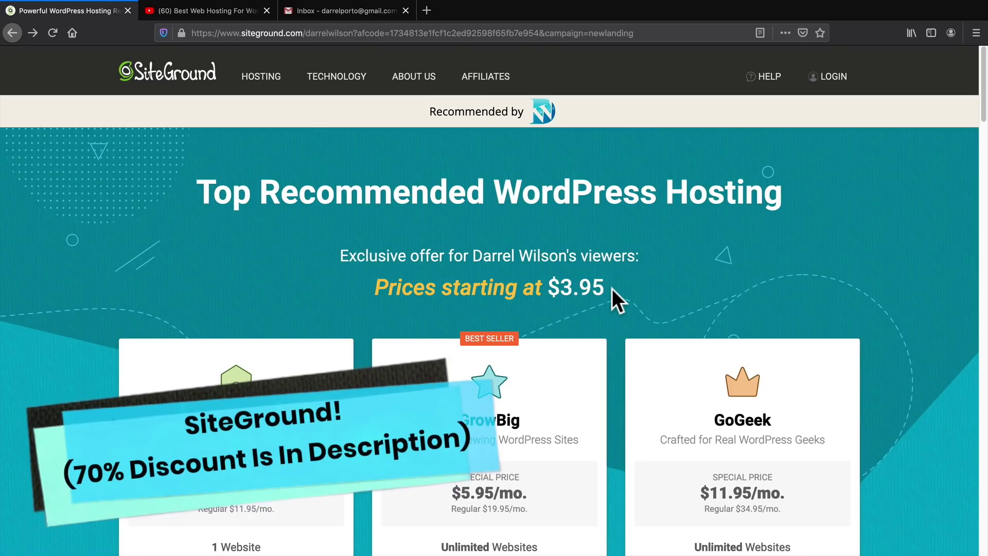
# Glance at the YouTube video, then return to the SiteGround hosting offer page
pyautogui.click(234, 12)
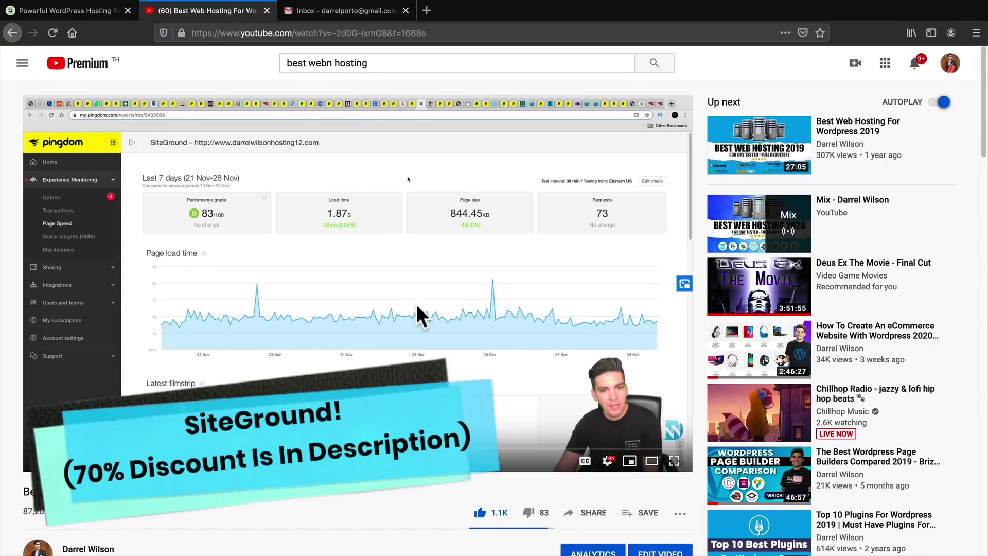
pyautogui.scroll(-1, 417, 304)
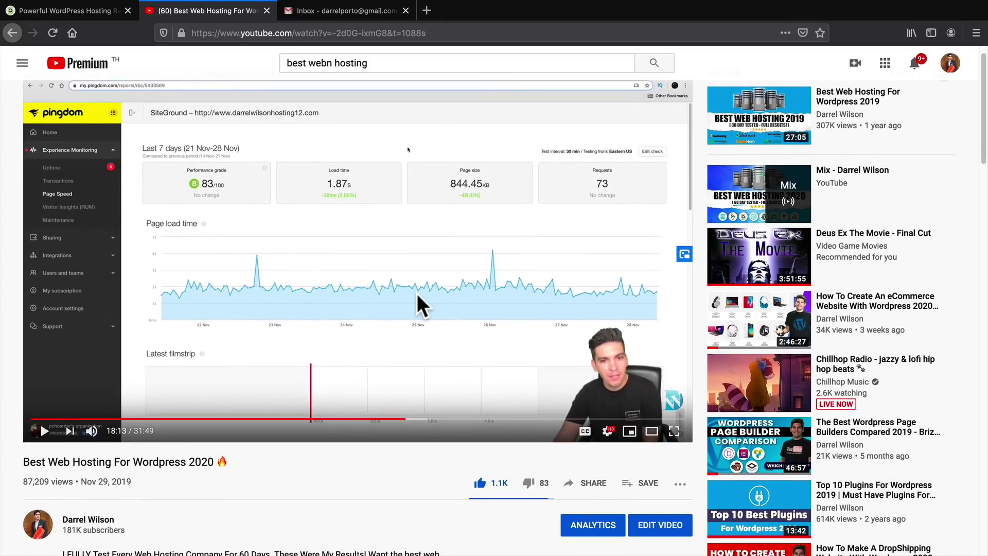
pyautogui.scroll(-1, 418, 296)
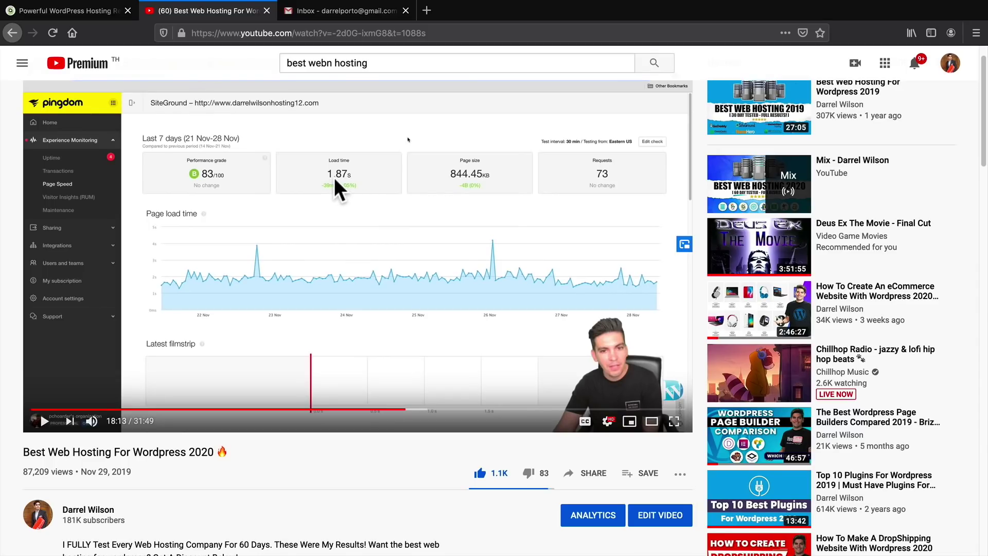
pyautogui.click(91, 15)
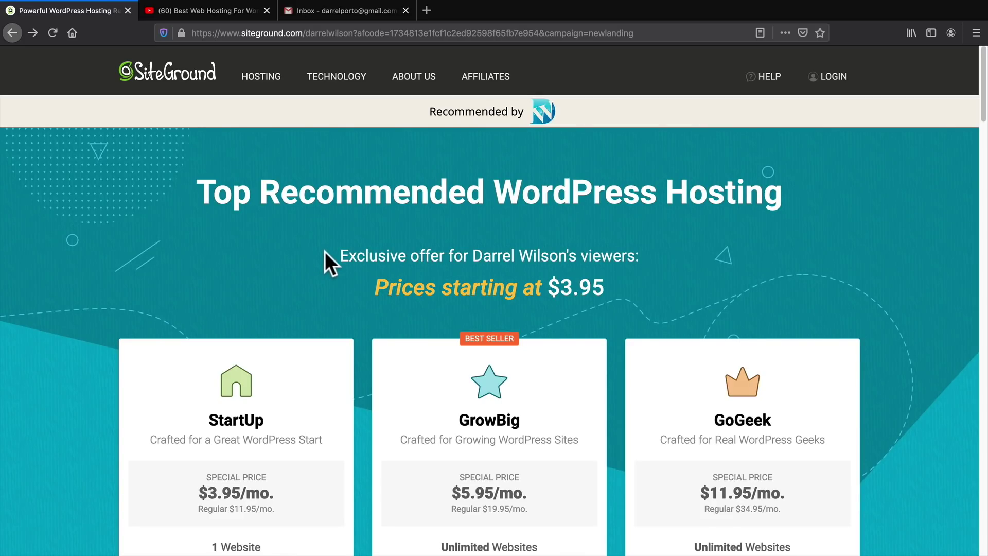
# Compare the GoGeek and GrowBig plans, noting Unlimited Websites and 20 GB space, and order GrowBig
pyautogui.scroll(-3, 325, 252)
pyautogui.scroll(-2, 326, 252)
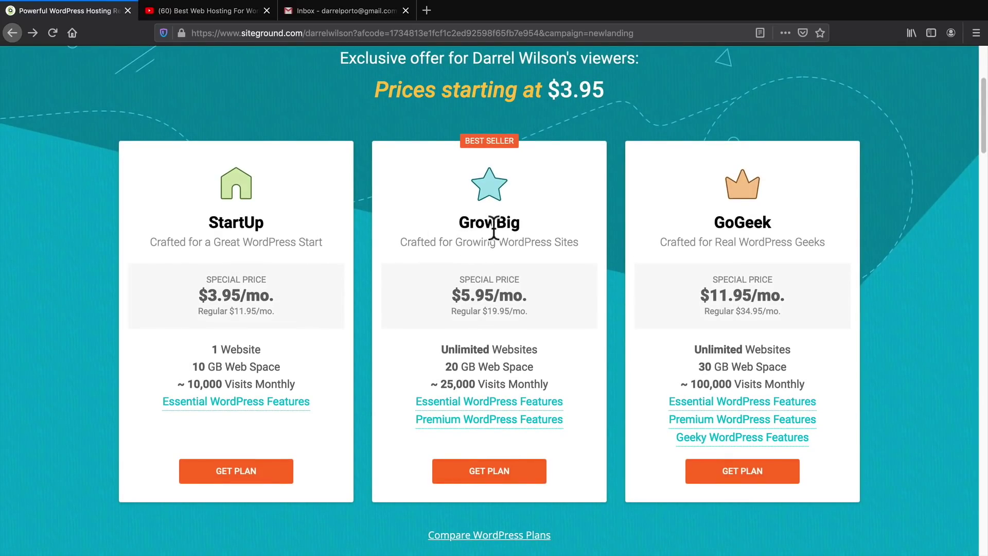
pyautogui.moveTo(775, 225); pyautogui.dragTo(714, 230)
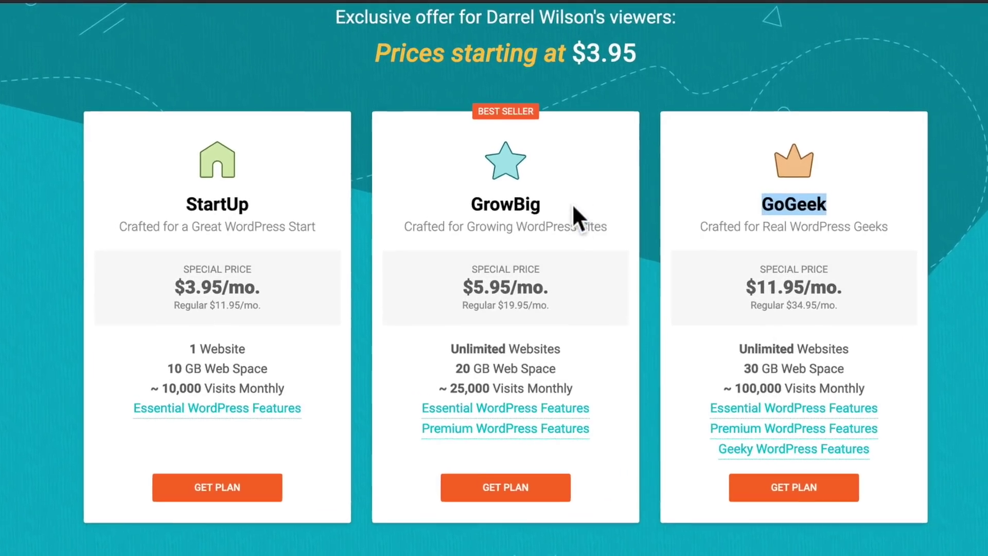
pyautogui.moveTo(521, 223); pyautogui.dragTo(463, 219)
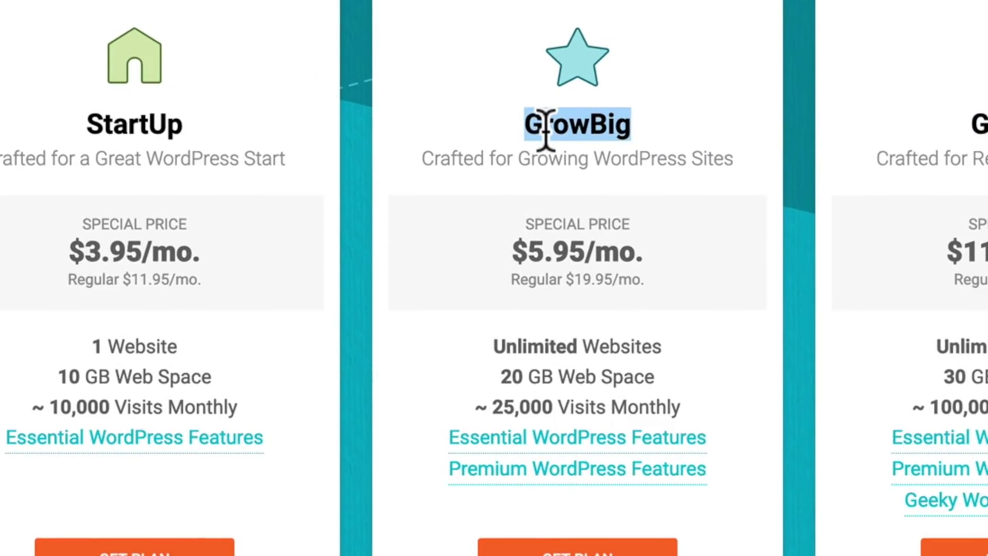
pyautogui.scroll(-1, 602, 280)
pyautogui.moveTo(664, 295); pyautogui.dragTo(495, 289)
pyautogui.moveTo(643, 326); pyautogui.dragTo(501, 332)
pyautogui.moveTo(178, 294); pyautogui.dragTo(87, 298)
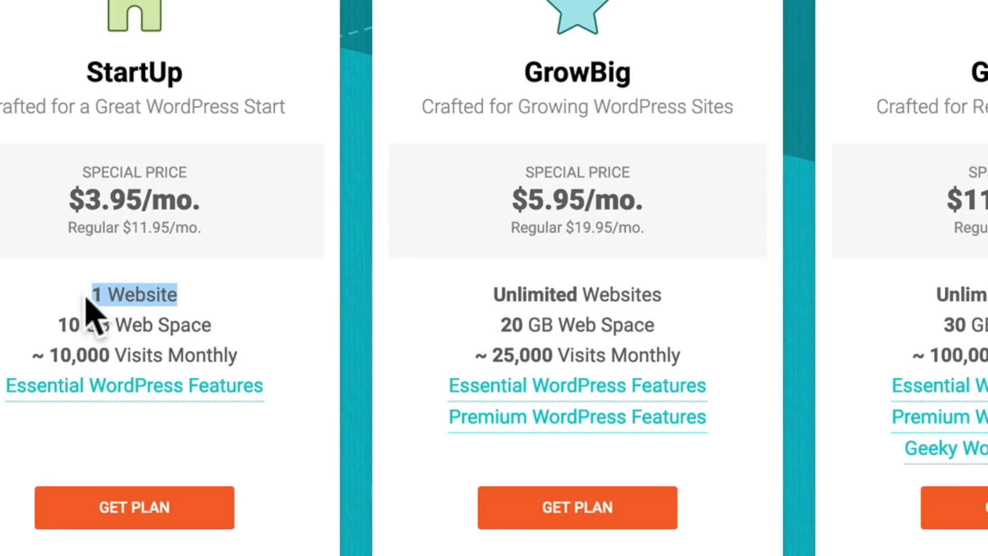
pyautogui.click(414, 282)
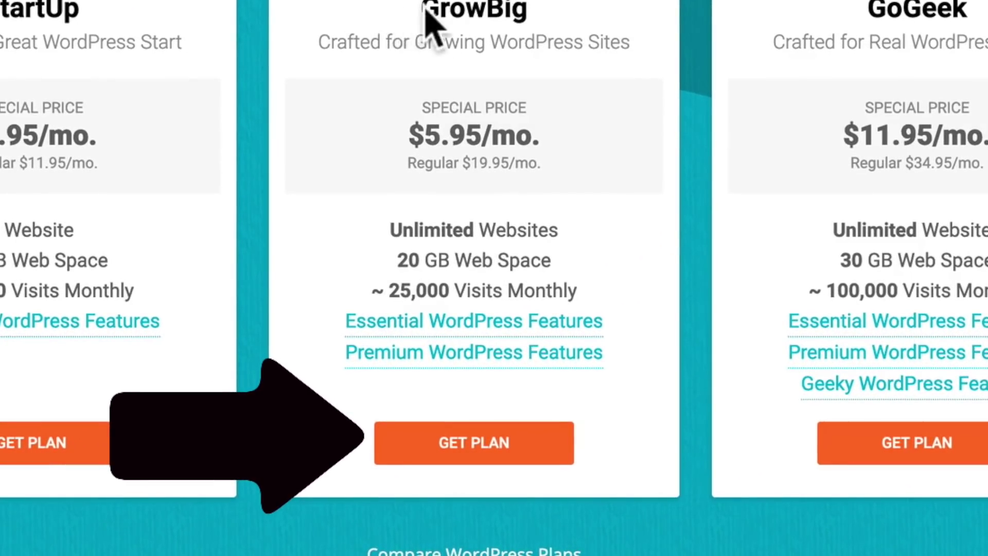
pyautogui.moveTo(426, 10); pyautogui.dragTo(525, 13)
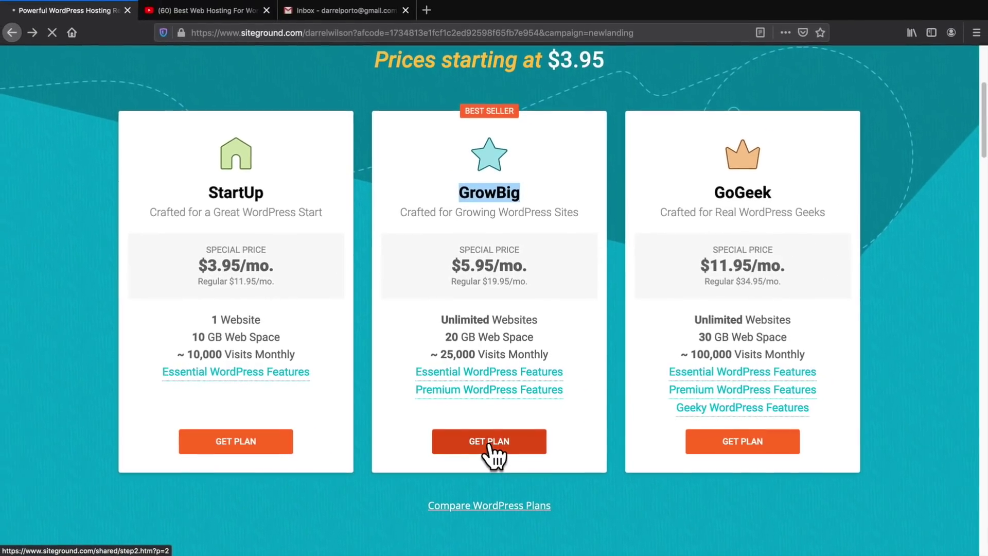
pyautogui.click(475, 446)
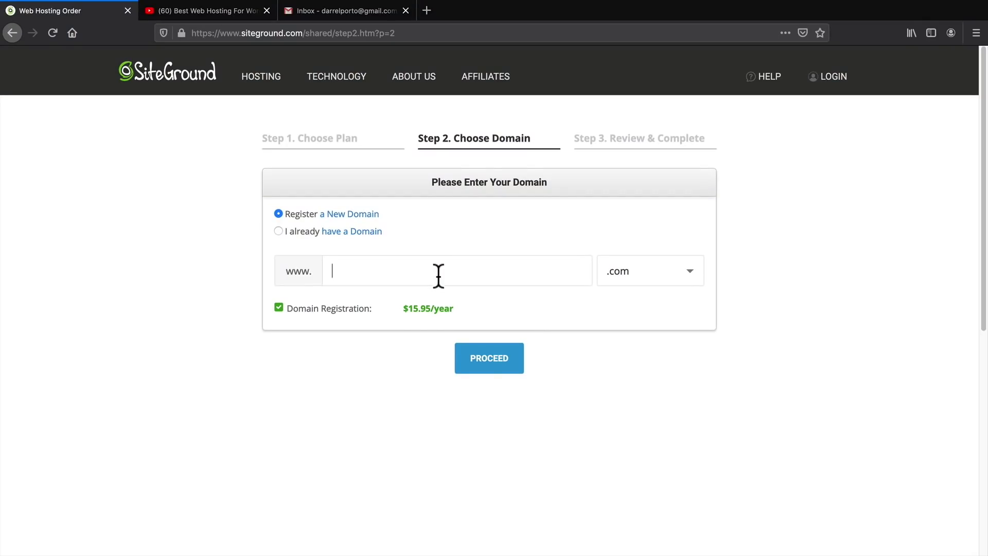
# Enter websitetutorialdarrel as the new .com domain and proceed to the Step 3 review form
pyautogui.click(438, 276)
pyautogui.write('websitetutorialdarrel')
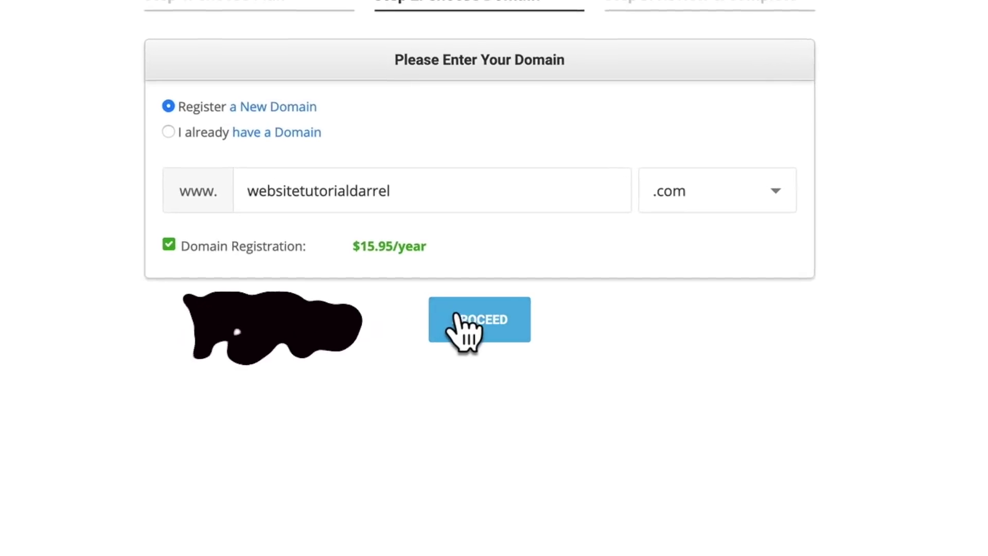
pyautogui.click(478, 299)
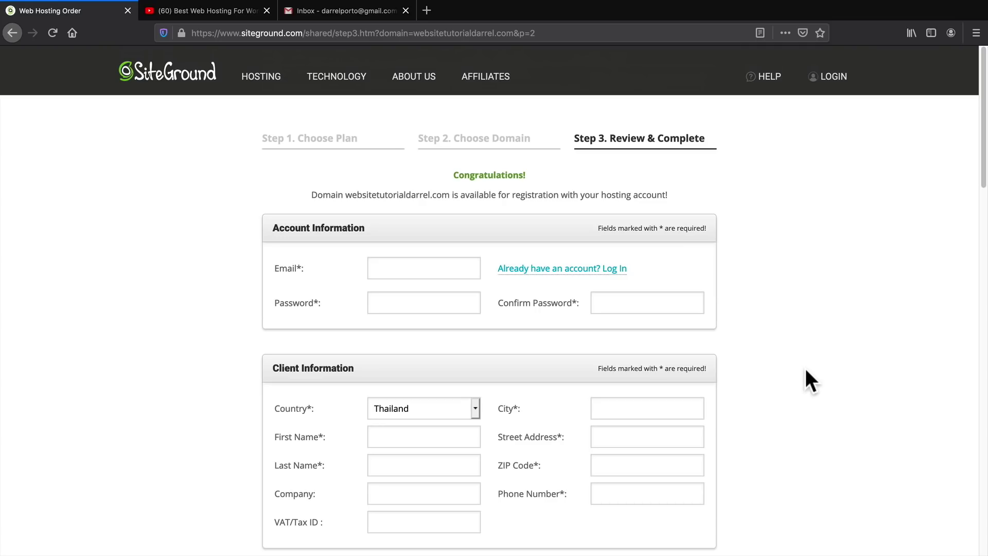
pyautogui.middleClick(766, 315)
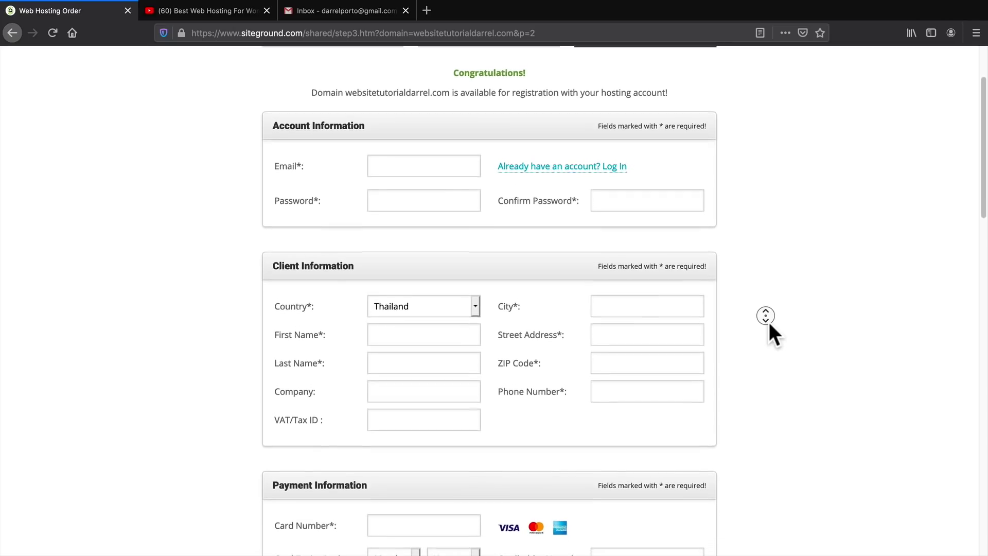
pyautogui.click(769, 322)
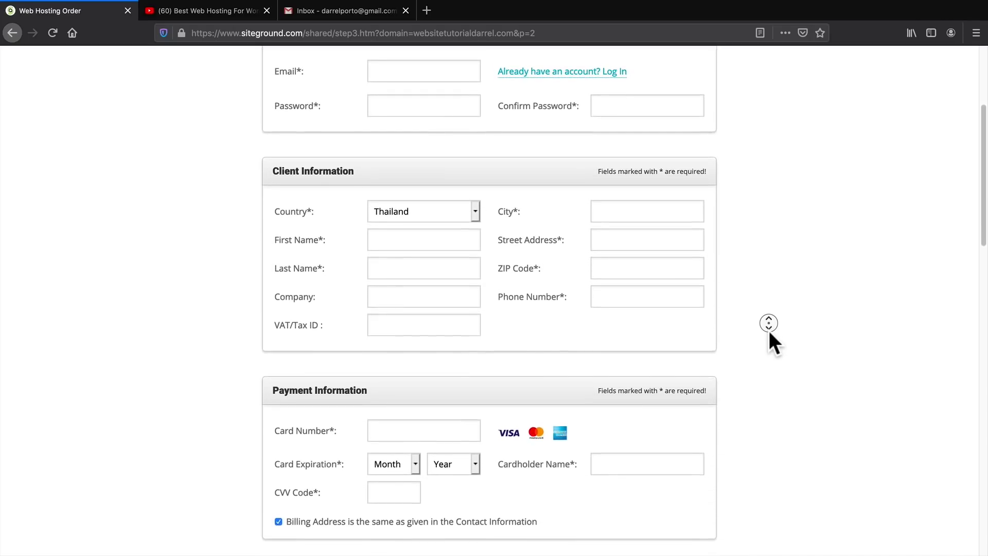
pyautogui.click(770, 332)
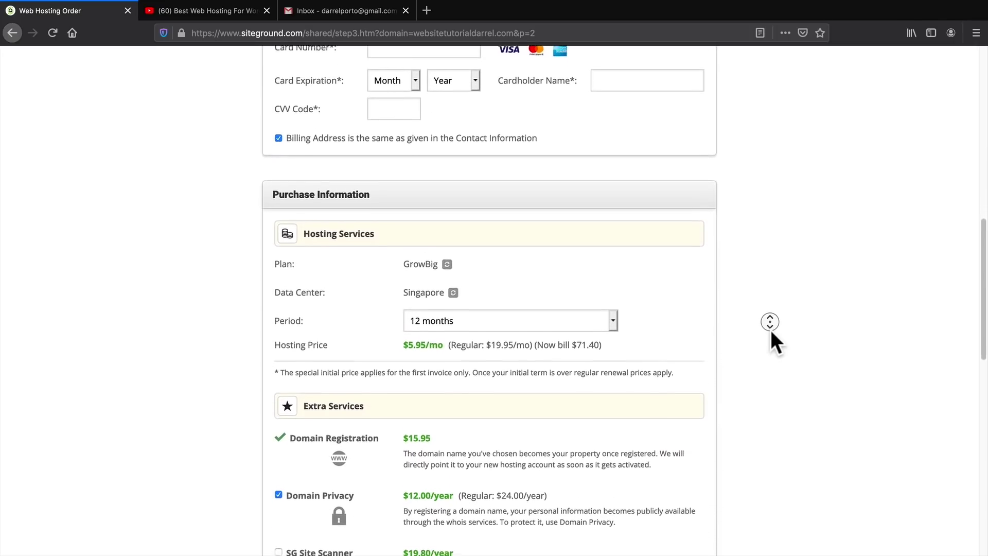
# Keep the 12-month billing period and pay the 99.35 USD GrowBig order
pyautogui.click(772, 332)
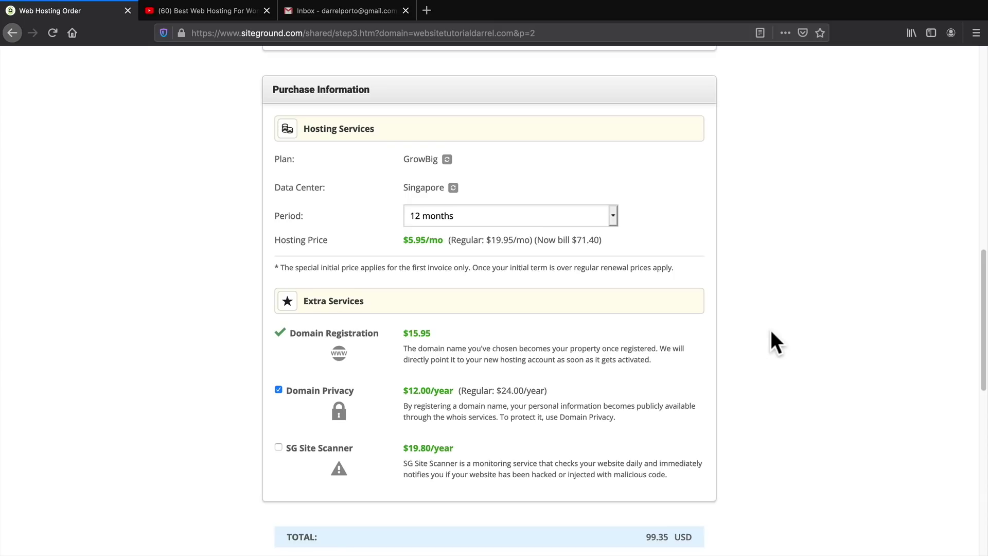
pyautogui.click(452, 216)
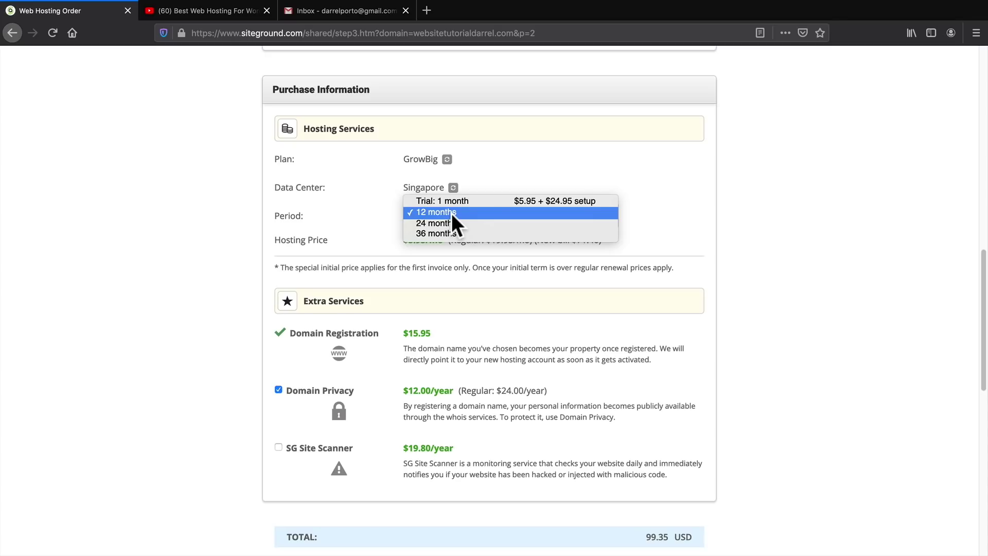
pyautogui.click(452, 213)
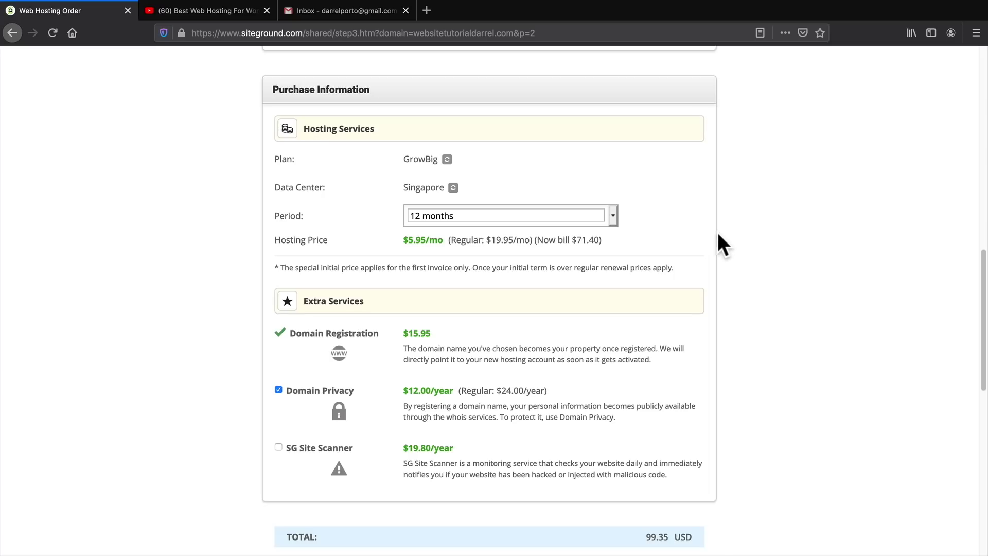
pyautogui.scroll(-3, 737, 248)
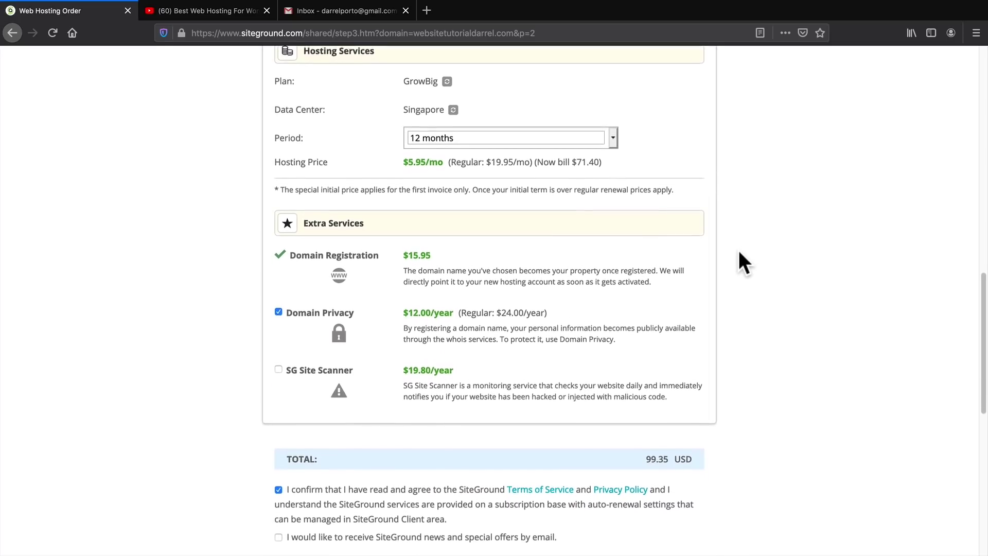
pyautogui.scroll(-2, 739, 251)
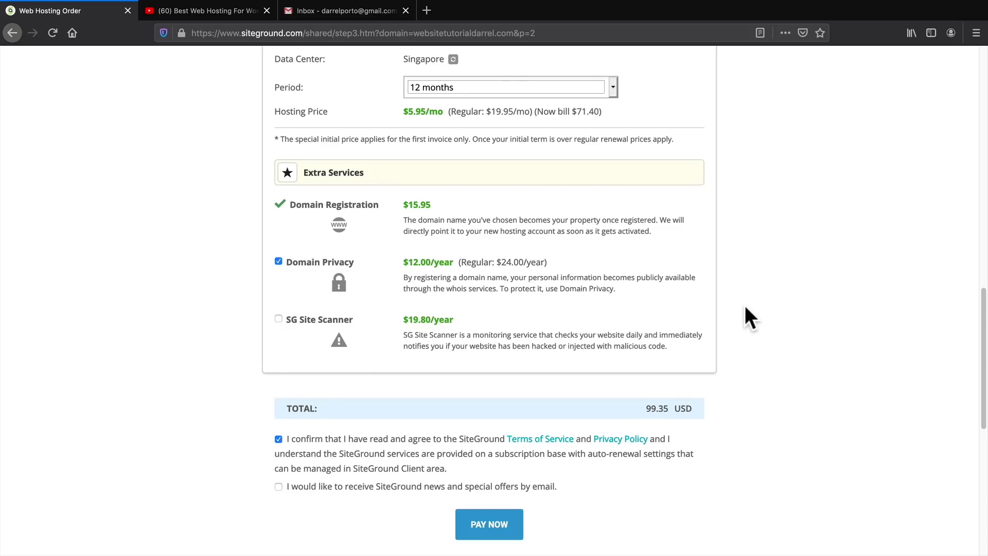
pyautogui.scroll(-5, 746, 316)
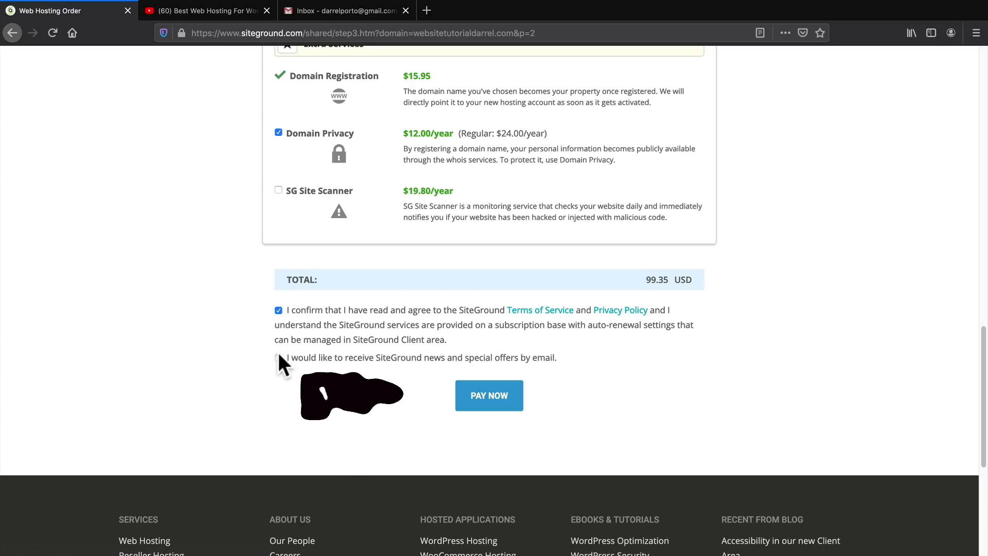
pyautogui.click(478, 397)
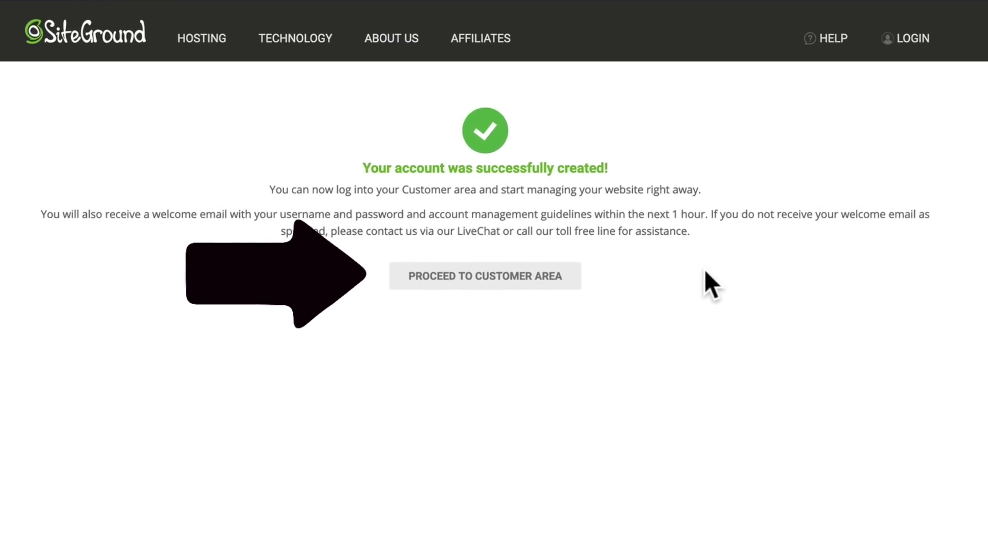
# Start a new WordPress website from the customer area, confirm login details, and finish without extras
pyautogui.click(488, 282)
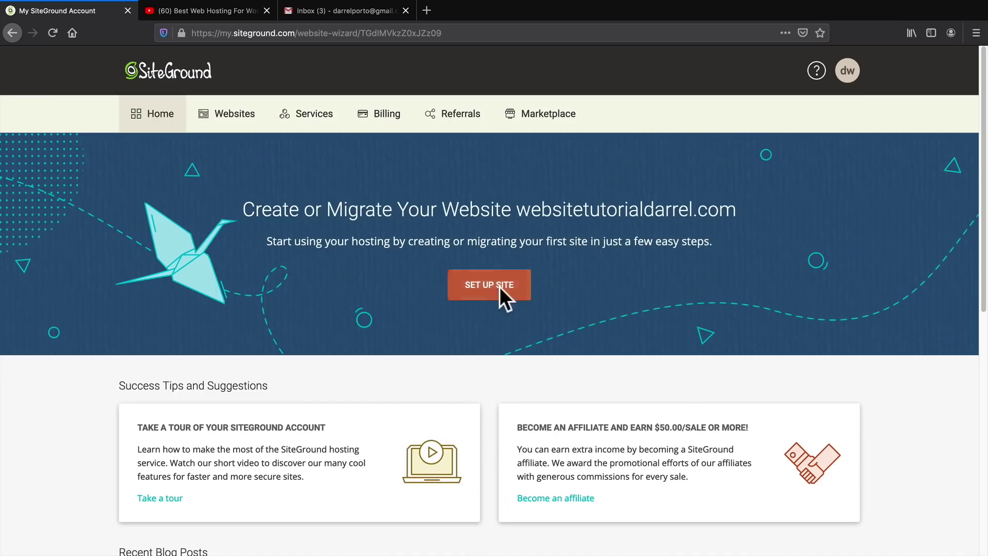
pyautogui.click(498, 313)
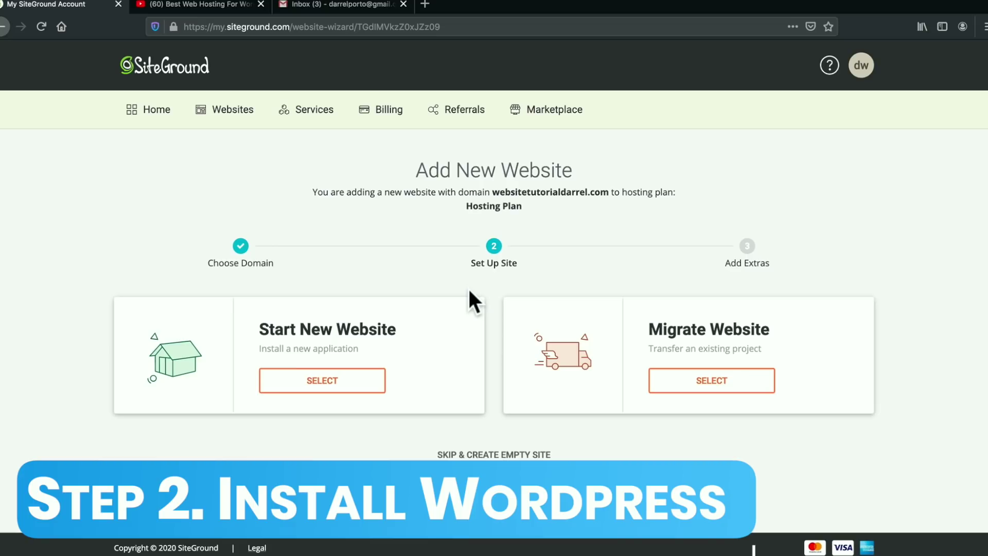
pyautogui.click(332, 387)
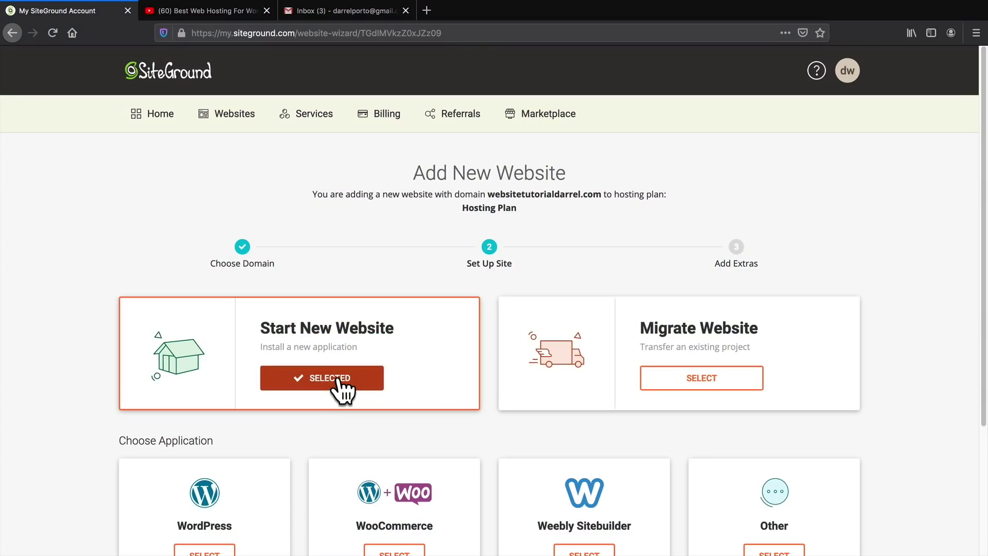
pyautogui.scroll(-3, 294, 363)
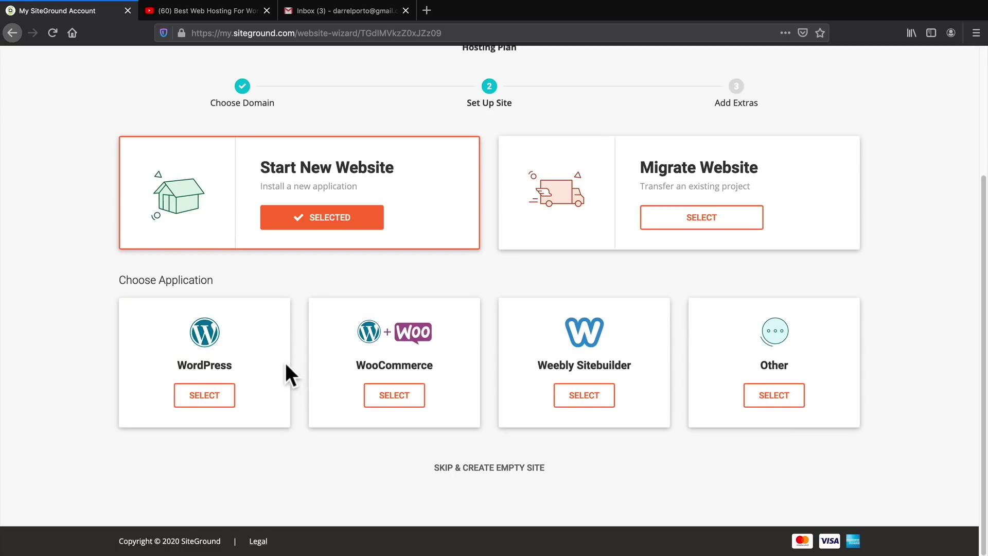
pyautogui.click(204, 395)
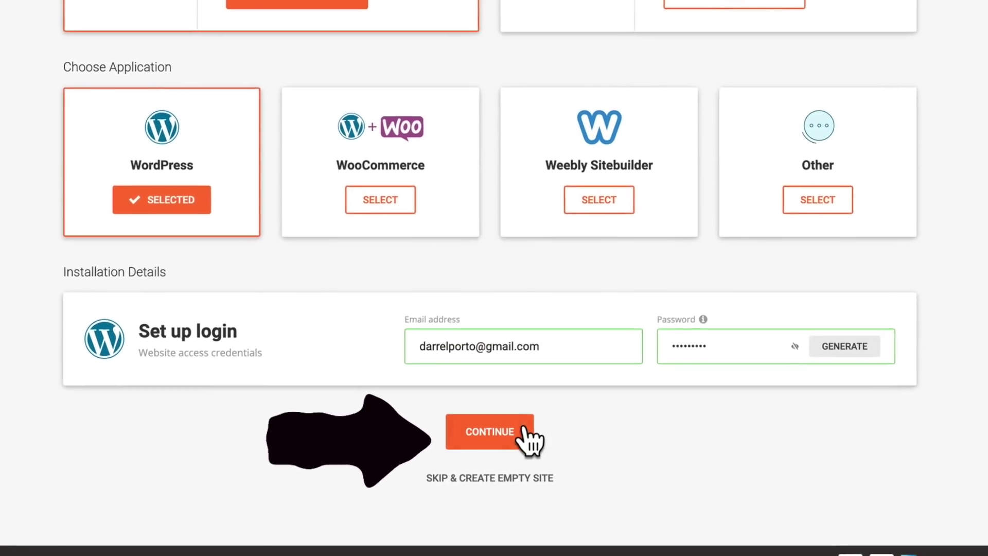
pyautogui.click(521, 431)
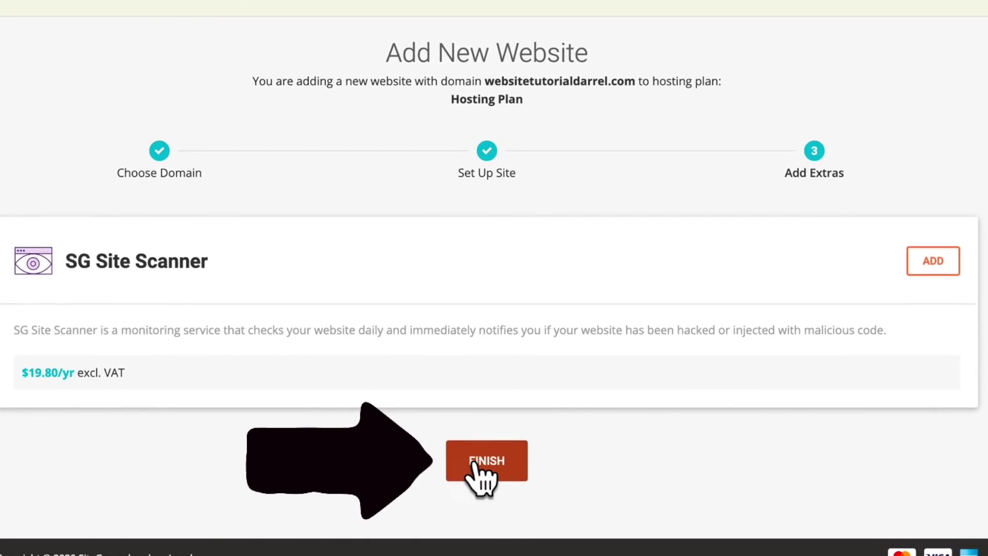
pyautogui.click(475, 466)
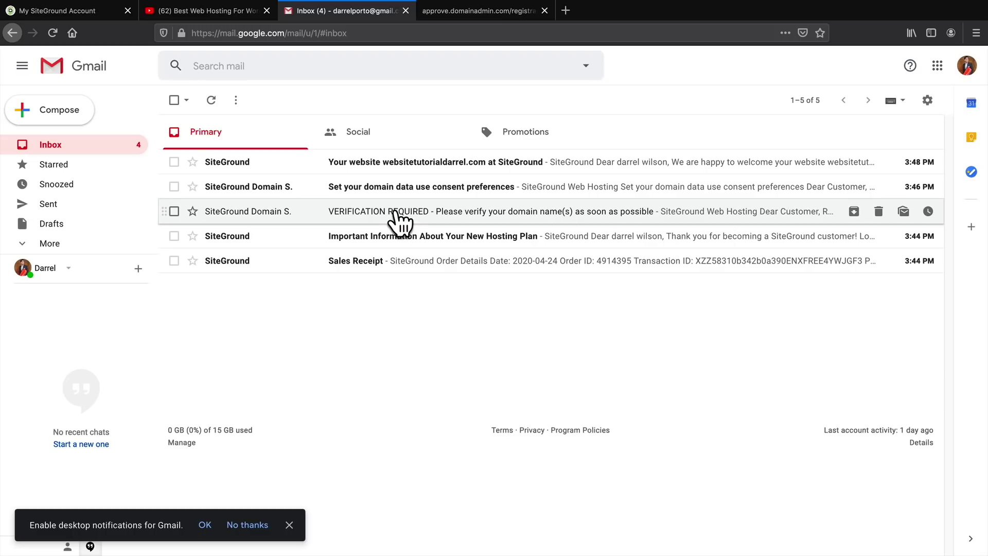
# Open the VERIFICATION REQUIRED email and follow its approve.domainadmin.com verification link
pyautogui.click(396, 211)
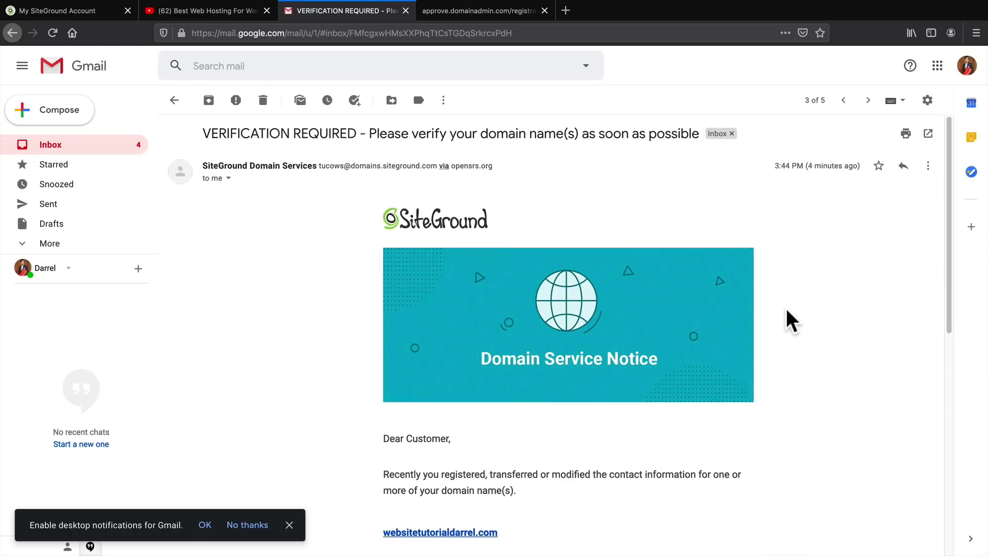
pyautogui.scroll(-2, 786, 309)
pyautogui.scroll(-3, 786, 308)
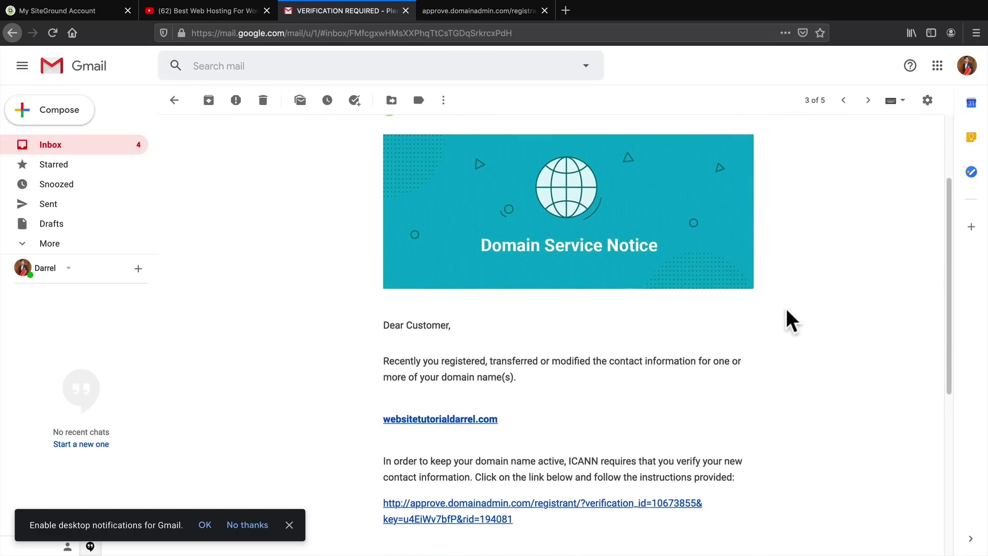
pyautogui.scroll(-2, 786, 307)
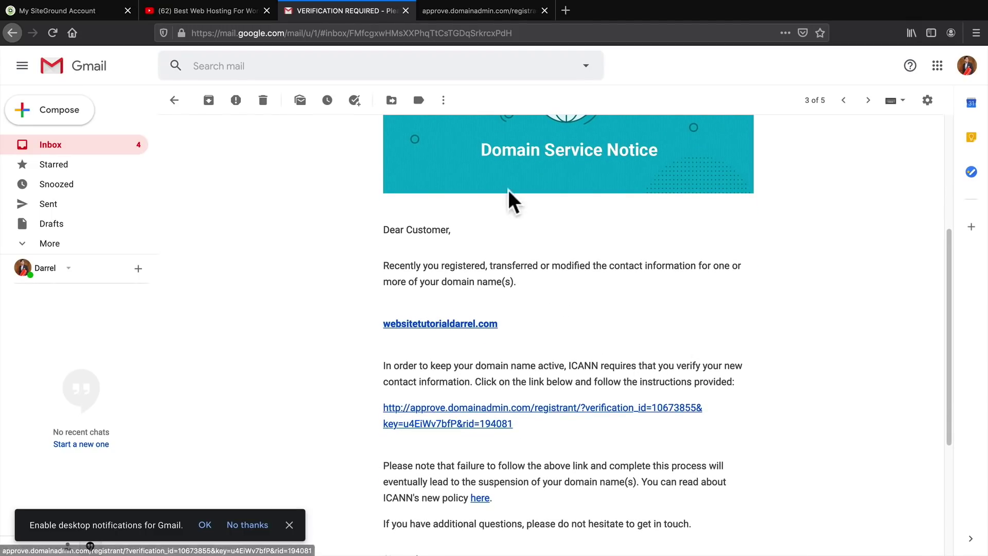
pyautogui.click(492, 15)
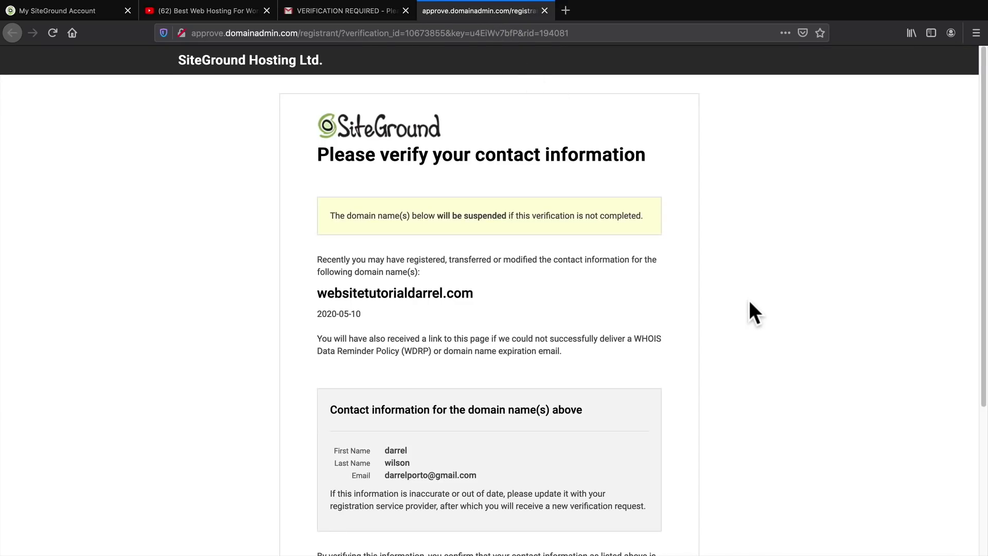
pyautogui.scroll(-3, 749, 304)
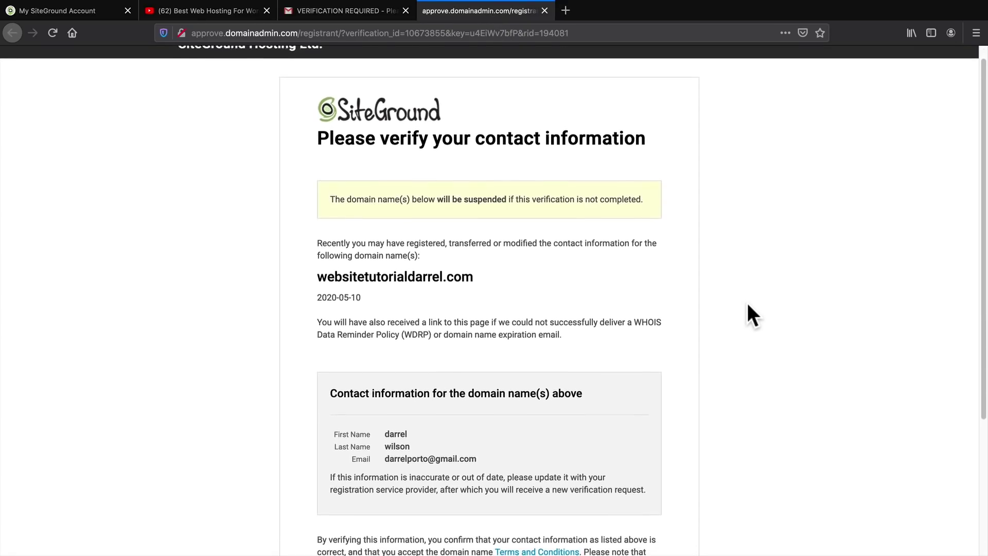
pyautogui.scroll(-3, 747, 304)
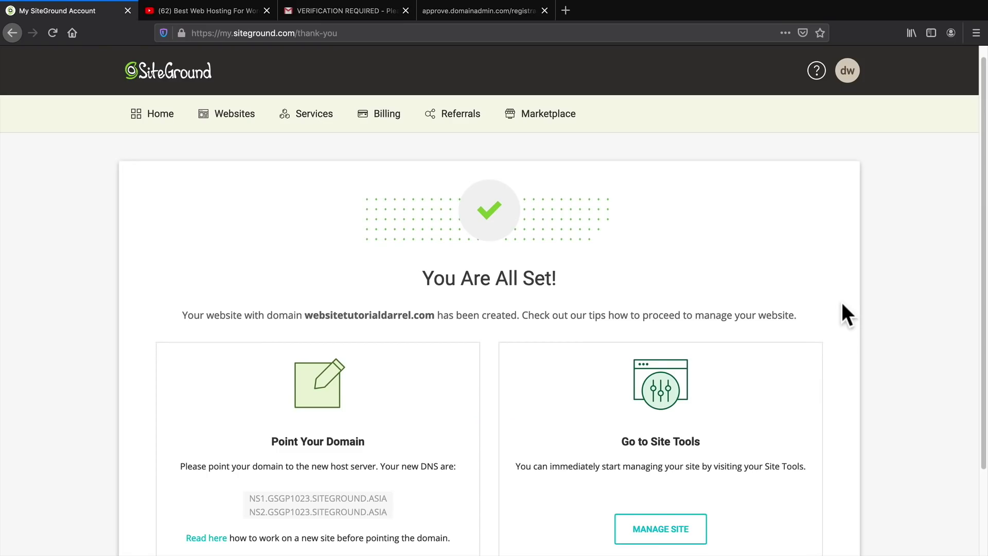
# Go to Site Tools' WordPress Install & Manage page and log in to the site's admin panel
pyautogui.scroll(-3, 828, 360)
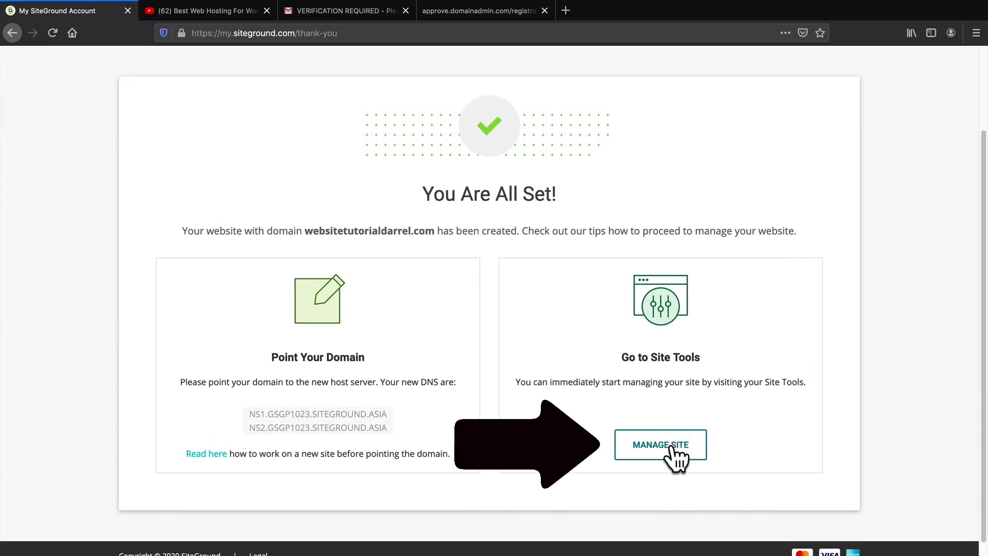
pyautogui.click(683, 444)
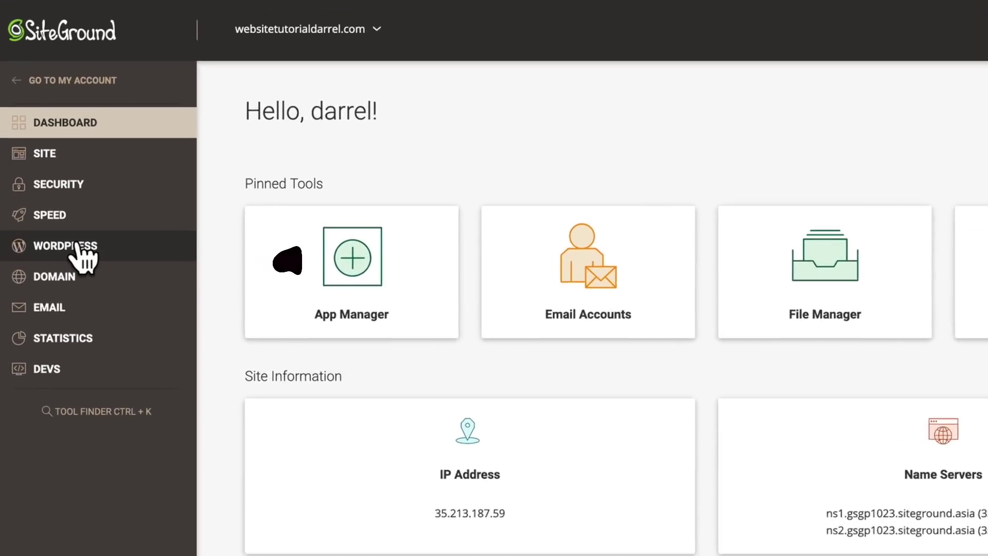
pyautogui.click(75, 245)
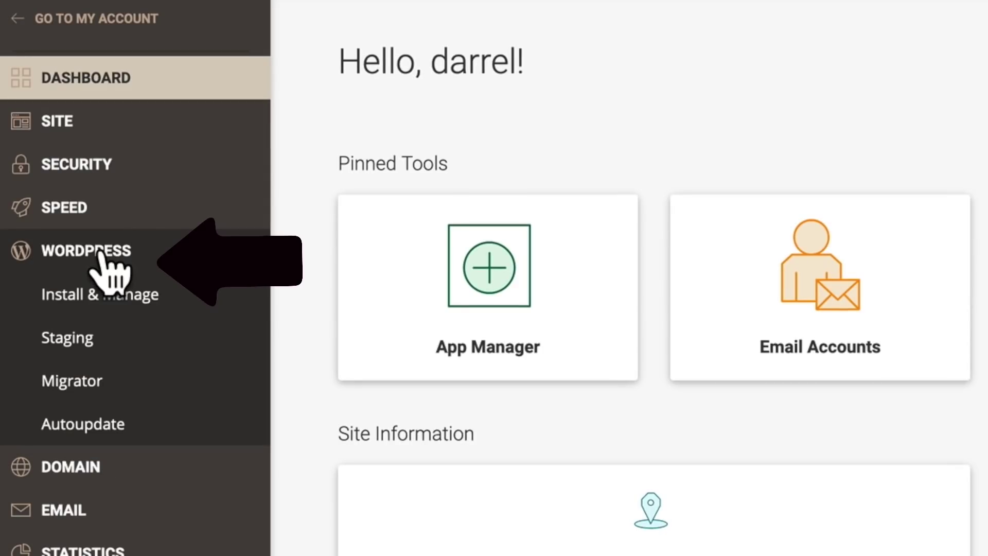
pyautogui.click(104, 294)
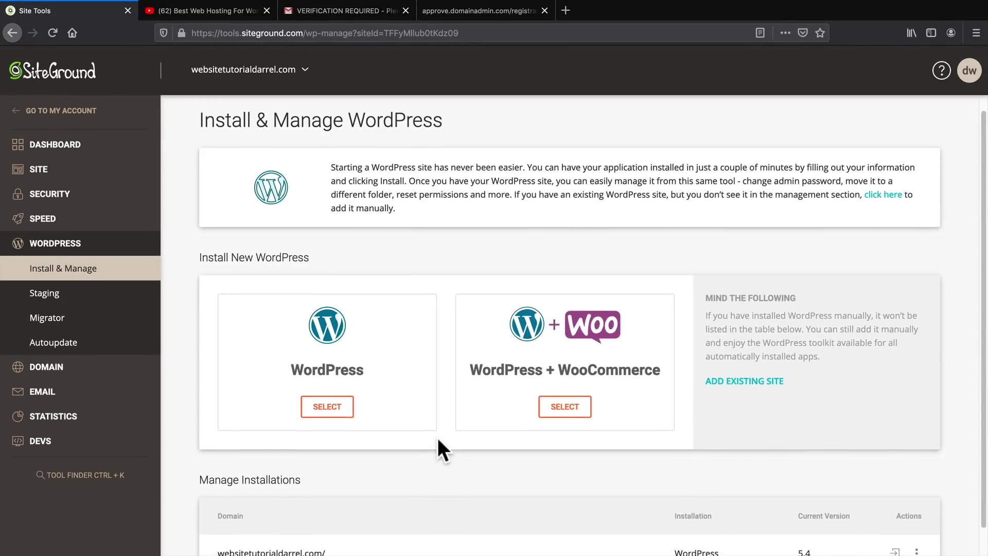
pyautogui.scroll(-1, 439, 440)
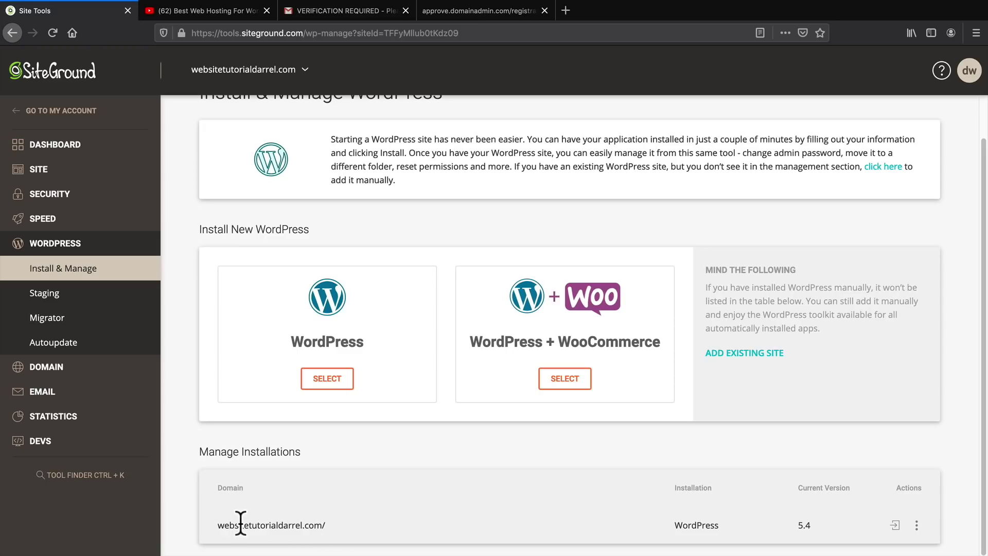
pyautogui.moveTo(219, 524); pyautogui.dragTo(588, 520)
pyautogui.moveTo(669, 523); pyautogui.dragTo(727, 520)
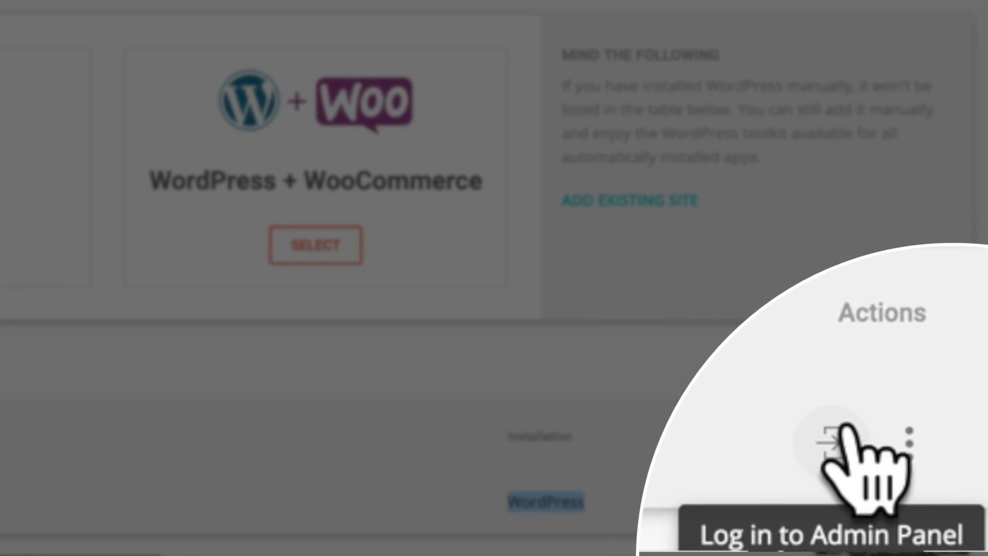
pyautogui.click(845, 428)
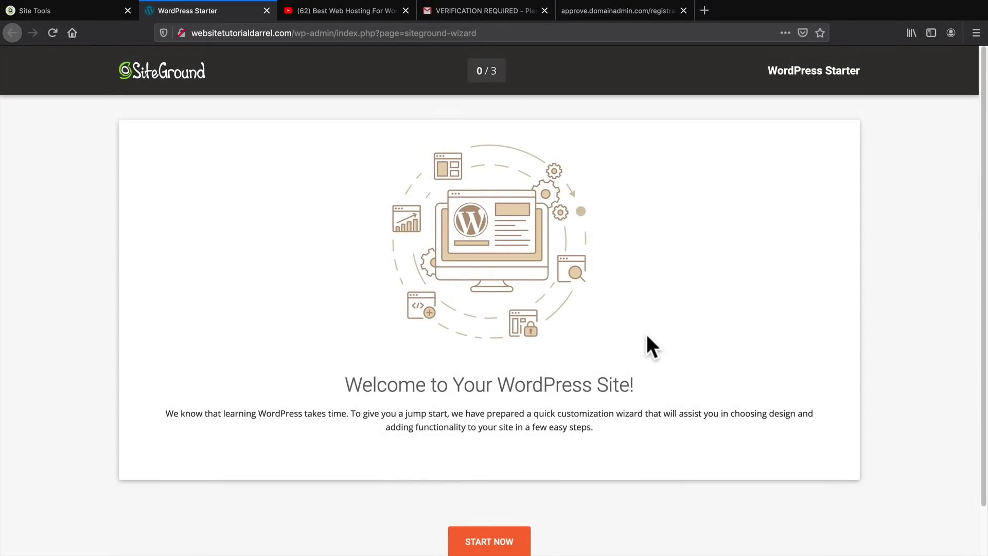
# Exit the WordPress Starter wizard without running it
pyautogui.scroll(-1, 637, 337)
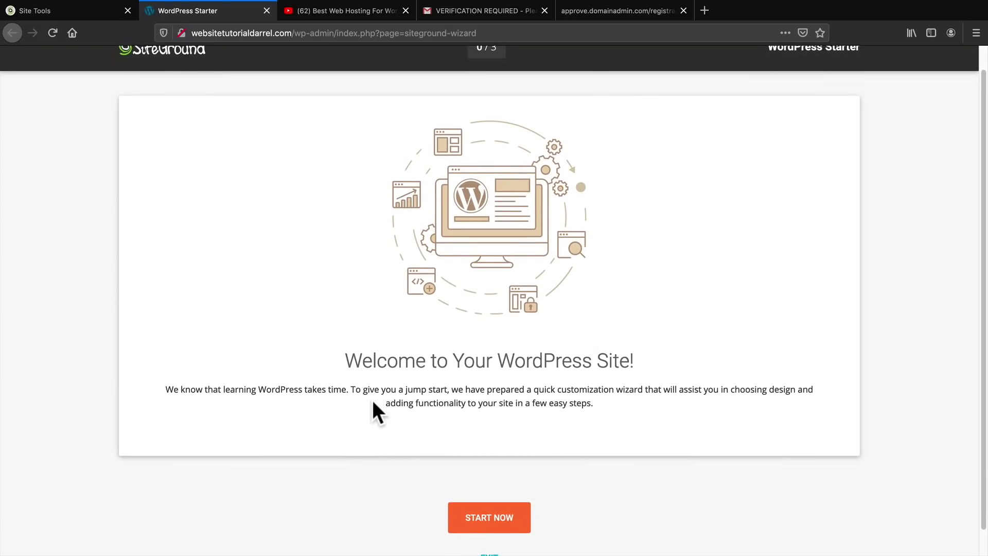
pyautogui.scroll(-1, 372, 400)
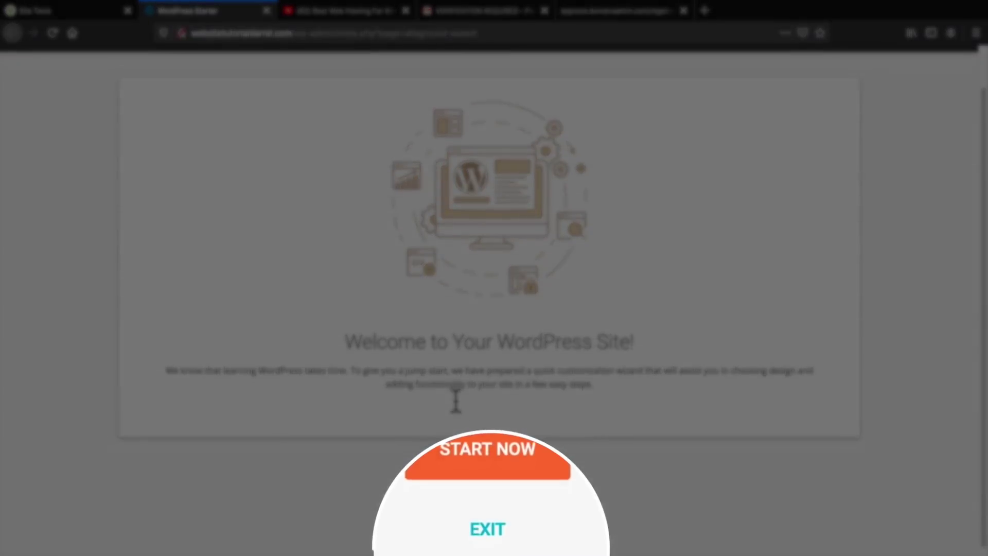
pyautogui.click(489, 514)
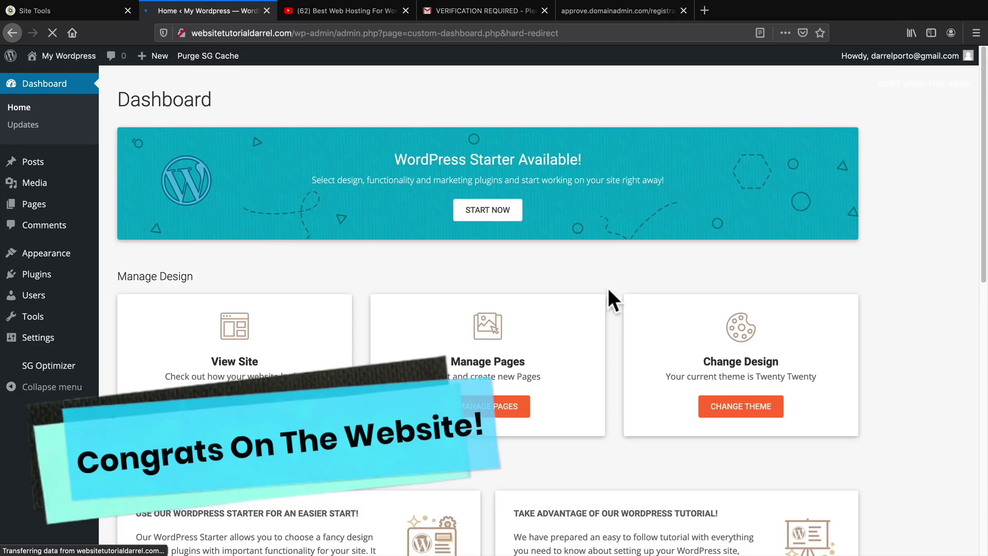
# Visit the live site from the My Wordpress admin-bar menu and look over the front page
pyautogui.moveTo(81, 56)
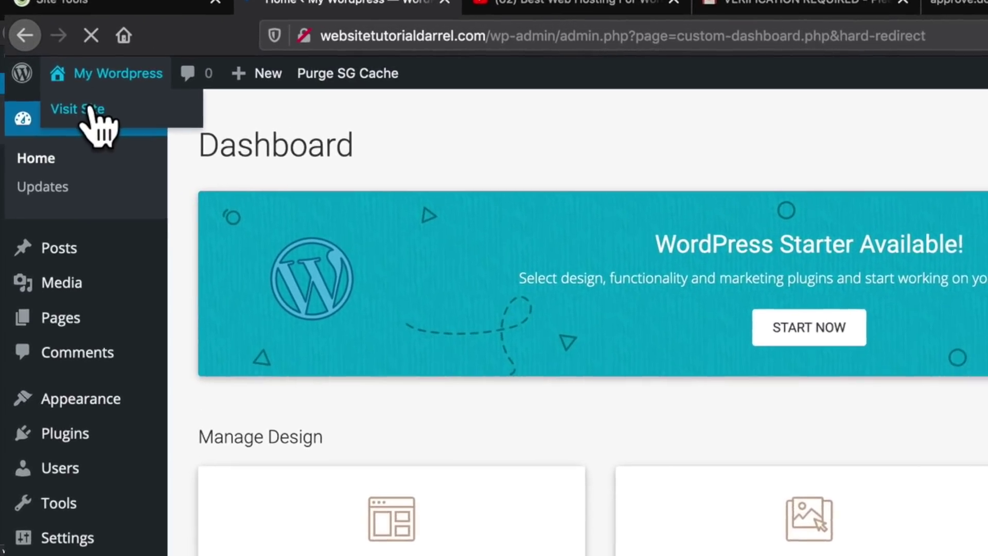
pyautogui.click(105, 115)
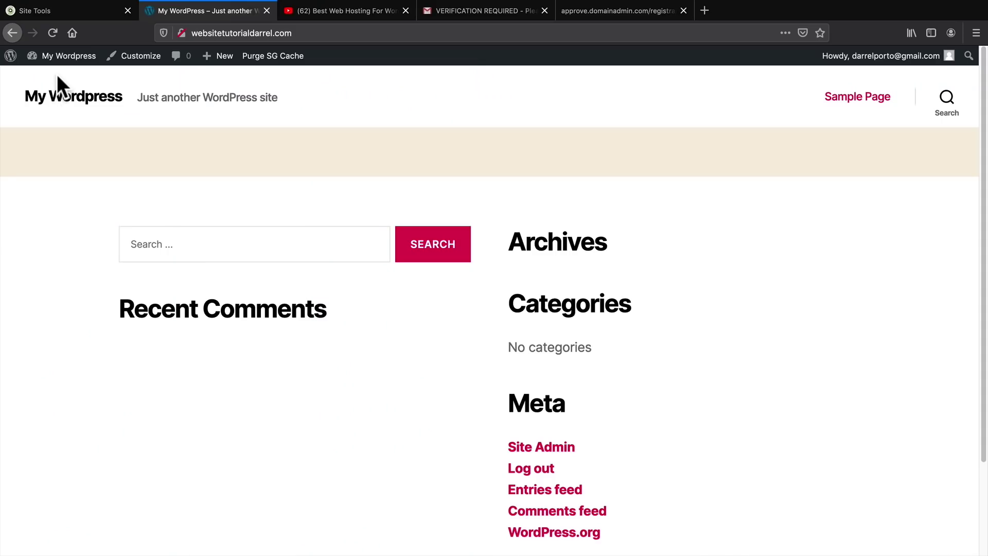
pyautogui.scroll(-3, 166, 154)
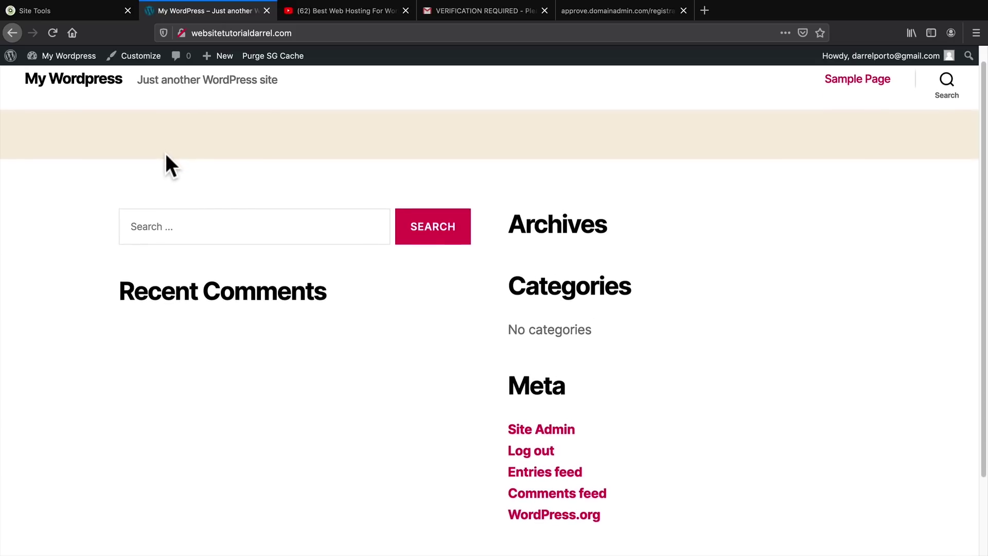
pyautogui.scroll(-1, 163, 166)
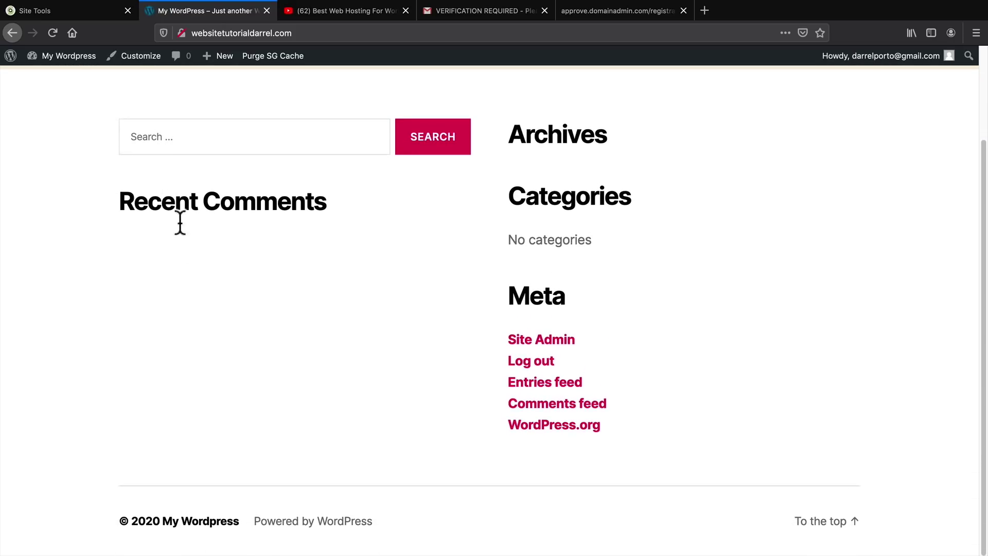
pyautogui.scroll(1, 212, 295)
pyautogui.scroll(3, 214, 298)
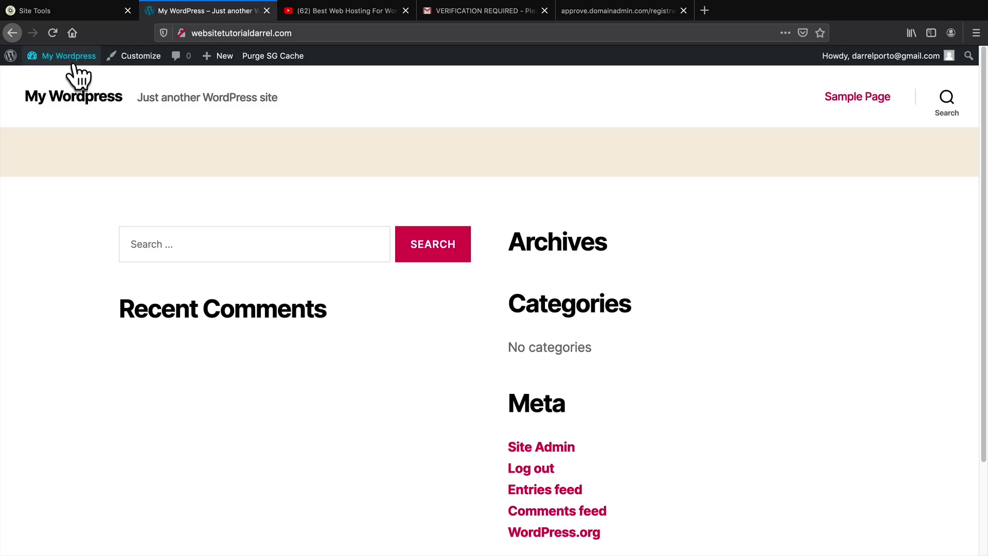
# Go to Plugins > Installed Plugins via the Dashboard and deactivate WordPress Starter
pyautogui.moveTo(67, 58)
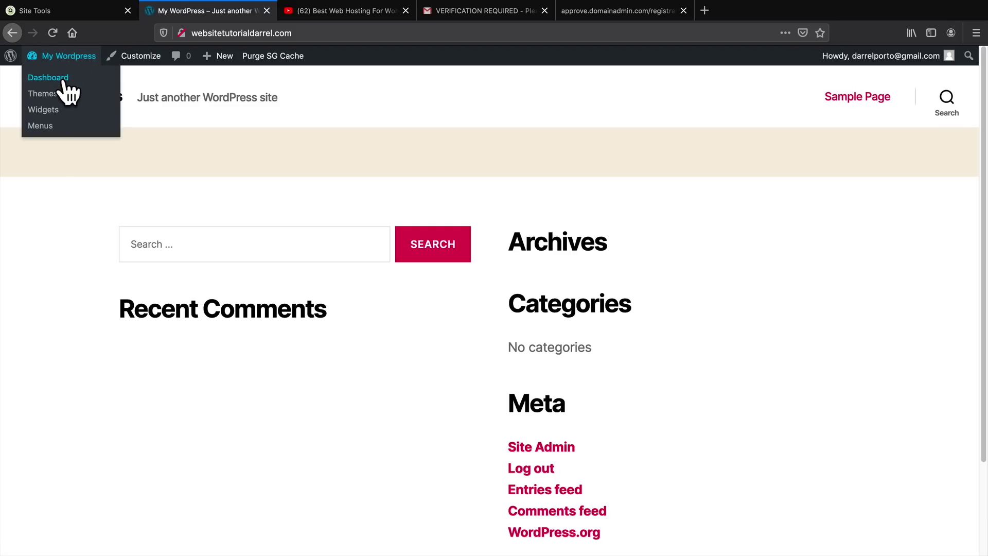
pyautogui.click(63, 79)
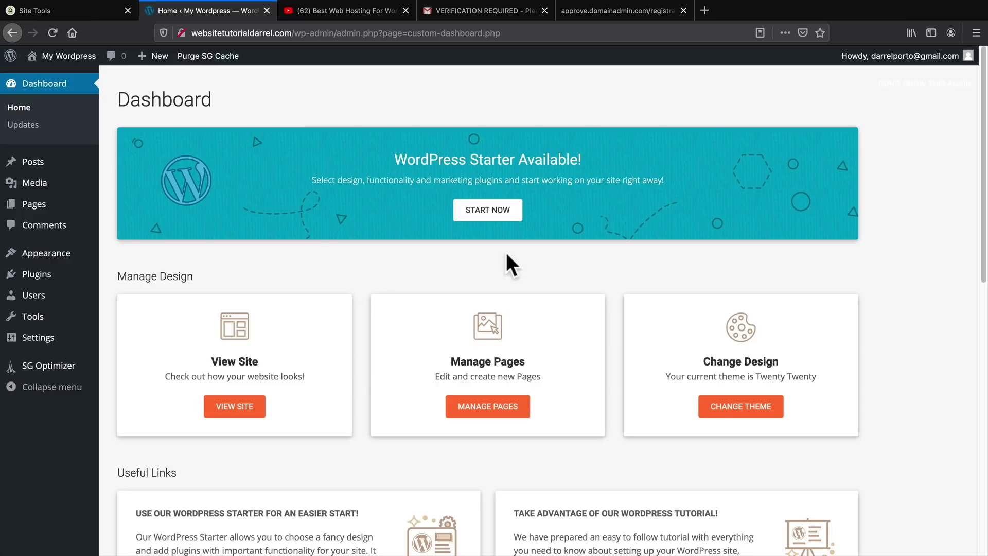
pyautogui.moveTo(395, 159); pyautogui.dragTo(515, 159)
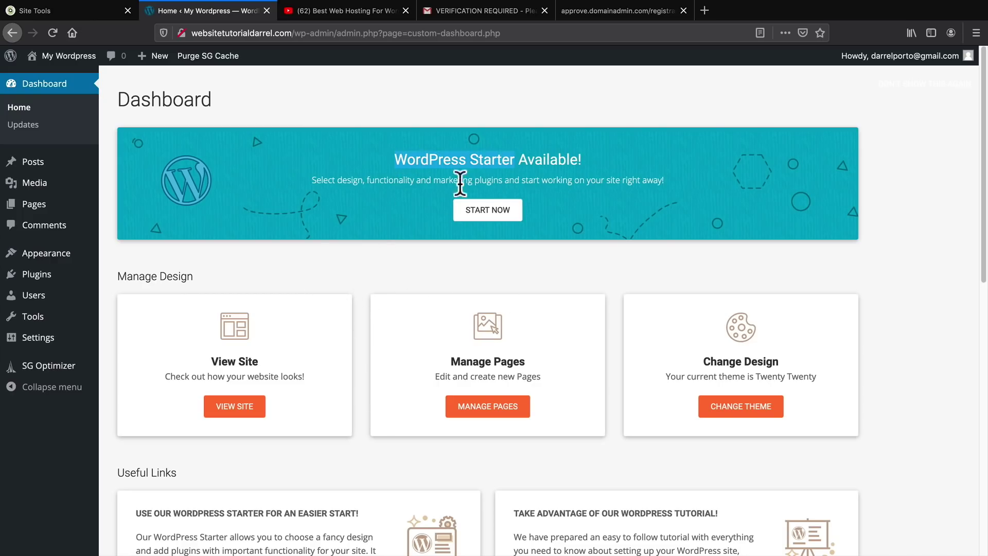
pyautogui.moveTo(53, 275)
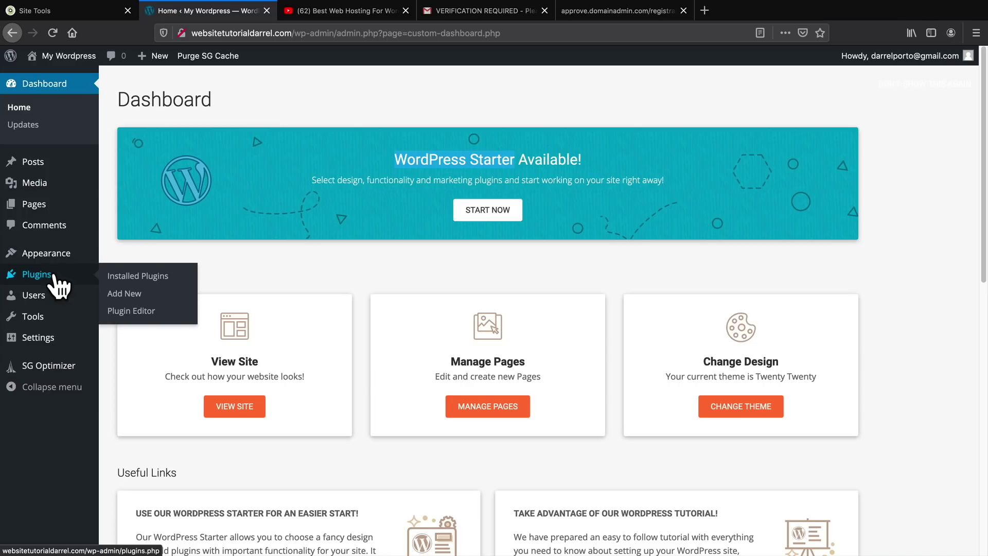
pyautogui.click(135, 277)
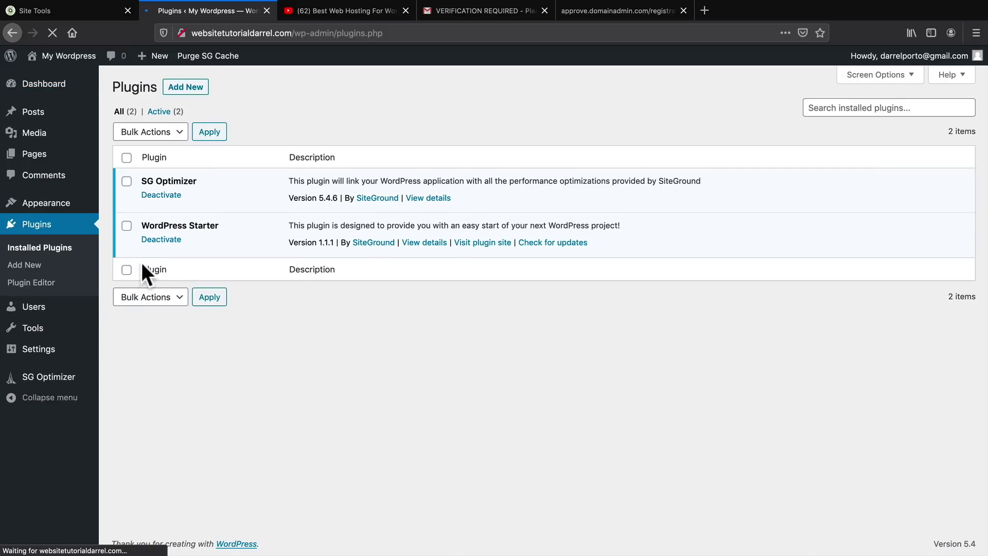
pyautogui.moveTo(163, 225); pyautogui.dragTo(260, 225)
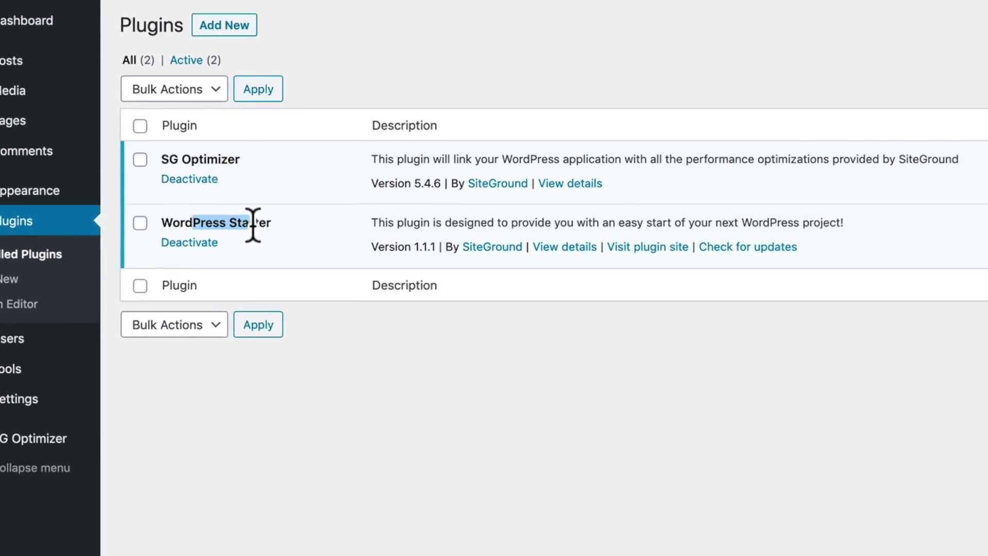
pyautogui.click(184, 245)
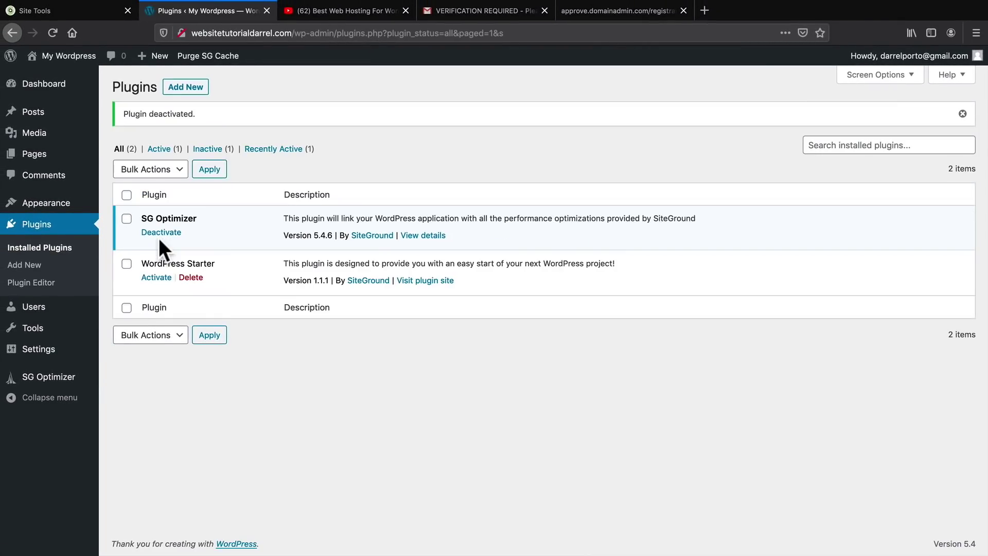
pyautogui.moveTo(49, 315)
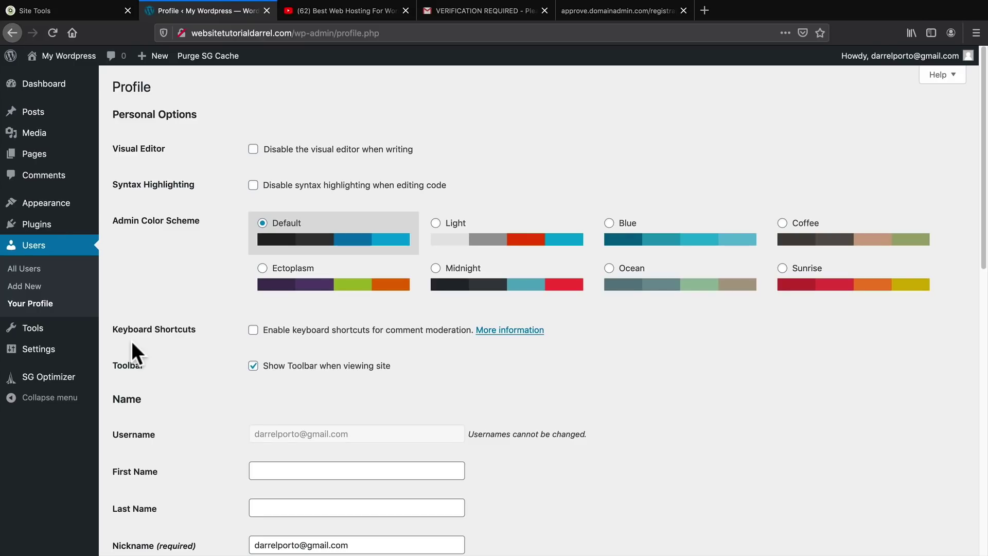
# Preview the Ectoplasm, Ocean, Sunrise, Coffee, Blue and Light schemes, then settle on Midnight
pyautogui.click(436, 268)
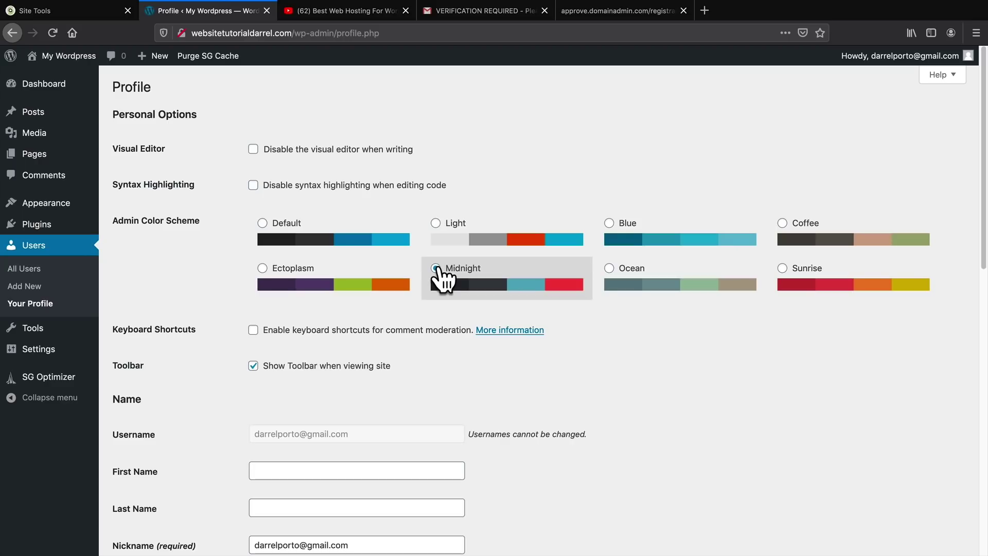
pyautogui.click(260, 270)
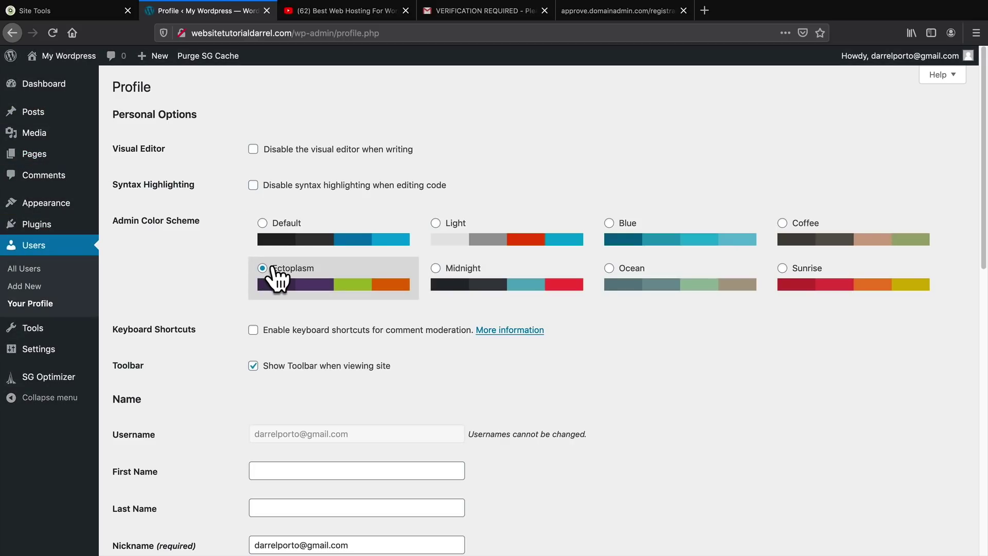
pyautogui.click(675, 273)
pyautogui.click(811, 270)
pyautogui.click(793, 231)
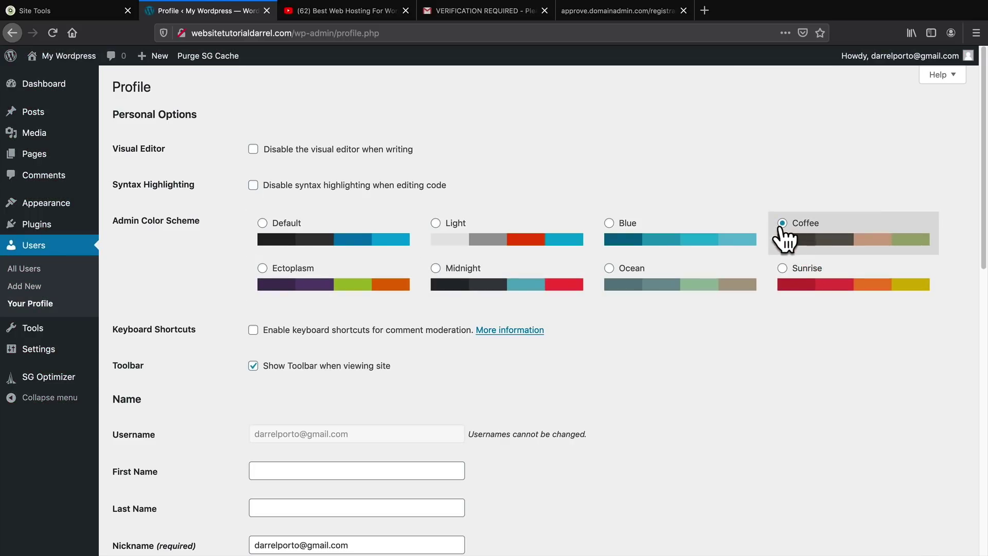
pyautogui.click(640, 237)
pyautogui.click(520, 237)
pyautogui.click(480, 272)
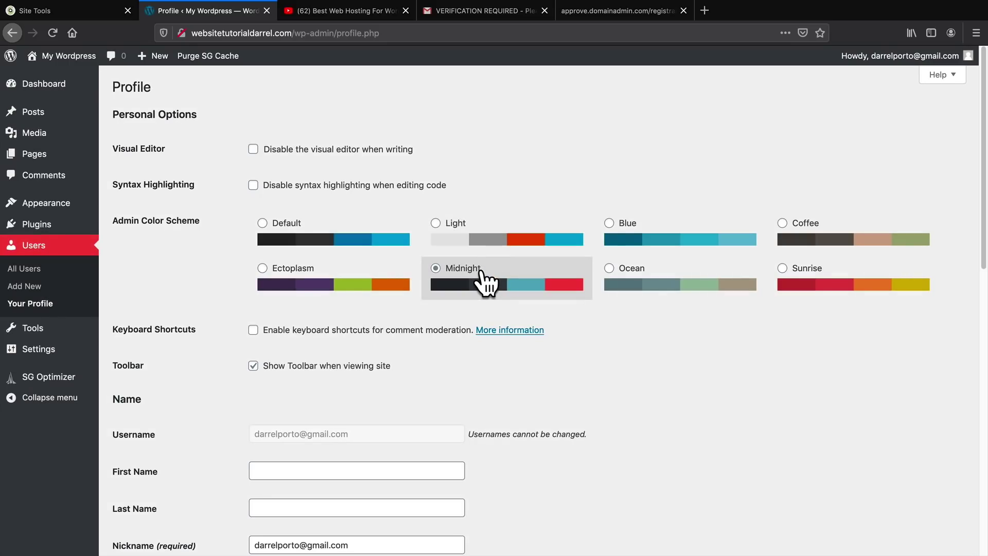
# Cancel the generated new password and save the profile with Update Profile
pyautogui.scroll(-3, 467, 316)
pyautogui.scroll(-5, 467, 318)
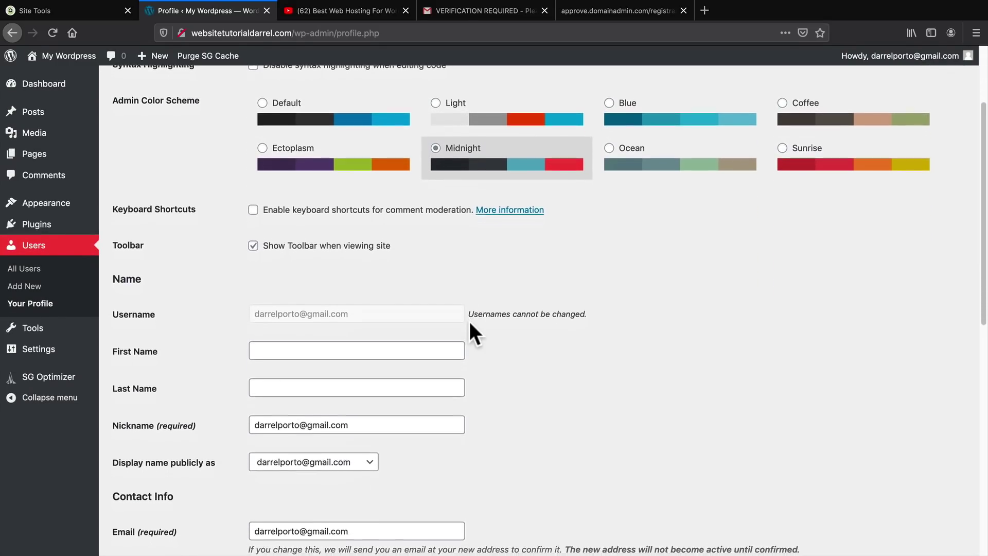
pyautogui.scroll(-1, 470, 323)
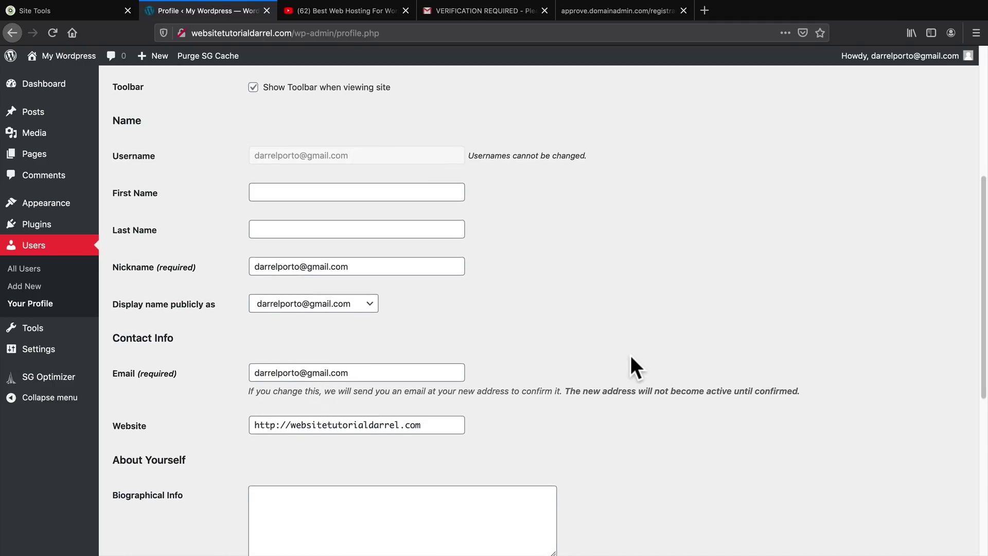
pyautogui.scroll(-4, 632, 355)
pyautogui.scroll(-7, 633, 363)
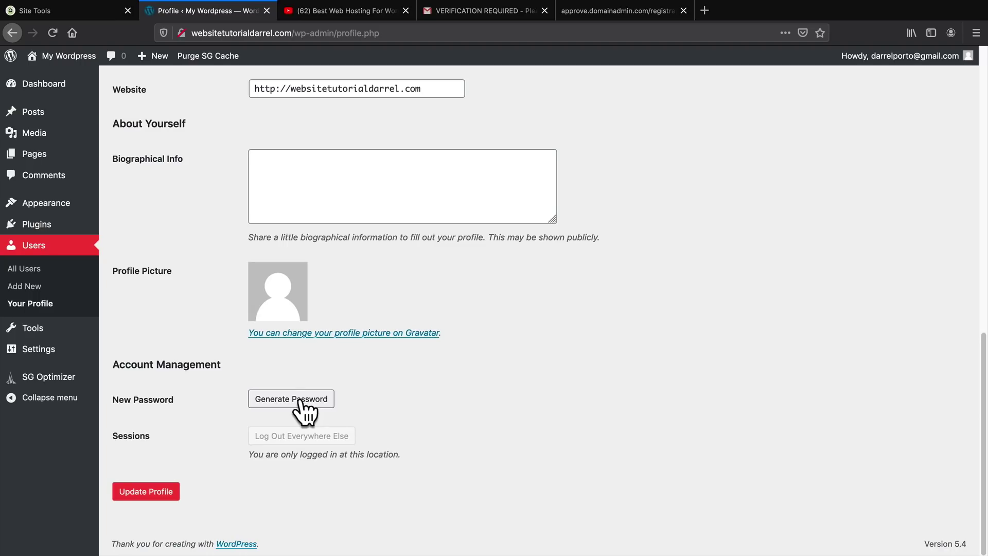
pyautogui.click(305, 406)
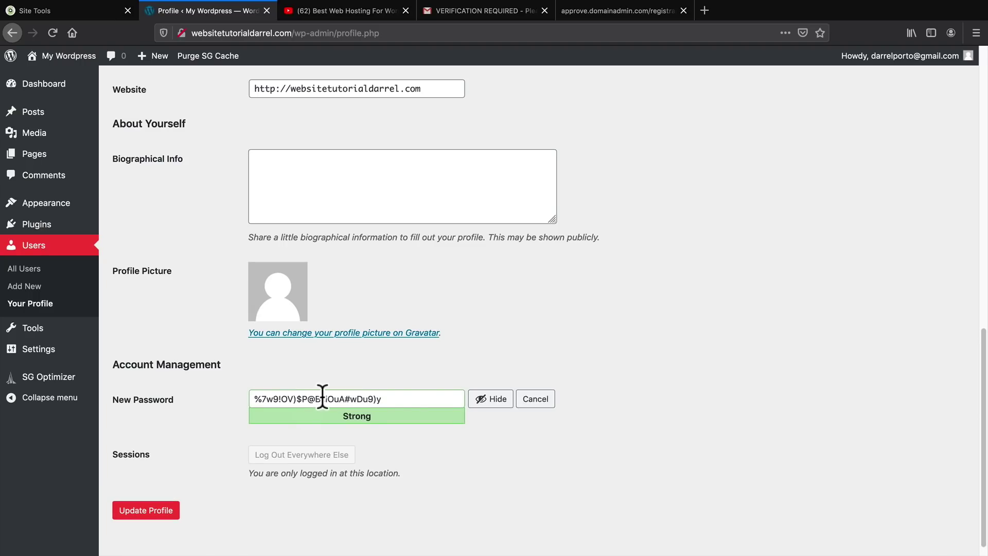
pyautogui.click(523, 400)
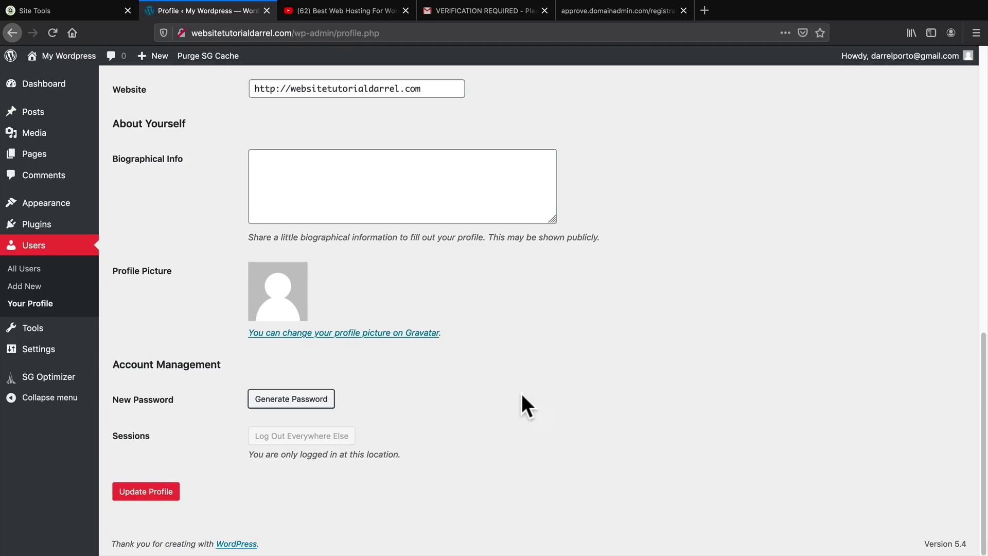
pyautogui.click(146, 492)
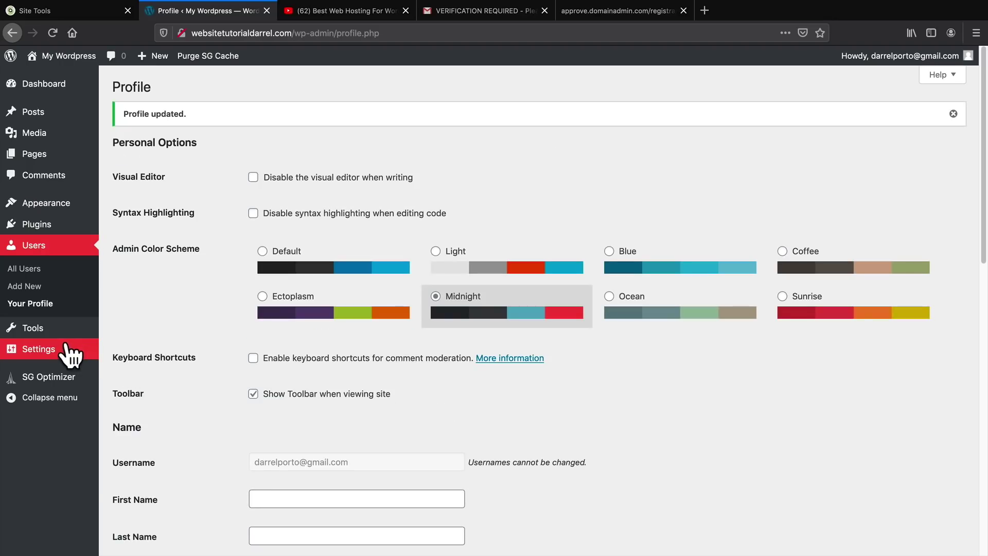
pyautogui.moveTo(71, 353)
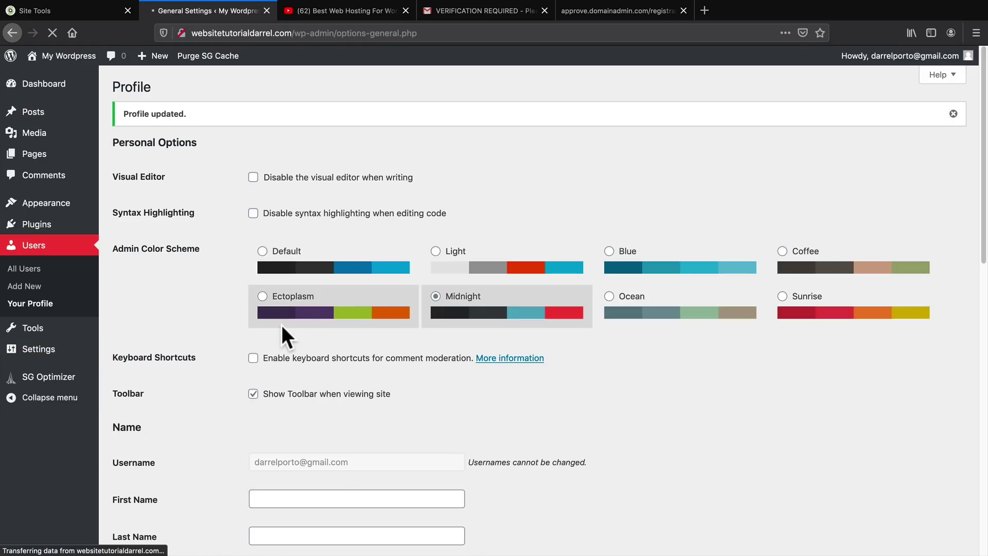
# Keep English (United States) as the Site Language and save the General Settings
pyautogui.scroll(-2, 291, 353)
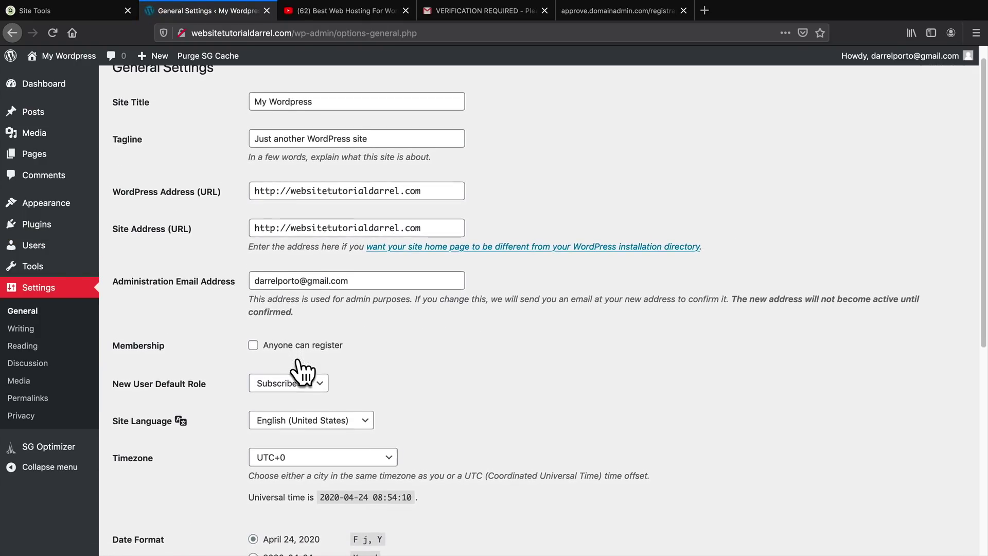
pyautogui.scroll(-2, 304, 366)
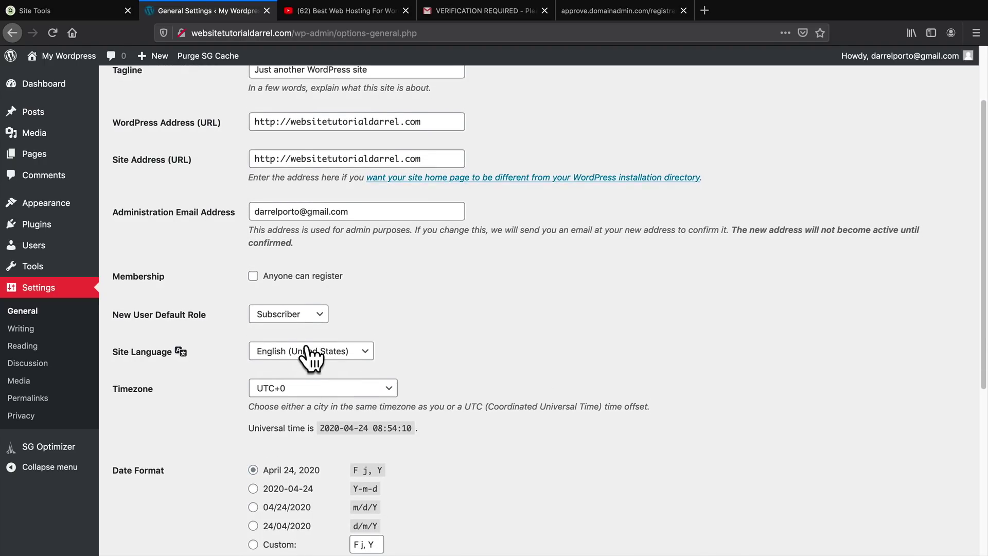
pyautogui.scroll(-1, 304, 371)
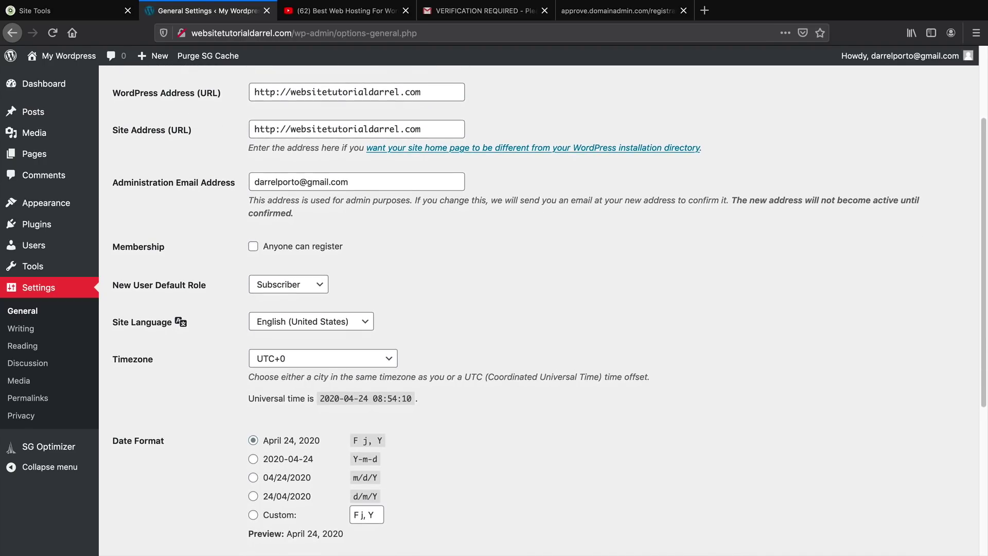
pyautogui.click(288, 324)
pyautogui.scroll(-1, 309, 358)
pyautogui.scroll(-20, 315, 366)
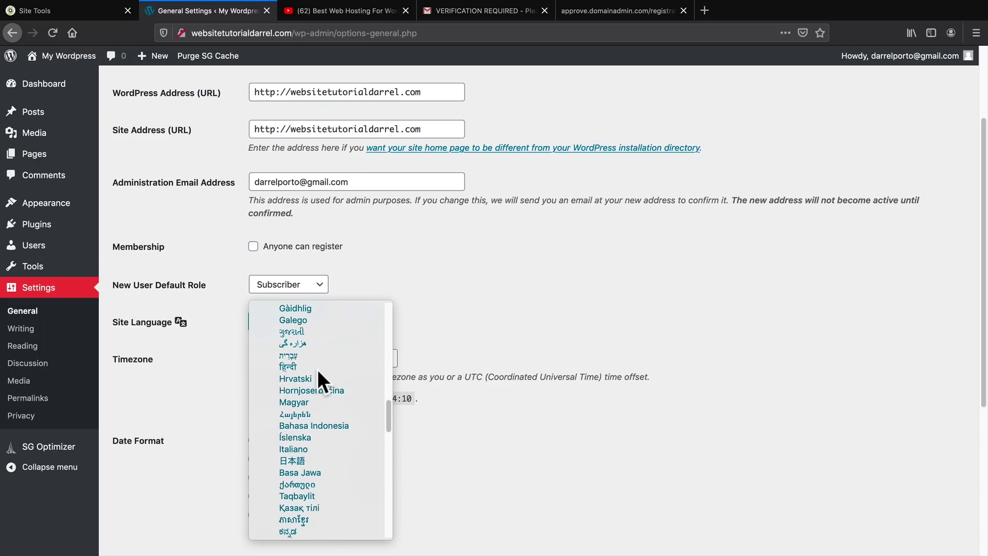
pyautogui.scroll(-5, 320, 399)
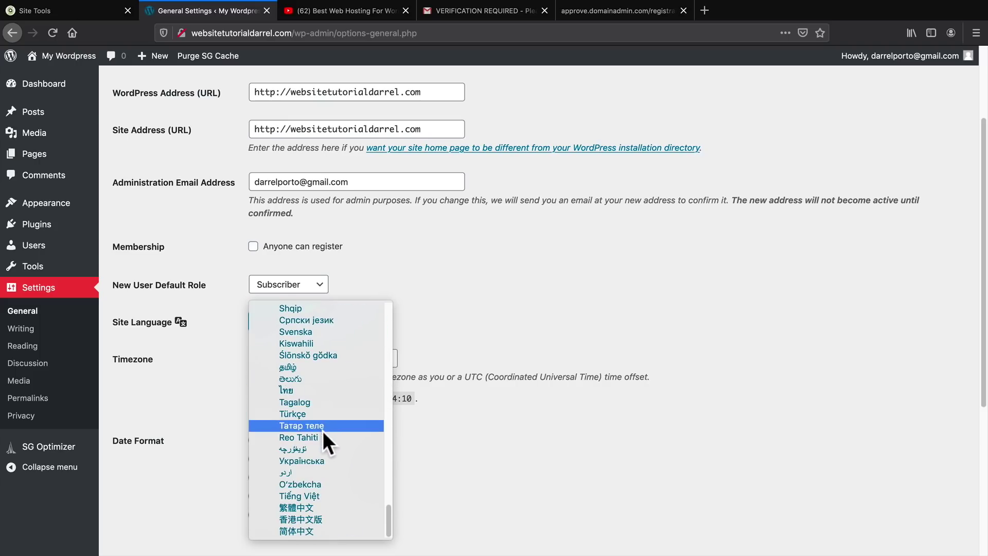
pyautogui.scroll(3, 340, 513)
pyautogui.scroll(20, 340, 508)
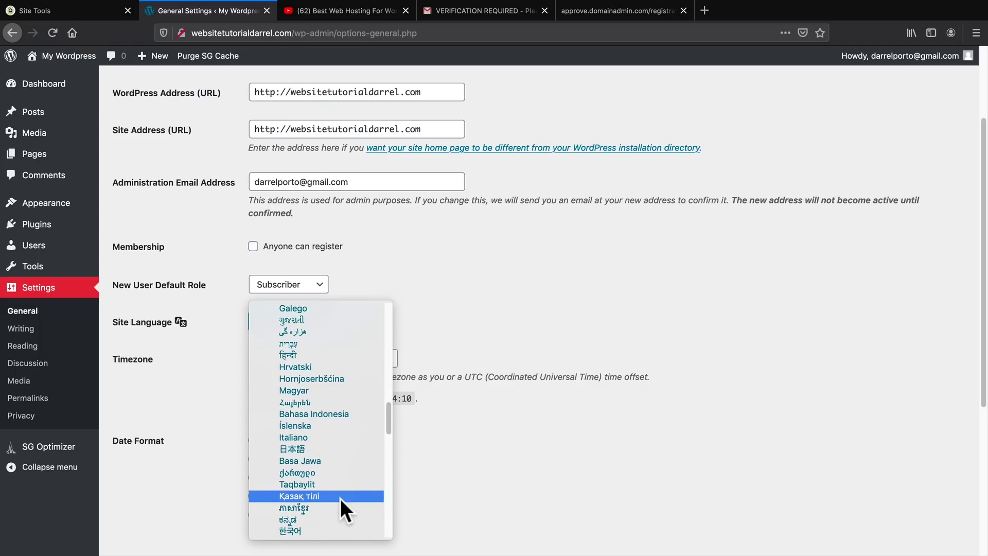
pyautogui.scroll(20, 340, 496)
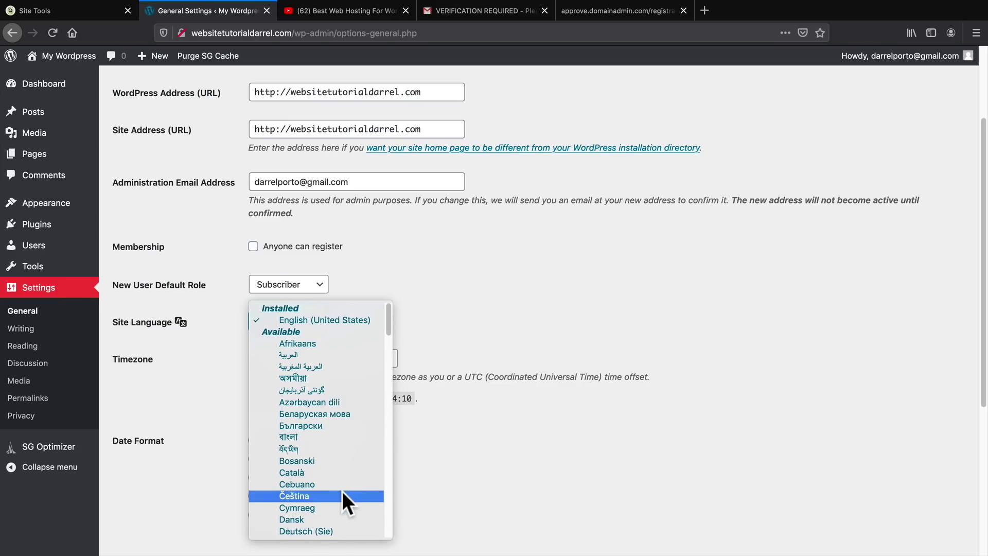
pyautogui.click(454, 287)
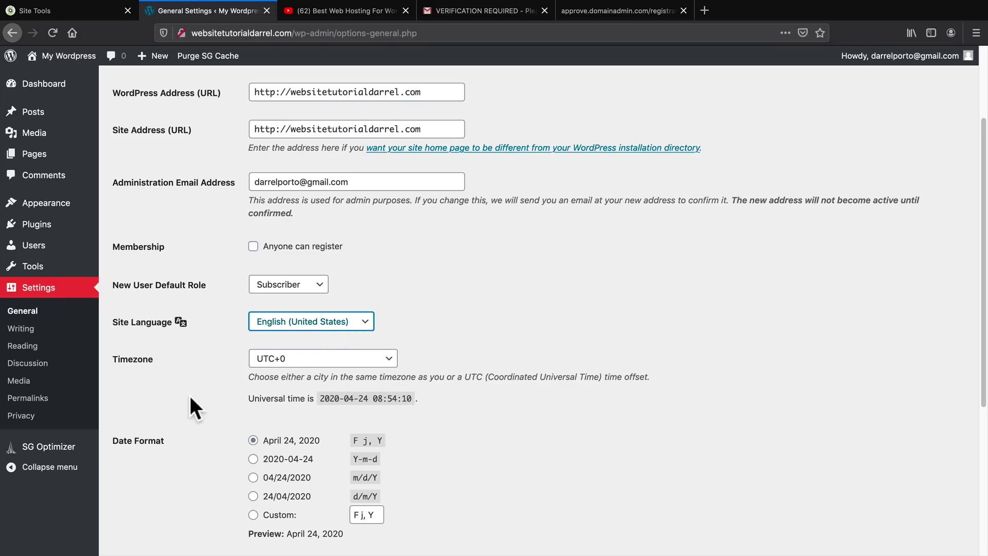
pyautogui.scroll(-5, 191, 402)
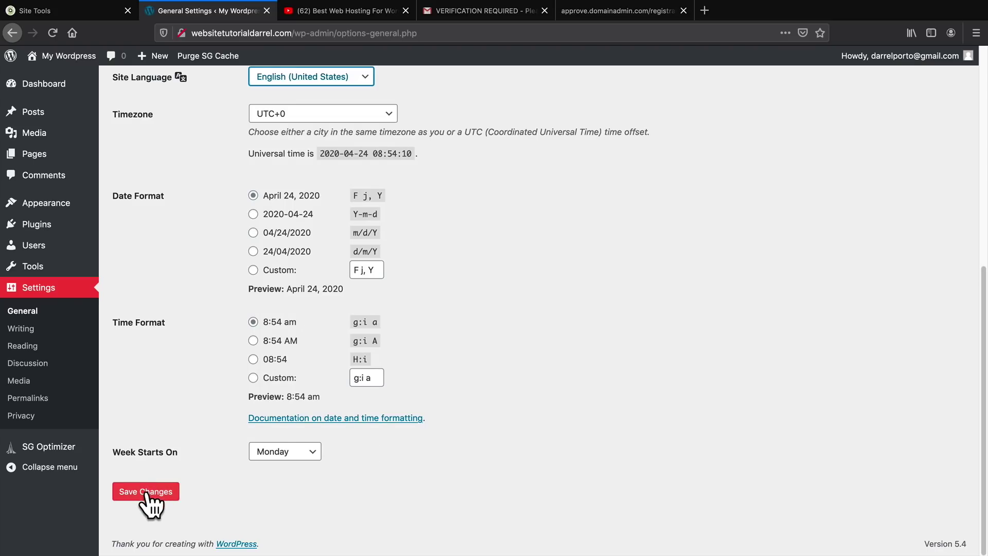
pyautogui.click(165, 490)
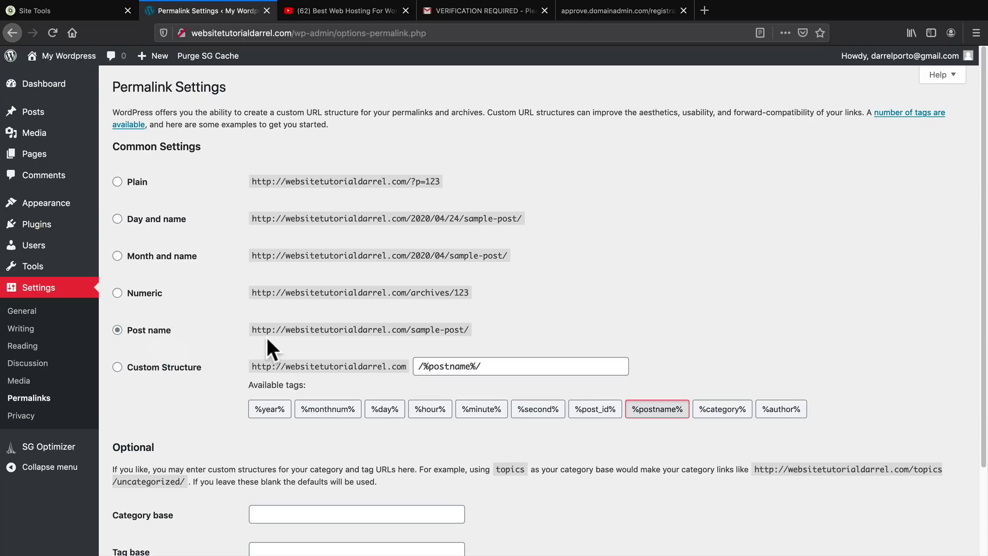
# Save permalinks with the Post name structure, then check the site's connection security via the lock icon
pyautogui.moveTo(285, 331); pyautogui.dragTo(425, 329)
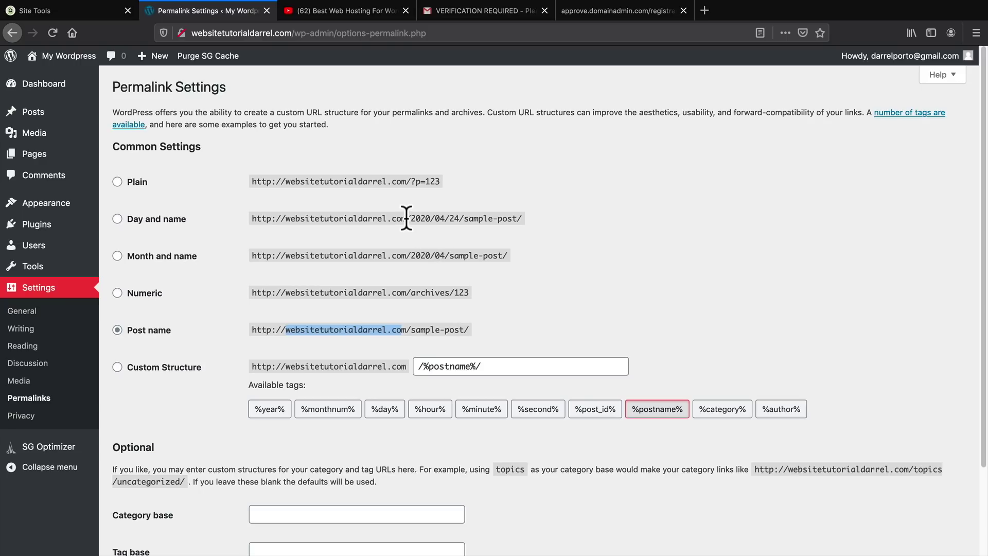
pyautogui.moveTo(406, 218); pyautogui.dragTo(526, 220)
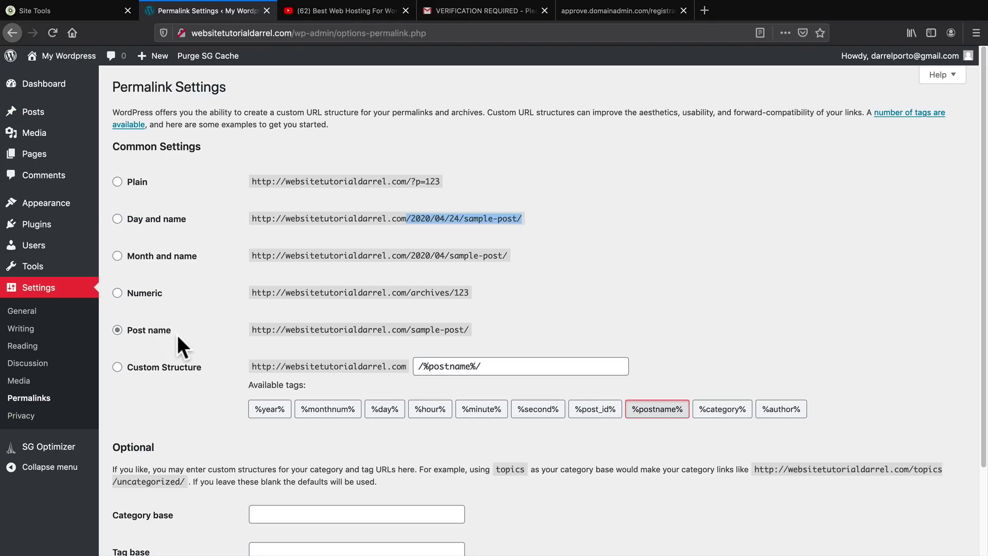
pyautogui.scroll(-3, 177, 334)
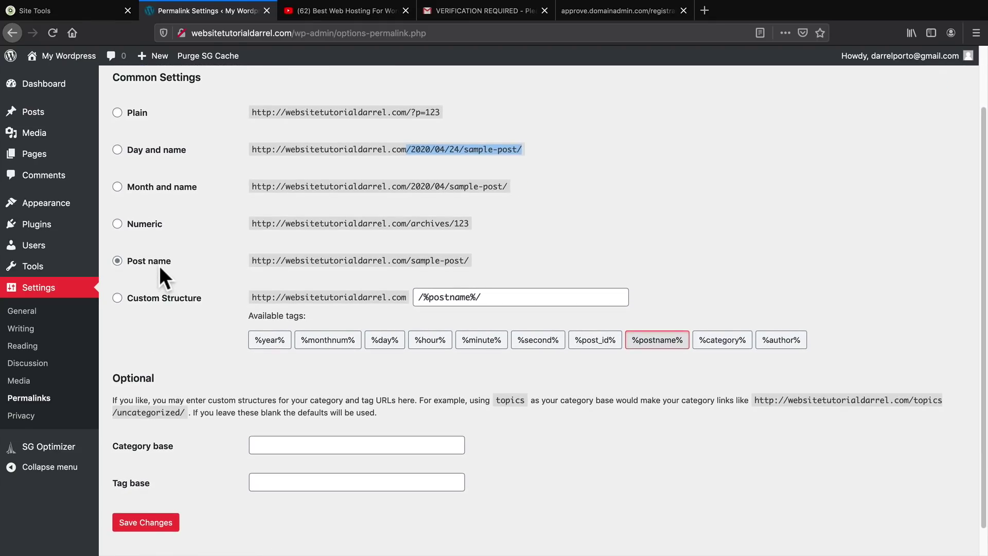
pyautogui.click(150, 503)
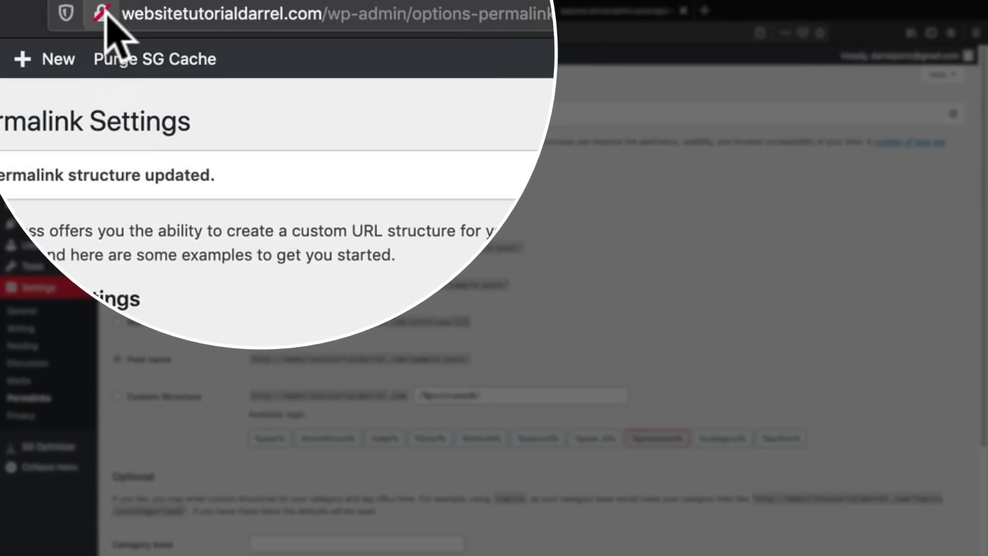
pyautogui.click(181, 33)
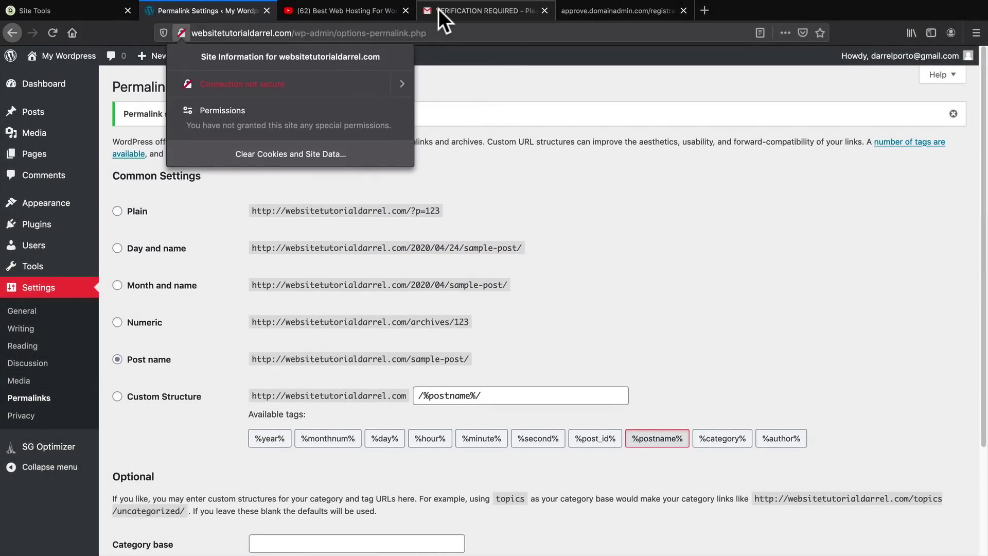
pyautogui.click(438, 10)
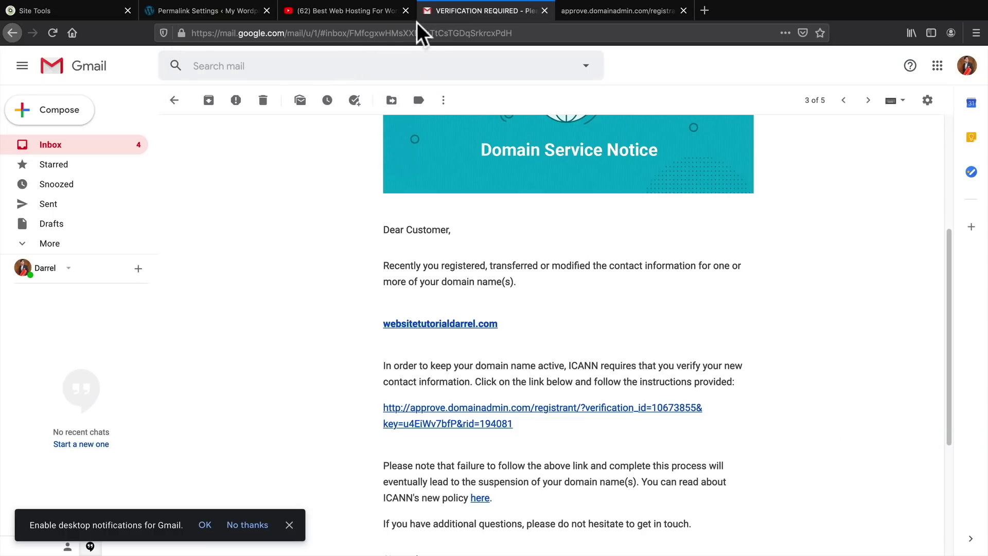
pyautogui.click(183, 33)
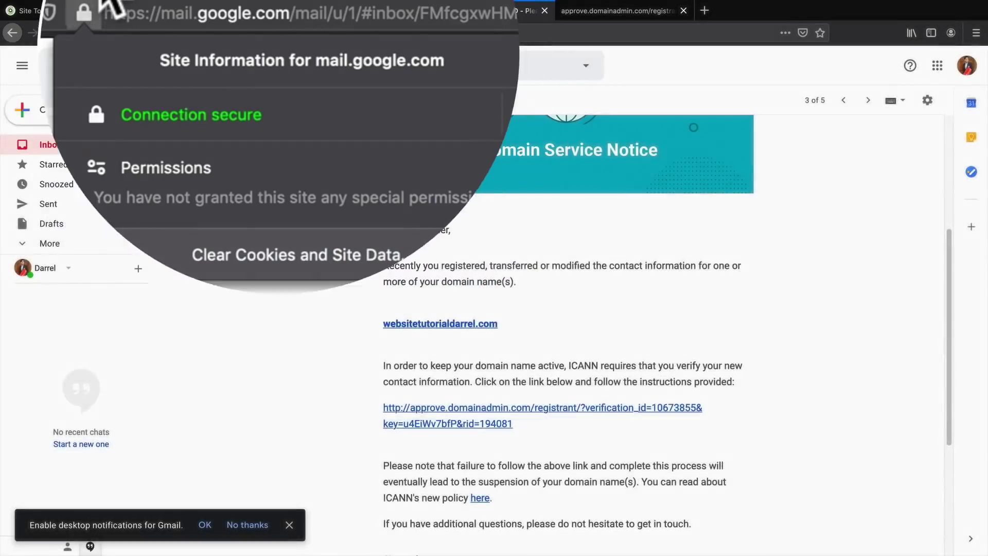
pyautogui.click(189, 12)
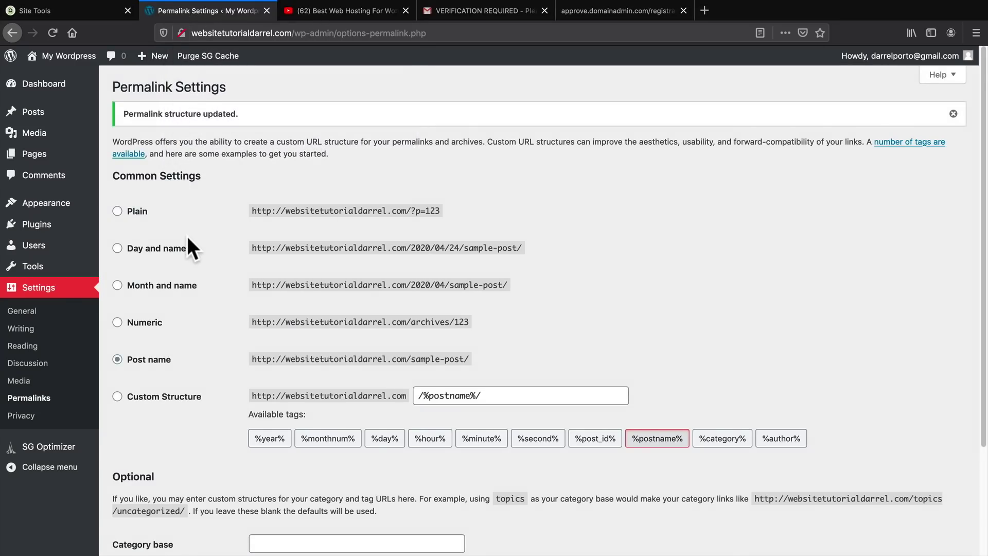
# Search Add New Plugins for 'really simple ssl' and install Really Simple SSL
pyautogui.moveTo(55, 227)
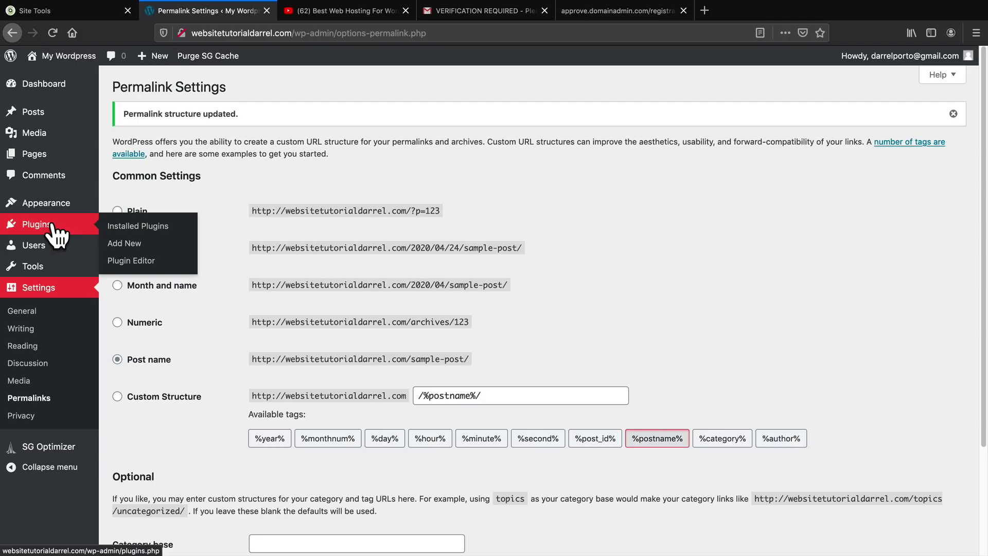
pyautogui.click(123, 245)
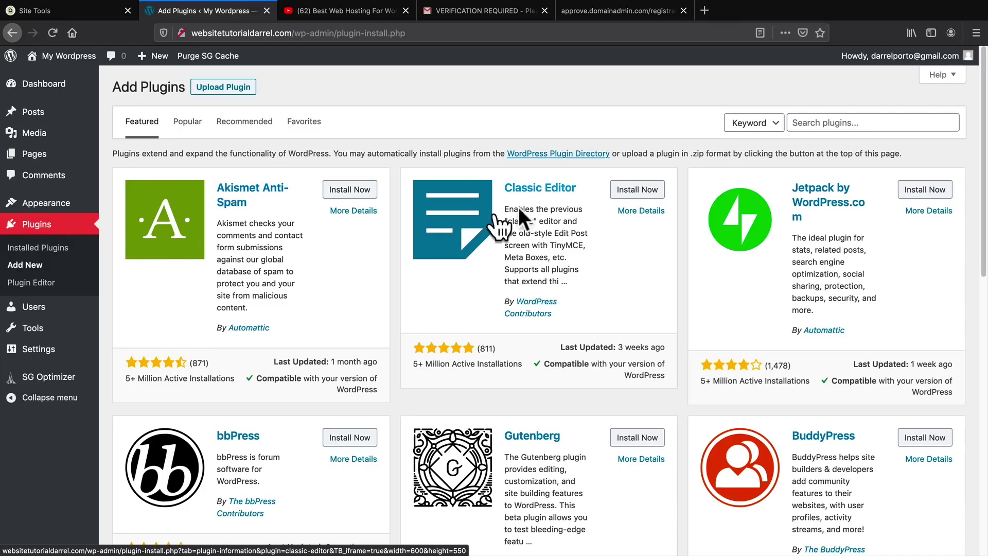
pyautogui.click(818, 123)
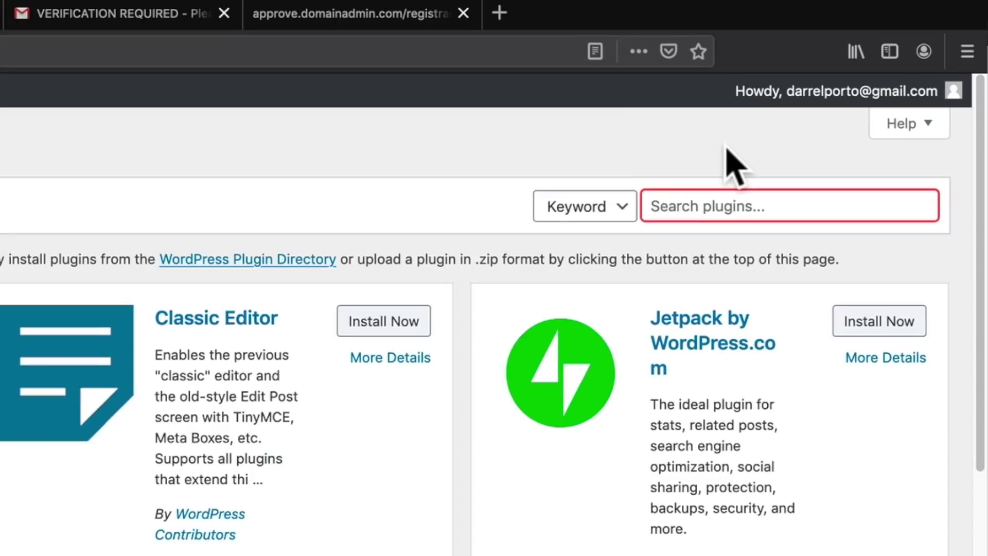
pyautogui.write('really simple ss')
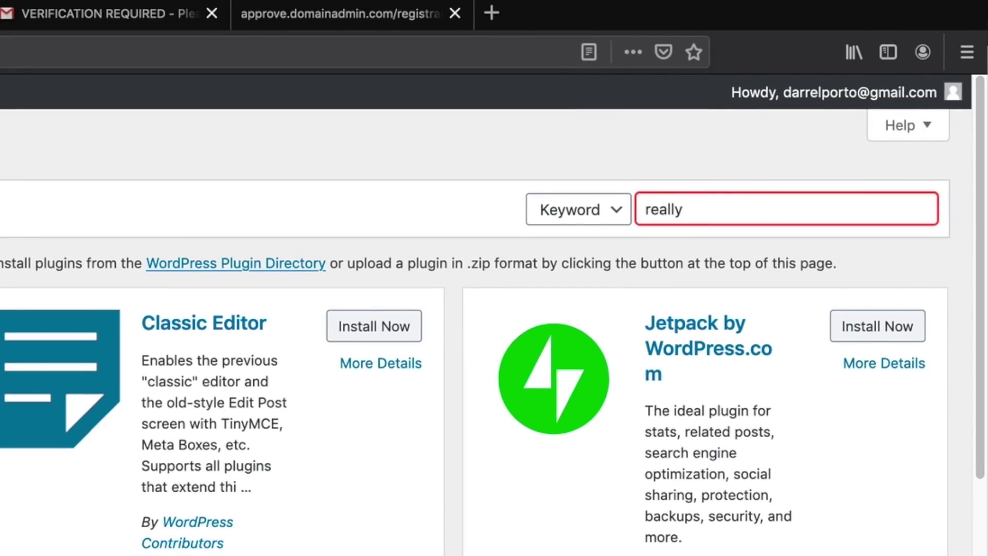
pyautogui.write('l')
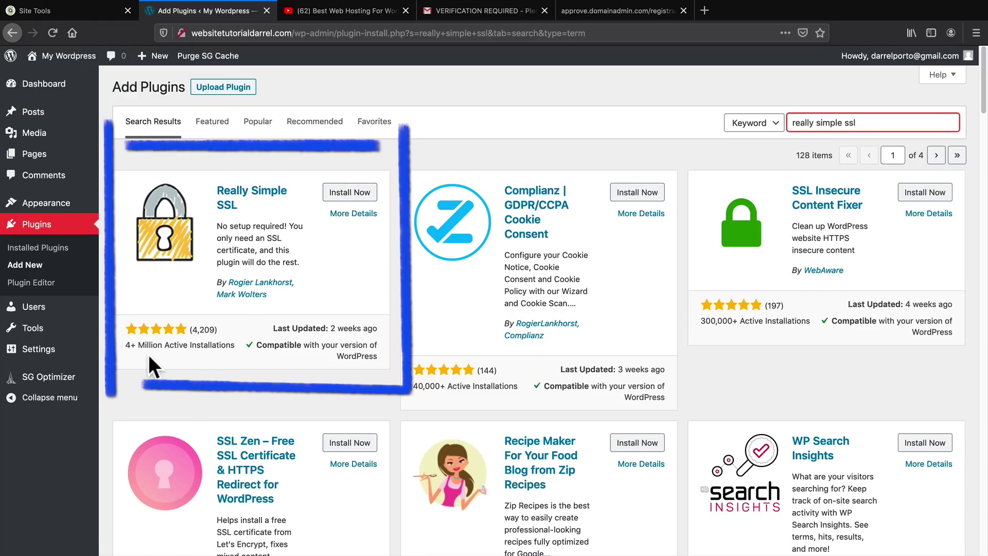
pyautogui.click(357, 199)
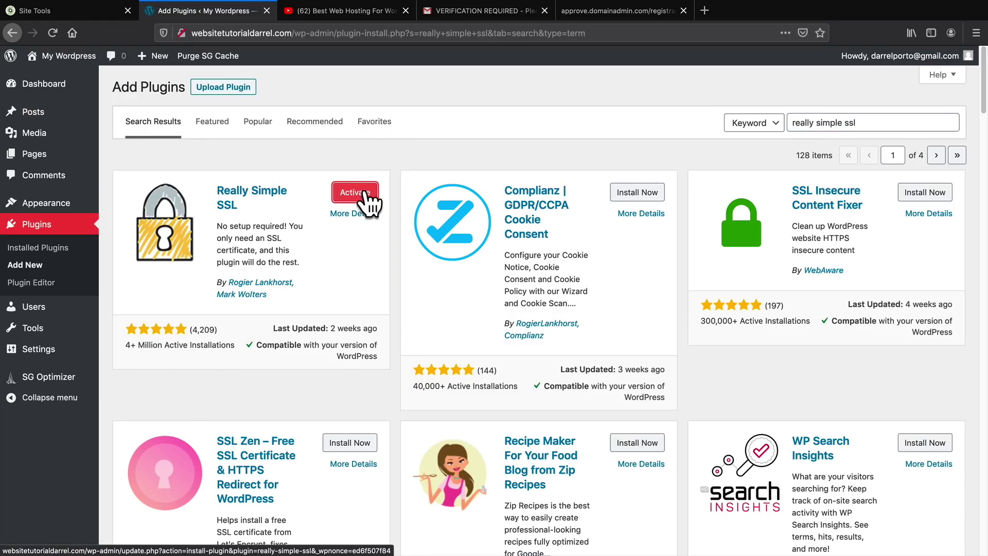
# Activate Really Simple SSL and confirm 'Go ahead, activate SSL!' on its notice
pyautogui.click(366, 194)
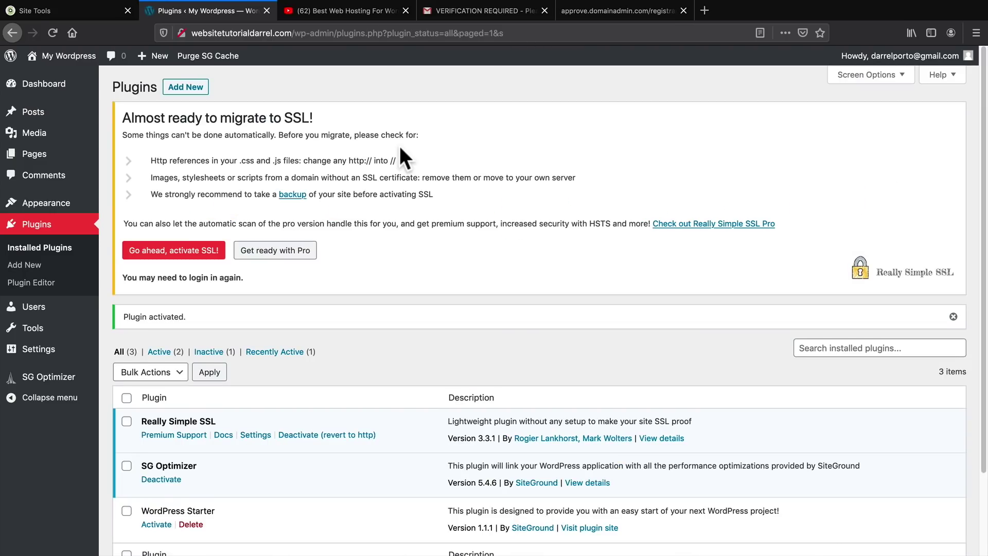
pyautogui.moveTo(135, 119); pyautogui.dragTo(366, 118)
pyautogui.click(368, 118)
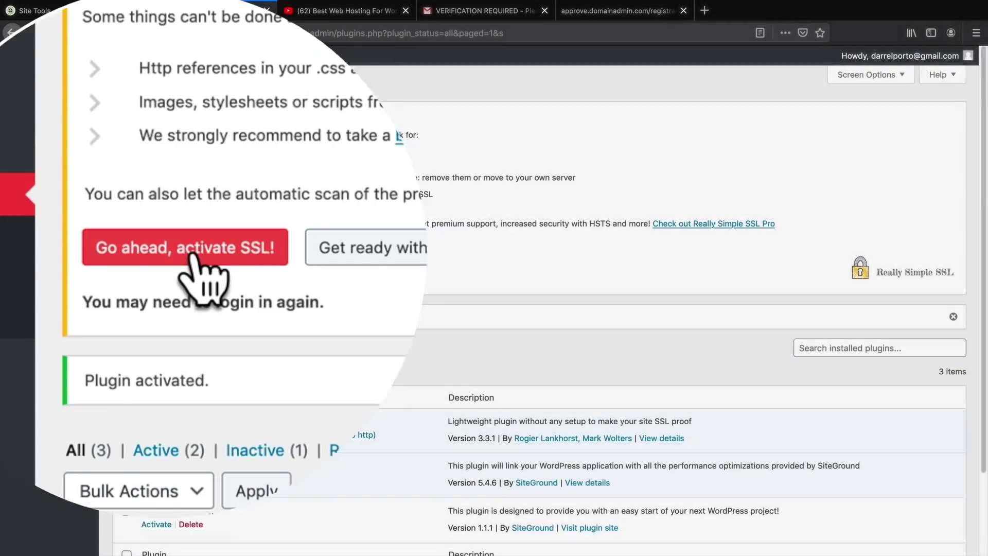
pyautogui.click(182, 252)
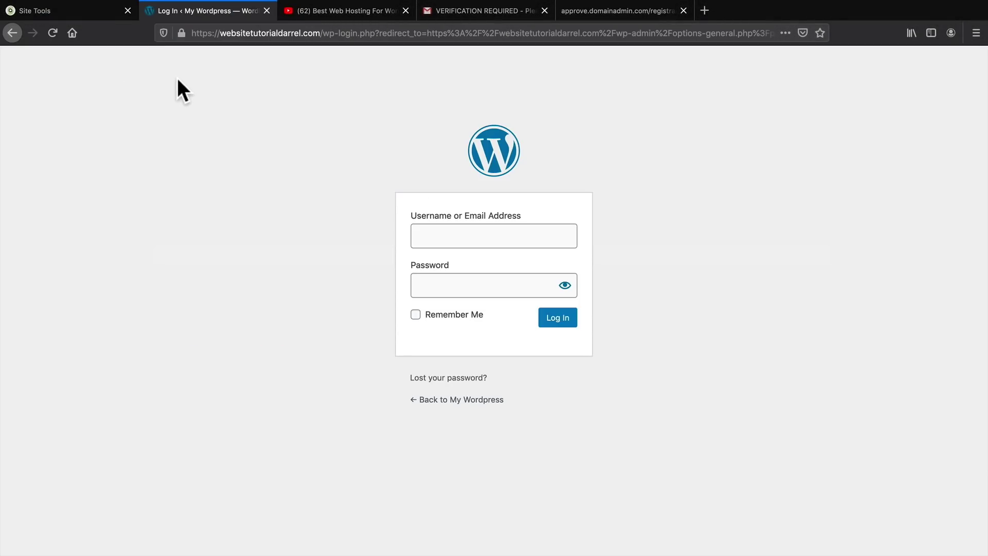
pyautogui.click(181, 33)
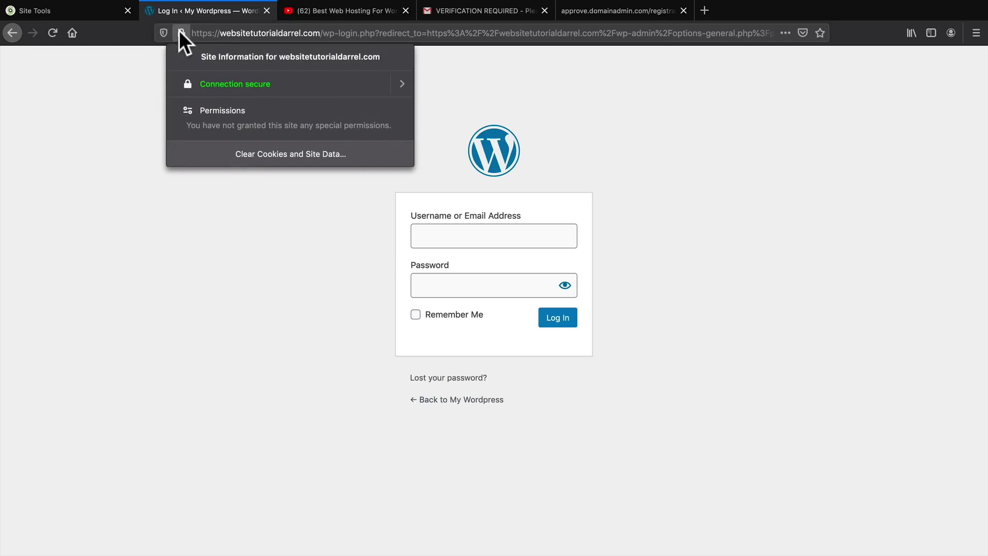
pyautogui.click(123, 131)
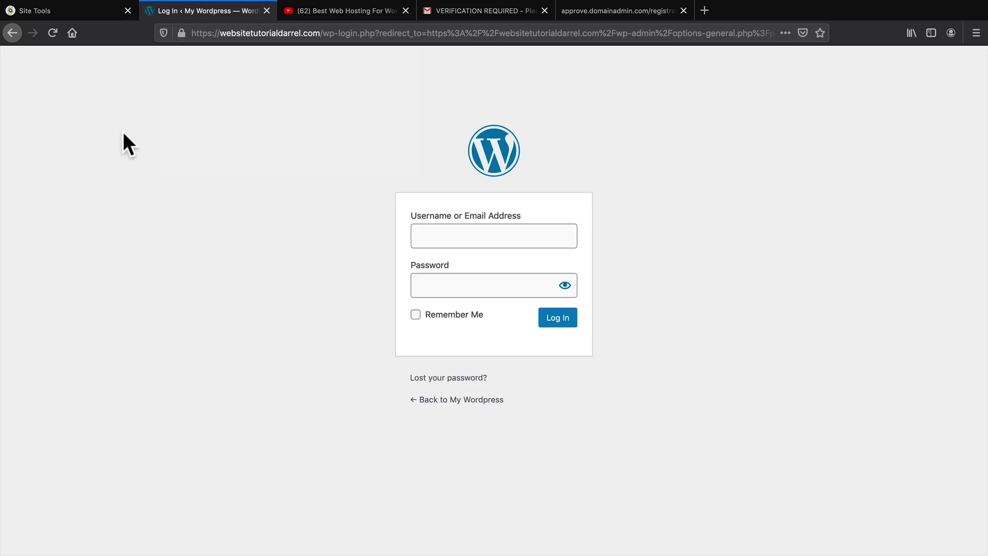
pyautogui.click(256, 32)
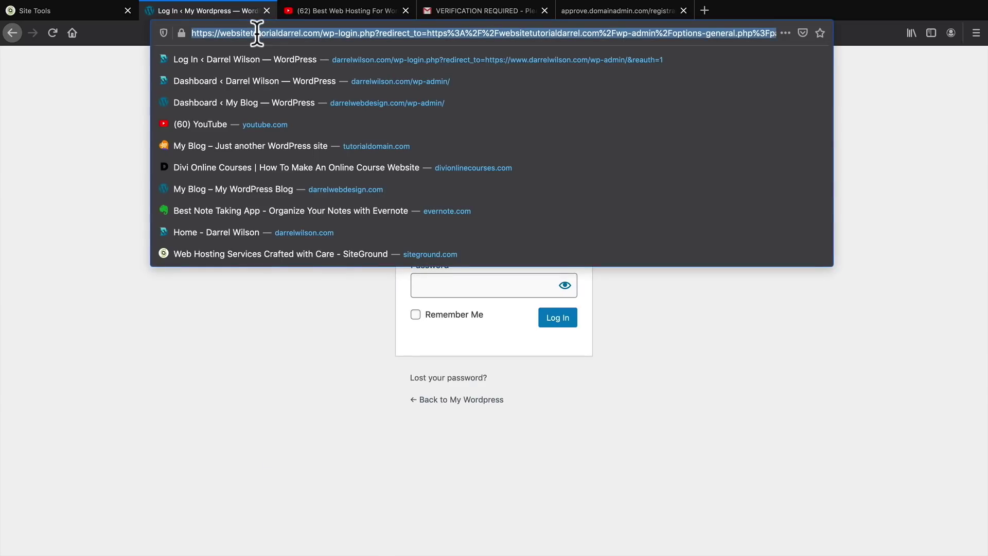
pyautogui.click(334, 33)
pyautogui.moveTo(323, 33); pyautogui.dragTo(772, 33)
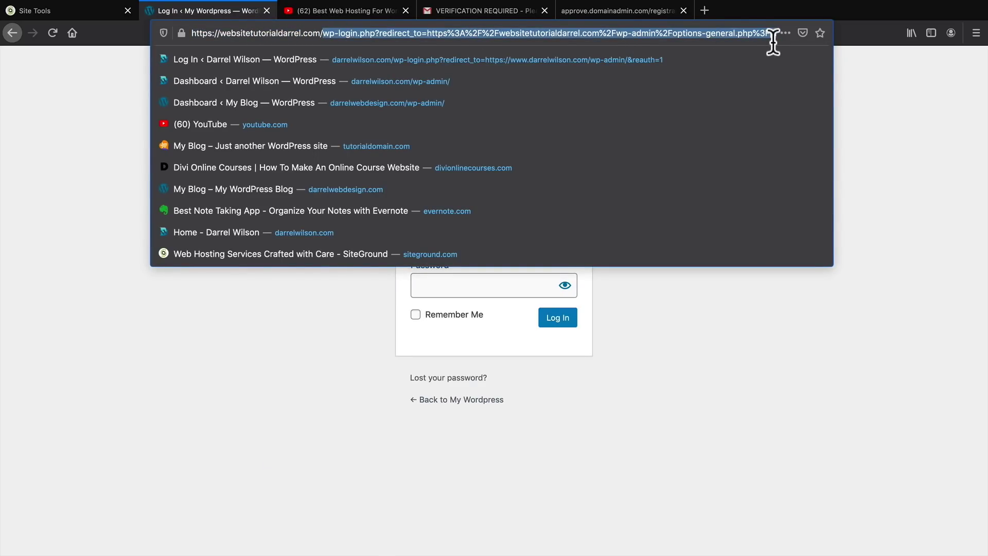
pyautogui.press('BackSpace')
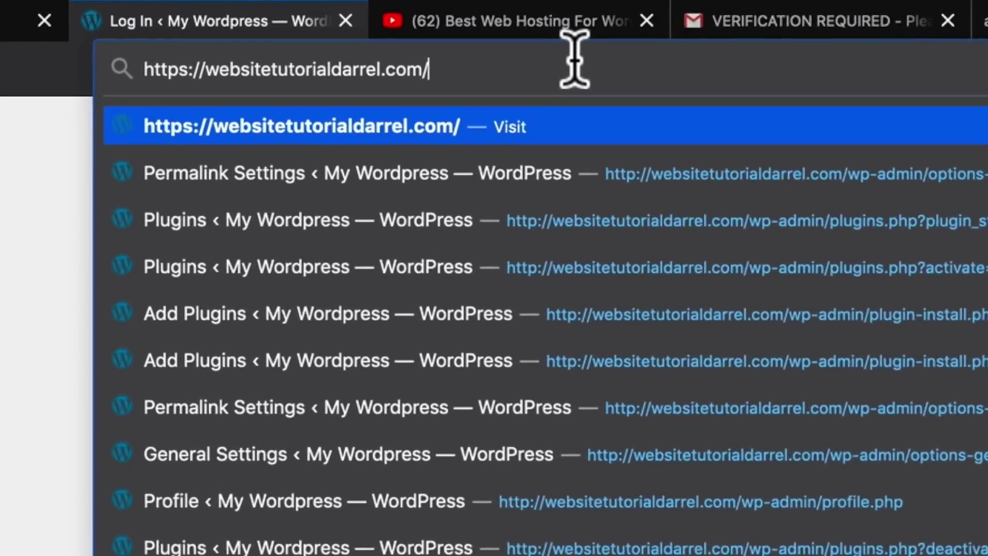
pyautogui.write('wp-admi')
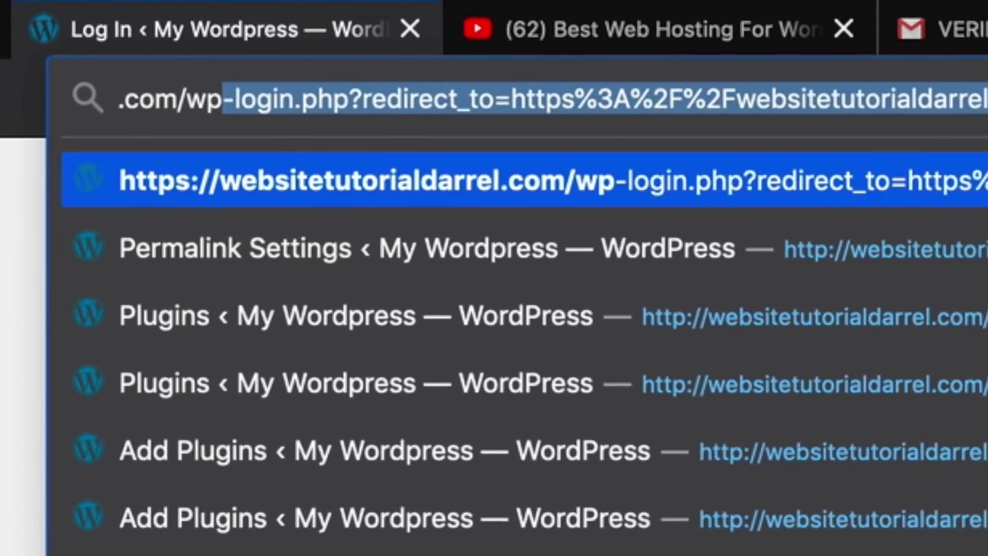
pyautogui.write('n')
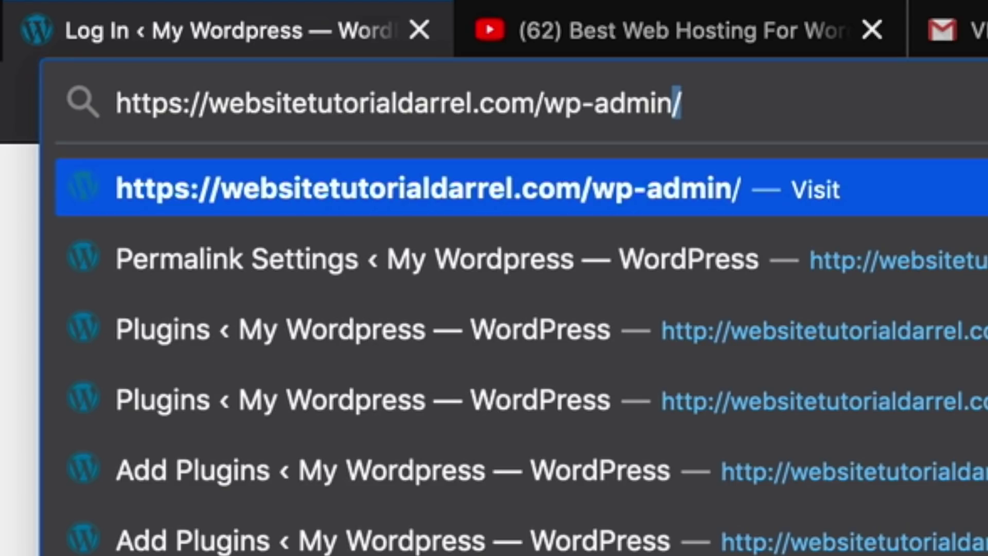
pyautogui.press('Return')
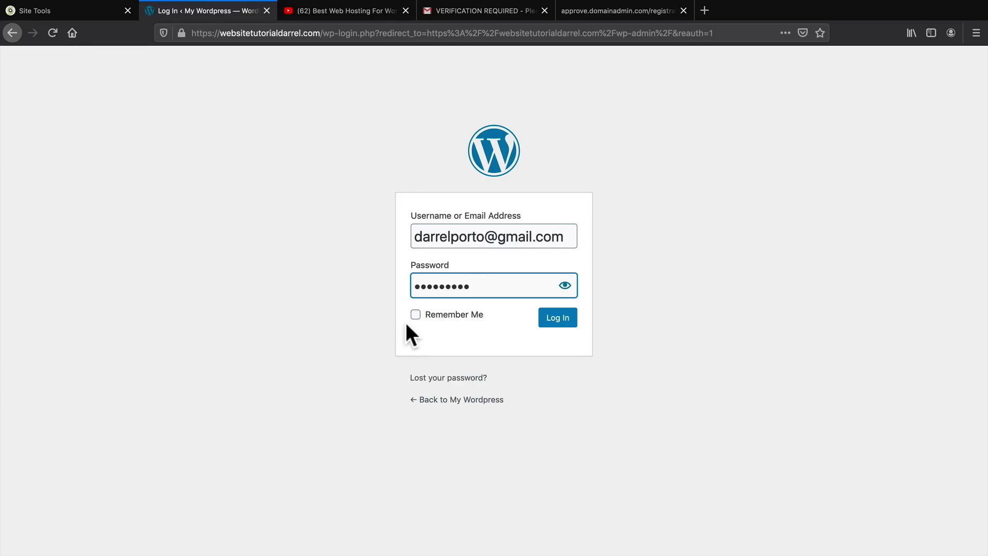
pyautogui.click(416, 315)
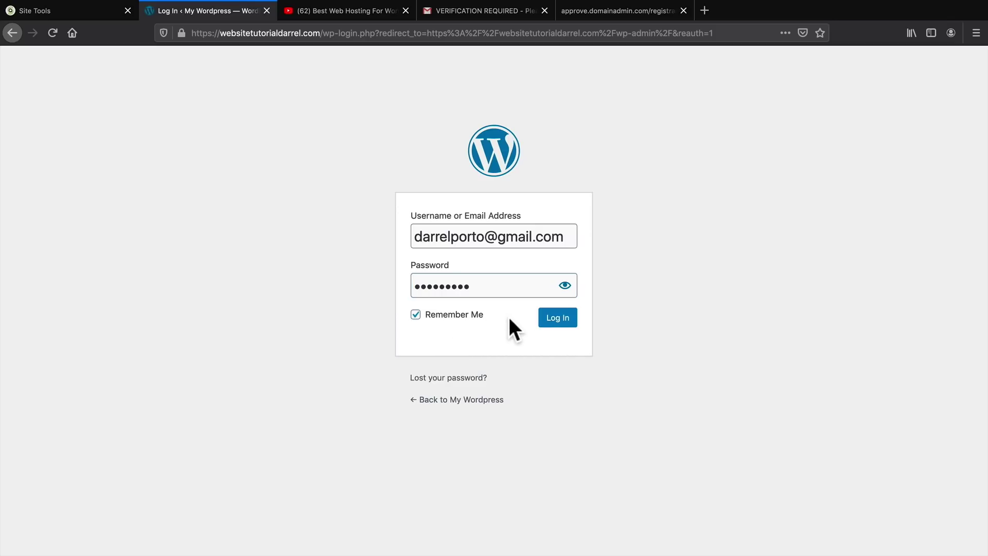
pyautogui.click(552, 322)
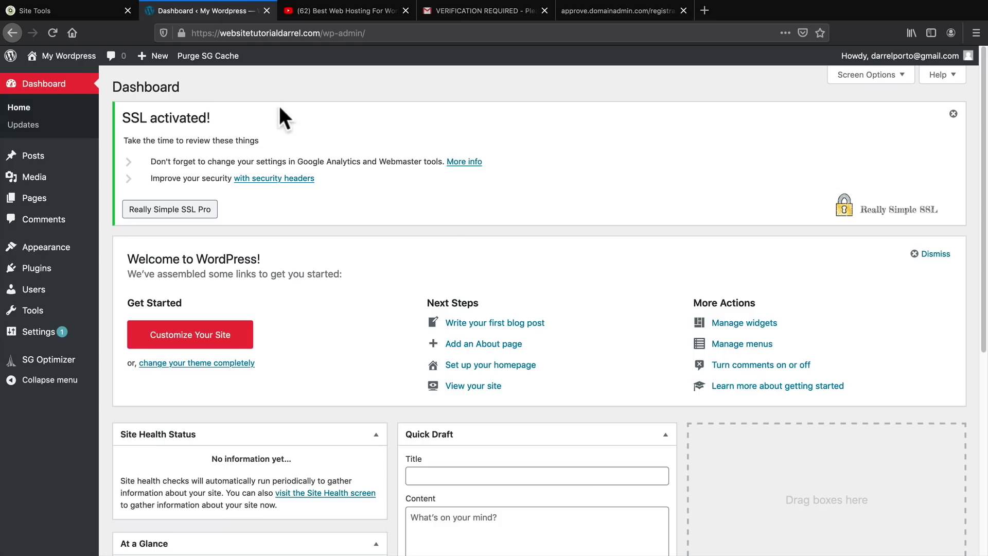
# Dismiss the 'SSL activated!' notice on the Dashboard
pyautogui.click(182, 30)
pyautogui.click(182, 30)
pyautogui.click(951, 115)
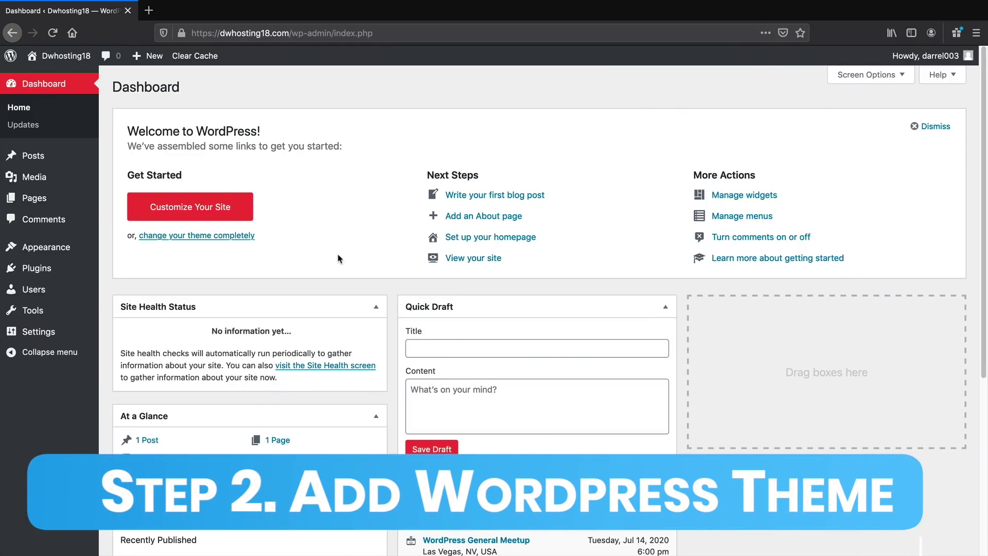
# Go to Appearance > Themes > Add New and pick the Popular tab
pyautogui.moveTo(66, 55)
pyautogui.click(66, 83)
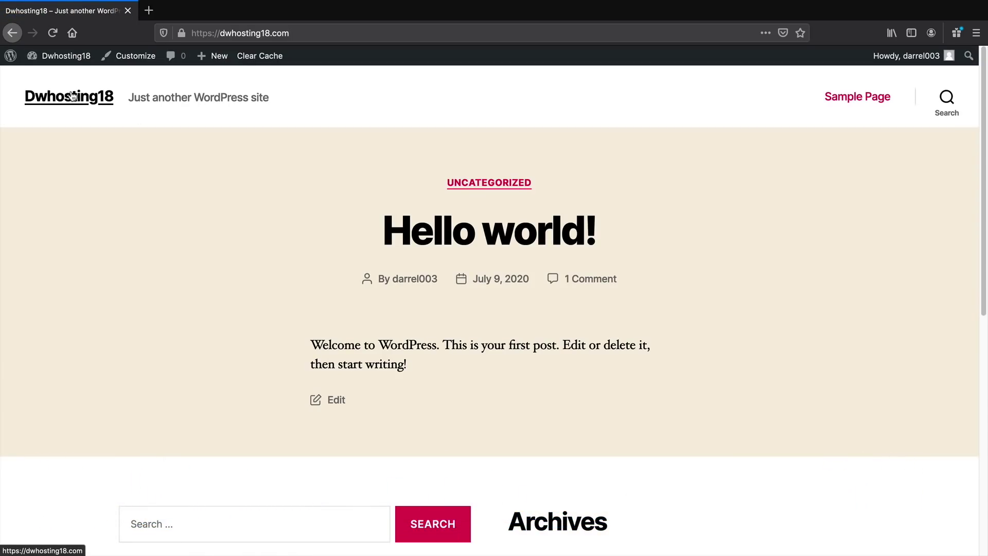
pyautogui.click(56, 76)
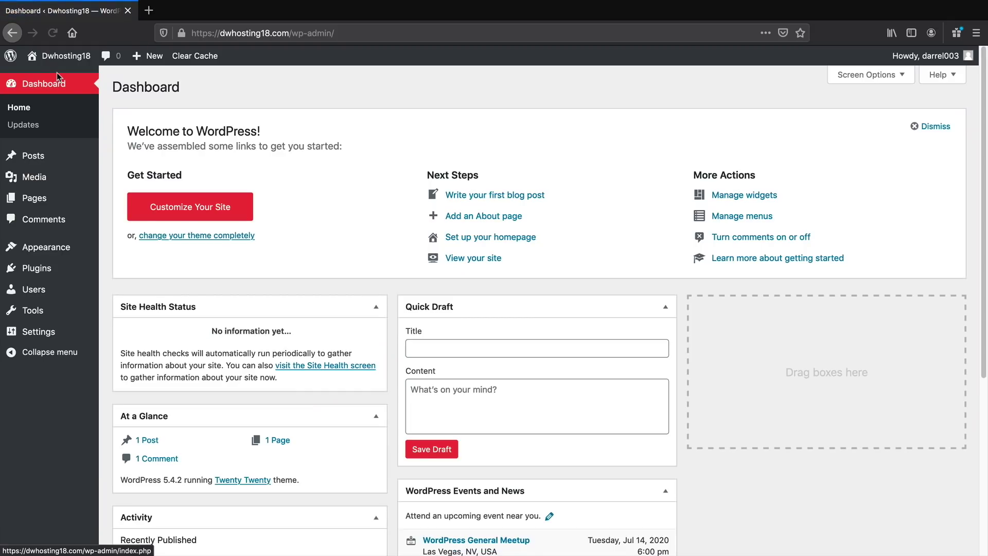
pyautogui.moveTo(57, 249)
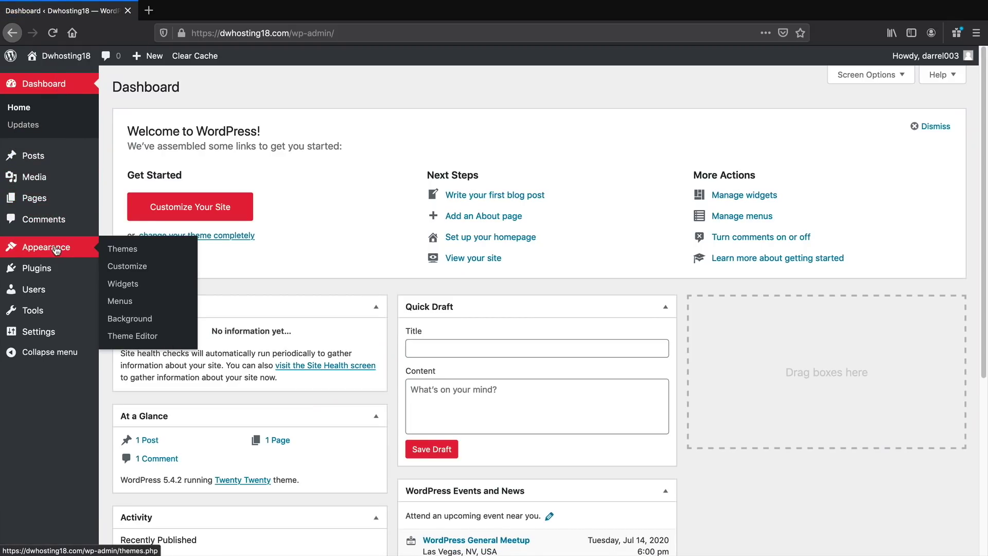
pyautogui.click(126, 251)
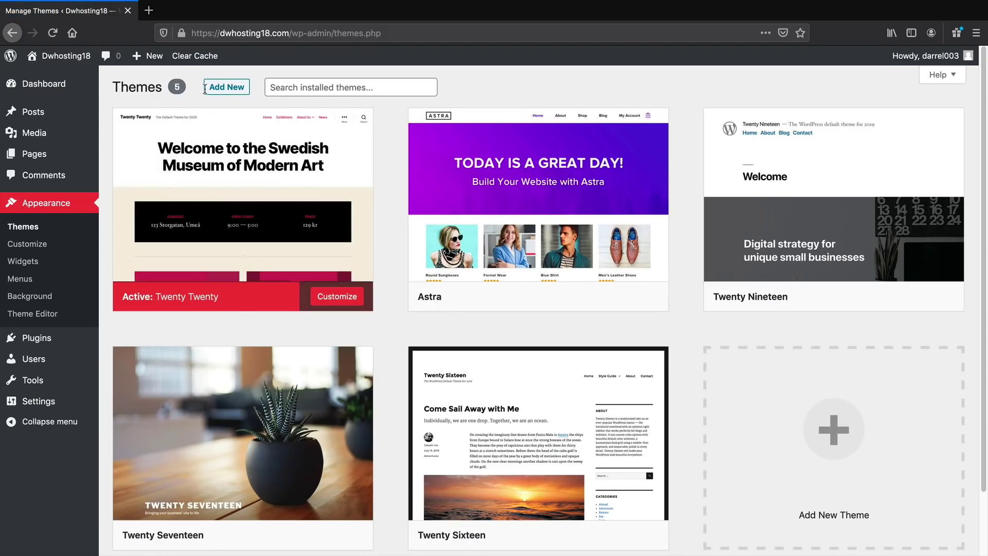
pyautogui.click(228, 87)
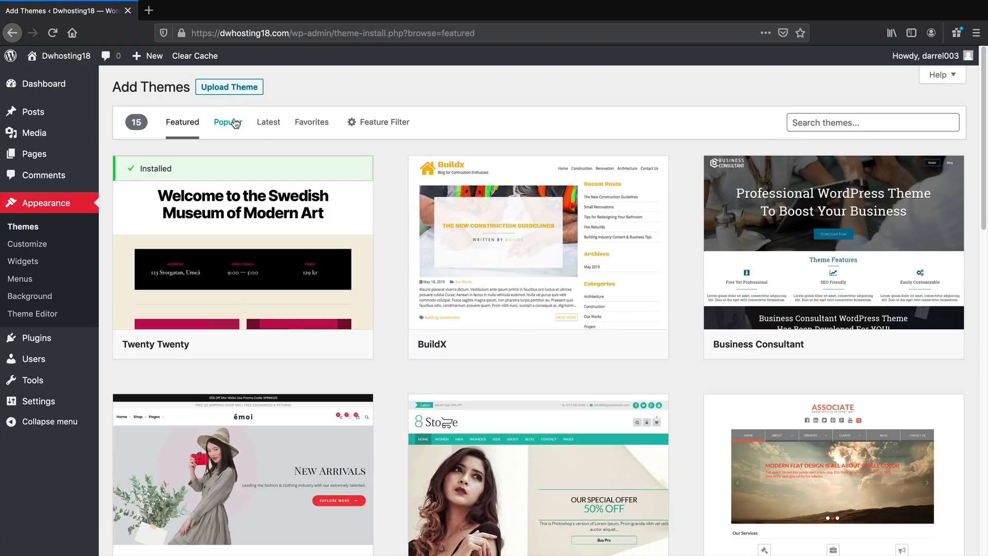
pyautogui.click(234, 123)
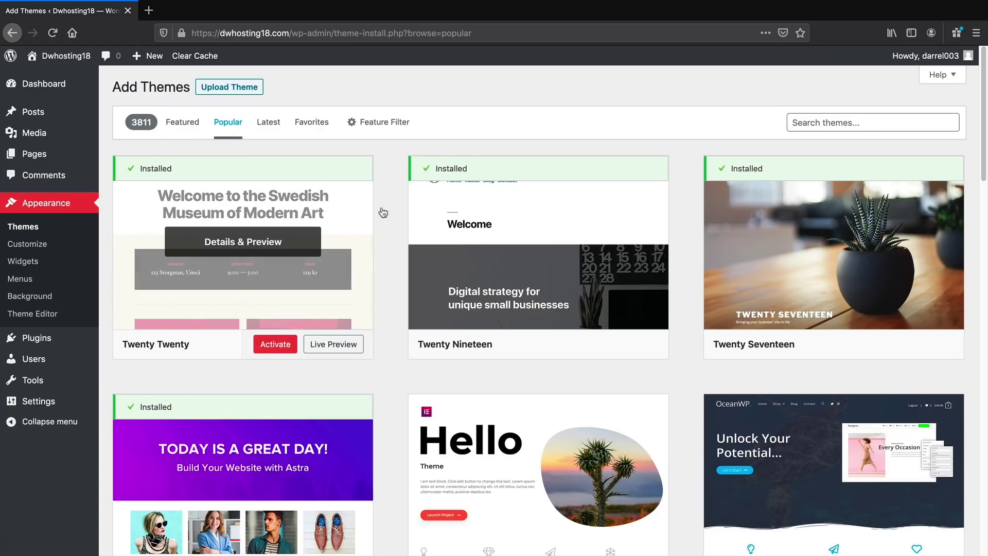
# Scroll through the popular themes list and back to the top
pyautogui.scroll(-3, 395, 220)
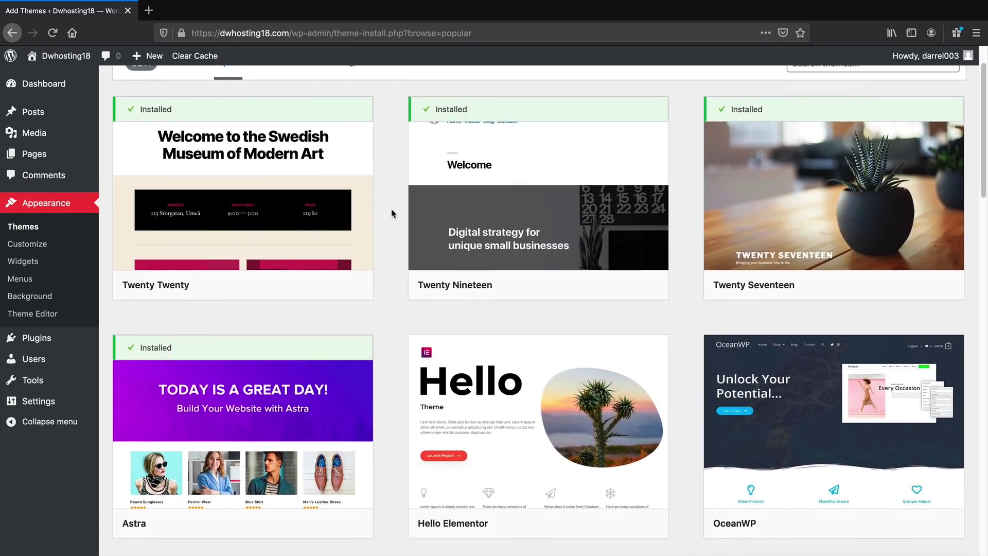
pyautogui.scroll(-3, 392, 212)
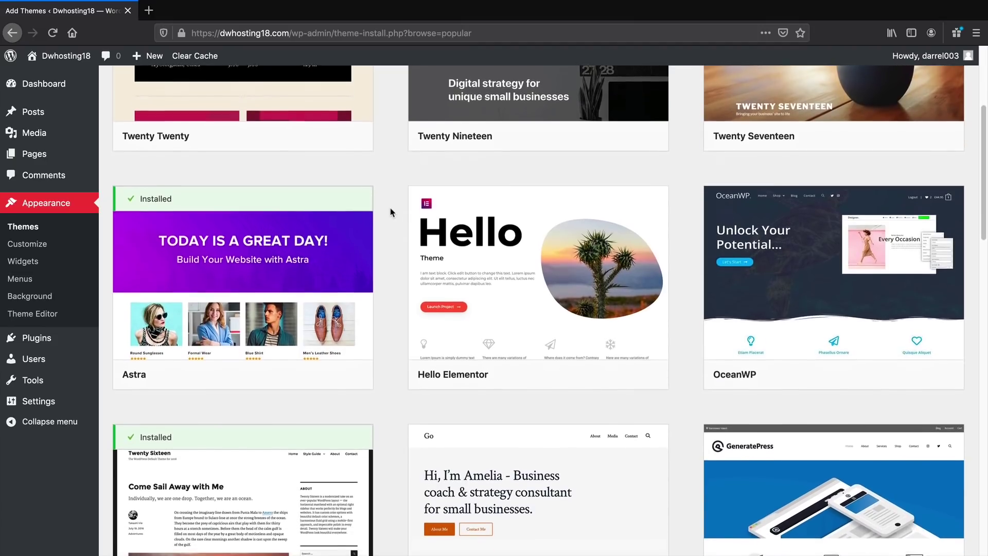
pyautogui.scroll(-5, 391, 213)
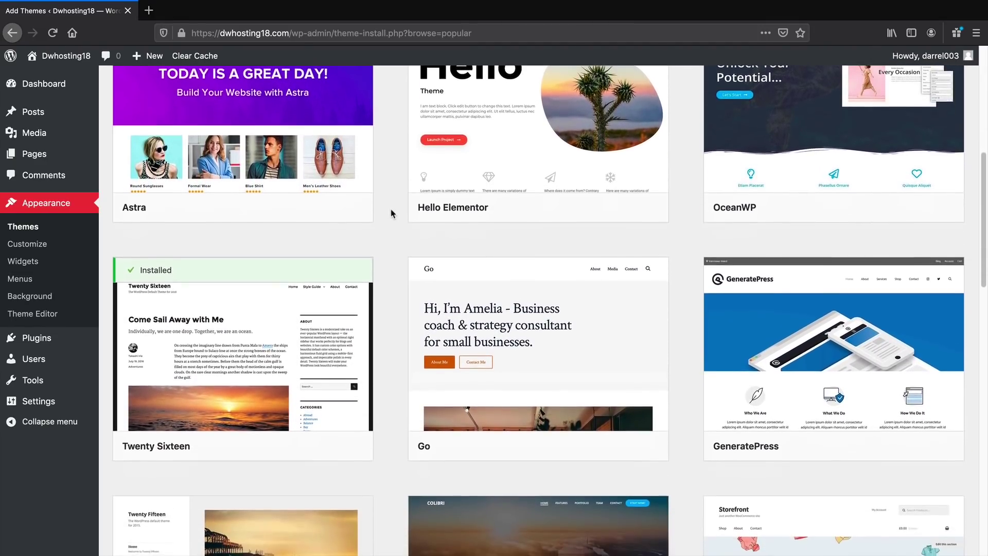
pyautogui.scroll(-8, 391, 216)
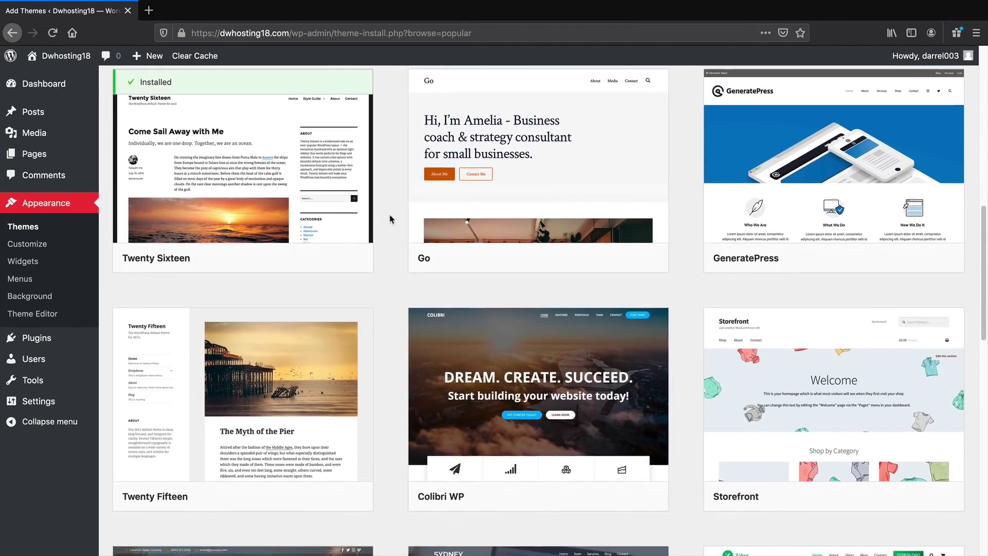
pyautogui.scroll(-4, 391, 219)
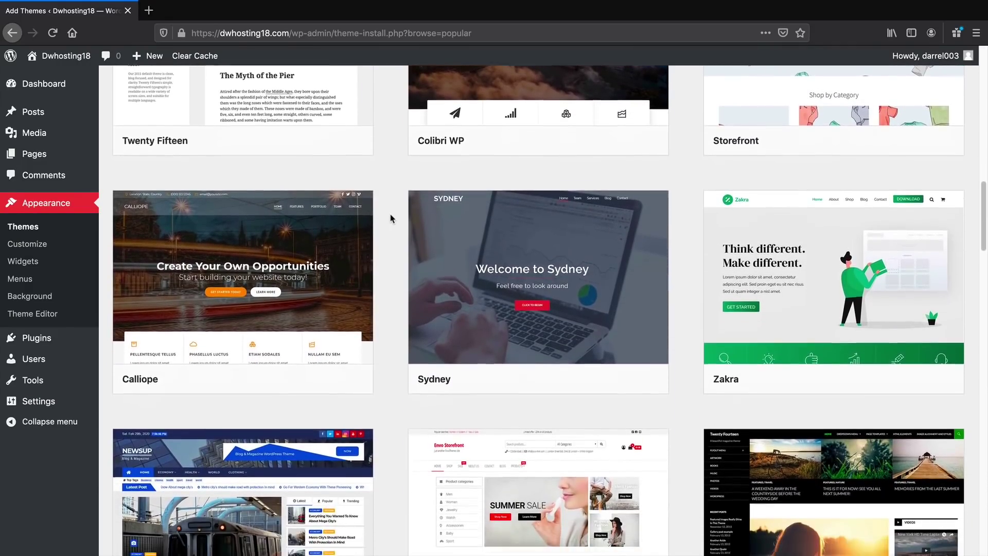
pyautogui.scroll(-1, 392, 218)
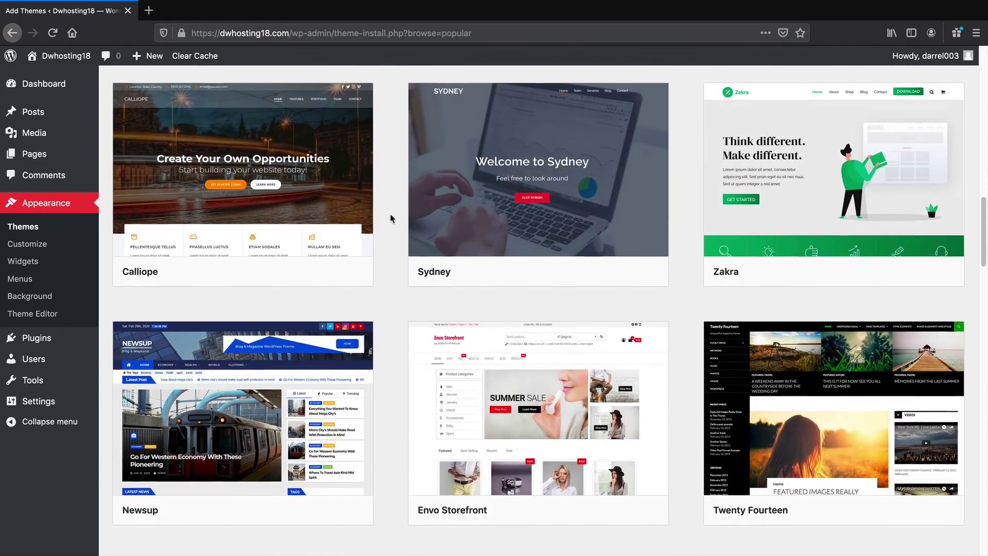
pyautogui.scroll(3, 391, 219)
pyautogui.scroll(3, 391, 219)
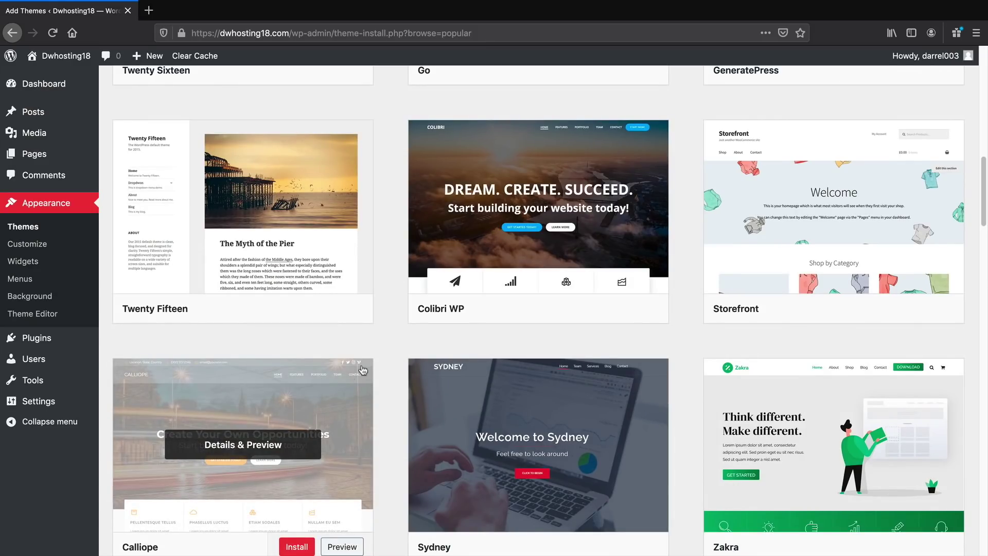
pyautogui.moveTo(895, 159)
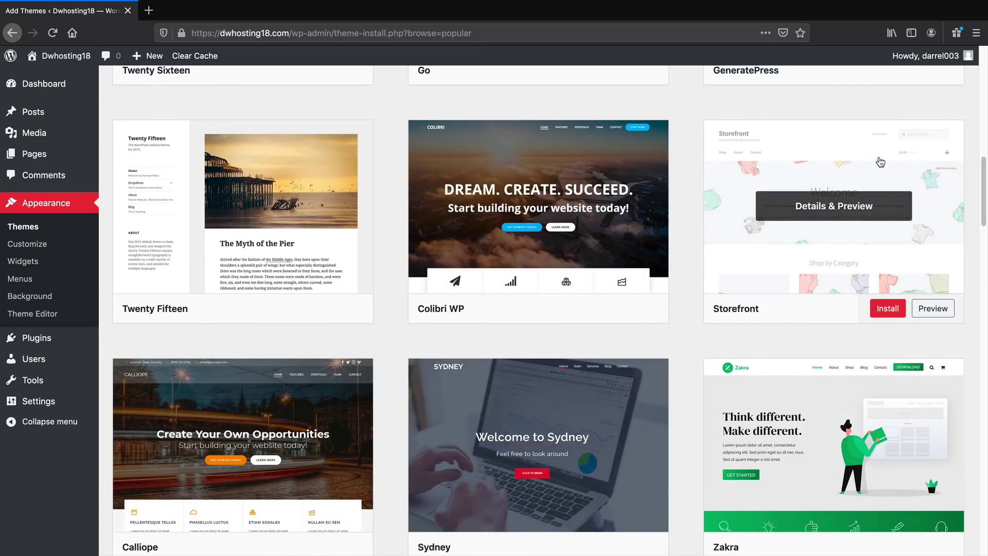
pyautogui.scroll(15, 695, 230)
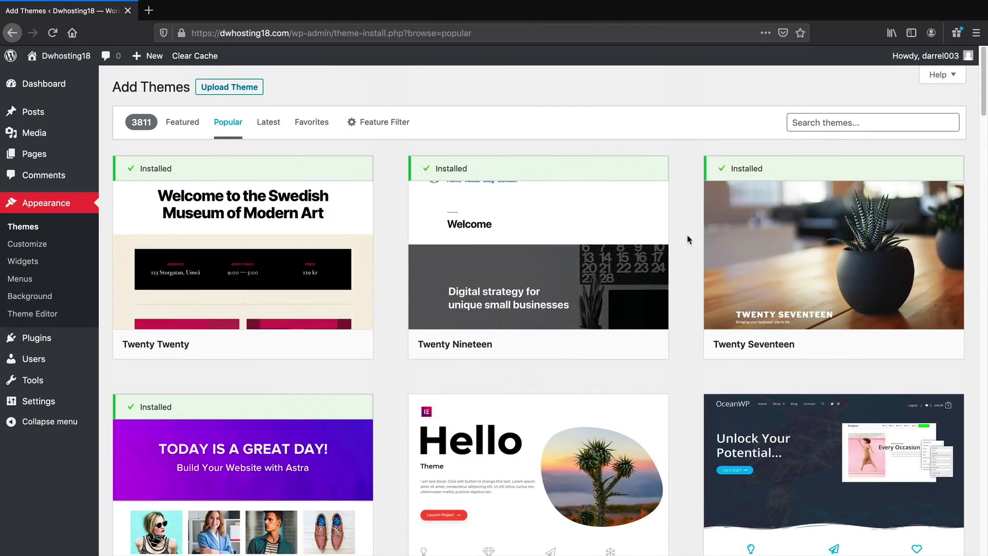
# Search themes for 'as', return to Popular, and open Astra's Details & Preview to activate it
pyautogui.click(830, 122)
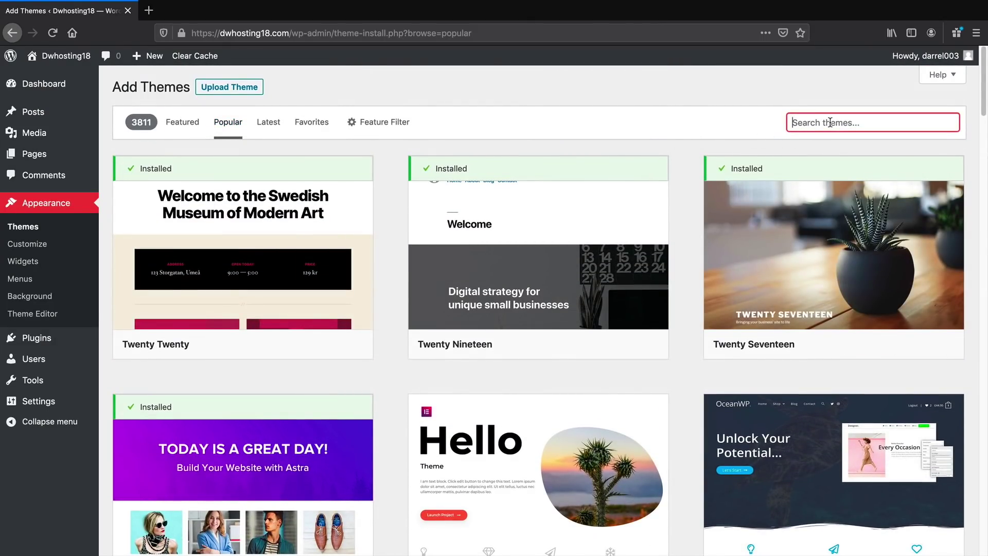
pyautogui.write('astra')
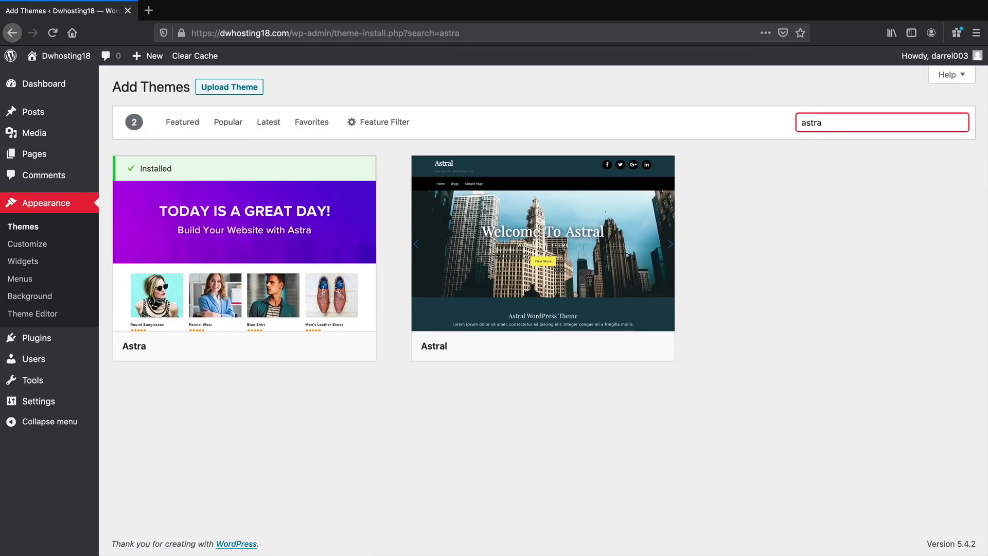
pyautogui.click(246, 123)
pyautogui.scroll(-3, 361, 234)
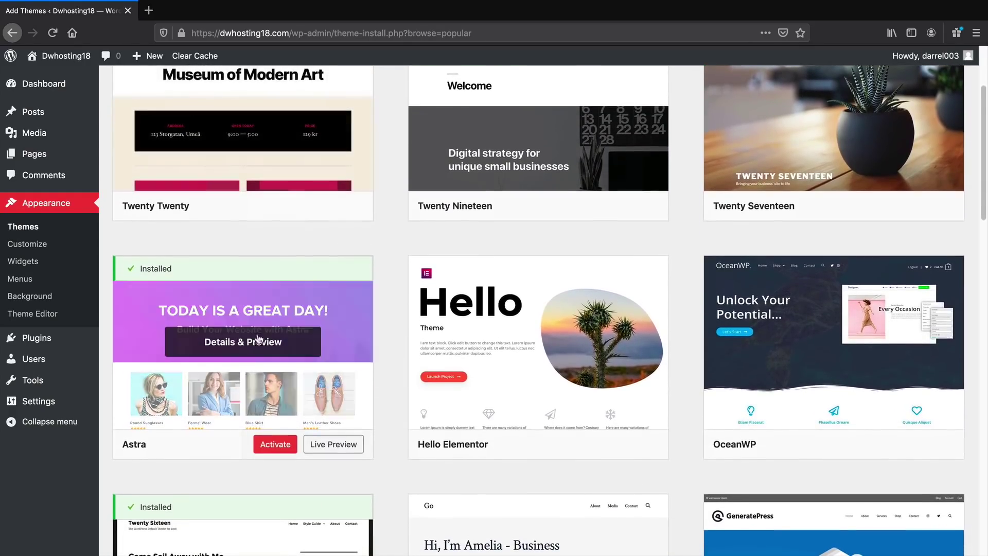
pyautogui.click(273, 350)
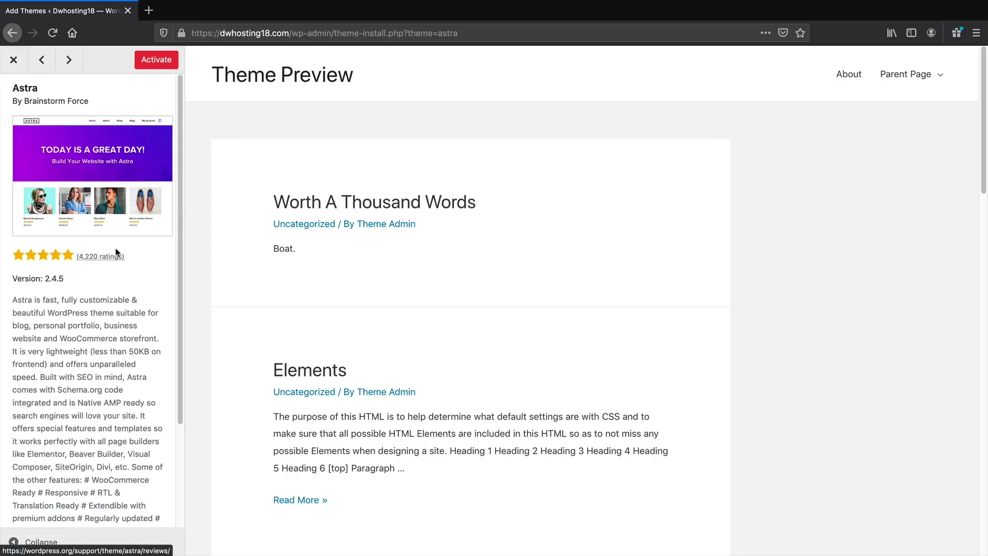
pyautogui.click(148, 63)
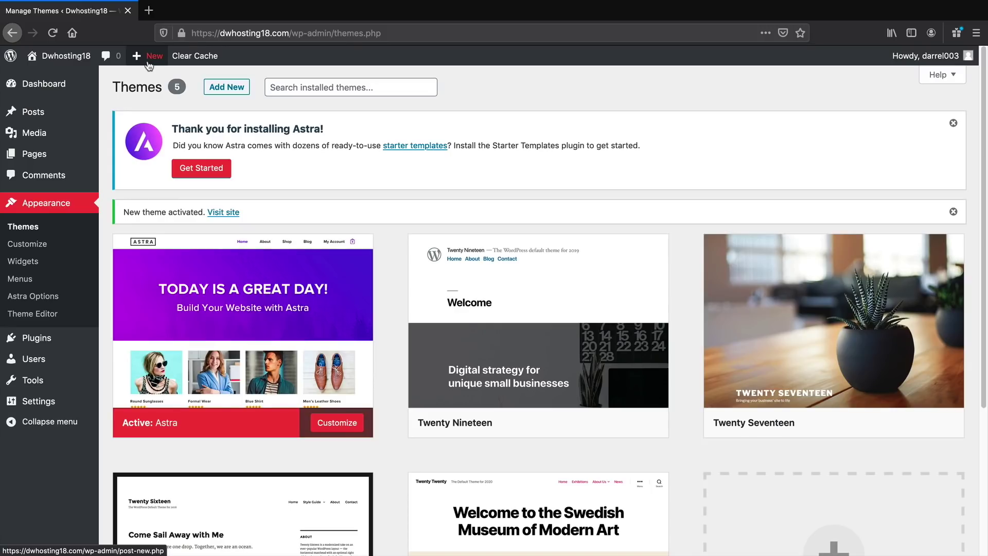
# Open the Astra Options page from the Appearance menu
pyautogui.moveTo(179, 129); pyautogui.dragTo(312, 139)
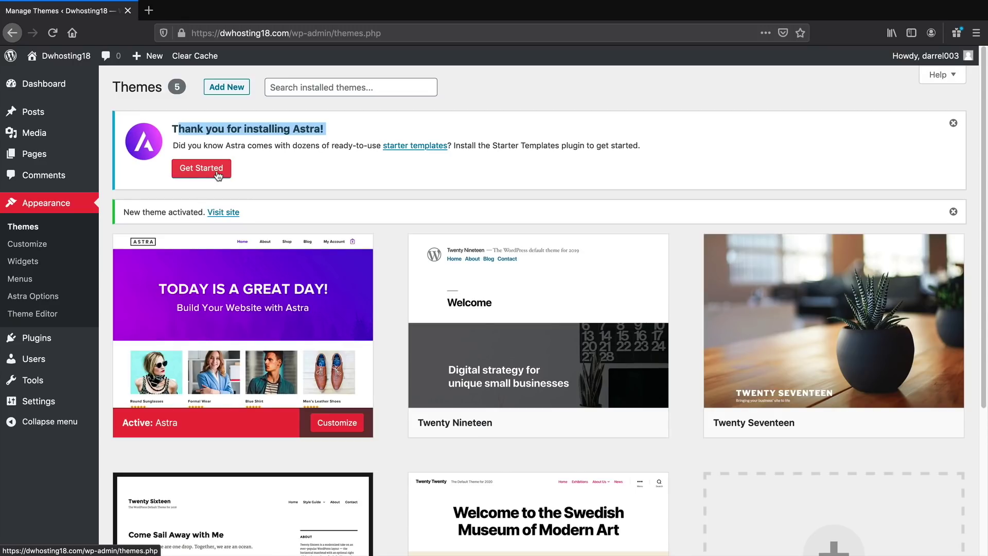
pyautogui.click(34, 298)
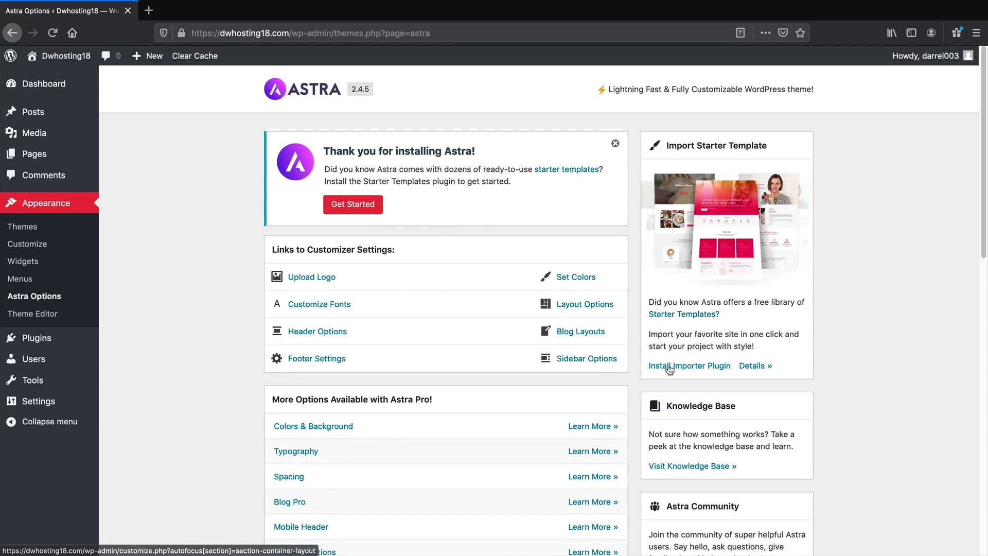
# Install and activate Astra's Starter Templates plugin from the Get Started notice
pyautogui.click(361, 205)
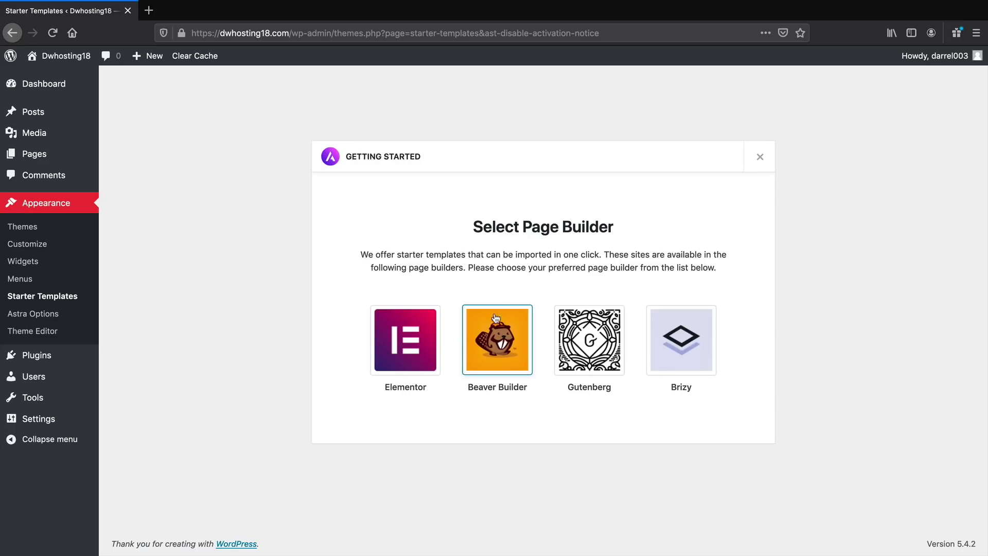
# Choose Elementor as the page builder for Starter Templates
pyautogui.click(410, 351)
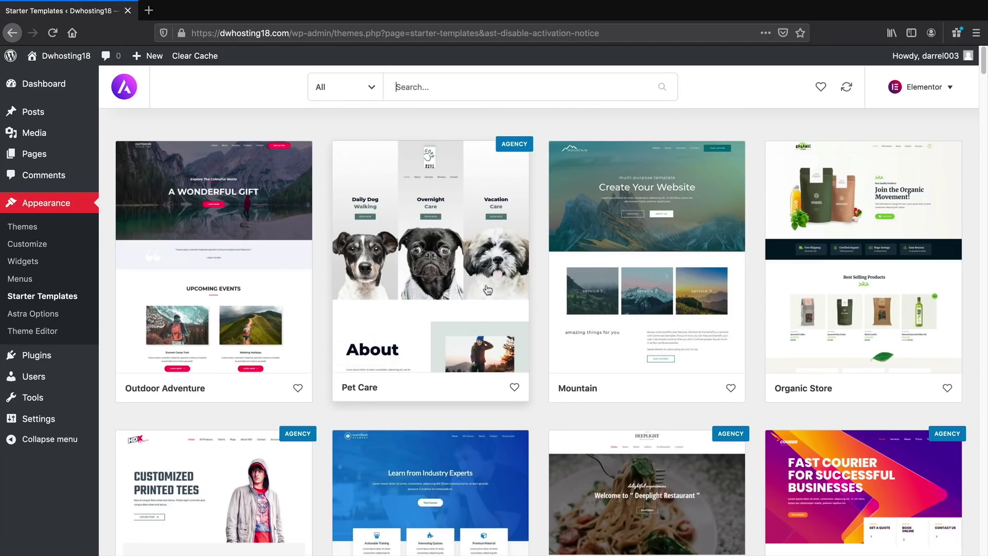
pyautogui.rightClick(544, 146)
pyautogui.press('Escape')
pyautogui.middleClick(541, 125)
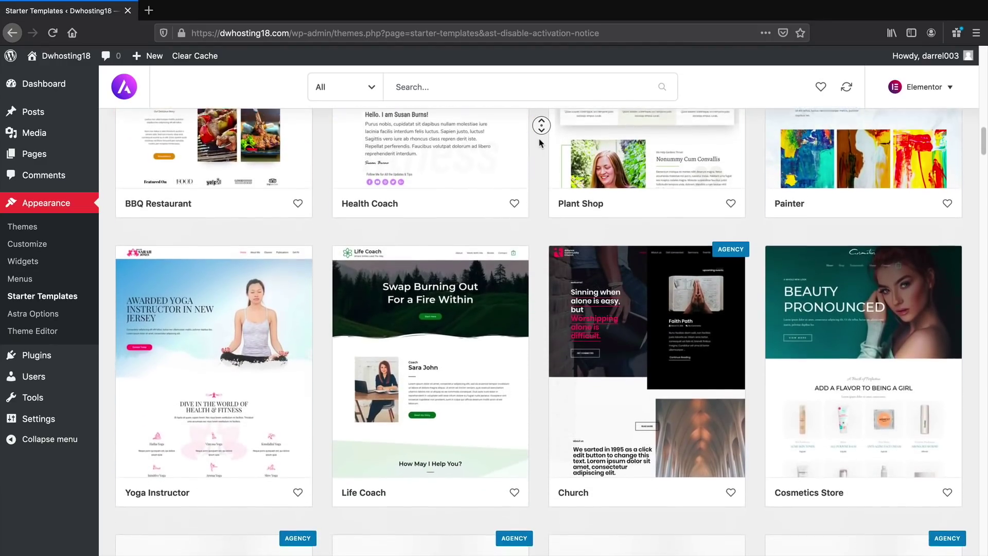
pyautogui.middleClick(541, 144)
pyautogui.scroll(20, 540, 155)
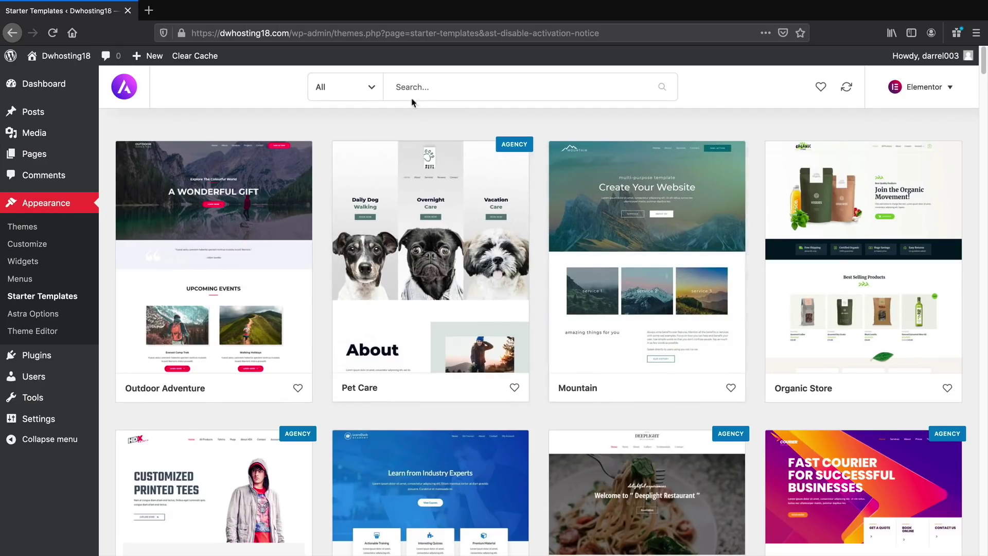
# Filter the template library to the Agency category and browse the results
pyautogui.click(368, 91)
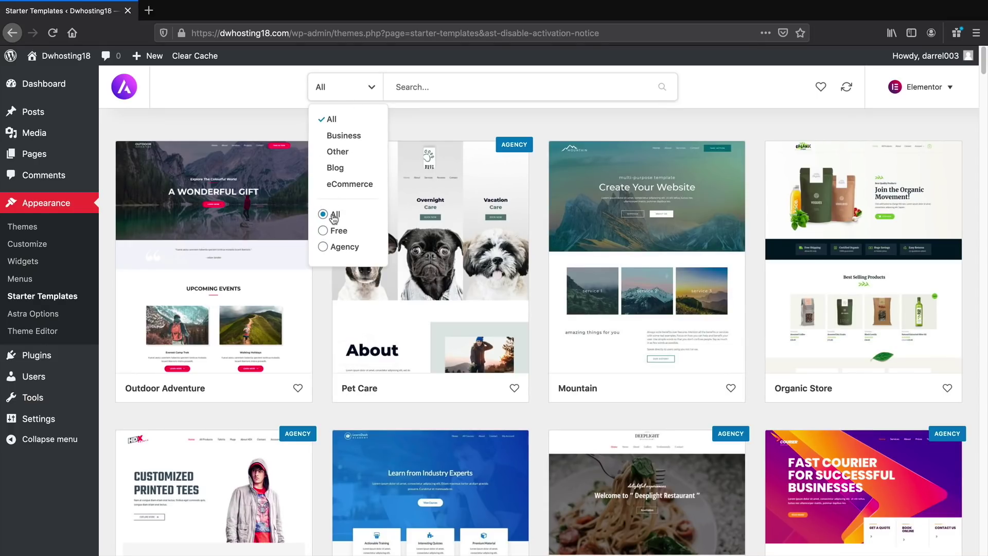
pyautogui.click(366, 246)
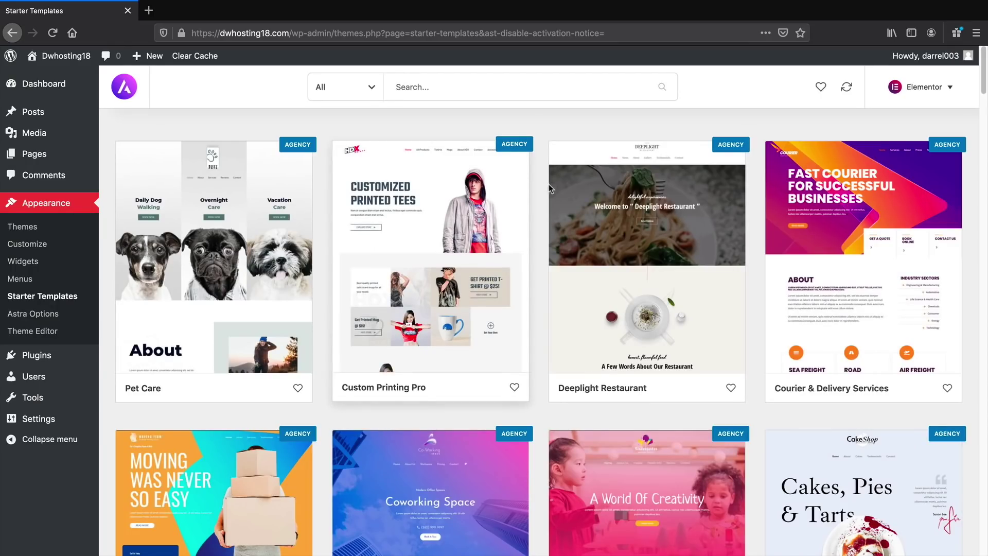
pyautogui.scroll(-3, 536, 206)
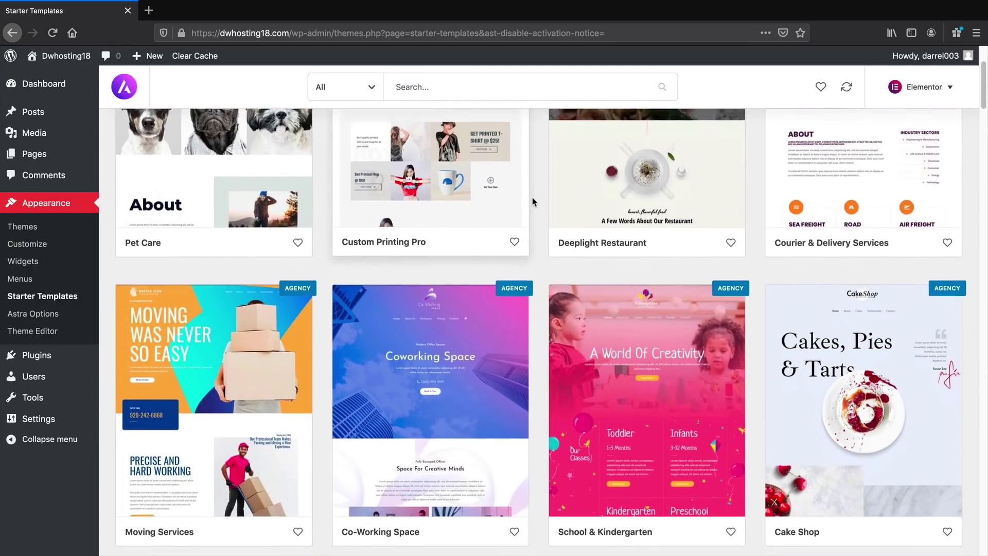
pyautogui.scroll(-5, 533, 201)
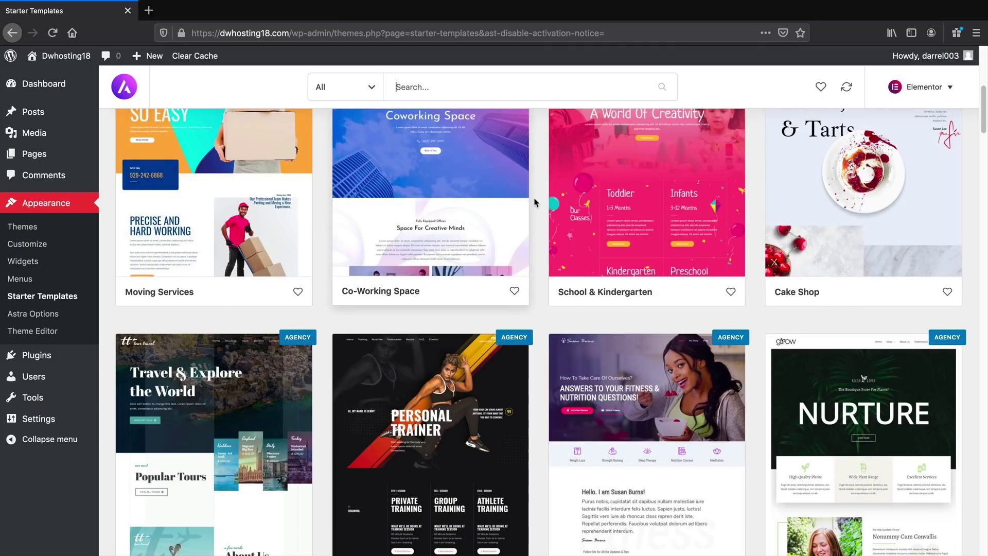
pyautogui.scroll(-14, 535, 203)
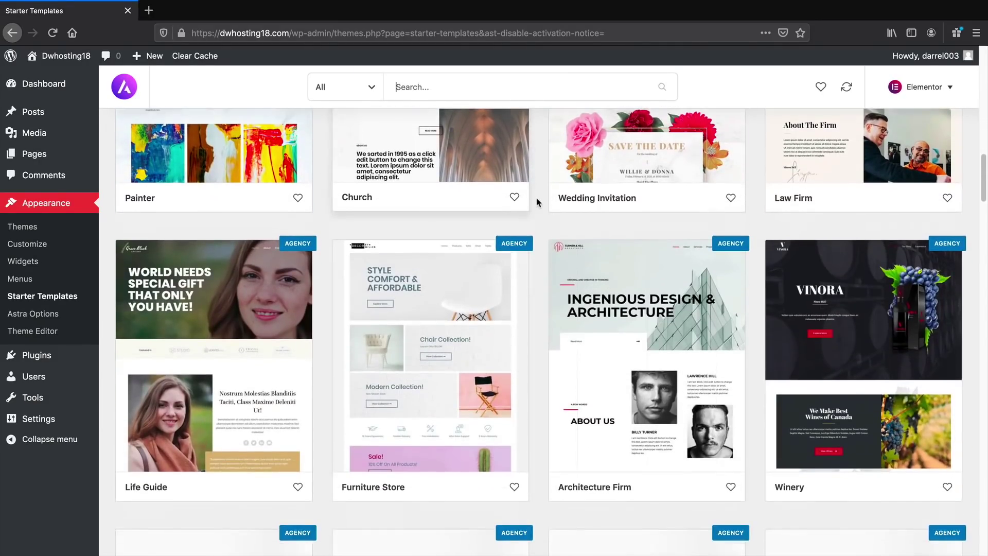
pyautogui.scroll(-15, 537, 202)
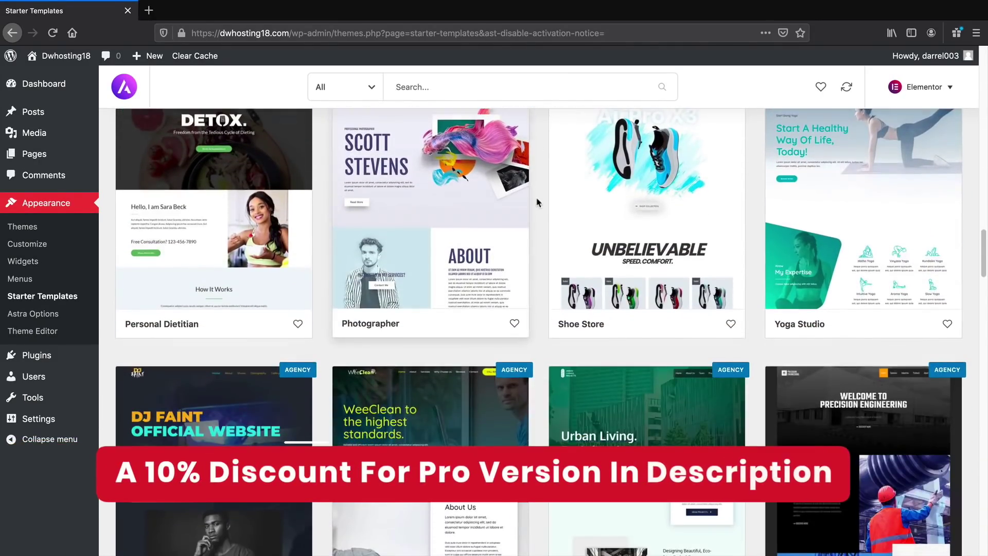
pyautogui.scroll(-10, 536, 203)
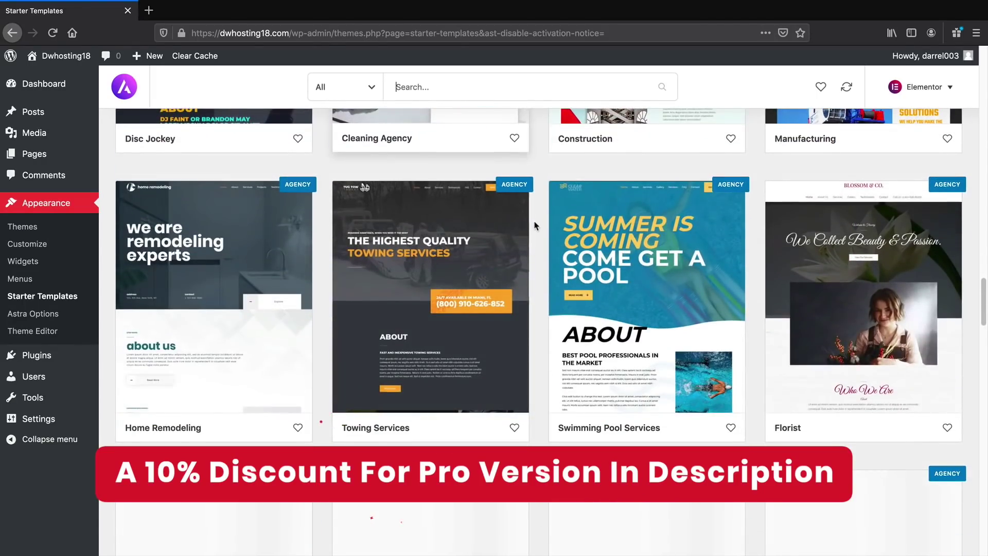
pyautogui.scroll(-5, 535, 225)
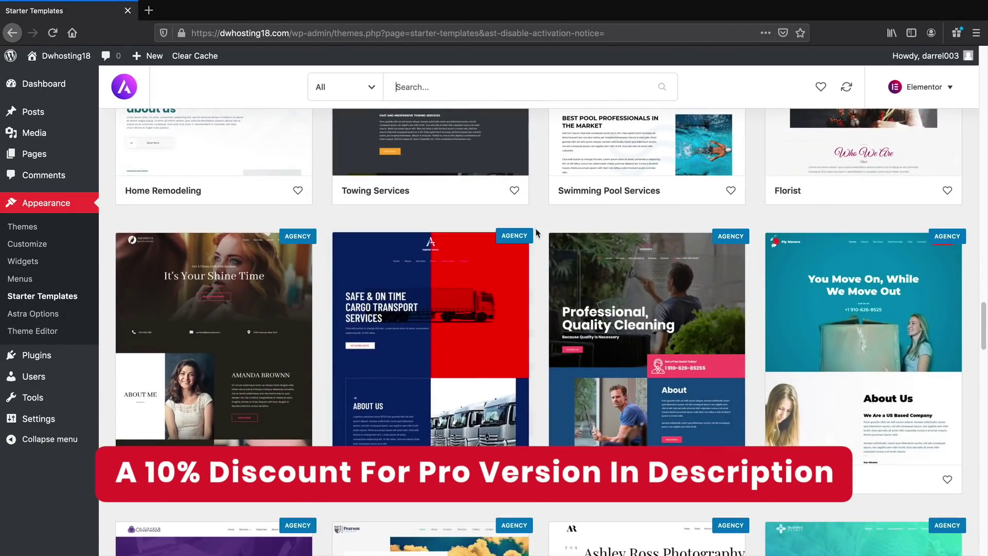
pyautogui.scroll(10, 535, 225)
pyautogui.scroll(20, 546, 254)
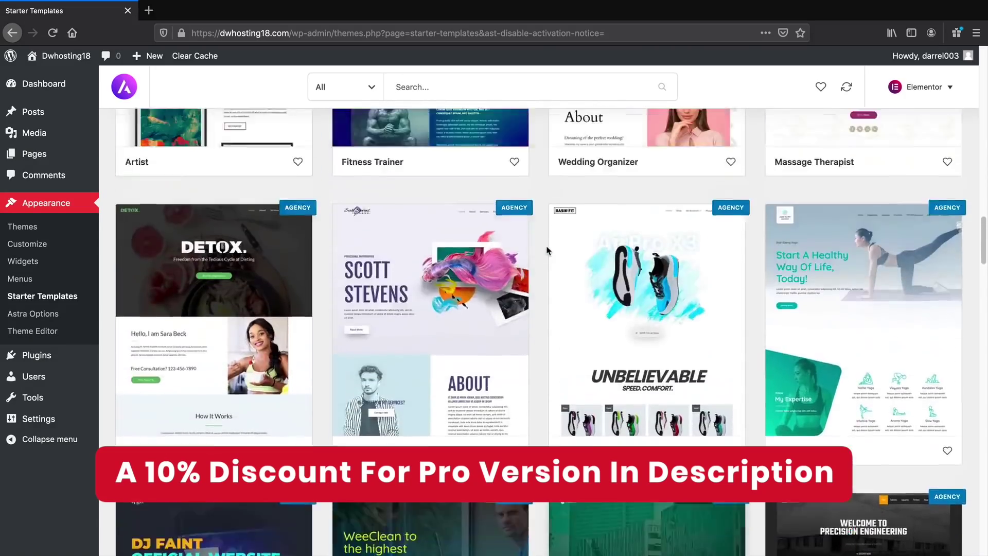
pyautogui.scroll(12, 548, 246)
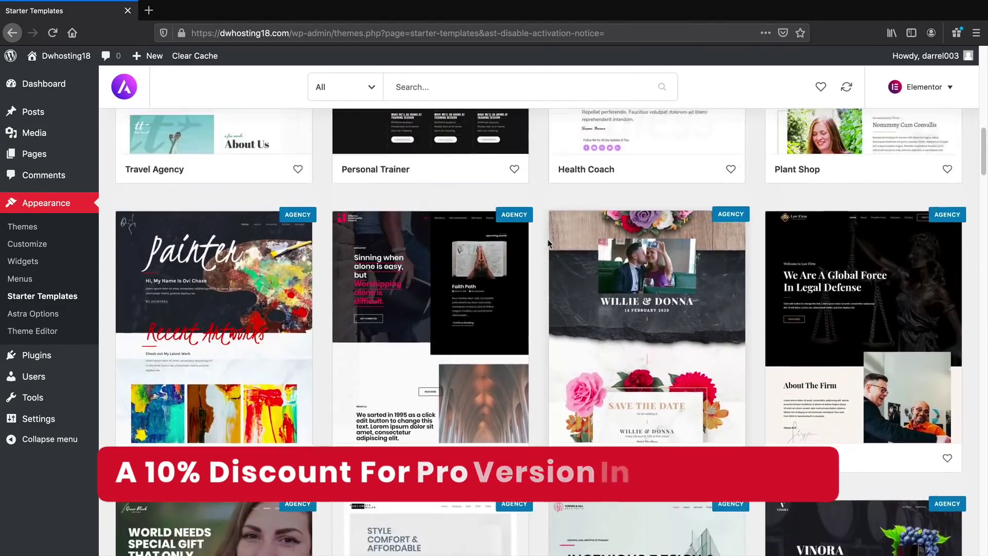
pyautogui.scroll(8, 550, 242)
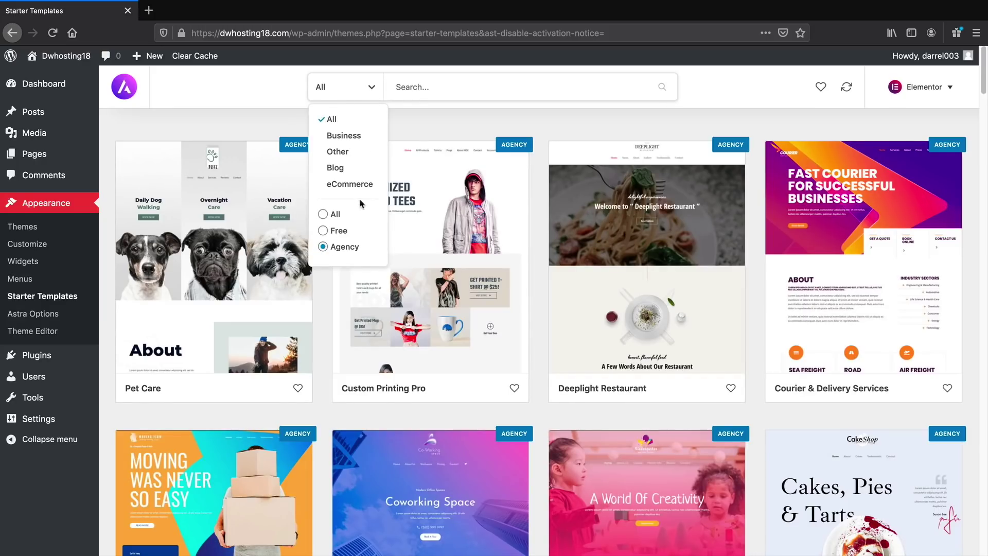
# Switch the filter to Free templates only and scroll through them
pyautogui.click(323, 232)
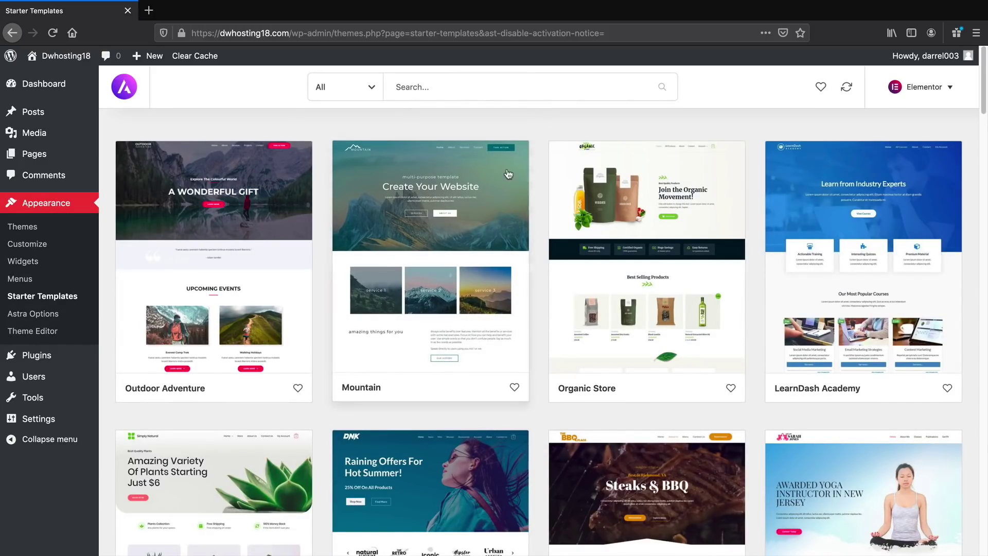
pyautogui.scroll(-2, 534, 183)
pyautogui.scroll(-5, 536, 184)
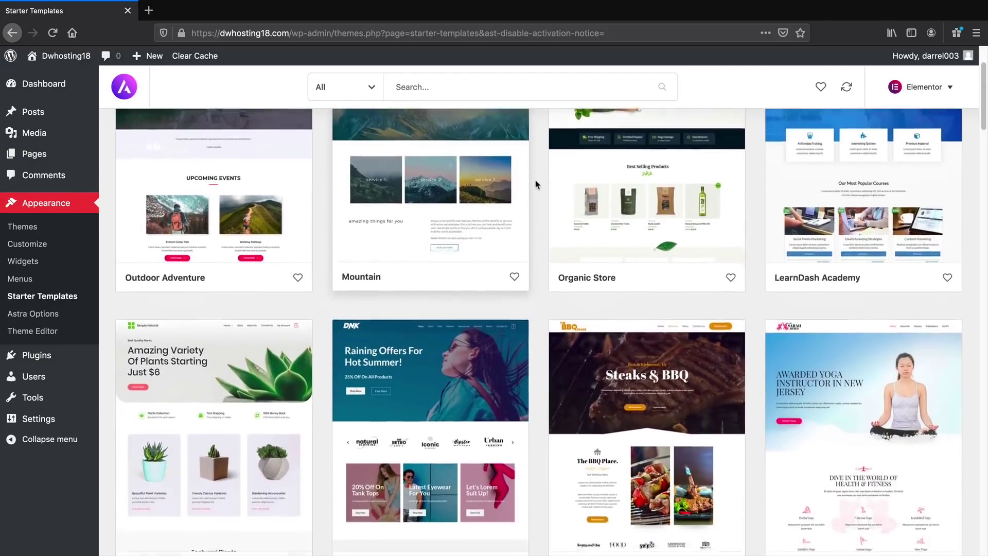
pyautogui.scroll(-8, 536, 186)
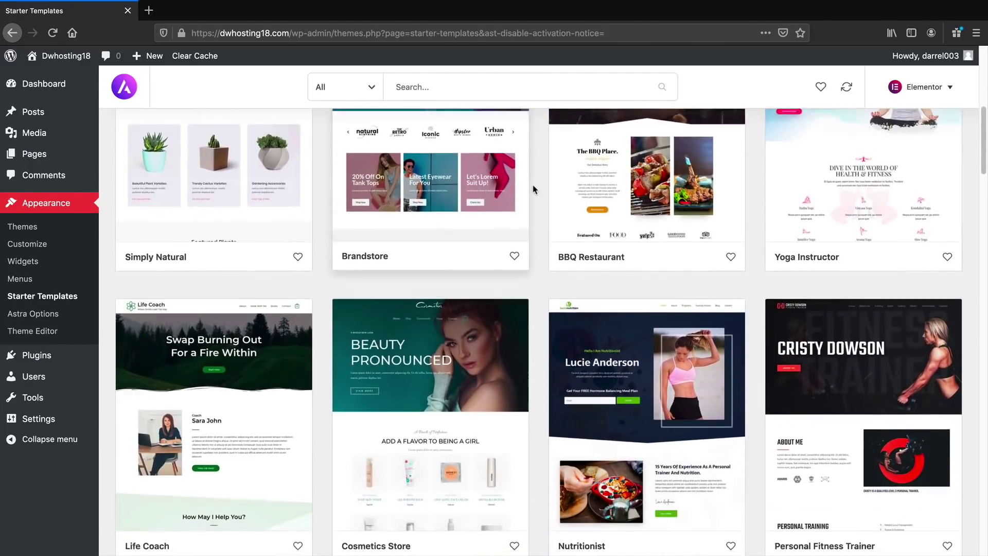
pyautogui.scroll(-6, 534, 193)
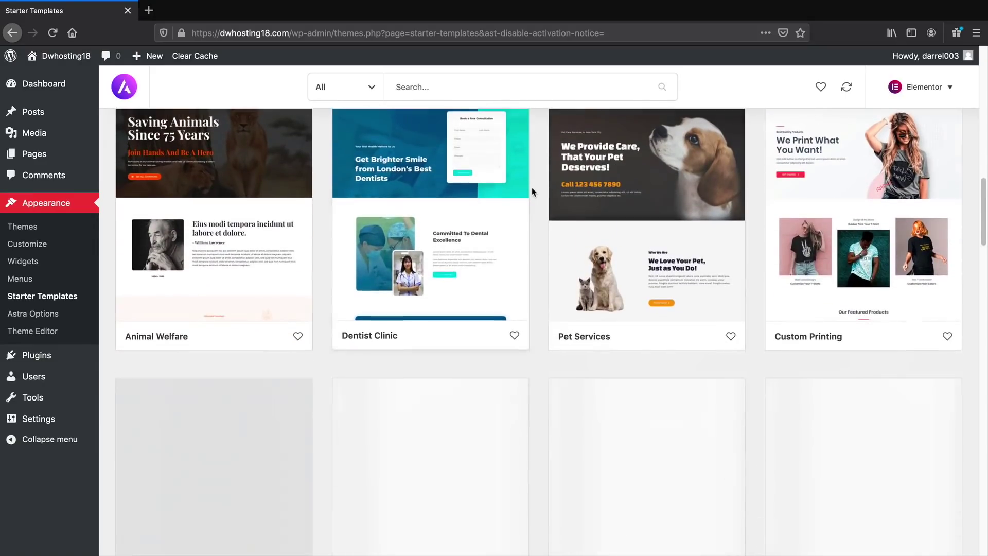
pyautogui.scroll(6, 533, 193)
pyautogui.scroll(3, 535, 196)
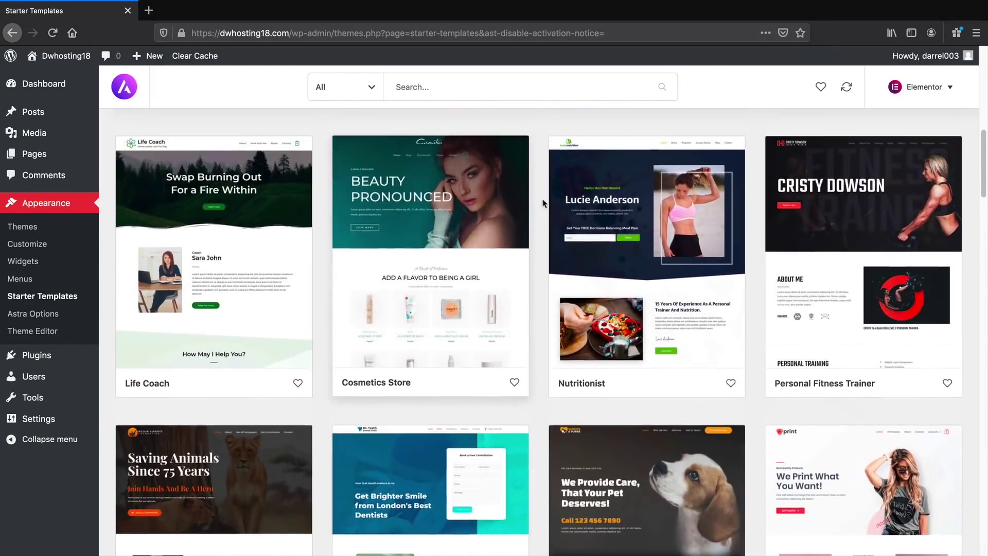
pyautogui.scroll(-5, 540, 203)
# Preview the Custom Printing starter site's About, Contact and Home page templates
pyautogui.click(856, 289)
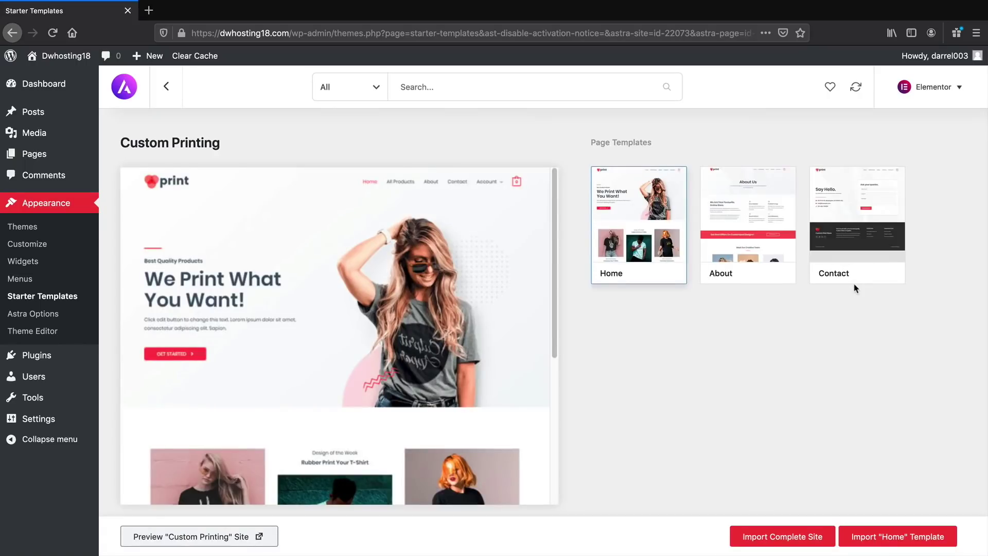
pyautogui.click(767, 229)
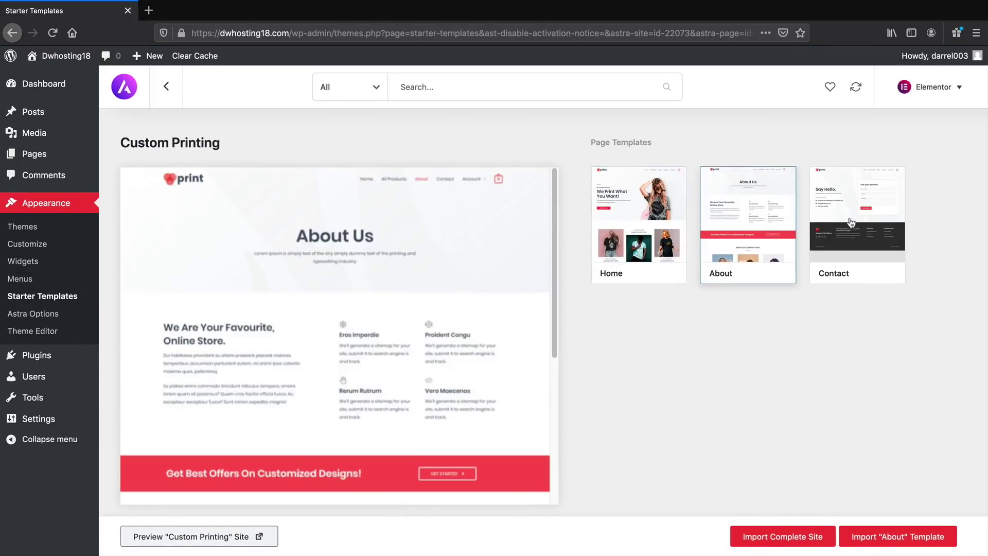
pyautogui.click(852, 225)
pyautogui.click(775, 219)
pyautogui.click(658, 207)
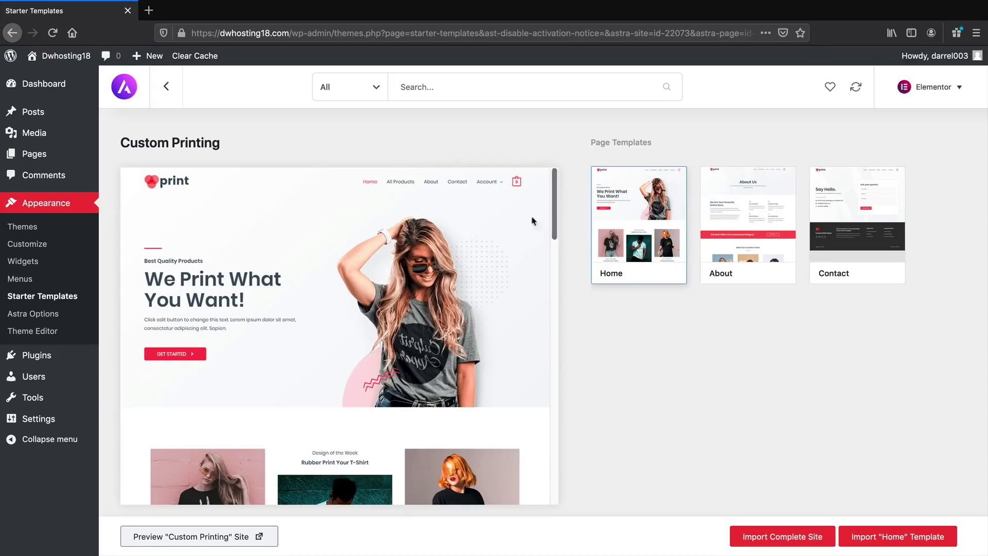
# Open Organic Store from the gallery, preview its About, Contact and Home pages, and start its import
pyautogui.click(166, 86)
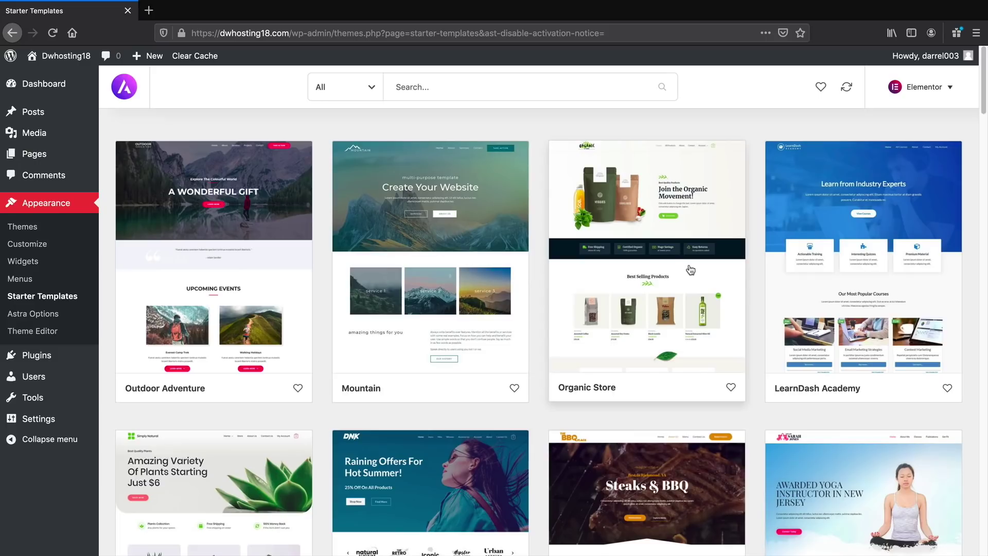
pyautogui.click(663, 257)
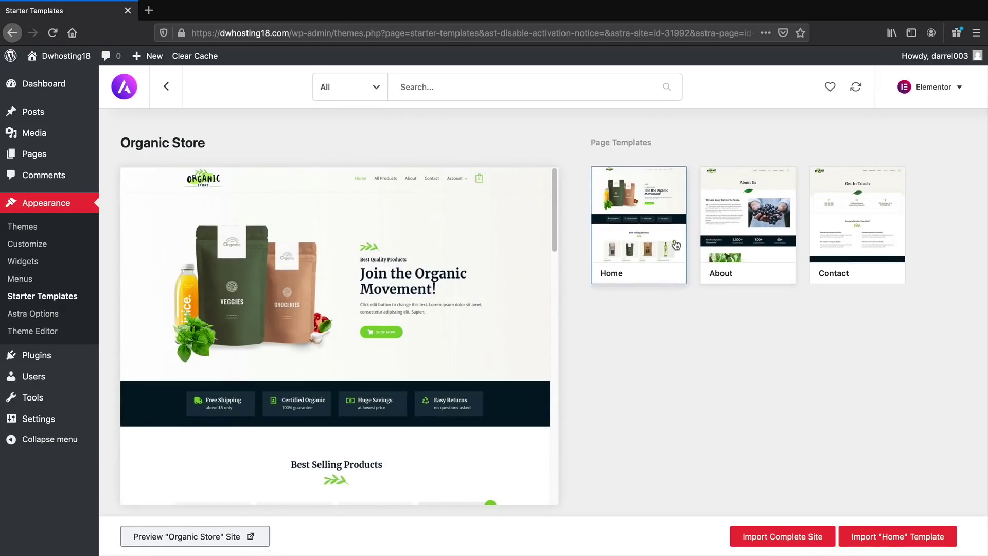
pyautogui.click(741, 232)
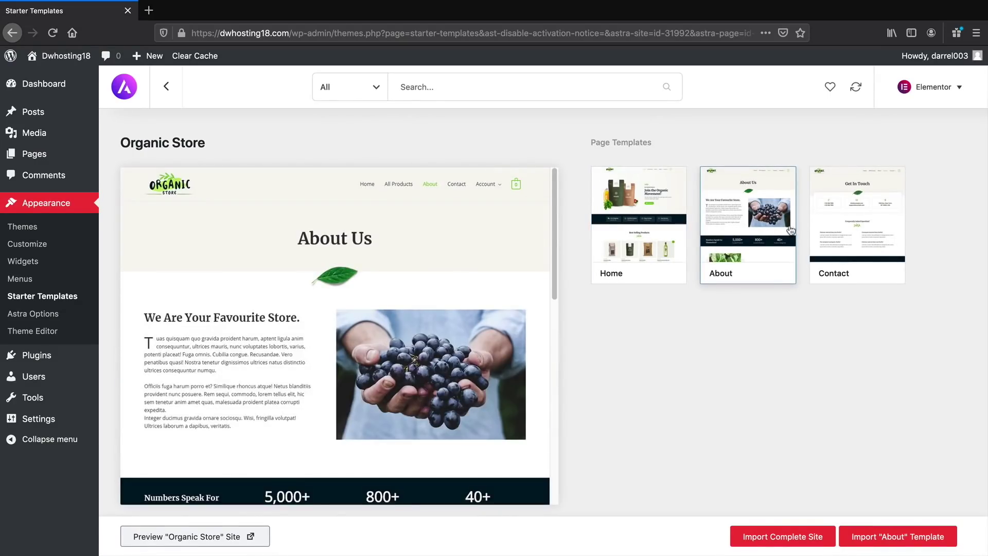
pyautogui.click(845, 227)
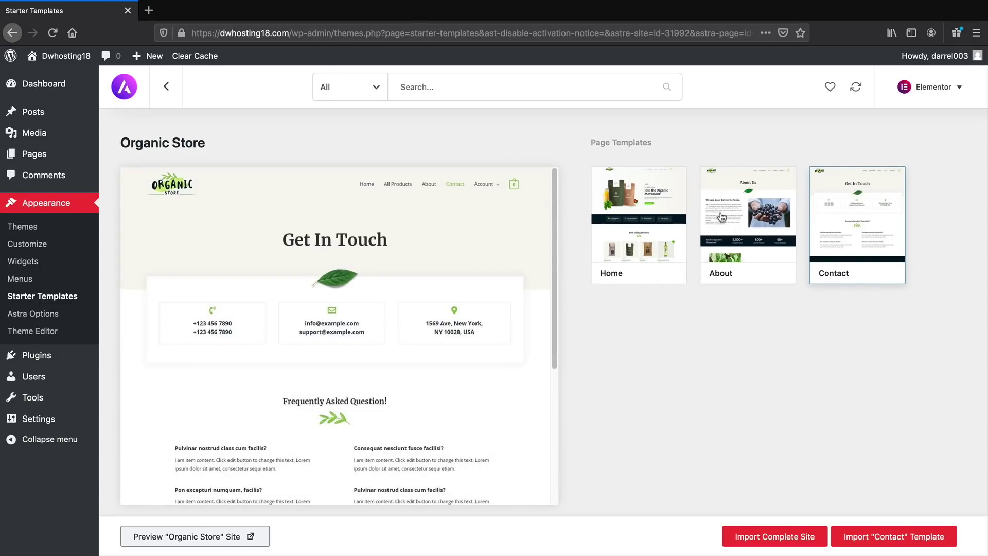
pyautogui.click(655, 211)
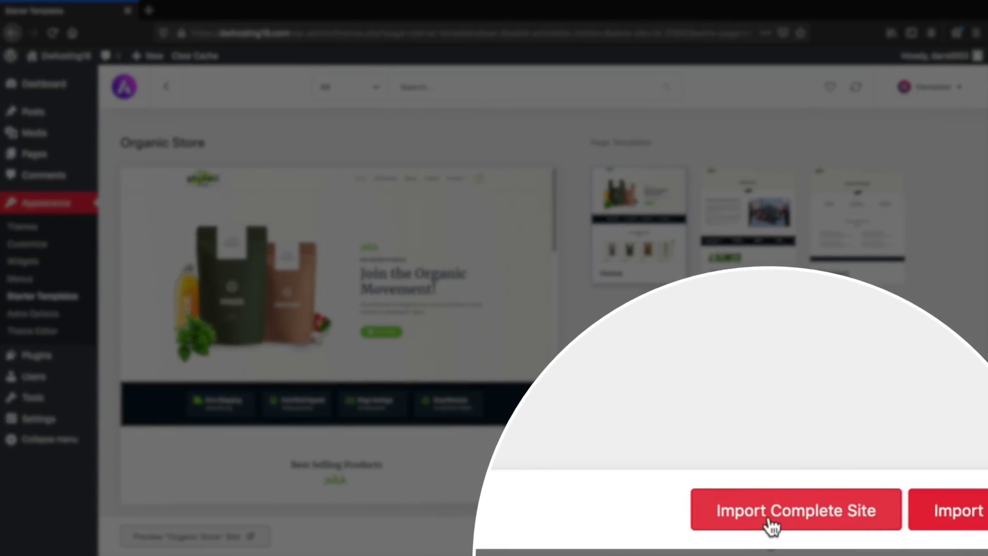
pyautogui.click(777, 539)
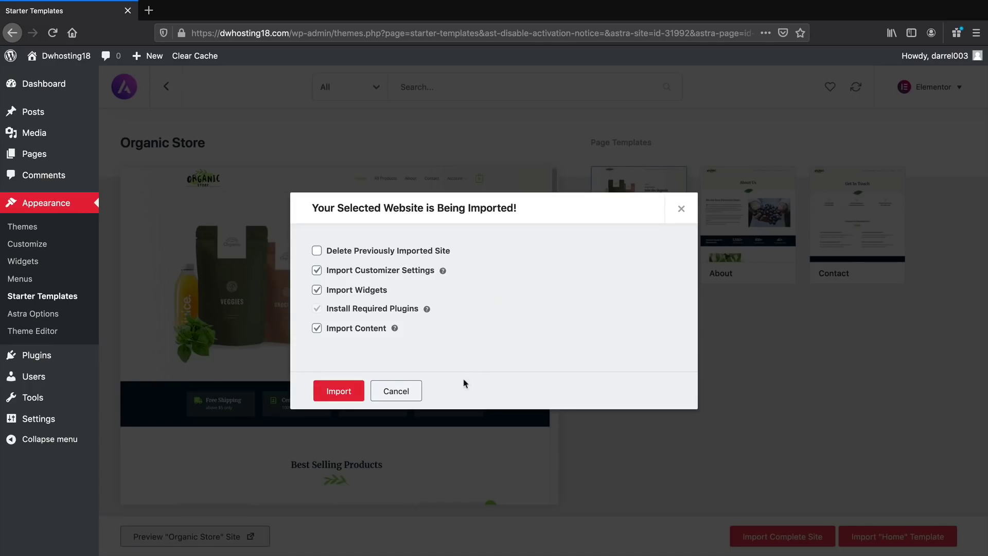
# Import the complete Organic Store site and view the live site in a new tab
pyautogui.click(347, 394)
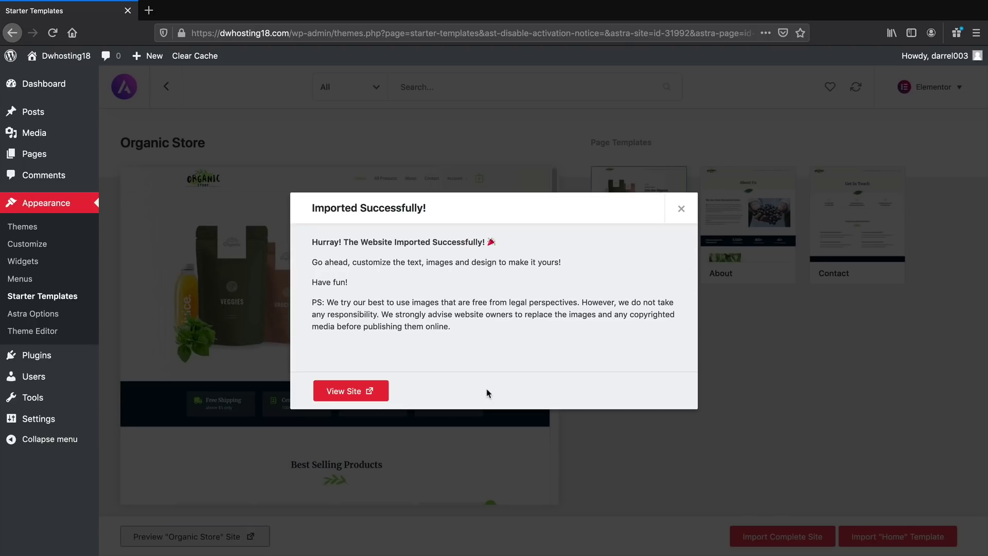
pyautogui.click(367, 394)
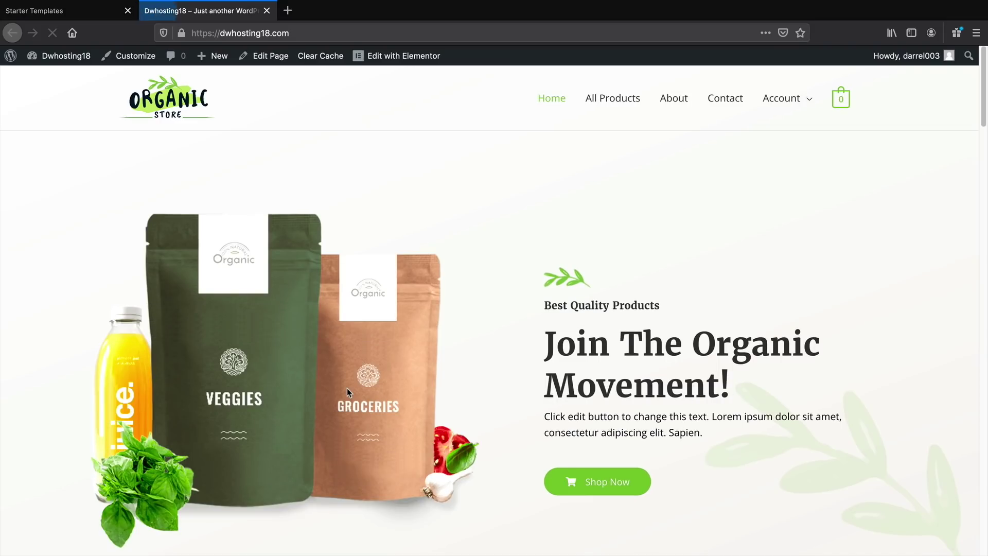
# Scroll through the imported homepage, then review the Contact page
pyautogui.scroll(-2, 360, 384)
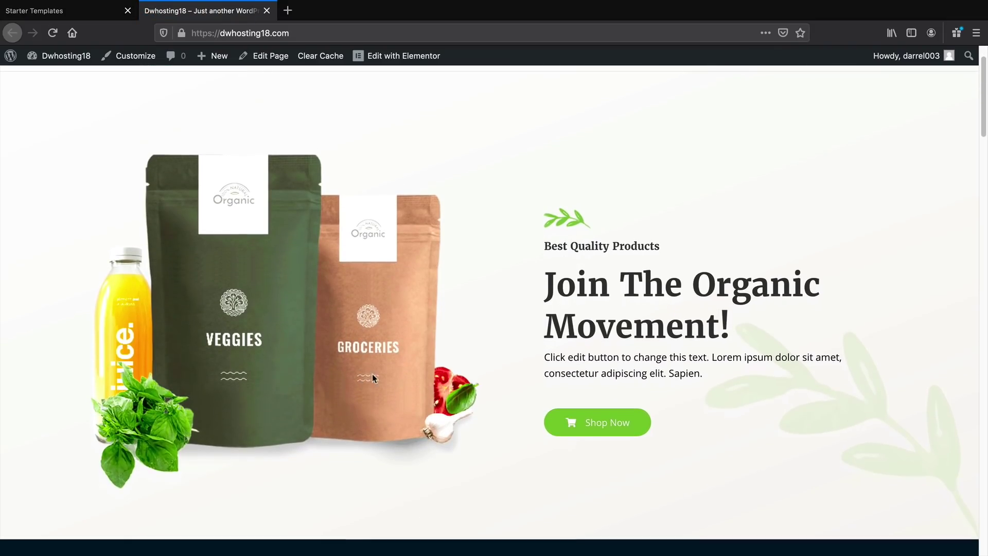
pyautogui.scroll(-6, 489, 366)
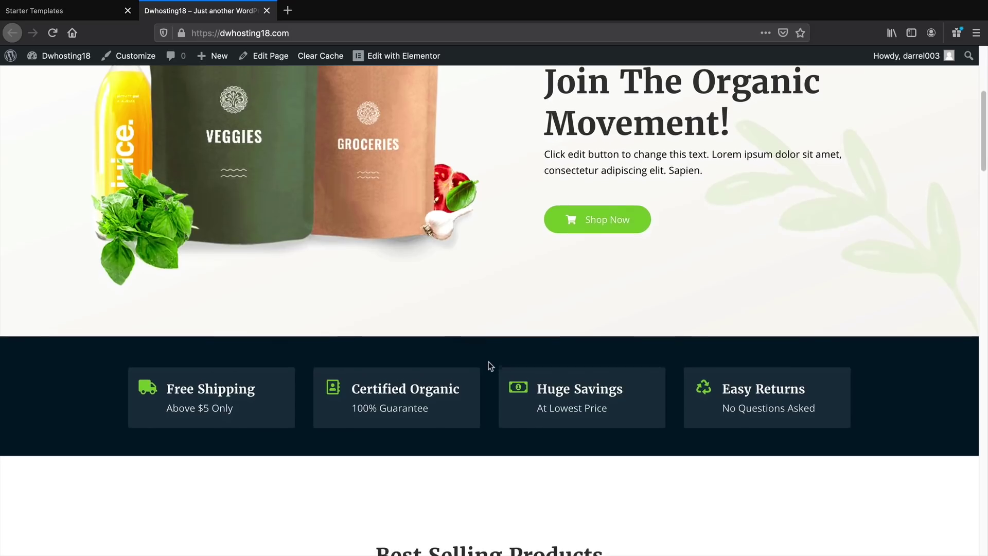
pyautogui.scroll(-15, 491, 366)
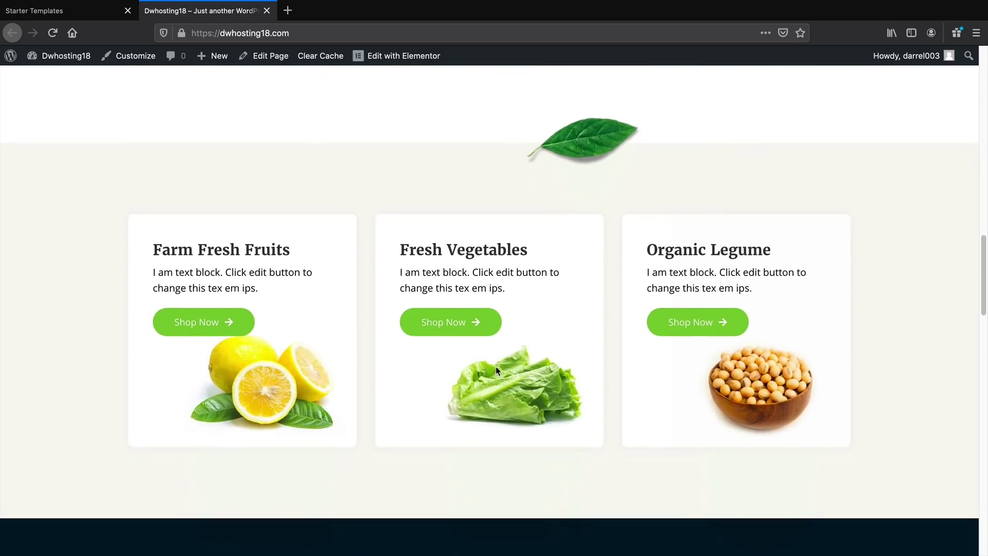
pyautogui.scroll(-20, 498, 373)
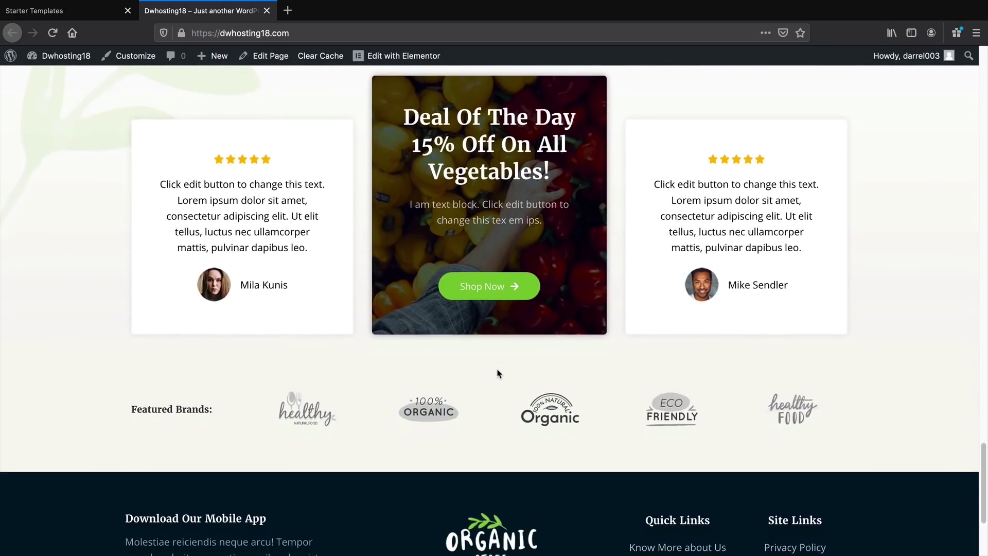
pyautogui.scroll(20, 517, 404)
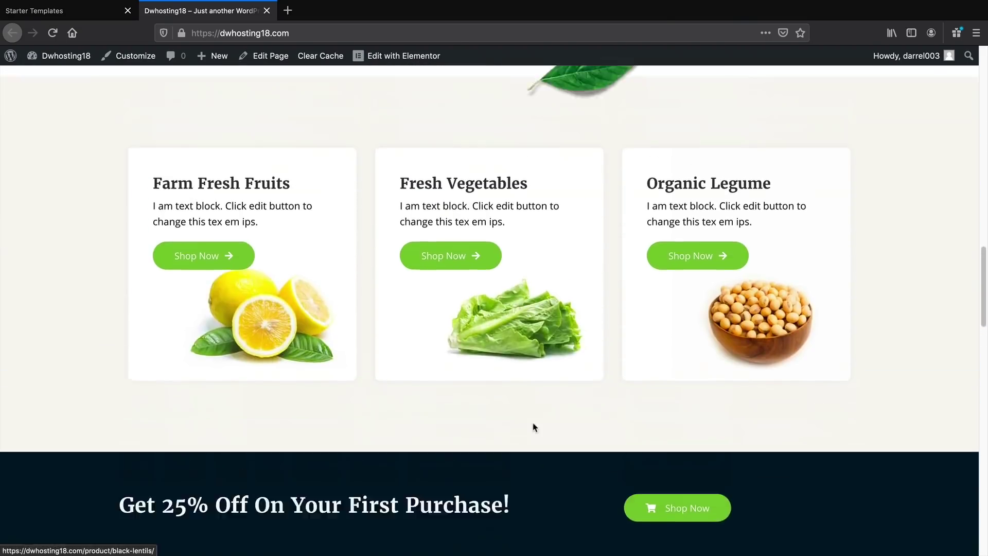
pyautogui.scroll(2, 537, 424)
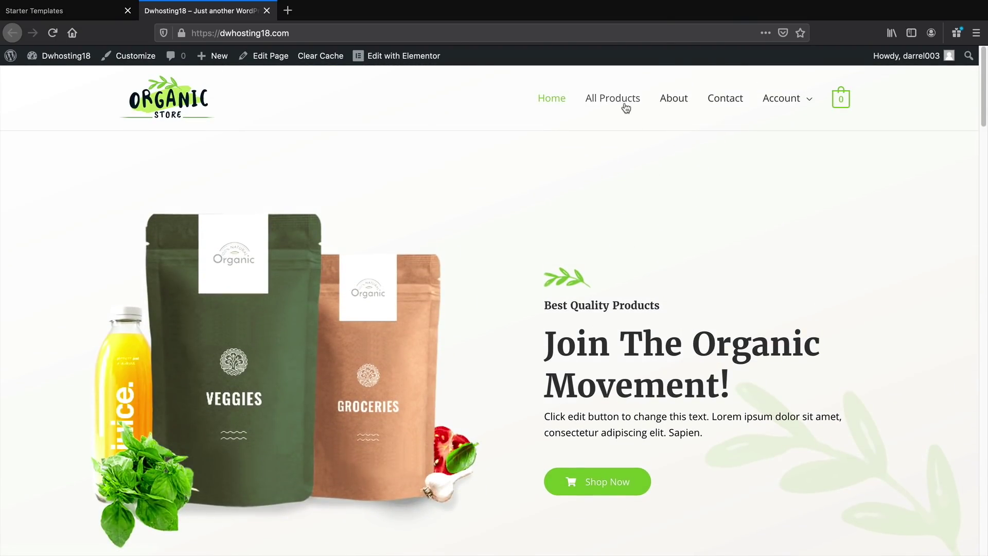
pyautogui.click(716, 102)
pyautogui.scroll(-8, 669, 203)
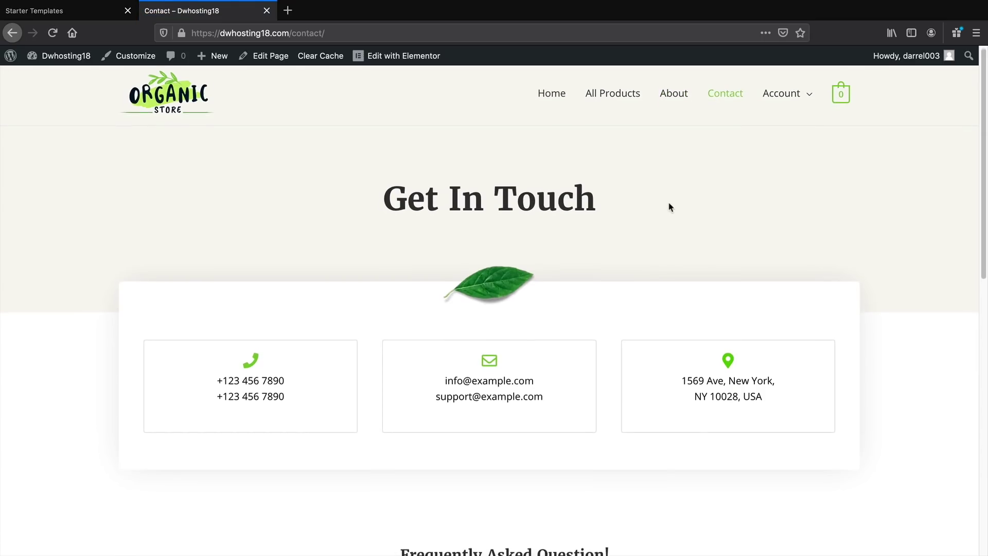
pyautogui.scroll(-3, 672, 200)
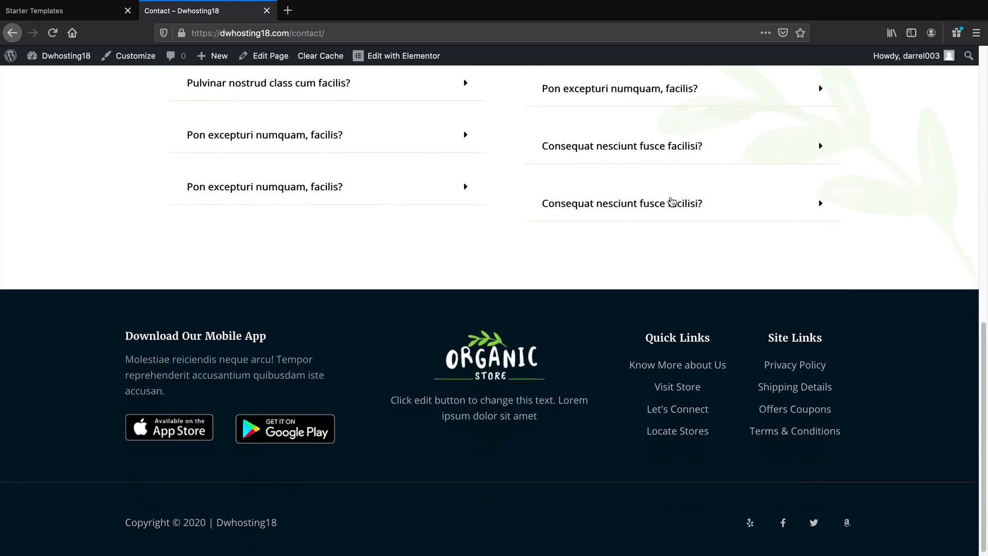
pyautogui.scroll(15, 682, 201)
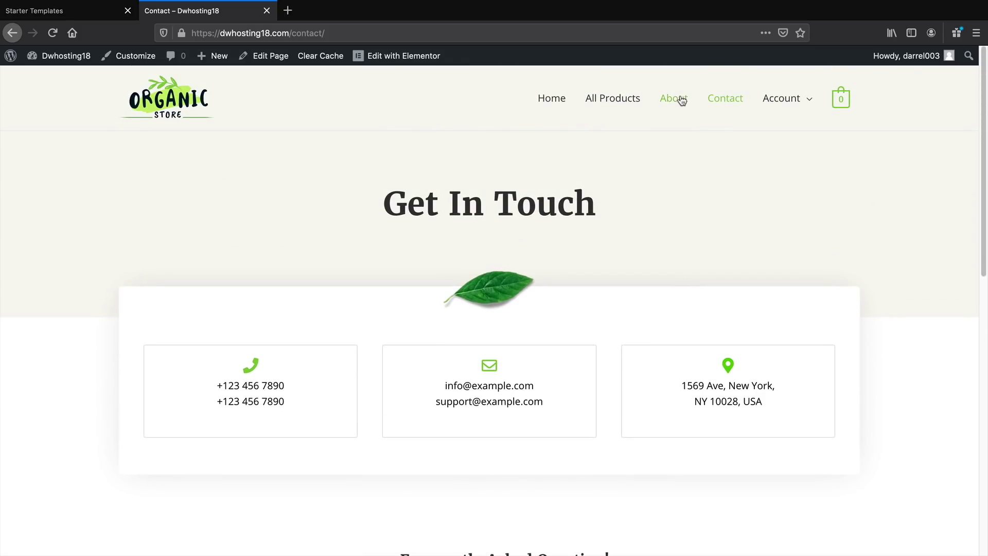
# Check the About Us page and the 12-product Shop listing, then return to the homepage
pyautogui.click(681, 99)
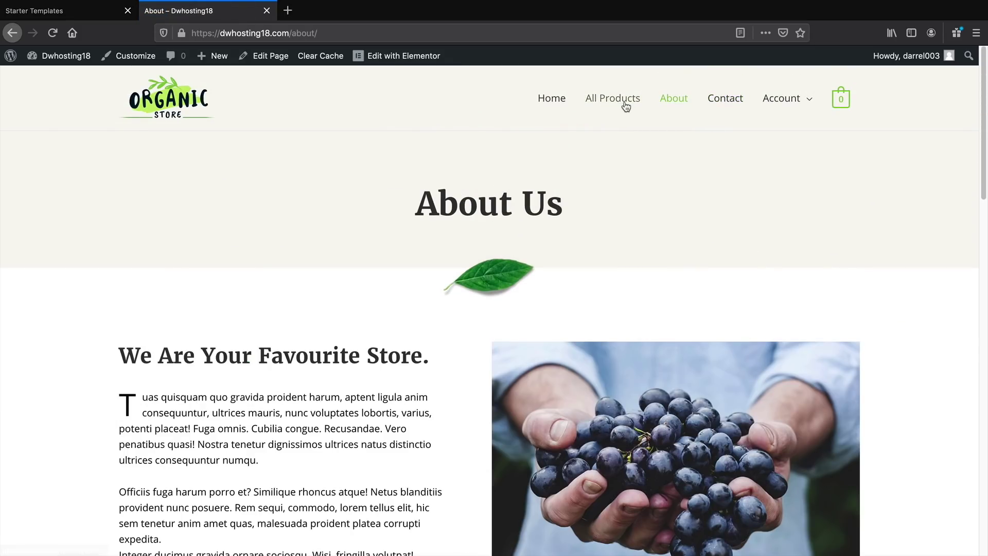
pyautogui.click(625, 103)
pyautogui.scroll(-2, 583, 224)
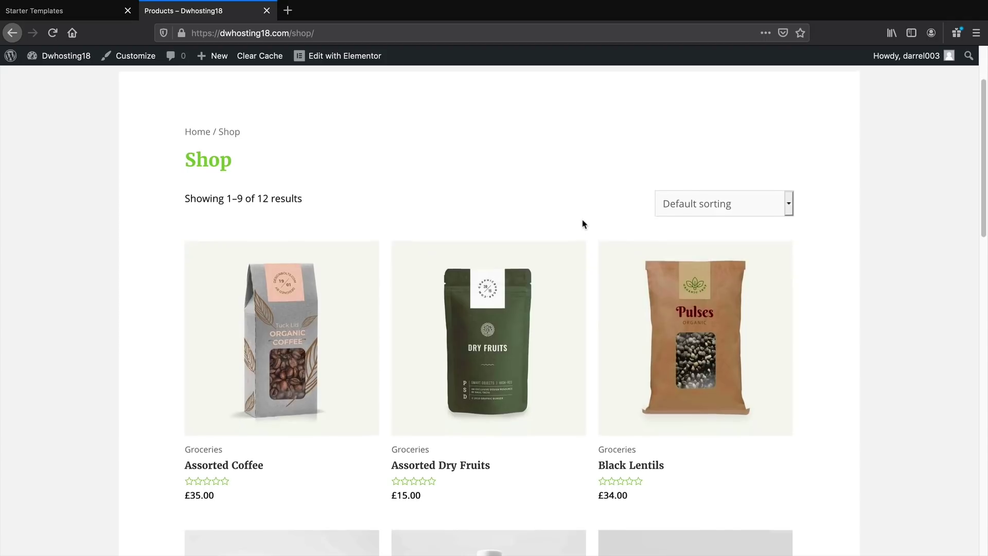
pyautogui.scroll(-6, 583, 224)
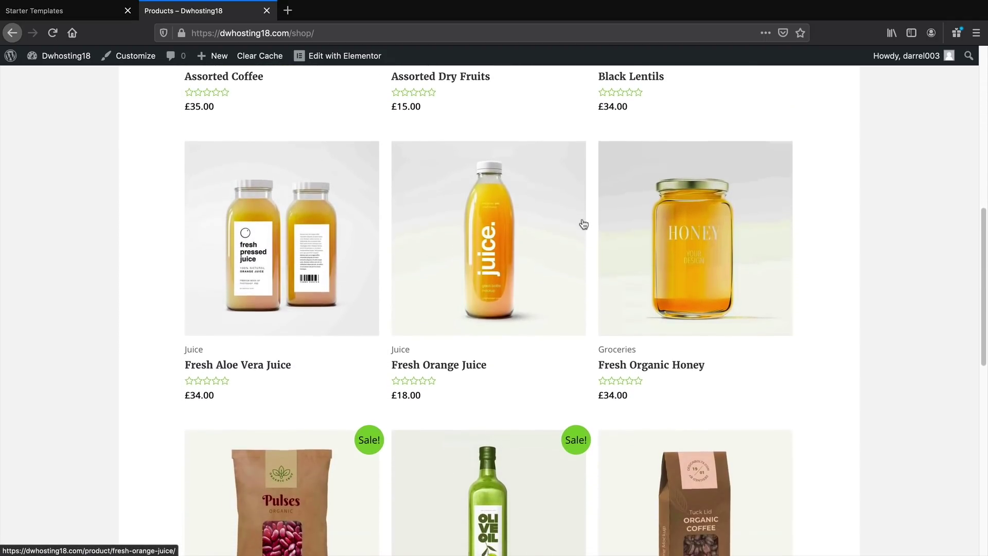
pyautogui.scroll(-4, 583, 224)
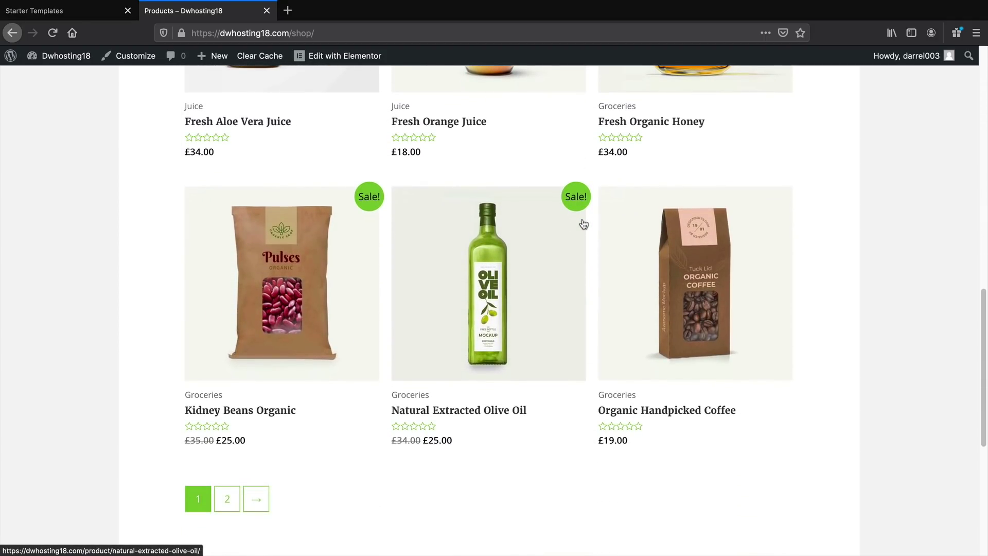
pyautogui.scroll(-2, 583, 224)
pyautogui.scroll(4, 584, 232)
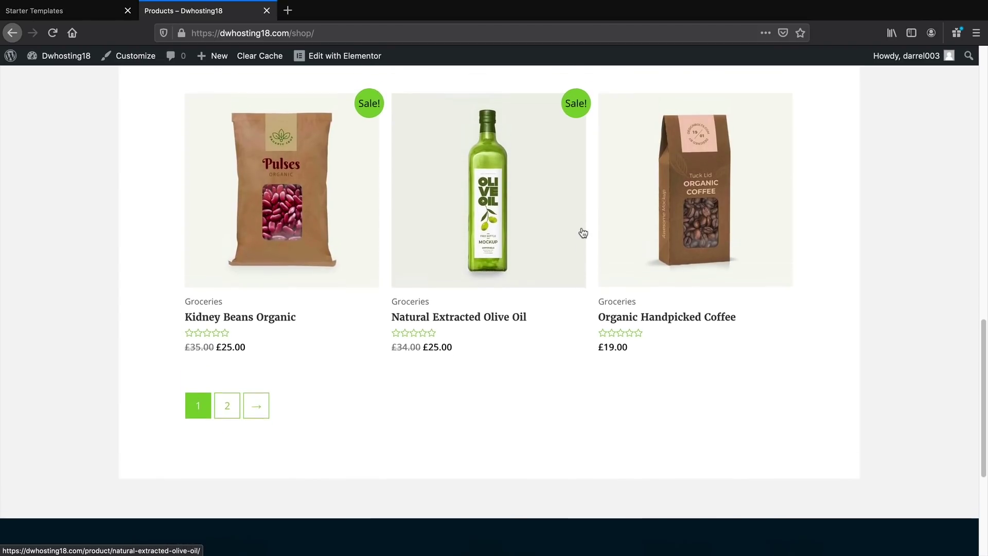
pyautogui.scroll(10, 538, 265)
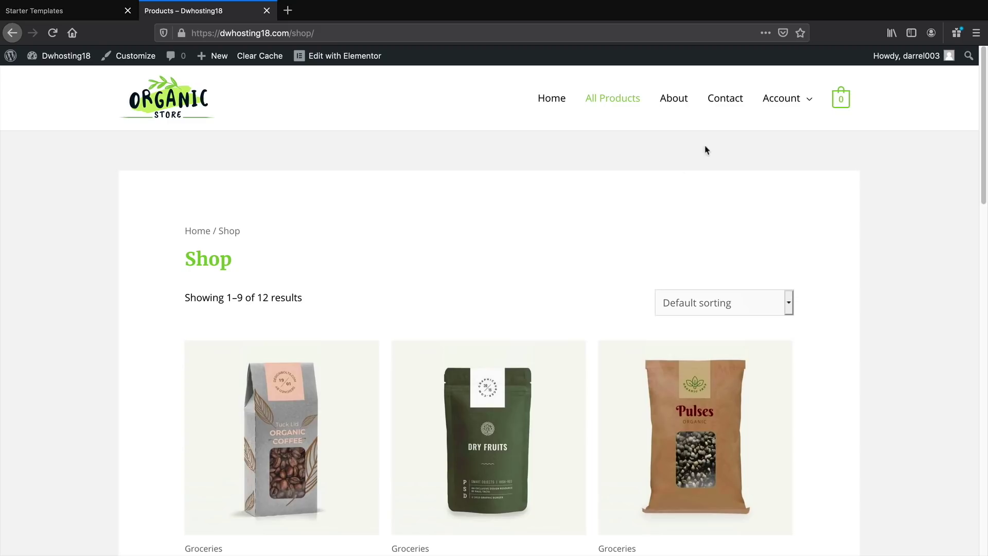
pyautogui.click(554, 103)
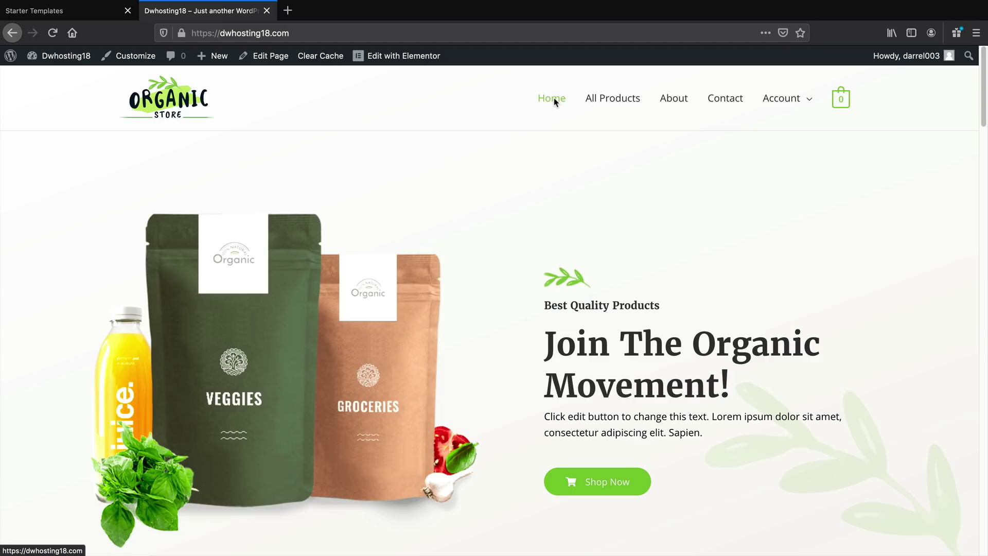
pyautogui.moveTo(409, 60)
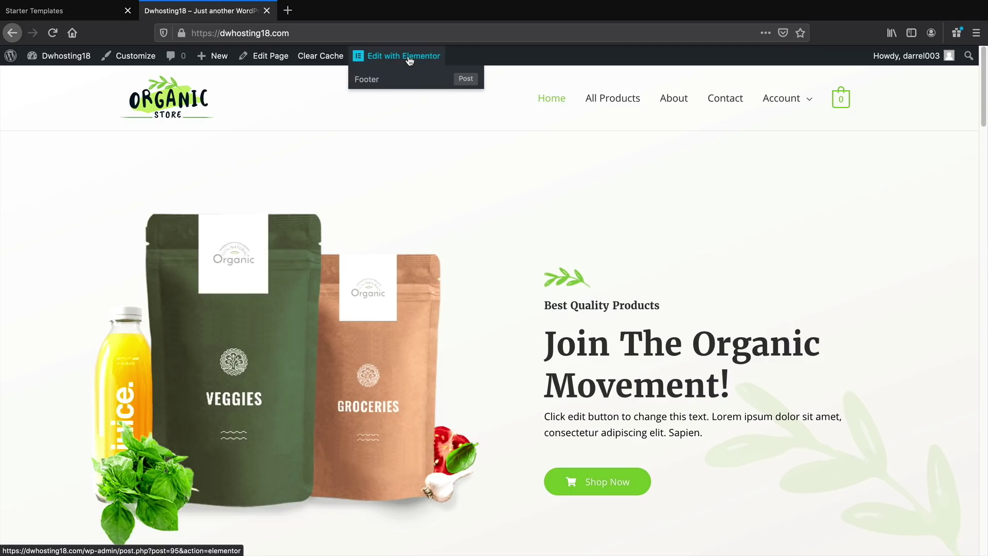
pyautogui.click(410, 60)
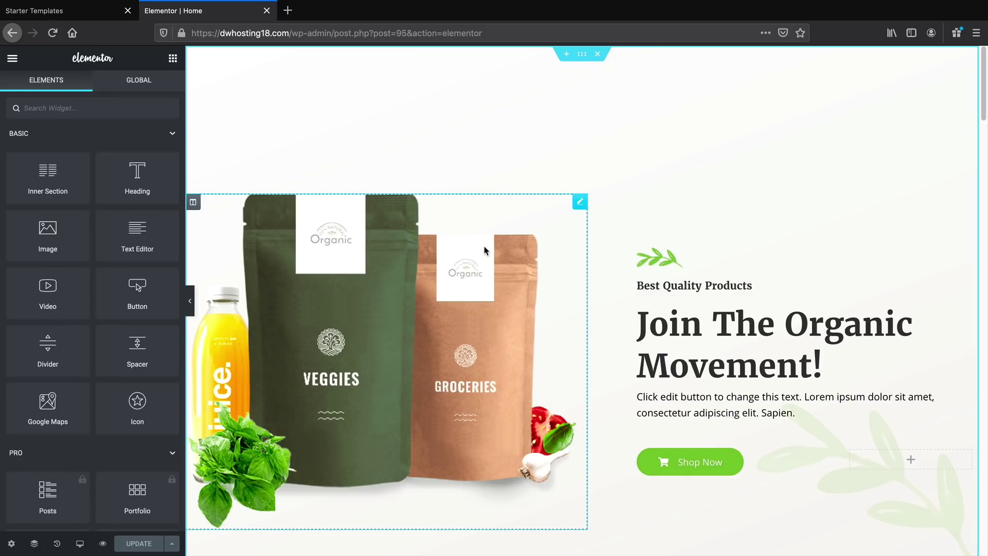
pyautogui.scroll(-5, 486, 251)
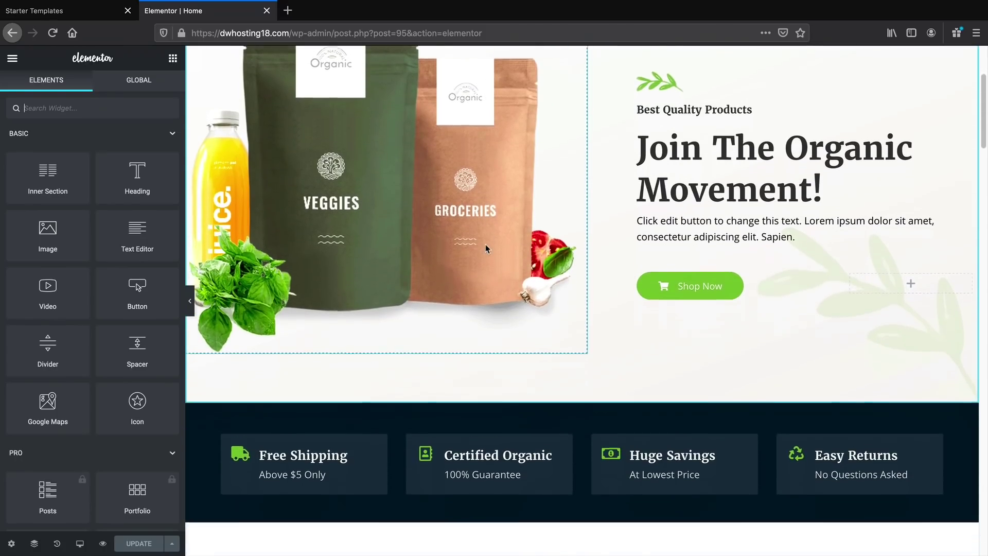
pyautogui.scroll(5, 486, 249)
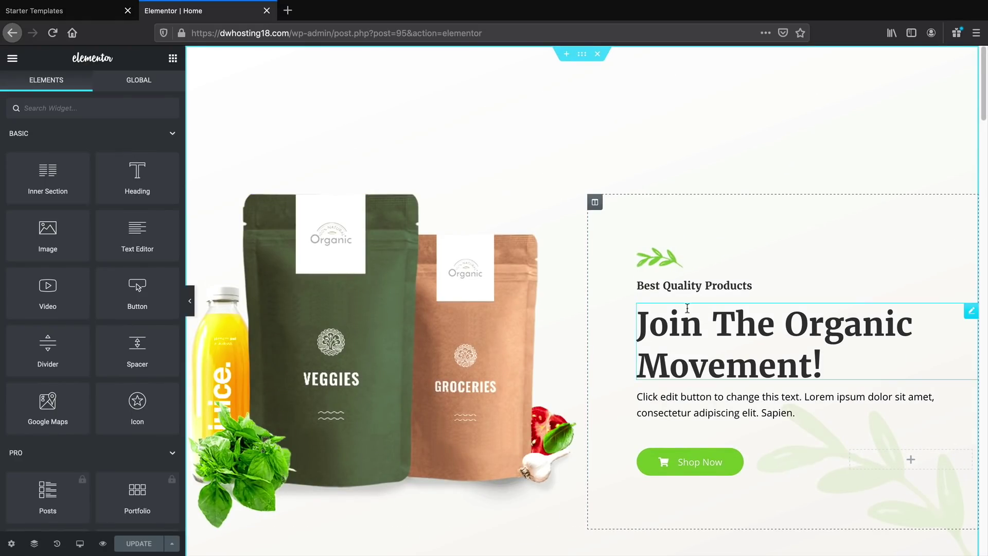
pyautogui.scroll(-8, 628, 258)
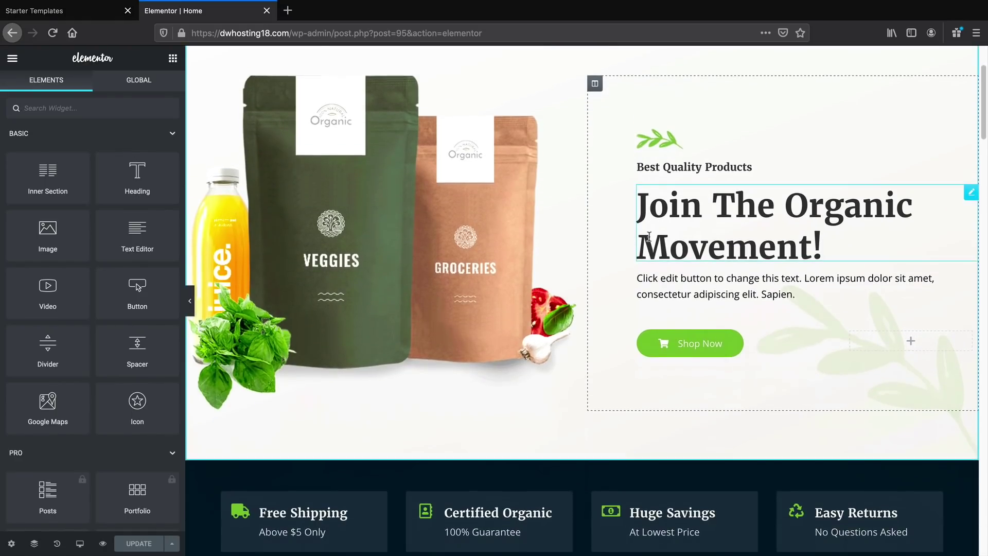
pyautogui.scroll(5, 608, 289)
pyautogui.scroll(-3, 591, 329)
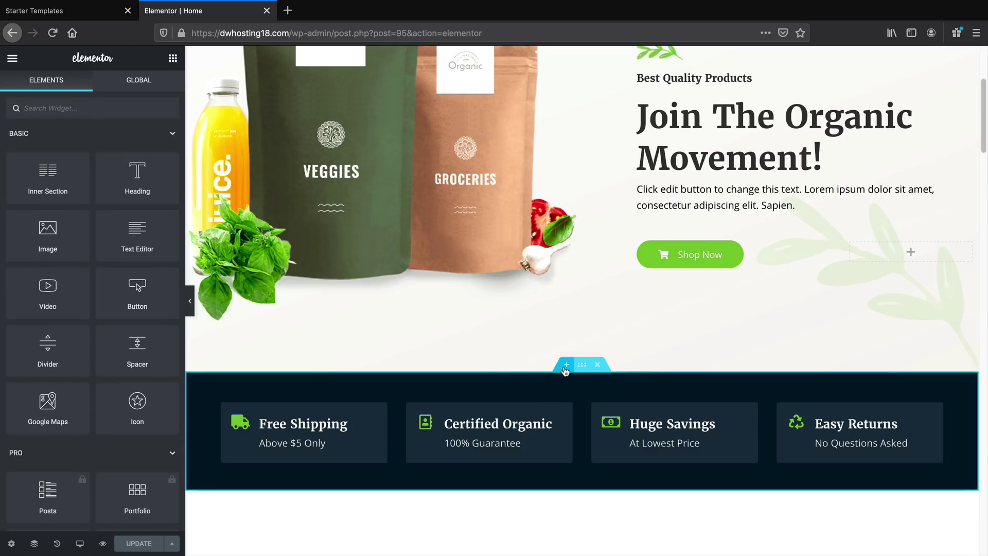
# Add a new three-column section below the hero
pyautogui.click(565, 368)
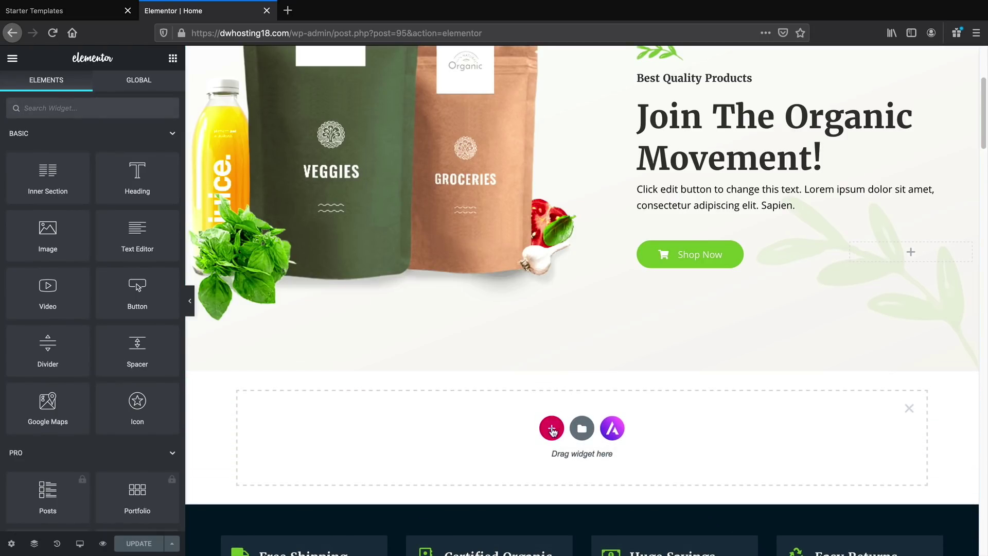
pyautogui.click(552, 431)
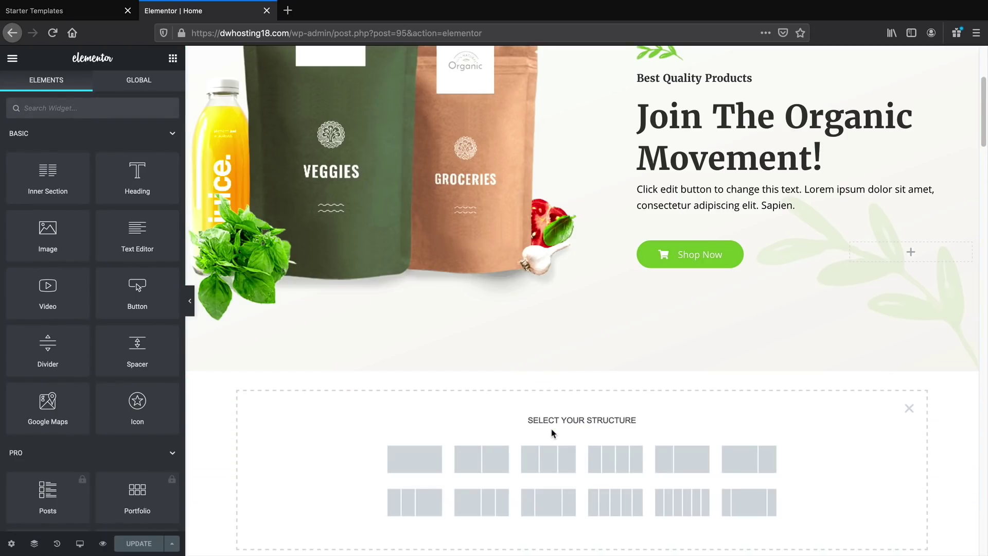
pyautogui.scroll(-3, 550, 419)
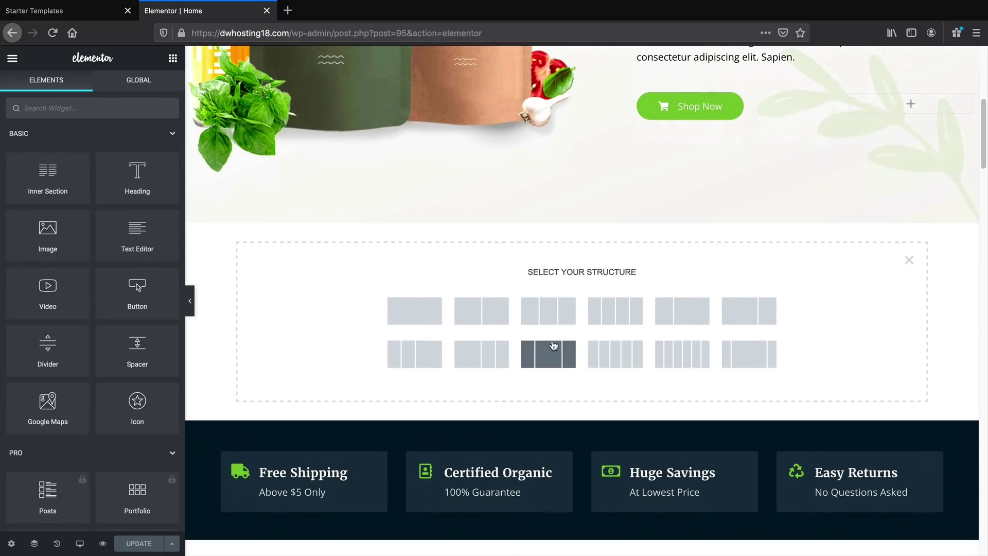
pyautogui.click(547, 330)
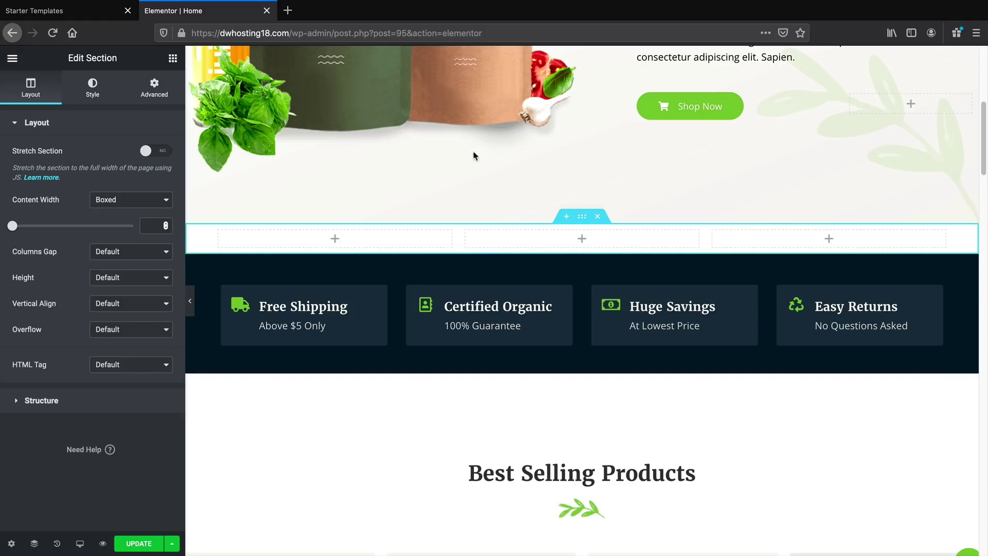
# Drag a Heading widget into the section's middle column
pyautogui.click(173, 59)
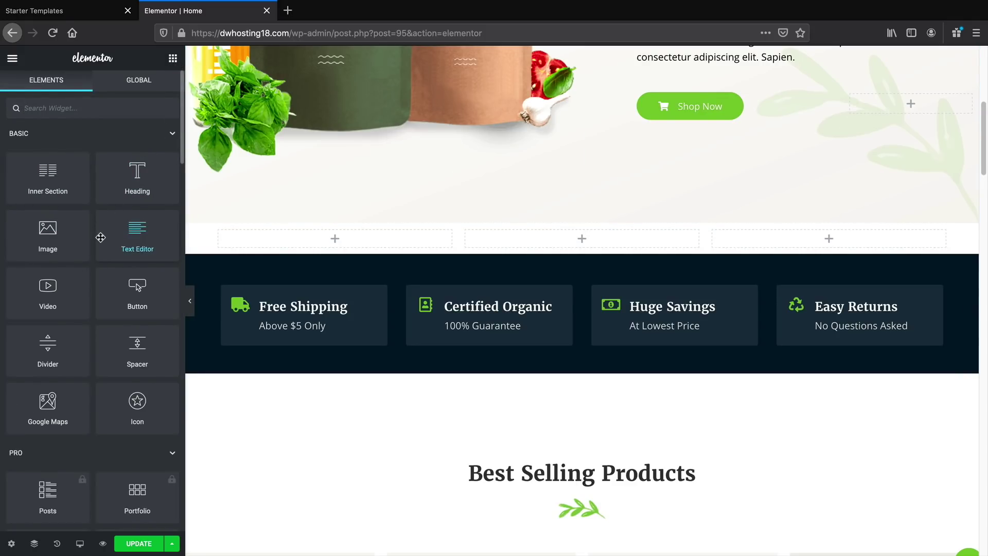
pyautogui.scroll(-1, 107, 247)
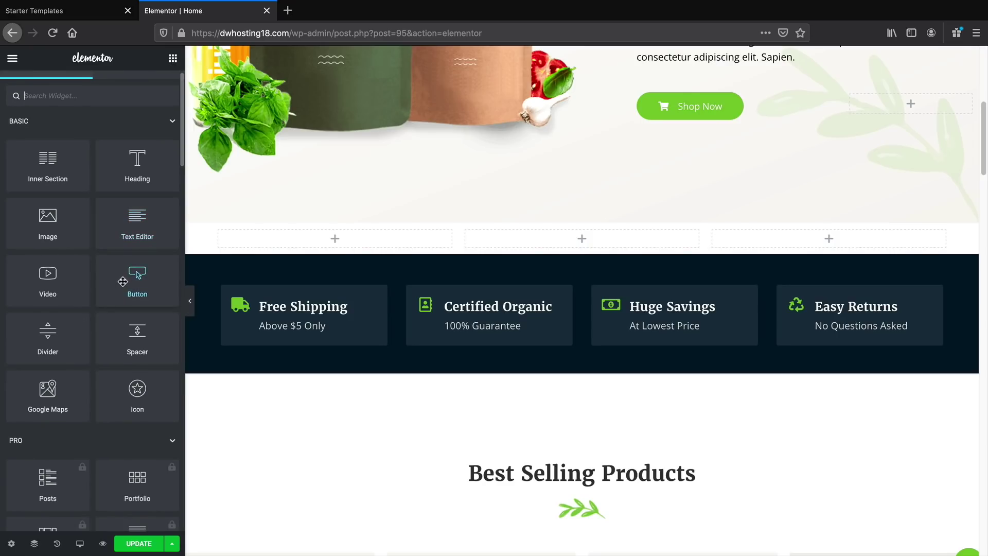
pyautogui.scroll(-2, 127, 273)
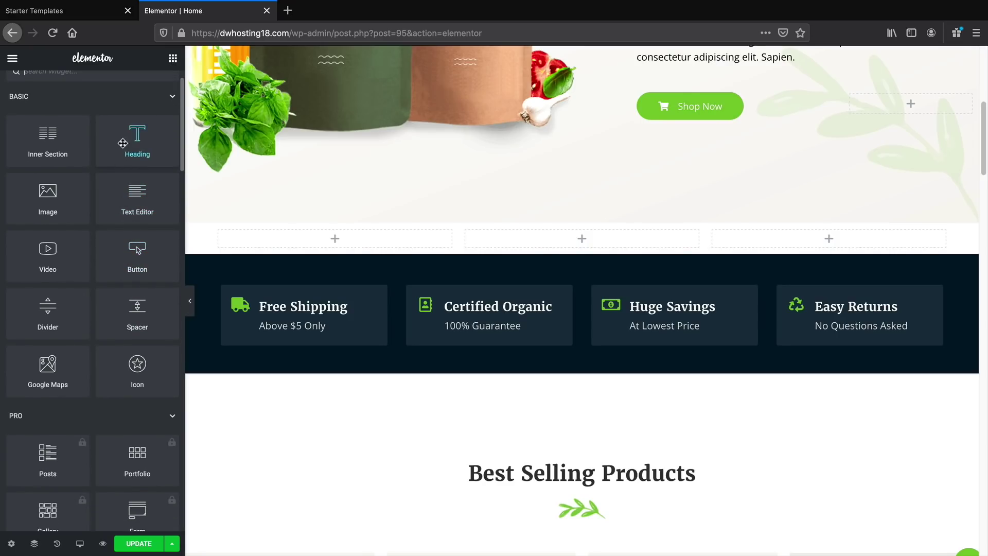
pyautogui.moveTo(133, 143); pyautogui.dragTo(574, 242)
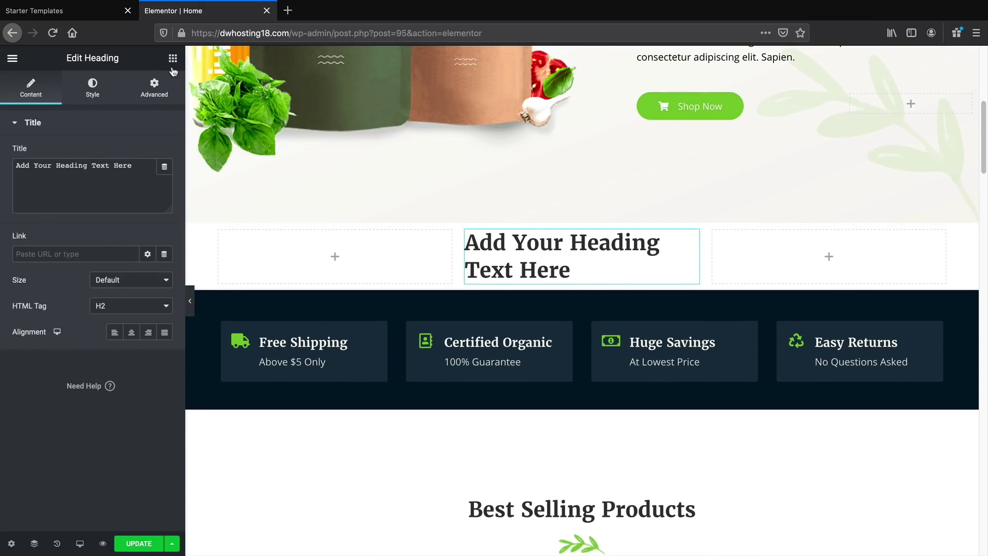
# Retitle the heading 'This is my text' and add a Text Editor widget below it
pyautogui.moveTo(141, 162); pyautogui.dragTo(1, 152)
pyautogui.write('Thi')
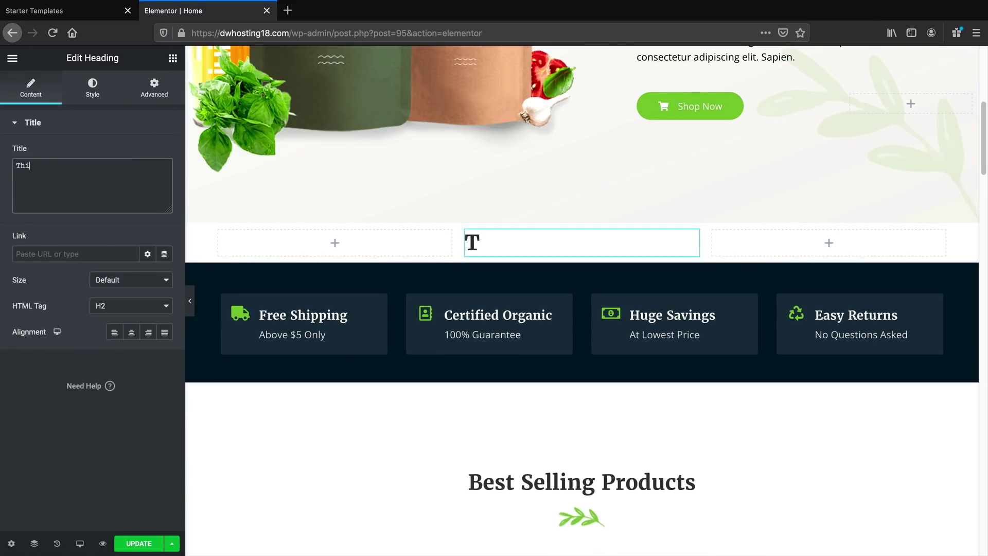
pyautogui.write('s is my text')
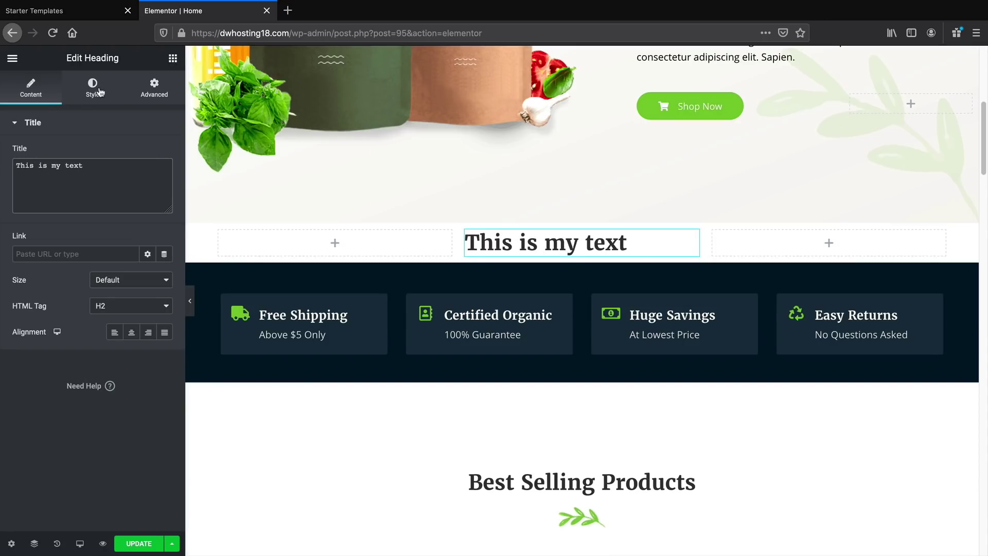
pyautogui.click(171, 60)
pyautogui.moveTo(137, 229); pyautogui.dragTo(524, 259)
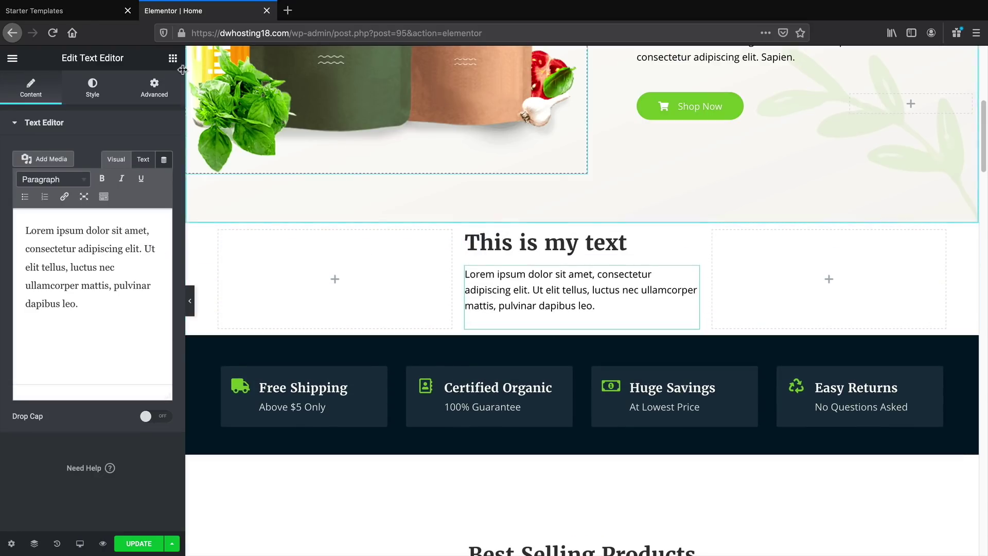
# Add a medium, left-aligned button labelled 'This is the button' below the text
pyautogui.click(173, 59)
pyautogui.moveTo(136, 281); pyautogui.dragTo(549, 321)
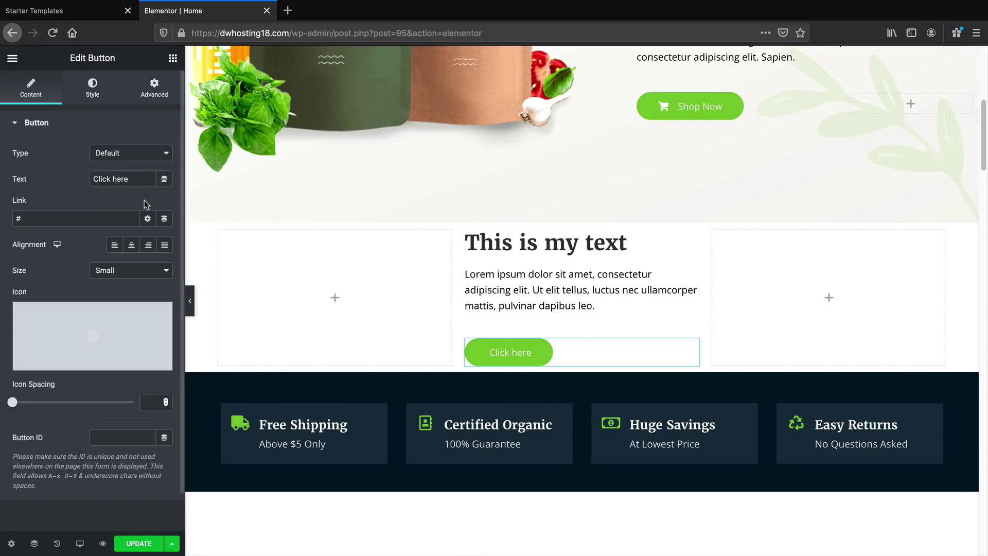
pyautogui.click(134, 249)
pyautogui.click(161, 248)
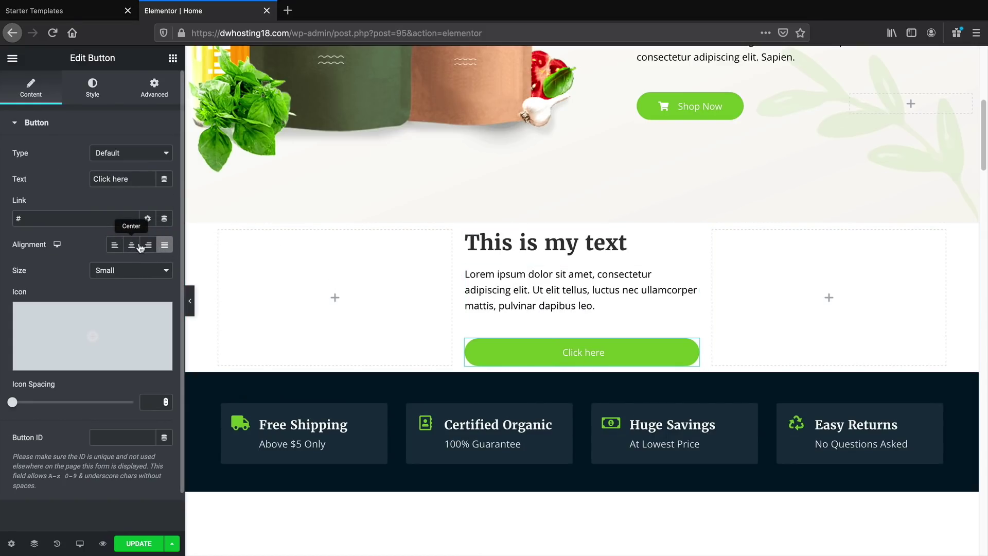
pyautogui.doubleClick(134, 249)
pyautogui.click(132, 270)
pyautogui.click(134, 279)
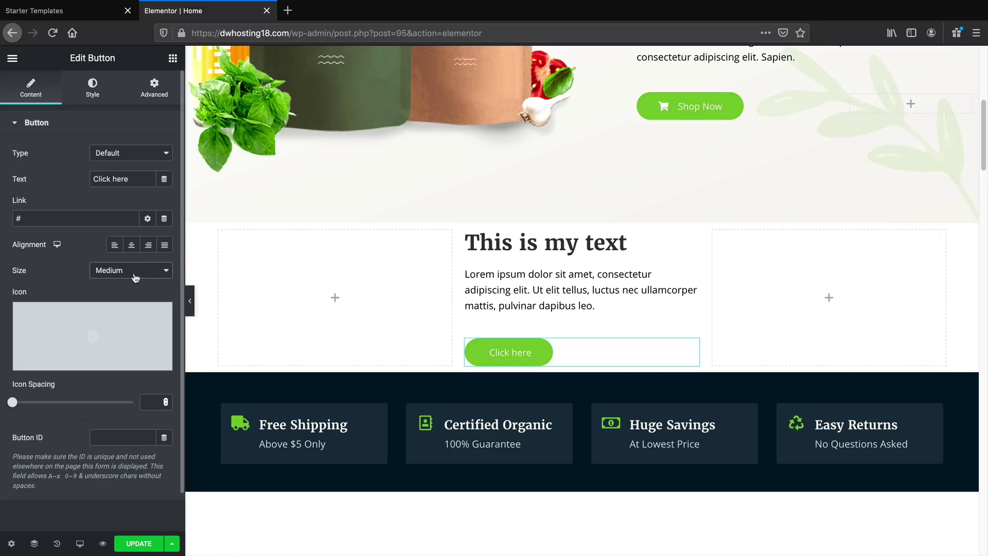
pyautogui.tripleClick(137, 179)
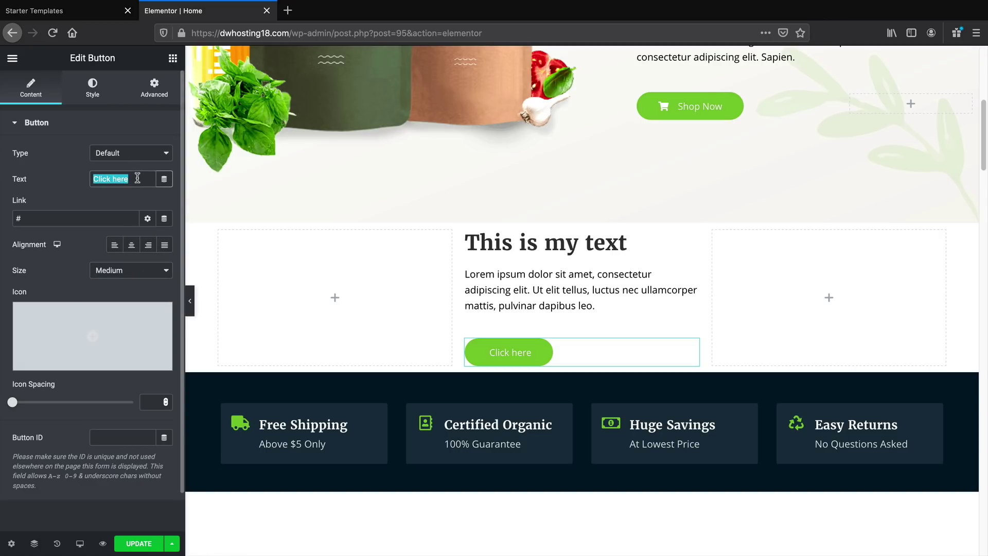
pyautogui.write('This is the button')
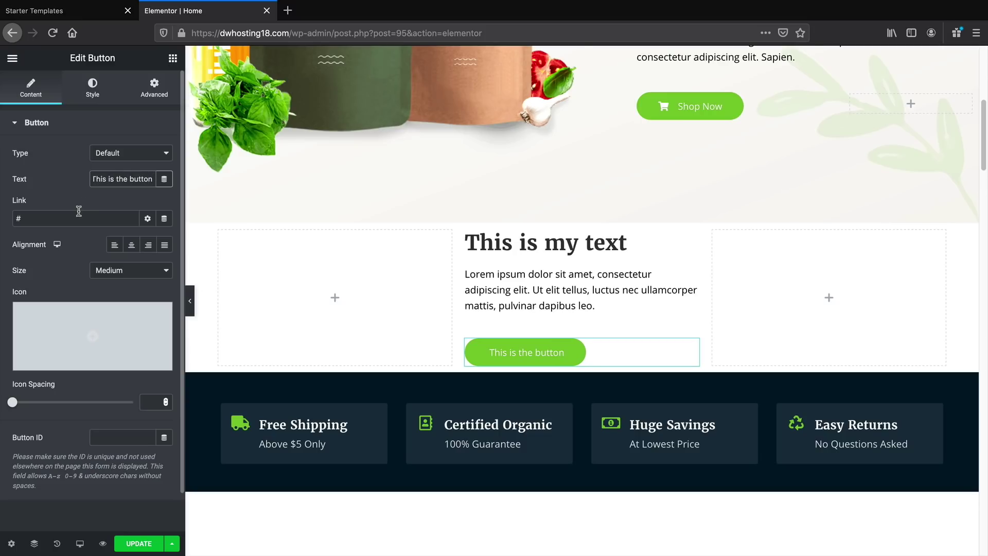
pyautogui.moveTo(79, 211); pyautogui.dragTo(2, 213)
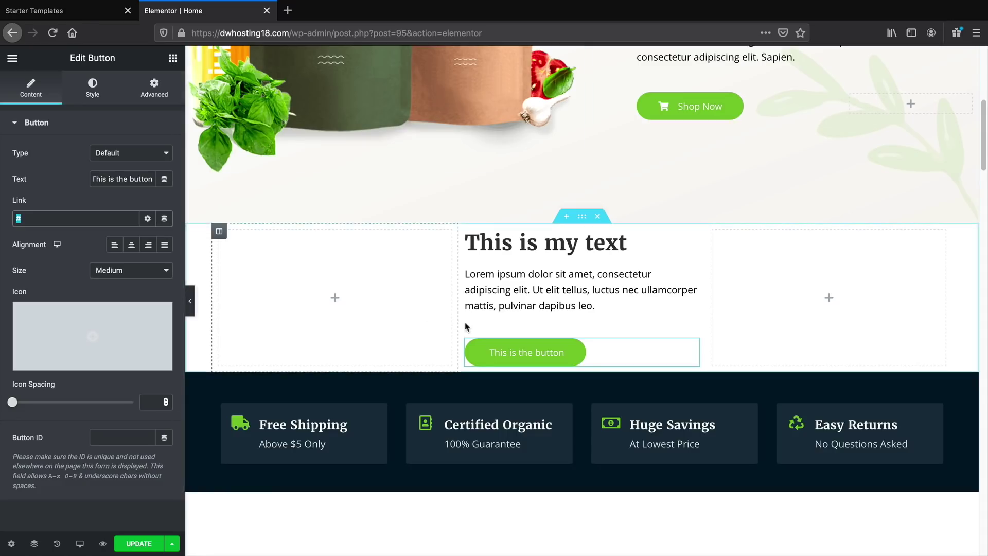
# Delete the button and append 'We can edit this right here!' to the paragraph
pyautogui.rightClick(524, 353)
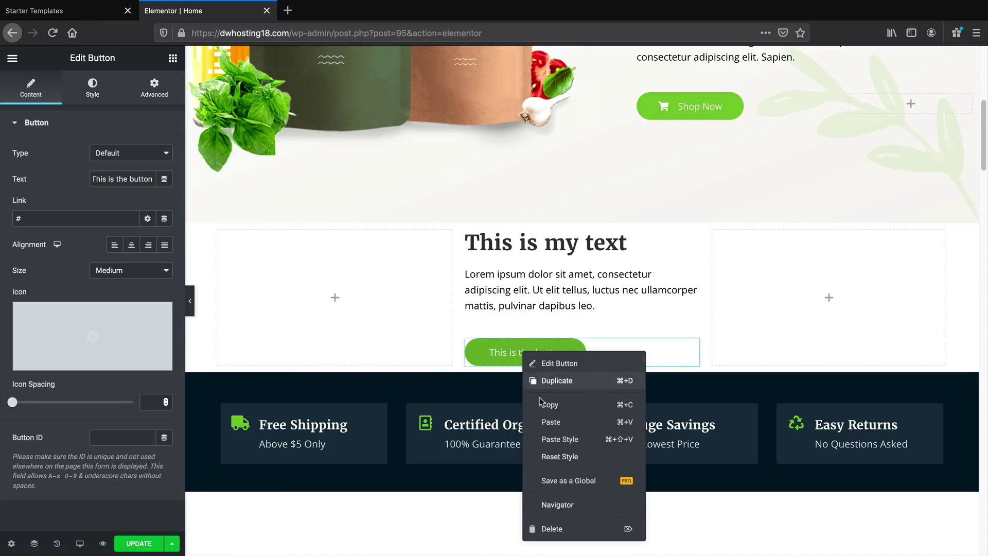
pyautogui.click(561, 527)
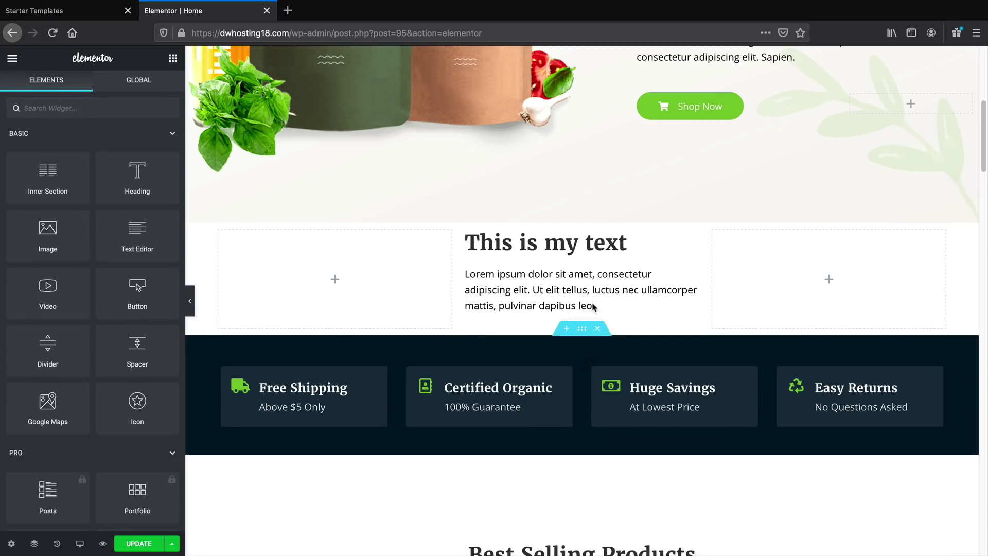
pyautogui.click(546, 283)
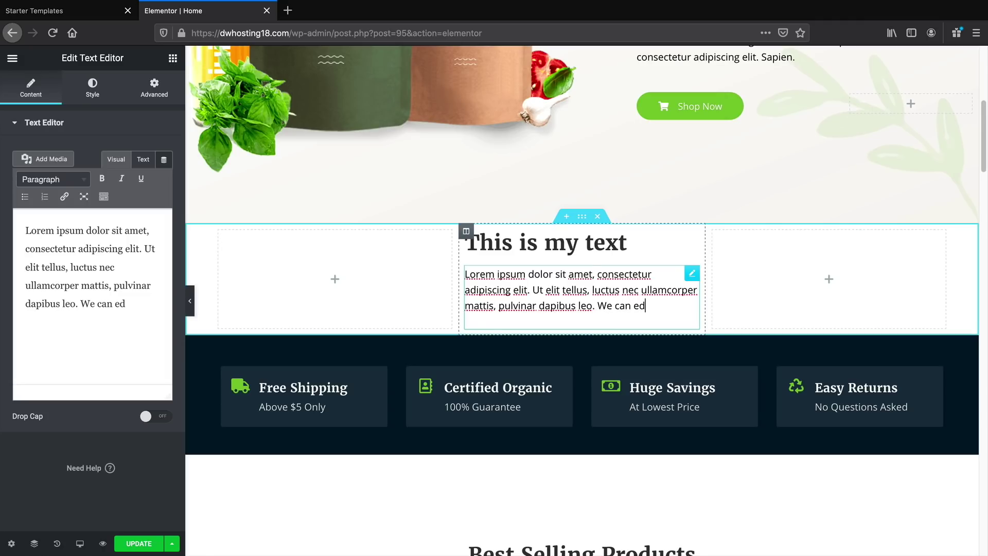
pyautogui.write('We can edit this right her')
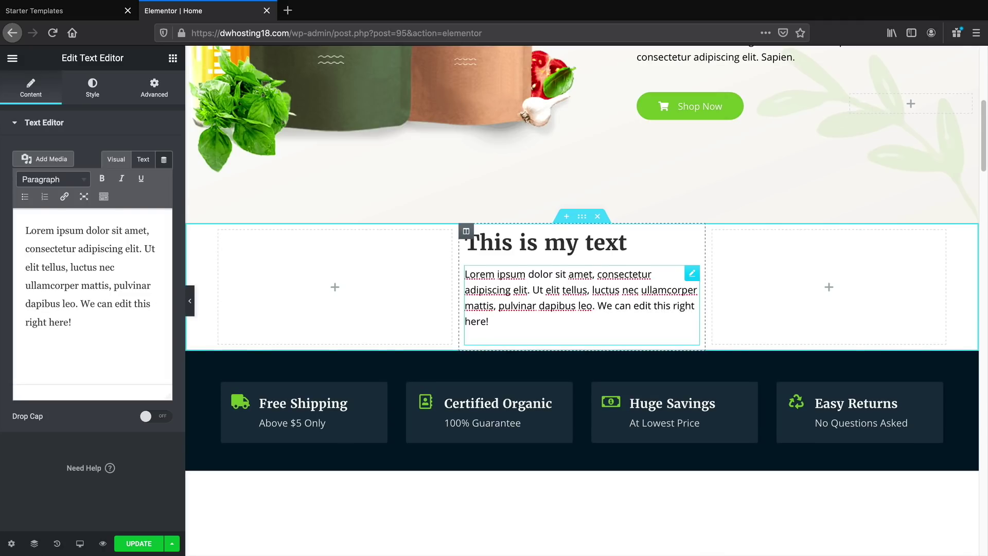
pyautogui.write('e!')
pyautogui.scroll(-3, 570, 320)
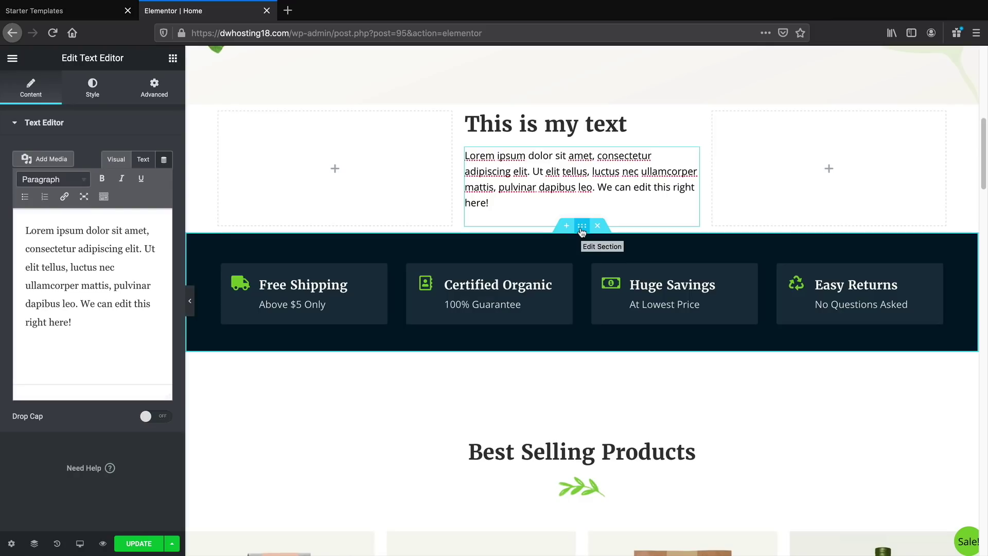
# Give the features section a light blue background colour
pyautogui.click(582, 227)
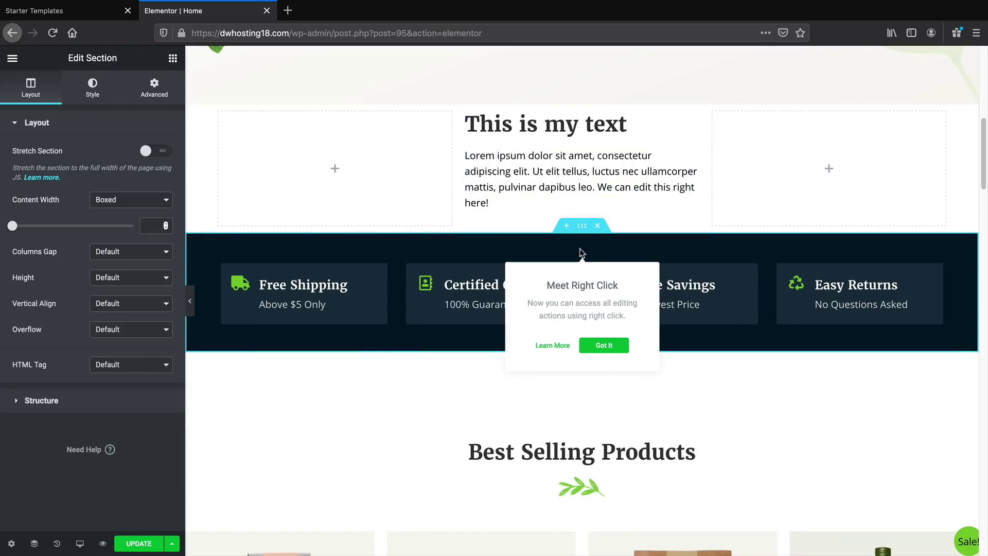
pyautogui.click(602, 350)
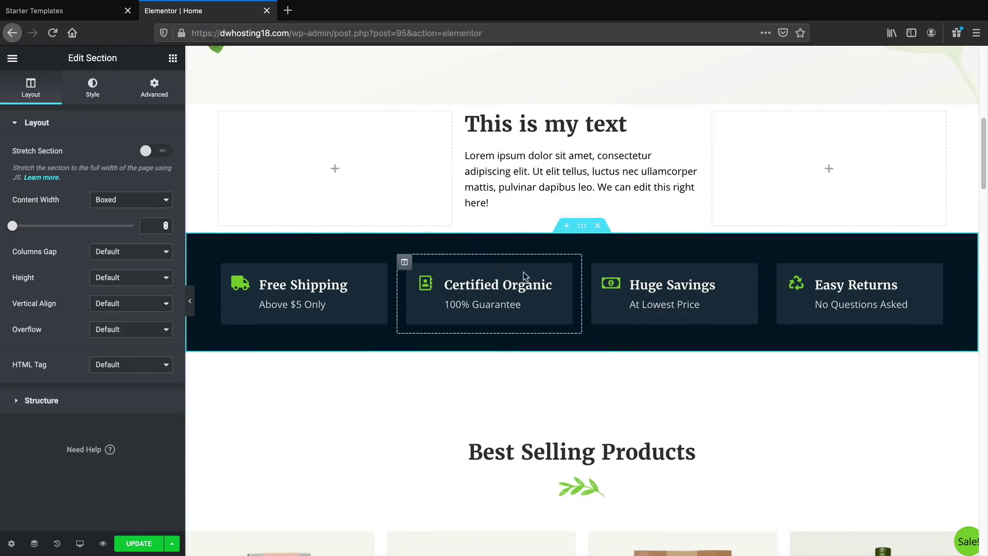
pyautogui.click(94, 92)
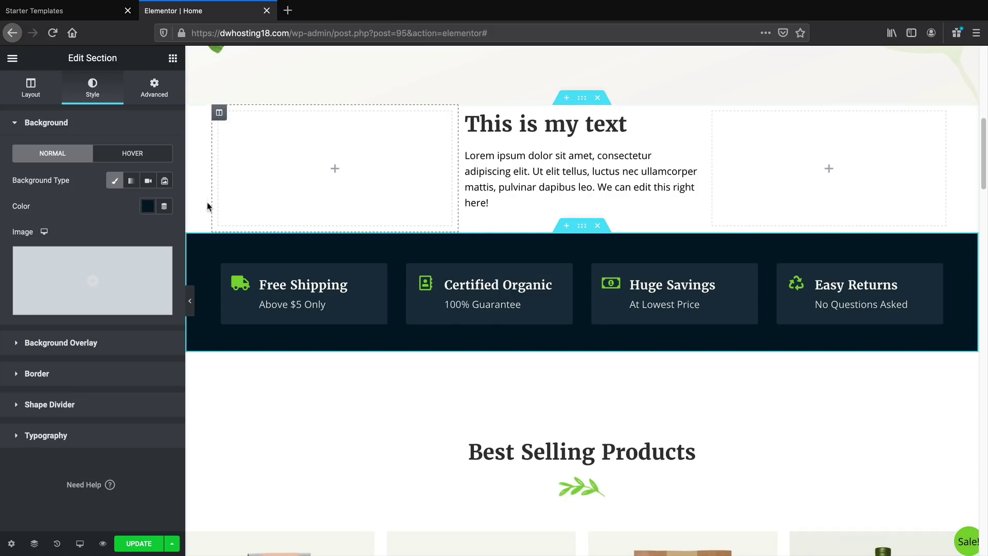
pyautogui.click(148, 207)
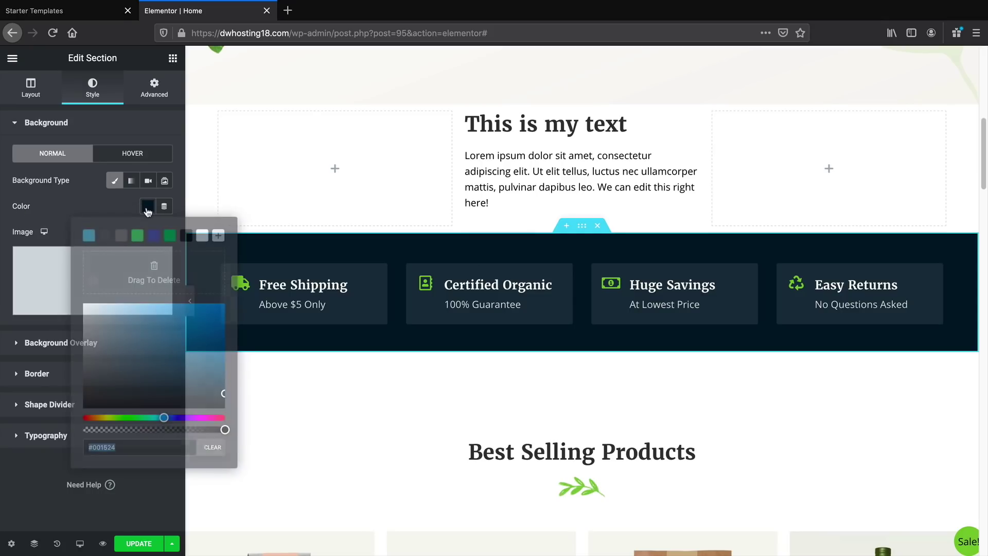
pyautogui.moveTo(180, 328)
pyautogui.mouseDown()
pyautogui.moveTo(150, 323)
pyautogui.moveTo(211, 342)
pyautogui.moveTo(108, 393)
pyautogui.moveTo(123, 400)
pyautogui.moveTo(201, 364)
pyautogui.moveTo(194, 349)
pyautogui.moveTo(128, 354)
pyautogui.moveTo(217, 315)
pyautogui.moveTo(190, 342)
pyautogui.mouseUp()
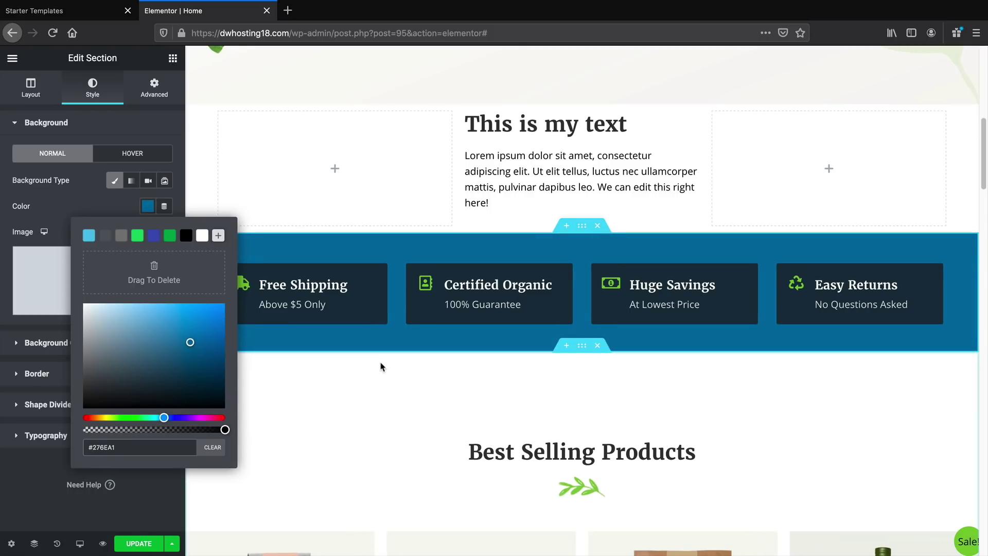
pyautogui.click(225, 447)
pyautogui.click(192, 333)
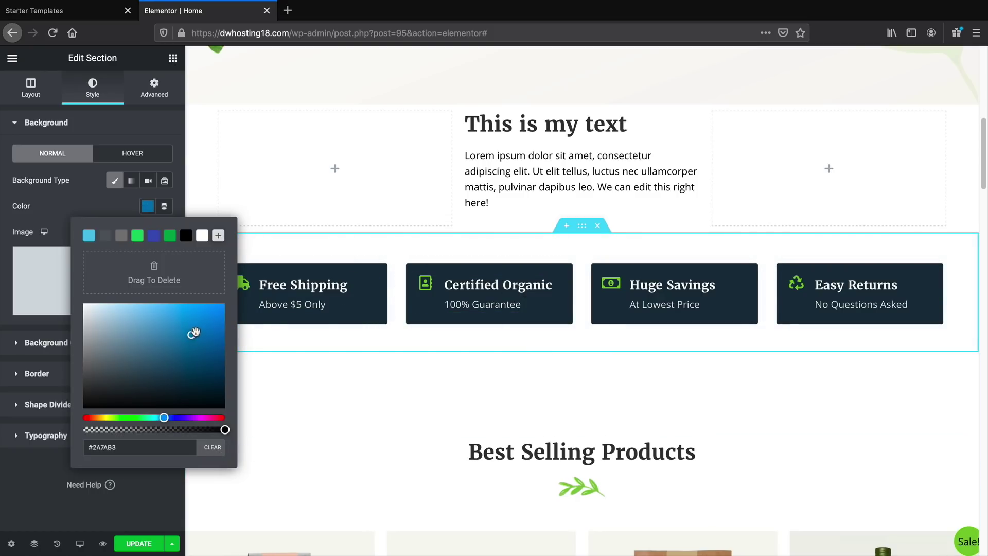
pyautogui.moveTo(194, 333); pyautogui.dragTo(254, 322)
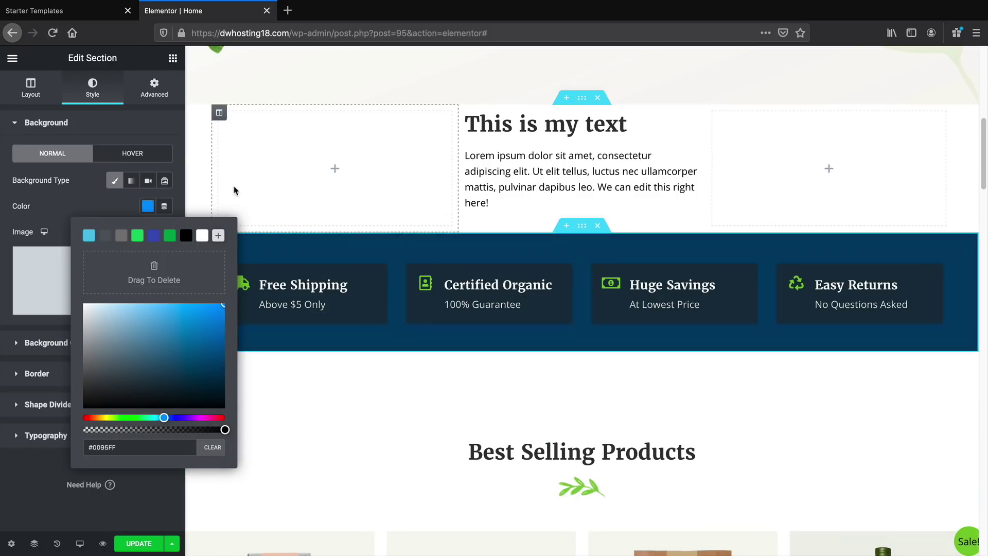
pyautogui.moveTo(234, 190); pyautogui.dragTo(145, 214)
pyautogui.click(150, 208)
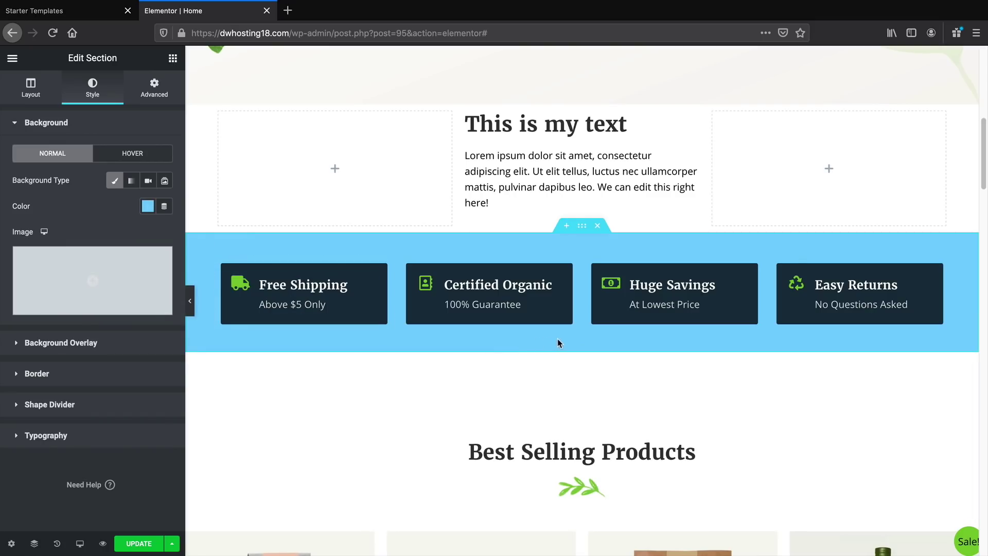
# Move the Certified Organic column to third place and retitle it 'This is organic'
pyautogui.moveTo(405, 265); pyautogui.dragTo(651, 273)
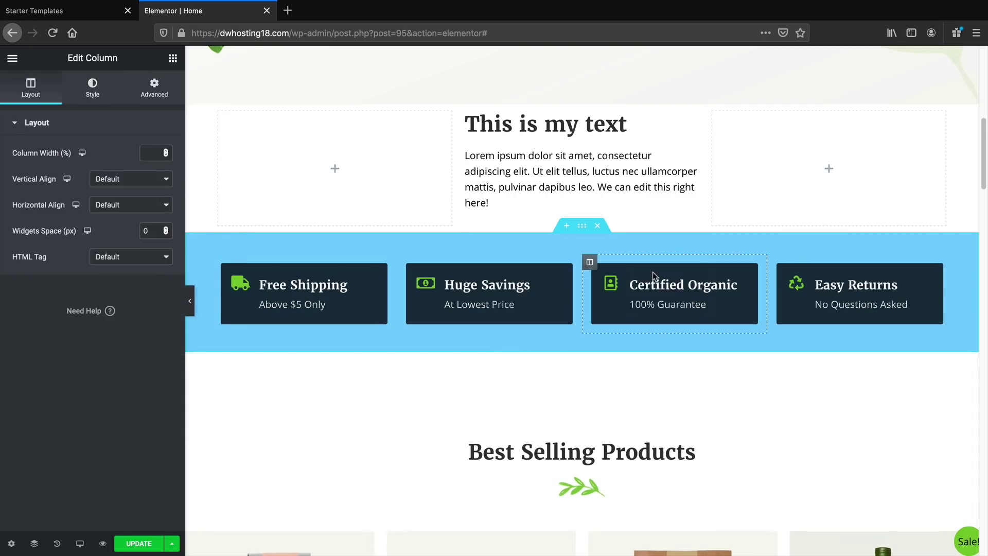
pyautogui.click(657, 286)
pyautogui.moveTo(150, 288); pyautogui.dragTo(3, 285)
pyautogui.write('This is organic')
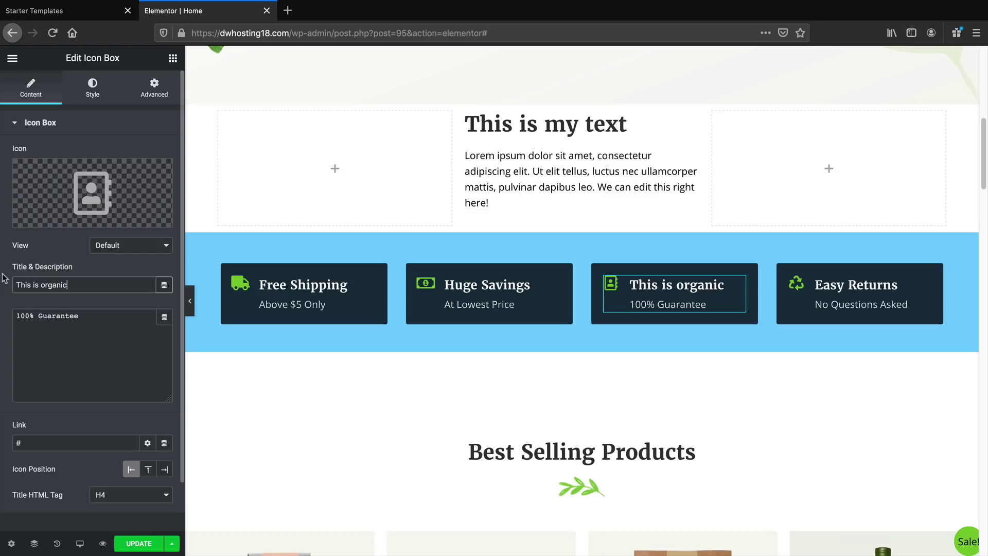
# Add a new empty section below the blue section and open the template library
pyautogui.scroll(-1, 16, 280)
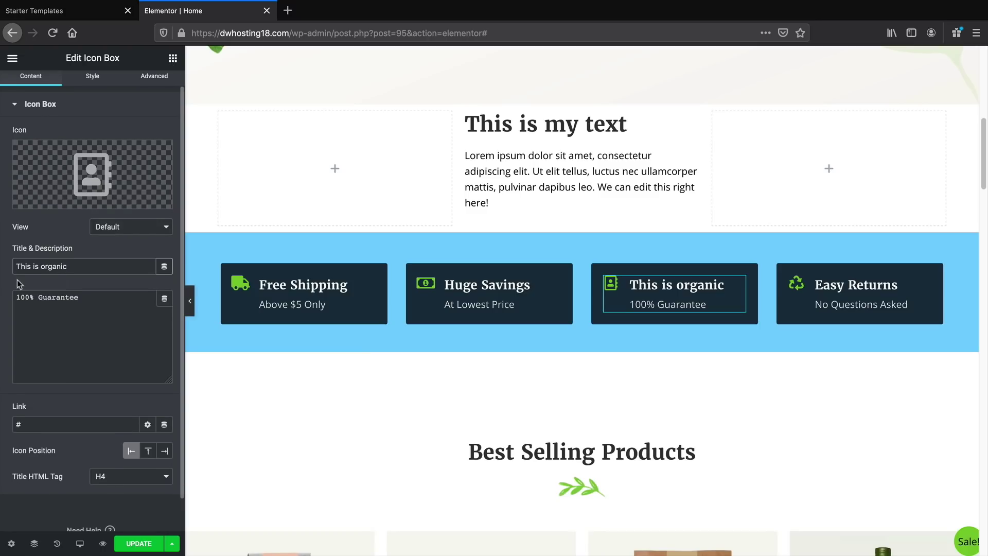
pyautogui.scroll(-2, 305, 407)
pyautogui.scroll(-2, 412, 347)
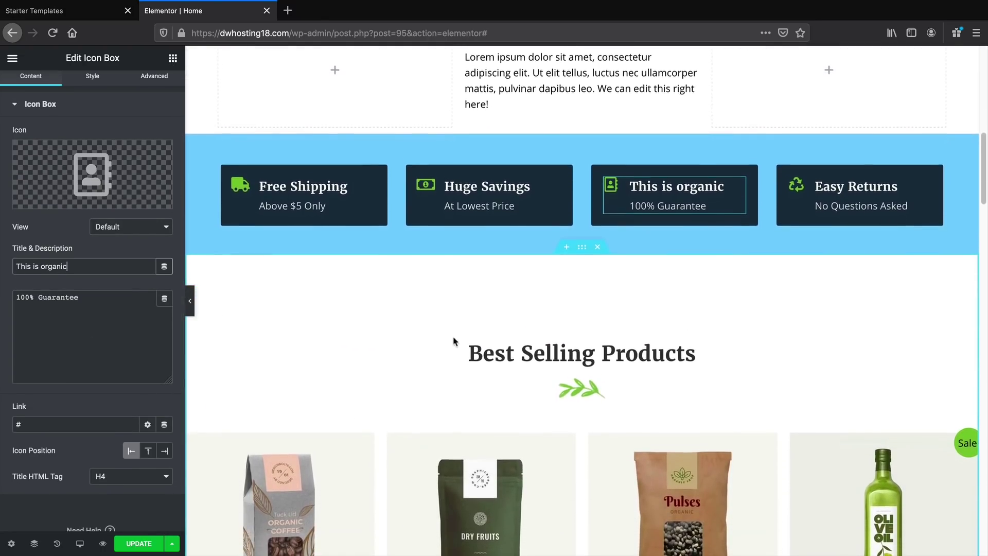
pyautogui.click(566, 217)
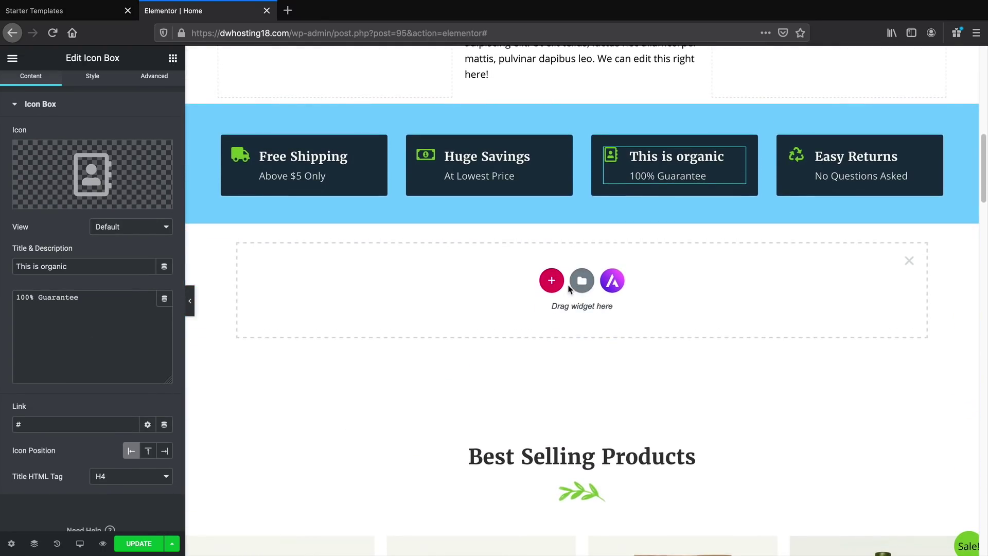
pyautogui.click(582, 282)
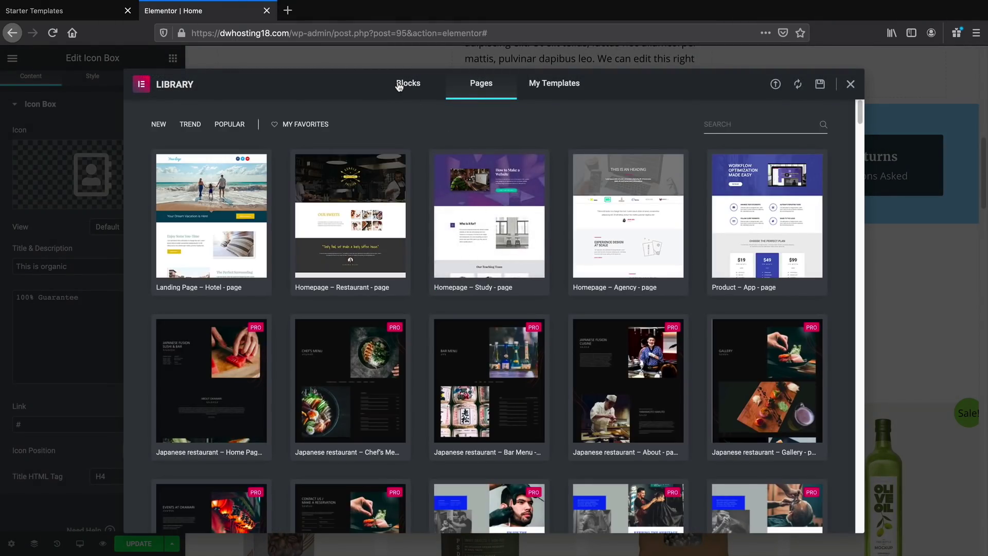
# Browse the Blocks templates in the Elementor library
pyautogui.click(399, 85)
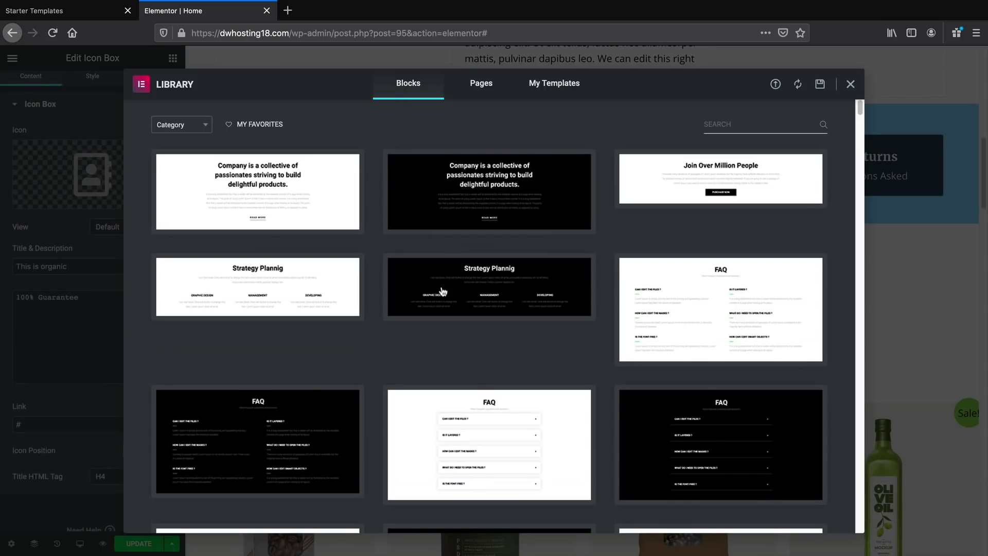
pyautogui.scroll(-1, 462, 325)
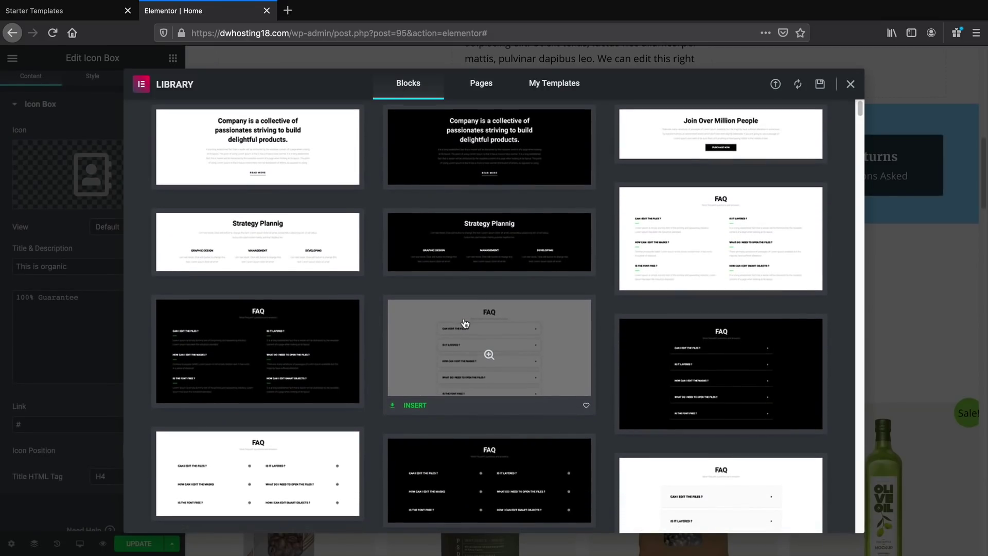
pyautogui.scroll(-15, 465, 323)
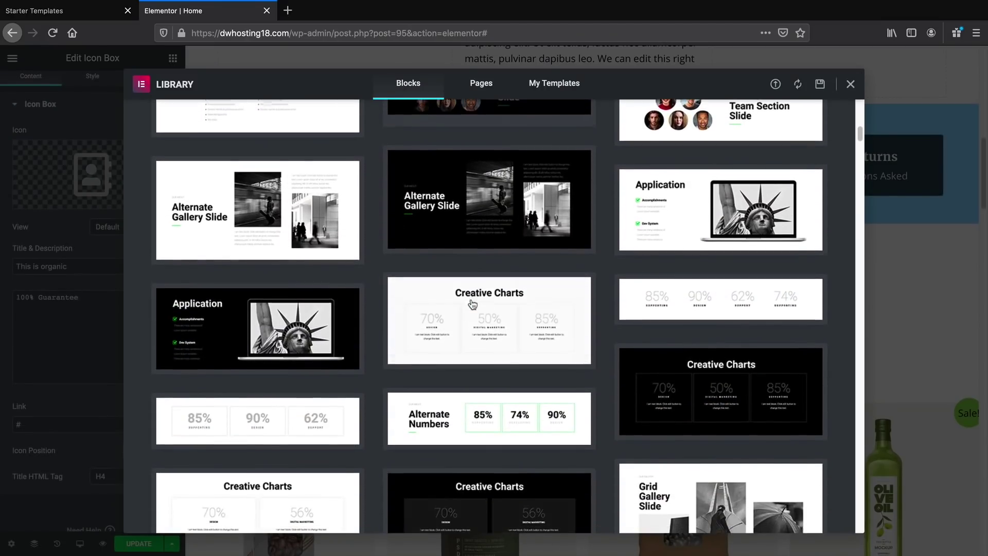
pyautogui.scroll(-15, 473, 304)
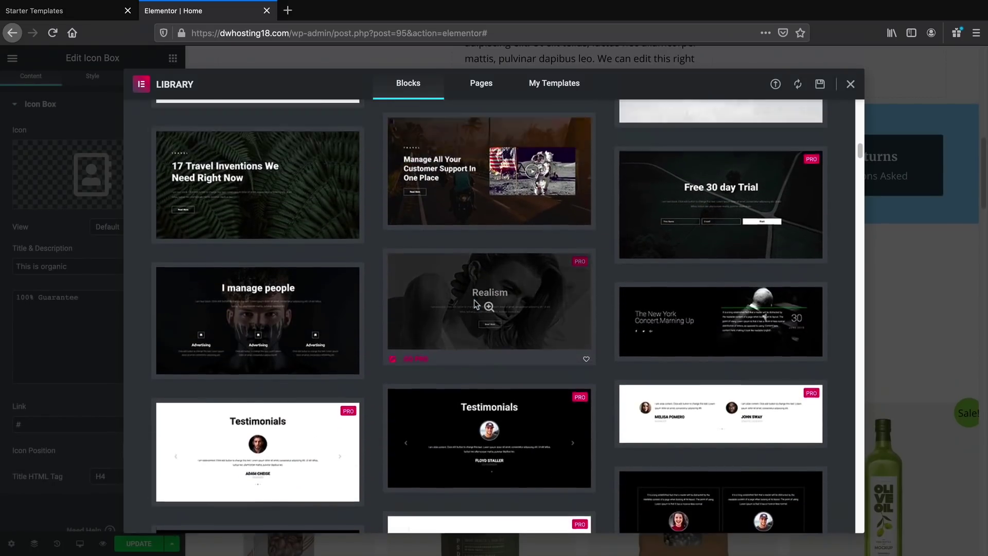
pyautogui.scroll(7, 475, 300)
pyautogui.scroll(-20, 412, 384)
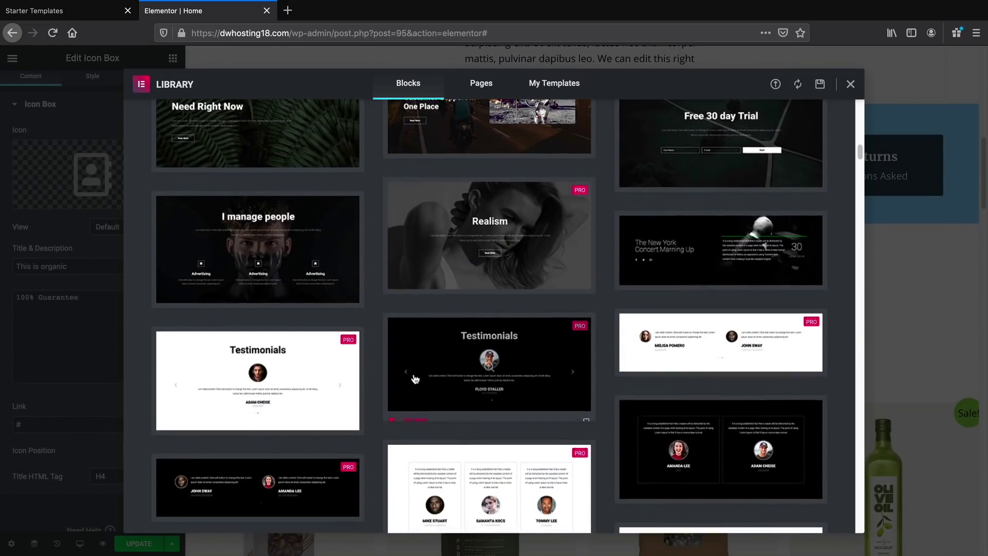
pyautogui.scroll(-12, 420, 378)
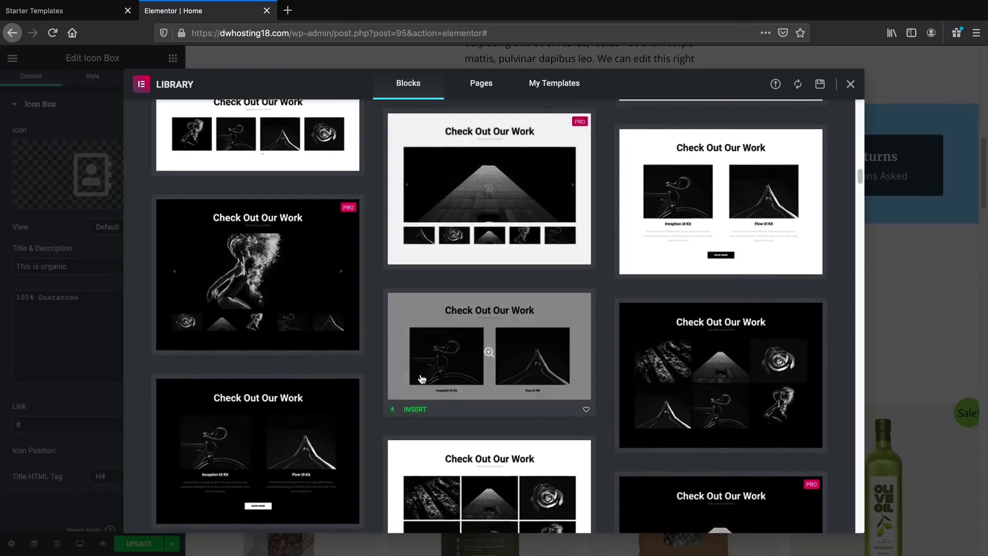
pyautogui.scroll(-7, 426, 384)
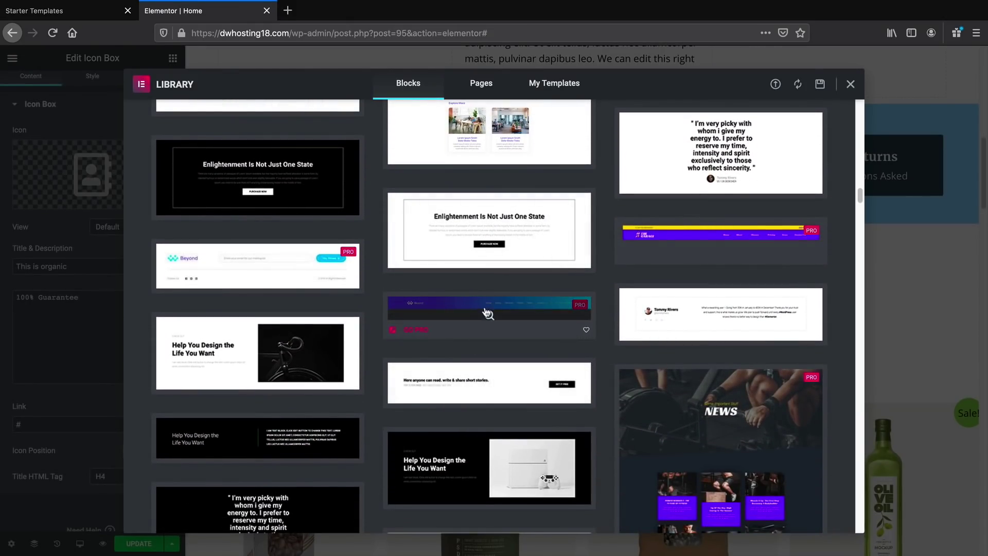
pyautogui.scroll(15, 415, 360)
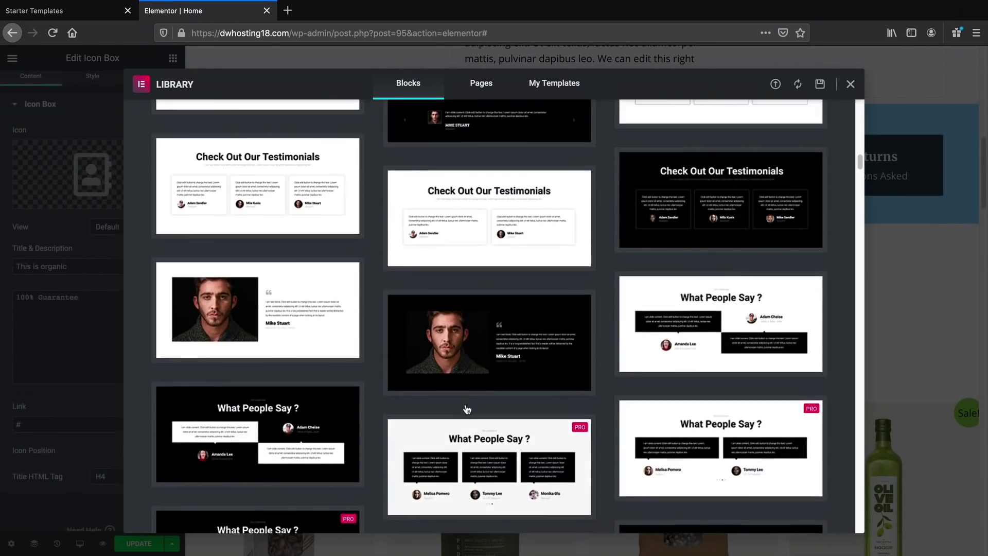
pyautogui.scroll(15, 469, 411)
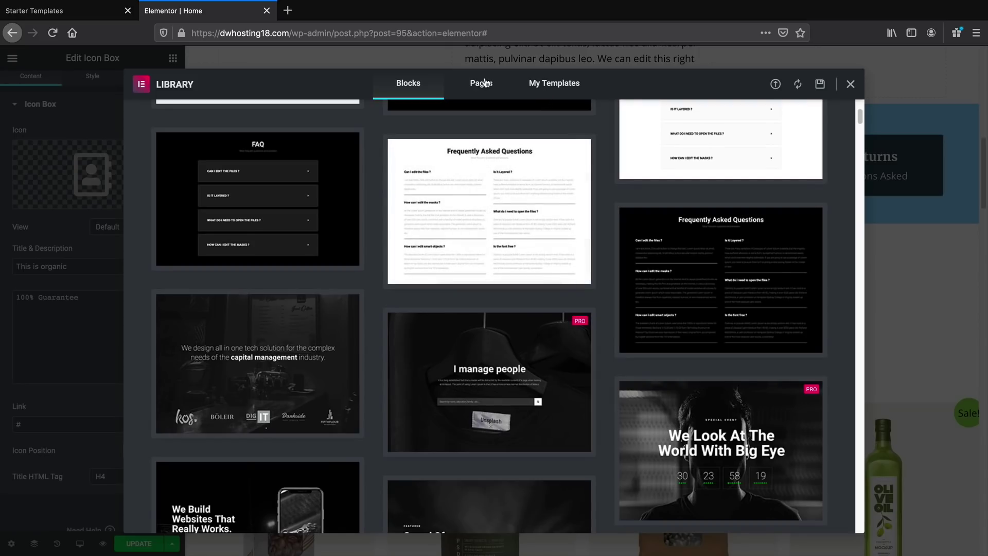
# Browse the Pages templates, then close the library without inserting anything
pyautogui.click(481, 82)
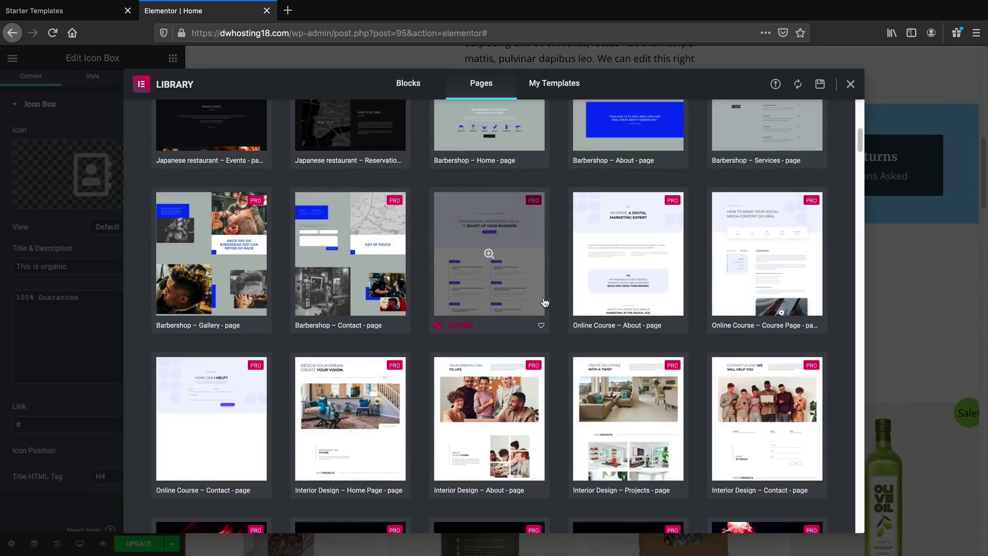
pyautogui.scroll(9, 545, 309)
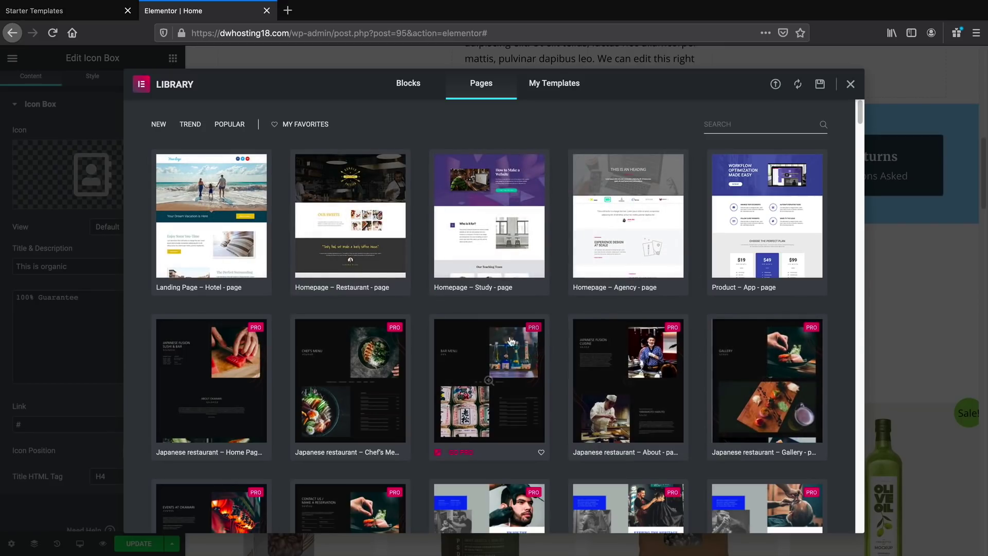
pyautogui.scroll(-1, 270, 359)
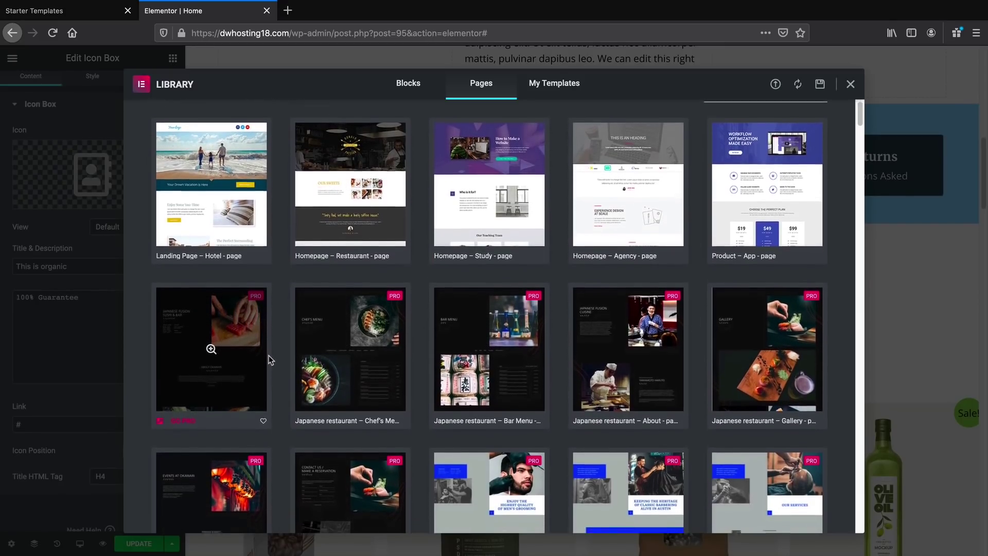
pyautogui.scroll(-3, 269, 360)
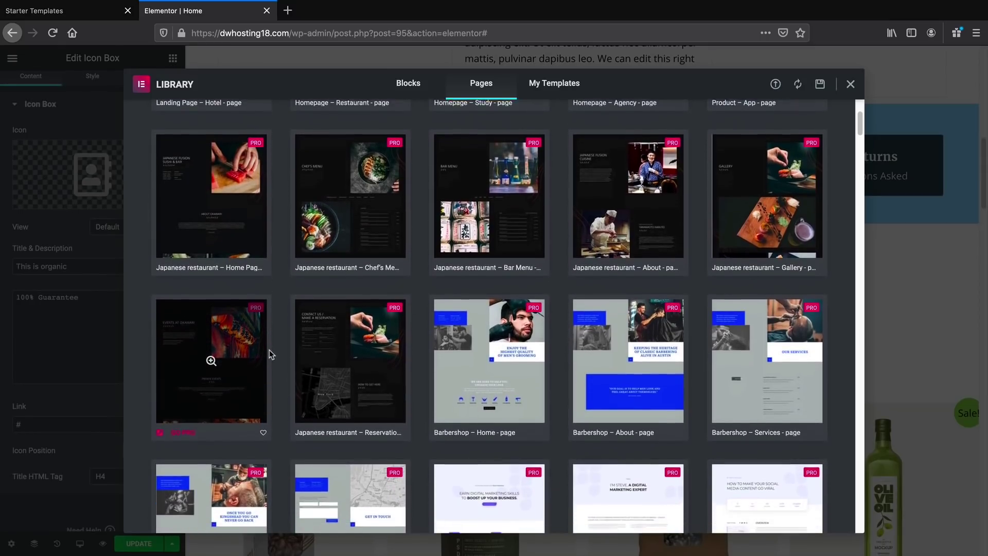
pyautogui.scroll(-5, 270, 350)
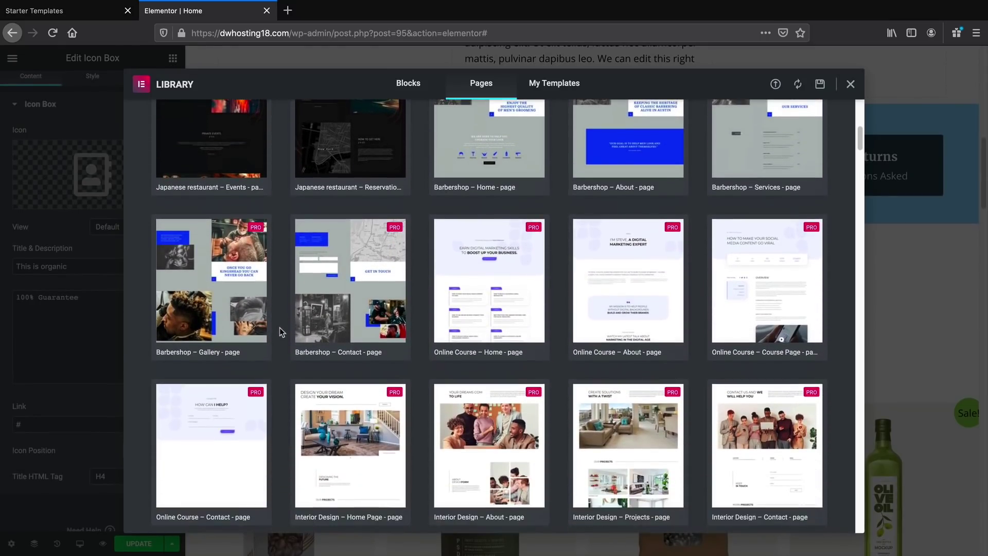
pyautogui.scroll(-4, 279, 327)
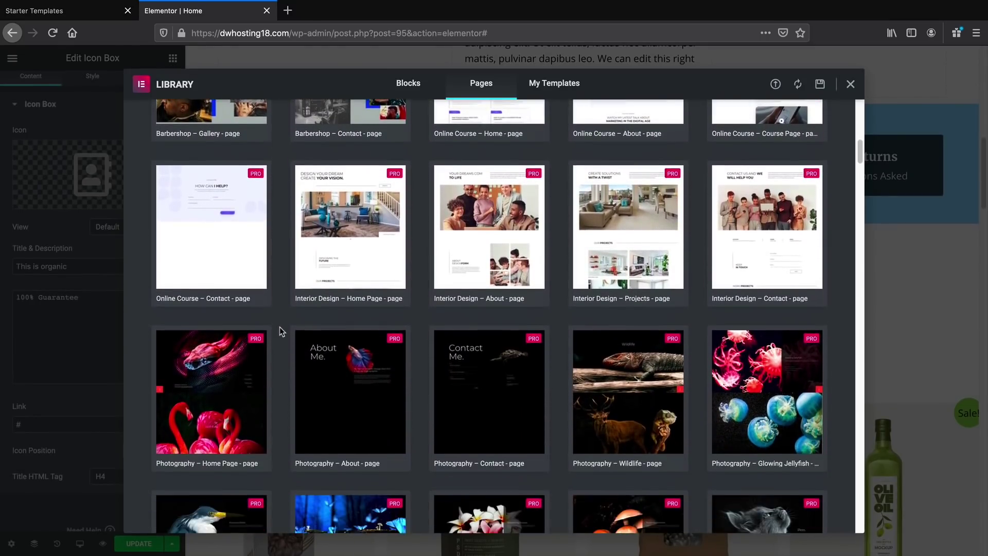
pyautogui.scroll(-7, 280, 326)
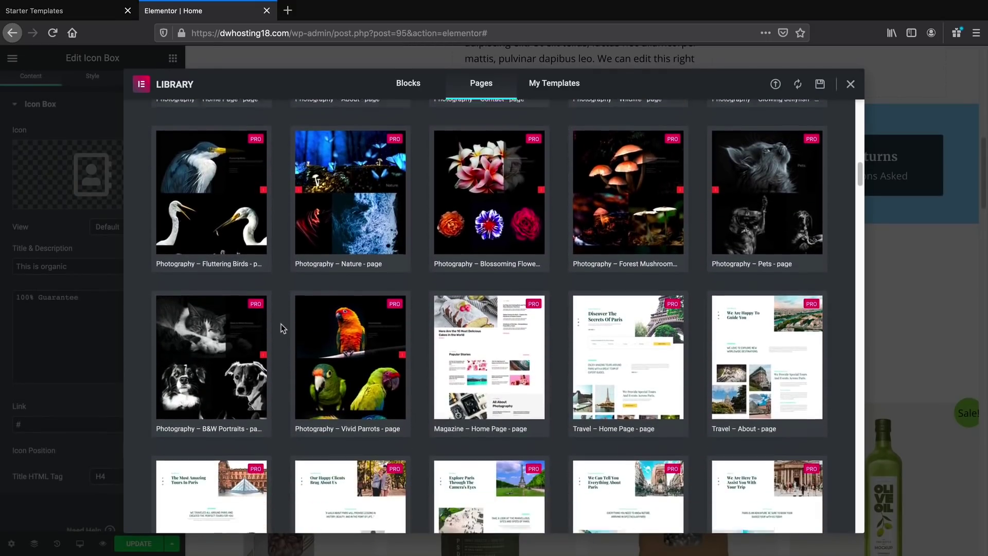
pyautogui.scroll(-7, 281, 323)
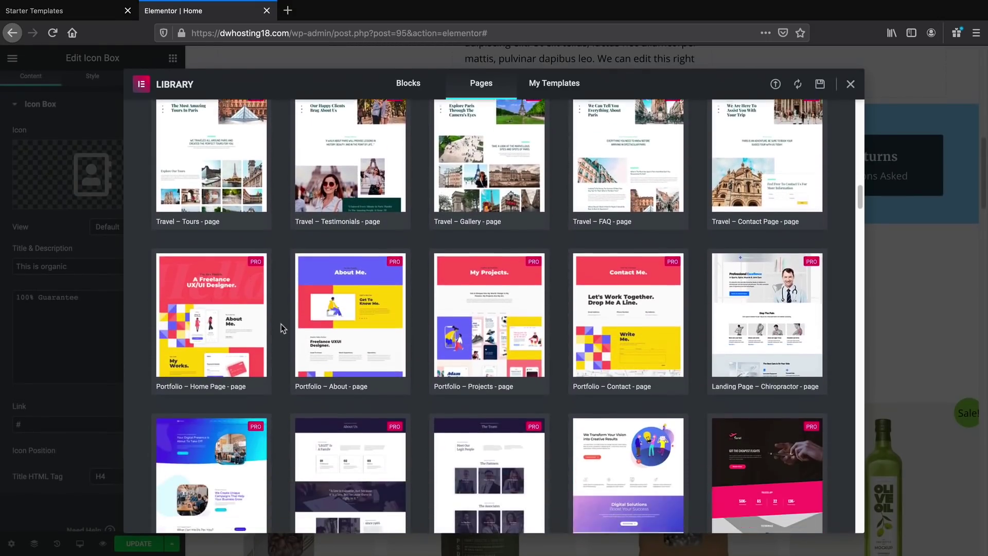
pyautogui.scroll(-4, 281, 323)
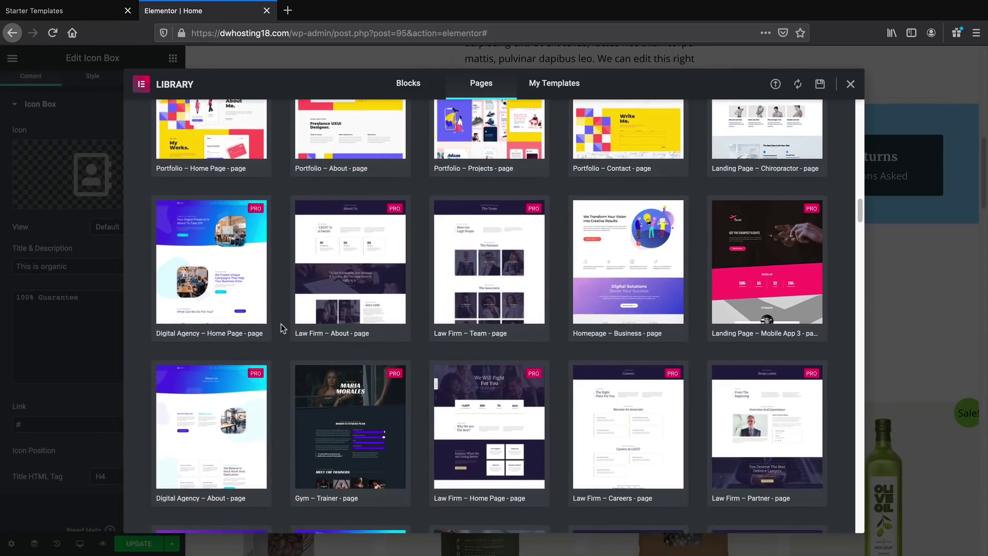
pyautogui.scroll(-2, 281, 323)
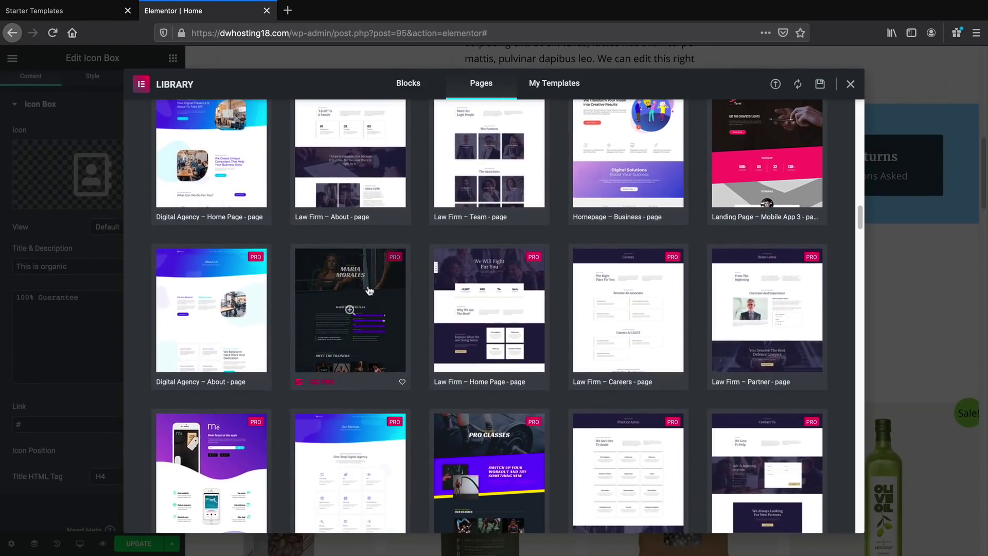
pyautogui.scroll(-8, 622, 176)
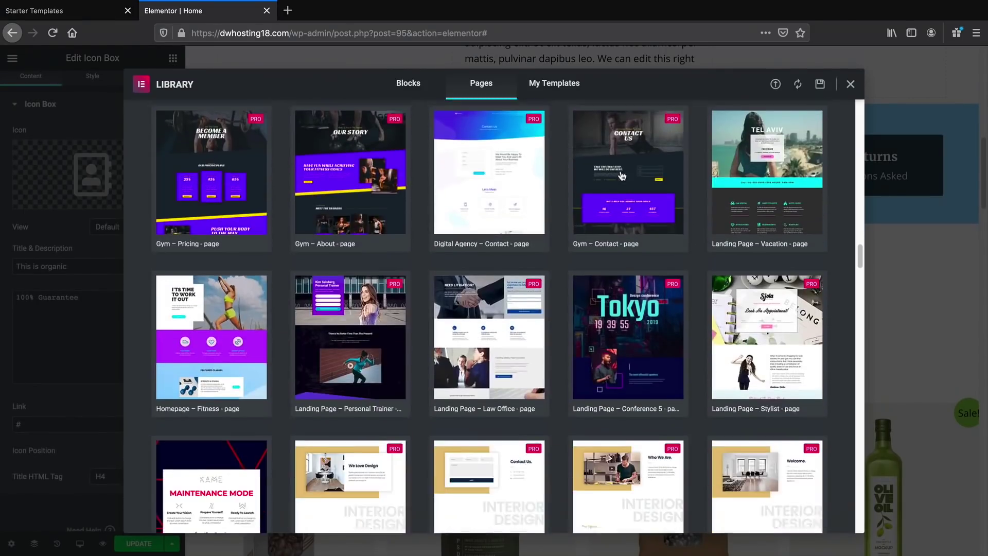
pyautogui.scroll(-10, 622, 176)
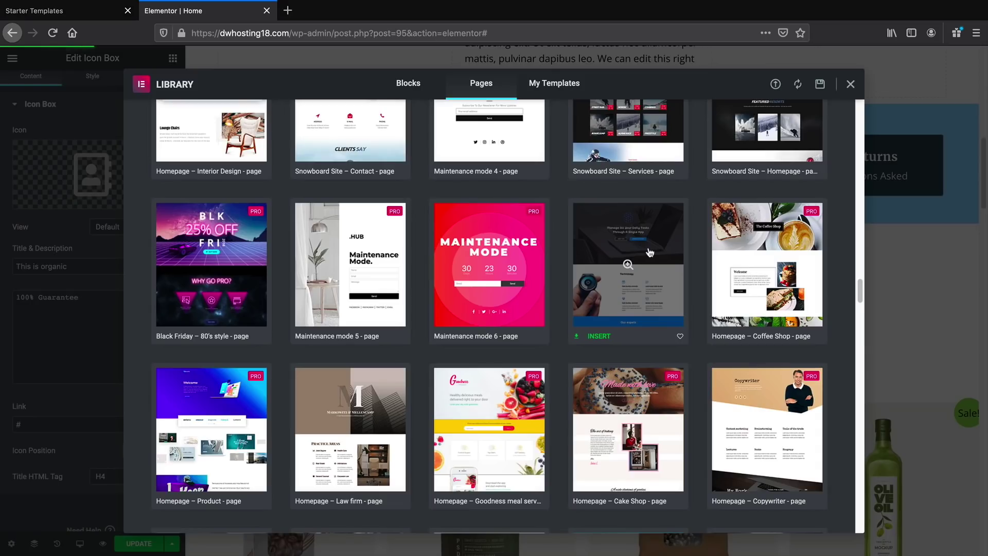
pyautogui.click(851, 83)
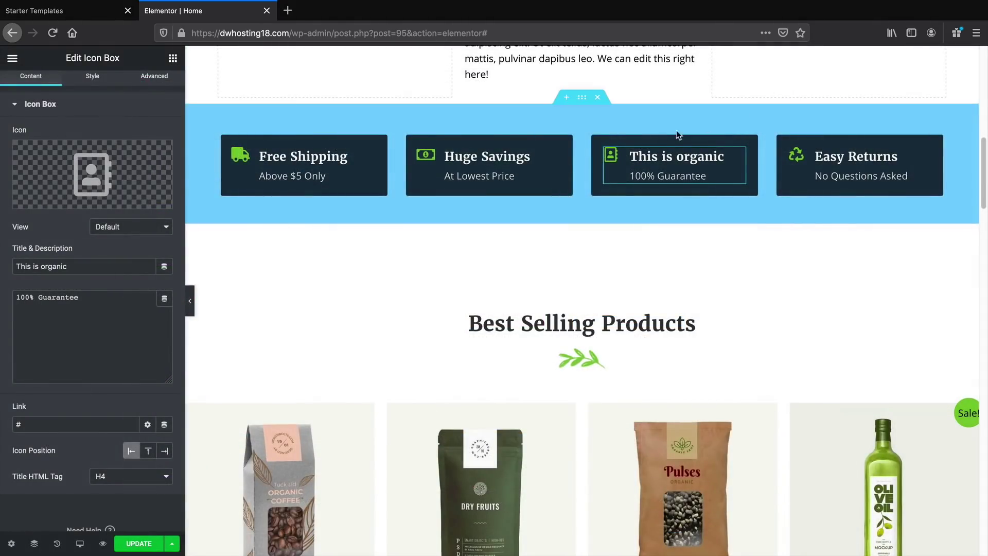
# Retitle the Farm Fresh Fruits card 'This is a lemon!', update the page, and drag the card rightward
pyautogui.scroll(-8, 569, 291)
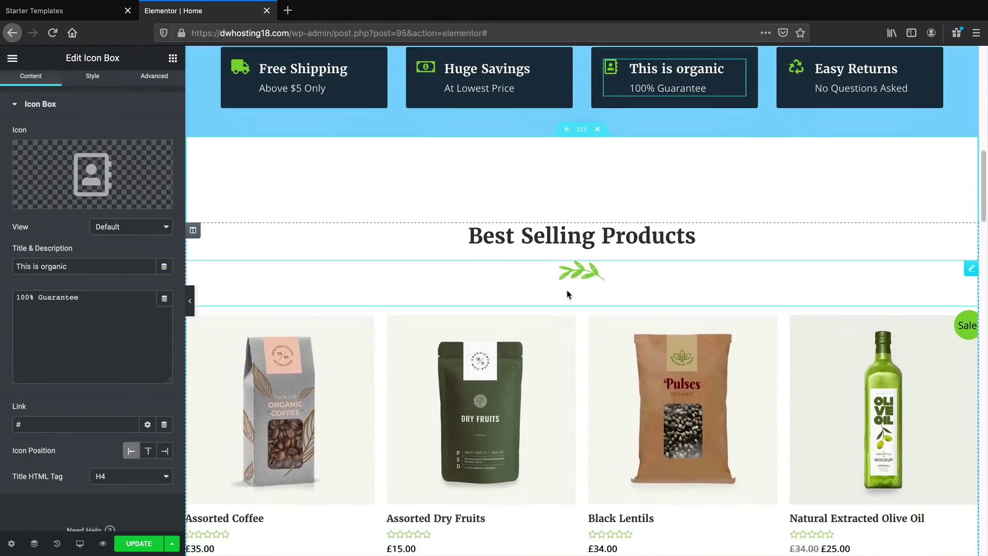
pyautogui.scroll(-3, 570, 292)
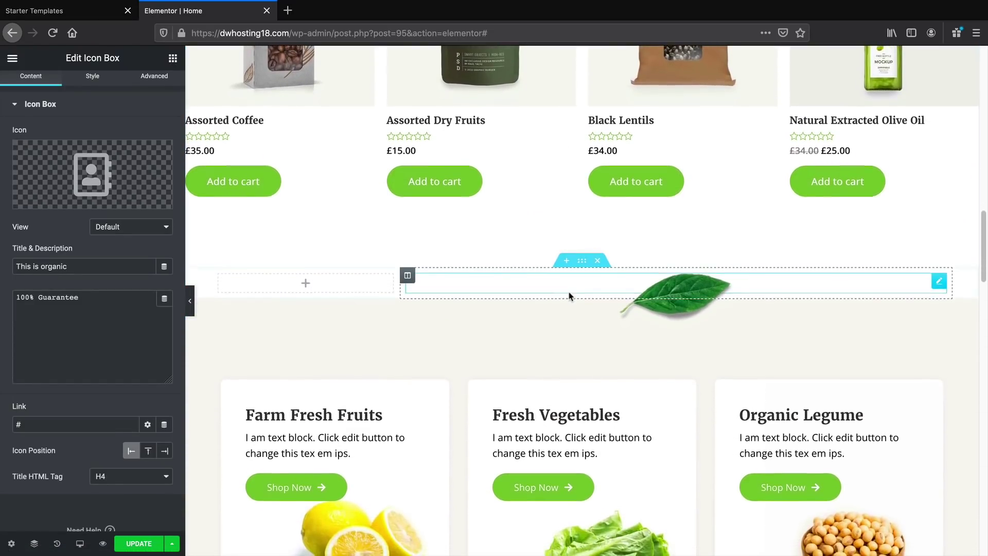
pyautogui.scroll(-3, 569, 296)
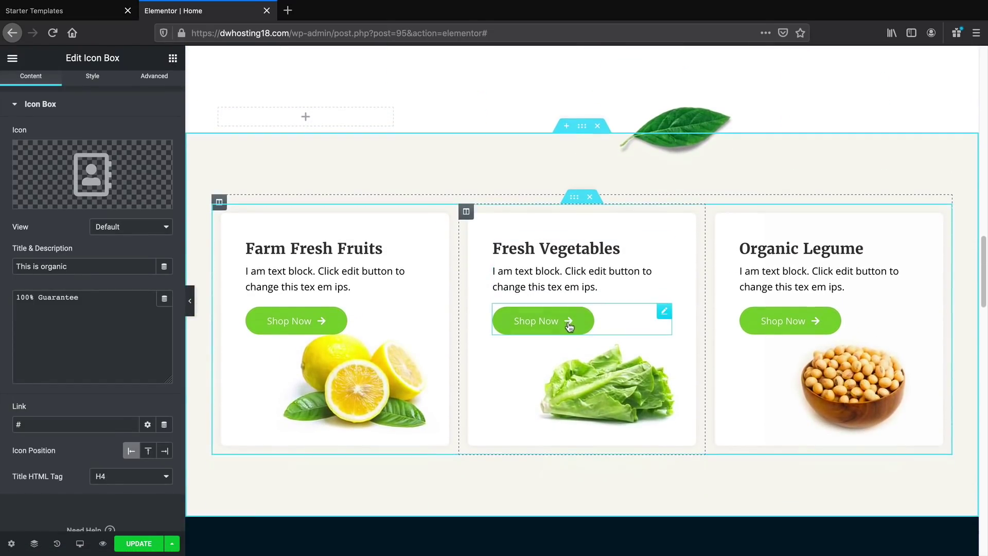
pyautogui.click(574, 201)
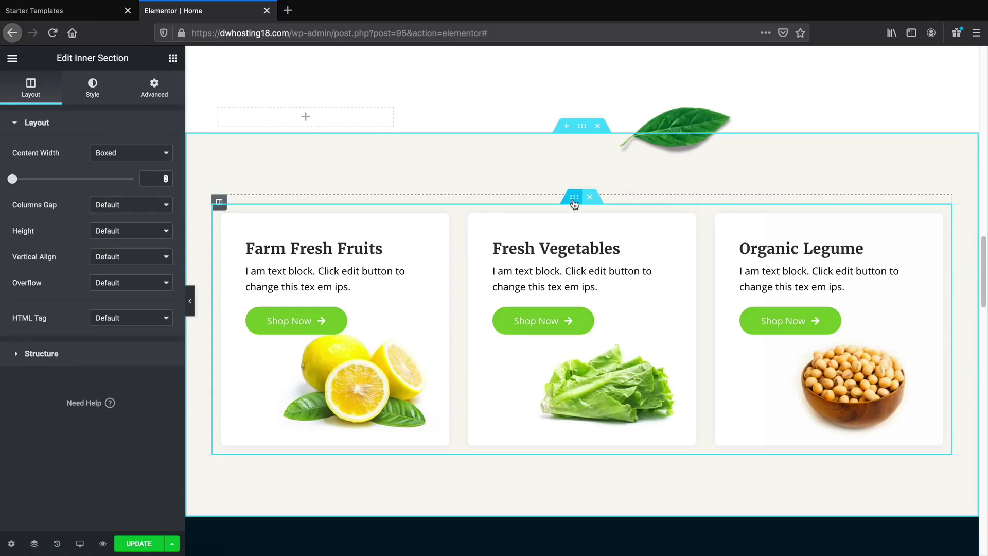
pyautogui.click(323, 249)
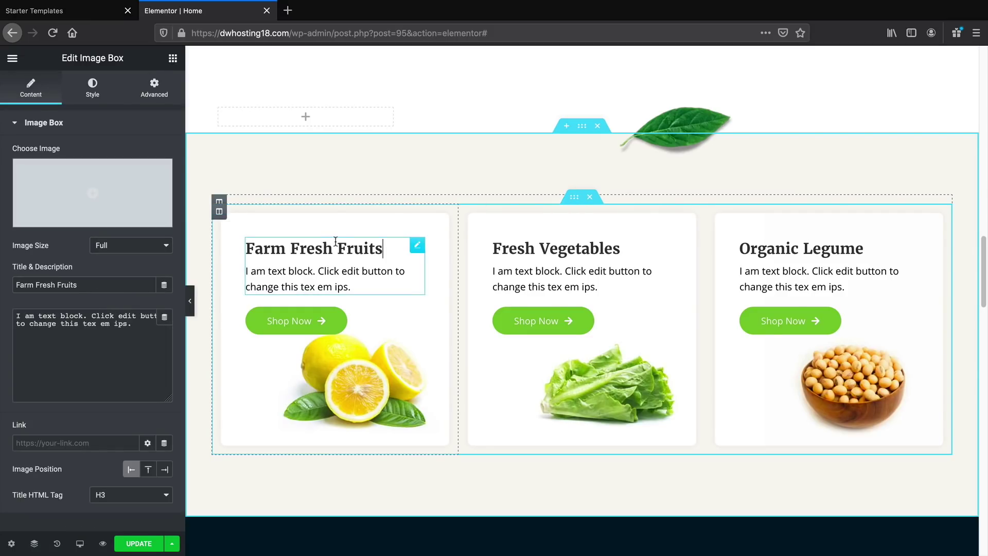
pyautogui.moveTo(112, 279); pyautogui.dragTo(19, 284)
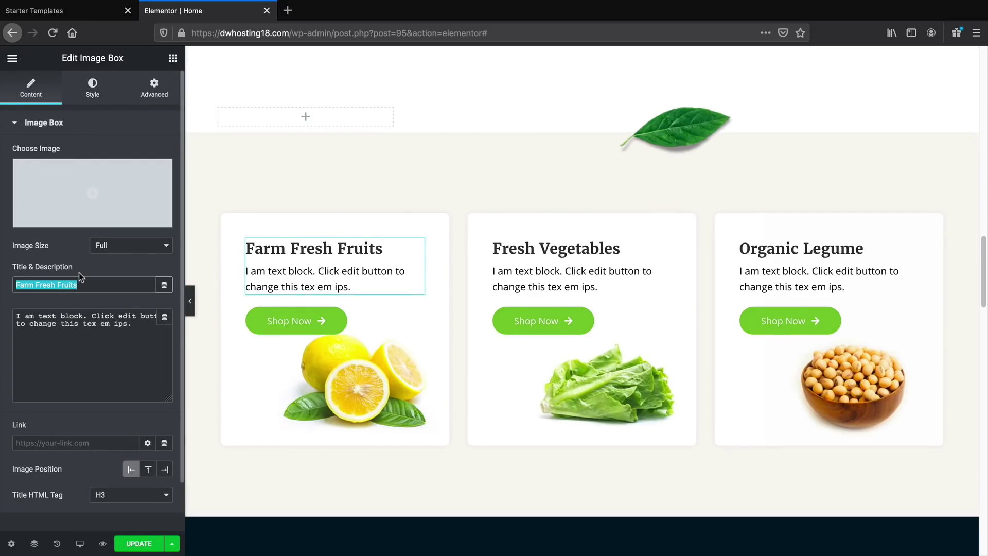
pyautogui.write('This is a lemon!')
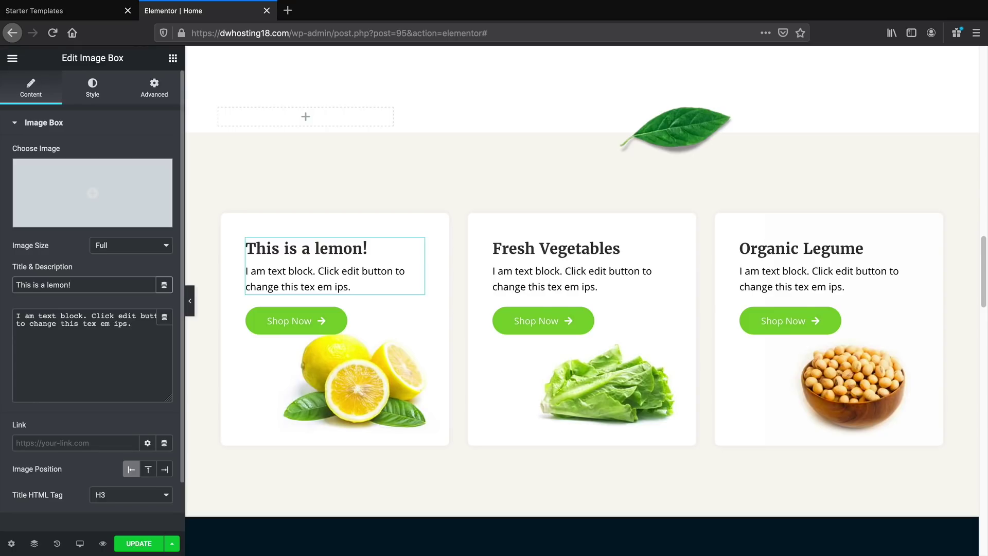
pyautogui.click(140, 545)
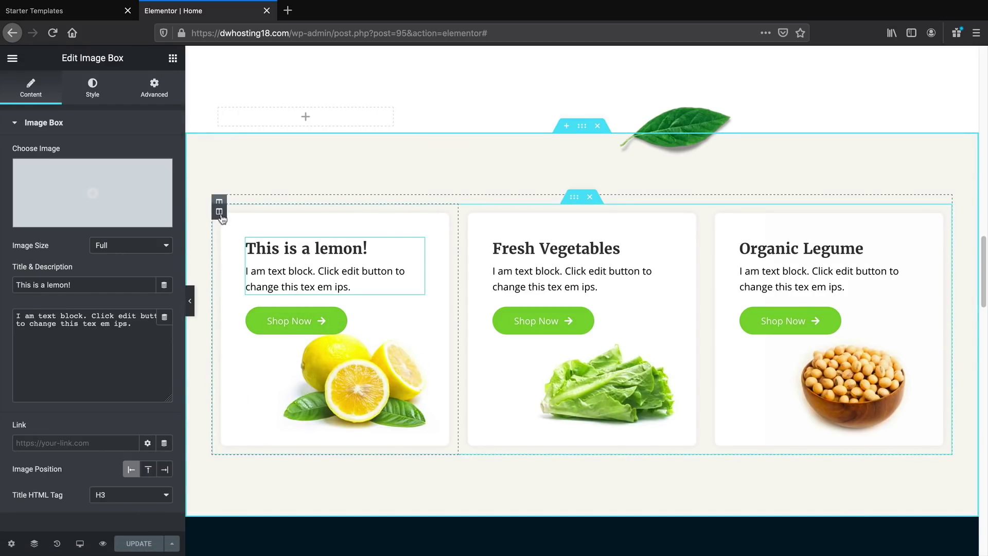
pyautogui.moveTo(219, 203); pyautogui.dragTo(772, 229)
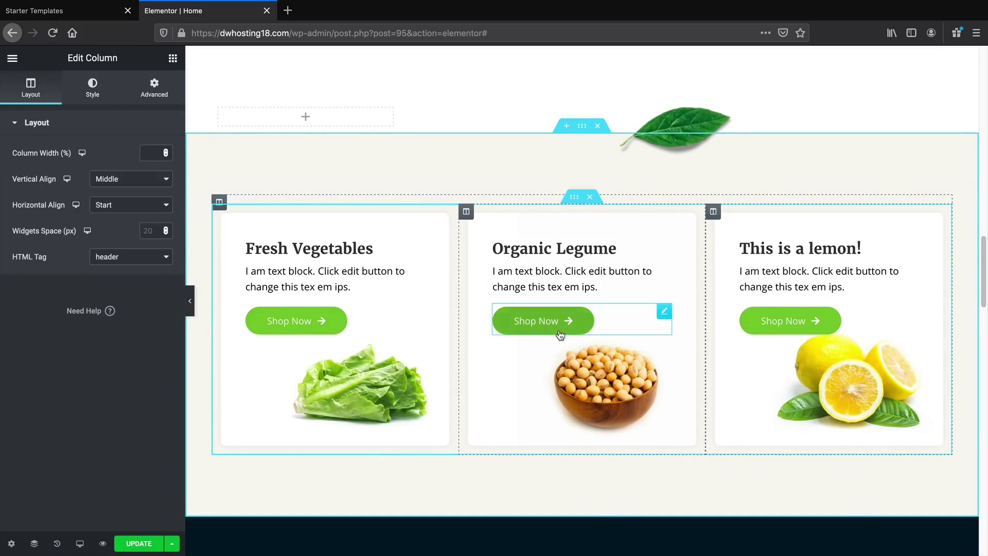
# Scroll the page to confirm the lemon card now follows Organic Legume
pyautogui.scroll(-2, 562, 329)
pyautogui.scroll(-7, 558, 334)
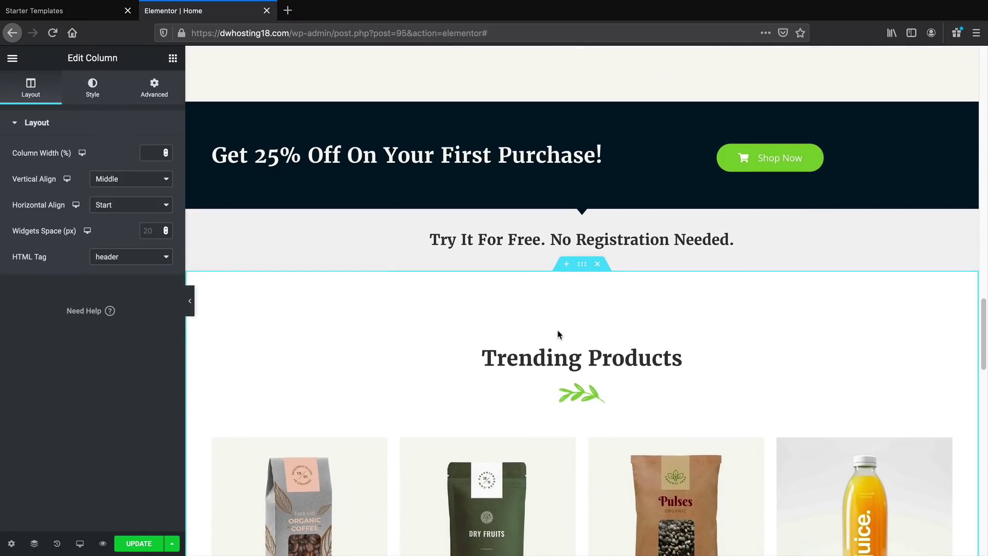
pyautogui.scroll(-4, 559, 333)
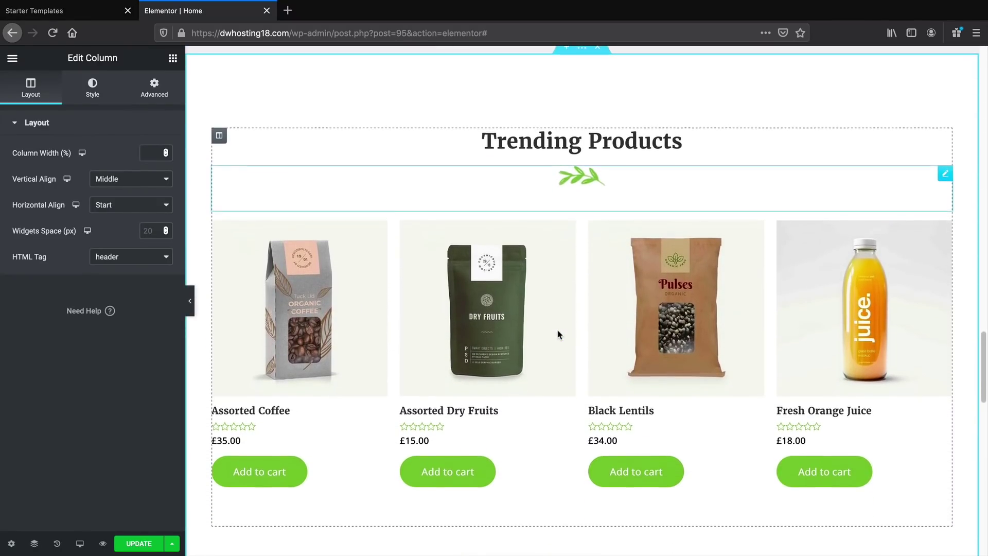
pyautogui.scroll(-15, 559, 336)
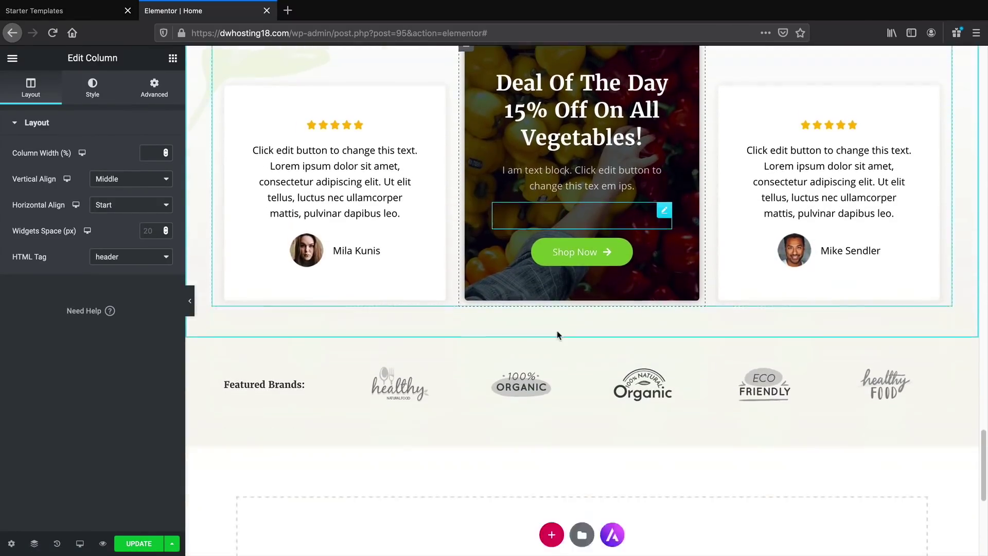
pyautogui.scroll(-2, 558, 334)
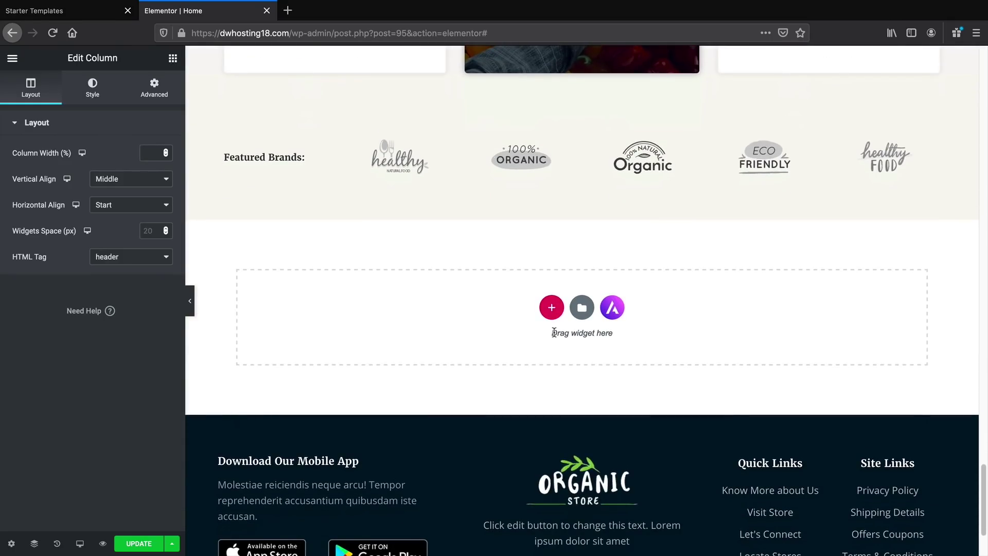
pyautogui.scroll(20, 554, 332)
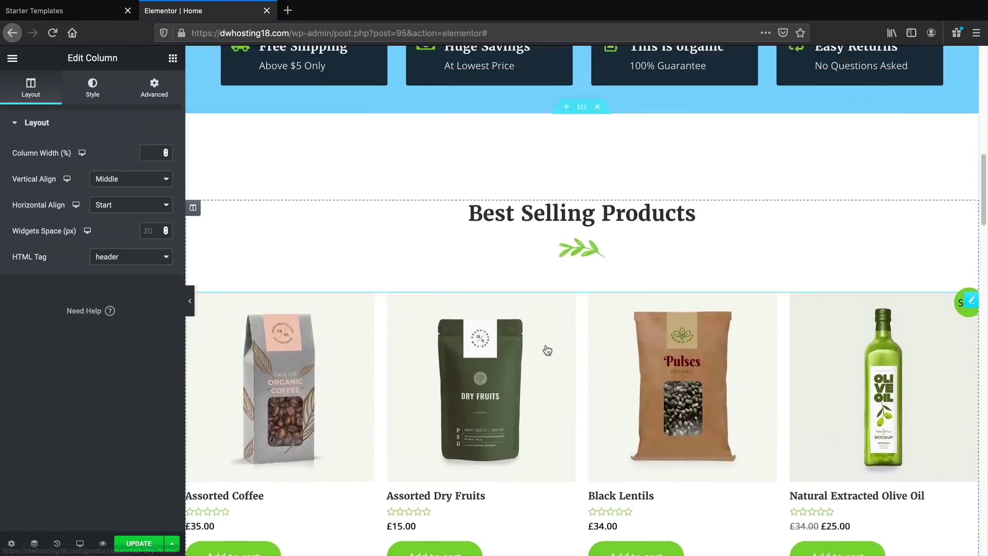
pyautogui.scroll(10, 548, 350)
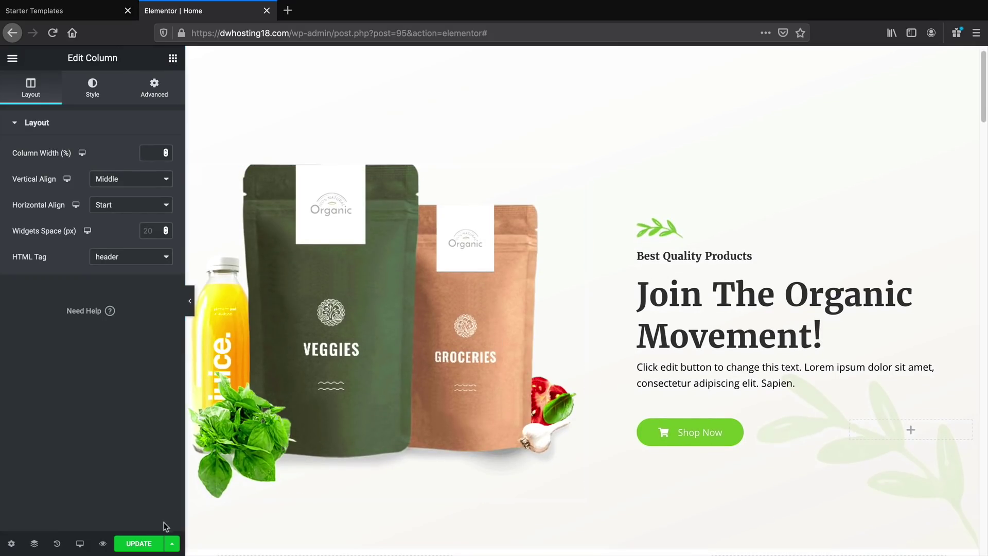
# Update the home page and exit Elementor to the dashboard's page editor
pyautogui.click(144, 544)
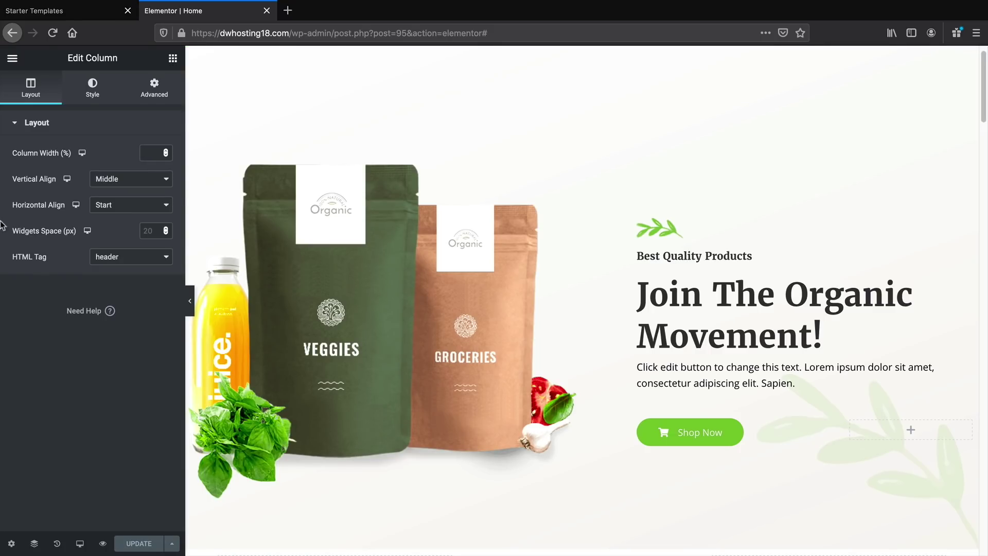
pyautogui.click(17, 59)
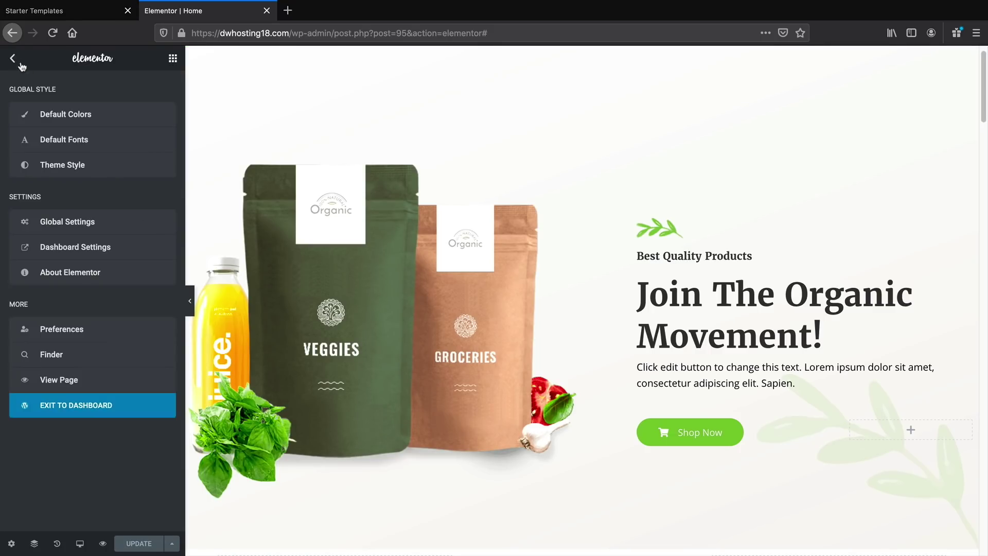
pyautogui.click(95, 405)
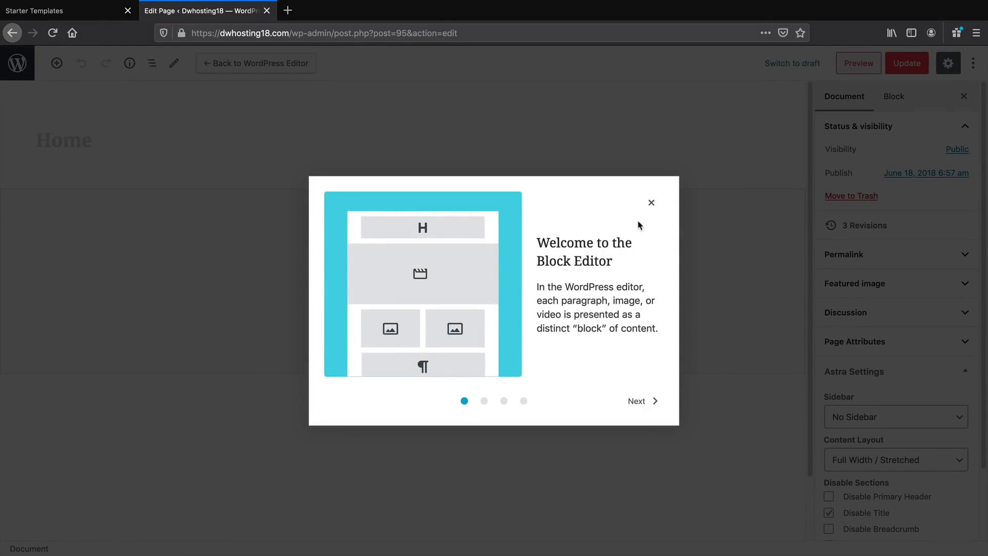
# Leave the block editor through the Pages list and open the live Organic Store homepage
pyautogui.click(651, 202)
pyautogui.click(17, 62)
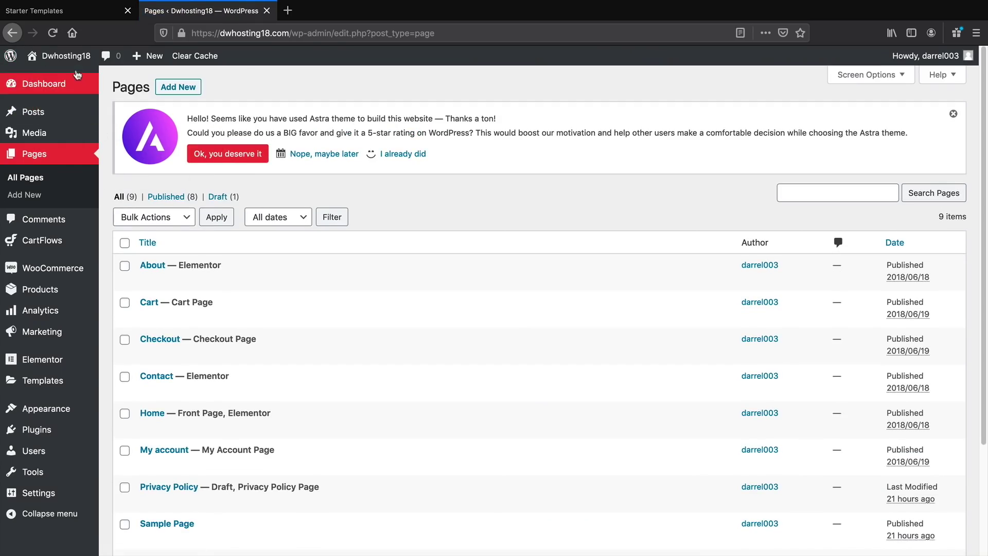
pyautogui.moveTo(66, 57)
pyautogui.click(69, 81)
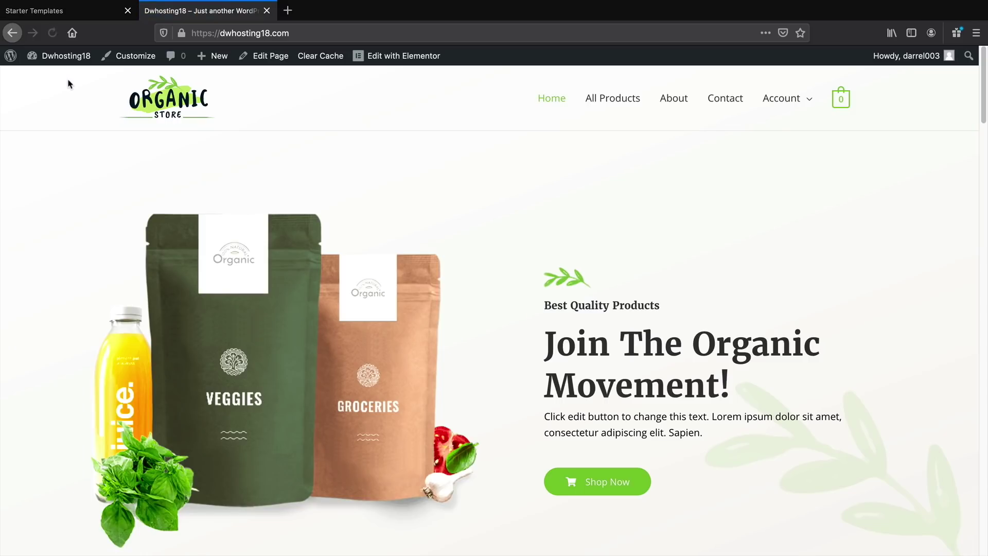
pyautogui.moveTo(215, 60)
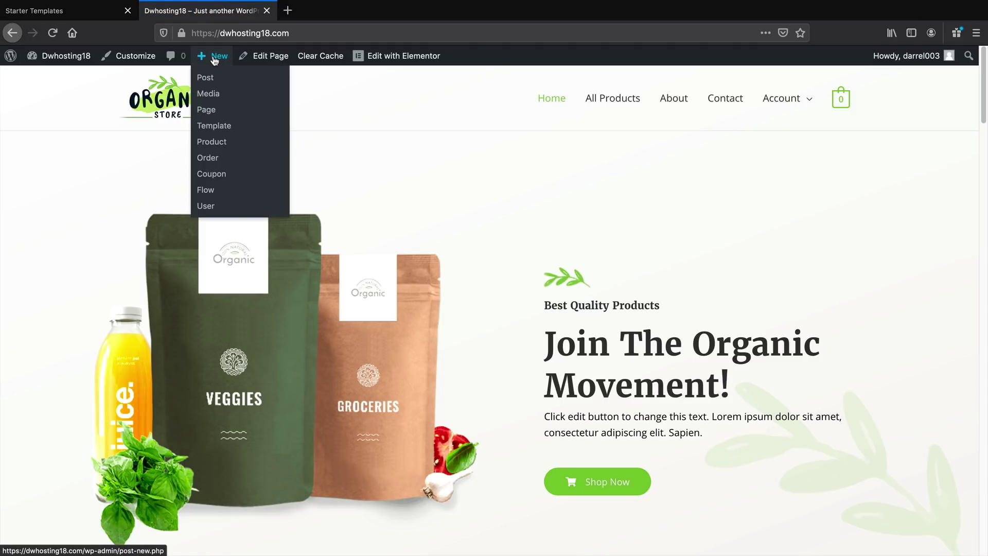
# Start a new page titled 'Demo Page' with the Full Width / Stretched content layout
pyautogui.click(208, 112)
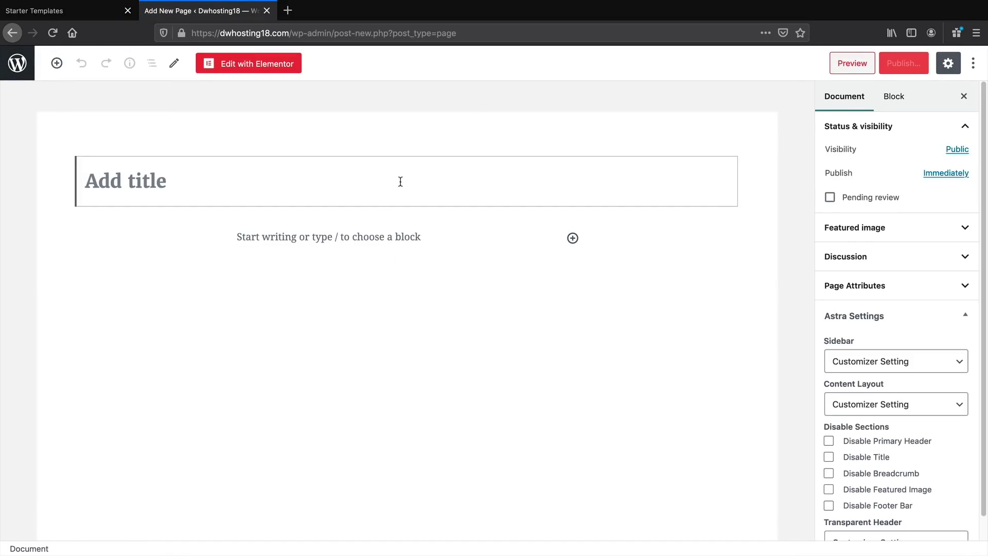
pyautogui.write('Demo Page')
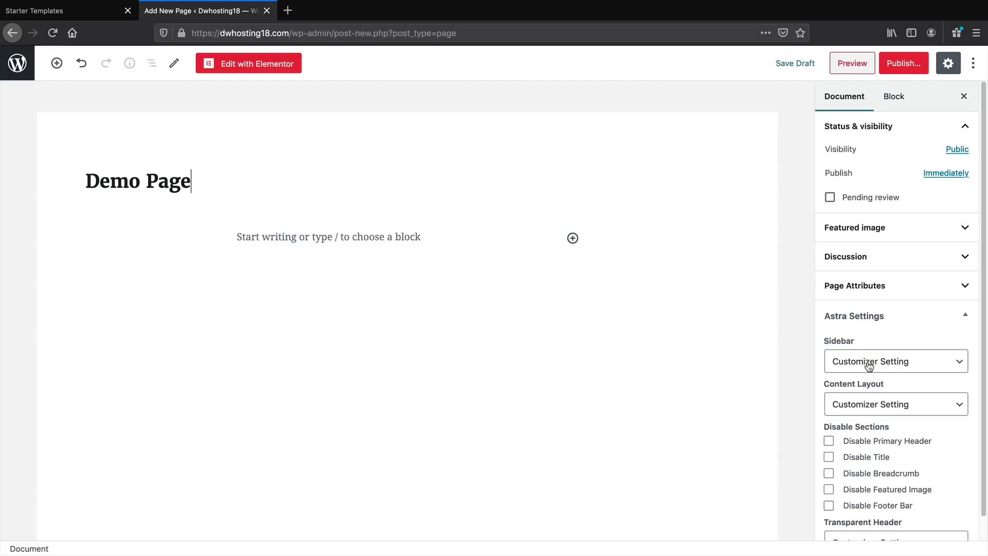
pyautogui.scroll(-1, 869, 365)
pyautogui.click(878, 380)
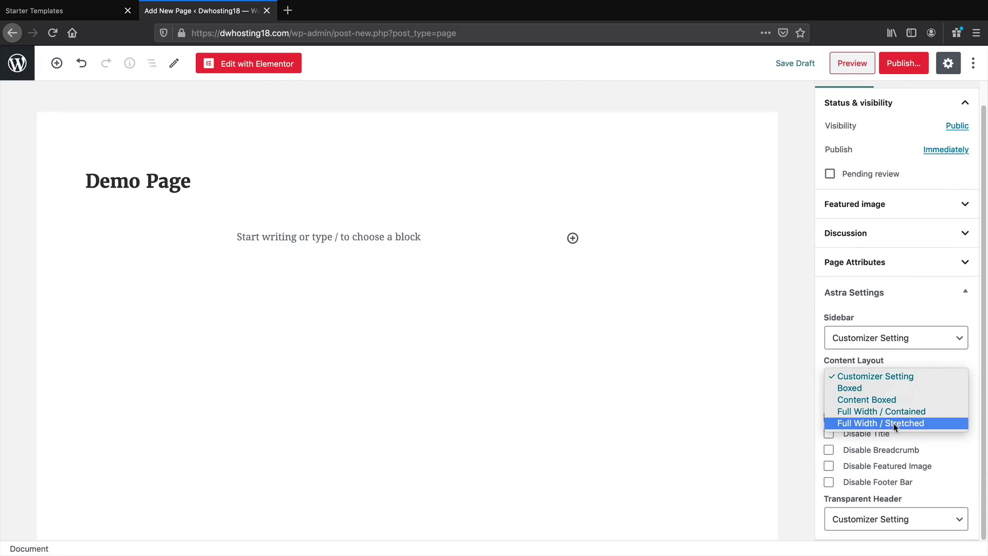
pyautogui.click(888, 391)
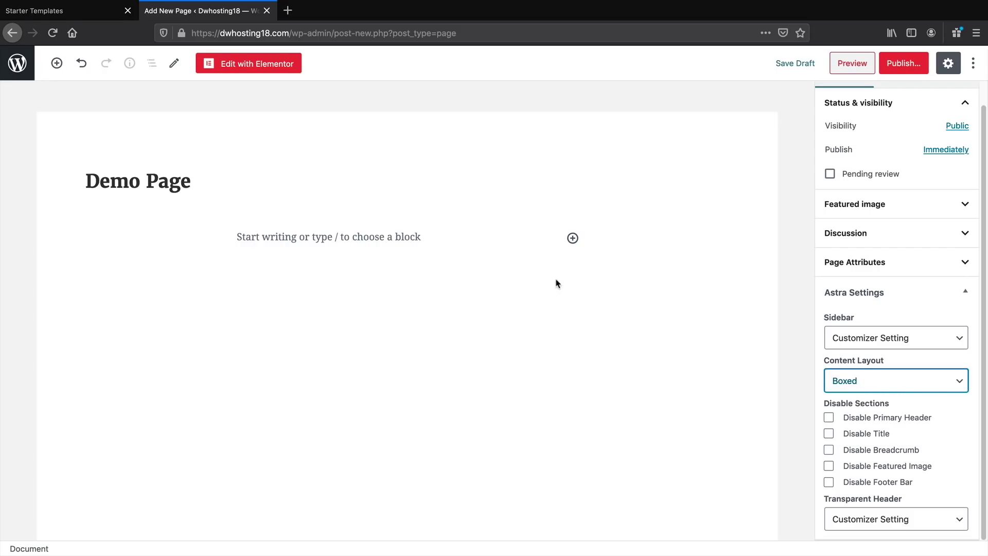
pyautogui.click(937, 380)
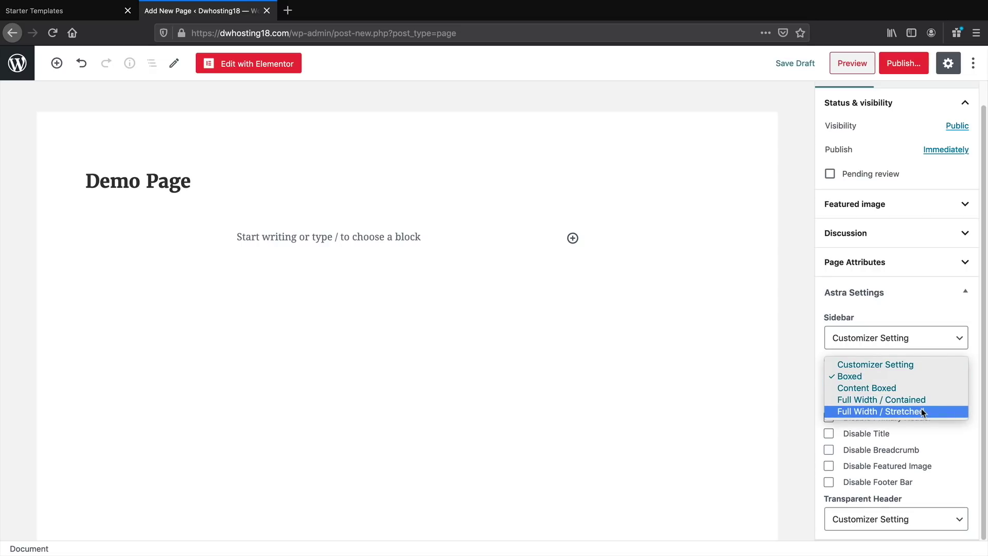
pyautogui.click(923, 412)
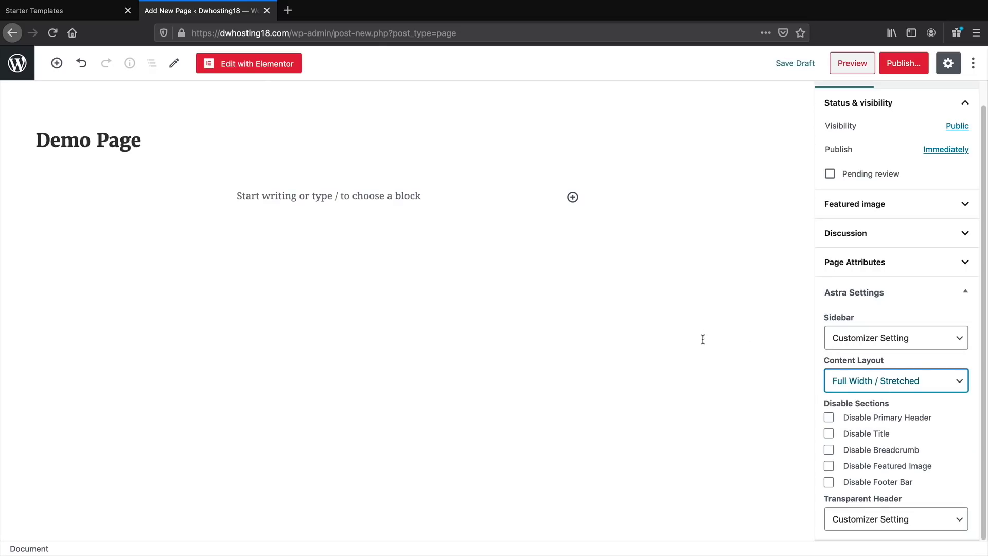
# Disable the page title, publish Demo Page, and open it in Elementor
pyautogui.click(829, 434)
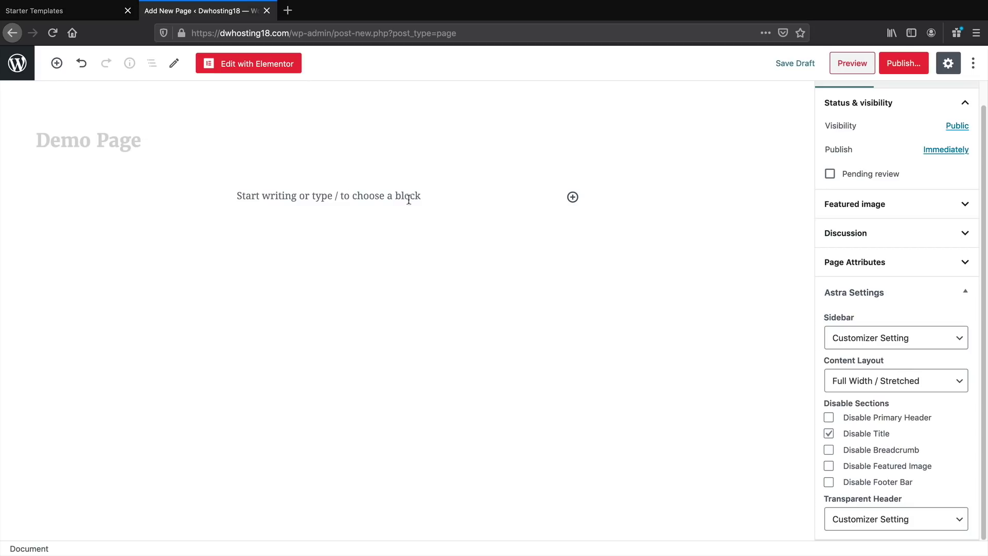
pyautogui.click(904, 64)
pyautogui.click(903, 64)
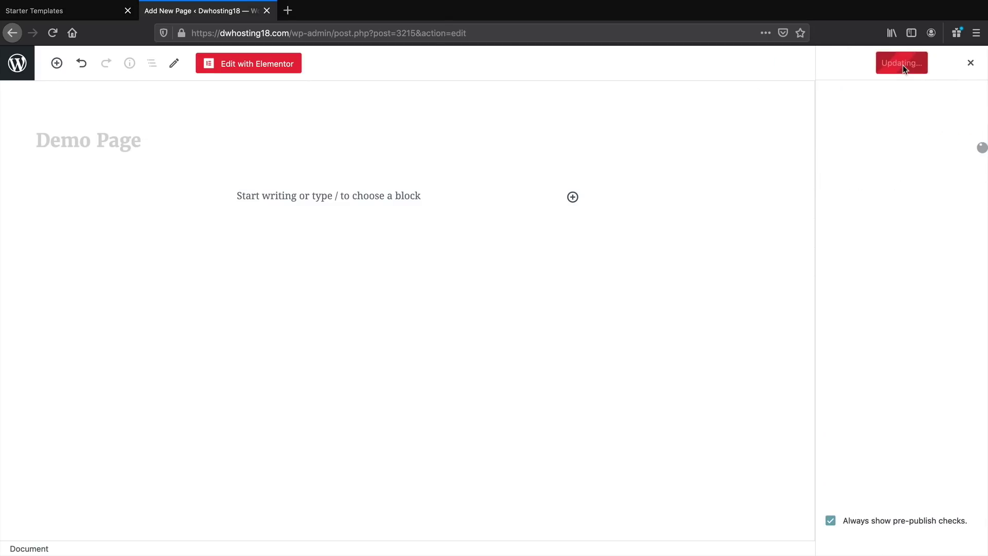
pyautogui.click(264, 63)
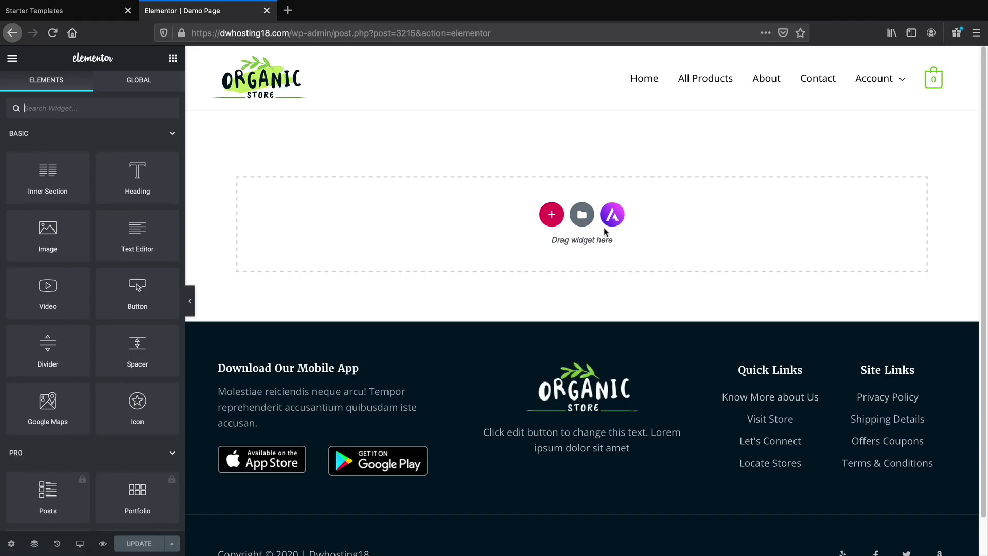
# Import the second Hero block from the Astra Blocks library into the Demo Page
pyautogui.click(612, 215)
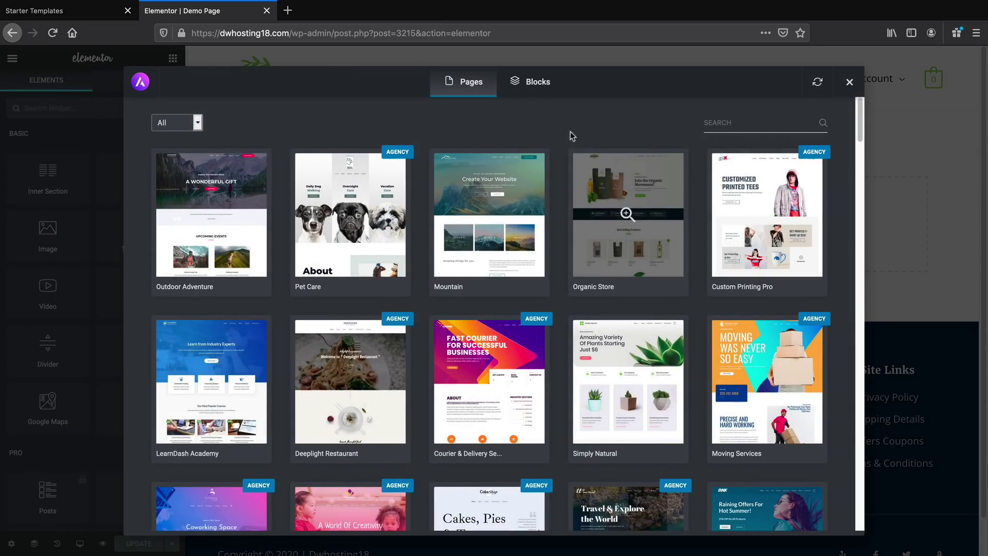
pyautogui.click(533, 82)
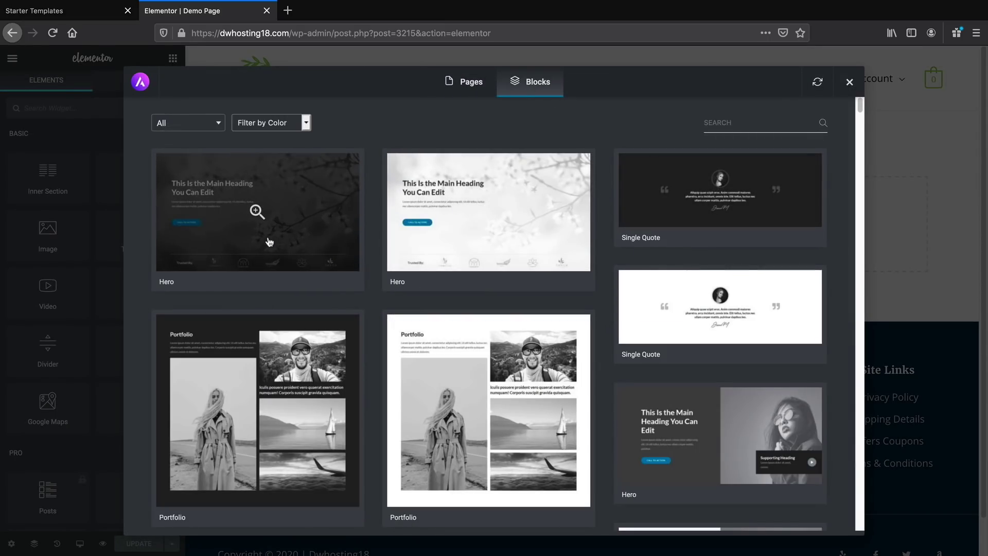
pyautogui.click(456, 223)
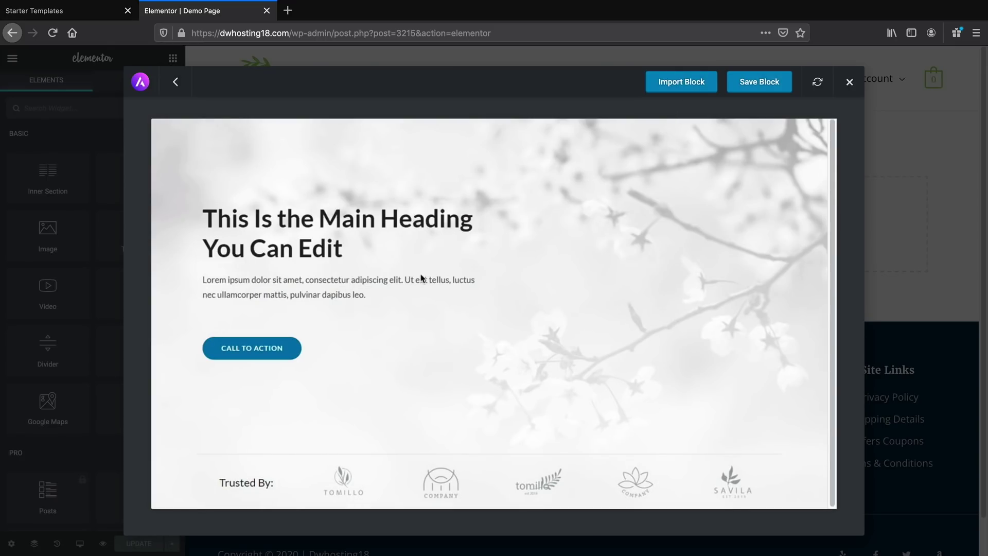
pyautogui.click(681, 87)
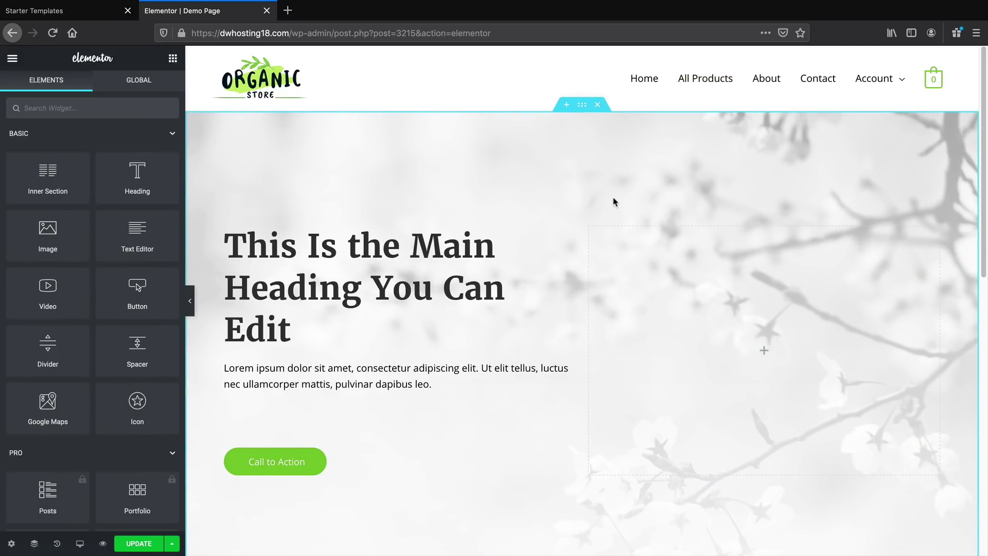
pyautogui.scroll(-1, 615, 201)
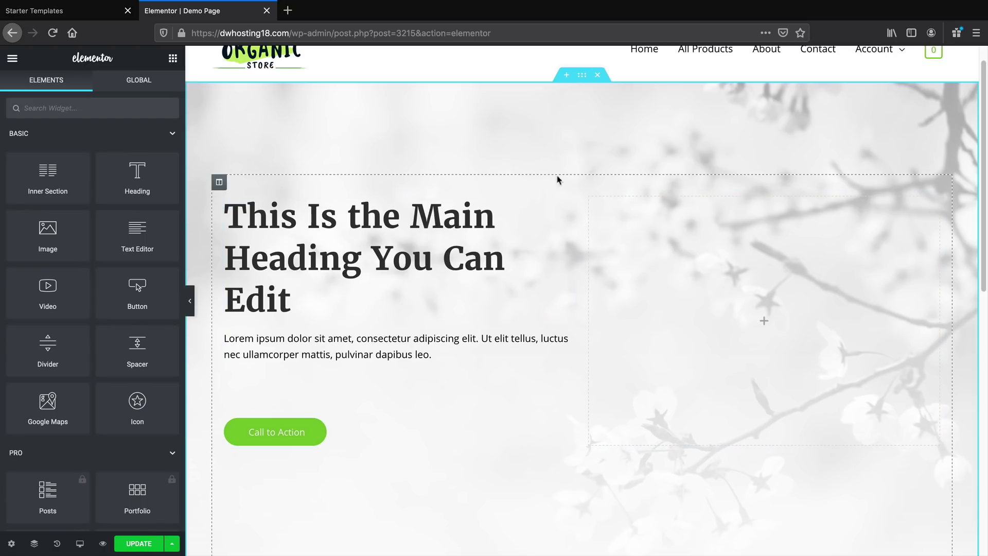
pyautogui.click(320, 306)
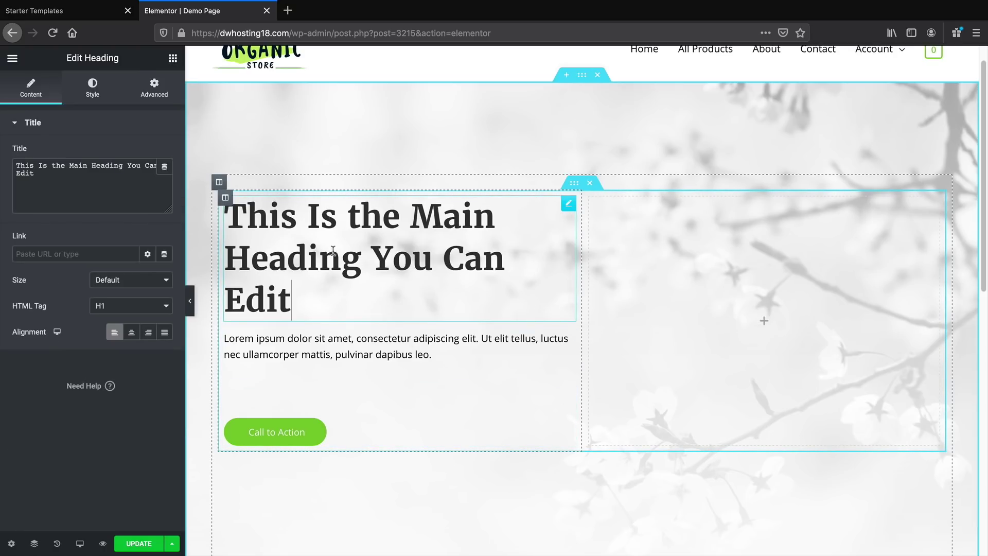
pyautogui.scroll(-10, 346, 243)
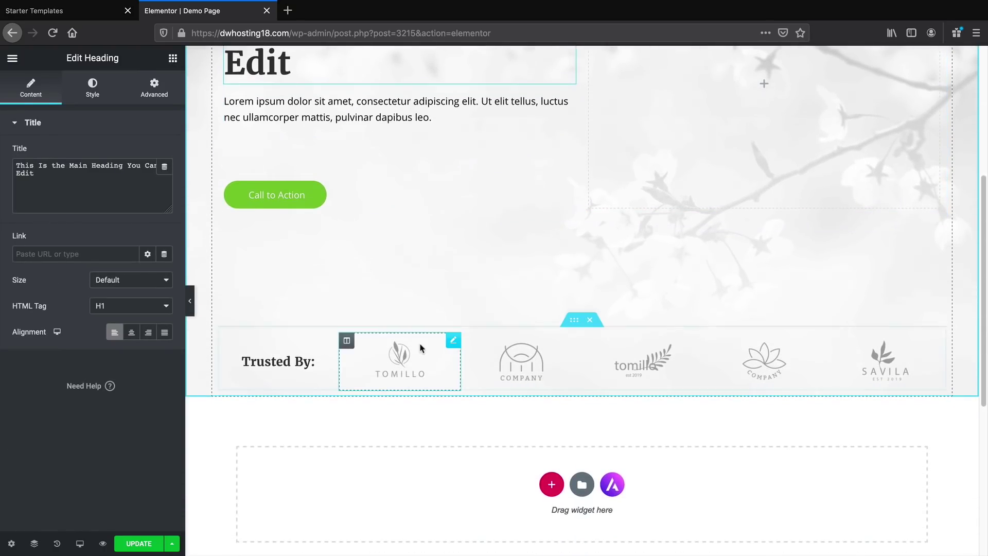
pyautogui.scroll(-1, 446, 339)
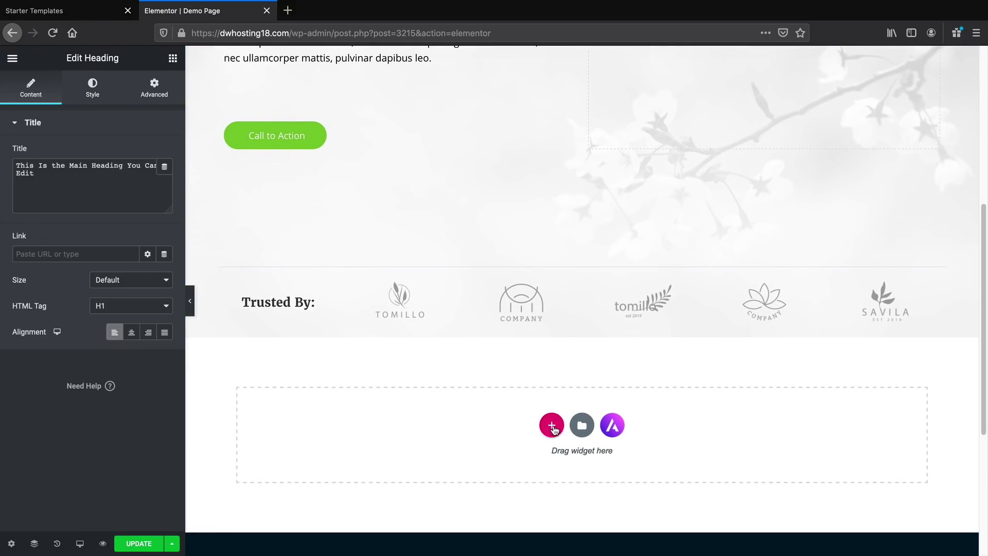
# Add a two-column section below the hero and place a Heading in the left column
pyautogui.click(552, 427)
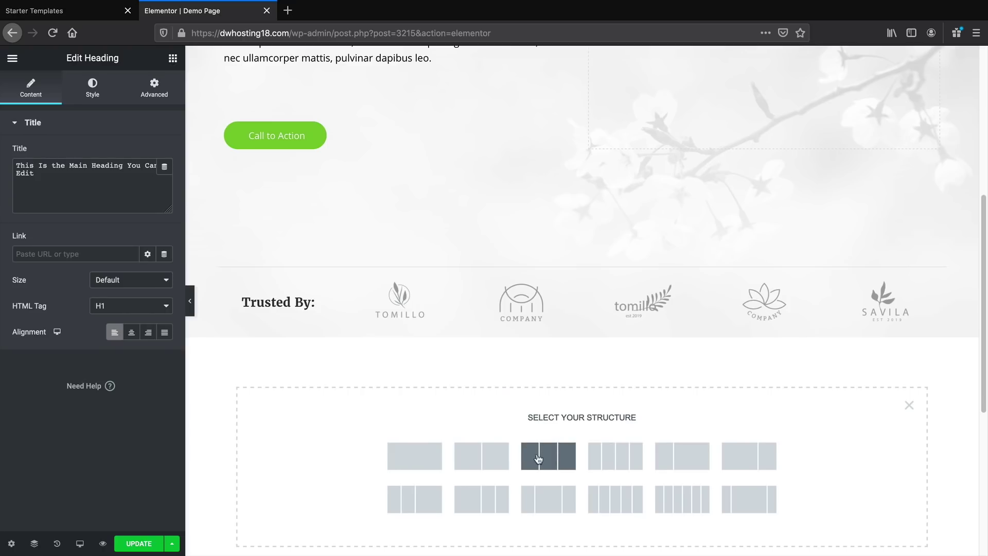
pyautogui.click(480, 452)
pyautogui.scroll(-3, 467, 381)
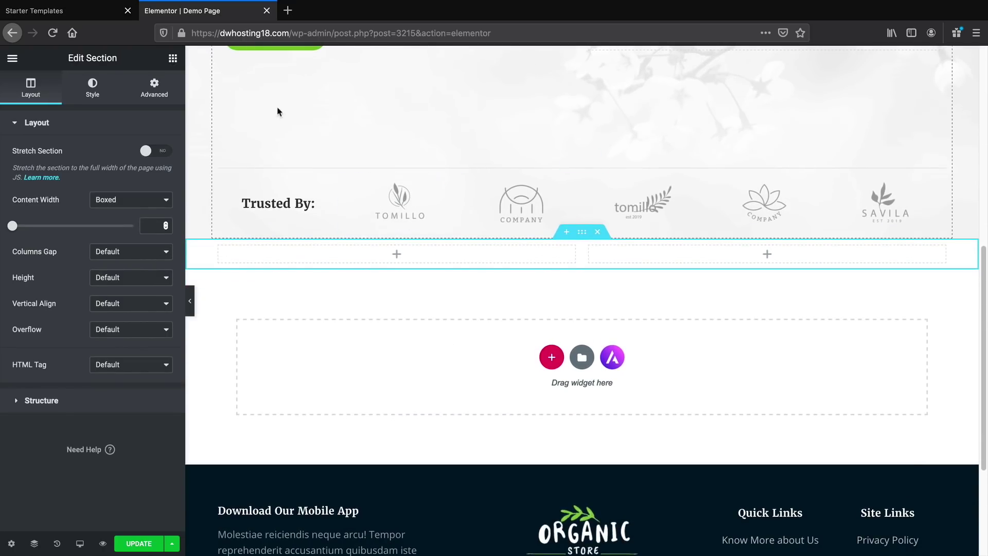
pyautogui.click(173, 59)
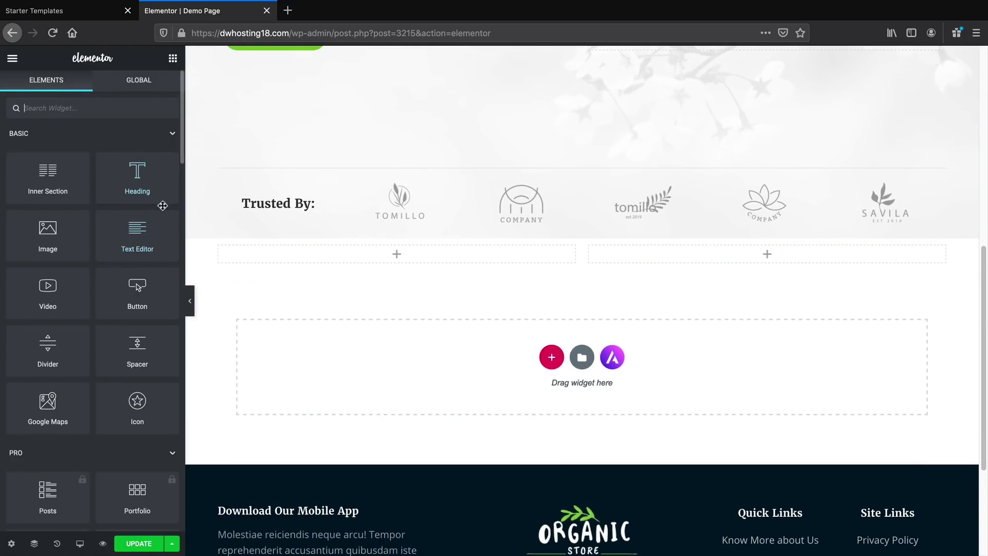
pyautogui.scroll(-1, 113, 355)
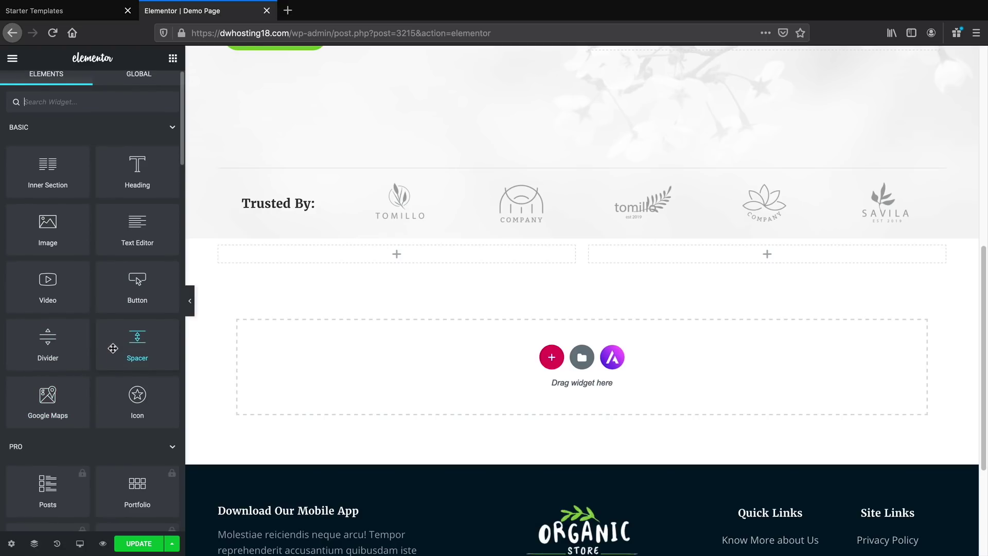
pyautogui.scroll(-2, 128, 231)
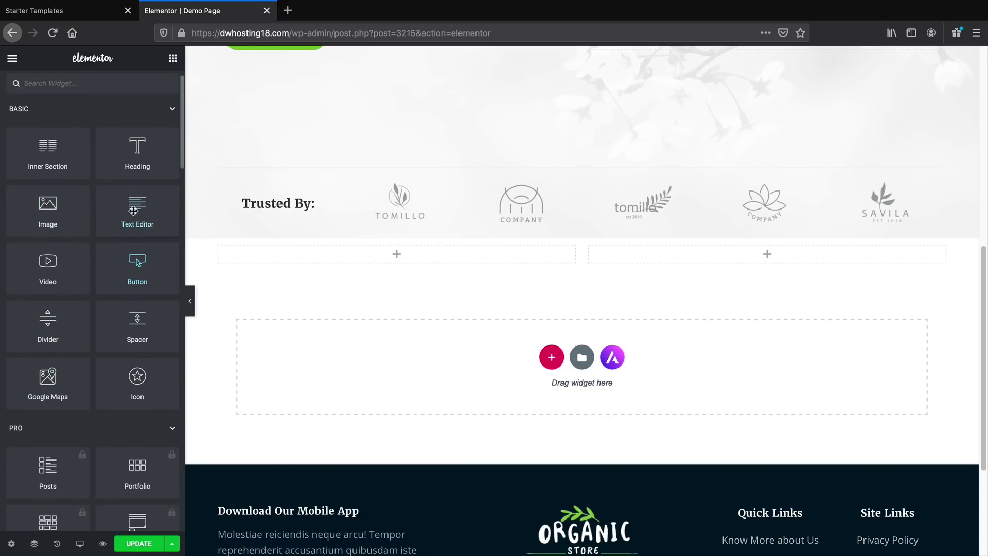
pyautogui.moveTo(135, 157); pyautogui.dragTo(381, 264)
pyautogui.moveTo(385, 266); pyautogui.dragTo(385, 266)
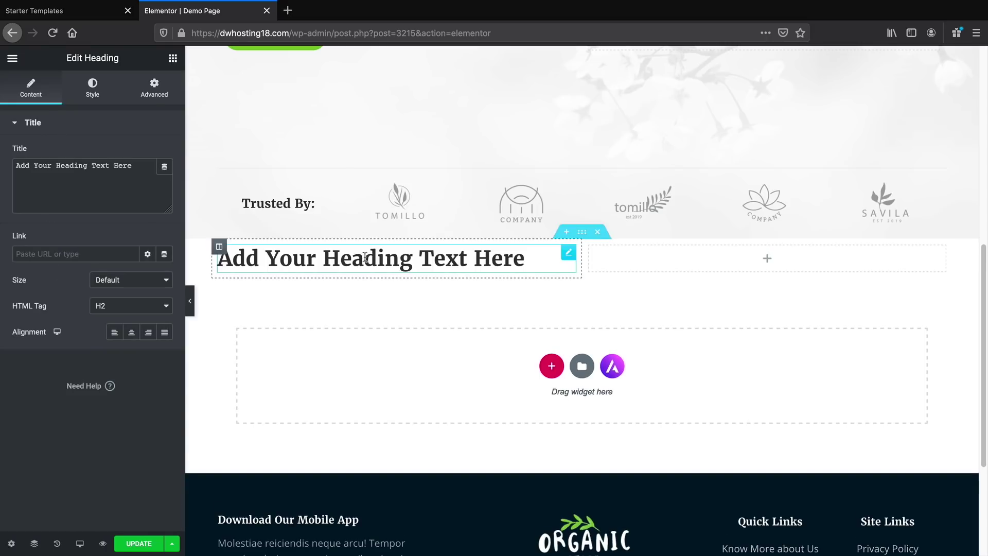
# Add a Text Editor and a Button under the heading in the left column
pyautogui.click(173, 58)
pyautogui.moveTo(123, 219); pyautogui.dragTo(293, 271)
pyautogui.click(173, 59)
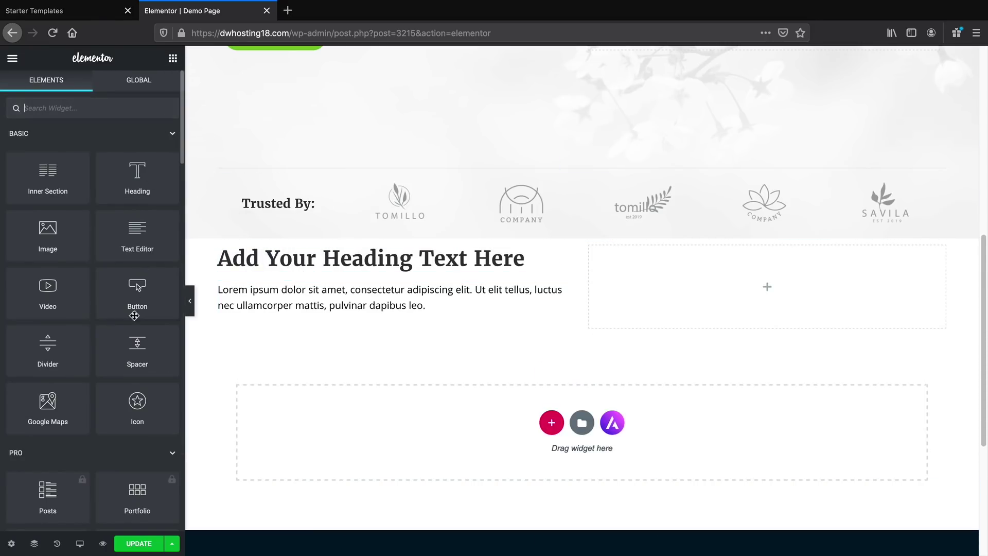
pyautogui.moveTo(135, 301); pyautogui.dragTo(278, 322)
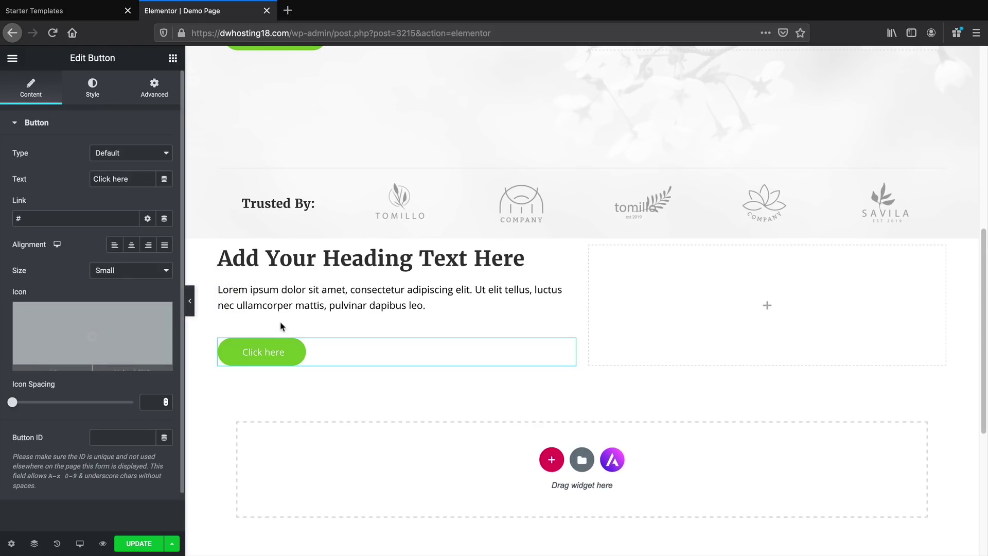
# Put a star Icon and a Text Editor in the right column
pyautogui.click(173, 57)
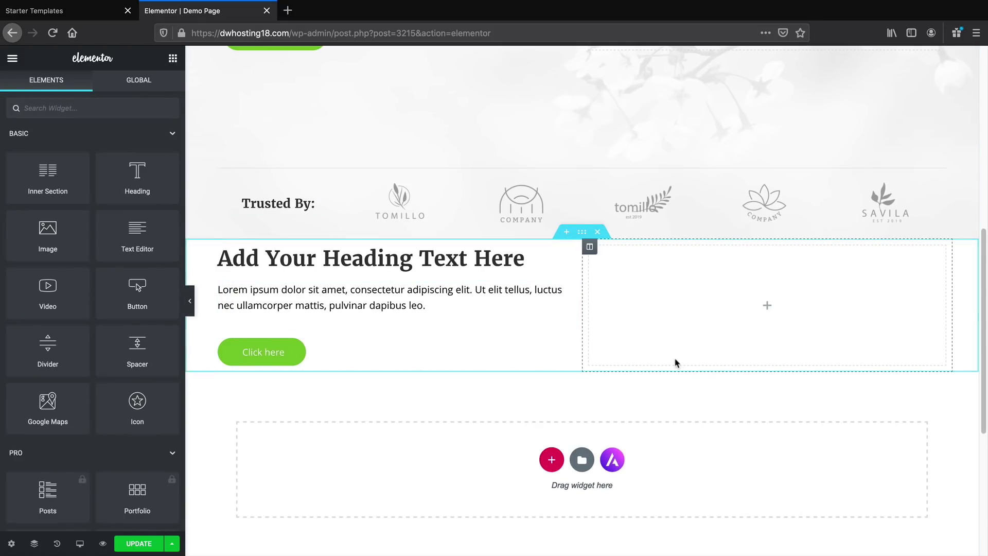
pyautogui.scroll(-2, 126, 359)
pyautogui.moveTo(137, 344); pyautogui.dragTo(774, 320)
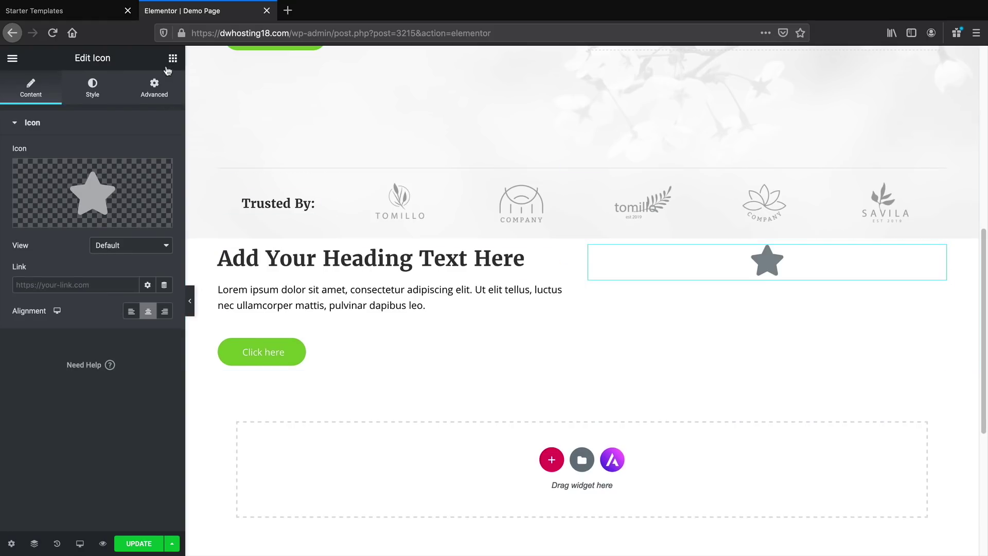
pyautogui.click(173, 58)
pyautogui.moveTo(135, 242); pyautogui.dragTo(767, 284)
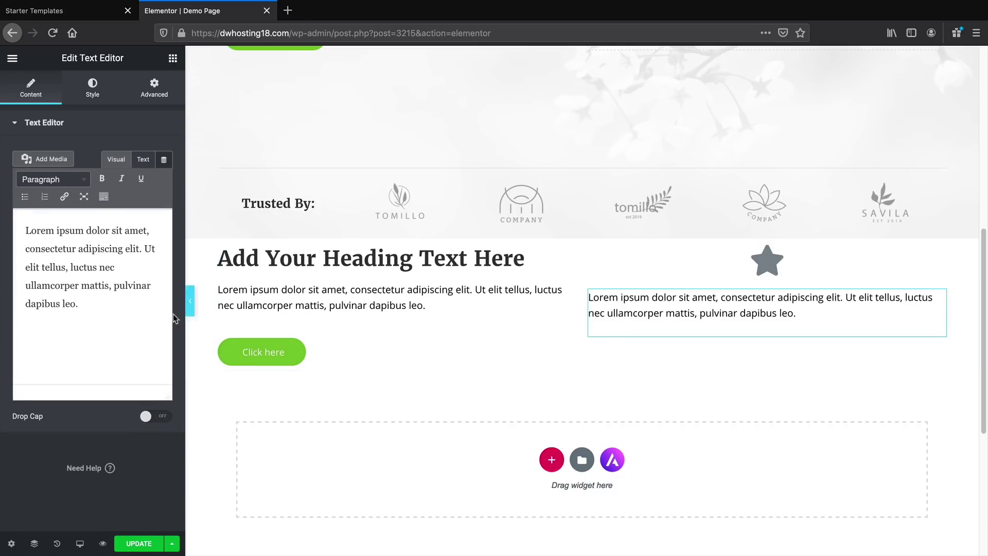
# Centre-align the right column's text and the Click here button
pyautogui.click(90, 96)
pyautogui.click(132, 155)
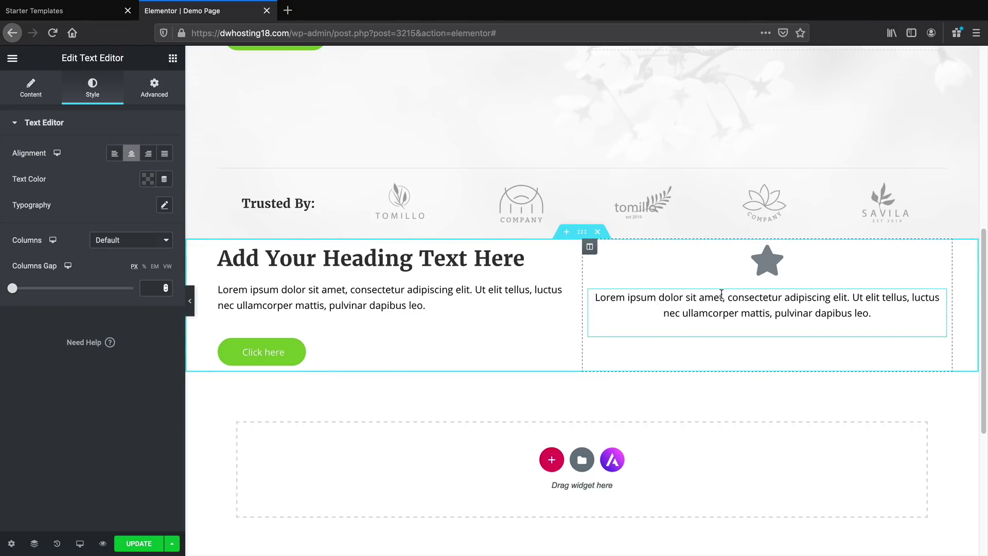
pyautogui.click(270, 353)
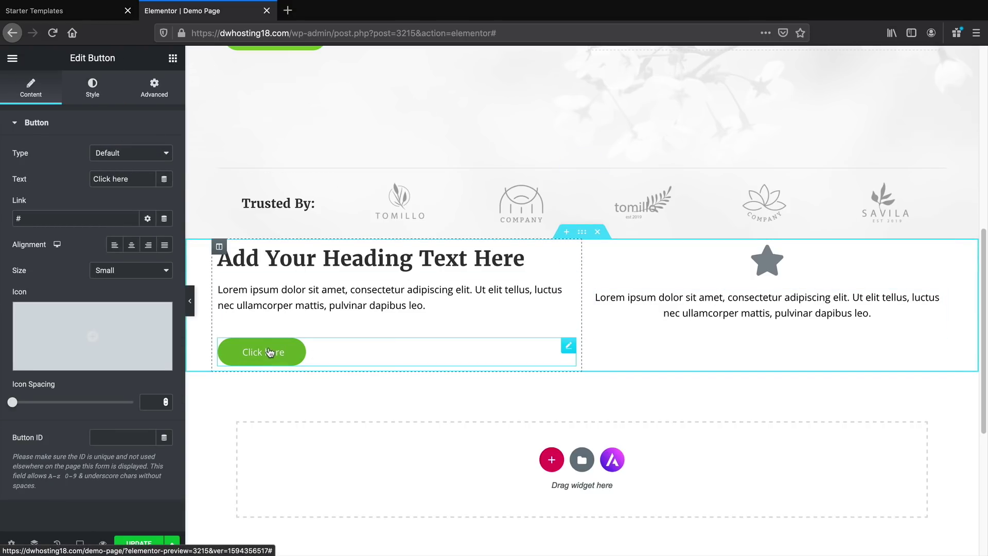
pyautogui.click(132, 247)
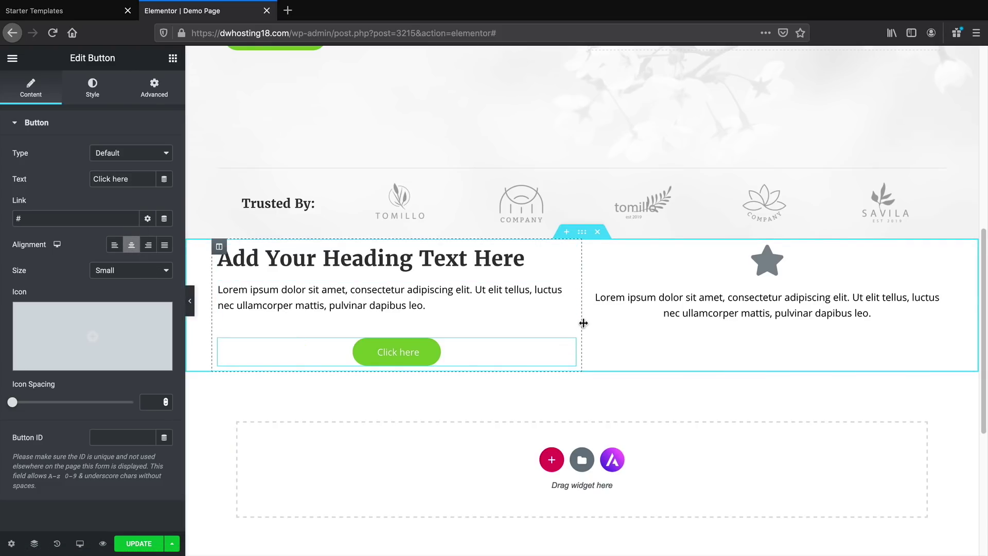
pyautogui.scroll(1, 577, 317)
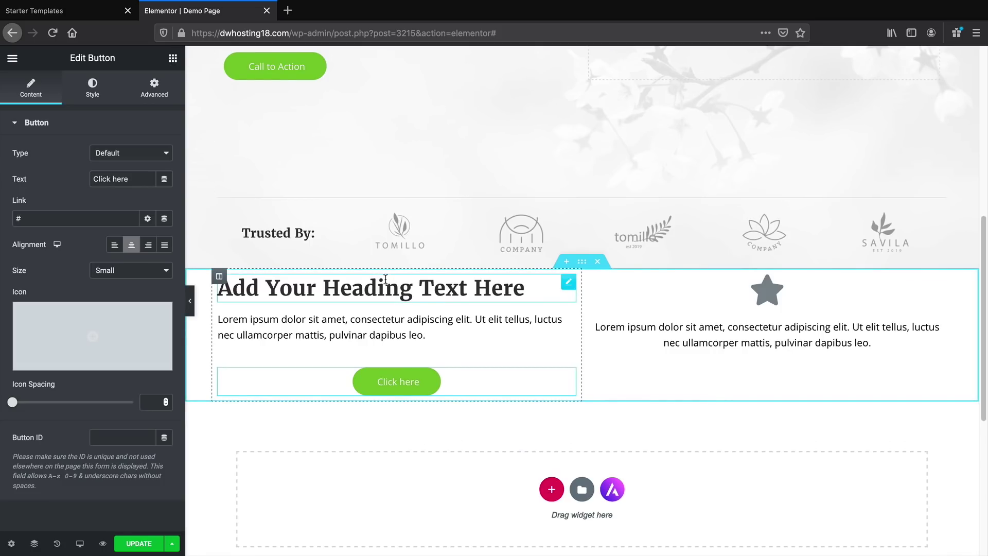
pyautogui.click(583, 263)
# Unlink the section's padding values and set the top padding to 80 px
pyautogui.click(150, 91)
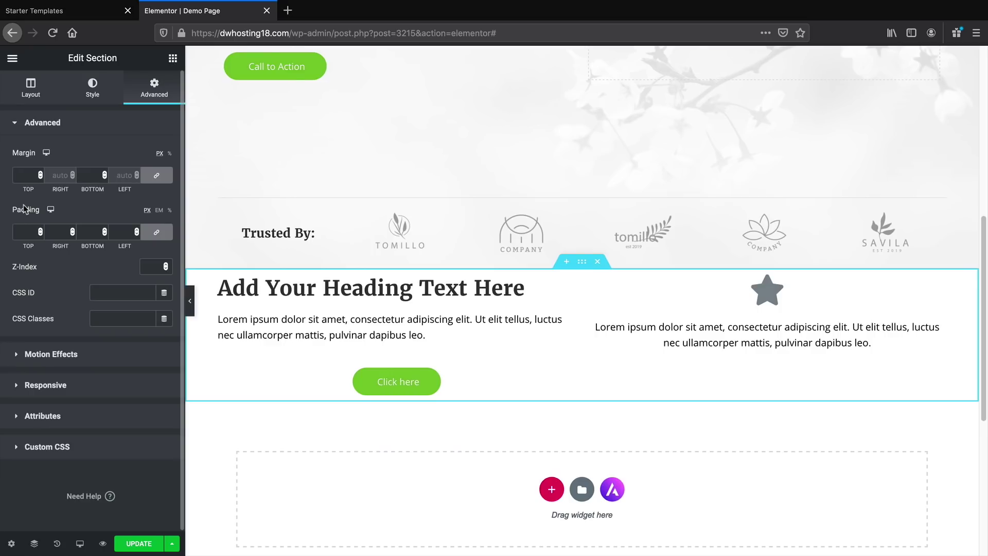
pyautogui.click(154, 235)
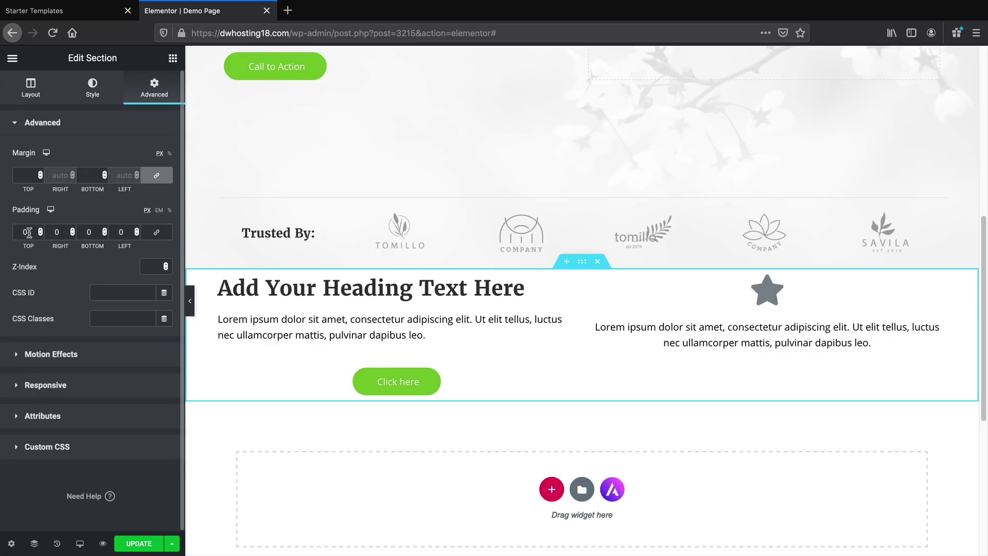
pyautogui.moveTo(41, 230); pyautogui.dragTo(41, 231)
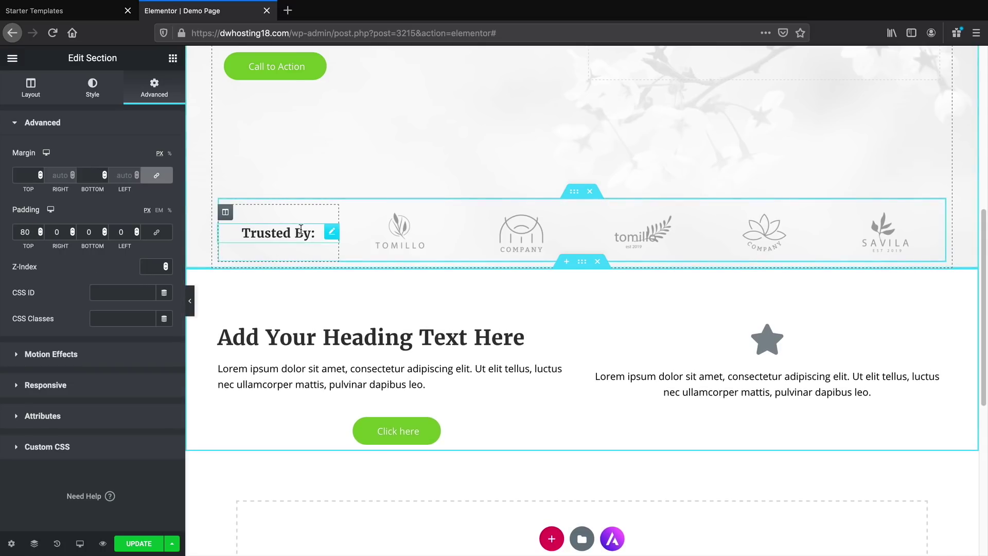
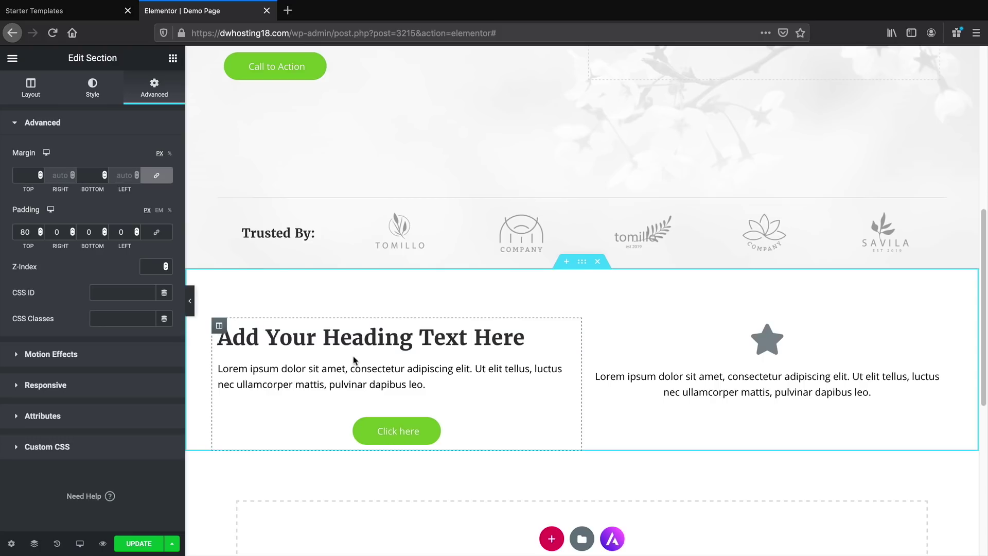
# Raise the two-column section's bottom padding to 71 px, alongside the 80 px top padding
pyautogui.click(105, 230)
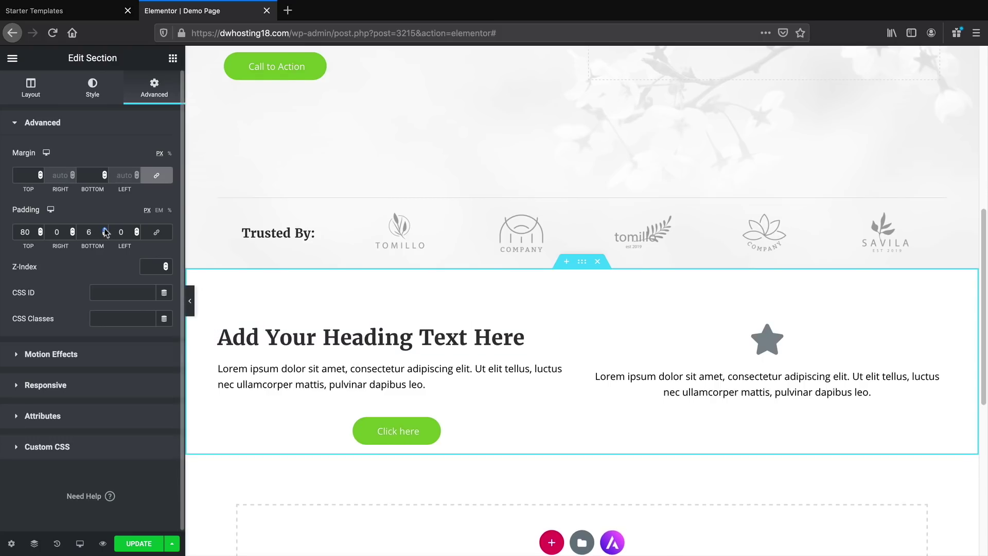
pyautogui.moveTo(105, 231); pyautogui.dragTo(105, 232)
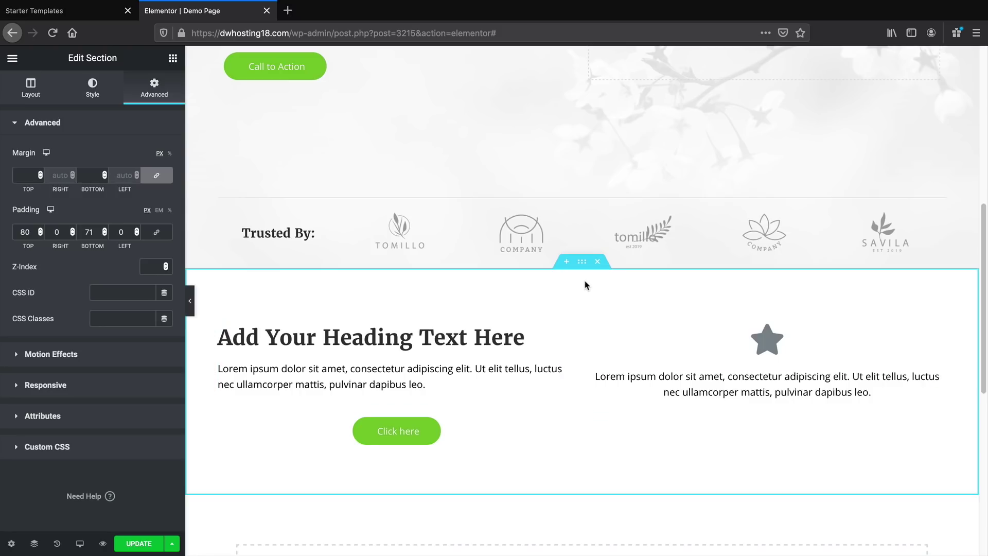
pyautogui.click(104, 94)
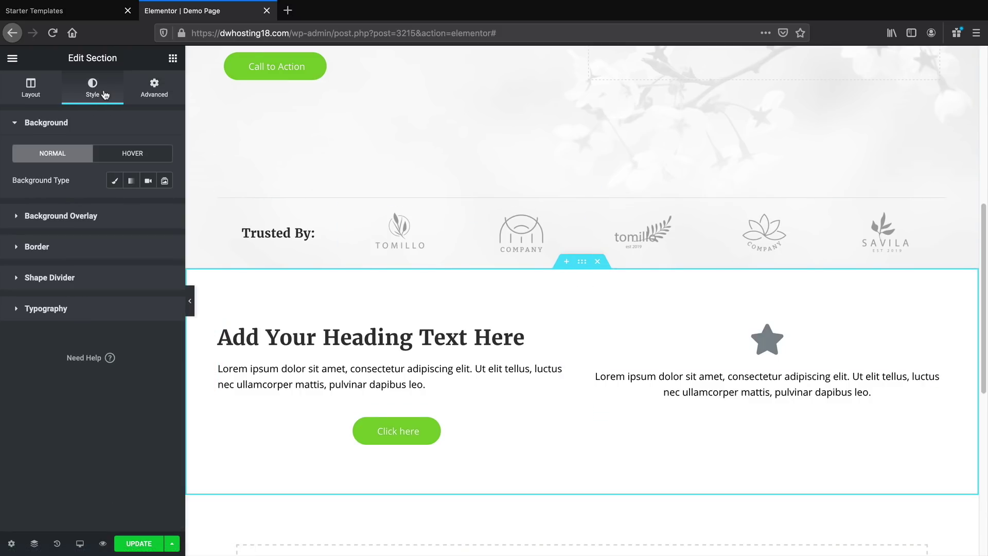
# Give the section a classic solid background in blue #4054B2 and update the page
pyautogui.click(115, 181)
pyautogui.click(147, 206)
pyautogui.click(216, 267)
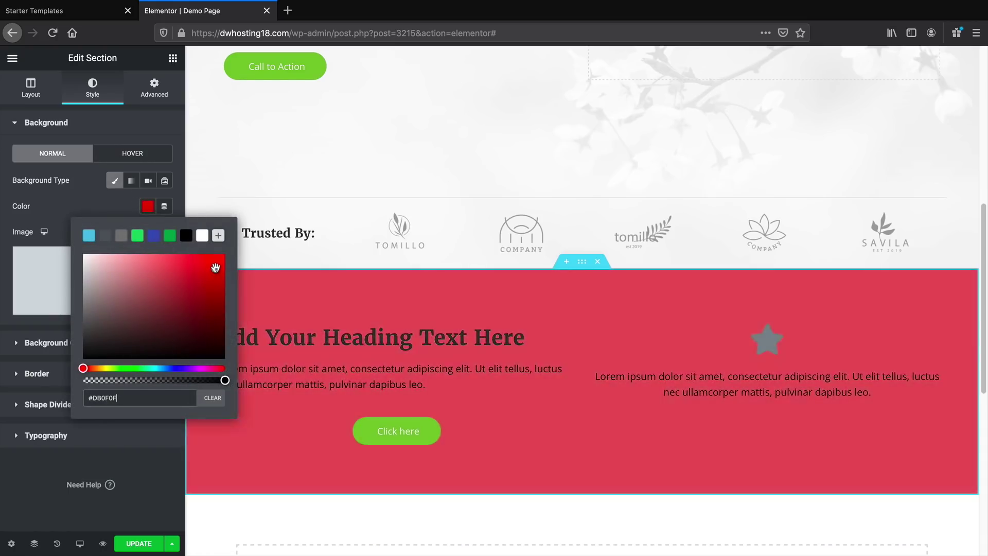
pyautogui.moveTo(216, 256); pyautogui.dragTo(174, 238)
pyautogui.click(170, 236)
pyautogui.click(154, 237)
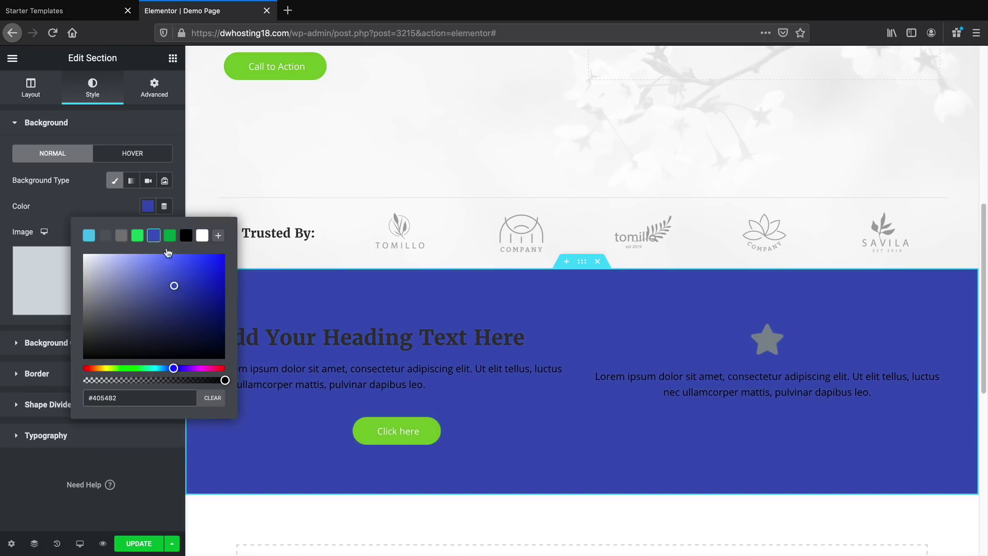
pyautogui.click(162, 474)
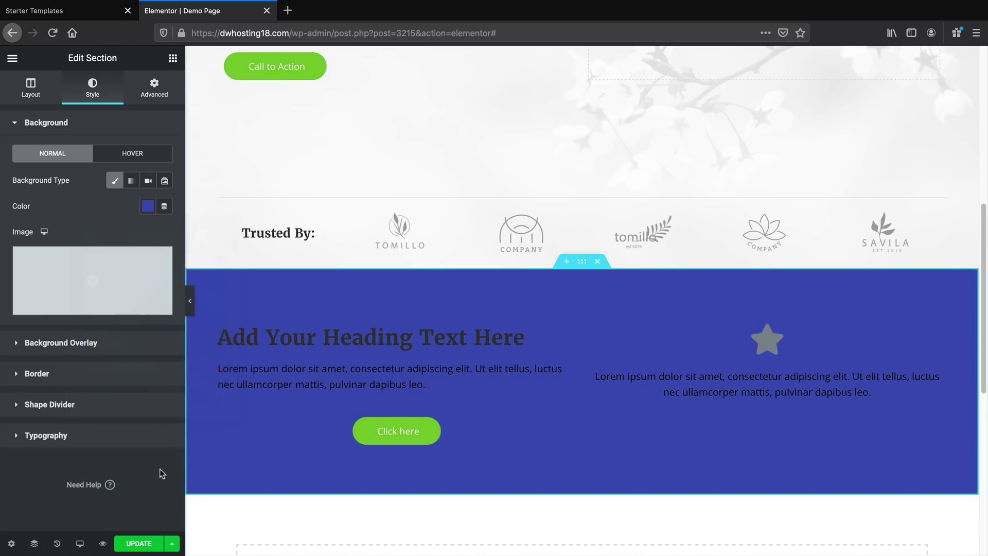
pyautogui.click(138, 544)
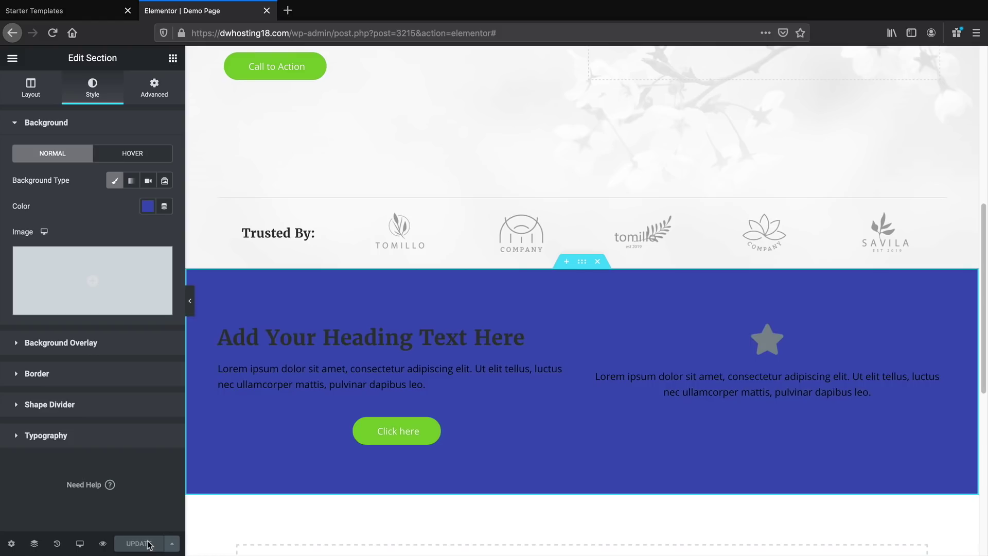
# Exit Elementor to the dashboard and go to Appearance > Menus showing the Main Menu
pyautogui.scroll(7, 381, 453)
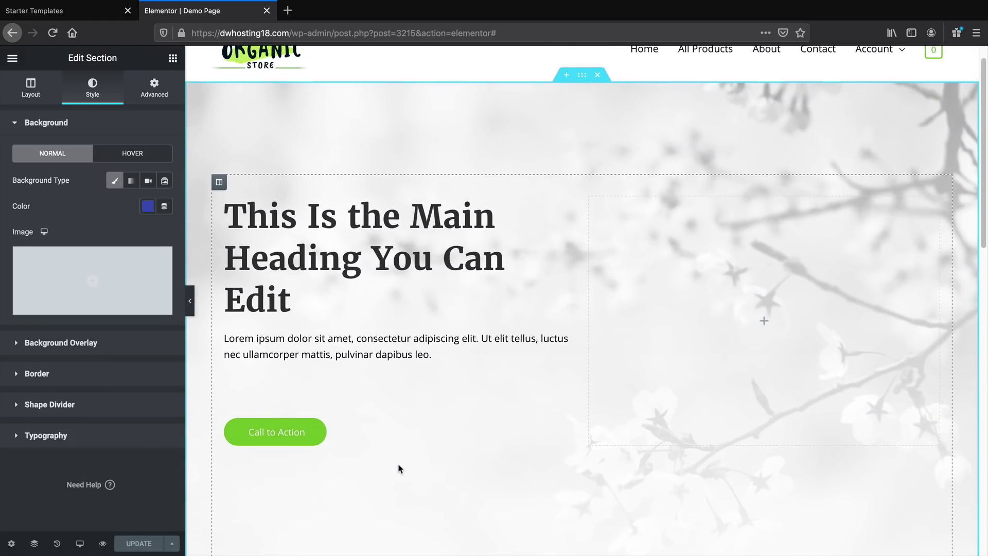
pyautogui.scroll(1, 400, 460)
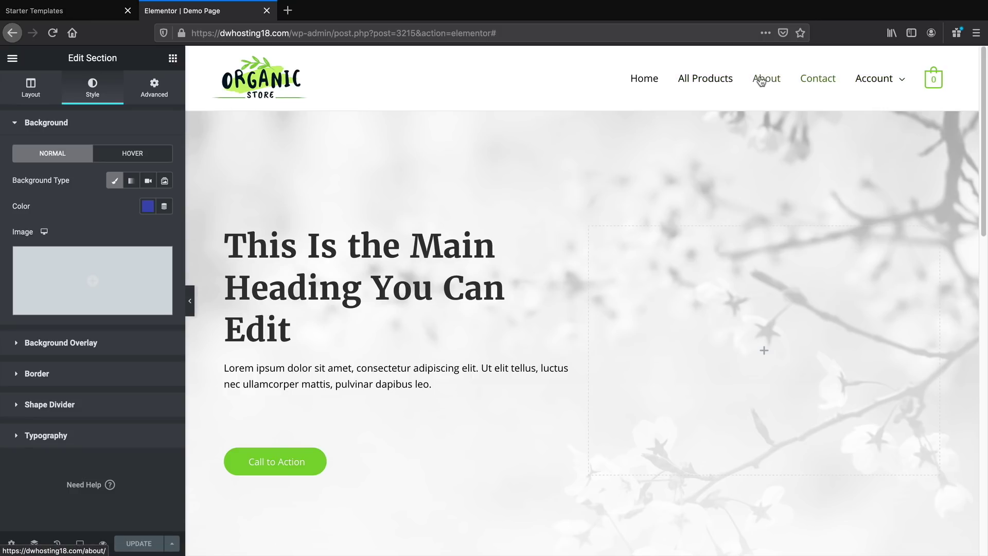
pyautogui.click(12, 59)
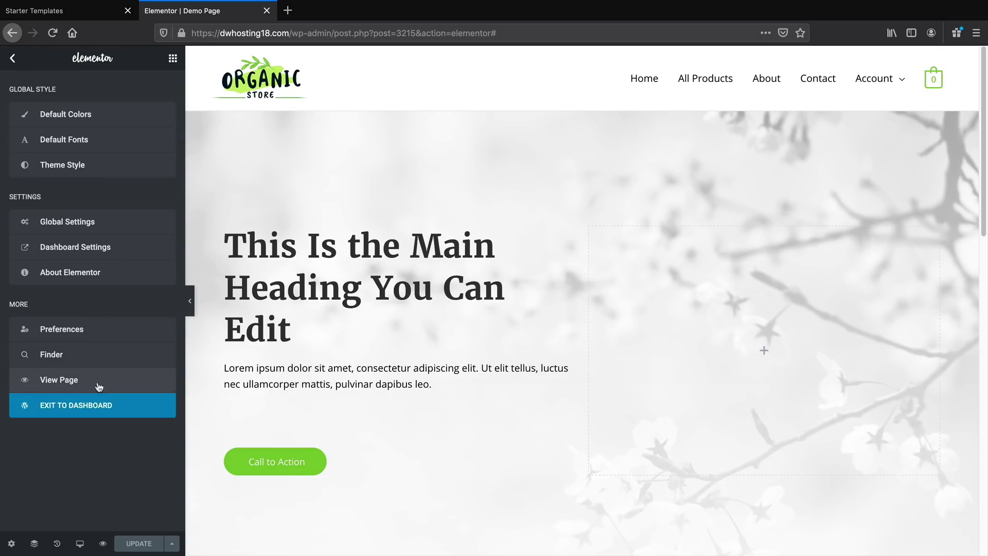
pyautogui.click(95, 411)
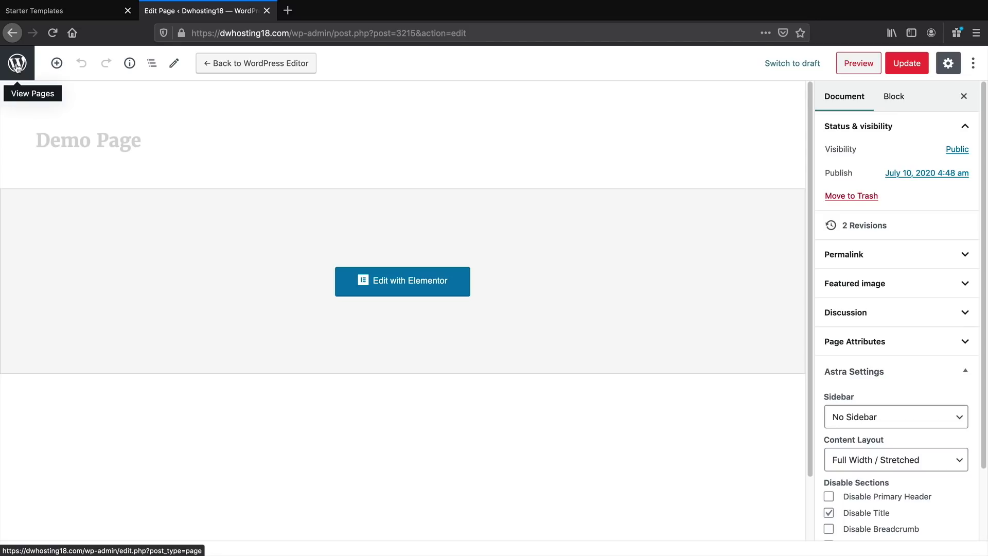
pyautogui.click(17, 64)
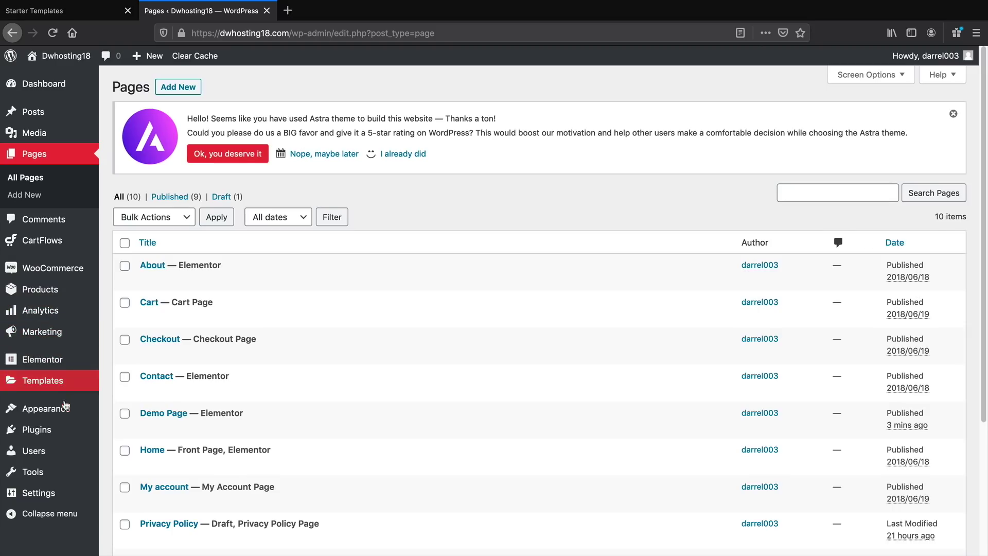
pyautogui.moveTo(65, 408)
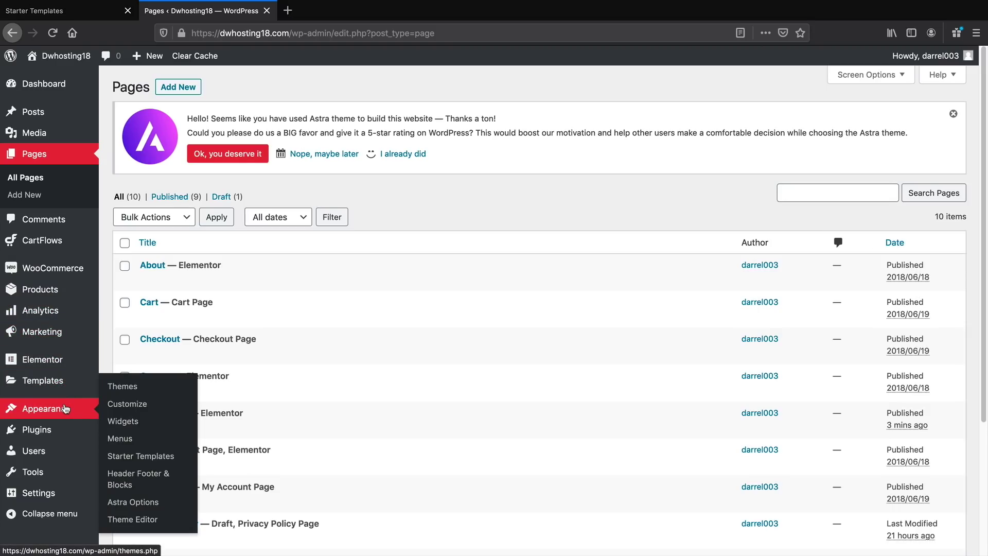
pyautogui.click(125, 440)
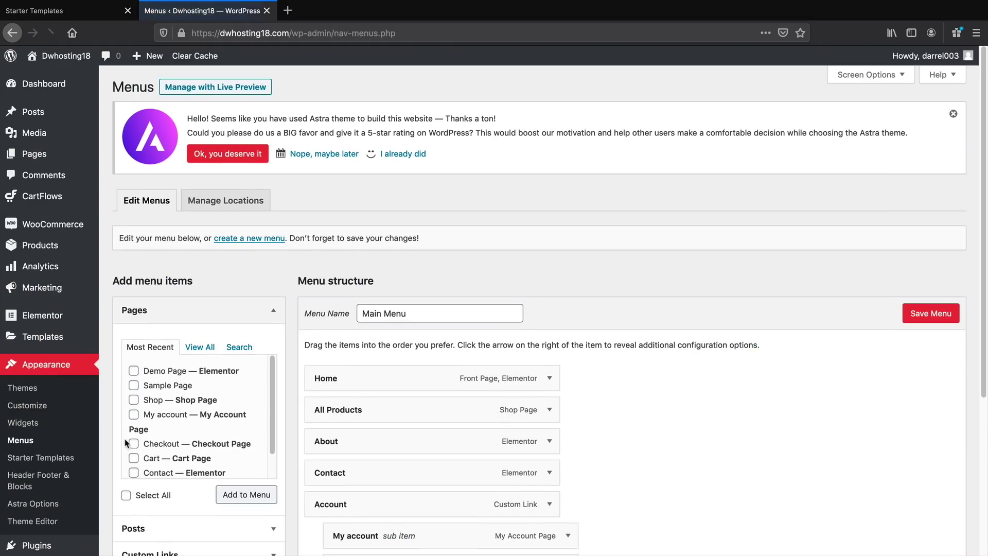
# Insert Demo Page second in the Main Menu, just below Home, save, and visit the site
pyautogui.scroll(-3, 311, 382)
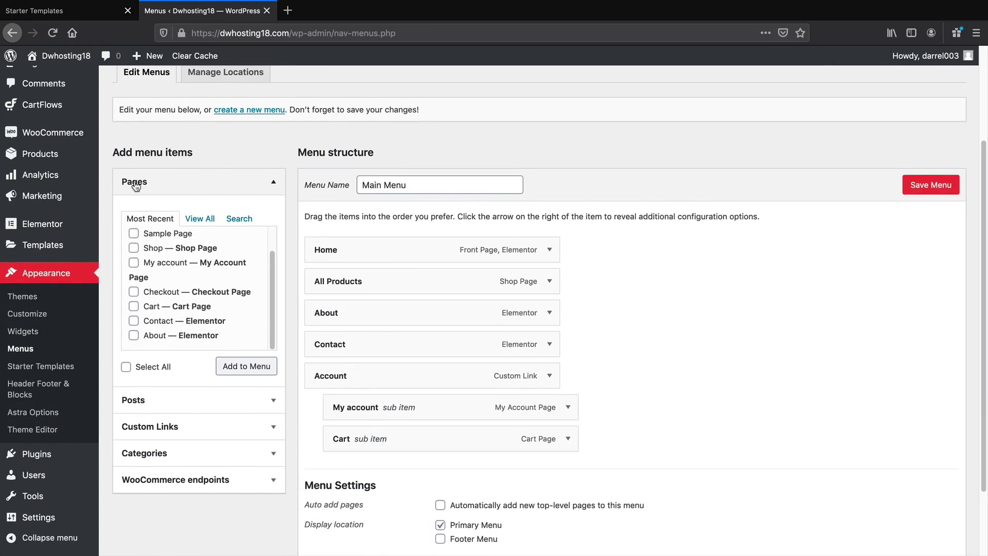
pyautogui.click(199, 218)
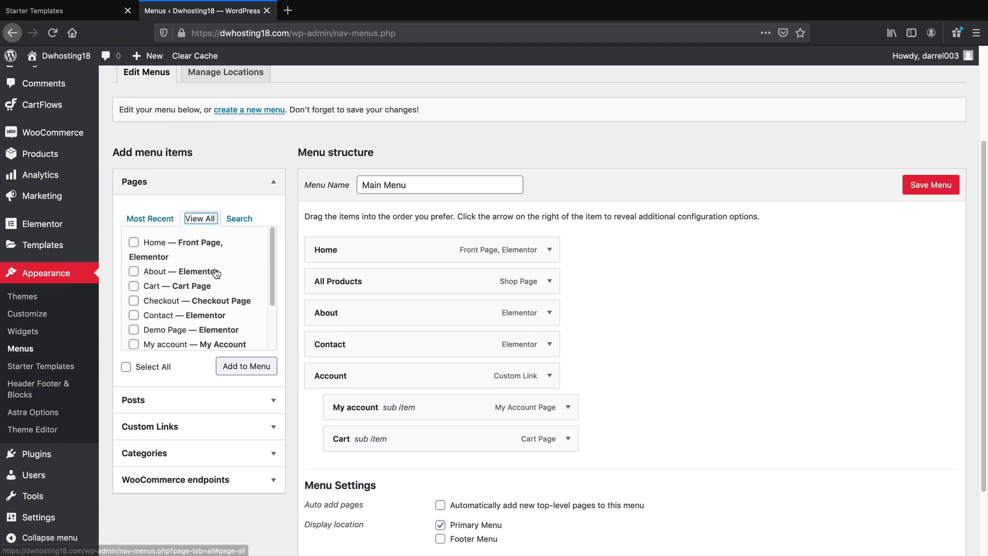
pyautogui.scroll(-1, 217, 299)
pyautogui.click(134, 320)
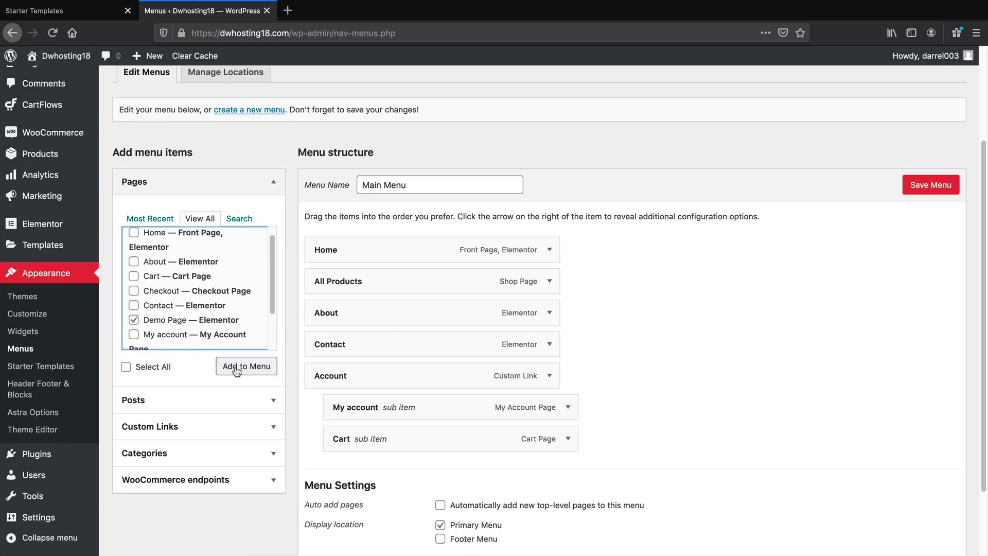
pyautogui.click(254, 371)
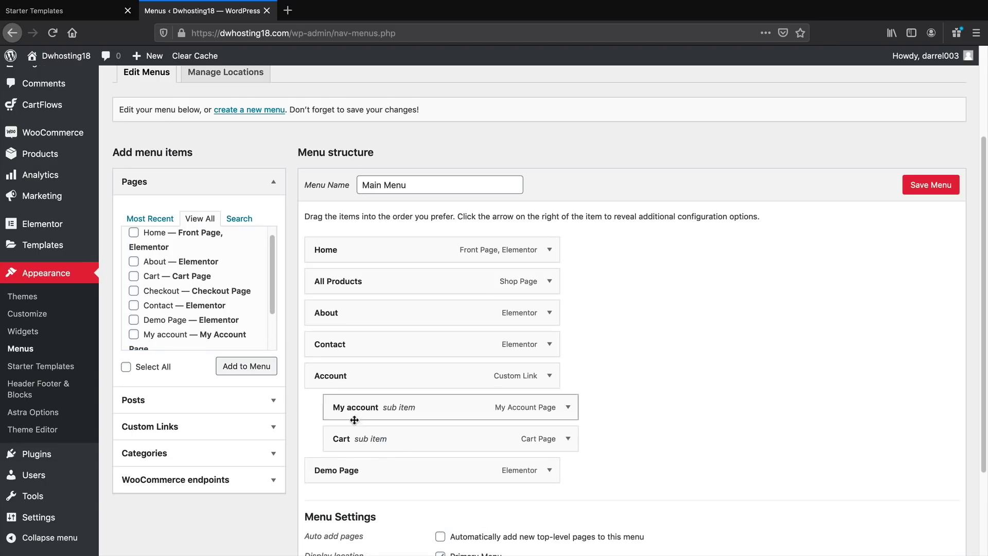
pyautogui.moveTo(381, 470); pyautogui.dragTo(381, 278)
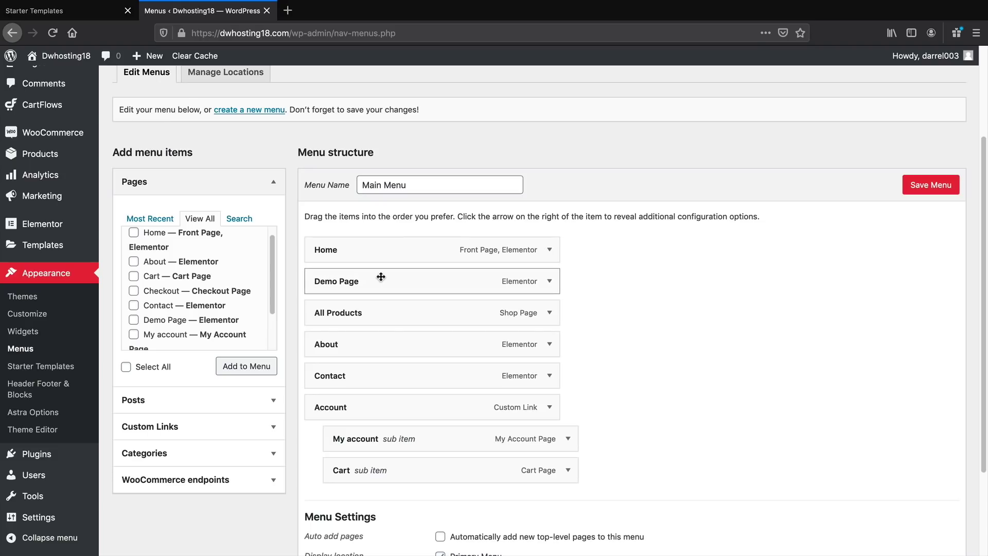
pyautogui.click(925, 186)
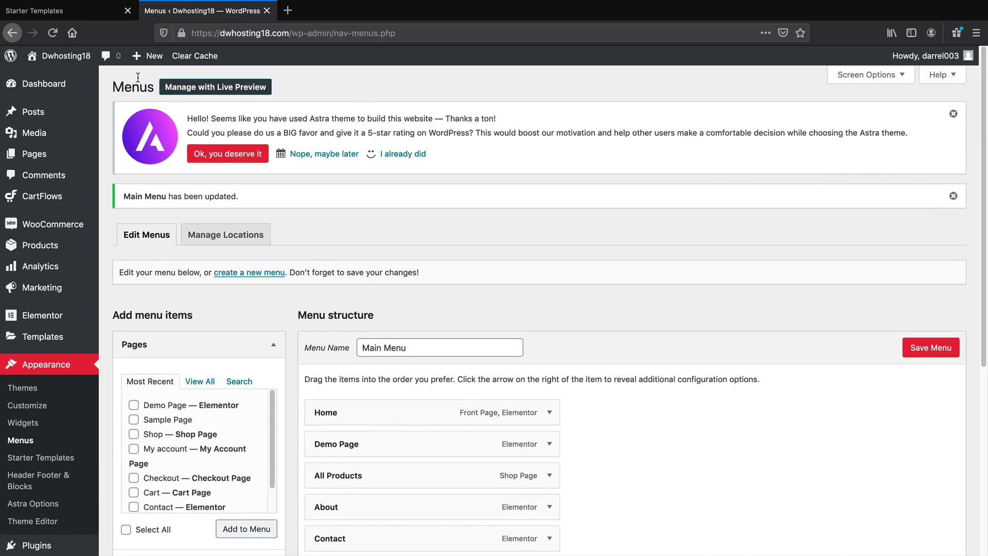
pyautogui.moveTo(61, 57)
pyautogui.click(72, 80)
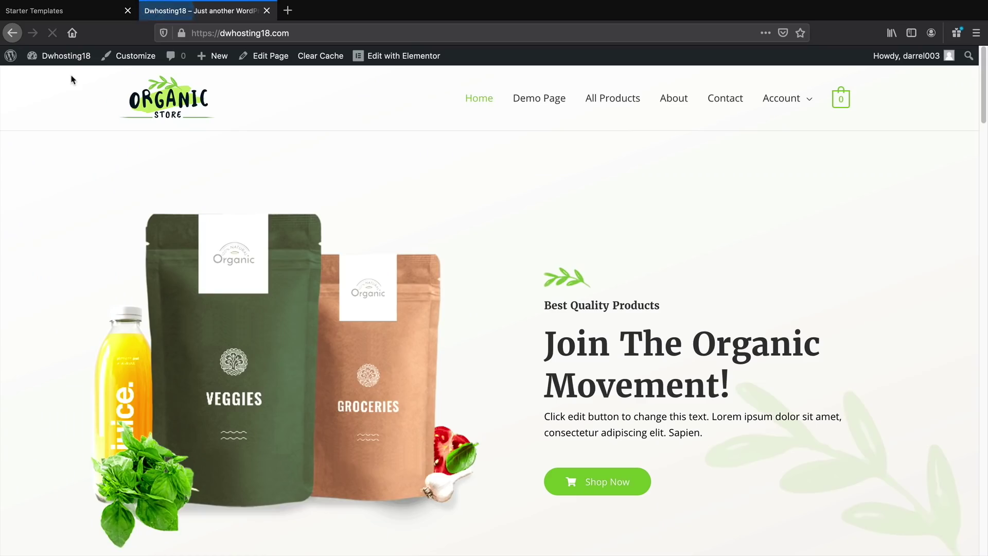
pyautogui.click(529, 105)
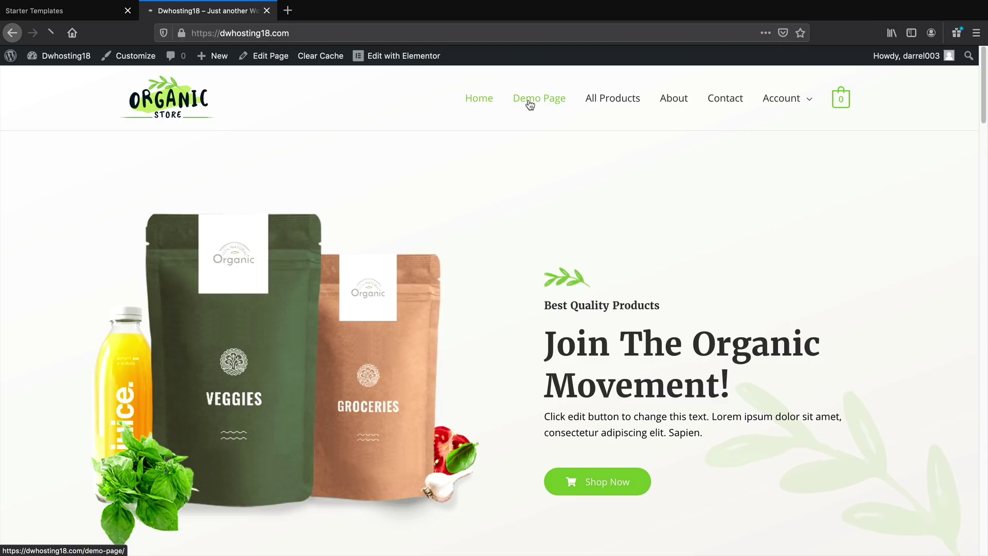
pyautogui.scroll(-15, 543, 246)
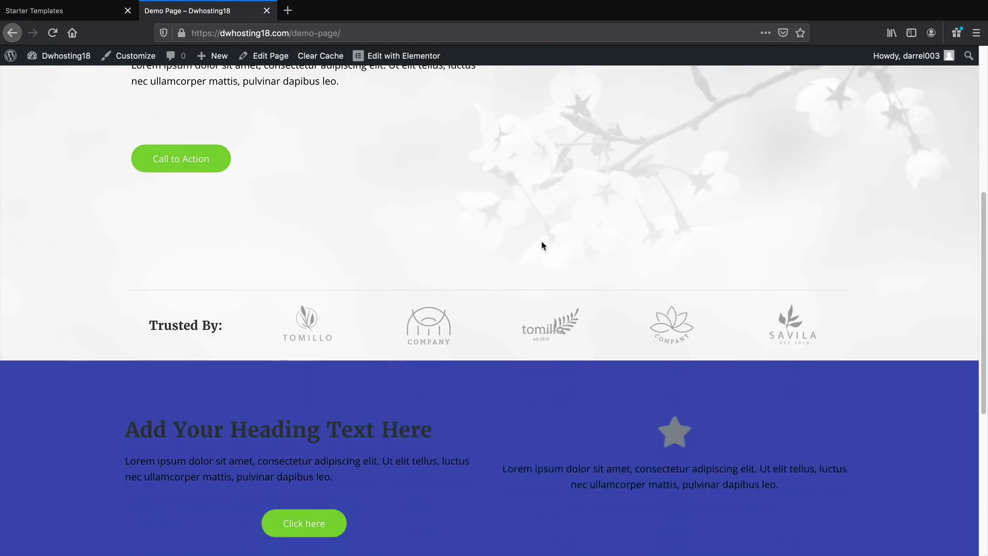
pyautogui.scroll(15, 534, 297)
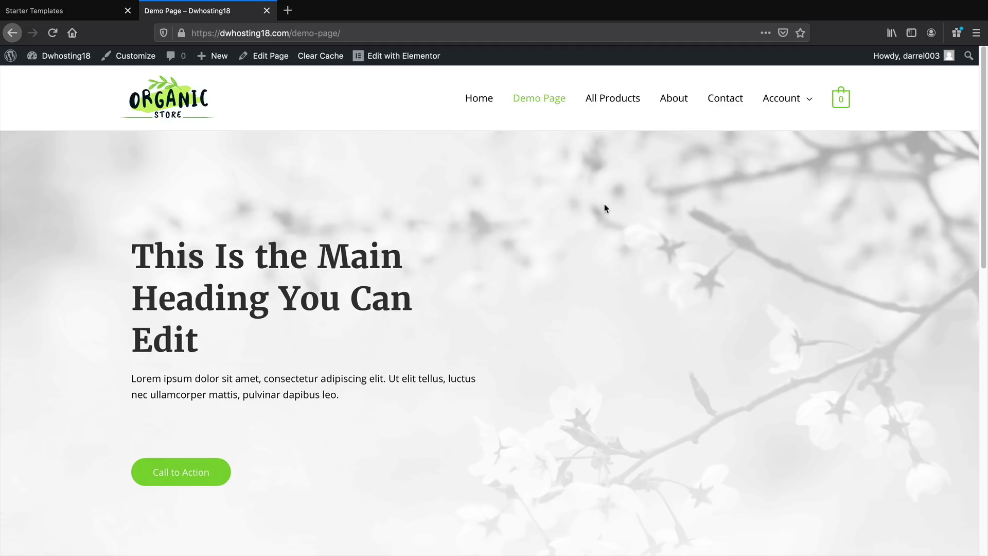
pyautogui.click(479, 100)
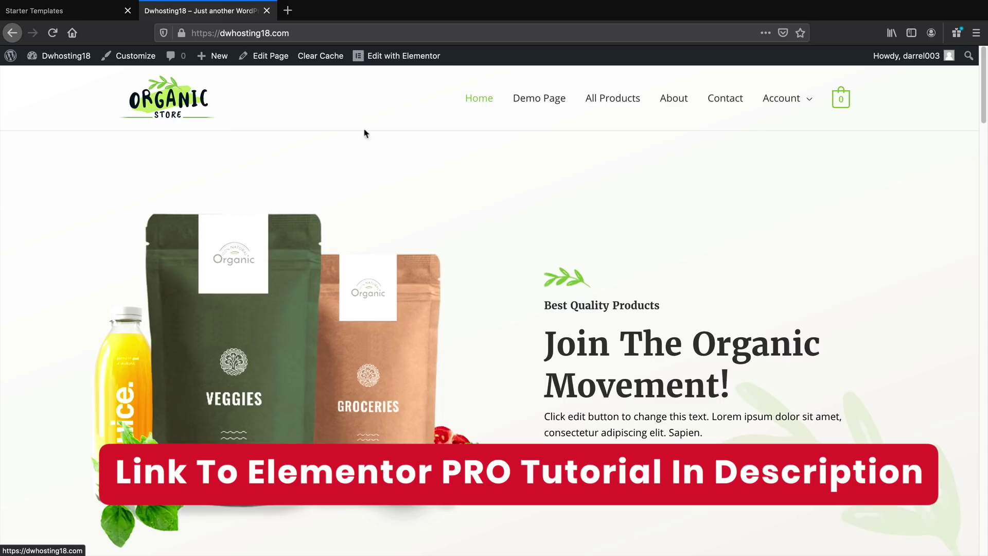
# Launch the Customizer from the admin bar and scroll through the home page preview
pyautogui.click(134, 57)
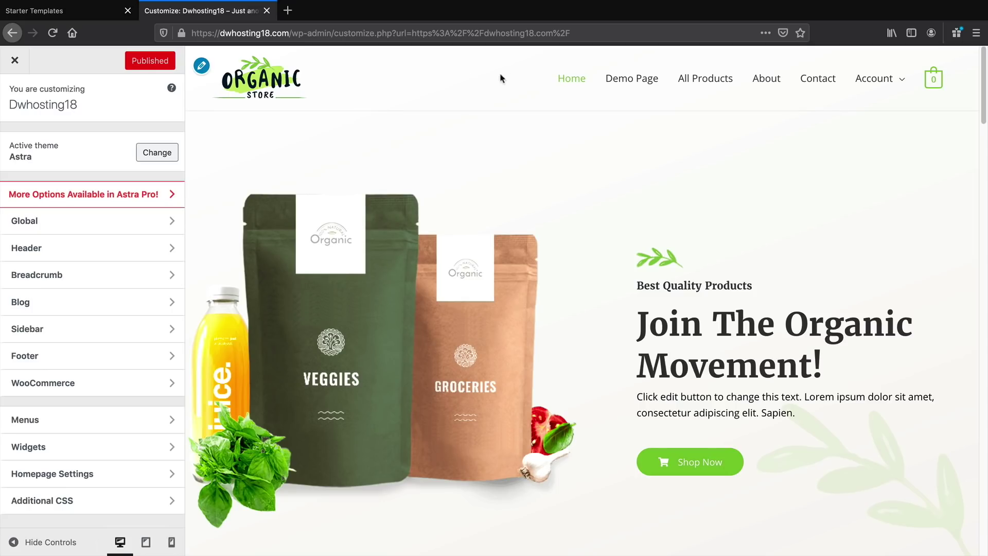
pyautogui.moveTo(985, 105); pyautogui.dragTo(985, 546)
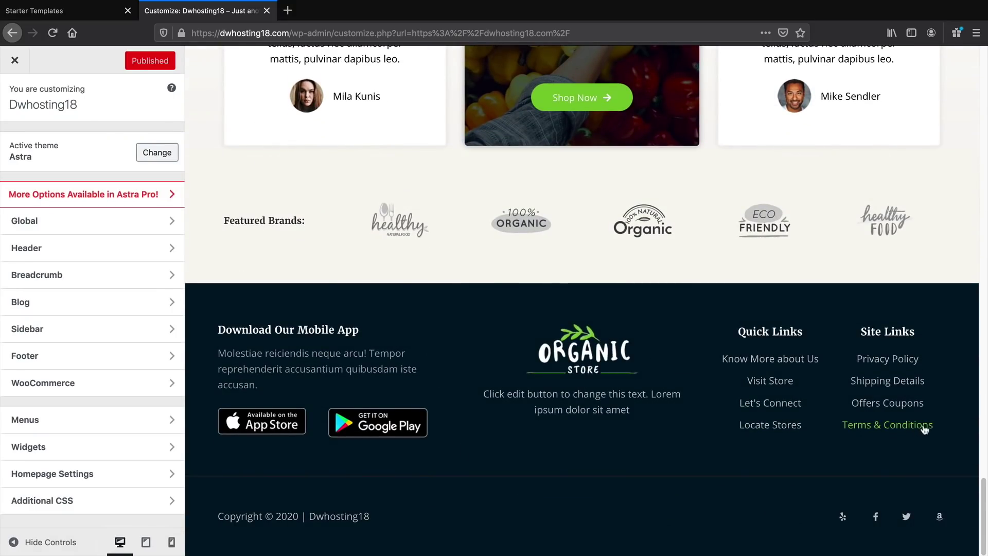
pyautogui.moveTo(984, 498); pyautogui.dragTo(986, 201)
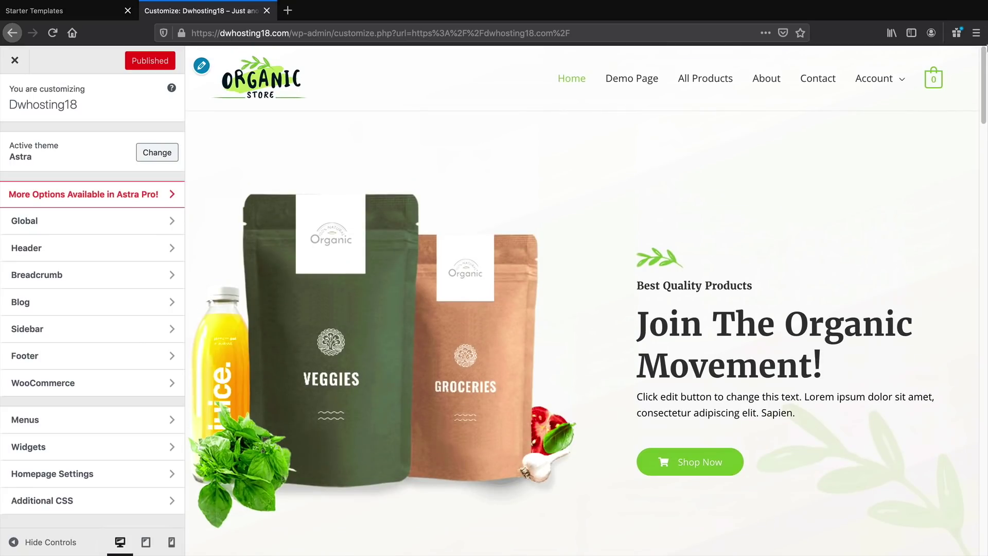
pyautogui.moveTo(934, 83)
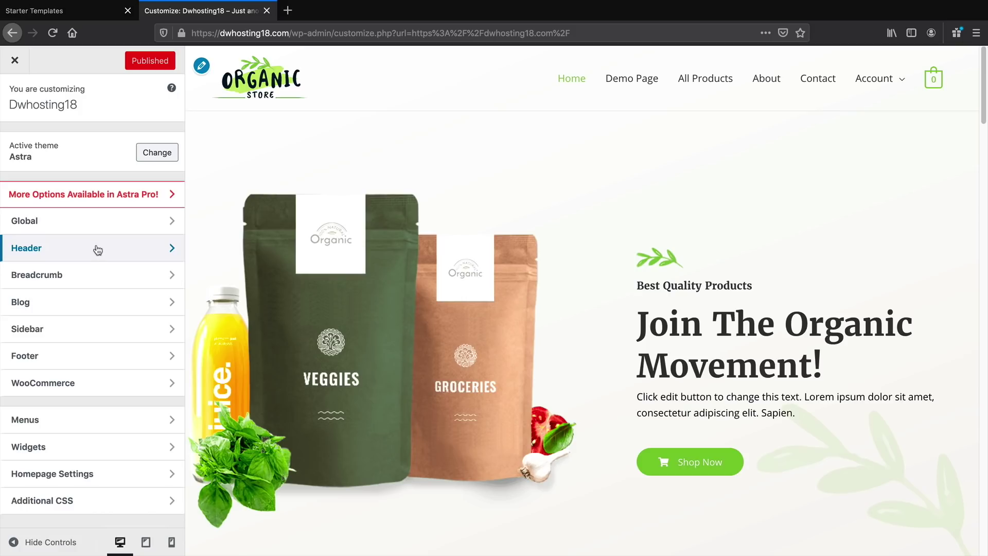
# Set the Primary Header layout to logo right, menu left, keeping Content Width
pyautogui.click(47, 259)
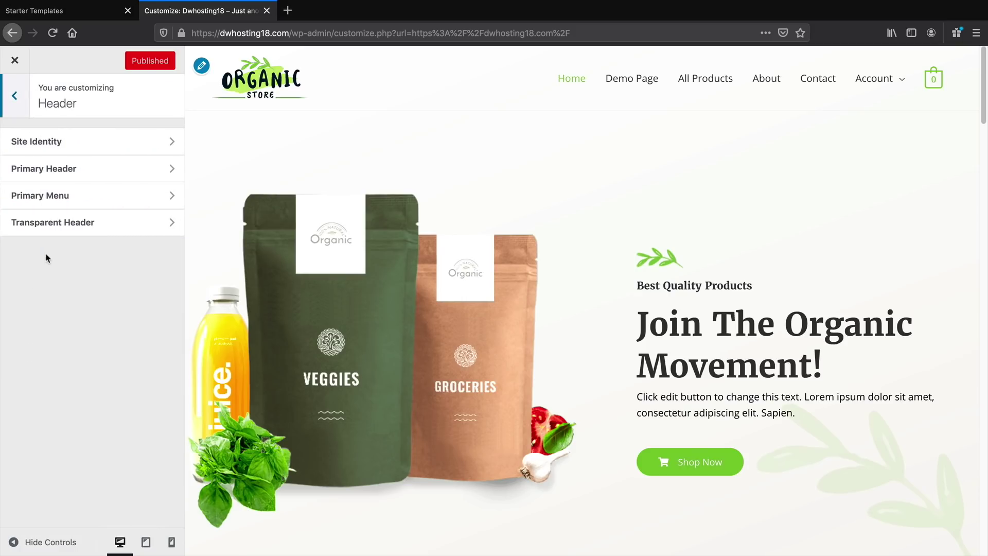
pyautogui.click(103, 170)
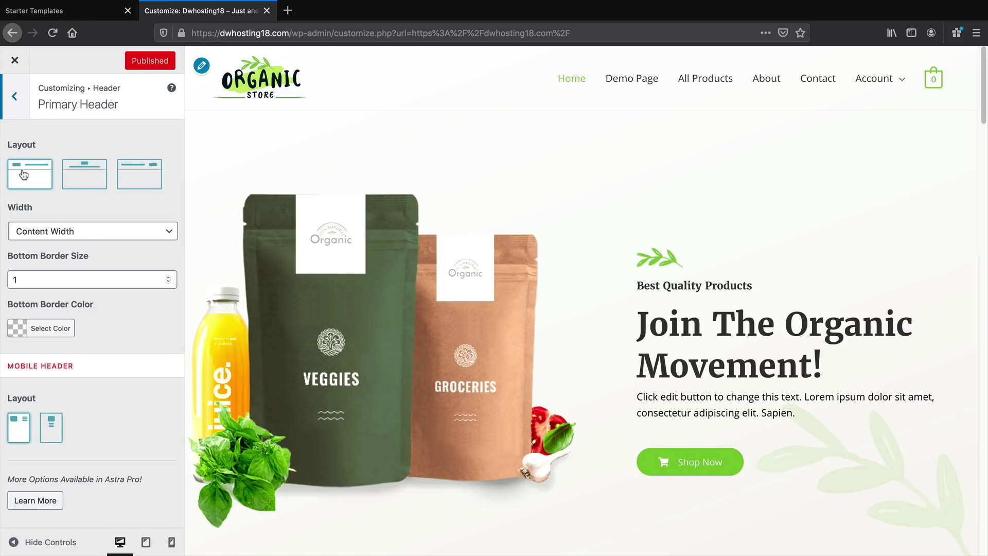
pyautogui.click(81, 180)
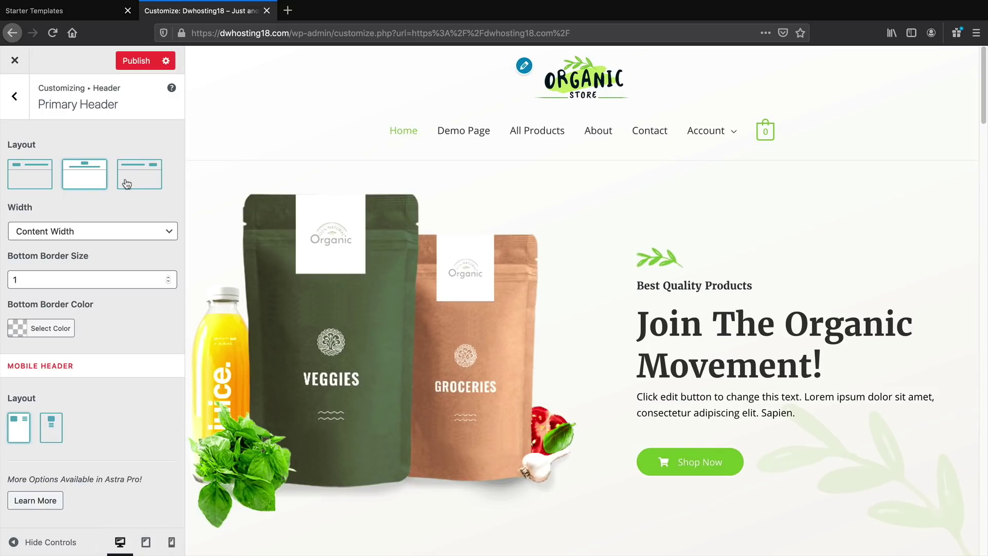
pyautogui.click(127, 184)
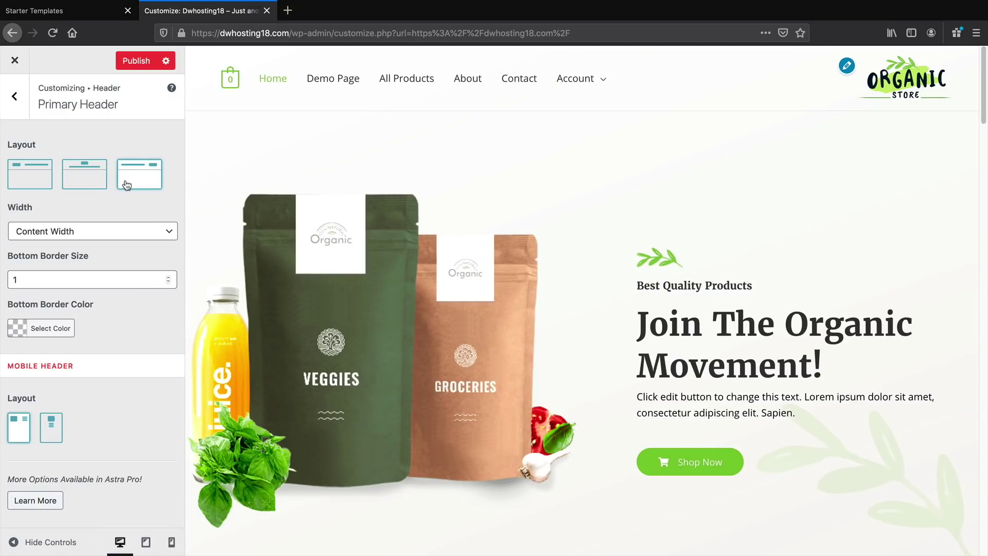
pyautogui.click(115, 229)
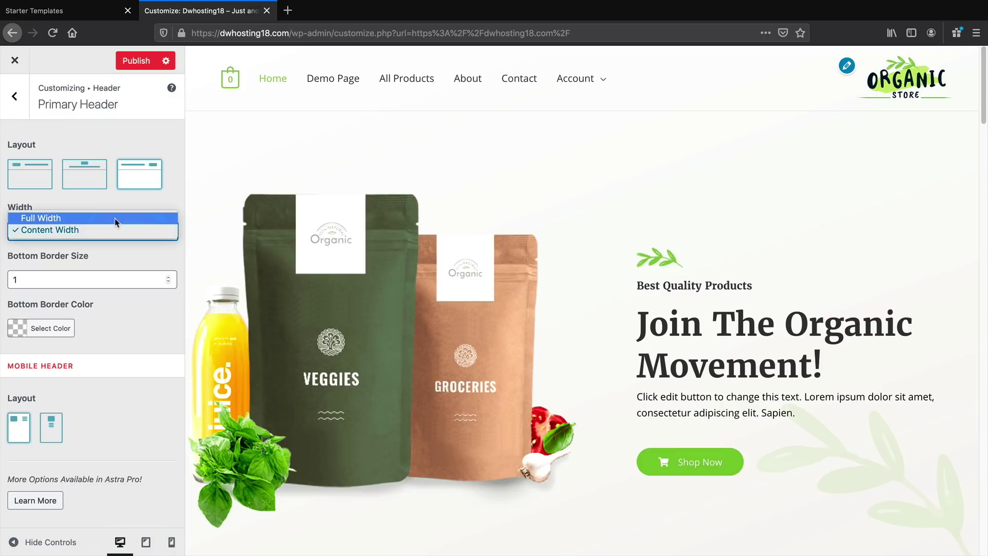
pyautogui.click(115, 230)
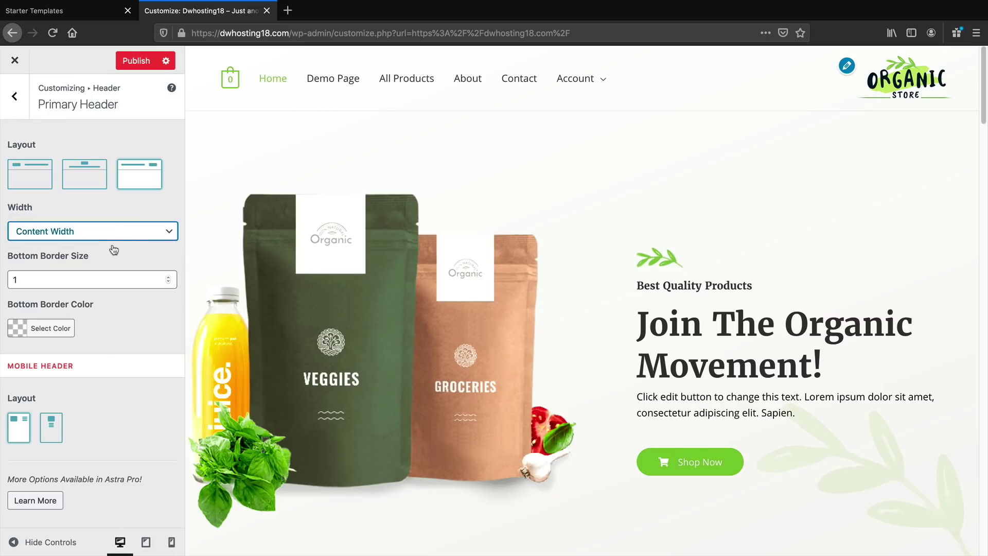
pyautogui.moveTo(19, 256); pyautogui.dragTo(82, 259)
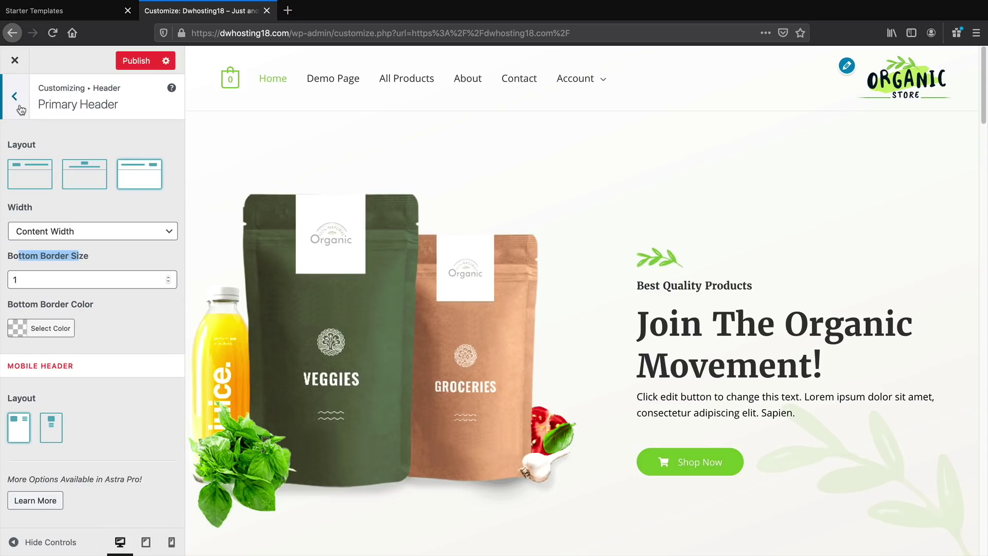
pyautogui.click(21, 109)
pyautogui.click(45, 195)
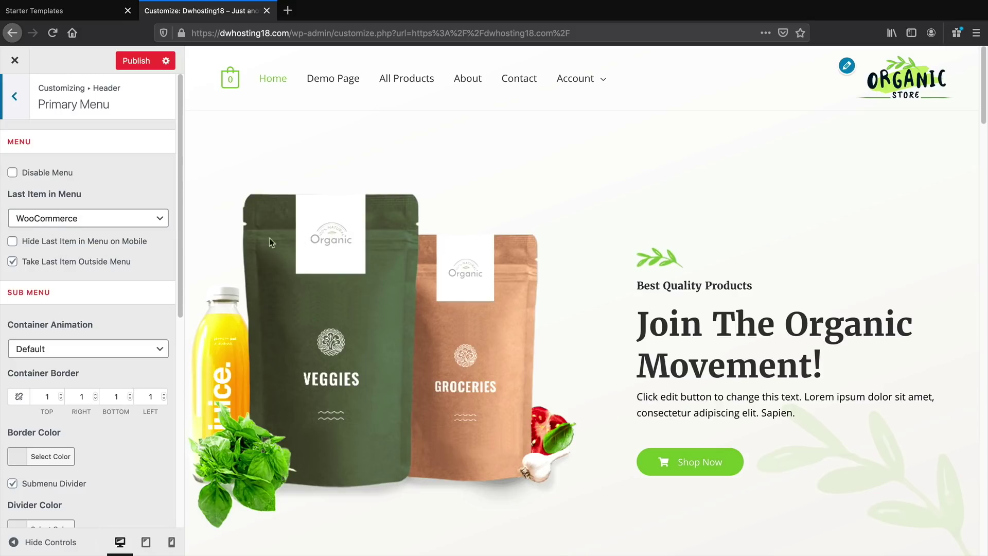
pyautogui.moveTo(231, 82)
pyautogui.click(74, 228)
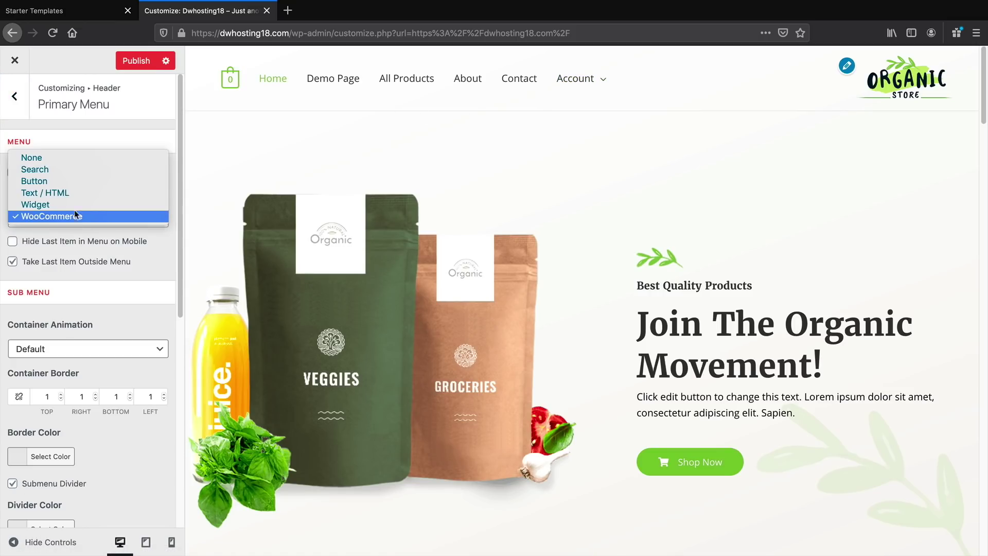
pyautogui.click(76, 180)
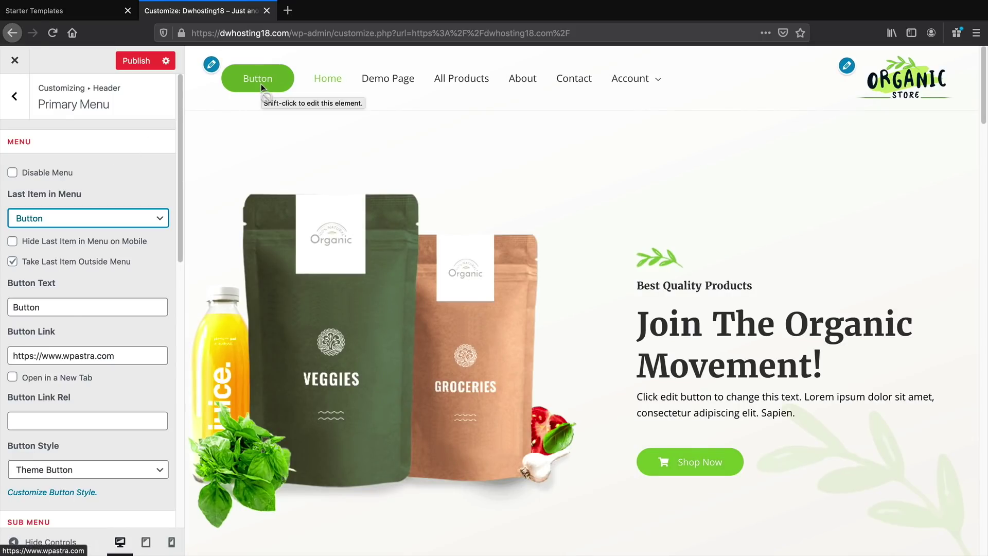
pyautogui.moveTo(129, 355); pyautogui.dragTo(1, 348)
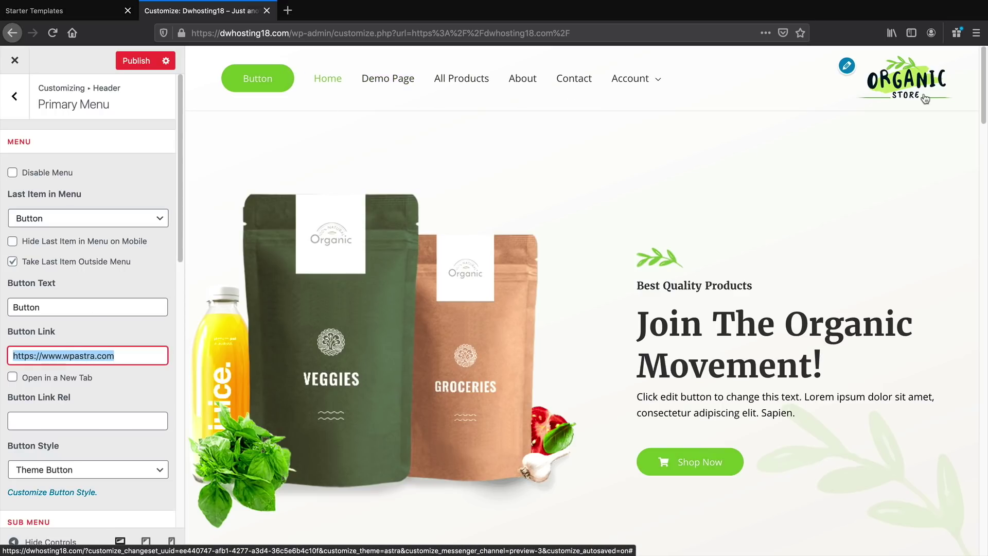
pyautogui.scroll(-15, 604, 395)
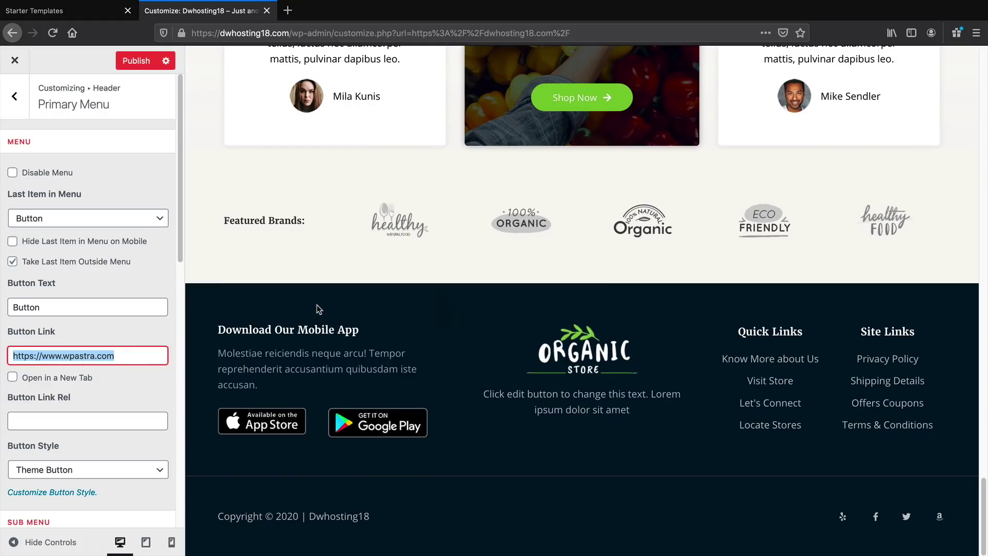
pyautogui.scroll(8, 590, 323)
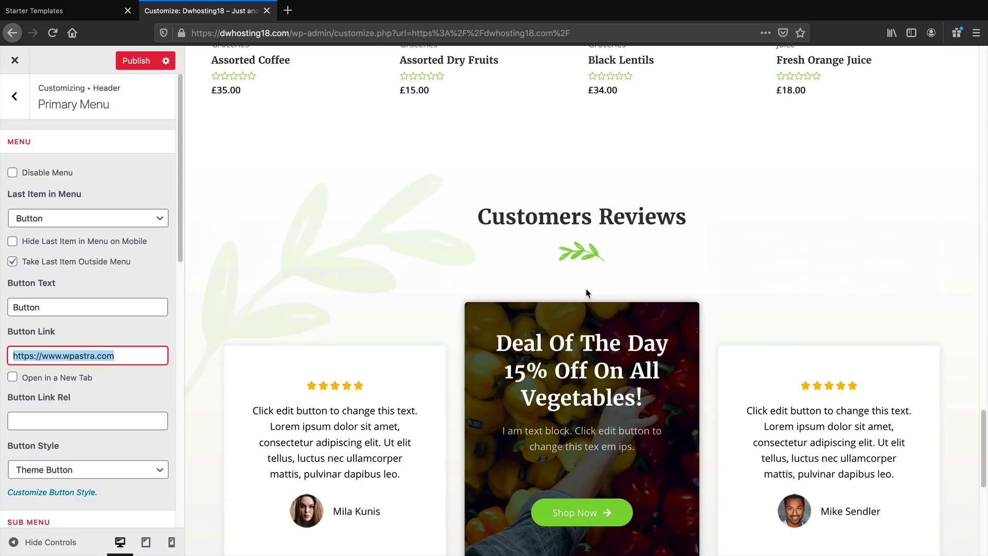
pyautogui.scroll(-8, 587, 292)
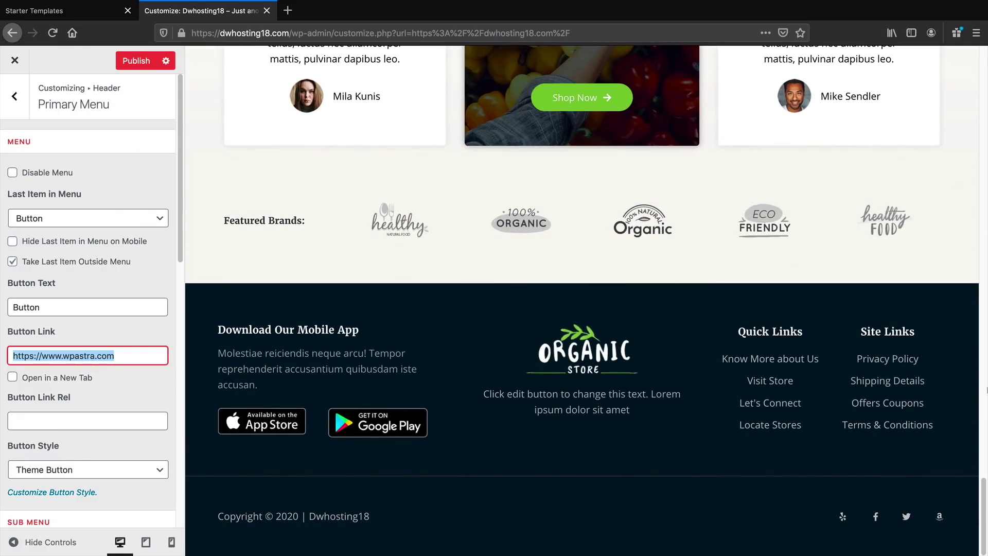
pyautogui.moveTo(983, 492); pyautogui.dragTo(986, 29)
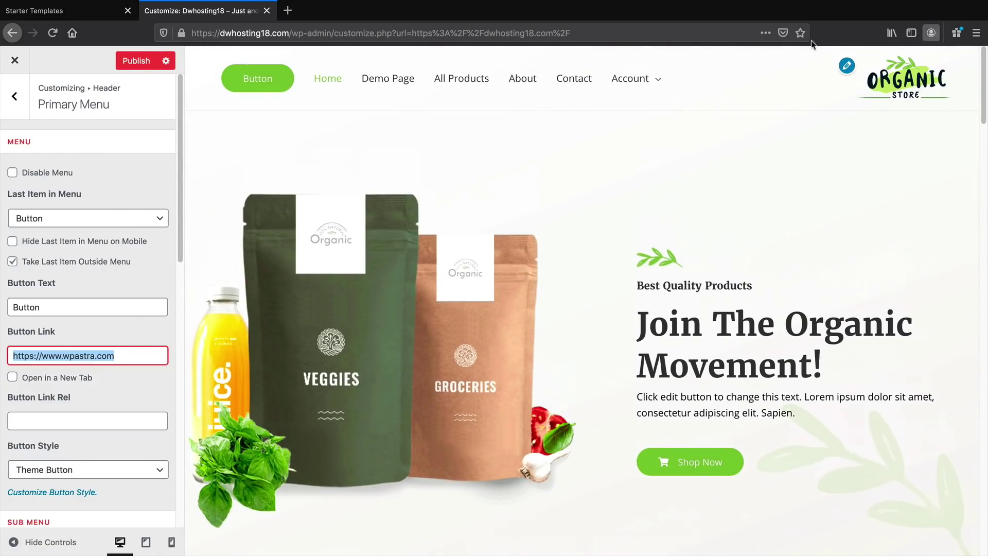
pyautogui.click(23, 100)
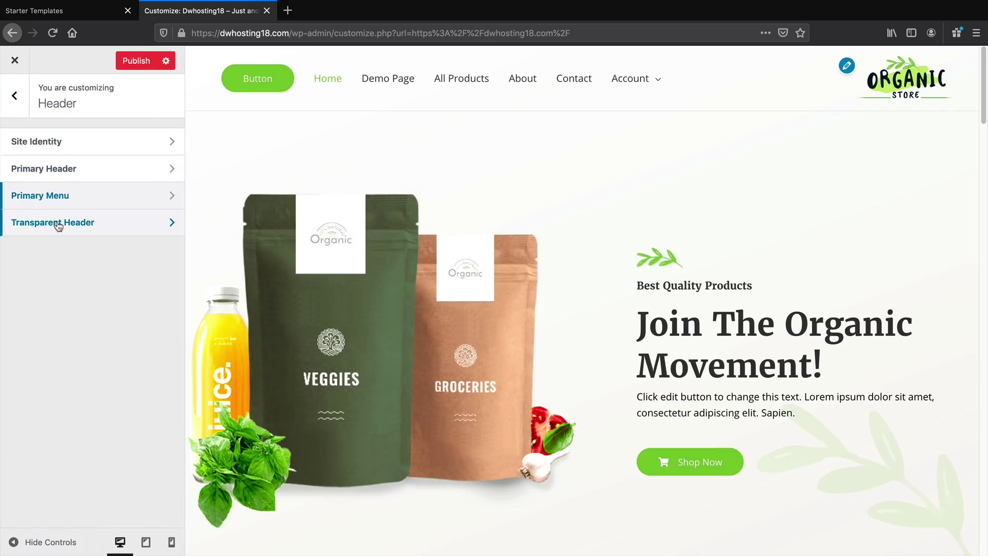
# Switch the Primary Header back to the logo-left layout and publish the changes
pyautogui.click(76, 173)
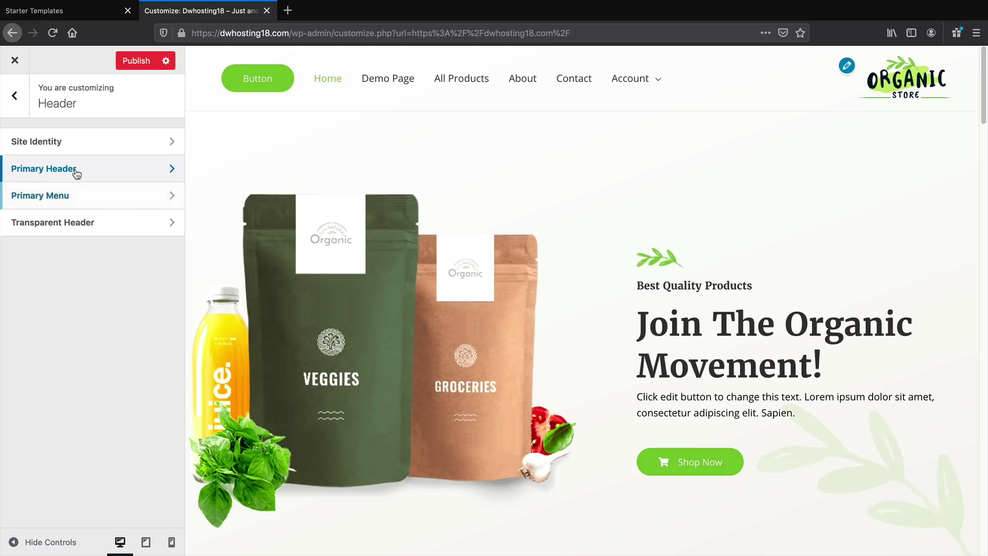
pyautogui.click(42, 171)
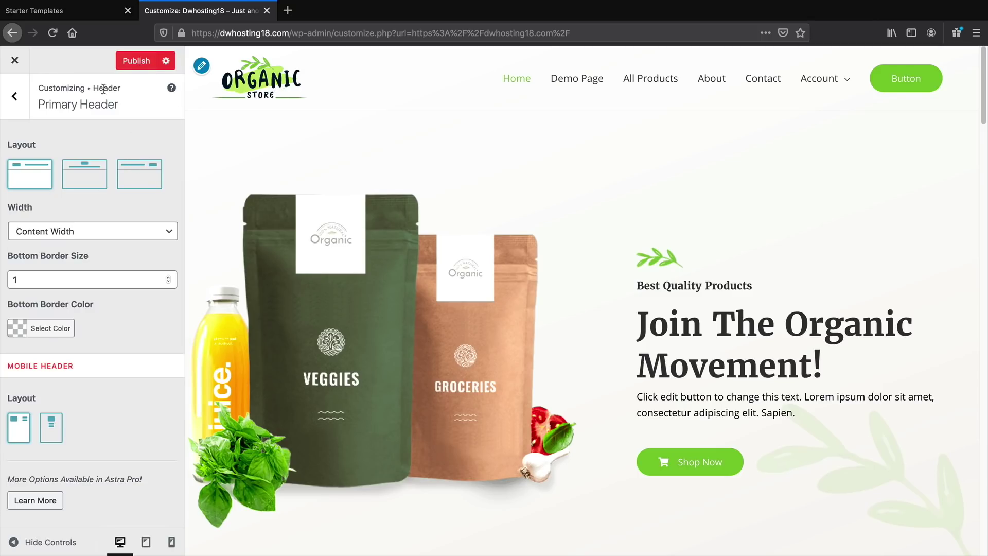
pyautogui.click(149, 59)
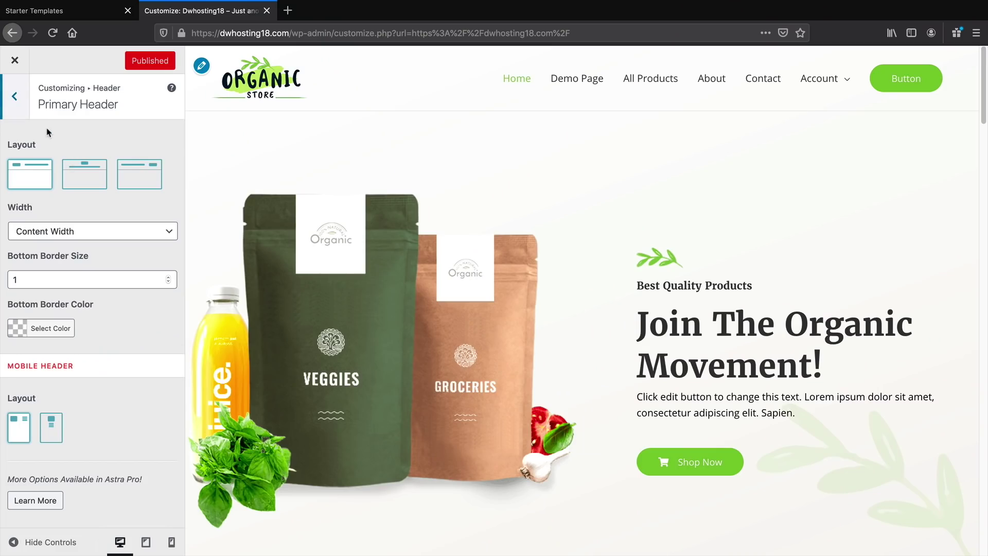
# Look over the Blog > Single Post settings, then close the Customizer
pyautogui.click(18, 108)
pyautogui.click(21, 105)
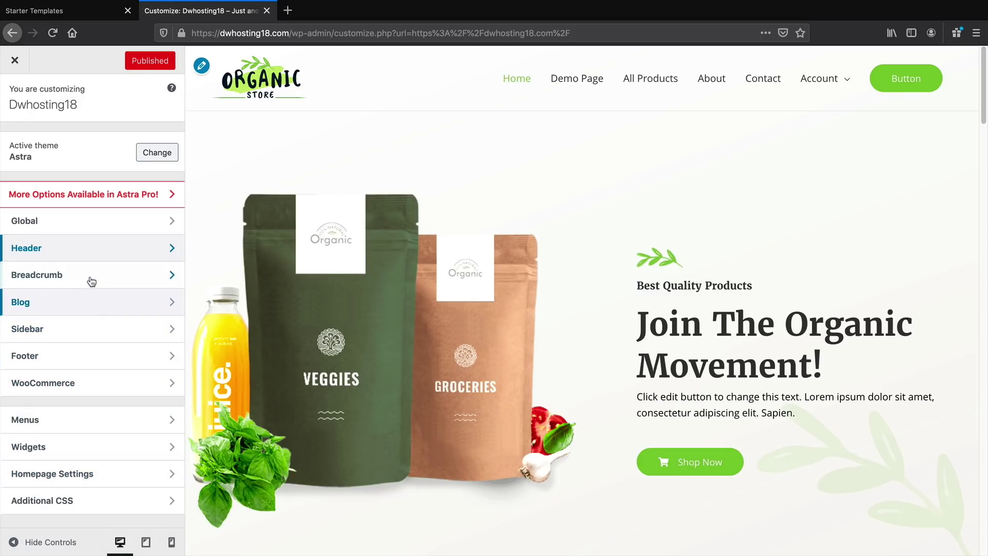
pyautogui.click(92, 308)
pyautogui.click(53, 179)
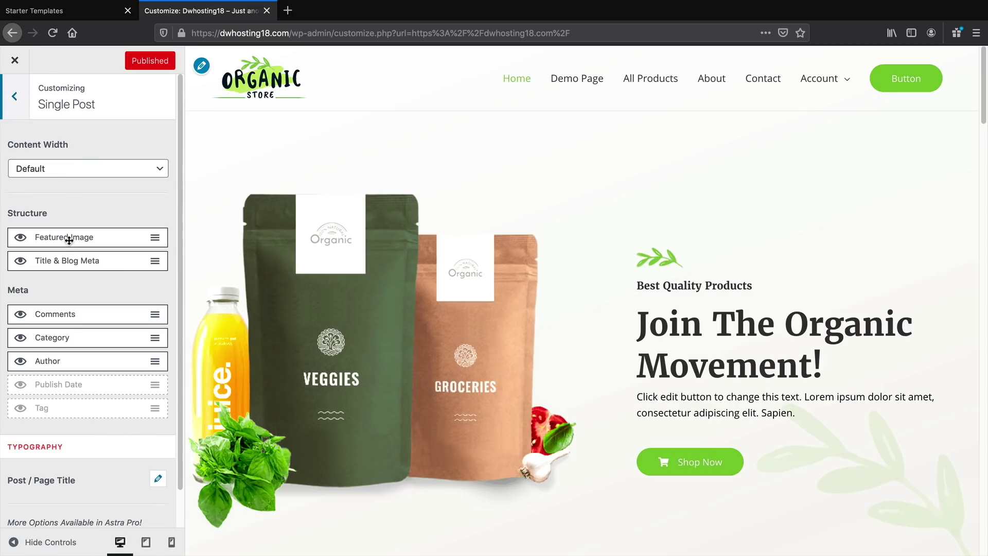
pyautogui.click(12, 102)
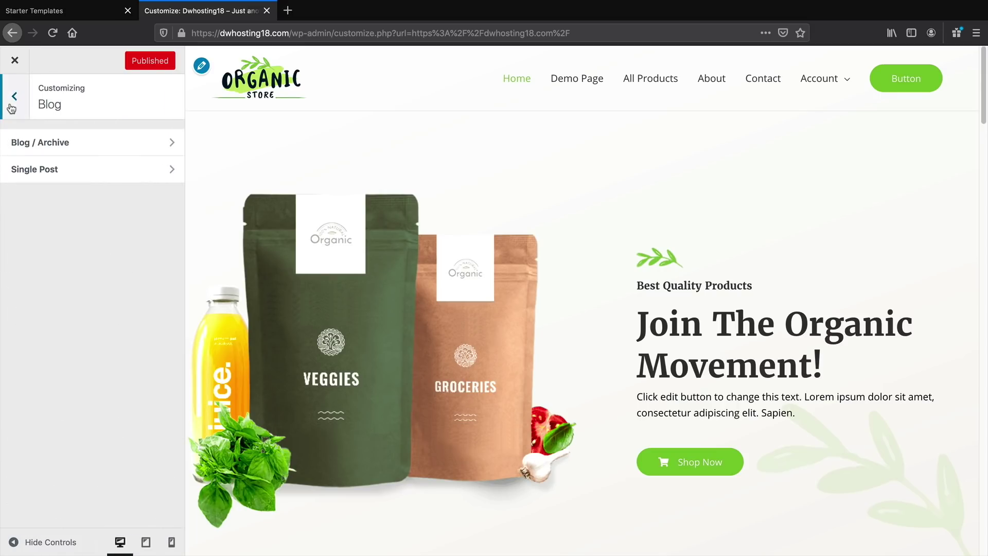
pyautogui.click(12, 103)
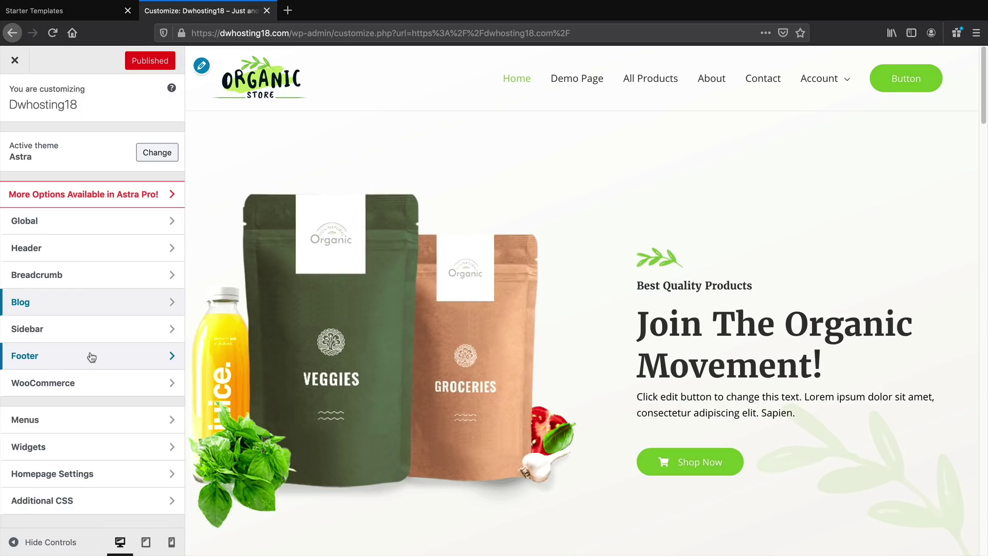
pyautogui.click(16, 61)
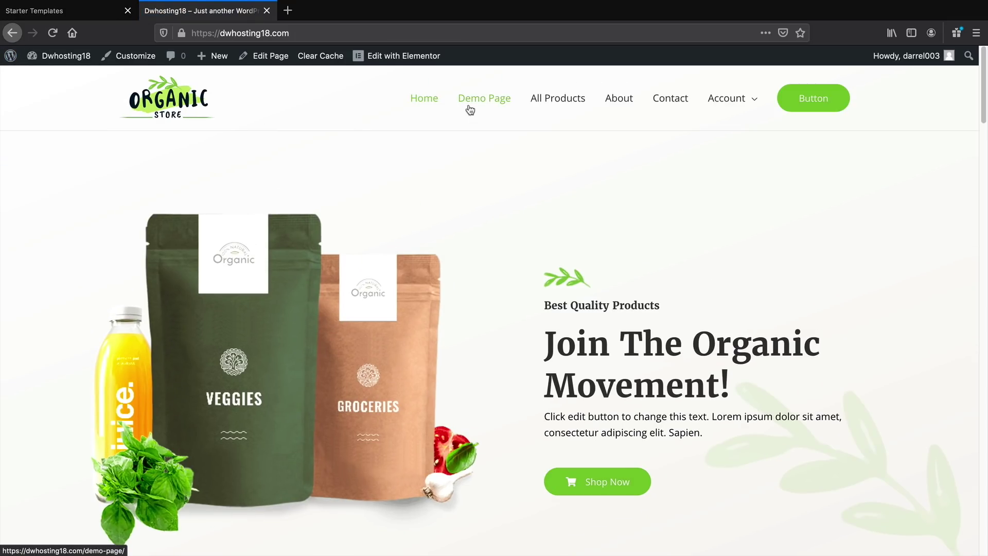
# Browse the live Demo Page from top to bottom
pyautogui.click(470, 108)
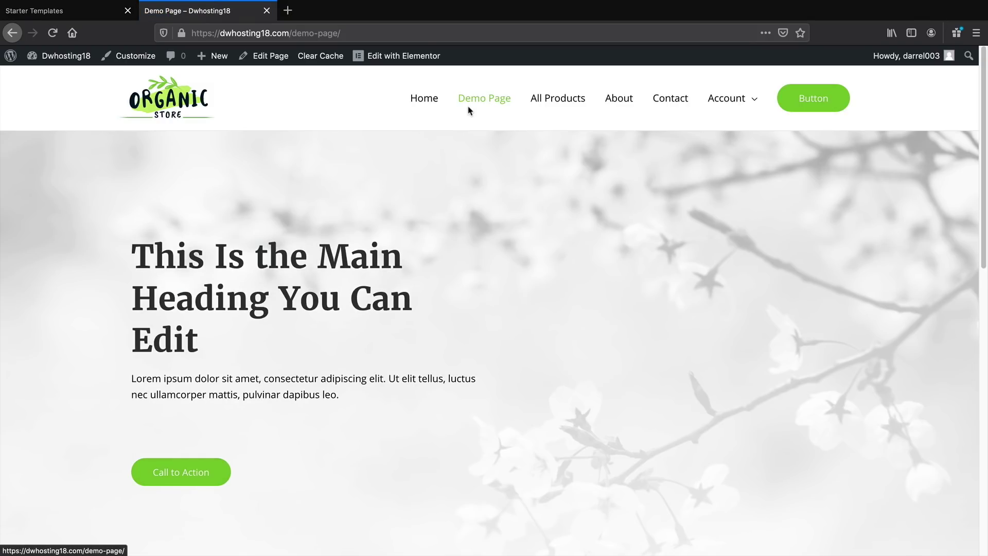
pyautogui.scroll(-4, 445, 303)
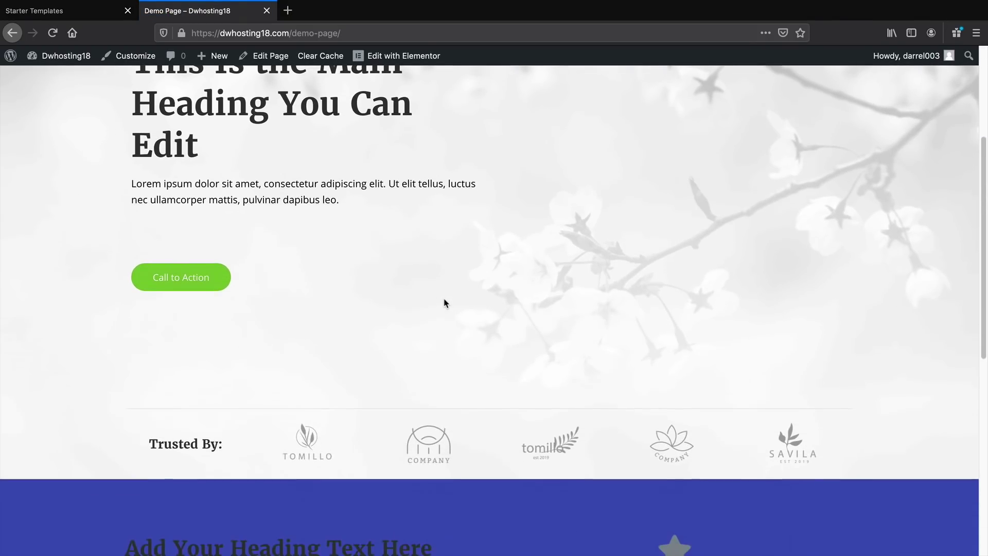
pyautogui.scroll(-8, 446, 303)
pyautogui.scroll(2, 404, 319)
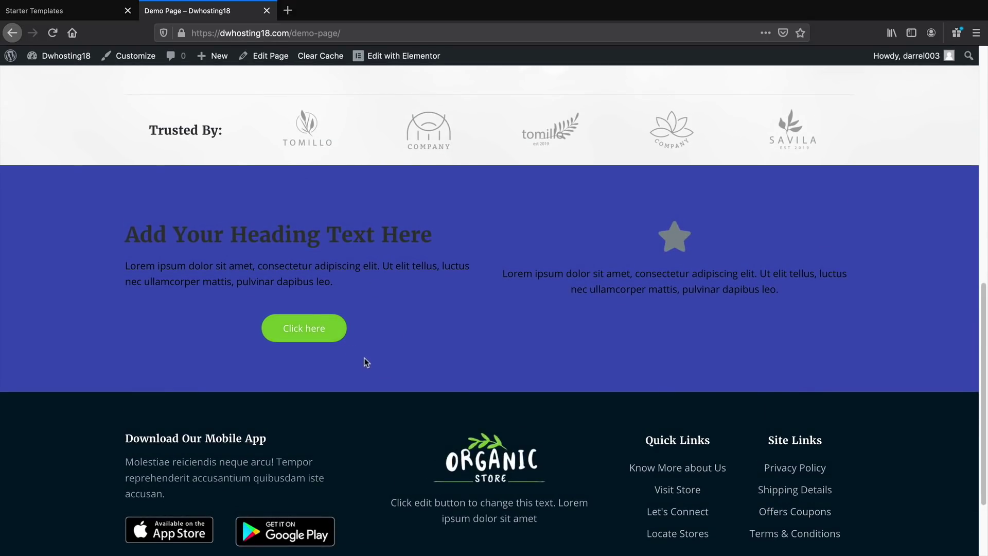
pyautogui.scroll(10, 511, 458)
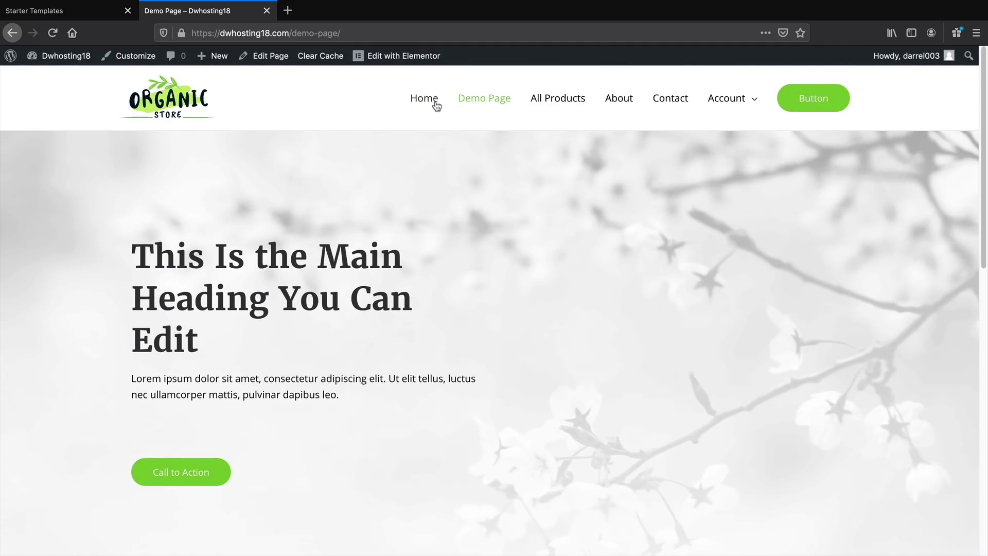
# Return to the home page and then to the admin Dashboard
pyautogui.click(436, 103)
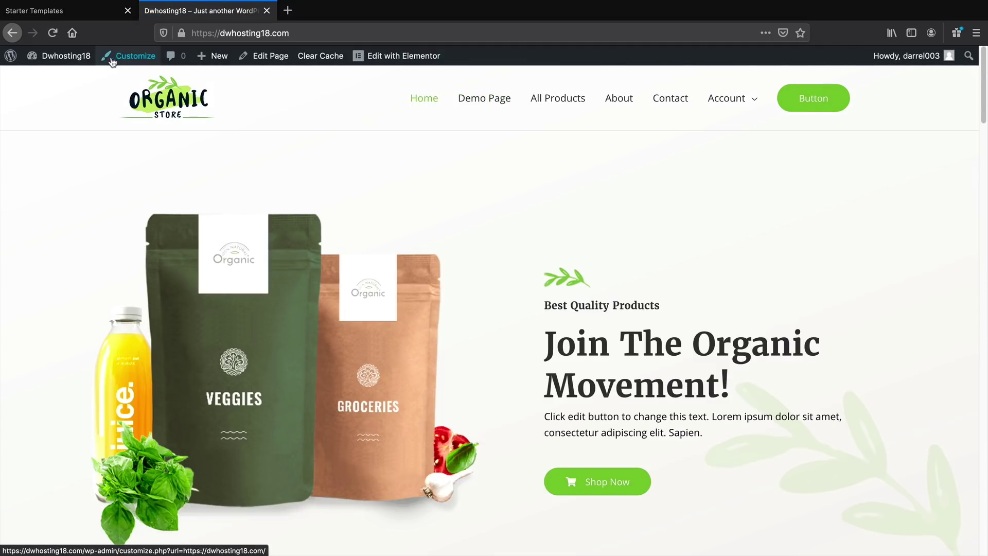
pyautogui.moveTo(65, 61)
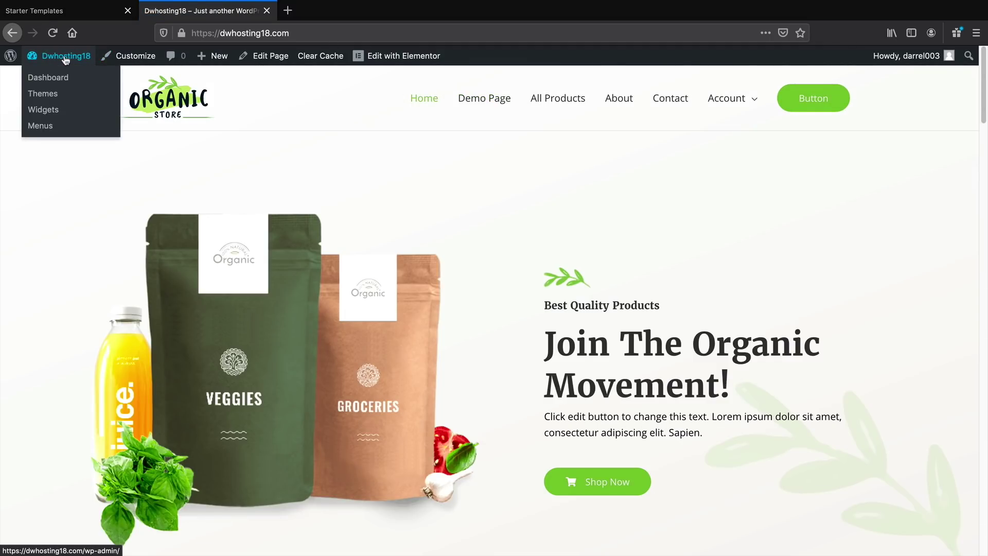
pyautogui.click(63, 78)
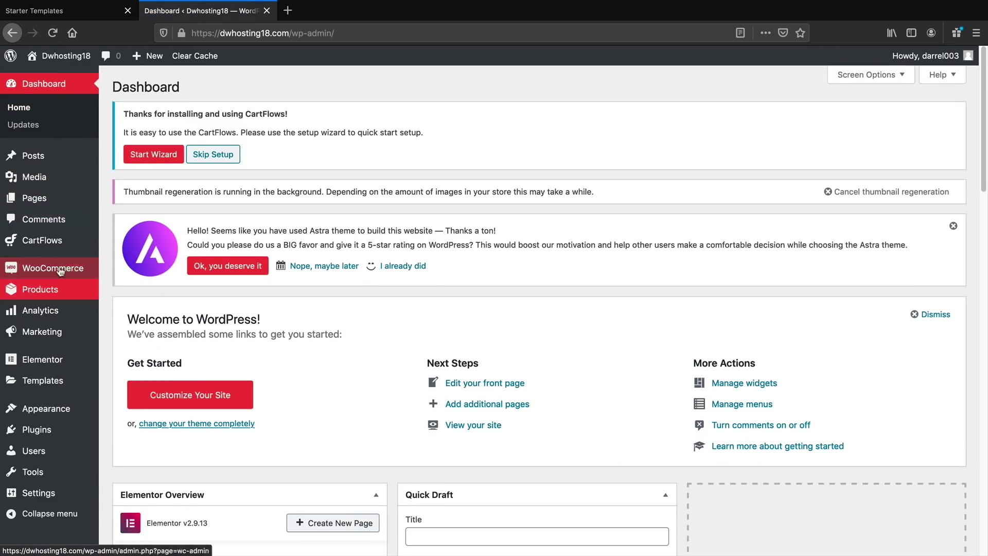
# Search Plugins > Add New for 'reset' and activate the WP Reset plugin
pyautogui.moveTo(77, 431)
pyautogui.click(135, 451)
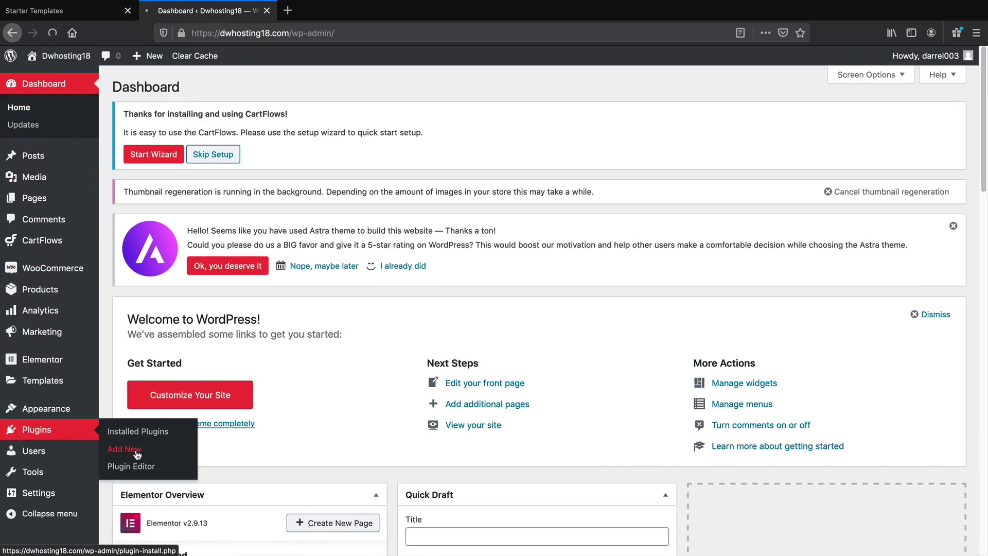
pyautogui.click(137, 451)
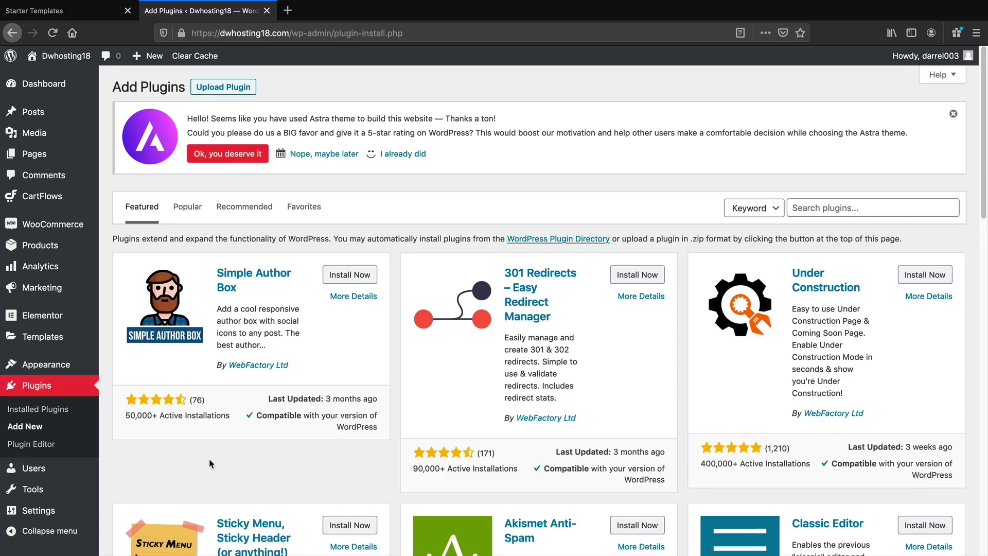
pyautogui.click(871, 209)
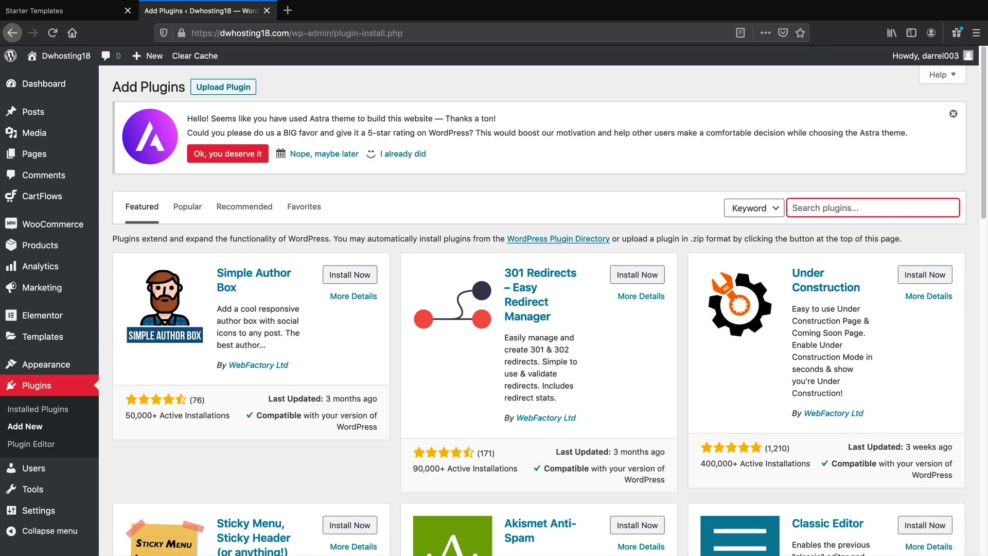
pyautogui.write('reset')
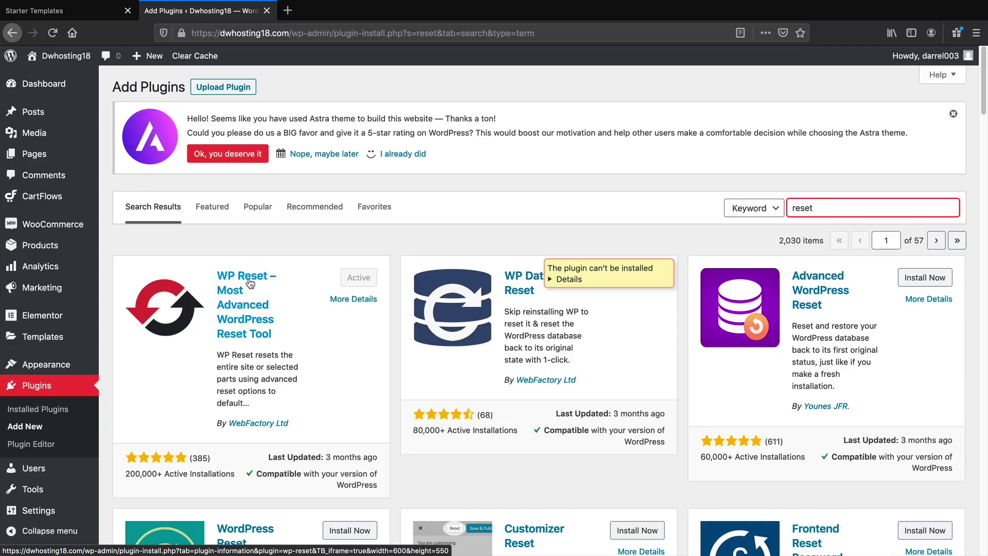
pyautogui.click(362, 278)
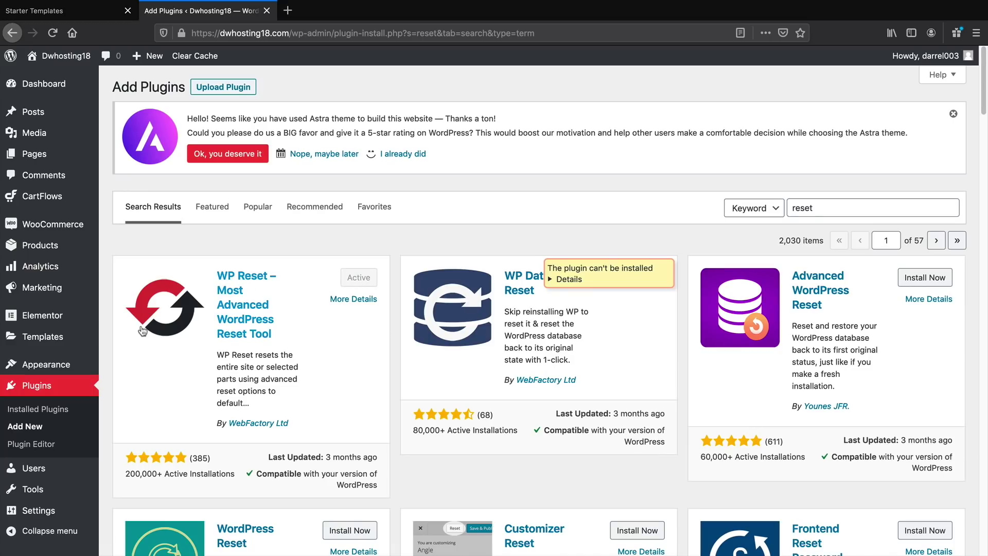
# Go to Tools > WP Reset and scroll through what each reset tool deletes
pyautogui.moveTo(52, 493)
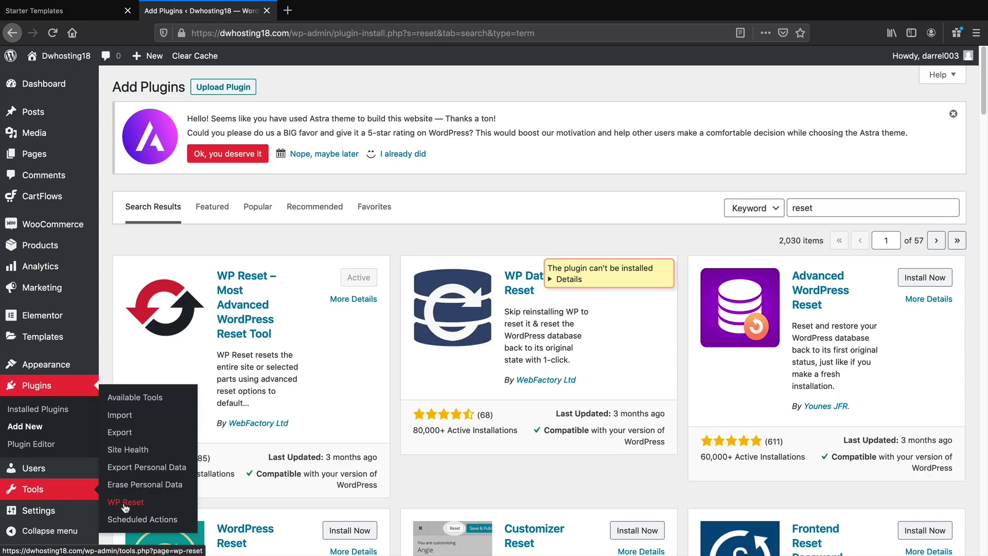
pyautogui.click(128, 507)
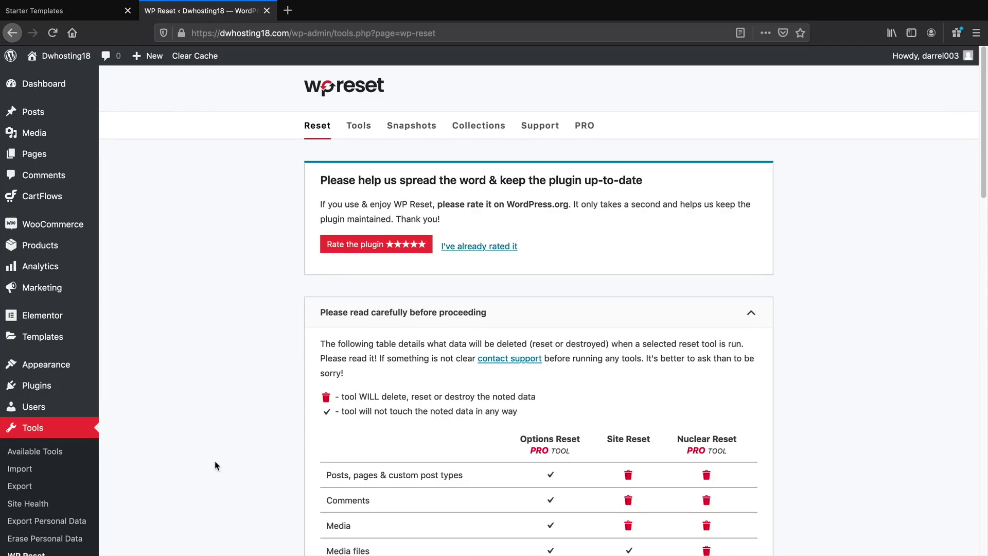
pyautogui.scroll(-20, 215, 466)
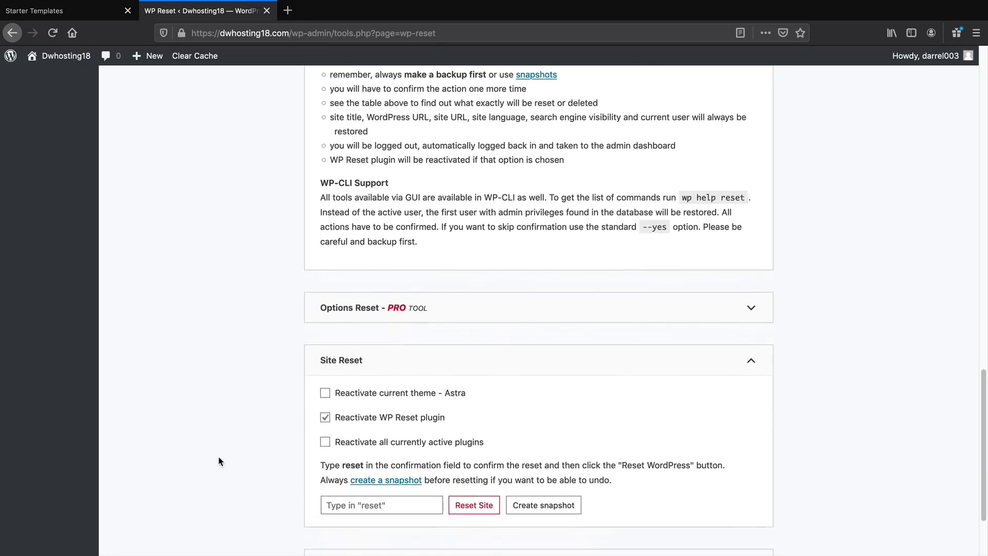
# Reset the site via WP Reset with 'reset' confirmation, then dismiss the plugin rating request
pyautogui.scroll(-2, 221, 459)
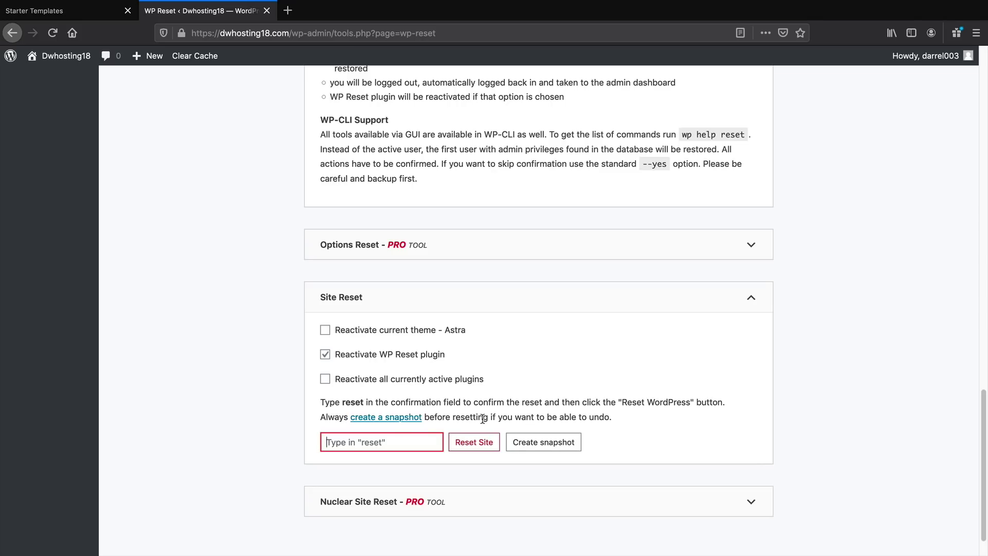
pyautogui.write('reset')
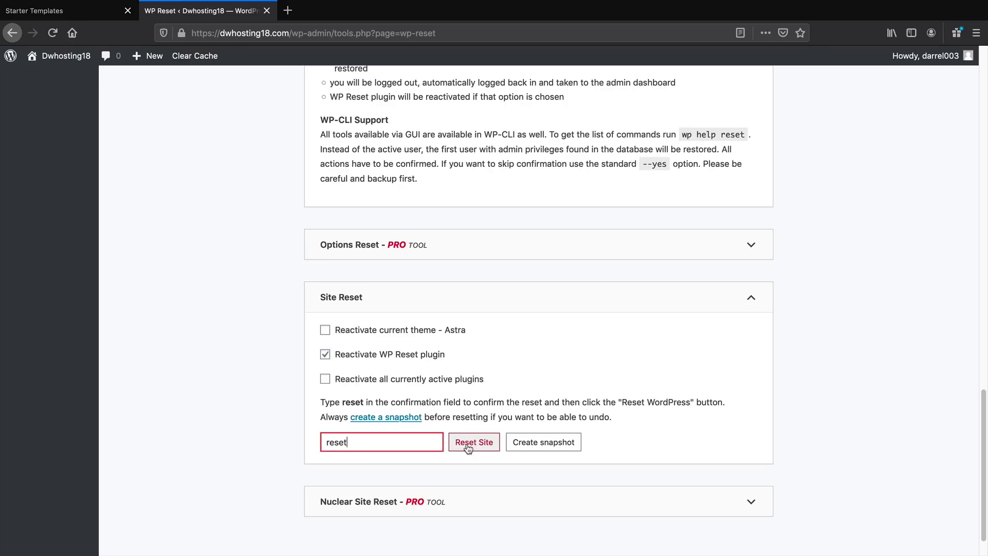
pyautogui.click(469, 447)
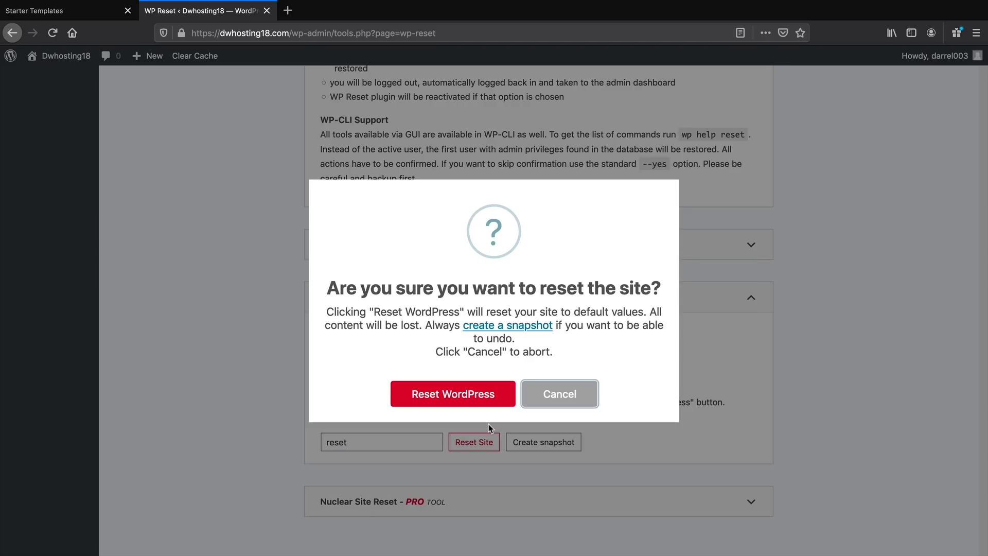
pyautogui.click(484, 393)
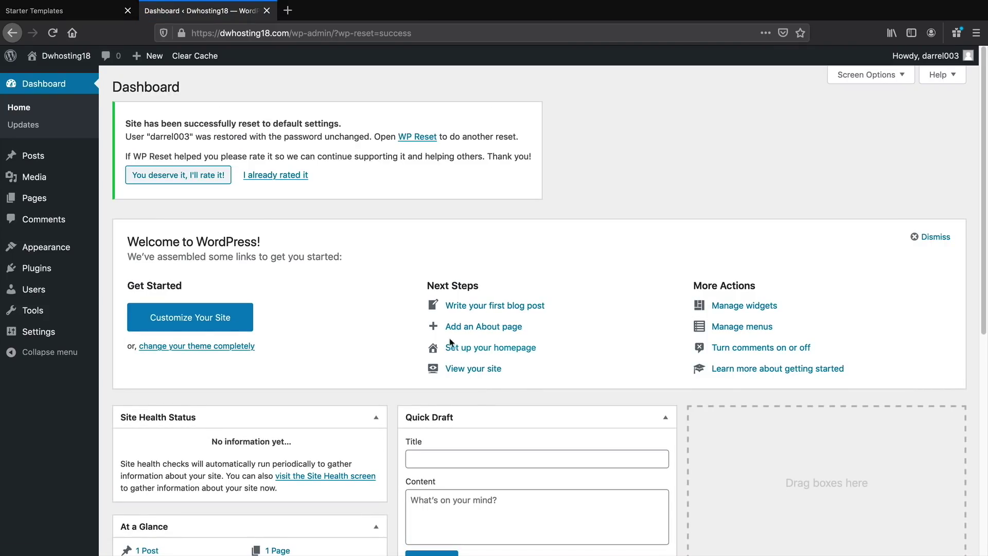
pyautogui.click(275, 175)
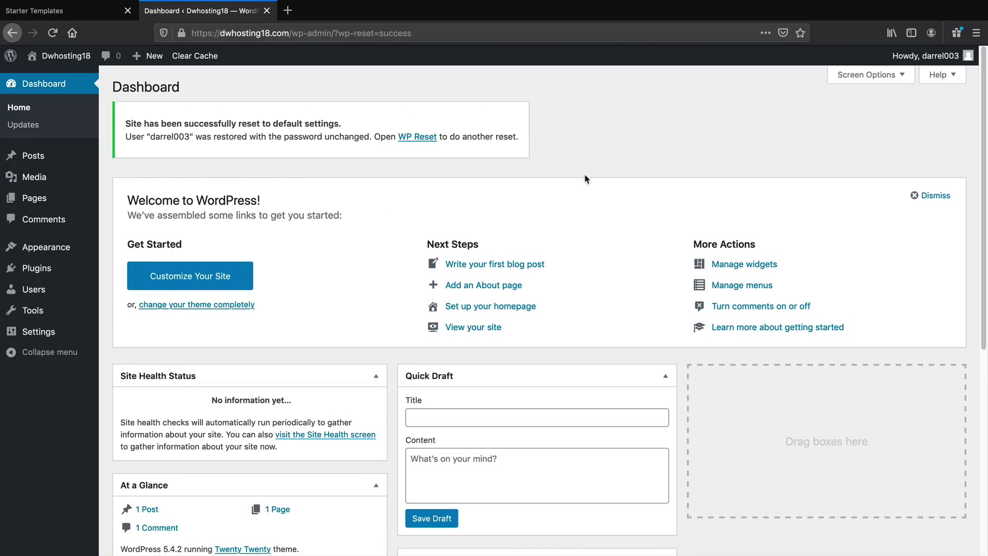
# Activate the Astra theme from Appearance > Themes
pyautogui.moveTo(40, 250)
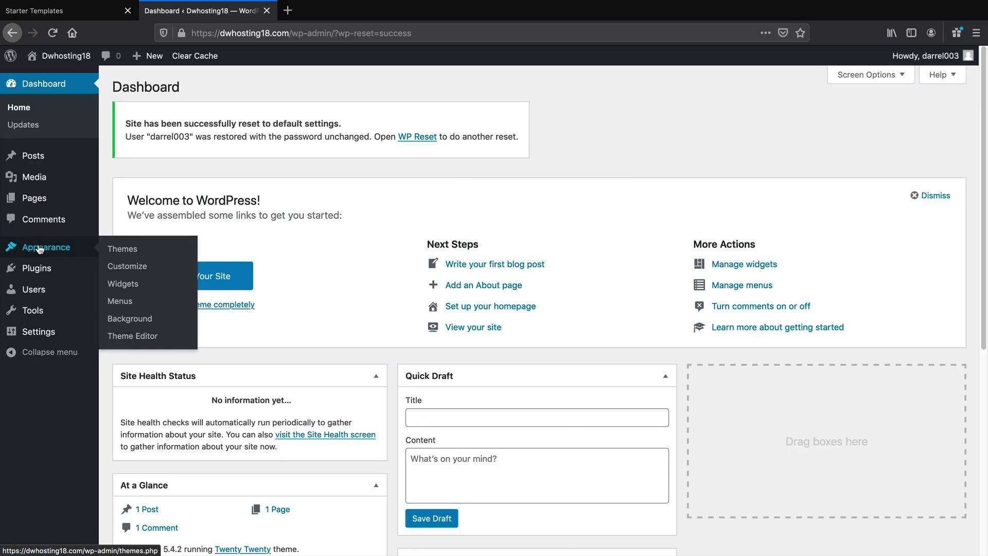
pyautogui.click(122, 249)
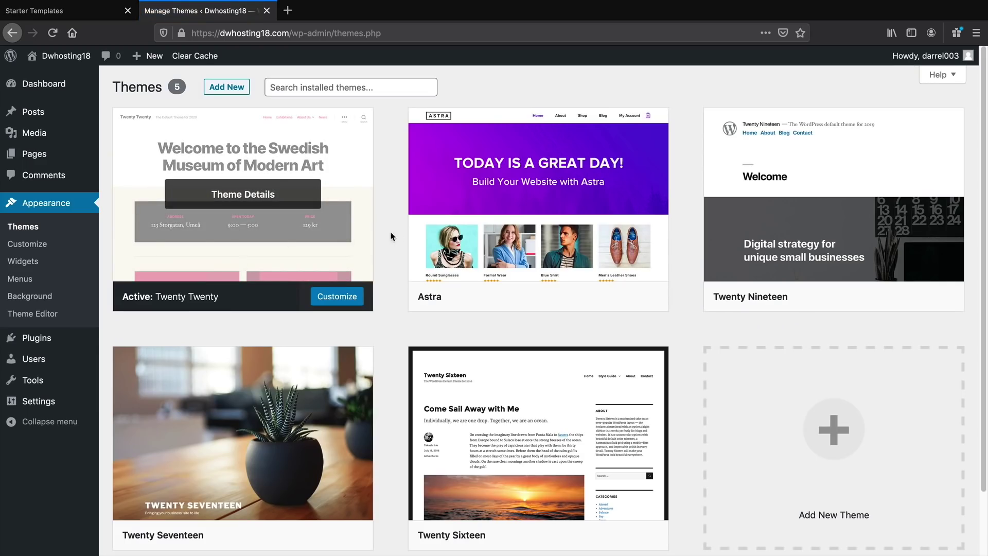
pyautogui.moveTo(477, 227)
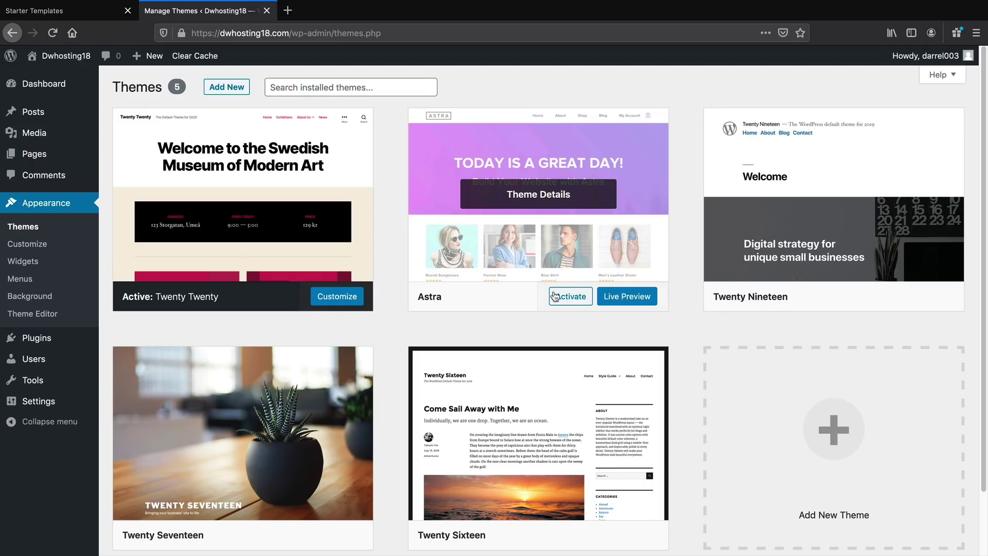
pyautogui.click(571, 302)
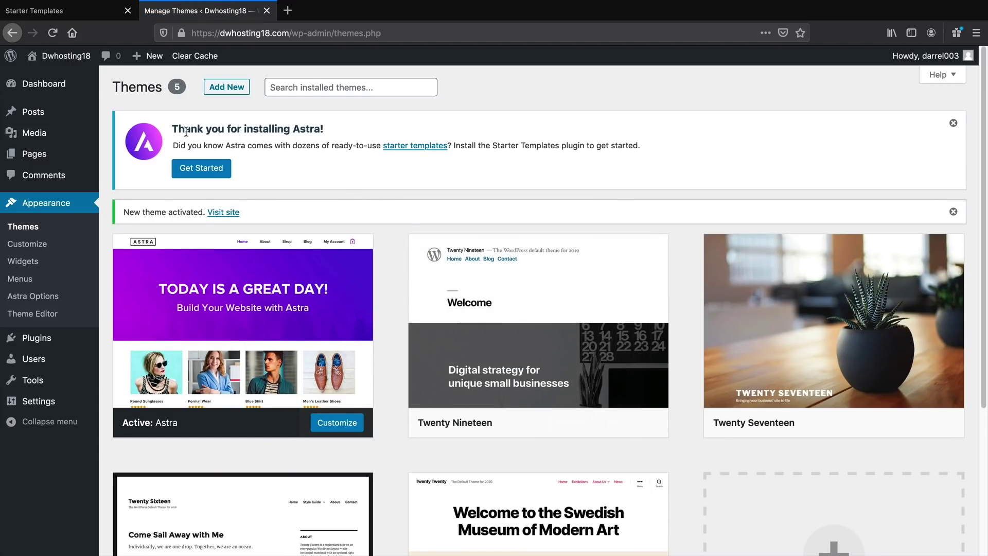
# Install the Starter Templates plugin from the Astra notice and choose Elementor as page builder
pyautogui.moveTo(187, 132); pyautogui.dragTo(318, 135)
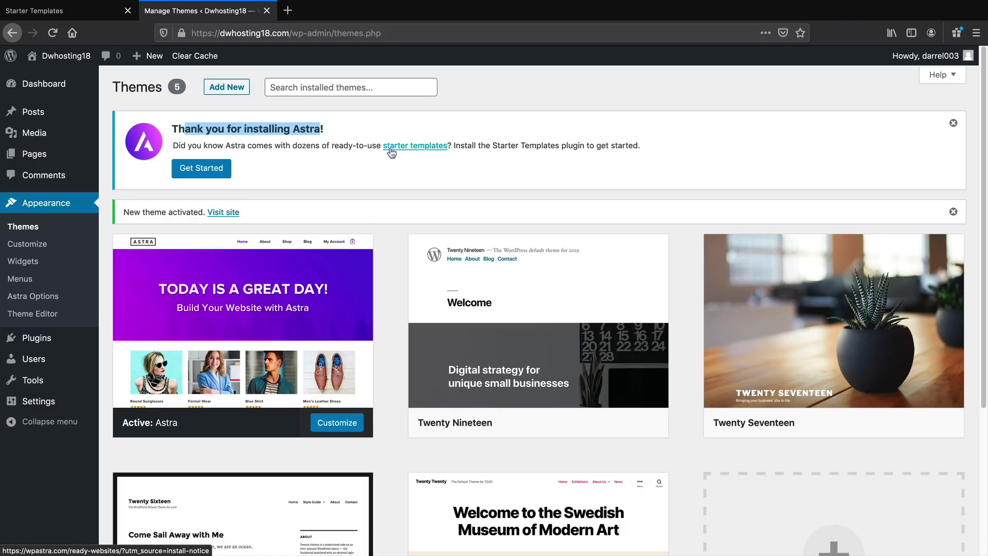
pyautogui.click(220, 170)
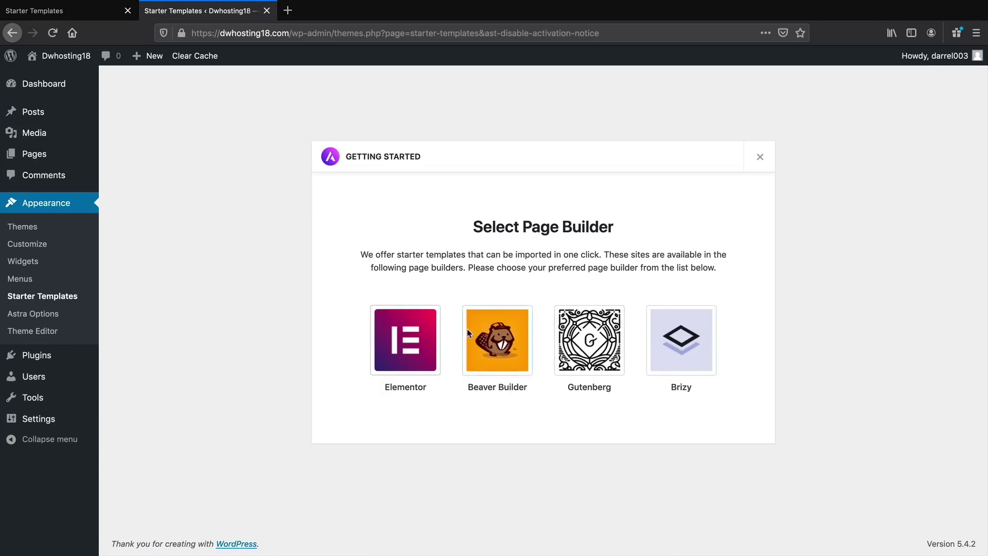
pyautogui.click(403, 351)
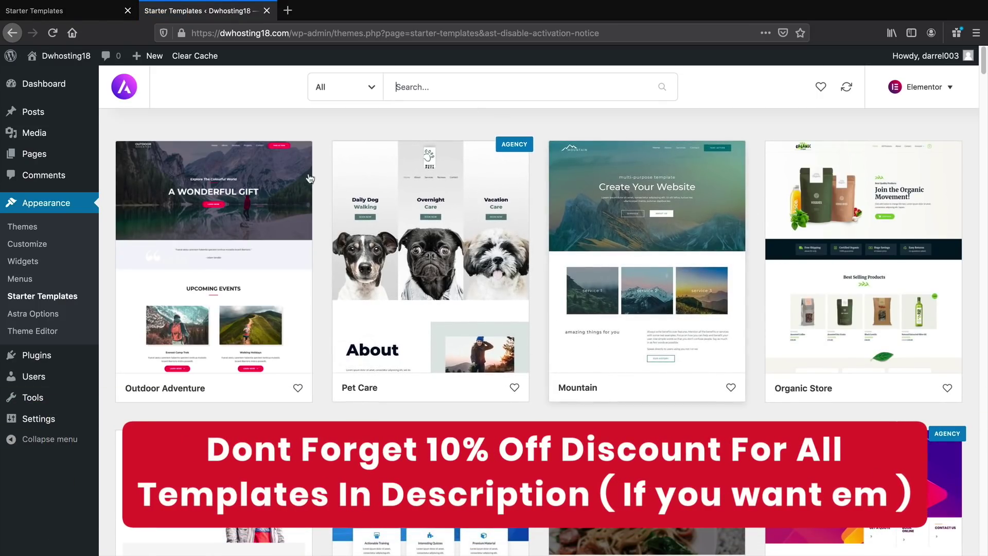
# Filter the starter templates to Free and open the Organic Store template
pyautogui.click(371, 91)
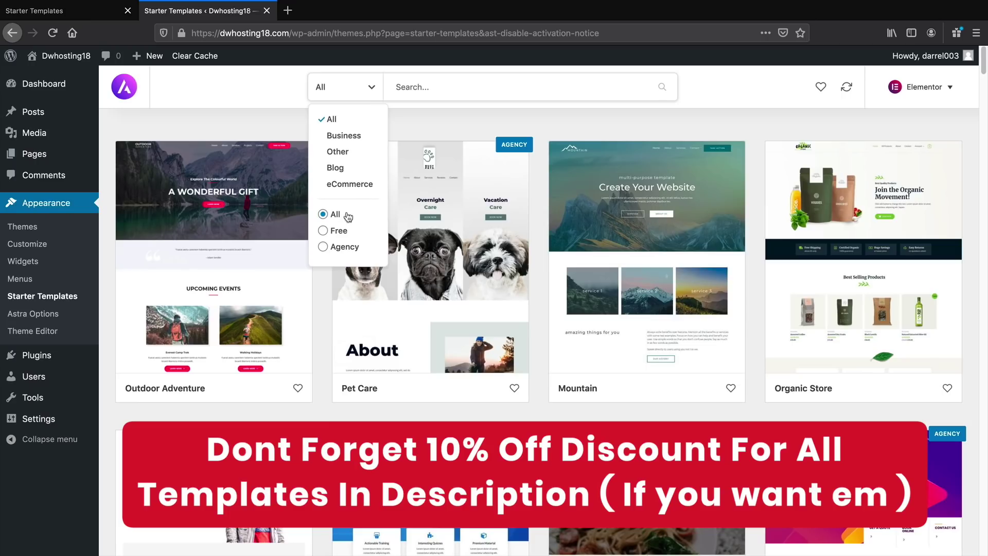
pyautogui.click(326, 229)
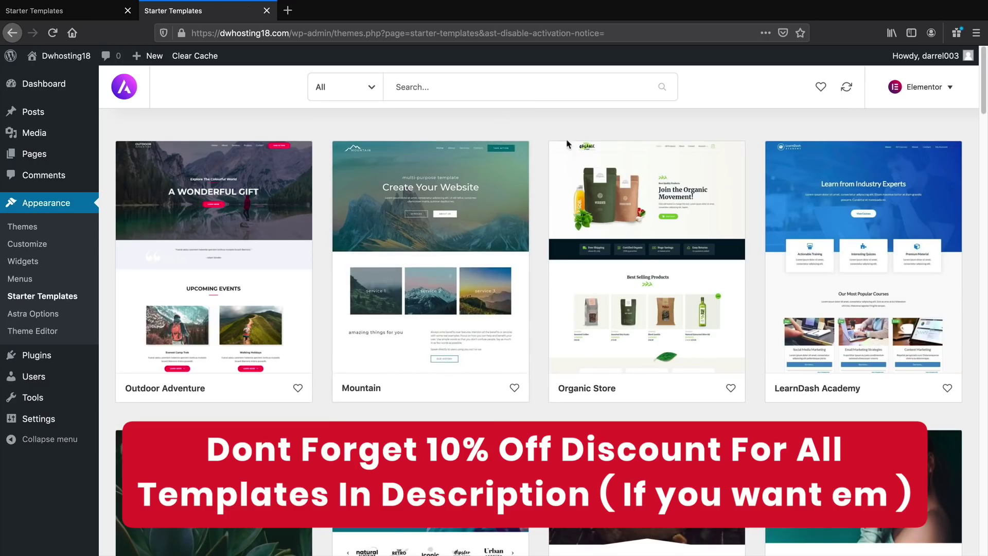
pyautogui.click(647, 227)
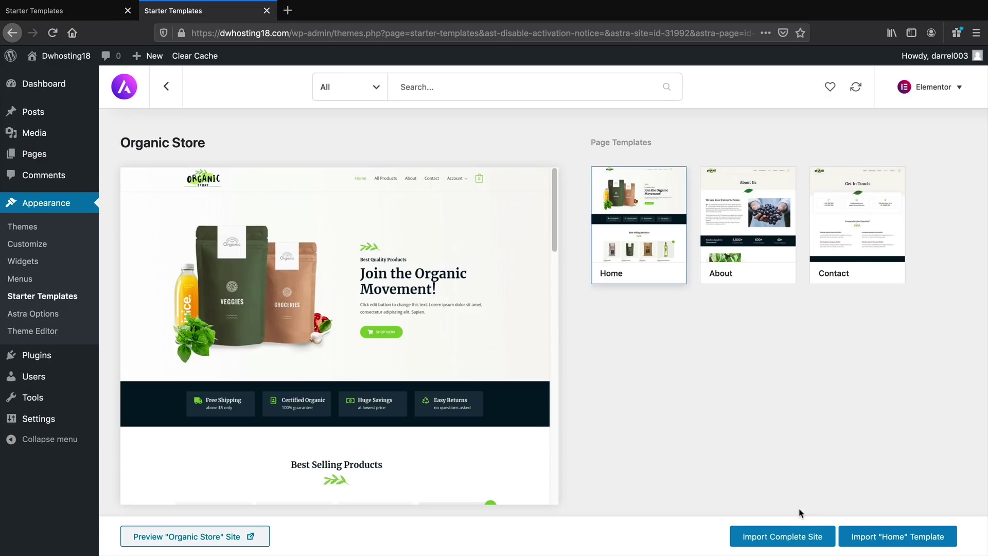
# Import the complete Organic Store site with default options and view it in a new tab
pyautogui.click(798, 538)
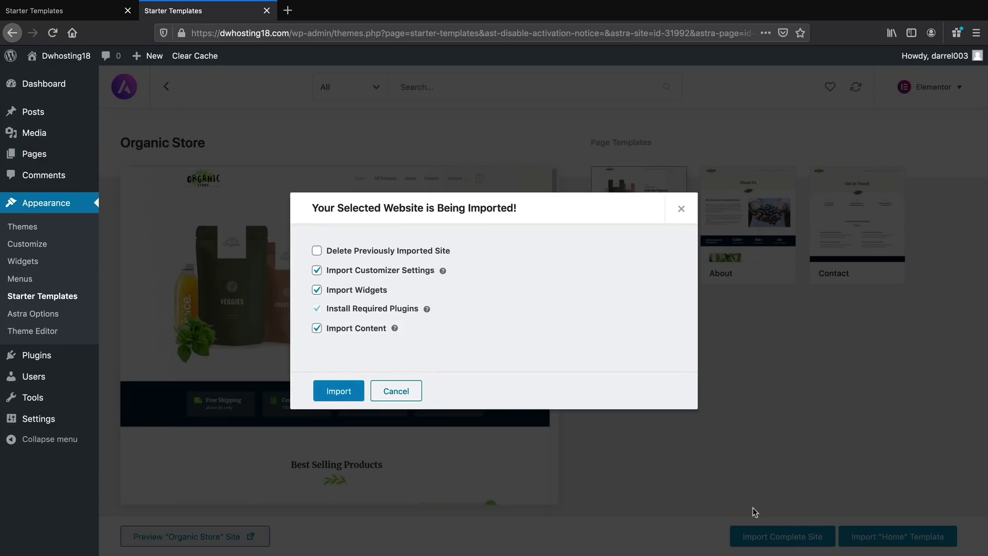
pyautogui.click(342, 392)
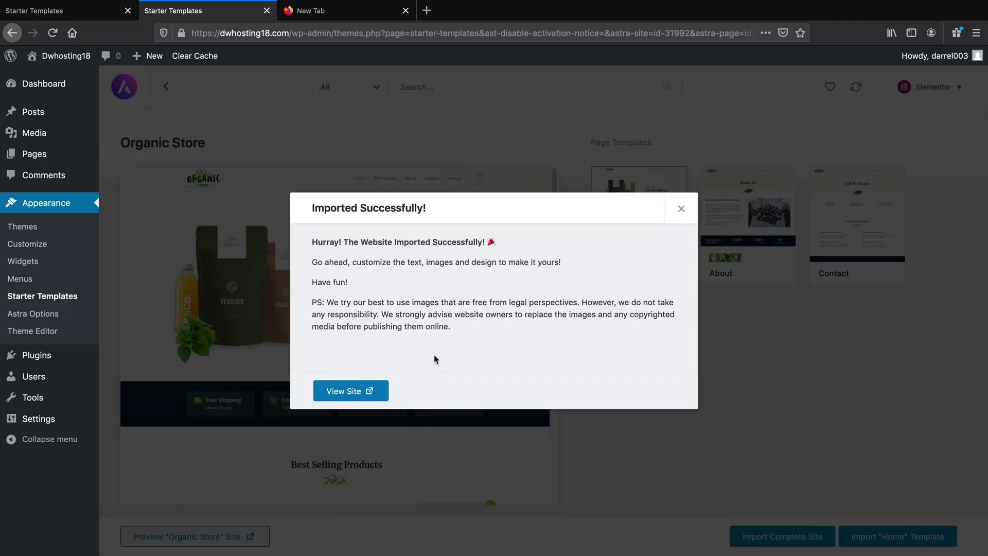
pyautogui.click(338, 394)
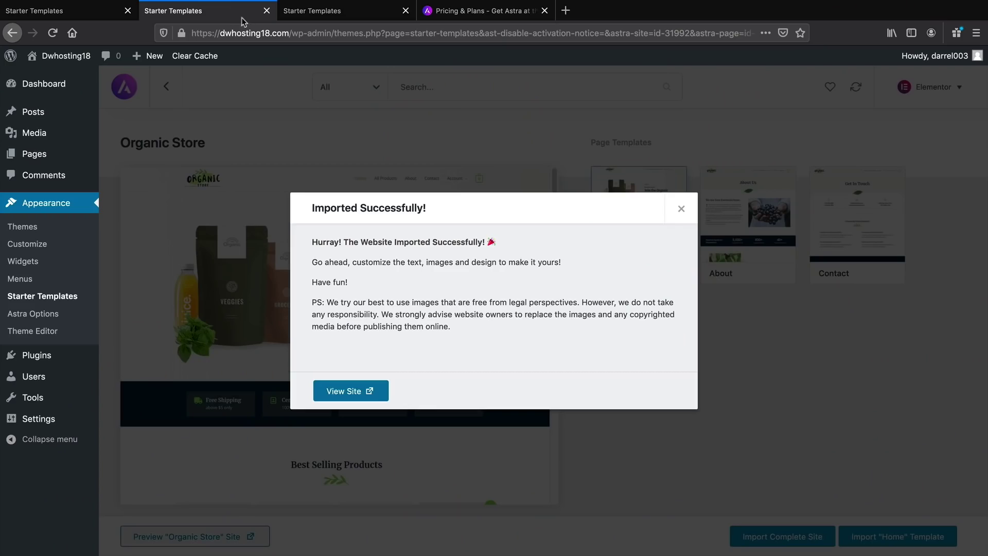
# Return to the Starter Templates browser tab showing the template grid
pyautogui.click(318, 15)
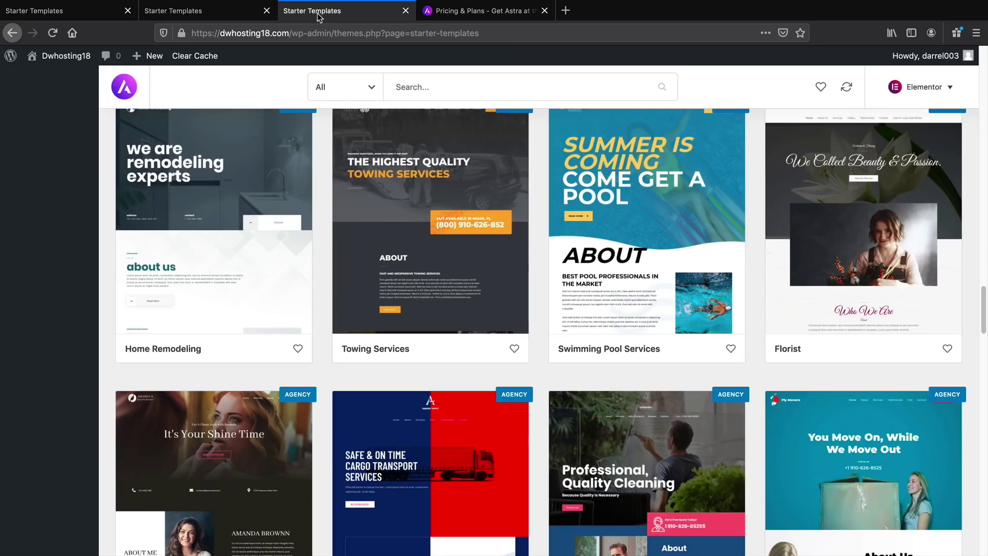
# From the Dashboard, start the CartFlows setup wizard via its thank-you notice
pyautogui.scroll(15, 325, 236)
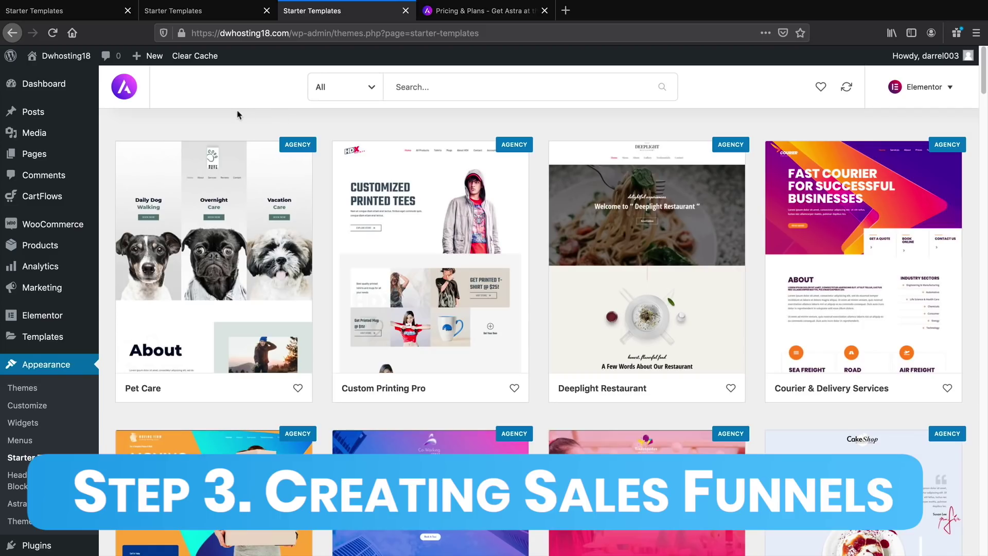
pyautogui.click(60, 86)
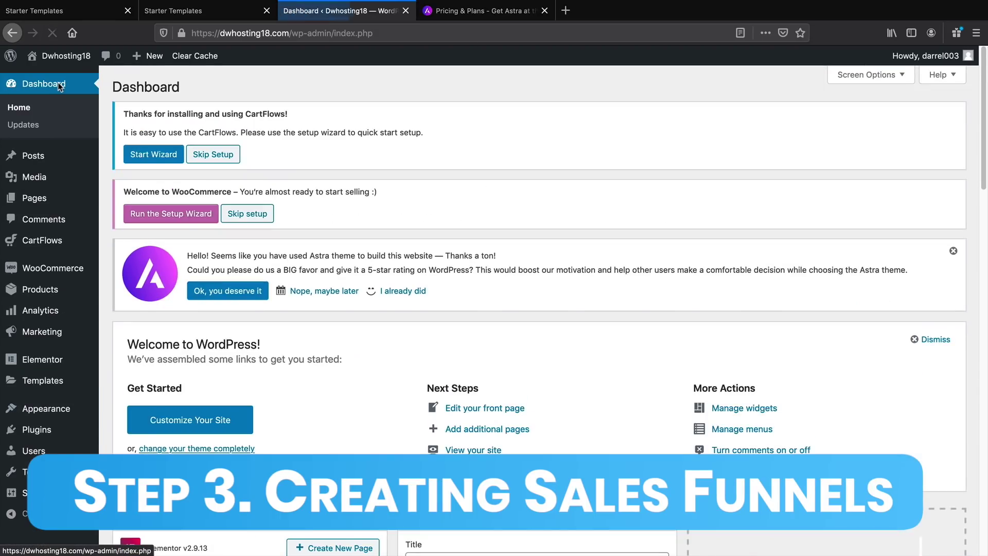
pyautogui.moveTo(47, 241)
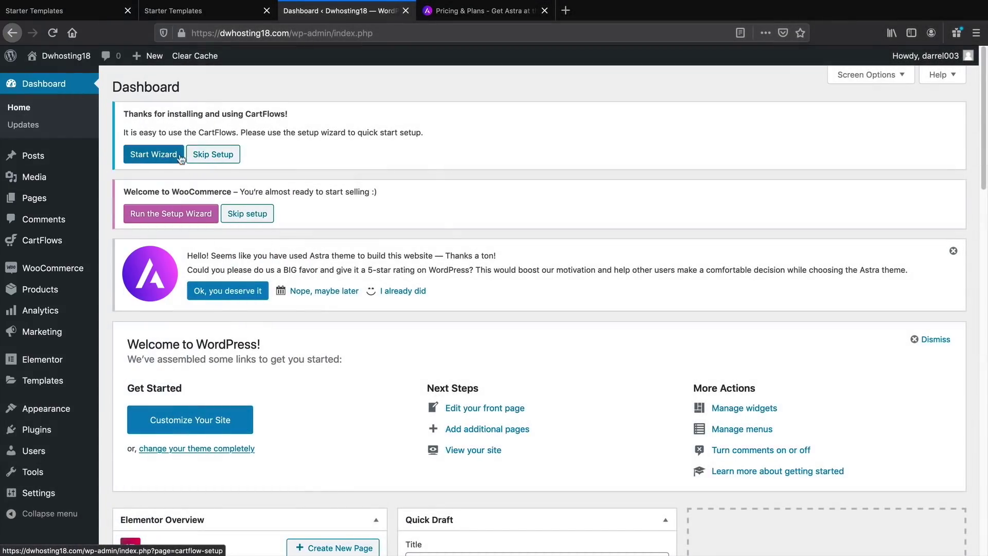
pyautogui.moveTo(154, 116); pyautogui.dragTo(288, 114)
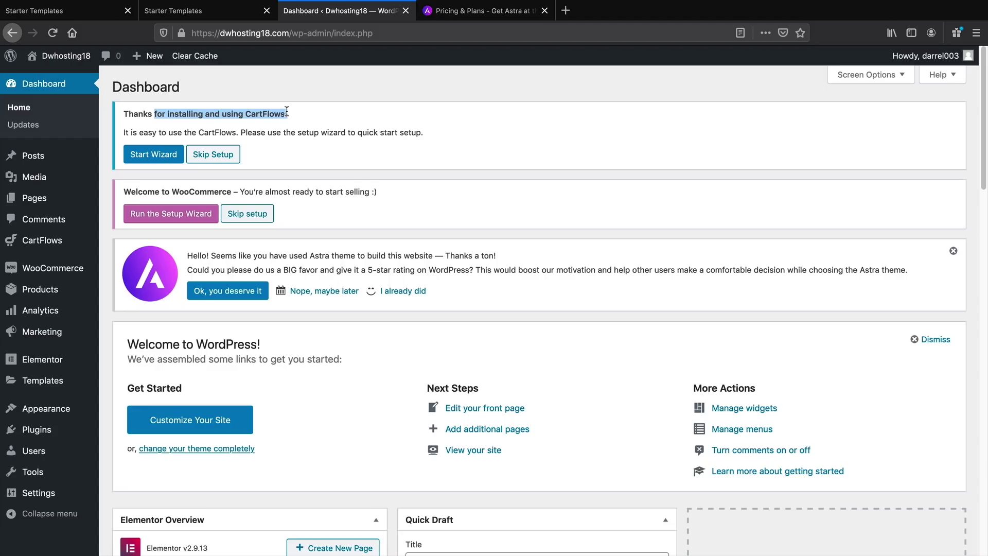
pyautogui.click(154, 156)
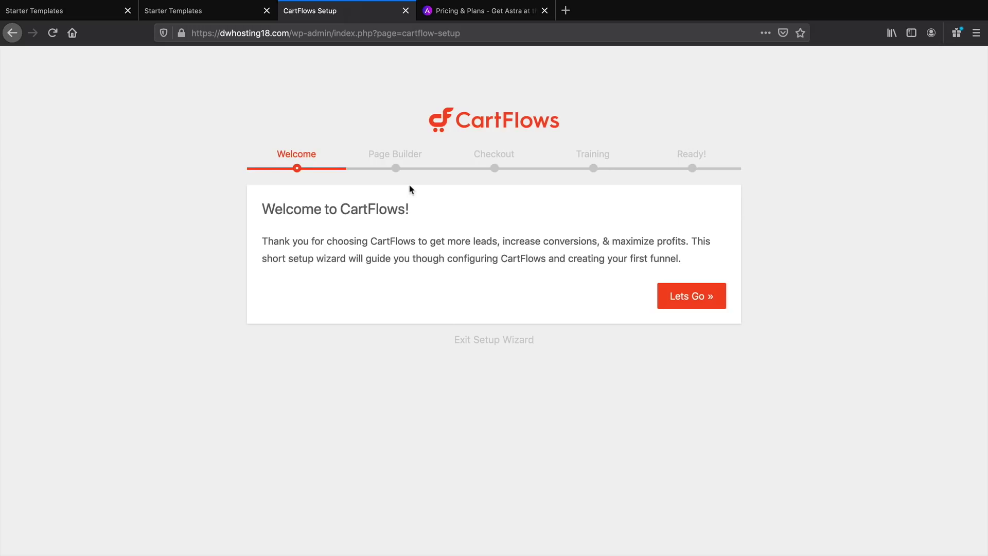
# Keep Elementor as the CartFlows page builder, after briefly picking Divi, and continue
pyautogui.click(690, 299)
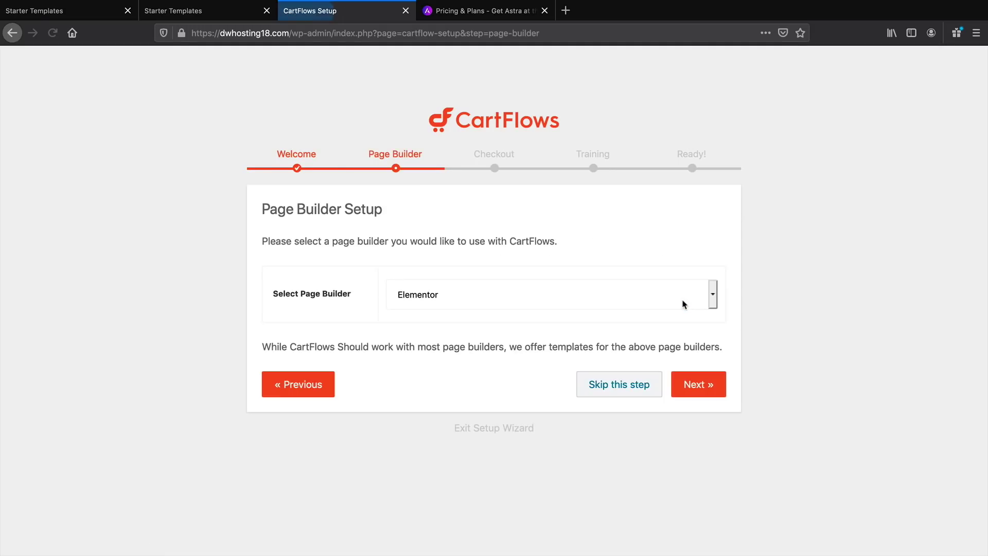
pyautogui.click(412, 300)
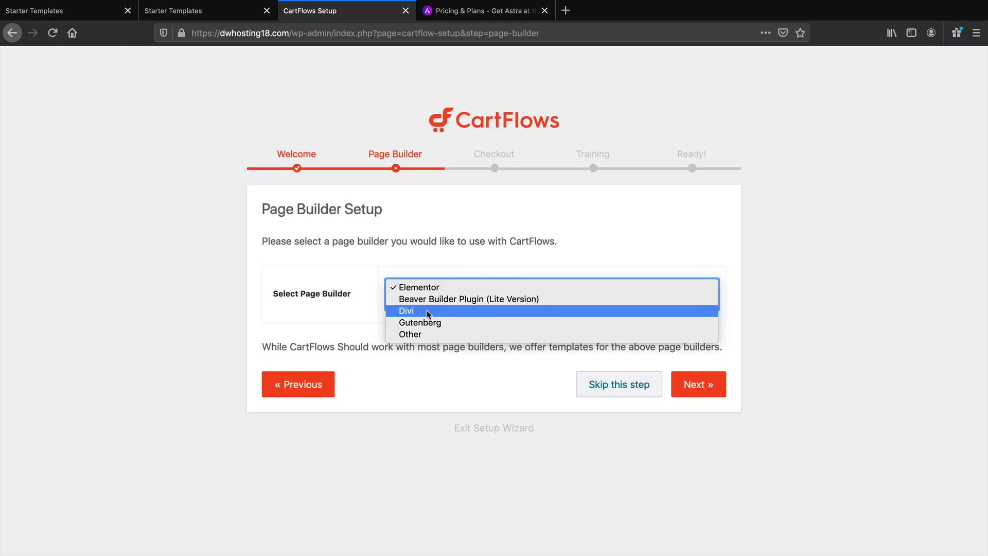
pyautogui.click(428, 311)
pyautogui.click(428, 309)
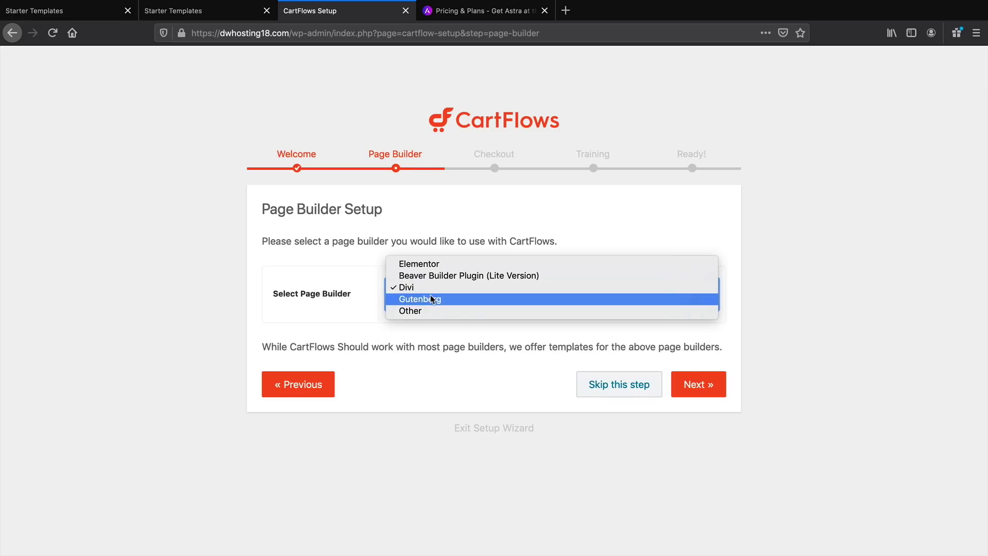
pyautogui.click(433, 265)
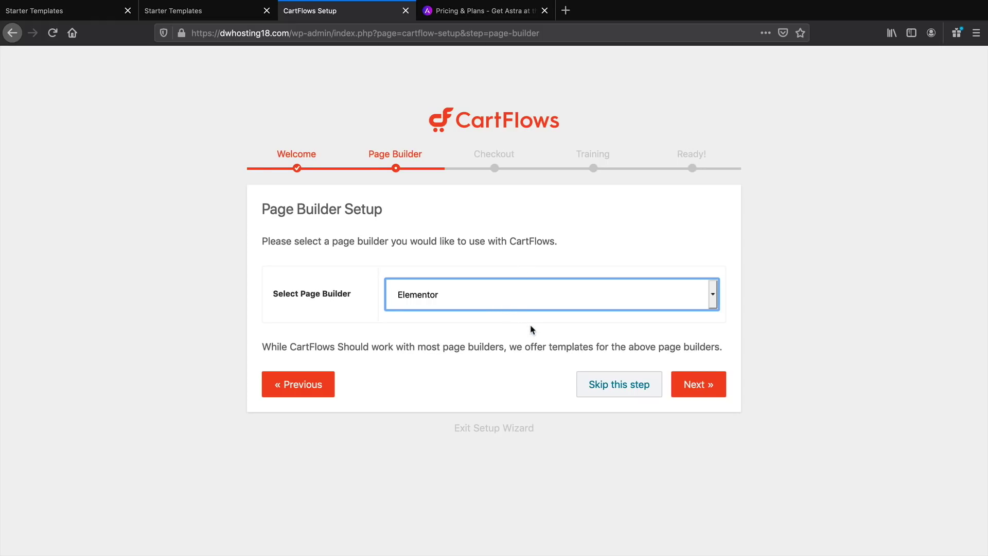
pyautogui.click(701, 386)
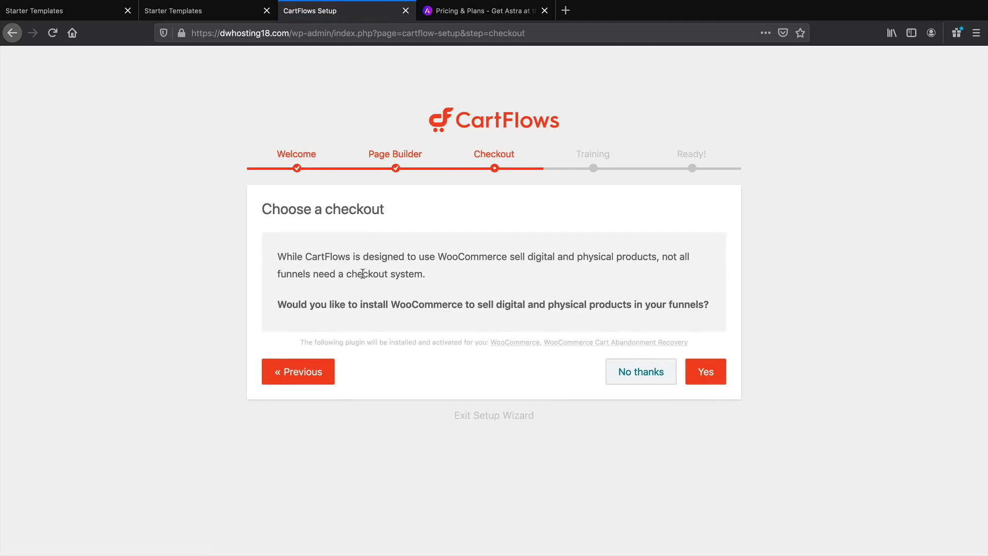
# Agree to install WooCommerce, decline the training course offer, and leave the wizard
pyautogui.moveTo(312, 304); pyautogui.dragTo(494, 308)
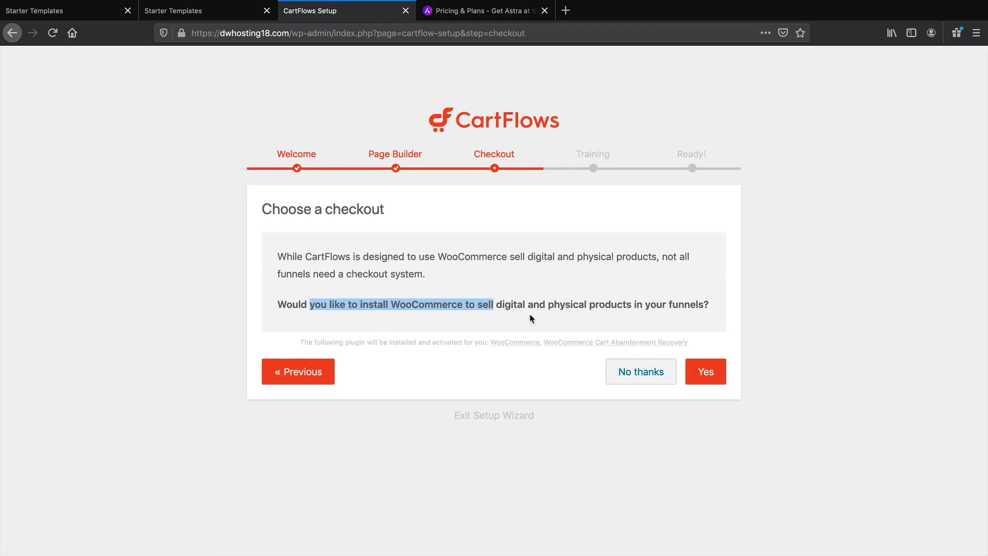
pyautogui.click(707, 373)
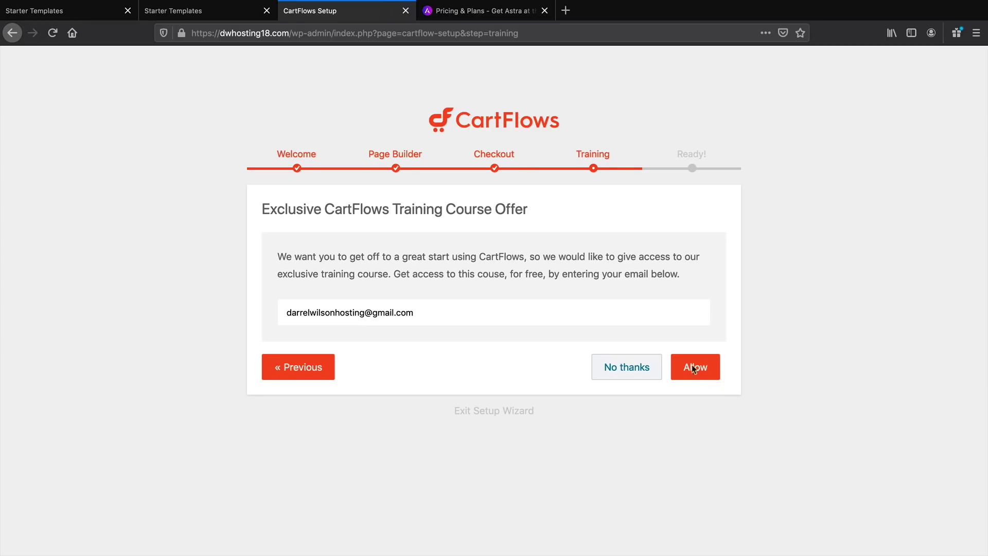
pyautogui.moveTo(306, 209); pyautogui.dragTo(510, 214)
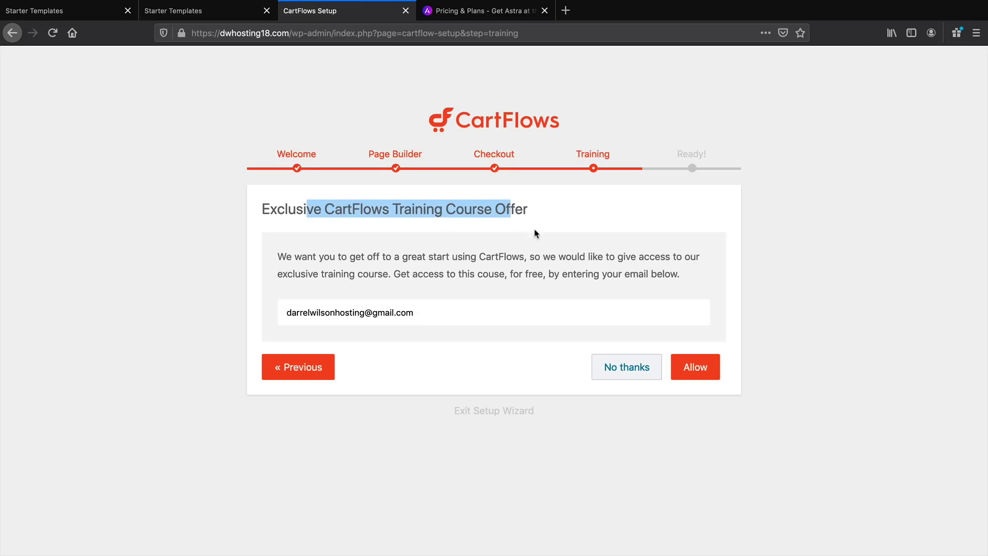
pyautogui.click(634, 371)
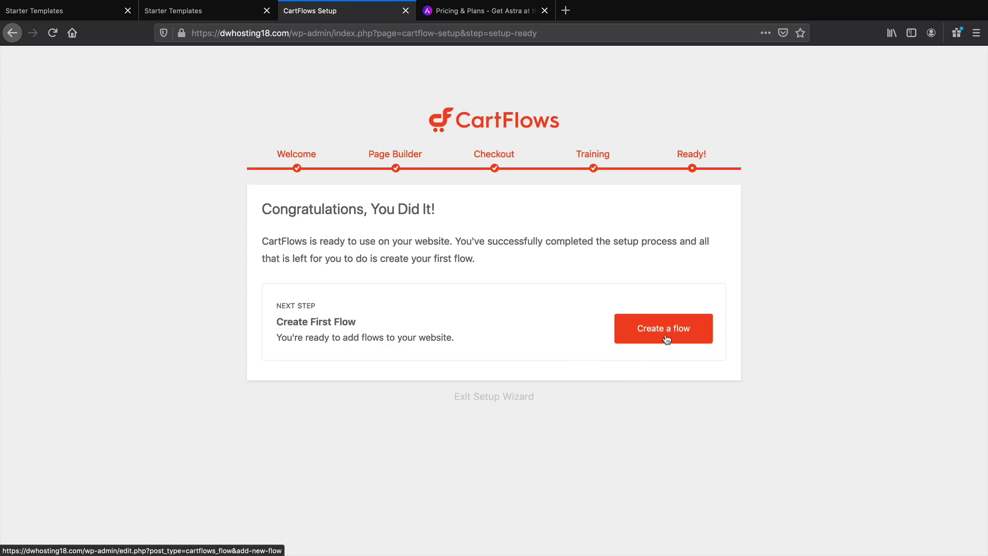
pyautogui.click(475, 400)
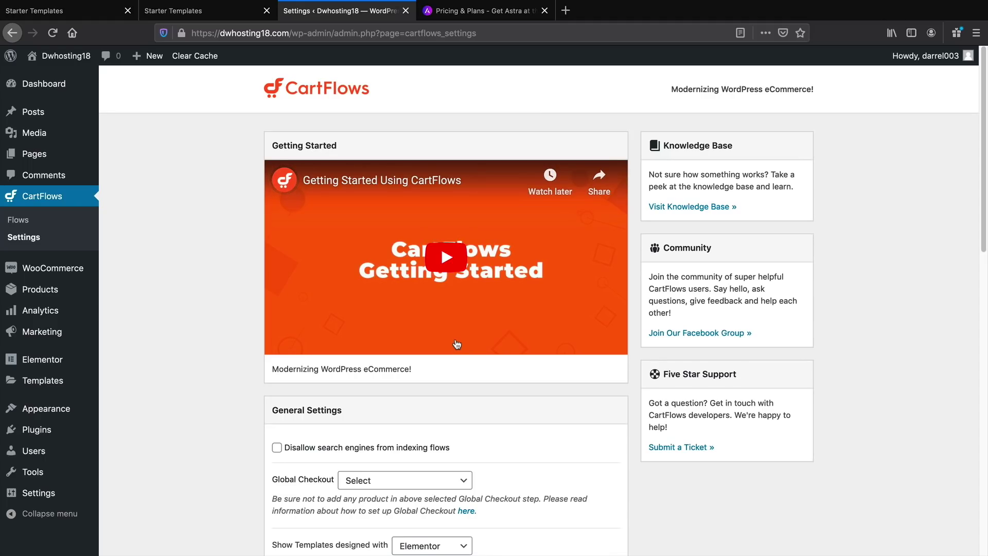
# Open the Organic Store Checkout flow from the CartFlows Flows list
pyautogui.click(36, 200)
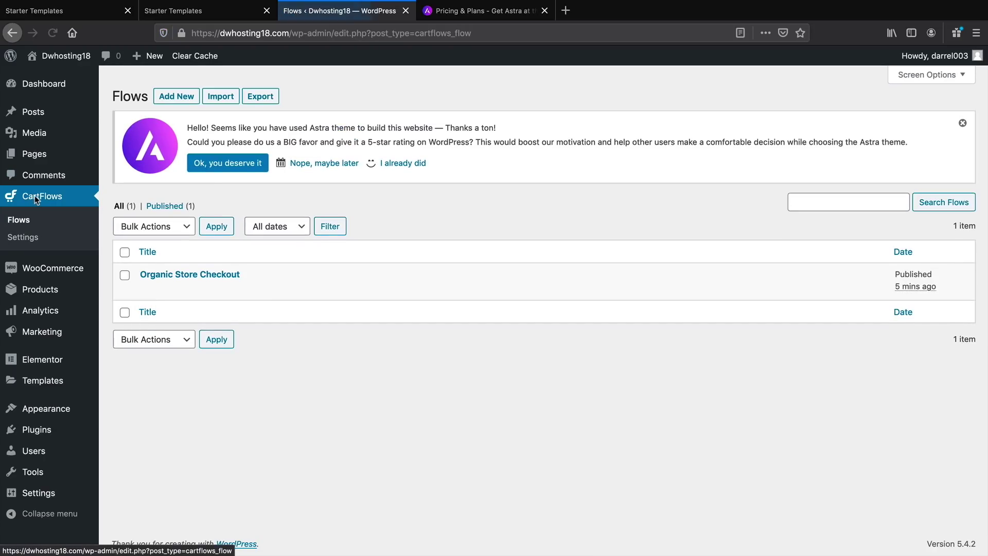
pyautogui.click(23, 221)
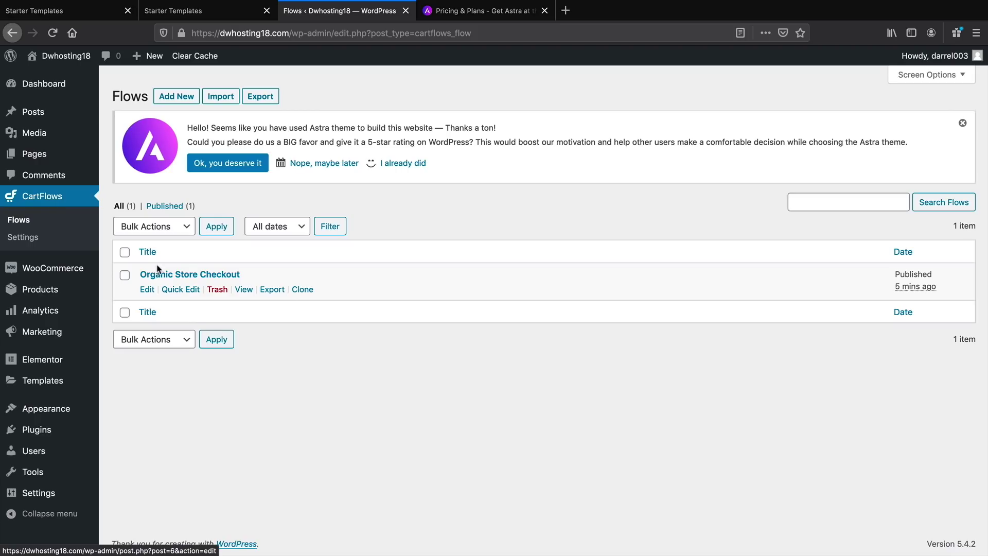
pyautogui.click(175, 278)
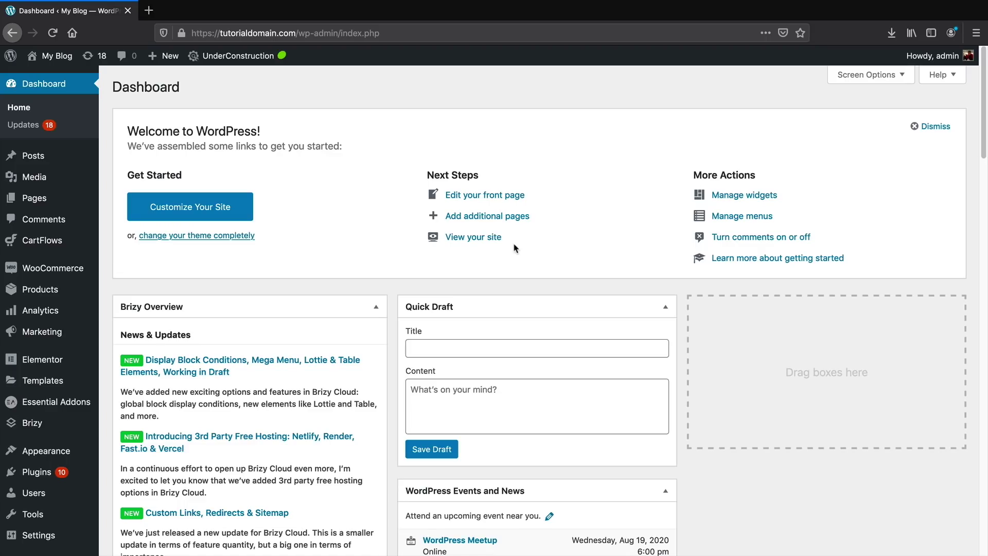
# Search the Add New Plugins directory for 'cartflows'
pyautogui.moveTo(81, 473)
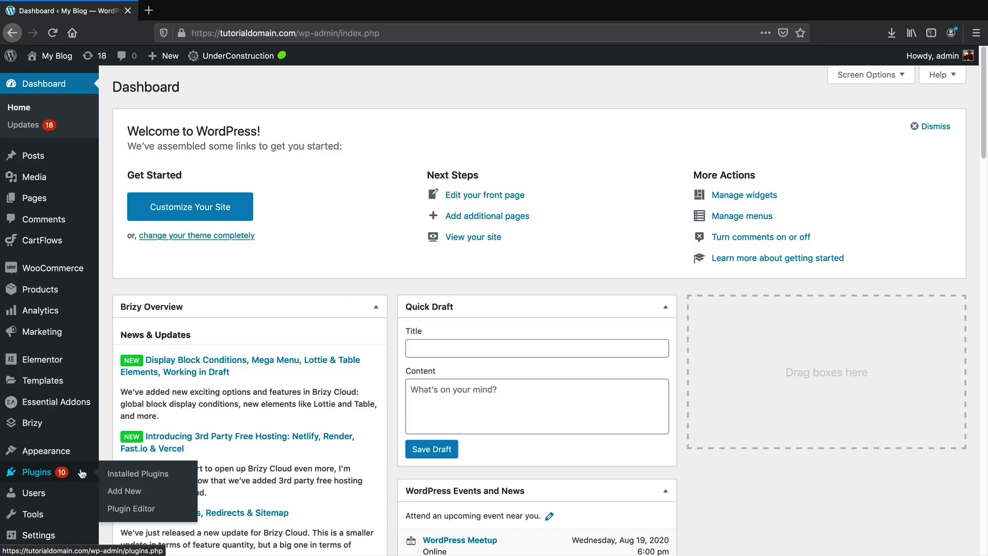
pyautogui.click(124, 493)
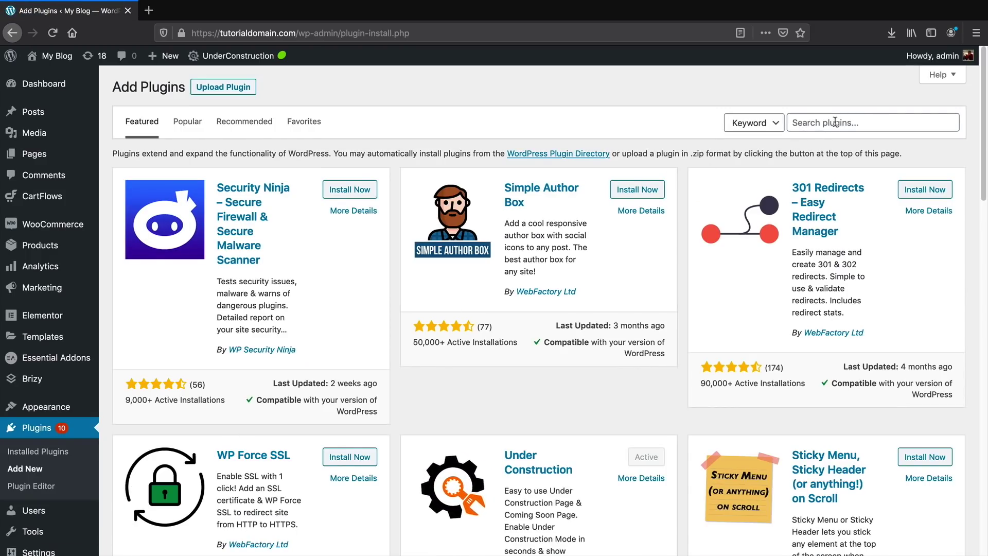
pyautogui.click(876, 128)
pyautogui.write('cartflows')
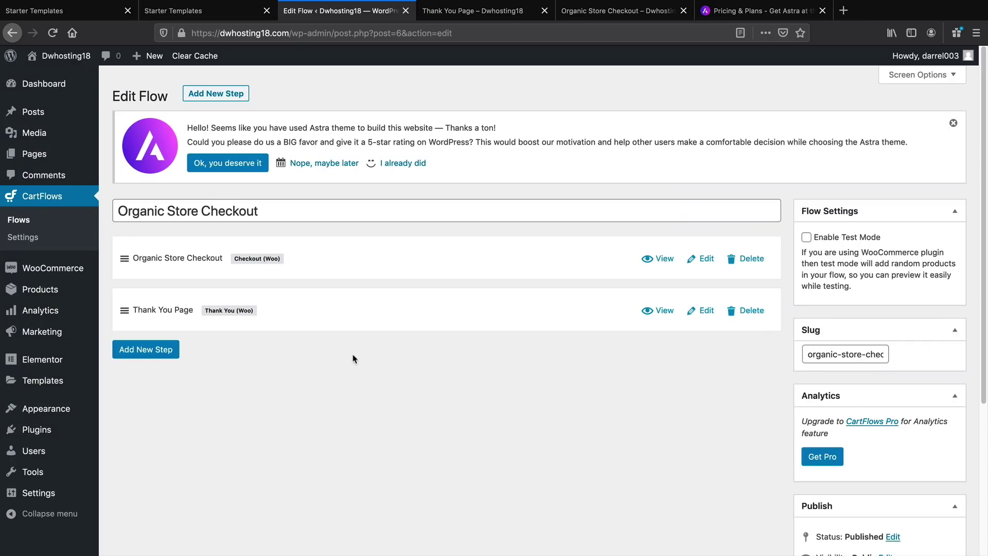
# Open the Steps Library and browse the upsell, downsell and checkout templates
pyautogui.click(153, 353)
pyautogui.moveTo(217, 273)
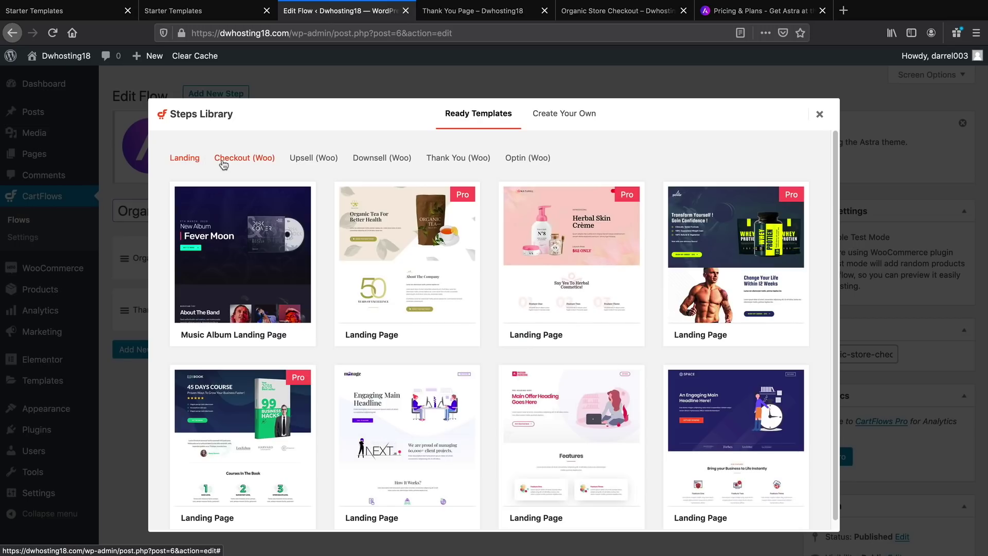
pyautogui.click(303, 160)
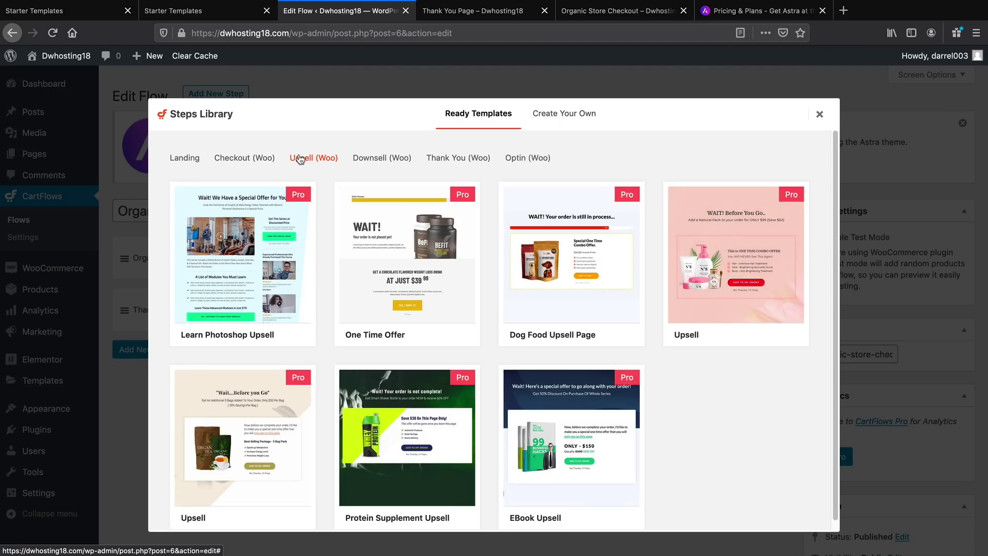
pyautogui.click(380, 168)
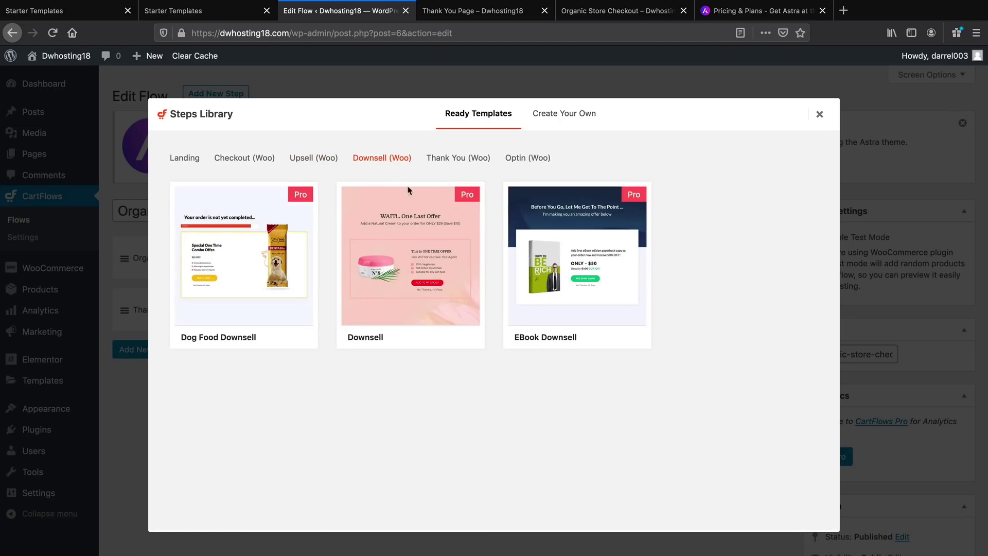
pyautogui.moveTo(437, 212)
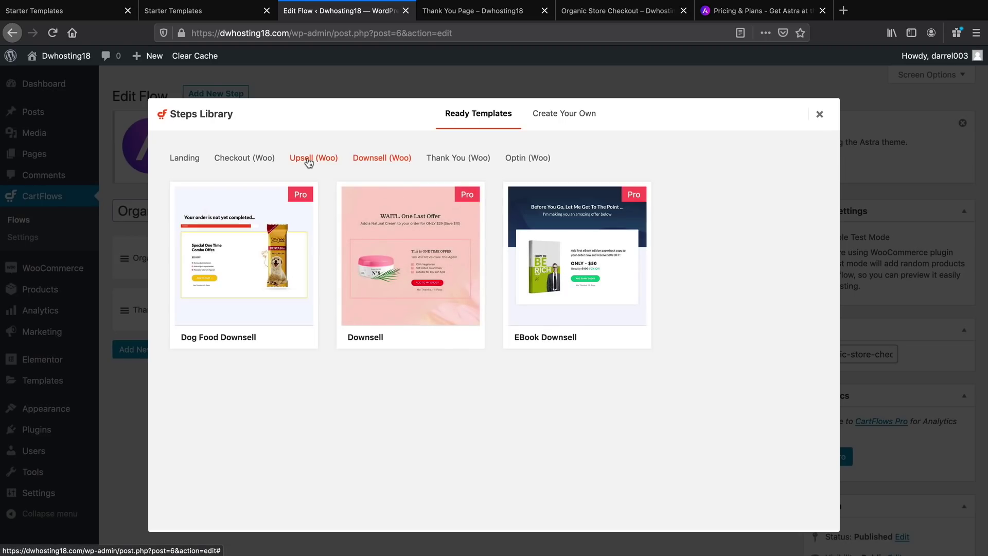
pyautogui.click(252, 162)
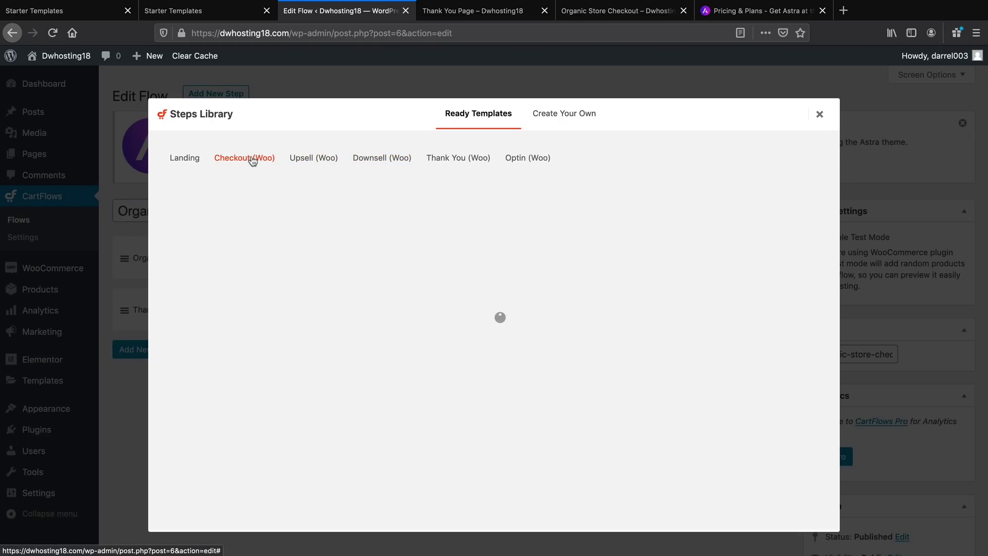
pyautogui.moveTo(362, 319)
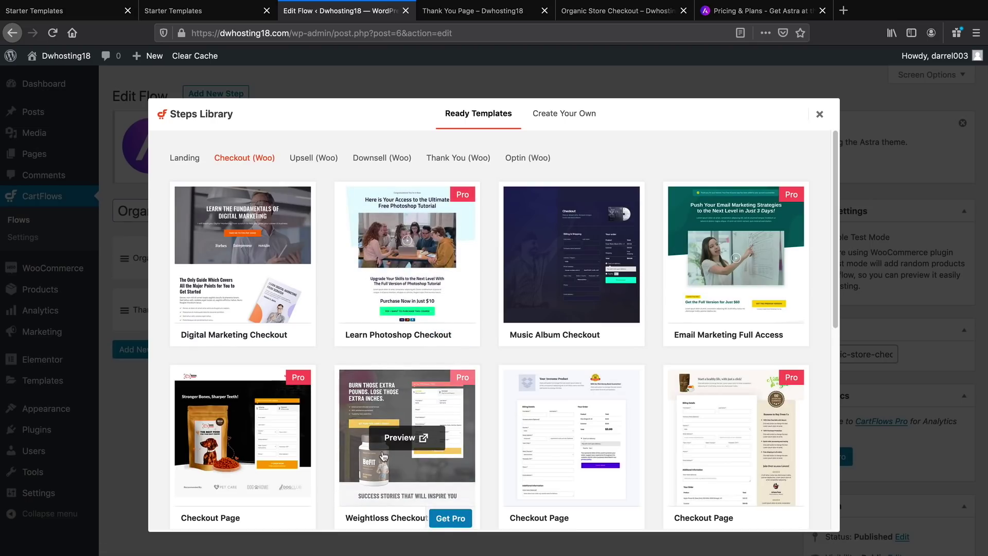
# Compare the upsell, downsell and thank-you page templates again
pyautogui.click(320, 161)
pyautogui.moveTo(409, 283)
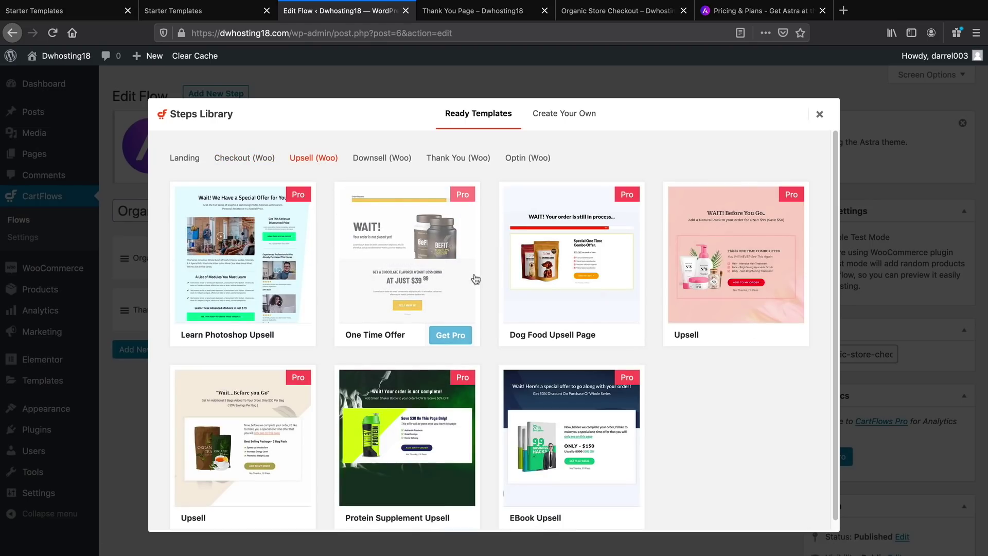
pyautogui.moveTo(515, 256)
pyautogui.click(385, 160)
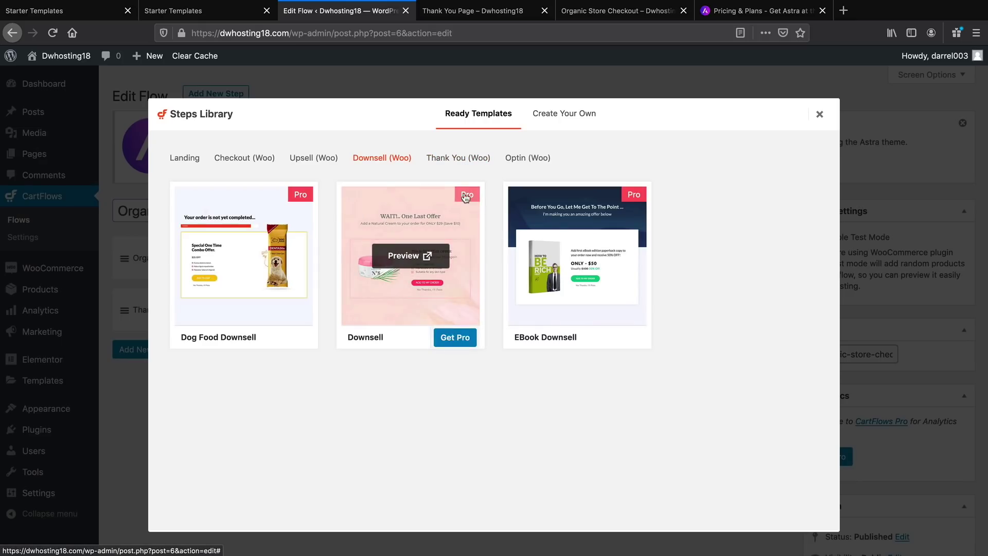
pyautogui.click(457, 159)
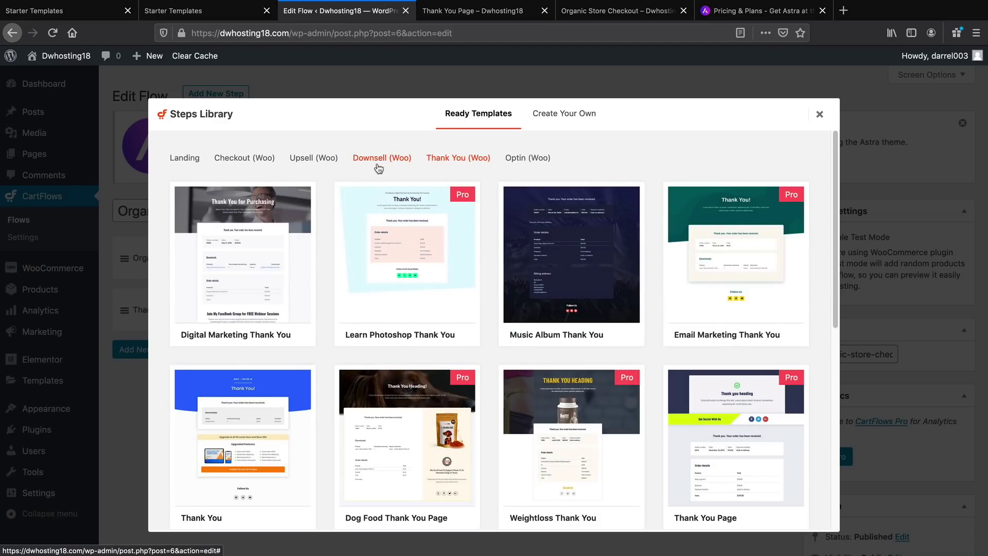
pyautogui.click(378, 166)
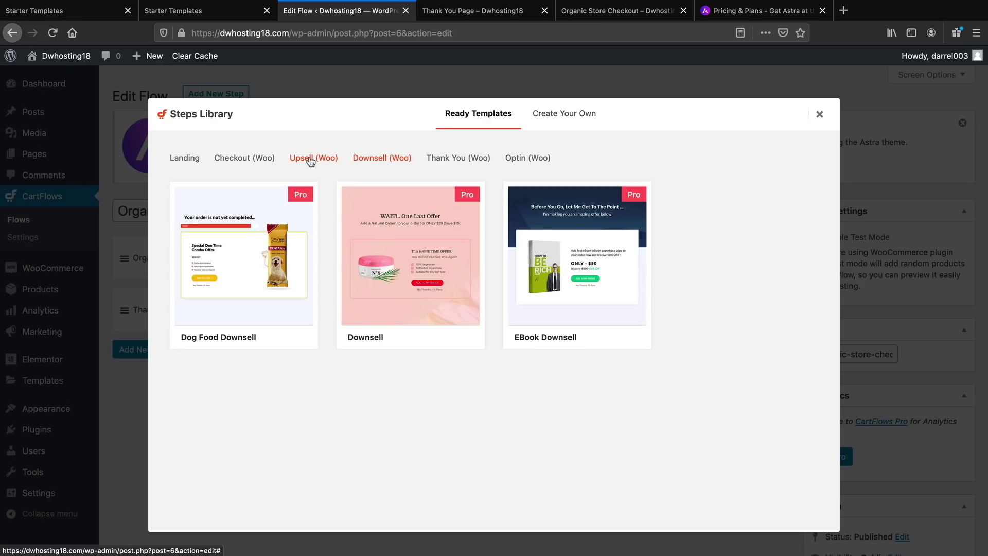
pyautogui.click(311, 161)
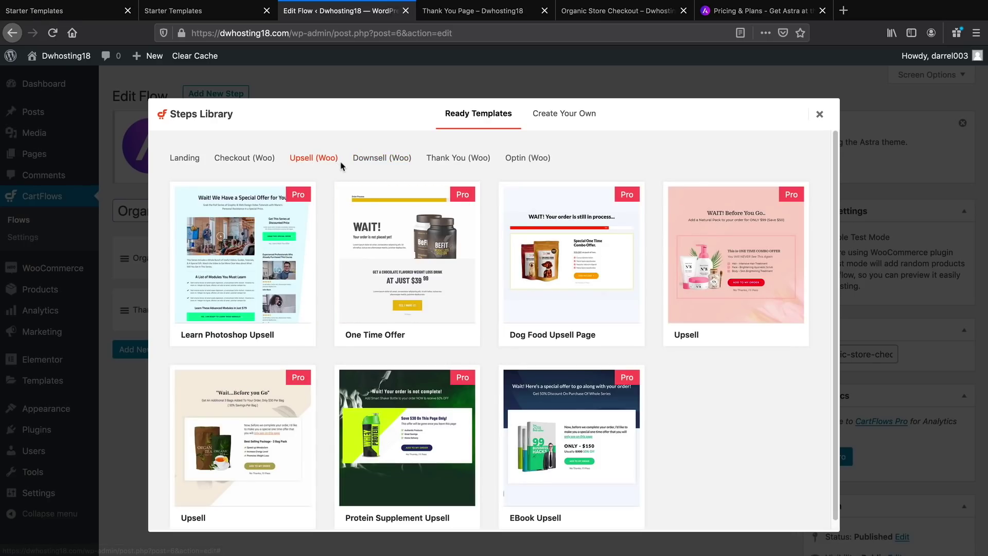
# Import the Download The eBook template from the Optin (Woo) templates
pyautogui.click(513, 163)
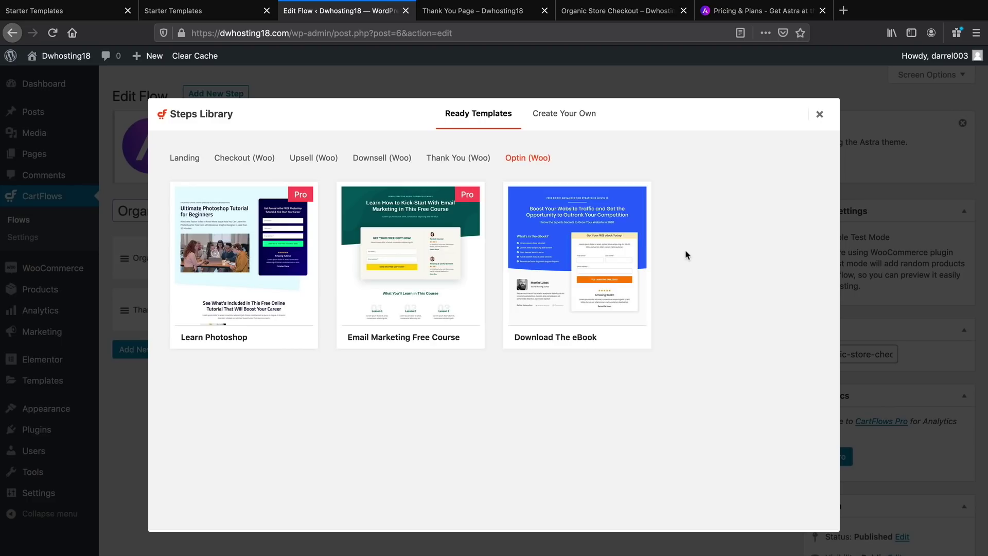
pyautogui.moveTo(566, 256)
pyautogui.moveTo(609, 231)
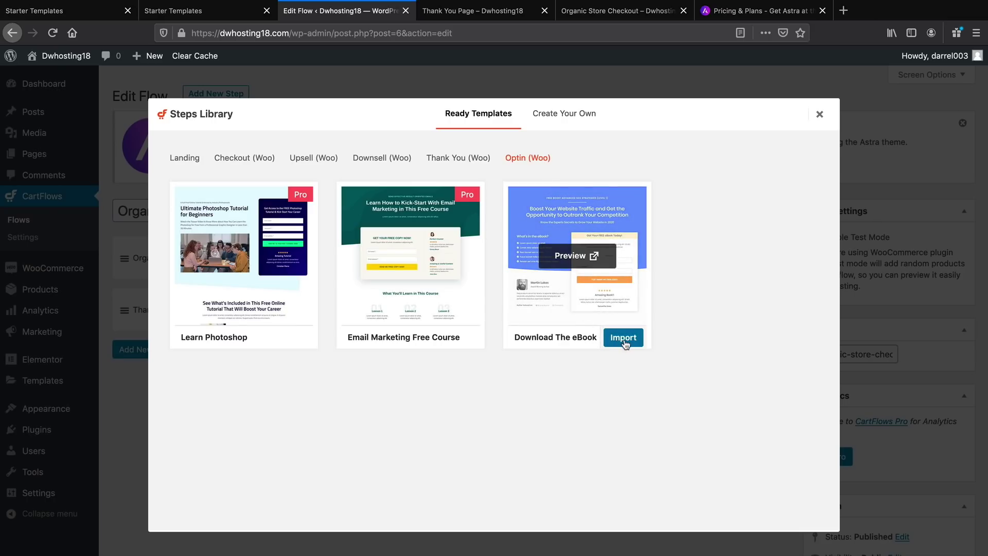
pyautogui.click(624, 339)
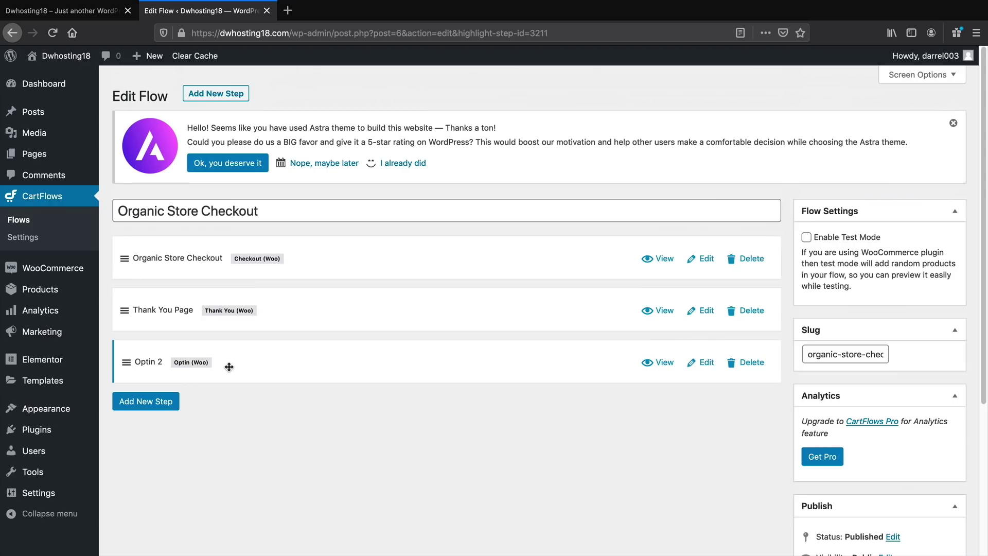
# Drag Optin 2 above the Thank You Page, then go to the admin Dashboard
pyautogui.moveTo(230, 369); pyautogui.dragTo(236, 259)
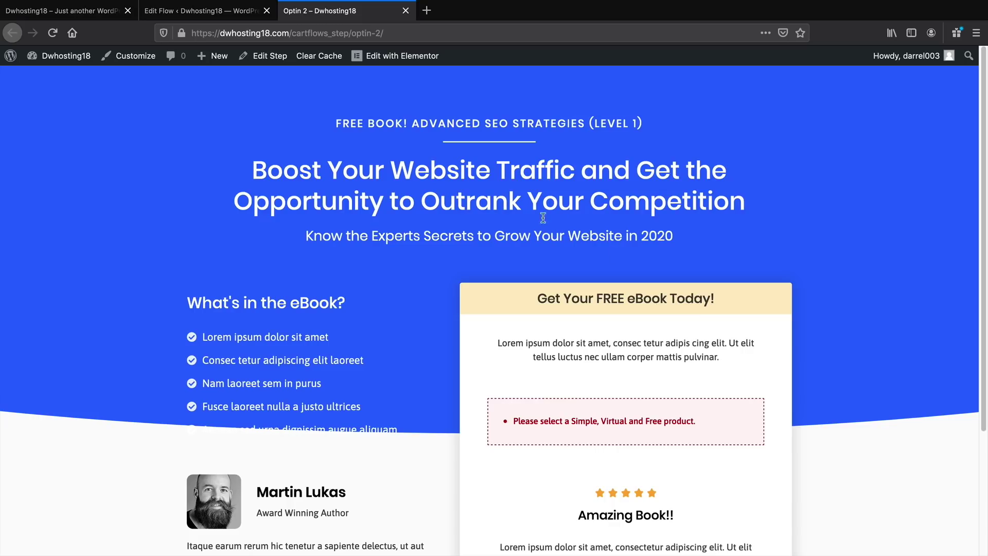
pyautogui.moveTo(59, 55)
pyautogui.click(54, 78)
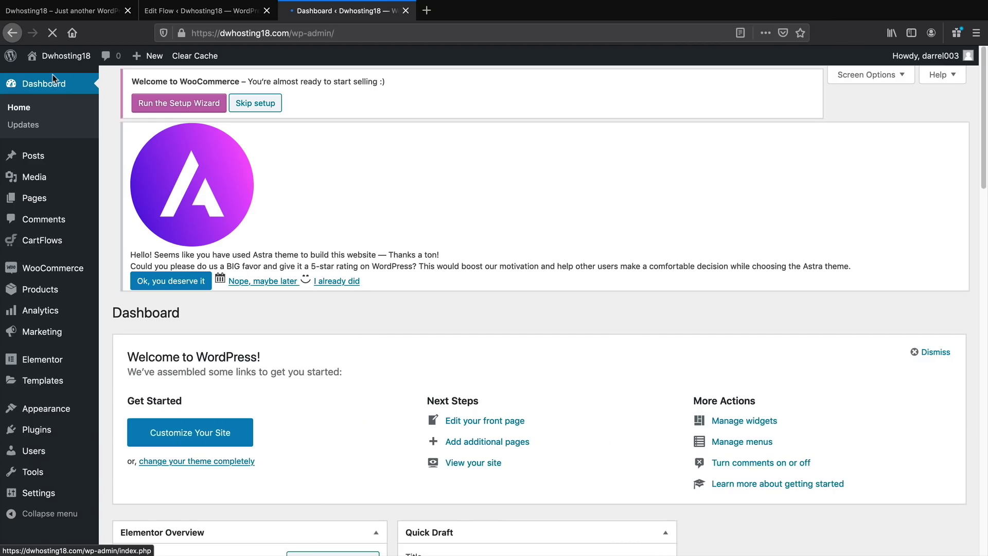
# Begin a new WooCommerce product titled 'Optin Product'
pyautogui.moveTo(44, 291)
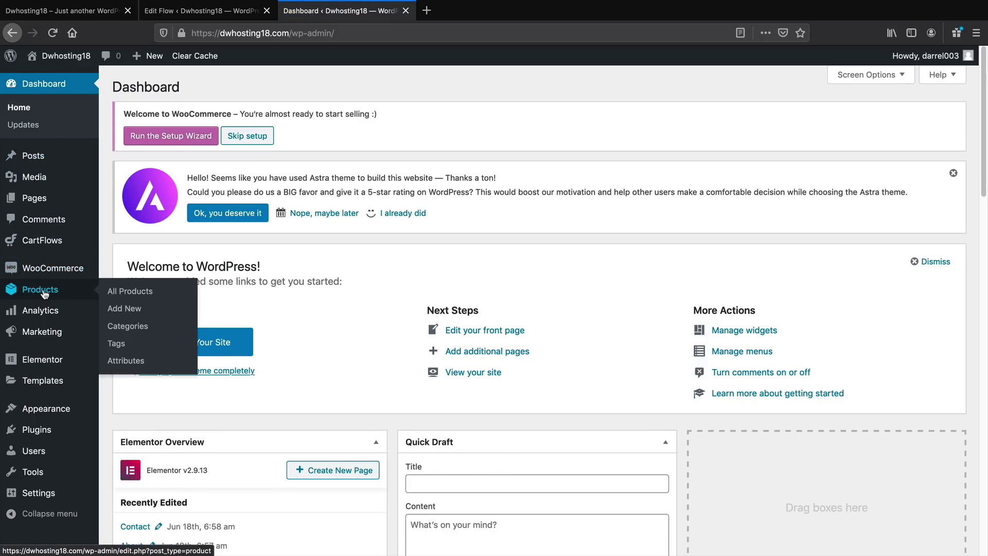
pyautogui.click(116, 308)
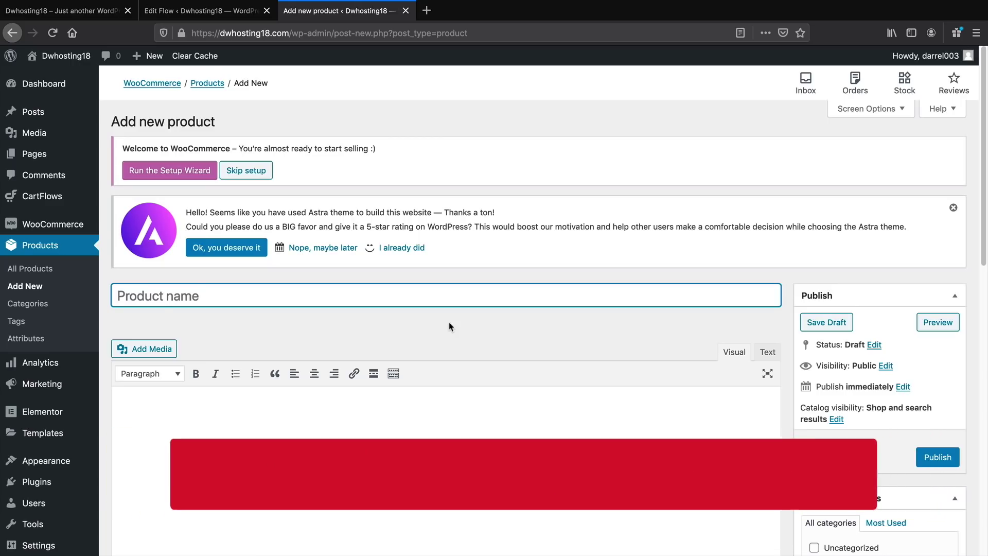
pyautogui.scroll(-2, 433, 310)
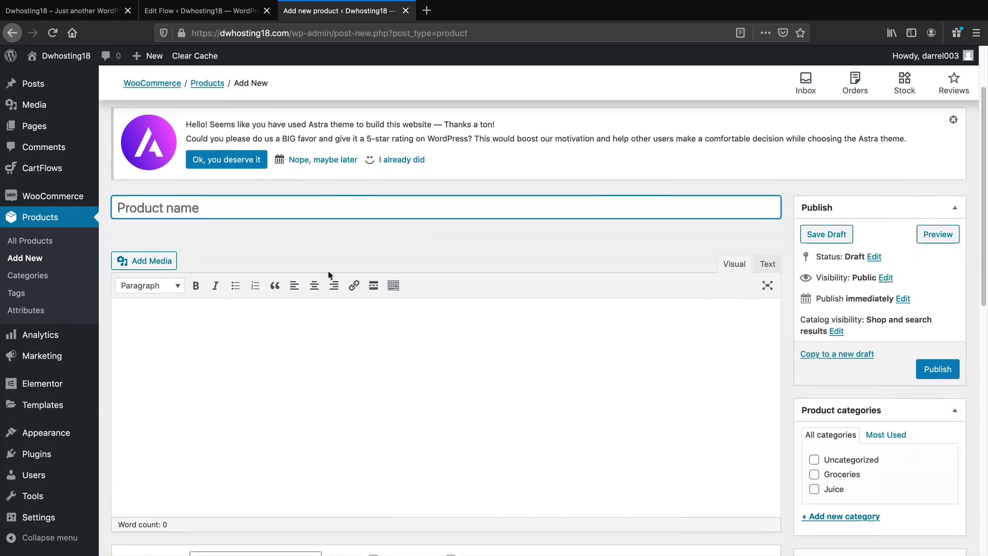
pyautogui.write('O')
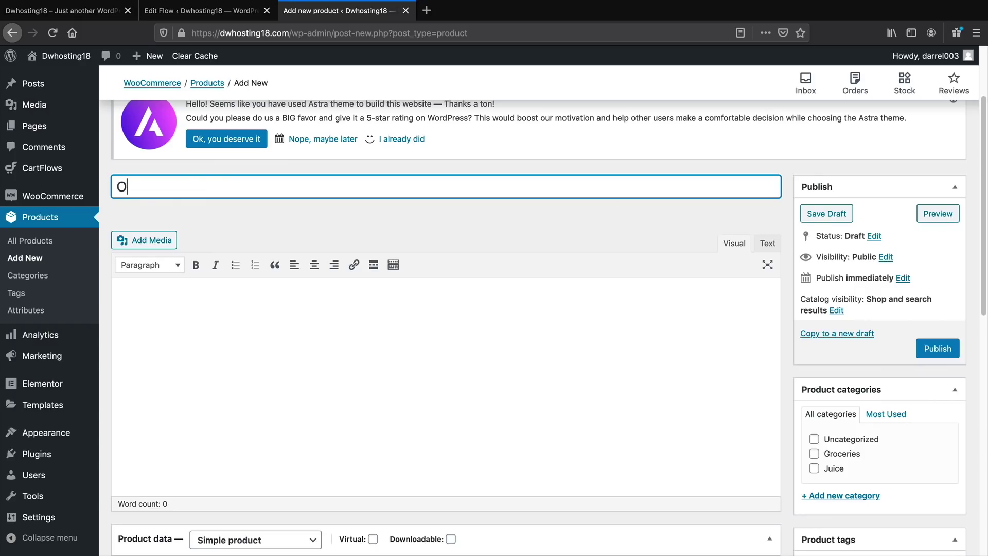
pyautogui.write('ptin Product')
# Visit the product description and short description editors while the draft autosaves
pyautogui.scroll(-3, 235, 245)
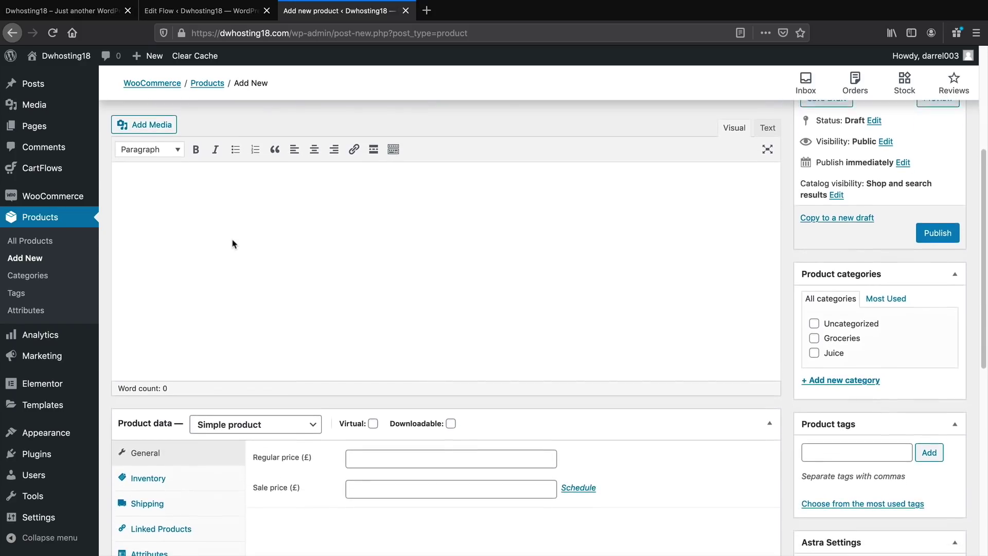
pyautogui.click(219, 210)
pyautogui.scroll(3, 243, 240)
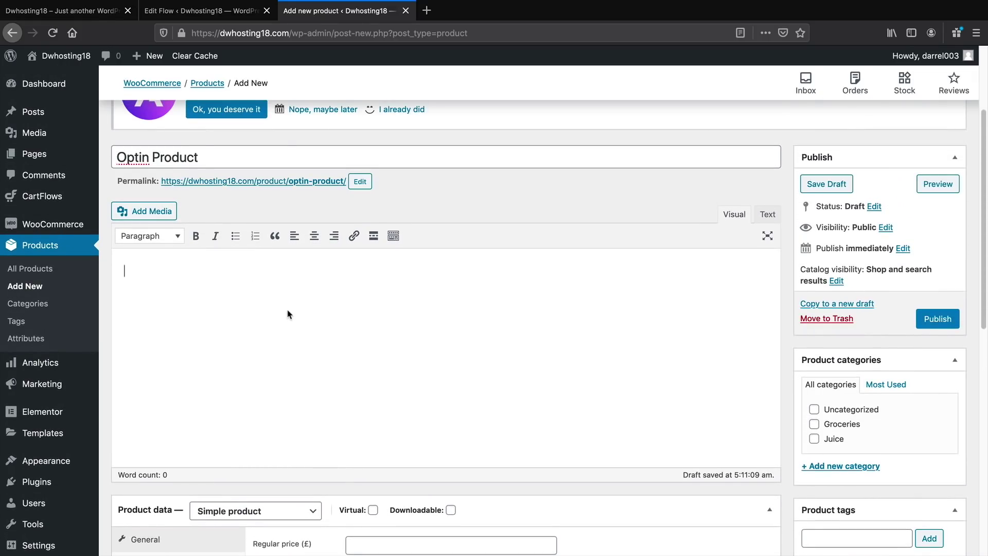
pyautogui.scroll(-2, 306, 332)
pyautogui.scroll(-8, 306, 330)
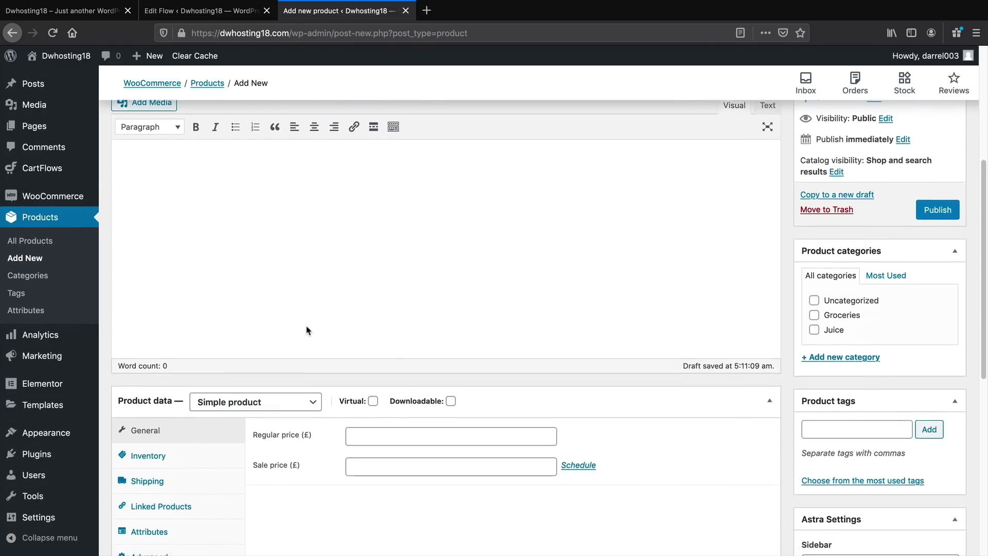
pyautogui.click(220, 353)
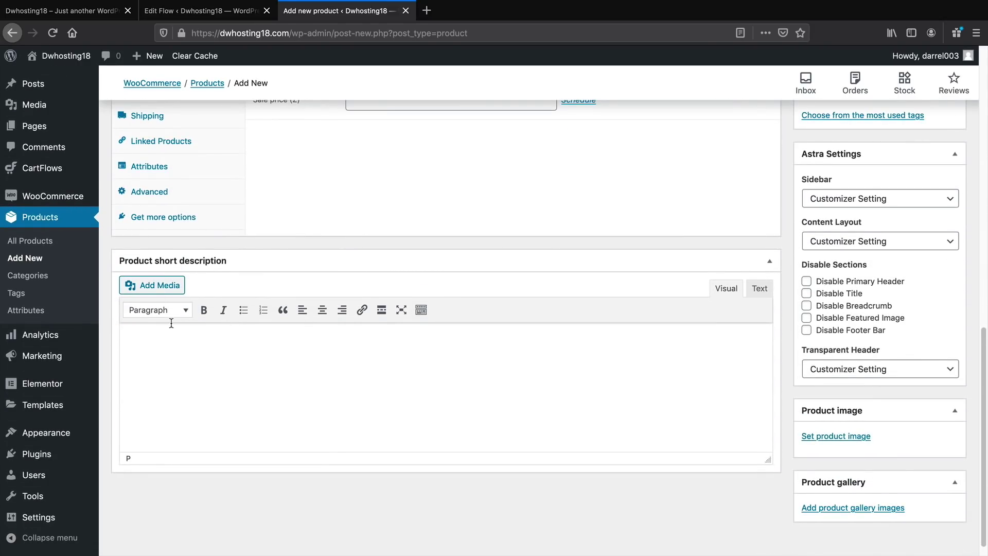
pyautogui.scroll(10, 172, 323)
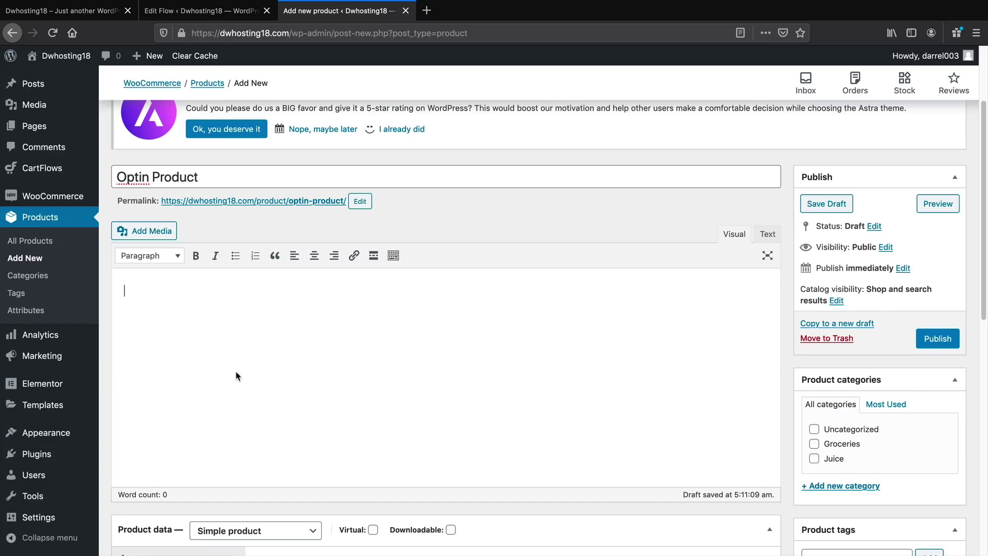
pyautogui.scroll(-3, 237, 376)
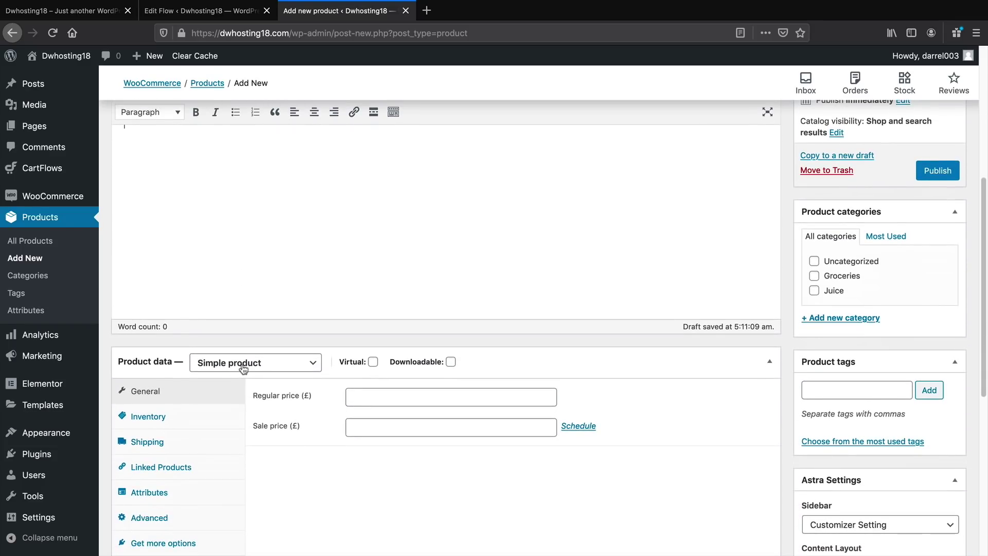
pyautogui.scroll(-1, 216, 368)
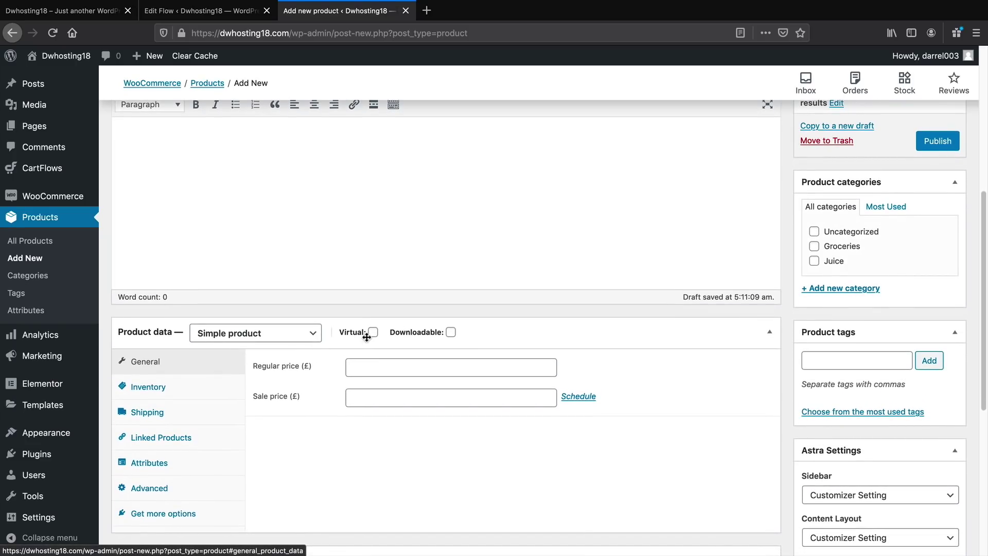
# Make the product virtual and downloadable with a regular price of 0
pyautogui.click(373, 332)
pyautogui.click(451, 332)
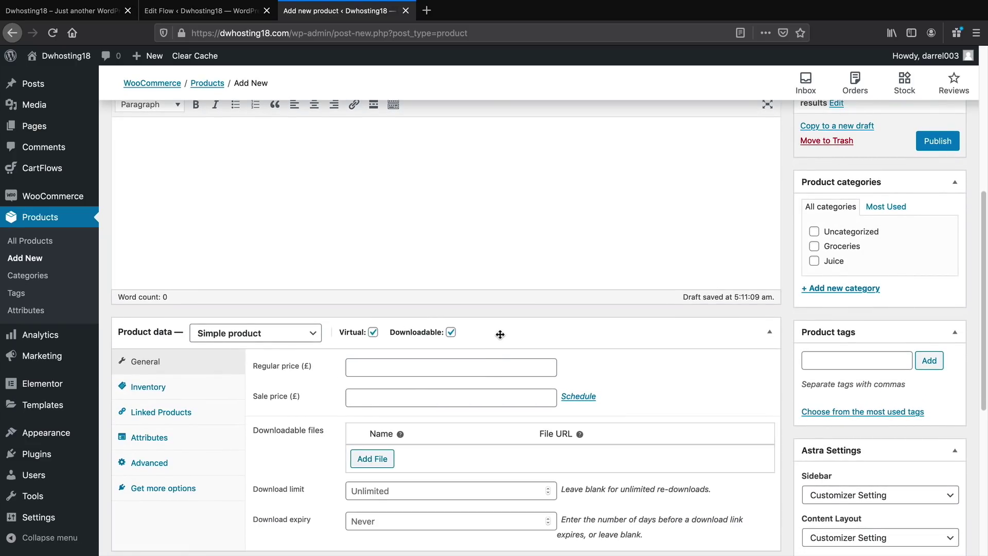
pyautogui.scroll(-1, 498, 331)
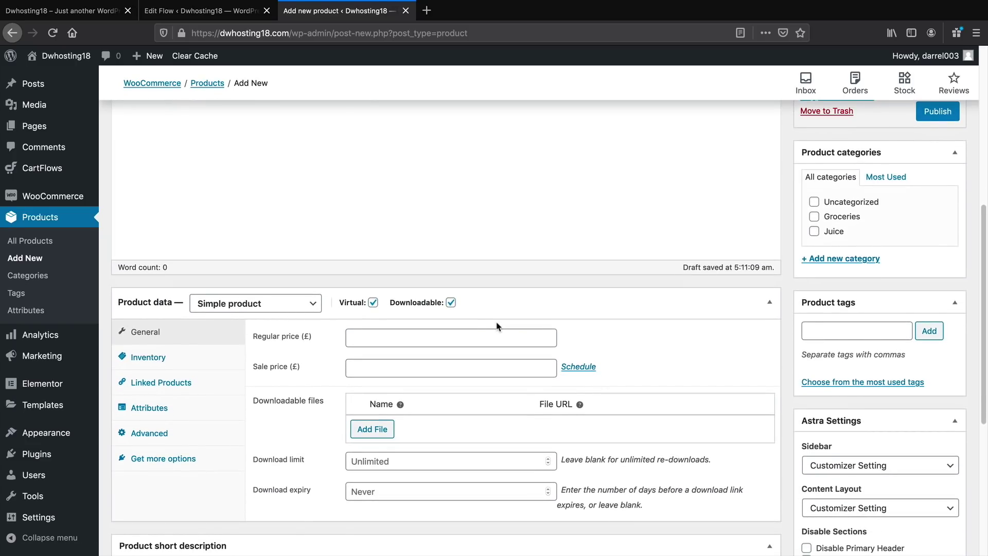
pyautogui.click(442, 337)
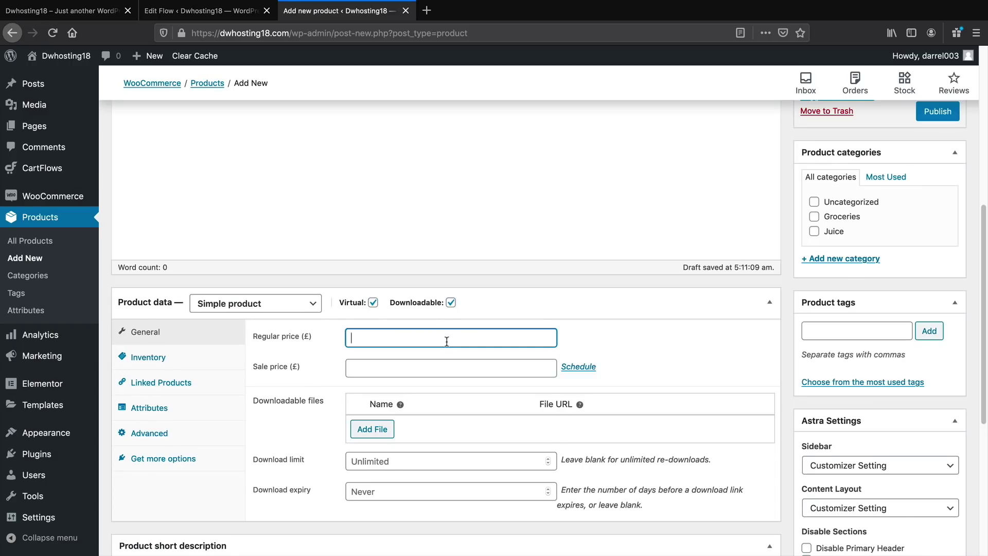
pyautogui.write('0')
pyautogui.click(577, 338)
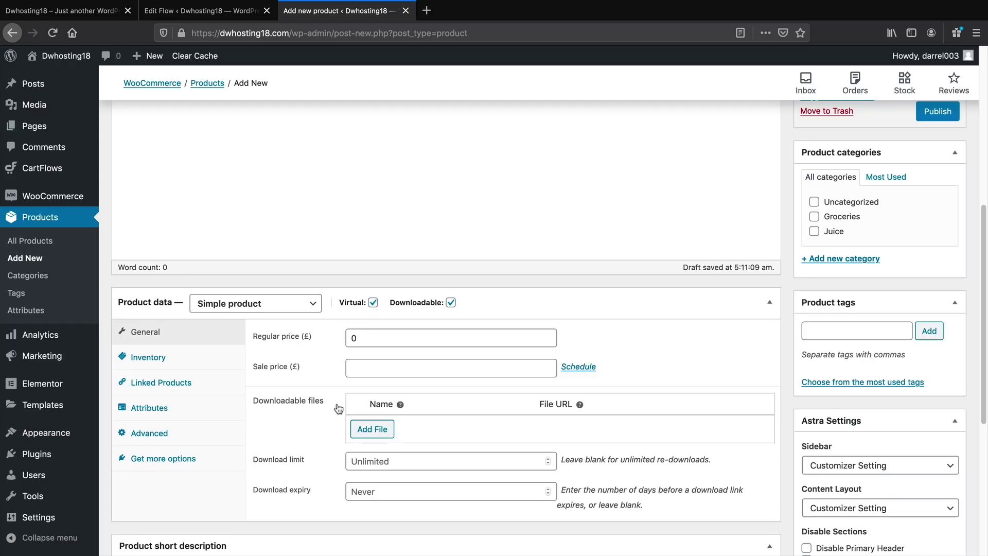
# Add a downloadable file named 'e-Book' linked to logo-leaf-3-1.png from the media library
pyautogui.click(381, 431)
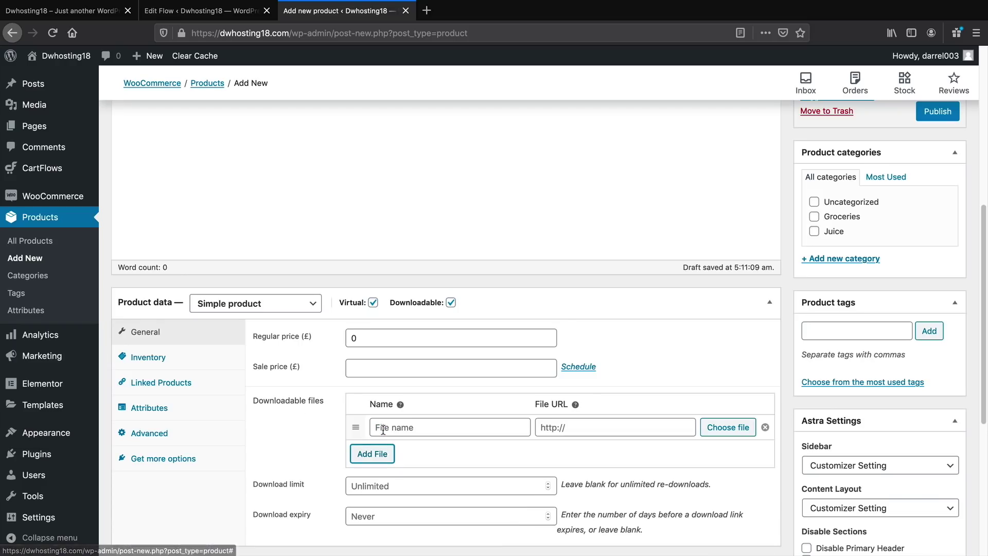
pyautogui.click(399, 427)
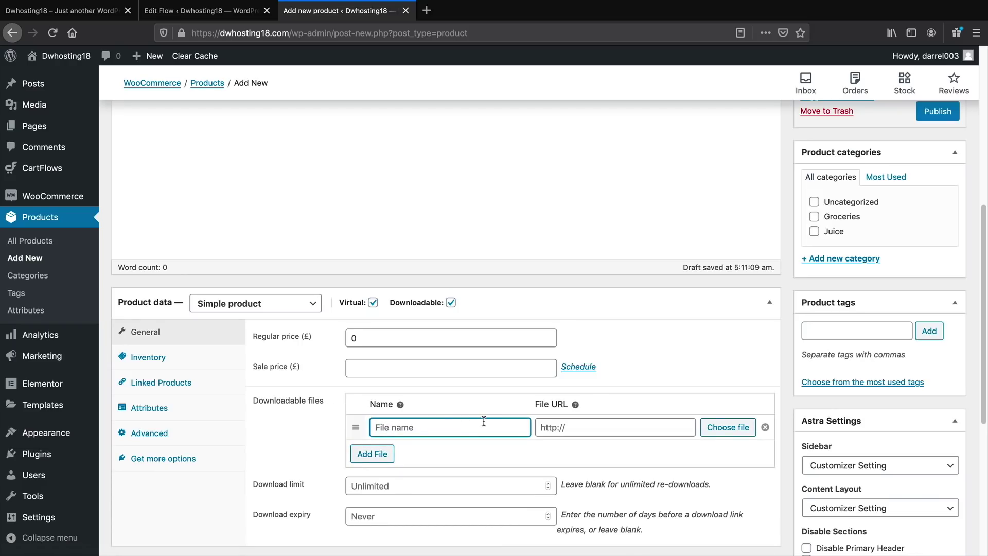
pyautogui.write('e-Book')
pyautogui.press('Tab')
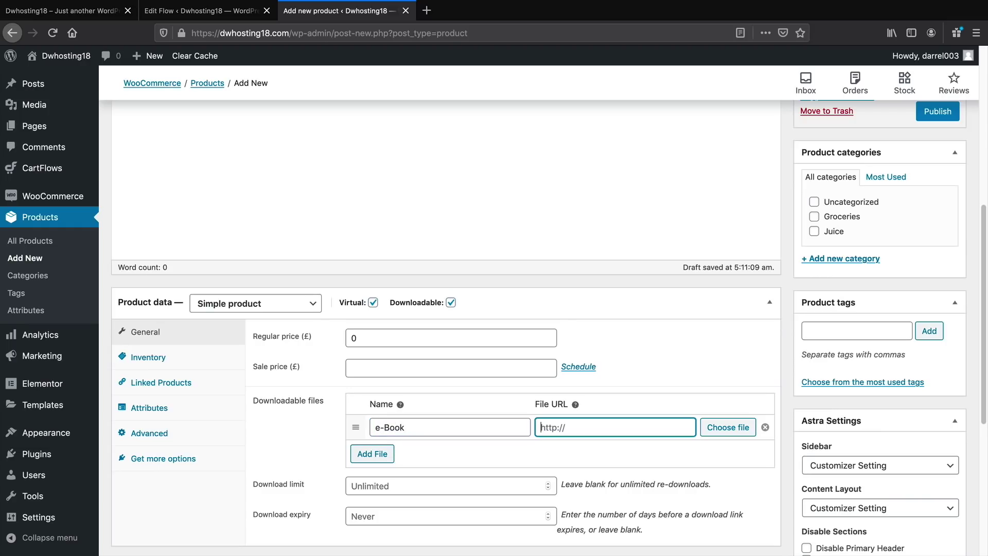
pyautogui.click(729, 428)
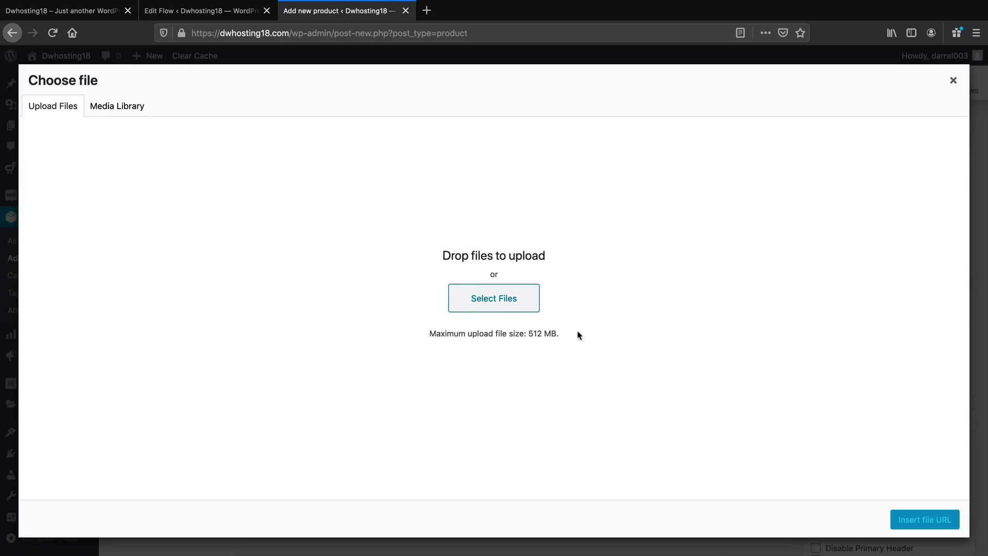
pyautogui.click(116, 107)
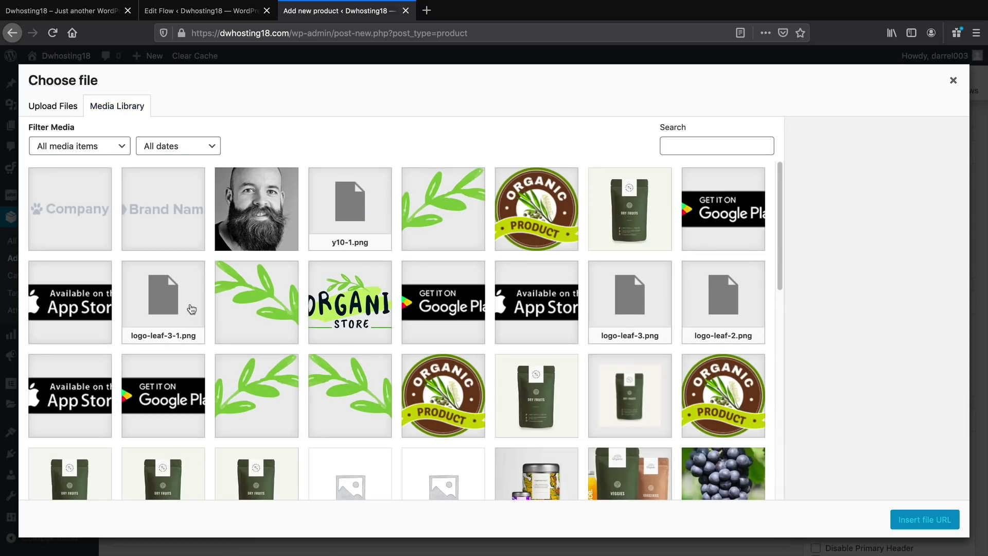
pyautogui.click(192, 306)
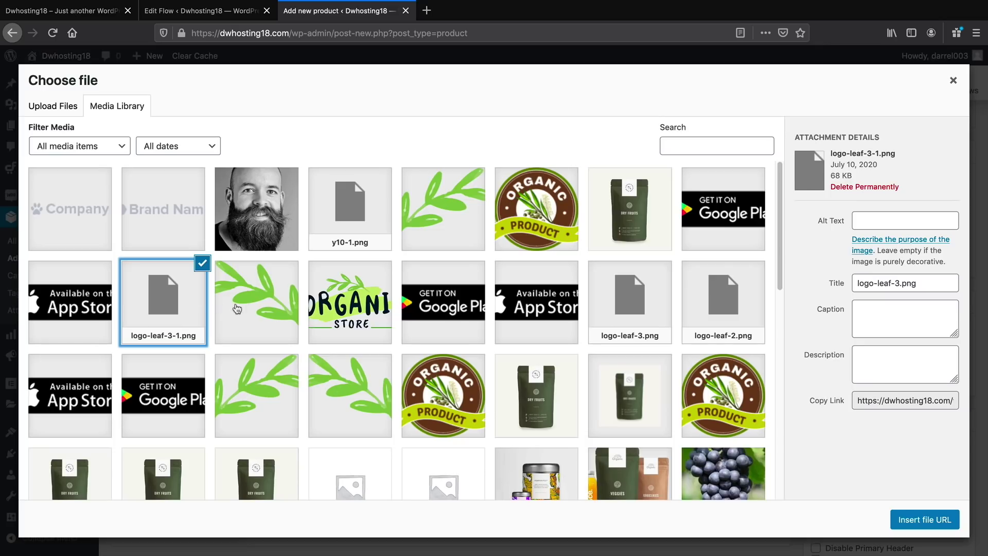
pyautogui.click(911, 519)
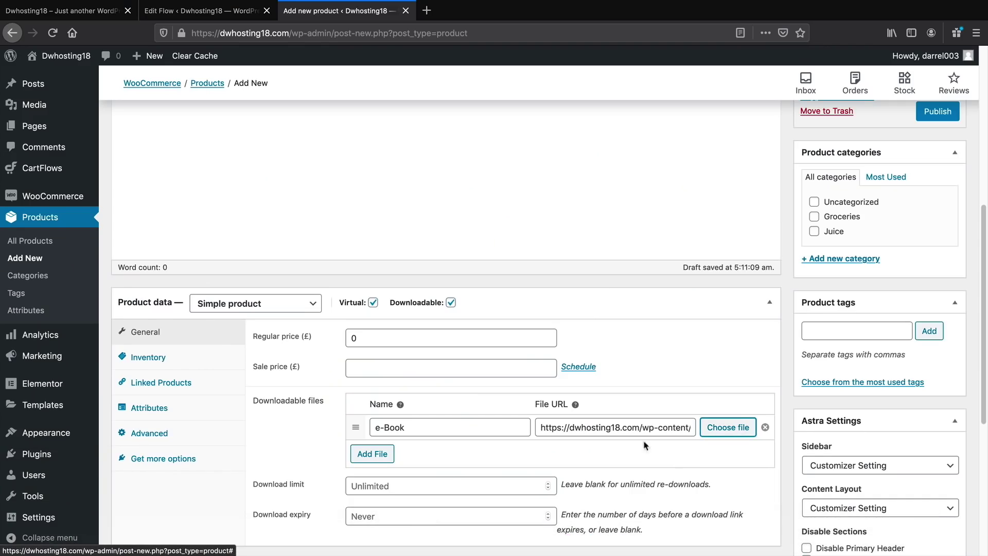
# Replace the e-Book file URL with a newly uploaded 200403_DW_FB_profile2.jpg
pyautogui.click(596, 429)
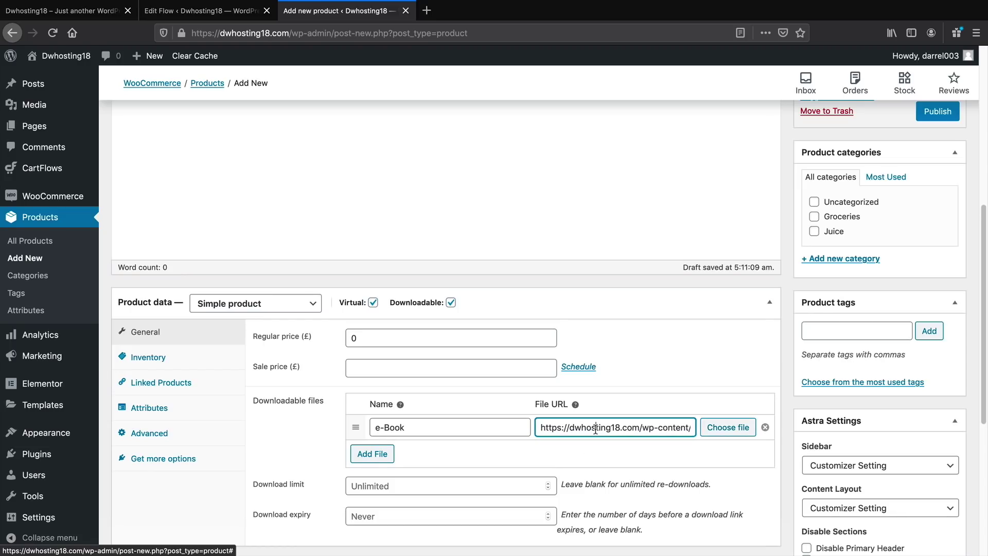
pyautogui.press('super+a')
pyautogui.press('BackSpace')
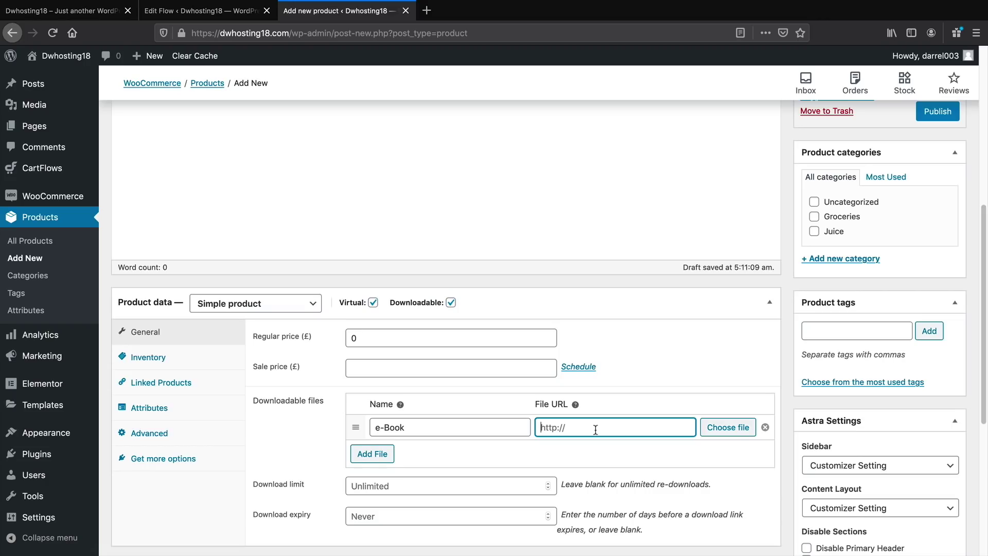
pyautogui.click(746, 431)
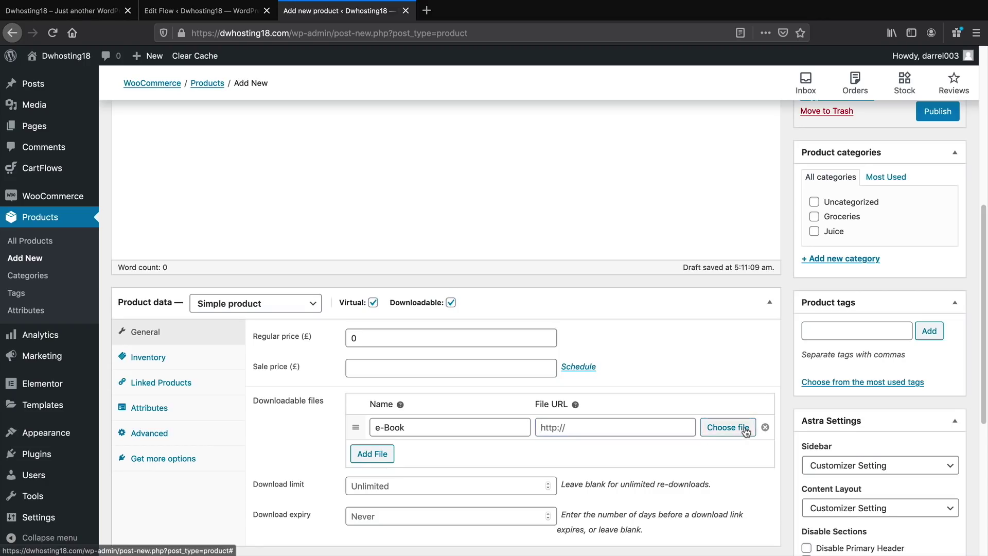
pyautogui.click(72, 107)
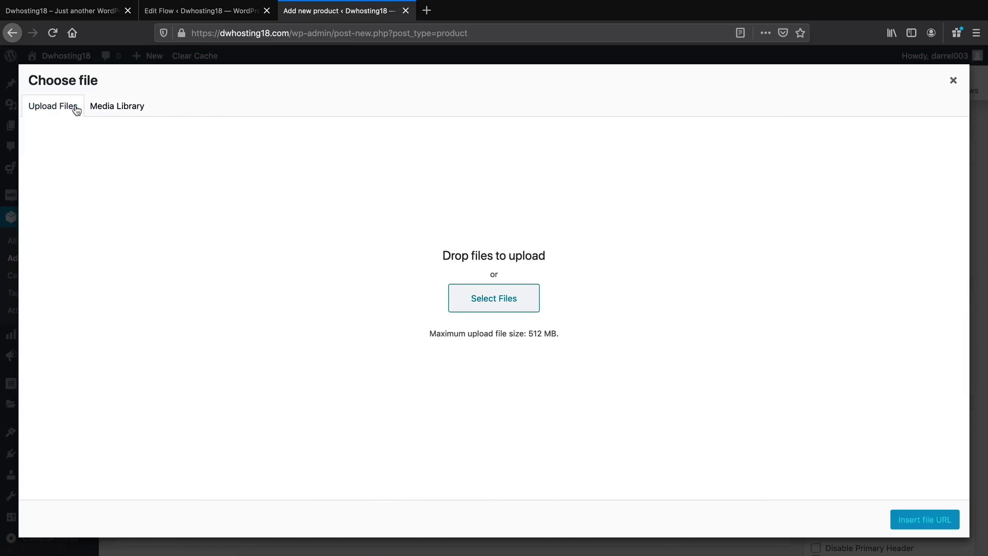
pyautogui.click(520, 302)
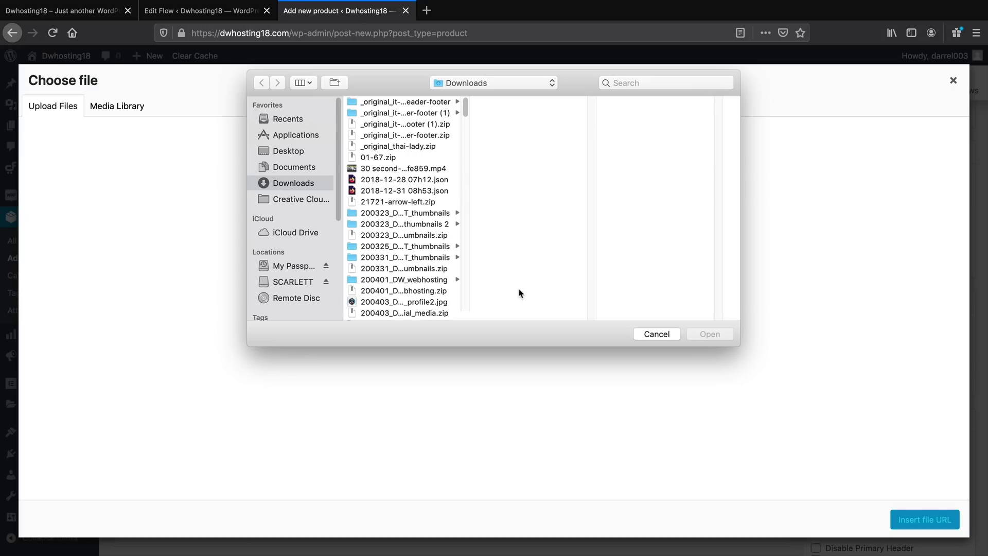
pyautogui.click(432, 302)
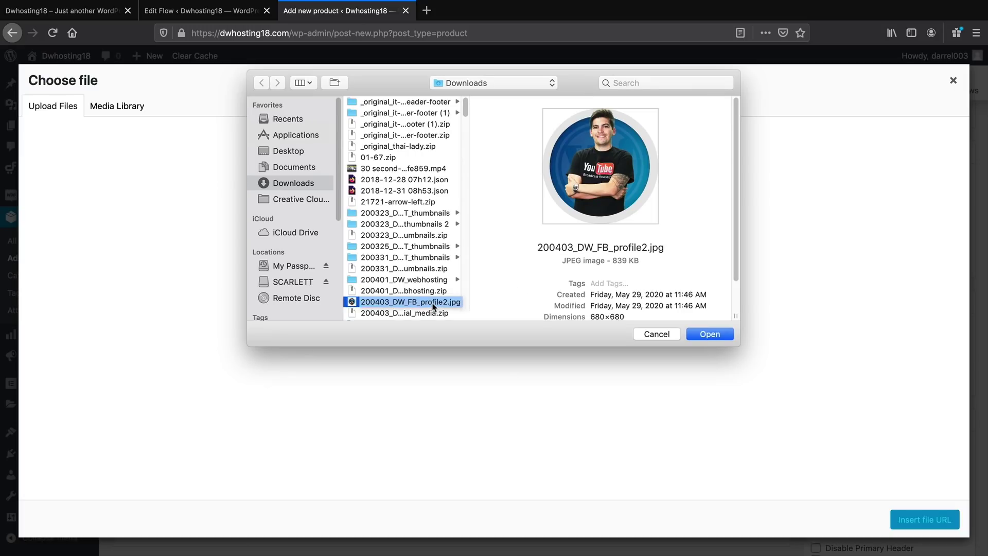
pyautogui.click(722, 337)
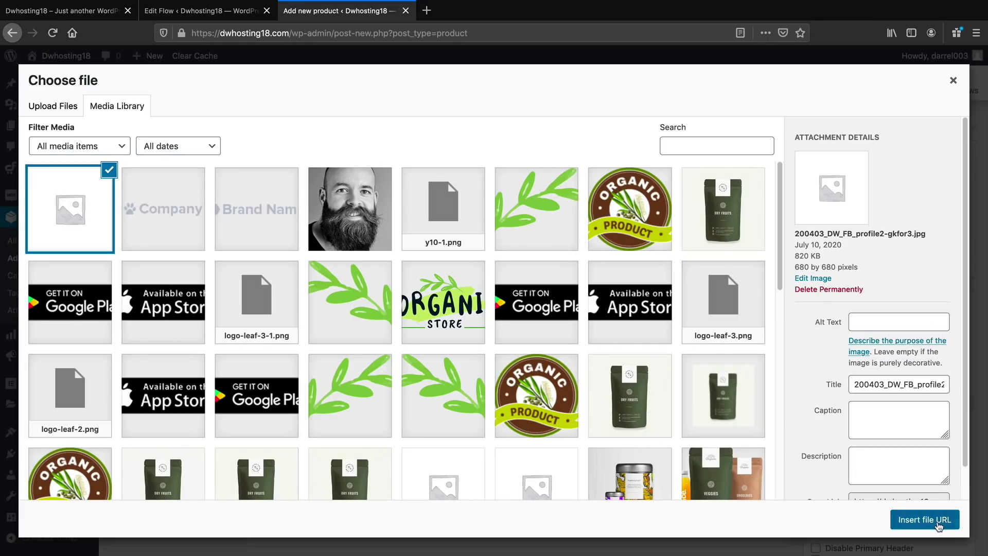
pyautogui.click(938, 520)
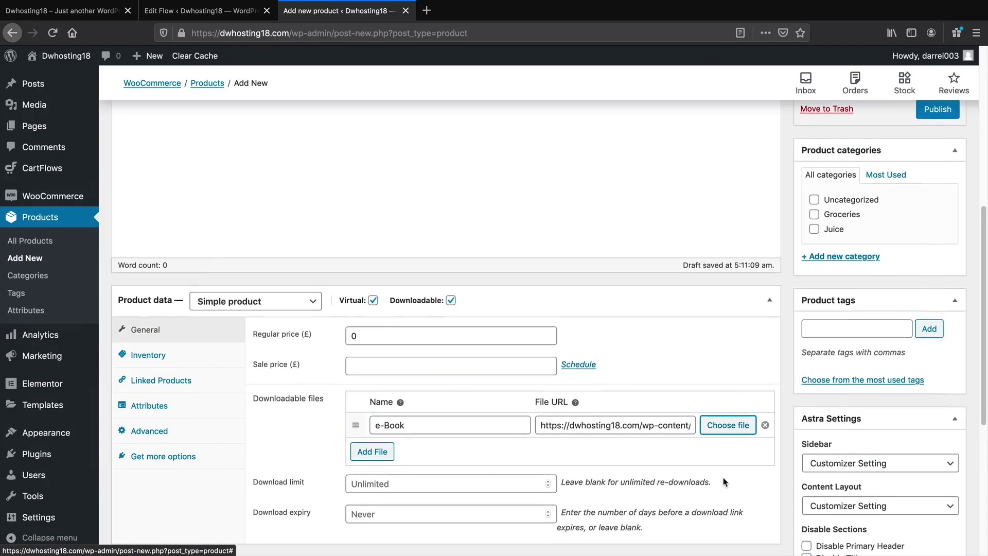
pyautogui.scroll(-3, 723, 481)
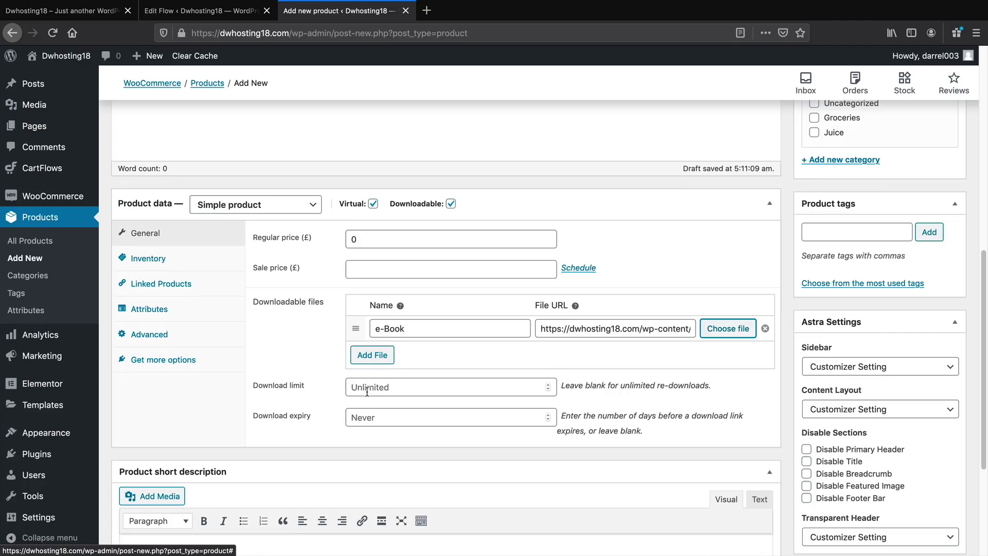
# Set the download expiry to 1 day
pyautogui.click(382, 414)
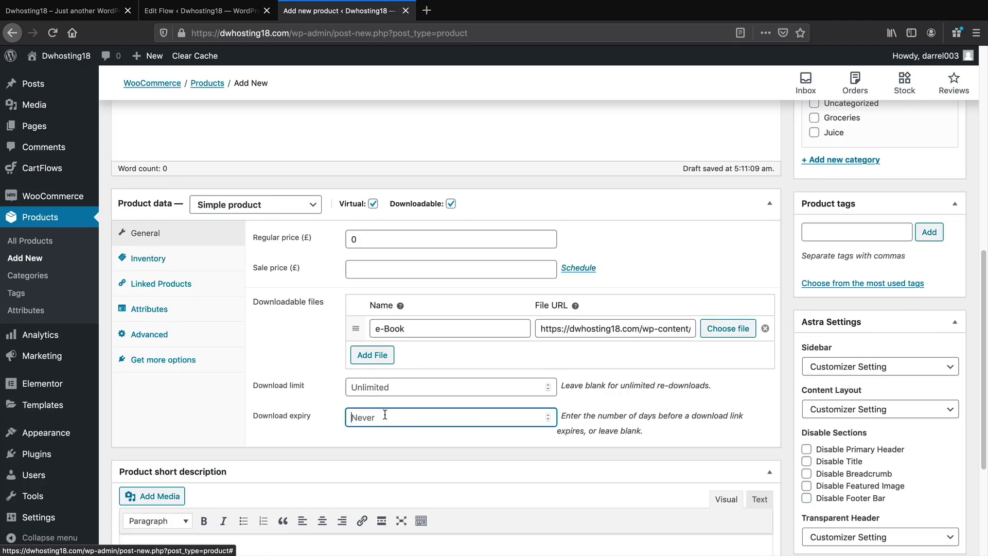
pyautogui.write('1')
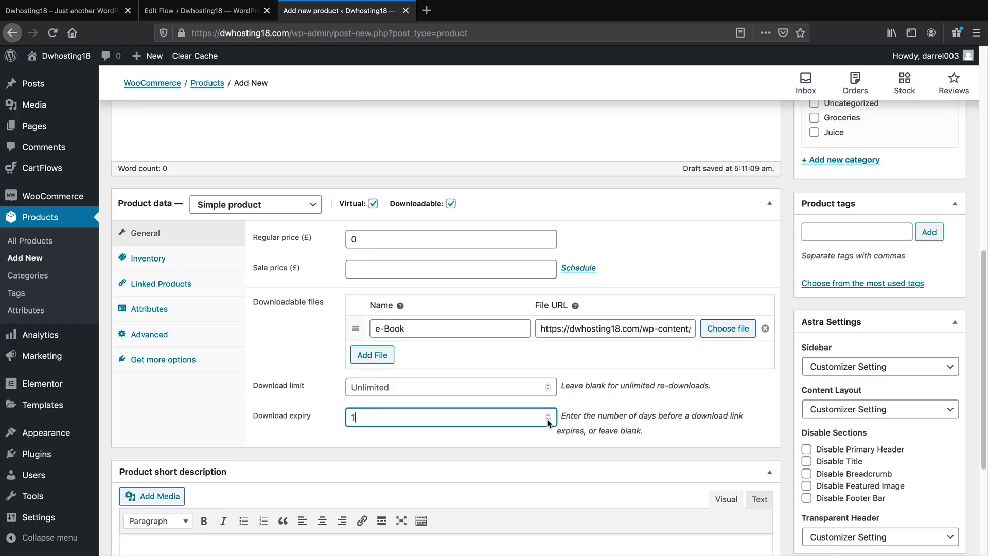
pyautogui.scroll(-5, 551, 420)
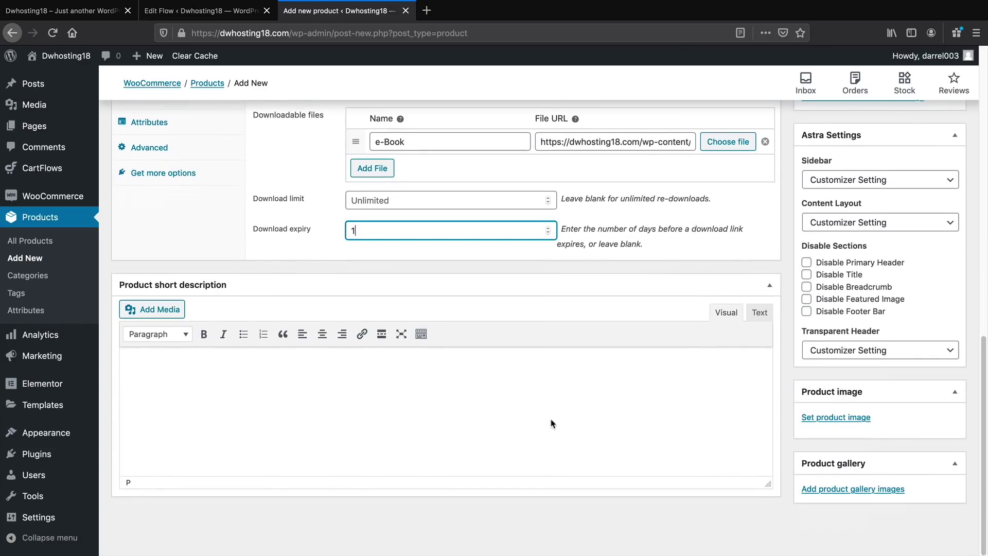
# Write the short description 'This ebook will make you rich', correcting the typo
pyautogui.click(553, 423)
pyautogui.write('This')
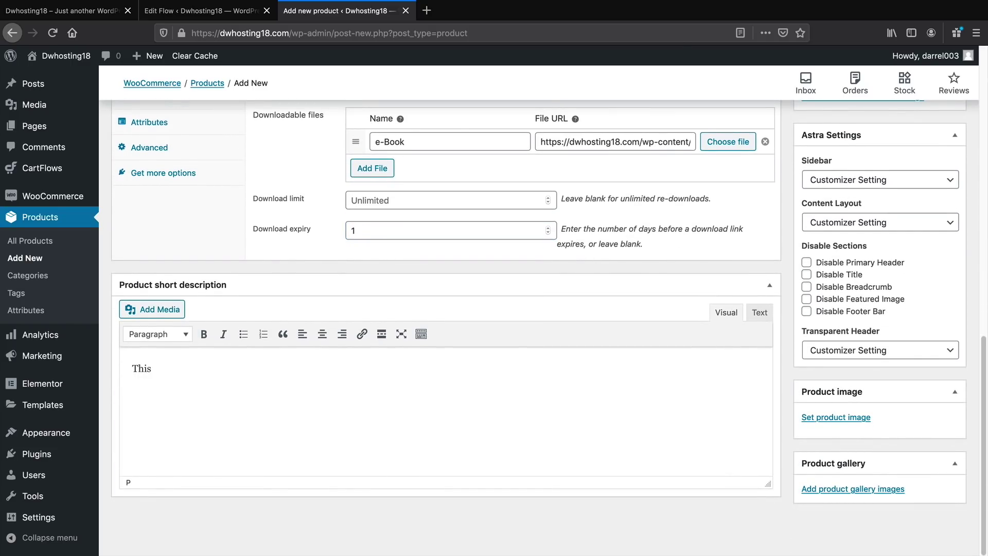
pyautogui.write(' ebook will make you ruc')
pyautogui.press('BackSpace')
pyautogui.press('BackSpace')
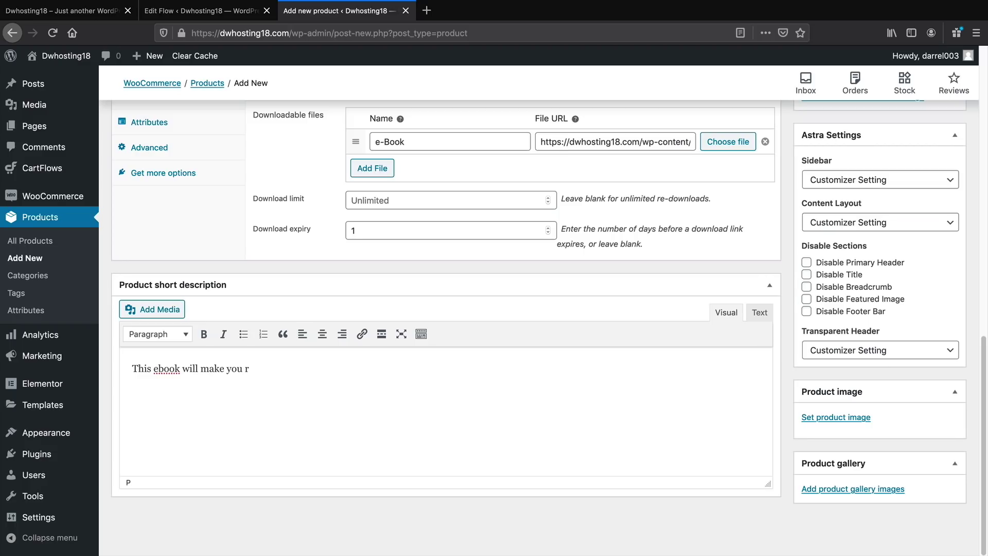
pyautogui.press('BackSpace')
pyautogui.press('BackSpace')
pyautogui.write('ich')
pyautogui.click(844, 422)
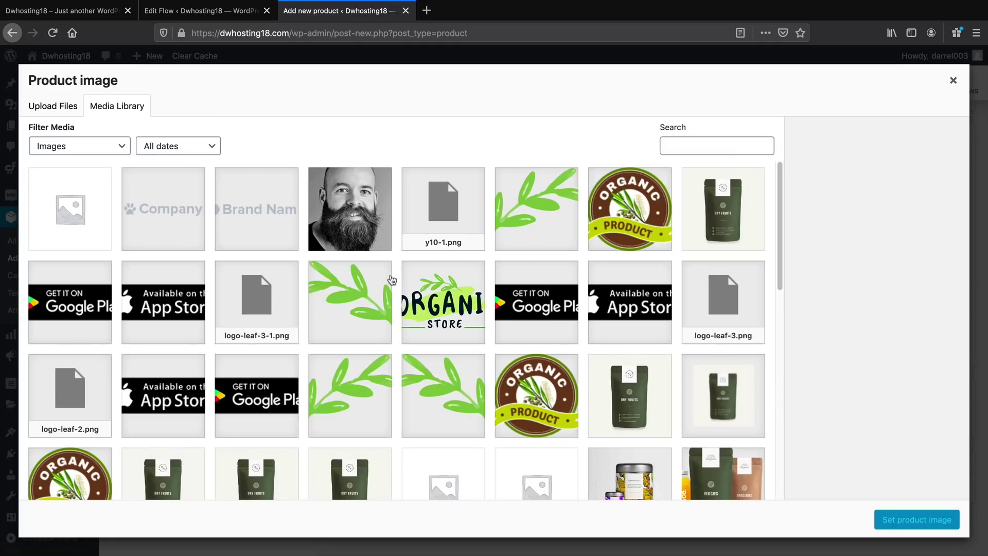
# Set the bearded-man photo team-member-2.jpg as the product image and publish Optin Product
pyautogui.click(371, 221)
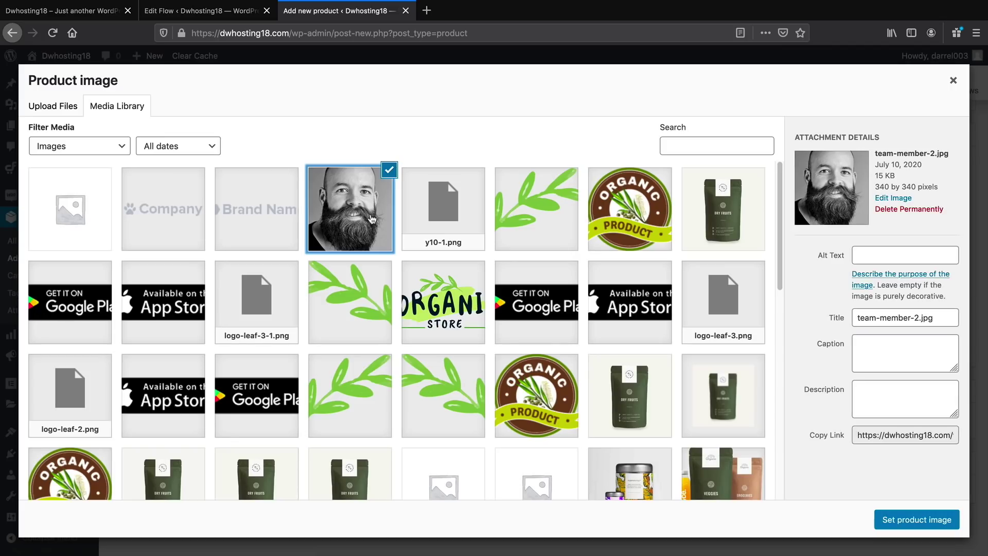
pyautogui.click(914, 517)
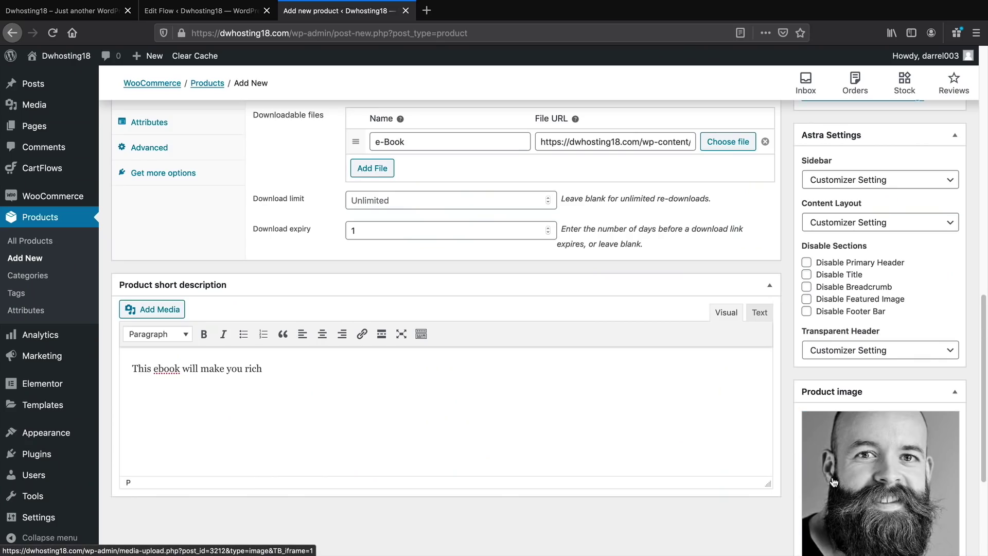
pyautogui.scroll(-2, 781, 435)
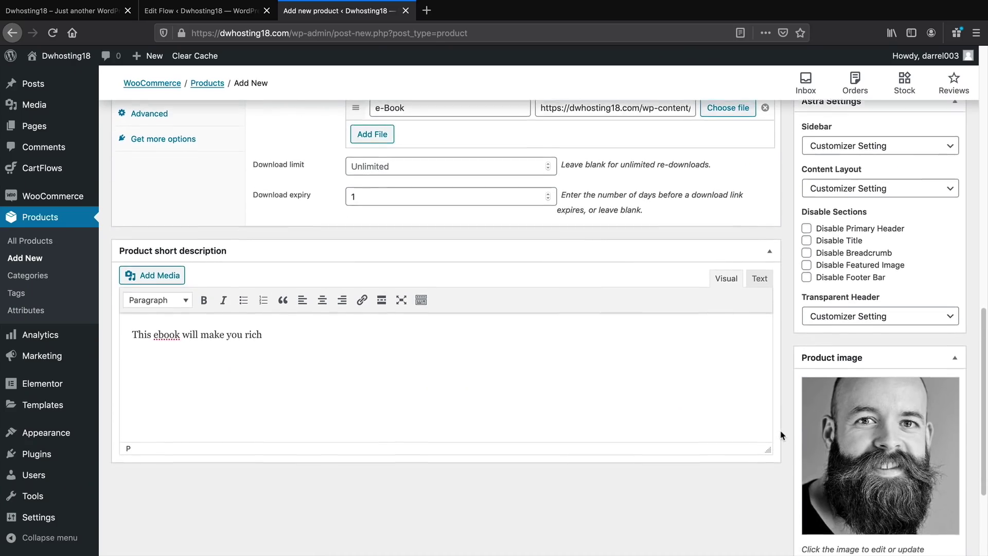
pyautogui.scroll(-1, 781, 435)
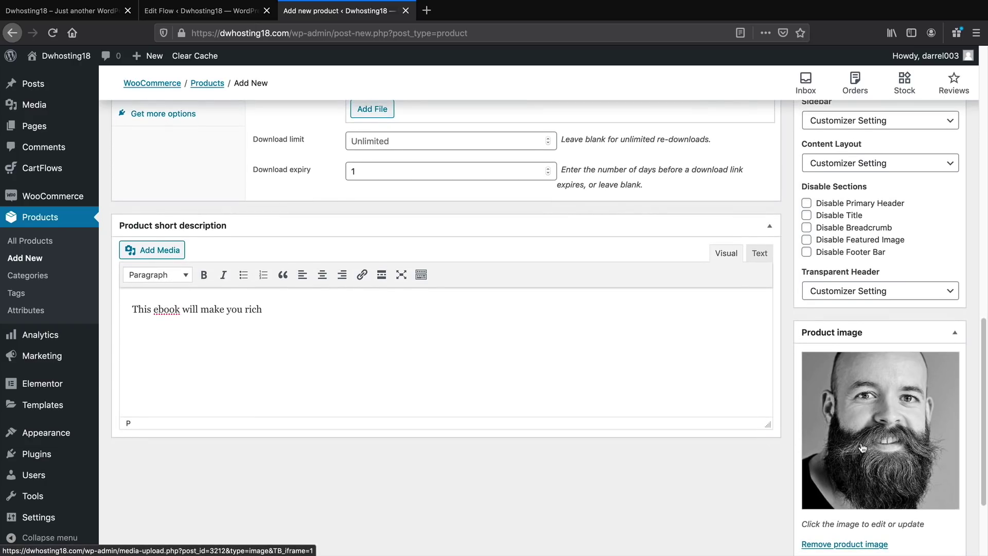
pyautogui.scroll(6, 822, 450)
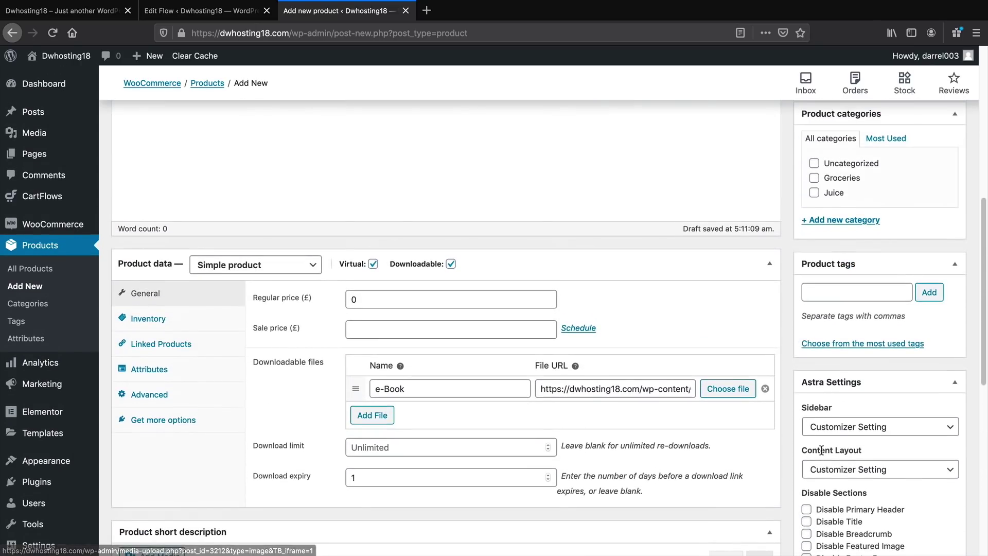
pyautogui.scroll(3, 823, 450)
pyautogui.scroll(3, 813, 422)
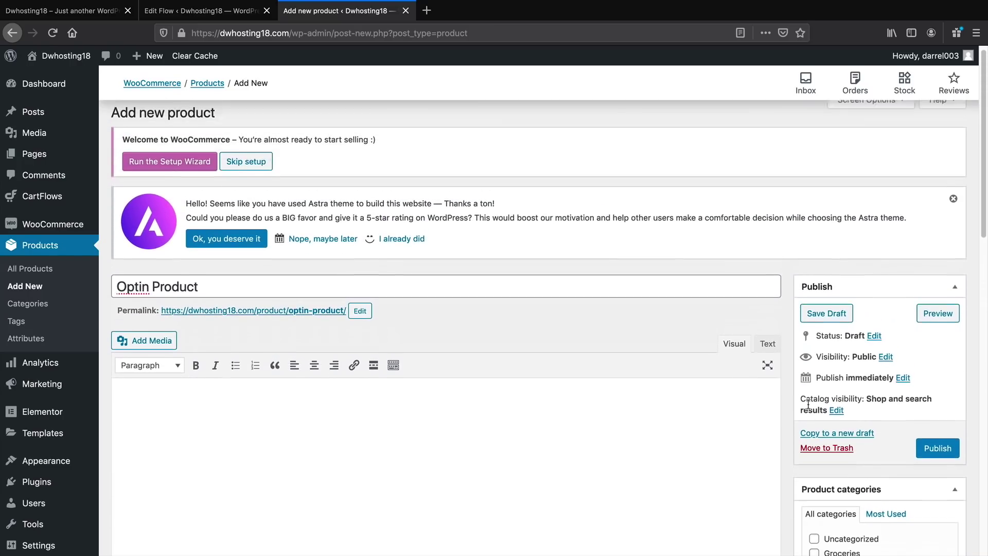
pyautogui.click(927, 463)
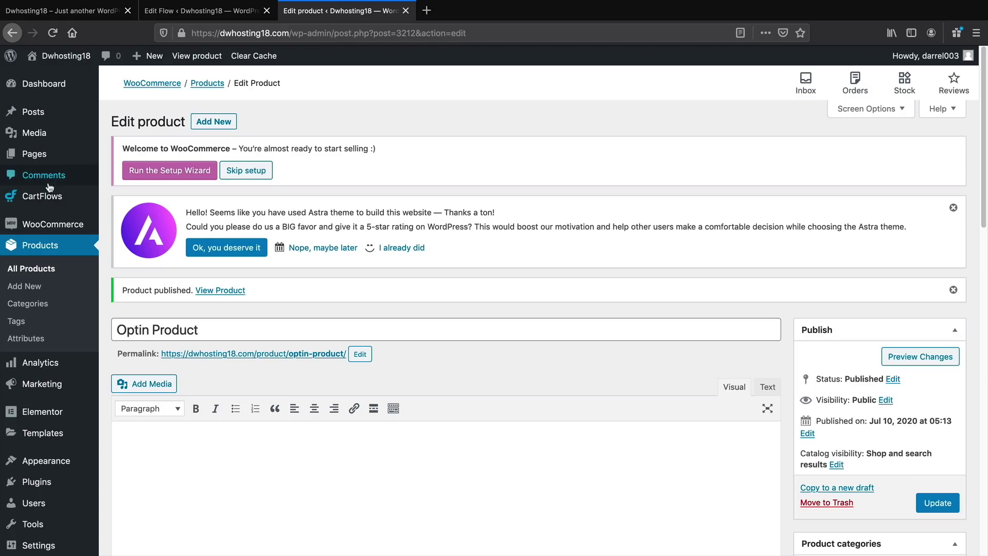
# In the Organic Store Checkout flow, choose Optin Product as Optin 2's free product
pyautogui.moveTo(49, 198)
pyautogui.click(118, 197)
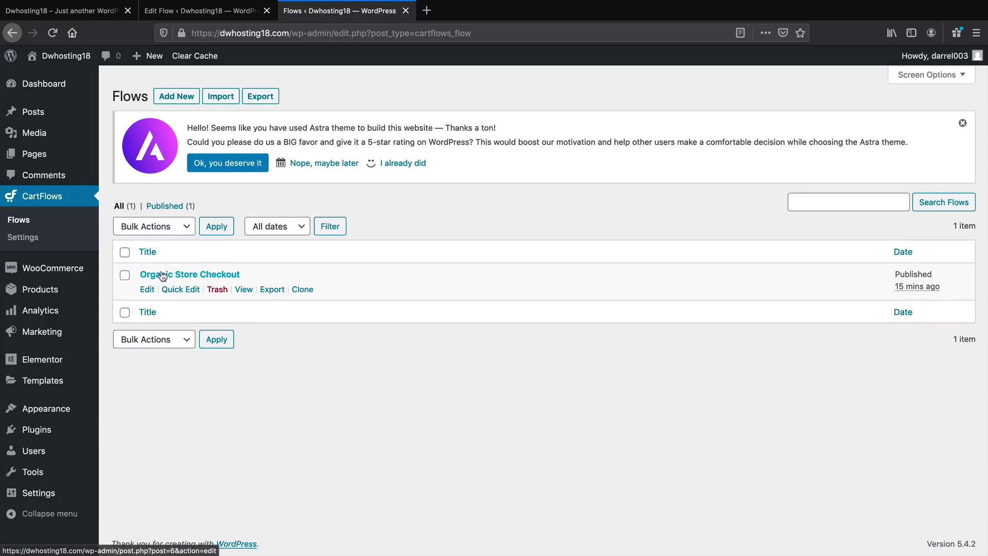
pyautogui.click(162, 275)
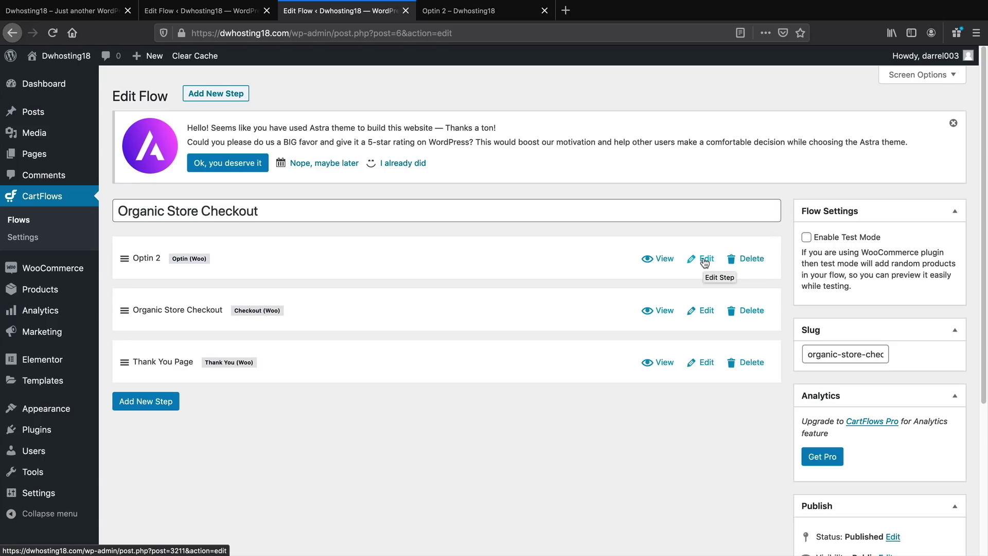
pyautogui.click(705, 260)
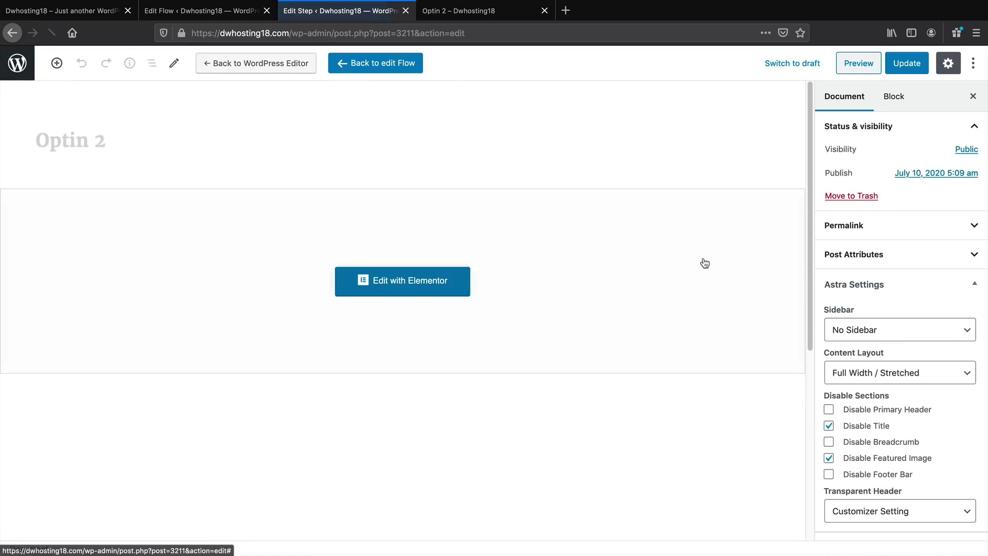
pyautogui.scroll(-5, 335, 309)
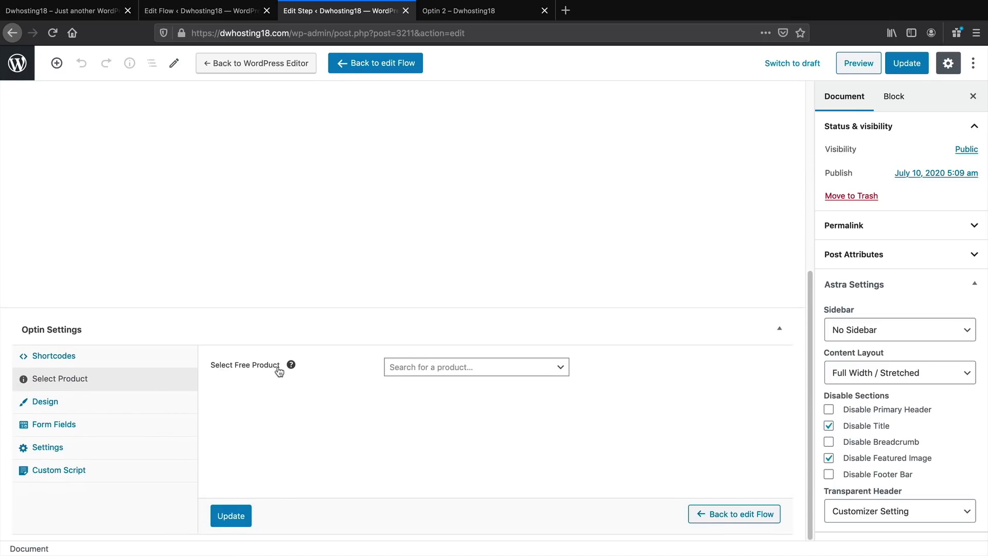
pyautogui.click(435, 367)
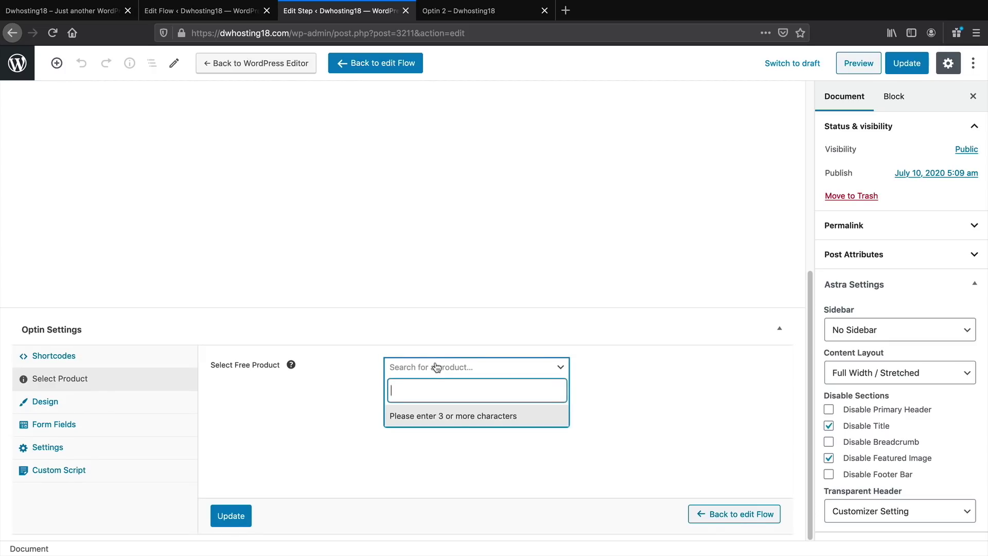
pyautogui.write('optin')
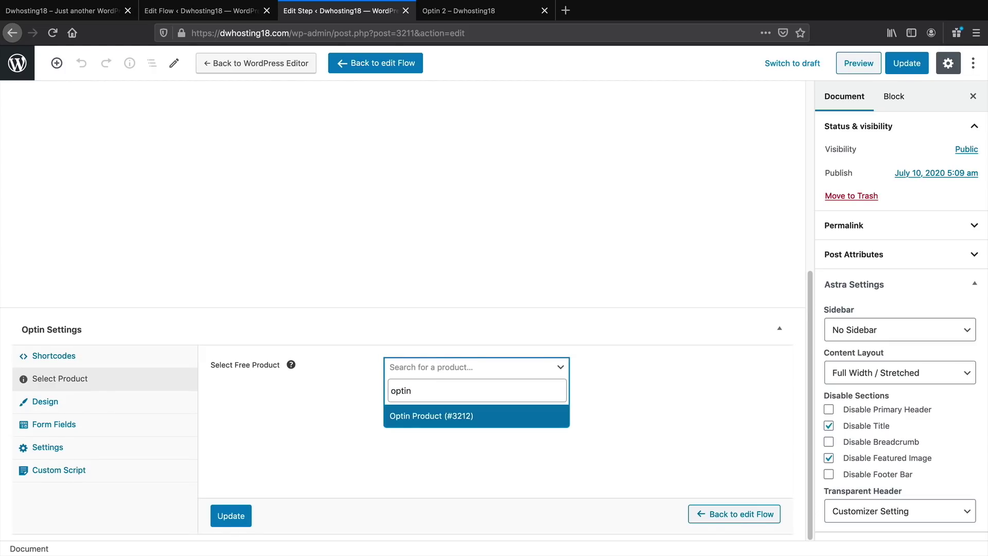
pyautogui.click(421, 423)
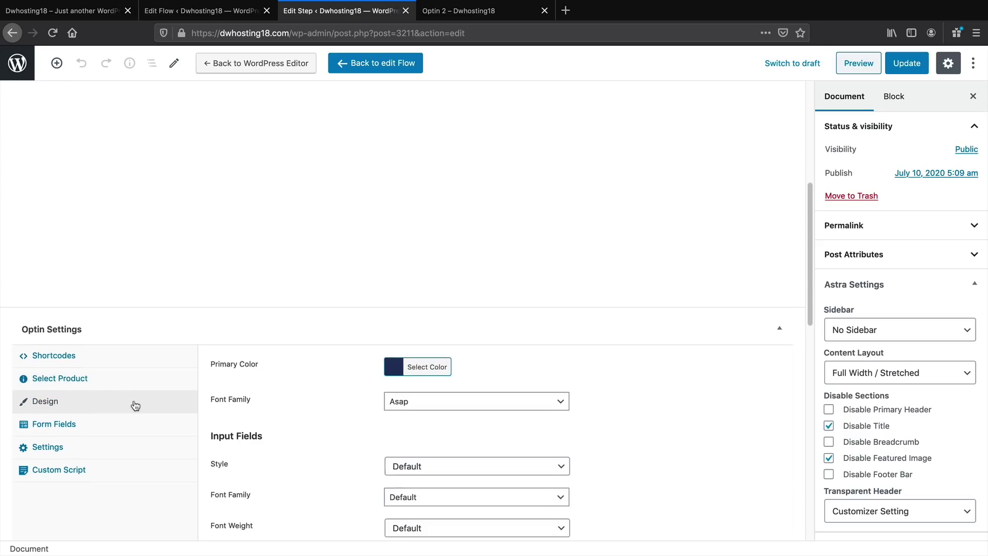
# Review the optin field, general and design settings, then save the step and view it live
pyautogui.scroll(-1, 93, 402)
pyautogui.click(80, 410)
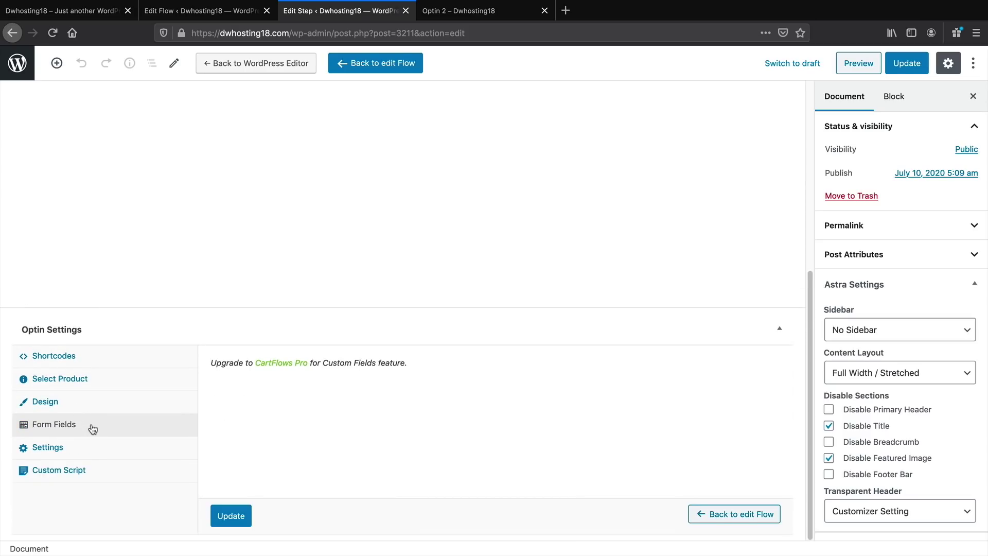
pyautogui.click(98, 452)
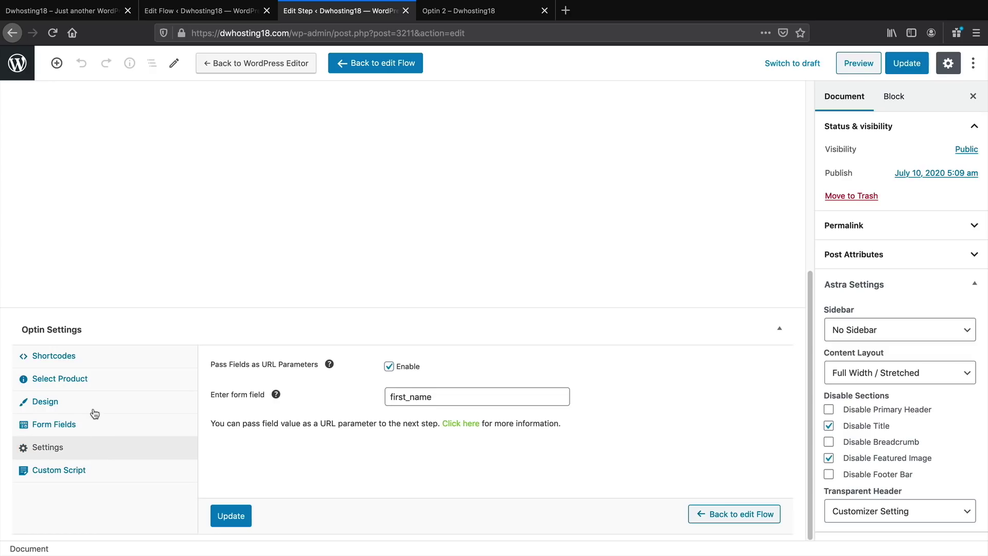
pyautogui.click(98, 385)
pyautogui.click(109, 401)
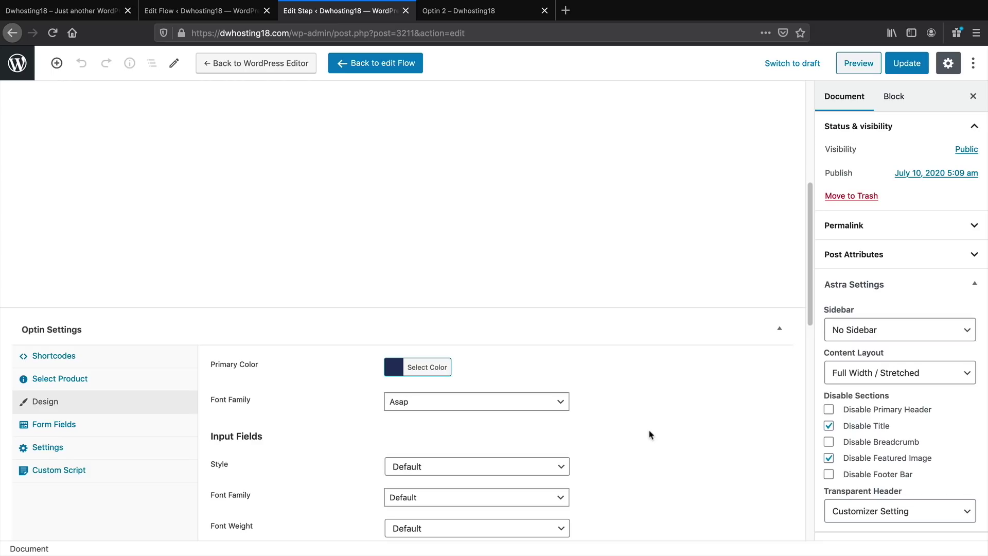
pyautogui.click(910, 66)
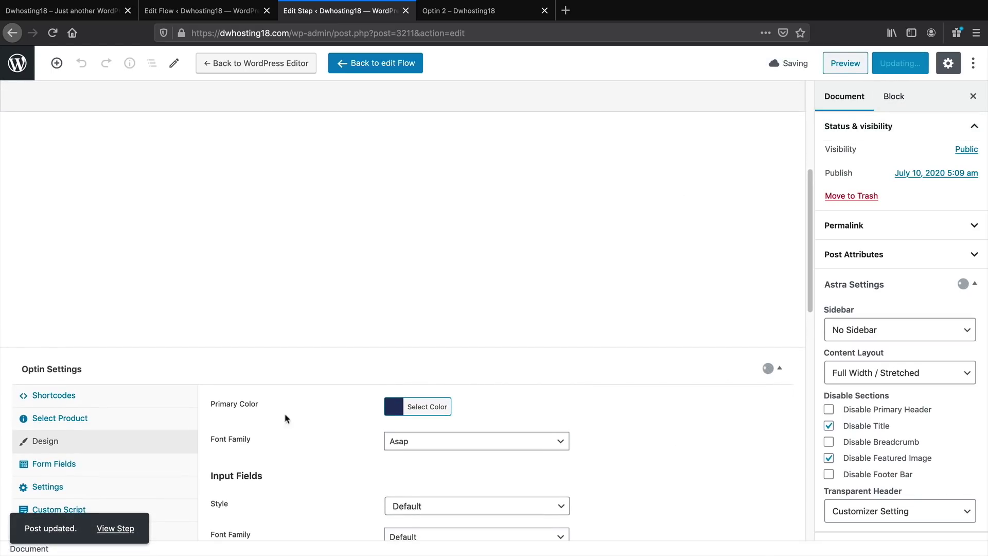
pyautogui.click(115, 528)
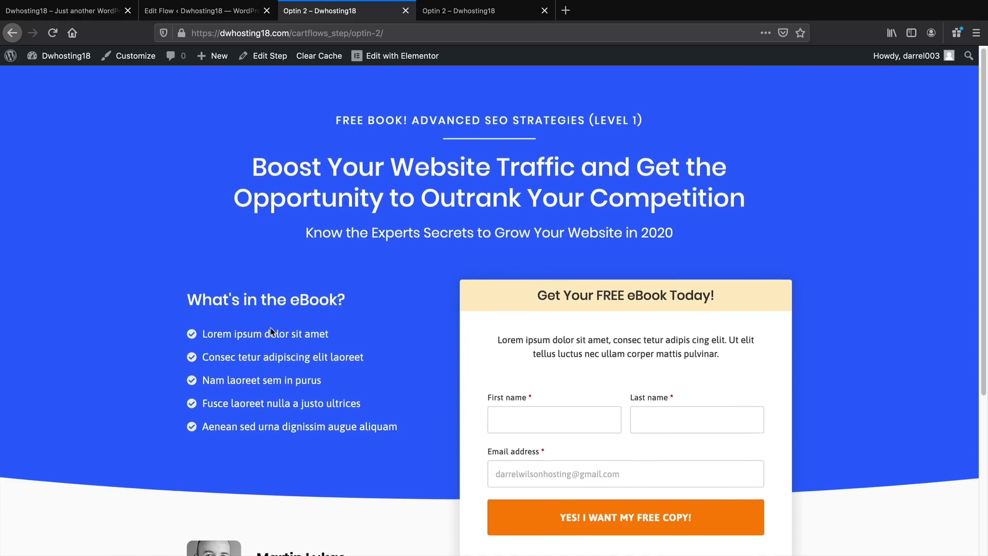
# Open the live Optin 2 page in Elementor and select its blue hero section
pyautogui.scroll(-1, 270, 328)
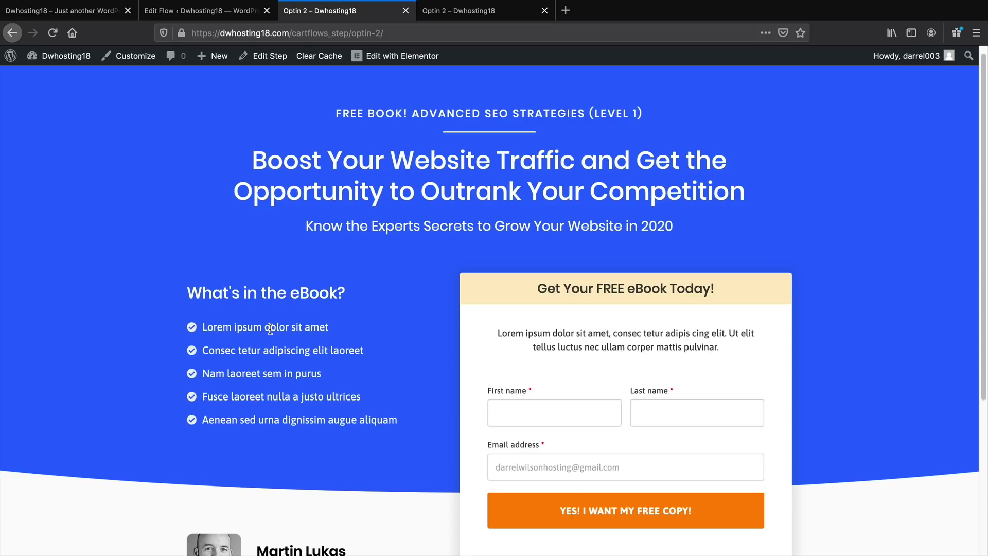
pyautogui.scroll(-3, 273, 332)
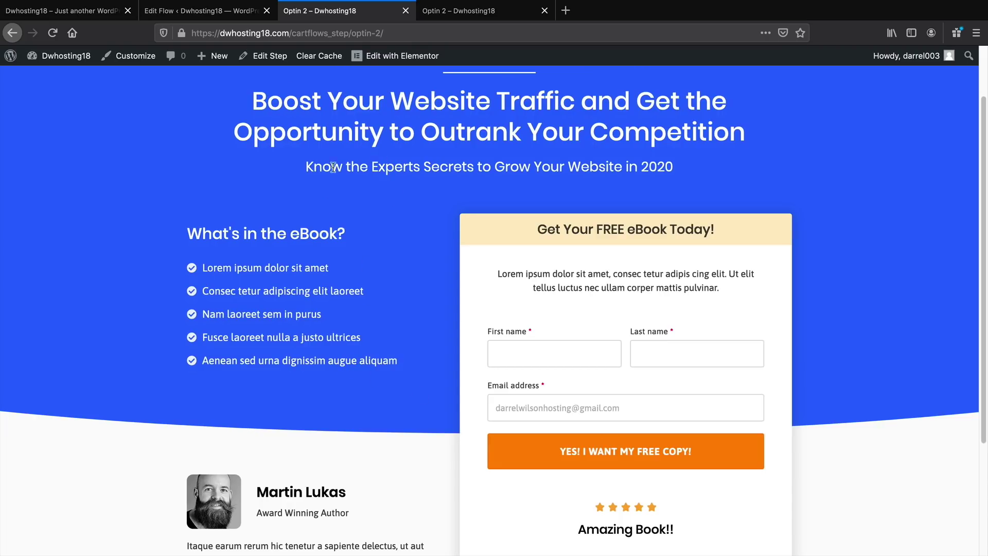
pyautogui.click(393, 55)
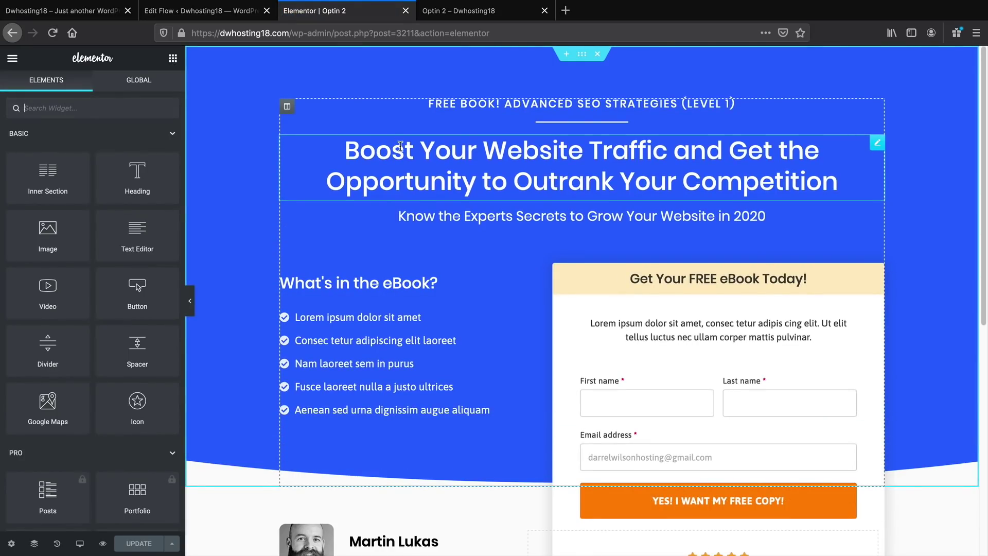
pyautogui.click(583, 54)
# Make the hero section's background colour black
pyautogui.click(89, 85)
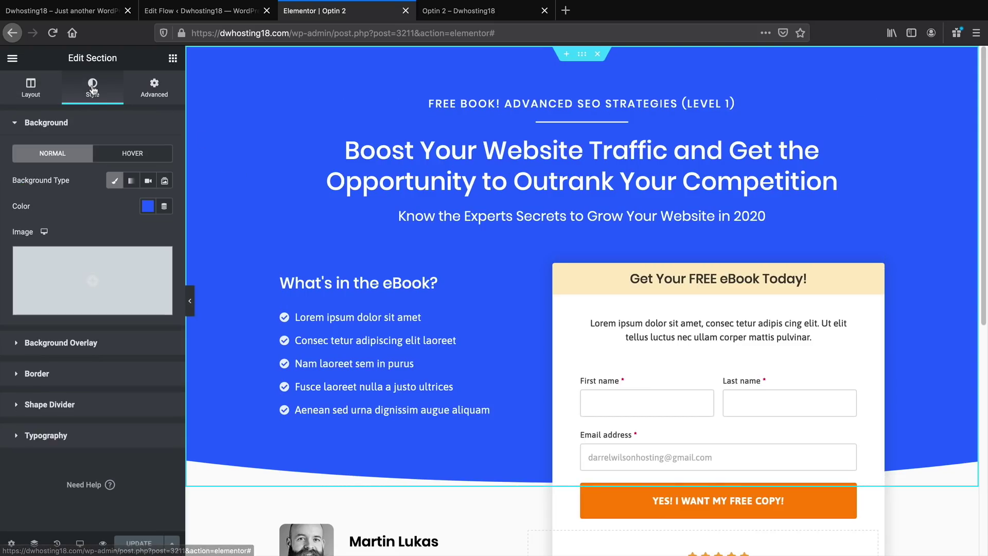
pyautogui.click(148, 206)
pyautogui.click(187, 236)
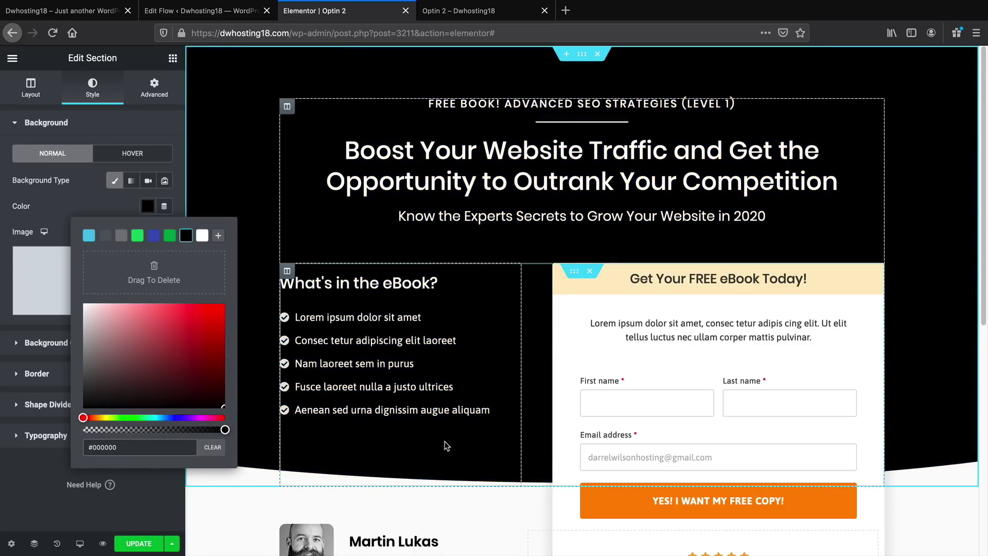
pyautogui.scroll(-3, 447, 436)
pyautogui.scroll(-5, 446, 437)
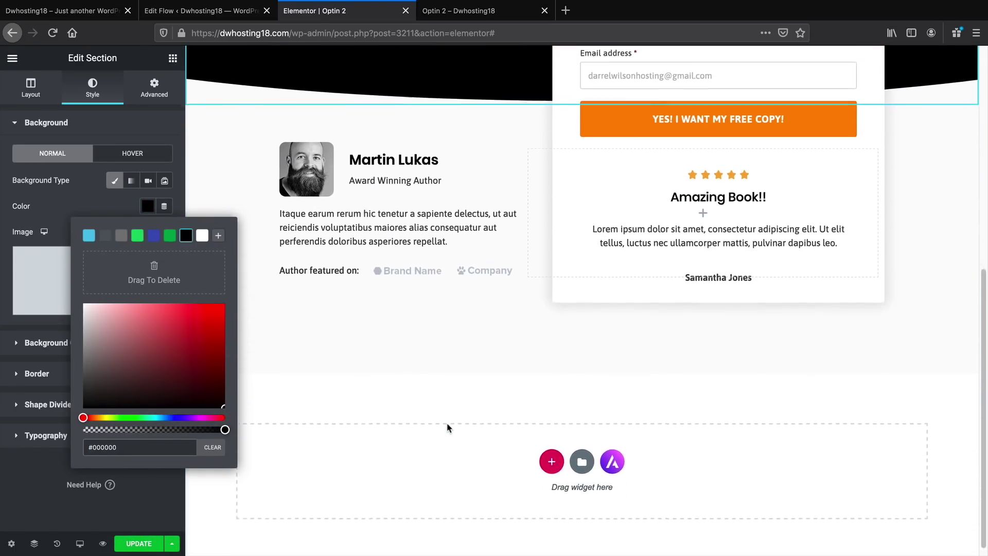
pyautogui.scroll(3, 448, 431)
pyautogui.scroll(4, 447, 426)
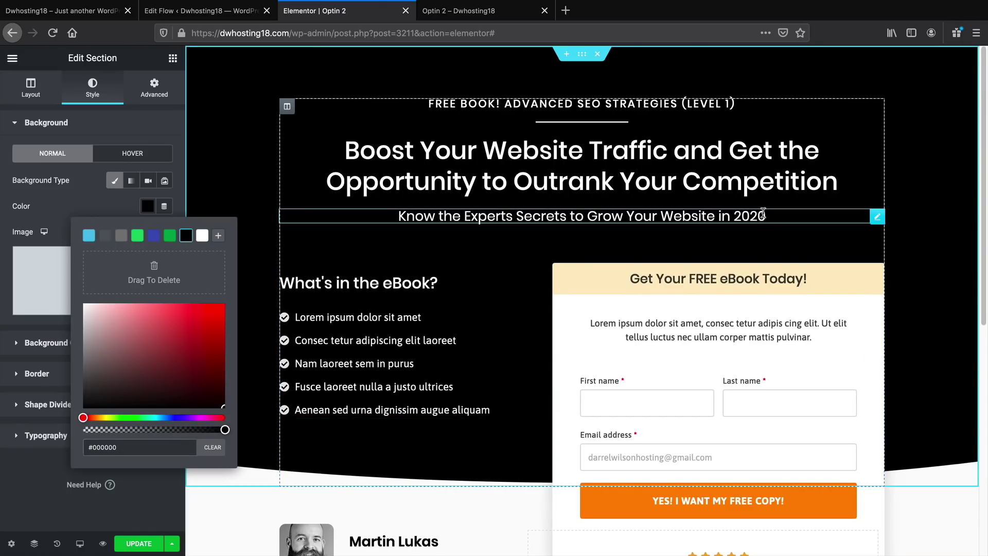
# Change the first checklist item to 'Get Rich Quick Soon Instantly' and update the page
pyautogui.click(763, 218)
pyautogui.click(760, 220)
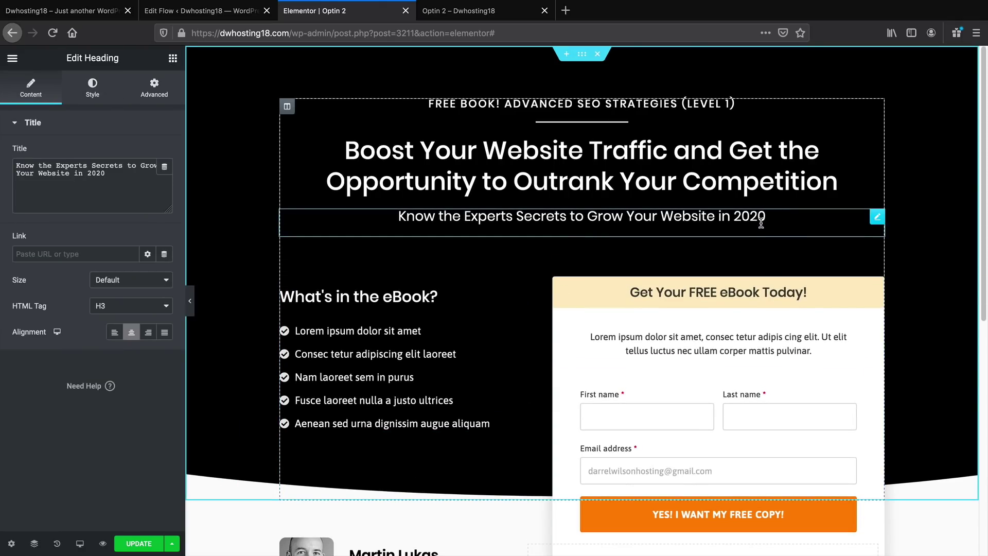
pyautogui.click(339, 322)
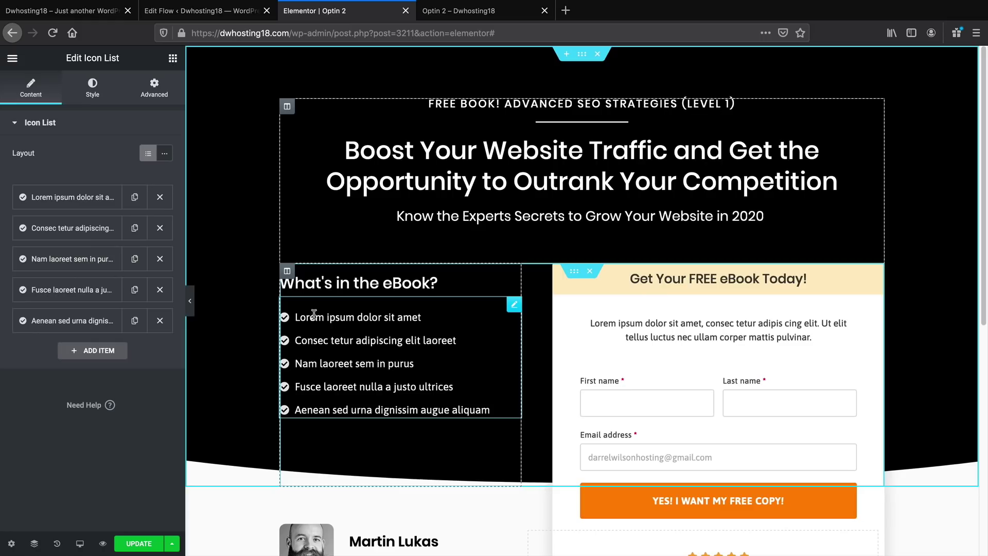
pyautogui.click(74, 199)
pyautogui.doubleClick(109, 241)
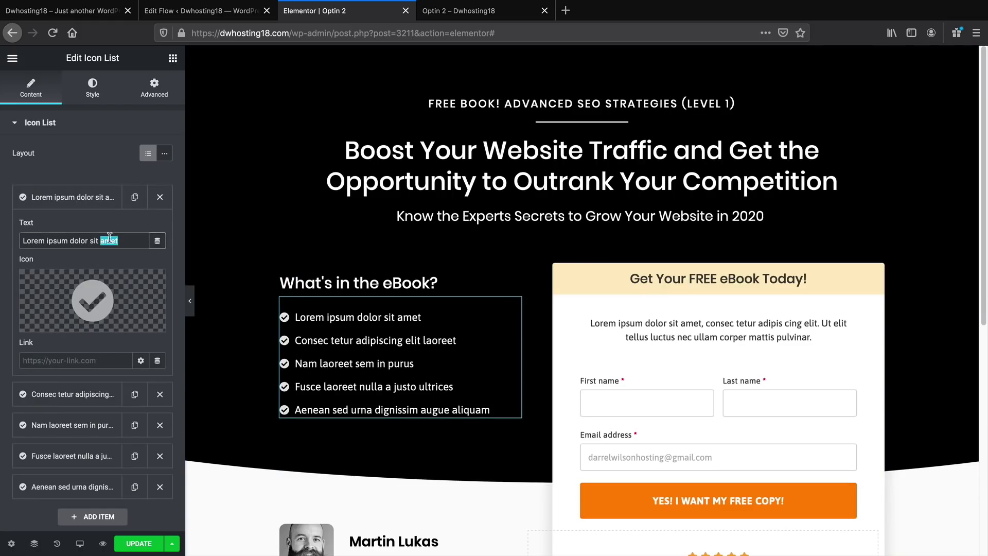
pyautogui.tripleClick(109, 241)
pyautogui.write('G')
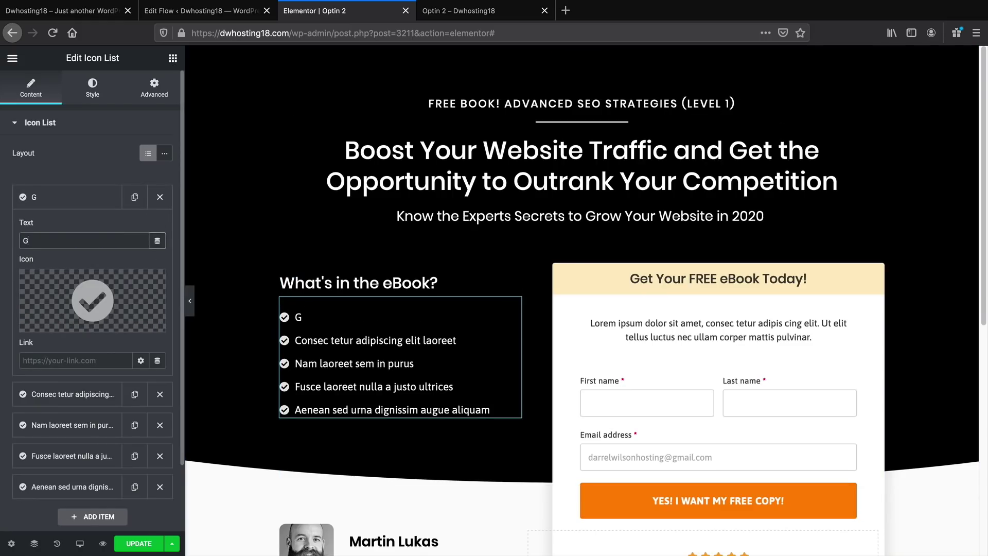
pyautogui.write('et Rcc ')
pyautogui.write('Quick')
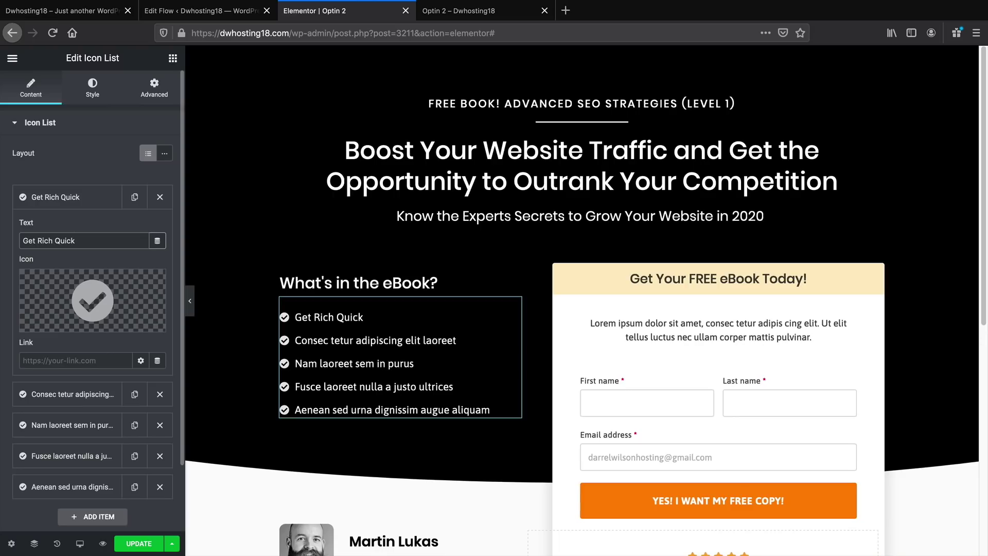
pyautogui.write('l Soon Instanlt')
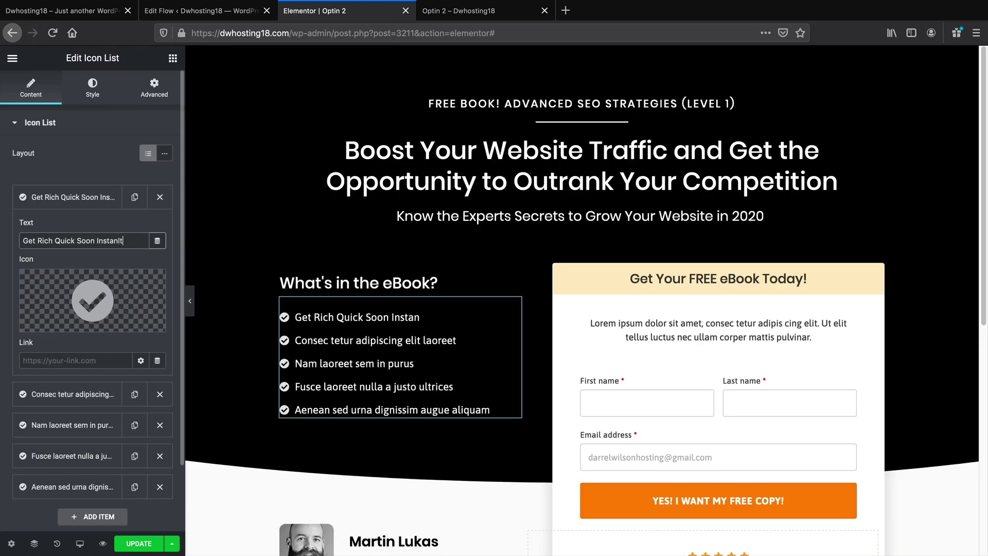
pyautogui.write('ly')
pyautogui.doubleClick(114, 241)
pyautogui.write('Instantly')
pyautogui.scroll(-1, 508, 353)
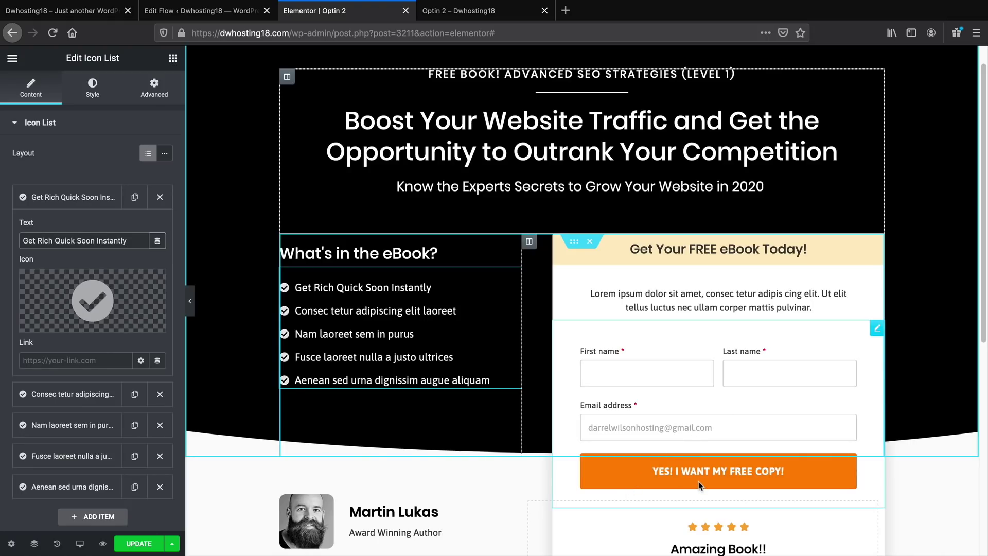
pyautogui.click(139, 544)
# Inspect the opt-in form and Lorem intro text widget settings, then open the editor menu
pyautogui.scroll(-1, 430, 418)
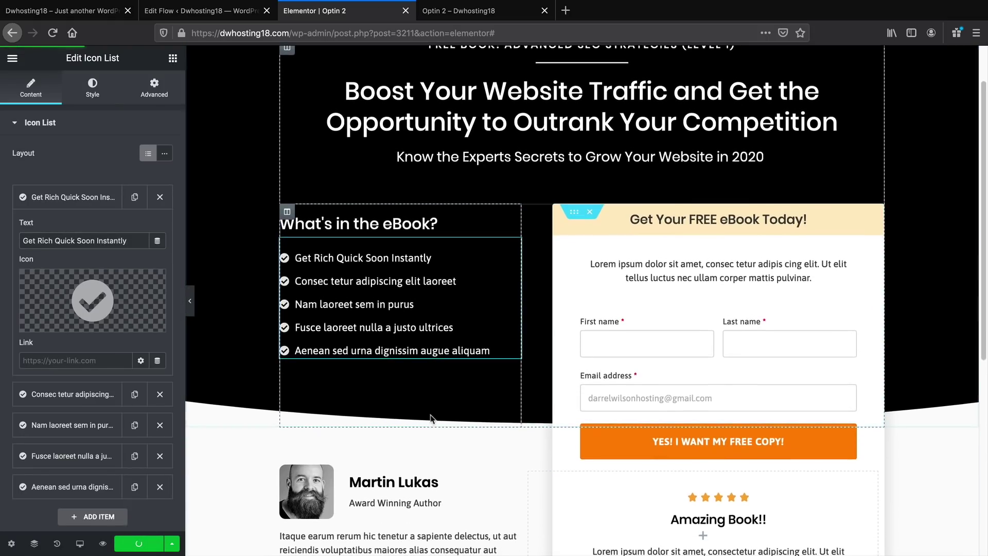
pyautogui.scroll(2, 232, 321)
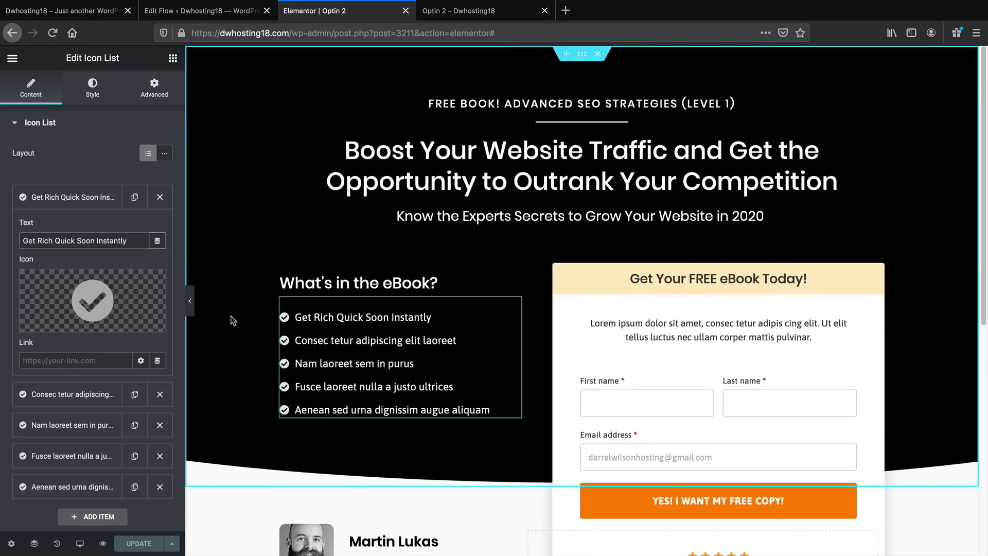
pyautogui.scroll(-2, 242, 322)
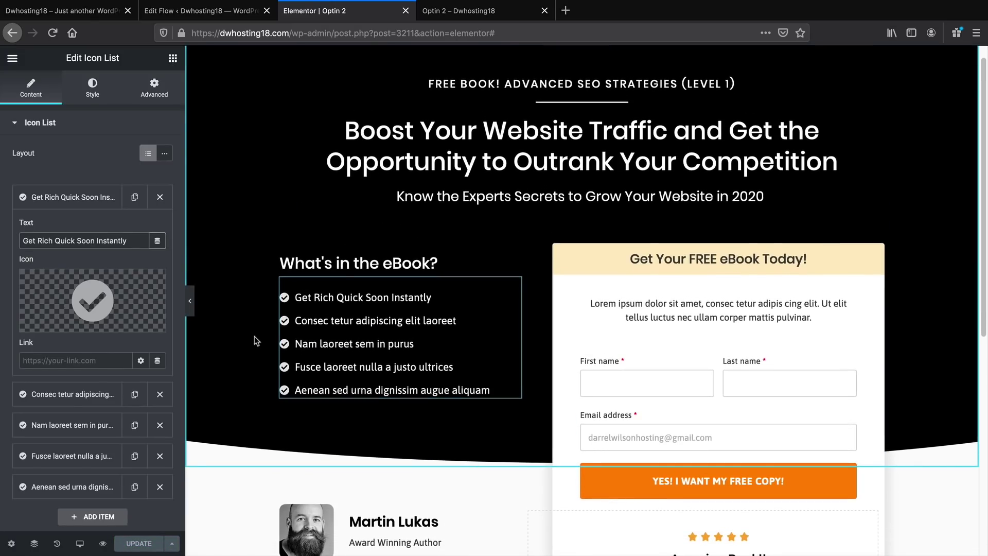
pyautogui.scroll(-2, 255, 337)
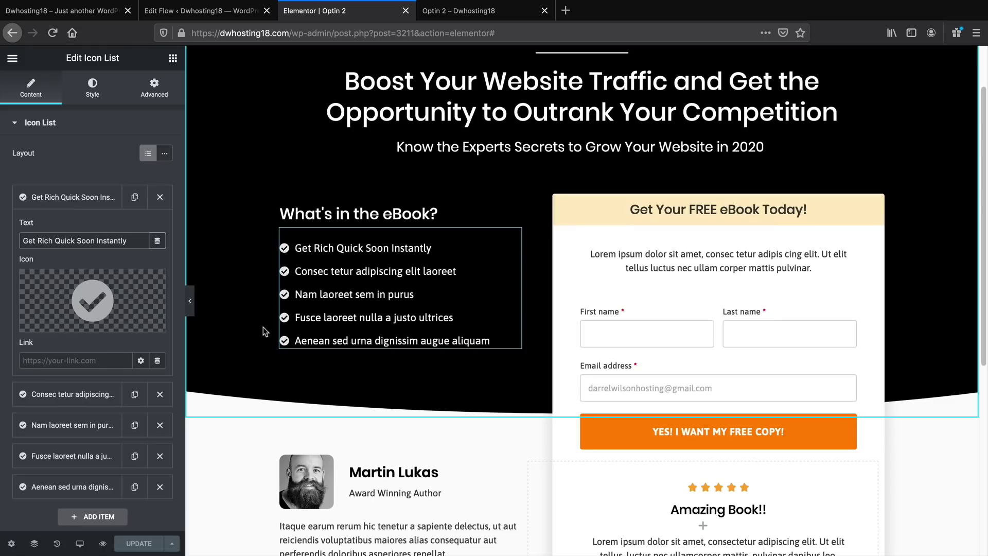
pyautogui.scroll(1, 263, 326)
pyautogui.scroll(-1, 263, 326)
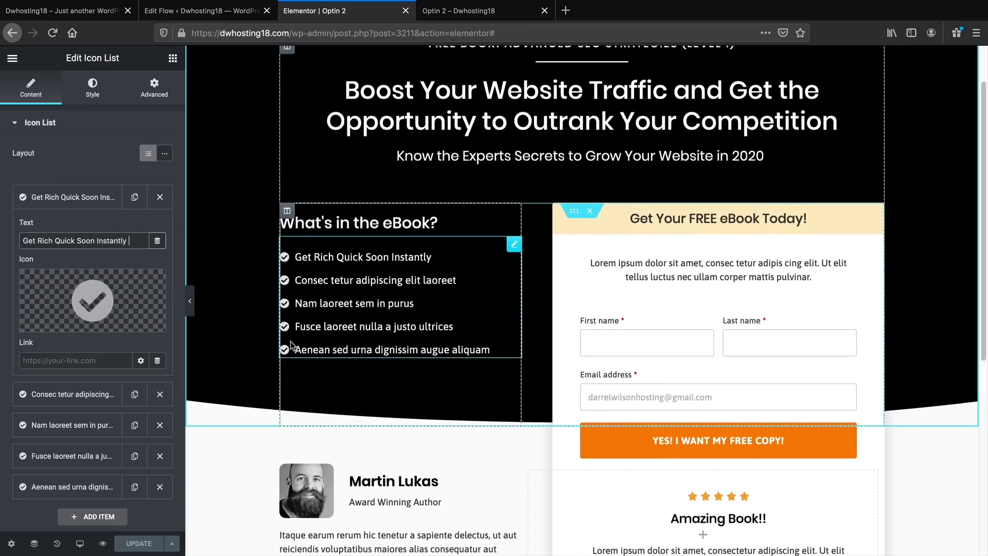
pyautogui.scroll(-1, 623, 429)
pyautogui.click(624, 429)
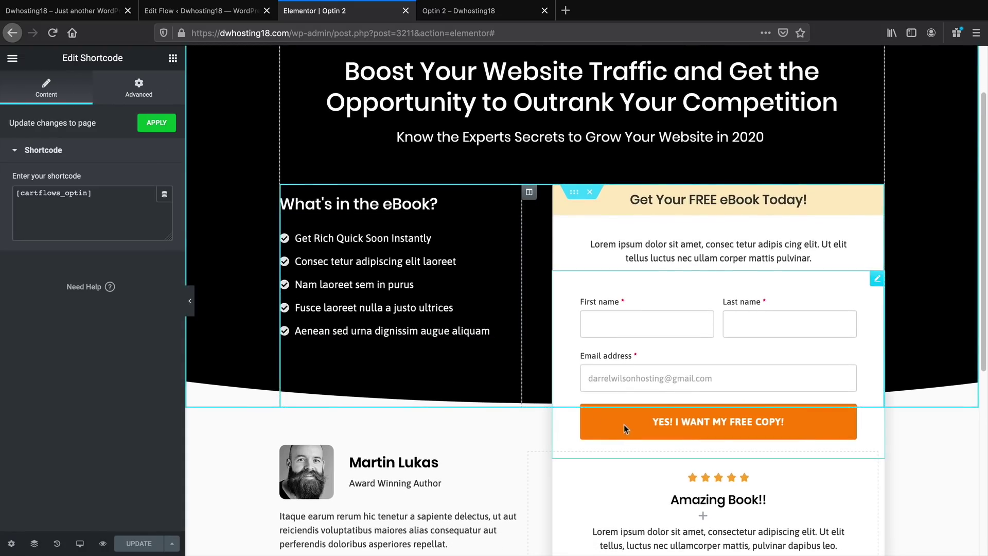
pyautogui.click(737, 267)
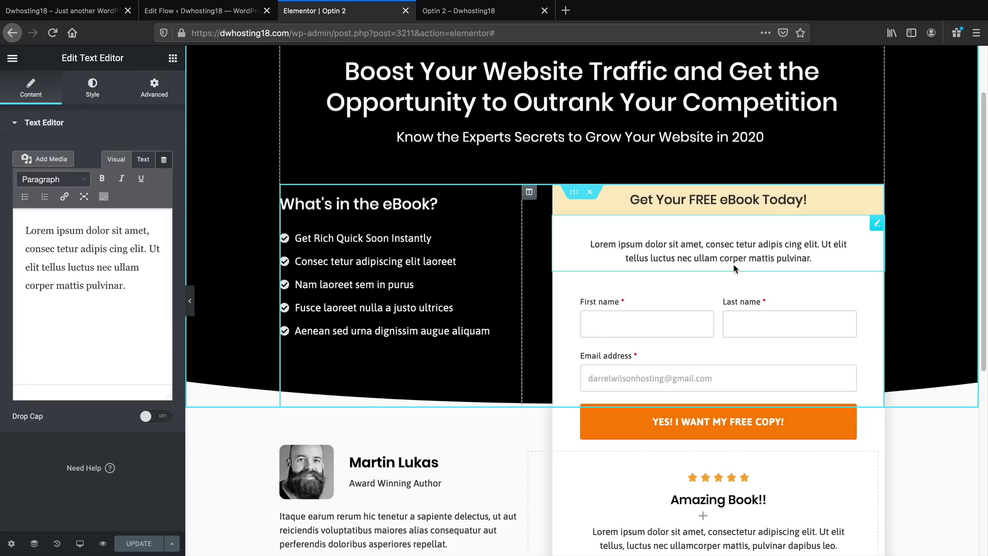
pyautogui.click(718, 419)
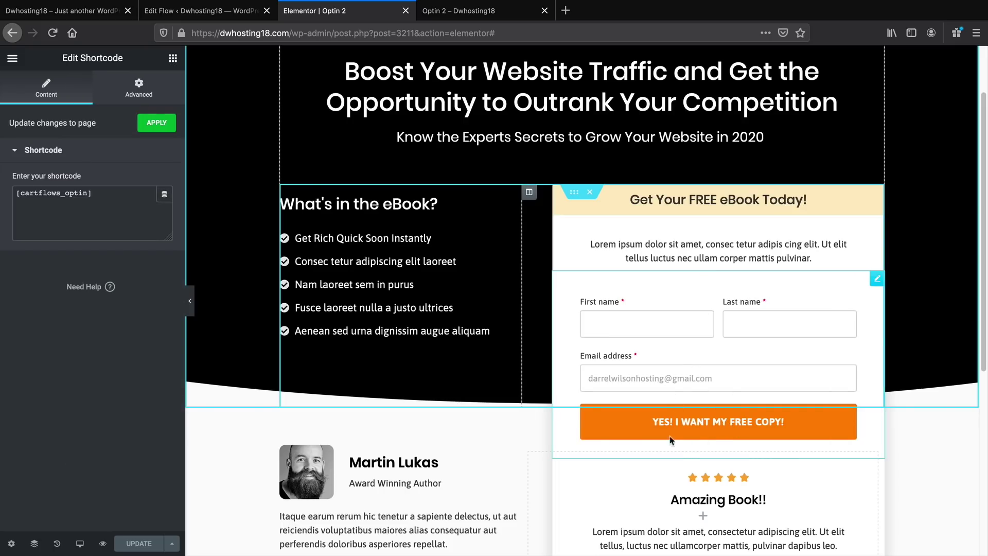
pyautogui.scroll(-1, 684, 387)
pyautogui.scroll(3, 685, 386)
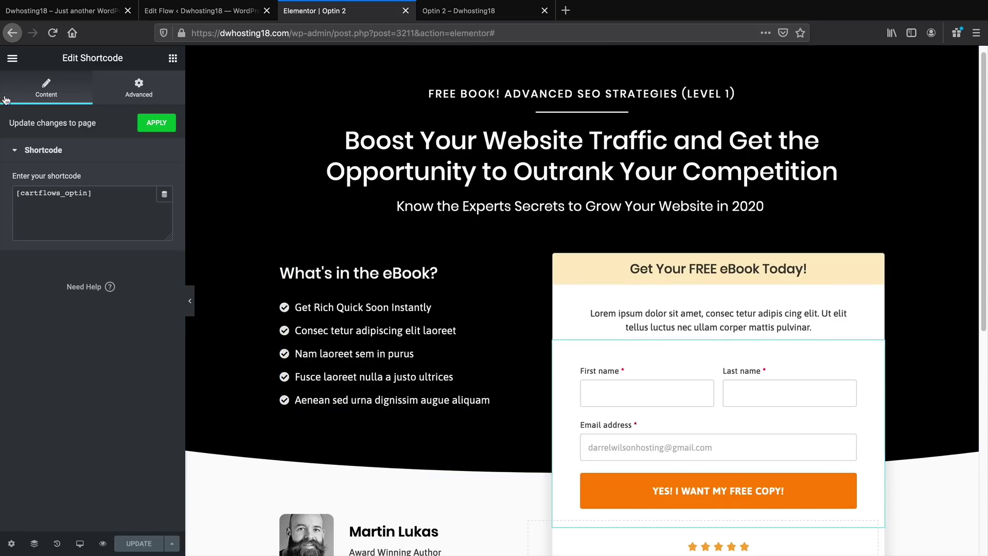
pyautogui.click(7, 60)
# Open the live Optin 2 page from the Elementor menu
pyautogui.click(38, 317)
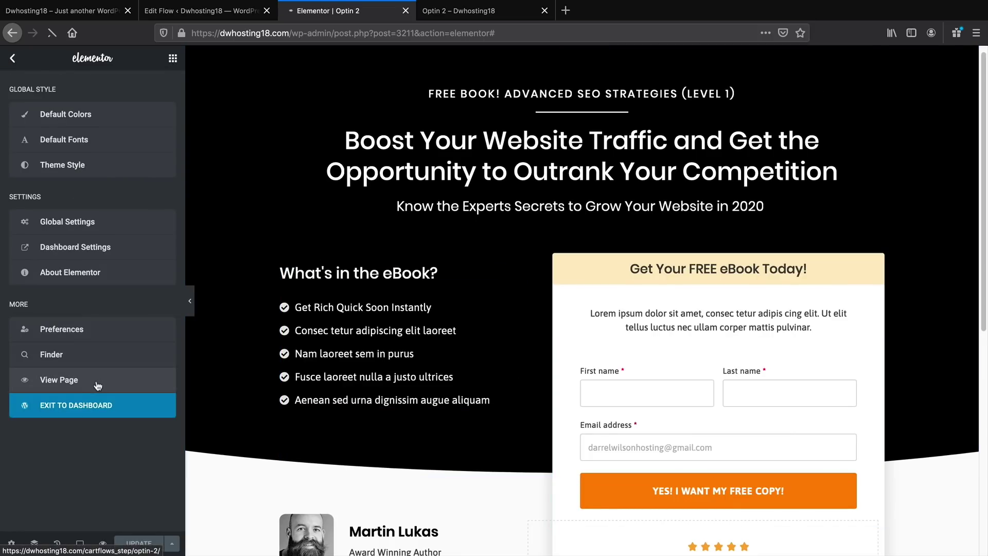
pyautogui.scroll(-4, 247, 371)
pyautogui.scroll(4, 287, 387)
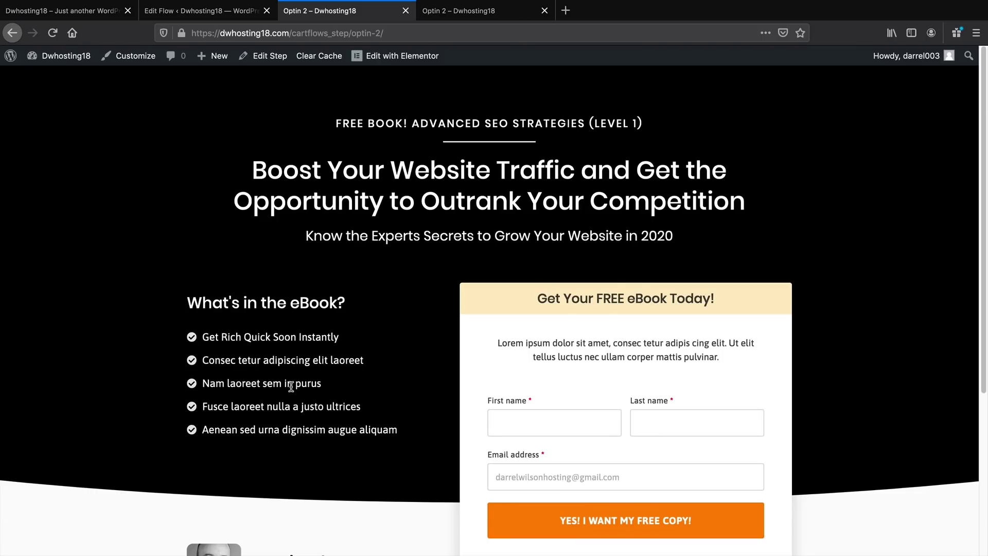
pyautogui.scroll(-3, 290, 389)
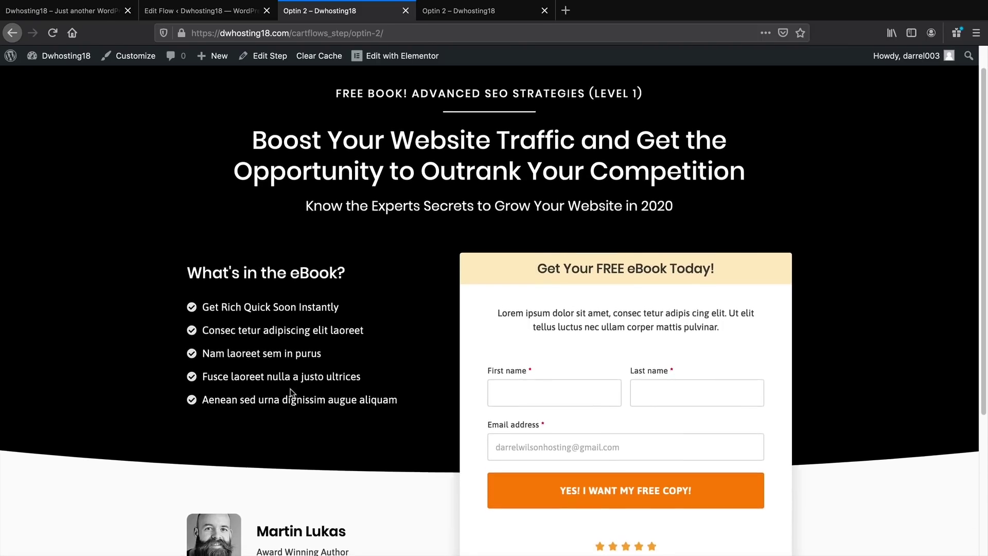
# Fill in a test first name, last name and e-mail, then submit 'YES! I WANT MY FREE COPY!'
pyautogui.click(530, 284)
pyautogui.write('darrelw')
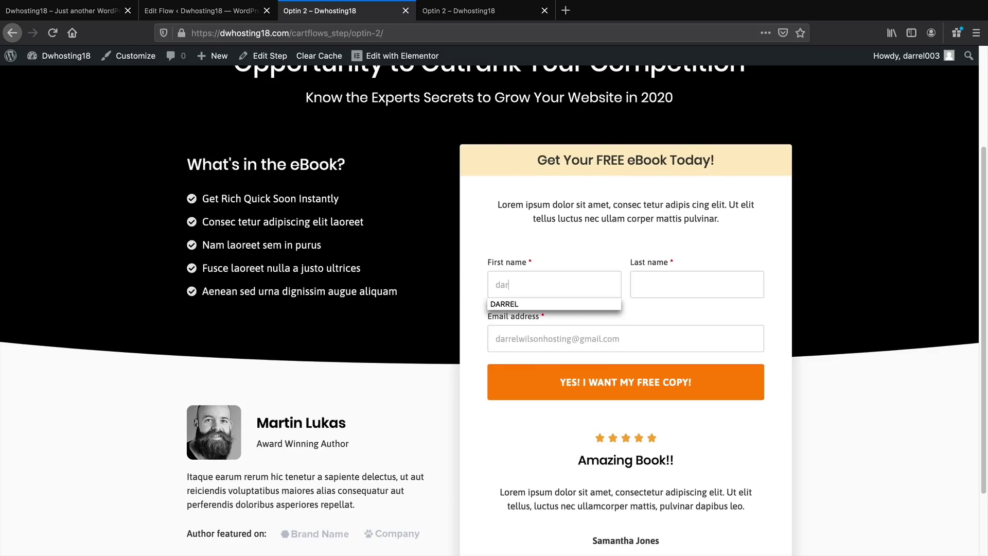
pyautogui.press('Tab')
pyautogui.write('w')
pyautogui.press('BackSpace')
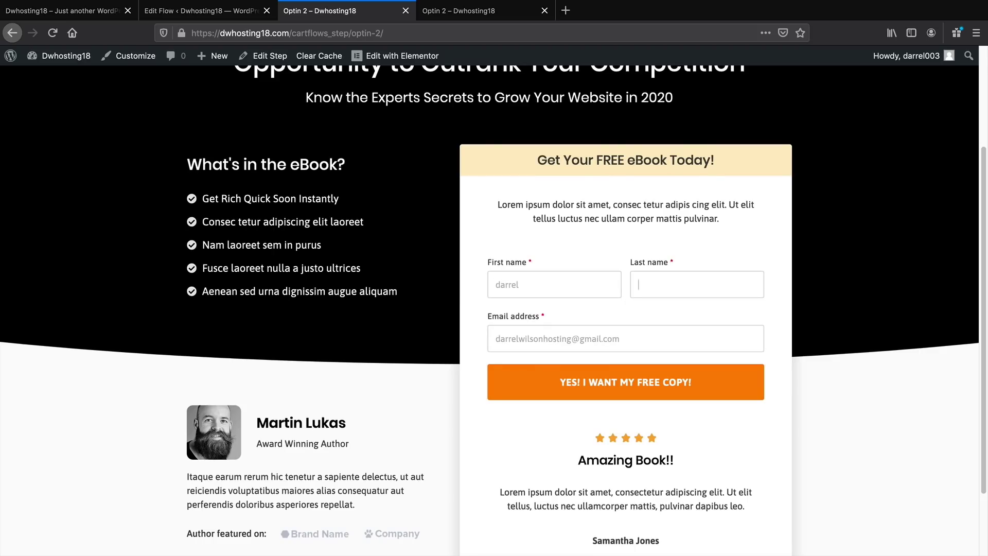
pyautogui.write('wilson')
pyautogui.press('Tab')
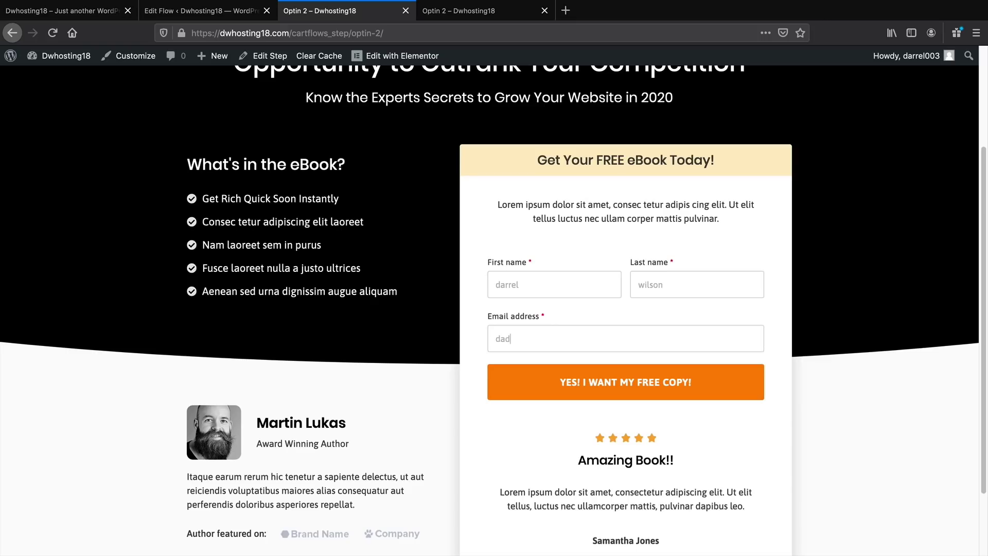
pyautogui.click(629, 385)
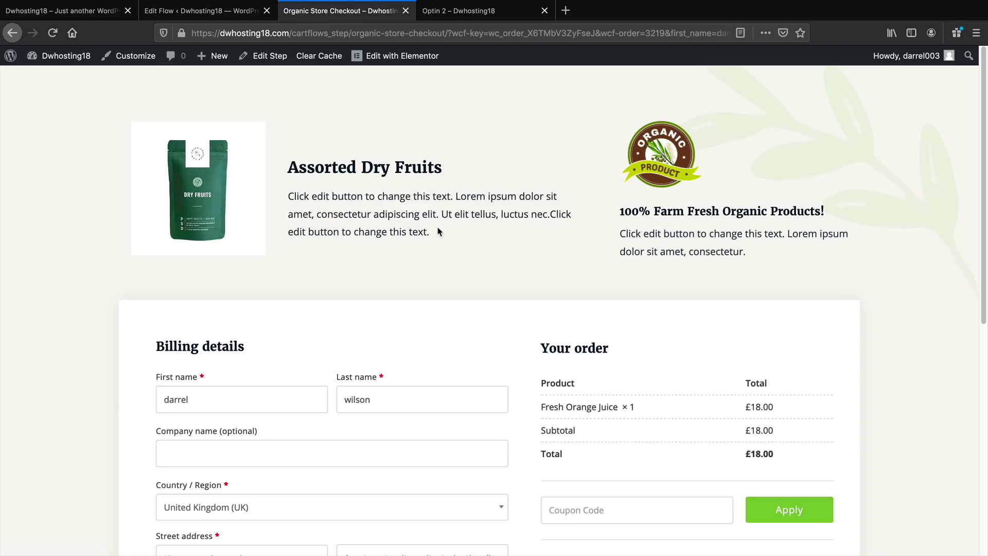
# Go via the Dashboard to the Organic Store front page and open it in Elementor
pyautogui.moveTo(61, 55)
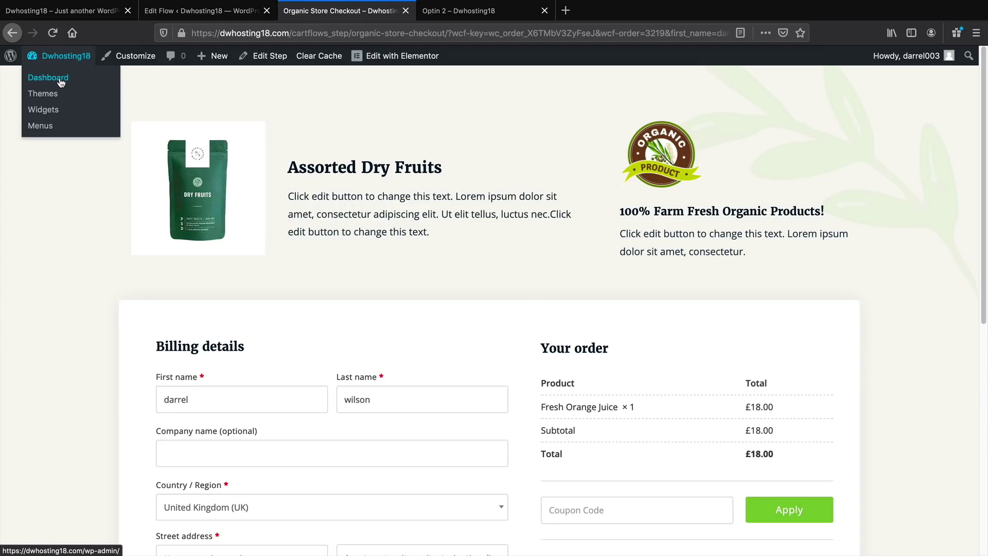
pyautogui.click(60, 82)
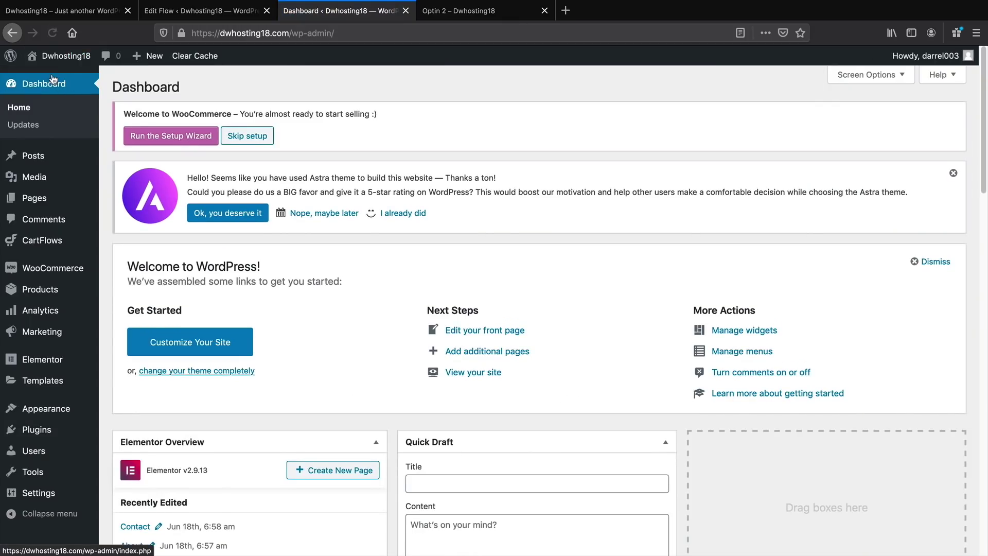
pyautogui.click(53, 79)
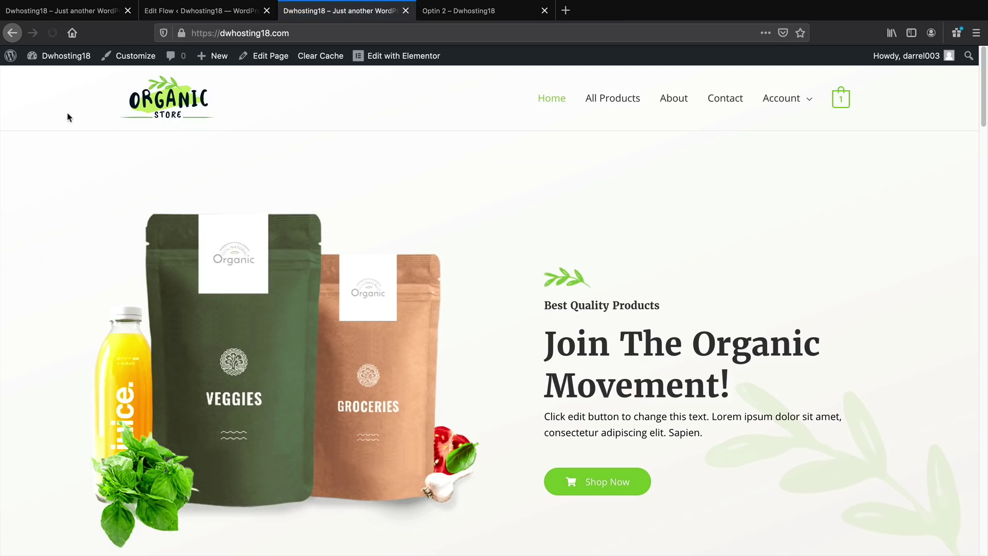
pyautogui.scroll(-3, 407, 261)
pyautogui.scroll(-5, 412, 254)
pyautogui.scroll(10, 407, 242)
pyautogui.scroll(-1, 428, 329)
pyautogui.scroll(-1, 377, 319)
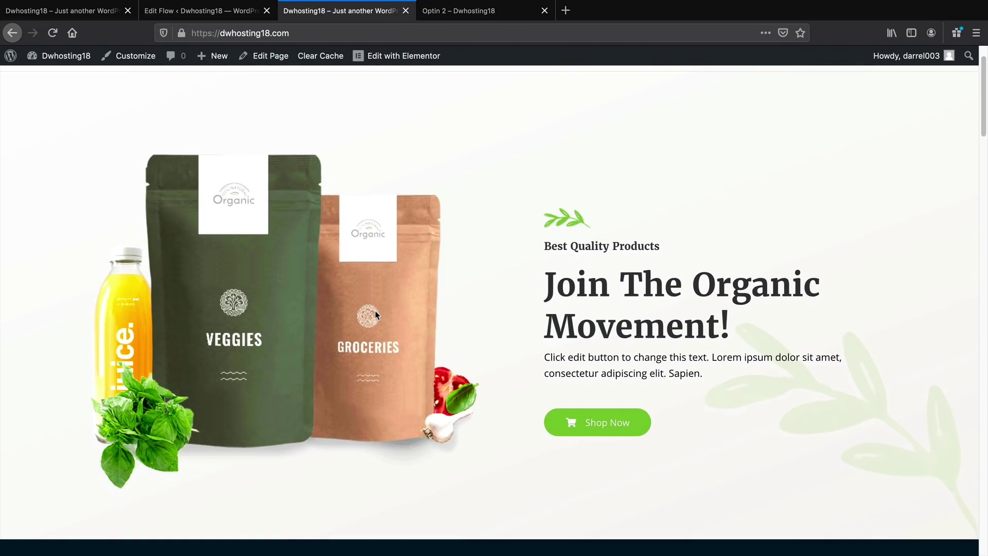
pyautogui.scroll(-1, 378, 309)
pyautogui.scroll(2, 381, 308)
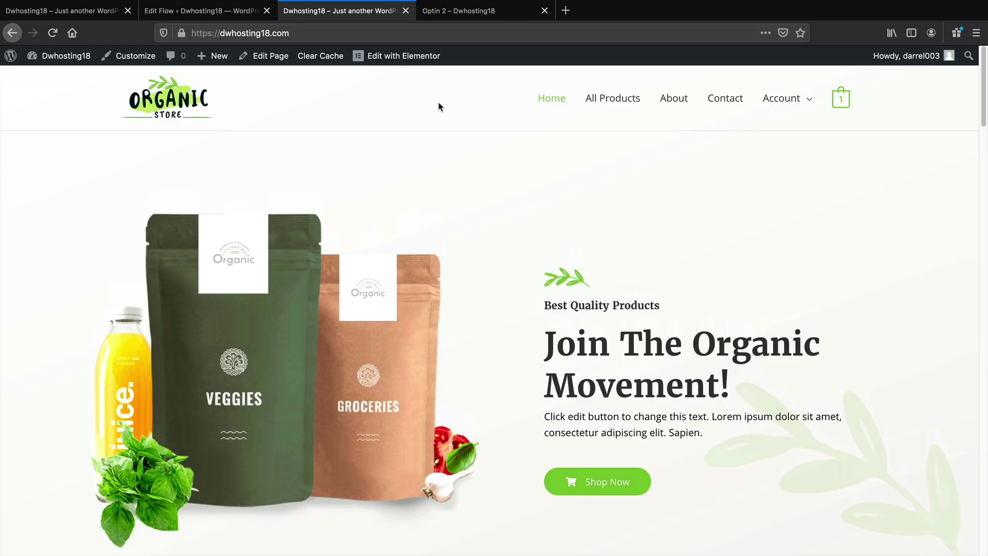
pyautogui.click(409, 61)
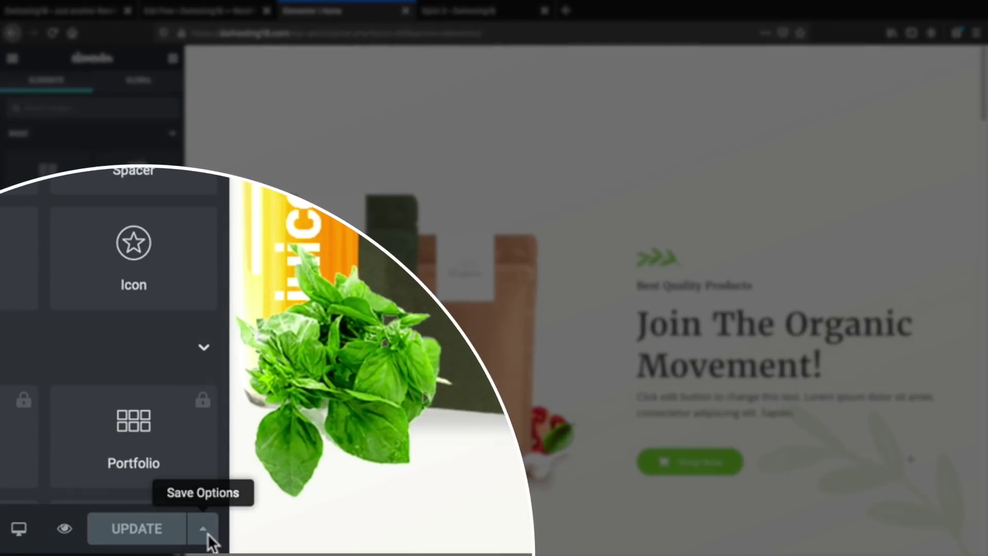
# Save the home page as an Elementor template named 'Product Page'
pyautogui.click(172, 544)
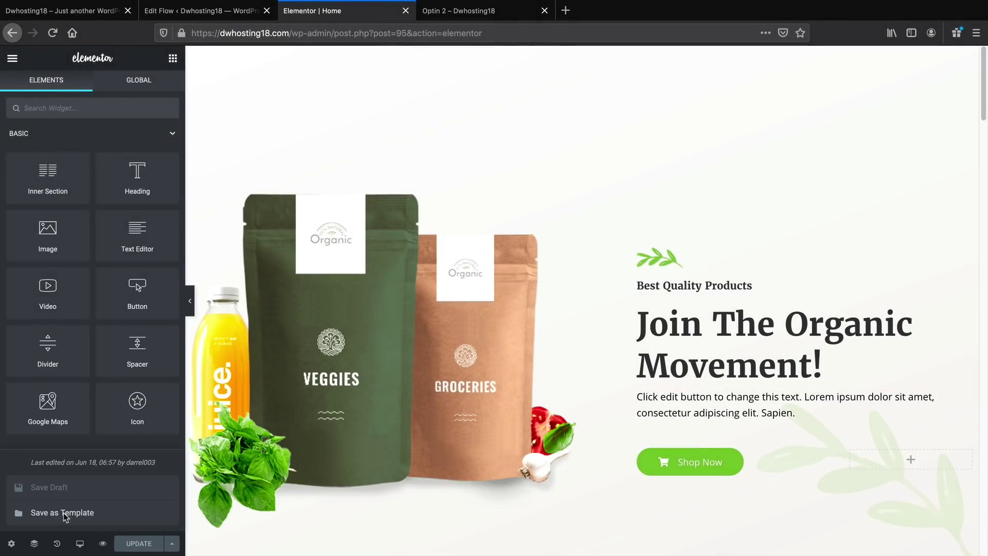
pyautogui.click(63, 513)
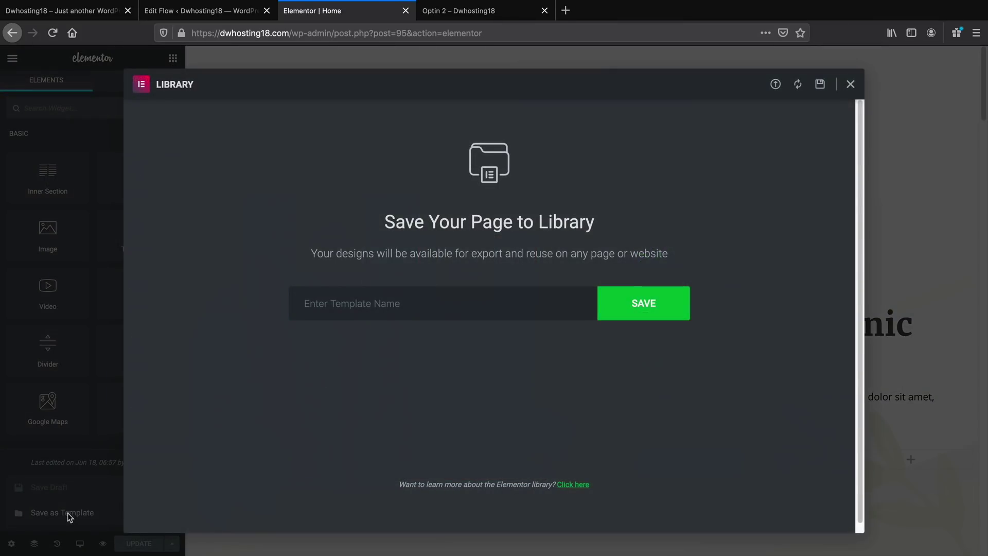
pyautogui.click(380, 305)
pyautogui.write('Product Page')
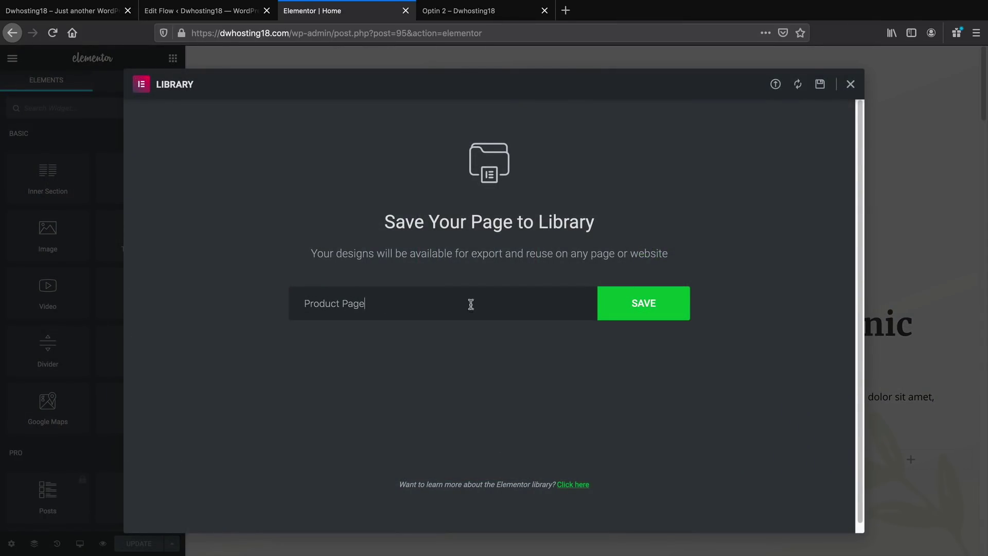
pyautogui.click(643, 309)
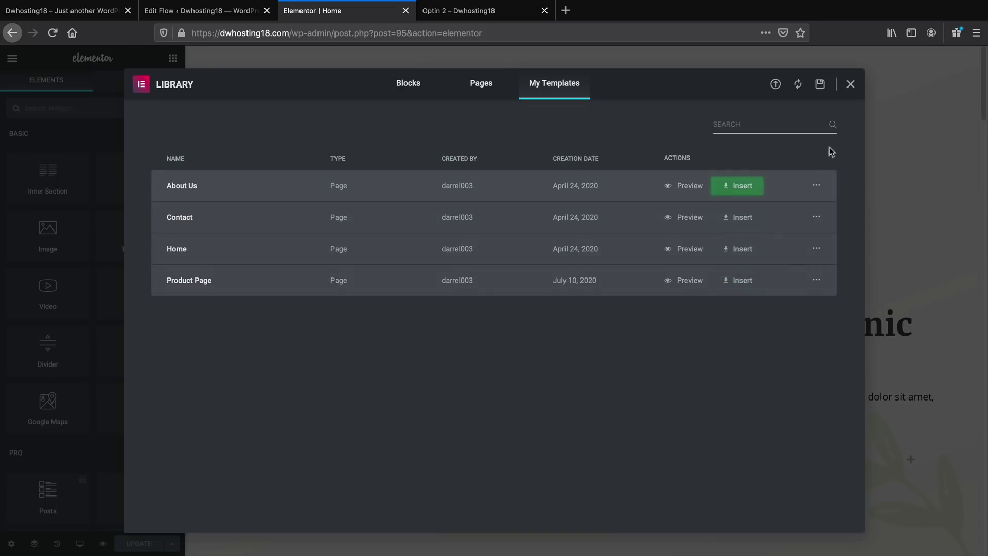
# Close the template library and exit Elementor to the WordPress dashboard
pyautogui.click(850, 85)
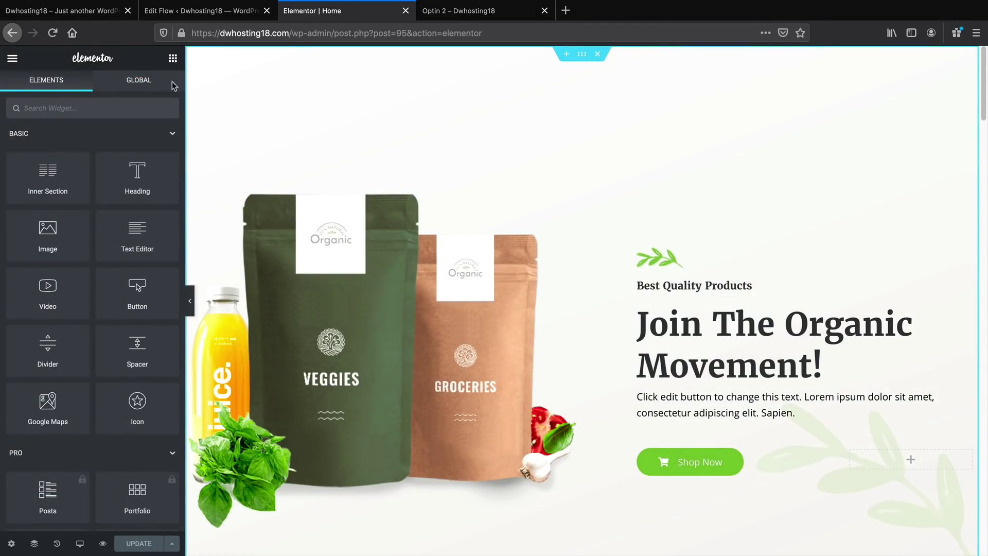
pyautogui.click(12, 58)
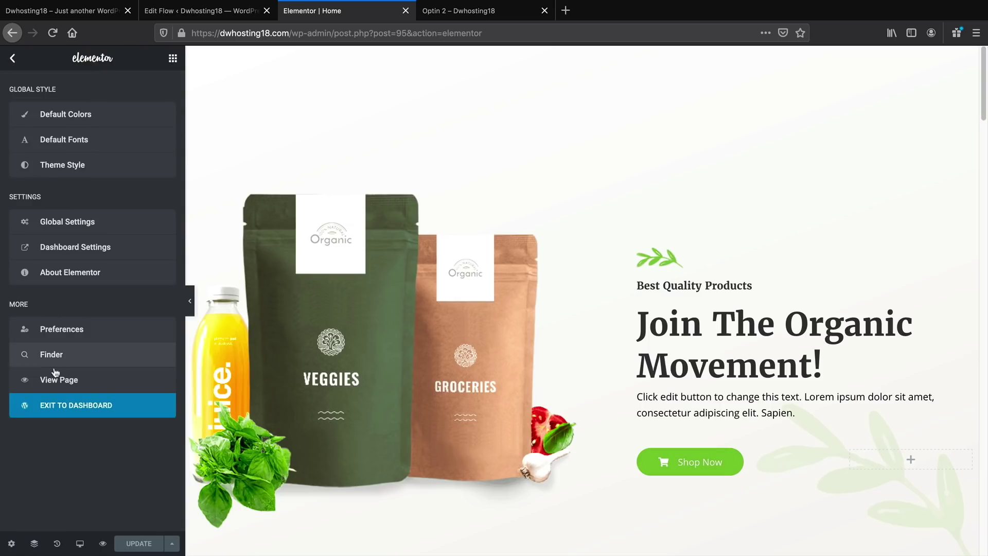
pyautogui.click(52, 406)
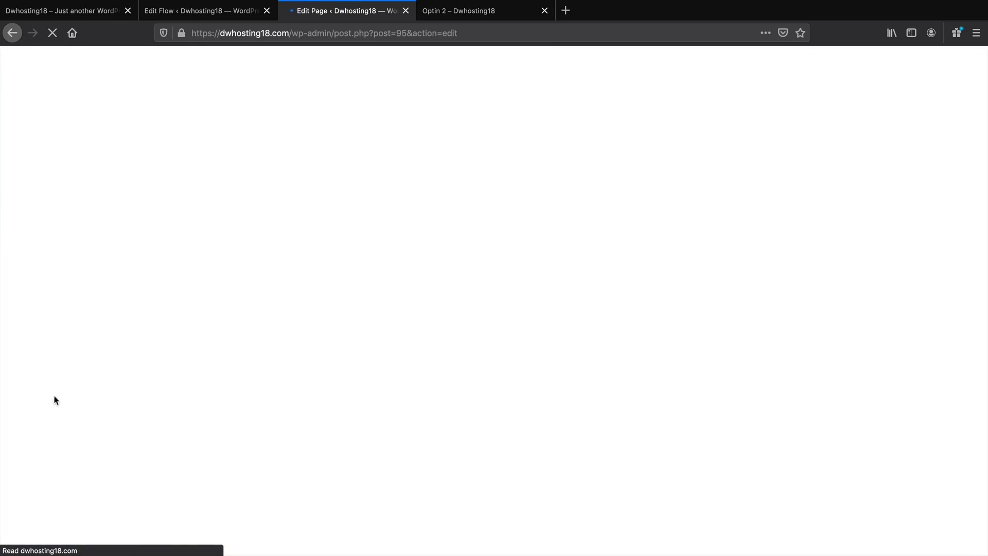
# Leave the editor and open the Organic Store Checkout flow from CartFlows > Flows
pyautogui.click(23, 66)
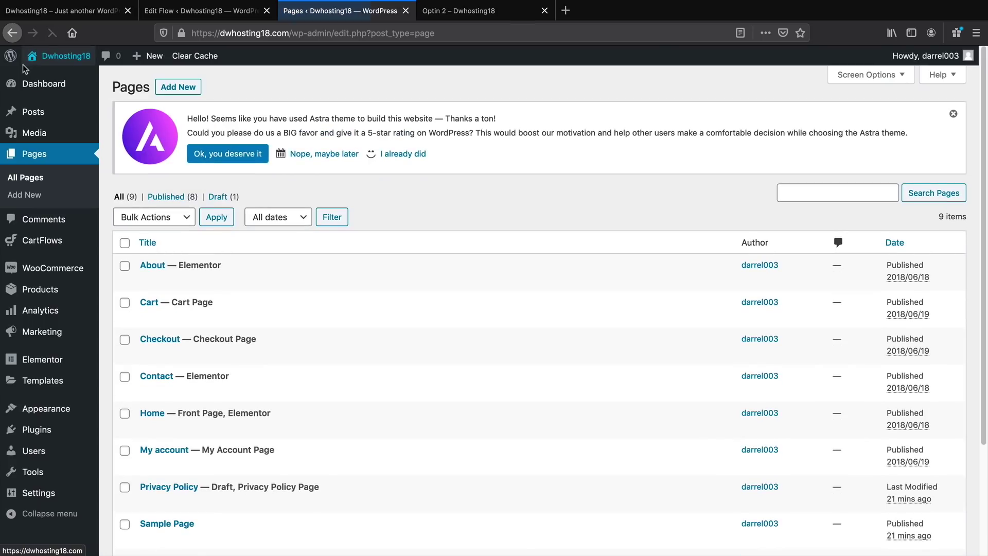
pyautogui.moveTo(40, 242)
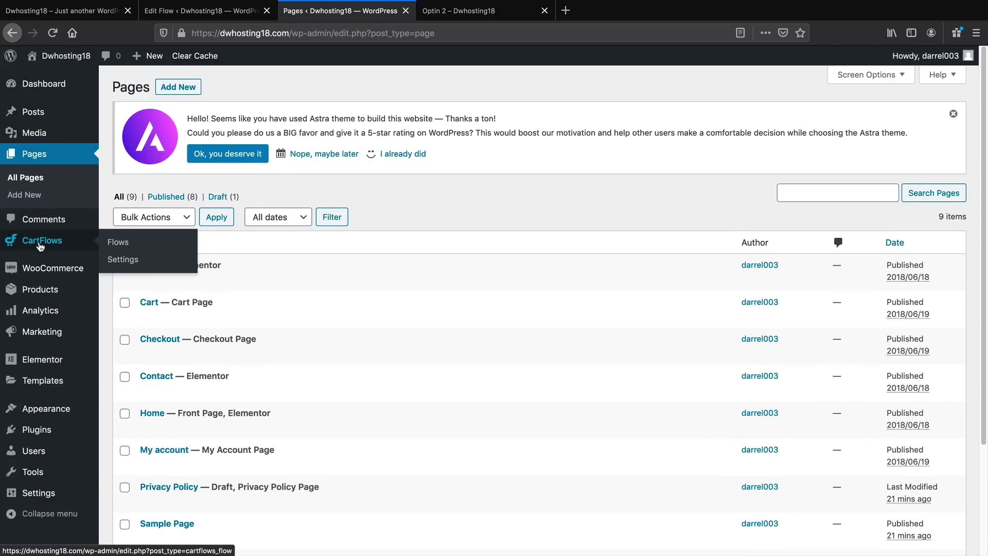
pyautogui.click(118, 243)
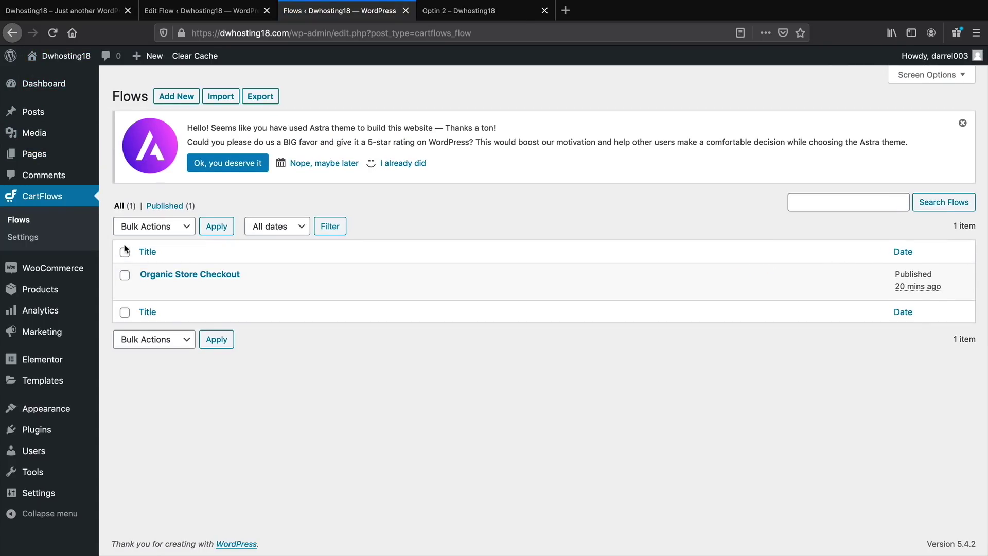
pyautogui.click(164, 280)
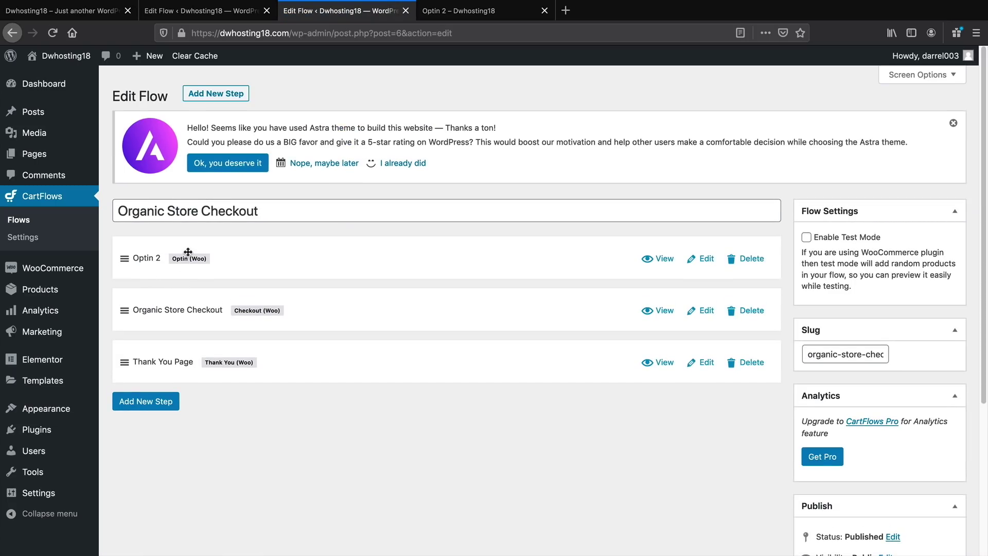
# Add a new step by importing the Music Album Landing Page template
pyautogui.click(150, 407)
pyautogui.rightClick(151, 406)
pyautogui.click(157, 359)
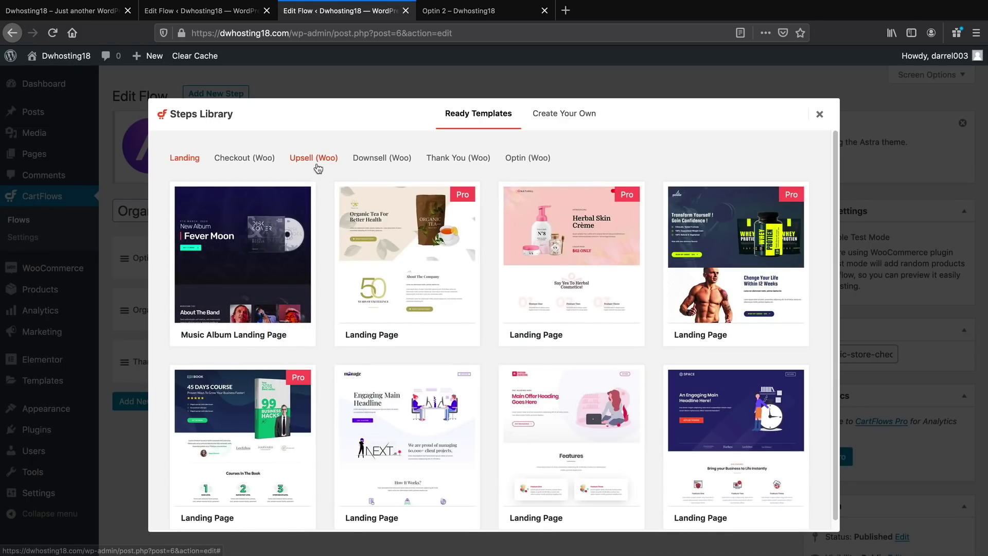
pyautogui.moveTo(241, 222)
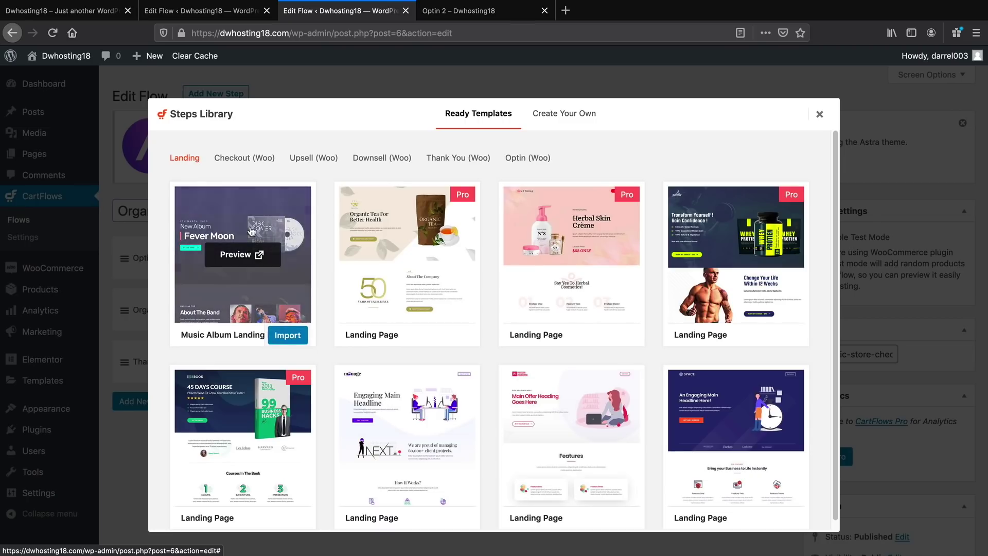
pyautogui.scroll(-1, 278, 264)
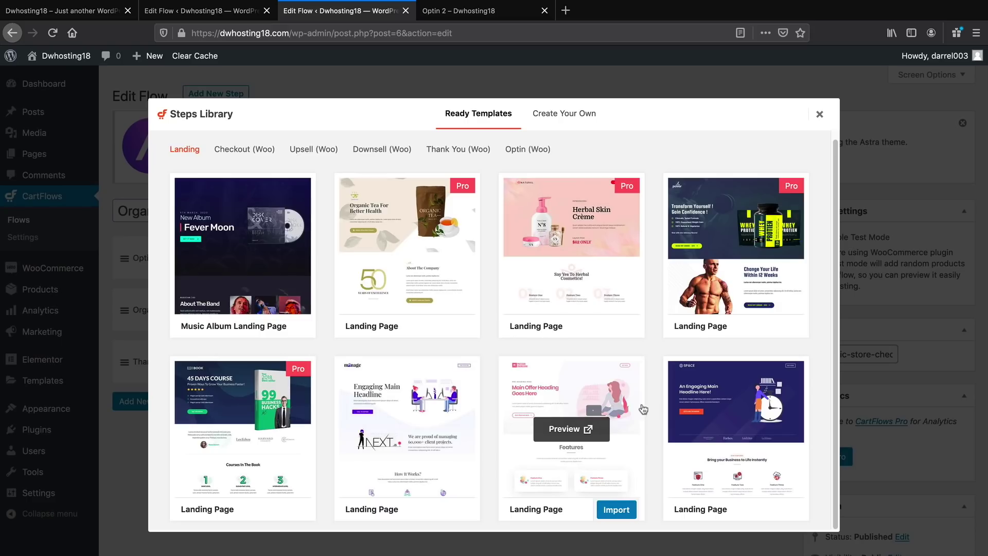
pyautogui.moveTo(702, 426)
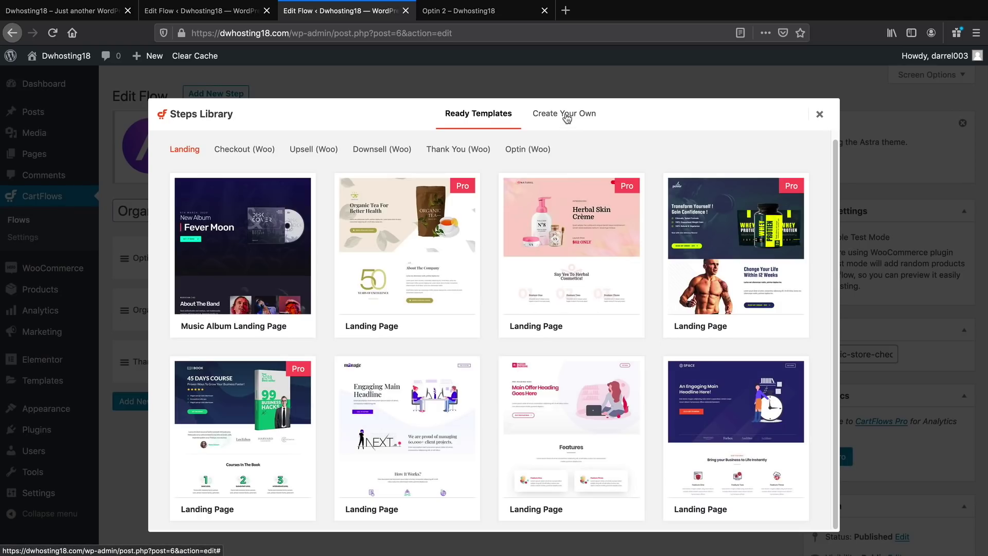
pyautogui.moveTo(294, 330)
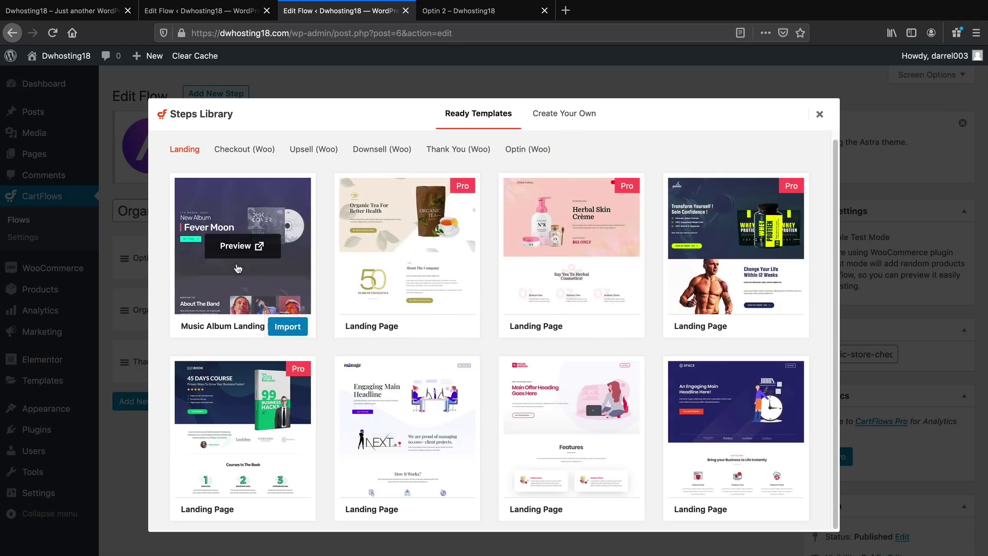
pyautogui.click(298, 332)
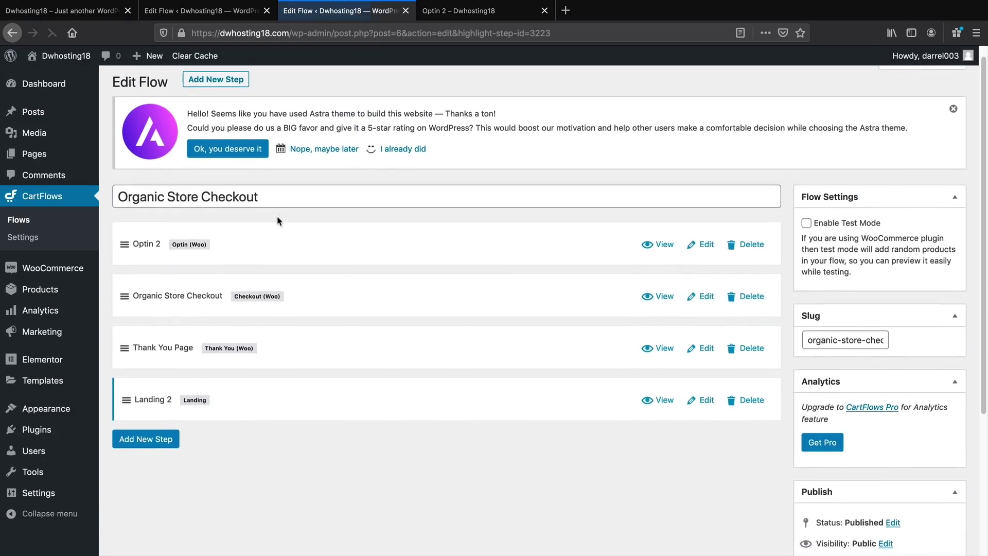
# Move Landing 2 up directly below Optin 2 and view its live page in a new tab
pyautogui.scroll(3, 246, 276)
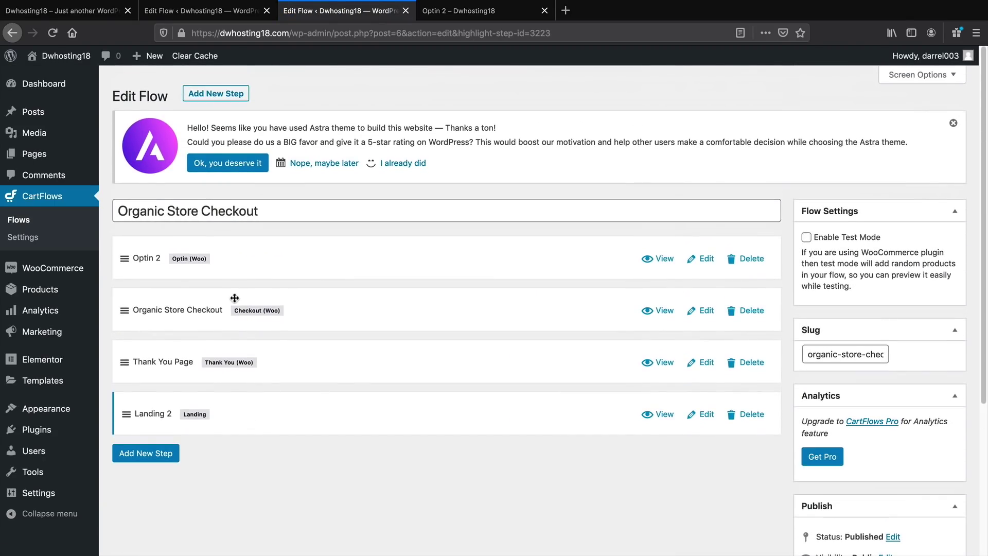
pyautogui.moveTo(243, 420); pyautogui.dragTo(243, 307)
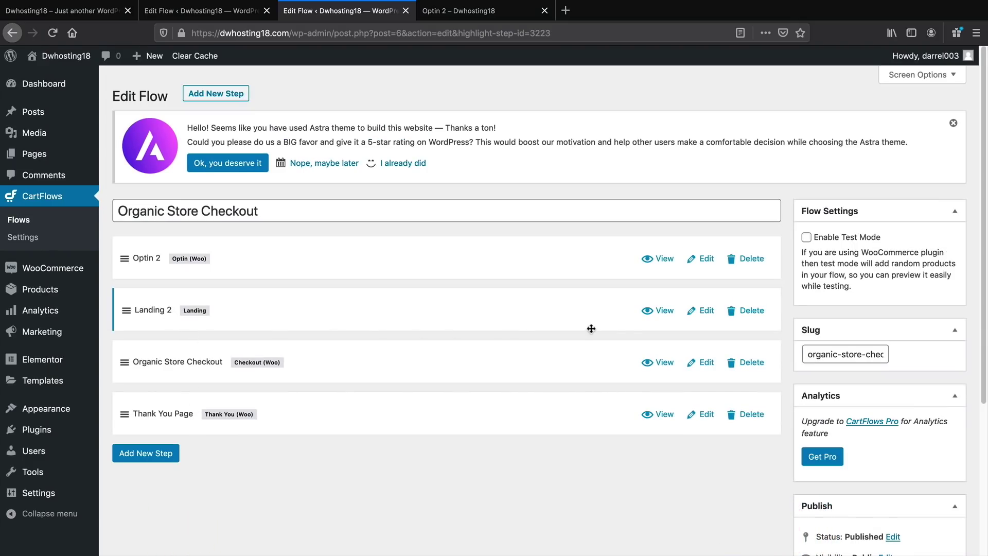
pyautogui.click(662, 311)
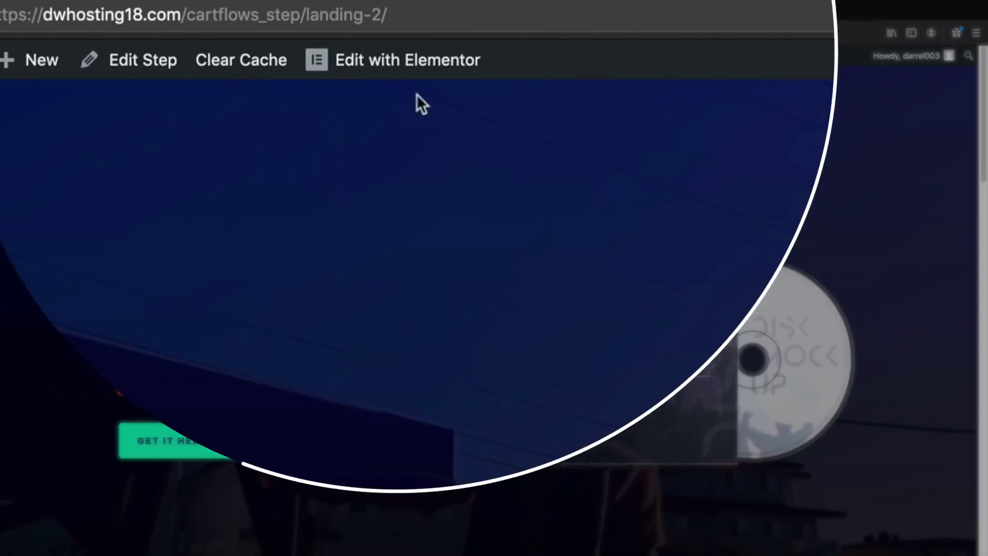
# In Elementor, delete the disc cover image and add an Image widget showing the dry-fruits pouch
pyautogui.click(395, 59)
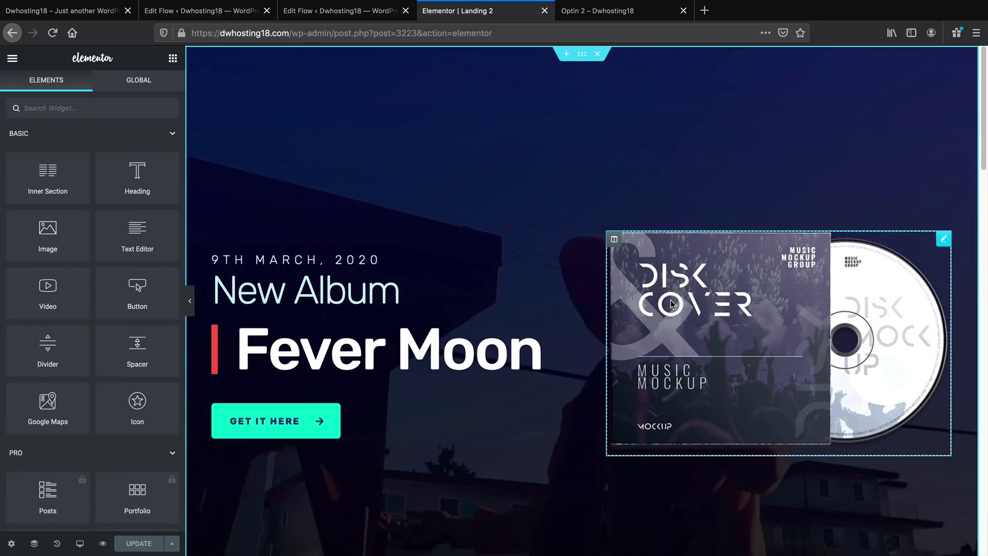
pyautogui.rightClick(672, 304)
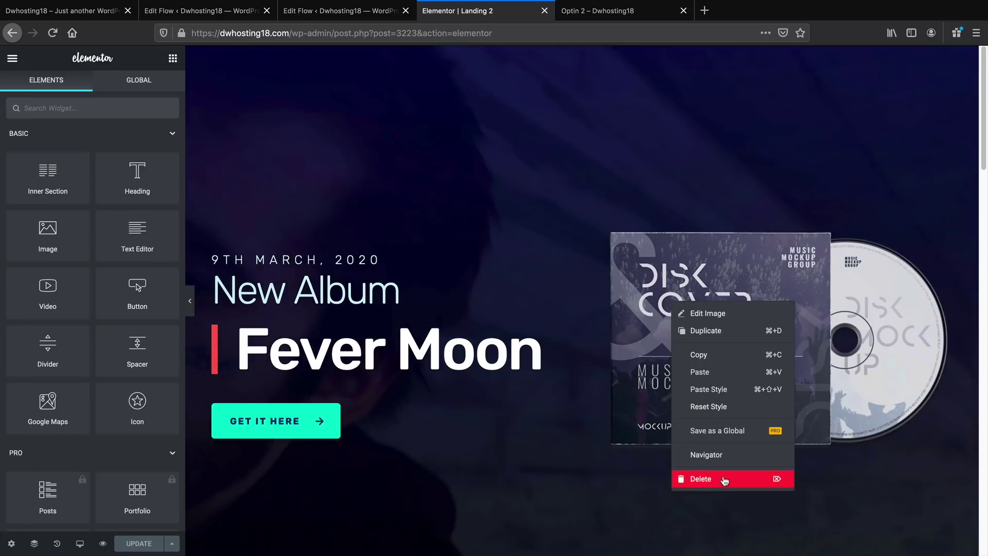
pyautogui.click(725, 480)
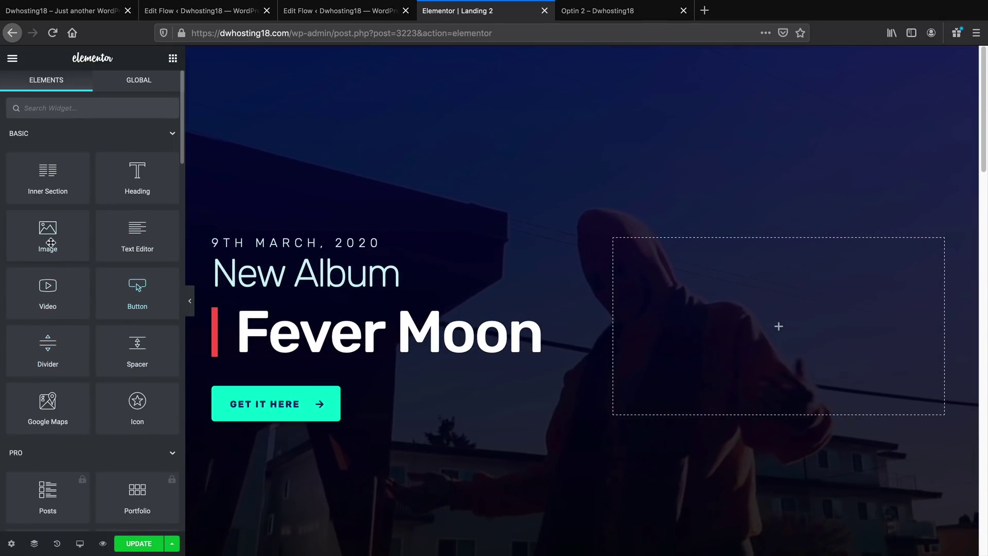
pyautogui.moveTo(48, 234); pyautogui.dragTo(777, 329)
pyautogui.click(103, 213)
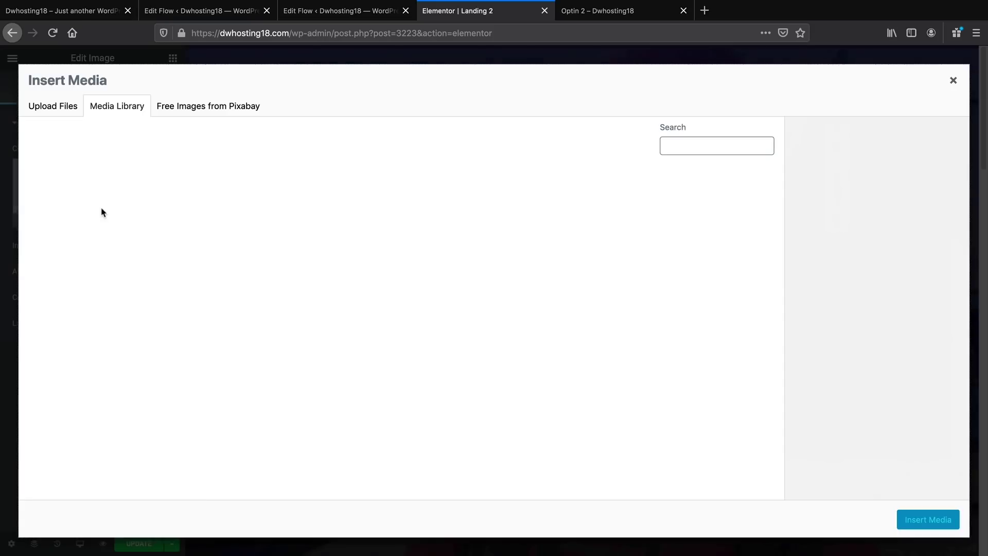
pyautogui.scroll(-9, 297, 285)
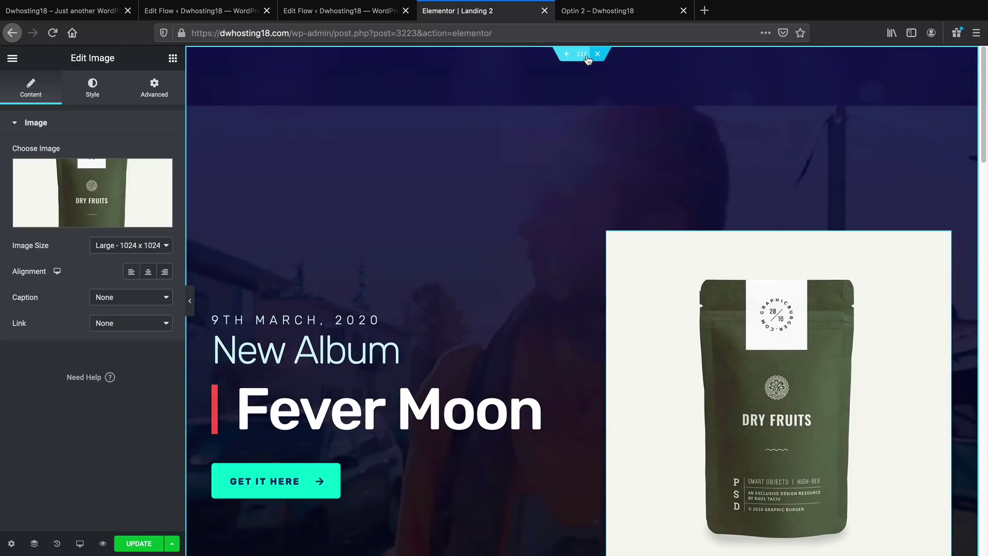
pyautogui.click(583, 54)
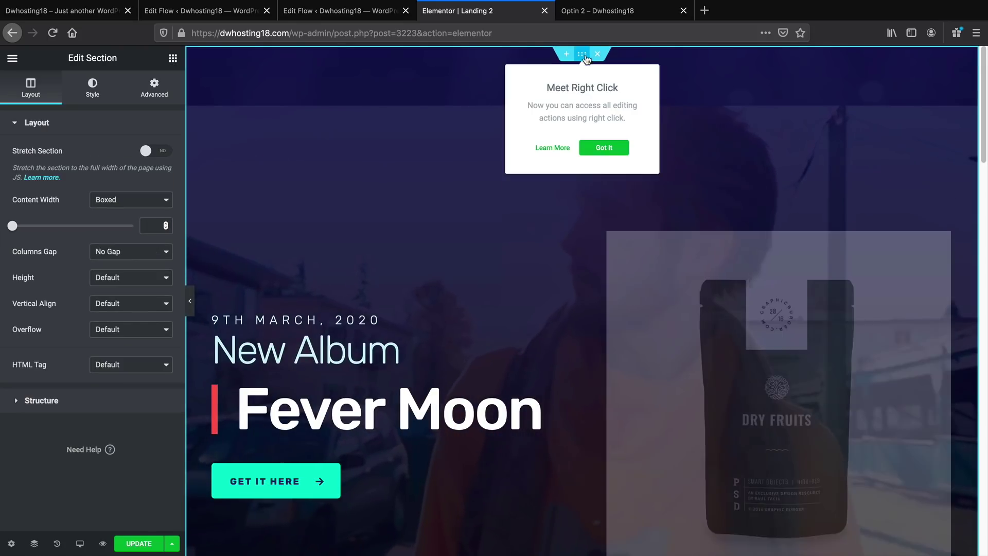
# Clear the section's background video link, switch to a Classic background and remove the overlay colour
pyautogui.click(93, 87)
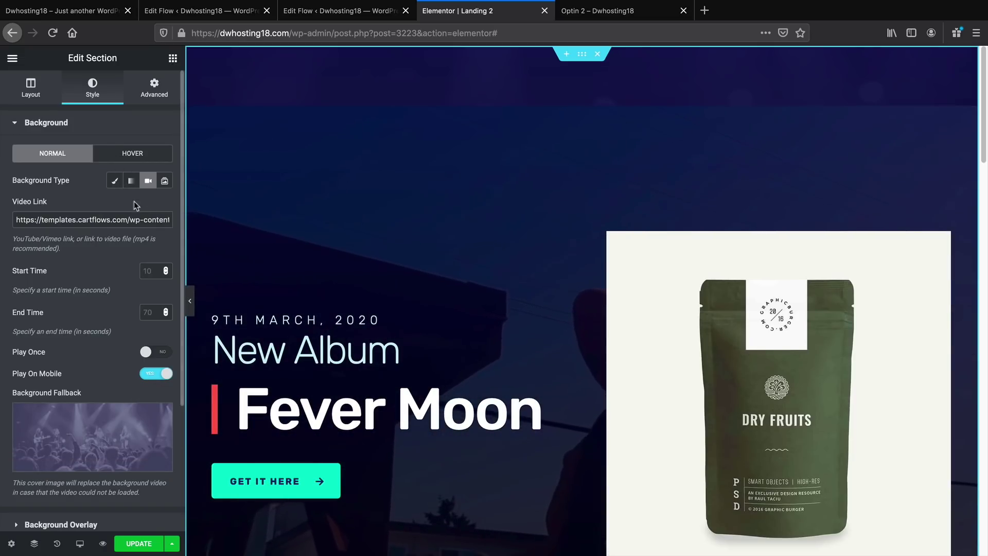
pyautogui.tripleClick(134, 220)
pyautogui.press('BackSpace')
pyautogui.click(115, 181)
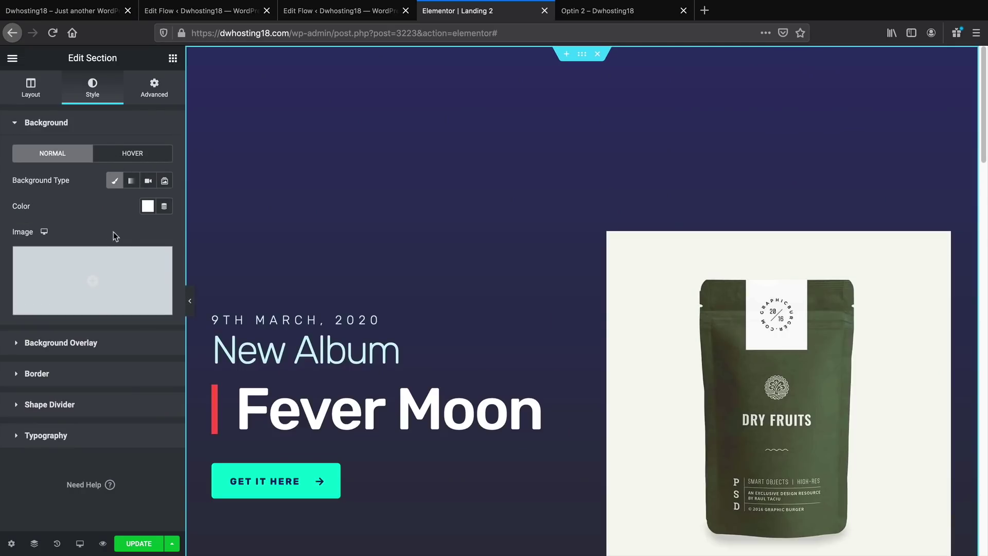
pyautogui.click(67, 343)
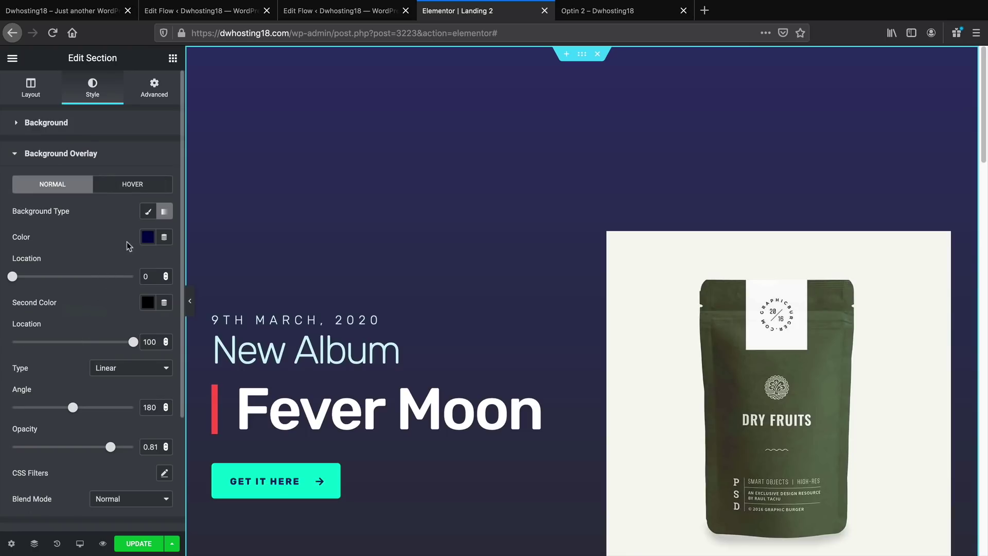
pyautogui.click(147, 237)
pyautogui.click(212, 429)
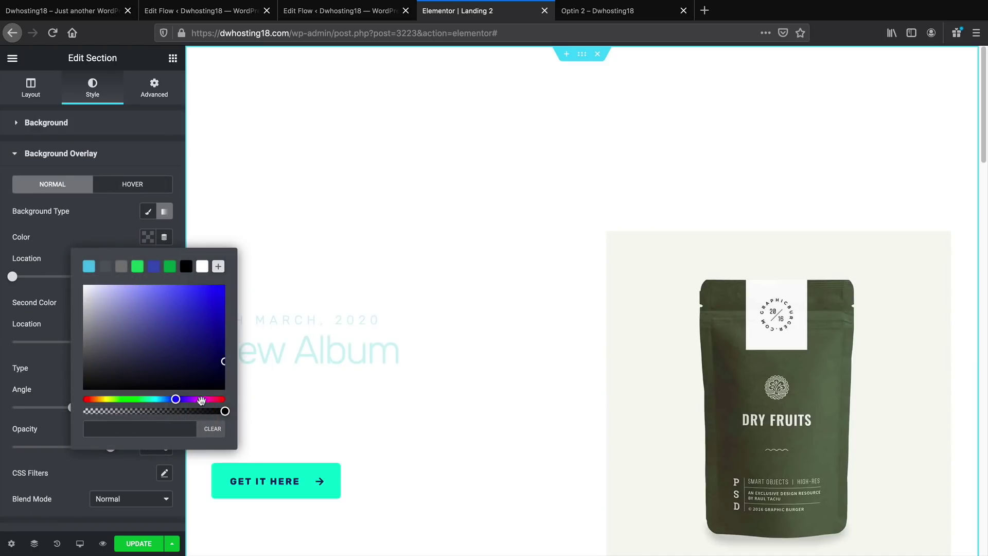
pyautogui.click(111, 232)
# Set the New Album heading's text colour to black
pyautogui.scroll(-1, 258, 315)
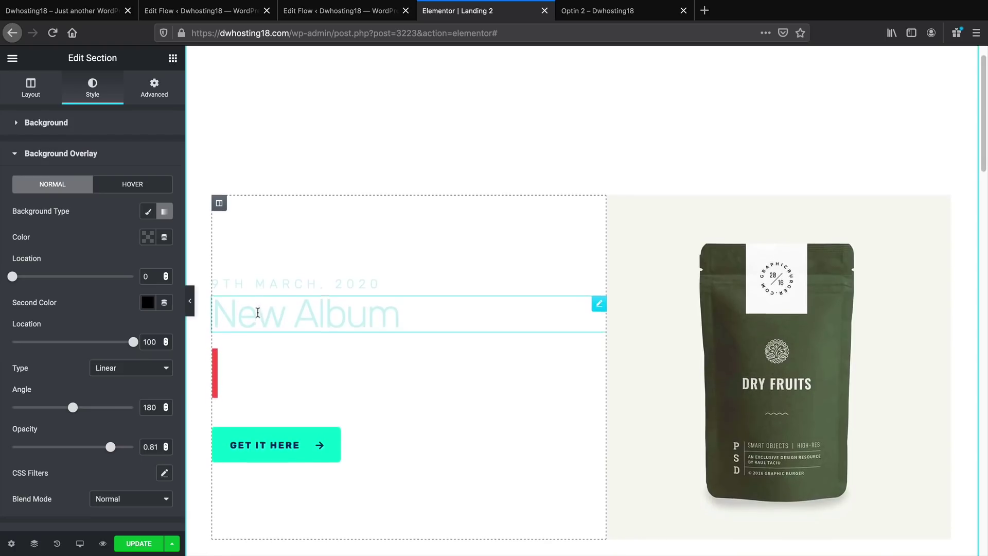
pyautogui.scroll(-1, 258, 312)
pyautogui.click(267, 278)
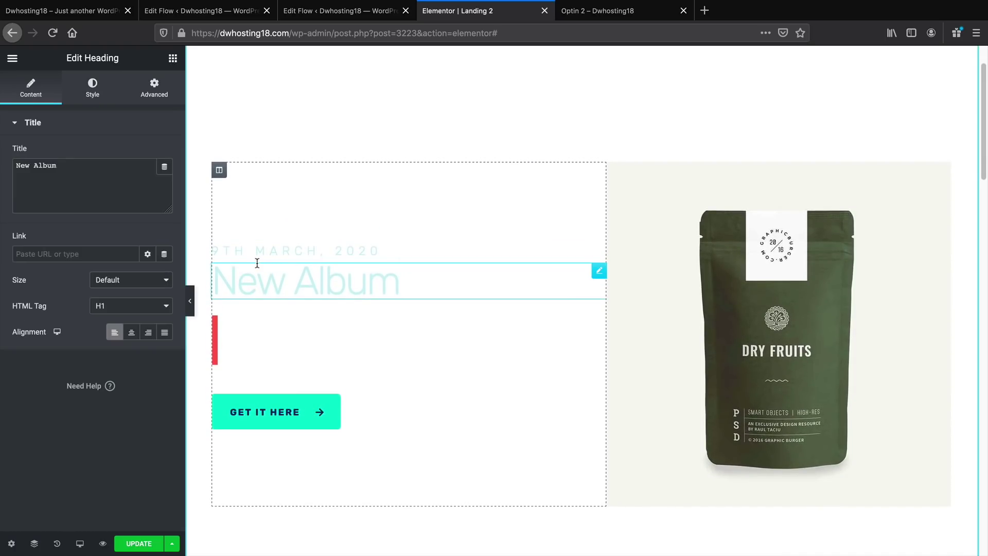
pyautogui.click(93, 89)
pyautogui.click(165, 180)
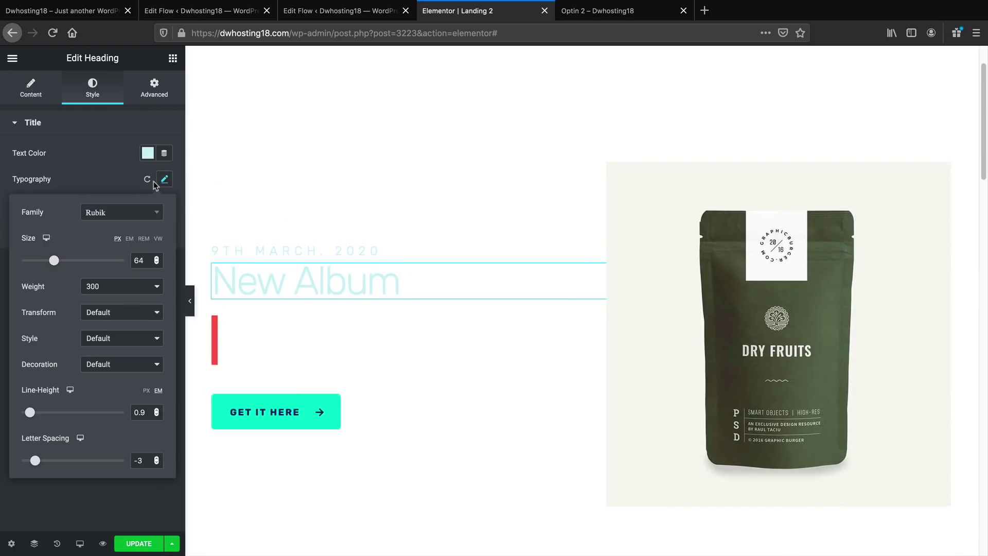
pyautogui.click(148, 152)
pyautogui.click(186, 183)
pyautogui.moveTo(113, 243); pyautogui.dragTo(223, 311)
pyautogui.click(97, 437)
# Set the date heading's text colour to black
pyautogui.click(292, 250)
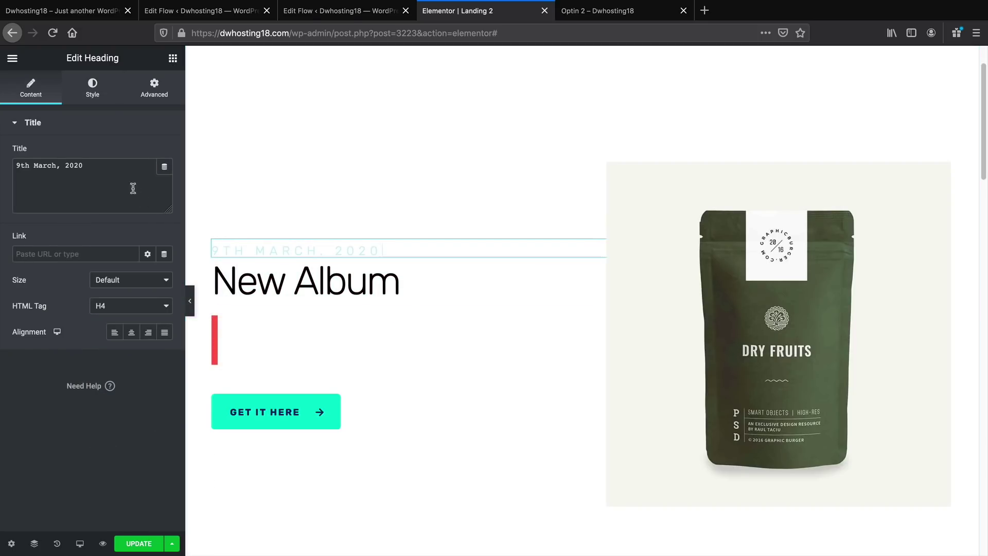
pyautogui.click(94, 88)
pyautogui.click(149, 153)
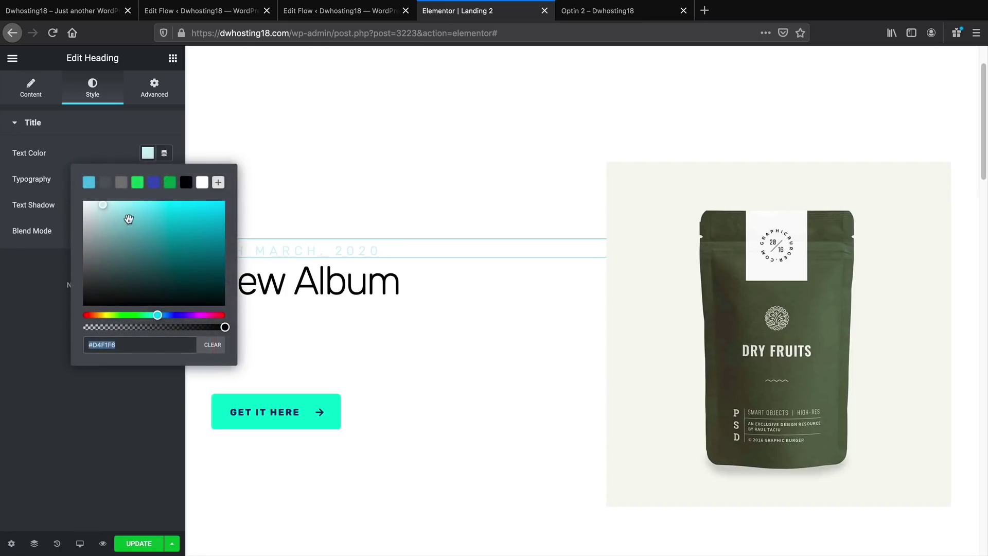
pyautogui.click(186, 181)
pyautogui.click(120, 434)
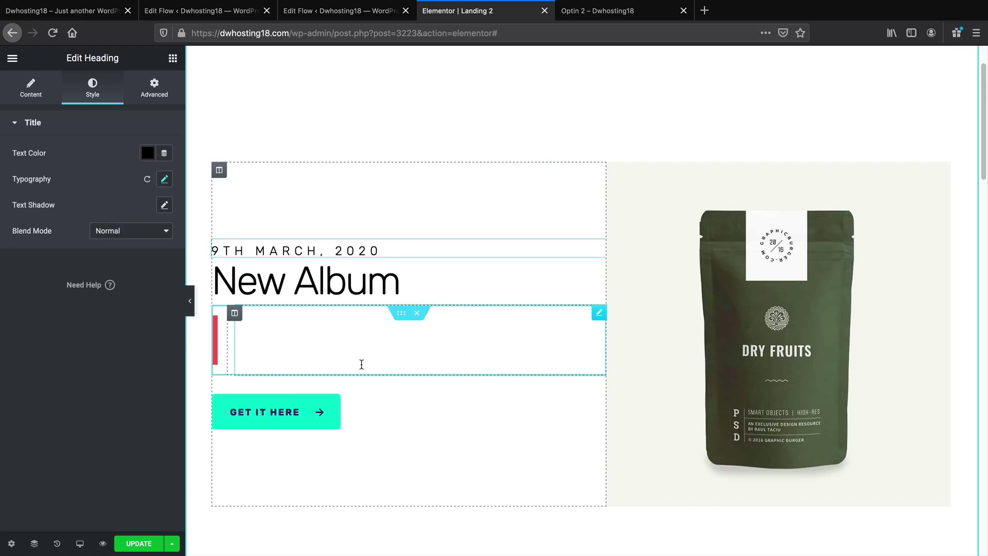
# Delete the New Album hero section
pyautogui.scroll(-1, 362, 364)
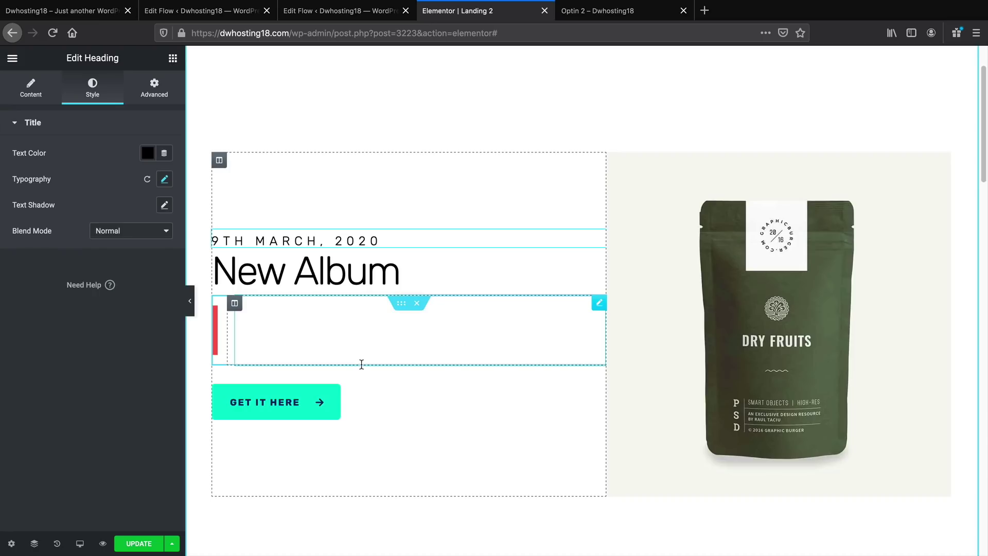
pyautogui.scroll(3, 361, 364)
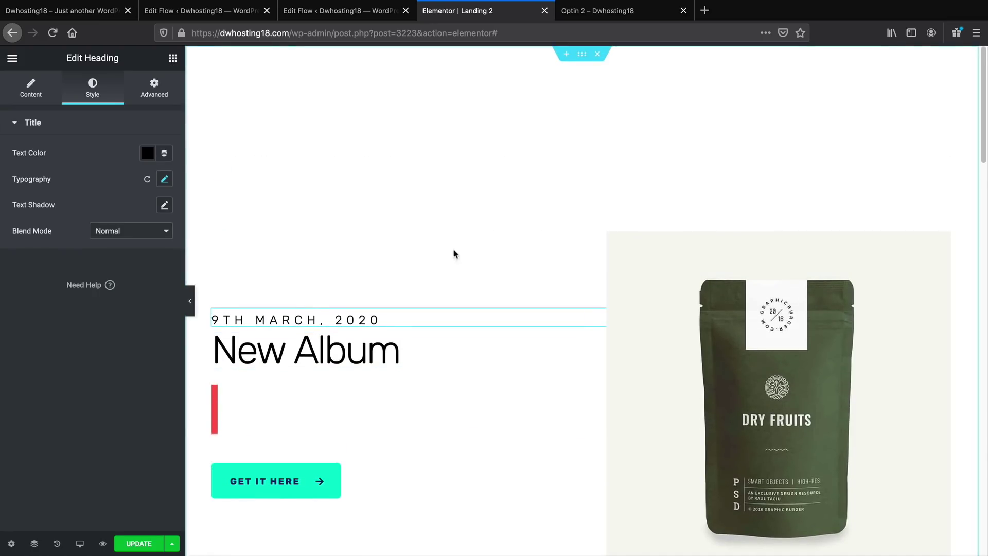
pyautogui.click(597, 55)
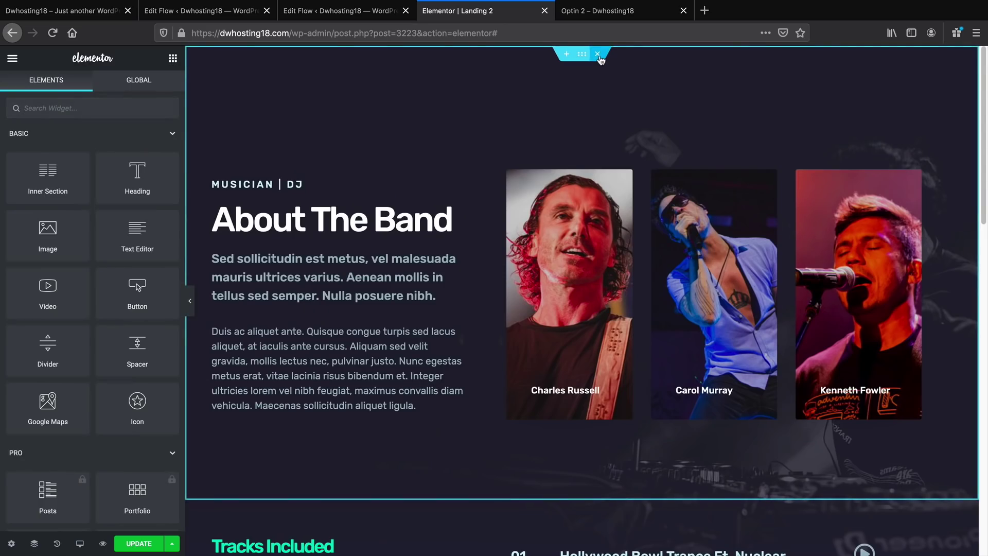
# Delete the About The Band, Tracks Included and Upgrade Your Playlist sections
pyautogui.click(597, 54)
pyautogui.click(597, 54)
pyautogui.click(597, 54)
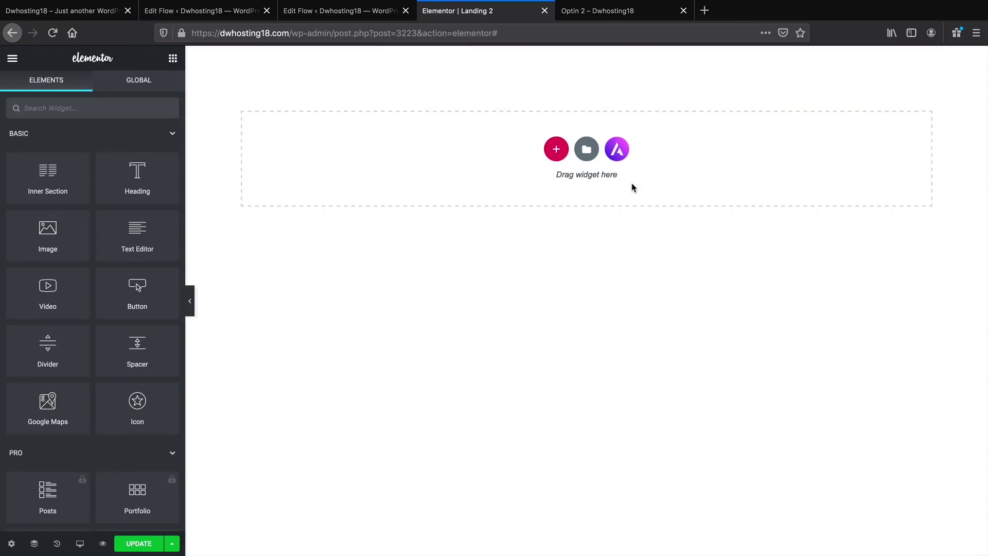
# Insert the saved Product Page template from My Templates, accepting its document settings
pyautogui.click(589, 149)
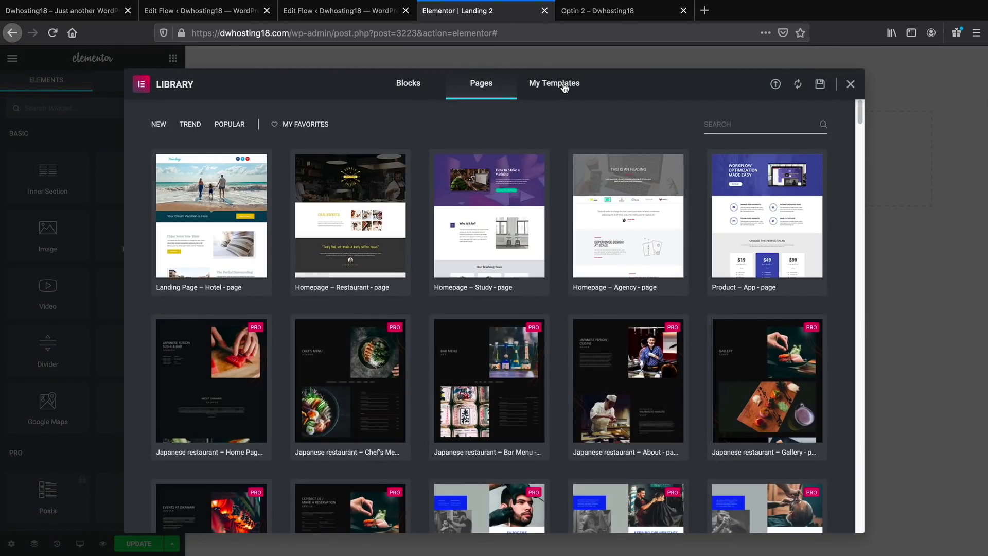
pyautogui.click(565, 88)
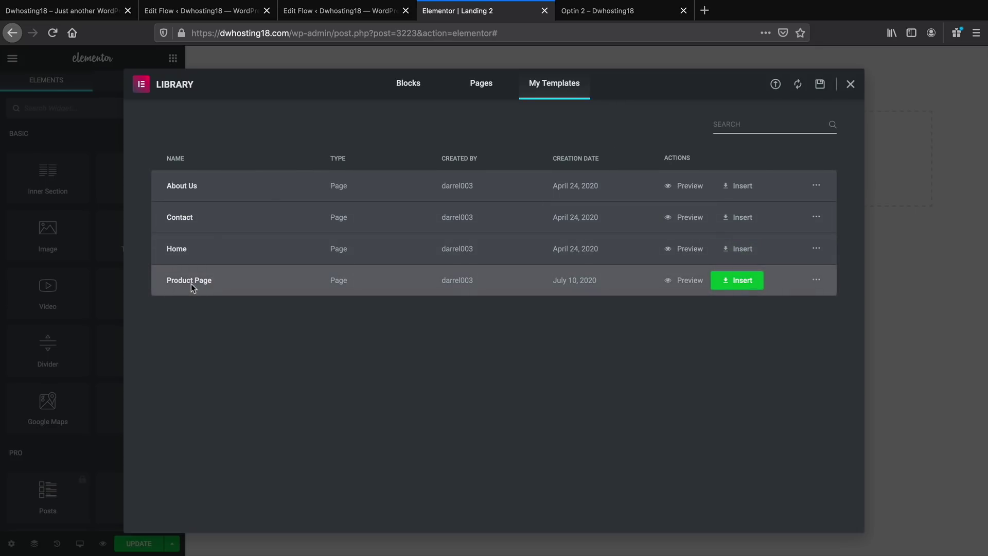
pyautogui.click(741, 281)
pyautogui.click(563, 345)
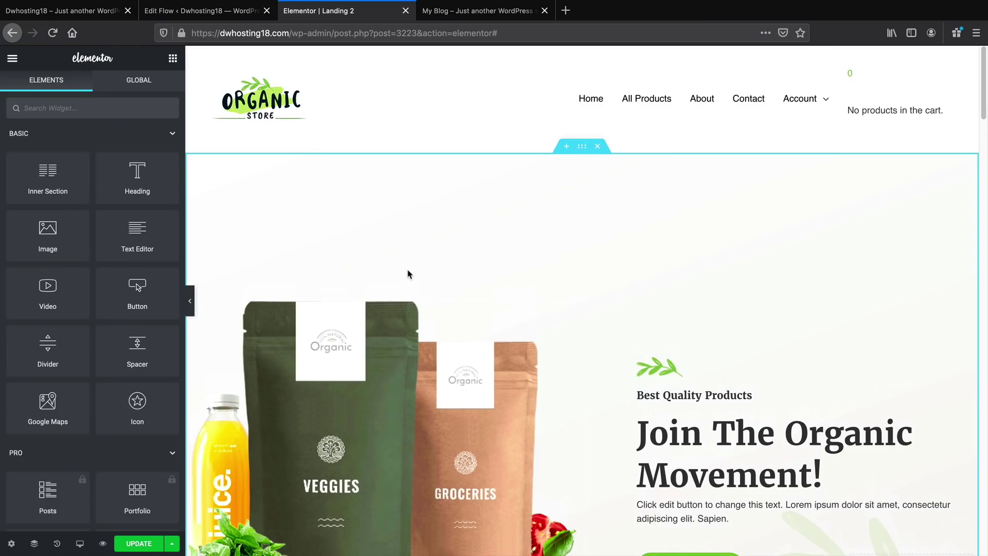
pyautogui.scroll(-5, 408, 274)
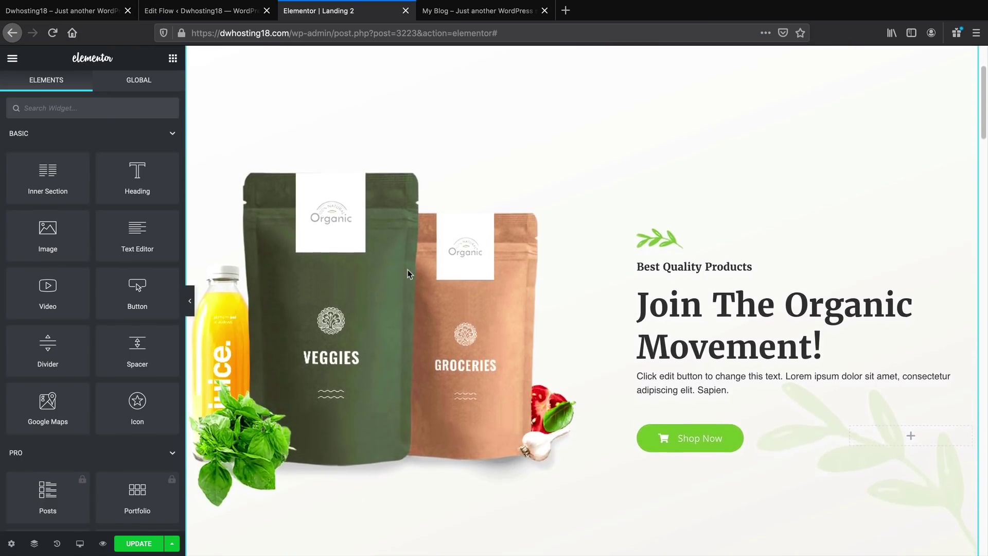
# Compare against the finished Brazillian Nuts reference page, then return to the editor
pyautogui.scroll(-1, 408, 274)
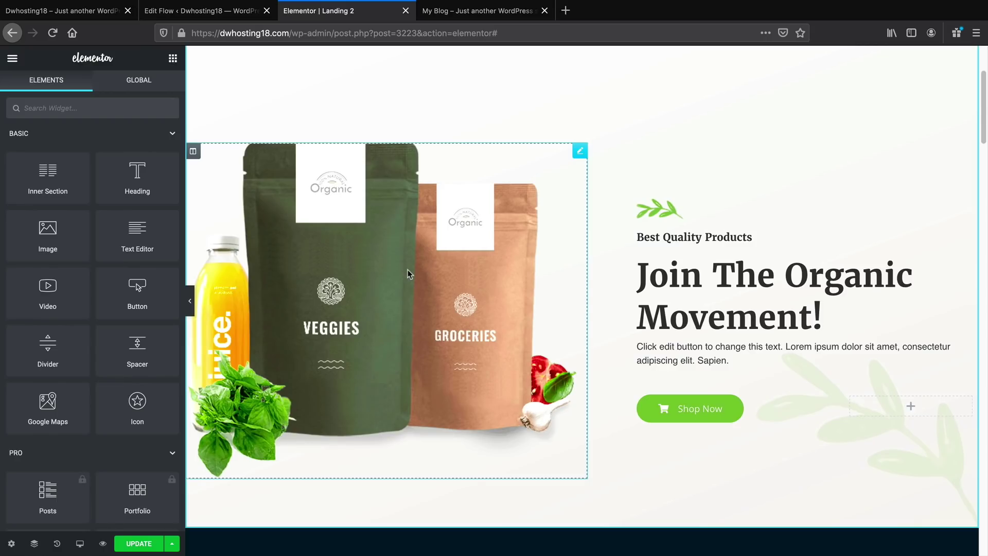
pyautogui.click(453, 12)
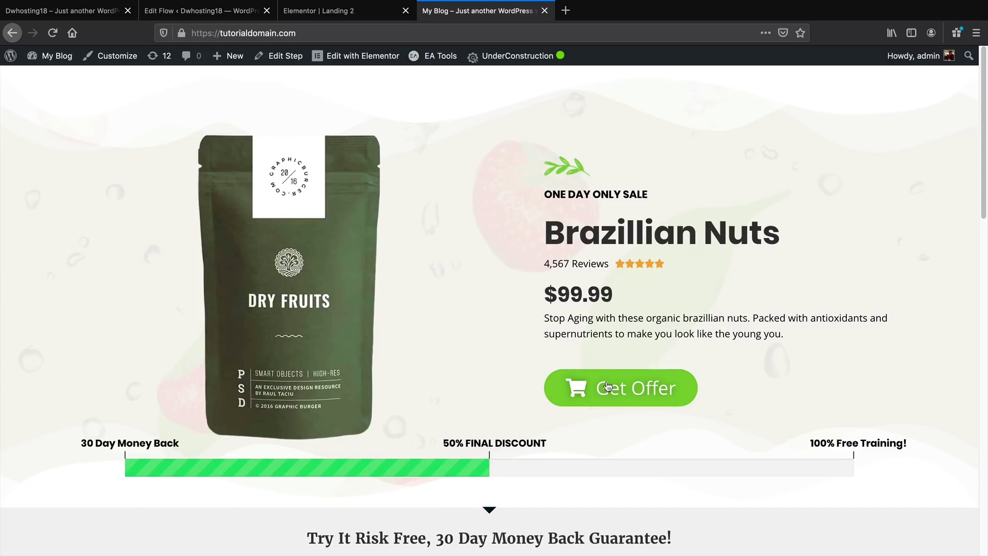
pyautogui.click(341, 11)
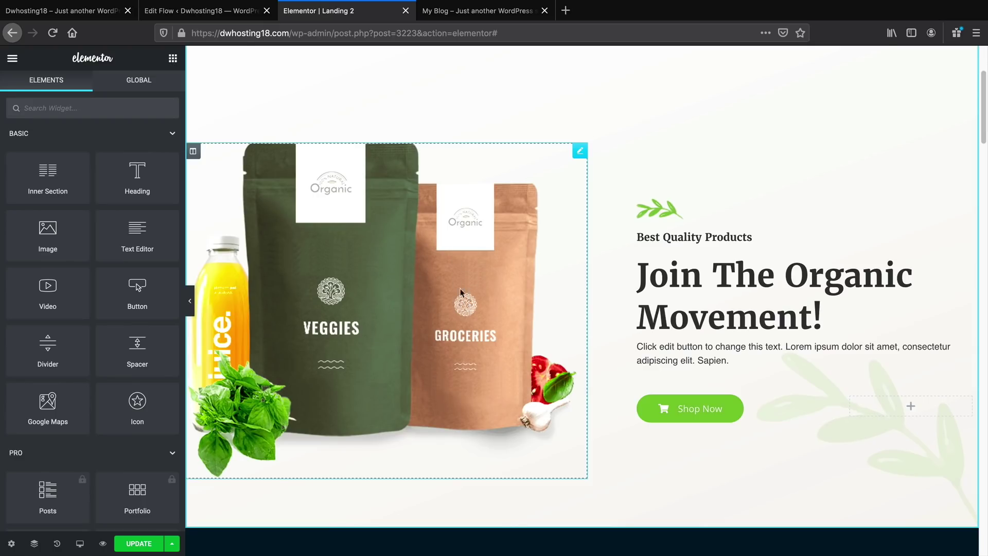
# Swap the product photo for the dry-fruits pouch image and select the Best Quality Products heading
pyautogui.click(403, 297)
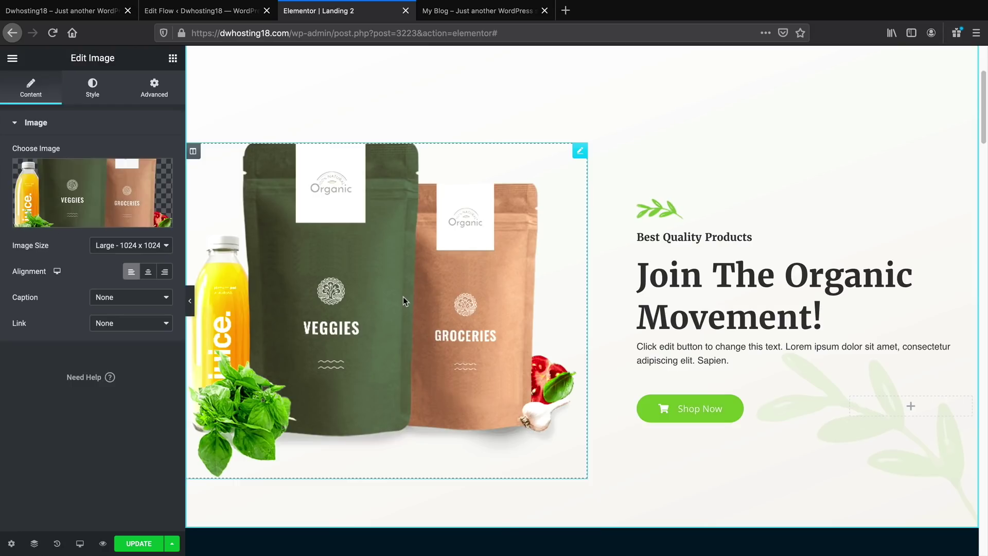
pyautogui.click(110, 219)
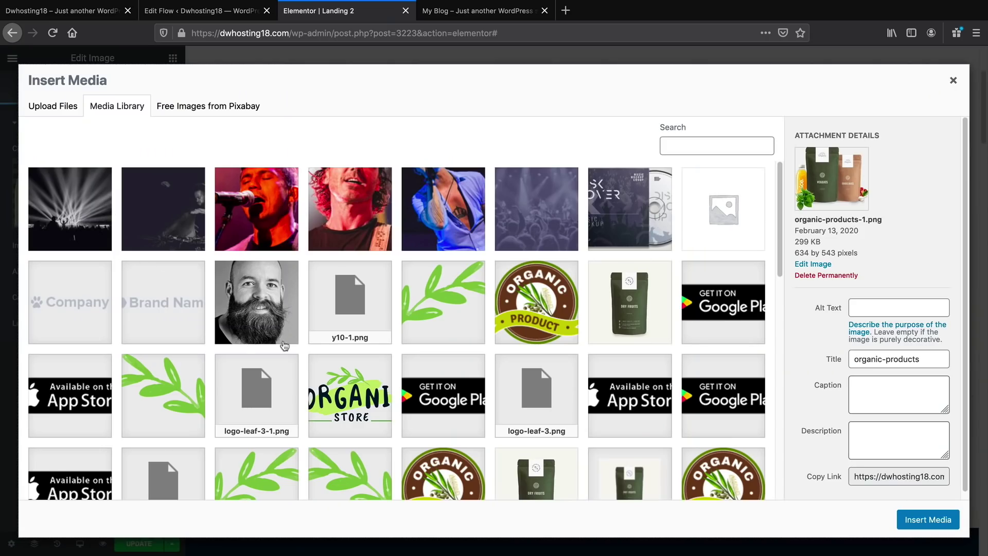
pyautogui.click(640, 309)
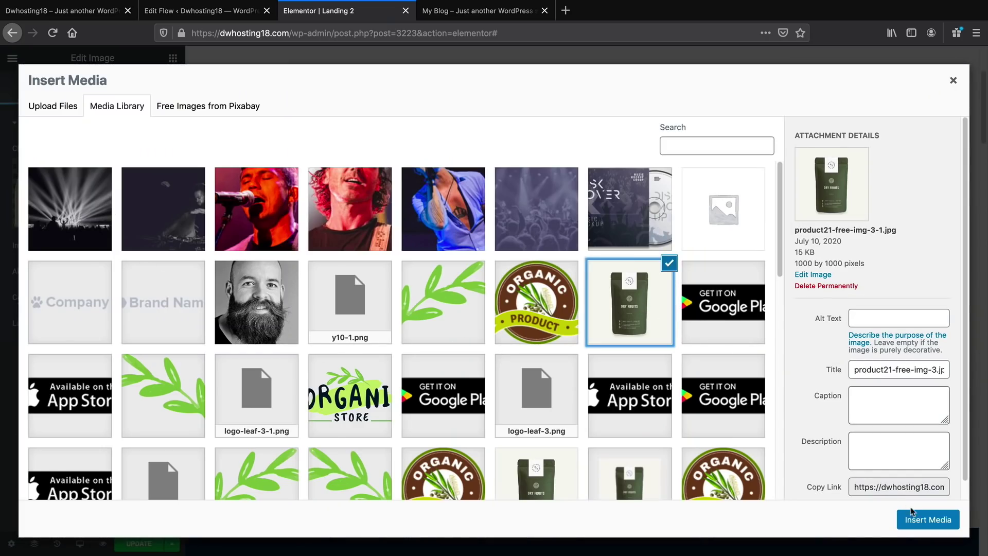
pyautogui.click(912, 518)
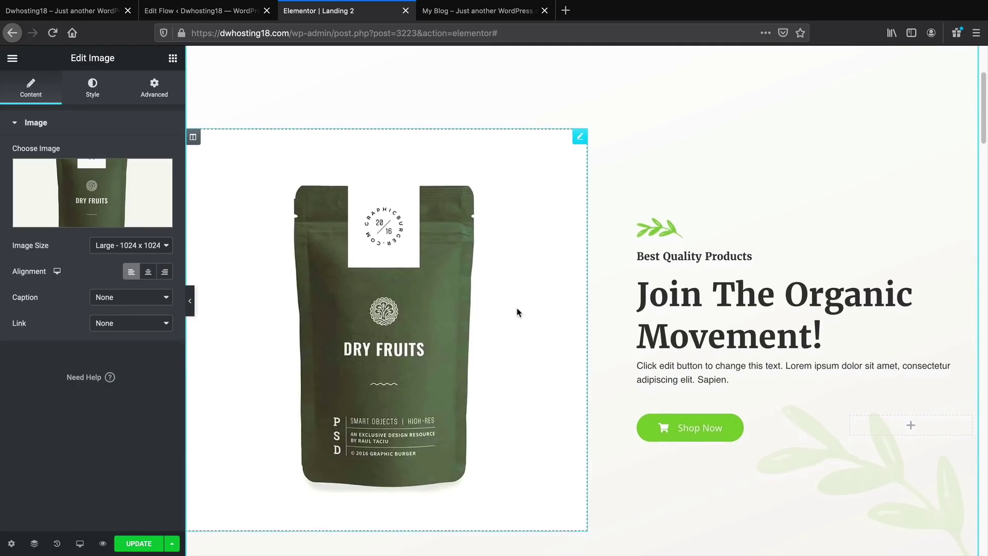
pyautogui.scroll(-1, 517, 313)
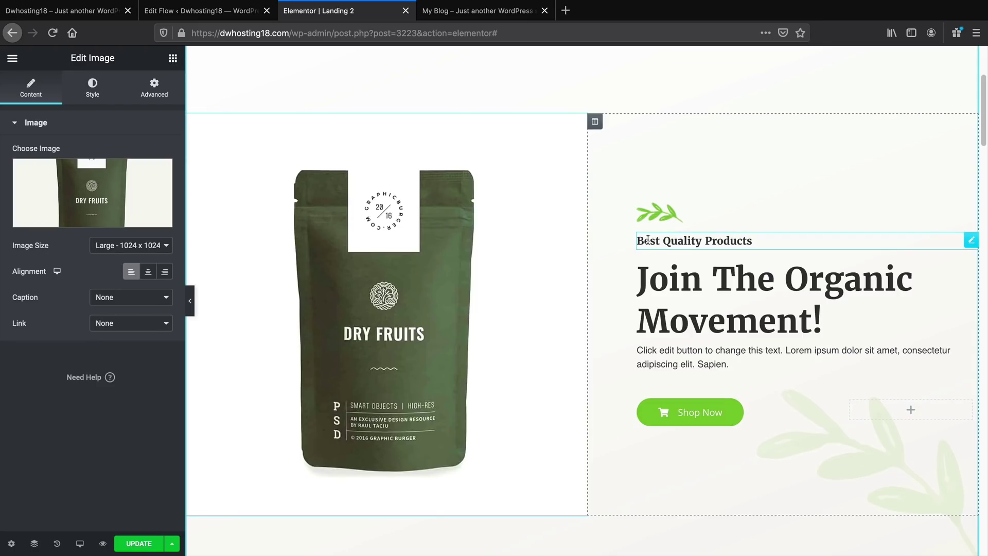
pyautogui.tripleClick(684, 243)
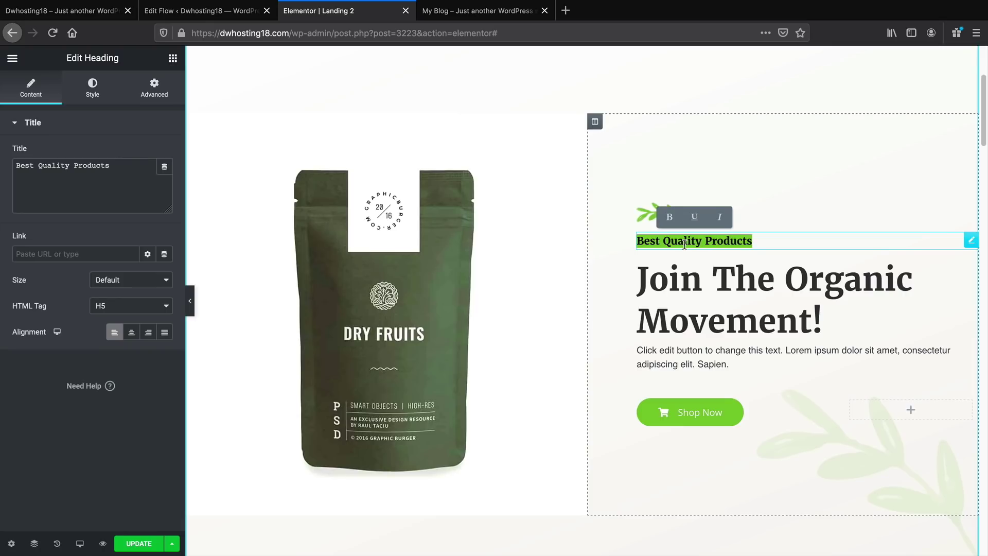
# Retype the heading to read 'One Day Sale ONLY!'
pyautogui.write('On')
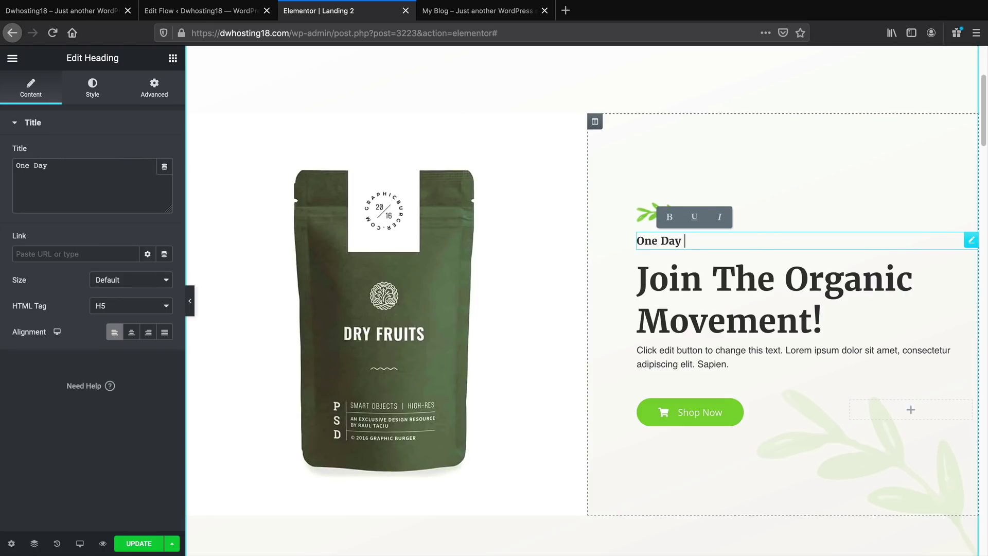
pyautogui.write('LY!')
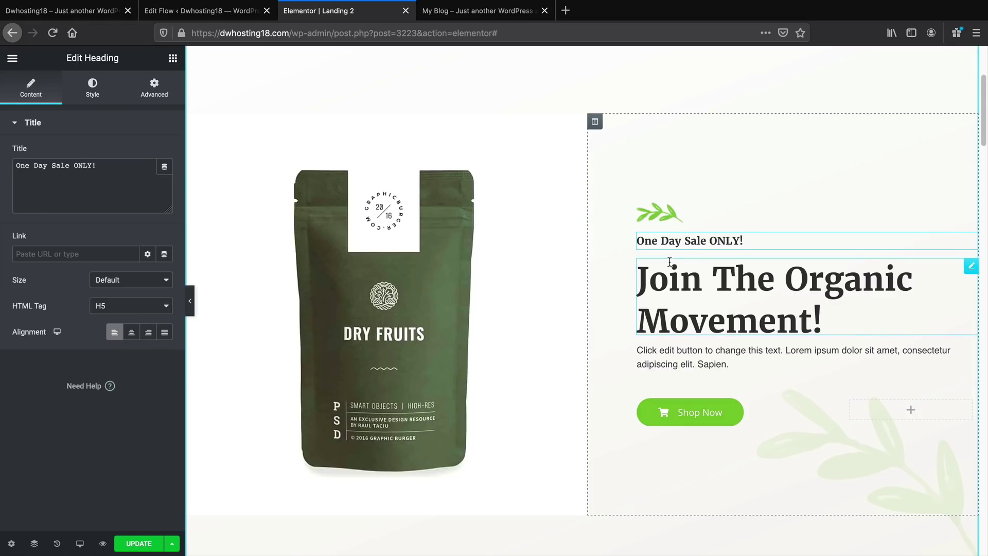
pyautogui.tripleClick(673, 240)
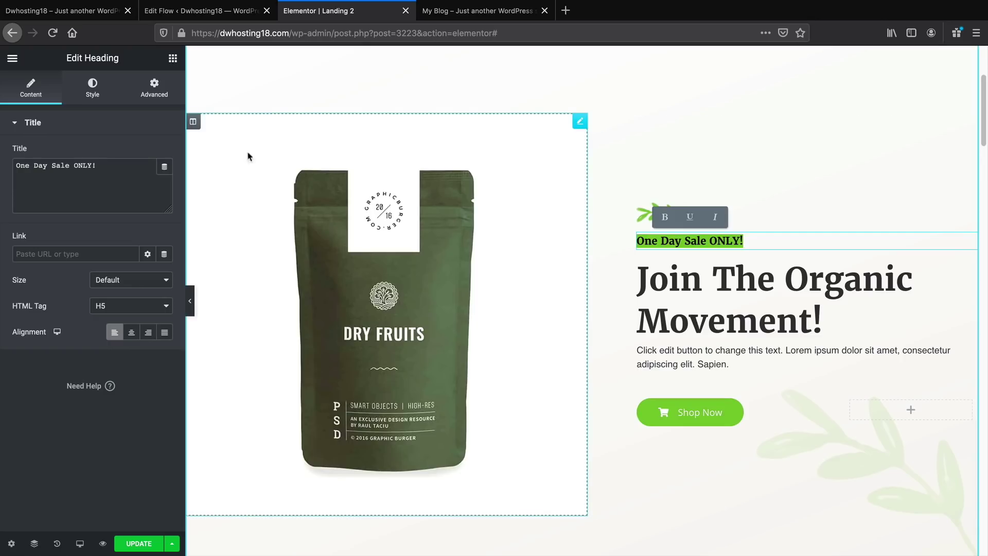
# Style the 'One Day Sale ONLY!' heading in Poppins, Bold, 27 px
pyautogui.click(97, 95)
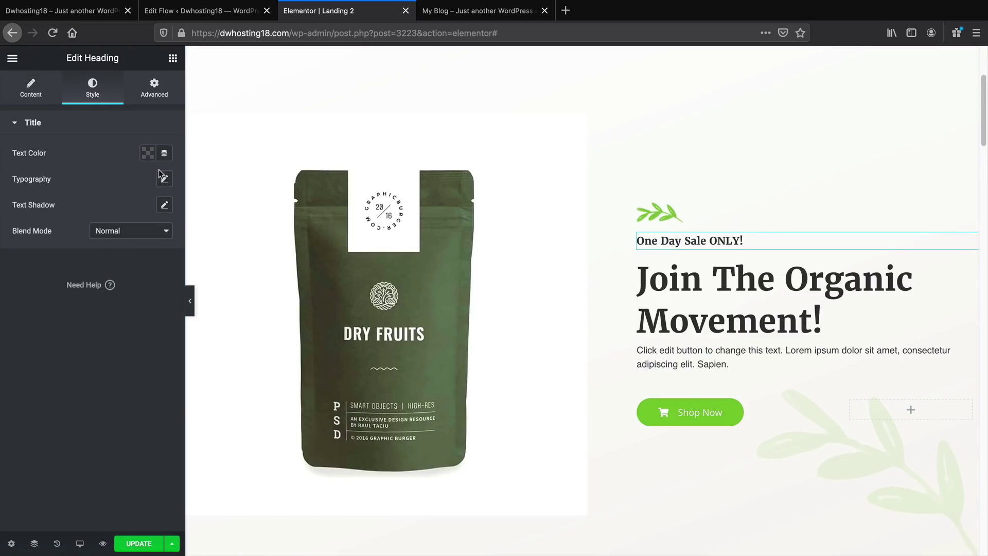
pyautogui.click(164, 180)
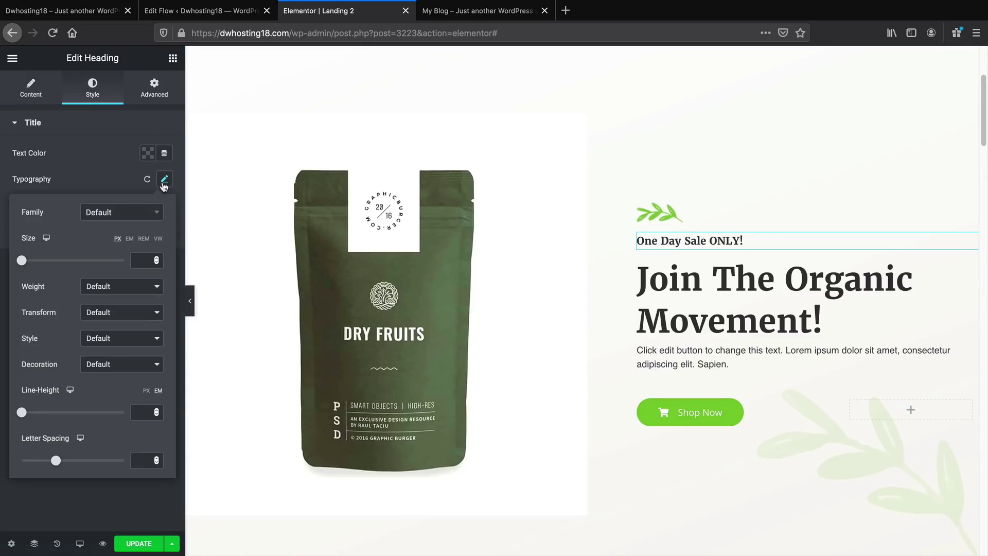
pyautogui.click(135, 214)
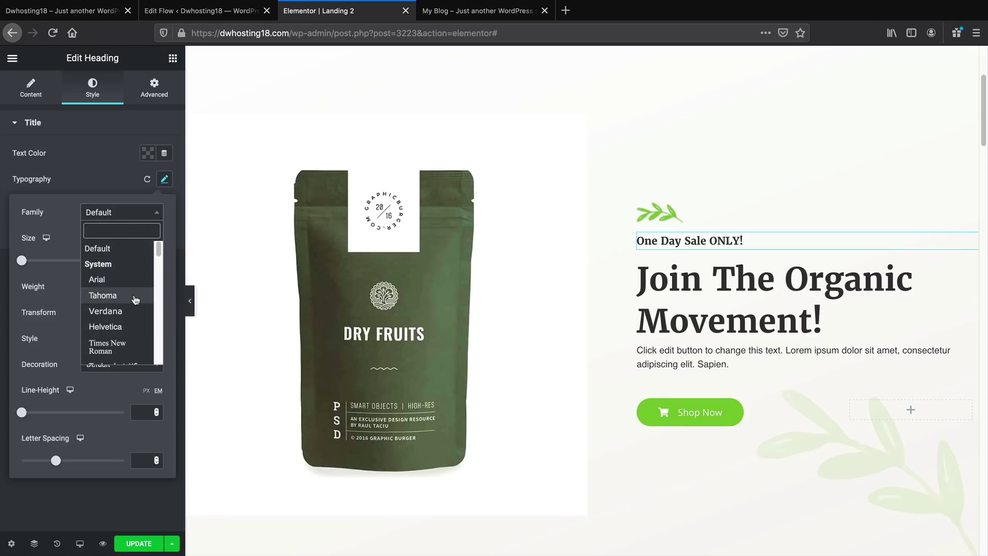
pyautogui.scroll(-10, 134, 298)
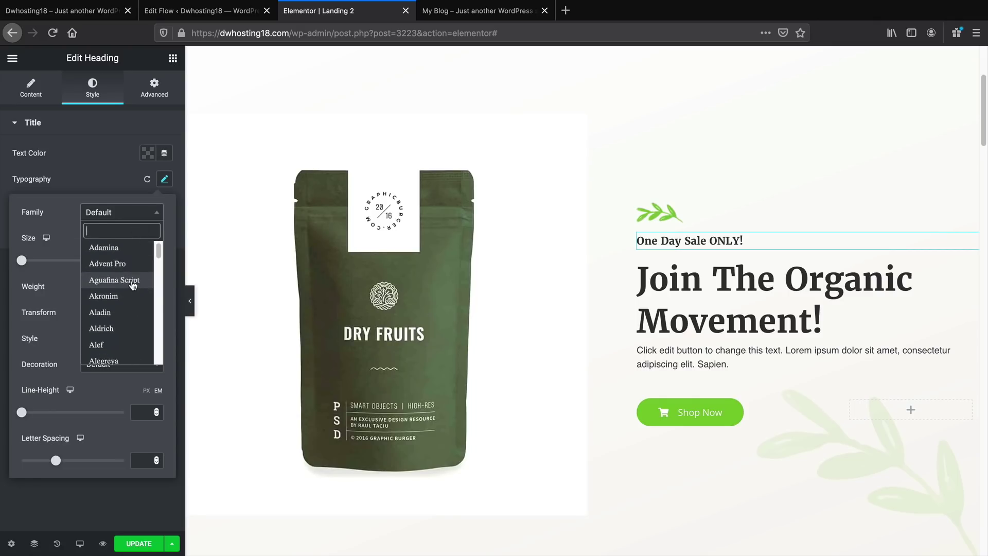
pyautogui.scroll(-1, 133, 285)
pyautogui.write('poppin')
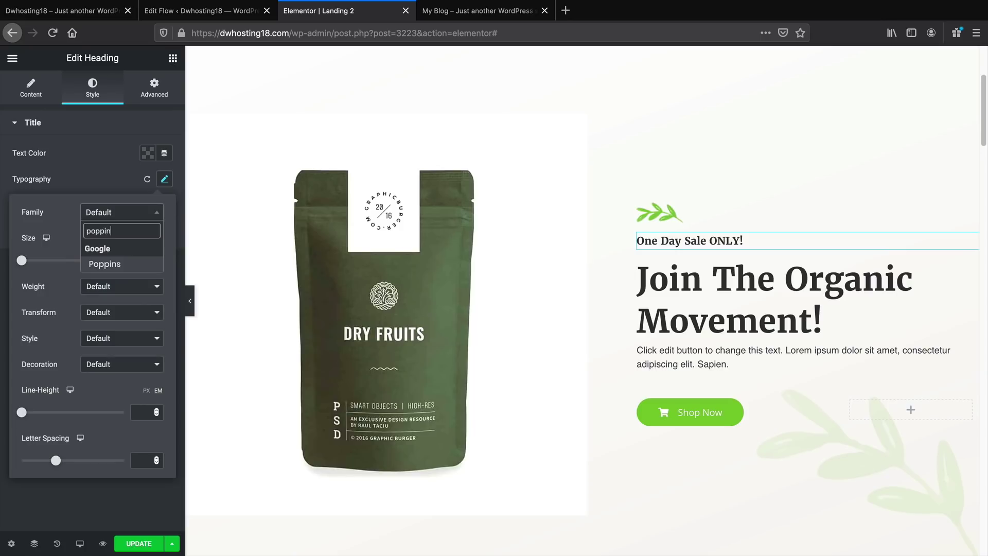
pyautogui.click(118, 264)
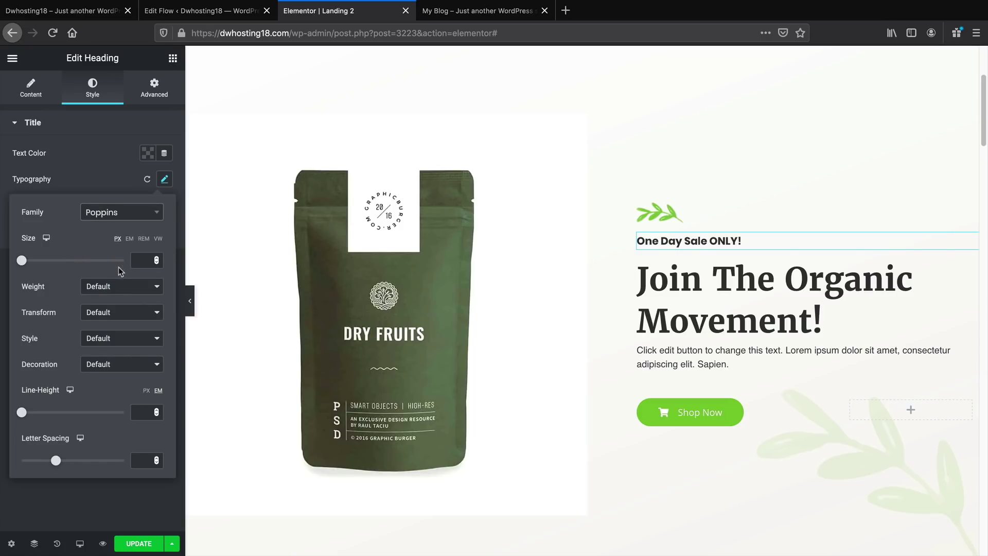
pyautogui.click(124, 286)
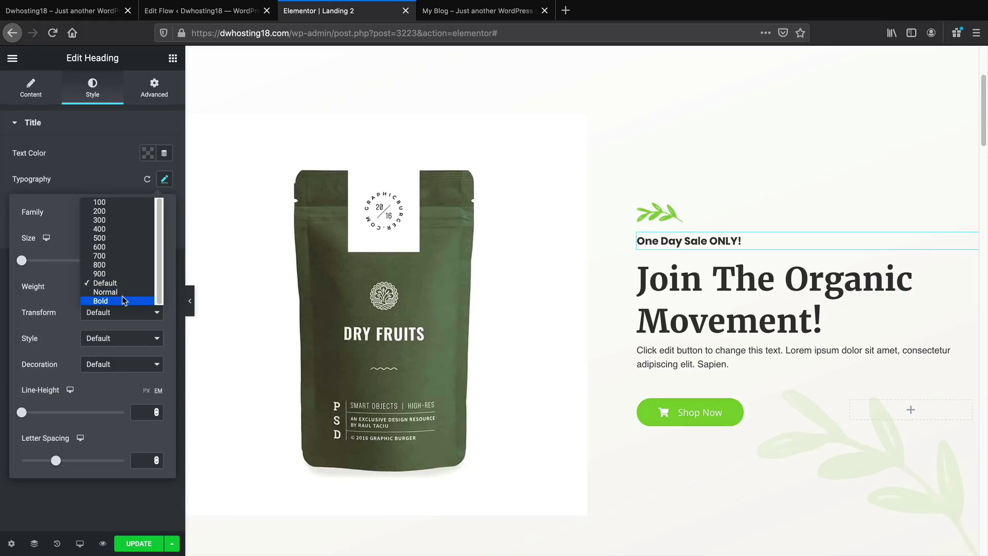
pyautogui.click(124, 301)
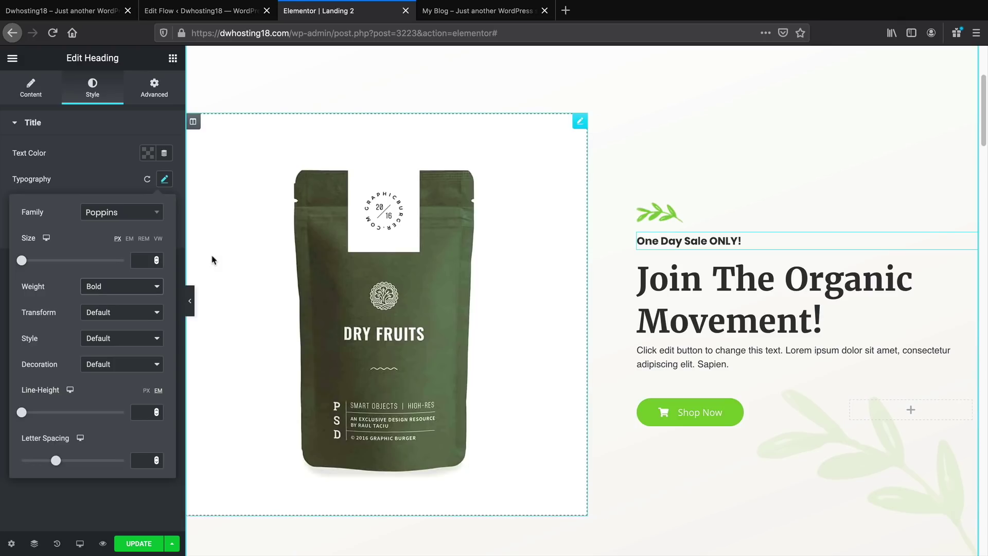
pyautogui.moveTo(24, 261); pyautogui.dragTo(36, 263)
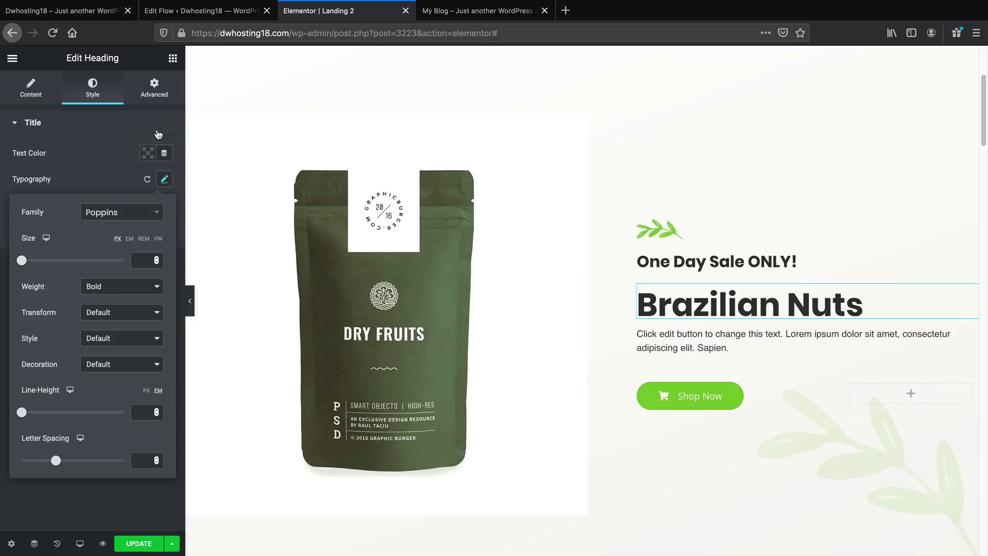
pyautogui.click(169, 62)
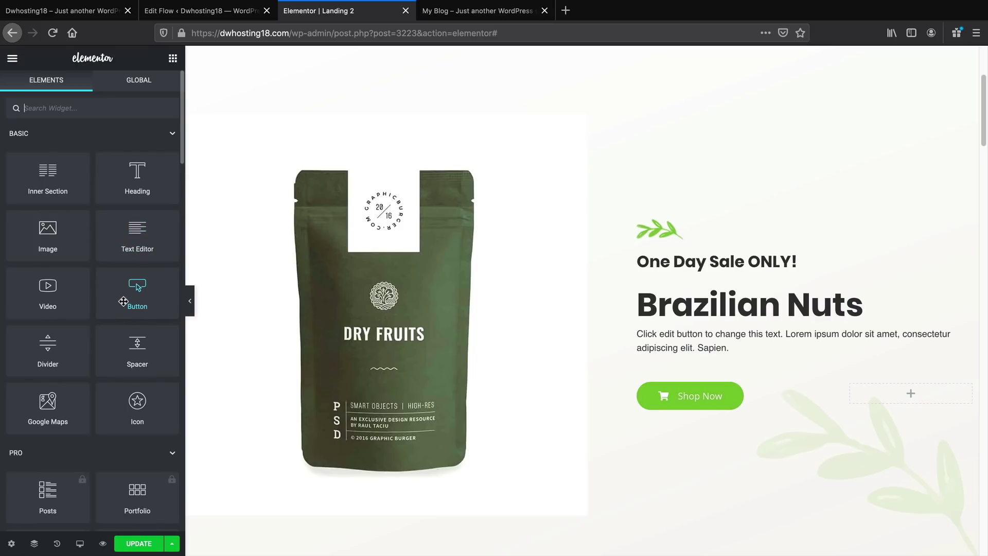
# Add a Star Rating under the Brazilian Nuts heading titled '4,567 Reviews'
pyautogui.scroll(-2, 124, 300)
pyautogui.scroll(-10, 124, 300)
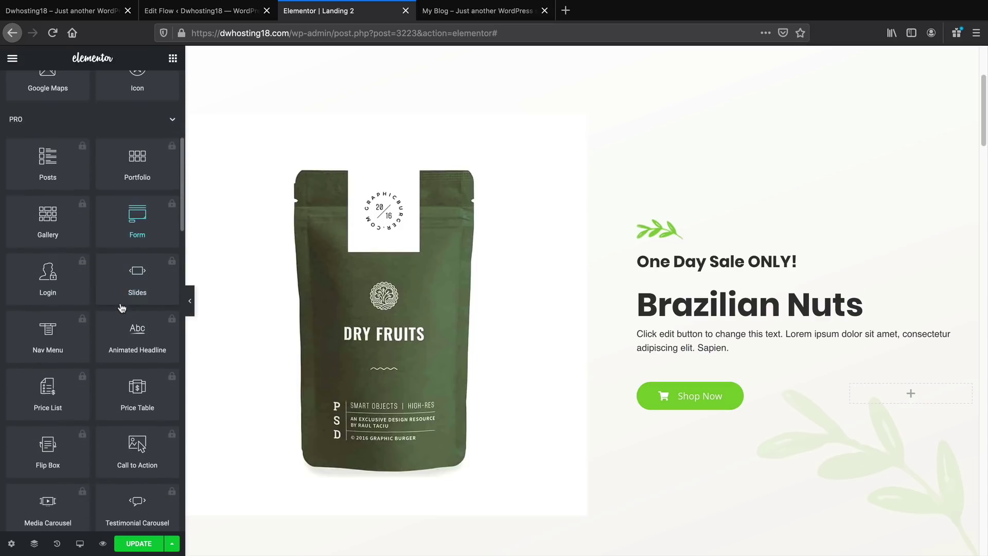
pyautogui.scroll(-12, 121, 309)
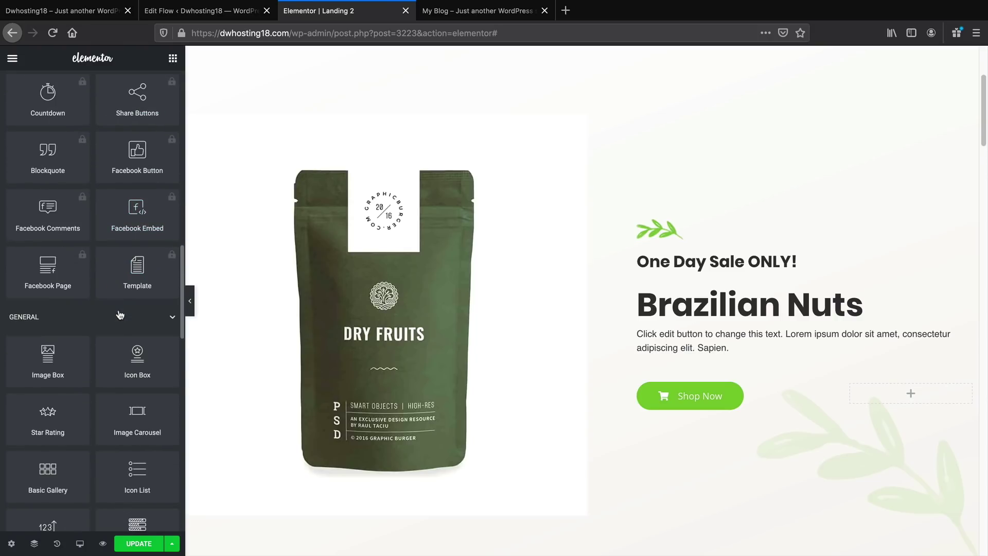
pyautogui.moveTo(49, 397); pyautogui.dragTo(678, 323)
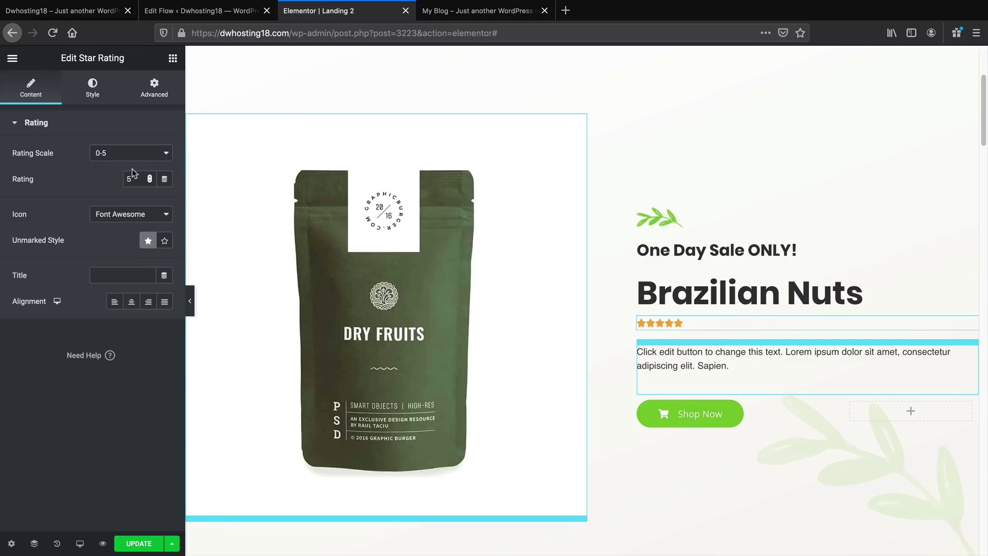
pyautogui.click(154, 270)
pyautogui.write('thihtwe')
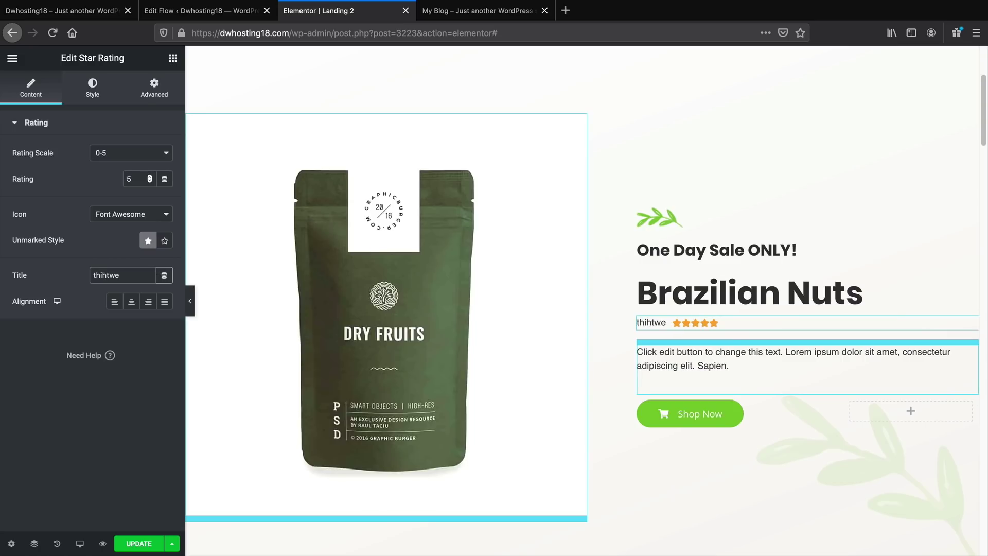
pyautogui.press('BackSpace')
pyautogui.press('BackSpace')
pyautogui.press('BackSpace')
pyautogui.press('BackSpace')
pyautogui.press('BackSpace')
pyautogui.press('BackSpace')
pyautogui.write('4')
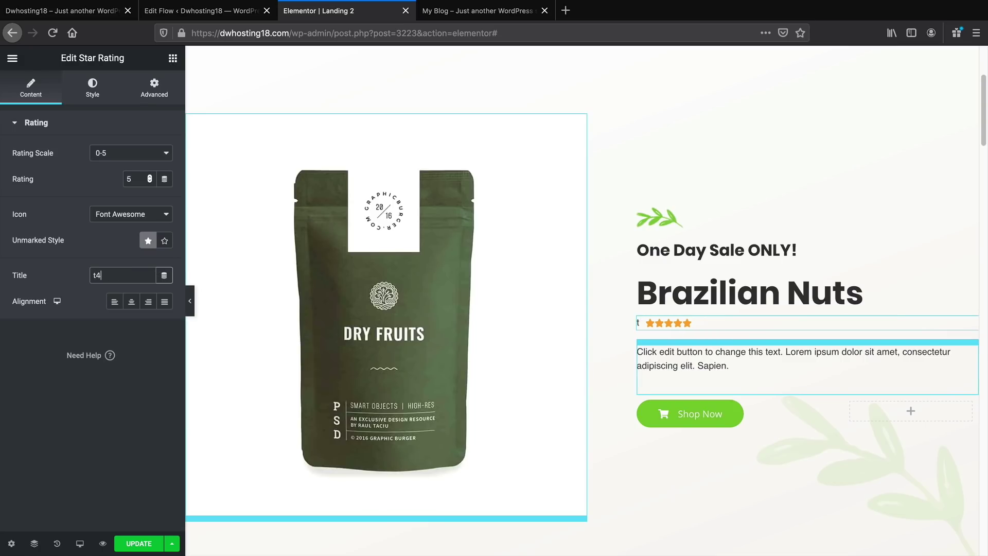
pyautogui.write(',567')
pyautogui.press('BackSpace')
pyautogui.press('BackSpace')
pyautogui.press('BackSpace')
pyautogui.press('BackSpace')
pyautogui.press('BackSpace')
pyautogui.press('BackSpace')
pyautogui.write('4,567')
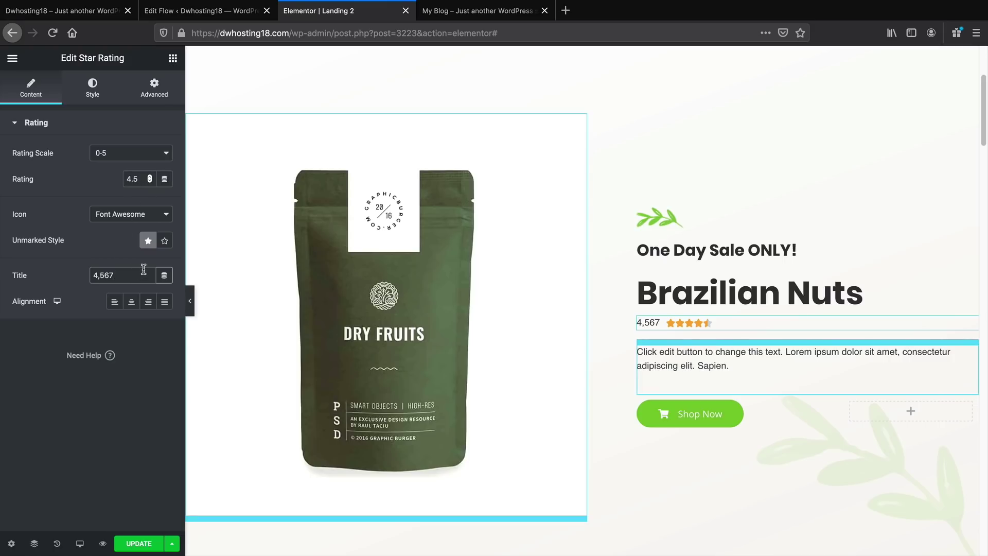
pyautogui.write('Reviews')
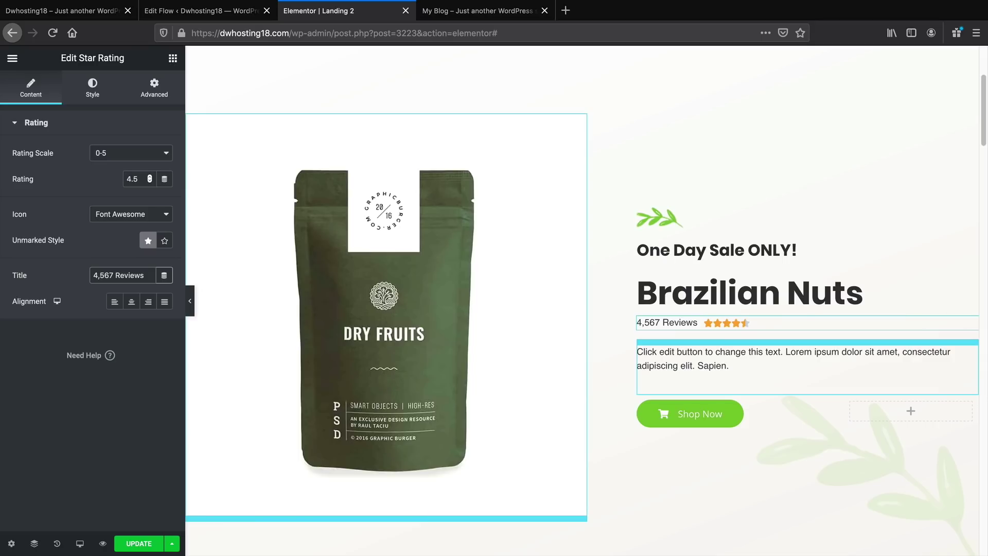
# Left-align the rating and set its title font to Poppins
pyautogui.click(131, 302)
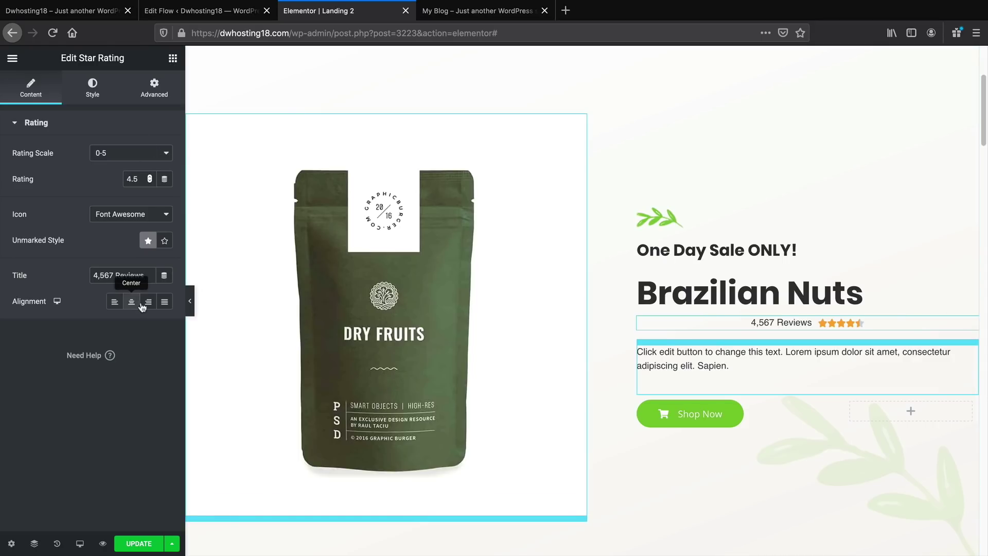
pyautogui.click(142, 302)
pyautogui.click(131, 302)
pyautogui.click(114, 302)
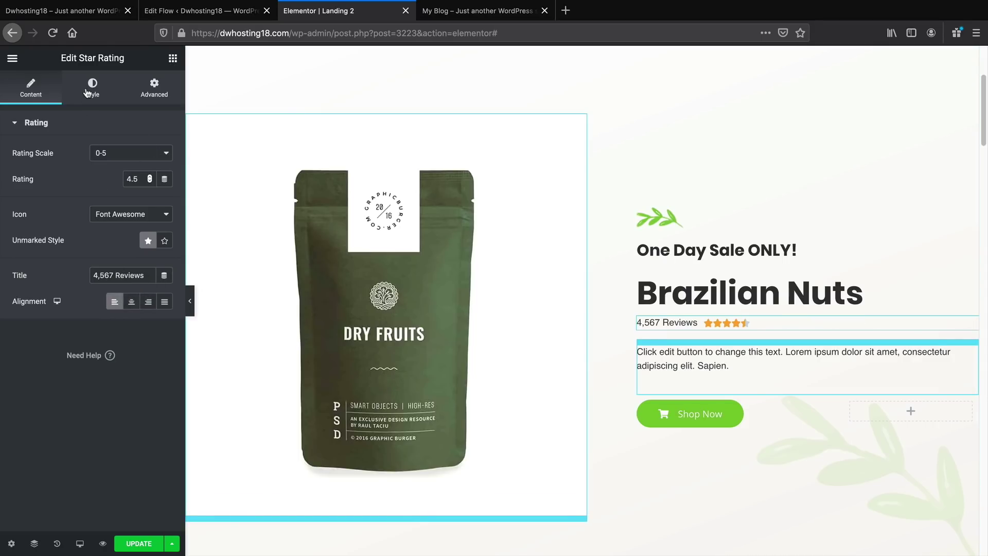
pyautogui.click(93, 88)
pyautogui.click(164, 180)
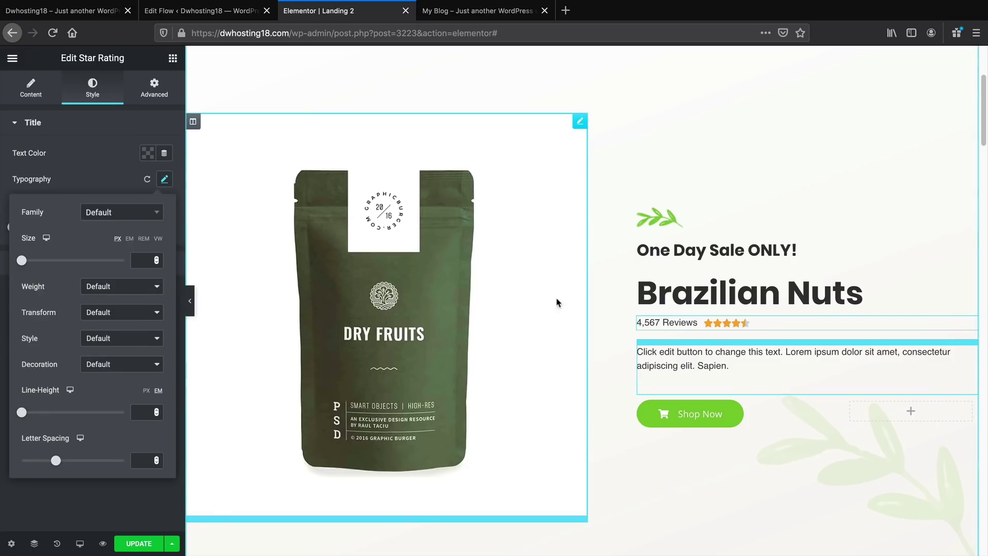
pyautogui.click(124, 213)
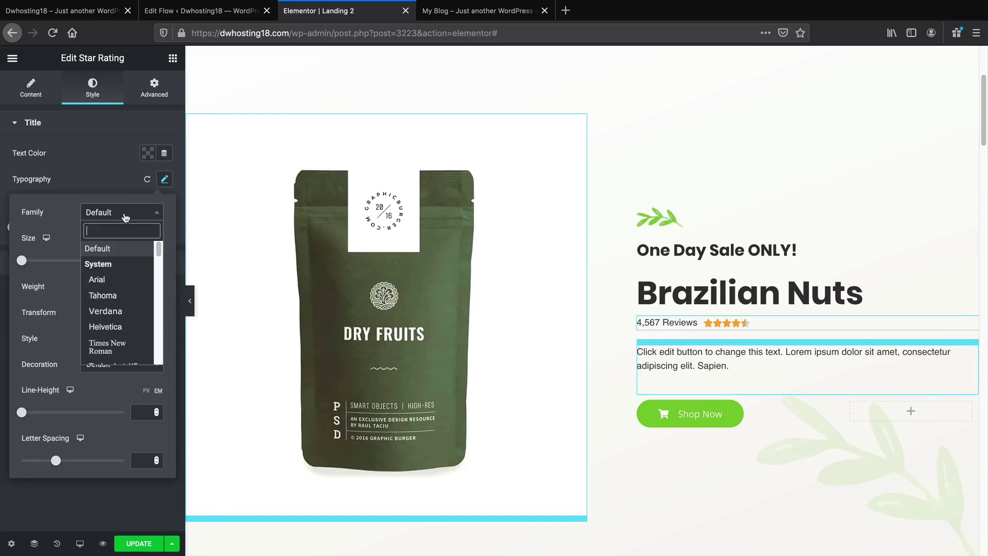
pyautogui.write('pop')
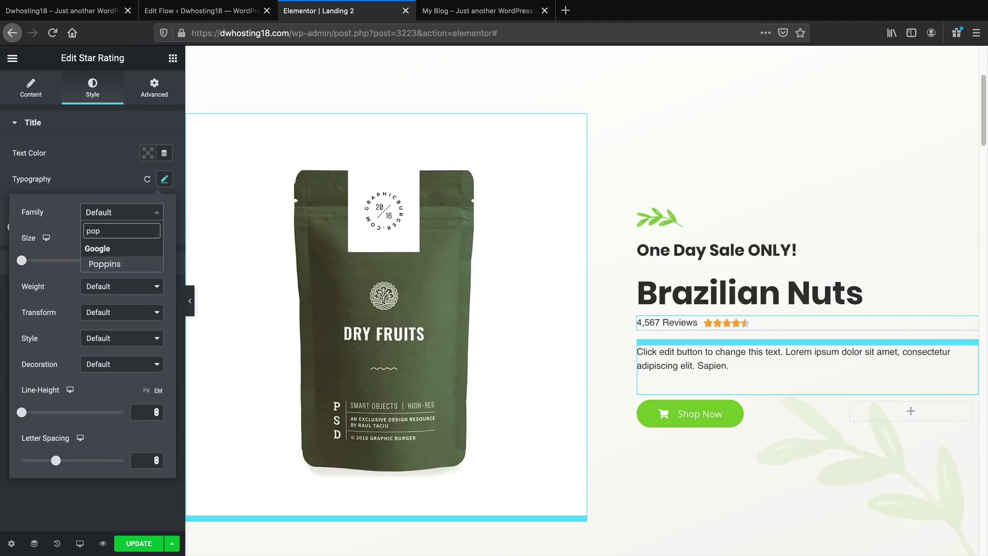
pyautogui.click(123, 265)
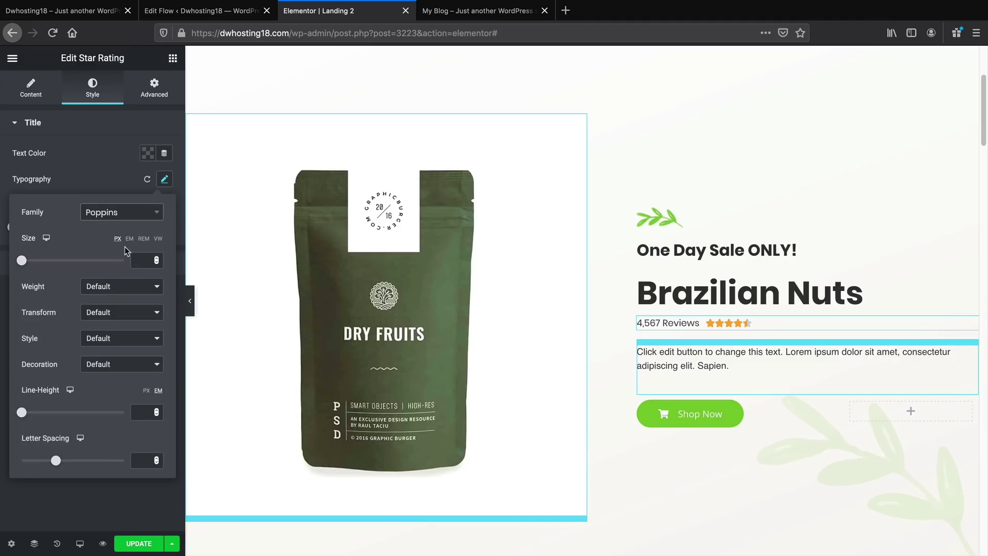
pyautogui.click(114, 170)
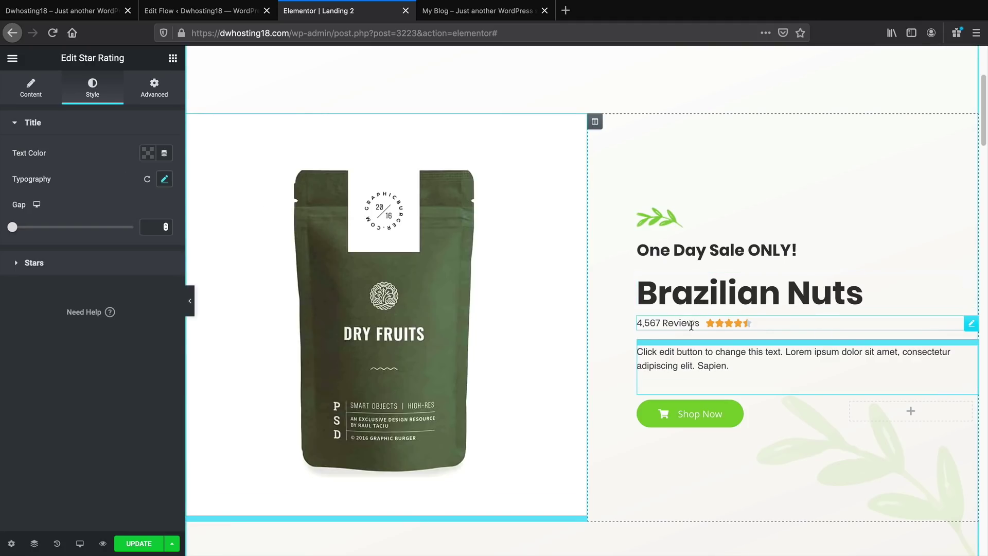
# Check the $99.99 price and description on the reference landing page
pyautogui.hotkey('ctrl', 'Tab')
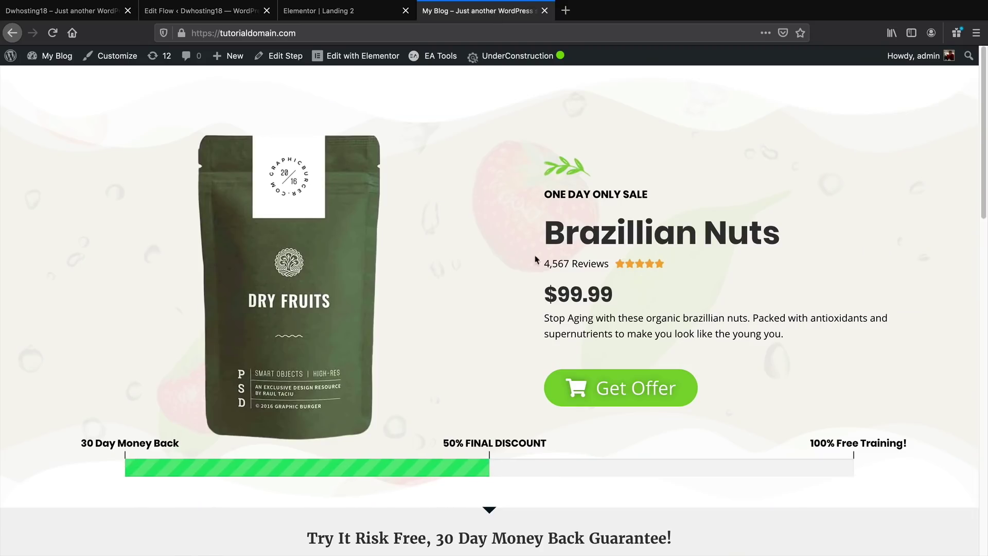
pyautogui.moveTo(622, 299); pyautogui.dragTo(543, 294)
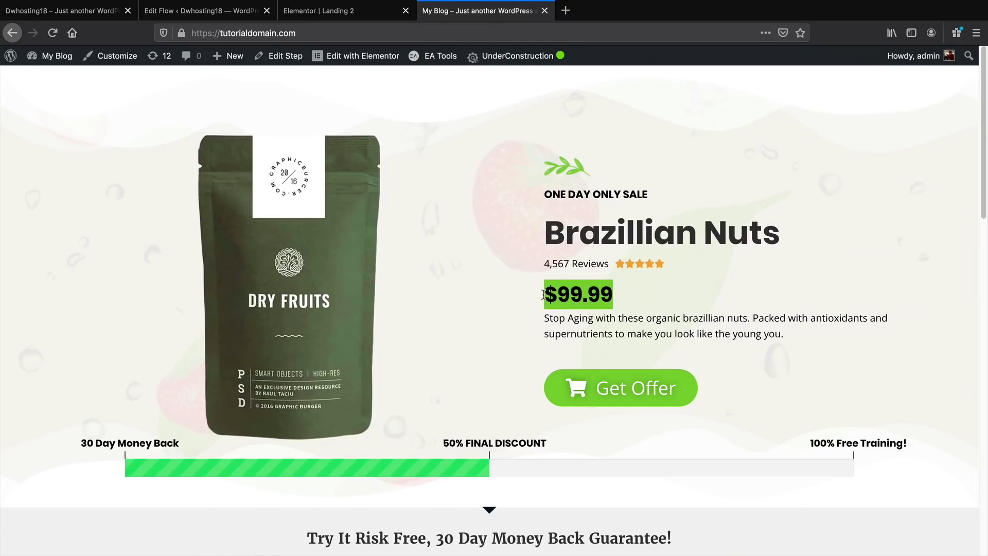
pyautogui.moveTo(621, 318); pyautogui.dragTo(544, 318)
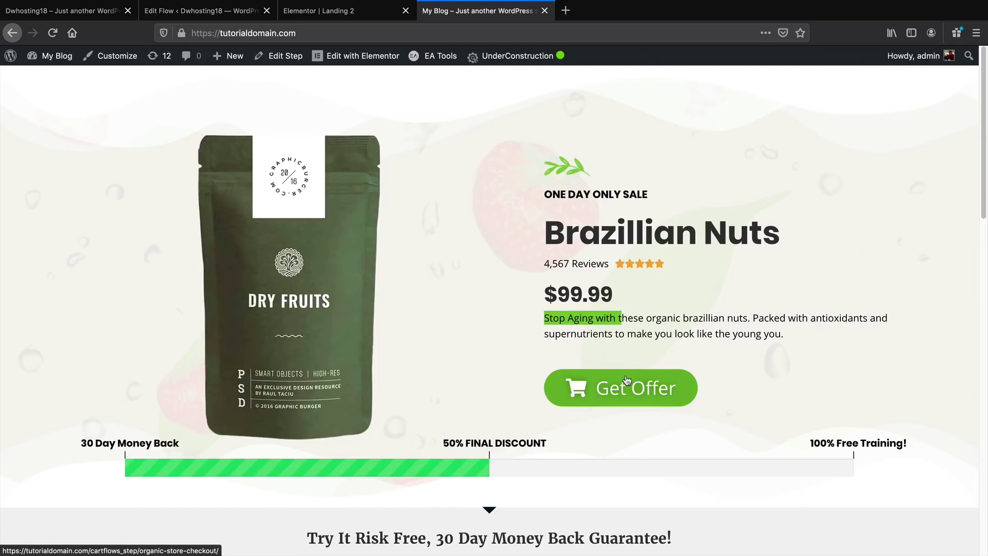
pyautogui.click(357, 12)
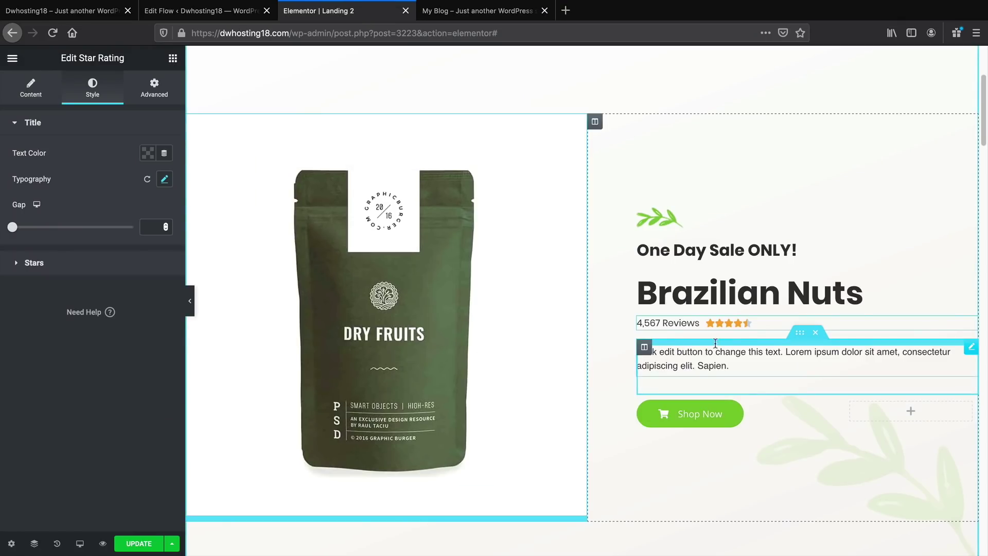
# Delete the placeholder description and add a '$99.99' heading below the rating
pyautogui.click(752, 352)
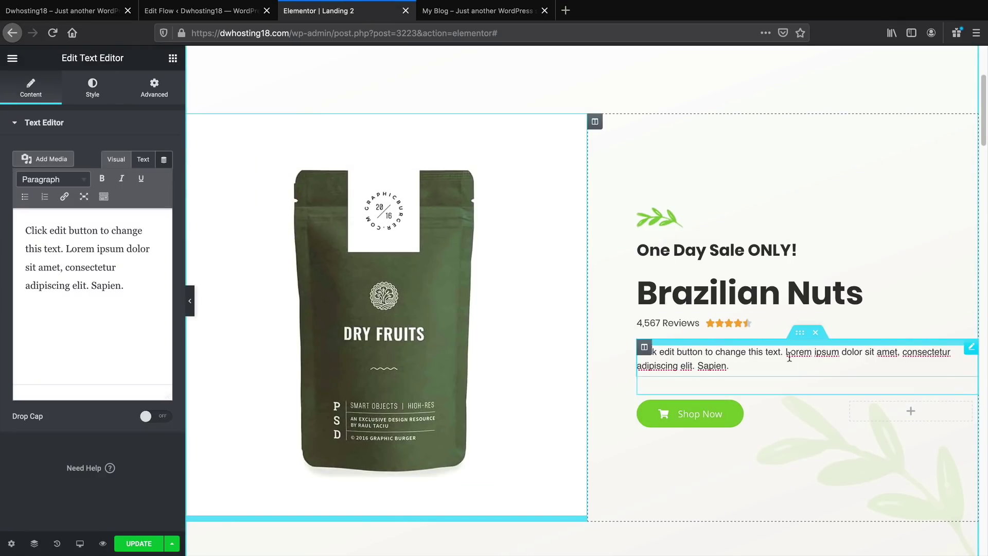
pyautogui.click(816, 332)
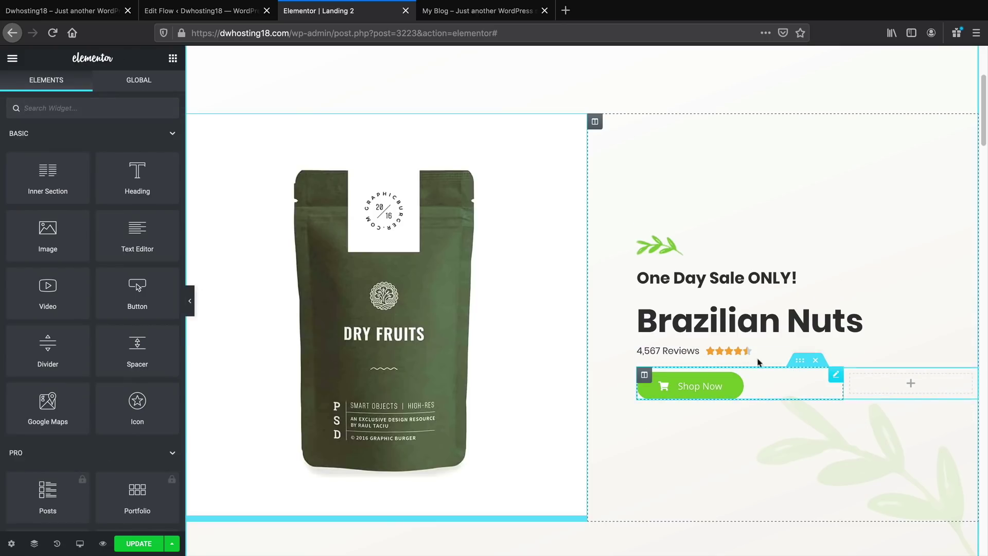
pyautogui.moveTo(137, 178); pyautogui.dragTo(679, 359)
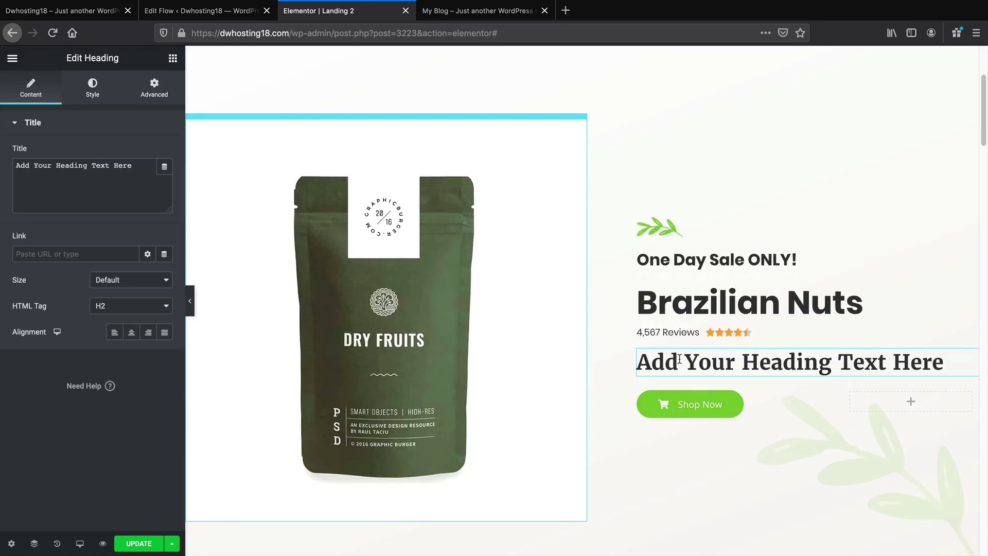
pyautogui.tripleClick(679, 359)
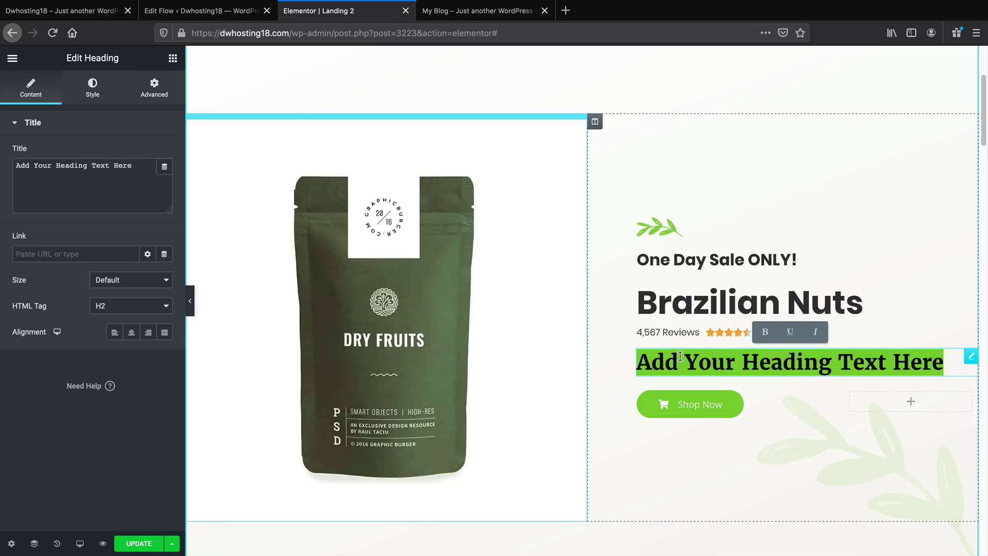
pyautogui.write('99.99')
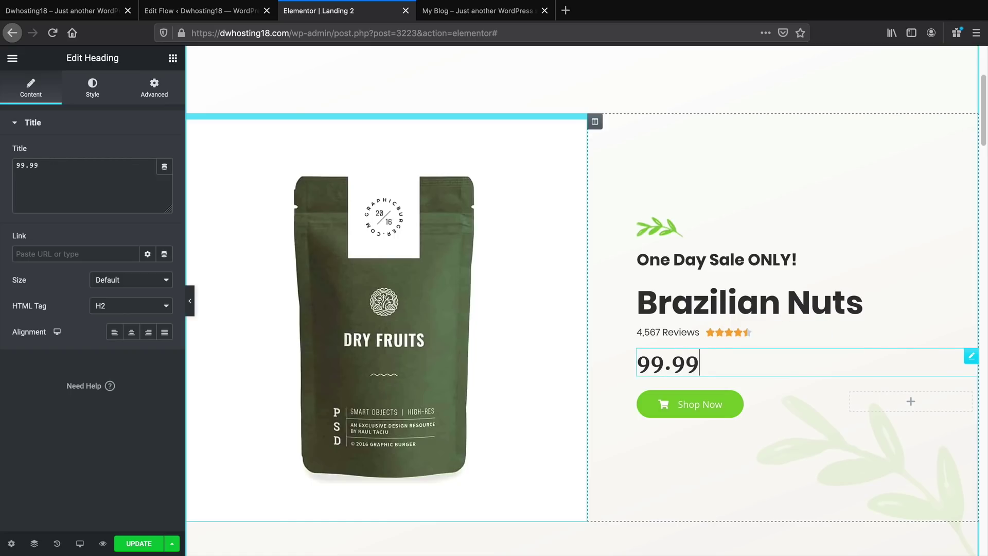
pyautogui.press('Left')
pyautogui.press('Left')
pyautogui.press('Left')
pyautogui.press('Left')
pyautogui.press('Left')
pyautogui.click(16, 166)
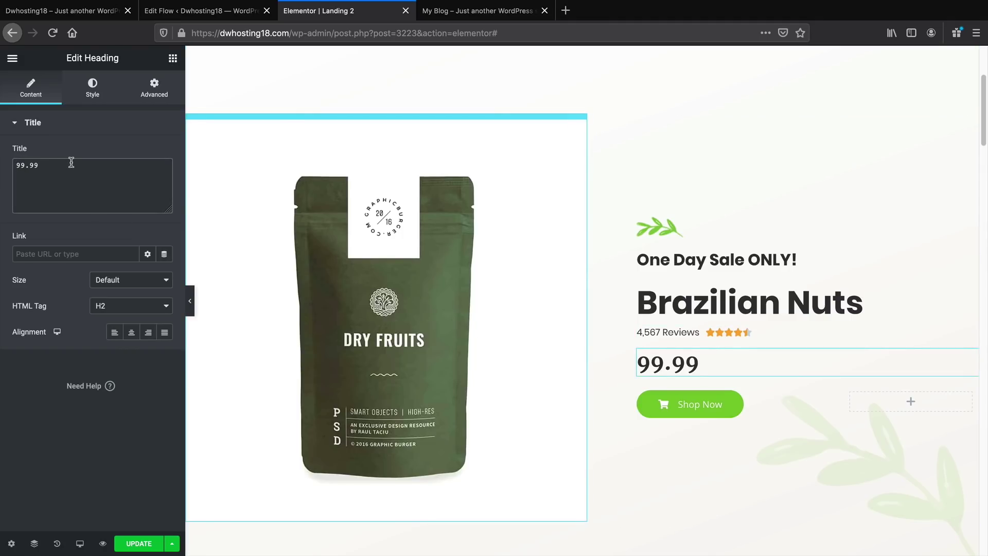
pyautogui.write('$')
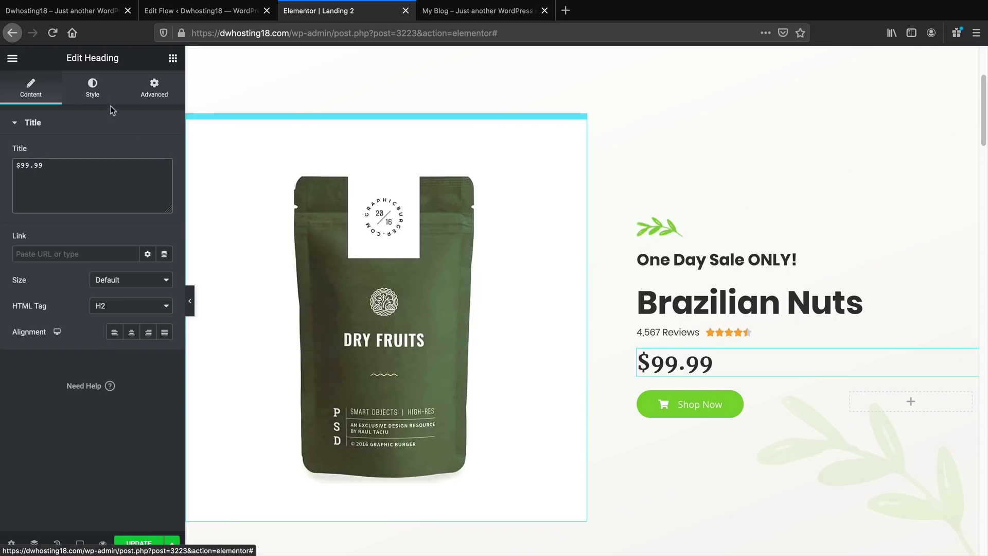
# Set the $99.99 price in Poppins at 56 px, then add a text block beneath it
pyautogui.click(95, 92)
pyautogui.click(165, 180)
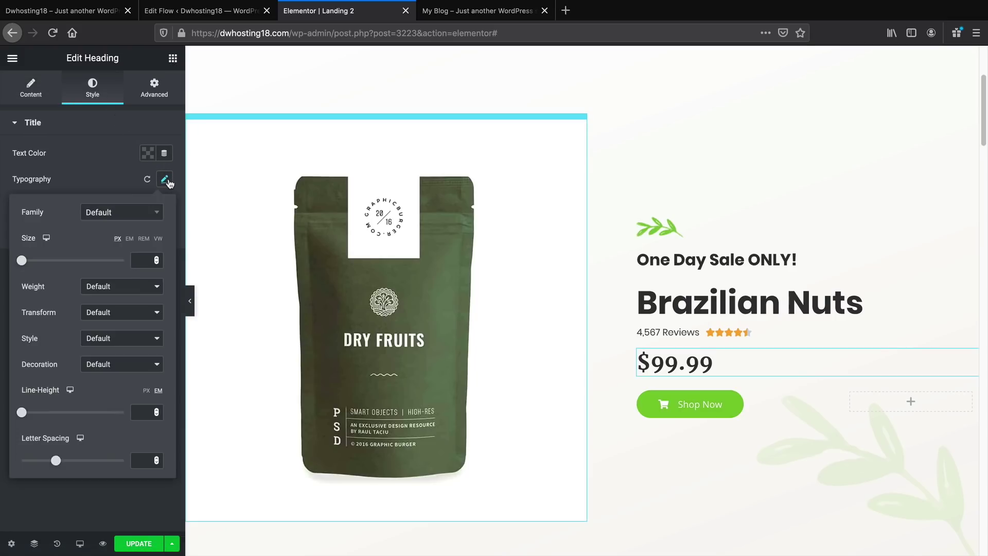
pyautogui.click(153, 212)
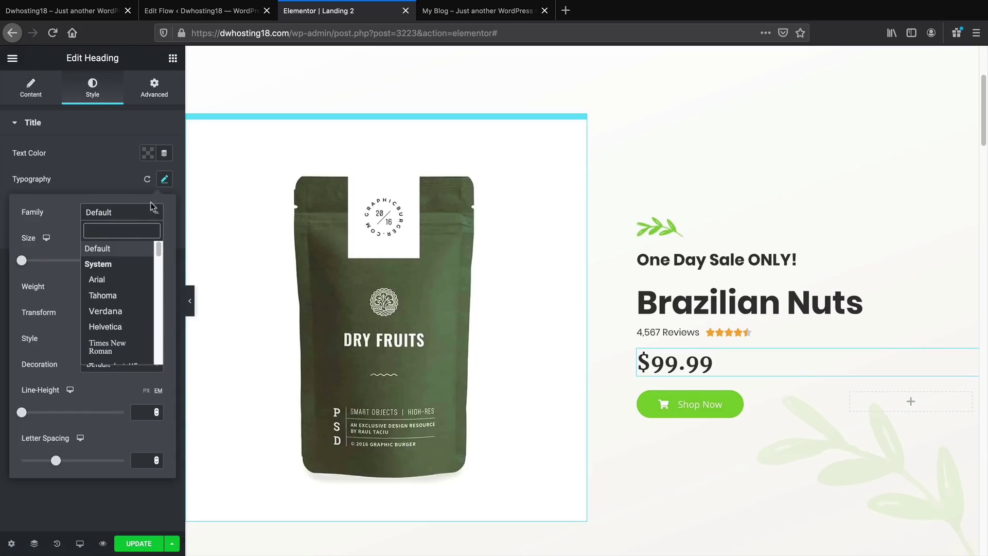
pyautogui.write('popp')
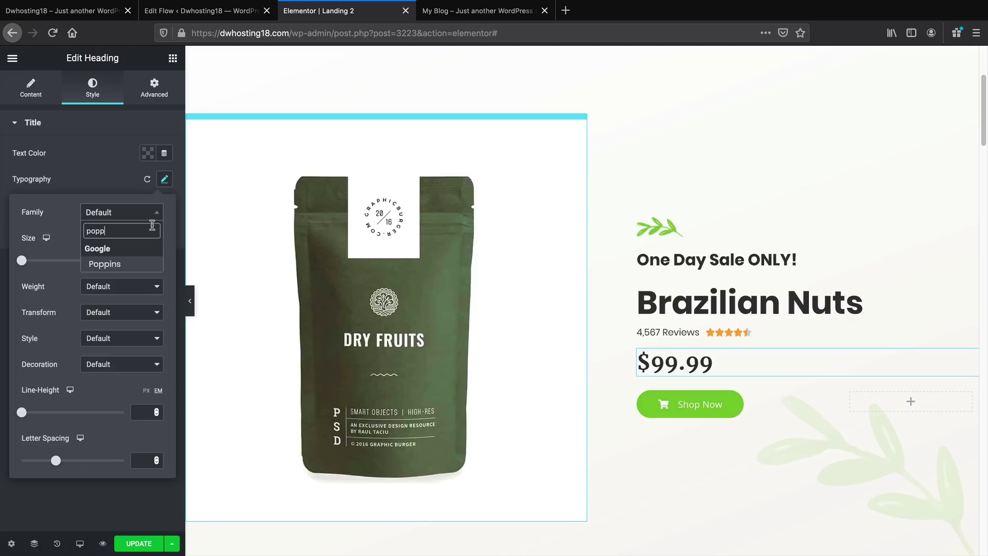
pyautogui.click(129, 263)
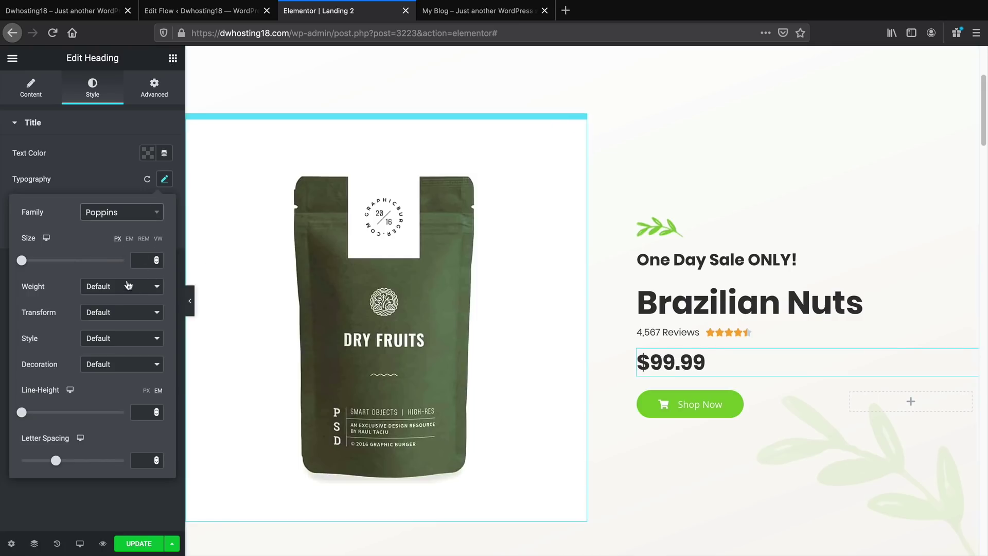
pyautogui.moveTo(22, 262); pyautogui.dragTo(51, 272)
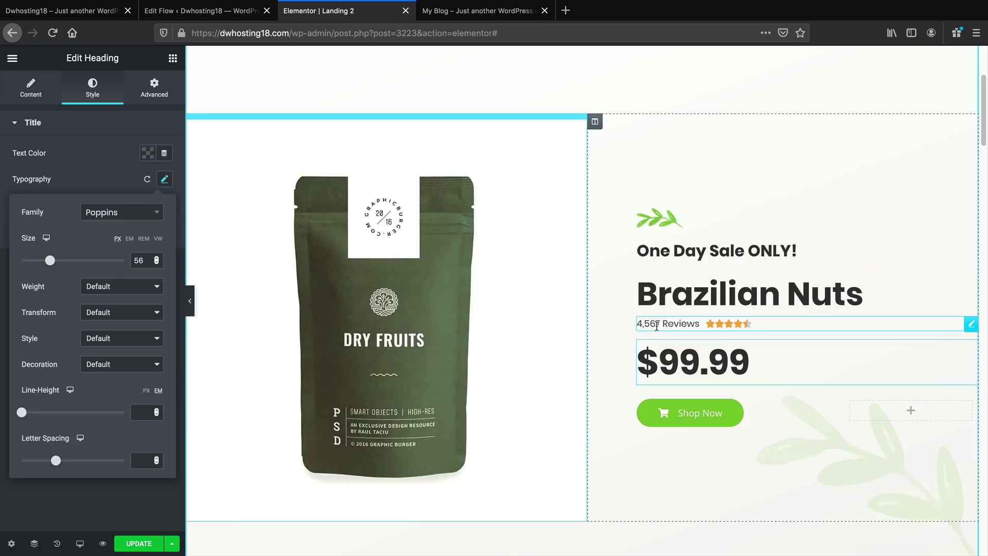
pyautogui.click(173, 58)
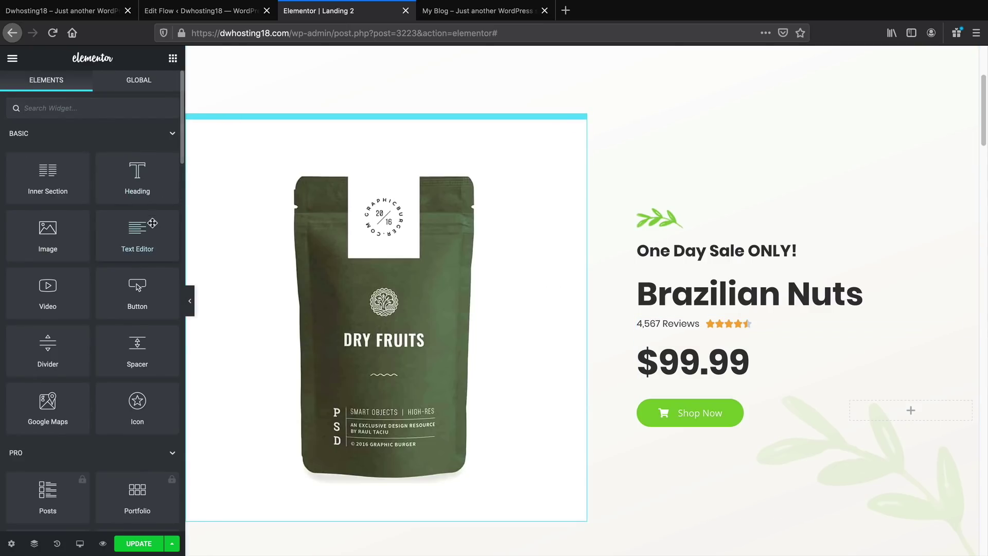
pyautogui.moveTo(132, 244); pyautogui.dragTo(687, 381)
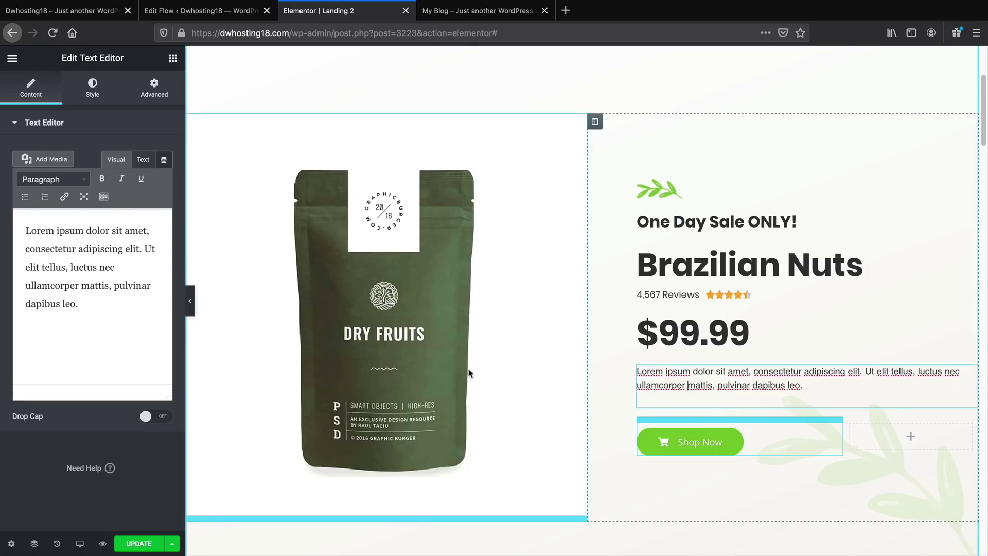
# Replace the Lorem ipsum placeholder with the pasted Brazilian nuts description
pyautogui.moveTo(103, 303); pyautogui.dragTo(29, 232)
pyautogui.rightClick(29, 231)
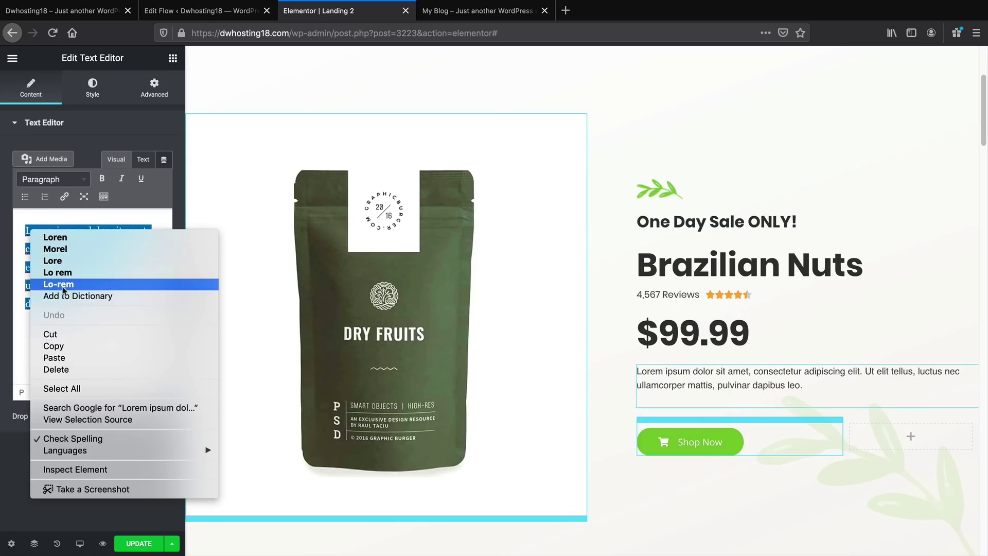
pyautogui.click(79, 355)
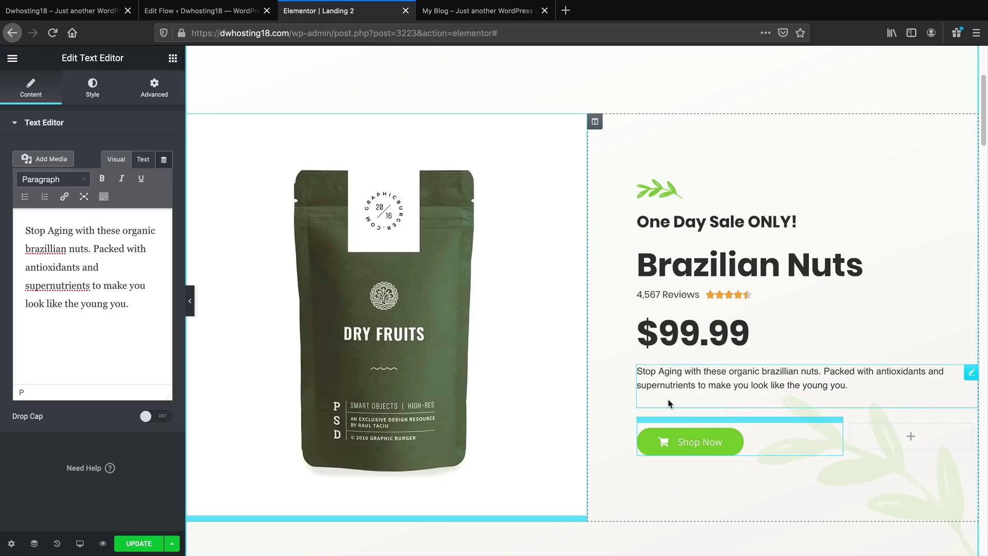
# End the description with the sentence 'Produces Collagen.'
pyautogui.write('Produces Col')
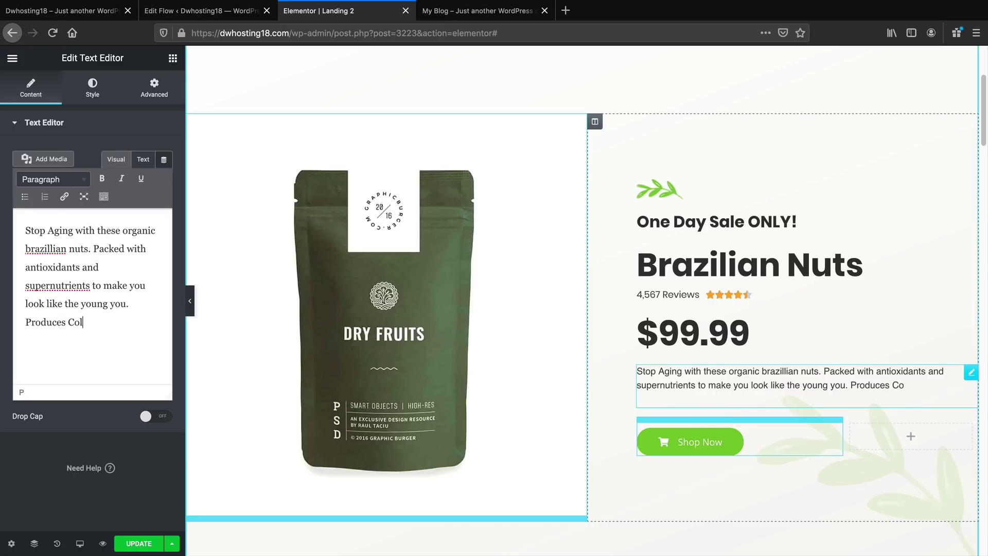
pyautogui.write('lagen for anti anging')
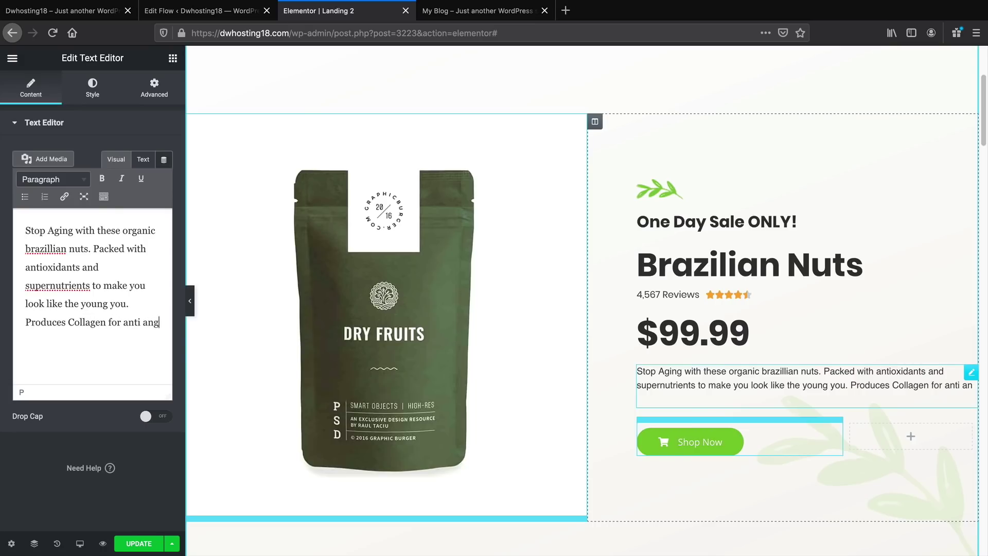
pyautogui.press('BackSpace')
pyautogui.press('BackSpace')
pyautogui.press('BackSpace')
pyautogui.press('BackSpace')
pyautogui.write('ging')
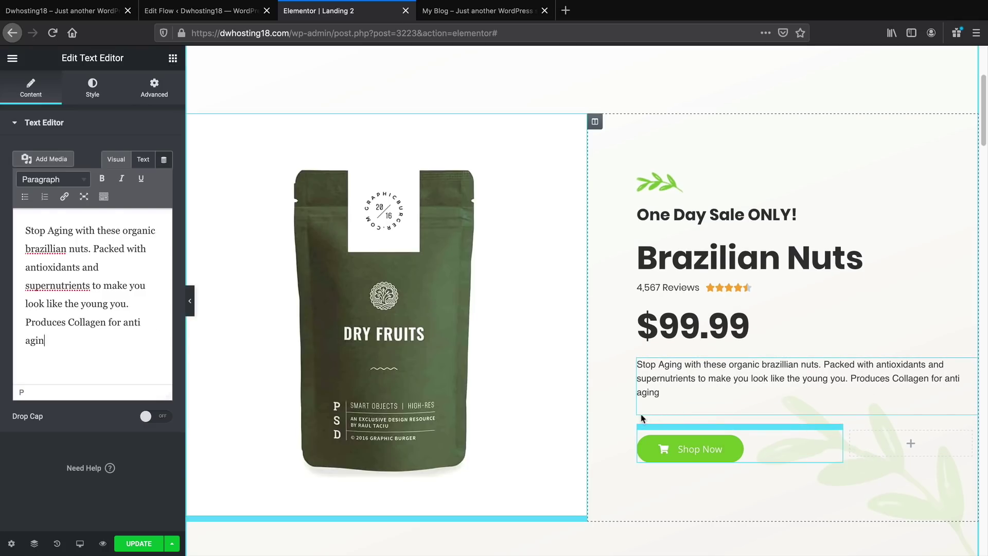
pyautogui.press('BackSpace')
pyautogui.press('BackSpace')
pyautogui.press('BackSpace')
pyautogui.press('BackSpace')
pyautogui.press('BackSpace')
pyautogui.press('BackSpace')
pyautogui.press('BackSpace')
pyautogui.press('BackSpace')
pyautogui.press('BackSpace')
pyautogui.press('BackSpace')
pyautogui.press('BackSpace')
pyautogui.press('BackSpace')
pyautogui.press('BackSpace')
pyautogui.press('BackSpace')
pyautogui.press('BackSpace')
pyautogui.press('BackSpace')
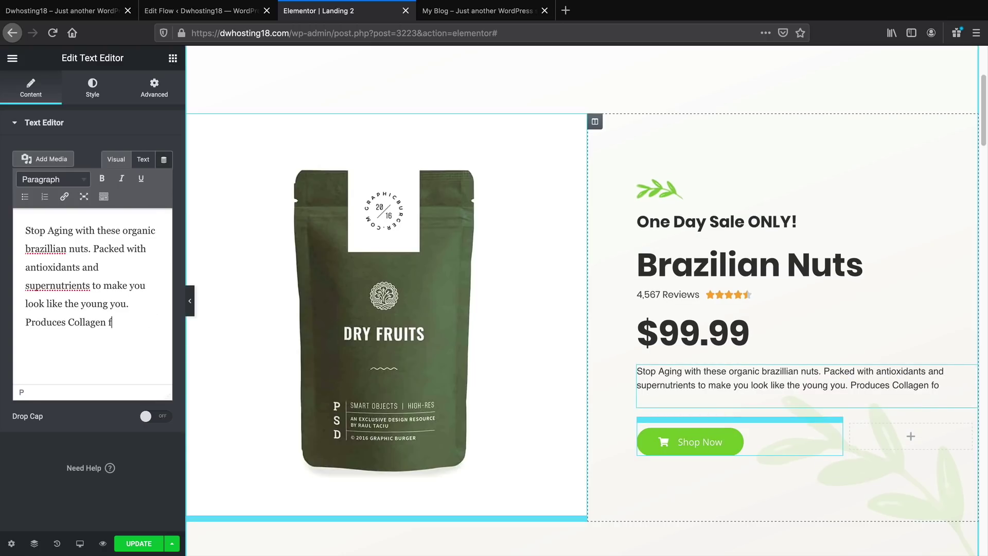
pyautogui.write('.')
pyautogui.click(711, 445)
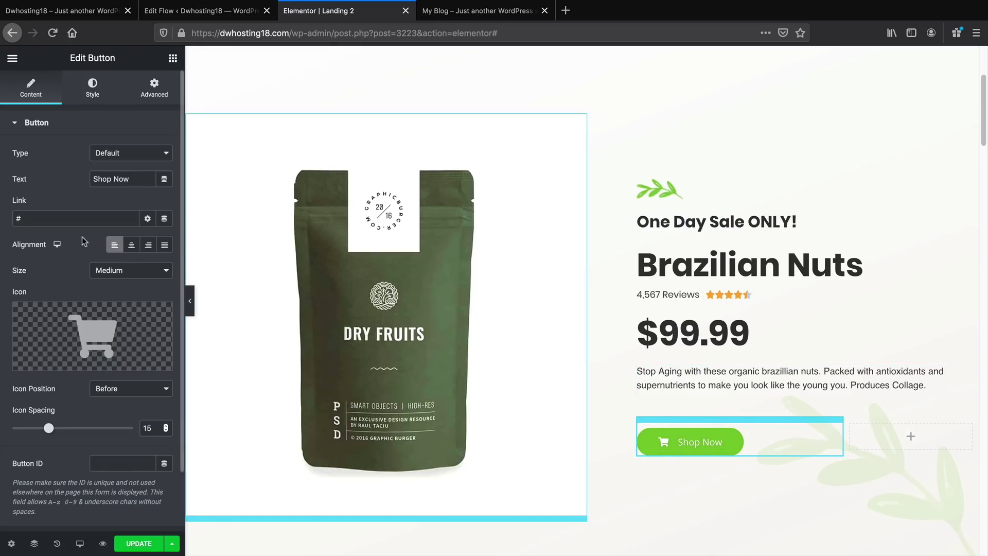
# Change the button label to 'Get Offer' and set its font to Poppins
pyautogui.tripleClick(129, 178)
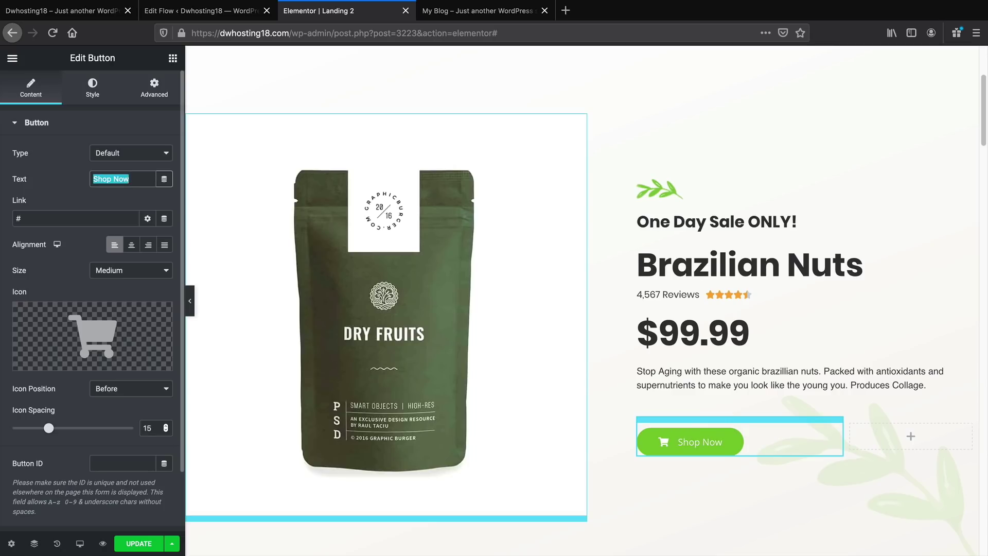
pyautogui.write('Get Offer')
pyautogui.click(92, 88)
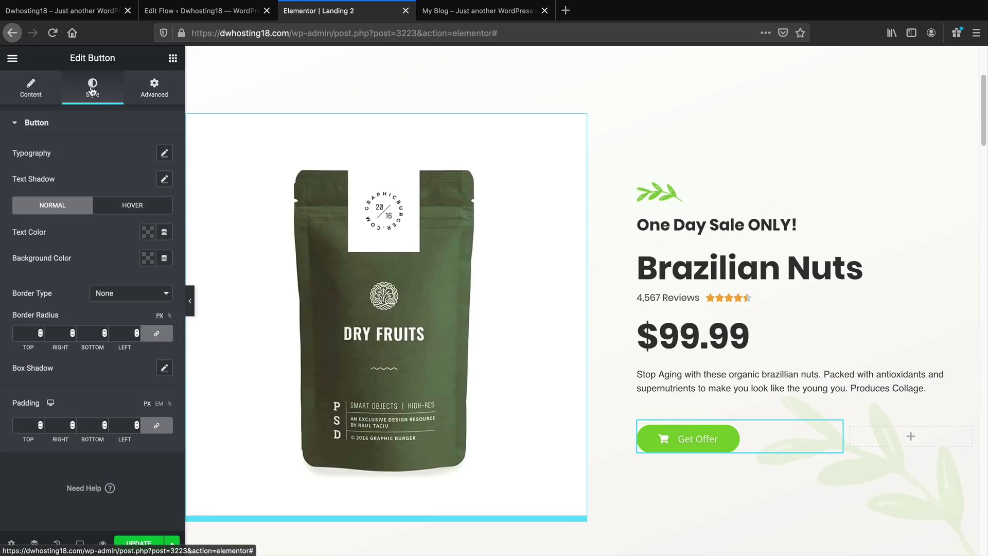
pyautogui.click(165, 153)
pyautogui.click(128, 191)
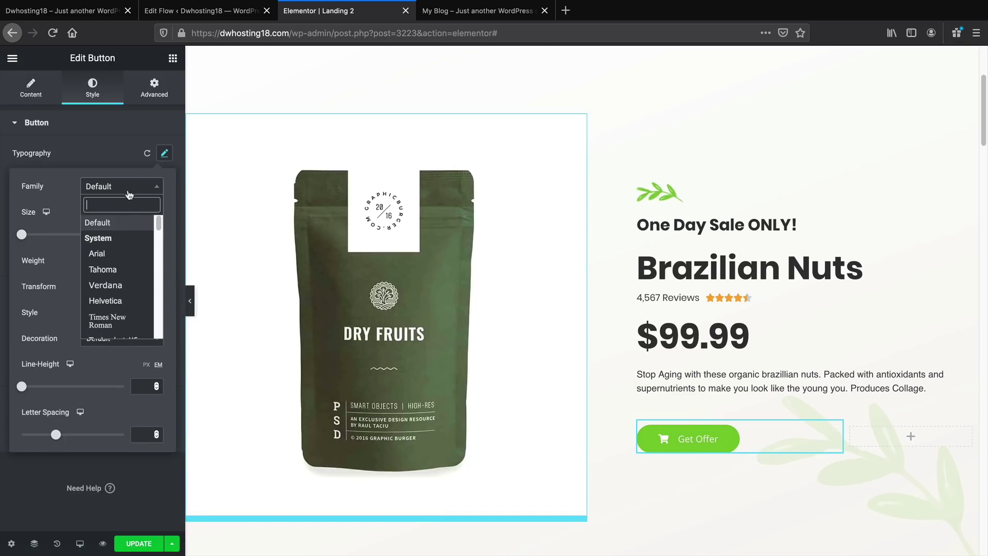
pyautogui.write('poppin')
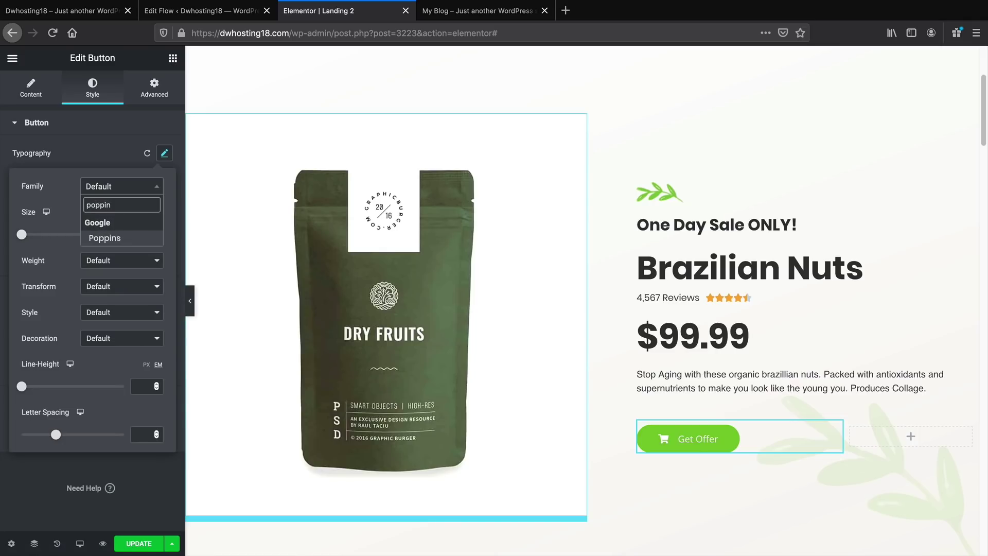
pyautogui.click(128, 240)
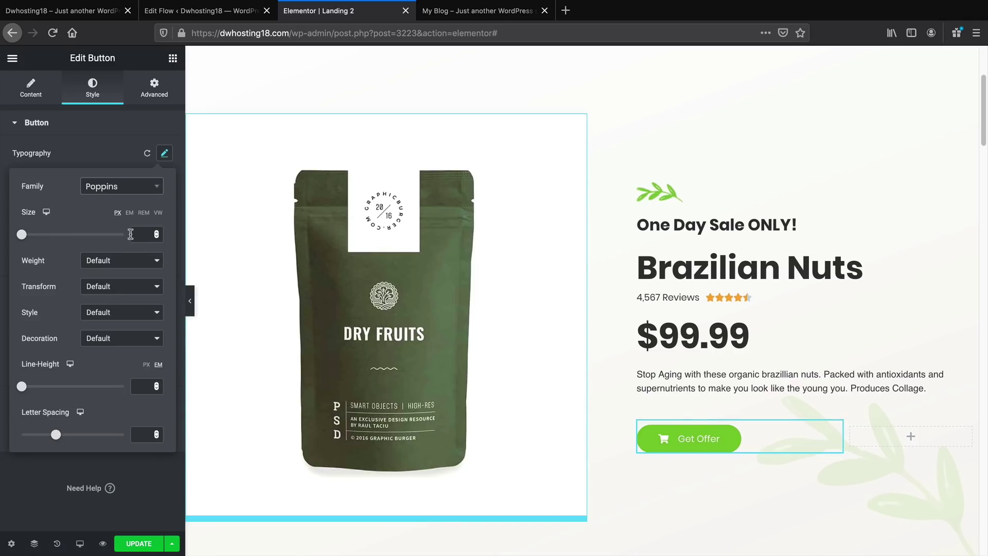
# Enlarge the Get Offer text to 39 px and preview the page full width
pyautogui.moveTo(22, 234); pyautogui.dragTo(43, 238)
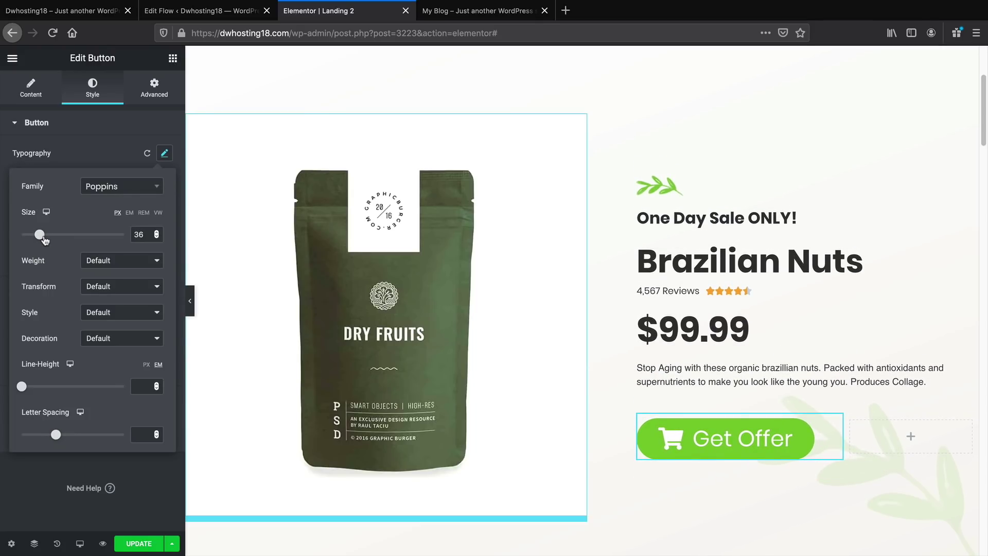
pyautogui.moveTo(44, 238); pyautogui.dragTo(44, 238)
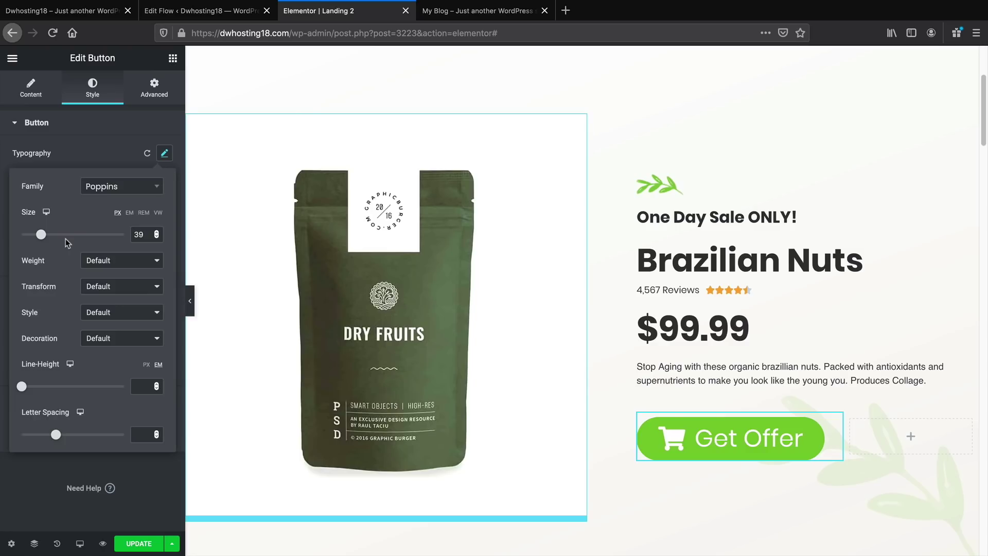
pyautogui.scroll(-15, 651, 361)
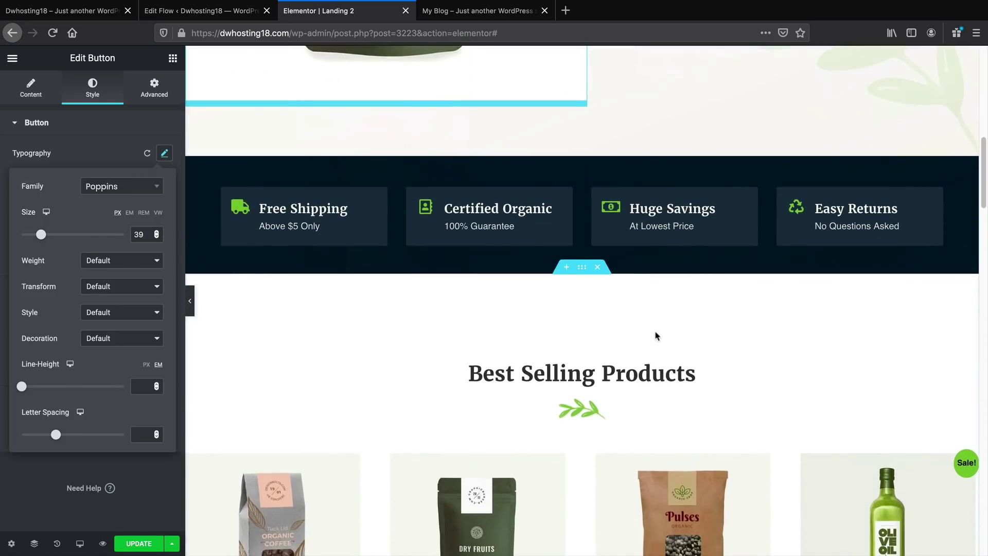
pyautogui.scroll(10, 650, 332)
pyautogui.scroll(-4, 650, 332)
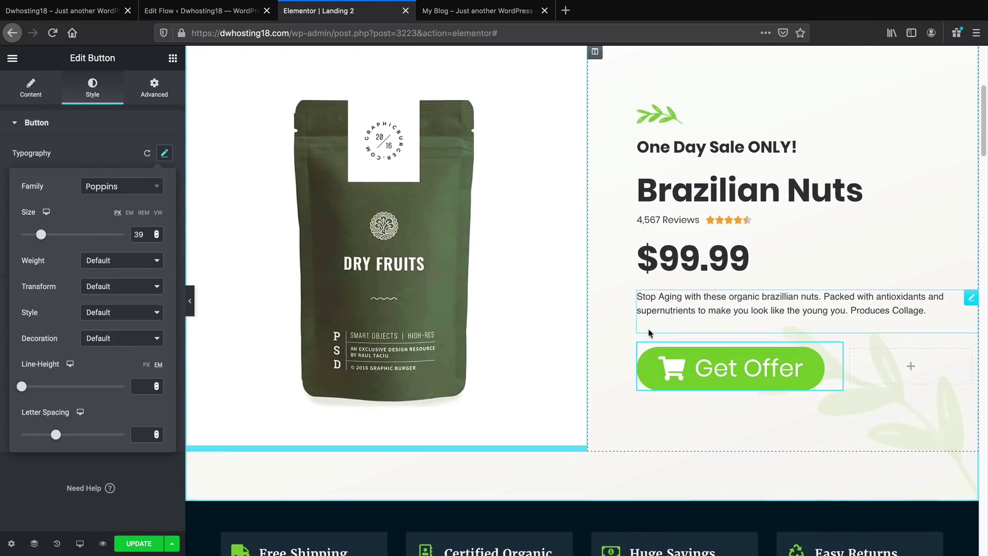
pyautogui.scroll(1, 650, 332)
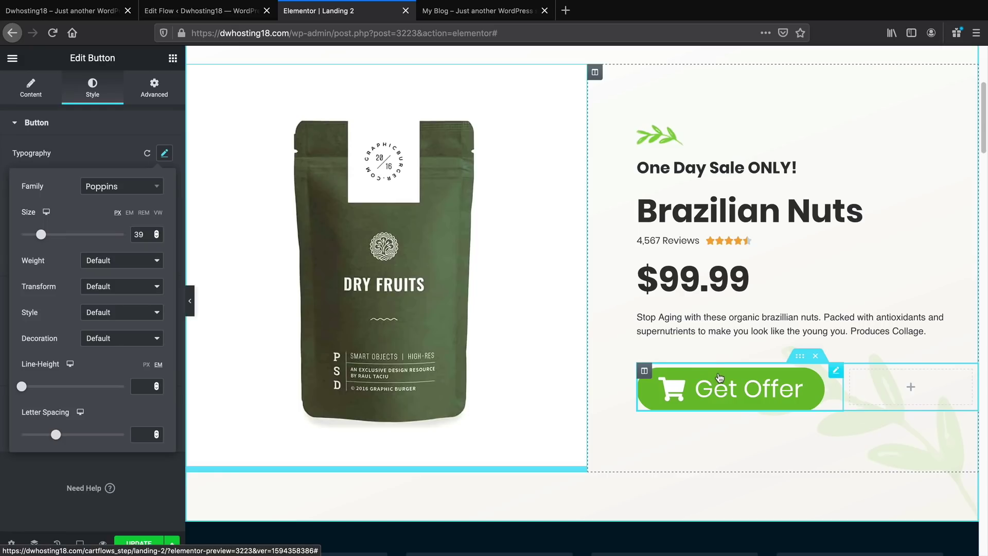
pyautogui.click(190, 308)
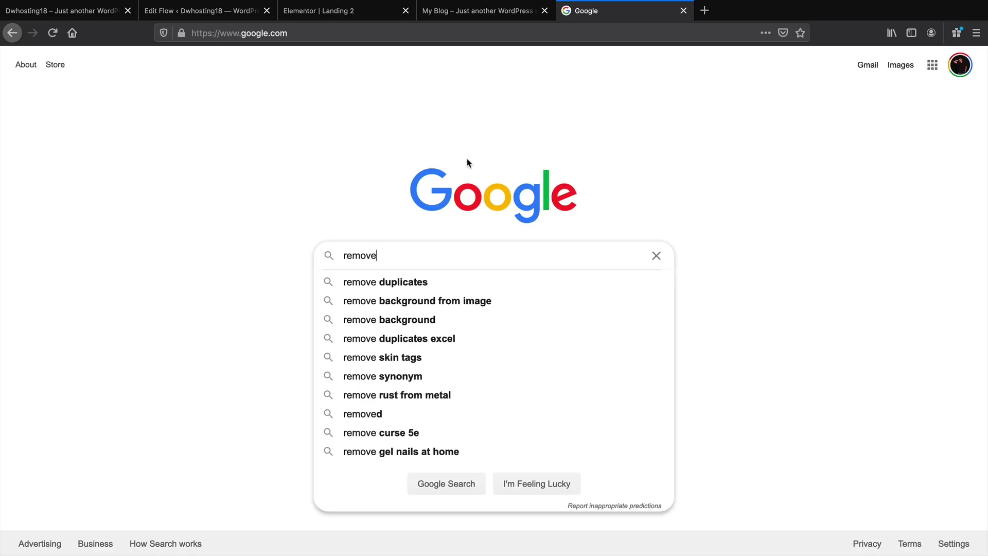
# Search Google for 'remove backround from image' and go to remove.bg
pyautogui.write('backrou')
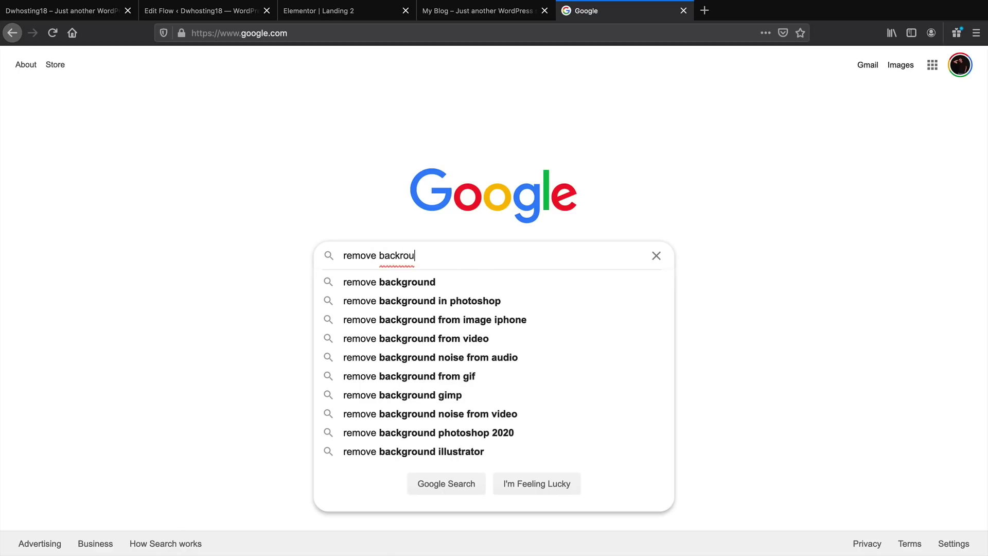
pyautogui.write('nd from image')
pyautogui.press('Return')
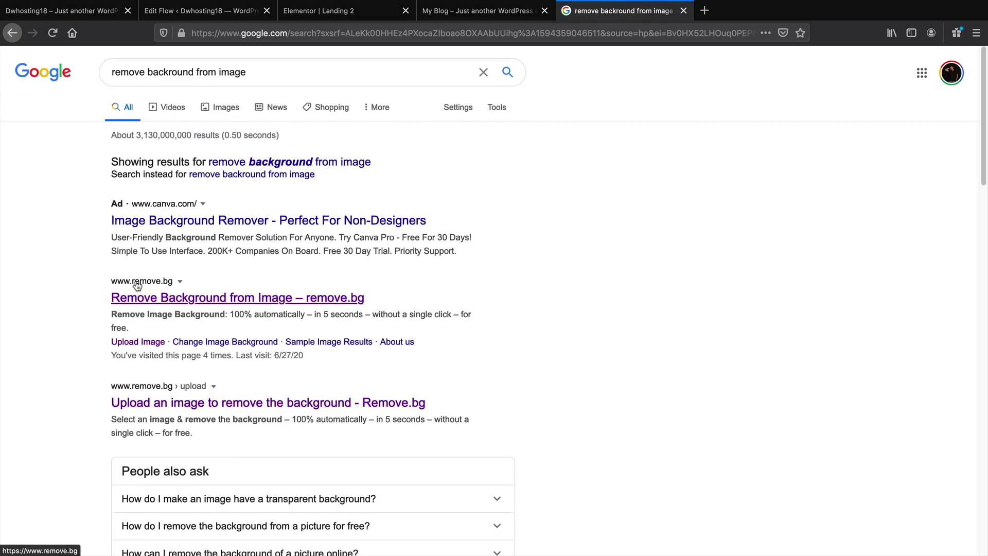
pyautogui.click(169, 303)
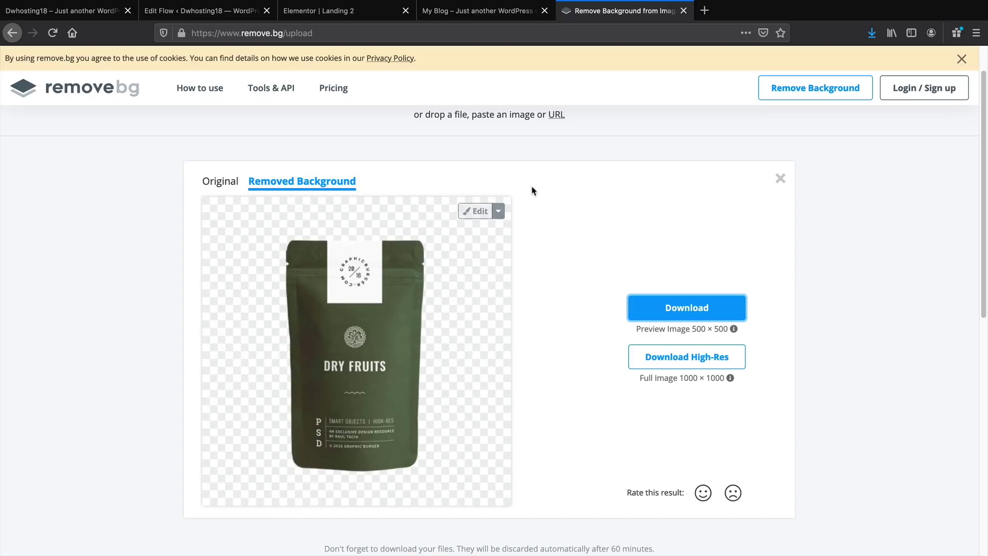
# Switch back to the CartFlows flow editor tab
pyautogui.click(231, 15)
# Upload the cut-out bag image from Downloads to replace the hero product photo
pyautogui.click(332, 13)
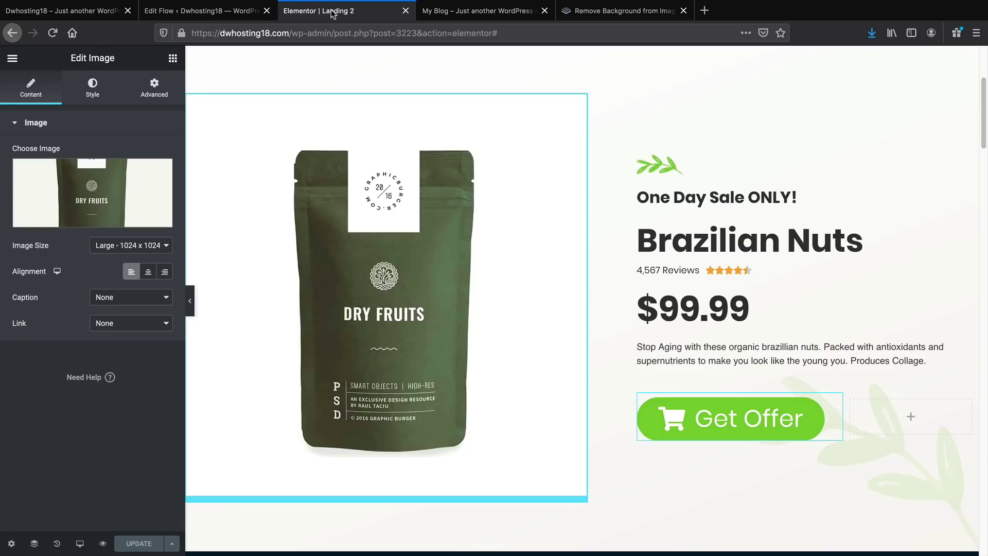
pyautogui.click(86, 221)
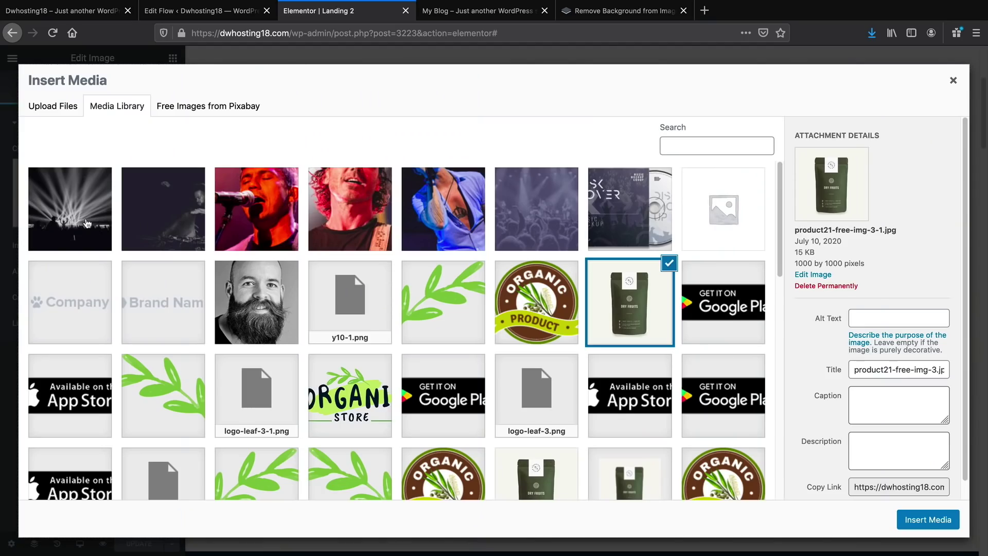
pyautogui.click(66, 105)
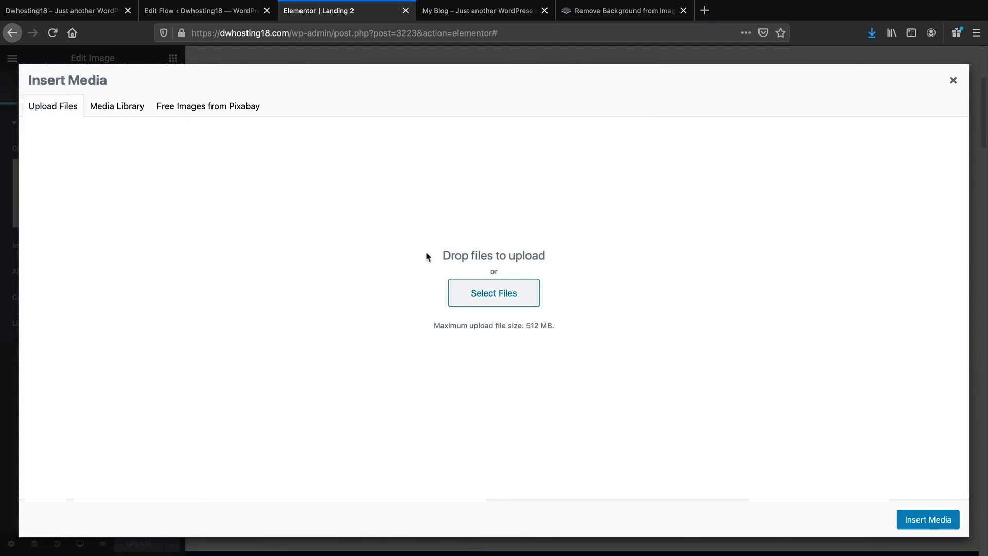
pyautogui.click(494, 294)
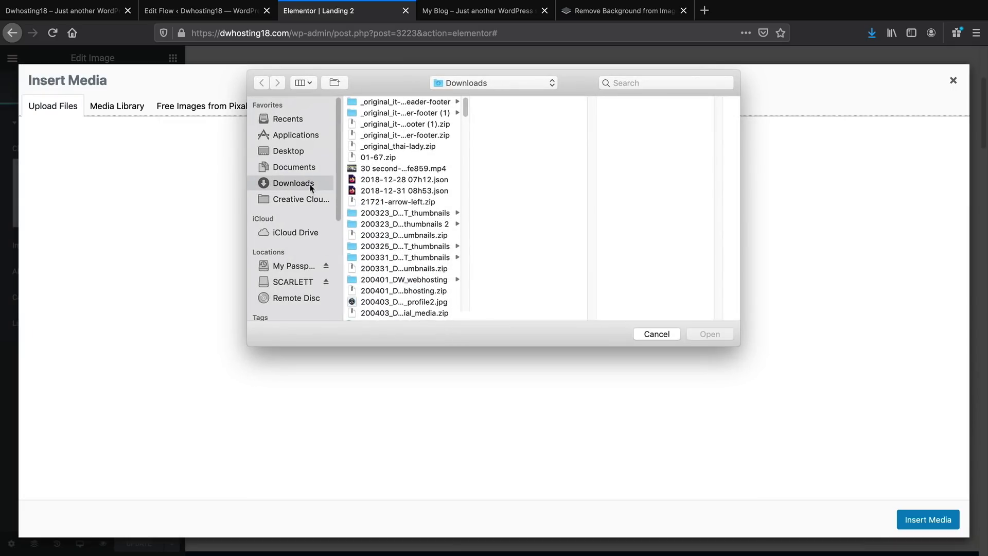
pyautogui.click(297, 151)
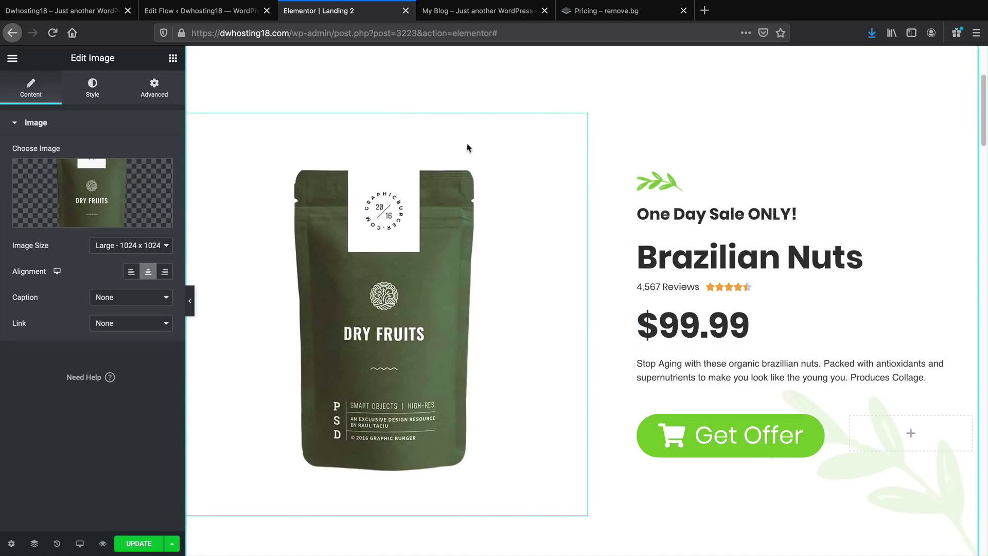
# Remove the hero section's leaf overlay and set footer.jpg as its background image
pyautogui.scroll(2, 523, 198)
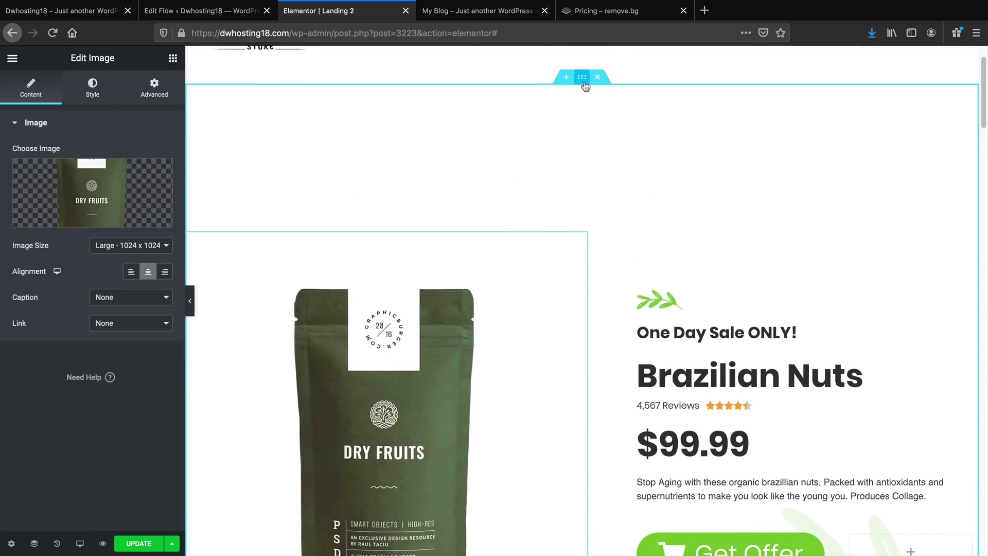
pyautogui.click(583, 78)
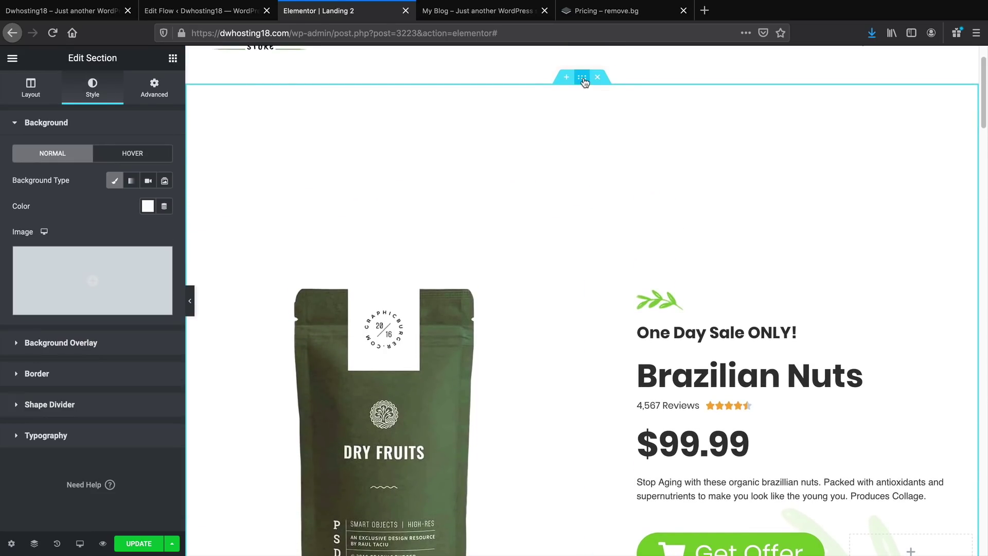
pyautogui.click(77, 343)
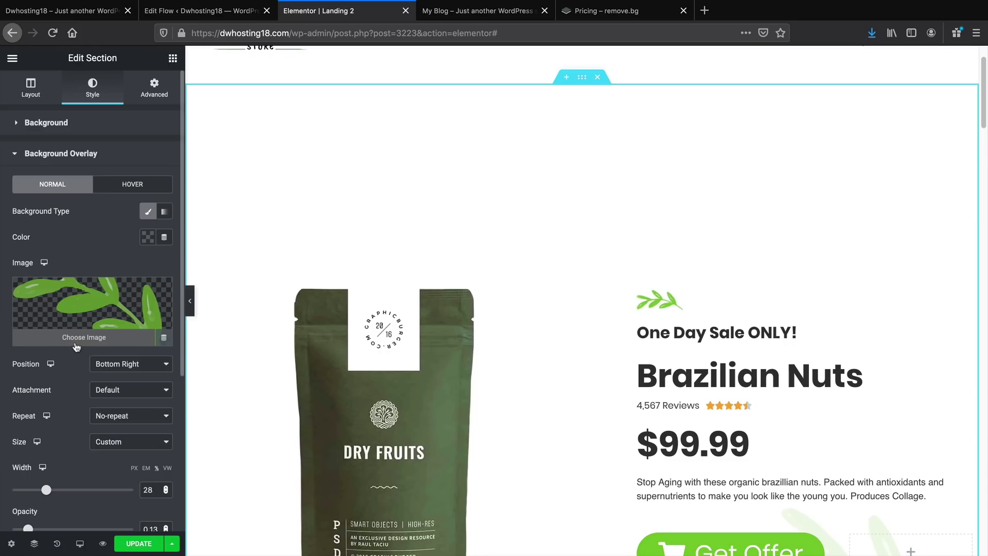
pyautogui.click(159, 292)
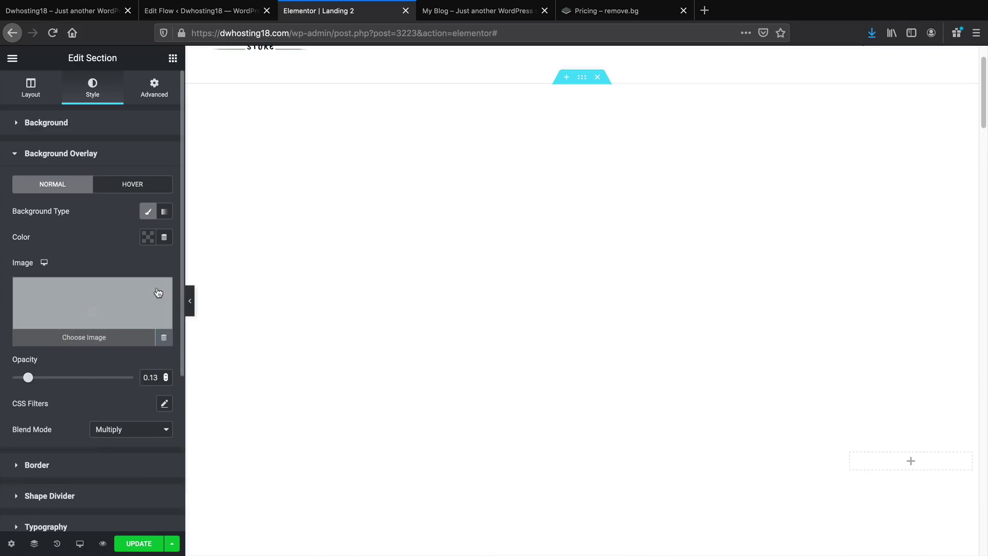
pyautogui.scroll(-3, 351, 426)
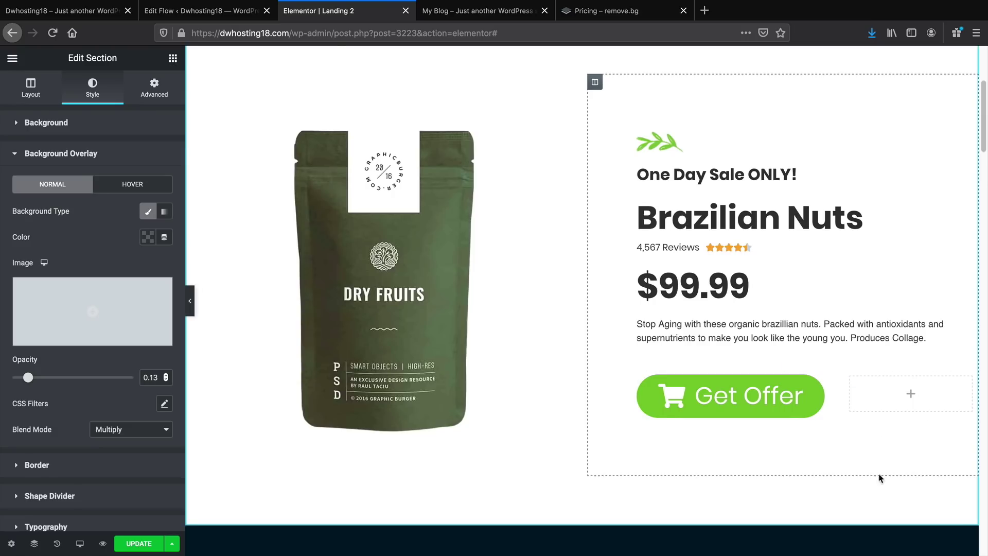
pyautogui.click(63, 132)
pyautogui.moveTo(91, 276)
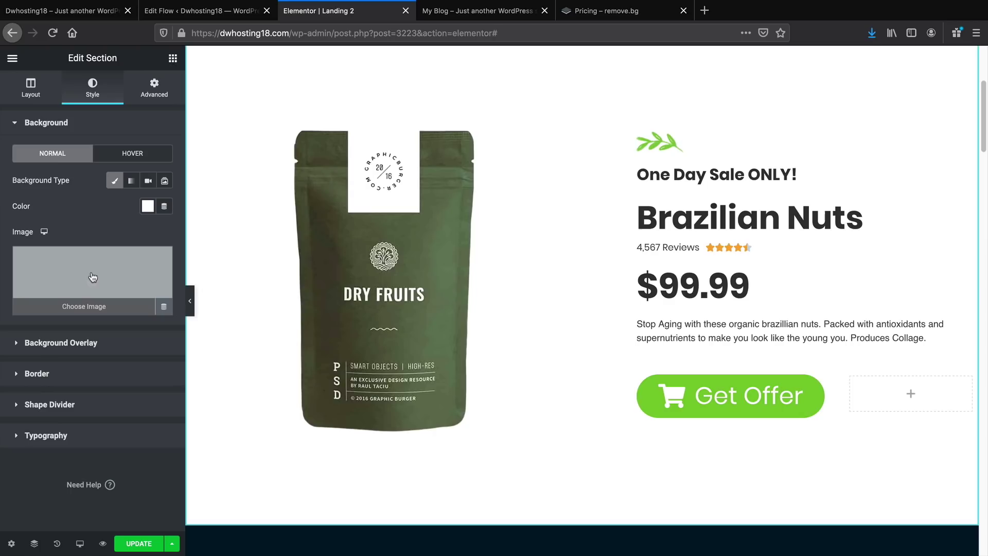
pyautogui.click(93, 277)
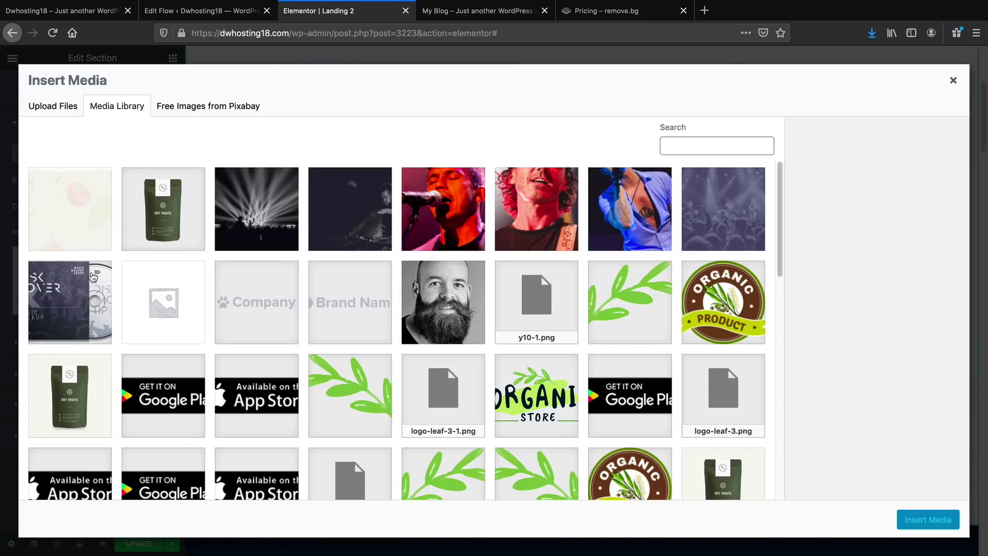
pyautogui.click(80, 192)
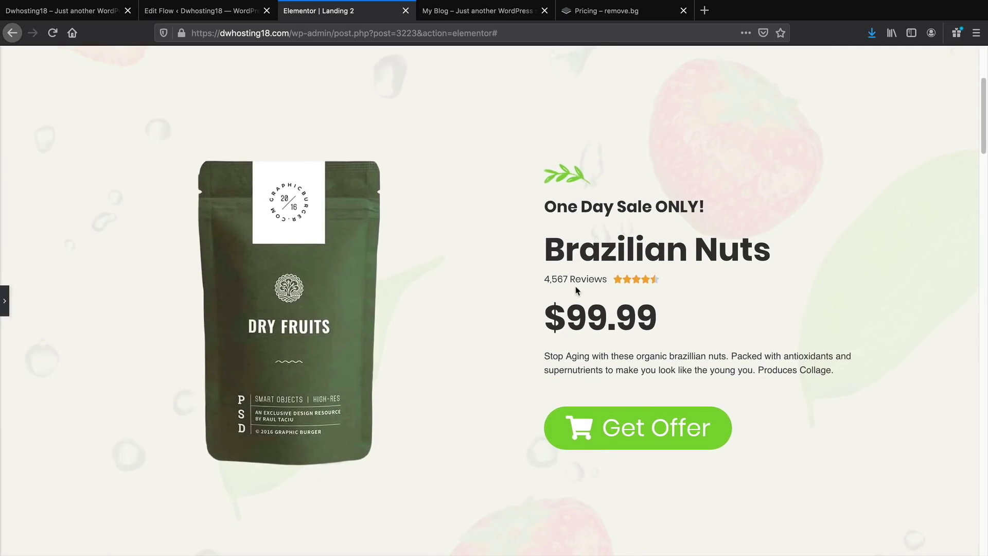
# Save the landing page and view the reference page's progress bar
pyautogui.scroll(-1, 577, 473)
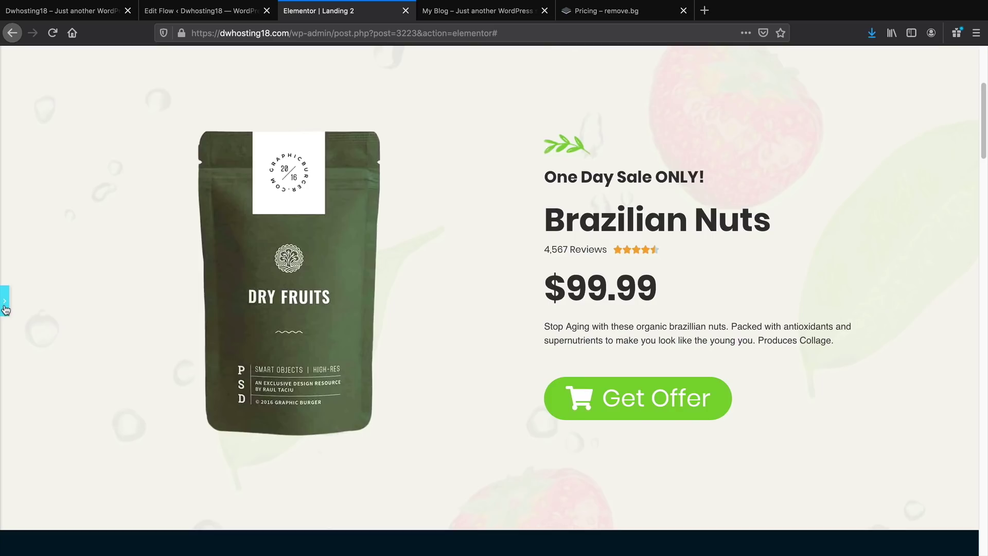
pyautogui.click(4, 308)
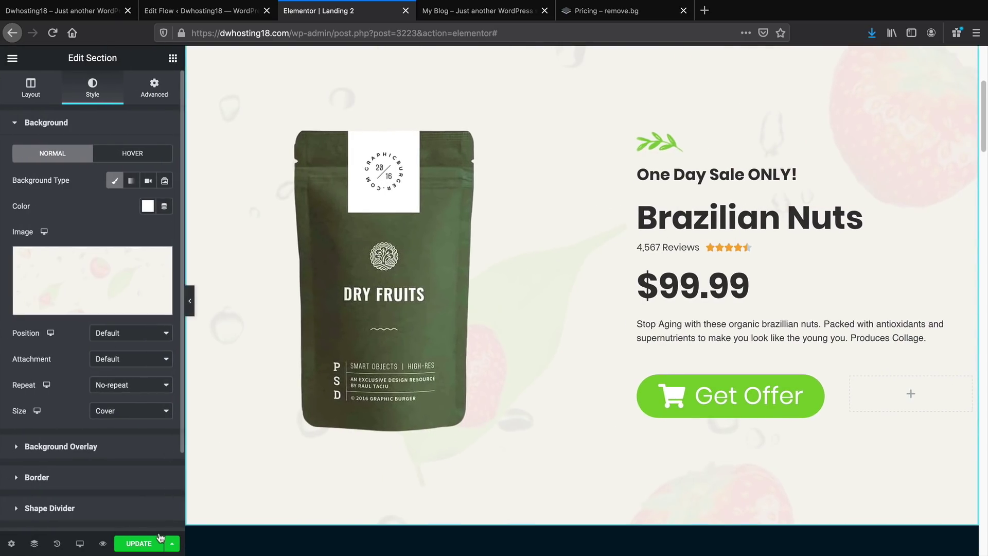
pyautogui.click(139, 544)
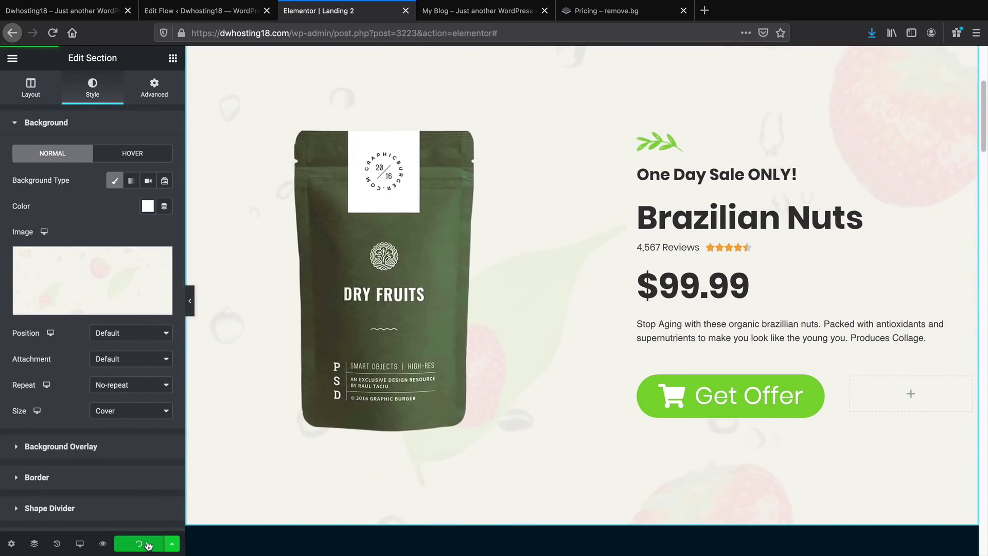
pyautogui.scroll(1, 299, 379)
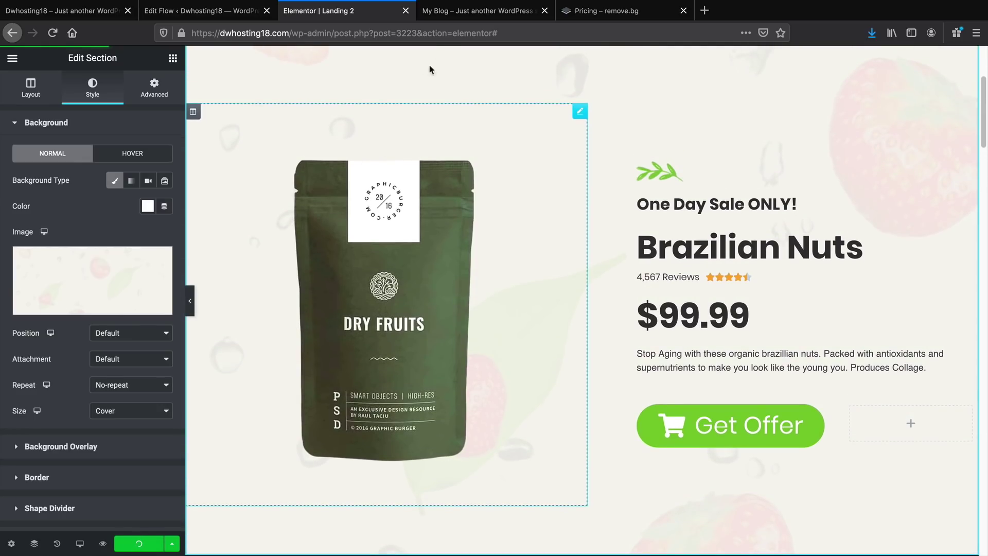
pyautogui.click(462, 18)
pyautogui.scroll(-3, 479, 286)
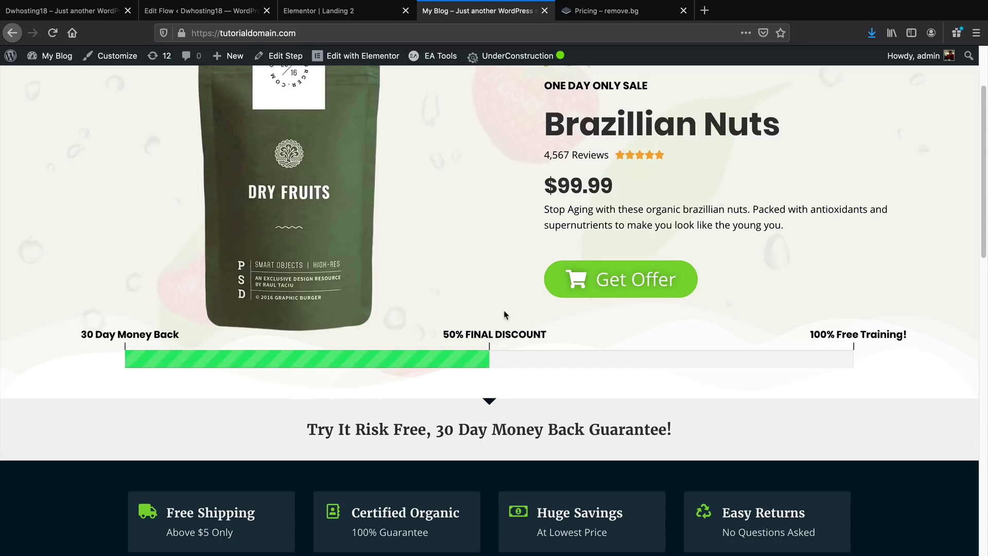
# Study the reference progress bar's milestone labels, then return to the Landing 2 editor
pyautogui.scroll(3, 126, 364)
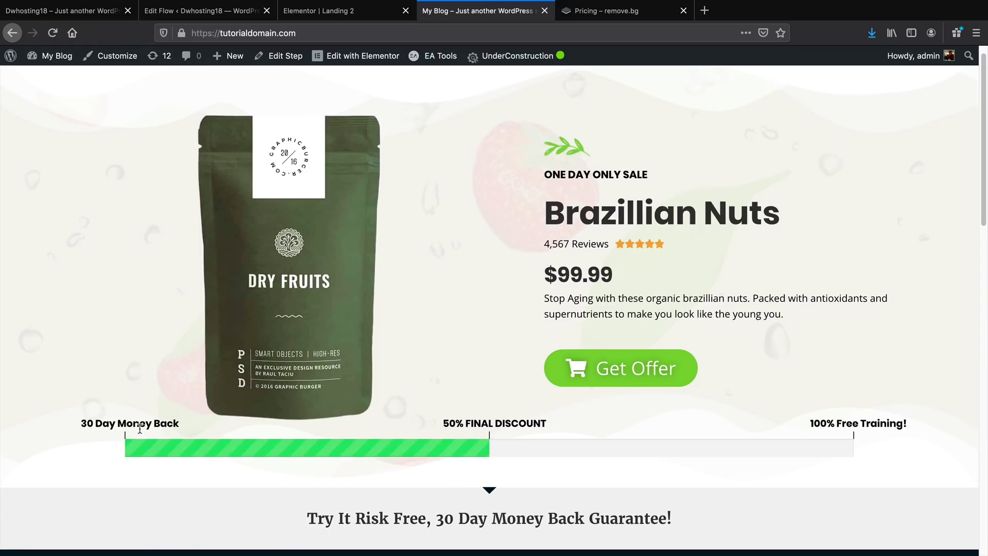
pyautogui.moveTo(464, 424); pyautogui.dragTo(627, 422)
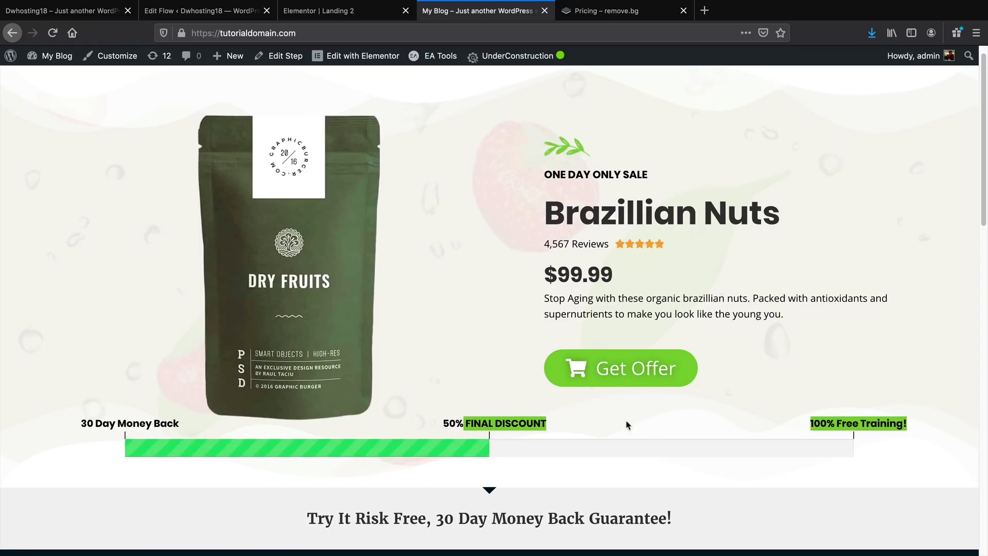
pyautogui.click(626, 422)
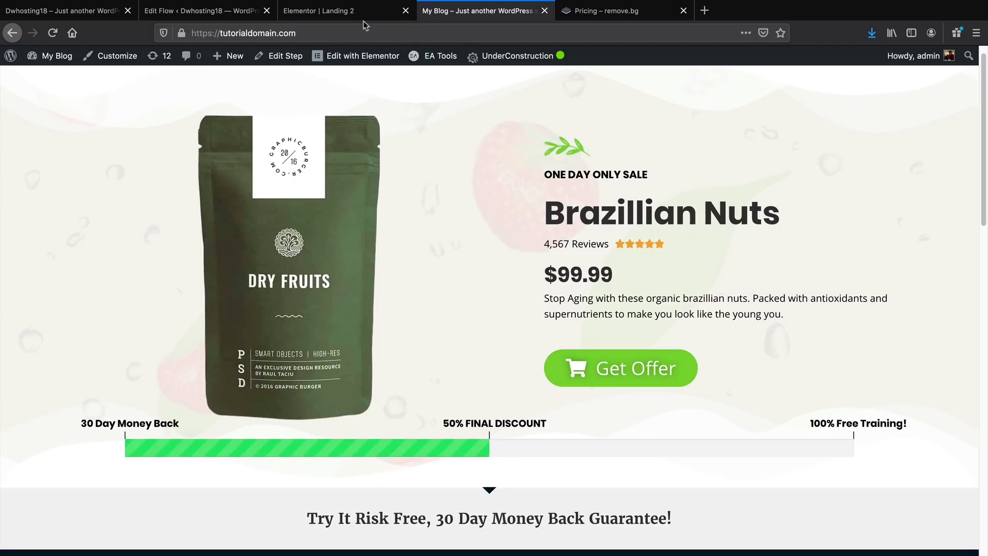
pyautogui.click(361, 16)
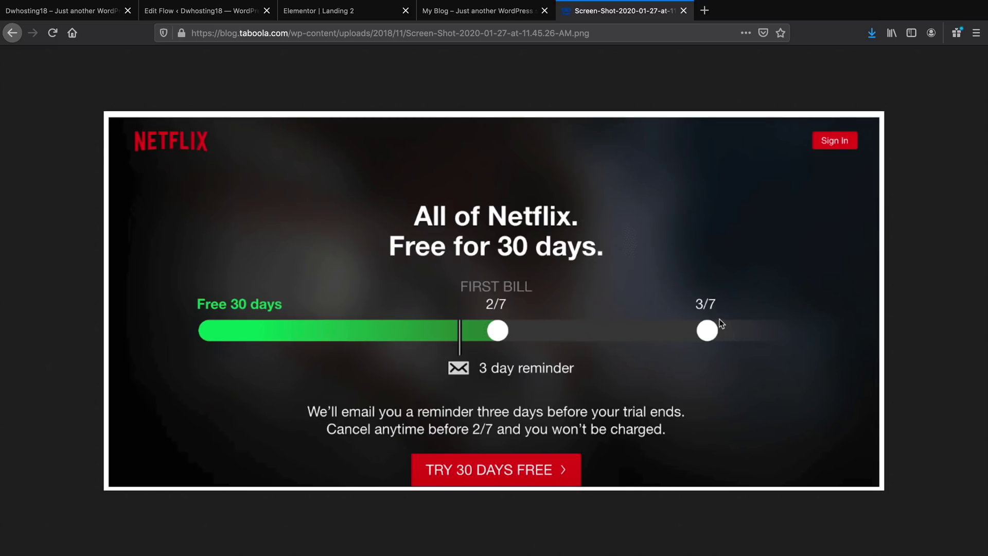
pyautogui.click(357, 15)
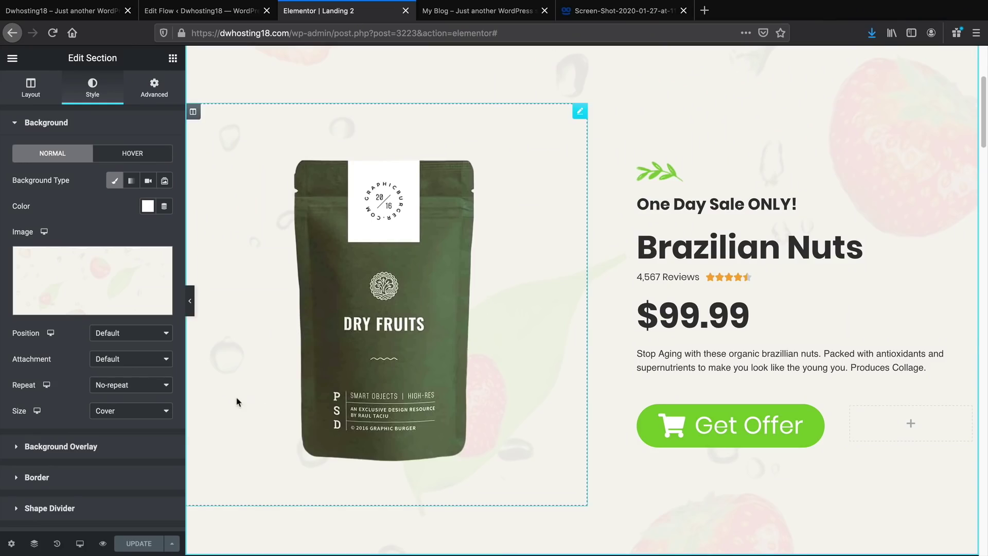
# Leave Elementor for the dashboard and go to Plugins > Add New
pyautogui.click(13, 58)
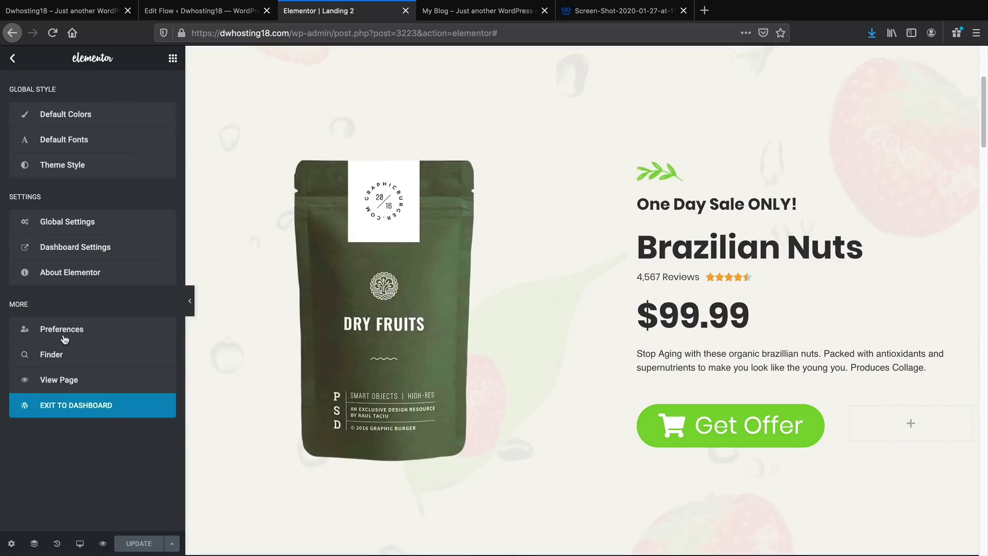
pyautogui.click(80, 410)
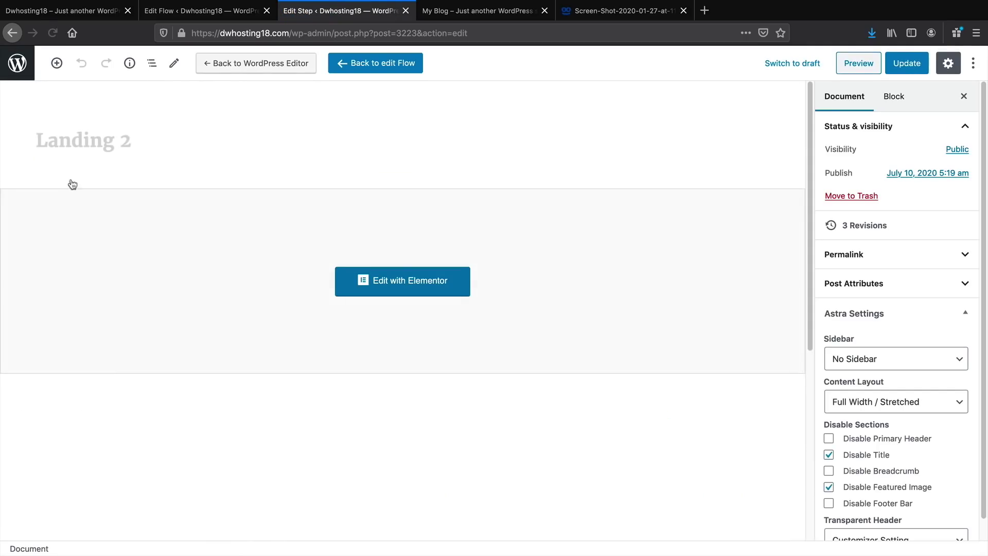
pyautogui.click(17, 63)
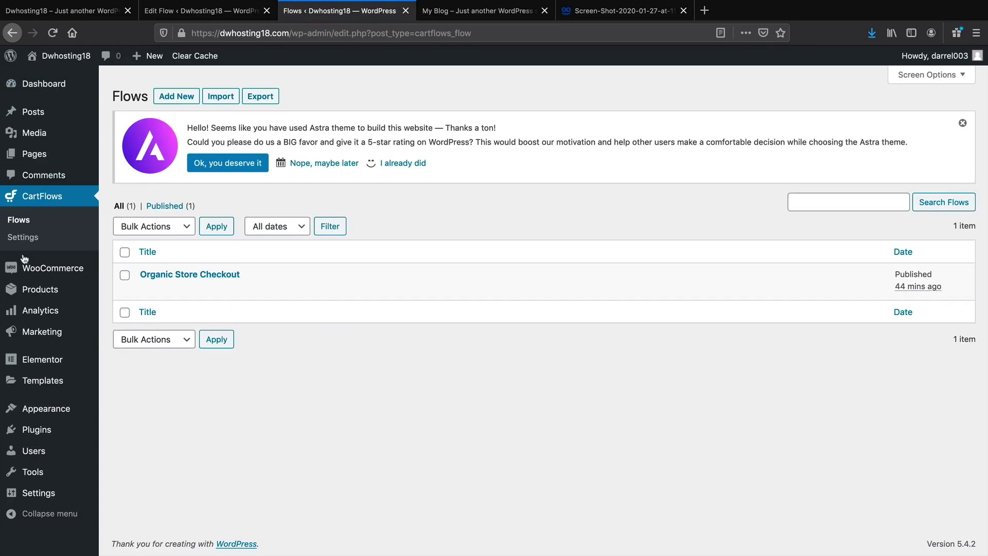
pyautogui.moveTo(60, 433)
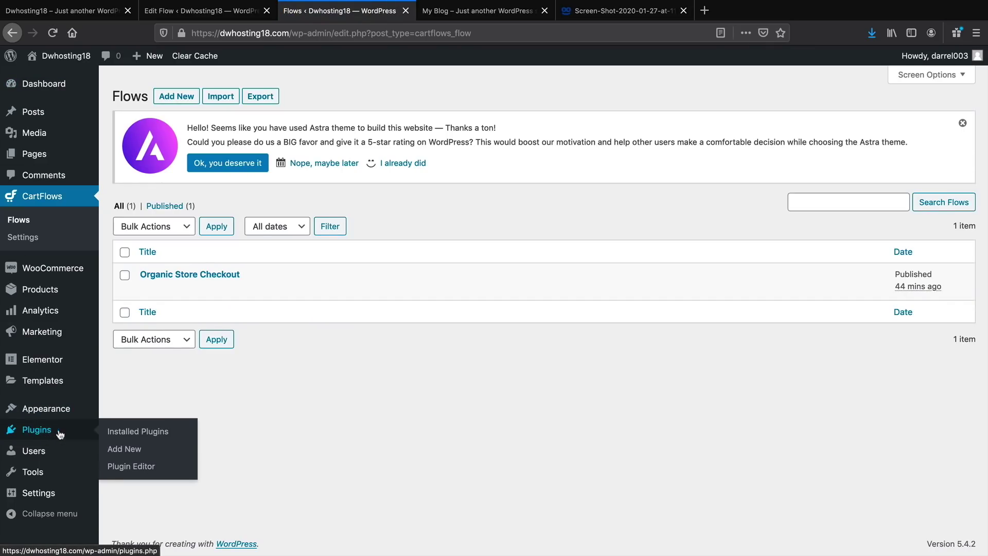
pyautogui.click(120, 451)
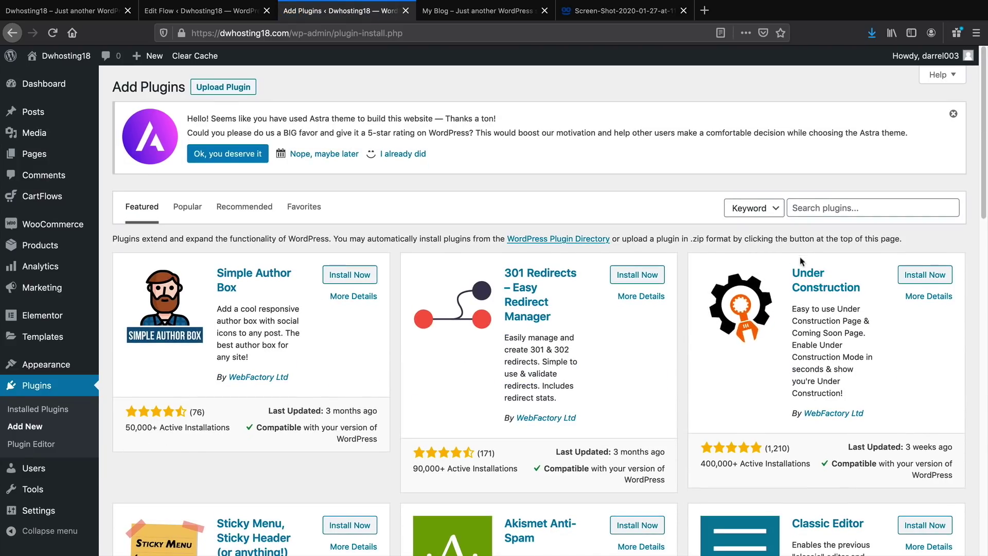
# Search 'premium addons', then install and activate Premium Addons for Elementor
pyautogui.click(823, 207)
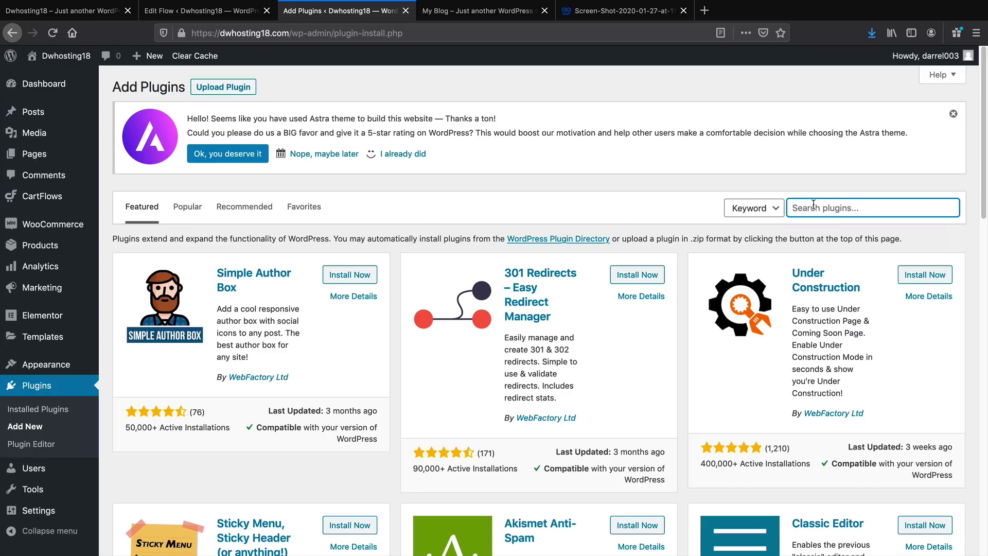
pyautogui.write('premium addons')
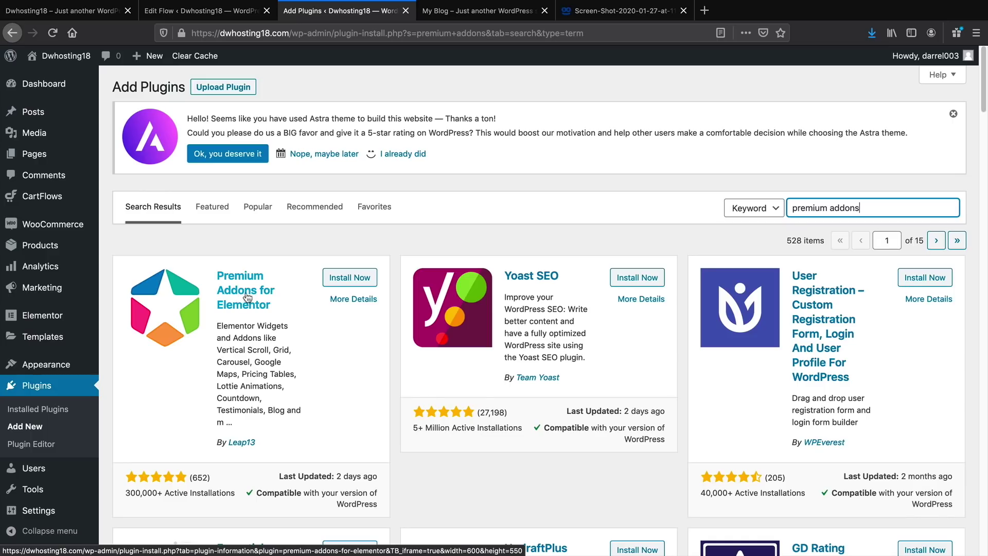
pyautogui.click(349, 279)
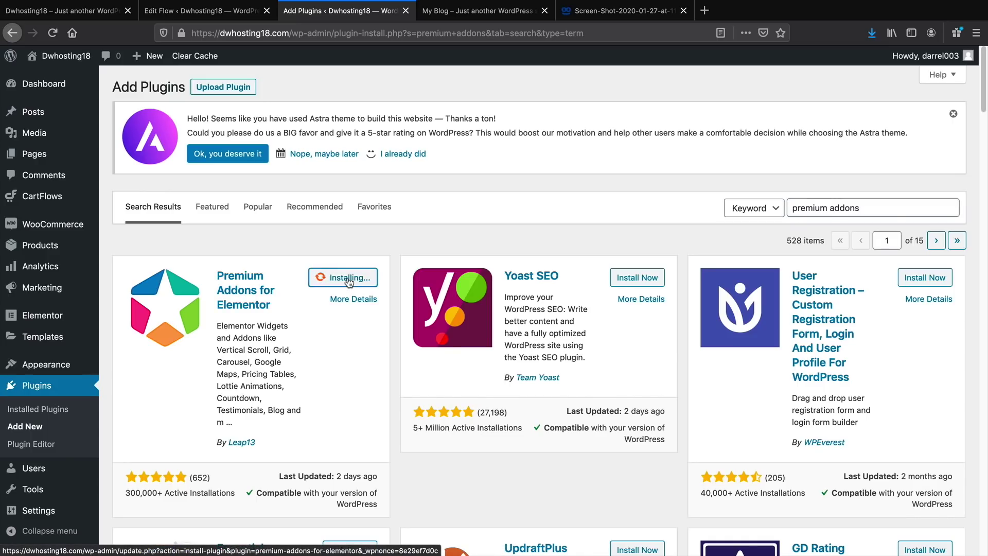
pyautogui.click(349, 279)
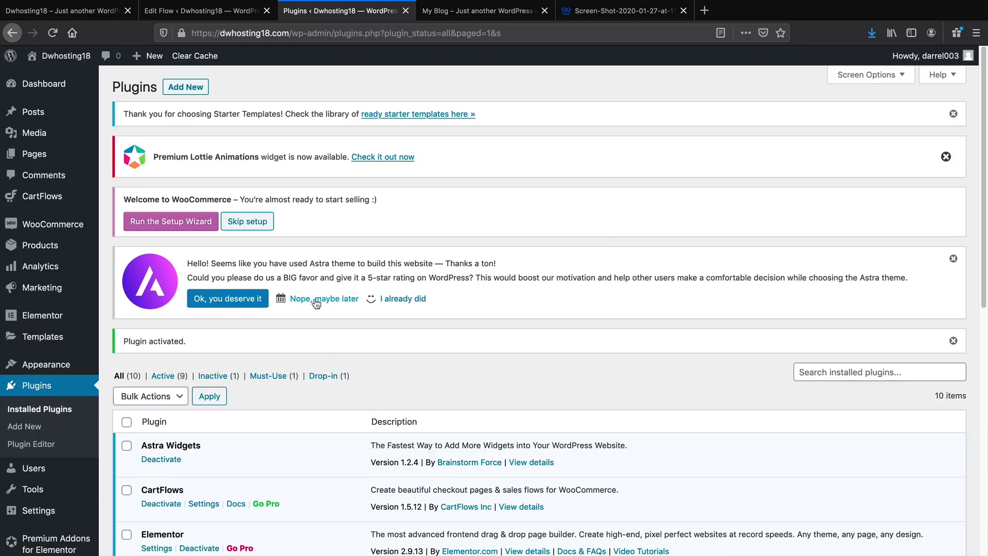
# From CartFlows Flows, open Organic Store Checkout, edit the Landing 2 step, and launch Elementor
pyautogui.moveTo(44, 198)
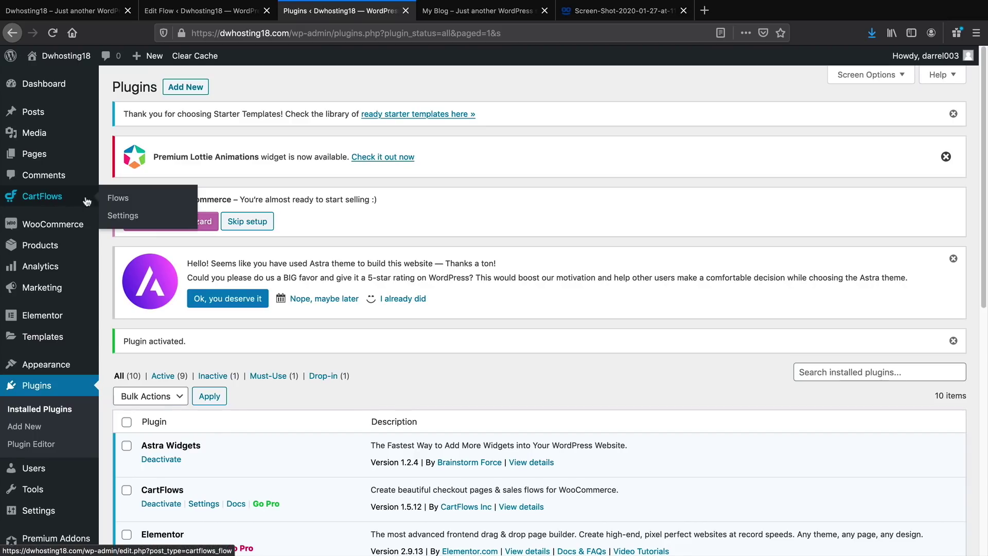
pyautogui.click(119, 199)
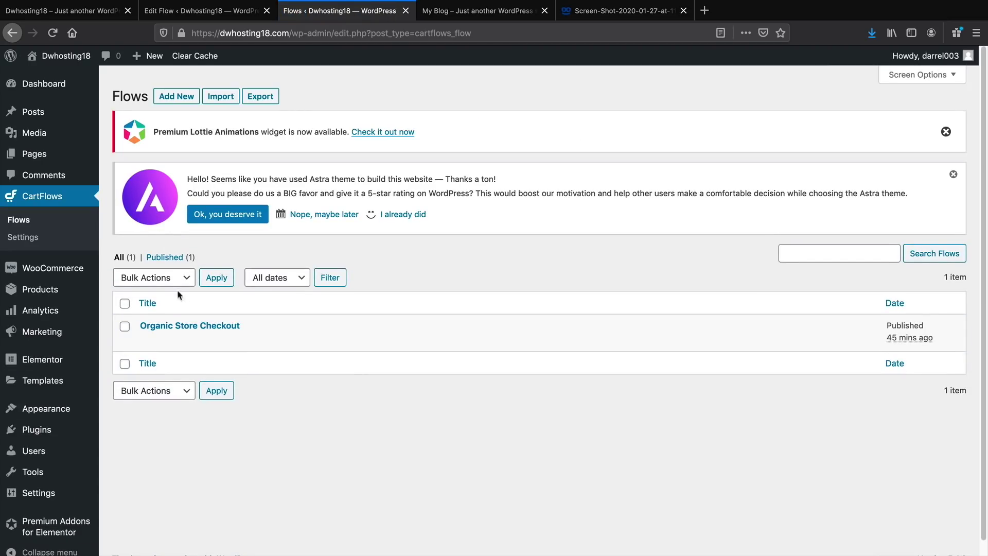
pyautogui.click(171, 326)
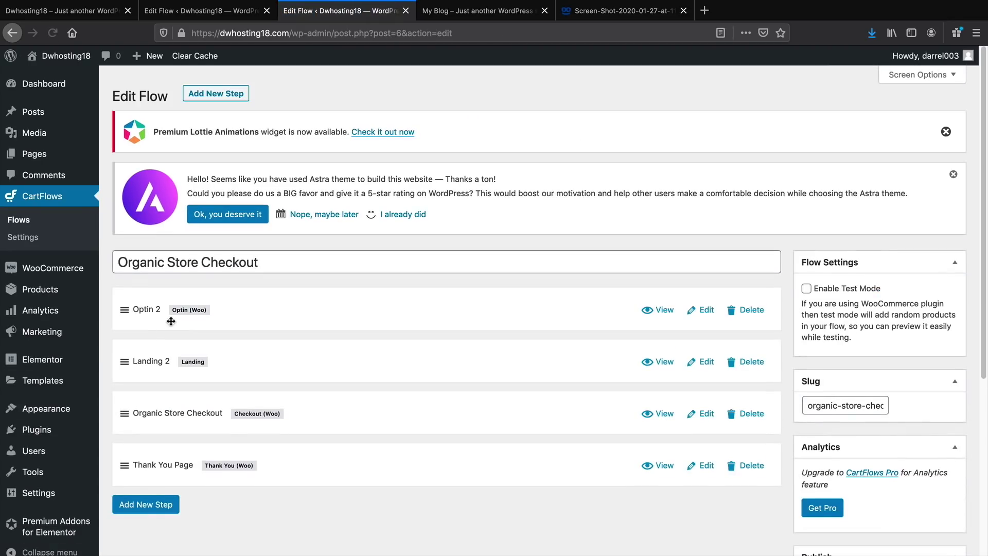
pyautogui.scroll(-1, 171, 321)
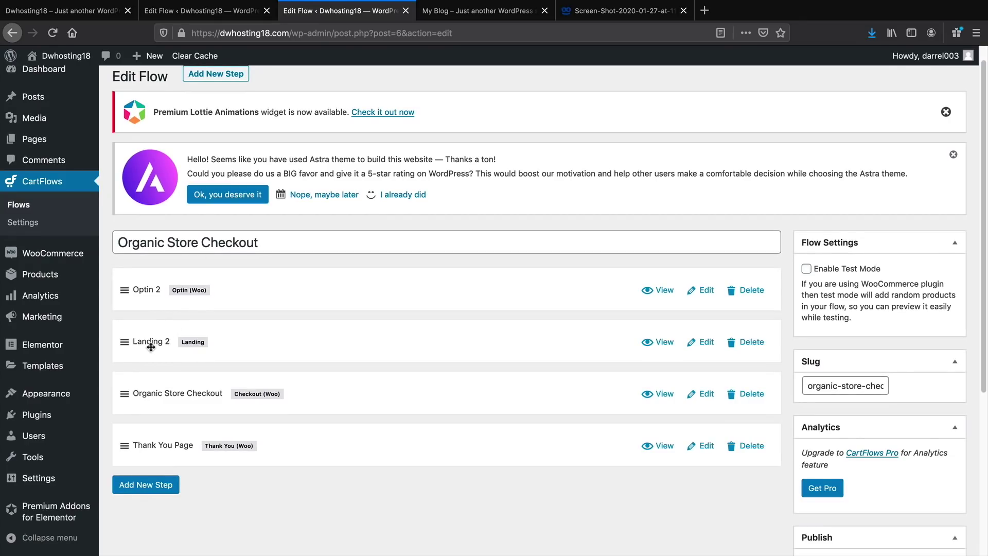
pyautogui.click(706, 345)
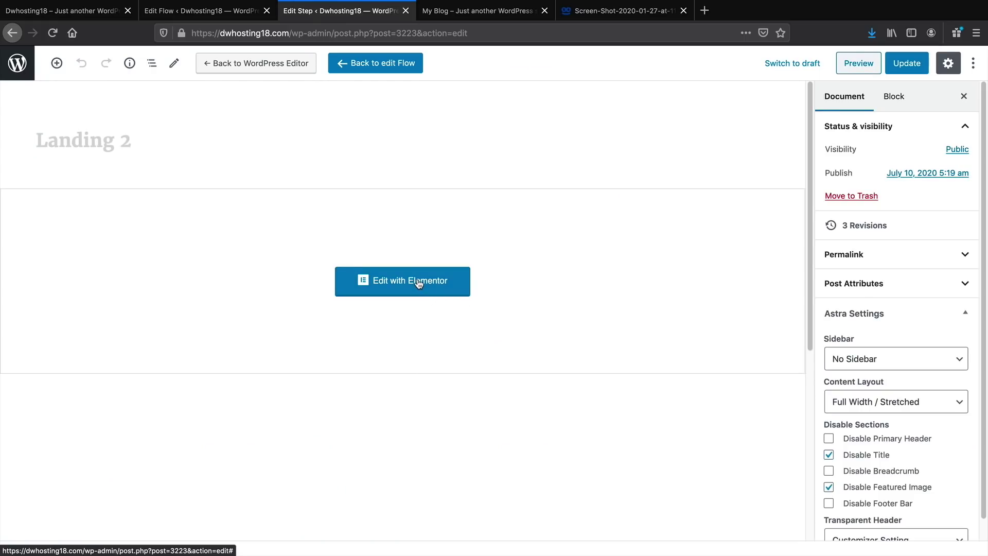
pyautogui.click(419, 284)
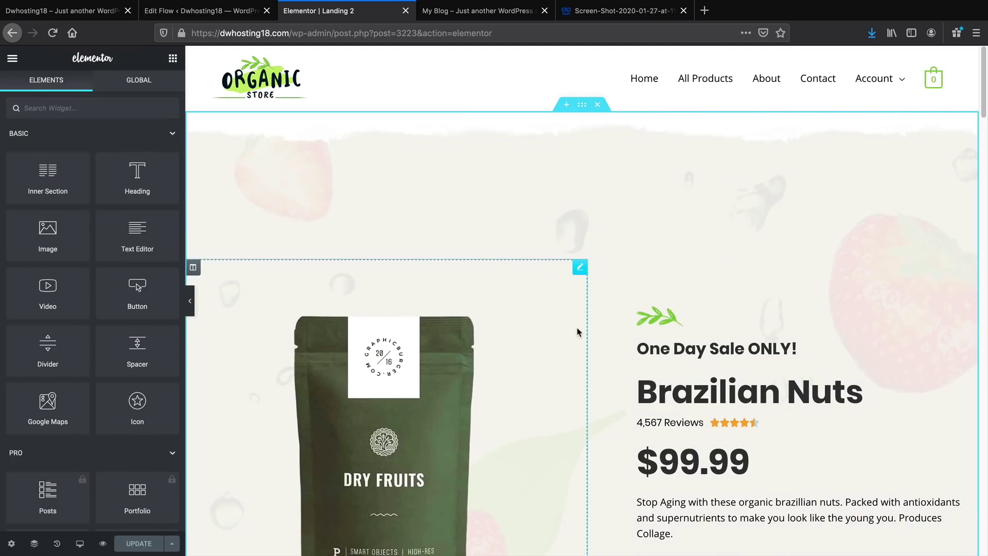
# Drag Premium Progress Bar from Premium Addons below the Brazilian Nuts hero, opening a new section slot
pyautogui.scroll(-5, 622, 365)
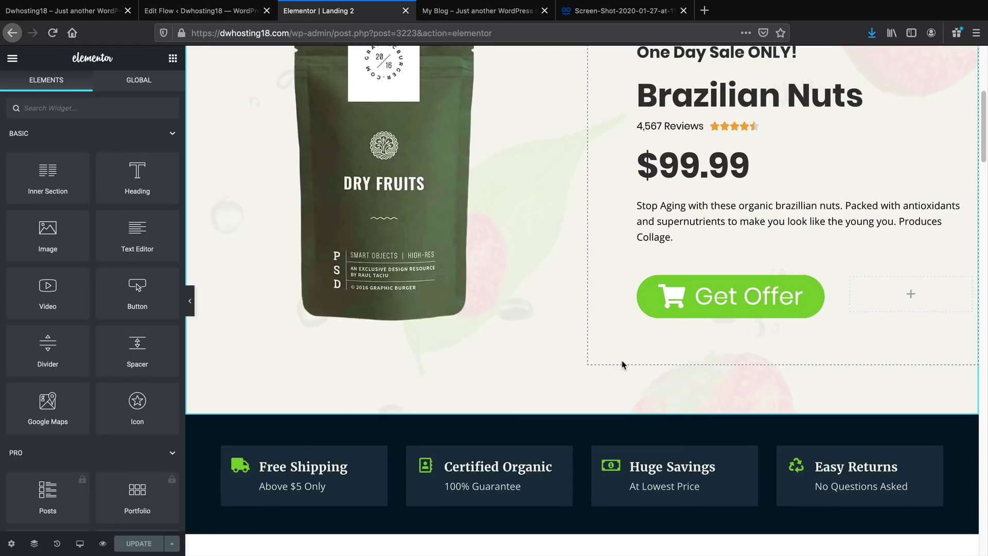
pyautogui.scroll(-2, 622, 364)
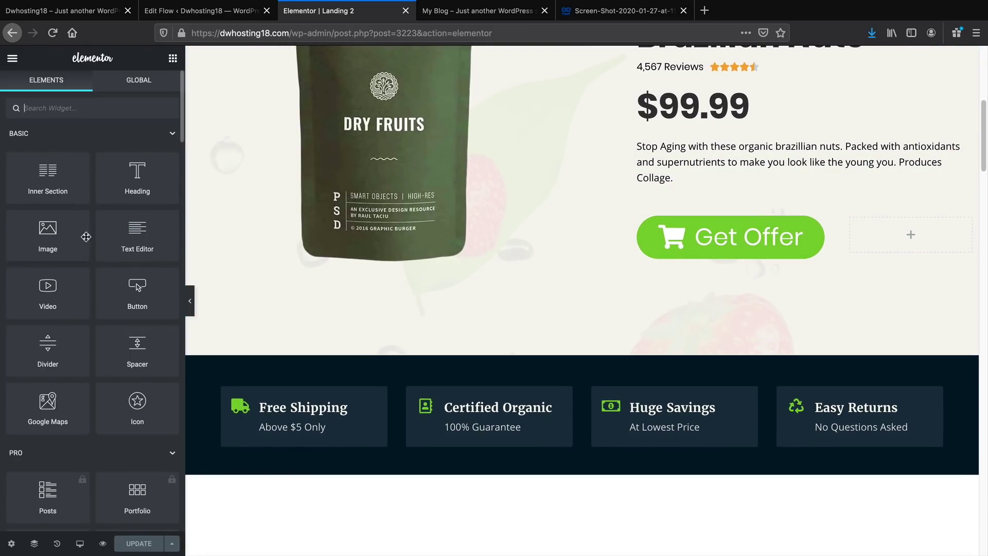
pyautogui.scroll(-7, 98, 258)
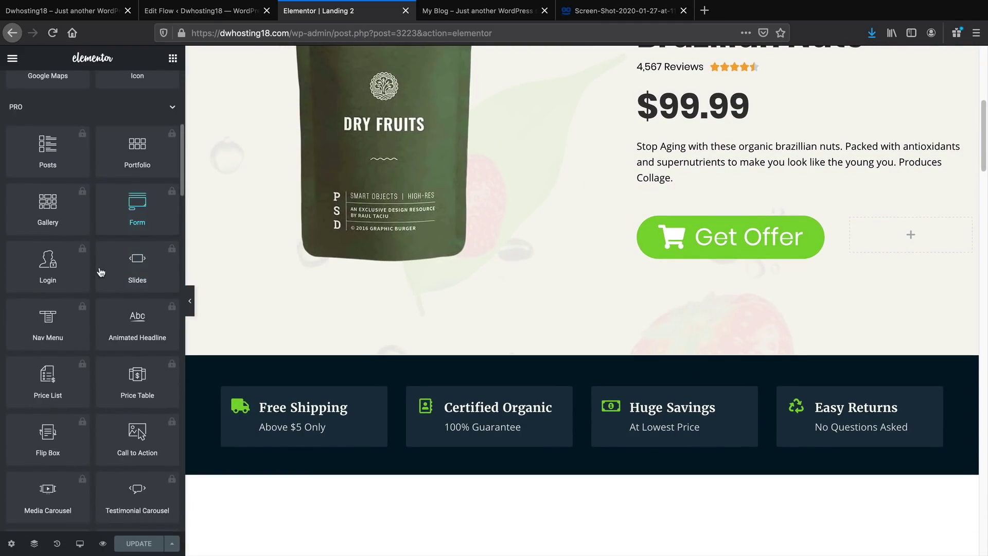
pyautogui.scroll(-8, 101, 272)
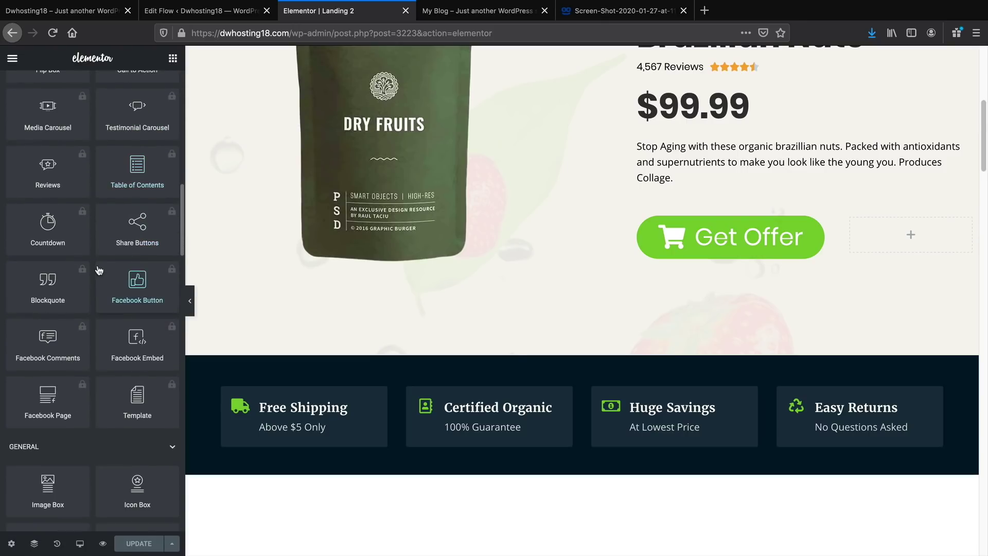
pyautogui.scroll(-5, 99, 270)
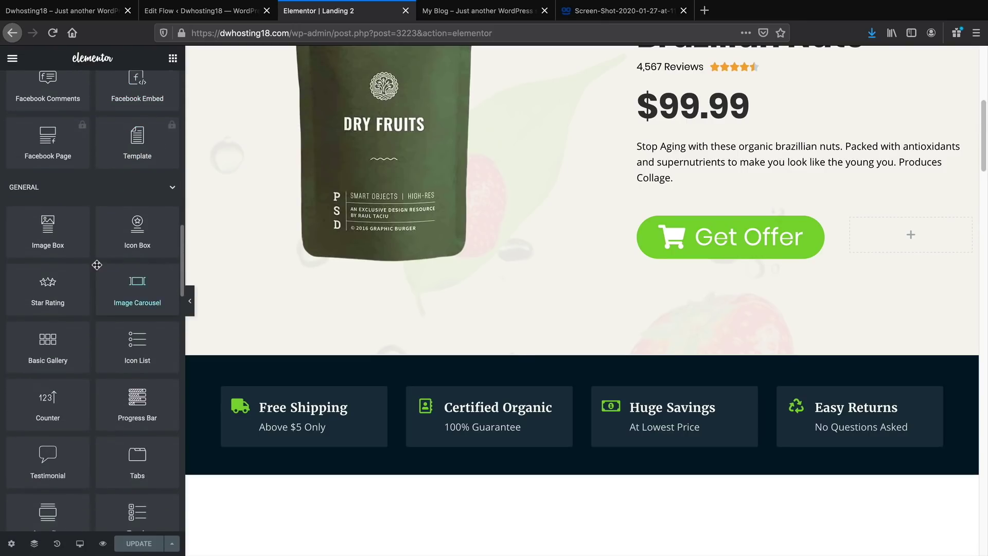
pyautogui.scroll(-8, 97, 265)
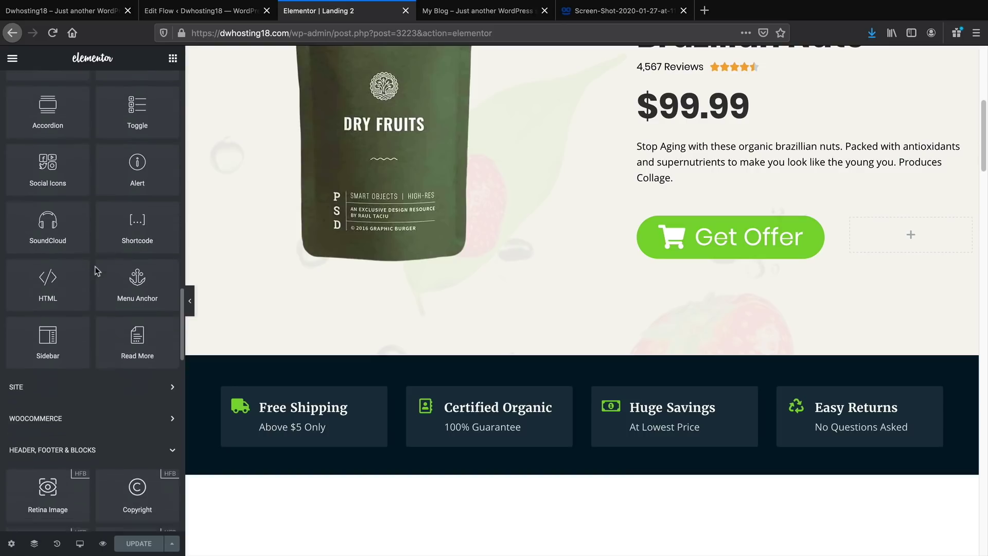
pyautogui.scroll(-7, 95, 266)
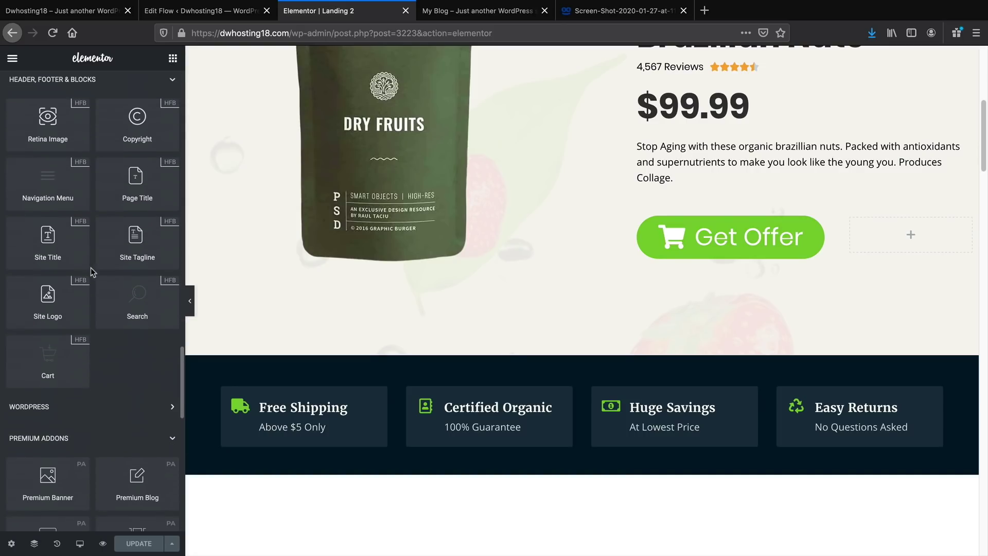
pyautogui.scroll(-3, 91, 270)
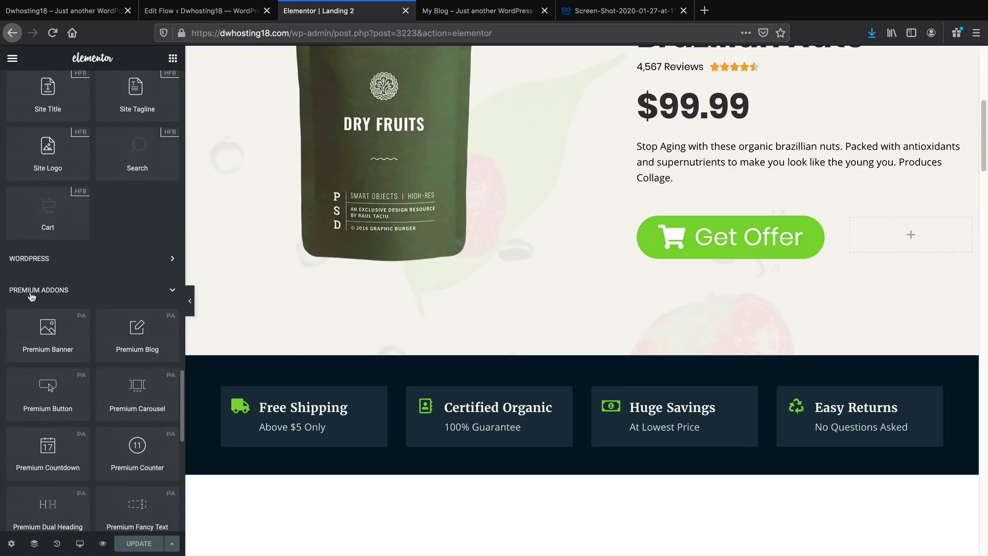
pyautogui.scroll(-1, 48, 310)
pyautogui.scroll(-2, 96, 438)
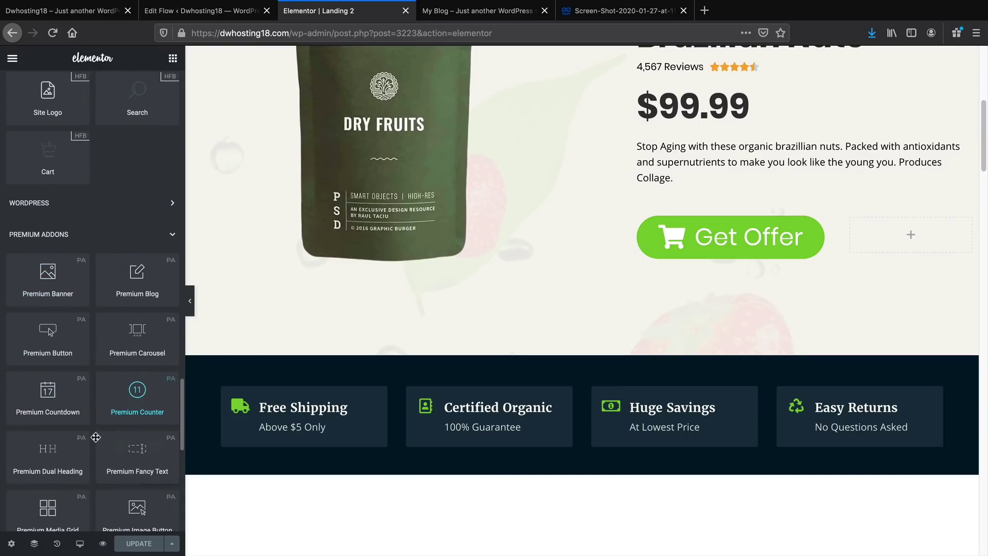
pyautogui.scroll(-3, 97, 421)
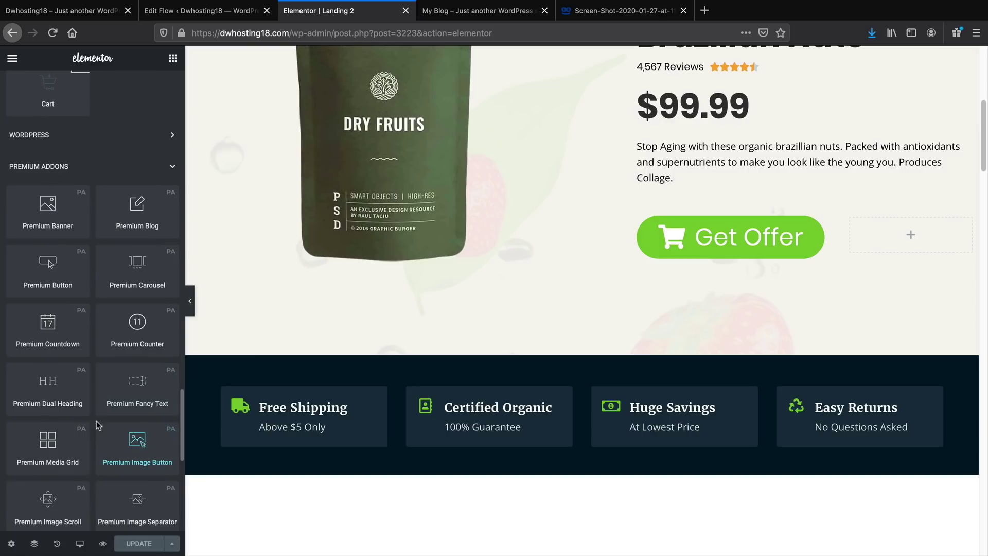
pyautogui.scroll(-1, 95, 415)
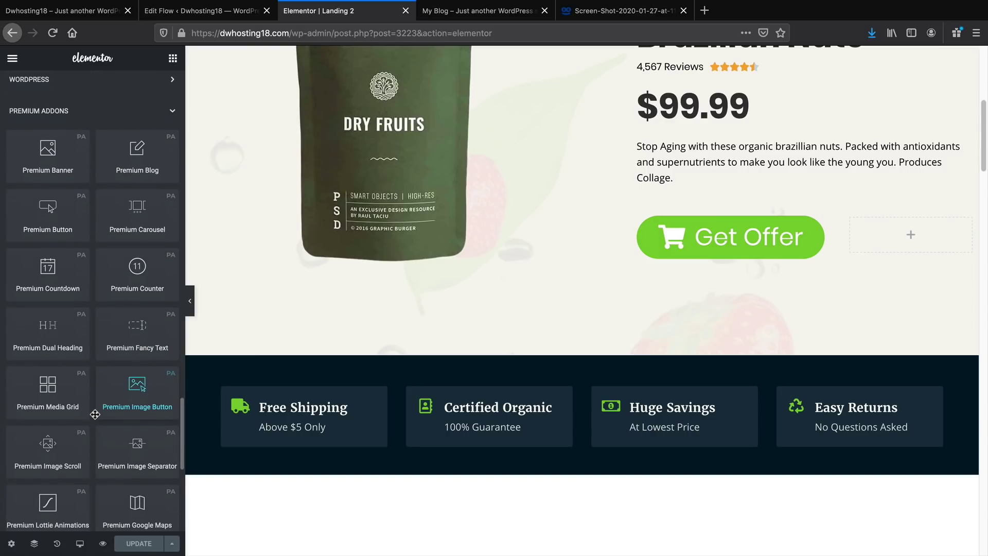
pyautogui.scroll(-4, 96, 412)
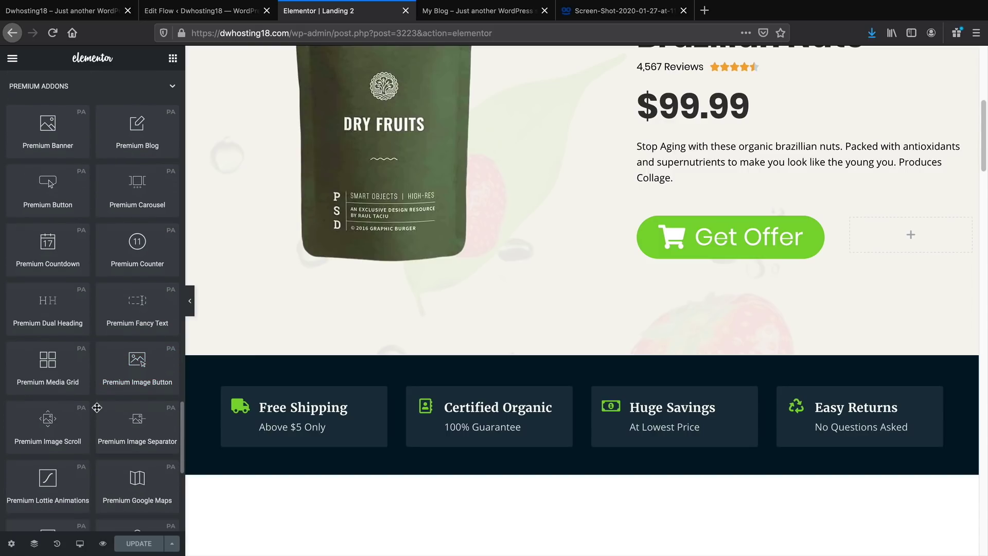
pyautogui.scroll(-5, 97, 407)
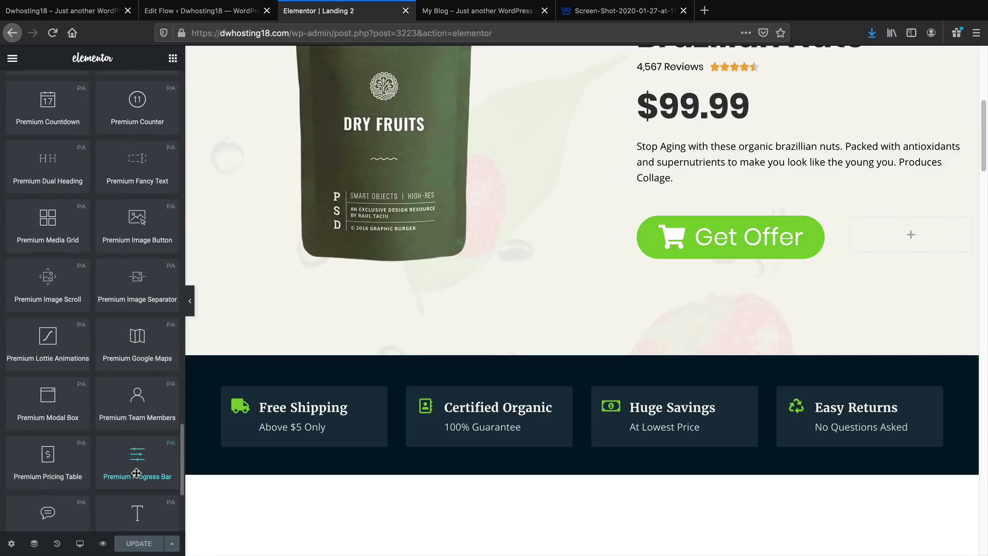
pyautogui.moveTo(137, 473); pyautogui.dragTo(565, 353)
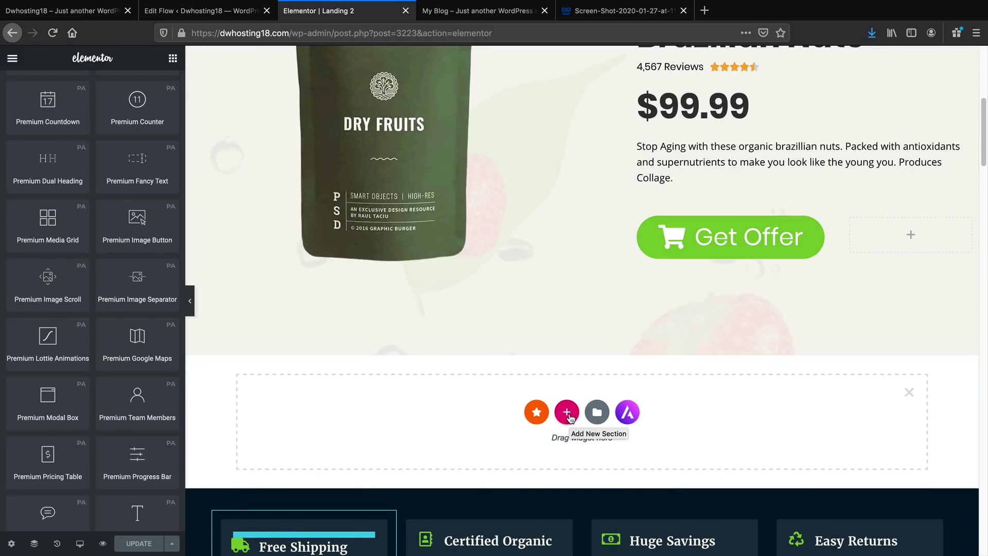
pyautogui.click(567, 414)
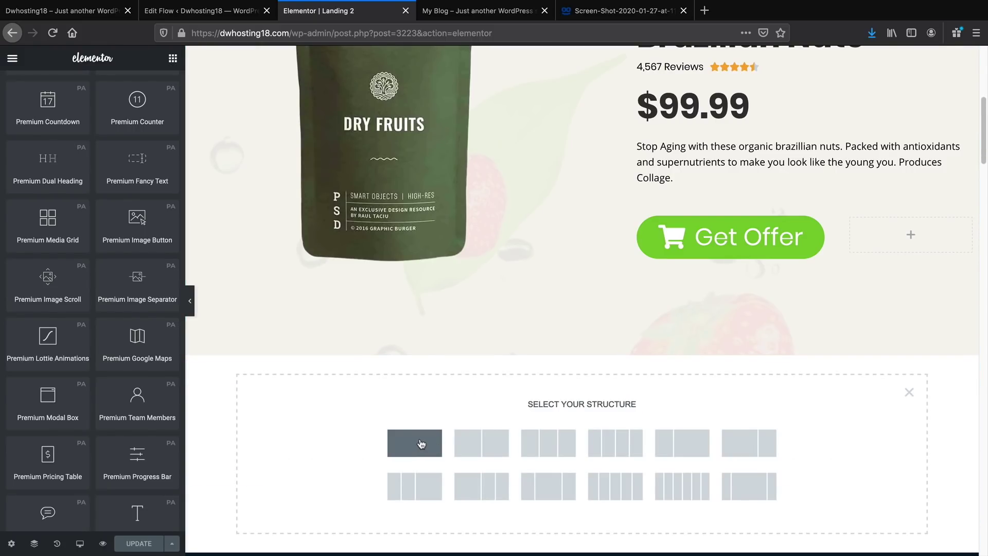
# Make the new section single-column and drop the Premium Progress Bar, found by searching 'prog', into it
pyautogui.click(421, 444)
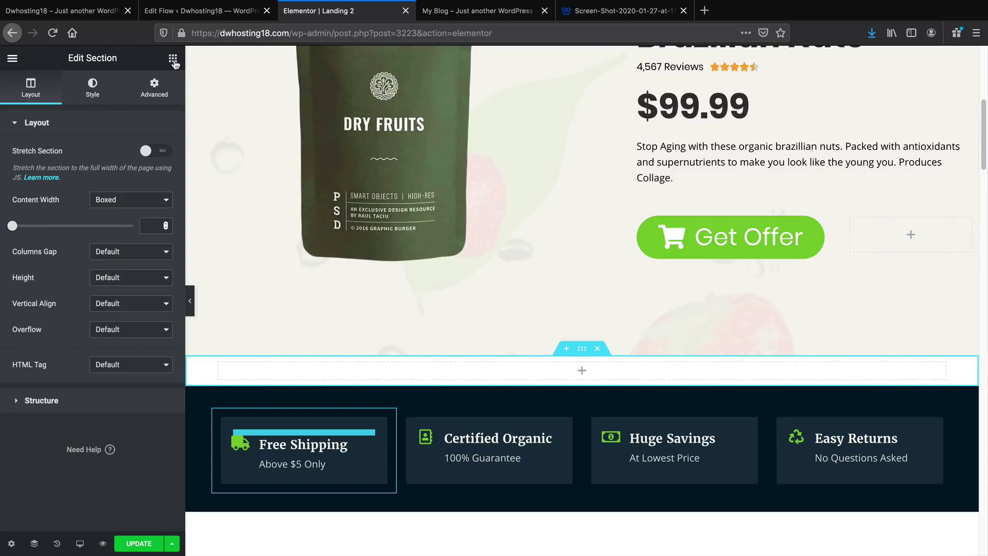
pyautogui.click(174, 59)
pyautogui.scroll(-3, 148, 337)
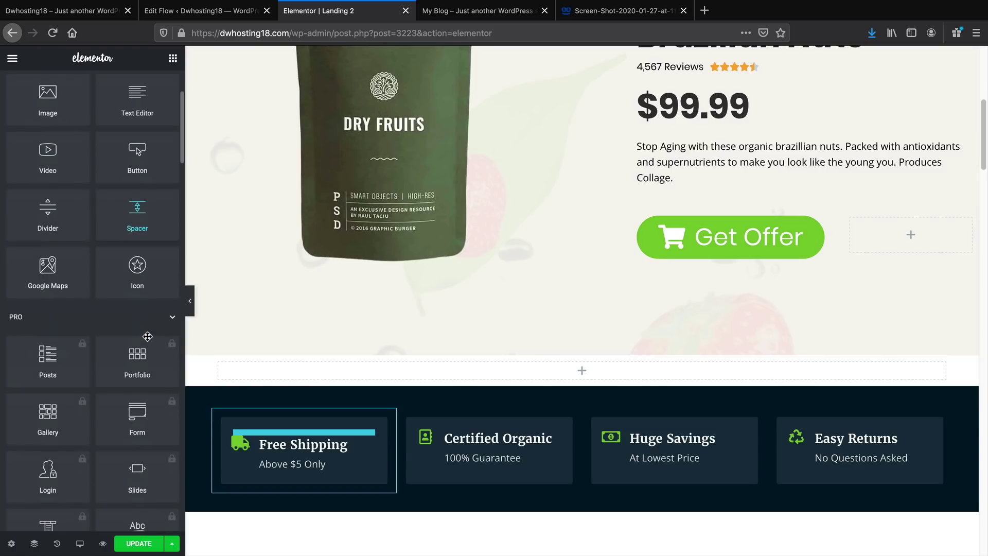
pyautogui.scroll(3, 146, 308)
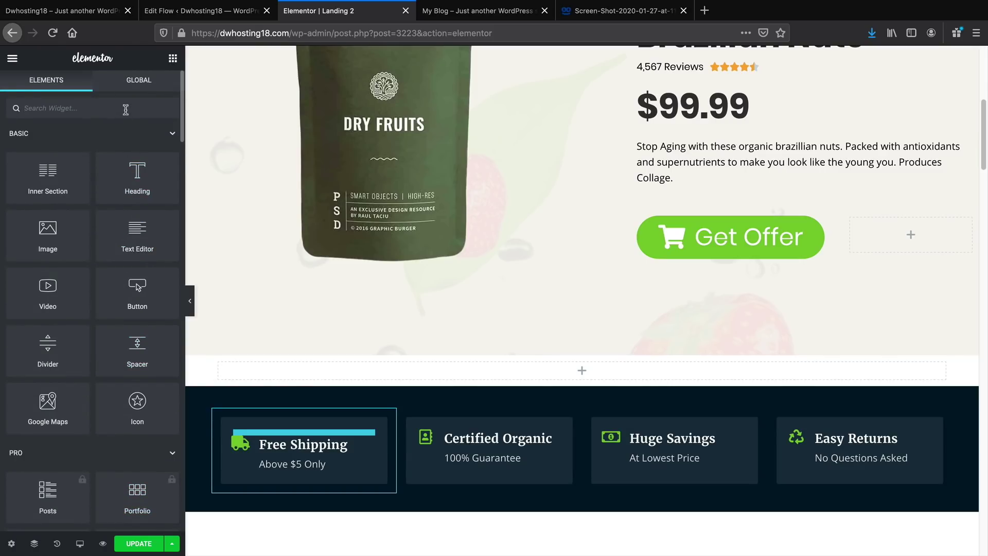
pyautogui.write('progress')
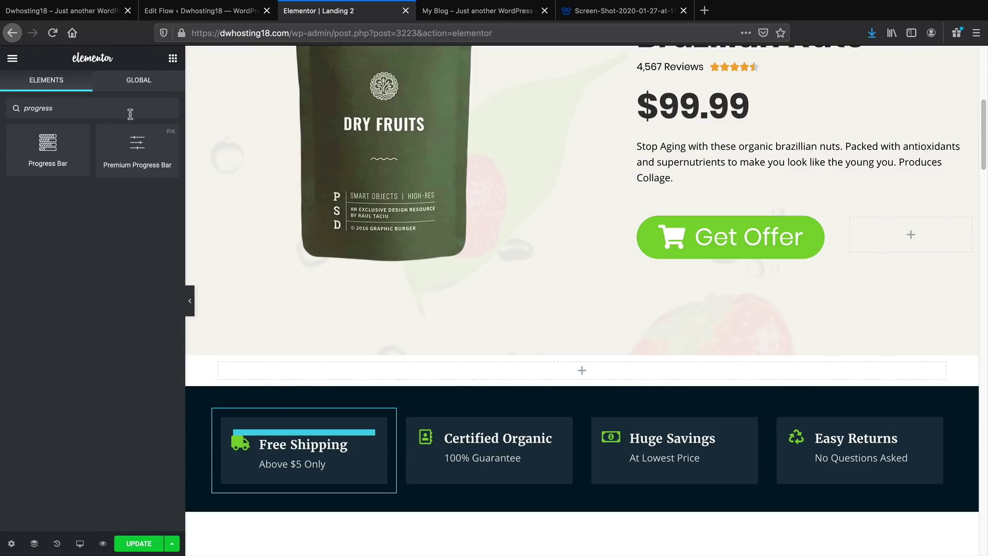
pyautogui.moveTo(142, 150); pyautogui.dragTo(587, 375)
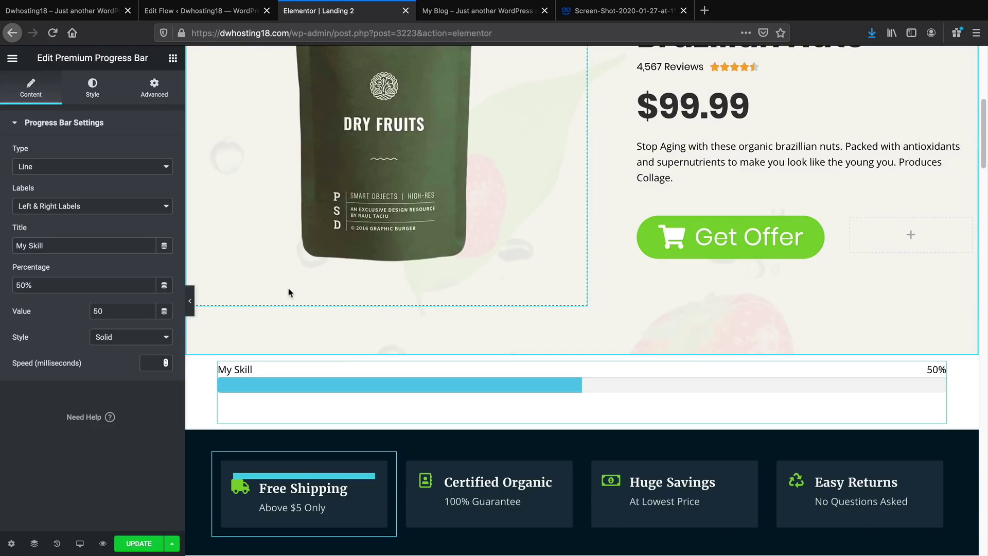
pyautogui.click(120, 176)
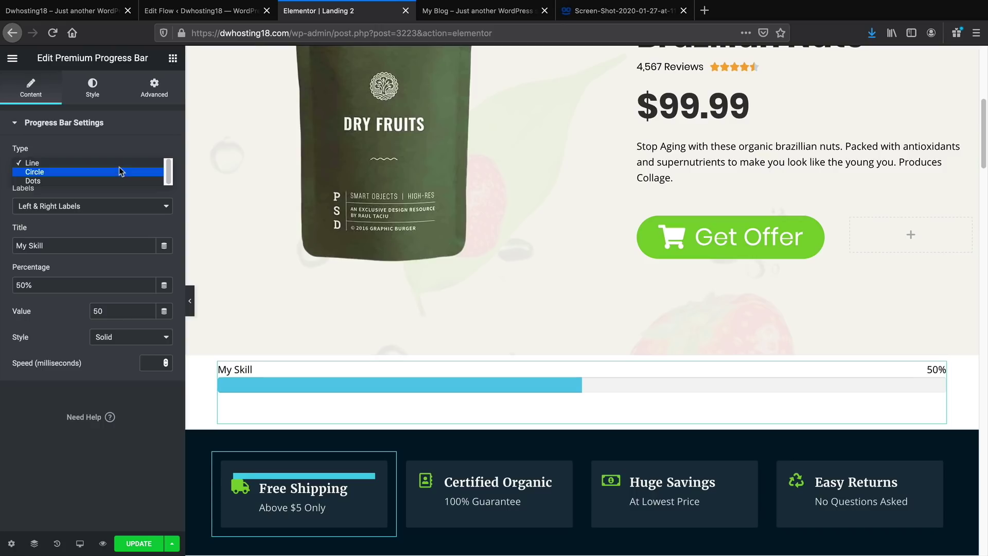
# Keep the bar as a line, switch to Multiple Labels, and create three label items
pyautogui.click(119, 166)
pyautogui.click(103, 200)
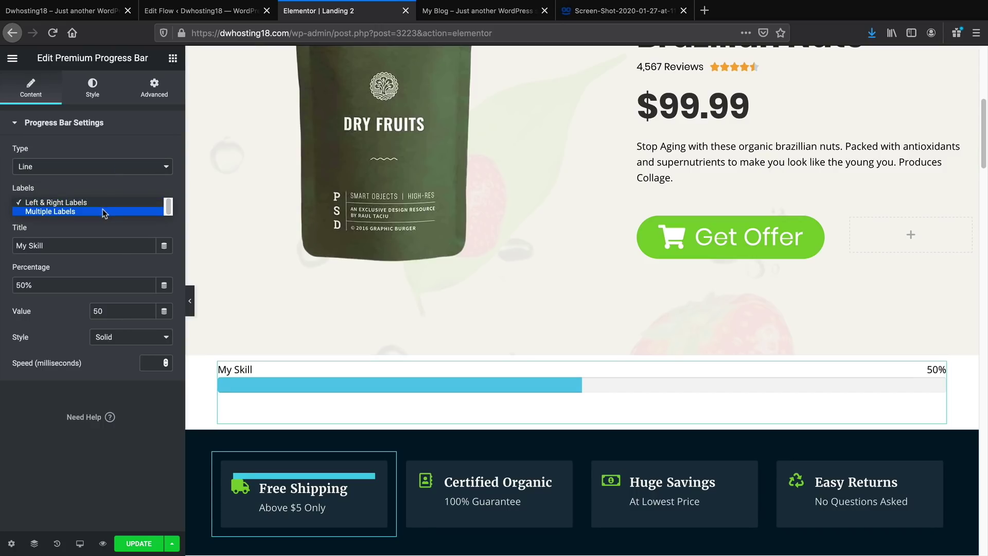
pyautogui.click(103, 210)
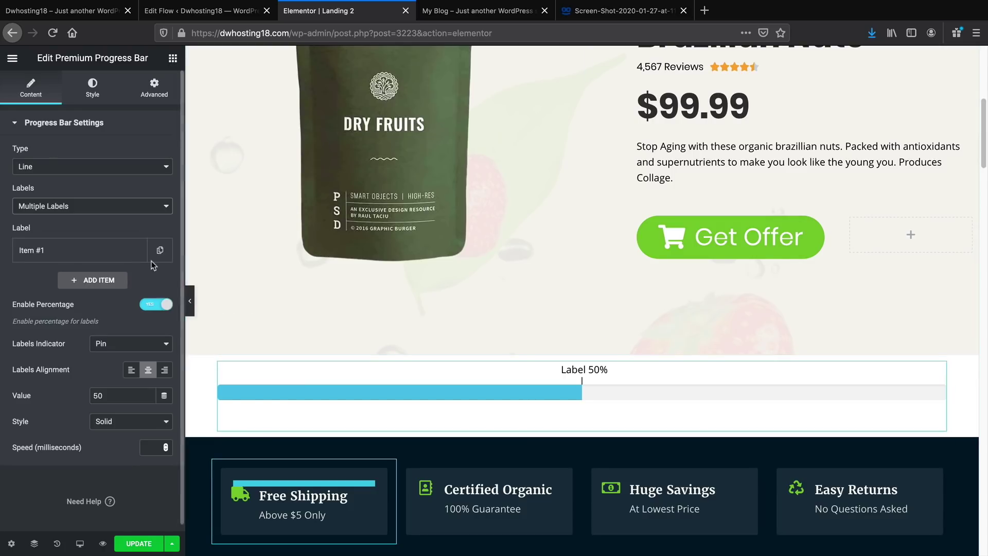
pyautogui.click(160, 252)
pyautogui.click(161, 281)
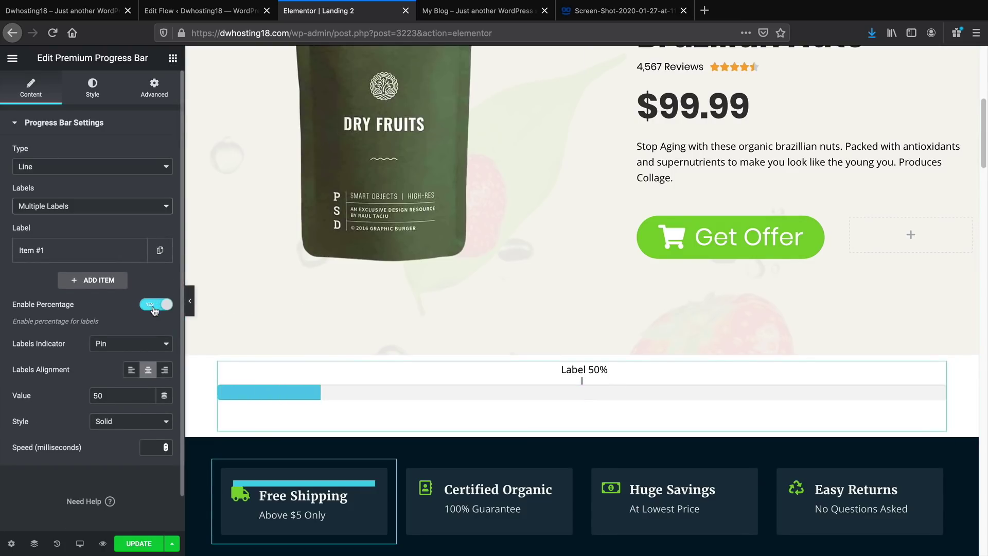
pyautogui.click(157, 255)
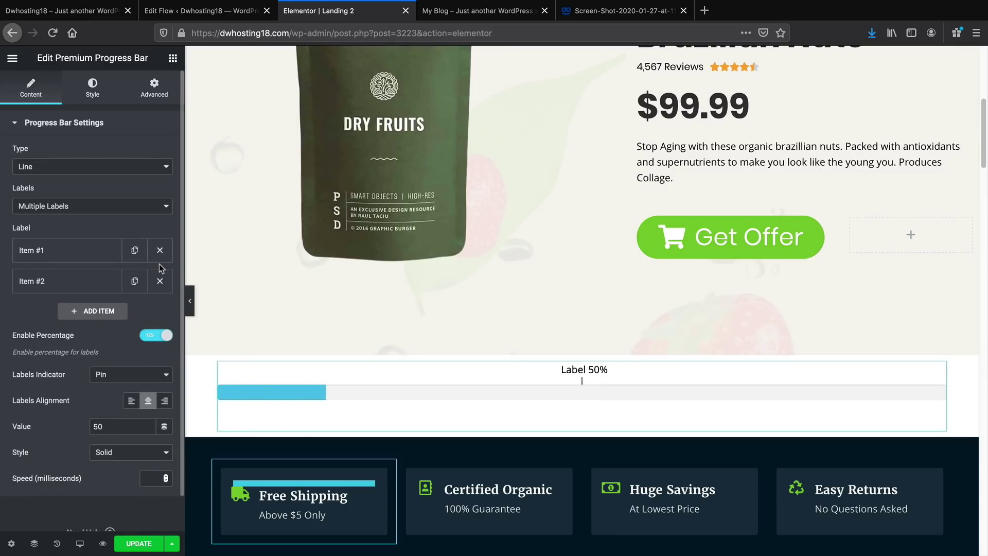
pyautogui.click(134, 284)
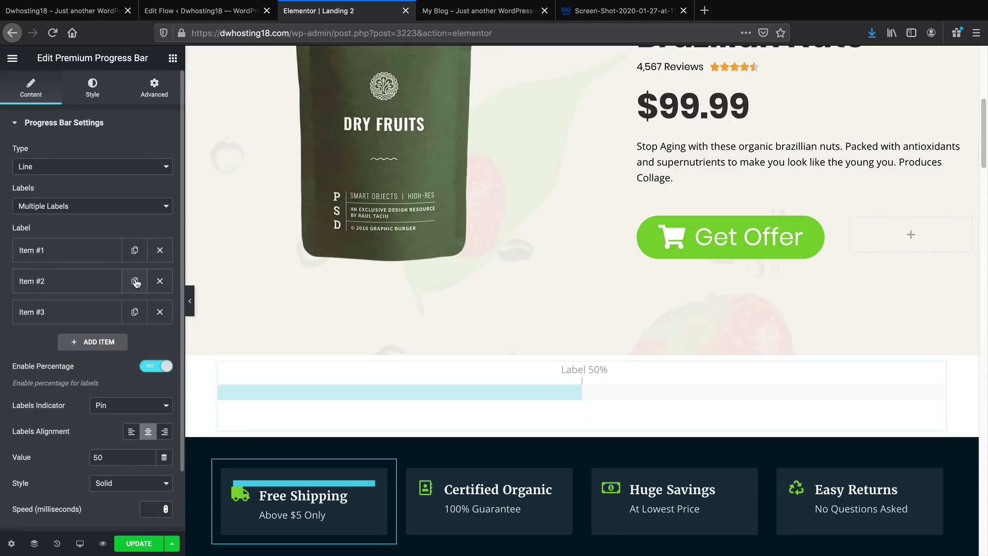
# Set the first milestone label to '30 Day Money Back' at 0%
pyautogui.click(37, 255)
pyautogui.doubleClick(74, 293)
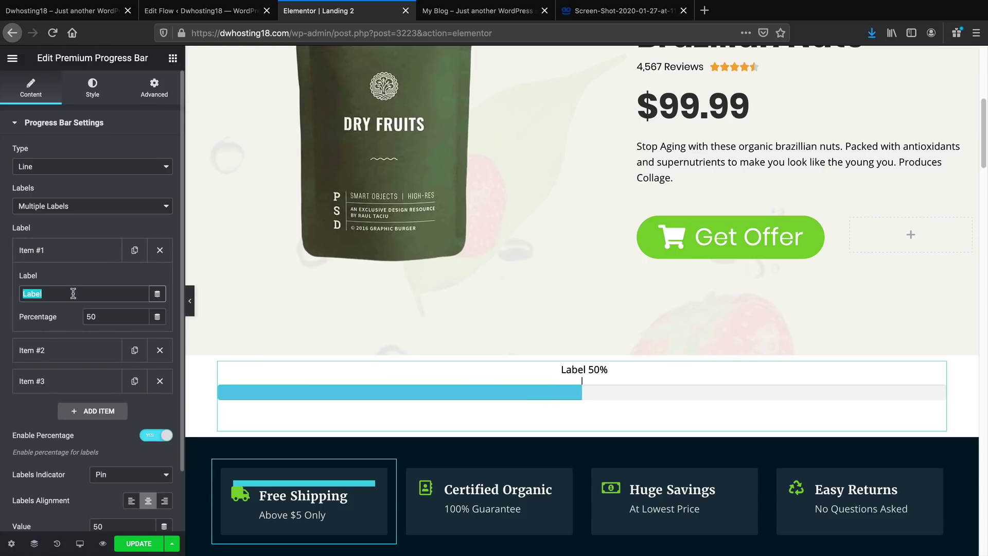
pyautogui.doubleClick(107, 310)
pyautogui.write('0')
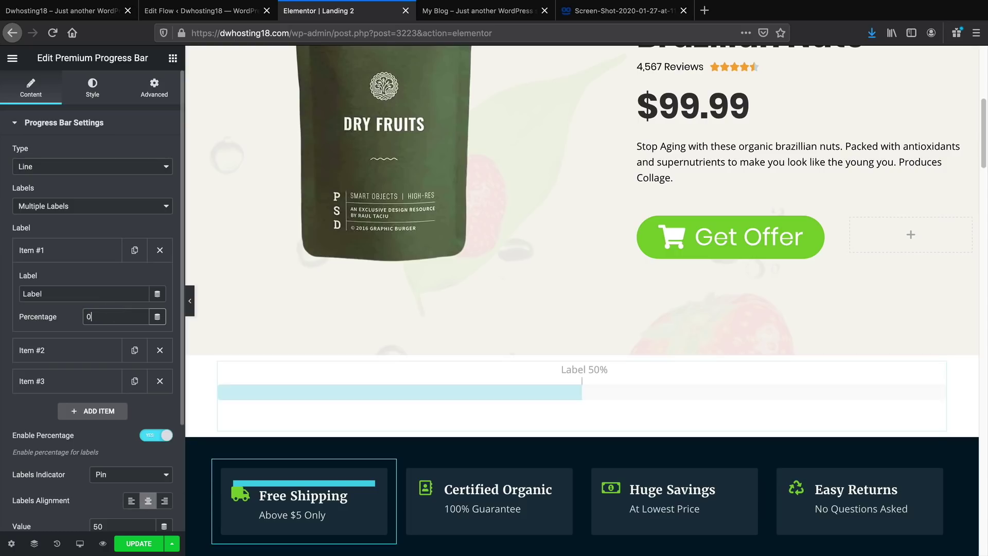
pyautogui.doubleClick(95, 292)
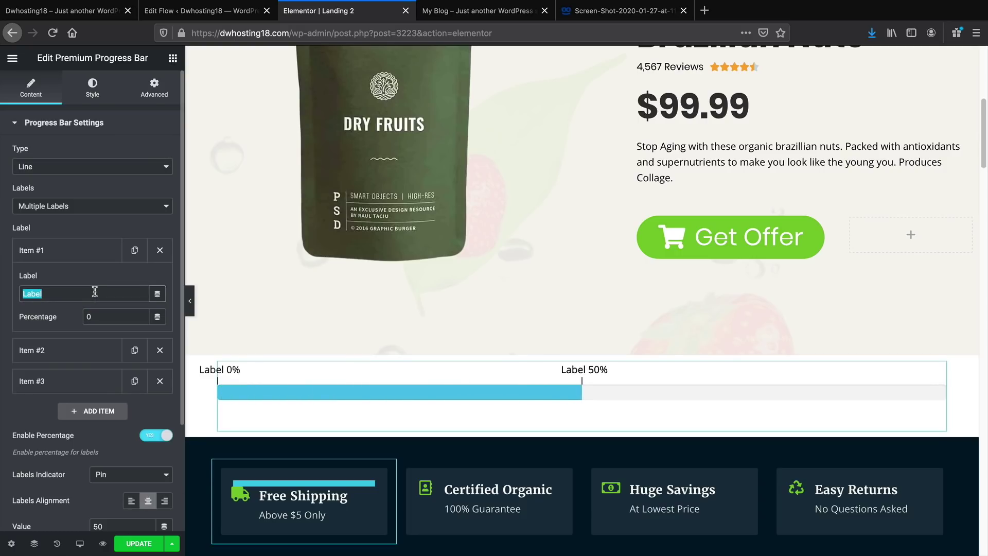
pyautogui.write('Free')
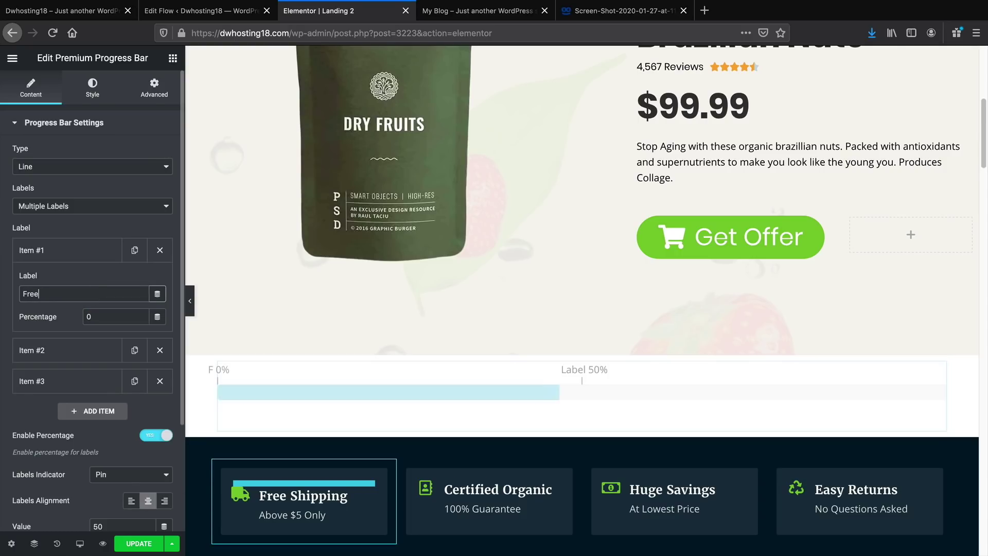
pyautogui.write(' eBook')
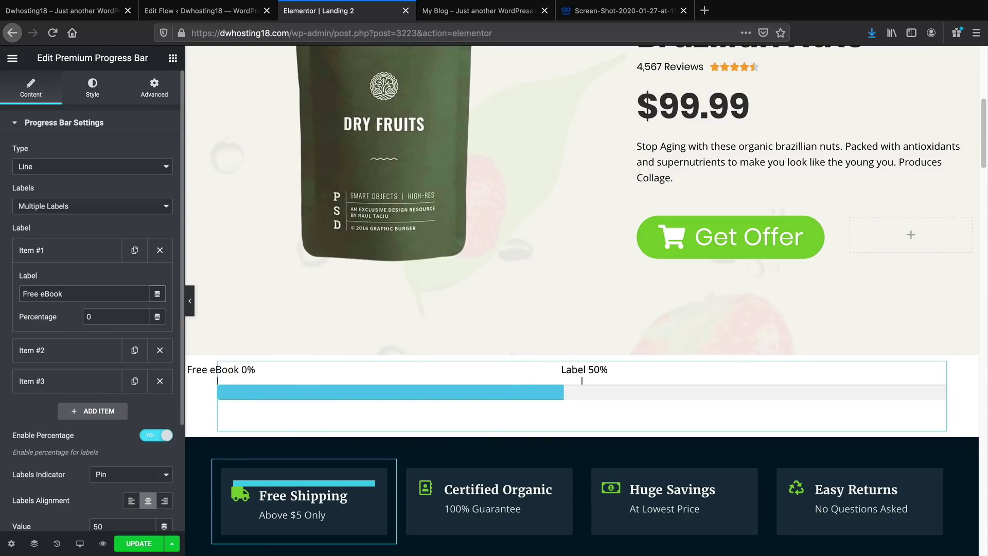
pyautogui.hotkey('ctrl', 'a')
pyautogui.press('BackSpace')
pyautogui.write('30 Da')
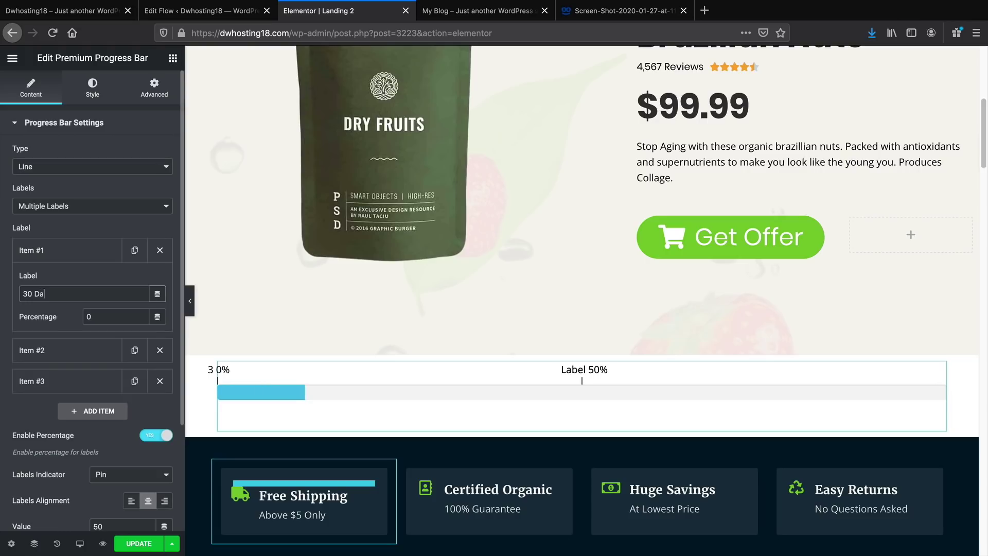
pyautogui.write('y Money Back')
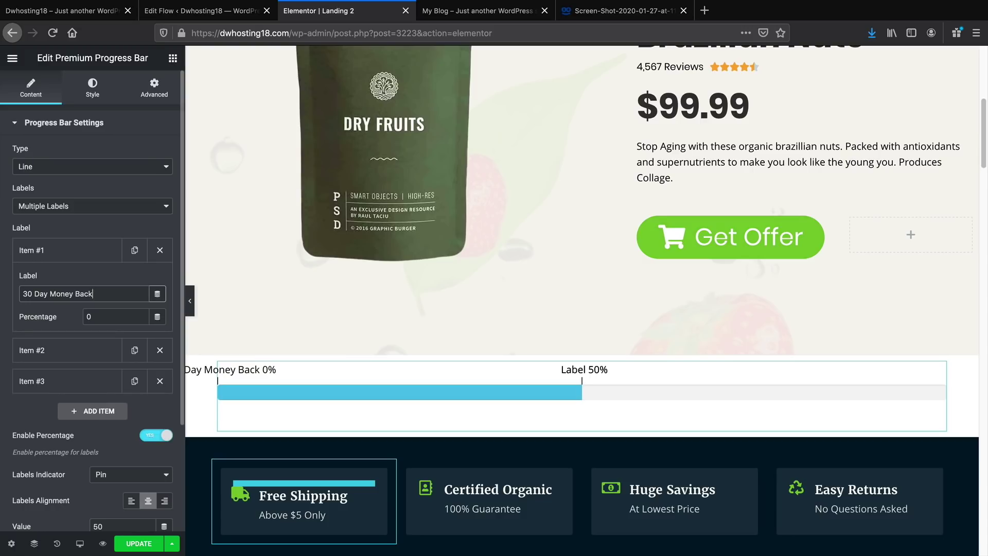
# Set the second milestone label to '50% Discount' at 50%
pyautogui.click(54, 351)
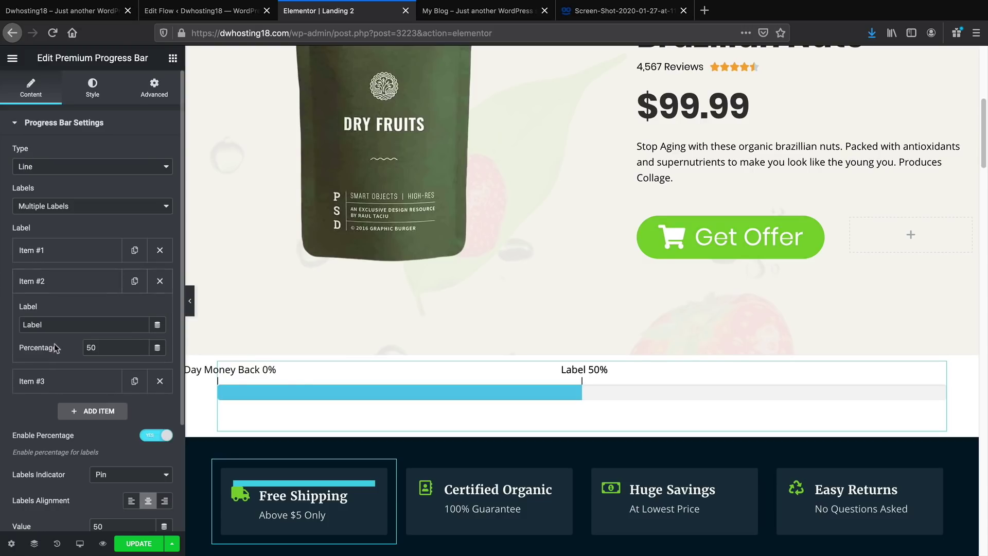
pyautogui.doubleClick(75, 325)
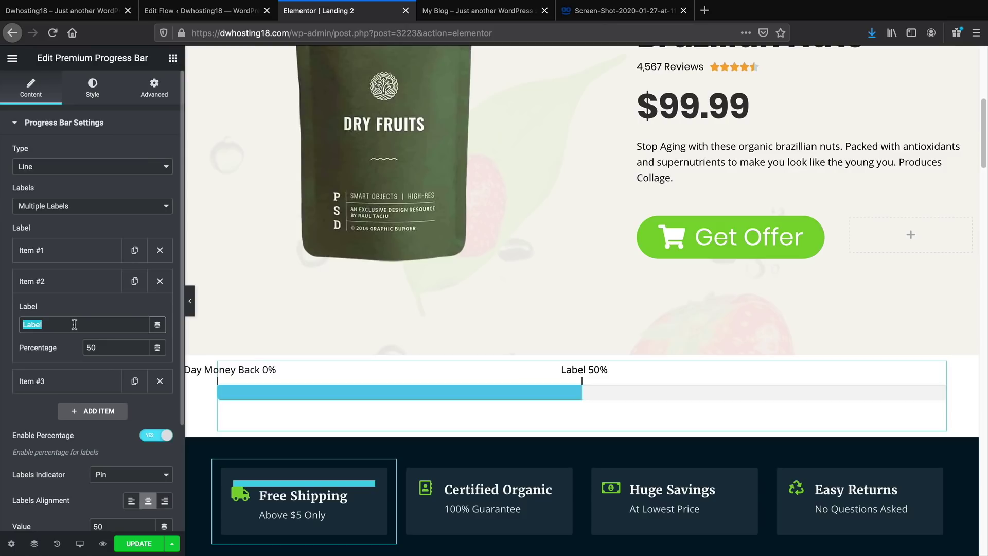
pyautogui.write('50%')
pyautogui.press('BackSpace')
pyautogui.press('BackSpace')
pyautogui.press('BackSpace')
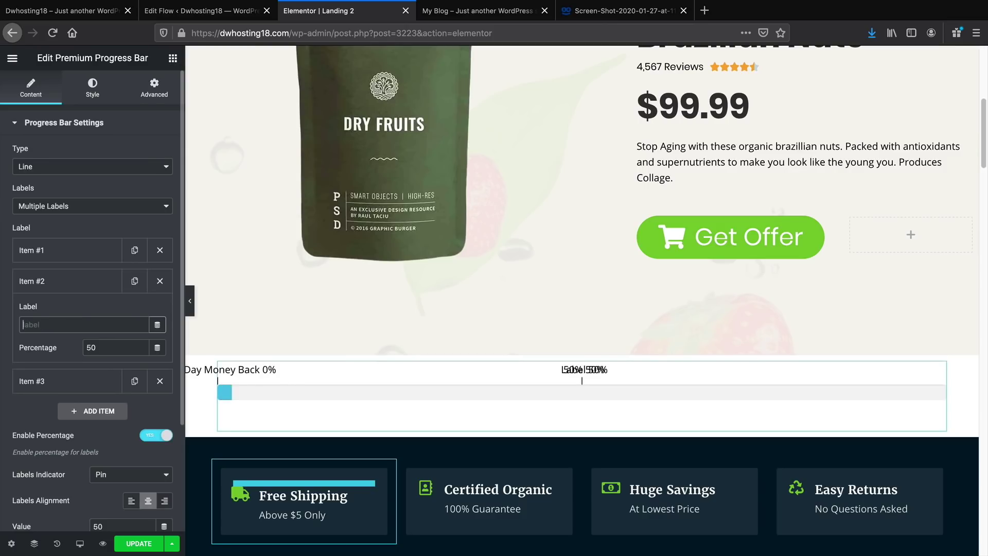
pyautogui.write('50')
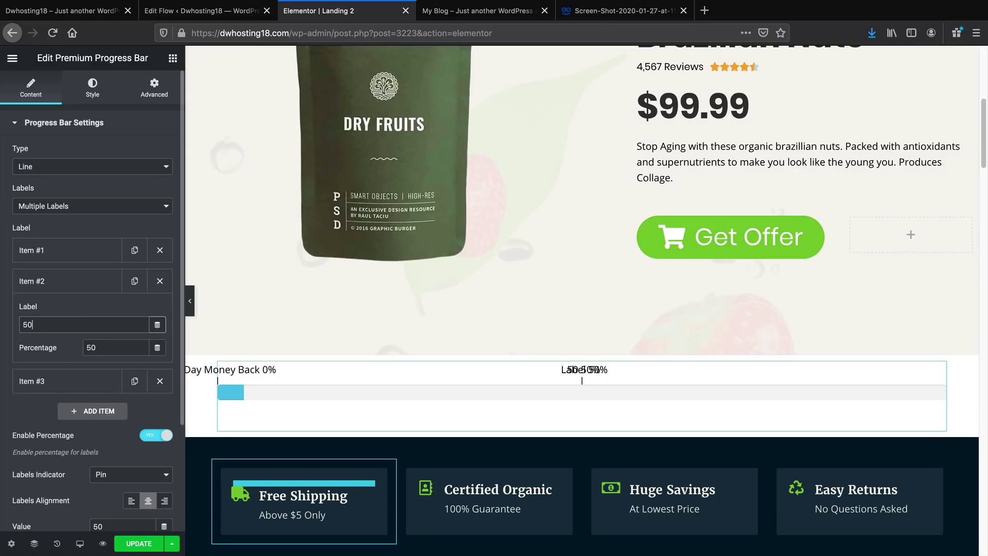
pyautogui.write('% Discount')
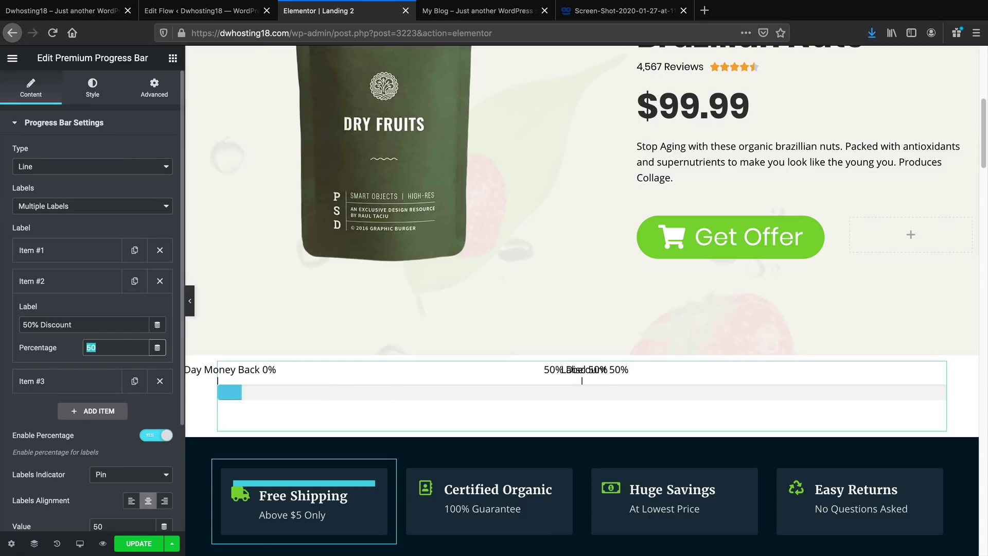
pyautogui.doubleClick(111, 350)
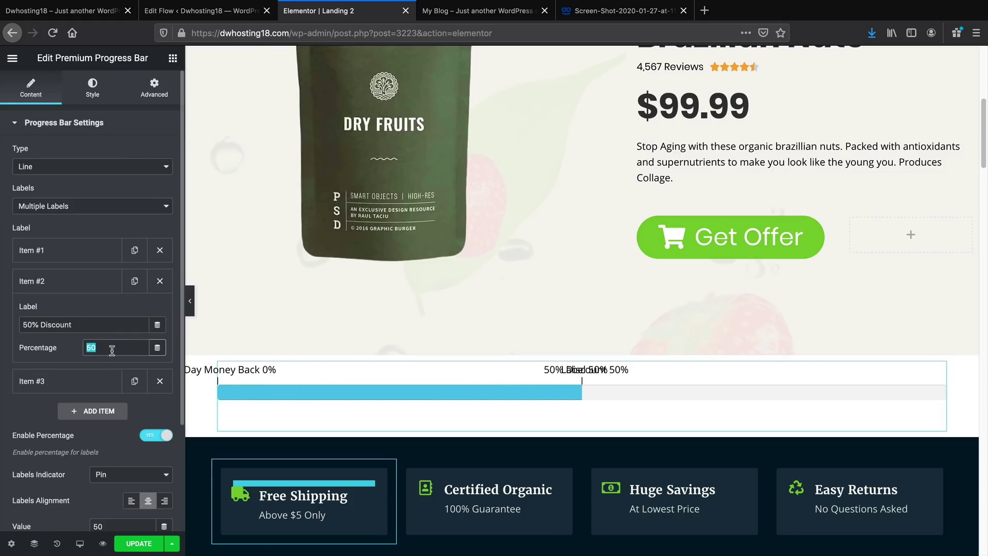
# Set the third milestone label to '100% Free Training' at 100% and preview the bar
pyautogui.click(47, 382)
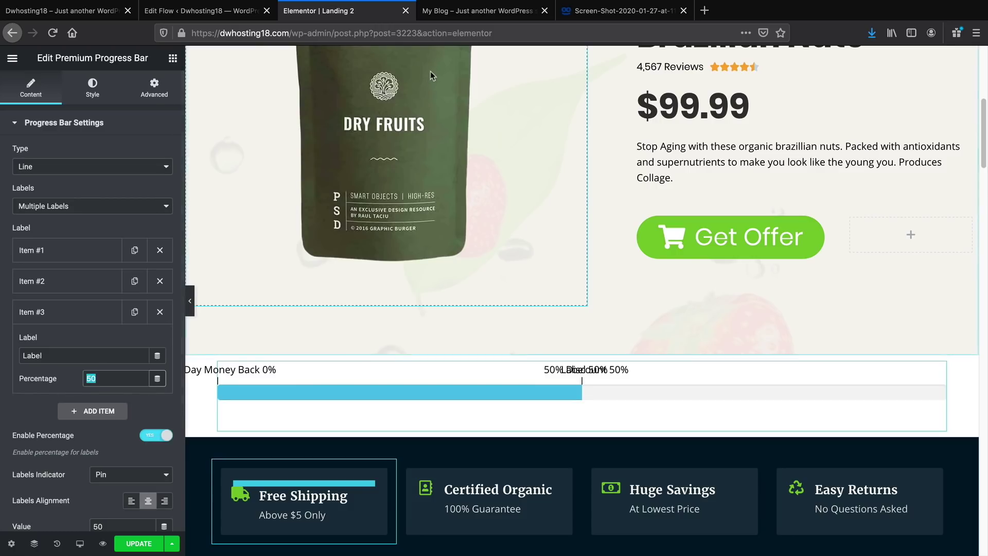
pyautogui.click(479, 11)
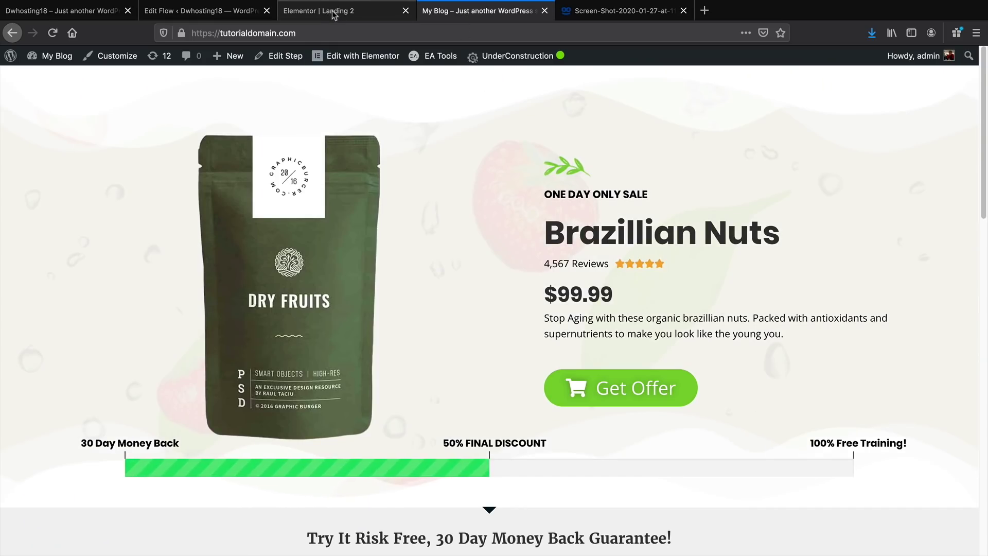
pyautogui.click(334, 10)
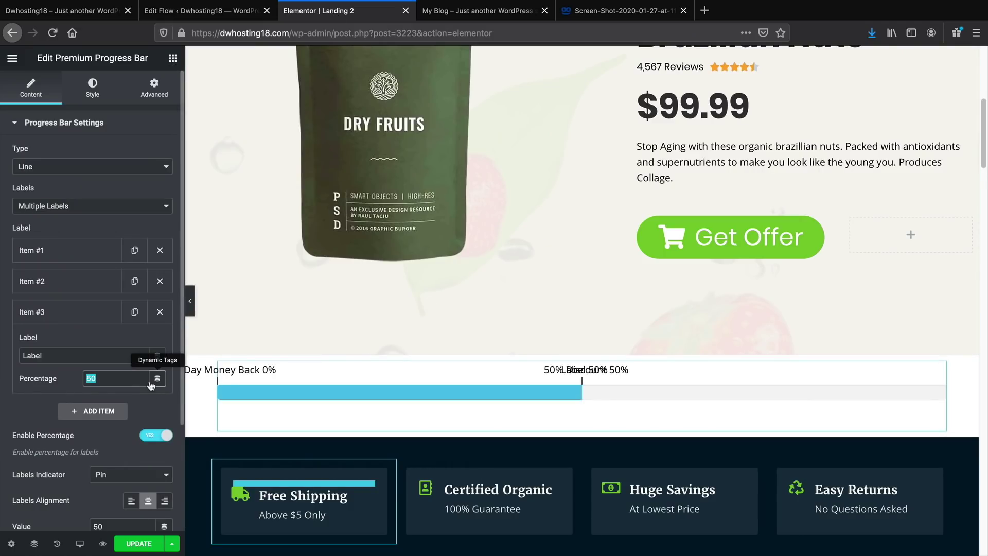
pyautogui.doubleClick(115, 355)
pyautogui.write('10')
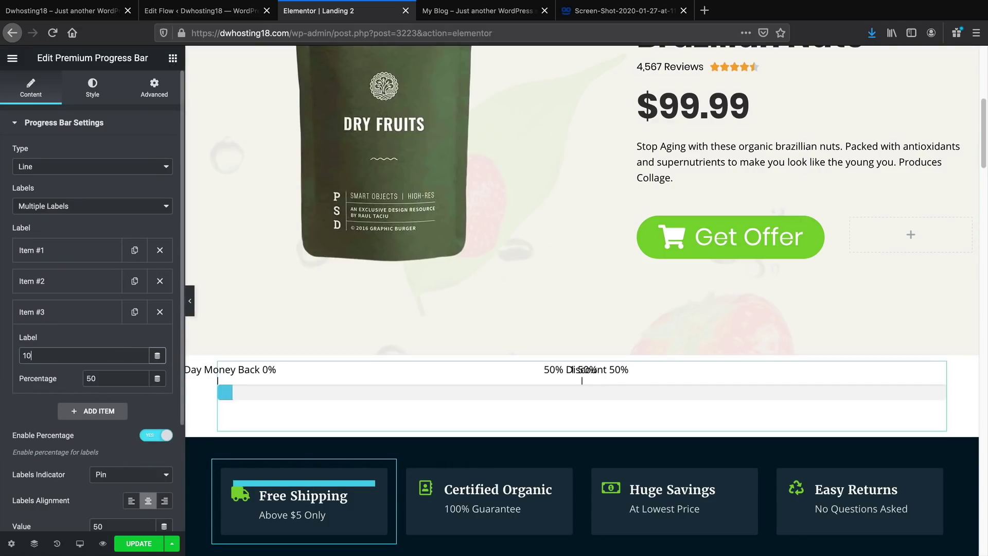
pyautogui.write('0% Free Training')
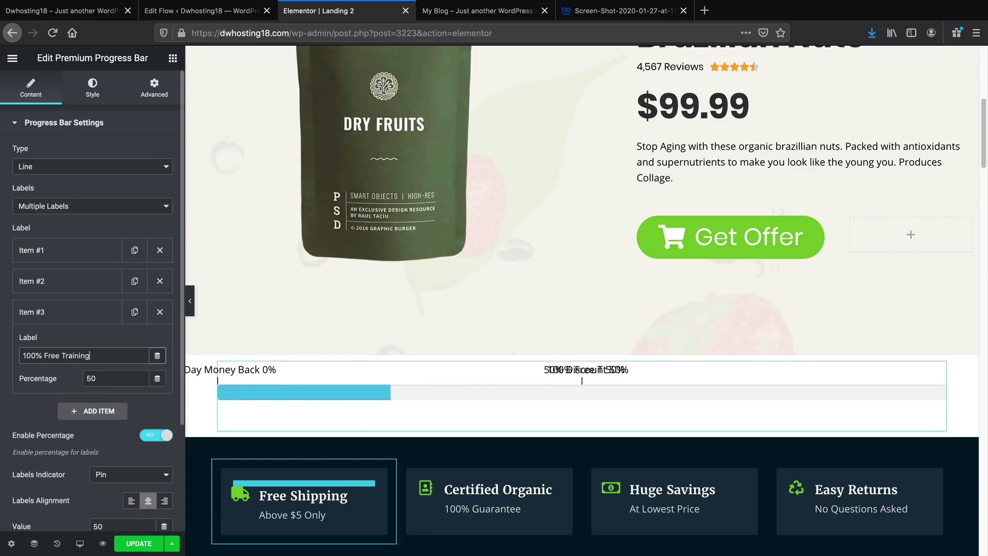
pyautogui.press('Tab')
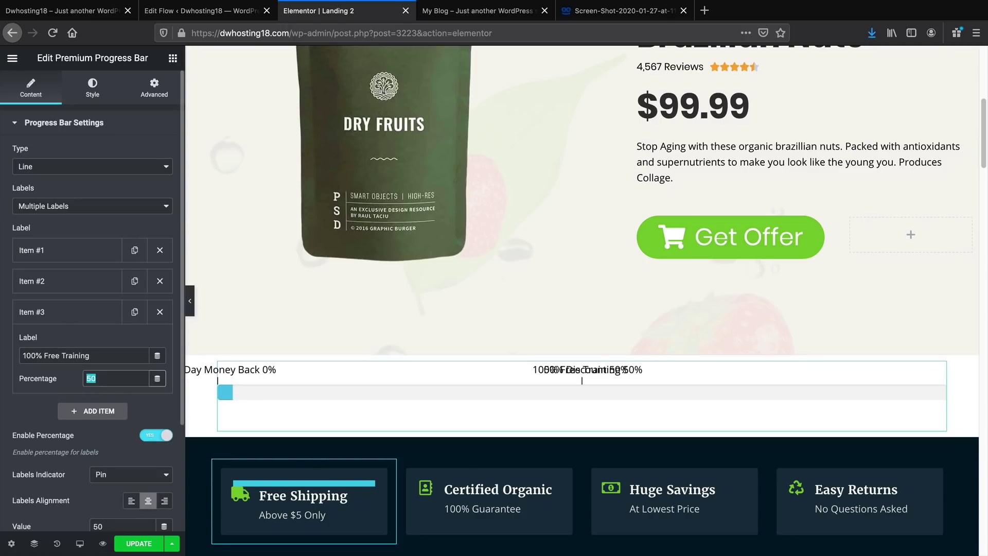
pyautogui.write('100')
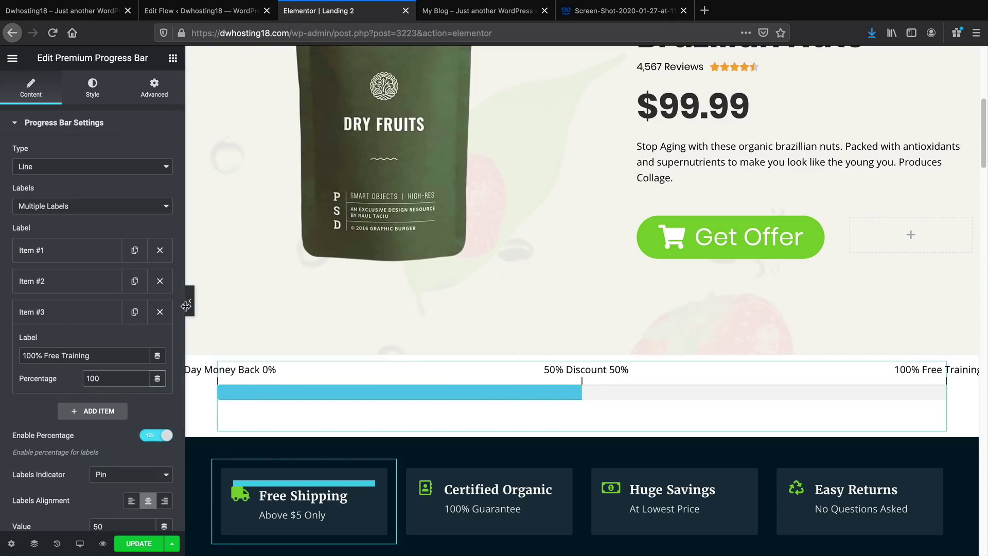
pyautogui.click(191, 303)
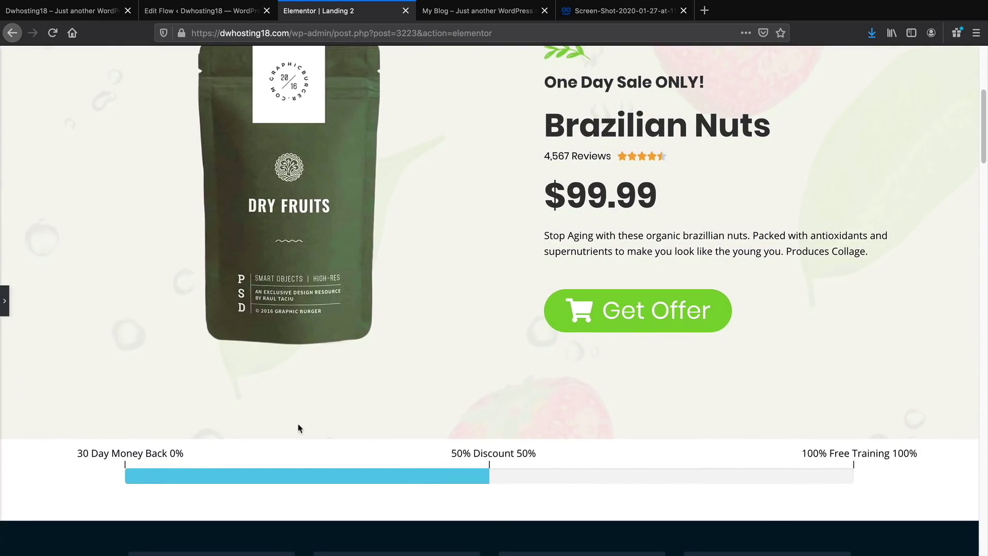
pyautogui.click(5, 309)
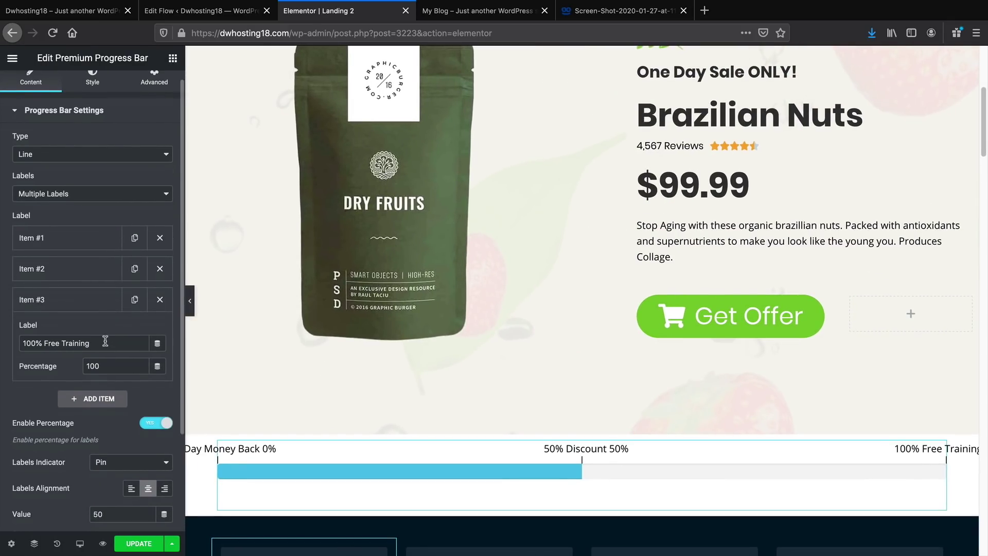
pyautogui.scroll(-4, 105, 341)
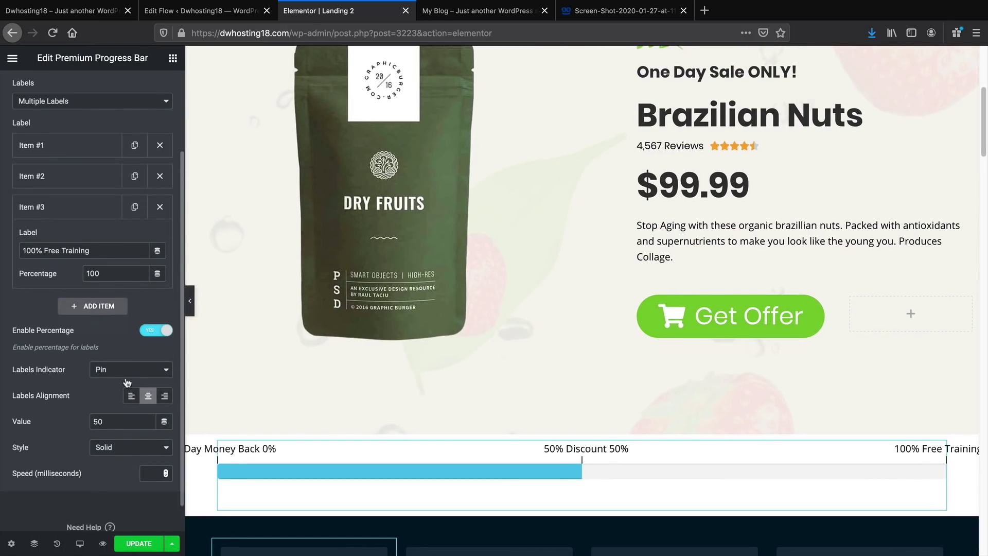
# Set the milestone label markers to arrows
pyautogui.click(137, 371)
pyautogui.click(135, 380)
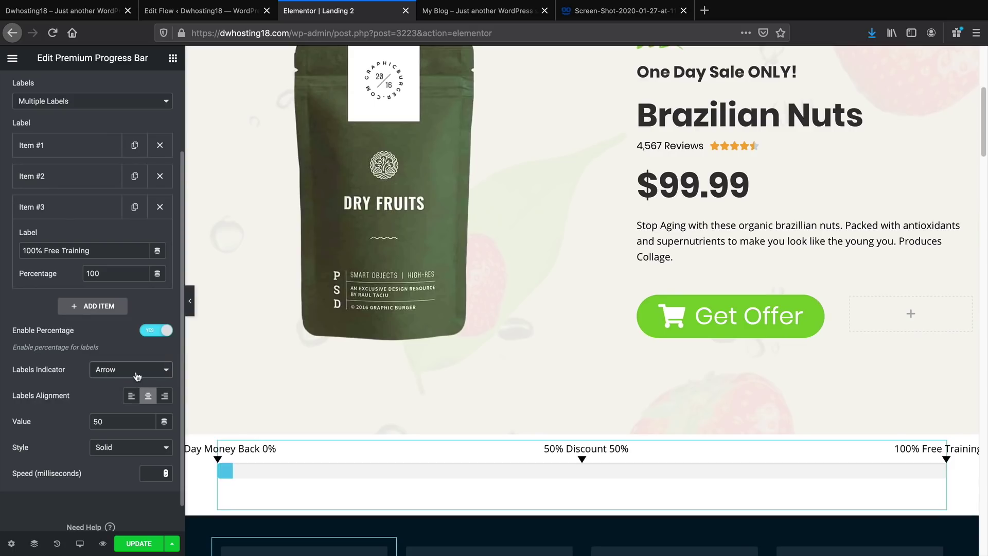
pyautogui.click(137, 371)
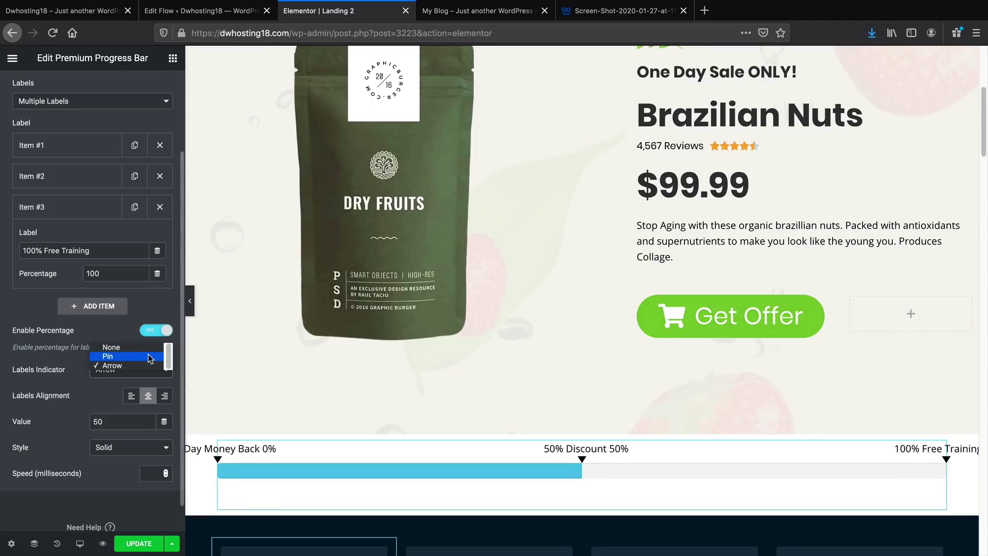
pyautogui.click(148, 357)
pyautogui.click(147, 370)
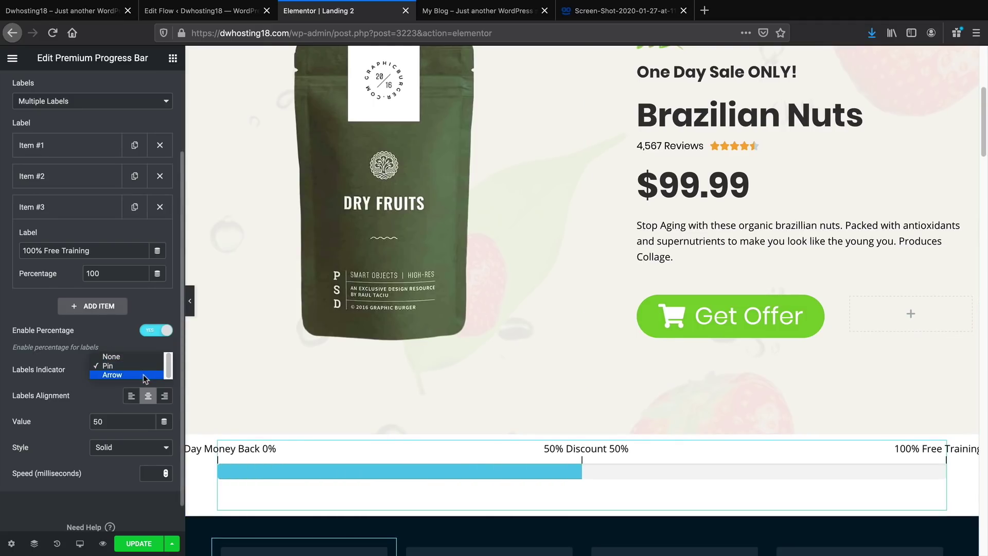
pyautogui.click(143, 375)
# Turn Enable Percentage off so the labels show without percentages, and preview them
pyautogui.scroll(-1, 152, 381)
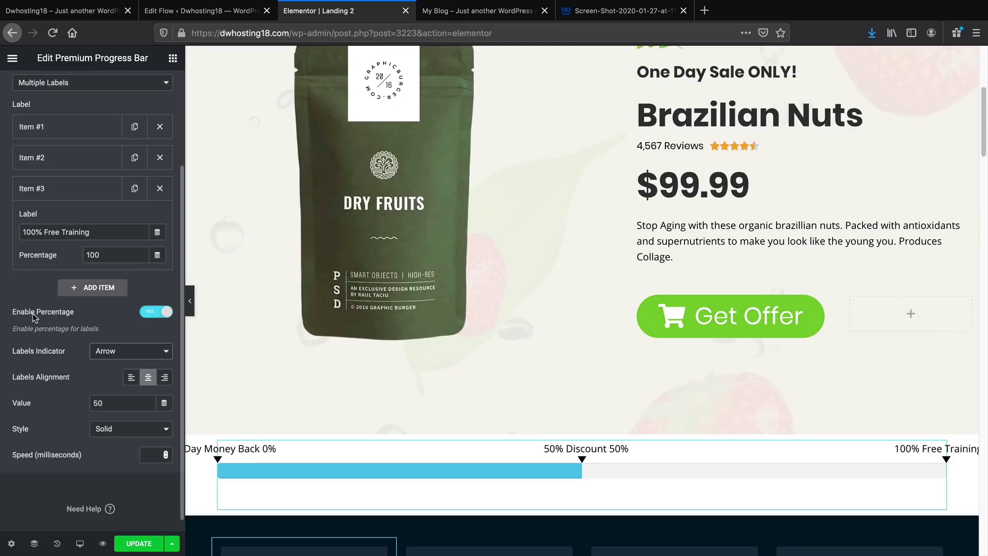
pyautogui.click(150, 317)
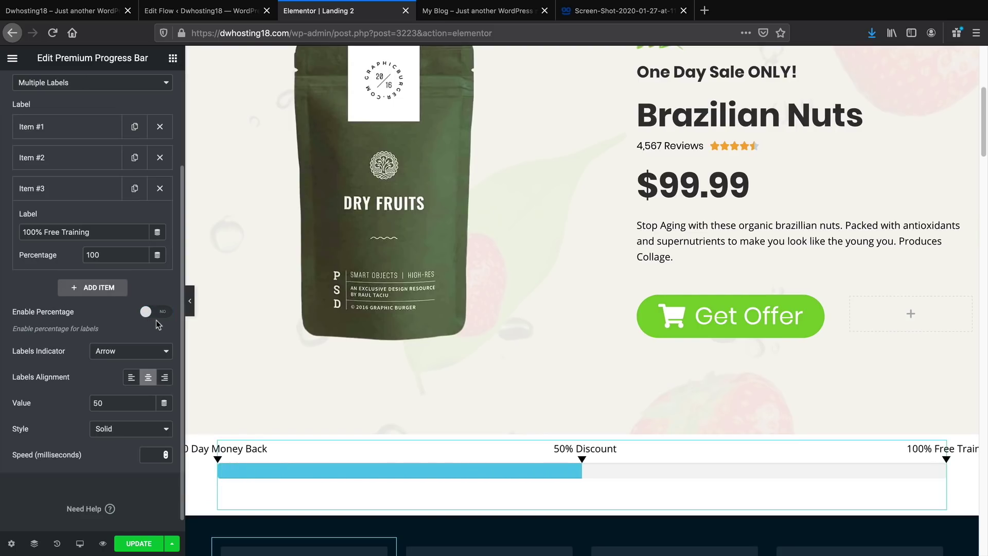
pyautogui.click(156, 320)
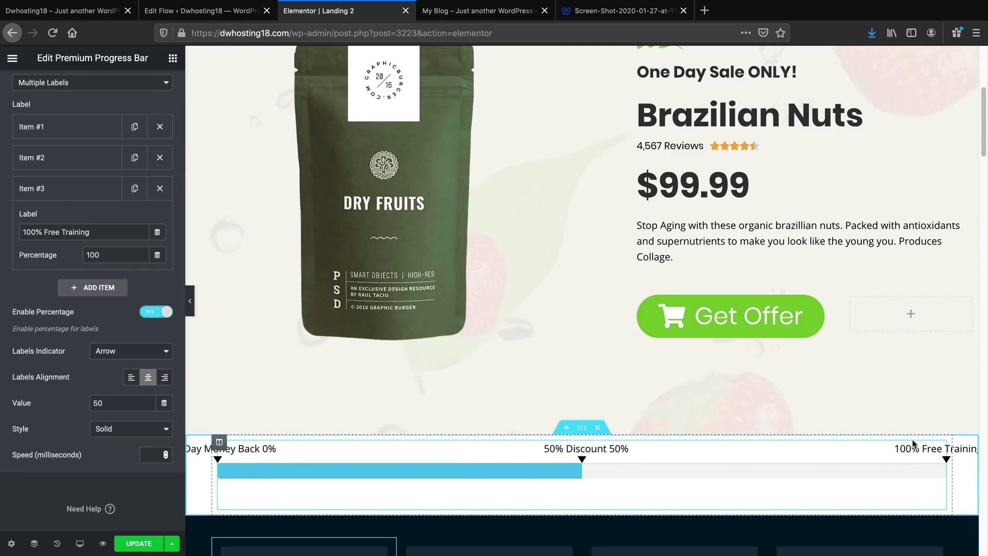
pyautogui.click(190, 300)
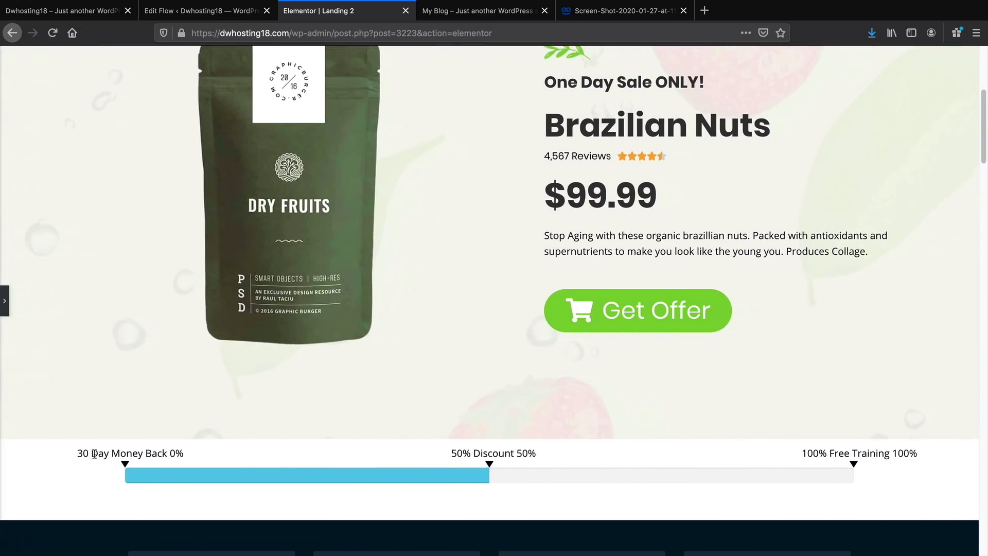
pyautogui.click(5, 304)
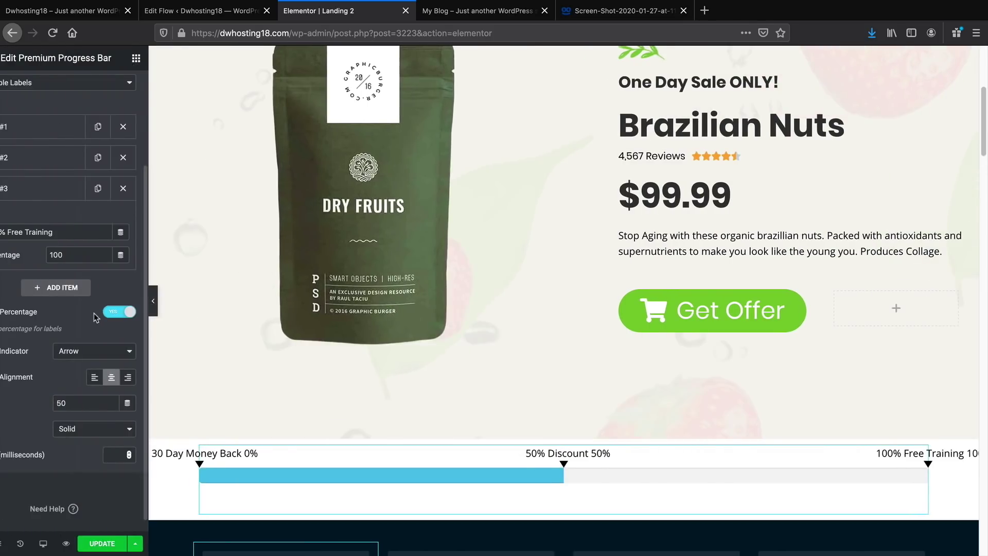
pyautogui.click(155, 312)
pyautogui.click(194, 307)
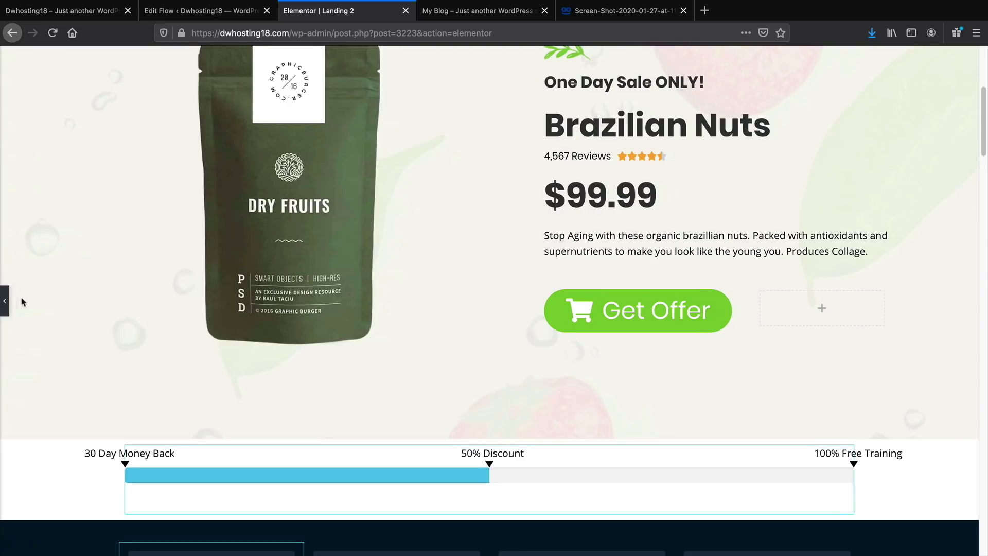
pyautogui.click(4, 302)
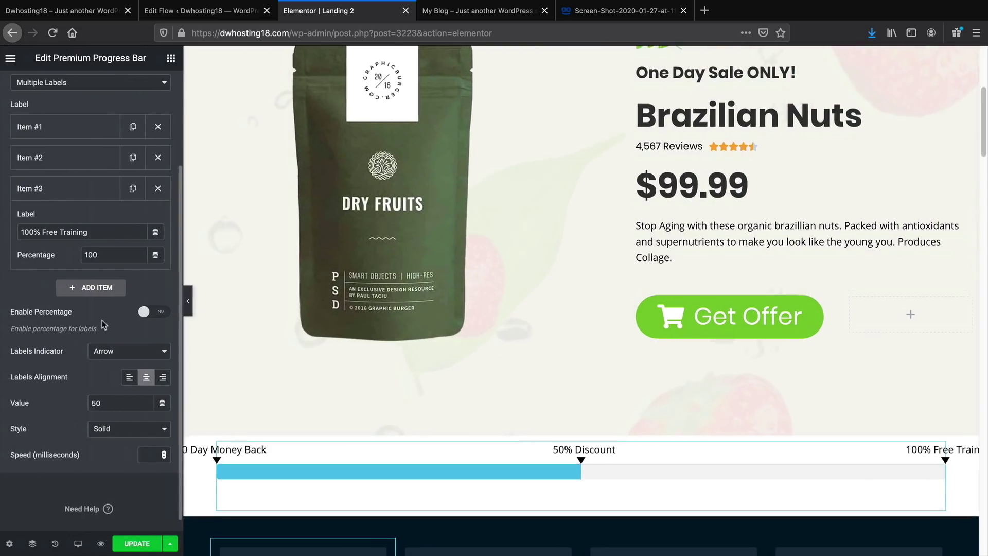
pyautogui.click(117, 432)
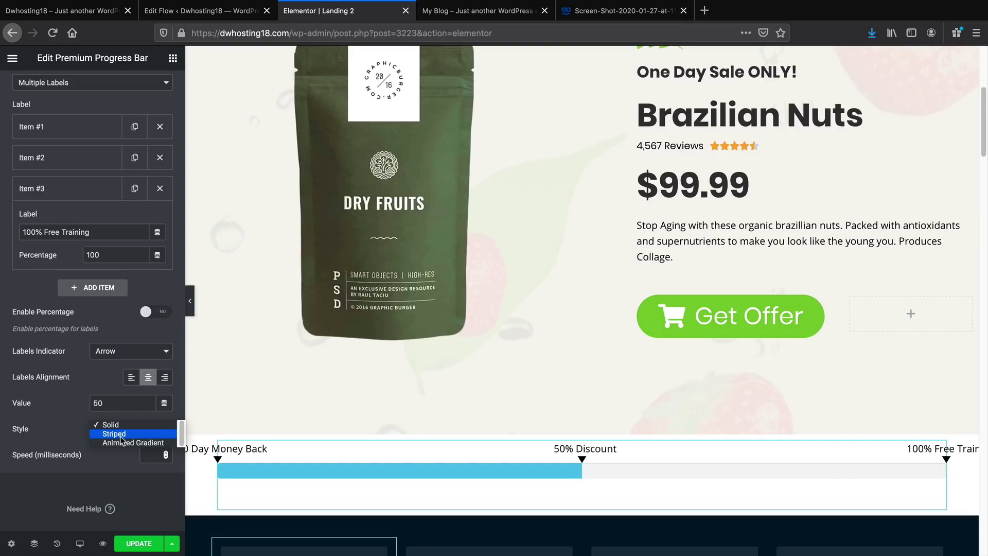
# Set the progress bar style to Striped and turn on Animated stripes
pyautogui.click(121, 435)
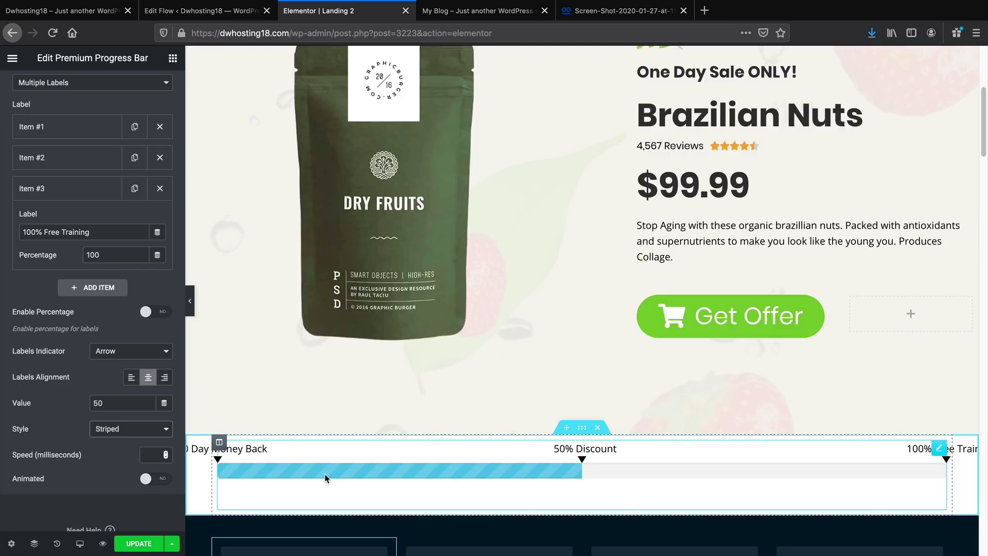
pyautogui.click(156, 478)
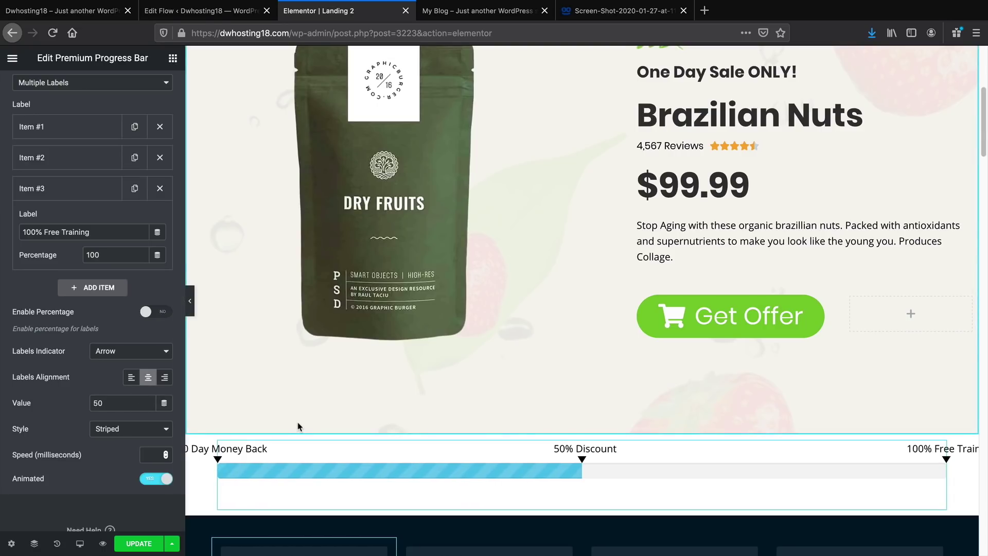
pyautogui.scroll(5, 98, 385)
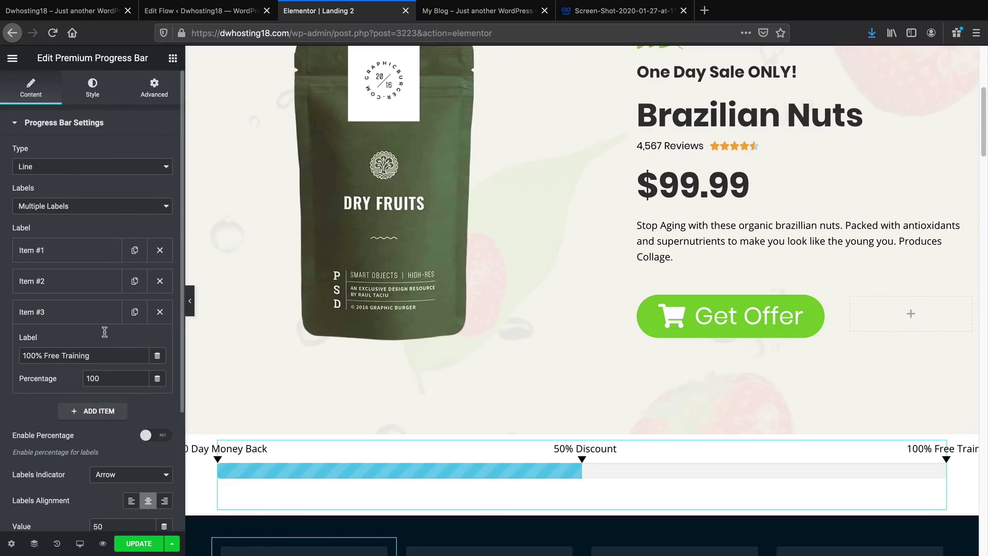
pyautogui.click(93, 88)
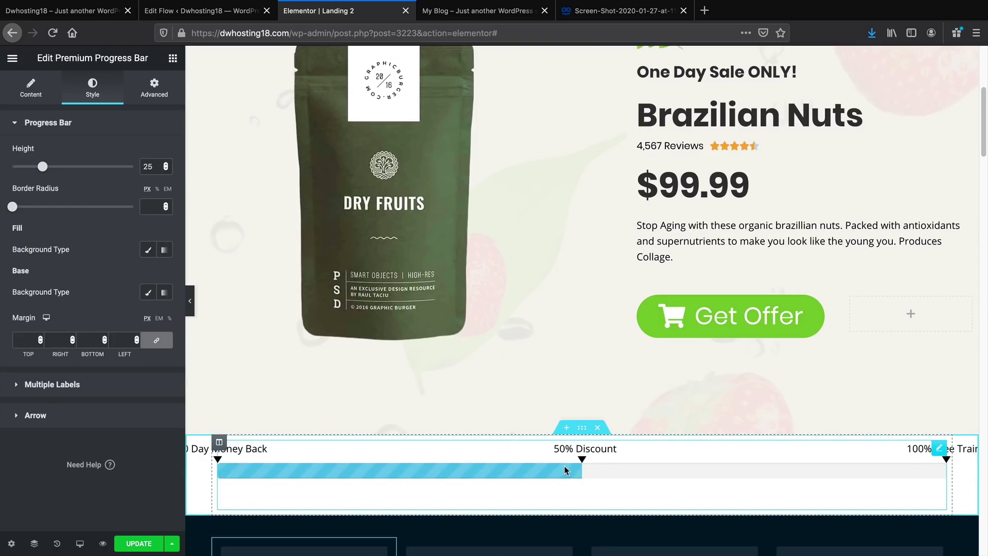
# Set the label typography to Poppins, Bold, size 19
pyautogui.click(52, 385)
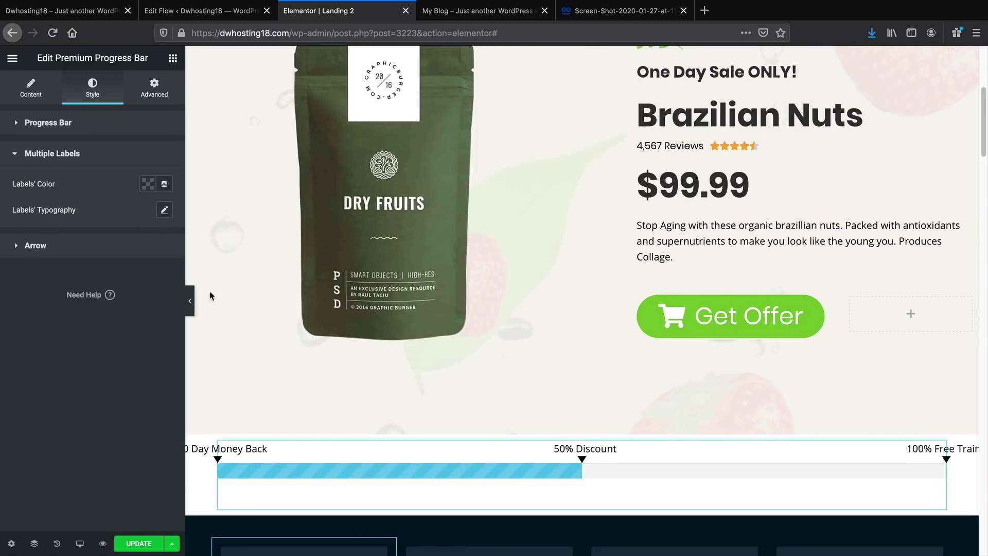
pyautogui.click(163, 215)
pyautogui.click(133, 247)
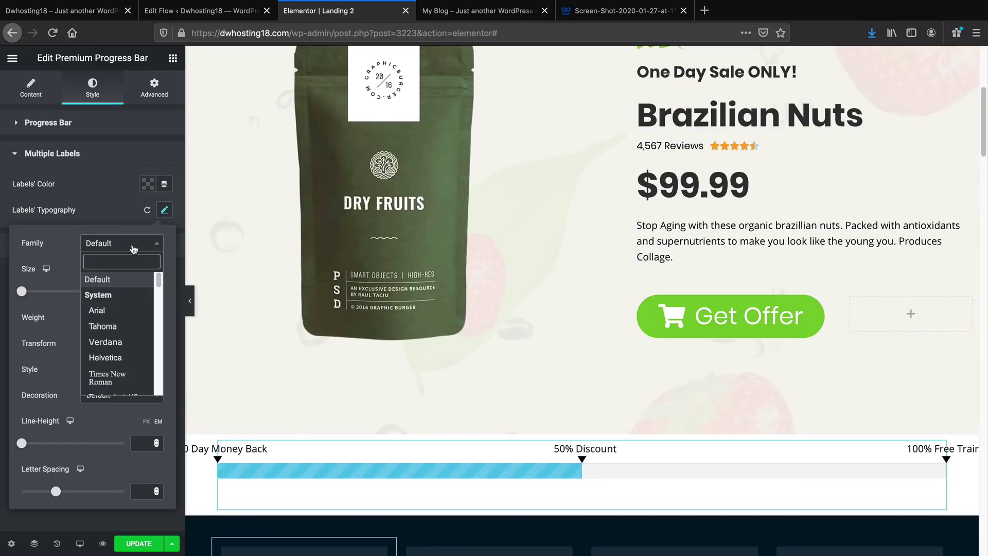
pyautogui.write('poppin')
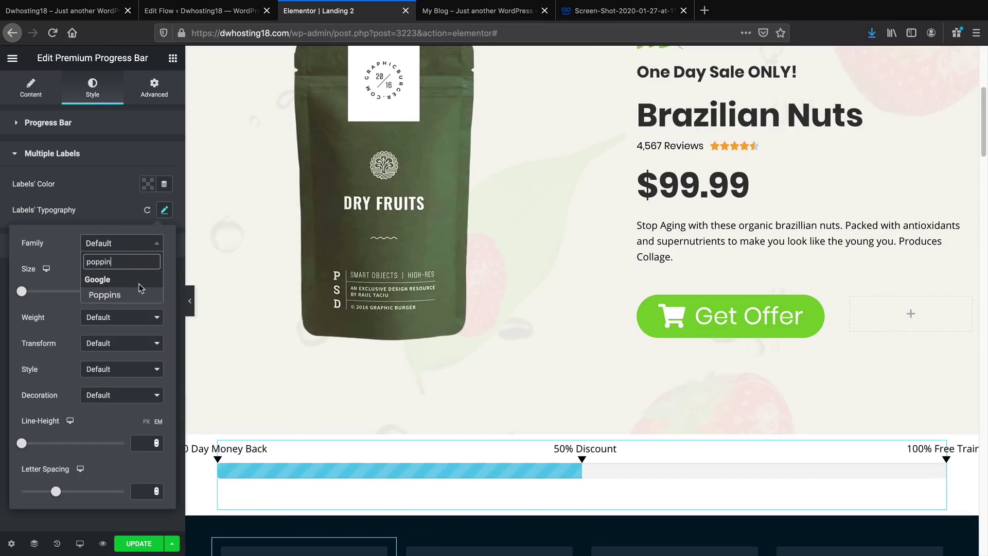
pyautogui.click(105, 295)
pyautogui.click(126, 316)
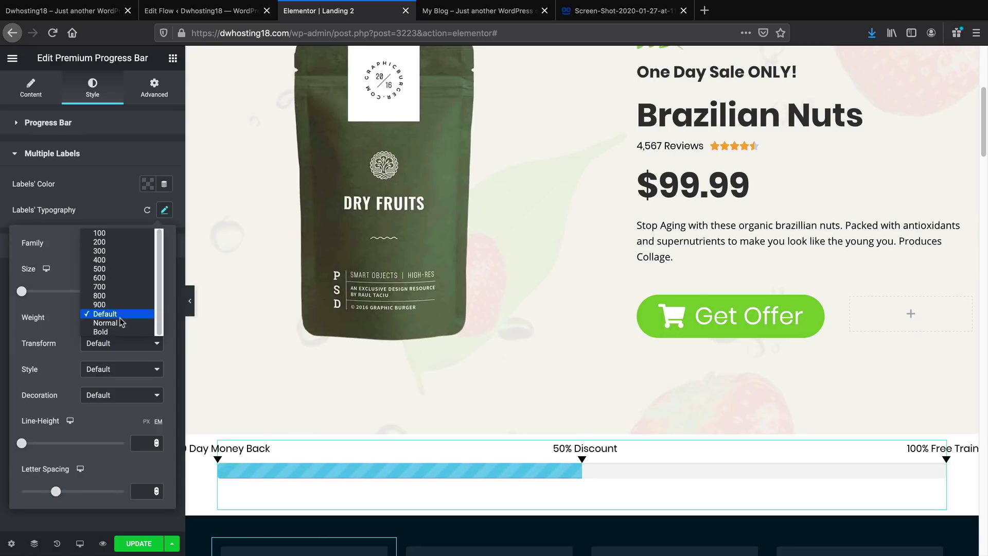
pyautogui.click(132, 335)
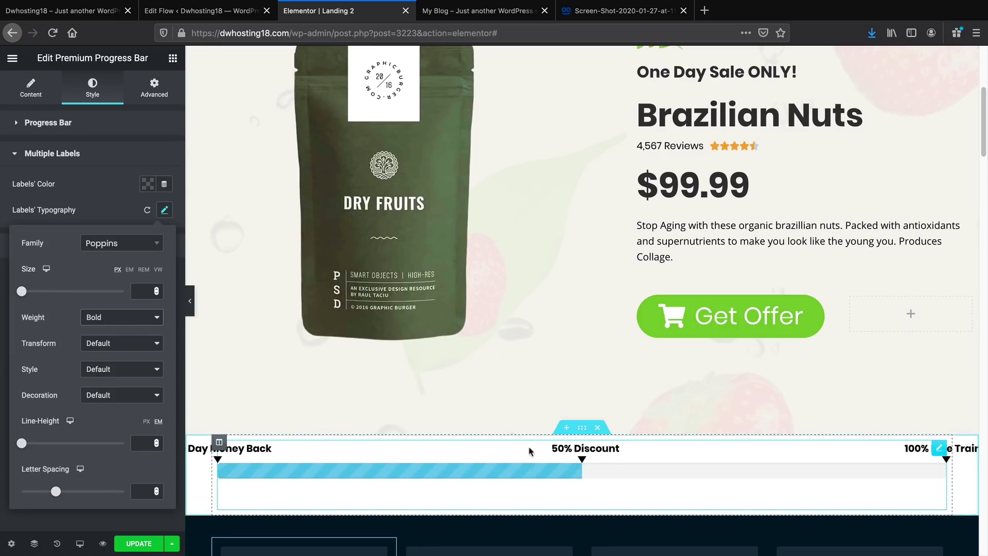
pyautogui.click(186, 301)
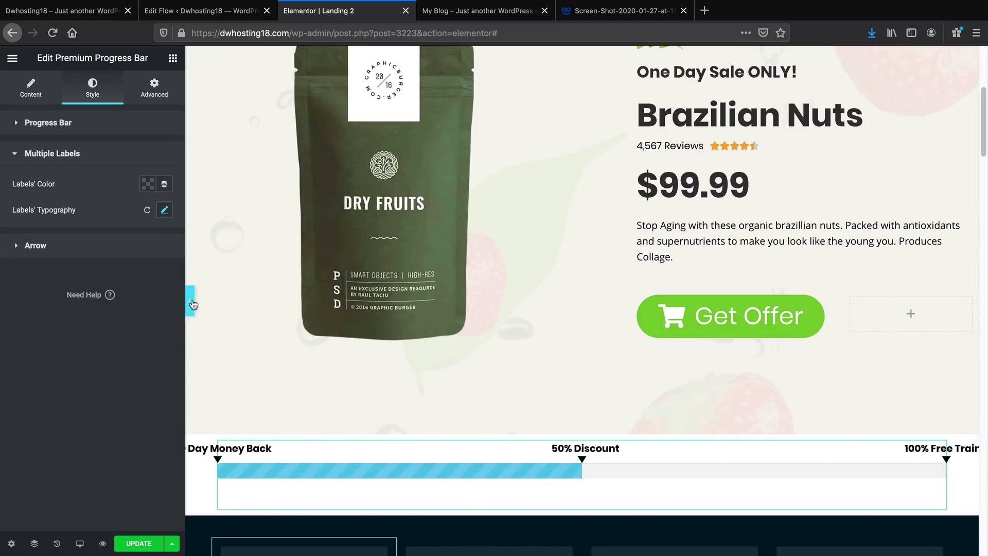
pyautogui.click(191, 302)
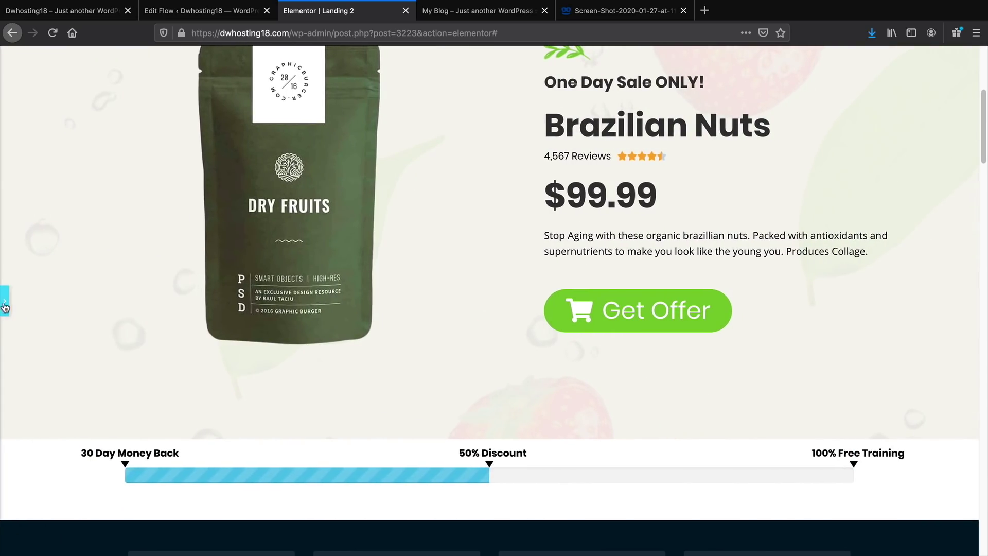
pyautogui.click(4, 303)
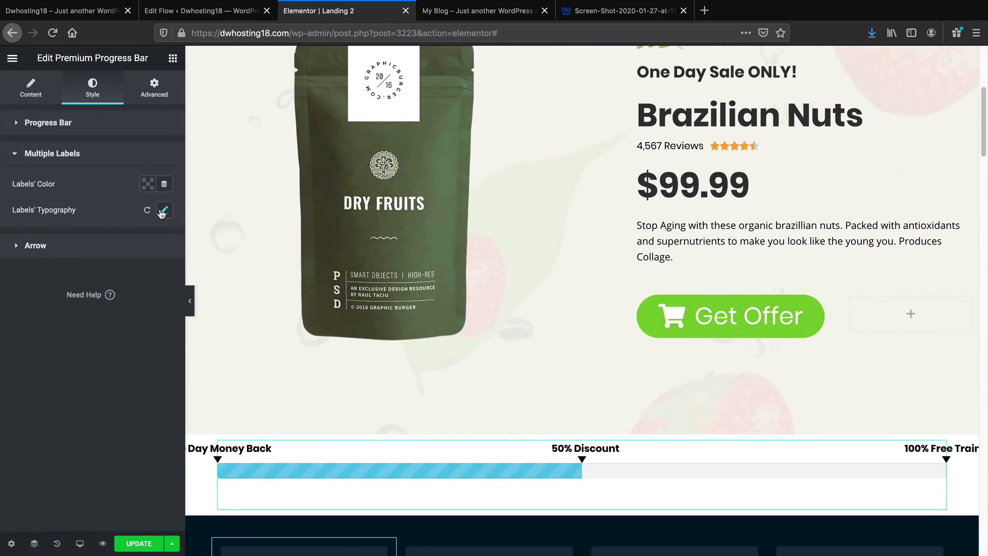
pyautogui.click(163, 211)
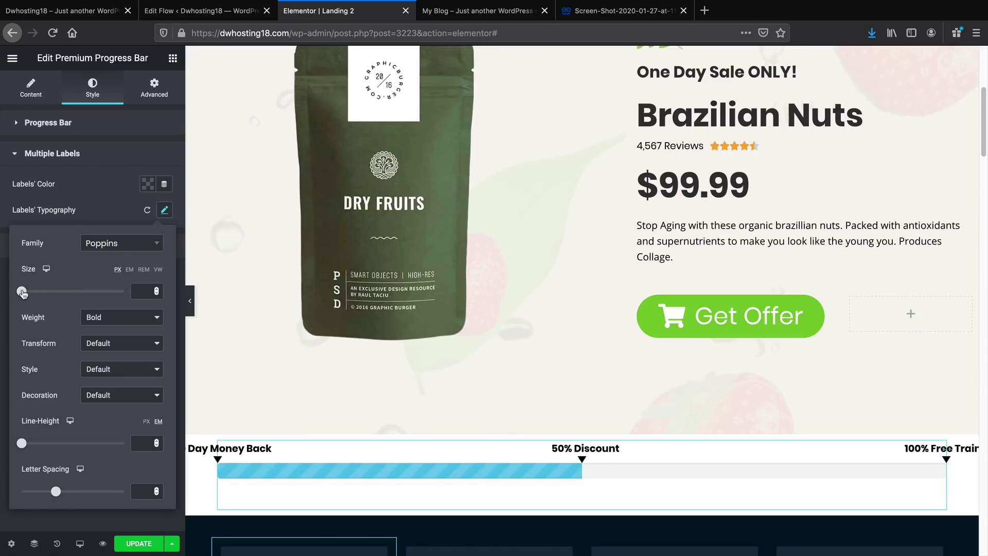
pyautogui.moveTo(21, 292); pyautogui.dragTo(31, 293)
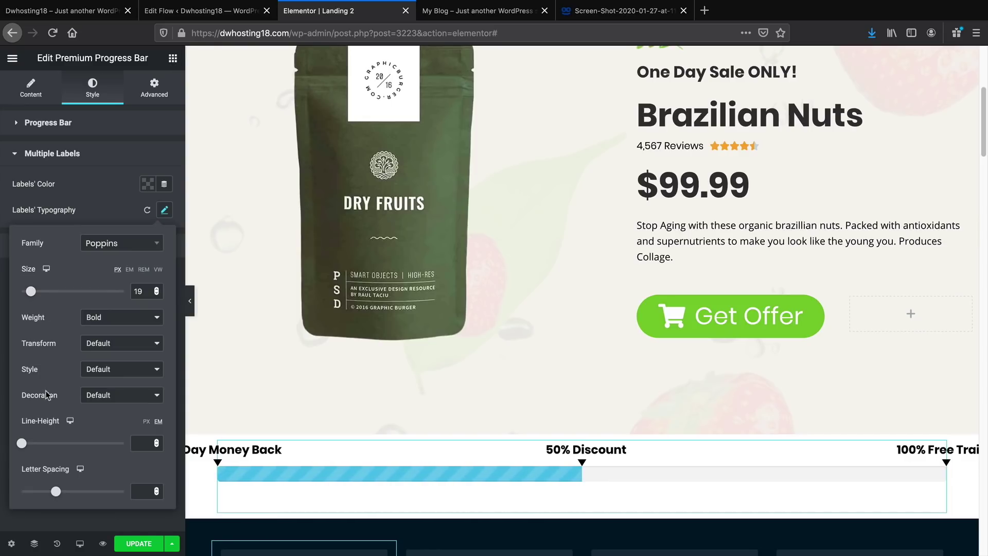
pyautogui.click(118, 201)
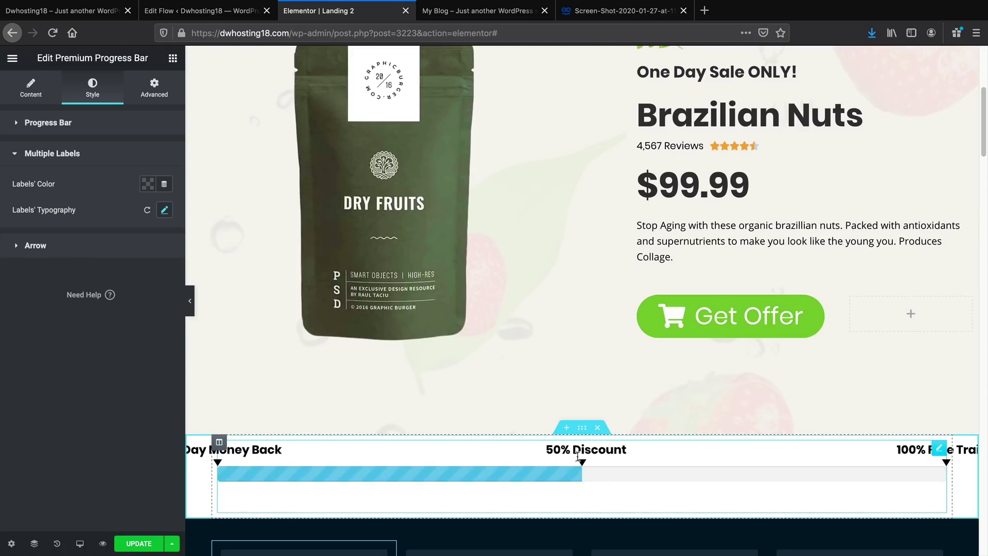
# Set the label colour to black #000000
pyautogui.click(147, 185)
pyautogui.click(137, 214)
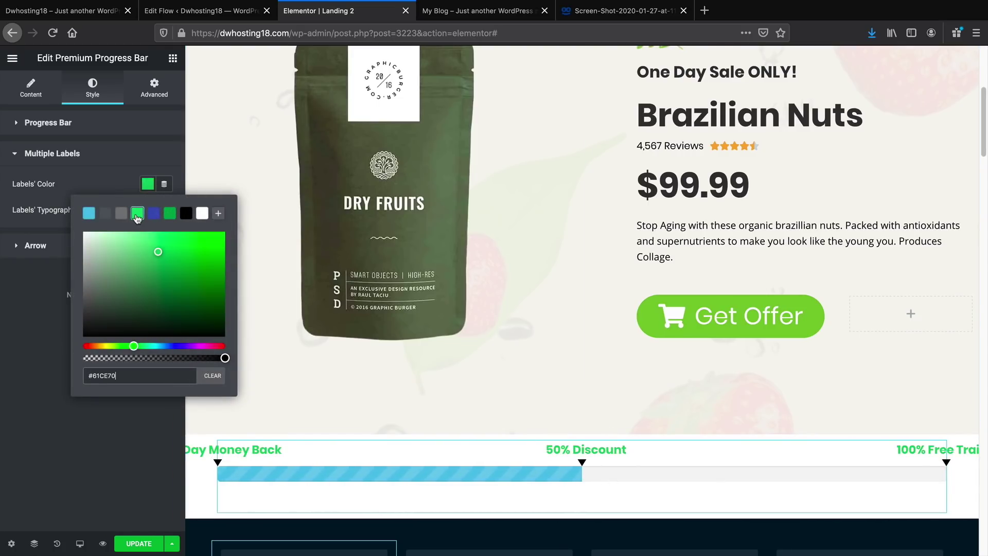
pyautogui.click(185, 215)
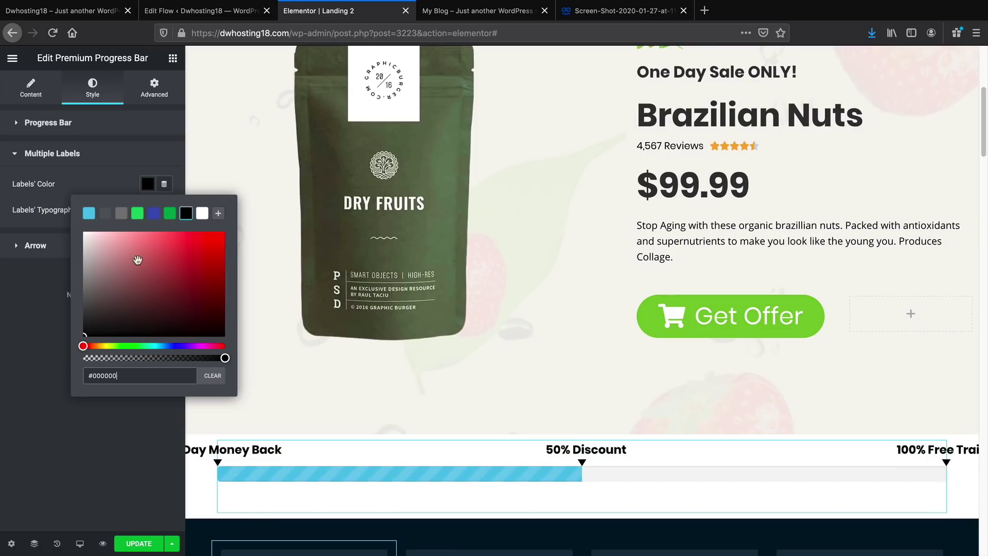
pyautogui.click(8, 331)
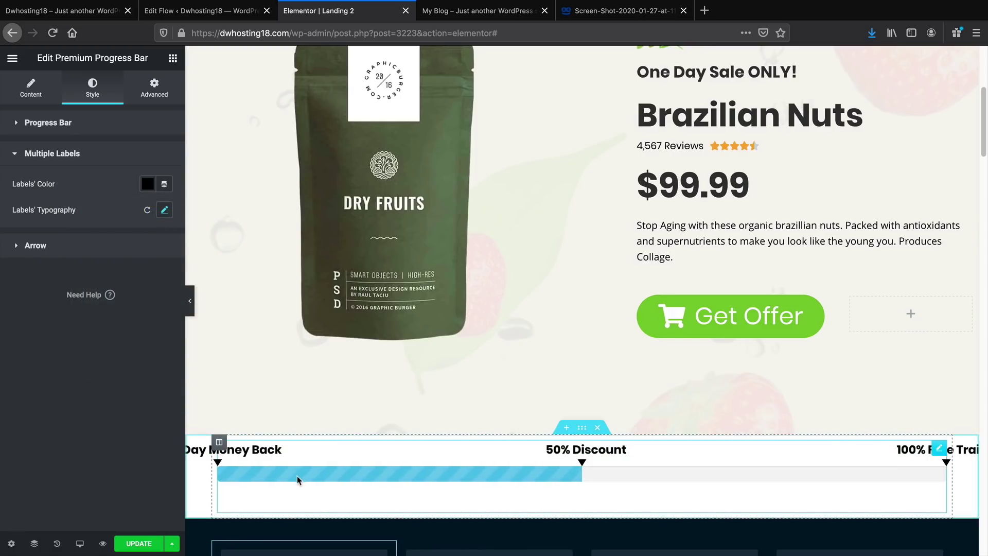
pyautogui.click(50, 123)
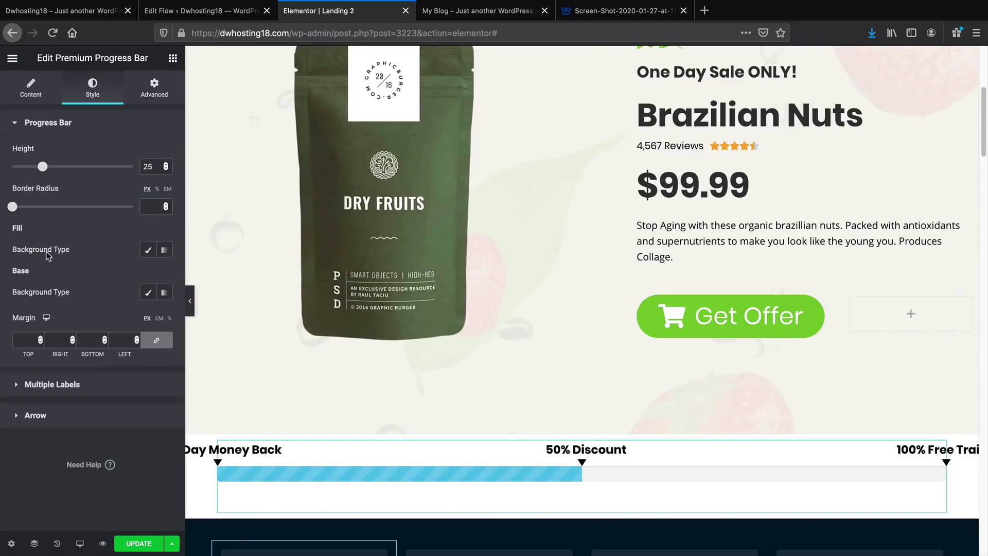
# Give the progress bar fill a plain green colour
pyautogui.click(148, 250)
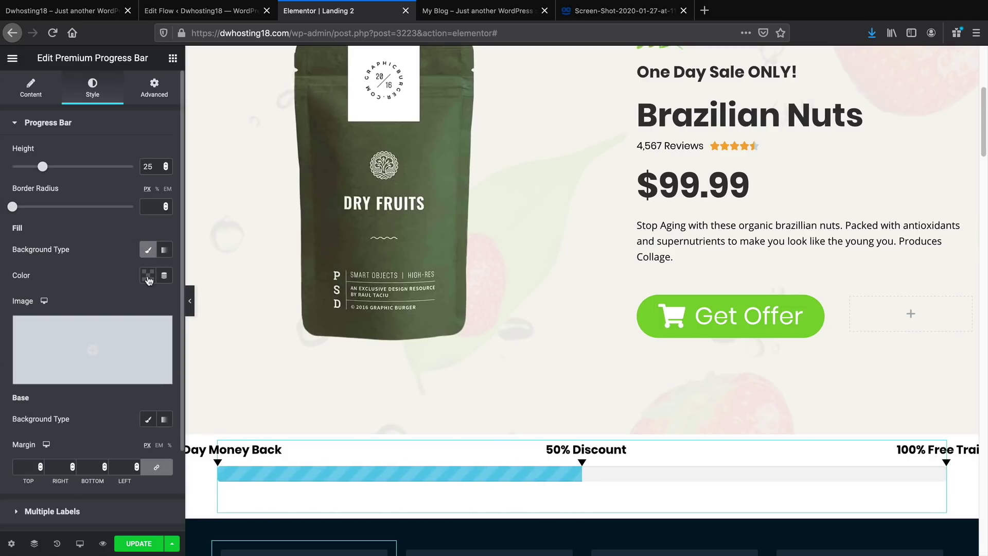
pyautogui.click(148, 278)
pyautogui.click(138, 305)
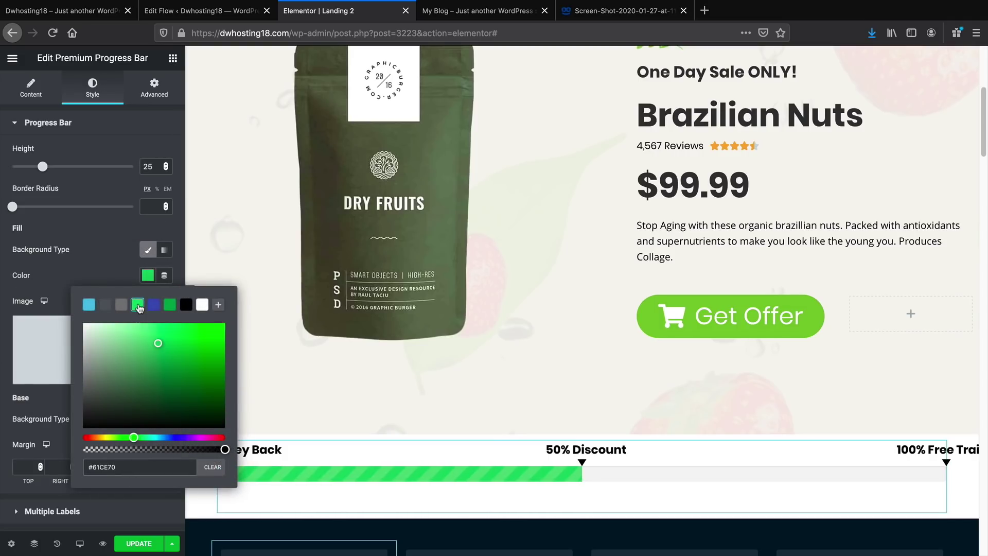
pyautogui.click(108, 256)
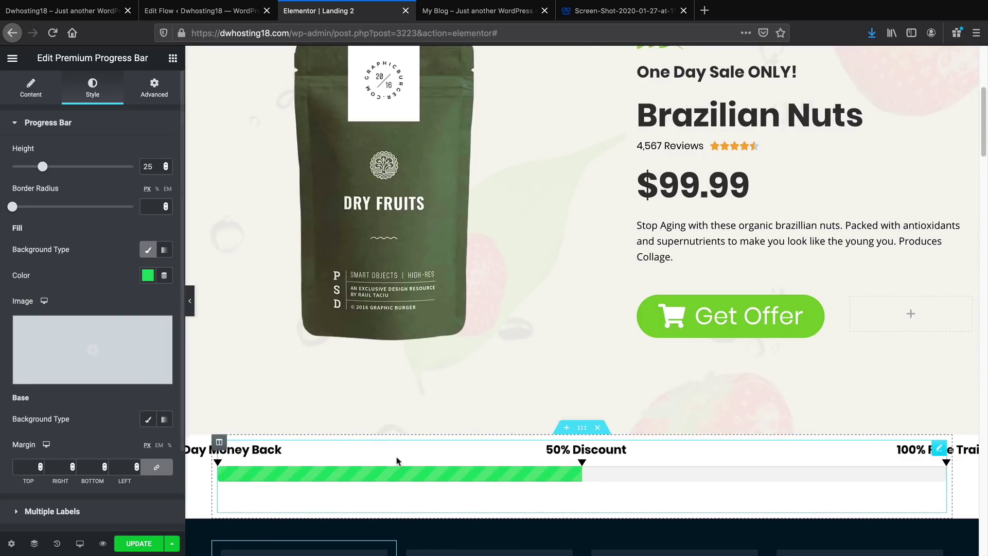
pyautogui.scroll(-1, 407, 464)
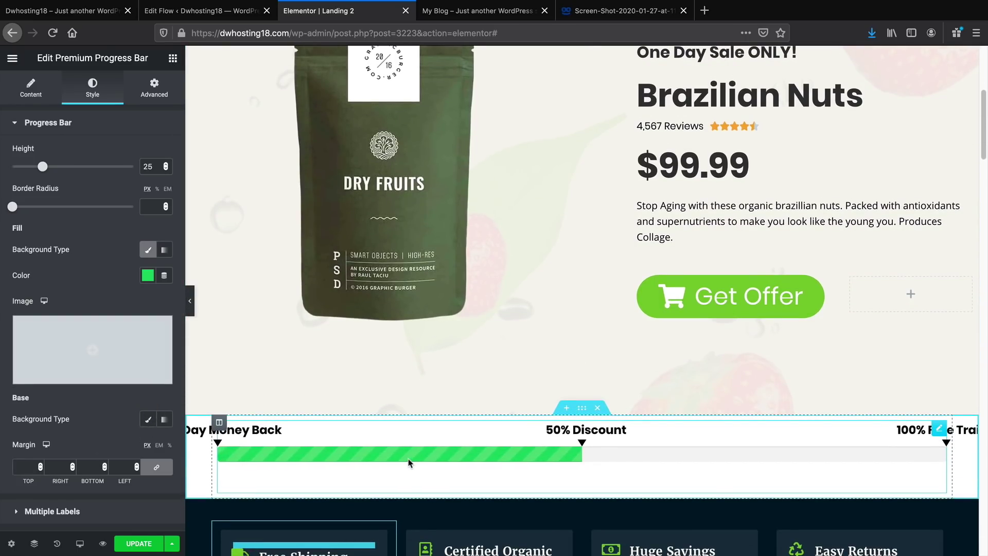
# Preview the page, then select the whole progress bar section
pyautogui.click(189, 301)
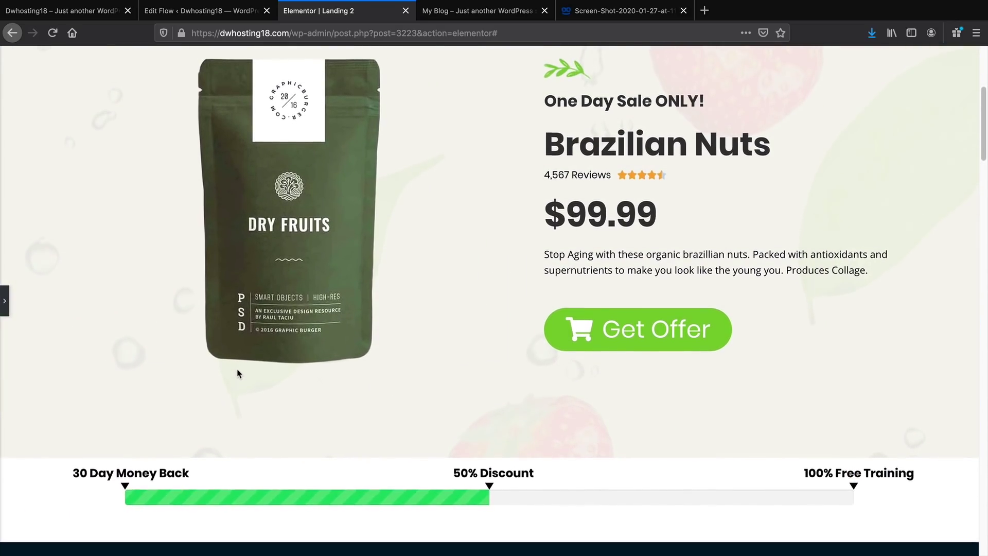
pyautogui.click(5, 301)
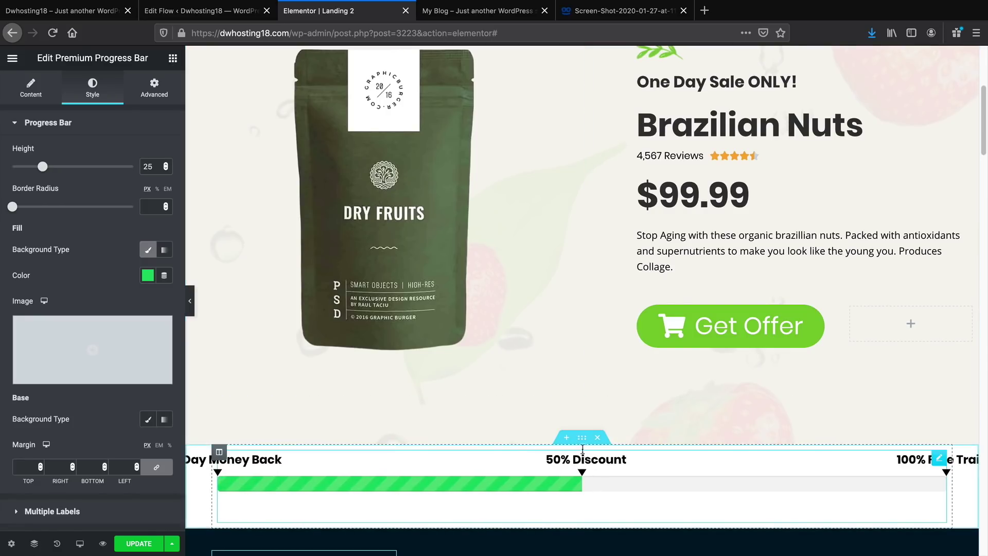
pyautogui.click(581, 438)
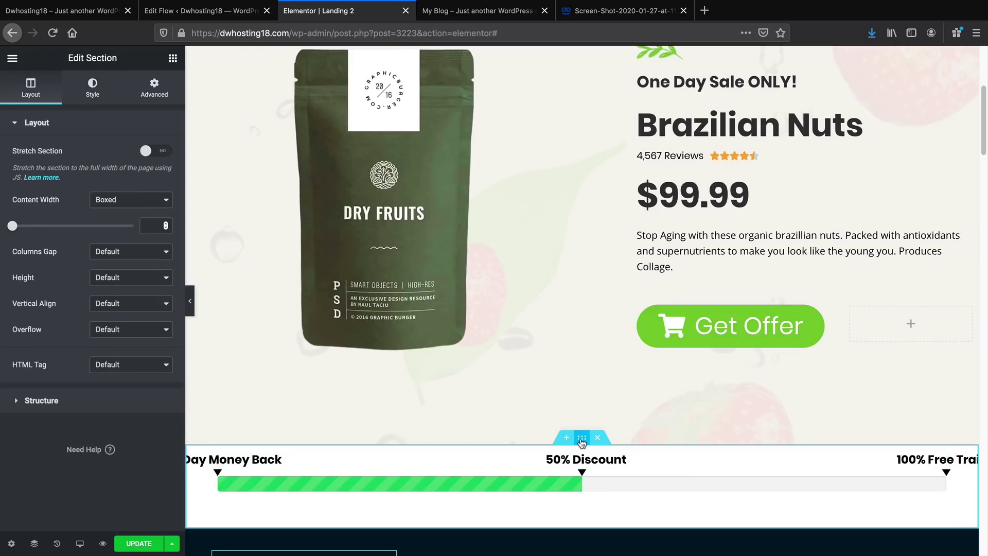
# Give the section a Classic background using footer.jpg from the Media Library
pyautogui.click(83, 92)
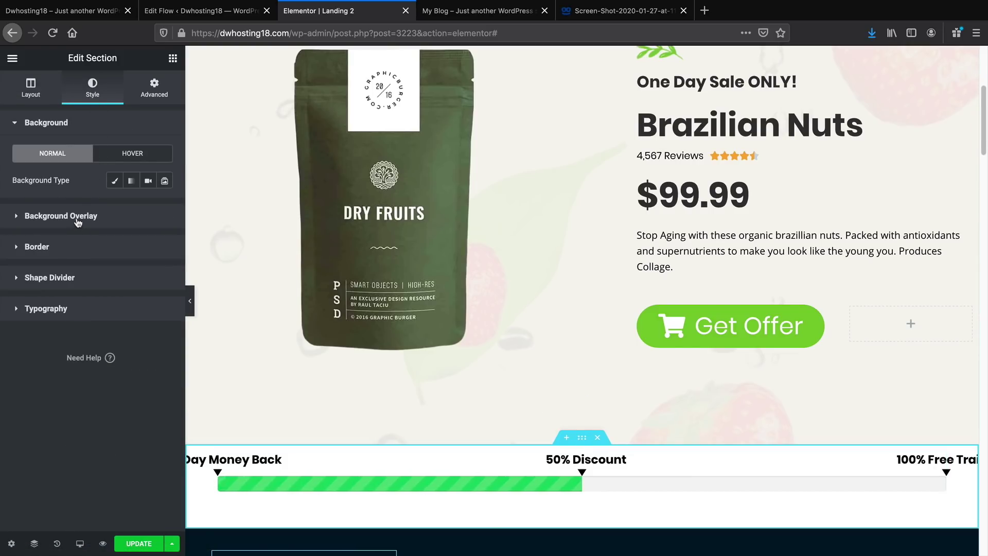
pyautogui.click(114, 181)
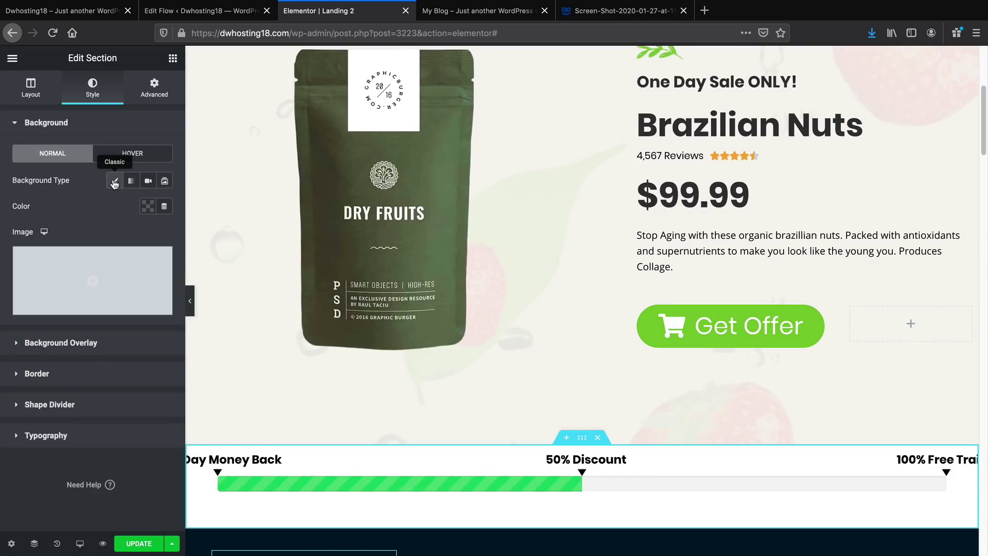
pyautogui.click(103, 289)
pyautogui.click(163, 211)
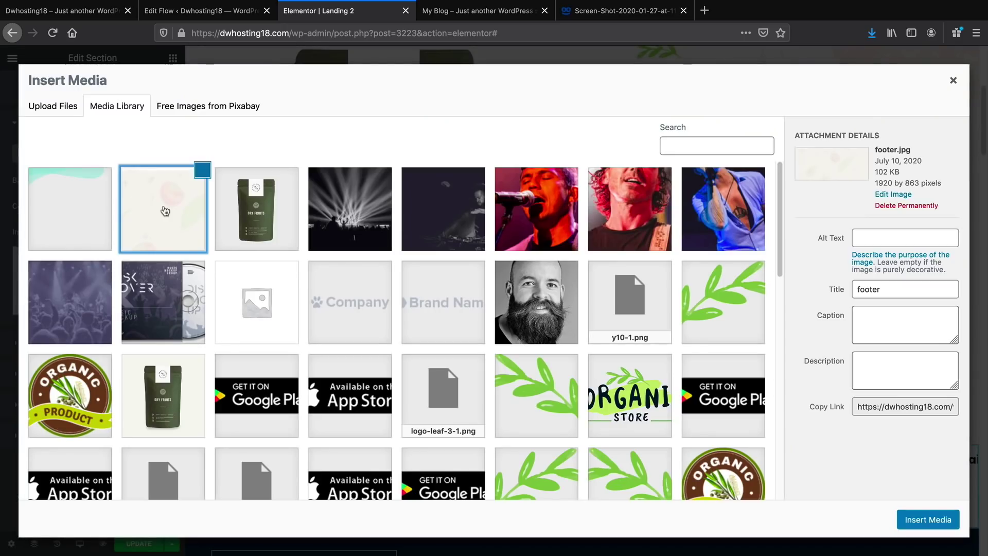
pyautogui.click(917, 519)
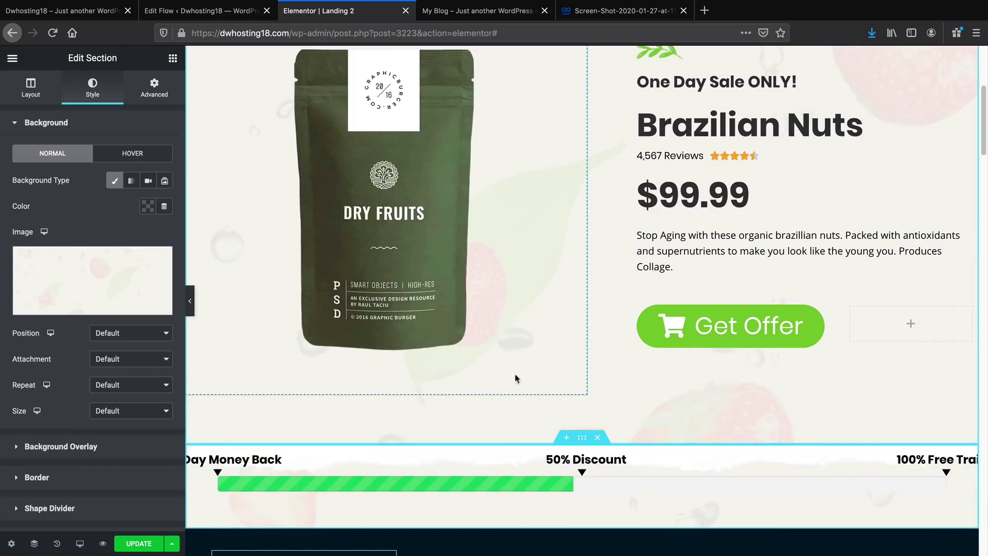
# Set the background image size to Contain and preview the section at full width
pyautogui.moveTo(144, 287)
pyautogui.scroll(-1, 146, 287)
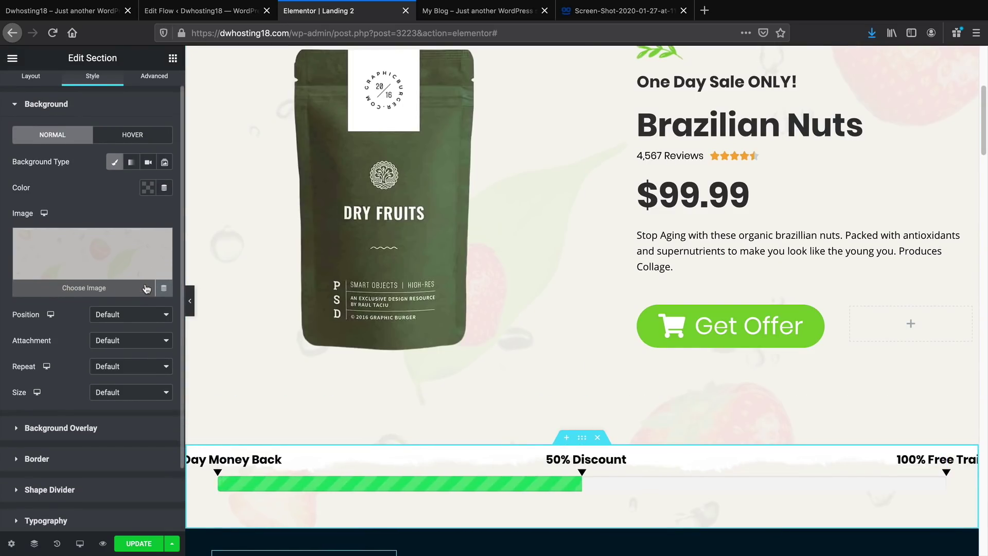
pyautogui.scroll(-1, 147, 288)
pyautogui.click(132, 363)
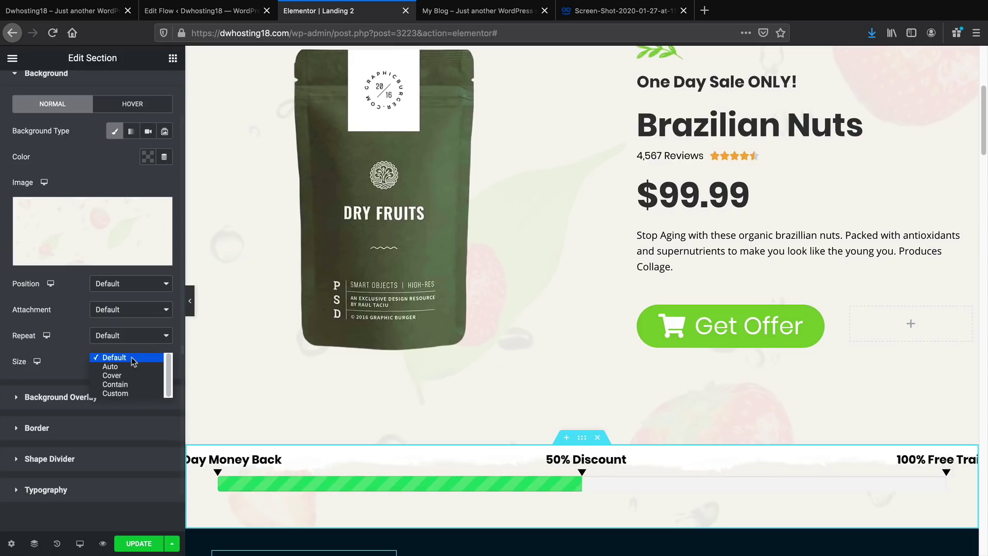
pyautogui.click(134, 385)
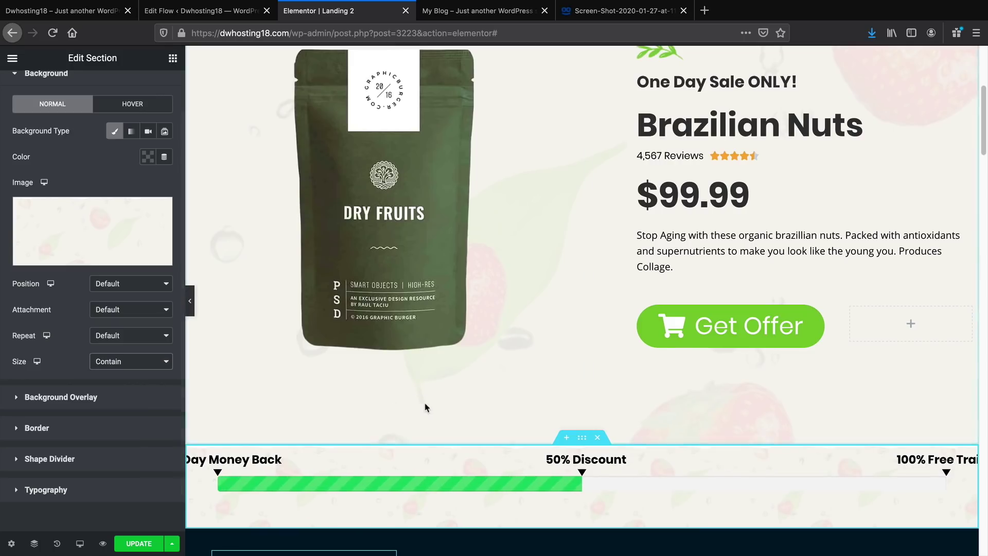
pyautogui.scroll(-1, 420, 399)
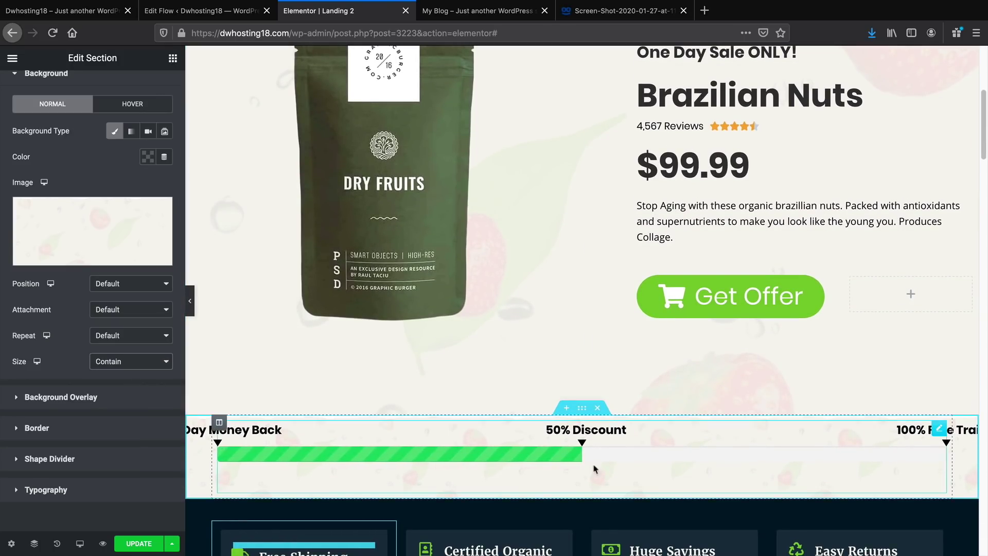
pyautogui.click(191, 303)
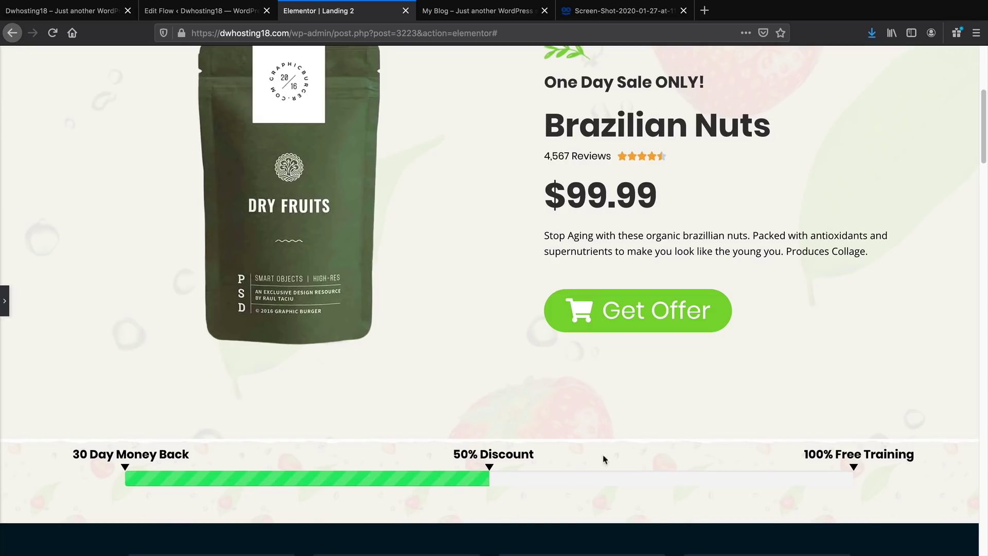
pyautogui.scroll(3, 305, 456)
pyautogui.scroll(-3, 313, 455)
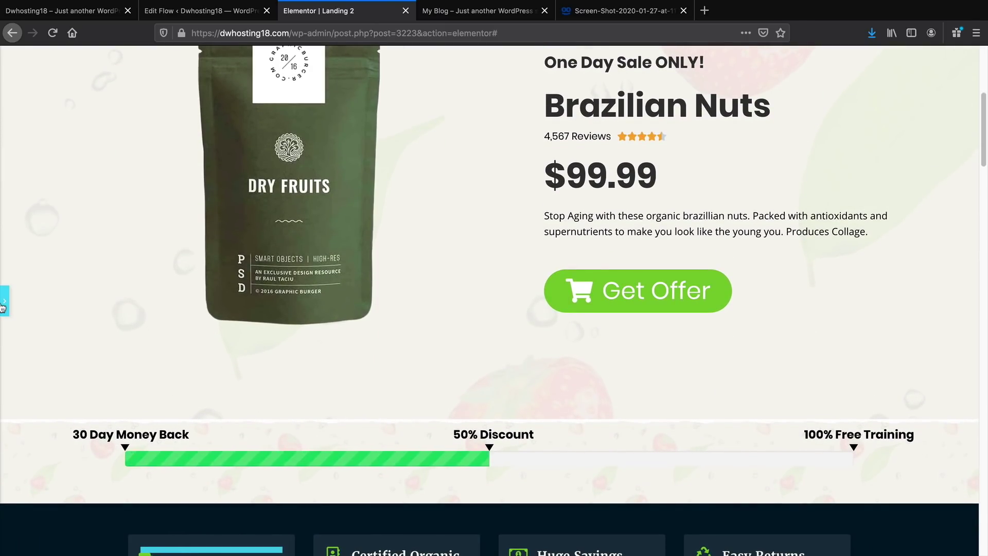
pyautogui.click(5, 302)
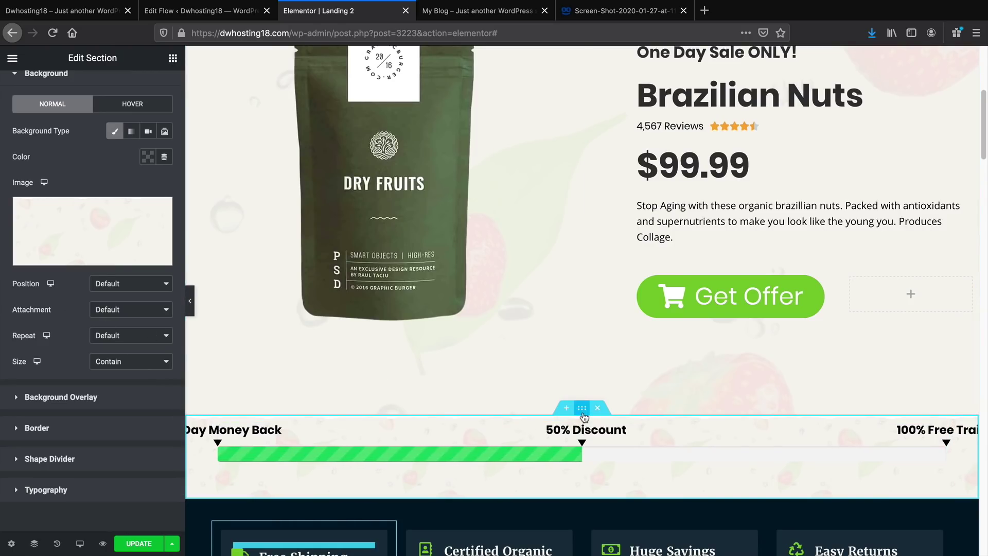
pyautogui.scroll(1, 584, 419)
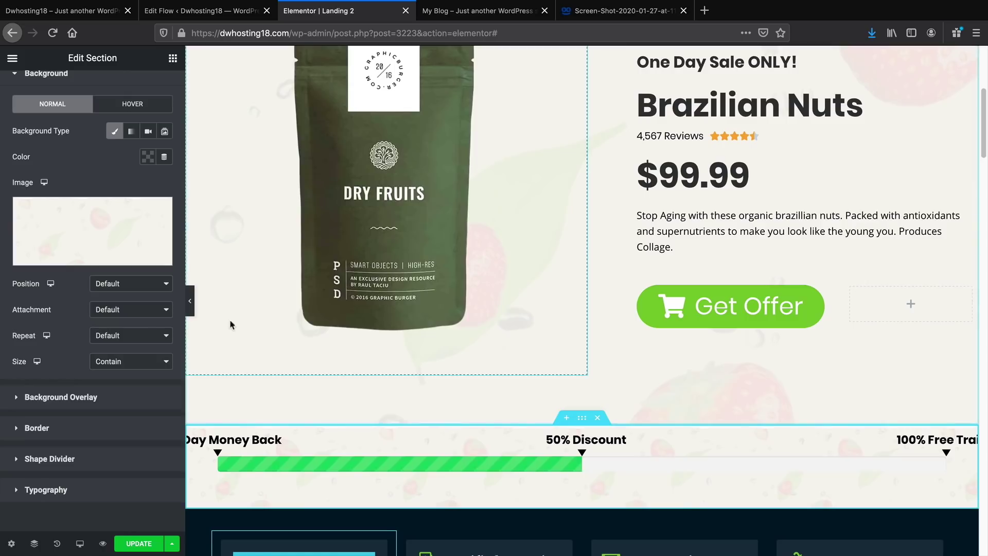
pyautogui.click(190, 301)
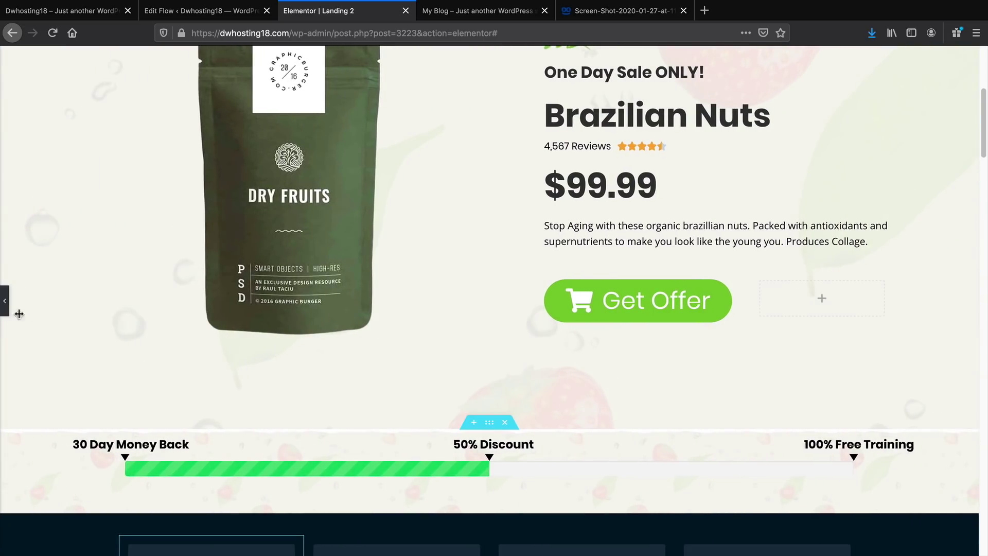
pyautogui.click(4, 301)
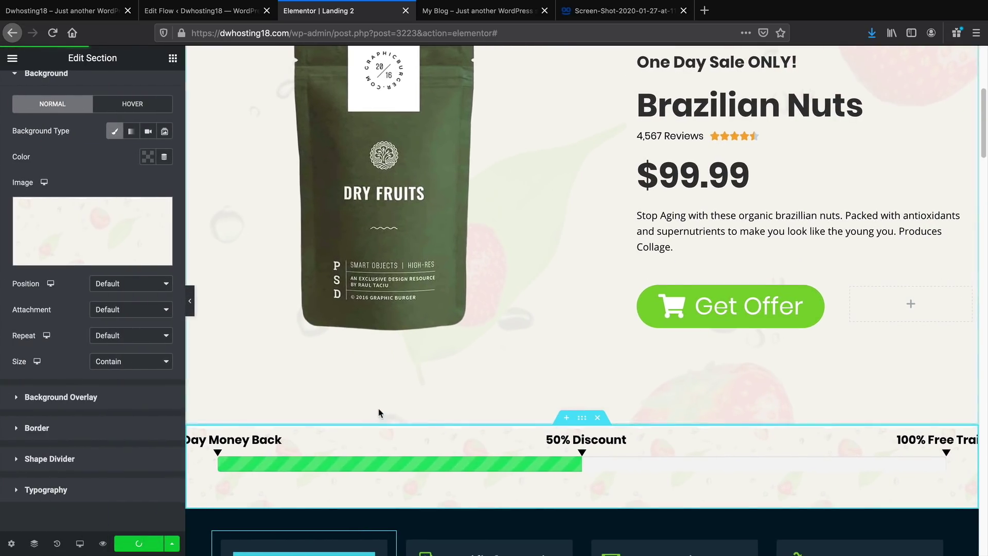
pyautogui.scroll(1, 423, 417)
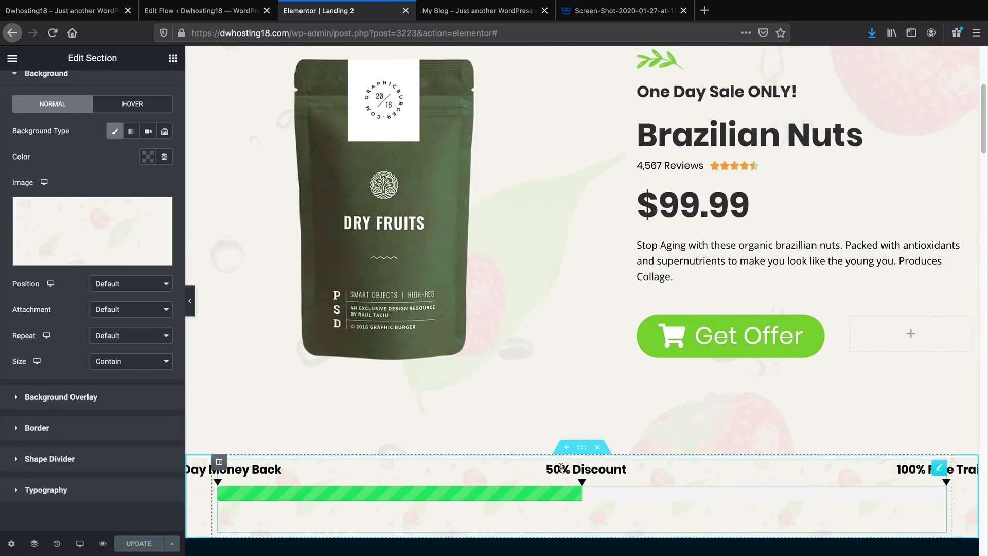
pyautogui.click(13, 58)
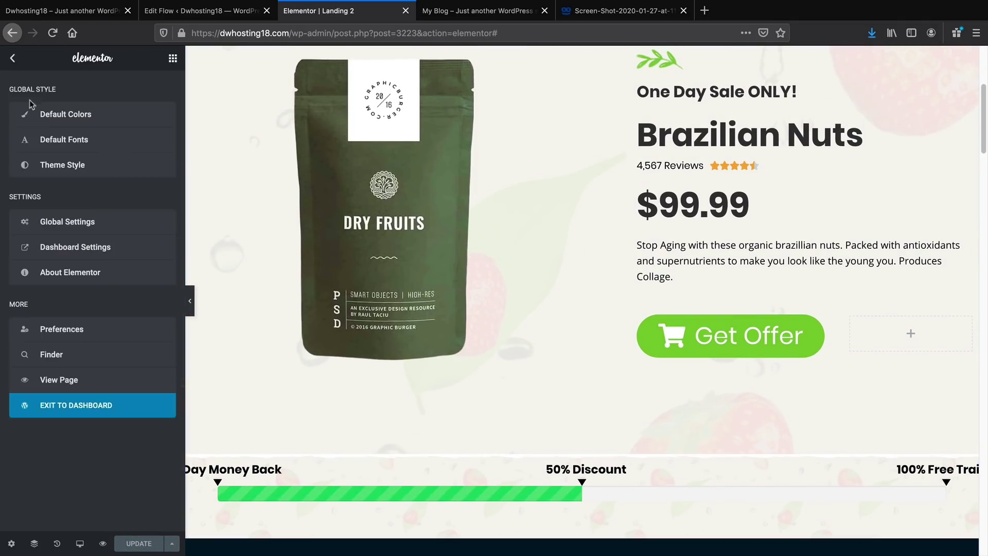
pyautogui.click(91, 381)
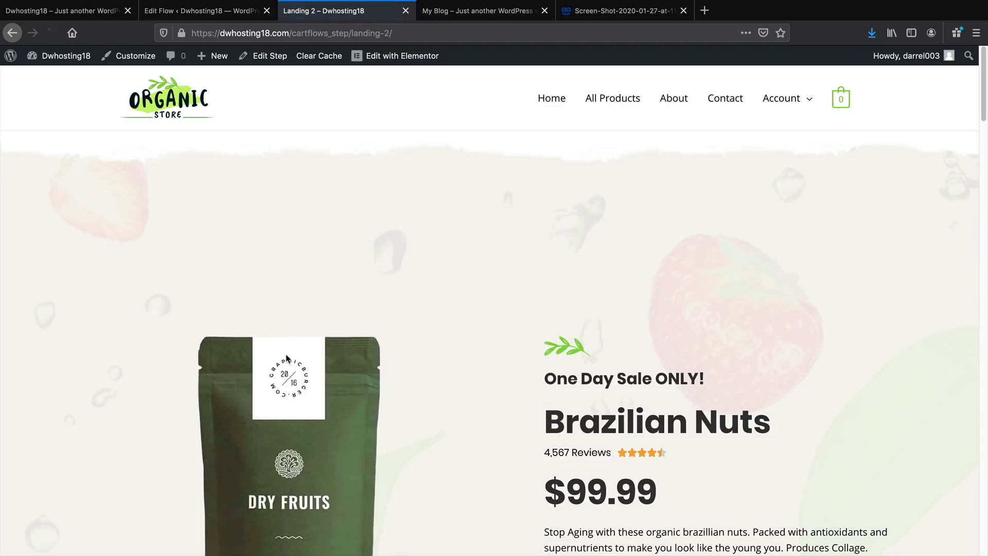
pyautogui.scroll(-5, 287, 358)
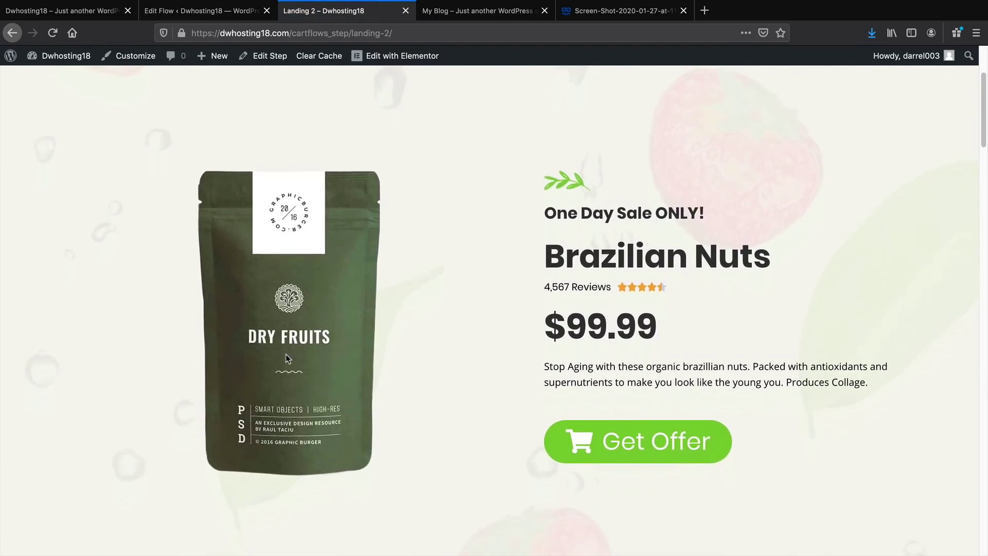
pyautogui.scroll(-1, 288, 359)
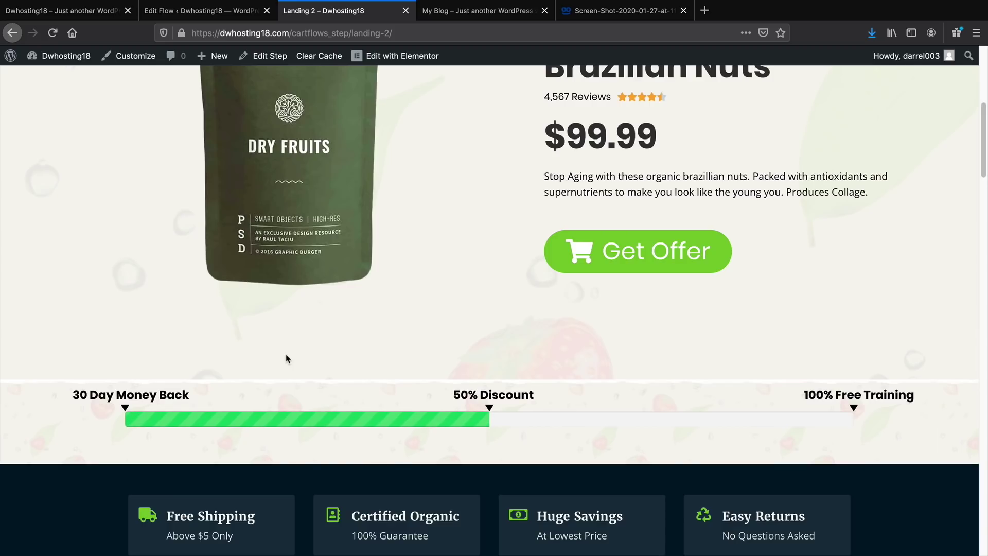
pyautogui.scroll(3, 287, 359)
pyautogui.scroll(3, 287, 359)
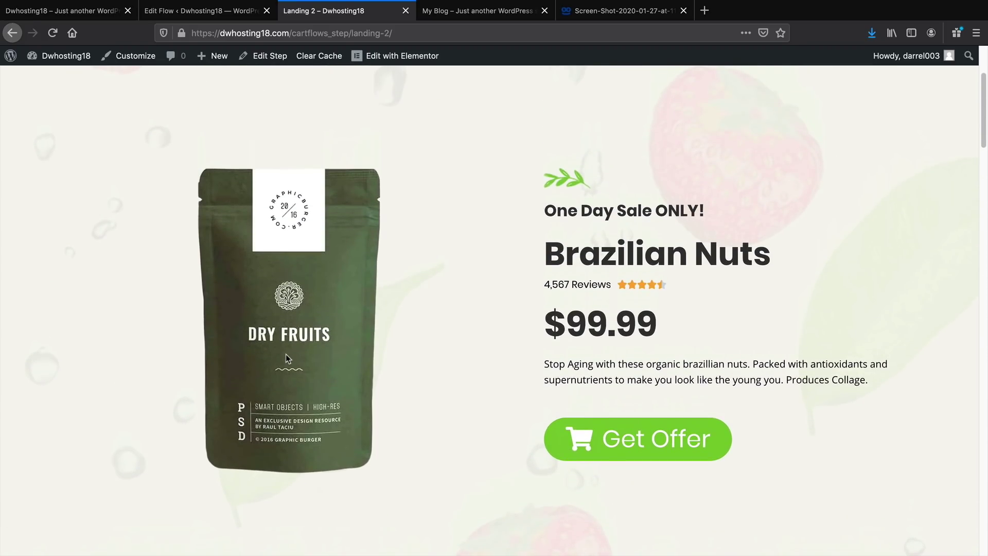
pyautogui.scroll(3, 286, 355)
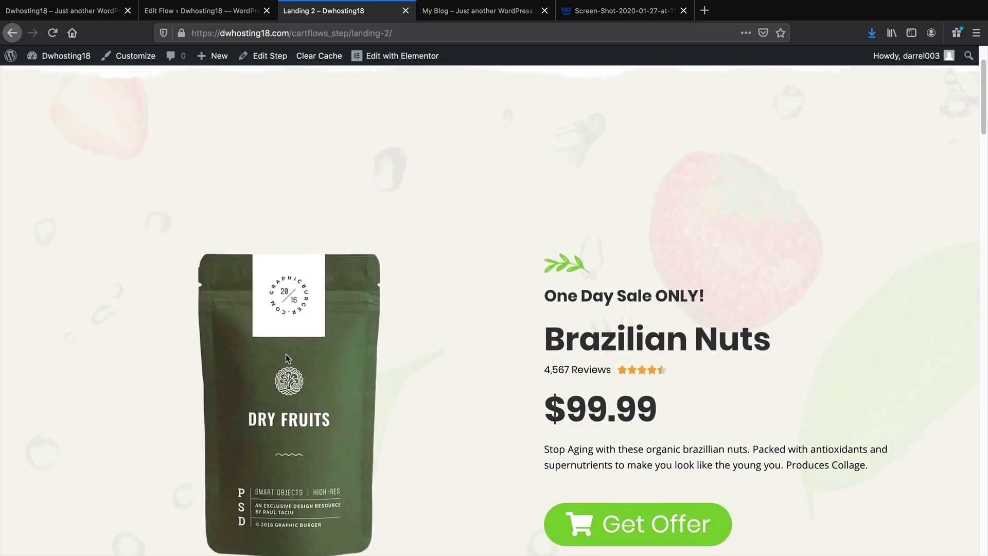
pyautogui.scroll(3, 286, 359)
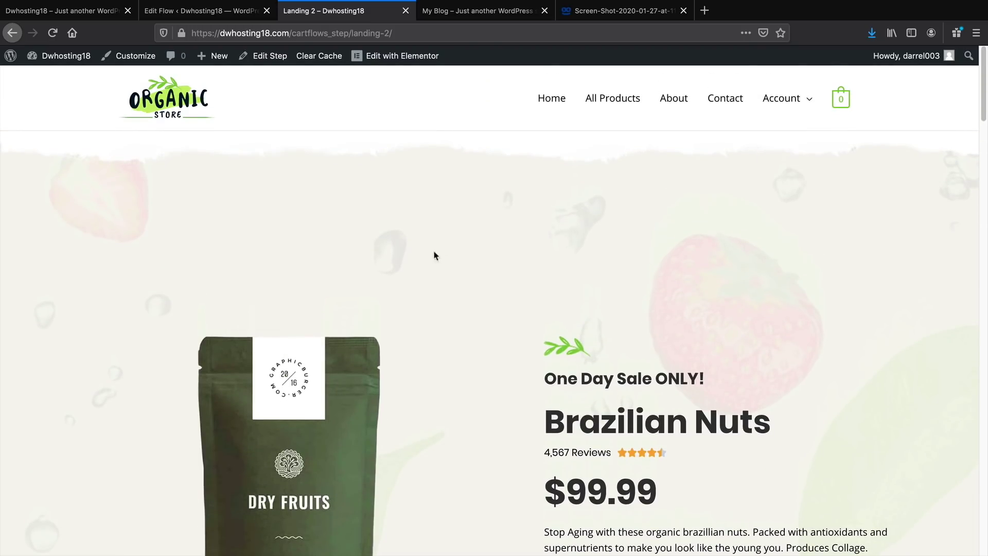
pyautogui.scroll(-10, 448, 315)
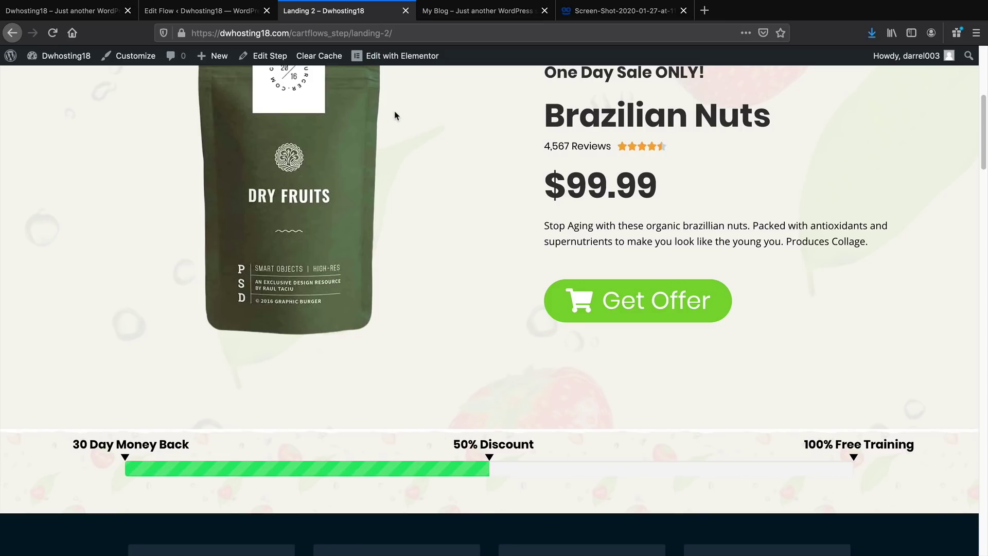
pyautogui.click(398, 58)
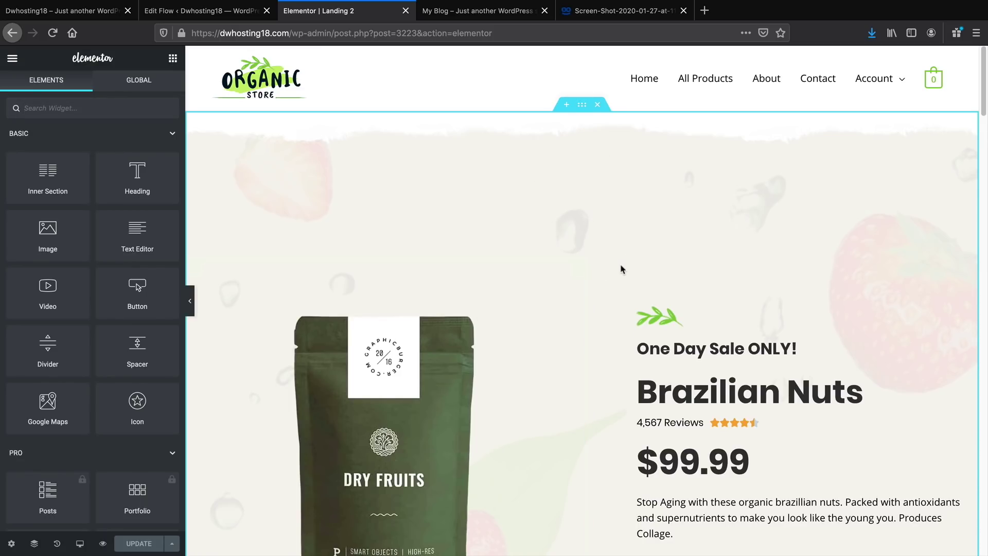
# Set the hero section's top and bottom padding to 0
pyautogui.click(215, 269)
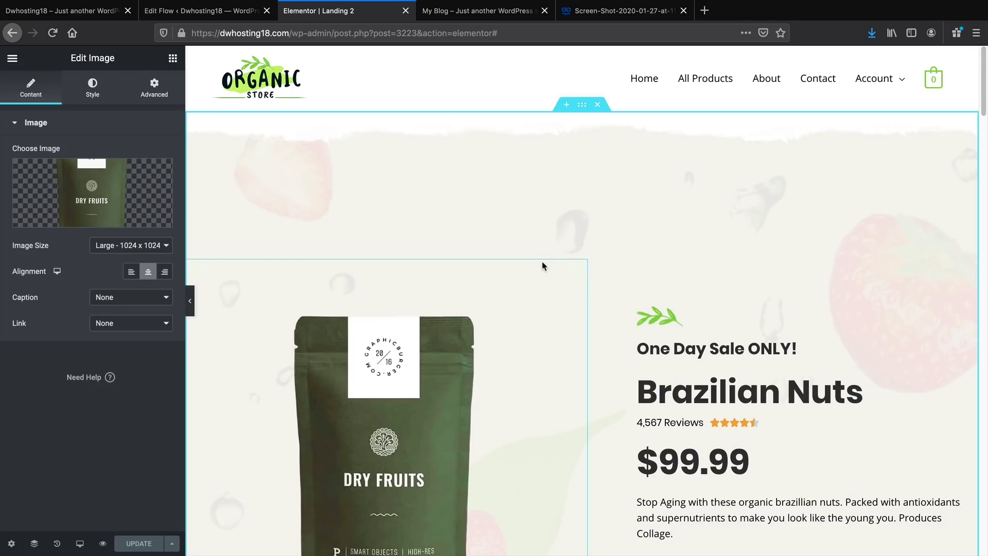
pyautogui.click(583, 107)
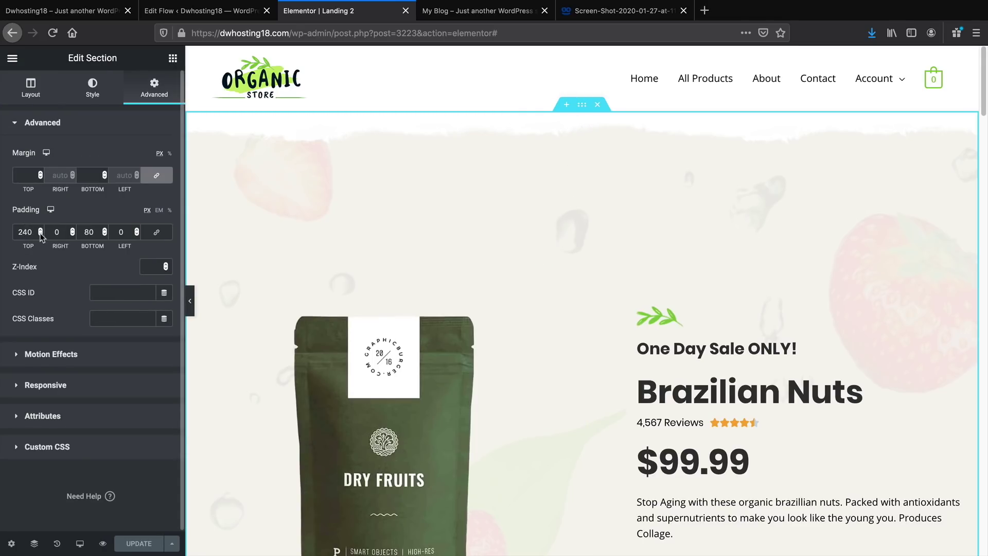
pyautogui.moveTo(40, 234); pyautogui.dragTo(40, 234)
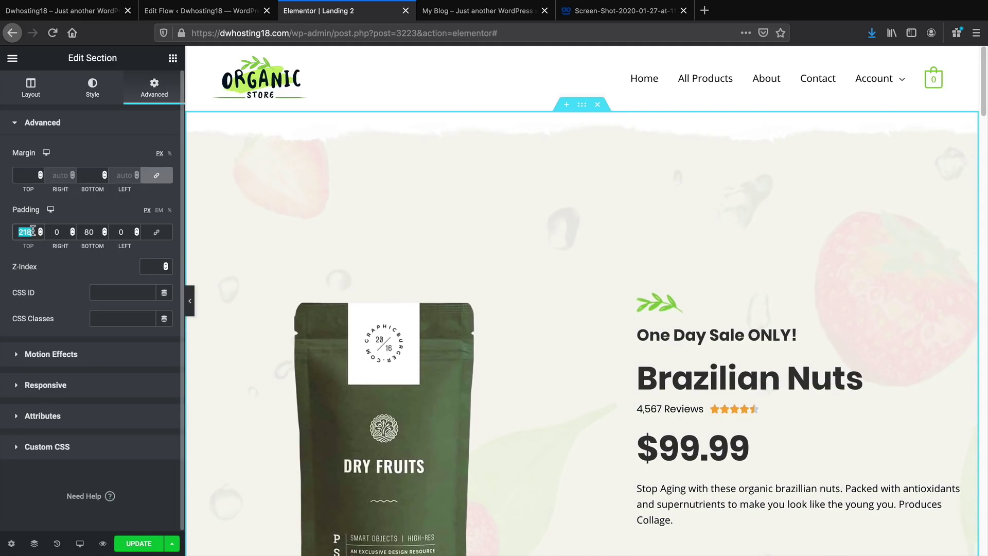
pyautogui.write('0')
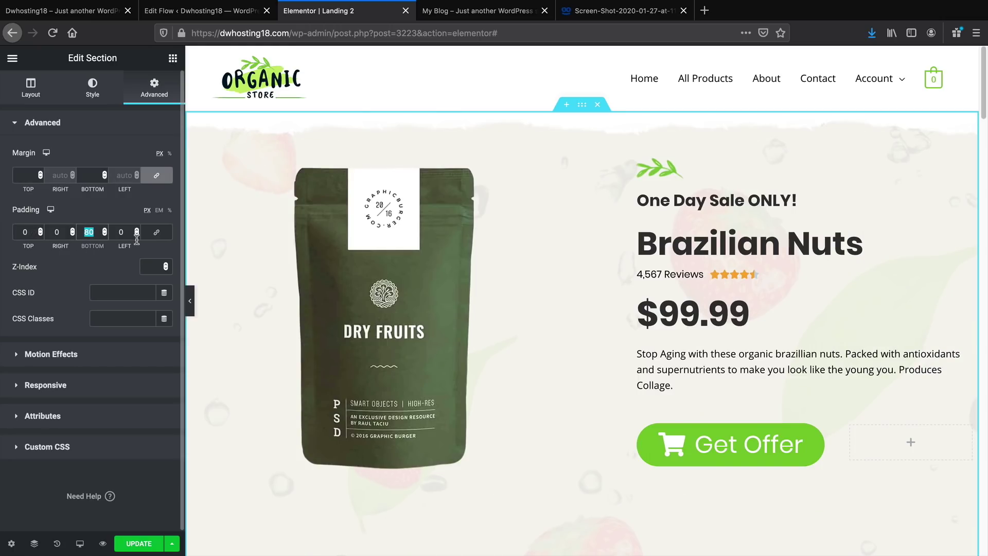
pyautogui.write('0')
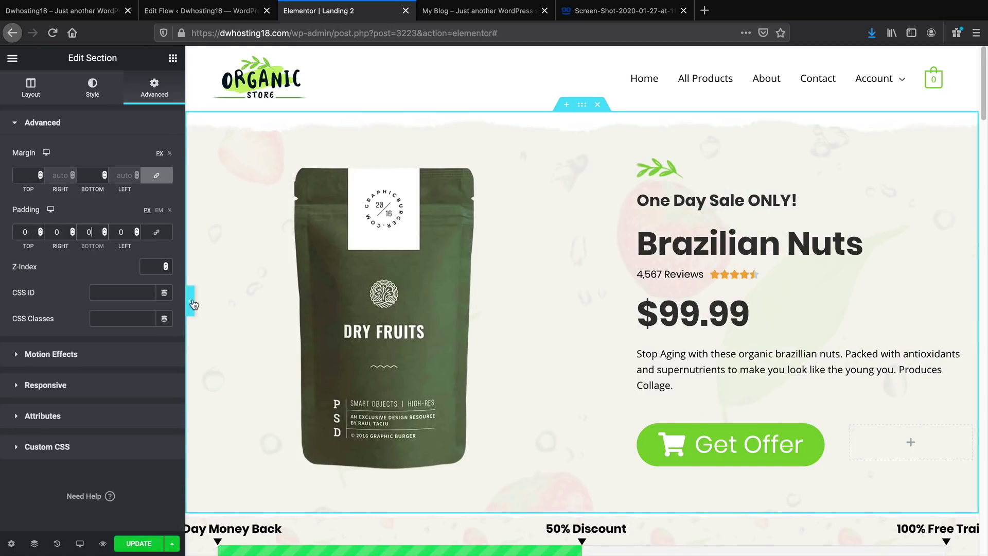
pyautogui.click(192, 303)
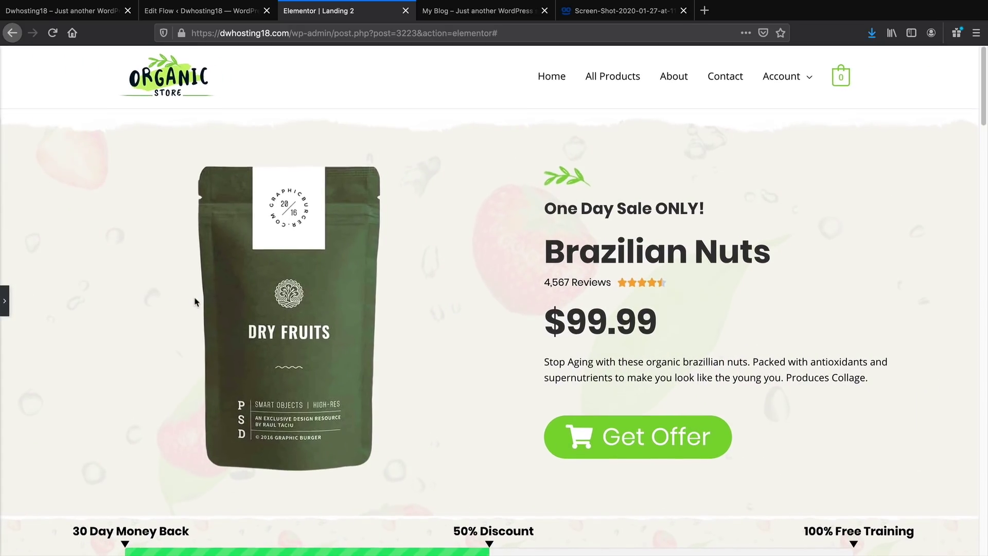
# Preview the raised hero, then select the progress bar section for editing
pyautogui.scroll(-2, 195, 302)
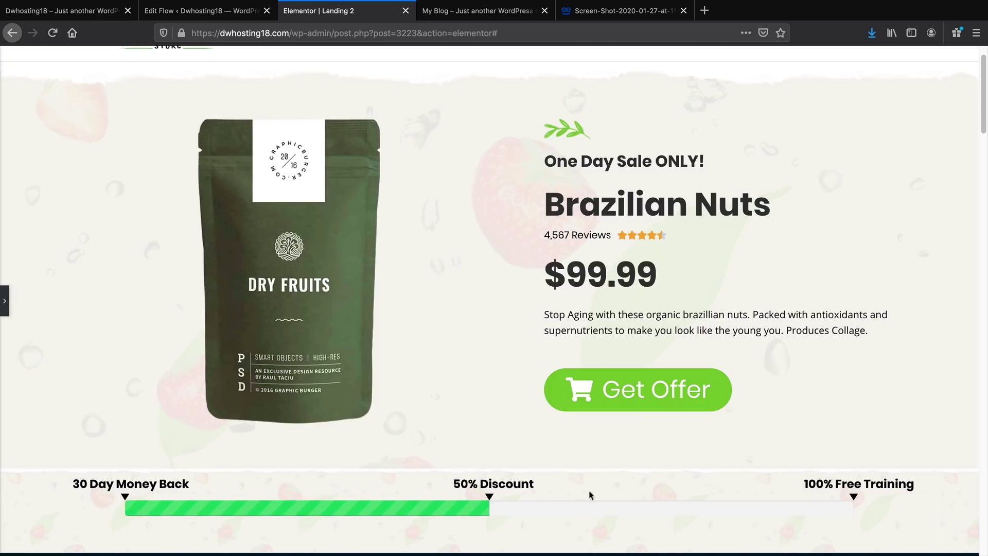
pyautogui.moveTo(845, 485); pyautogui.dragTo(94, 476)
pyautogui.click(112, 483)
pyautogui.scroll(-1, 505, 515)
pyautogui.scroll(1, 504, 514)
pyautogui.scroll(-1, 505, 515)
pyautogui.click(5, 302)
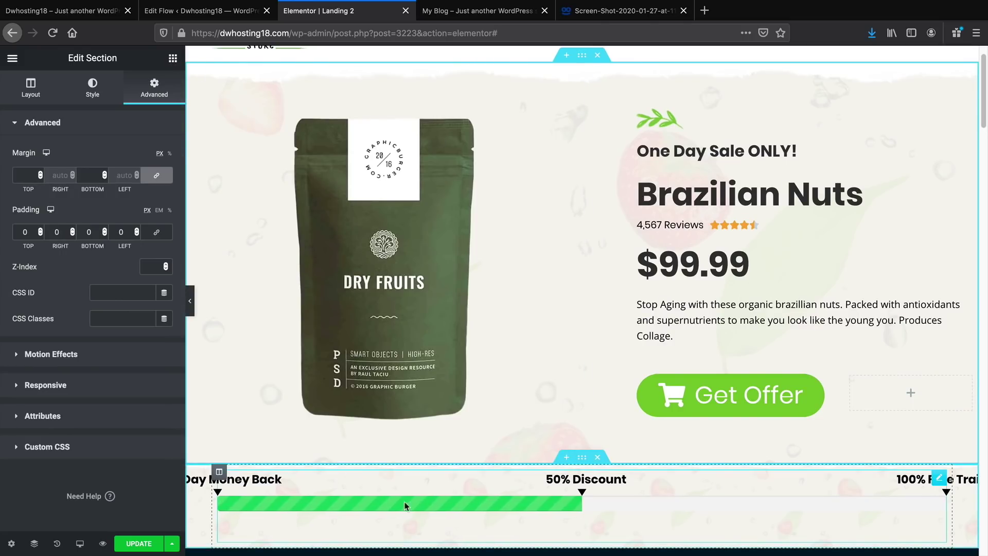
pyautogui.click(583, 457)
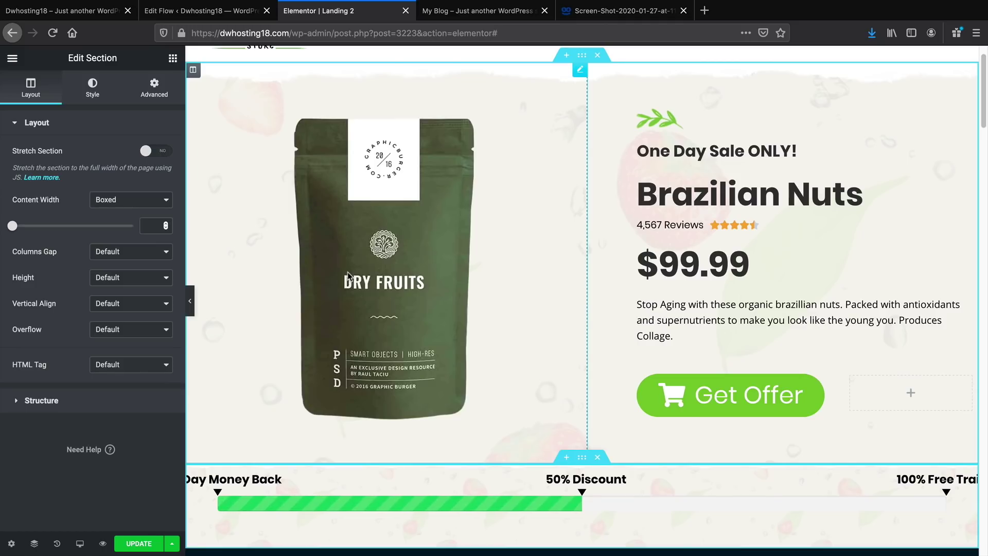
pyautogui.click(173, 58)
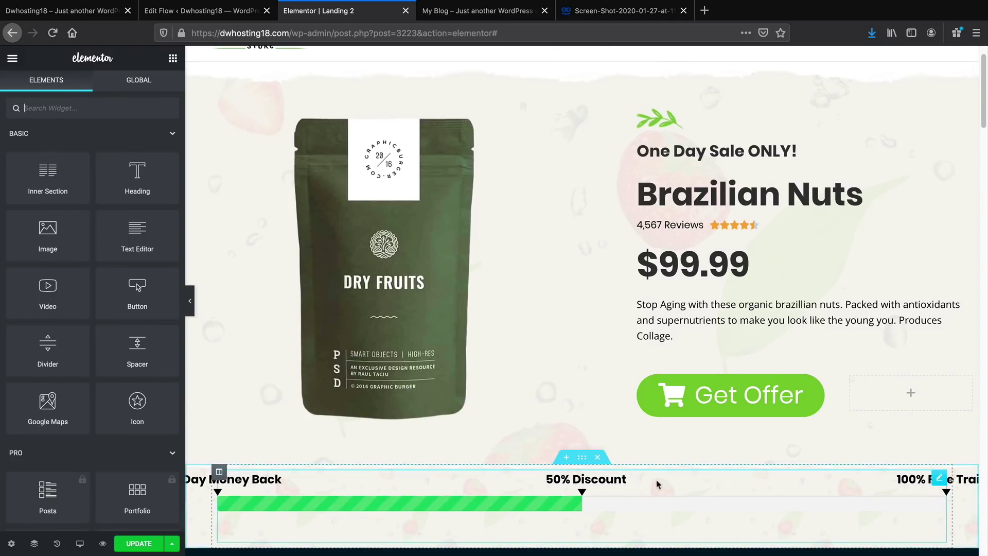
# Unlink the progress bar section's margins and set its top margin to -45 px
pyautogui.click(581, 460)
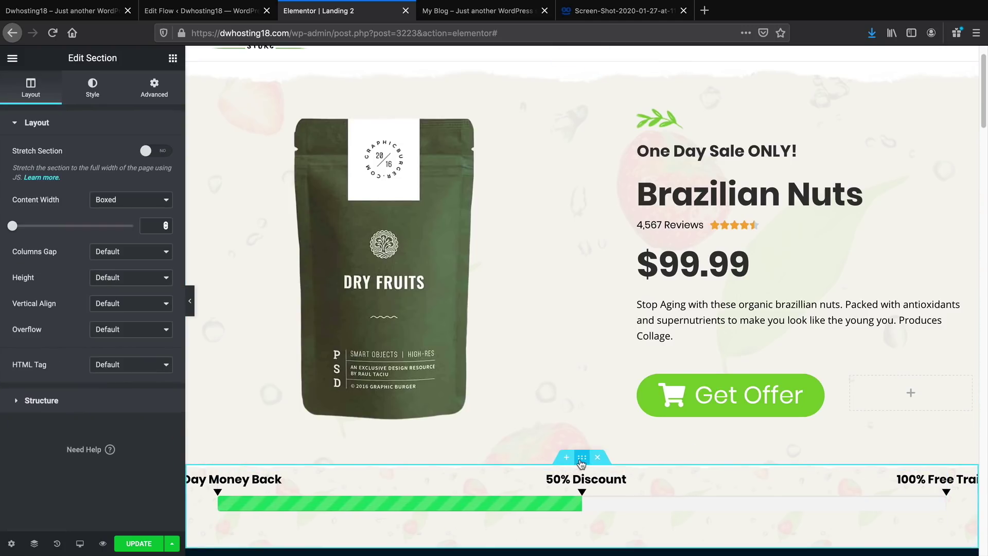
pyautogui.click(147, 93)
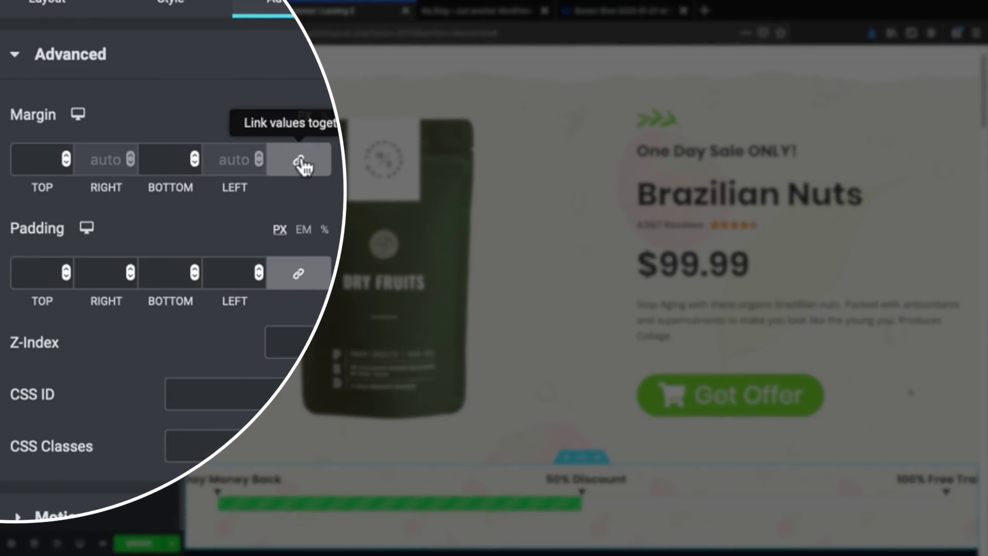
pyautogui.click(302, 162)
pyautogui.click(66, 156)
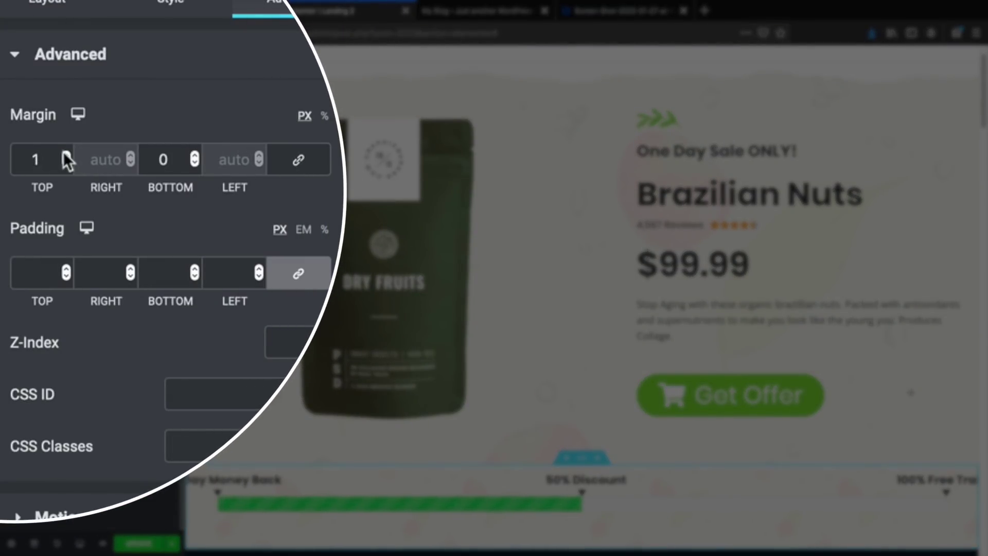
pyautogui.click(66, 156)
pyautogui.click(66, 163)
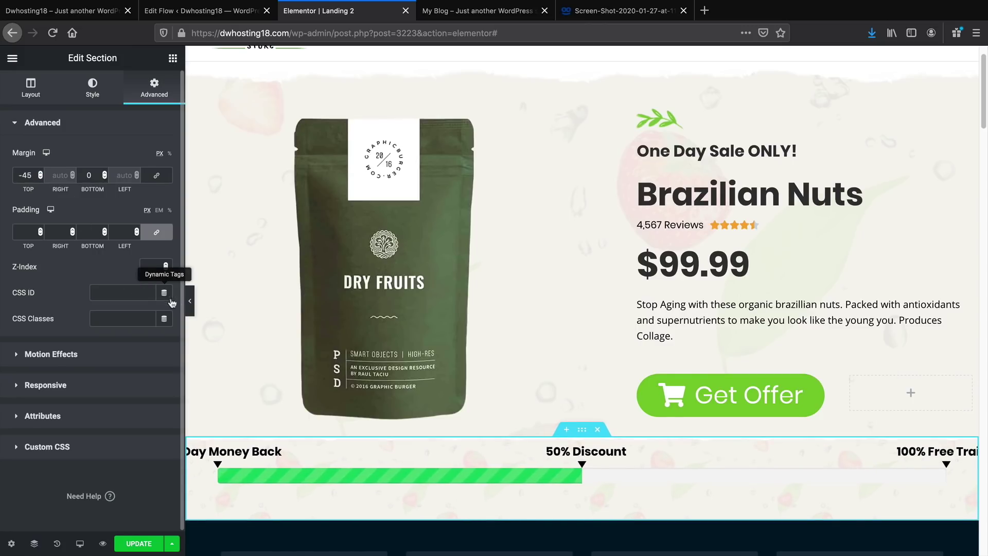
# Preview the section sitting flush beneath the hero, then save Landing 2
pyautogui.click(190, 300)
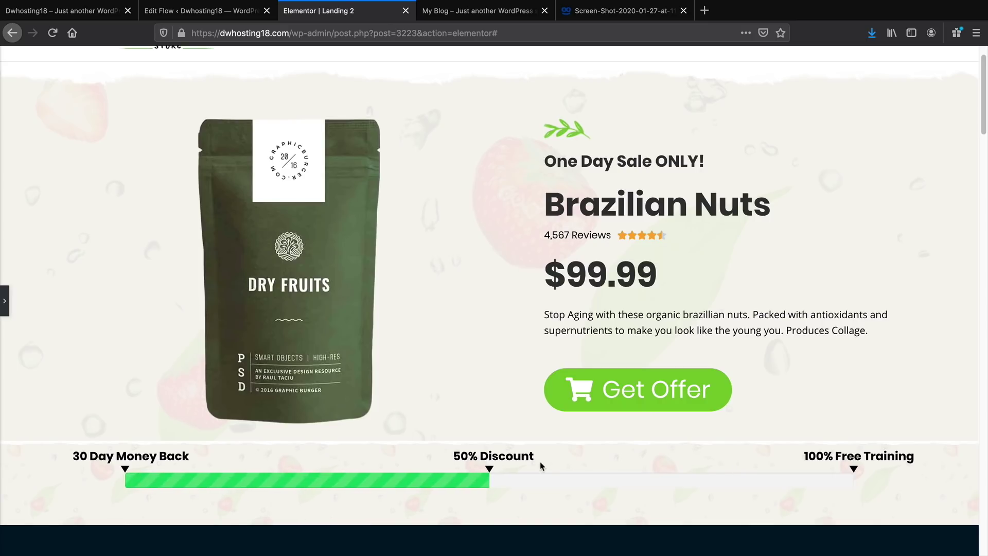
pyautogui.scroll(2, 540, 466)
pyautogui.scroll(-4, 309, 371)
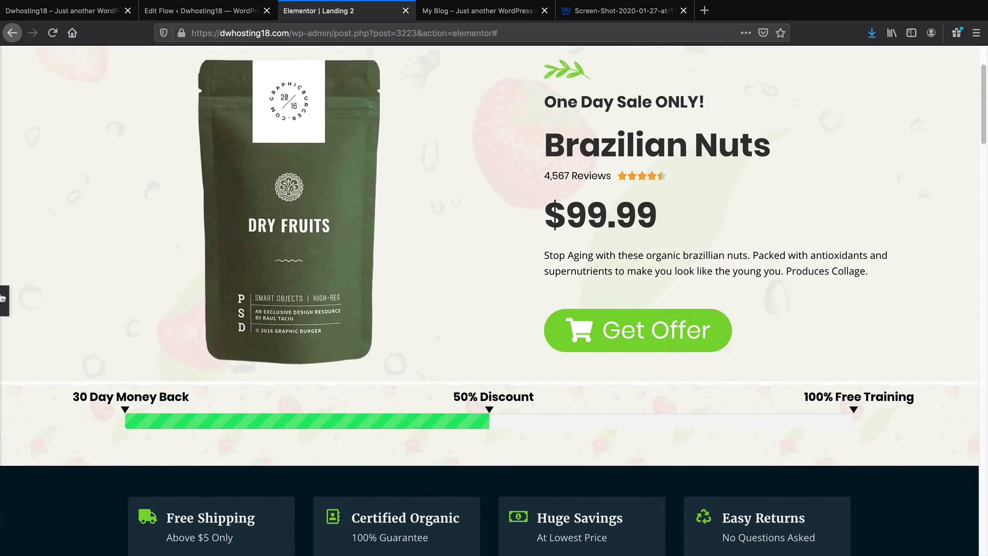
pyautogui.click(4, 299)
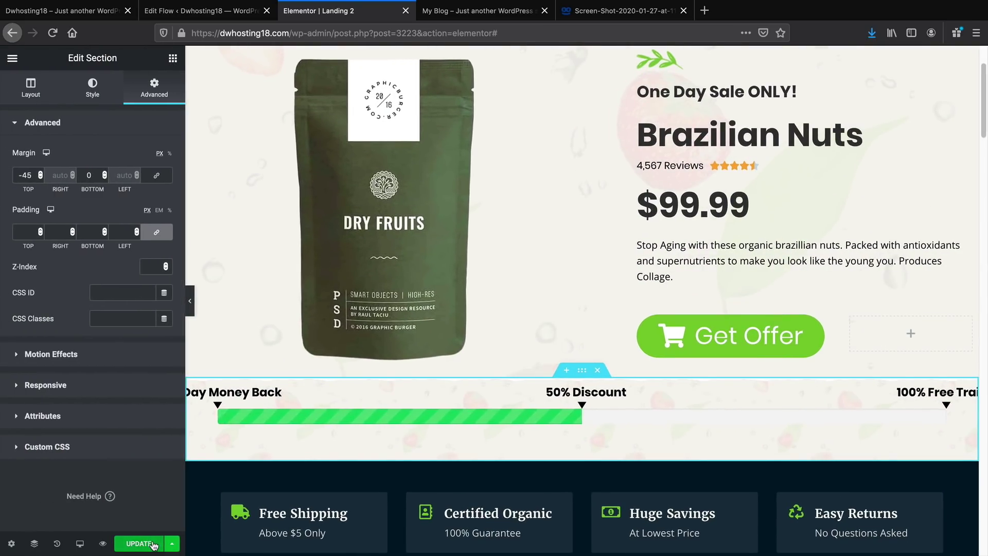
pyautogui.click(154, 545)
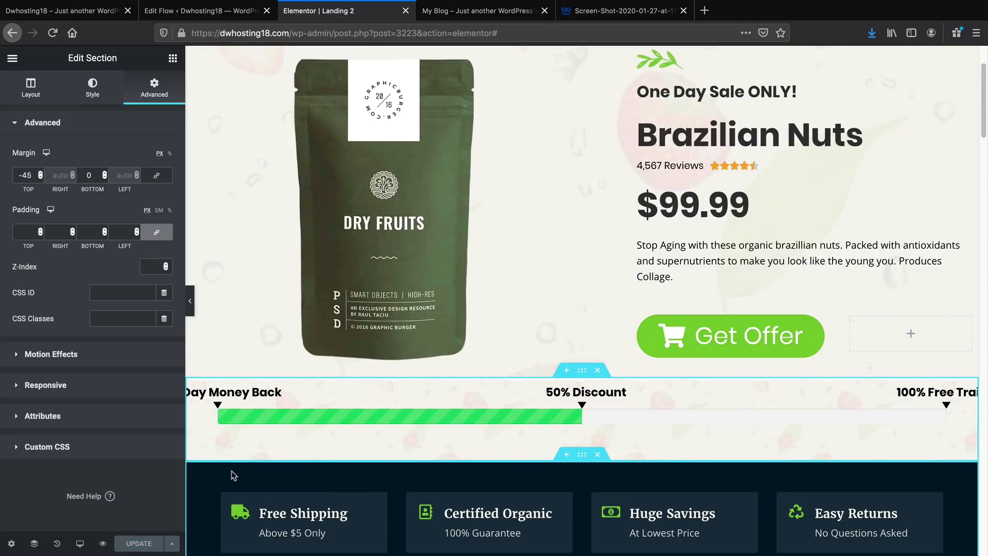
pyautogui.click(12, 58)
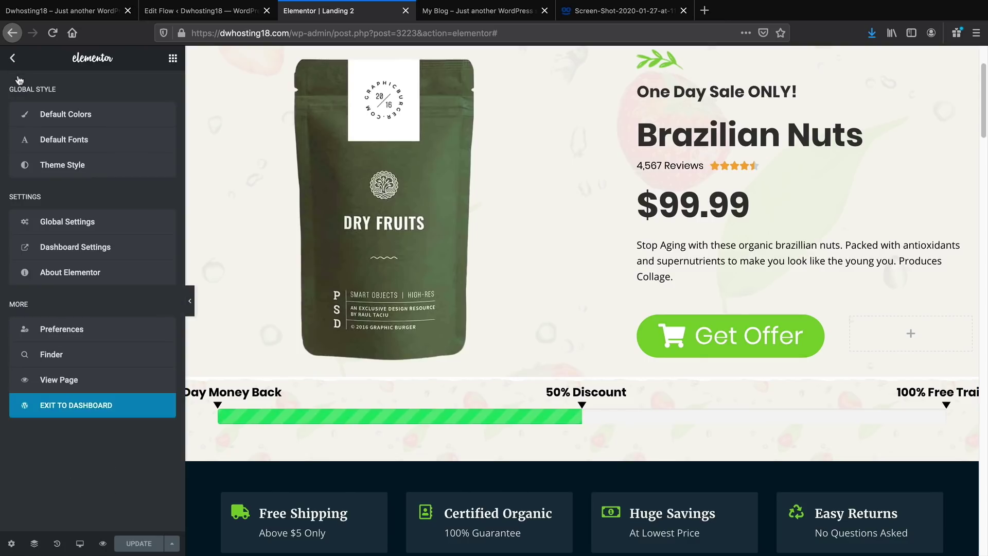
# Check the live Landing 2 page shows the striped bar under the Brazilian Nuts hero, then go to Edit Step
pyautogui.click(88, 381)
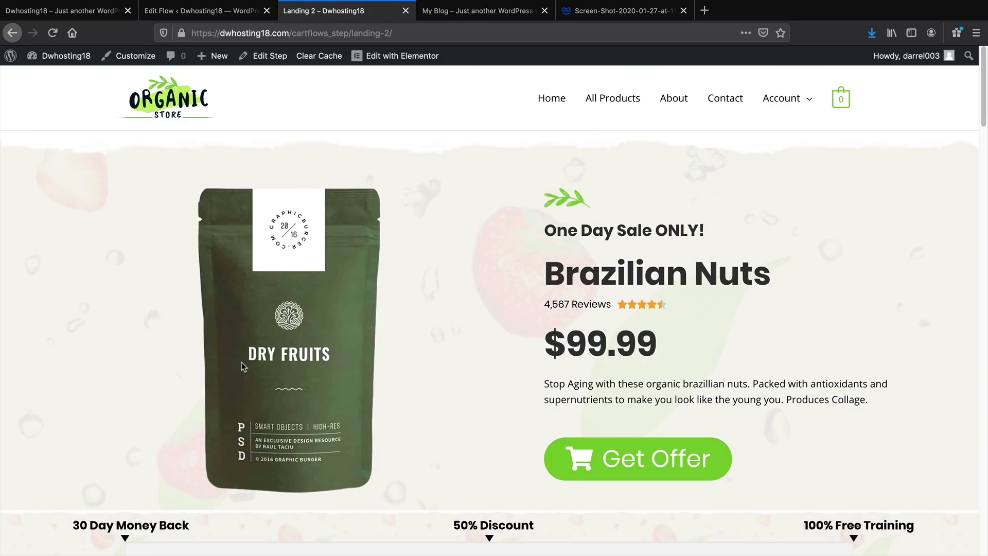
pyautogui.scroll(-2, 242, 362)
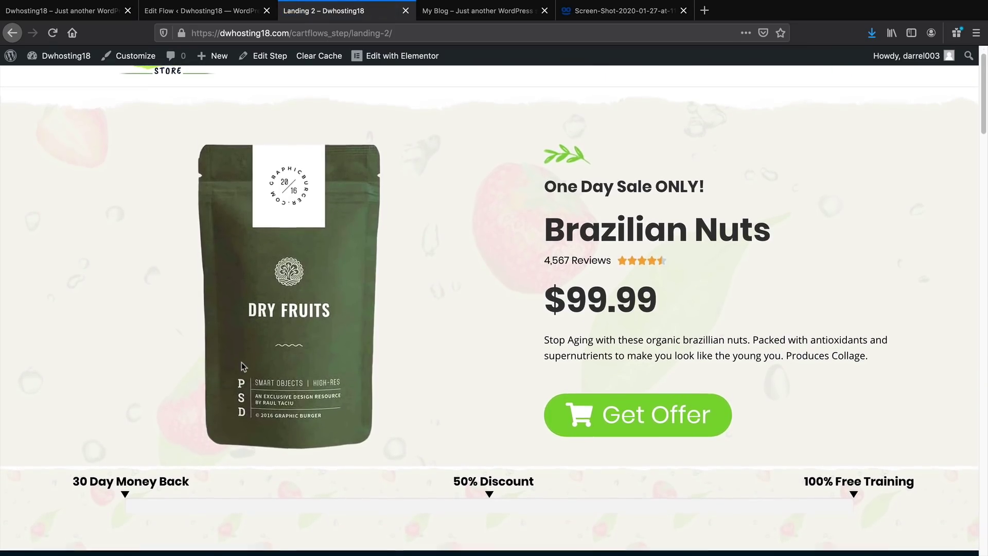
pyautogui.scroll(-1, 242, 362)
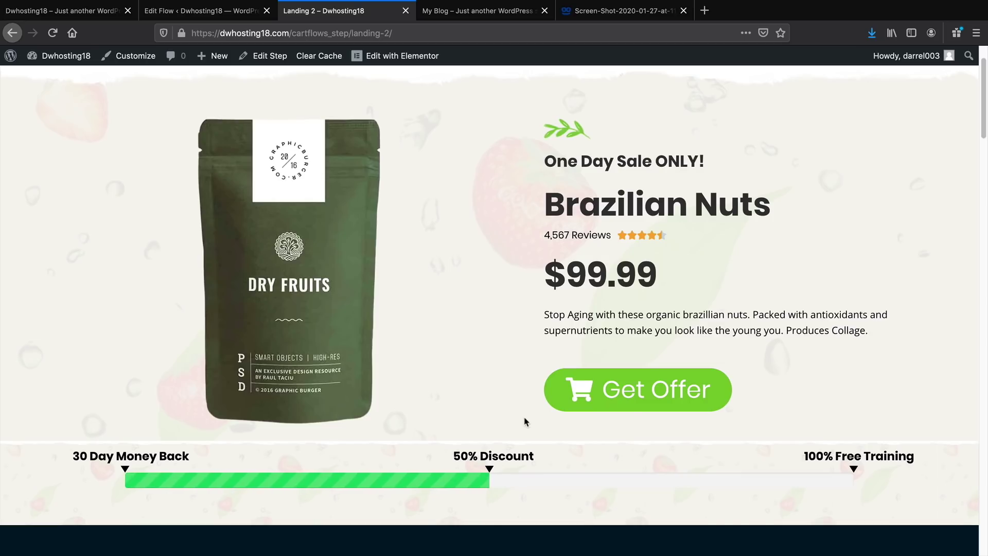
pyautogui.scroll(3, 523, 420)
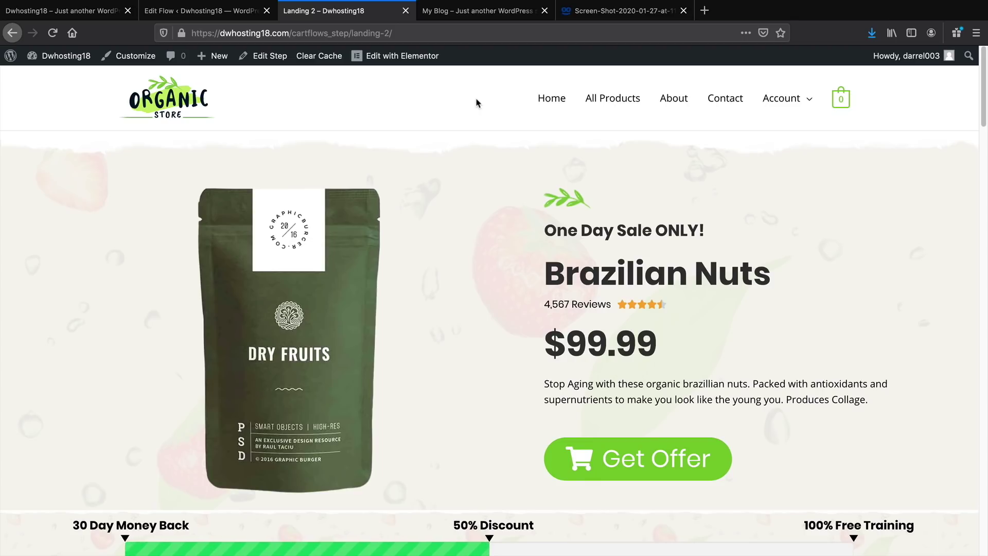
pyautogui.click(281, 60)
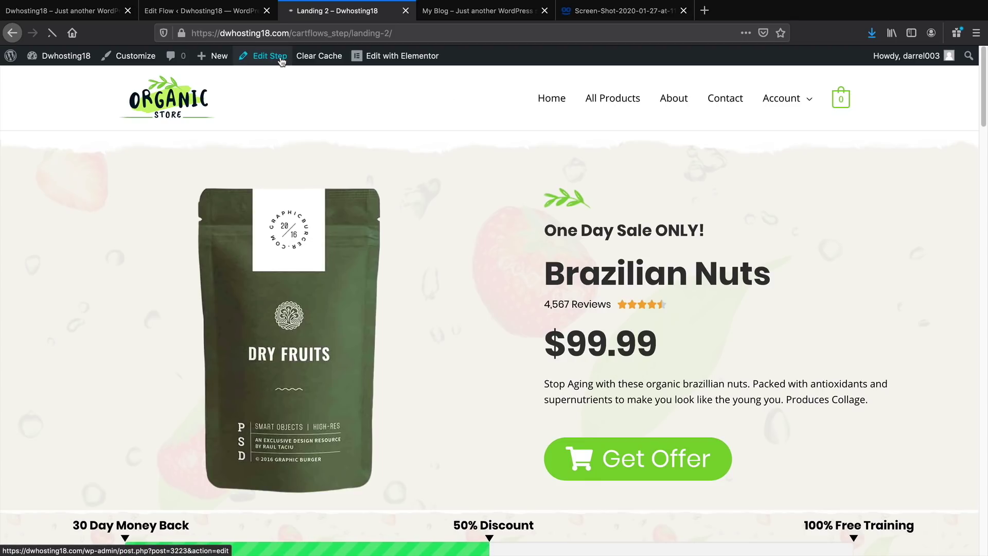
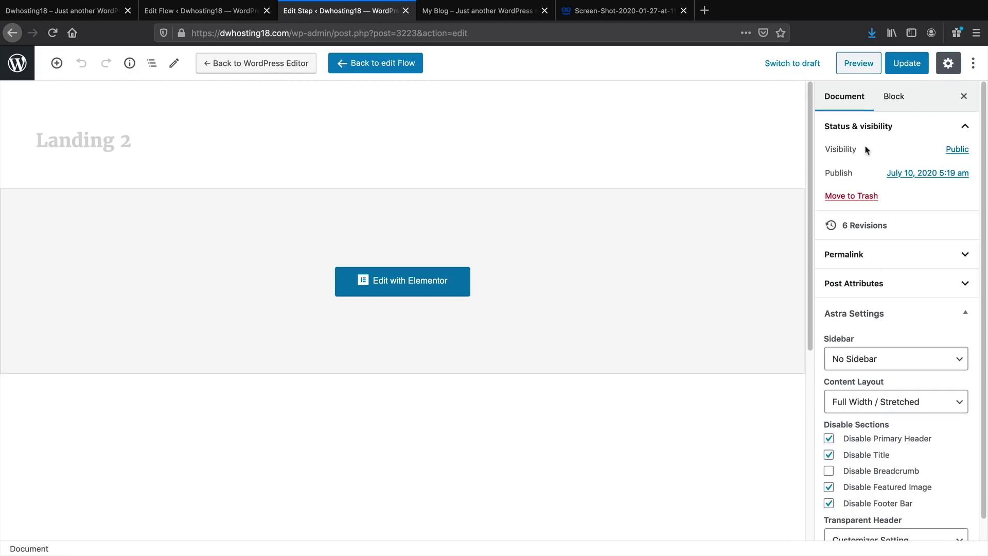
# Update the Landing 2 step, then open and reload its live page
pyautogui.click(907, 64)
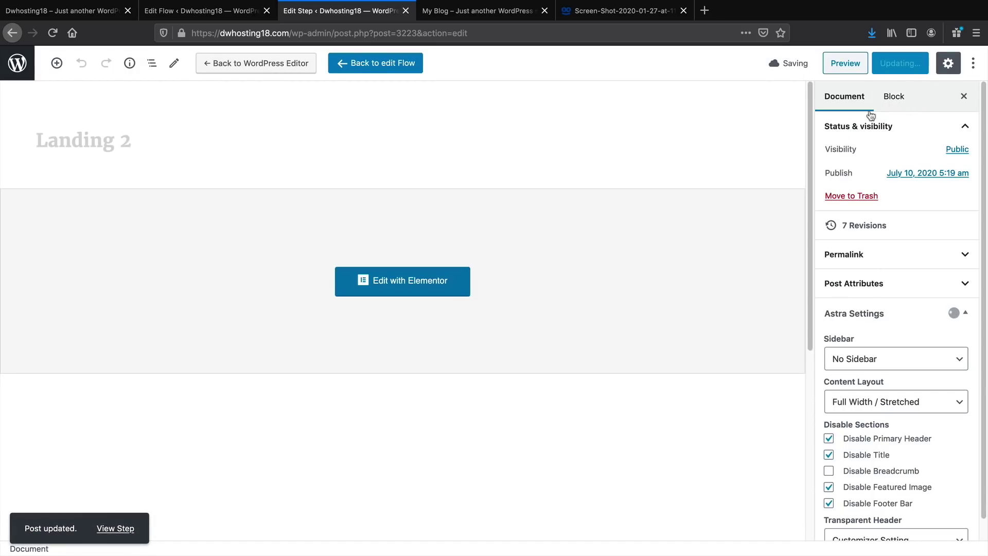
pyautogui.click(124, 529)
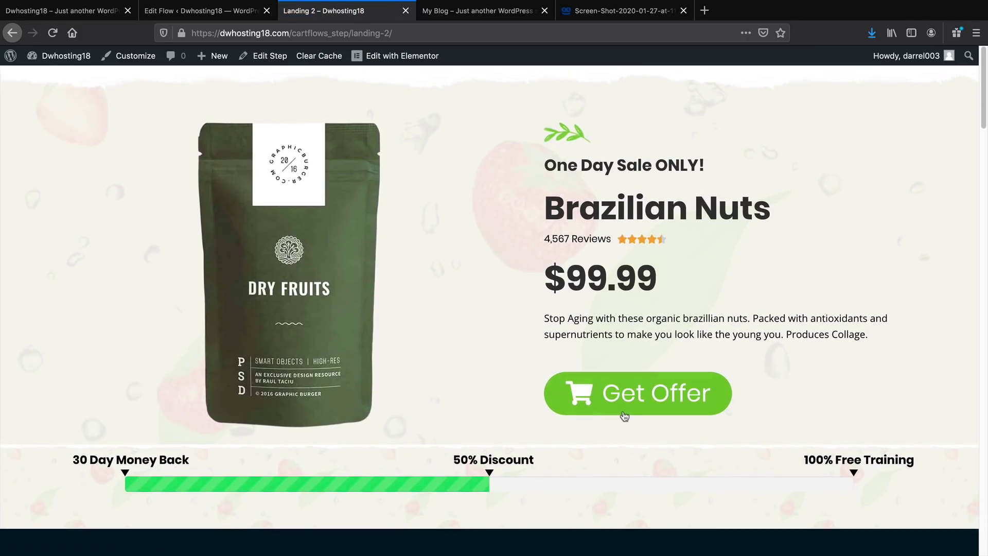
pyautogui.click(53, 32)
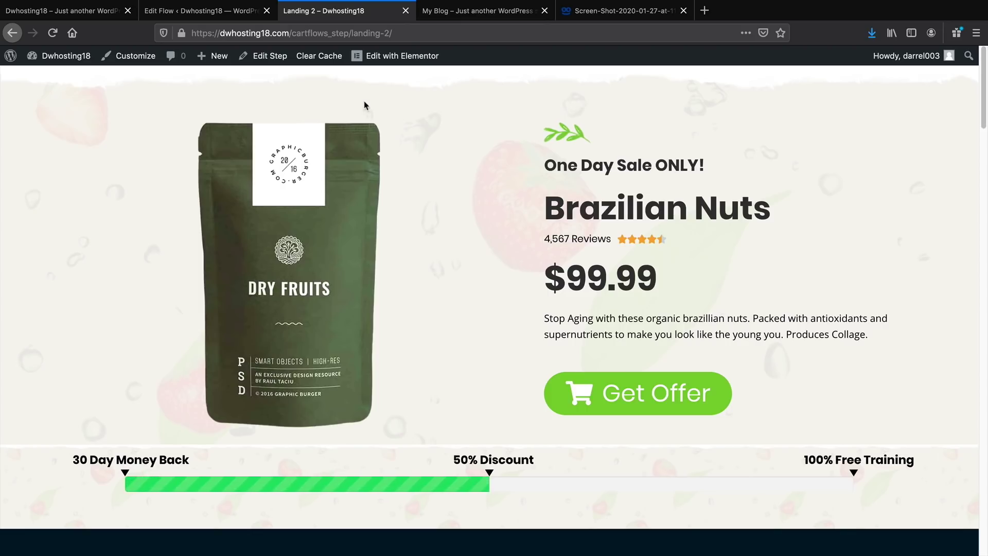
# Compare the live page with the My Blog tab's landing page, then return to Landing 2
pyautogui.click(464, 11)
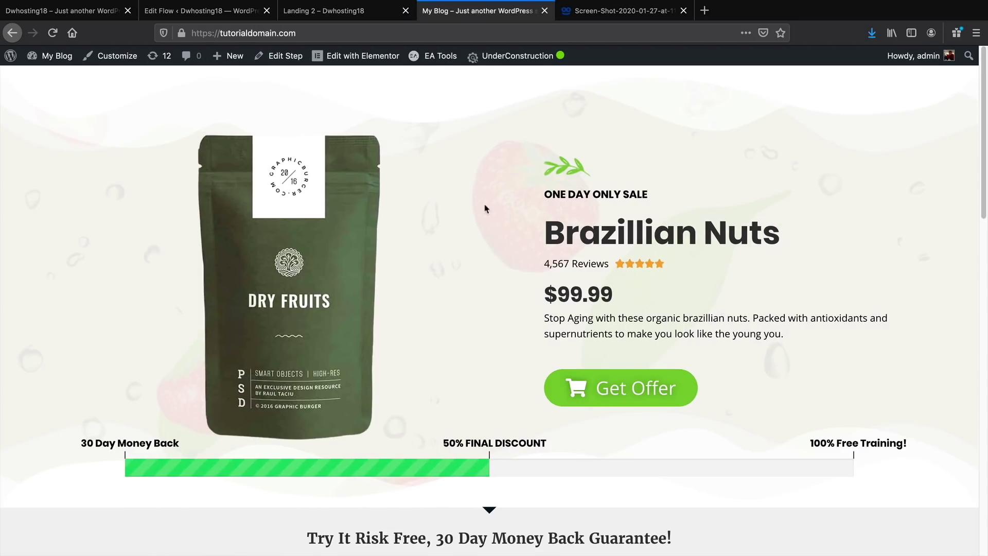
pyautogui.click(356, 16)
pyautogui.moveTo(388, 67)
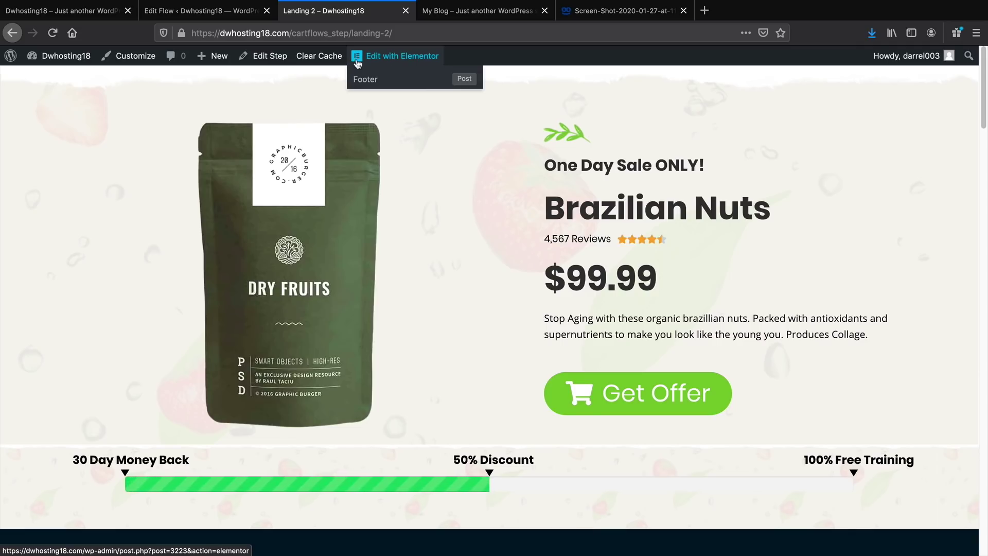
pyautogui.click(378, 61)
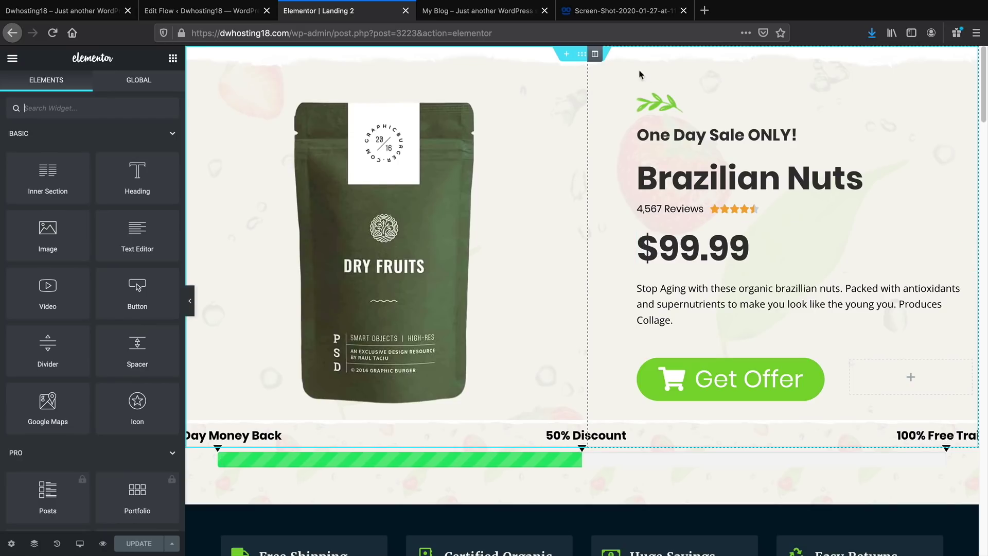
# Compare the Elementor editor with the My Blog tab, then select the top hero section
pyautogui.hotkey('ctrl', 'Tab')
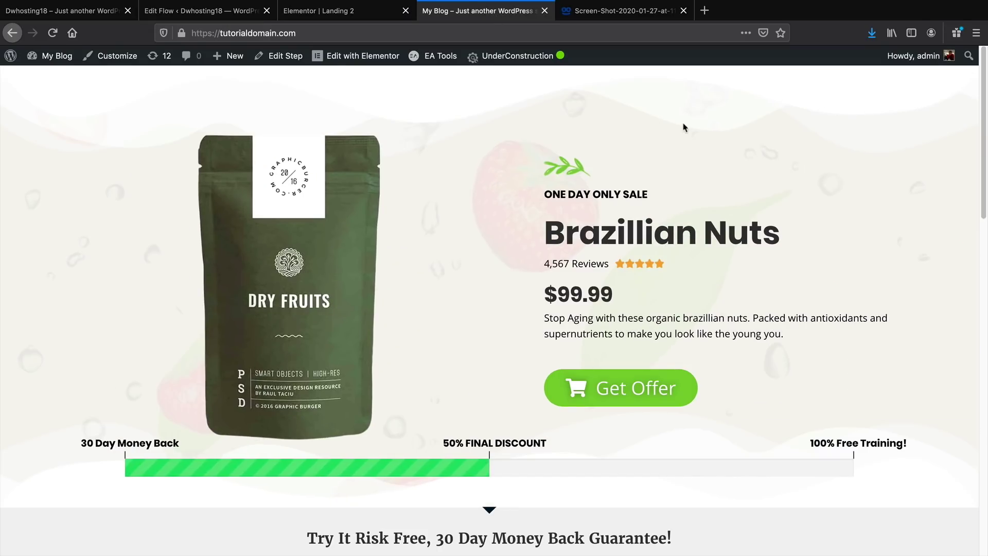
pyautogui.click(342, 11)
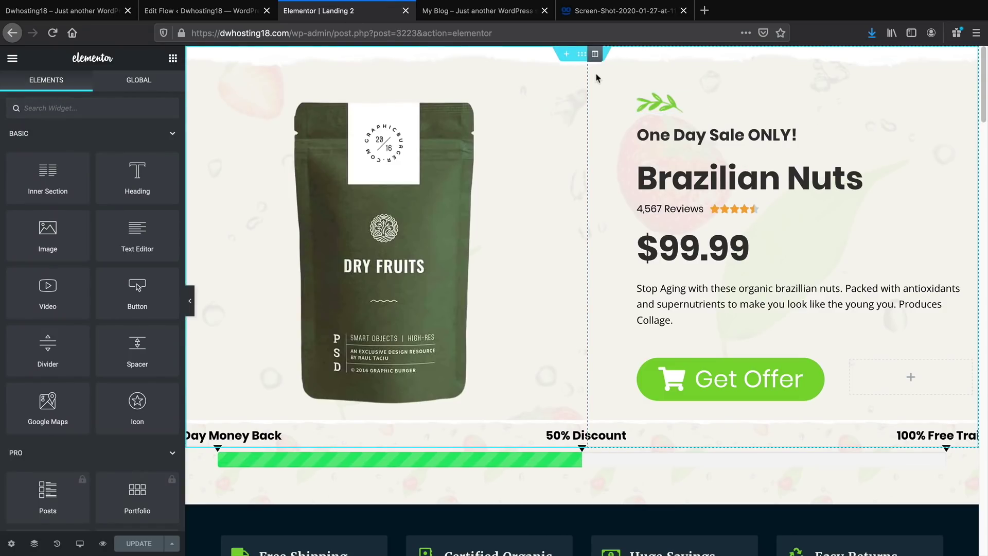
pyautogui.click(583, 54)
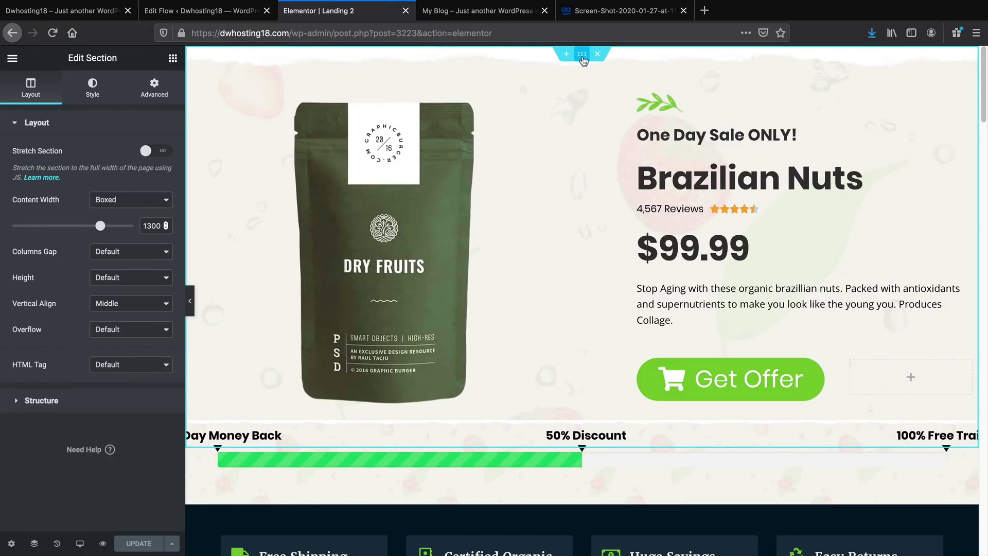
# Add a black Drops shape divider to the top of the hero section
pyautogui.click(87, 92)
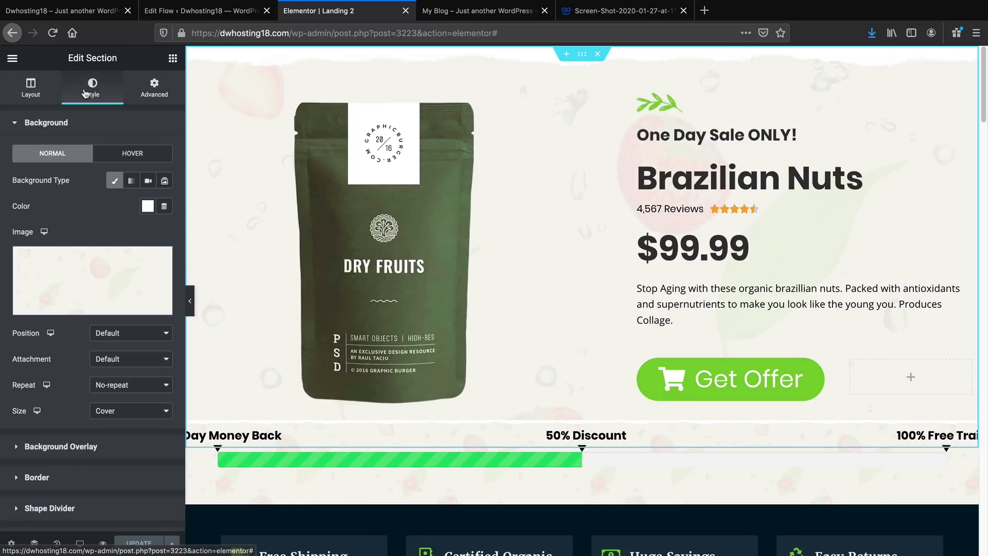
pyautogui.scroll(-1, 85, 242)
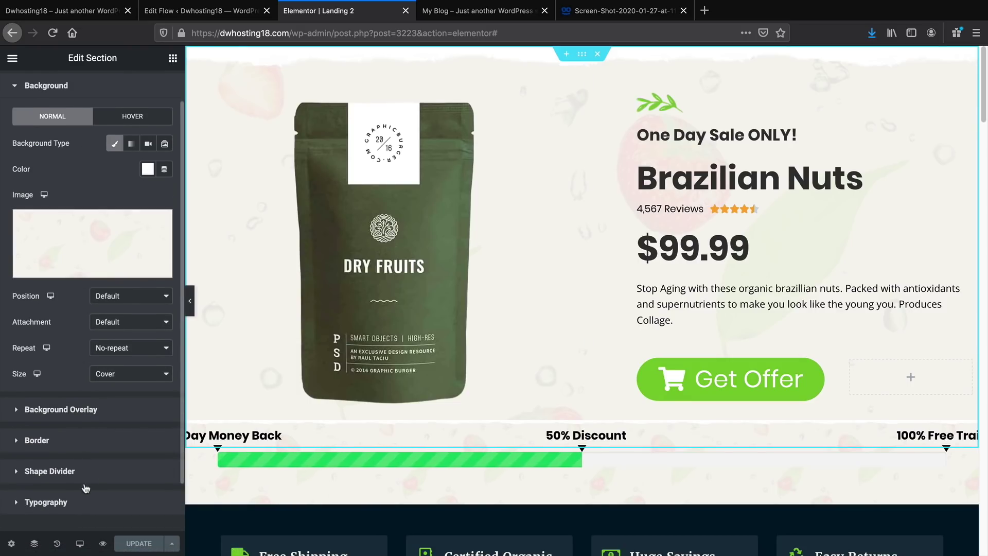
pyautogui.click(77, 473)
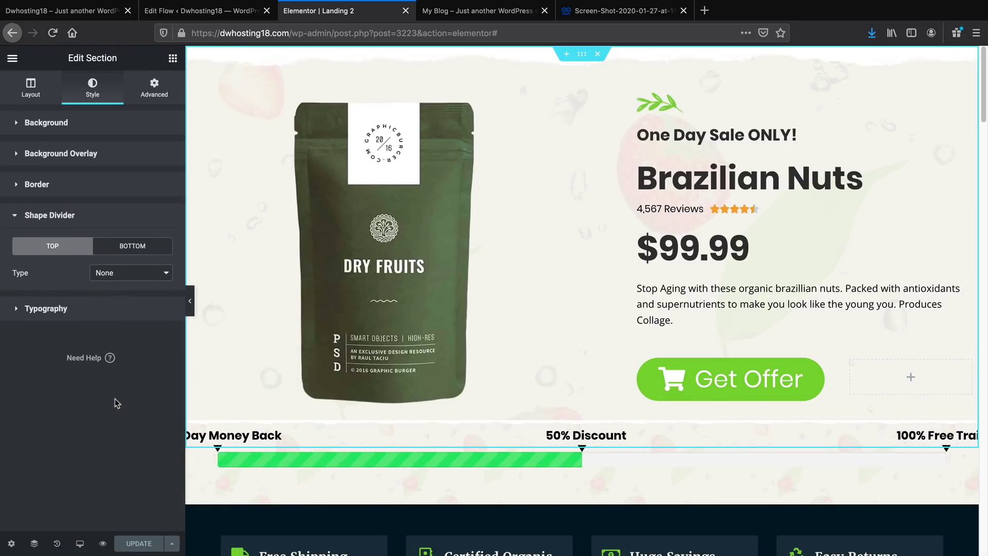
pyautogui.click(110, 274)
pyautogui.click(112, 288)
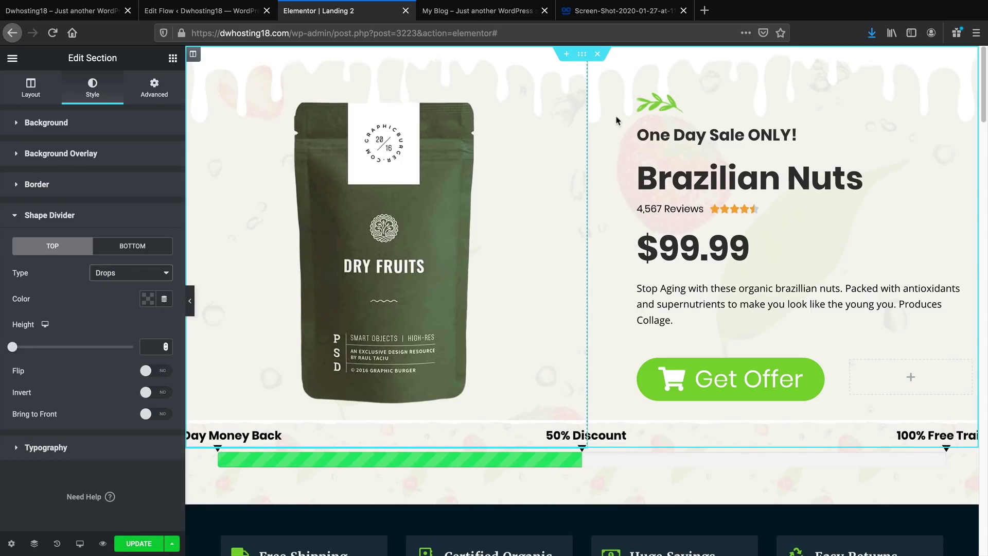
pyautogui.click(148, 298)
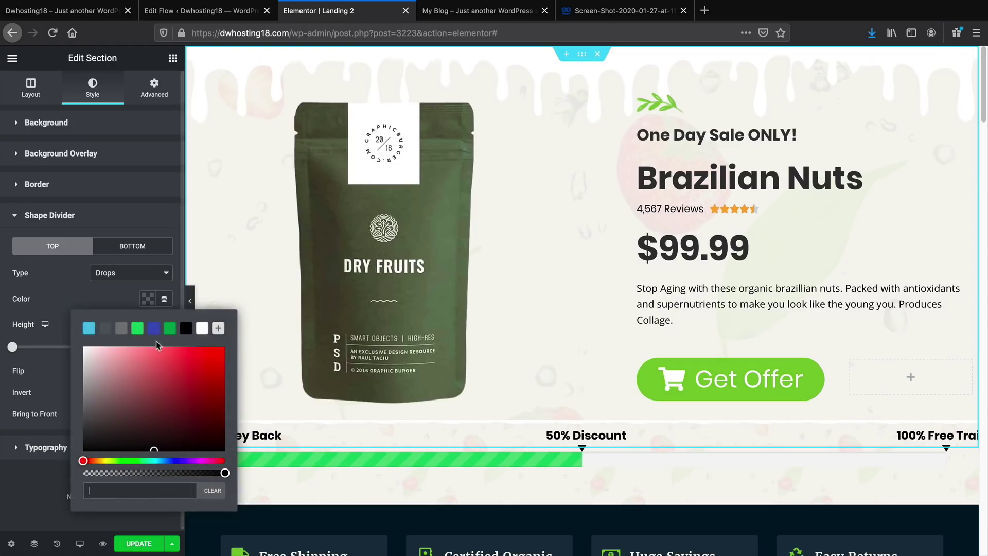
pyautogui.click(186, 328)
pyautogui.click(57, 502)
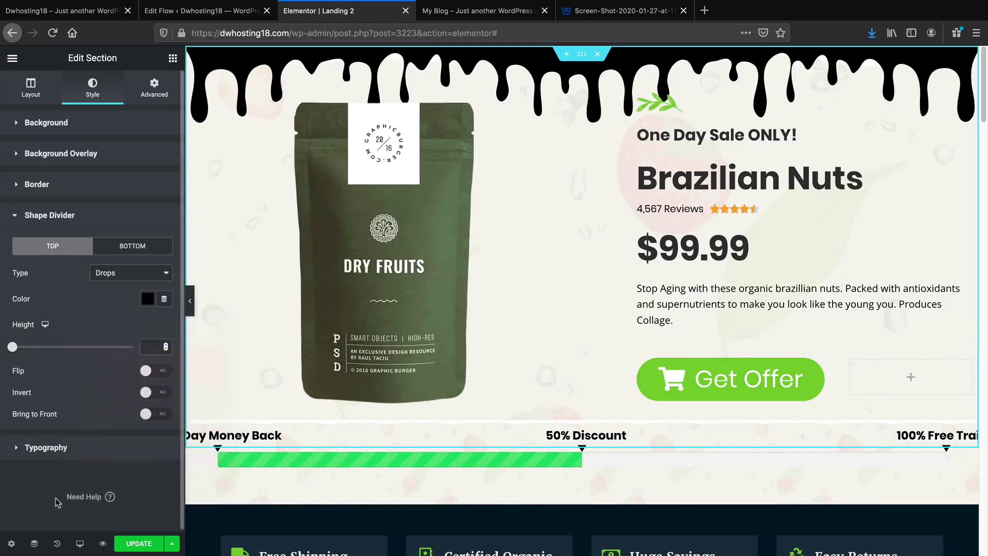
# Try Clouds at height 130, Zigzag, Curve Asymmetrical, Arrow and Book for the top divider
pyautogui.click(145, 278)
pyautogui.click(144, 278)
pyautogui.click(145, 278)
pyautogui.click(144, 278)
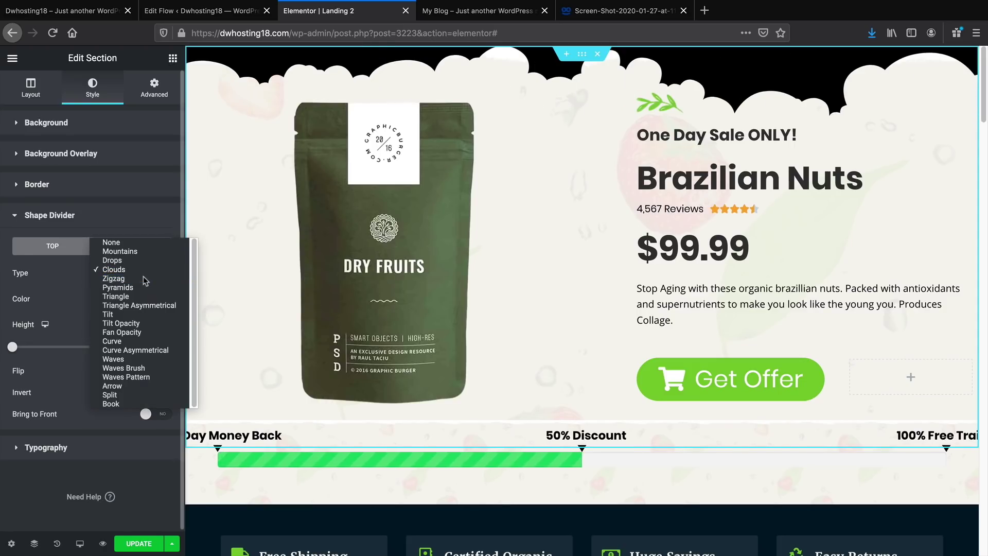
pyautogui.click(142, 279)
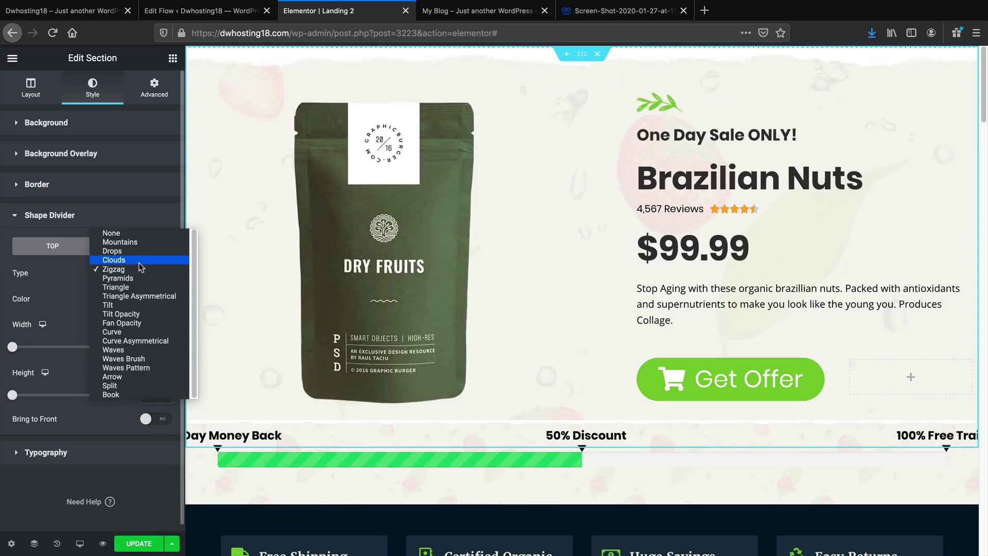
pyautogui.click(139, 260)
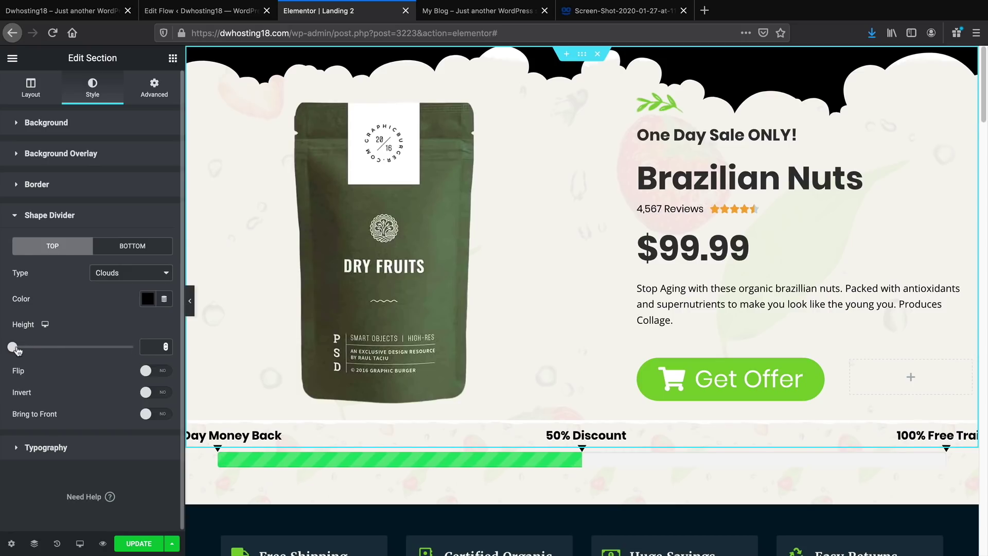
pyautogui.moveTo(16, 349); pyautogui.dragTo(44, 347)
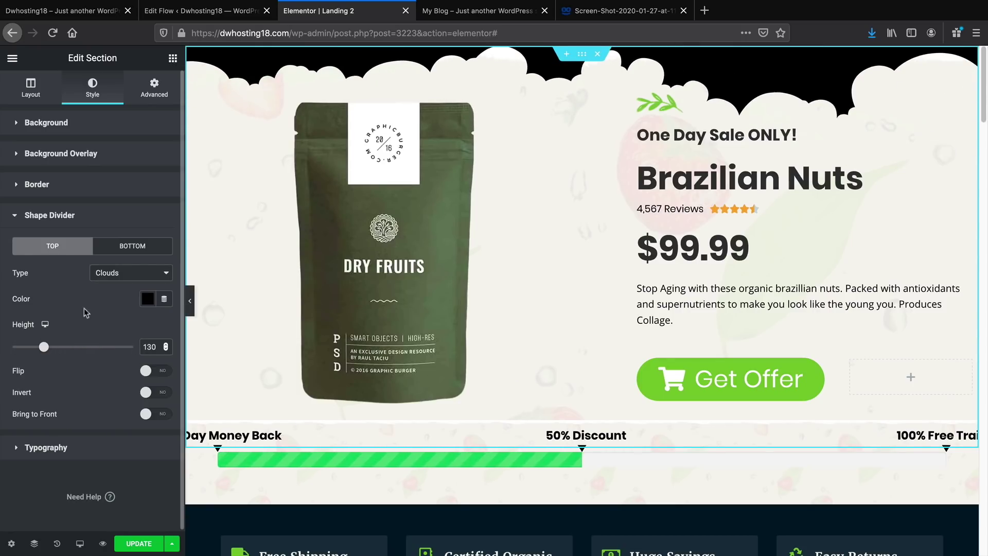
pyautogui.click(119, 279)
pyautogui.click(122, 350)
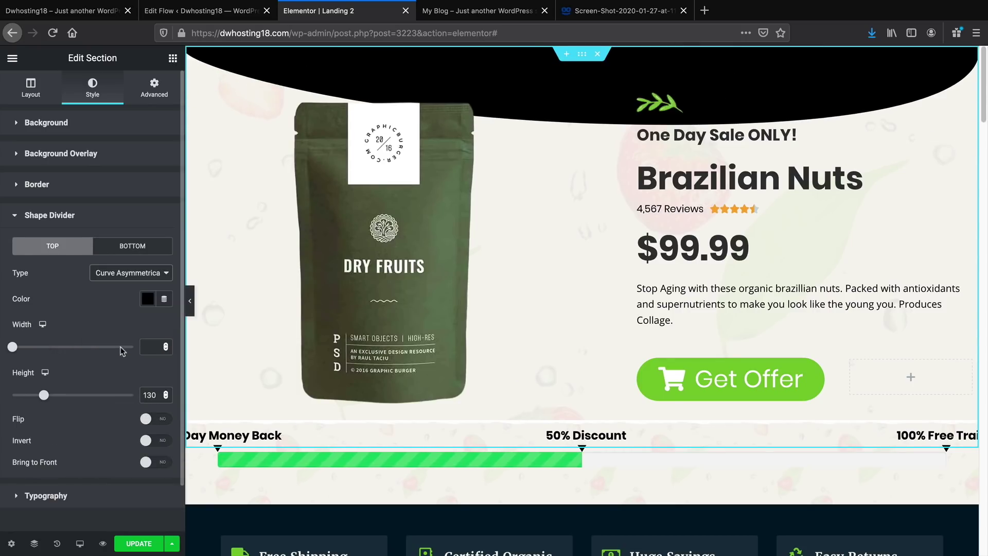
pyautogui.click(131, 277)
pyautogui.click(128, 306)
pyautogui.click(129, 279)
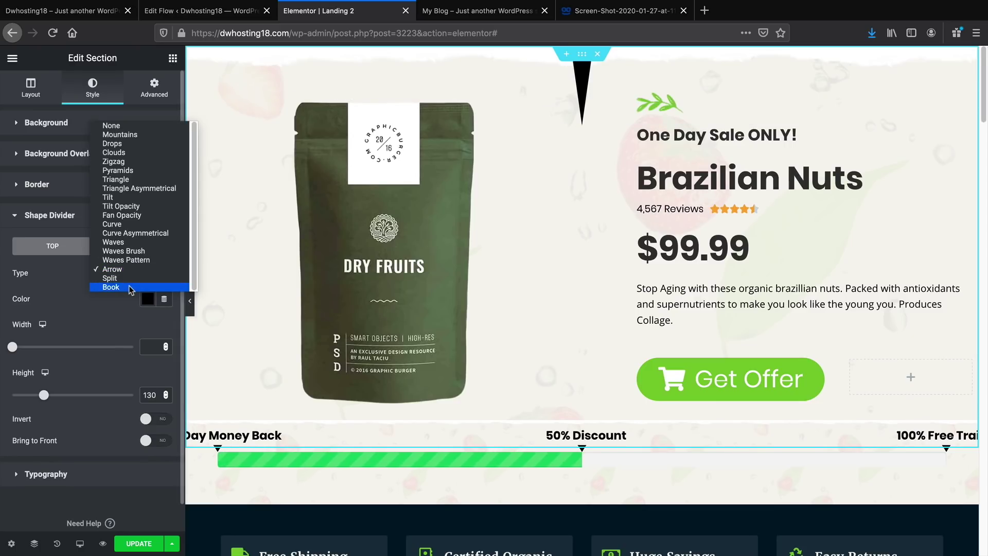
pyautogui.click(130, 287)
# Set the top divider to width 164 and height 186, then switch its shape to Mountains
pyautogui.moveTo(13, 347); pyautogui.dragTo(51, 348)
pyautogui.moveTo(45, 397)
pyautogui.mouseDown()
pyautogui.moveTo(92, 396)
pyautogui.moveTo(59, 393)
pyautogui.mouseUp()
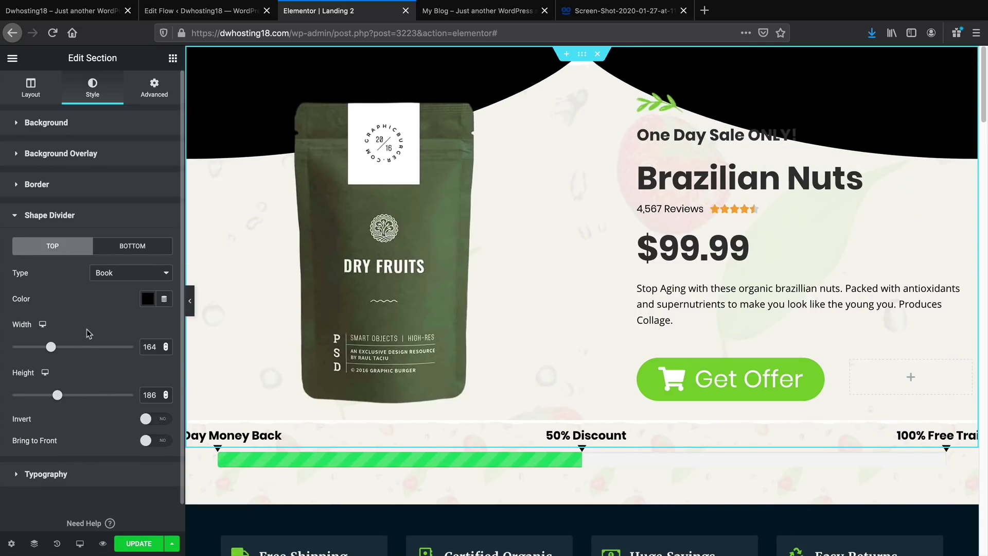
pyautogui.click(121, 275)
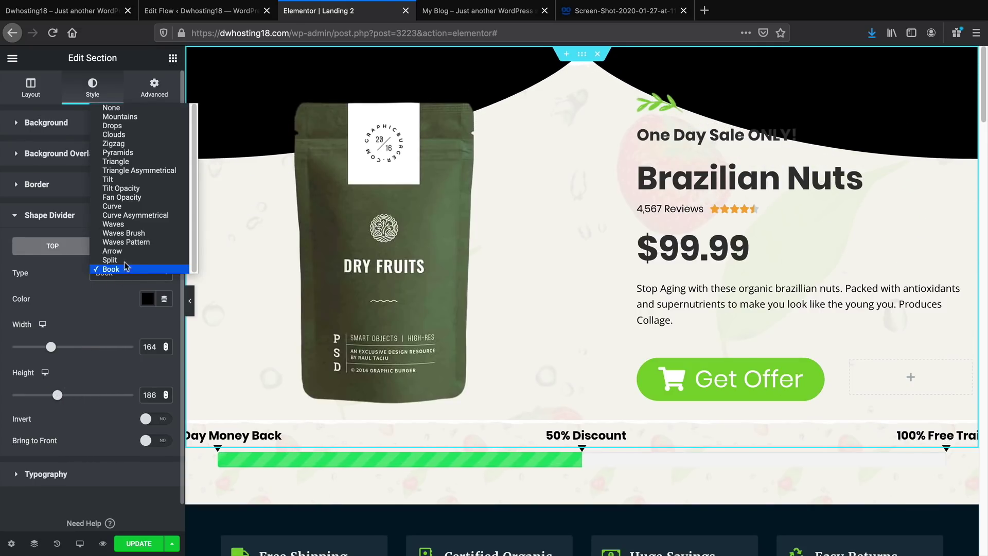
pyautogui.click(129, 135)
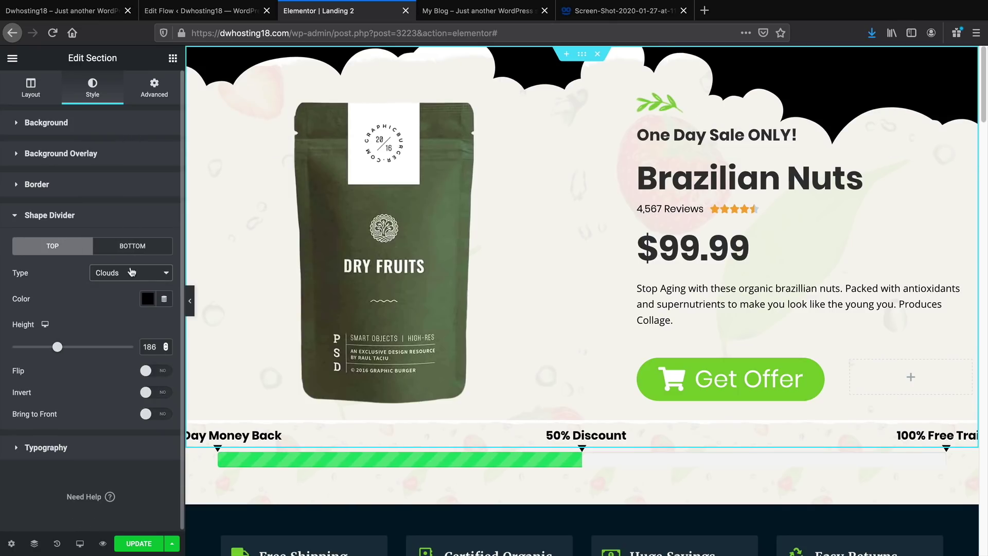
pyautogui.click(132, 273)
pyautogui.click(132, 260)
pyautogui.click(132, 266)
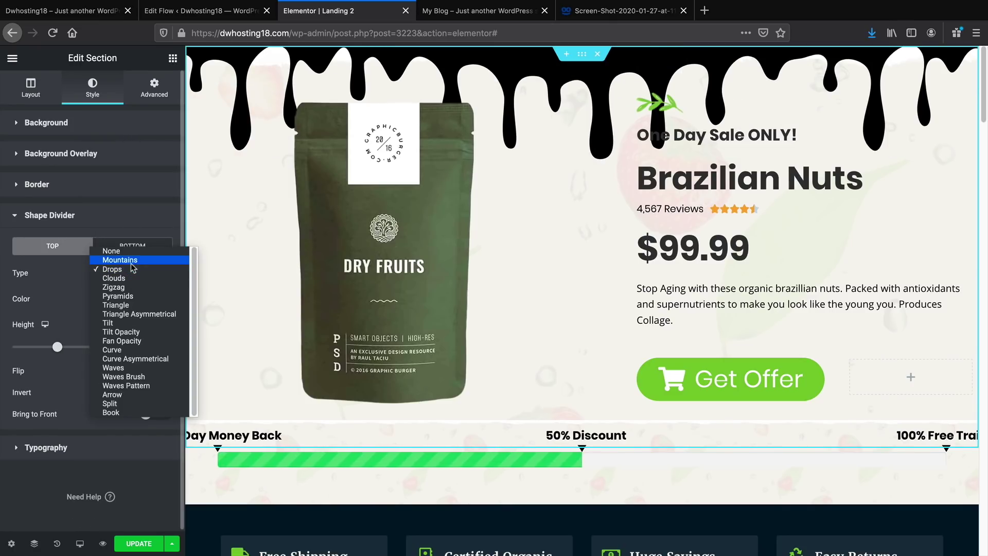
pyautogui.click(131, 260)
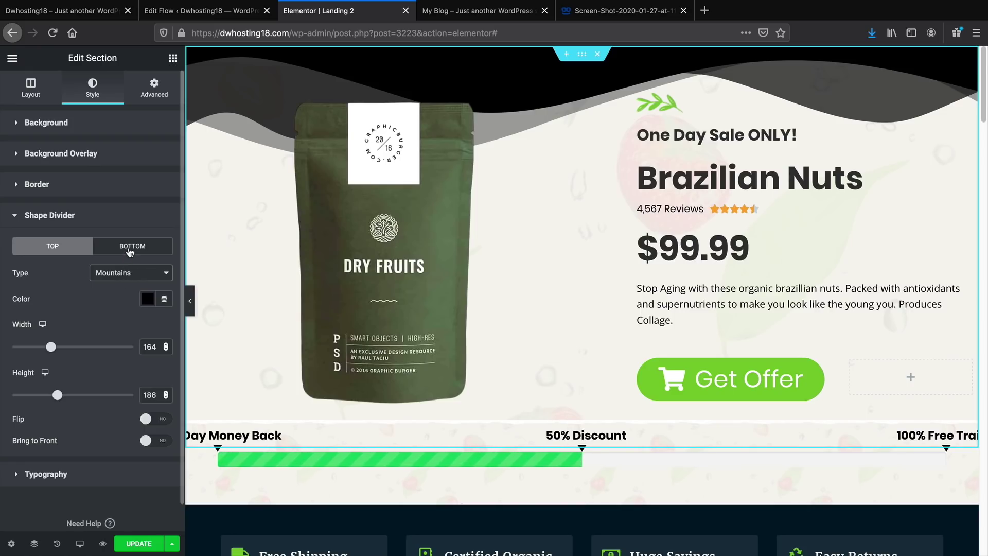
# Add a widened black Mountains divider to the bottom of the hero section
pyautogui.click(131, 249)
pyautogui.click(132, 268)
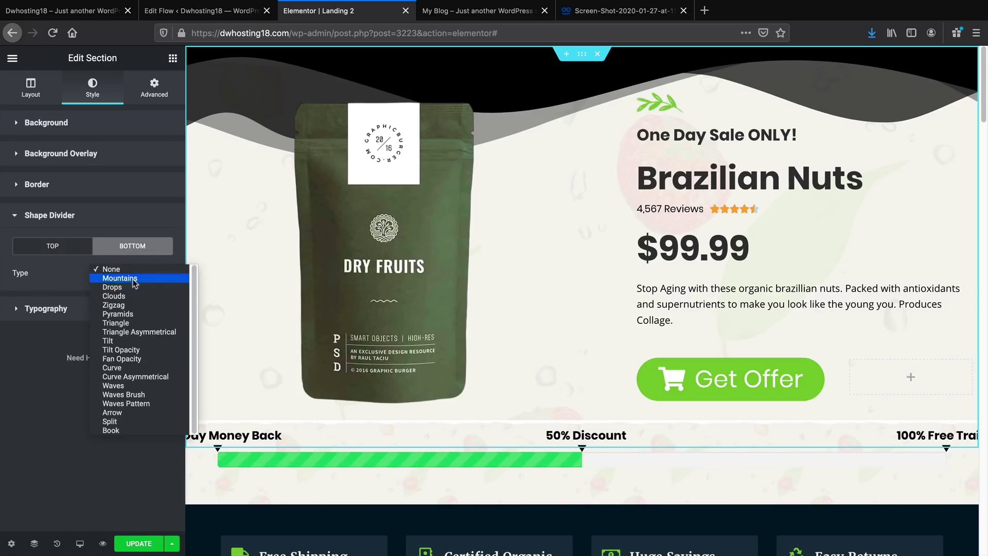
pyautogui.click(134, 280)
pyautogui.click(146, 299)
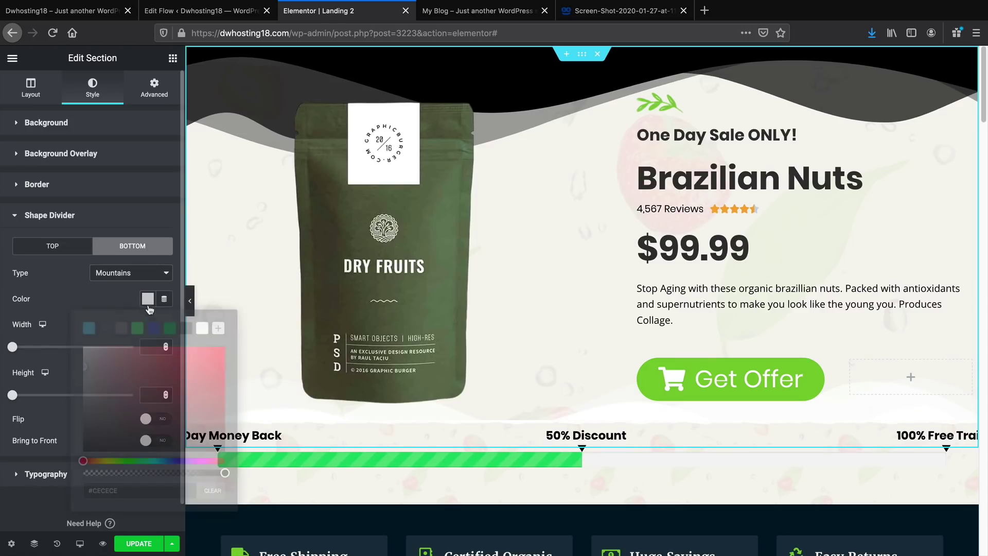
pyautogui.click(186, 328)
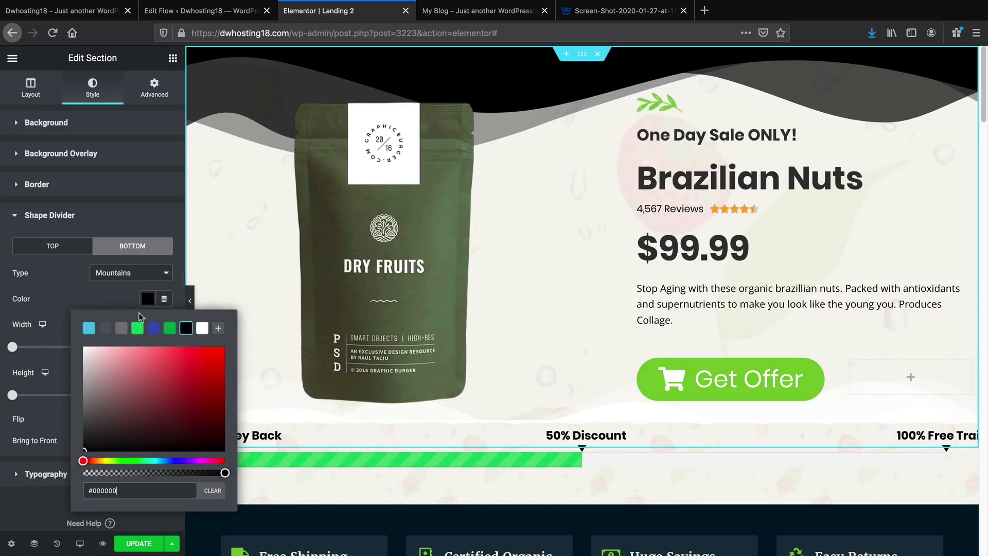
pyautogui.click(118, 303)
pyautogui.moveTo(14, 348)
pyautogui.mouseDown()
pyautogui.moveTo(34, 348)
pyautogui.moveTo(16, 350)
pyautogui.mouseUp()
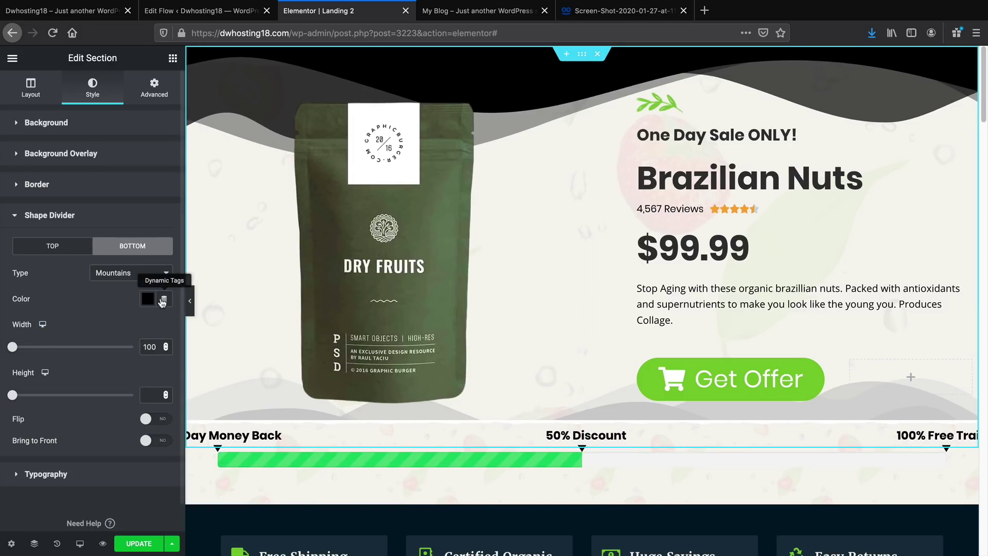
# Give the top Mountains divider width 179, height 84 and white colour
pyautogui.click(74, 250)
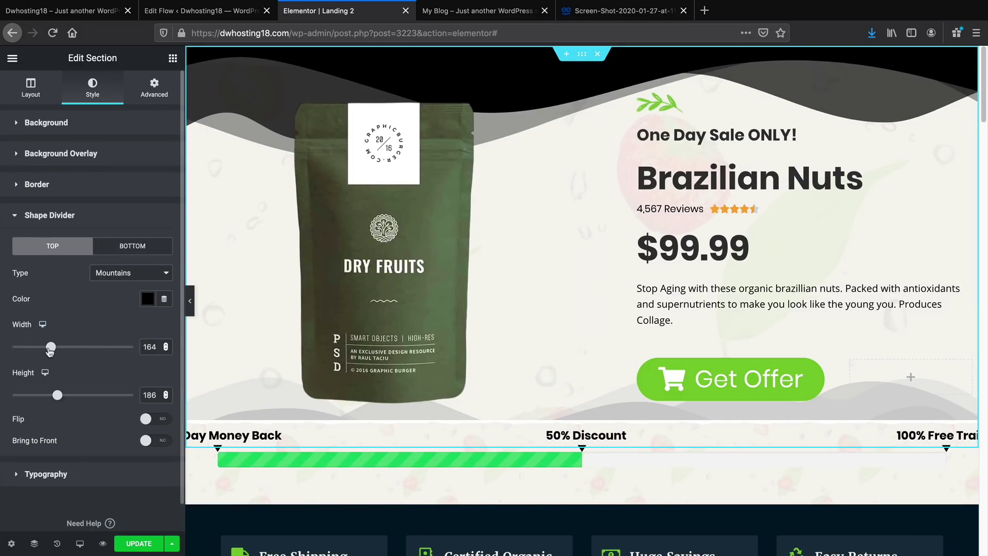
pyautogui.moveTo(50, 349); pyautogui.dragTo(59, 350)
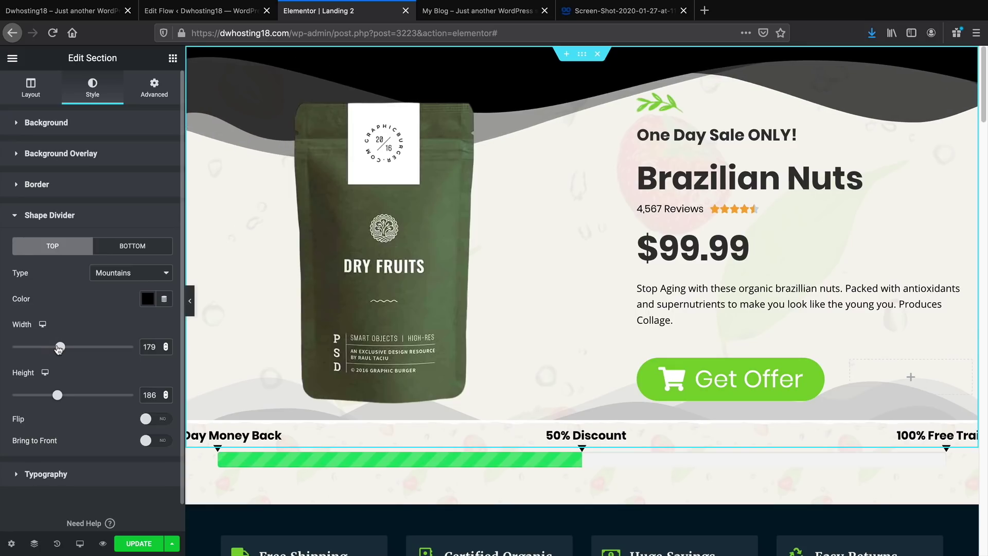
pyautogui.moveTo(58, 397); pyautogui.dragTo(33, 395)
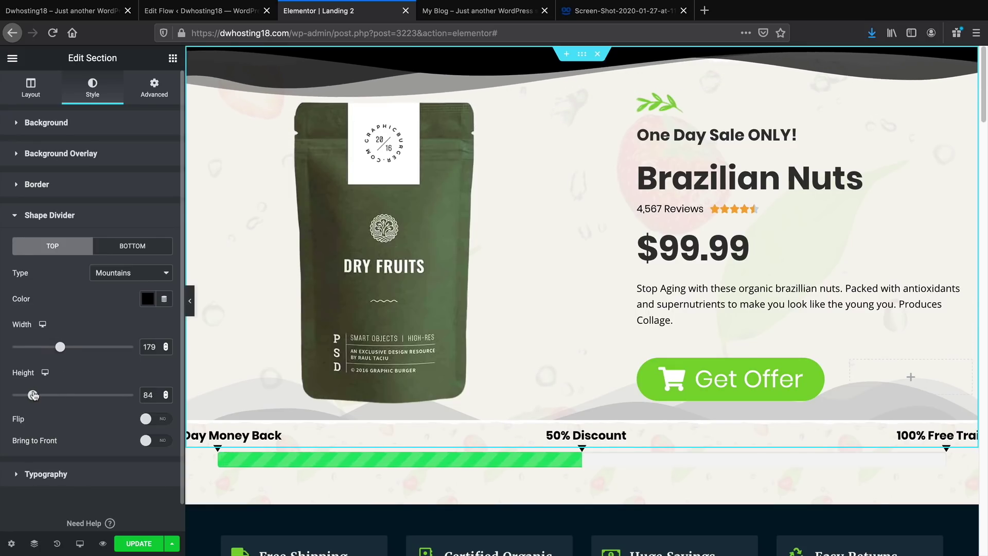
pyautogui.click(147, 300)
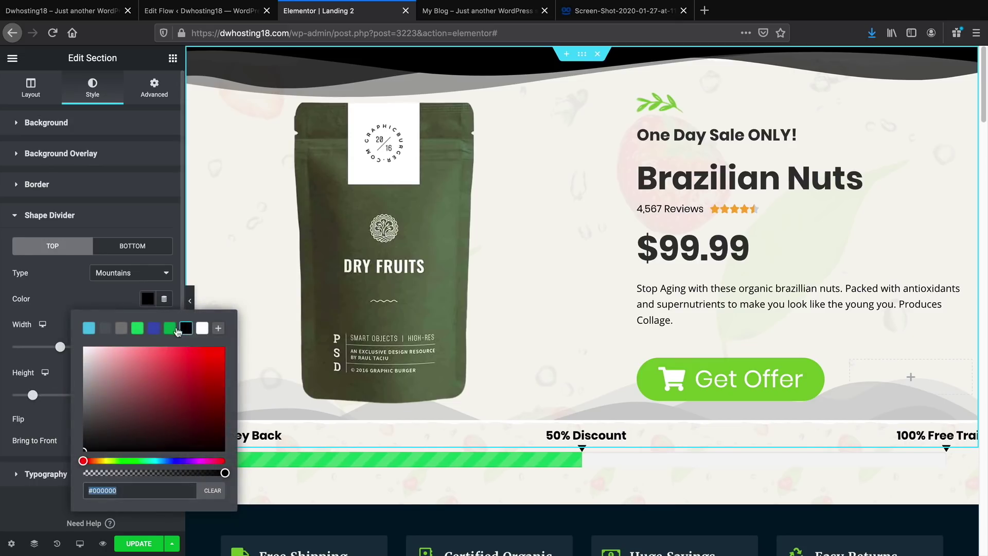
pyautogui.click(202, 328)
# Make the bottom Mountains divider white and preview the page without the panel
pyautogui.click(128, 249)
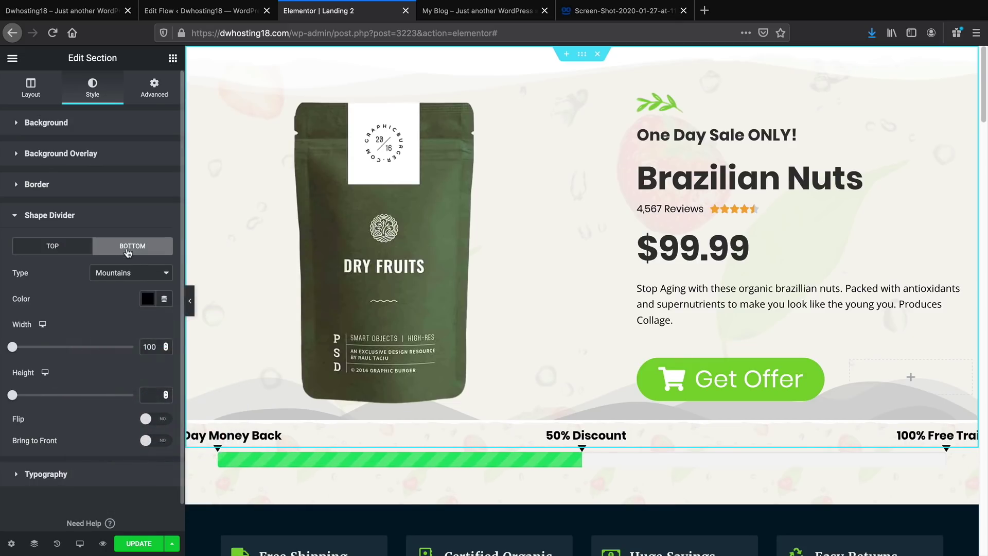
pyautogui.click(146, 300)
pyautogui.click(201, 328)
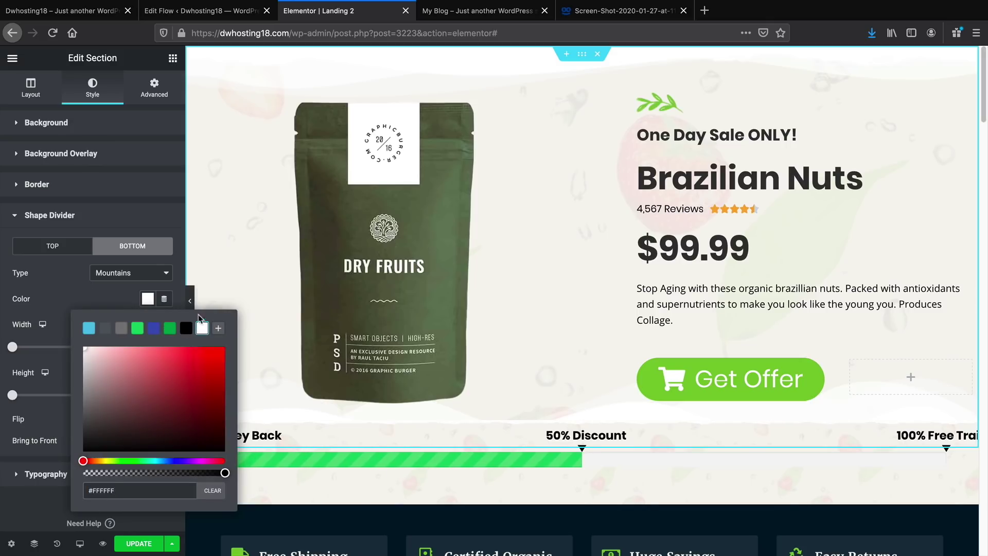
pyautogui.click(186, 295)
pyautogui.click(190, 302)
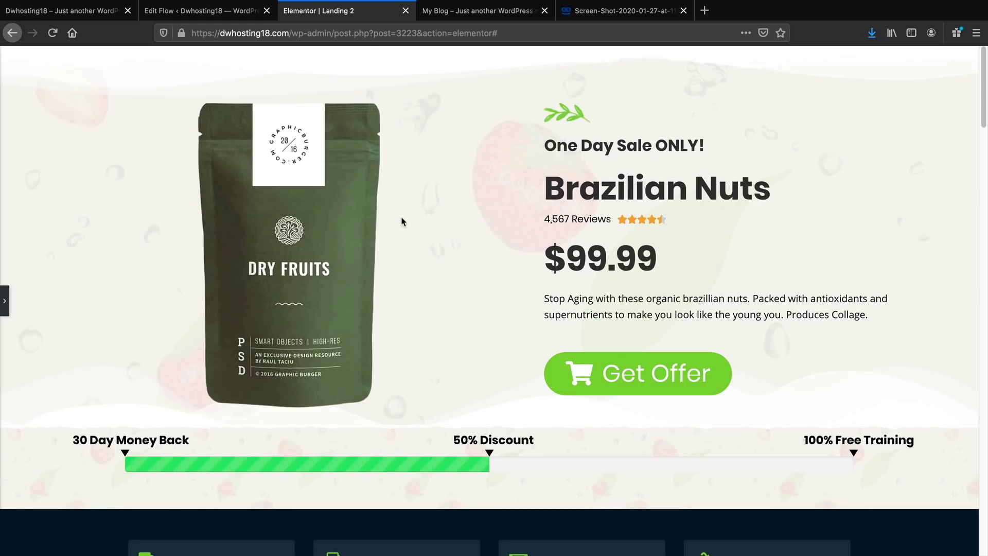
# Delete the feature-boxes, Best Selling, leaf, Farm Fresh, 25% Off and Trending sections
pyautogui.scroll(-5, 408, 245)
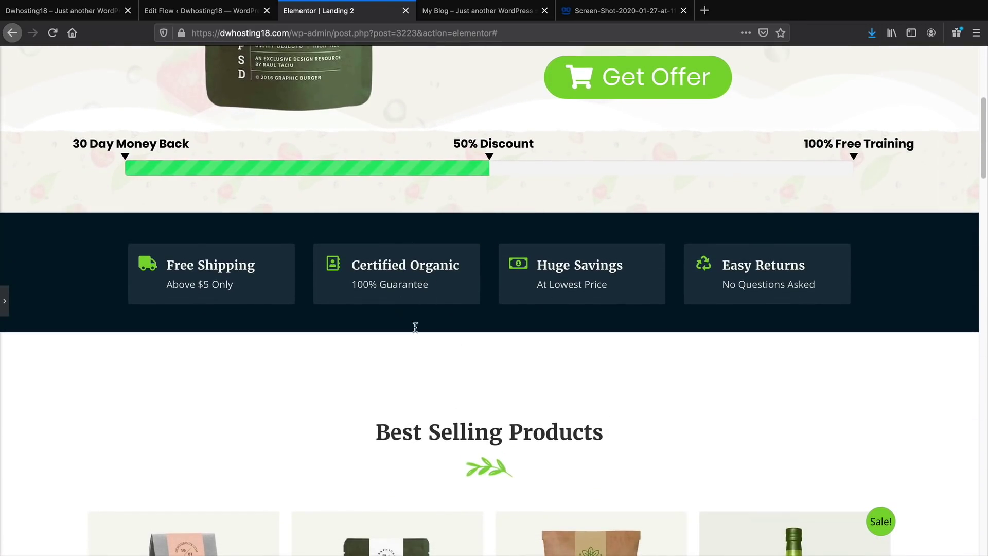
pyautogui.click(5, 301)
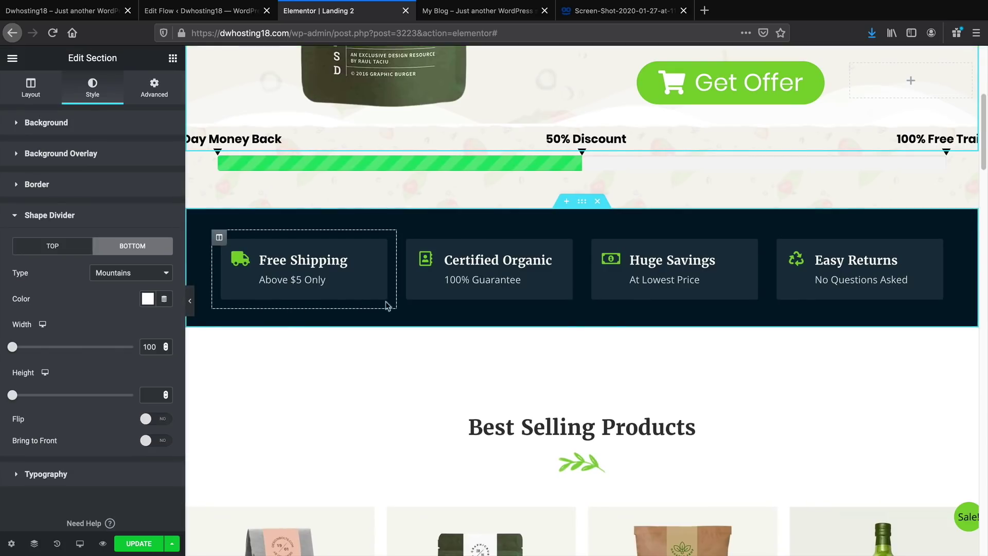
pyautogui.scroll(-2, 503, 342)
pyautogui.scroll(4, 507, 350)
pyautogui.scroll(2, 520, 369)
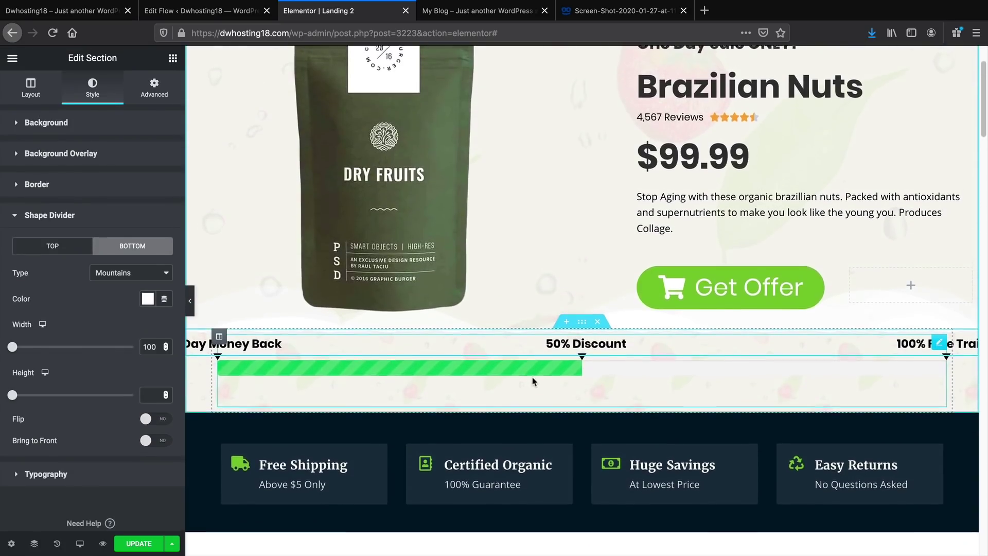
pyautogui.scroll(-4, 531, 379)
pyautogui.click(598, 173)
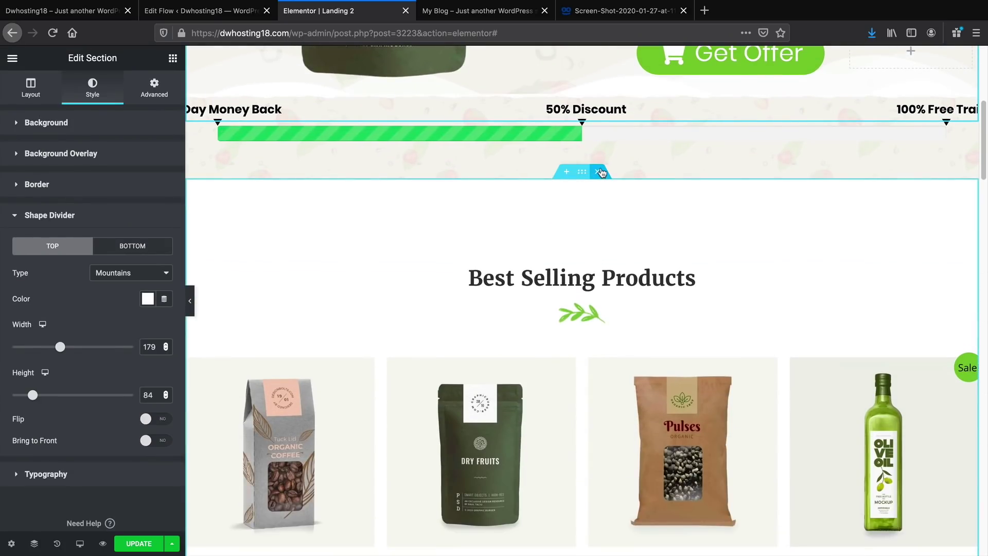
pyautogui.click(597, 172)
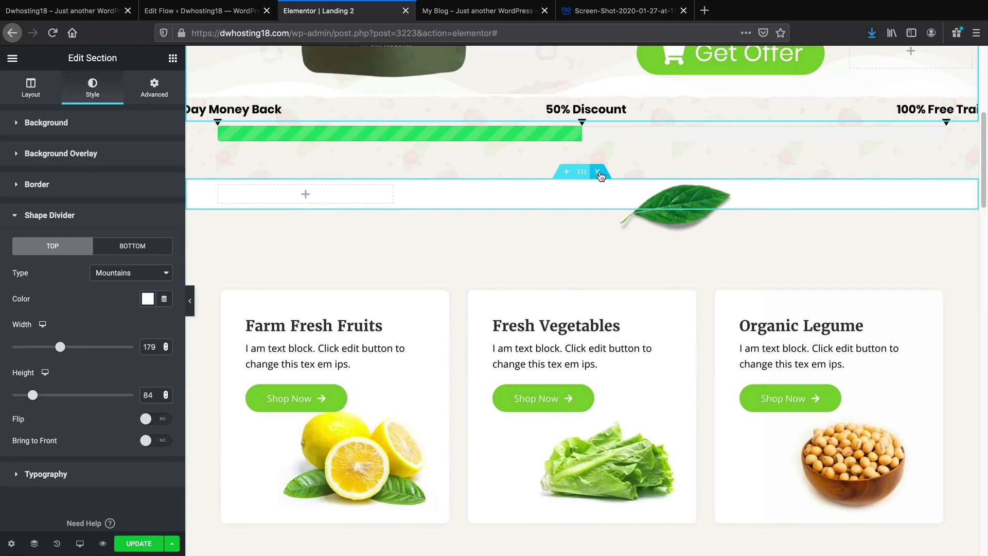
pyautogui.click(597, 172)
pyautogui.click(597, 172)
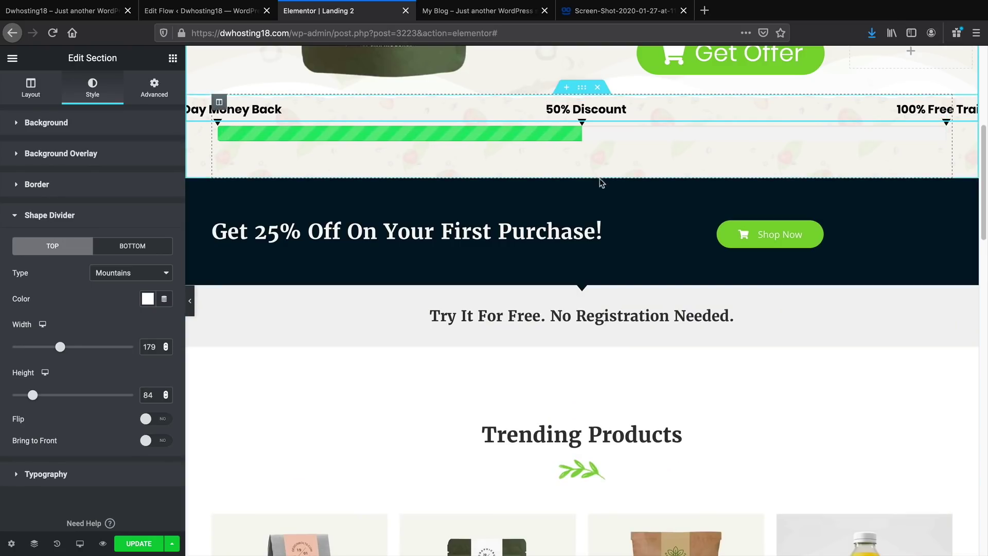
pyautogui.click(598, 172)
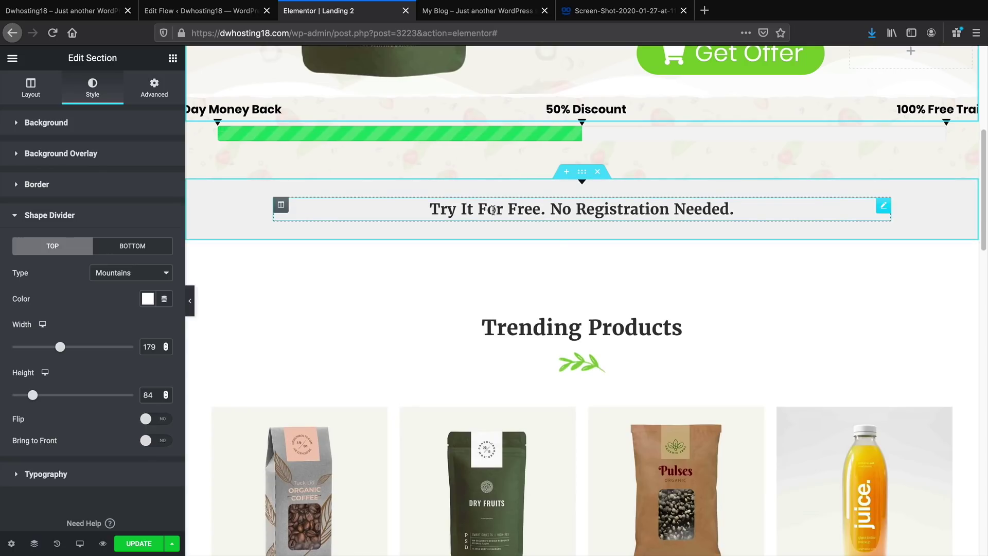
pyautogui.click(597, 234)
# Preview the trimmed landing page without the editing panel, then bring the panel back
pyautogui.scroll(-9, 602, 308)
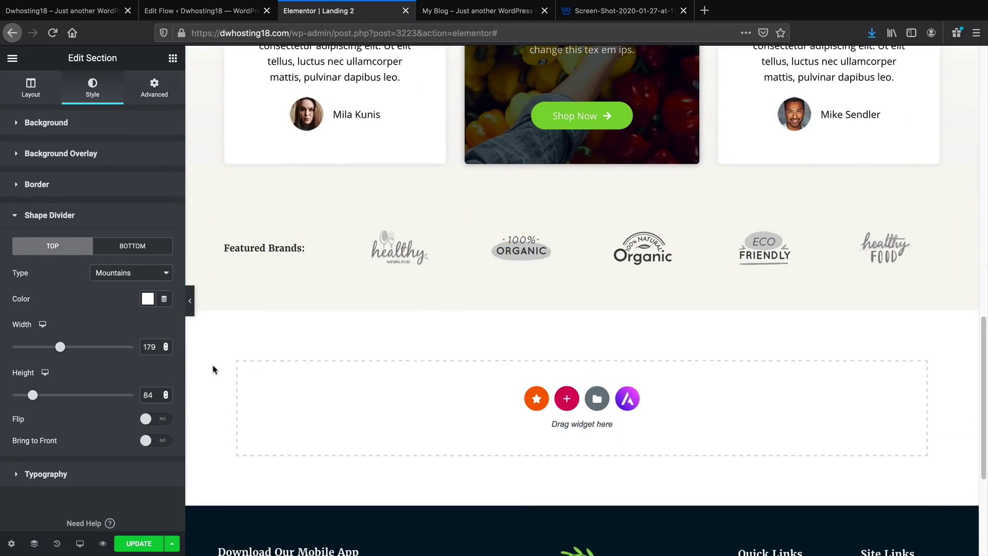
pyautogui.click(191, 303)
pyautogui.scroll(16, 320, 403)
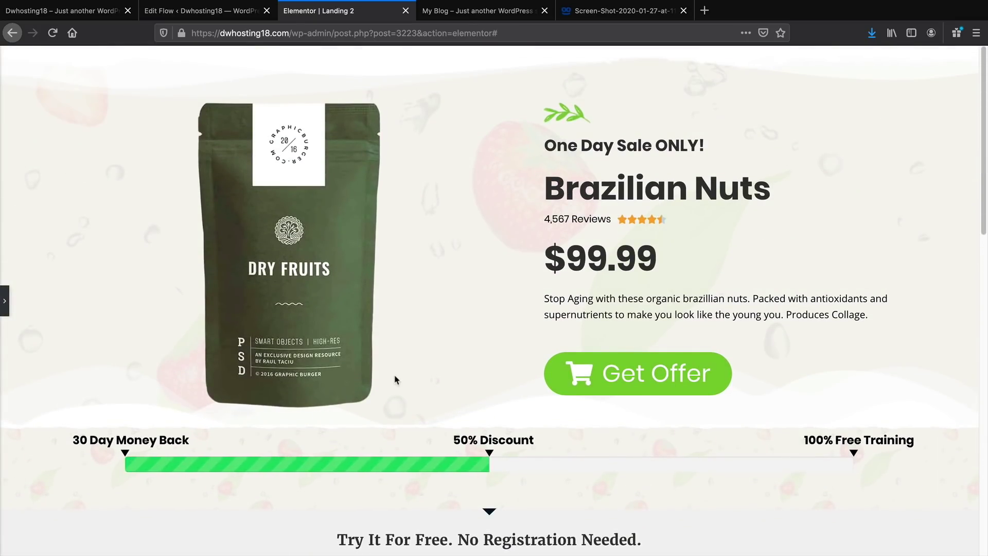
pyautogui.scroll(-5, 443, 387)
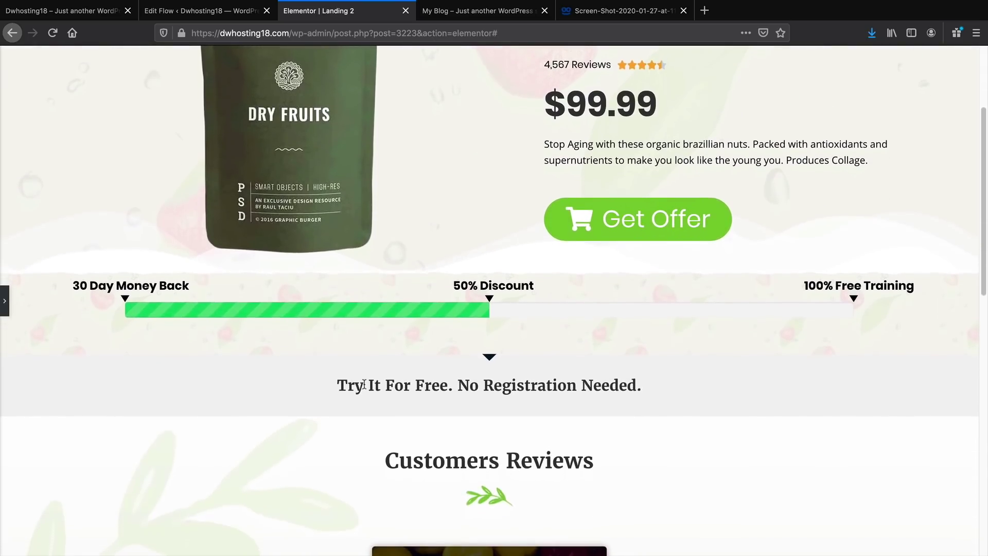
pyautogui.scroll(1, 386, 350)
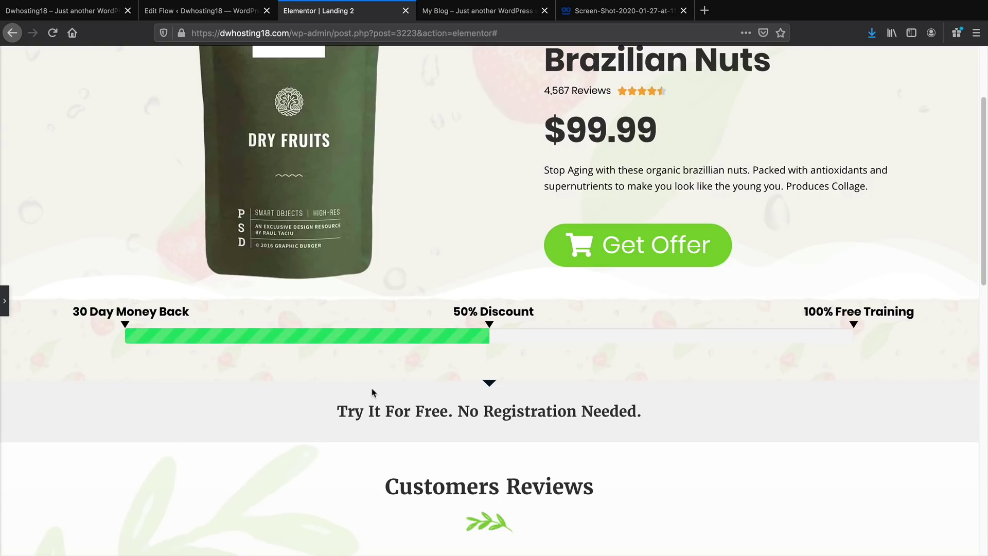
pyautogui.click(4, 300)
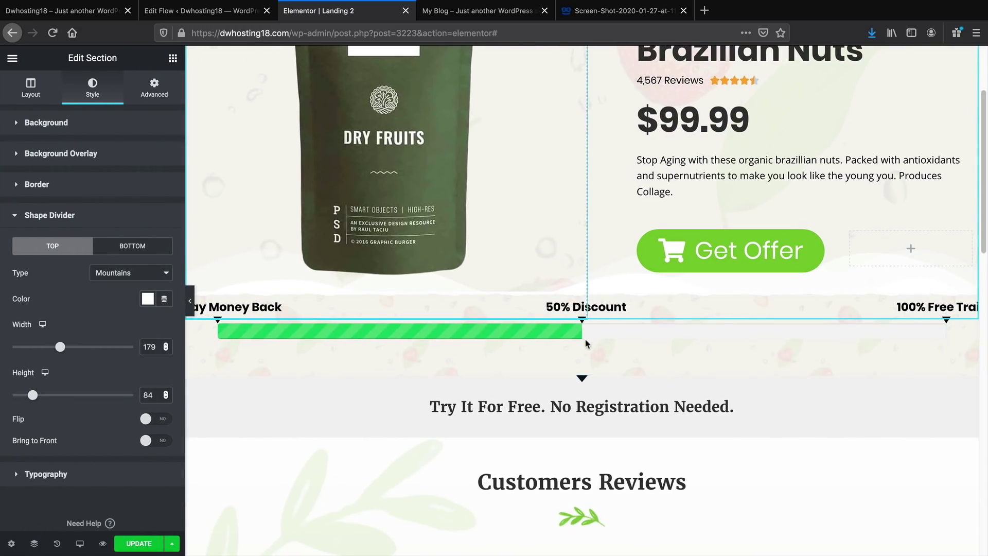
# Delete the progress-bar section's background image in its Style settings
pyautogui.rightClick(605, 346)
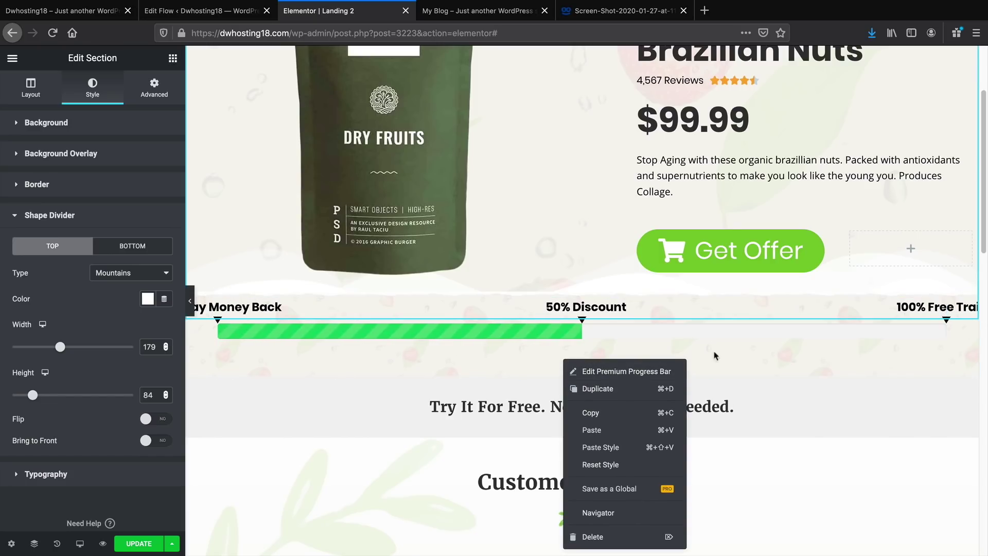
pyautogui.rightClick(954, 344)
pyautogui.click(955, 350)
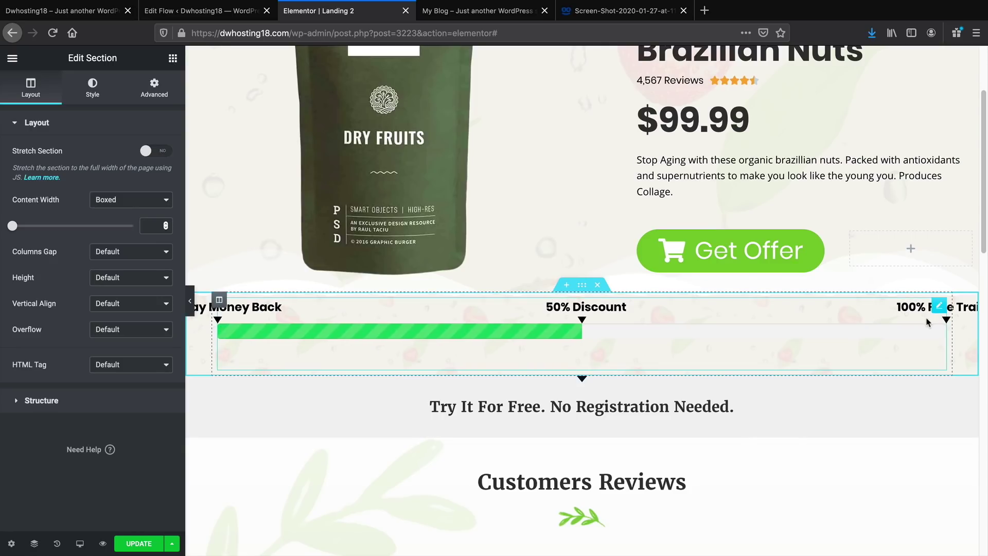
pyautogui.click(88, 94)
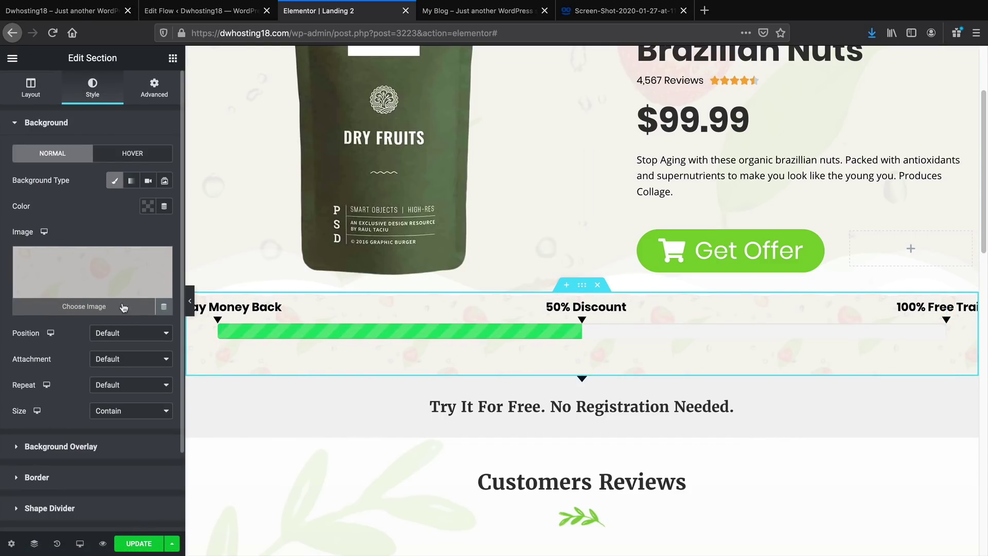
pyautogui.click(160, 261)
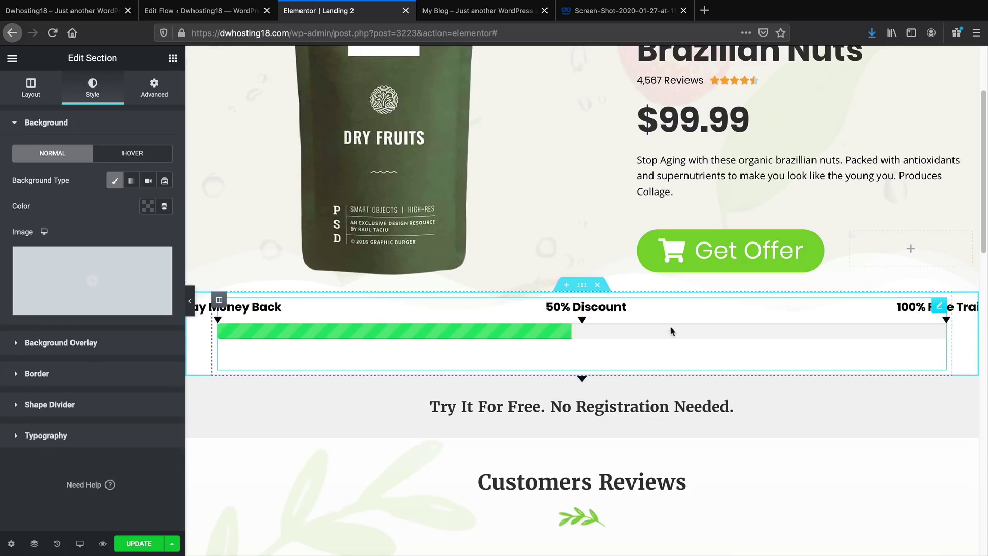
pyautogui.scroll(3, 649, 319)
# Preview the plain white progress-bar section, then select the section below it
pyautogui.click(190, 300)
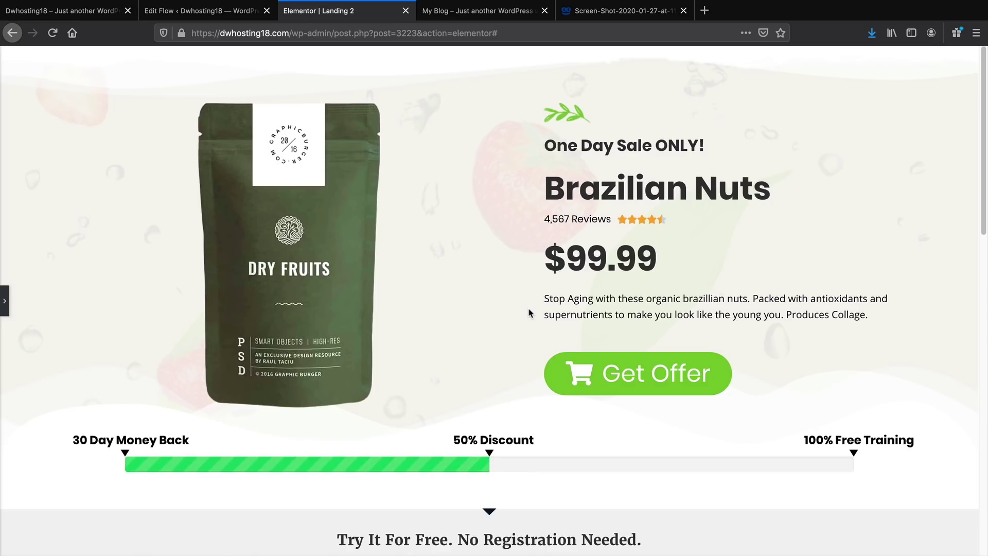
pyautogui.scroll(-3, 487, 470)
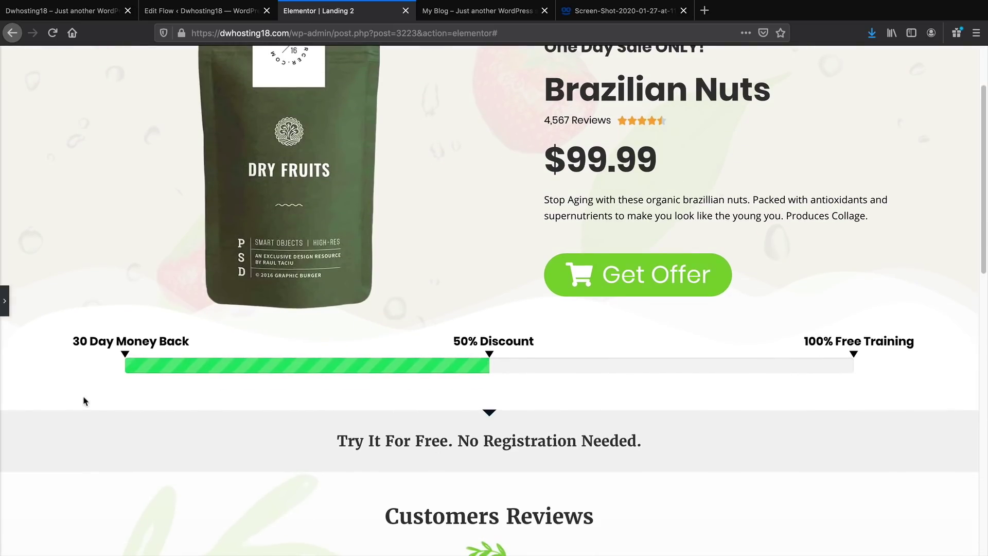
pyautogui.click(4, 300)
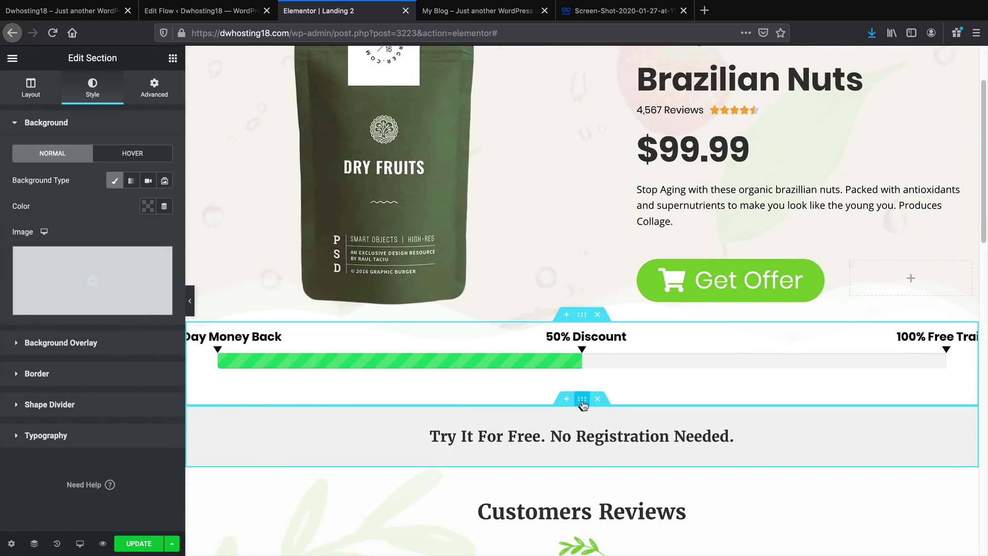
pyautogui.click(583, 400)
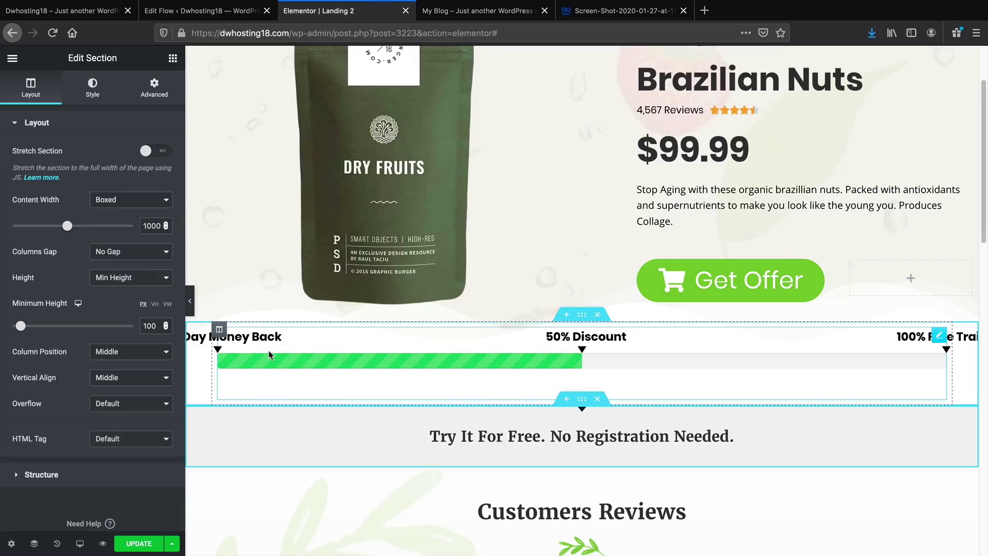
# Replace the Try It For Free heading with 'Try The New Nuts, 30 day Money Back!' and open its section's style
pyautogui.tripleClick(440, 437)
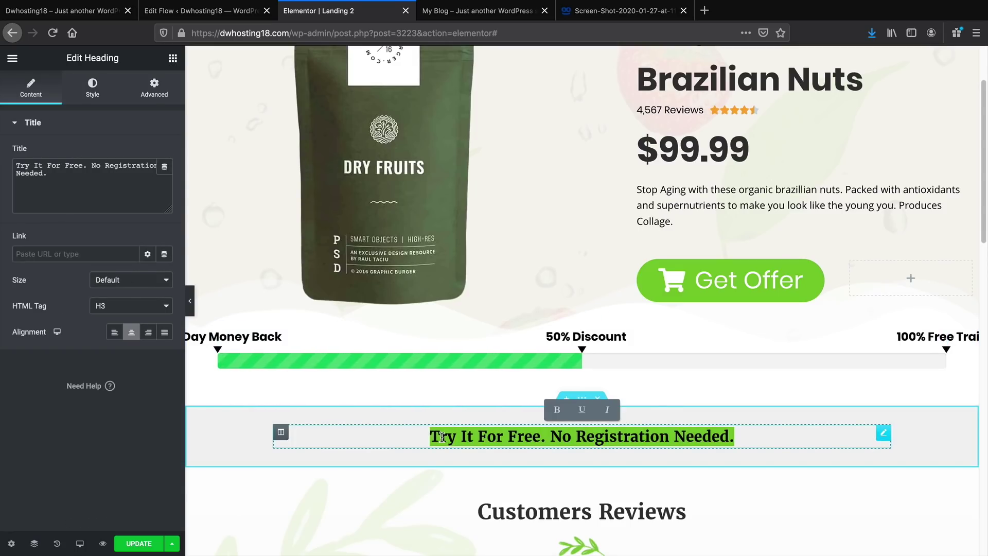
pyautogui.write('Try The New')
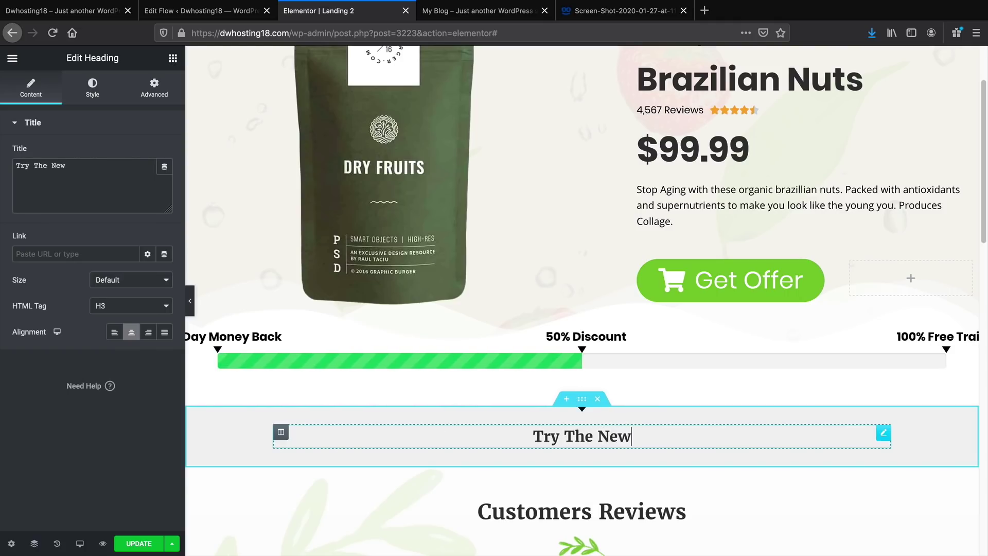
pyautogui.write(' Nuts, 30 day ')
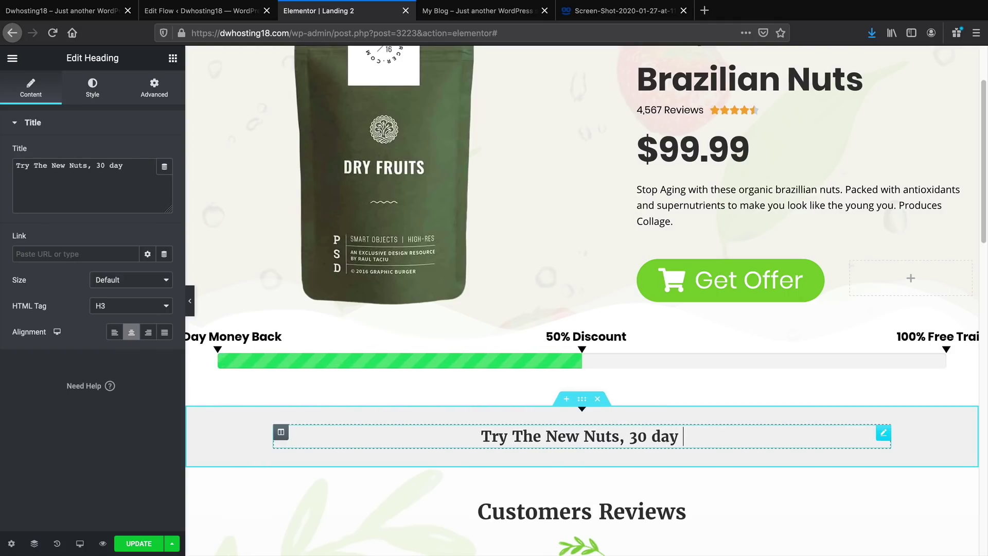
pyautogui.write('MoneyB')
pyautogui.press('BackSpace')
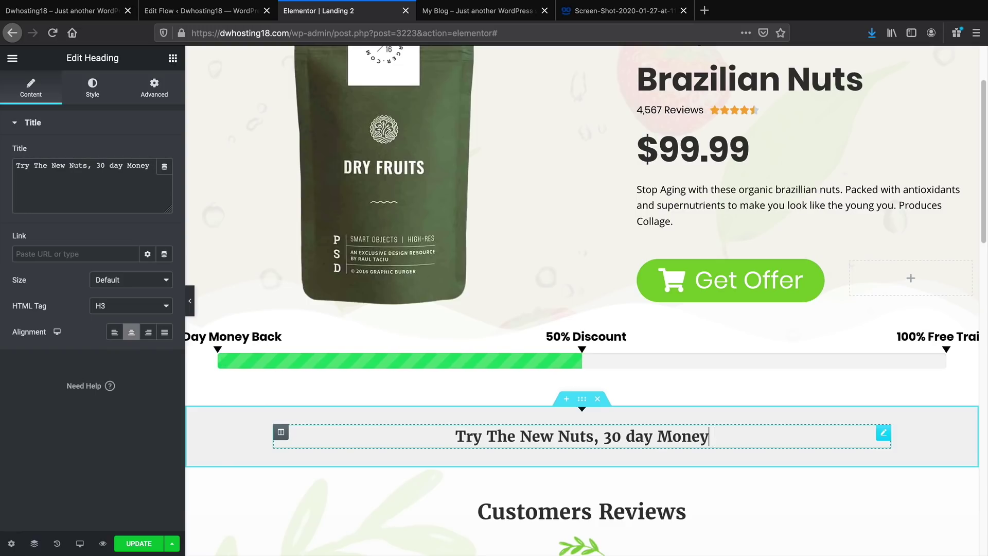
pyautogui.write('Back!')
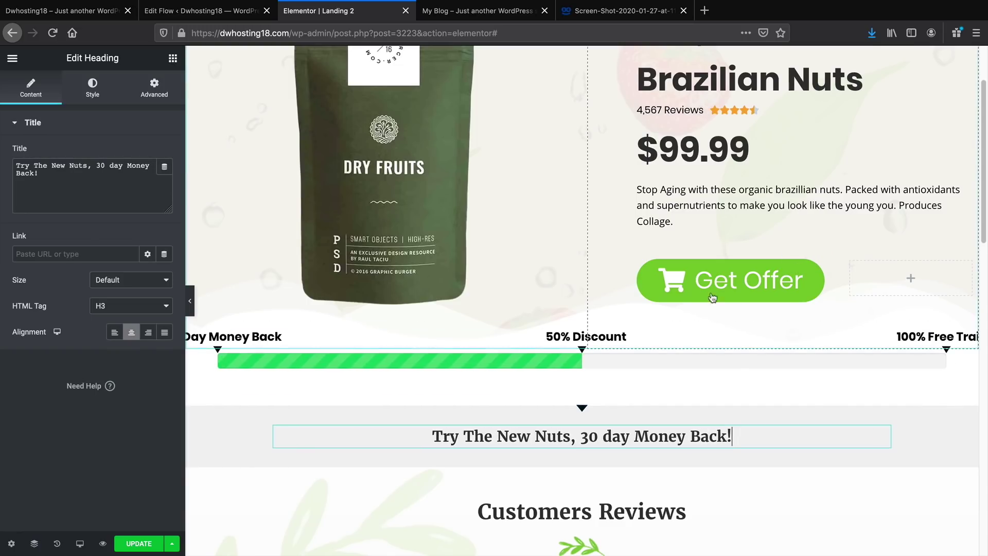
pyautogui.click(581, 404)
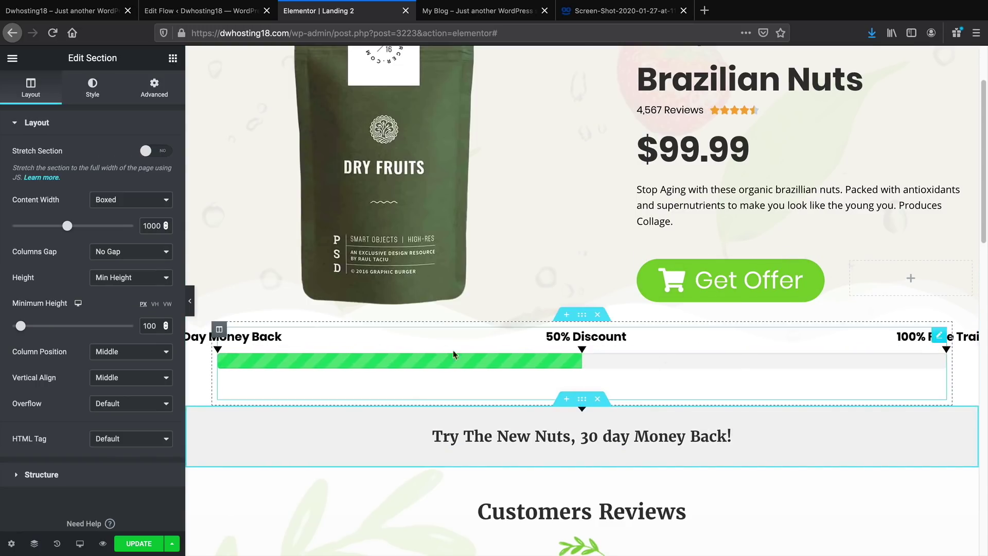
pyautogui.click(92, 88)
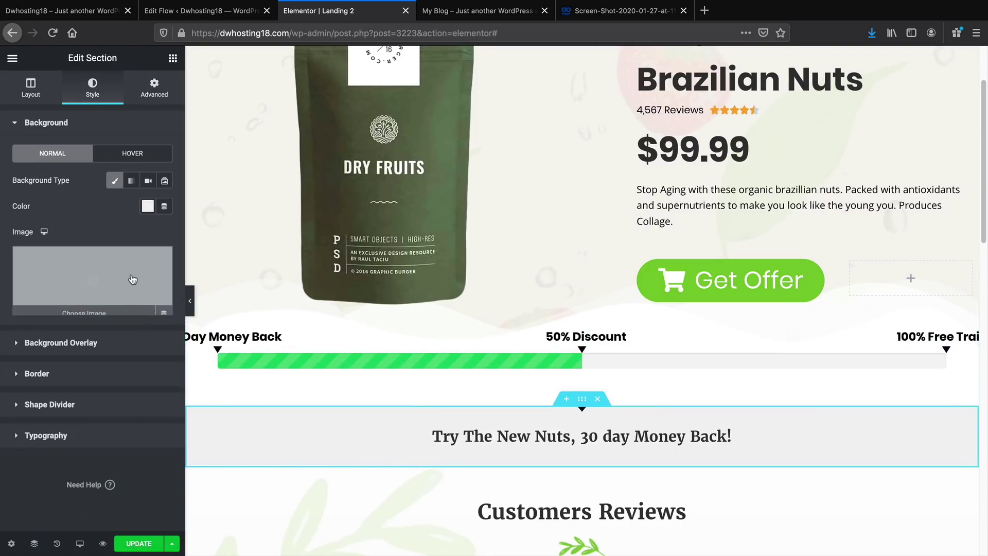
# Give the heading band a classic mid-grey background colour and save the landing page
pyautogui.click(114, 343)
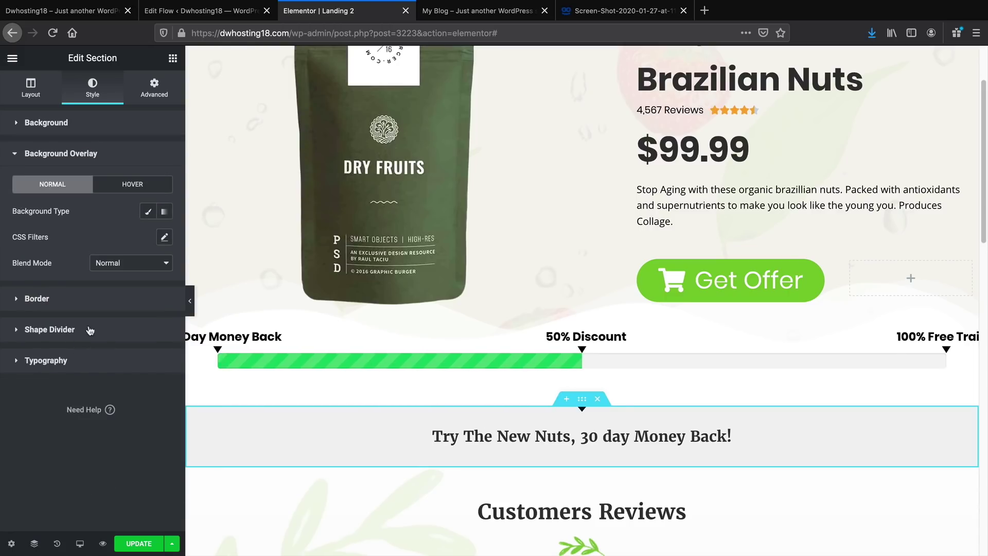
pyautogui.click(148, 211)
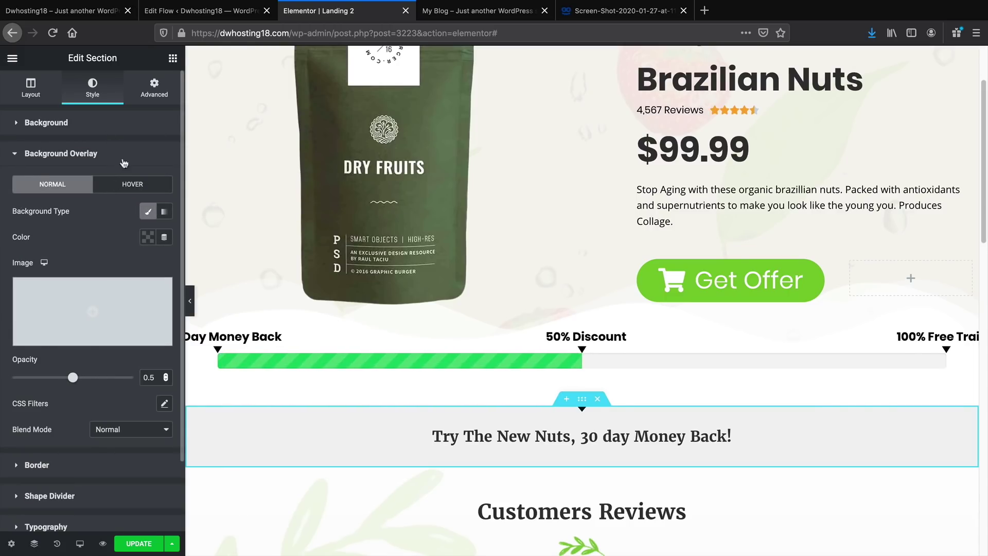
pyautogui.click(124, 124)
pyautogui.click(114, 180)
pyautogui.click(115, 180)
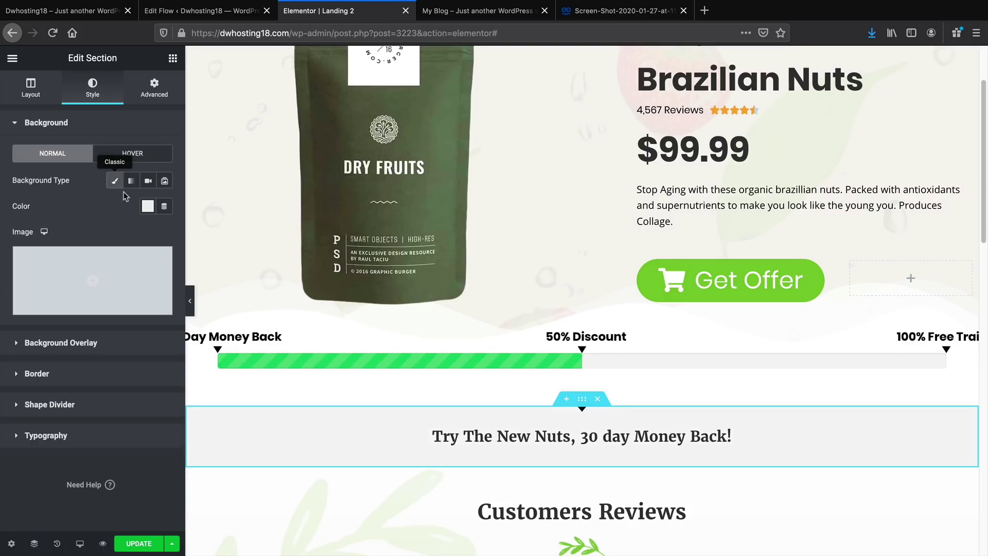
pyautogui.click(148, 206)
pyautogui.moveTo(89, 267)
pyautogui.mouseDown()
pyautogui.moveTo(100, 275)
pyautogui.moveTo(96, 260)
pyautogui.mouseUp()
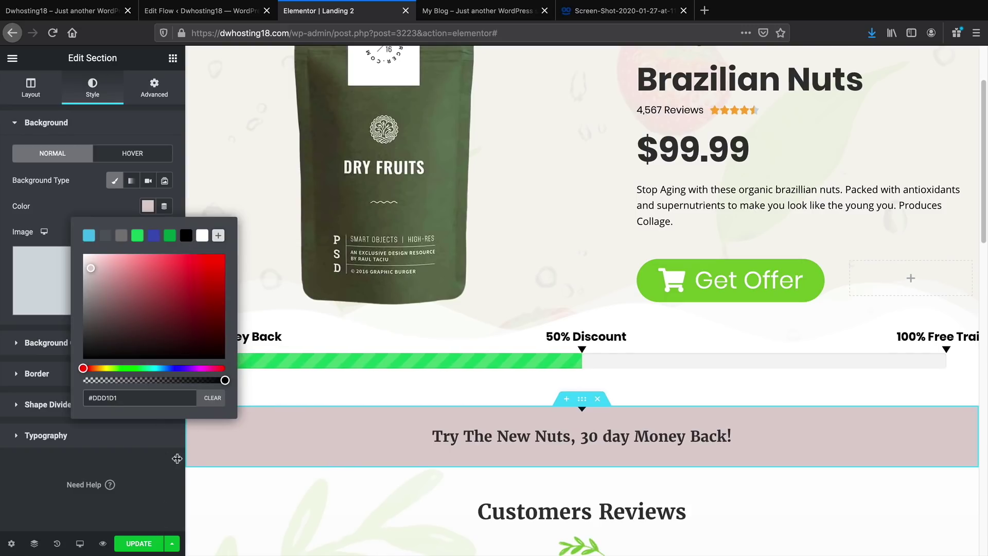
pyautogui.click(85, 273)
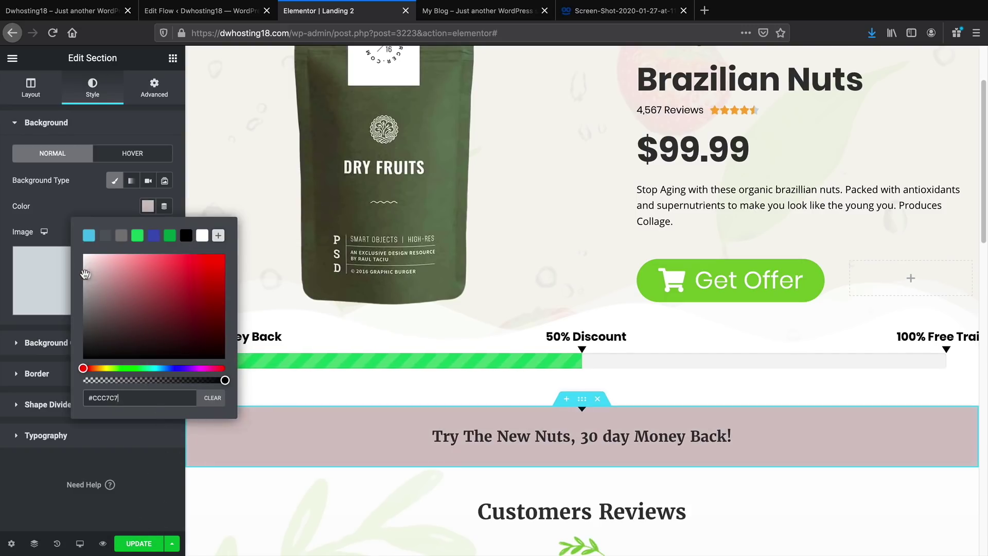
pyautogui.moveTo(82, 274); pyautogui.dragTo(81, 279)
pyautogui.click(136, 544)
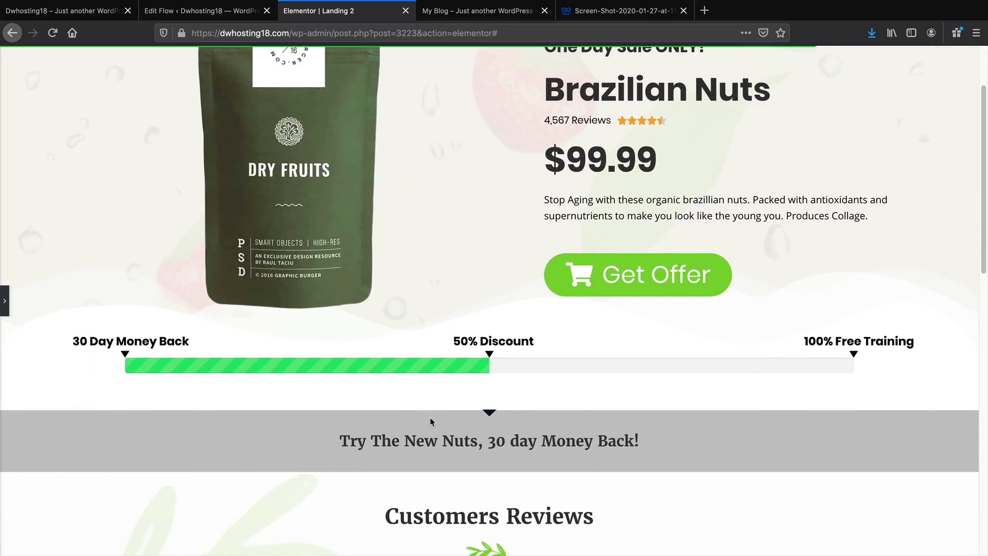
pyautogui.scroll(3, 437, 433)
# Review the saved page, highlighting the heading slogan and the $99.99 price
pyautogui.scroll(-1, 448, 451)
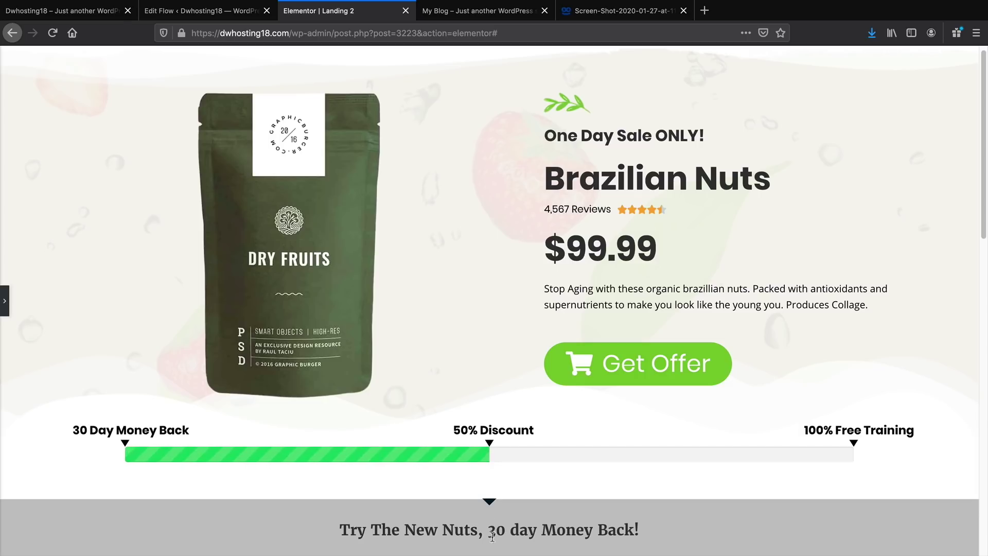
pyautogui.moveTo(358, 530); pyautogui.dragTo(590, 547)
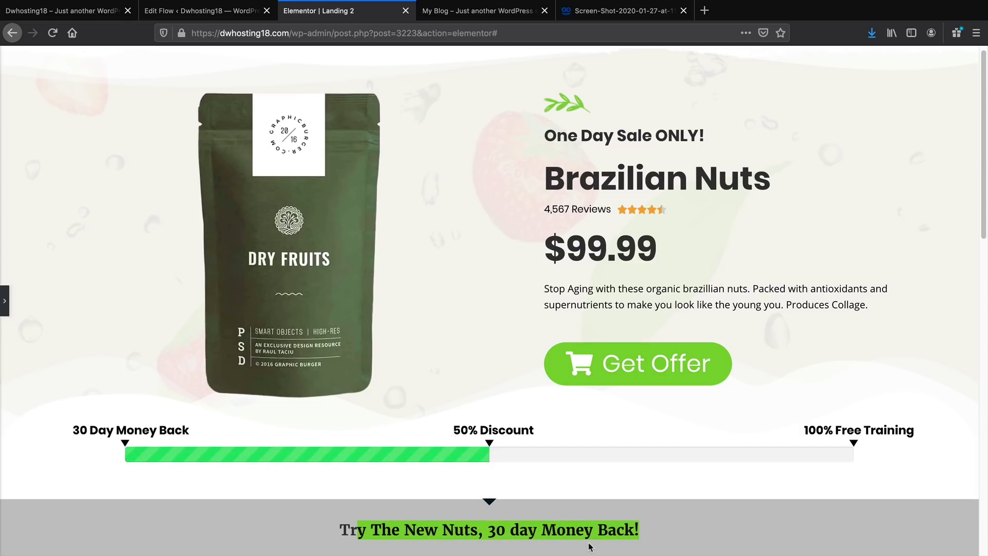
pyautogui.scroll(1, 587, 531)
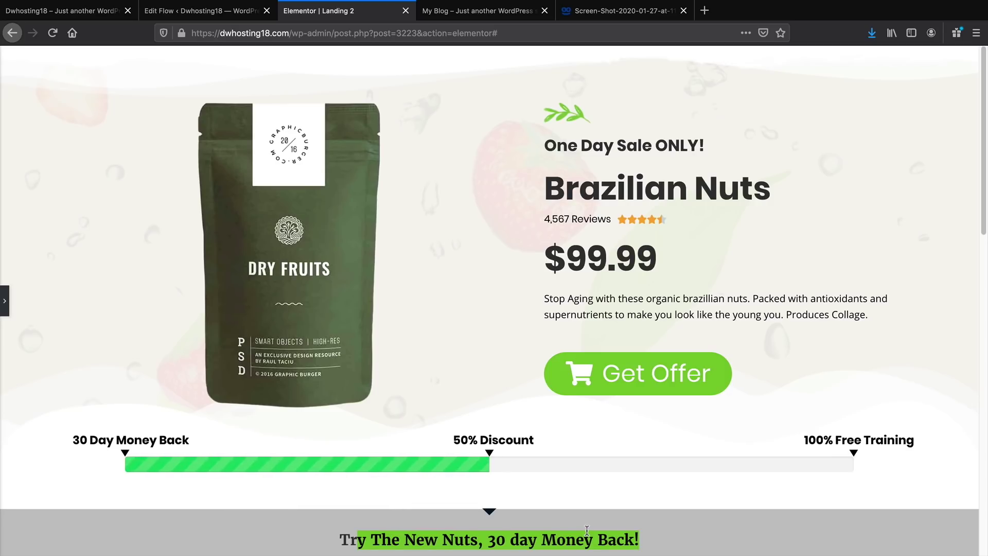
pyautogui.moveTo(679, 291); pyautogui.dragTo(520, 265)
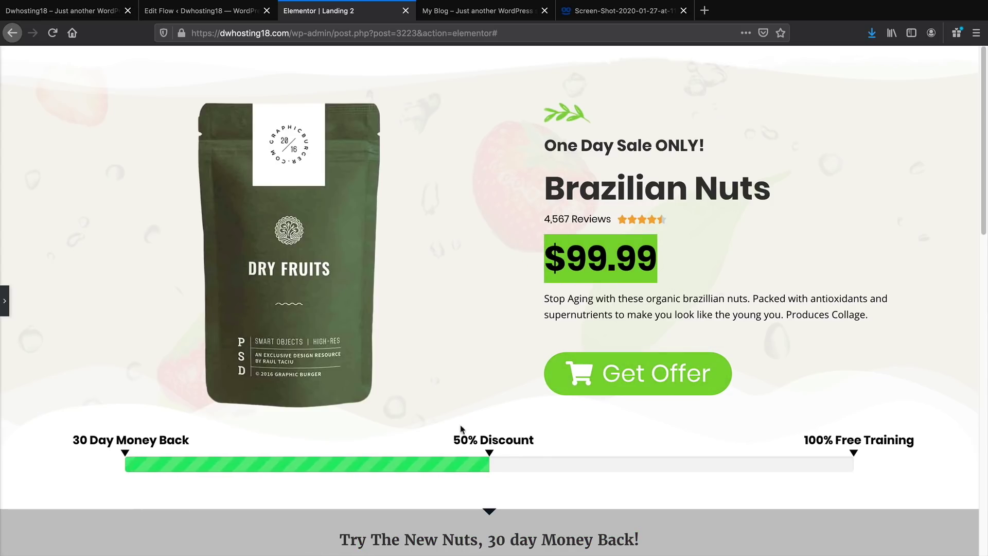
pyautogui.moveTo(380, 539); pyautogui.dragTo(600, 548)
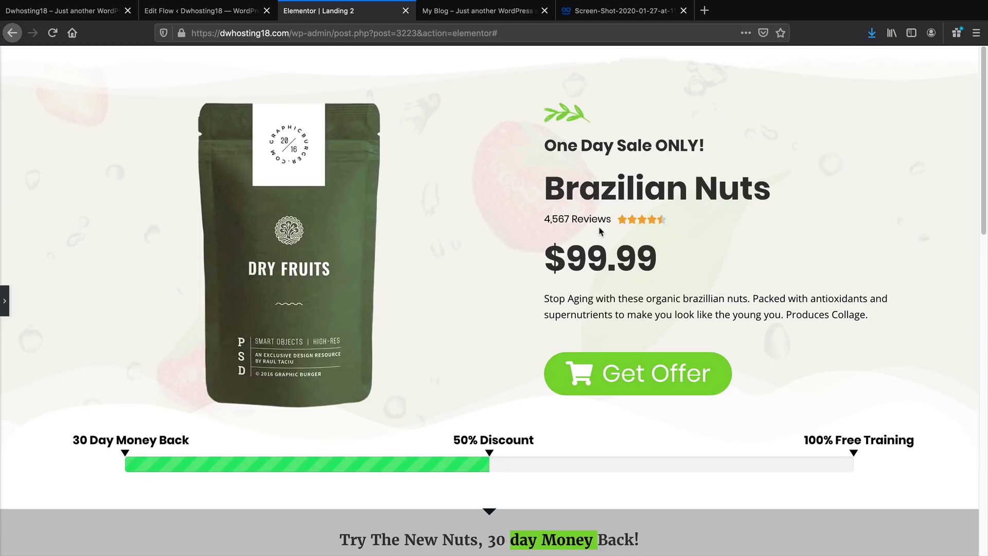
# Scroll through the live Landing 2 page to check the hero, progress bar and grey band
pyautogui.scroll(-6, 571, 229)
pyautogui.scroll(-8, 571, 227)
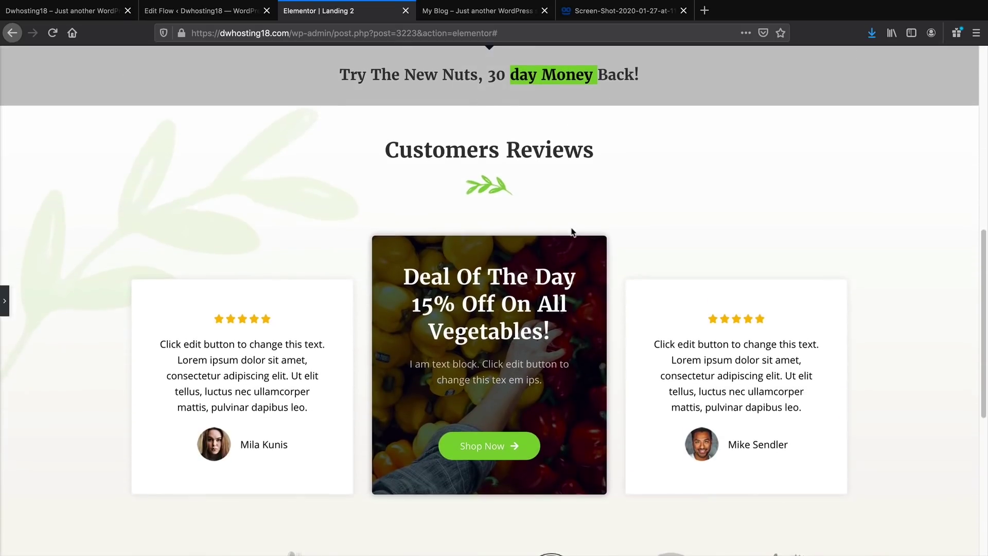
pyautogui.scroll(15, 512, 328)
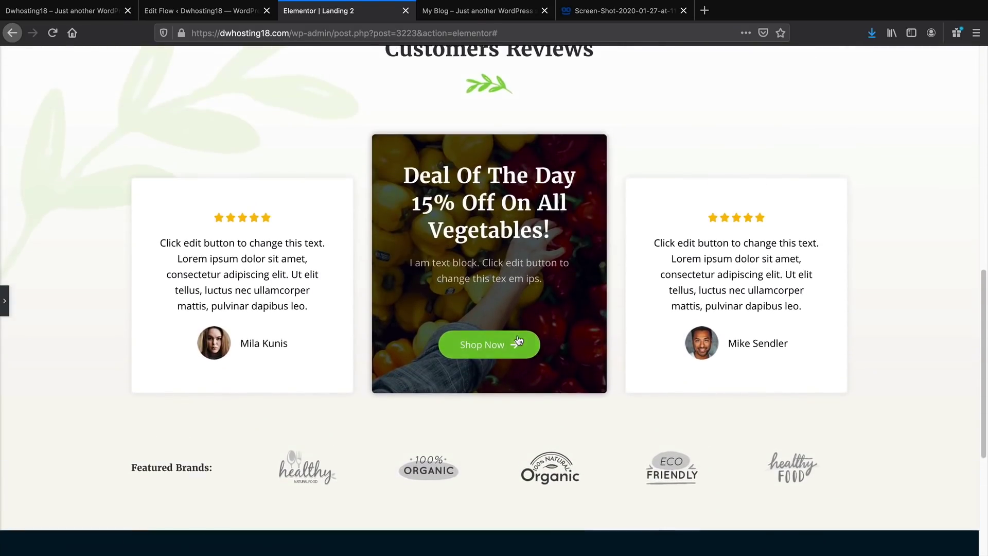
pyautogui.scroll(-6, 519, 338)
pyautogui.scroll(-10, 519, 338)
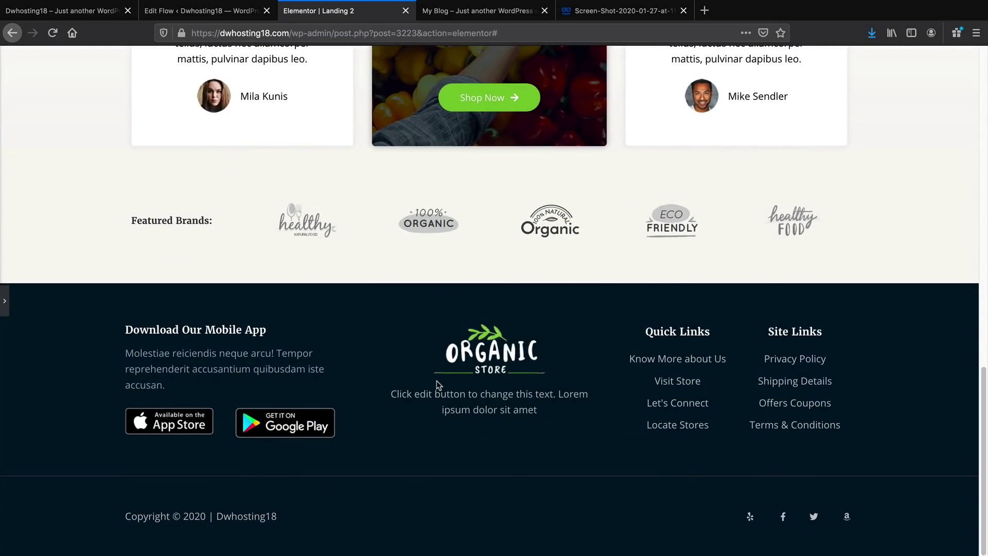
pyautogui.scroll(15, 436, 381)
pyautogui.scroll(-5, 436, 381)
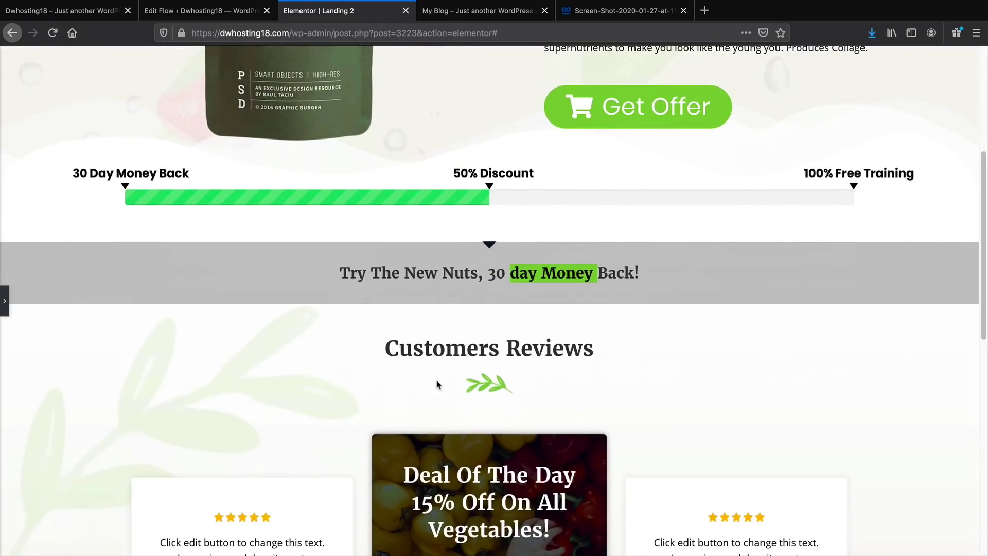
pyautogui.scroll(-5, 446, 322)
pyautogui.scroll(-4, 445, 323)
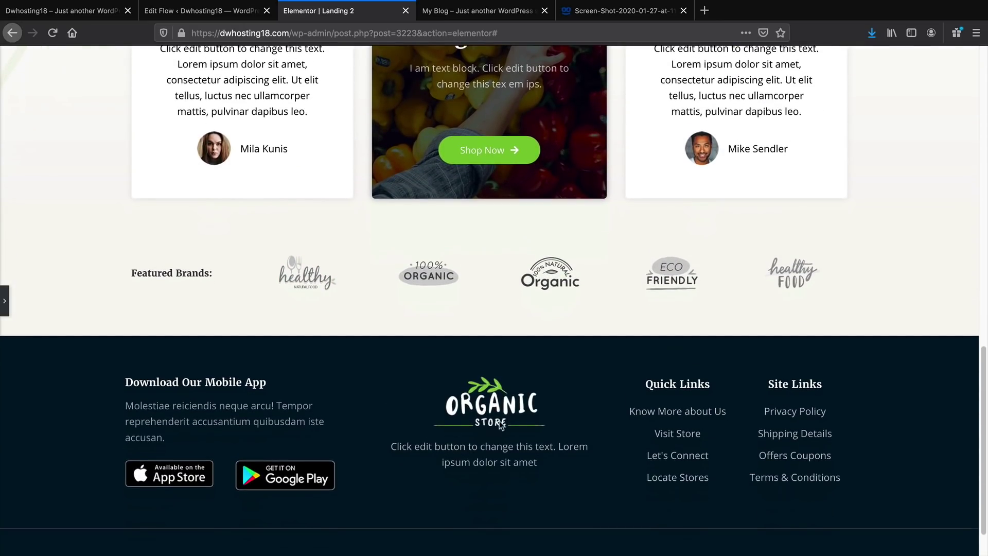
pyautogui.scroll(15, 440, 427)
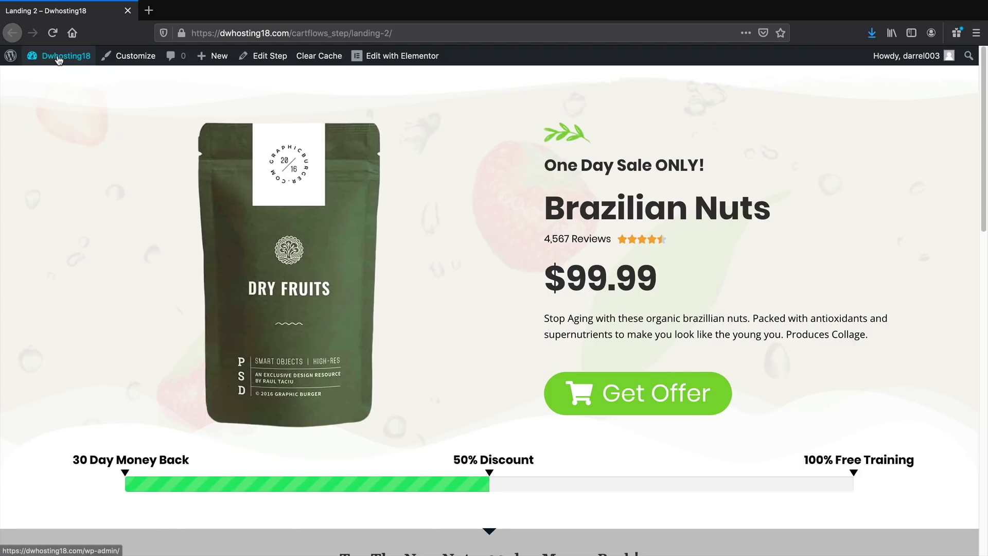
pyautogui.moveTo(59, 57)
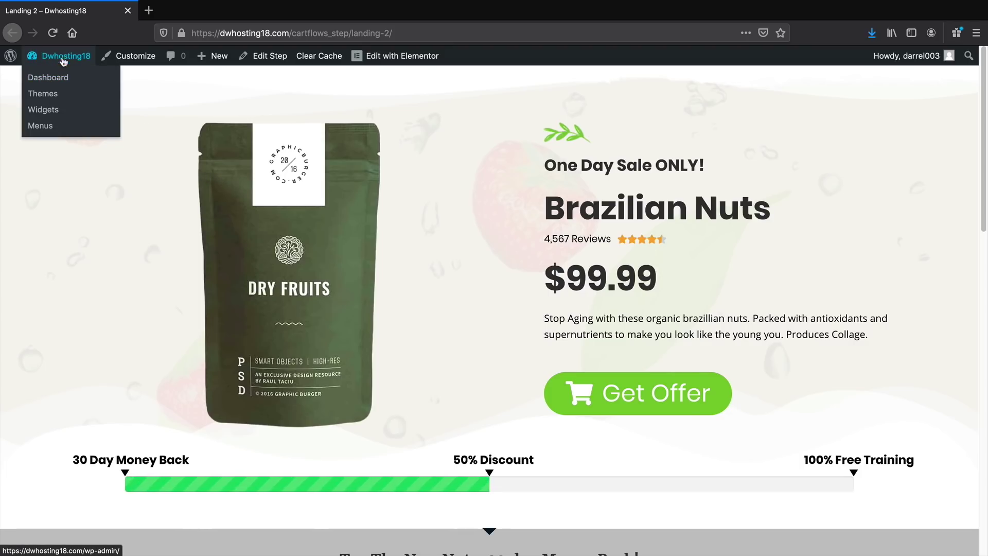
# Go to the admin dashboard and review the 13 items under Products > All Products
pyautogui.click(55, 82)
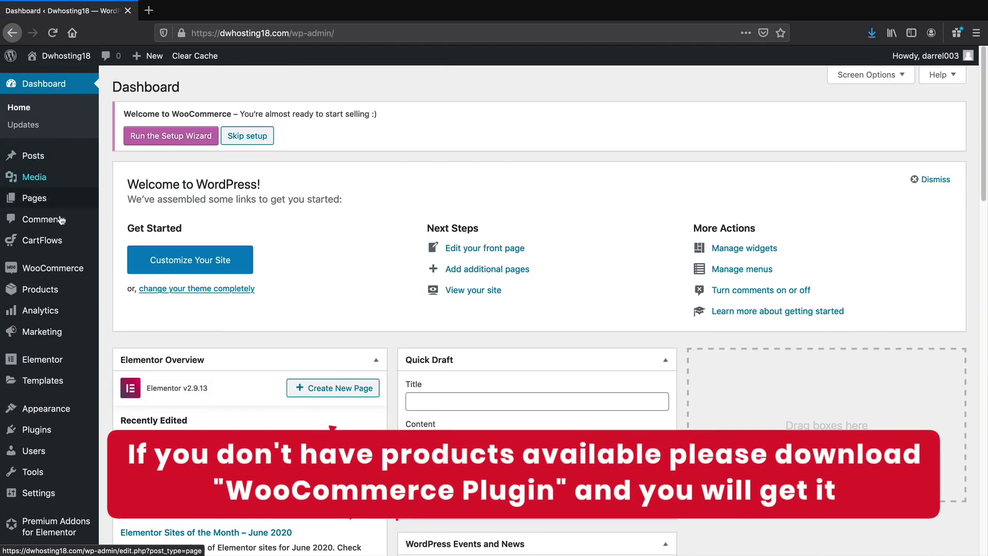
pyautogui.moveTo(56, 292)
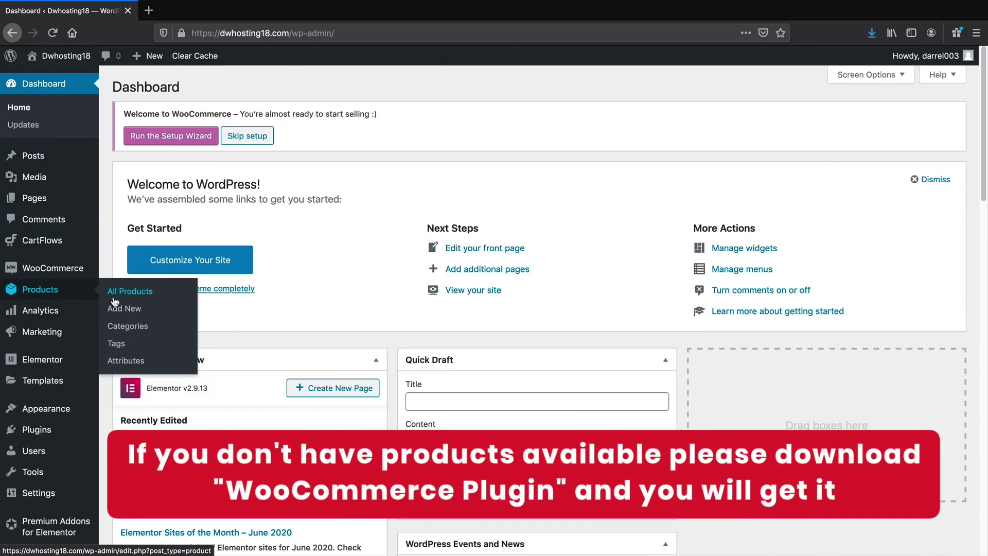
pyautogui.click(139, 295)
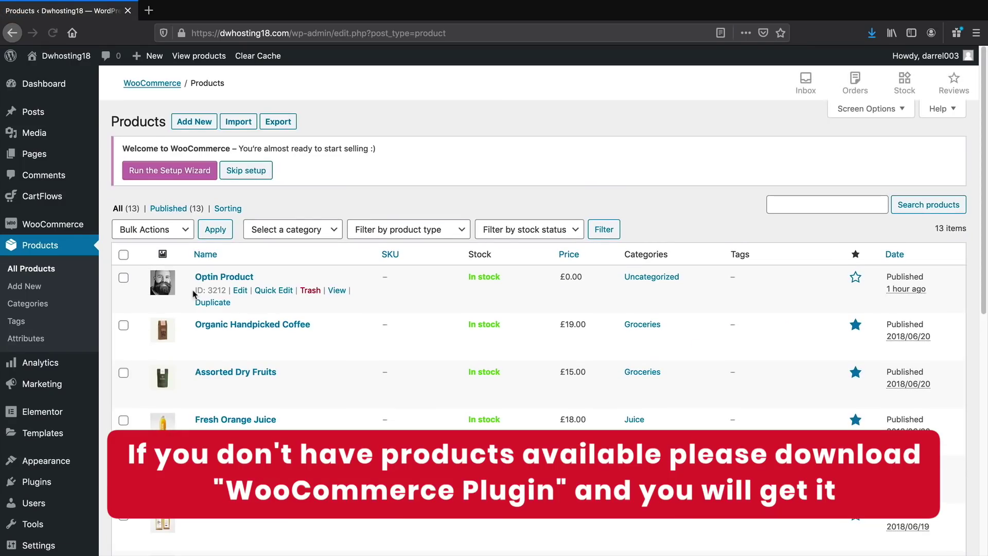
pyautogui.scroll(-3, 214, 269)
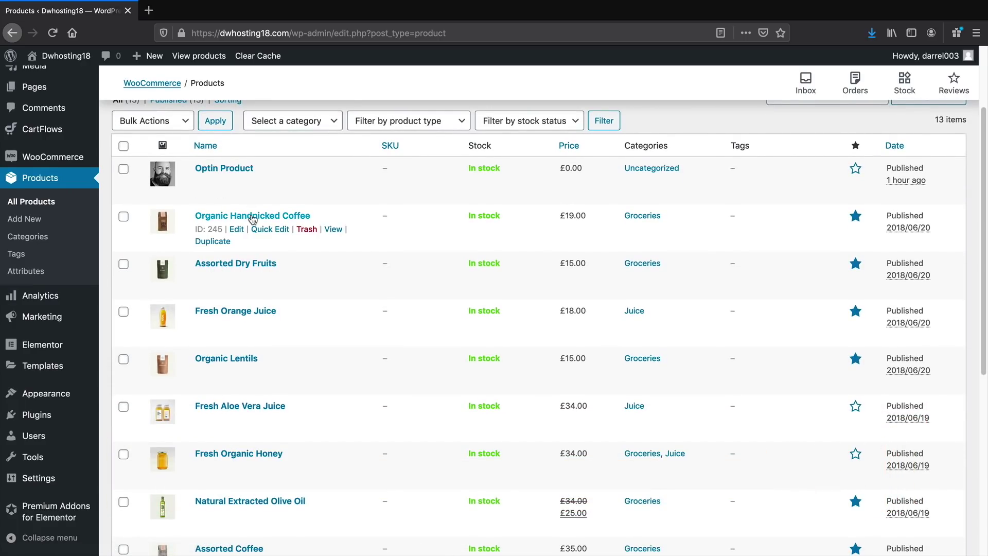
pyautogui.scroll(-5, 252, 220)
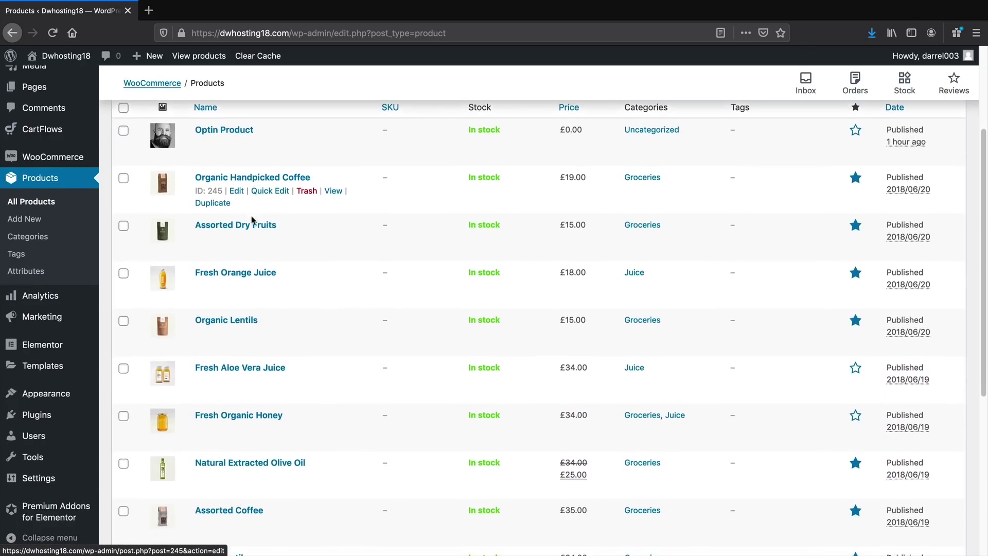
pyautogui.scroll(-6, 251, 223)
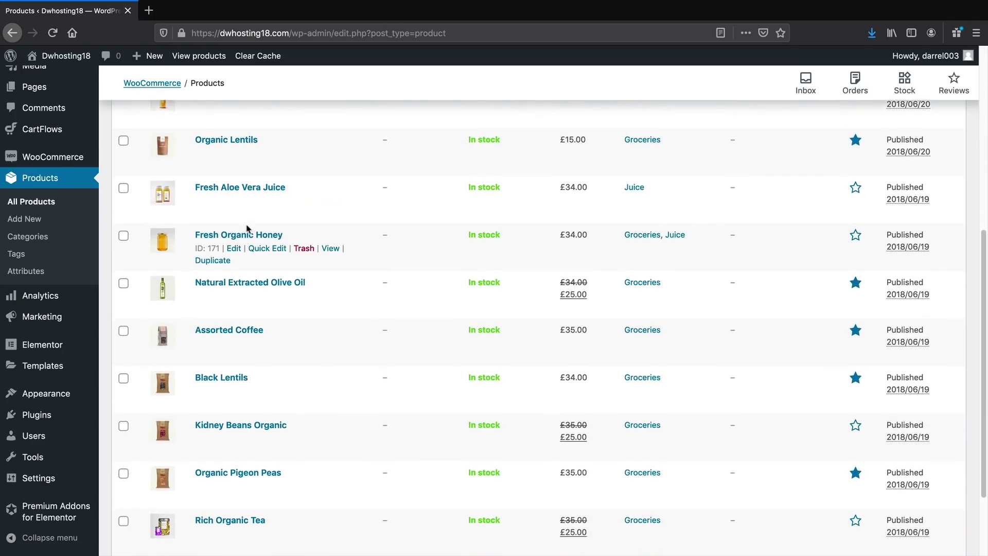
pyautogui.scroll(10, 248, 227)
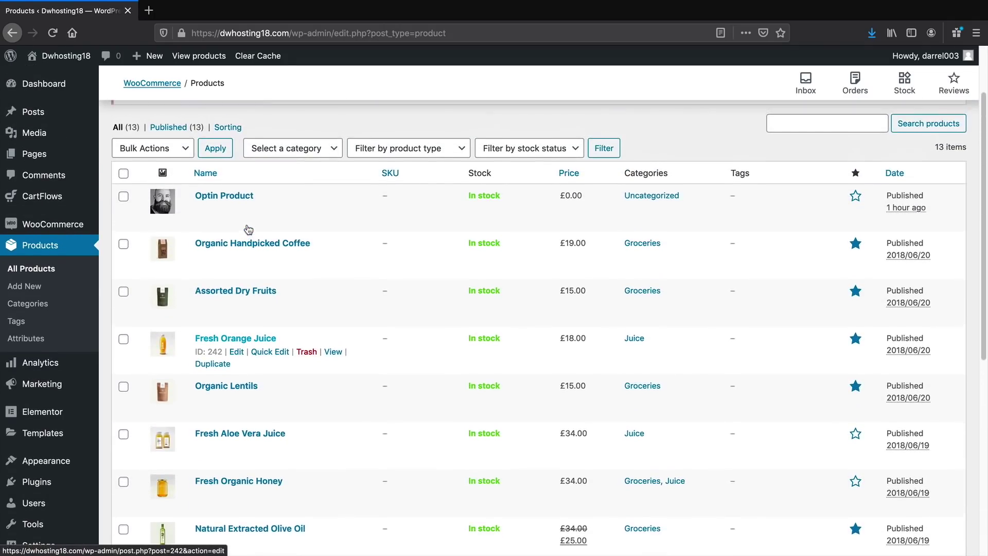
pyautogui.click(25, 287)
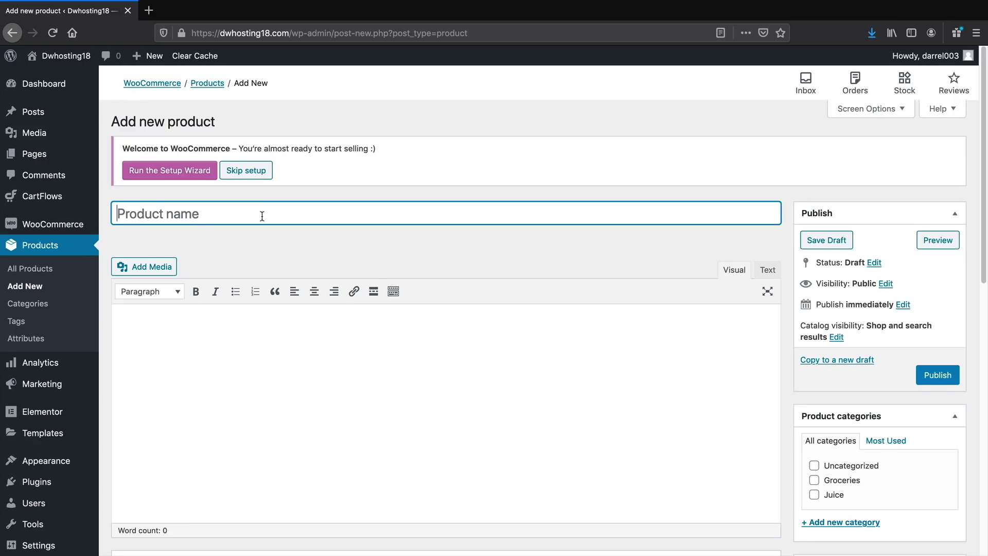
# Dismiss the WooCommerce welcome notice and title the new product 'Brazillian Peanuts'
pyautogui.click(247, 170)
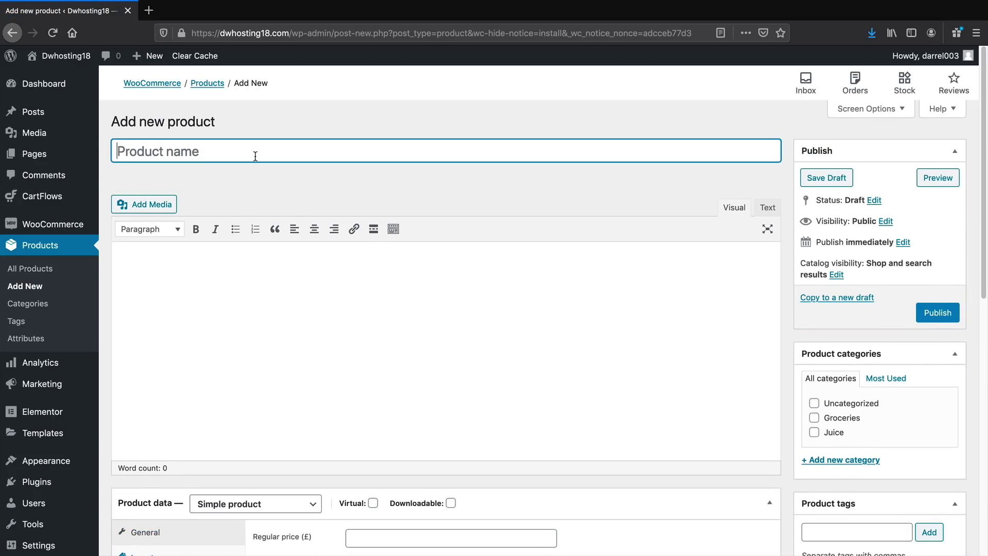
pyautogui.write('Brazillian Peanuts')
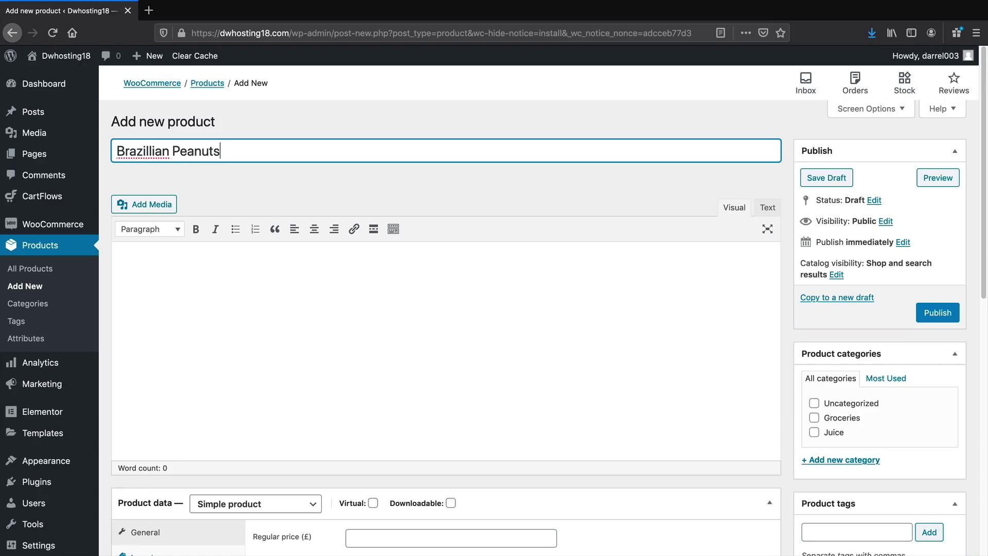
pyautogui.press('Tab')
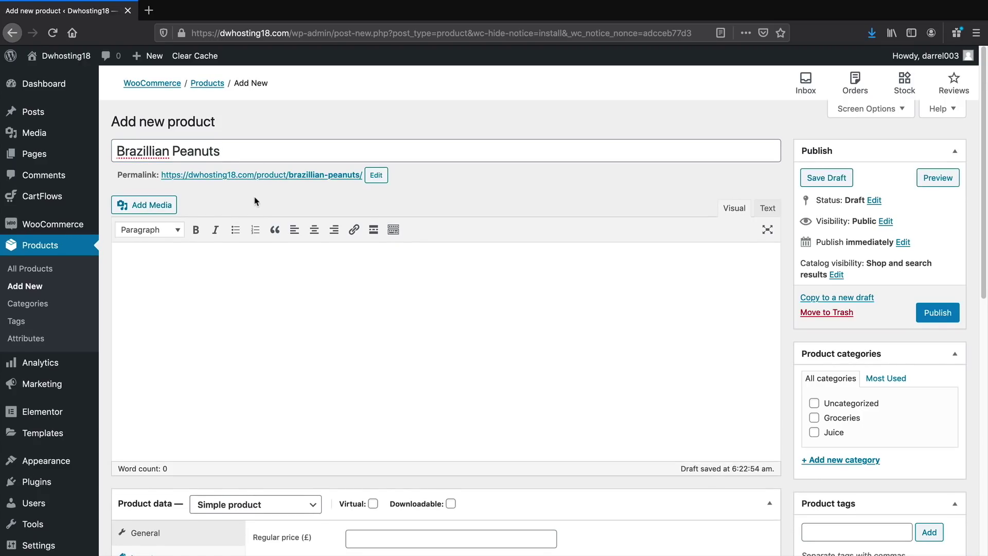
# Save the Brazillian Peanuts product as a draft
pyautogui.scroll(-1, 235, 257)
pyautogui.scroll(-1, 271, 286)
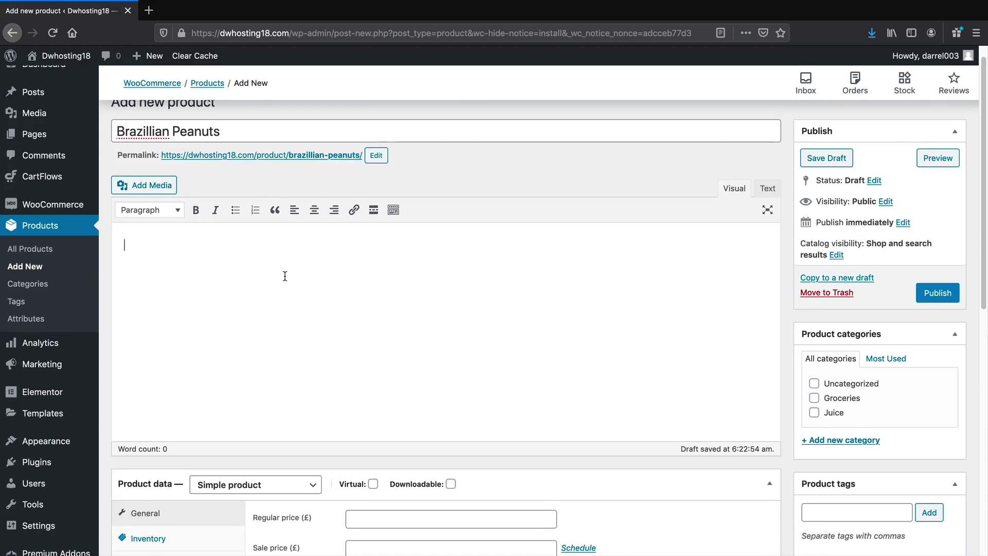
pyautogui.scroll(-2, 284, 276)
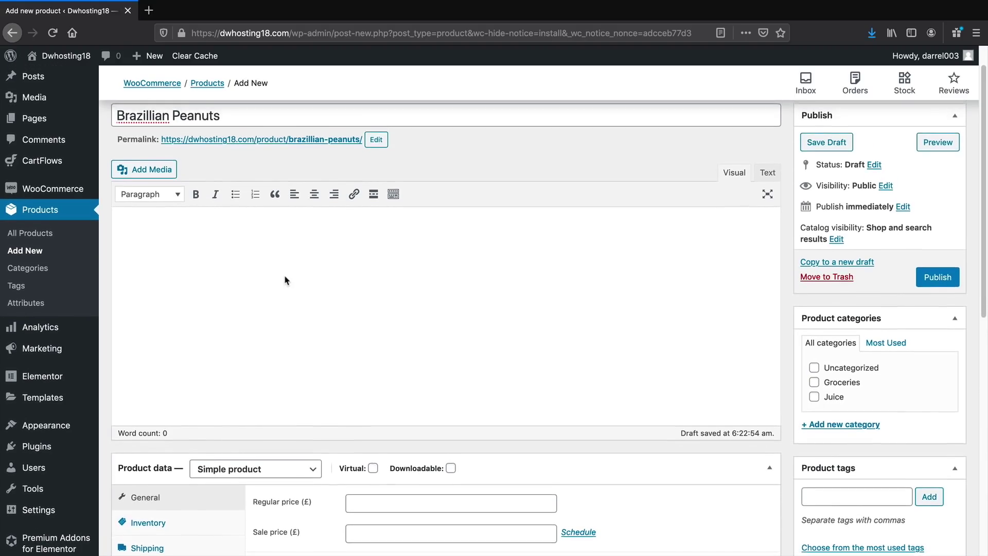
pyautogui.scroll(1, 287, 280)
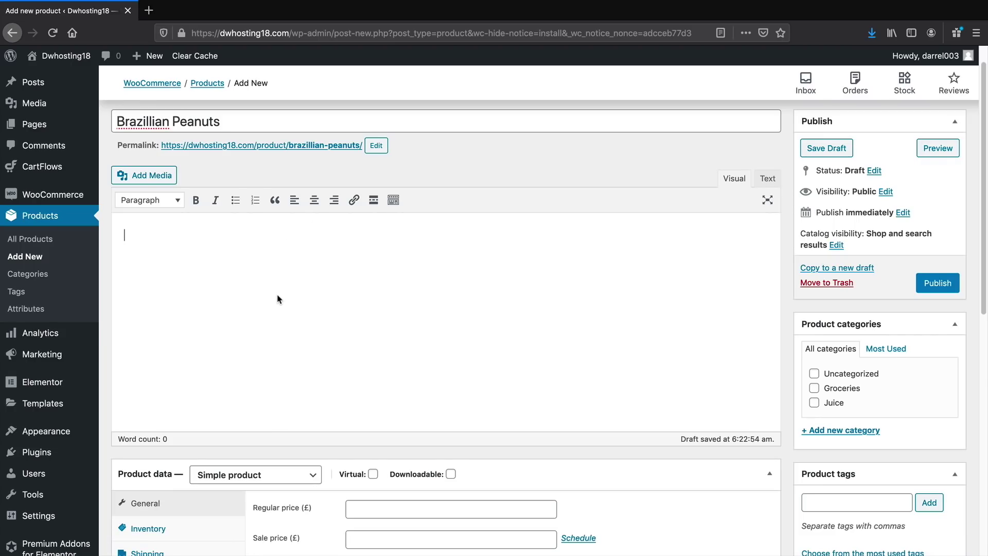
pyautogui.scroll(-4, 278, 288)
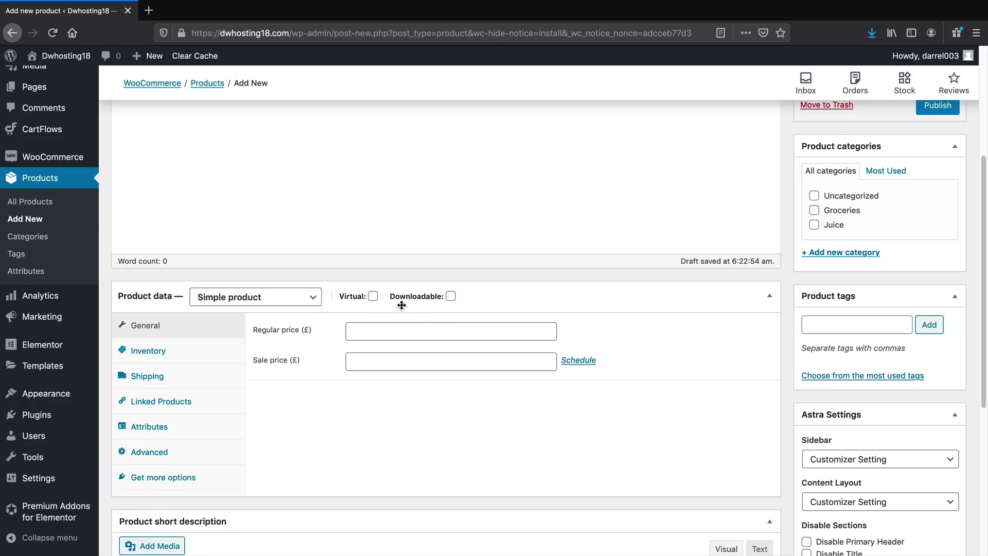
pyautogui.scroll(5, 450, 297)
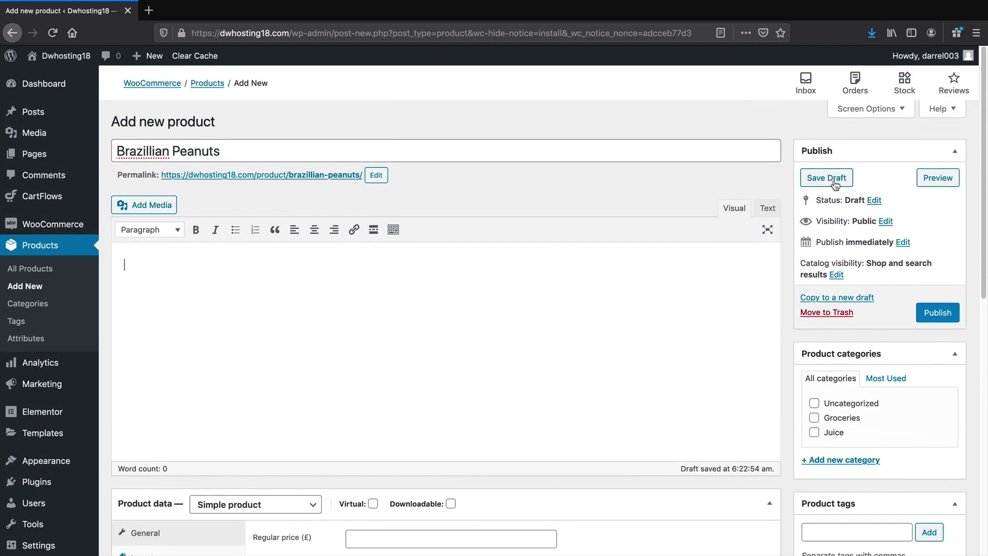
pyautogui.click(824, 177)
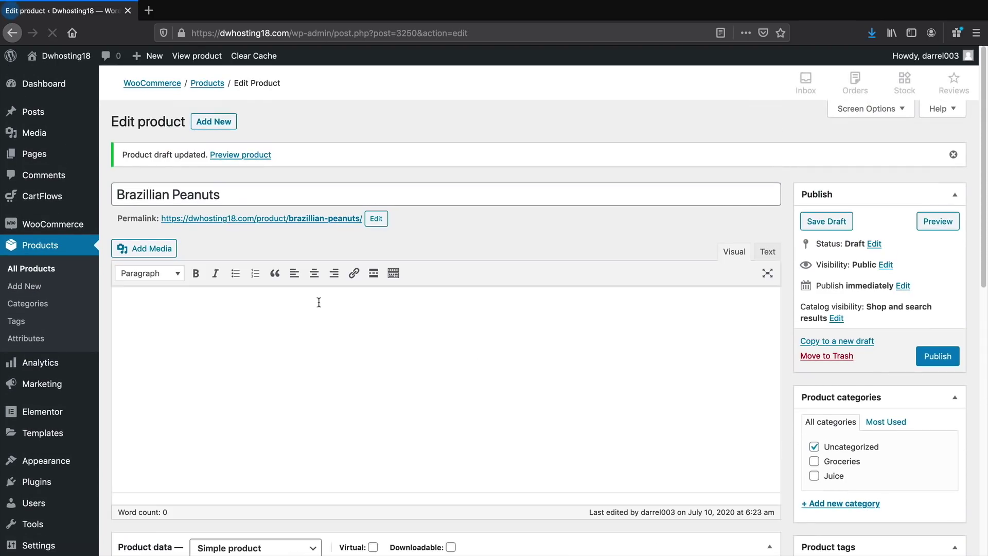
# Go to the WooCommerce General settings, where the store country is United Kingdom (UK)
pyautogui.scroll(-3, 319, 303)
pyautogui.scroll(-3, 304, 366)
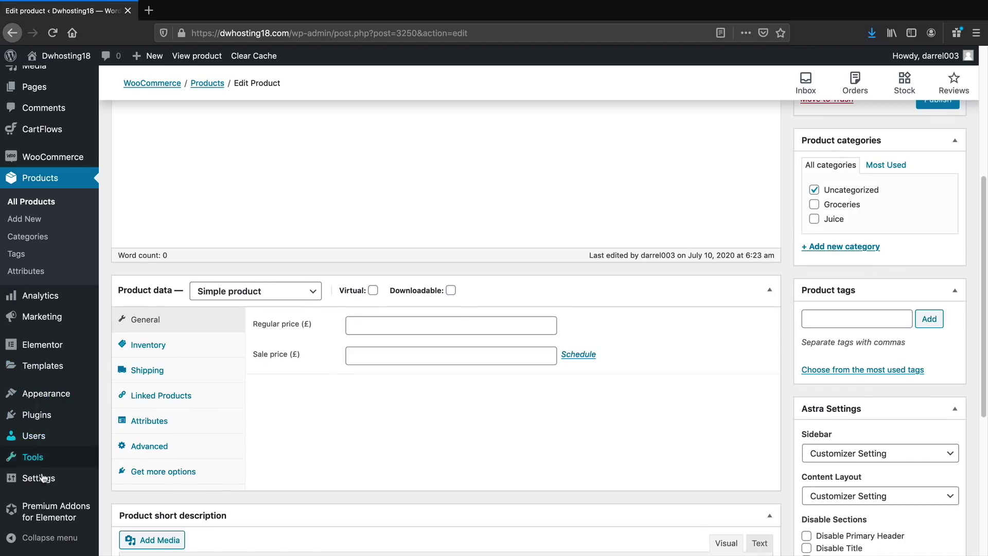
pyautogui.moveTo(43, 479)
pyautogui.moveTo(51, 159)
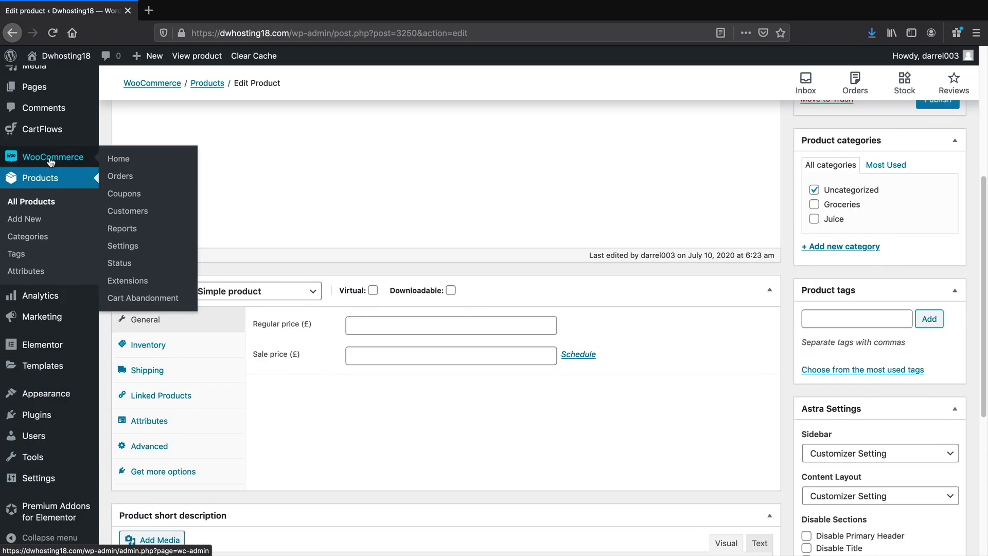
pyautogui.click(155, 251)
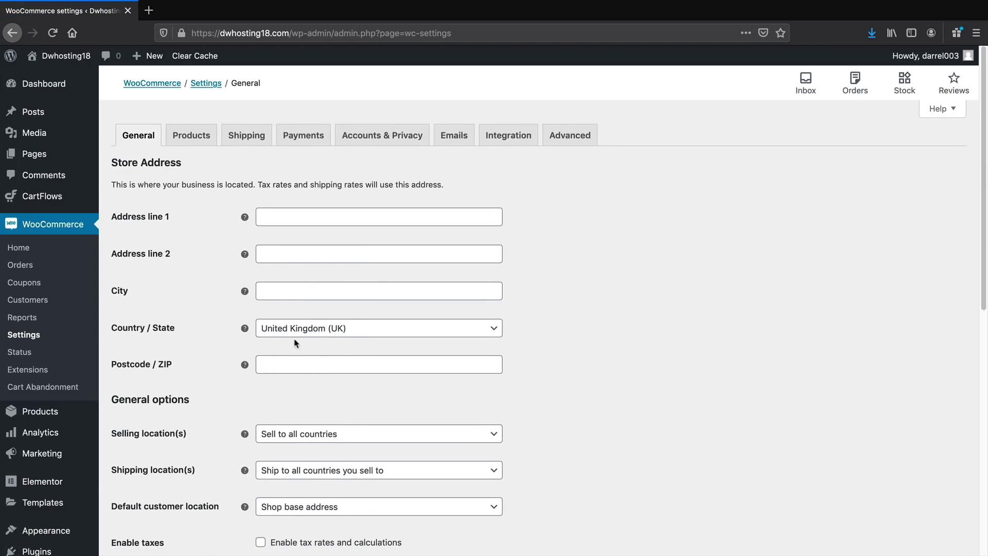
# Set the store currency to United States (US) dollar and save the settings
pyautogui.scroll(-10, 332, 325)
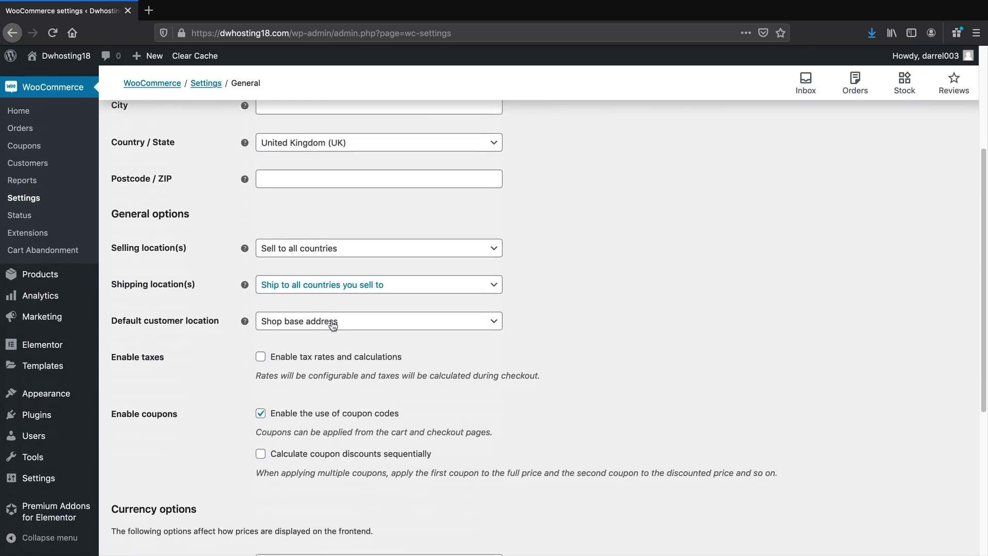
pyautogui.scroll(-1, 332, 321)
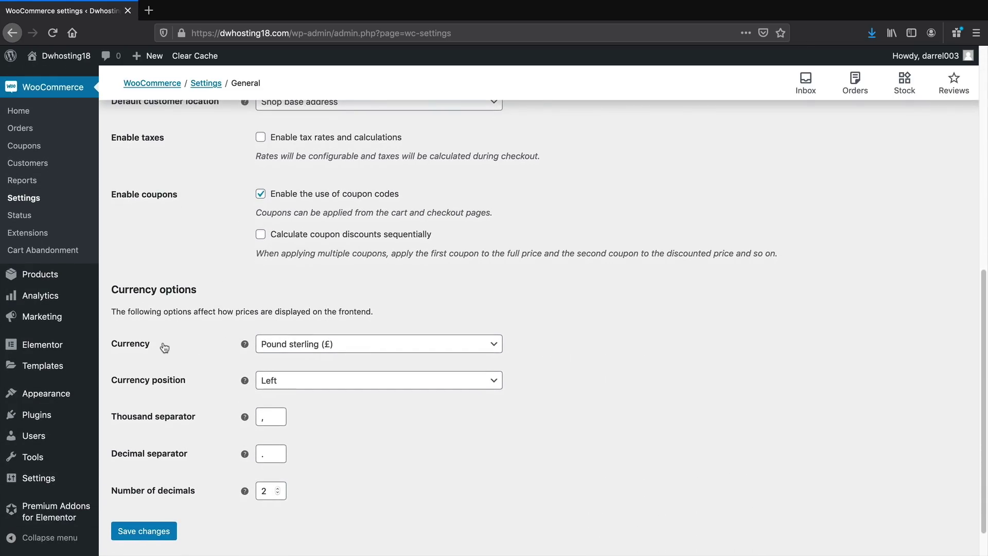
pyautogui.click(306, 348)
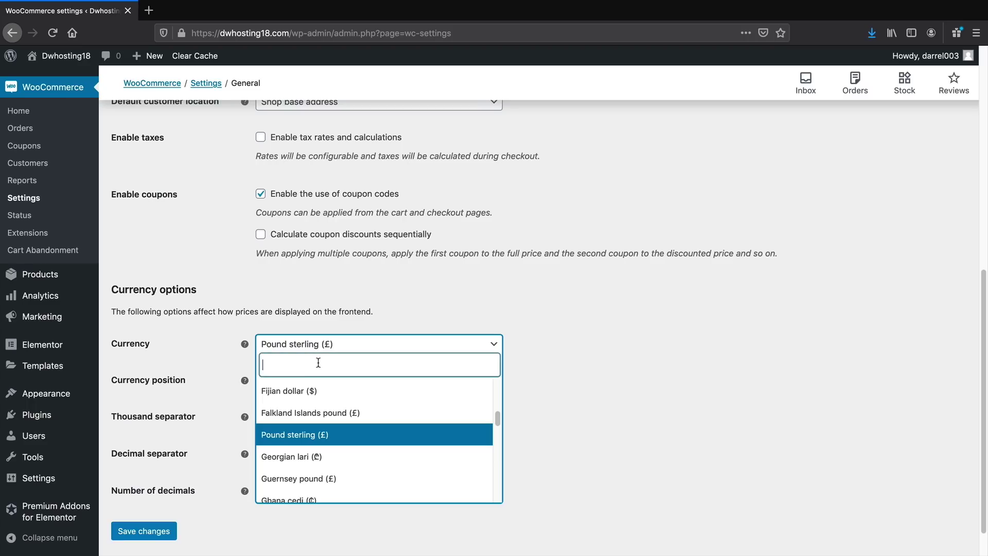
pyautogui.write('unit')
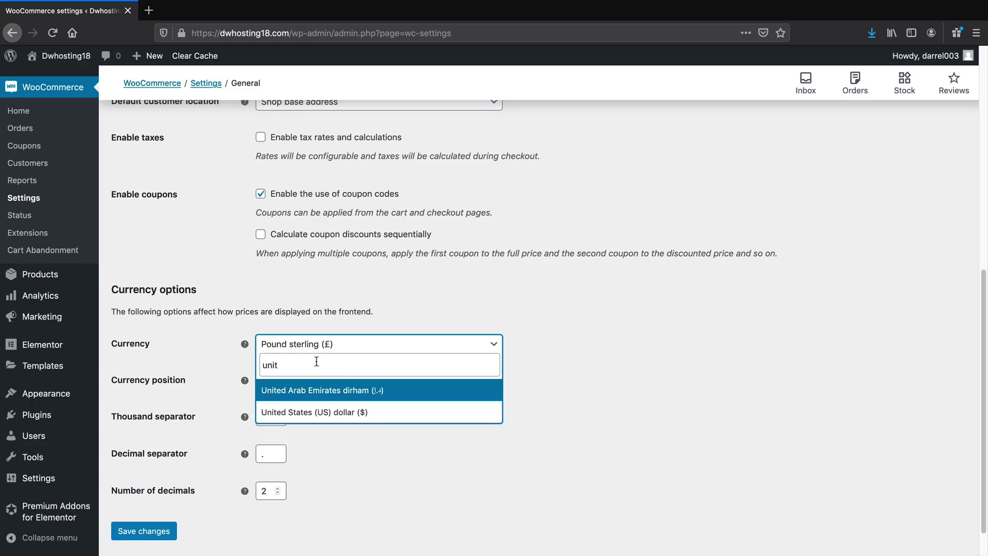
pyautogui.click(325, 413)
pyautogui.click(159, 529)
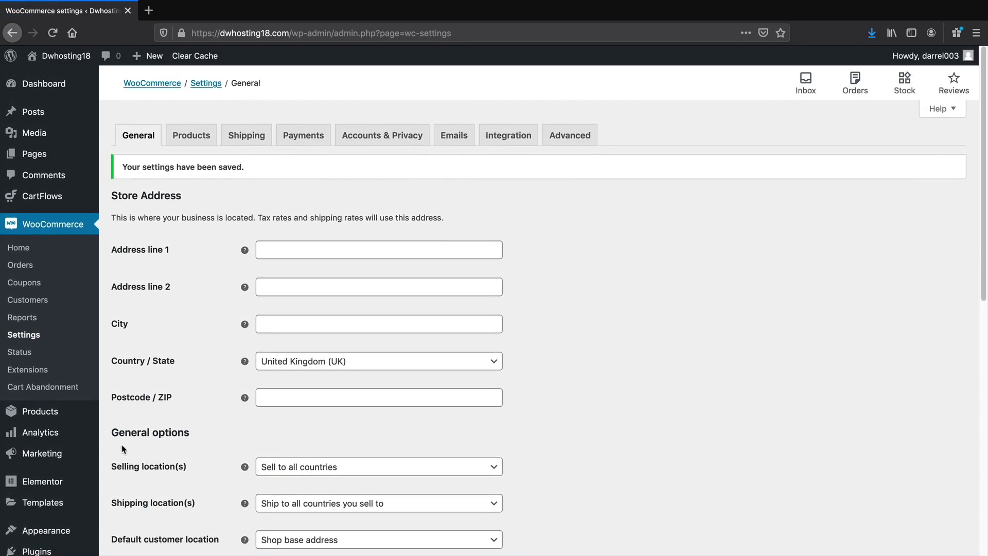
# Open Brazillian Peanuts for editing from the All Products list
pyautogui.moveTo(31, 411)
pyautogui.click(115, 412)
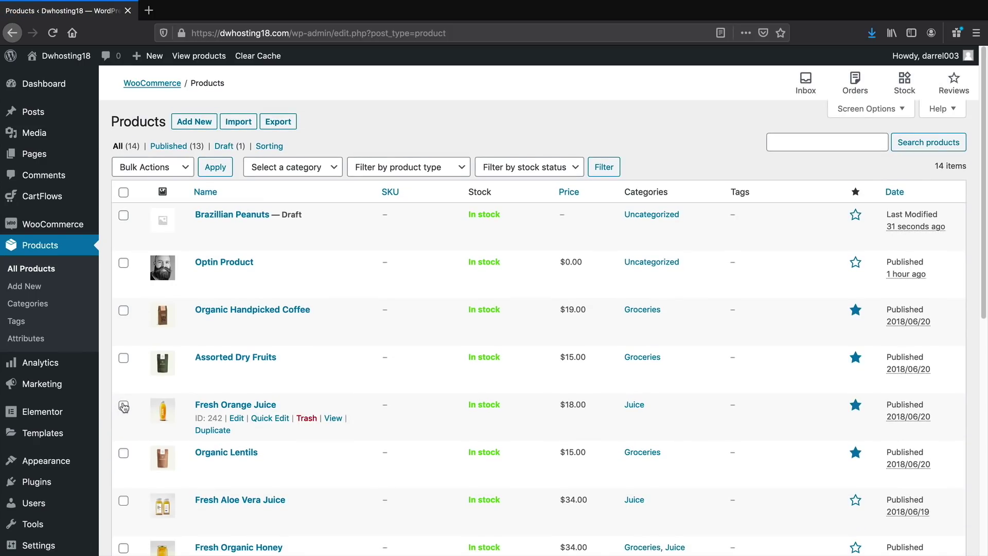
pyautogui.click(235, 217)
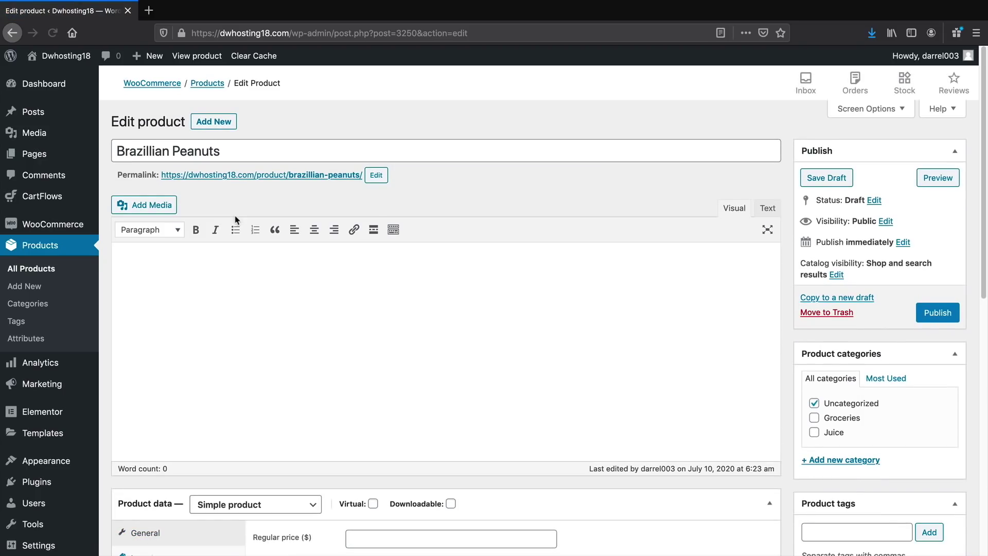
# Enter a regular price of 99.99 for Brazillian Peanuts
pyautogui.scroll(-5, 239, 338)
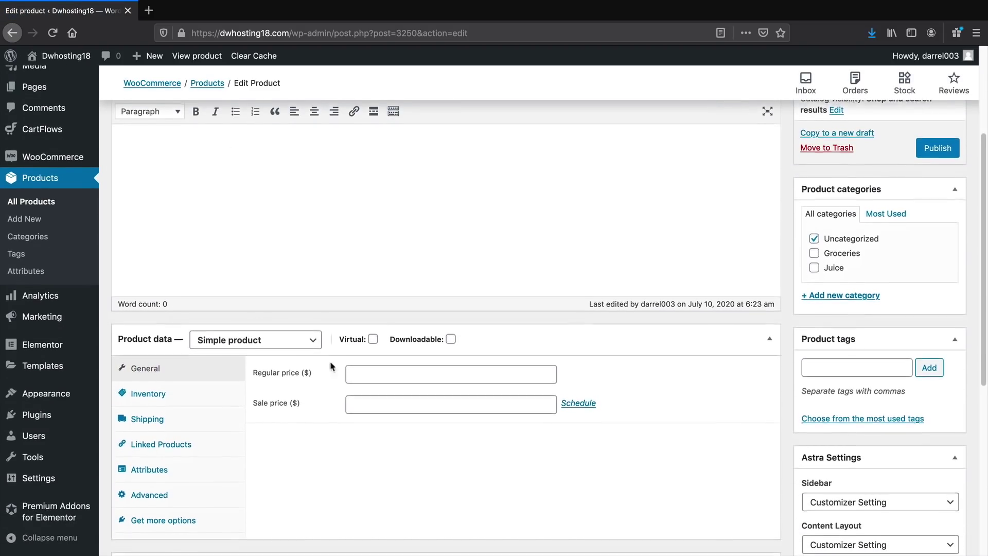
pyautogui.click(389, 370)
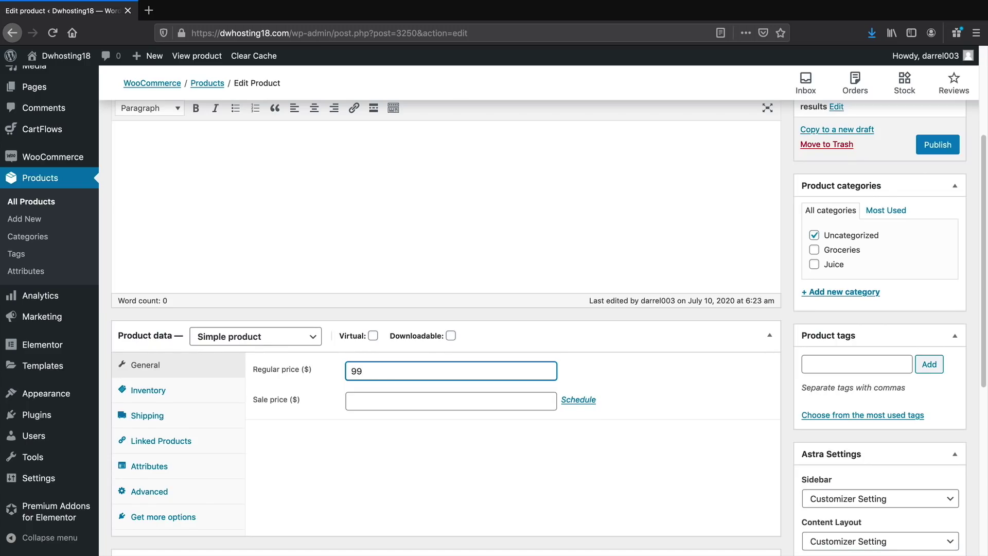
pyautogui.scroll(-2, 385, 366)
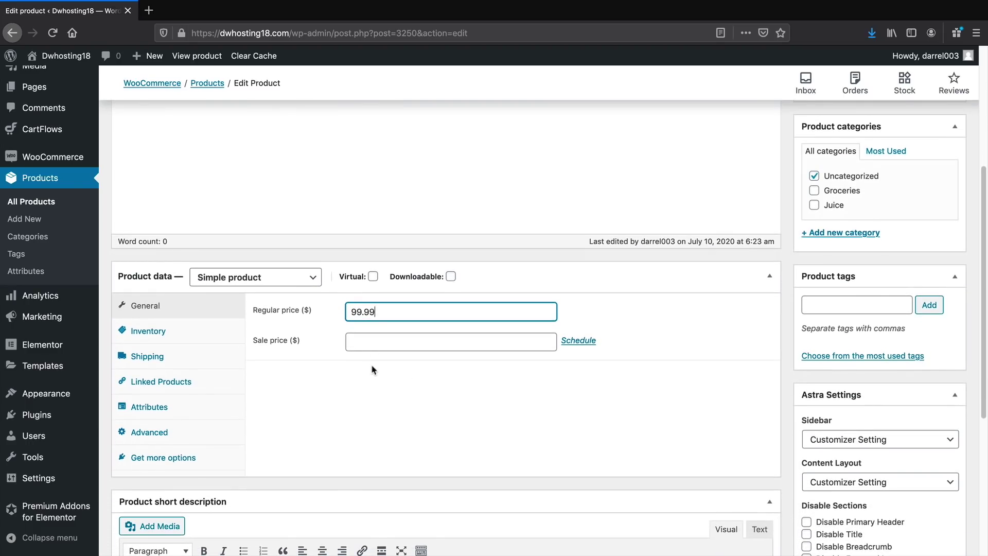
pyautogui.scroll(-1, 393, 335)
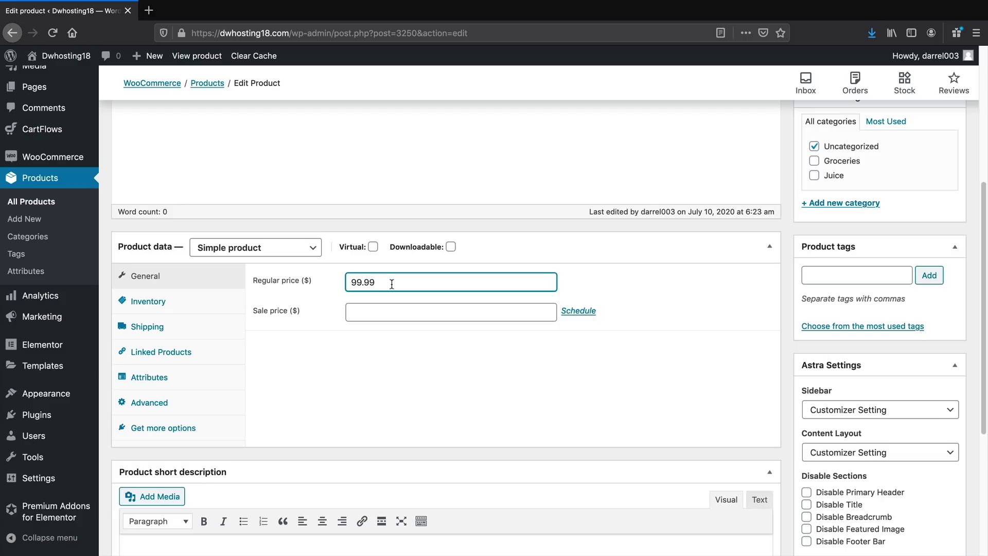
# Leave the product non-virtual and turn on stock management in Inventory
pyautogui.click(374, 248)
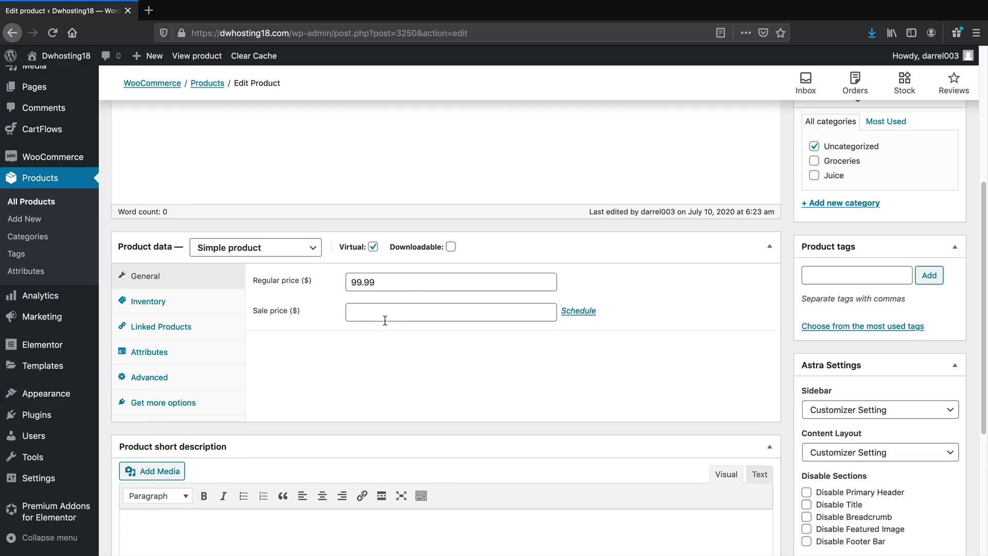
pyautogui.click(373, 246)
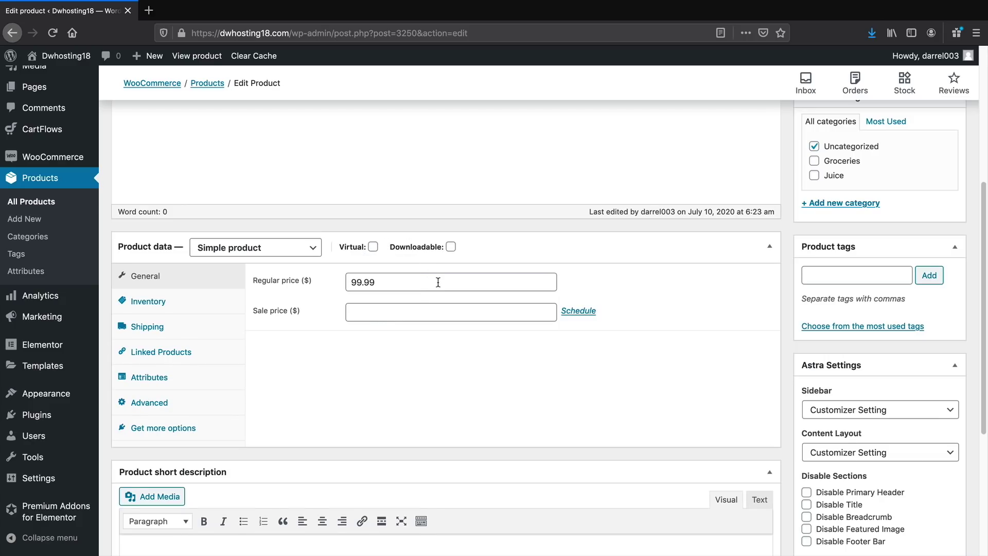
pyautogui.click(223, 309)
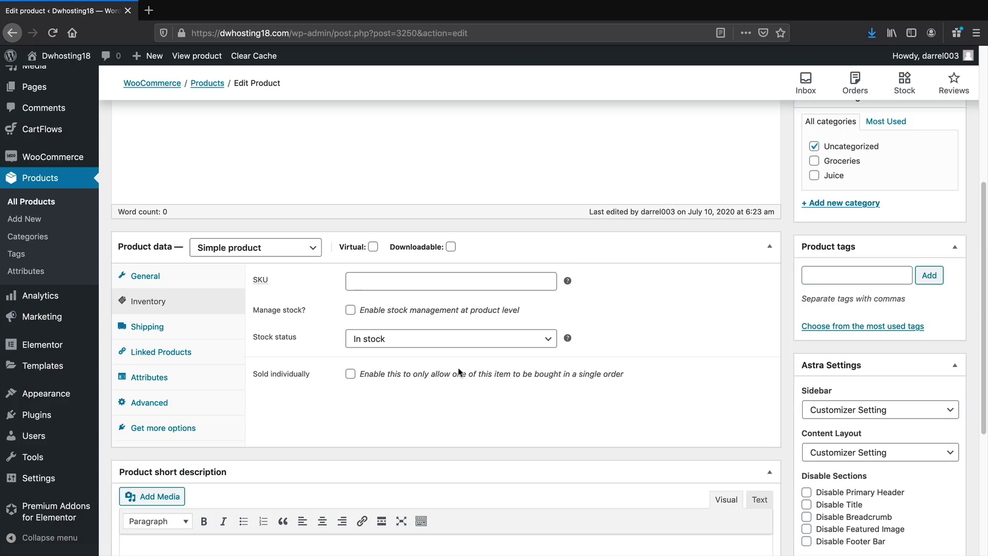
pyautogui.click(364, 311)
# Try a stock quantity of 5, then turn stock management back off
pyautogui.doubleClick(413, 339)
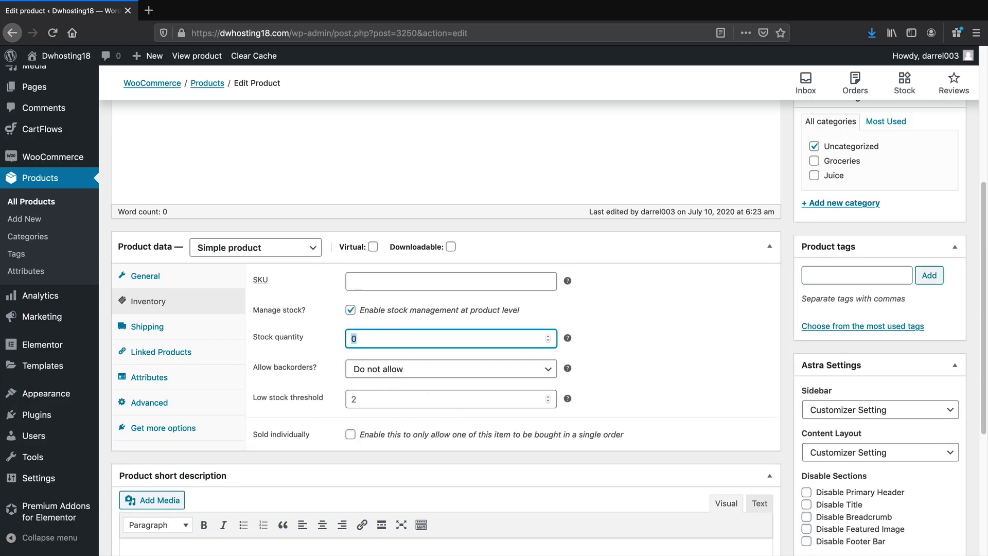
pyautogui.write('5')
pyautogui.click(351, 310)
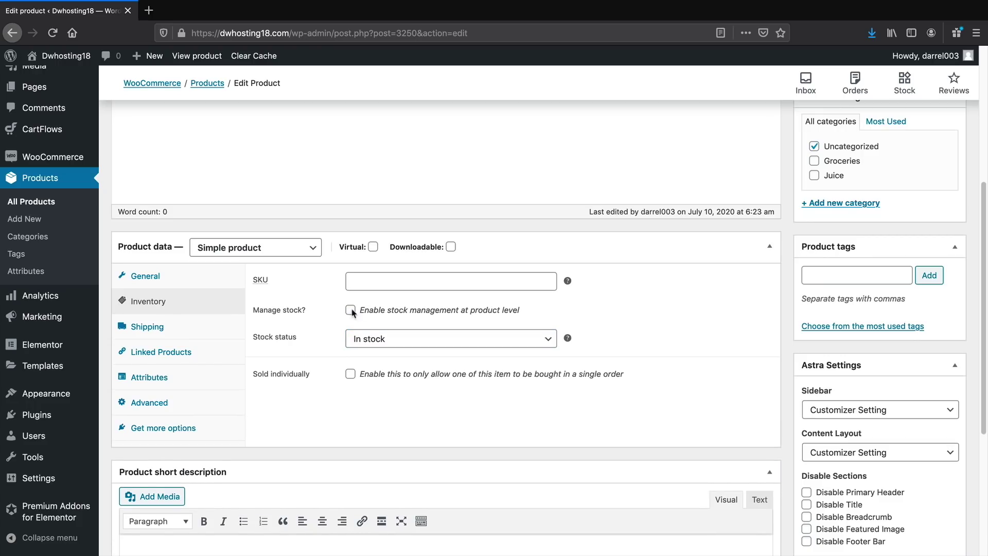
# Look over the shipping weight and dimensions, keeping no shipping class
pyautogui.scroll(-4, 362, 360)
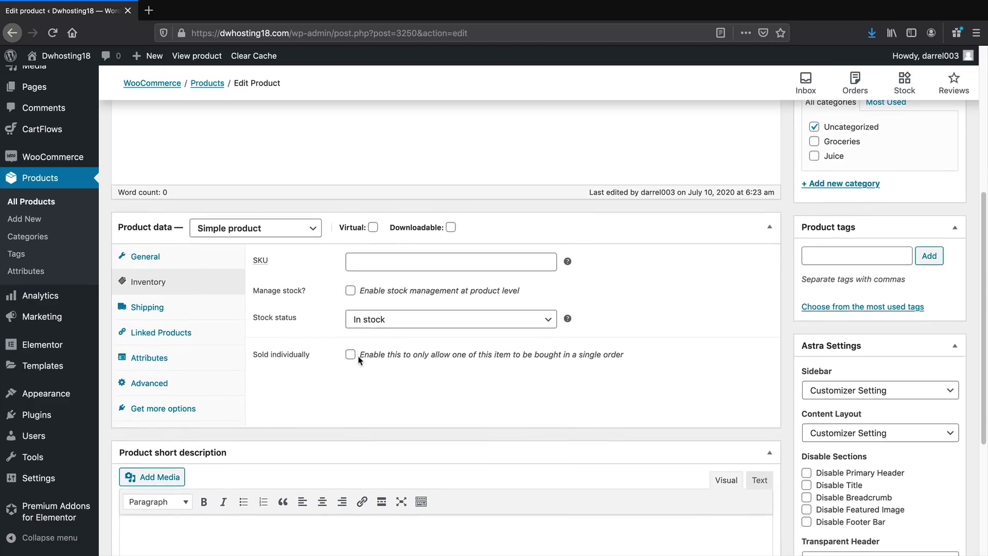
pyautogui.click(175, 223)
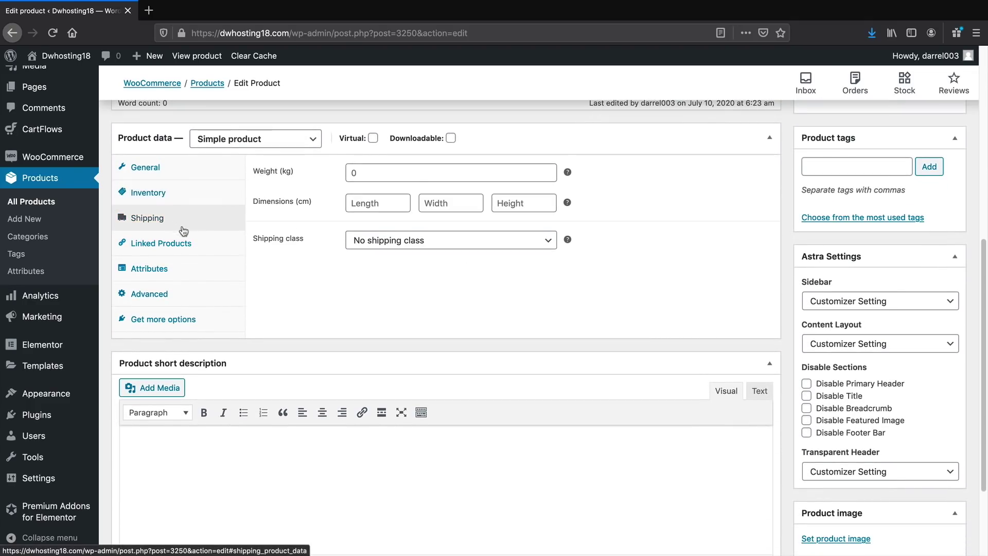
pyautogui.click(414, 176)
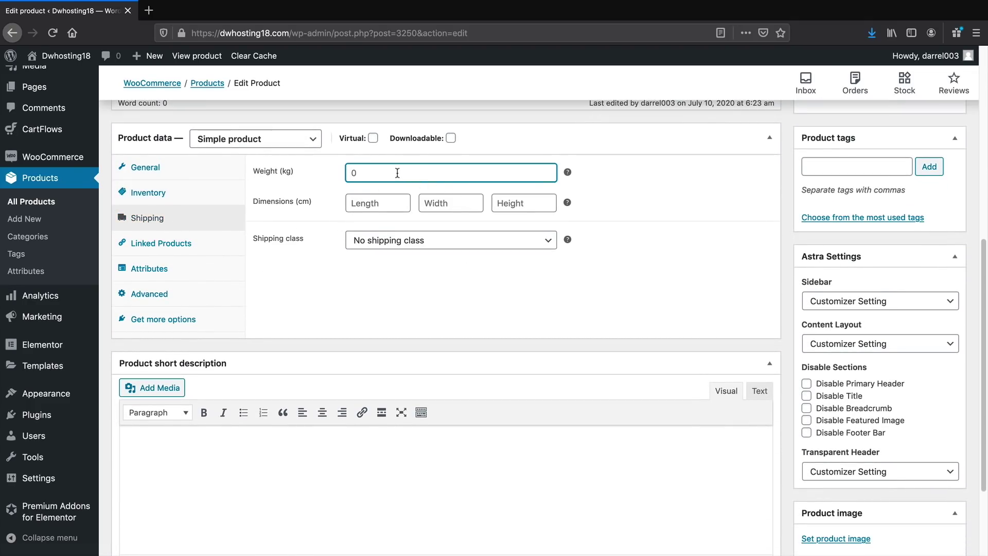
pyautogui.click(385, 204)
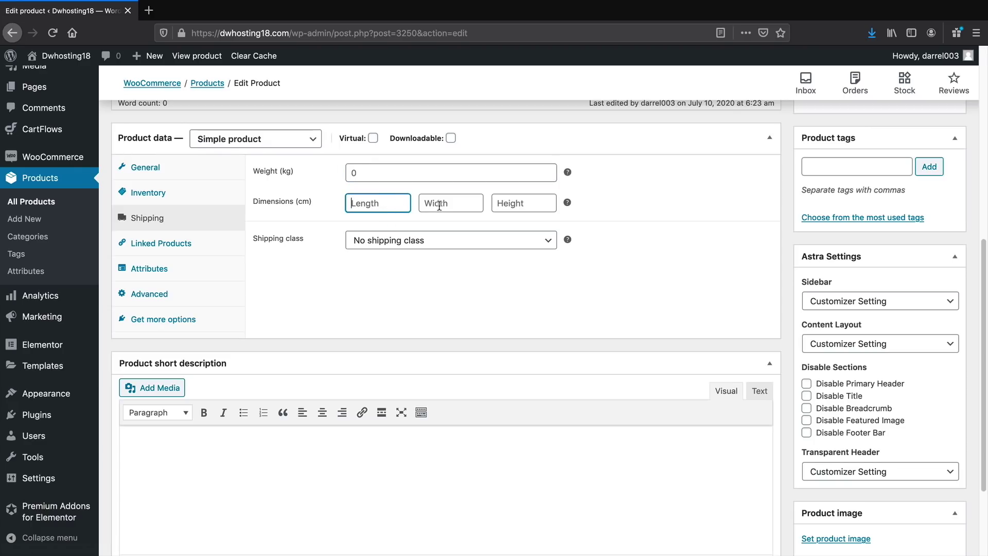
pyautogui.click(455, 205)
pyautogui.click(515, 210)
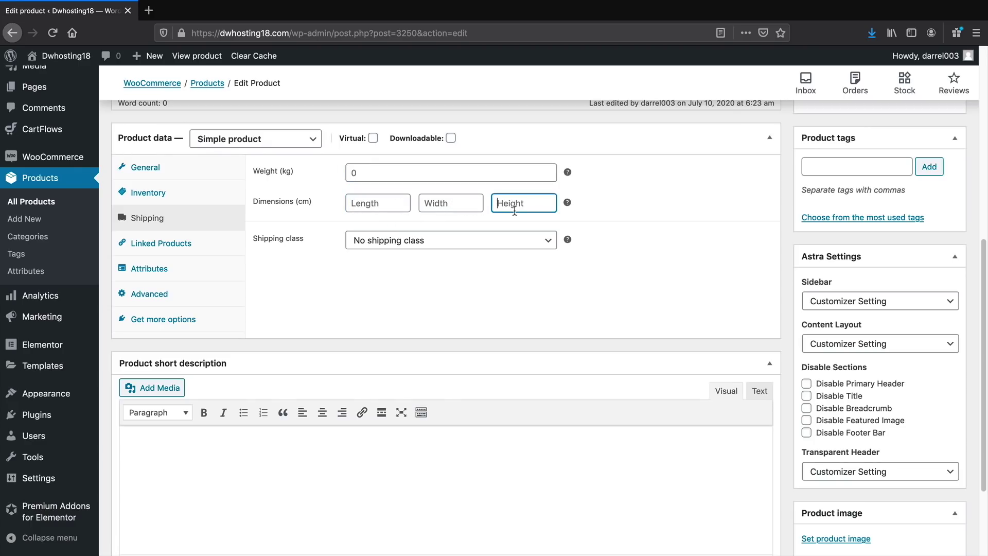
pyautogui.click(403, 173)
pyautogui.click(416, 246)
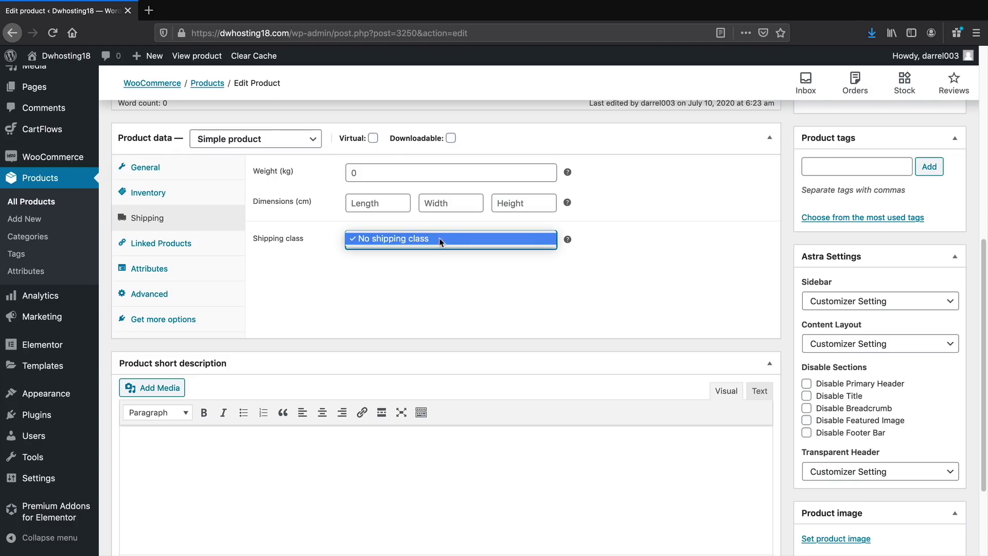
pyautogui.click(425, 255)
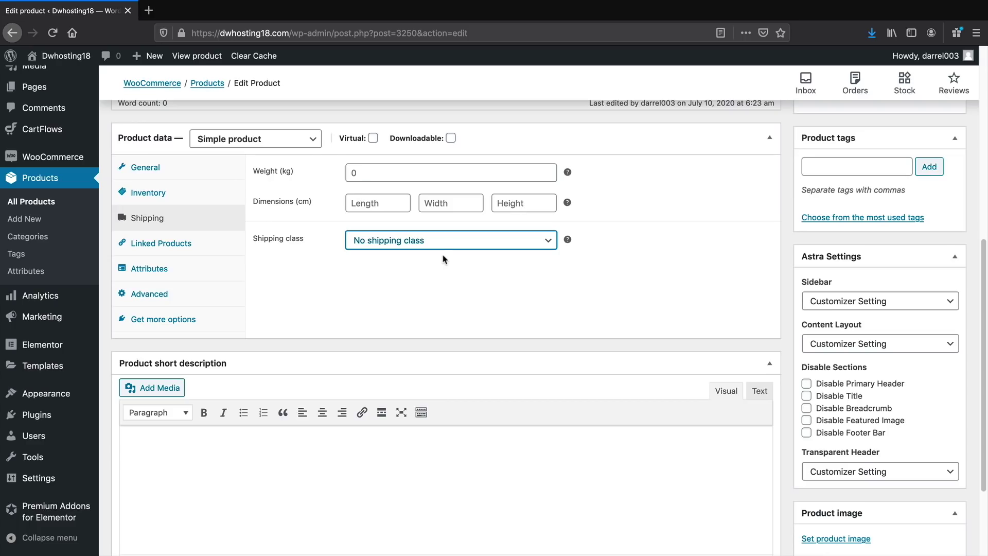
# Browse the Attributes, Advanced and Linked Products tabs, ending in the empty short description
pyautogui.click(194, 270)
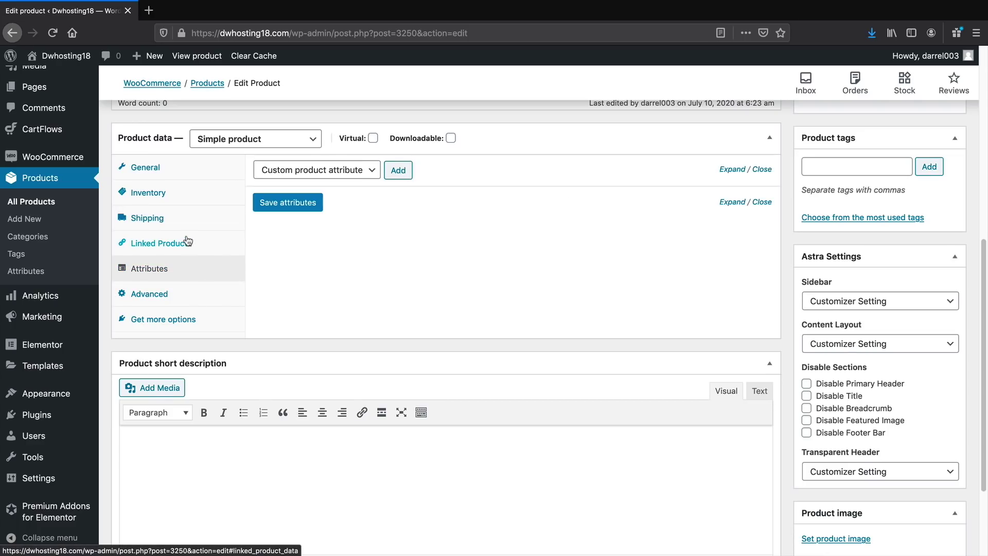
pyautogui.click(189, 242)
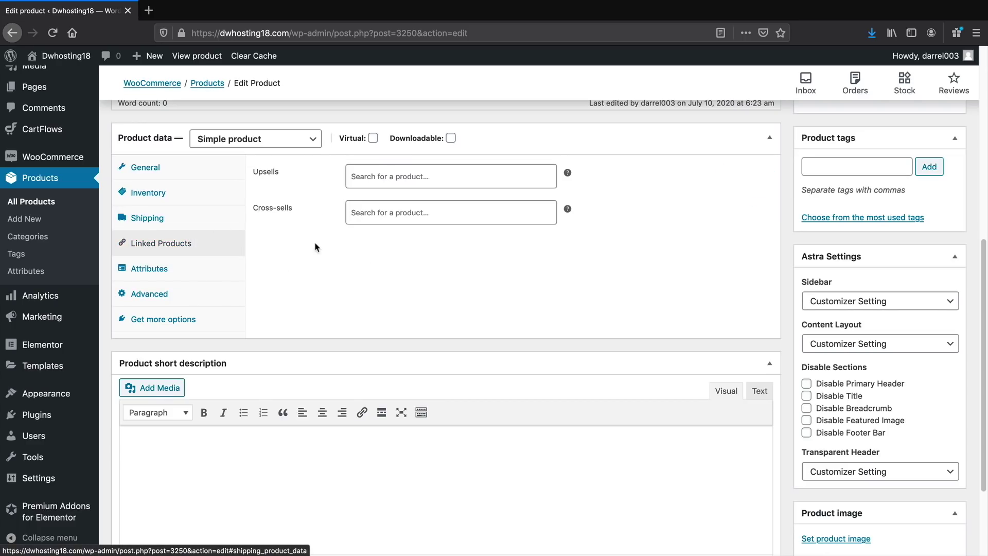
pyautogui.click(175, 294)
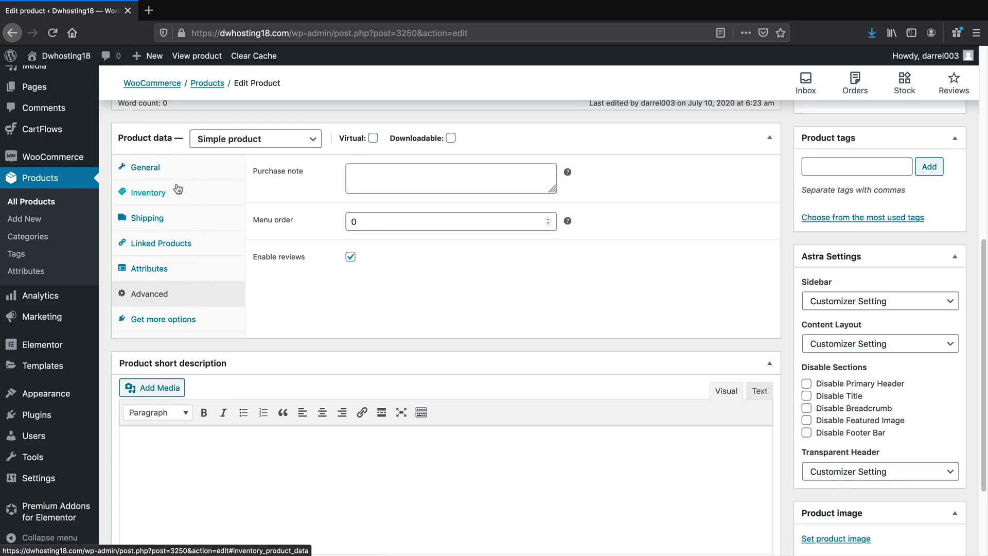
pyautogui.click(184, 244)
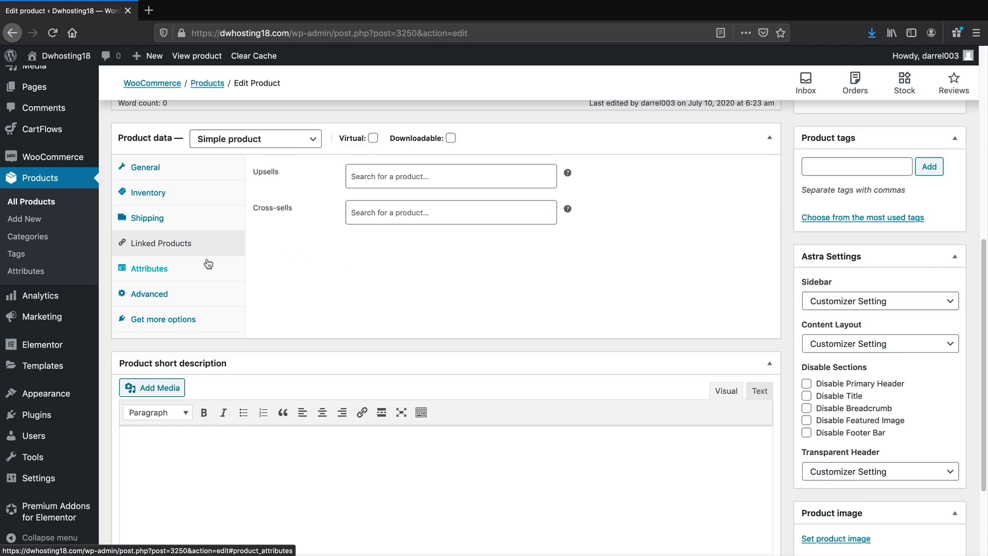
pyautogui.scroll(-3, 221, 275)
pyautogui.click(317, 349)
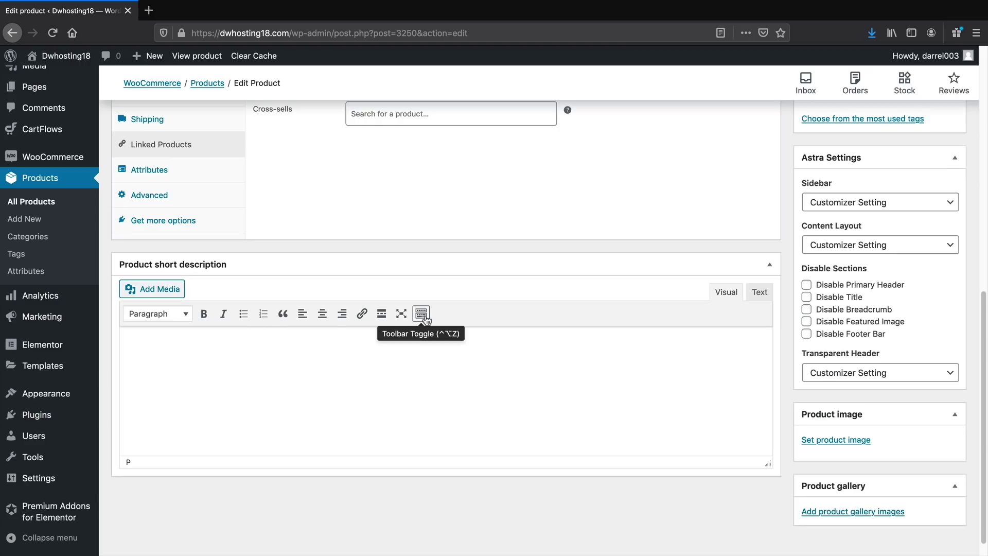
pyautogui.scroll(1, 504, 363)
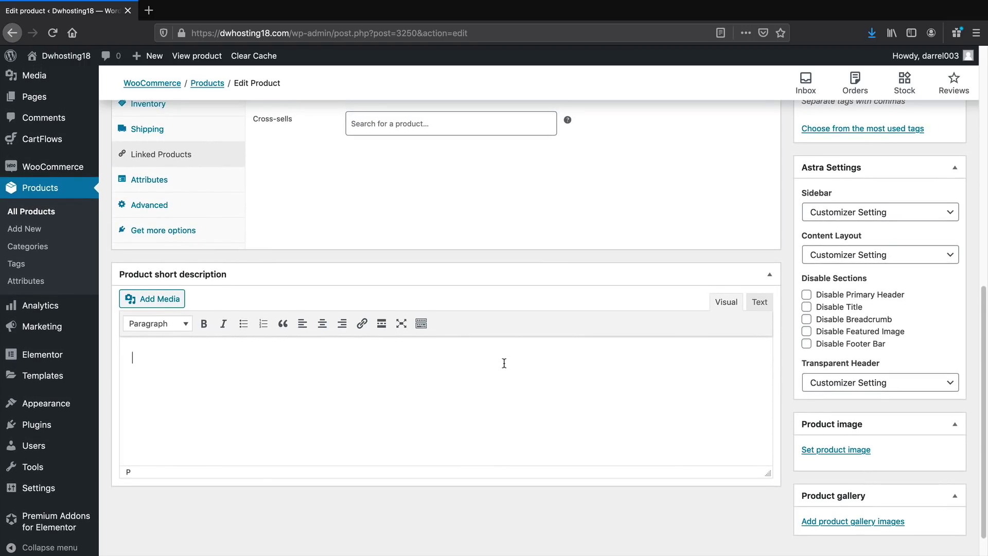
# Write the short description 'Amazing Brazilian Peanuts', correcting the spelling of Brazilian
pyautogui.write('Amazing Brazillian Peanuts')
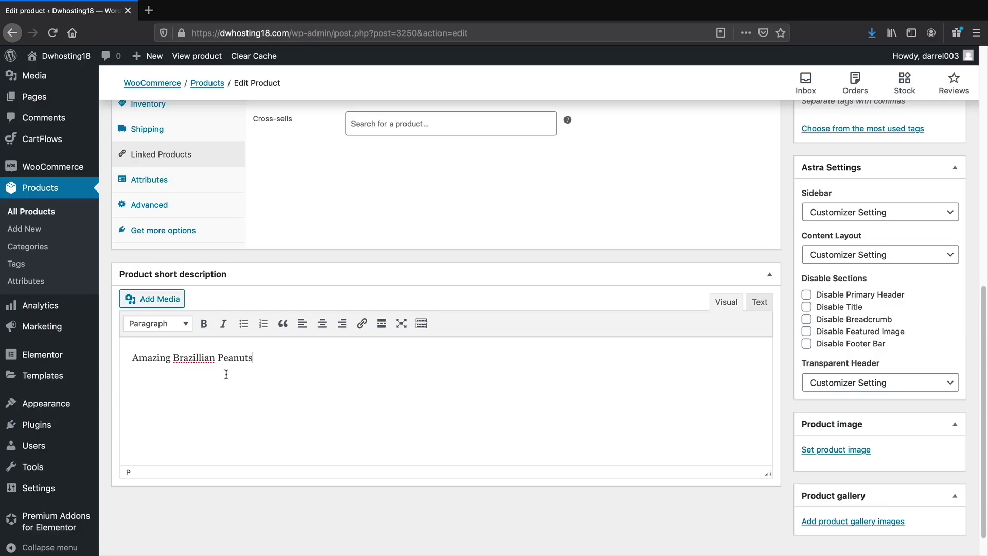
pyautogui.rightClick(199, 359)
pyautogui.click(207, 363)
# Set the green dry-fruits bag picture as the product image
pyautogui.click(841, 451)
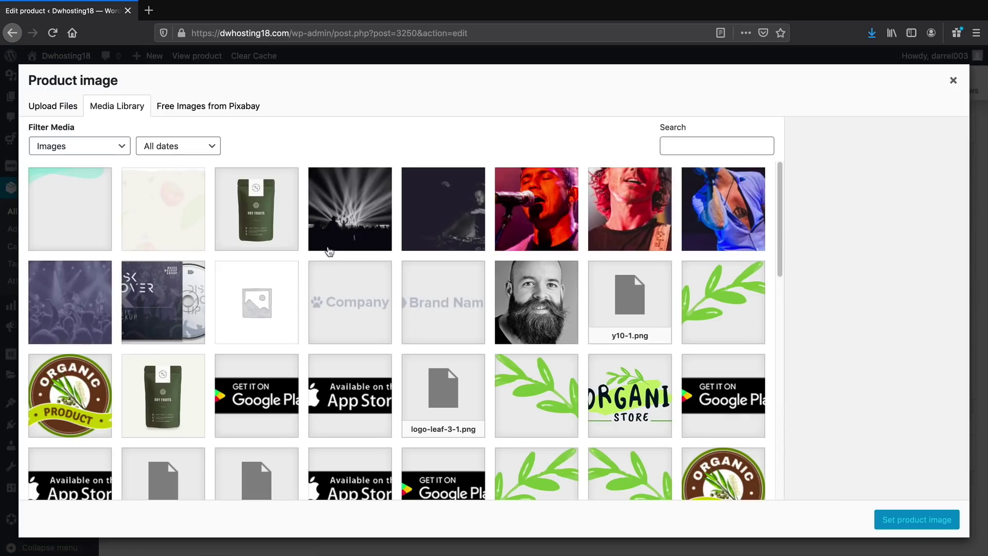
pyautogui.click(294, 245)
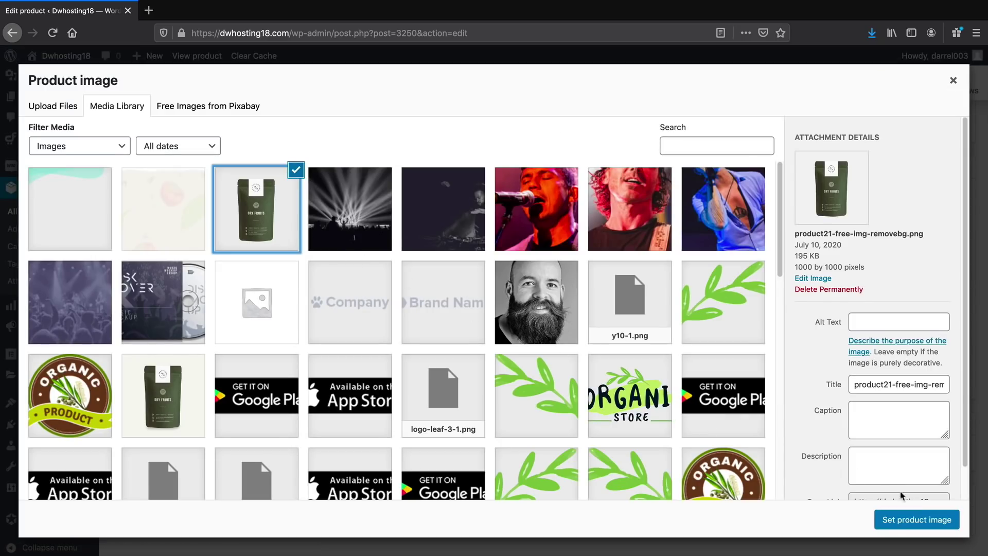
pyautogui.click(916, 520)
pyautogui.scroll(-2, 837, 456)
pyautogui.scroll(-3, 837, 455)
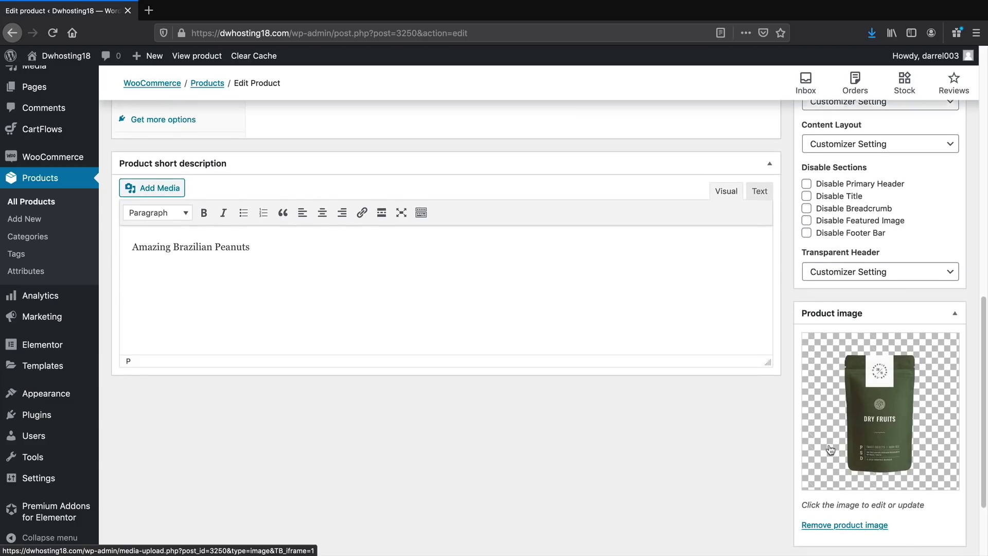
pyautogui.scroll(-1, 826, 443)
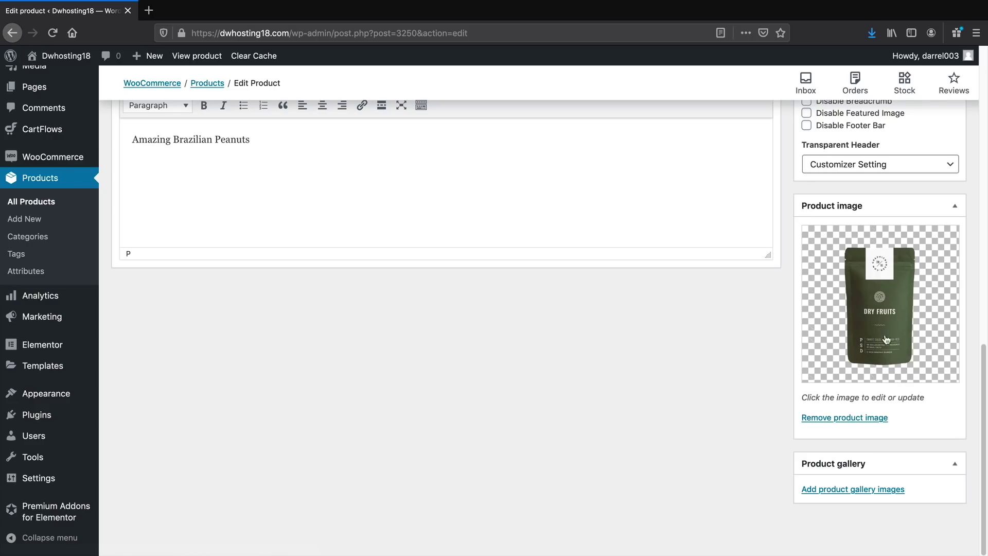
pyautogui.scroll(3, 836, 332)
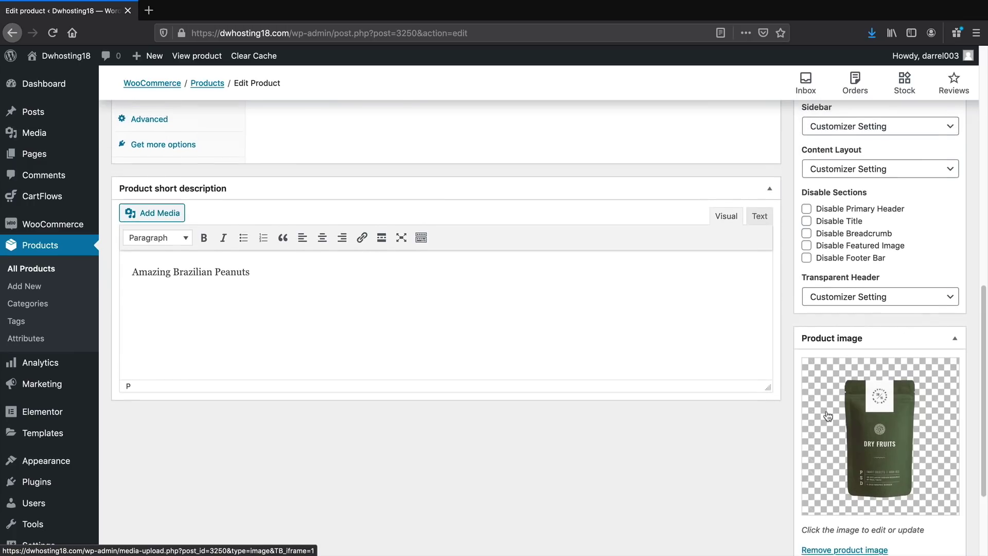
pyautogui.scroll(10, 830, 425)
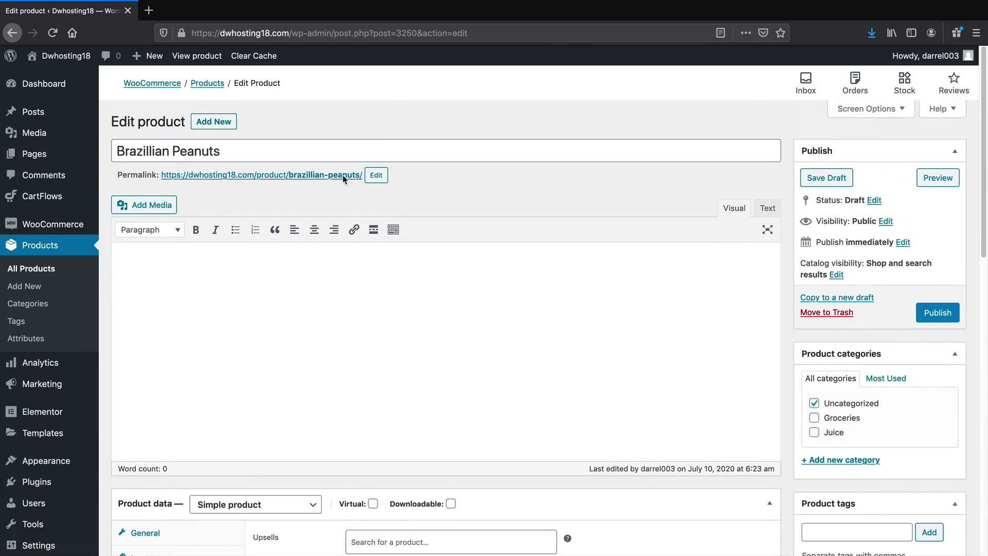
pyautogui.click(318, 150)
# Retitle the product 'Brazillian Peanuts Main', publish it, and go to CartFlows Flows
pyautogui.write('Main')
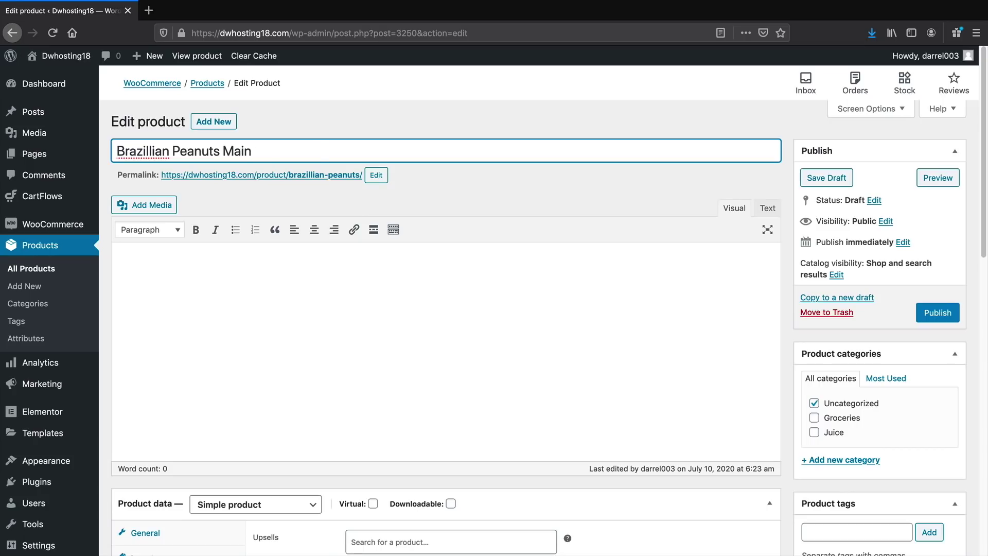
pyautogui.click(936, 314)
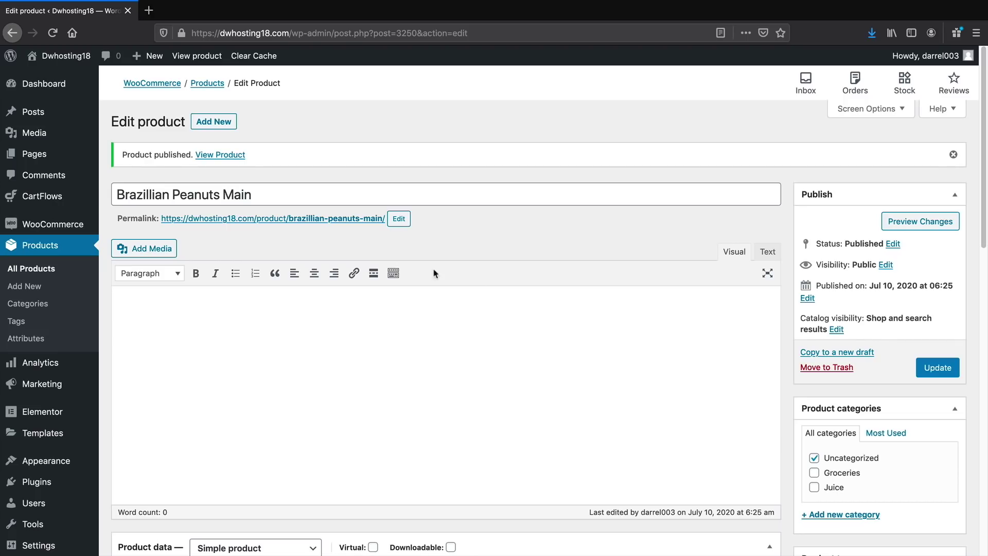
pyautogui.moveTo(46, 196)
pyautogui.click(144, 206)
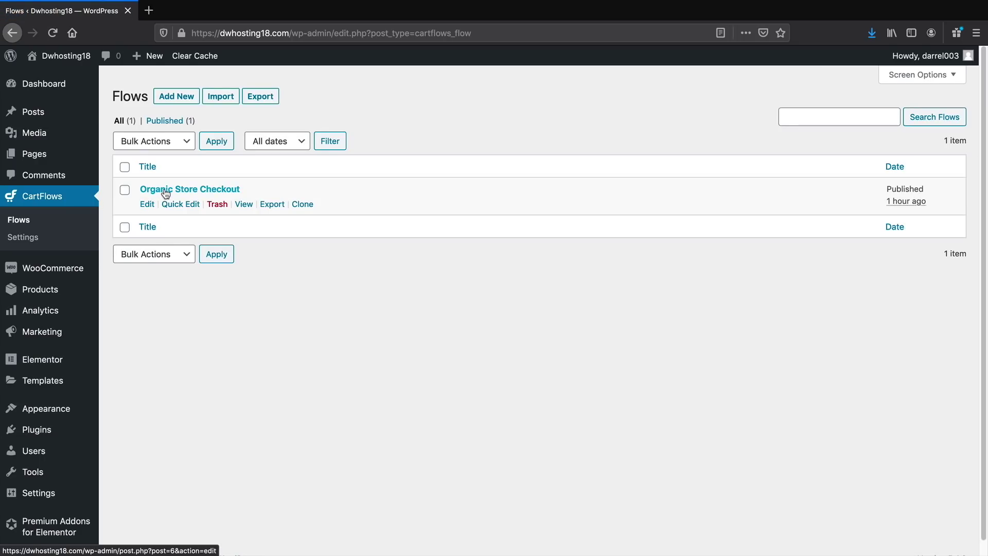
# Edit the checkout step of Organic Store Checkout and scroll to its Two Column Checkout Layout
pyautogui.click(174, 189)
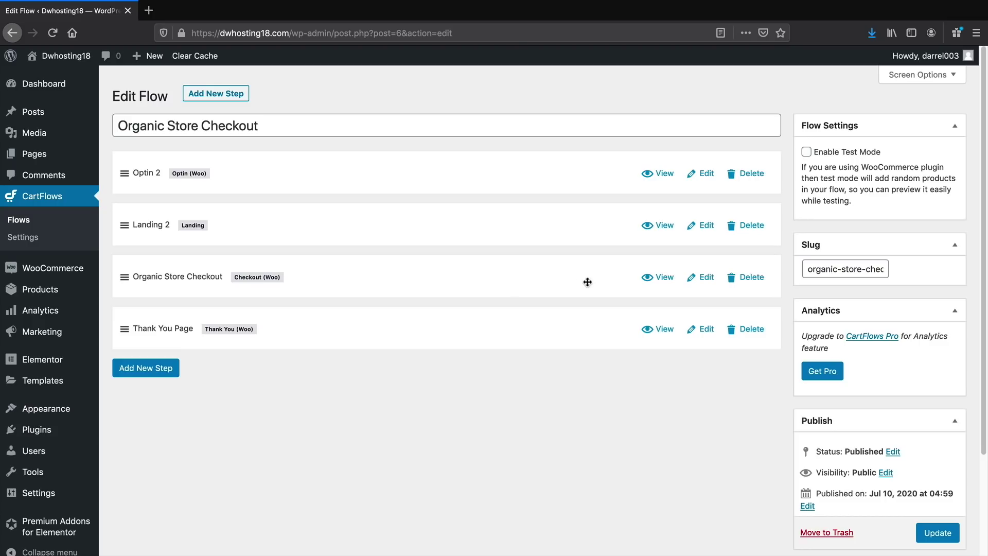
pyautogui.click(700, 283)
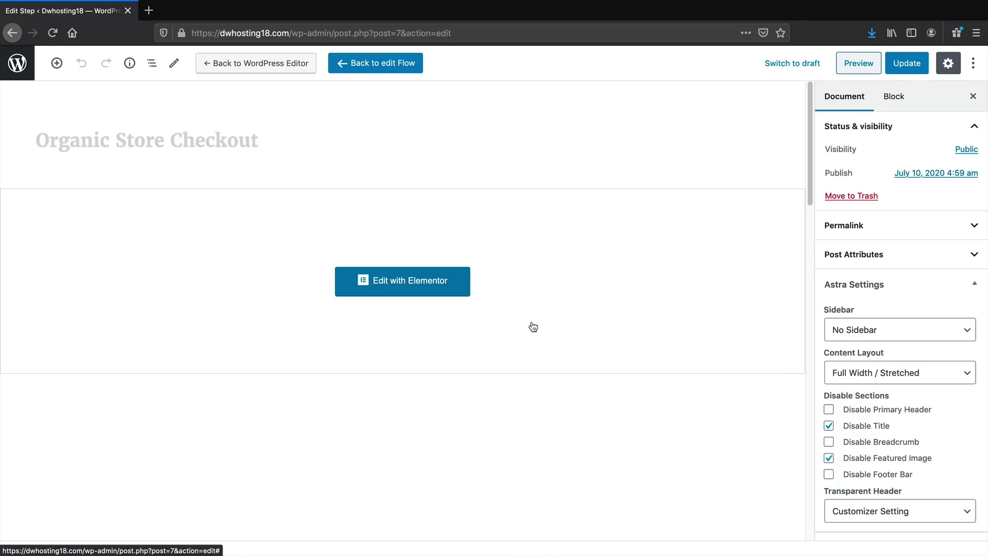
pyautogui.scroll(-6, 532, 325)
pyautogui.scroll(-2, 532, 325)
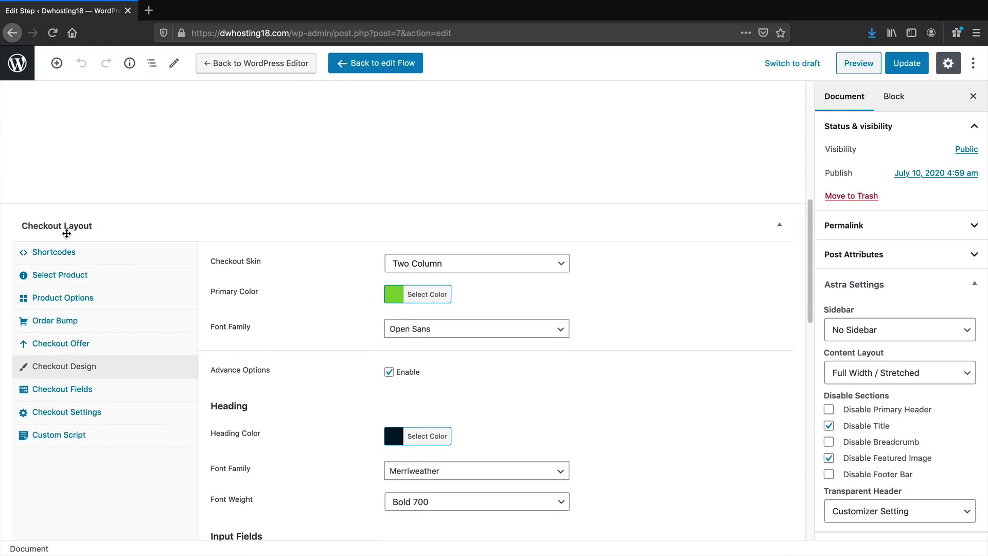
# Replace Fresh Orange Juice with Brazillian Peanuts Main (#3250) as checkout product and update the step
pyautogui.click(75, 278)
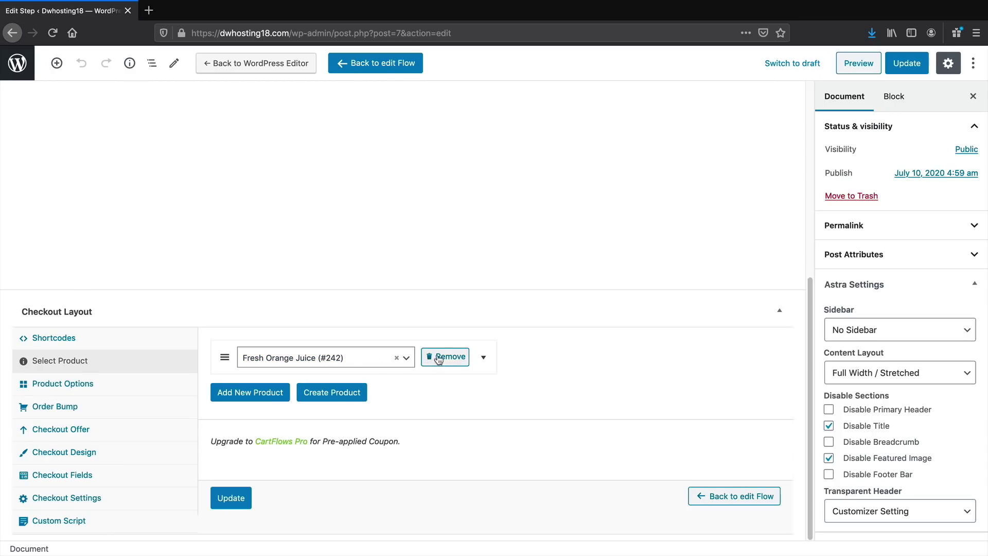
pyautogui.click(353, 366)
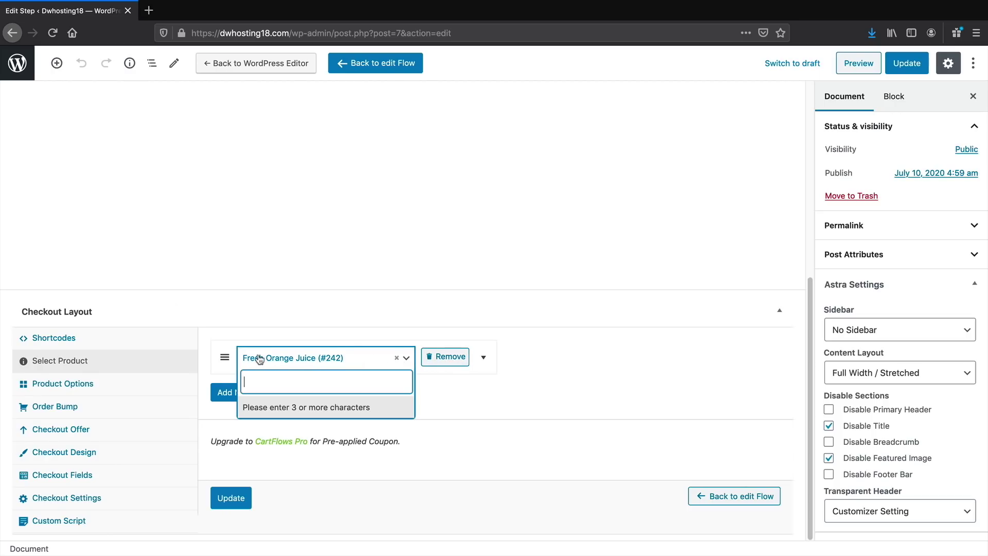
pyautogui.click(394, 360)
pyautogui.click(394, 360)
pyautogui.click(449, 358)
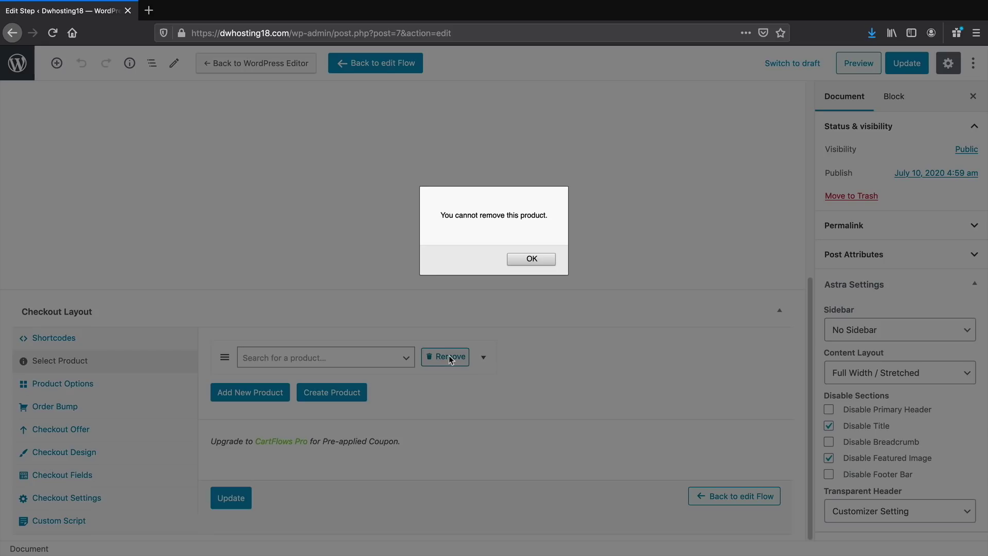
pyautogui.click(532, 259)
pyautogui.click(373, 357)
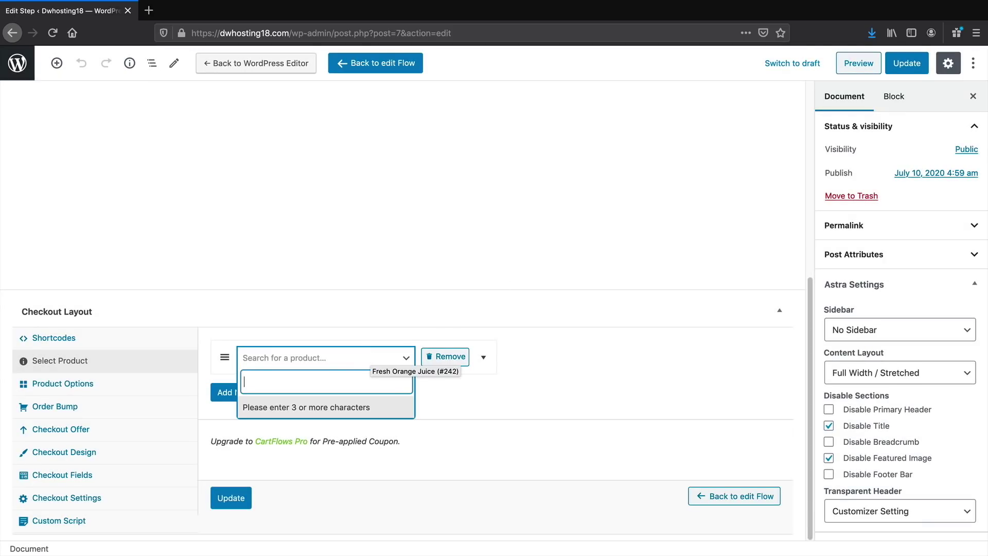
pyautogui.write('bra')
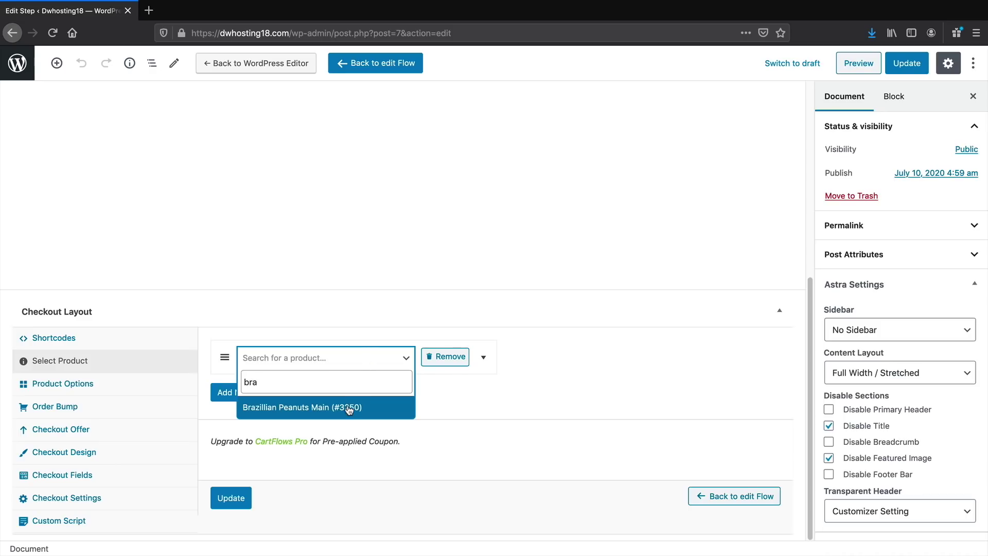
pyautogui.click(350, 409)
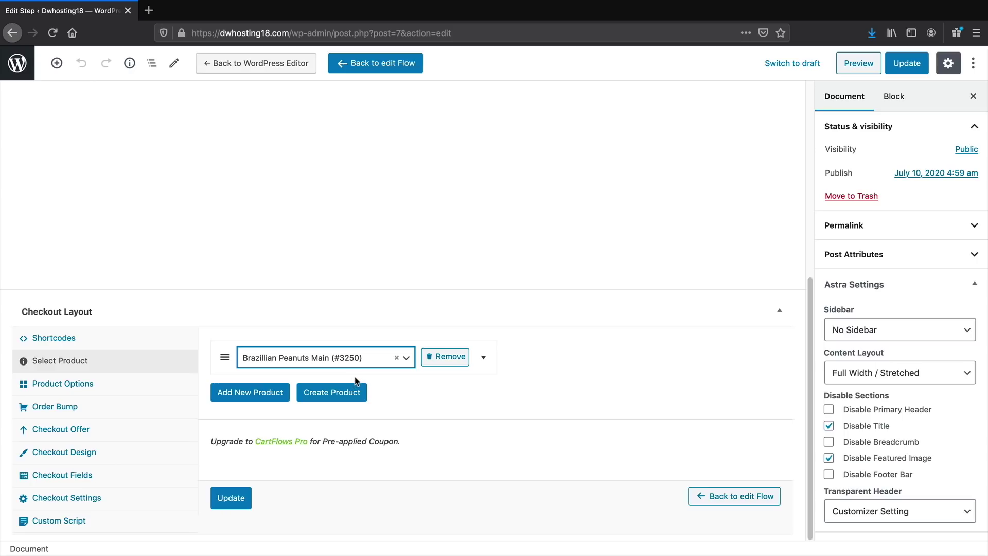
pyautogui.click(238, 497)
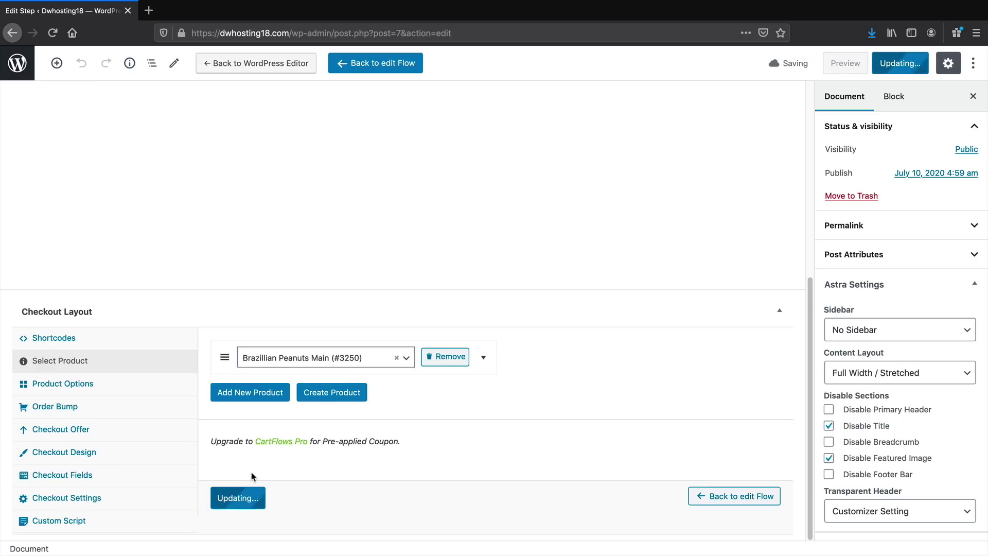
pyautogui.click(108, 385)
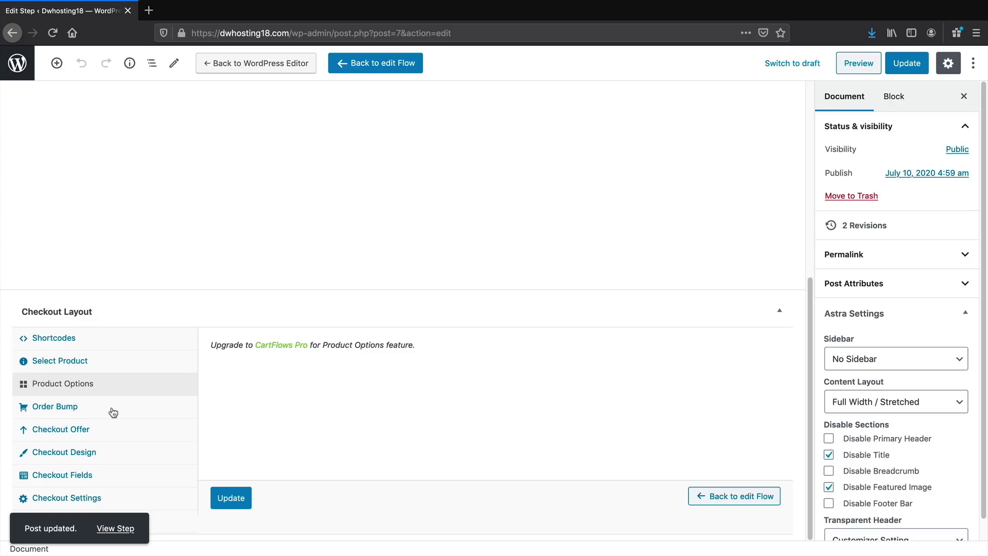
# Browse the order bump, checkout offer and checkout design options
pyautogui.click(113, 412)
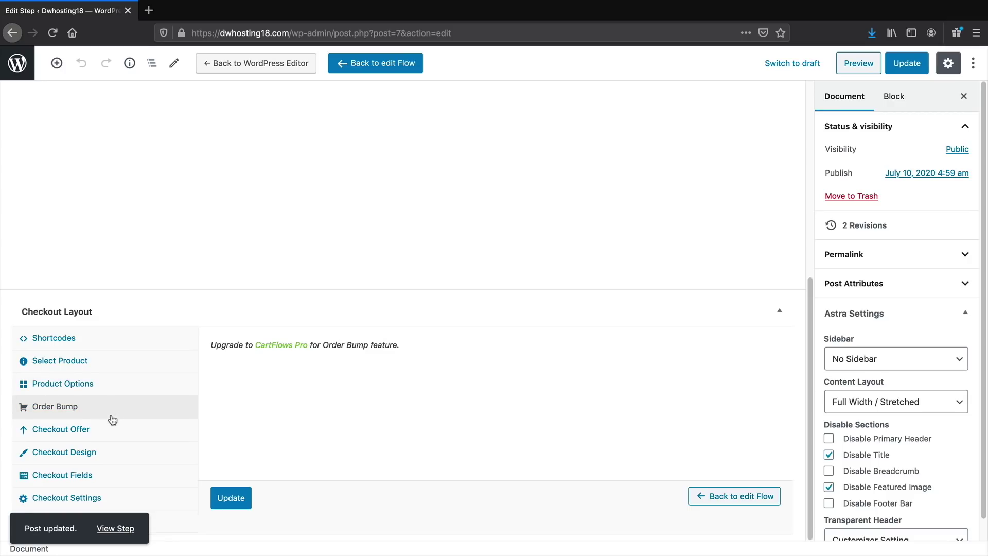
pyautogui.click(114, 428)
pyautogui.click(99, 455)
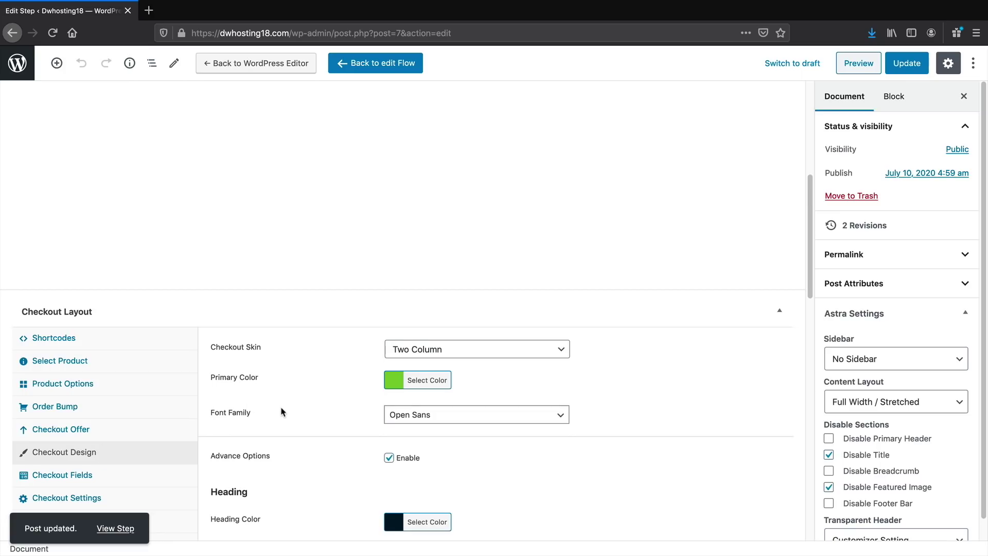
pyautogui.scroll(-3, 285, 407)
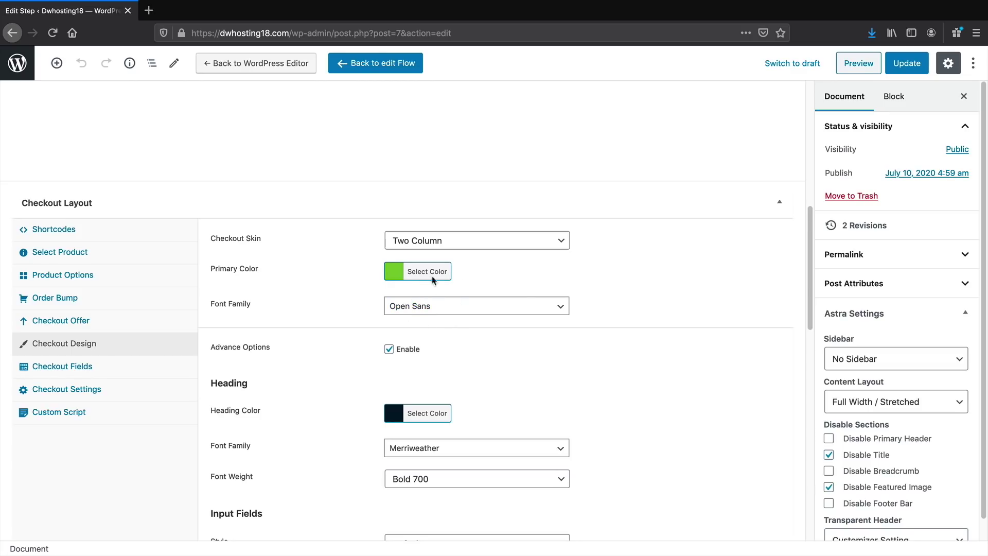
pyautogui.scroll(-1, 440, 386)
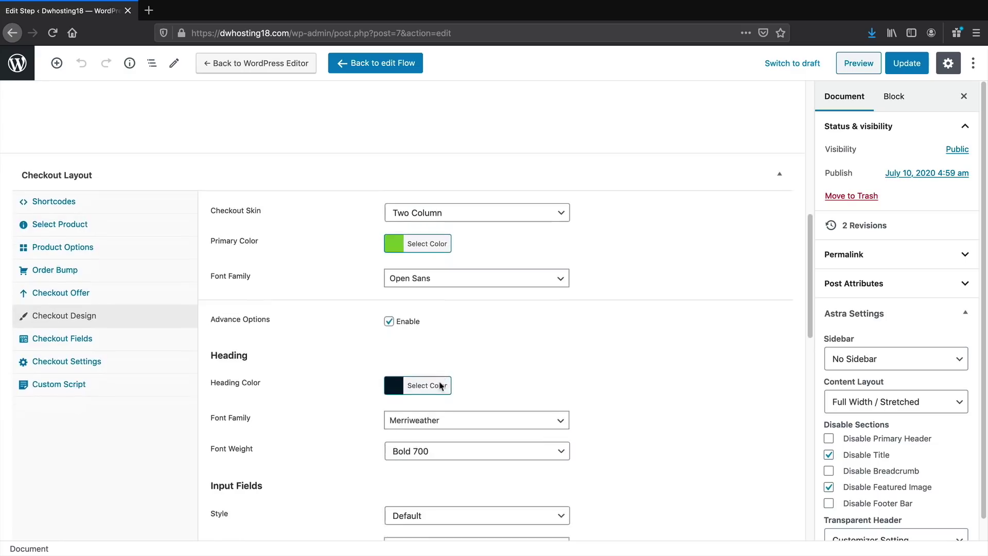
pyautogui.scroll(-10, 440, 386)
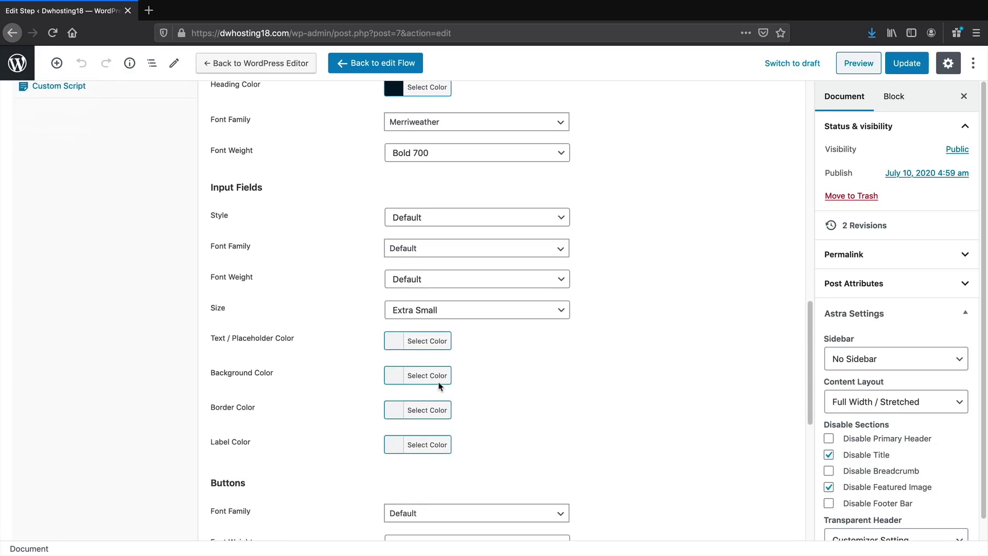
pyautogui.scroll(-14, 440, 386)
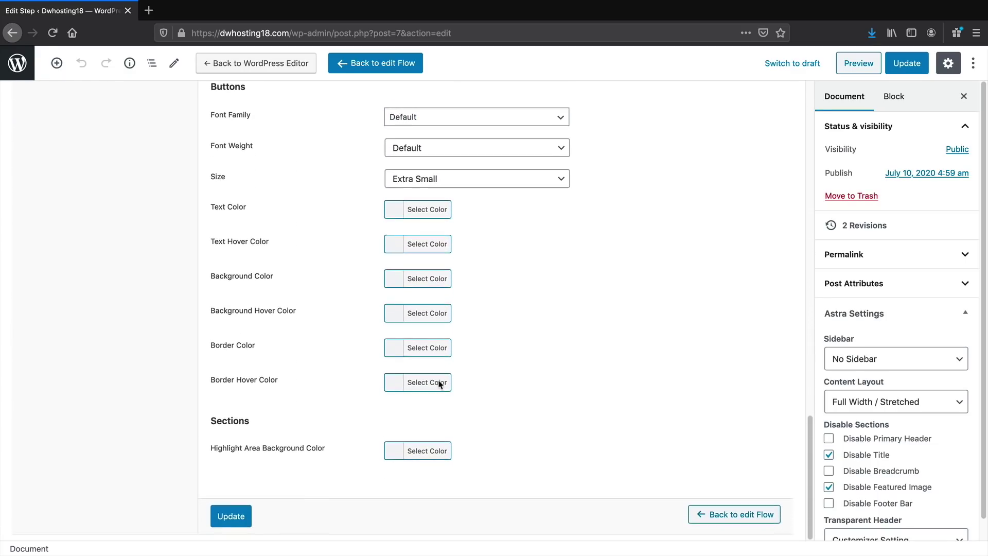
pyautogui.scroll(20, 399, 412)
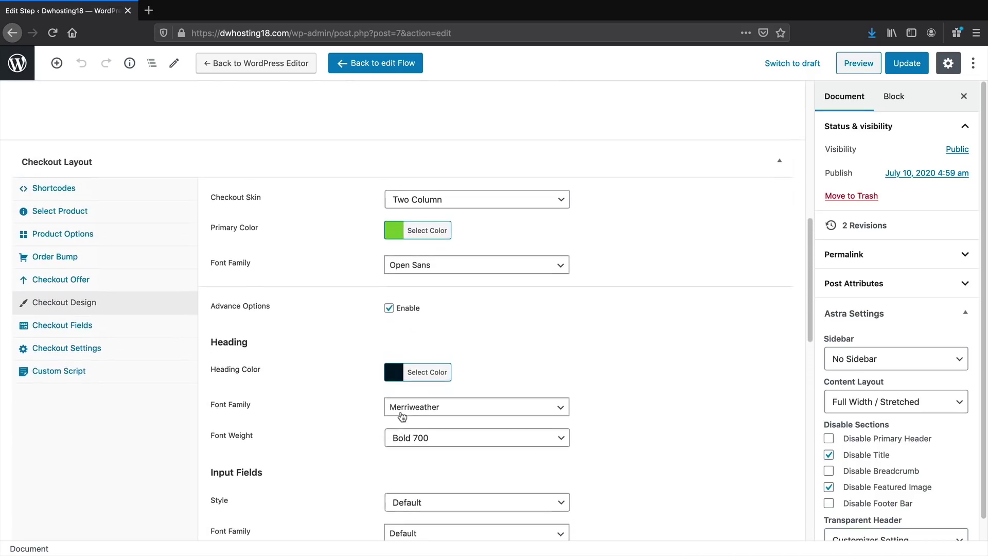
pyautogui.scroll(3, 401, 410)
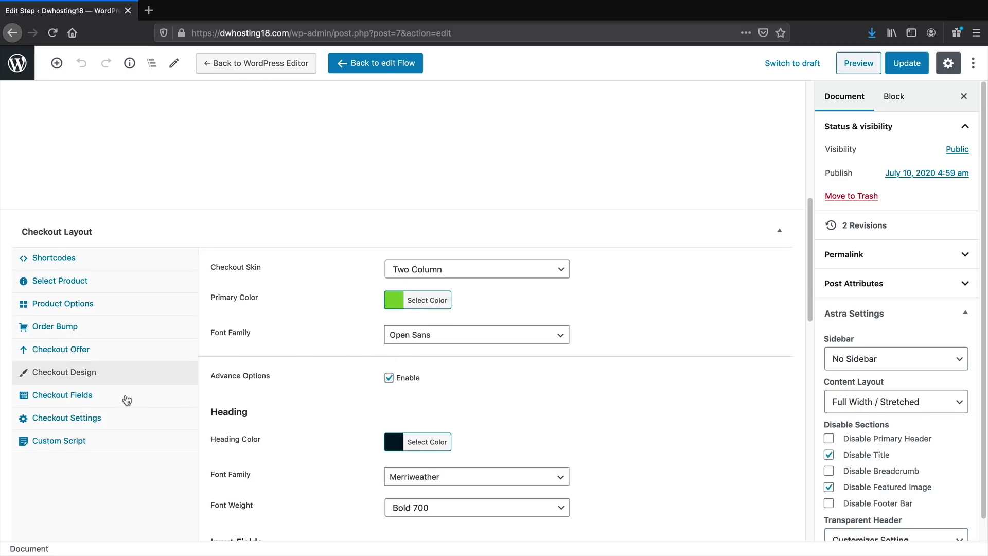
# Review Checkout Fields and Checkout Settings, keeping the order button text 'Place order'
pyautogui.click(125, 397)
pyautogui.click(112, 502)
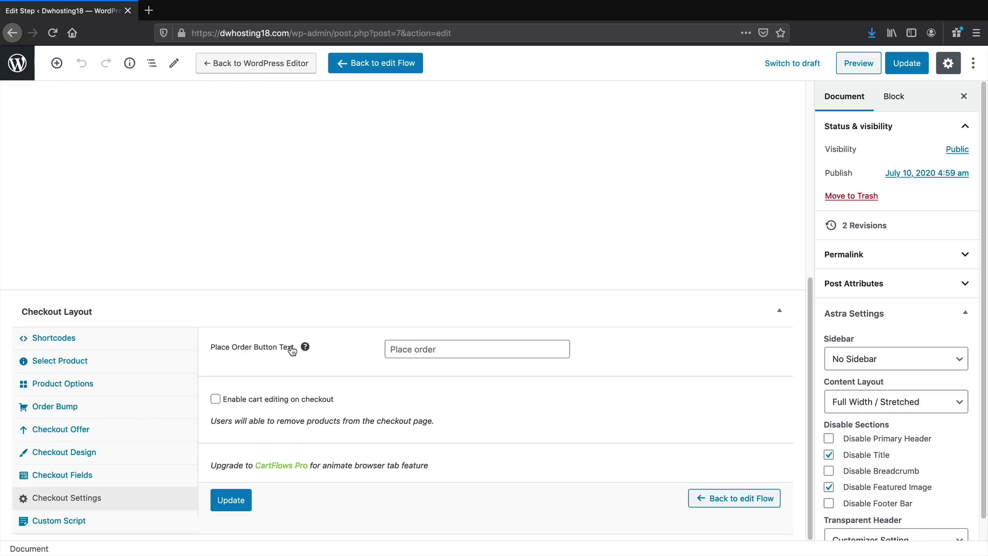
pyautogui.click(427, 350)
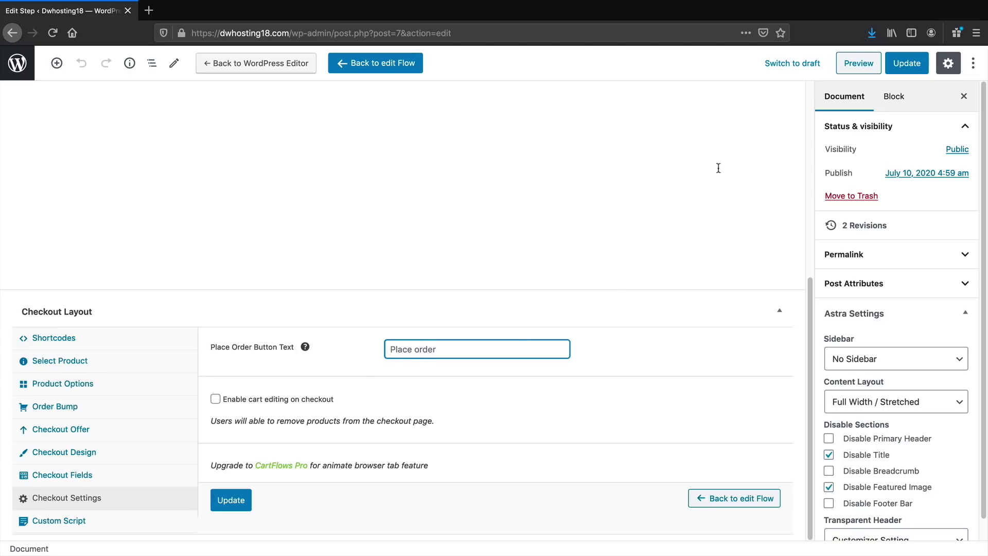
pyautogui.click(852, 71)
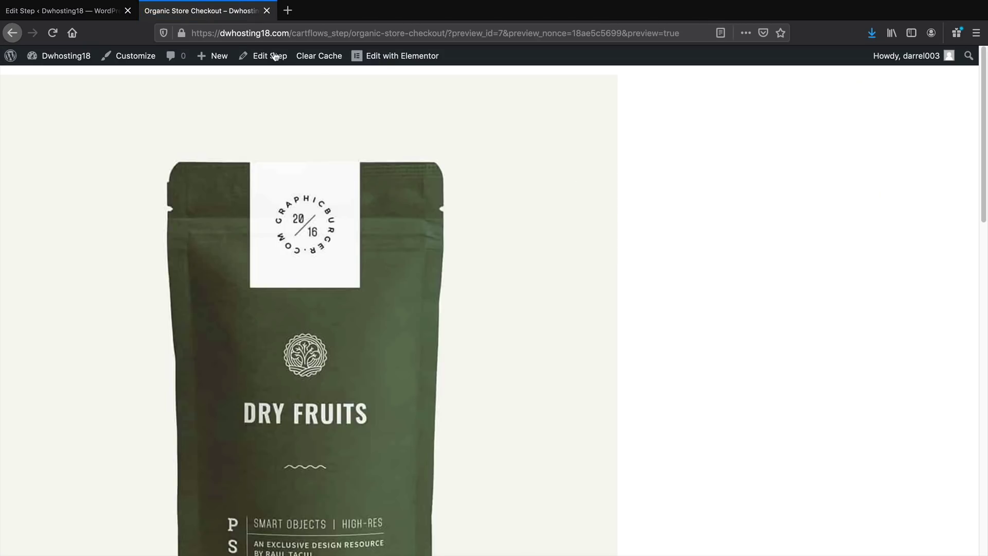
# Update the checkout step and glance over its preview
pyautogui.click(94, 12)
pyautogui.scroll(5, 385, 232)
pyautogui.click(907, 63)
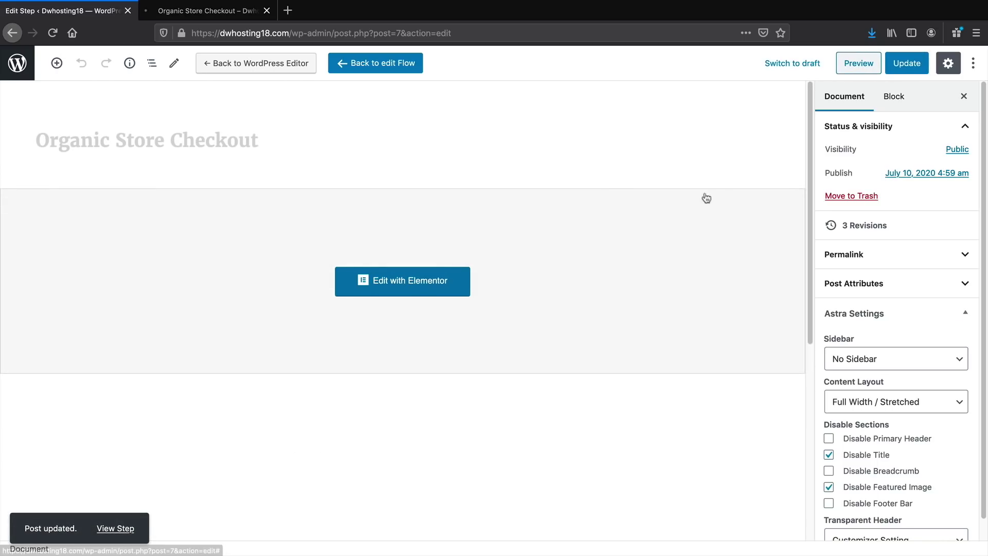
pyautogui.click(858, 64)
pyautogui.scroll(-9, 412, 147)
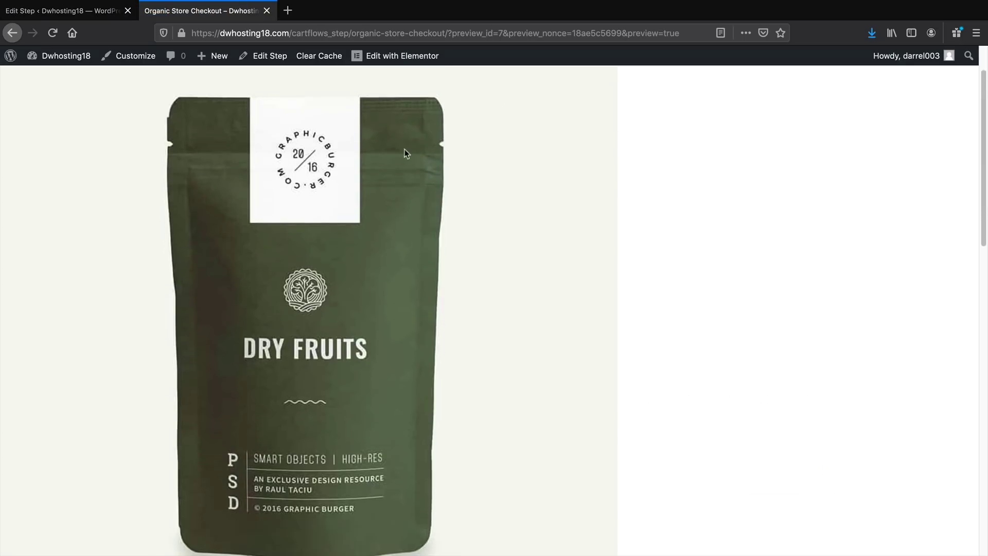
pyautogui.scroll(9, 353, 158)
pyautogui.click(266, 10)
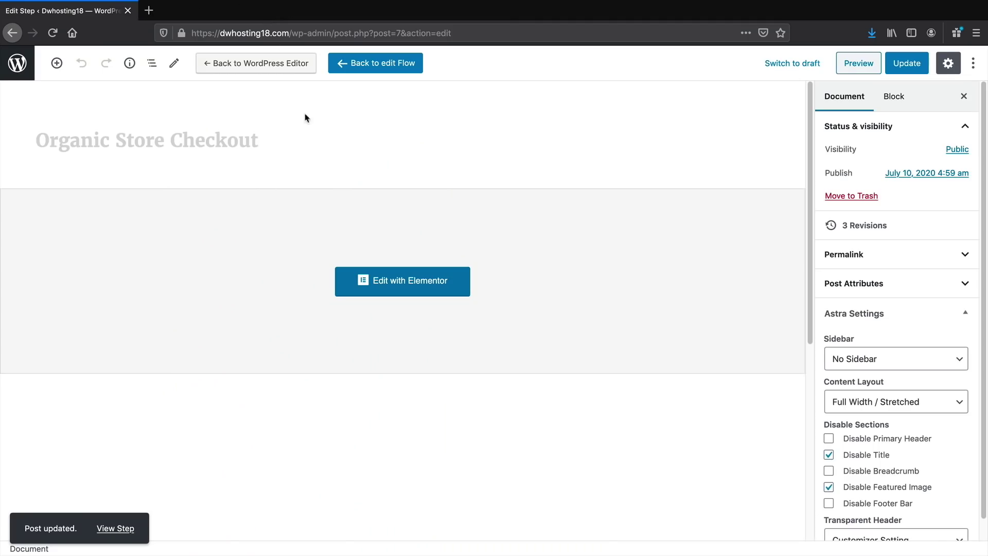
# Review the live checkout page with Brazillian Peanuts Main at $99.99, then open it in Elementor
pyautogui.click(115, 528)
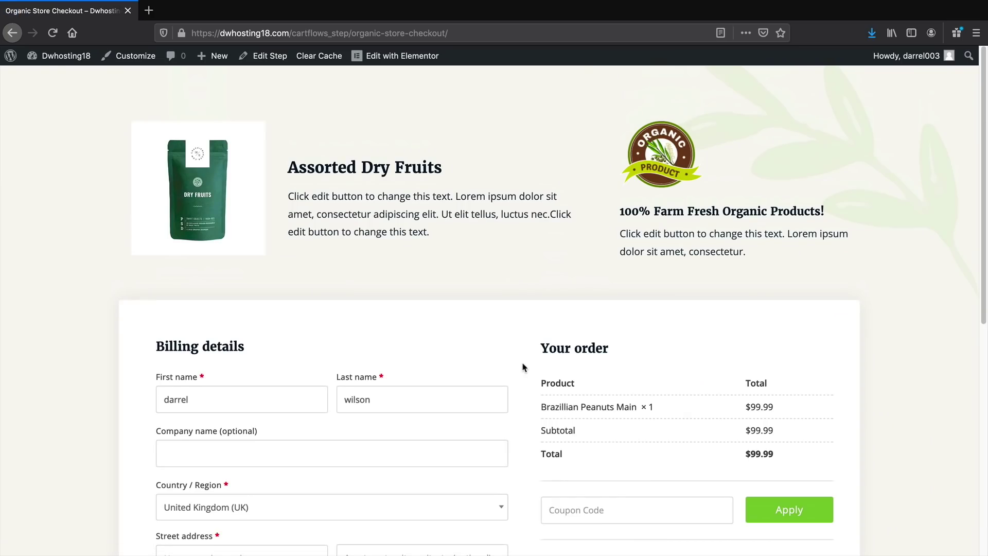
pyautogui.scroll(-1, 526, 381)
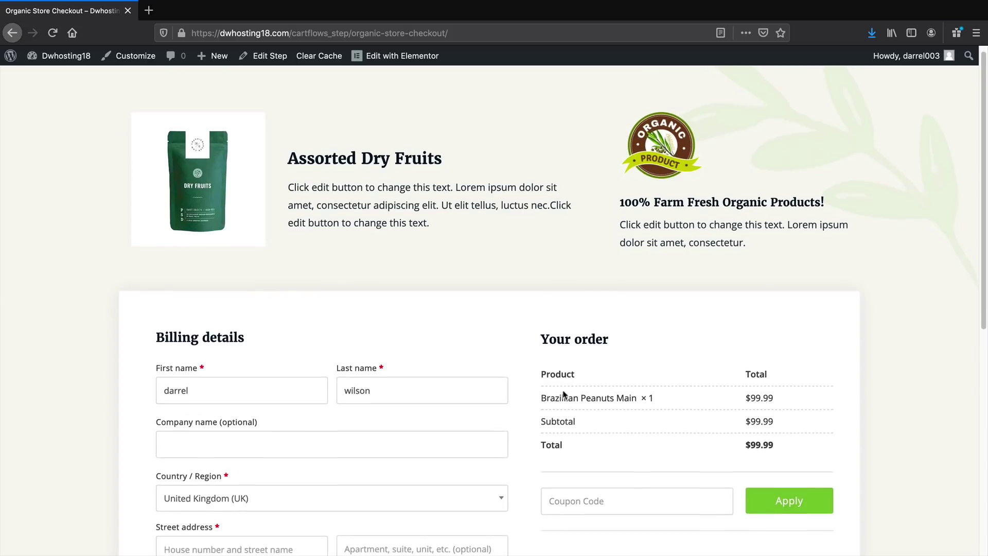
pyautogui.moveTo(638, 377); pyautogui.dragTo(549, 378)
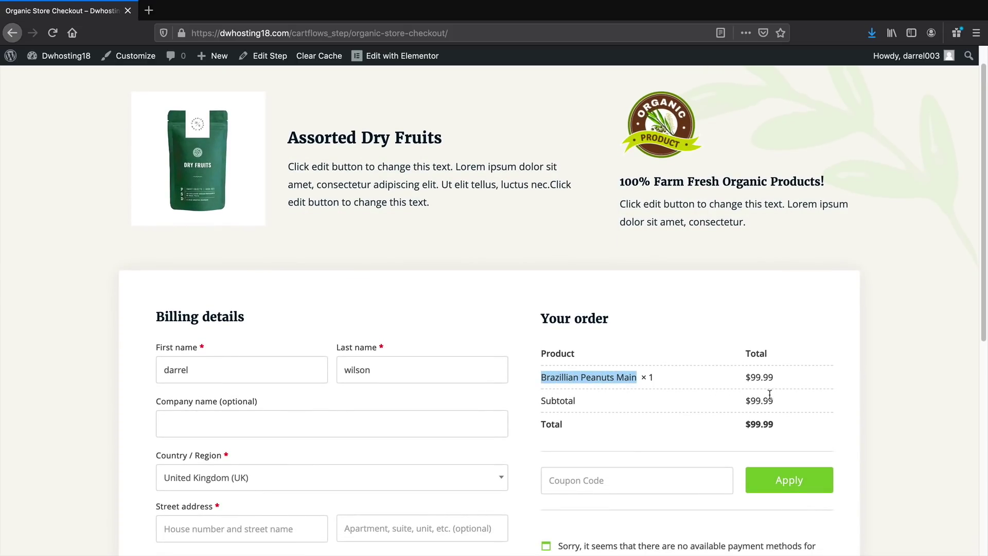
pyautogui.scroll(-7, 613, 400)
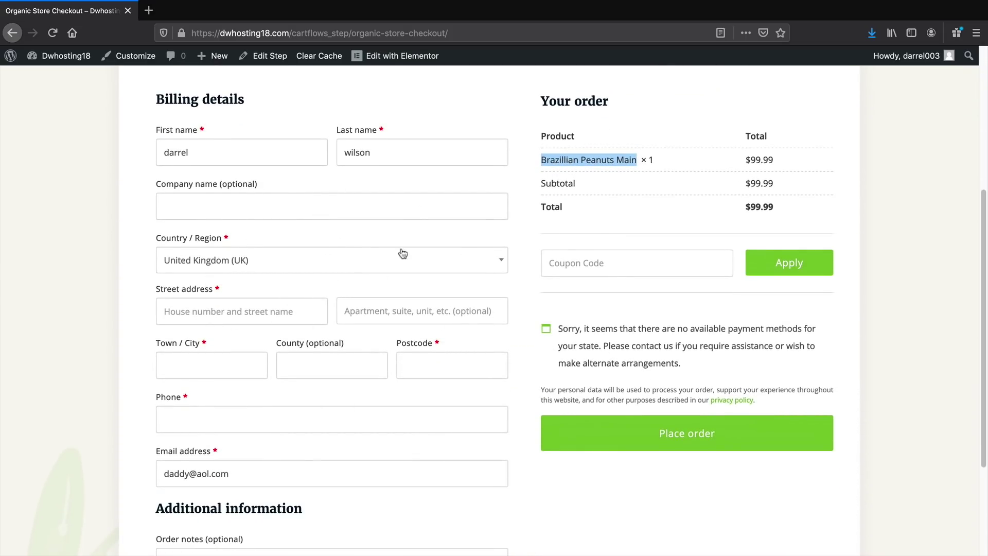
pyautogui.scroll(-5, 276, 435)
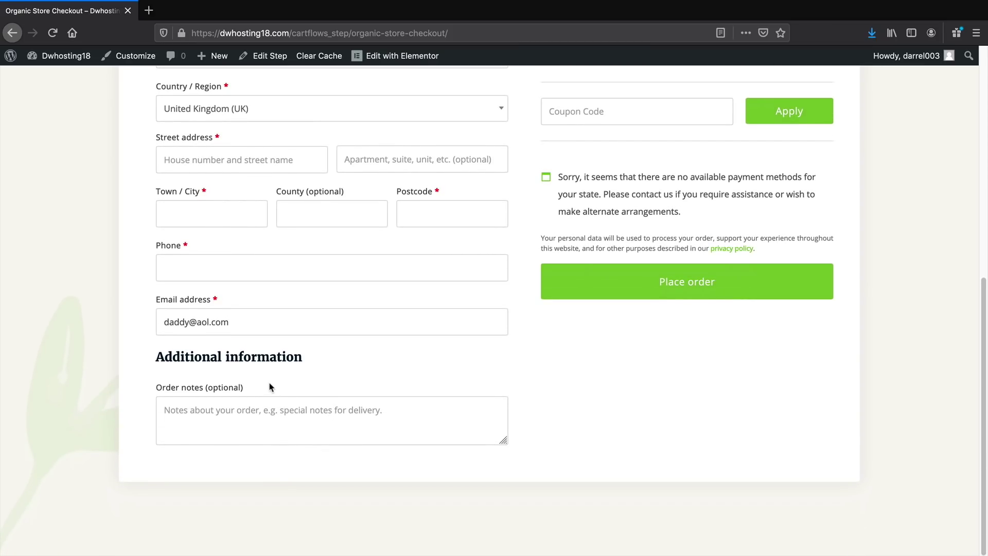
pyautogui.scroll(13, 280, 400)
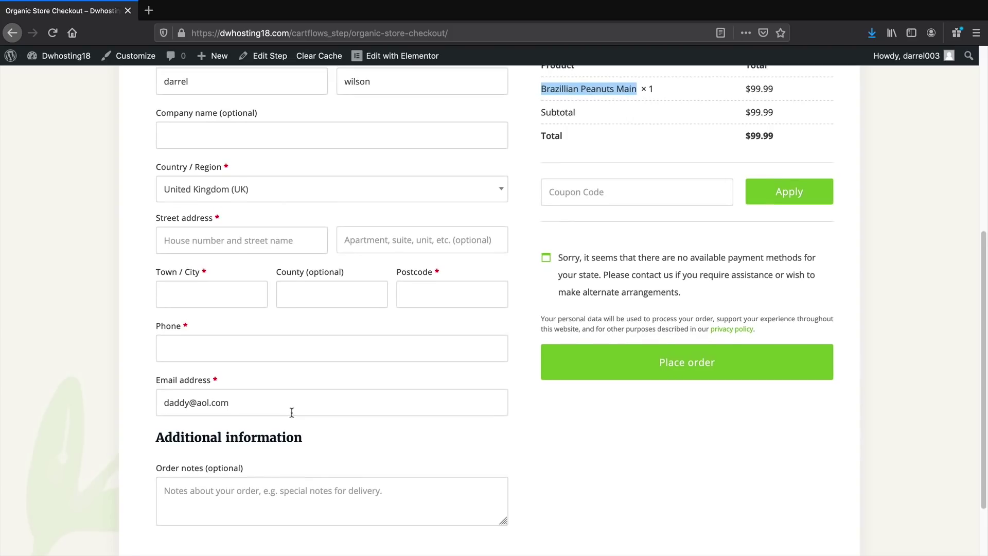
pyautogui.moveTo(284, 173); pyautogui.dragTo(645, 169)
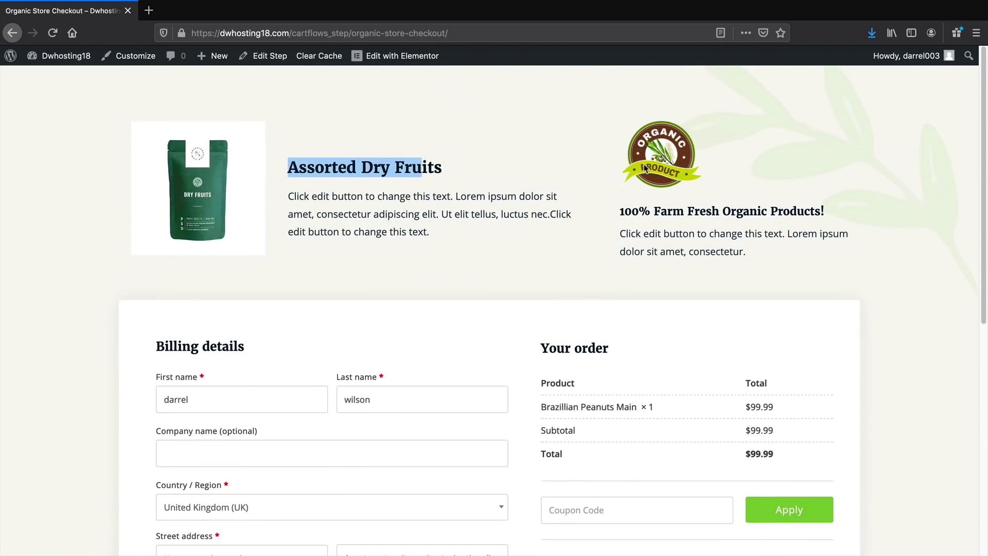
pyautogui.tripleClick(382, 172)
pyautogui.click(390, 56)
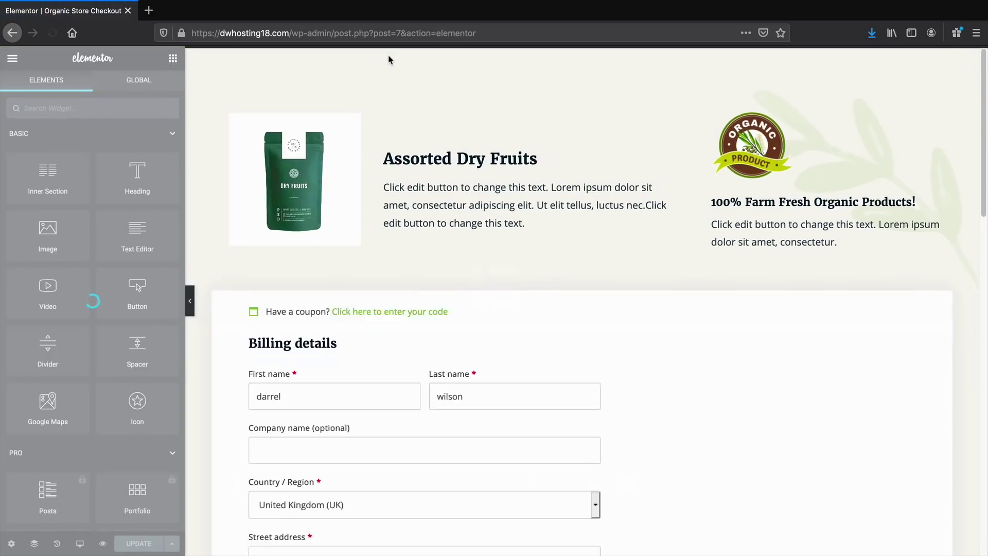
# Replace the Dry Fruits image box picture with the transparent Dry Fruits PNG
pyautogui.click(321, 163)
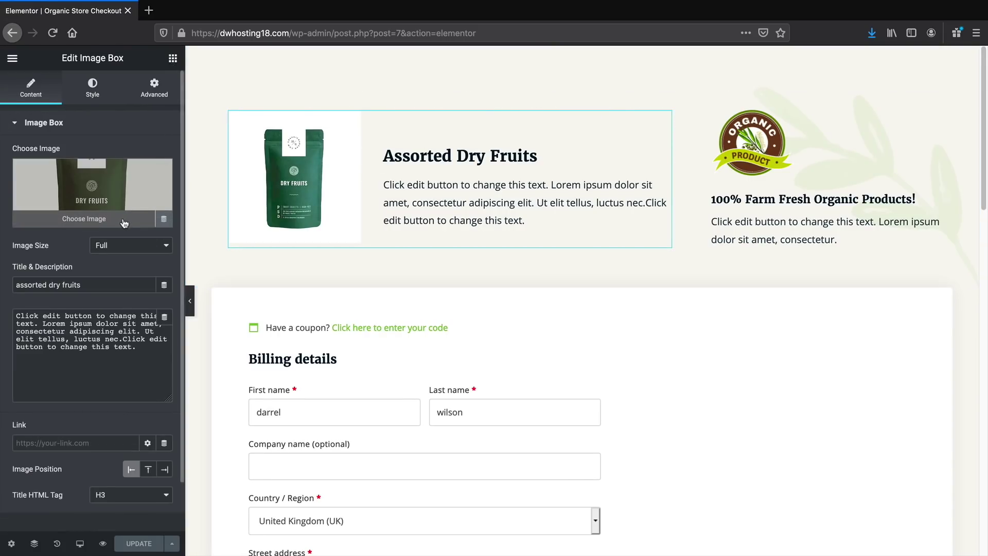
pyautogui.click(124, 218)
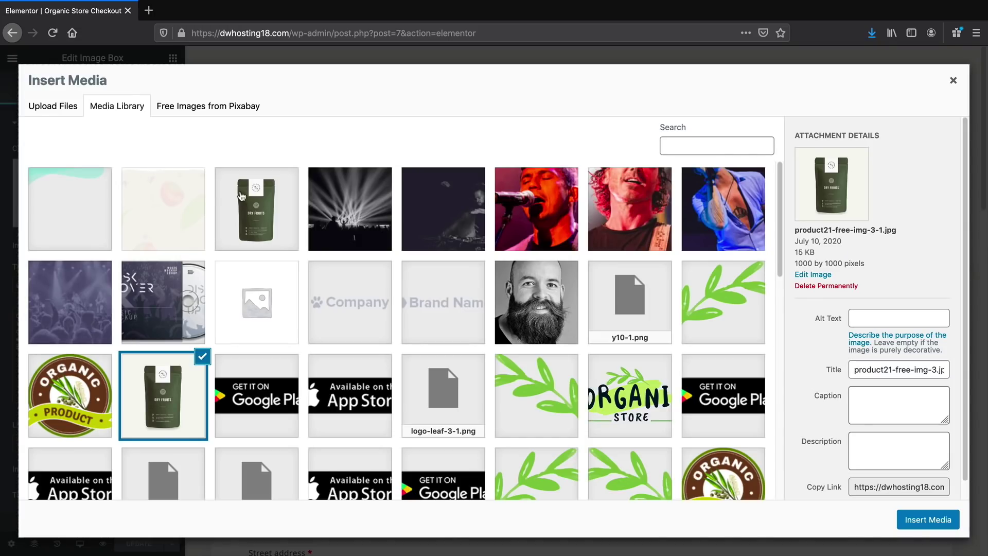
pyautogui.click(250, 198)
pyautogui.click(922, 527)
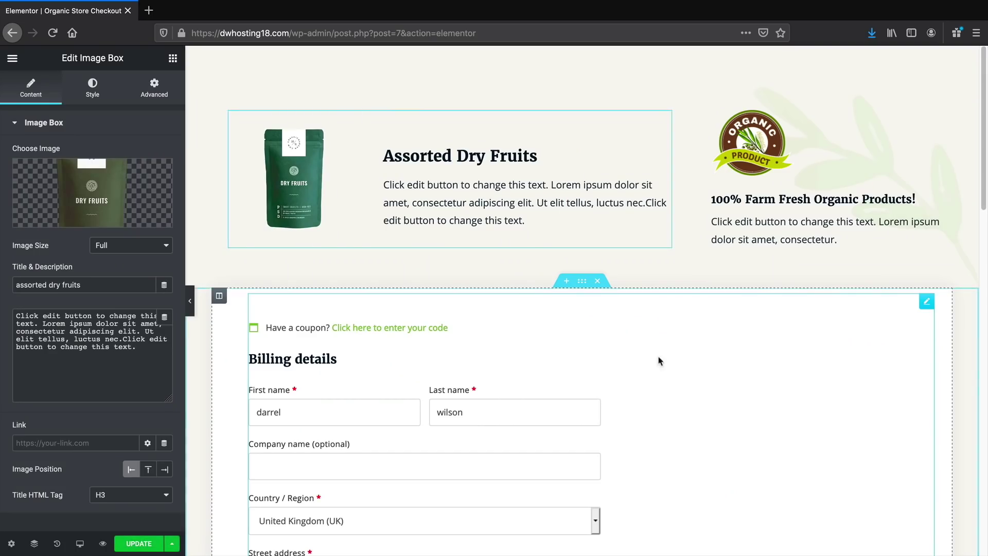
# Retitle the image box 'Amazing Brazillian Nuts' and delete the organic badge box
pyautogui.tripleClick(459, 157)
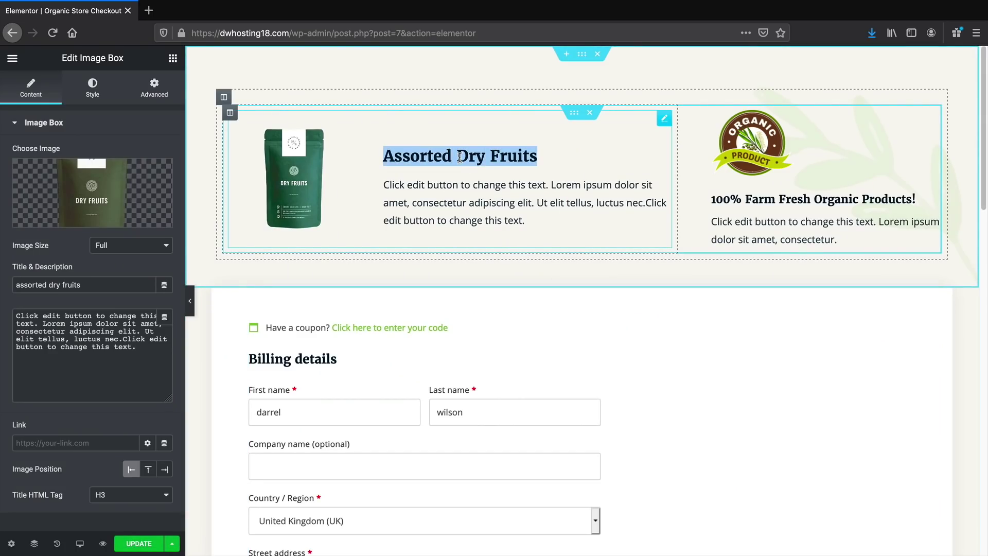
pyautogui.write('Amazing Brazilli')
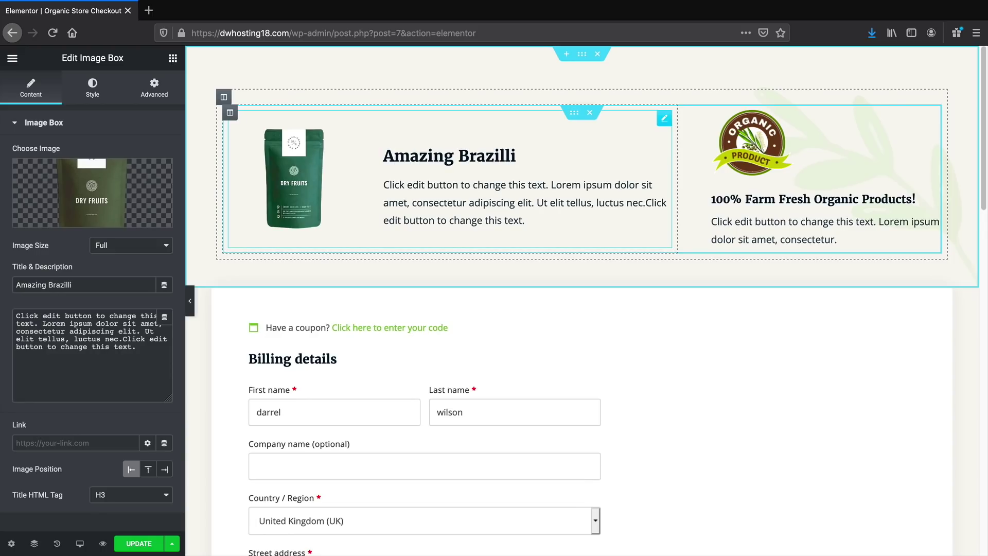
pyautogui.write('an Nuts')
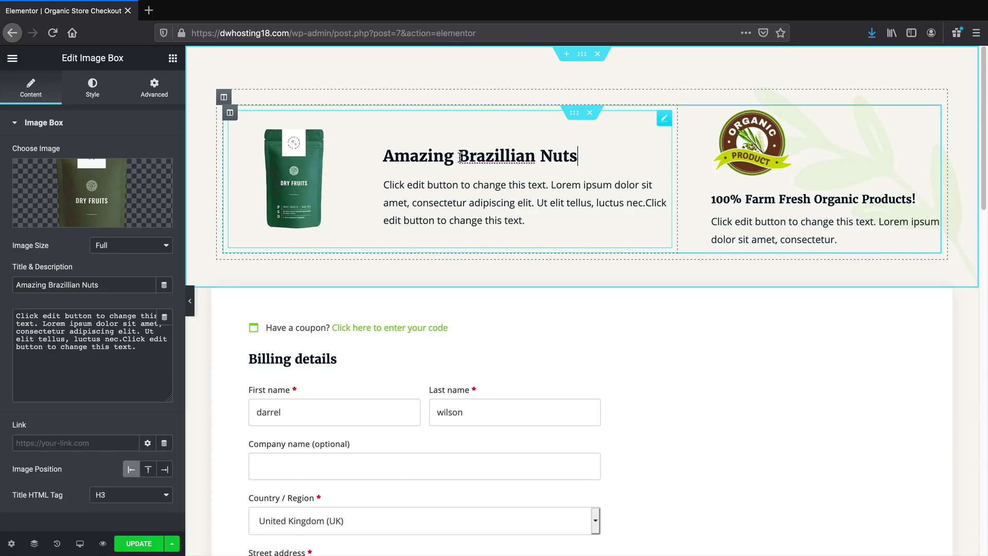
pyautogui.click(459, 212)
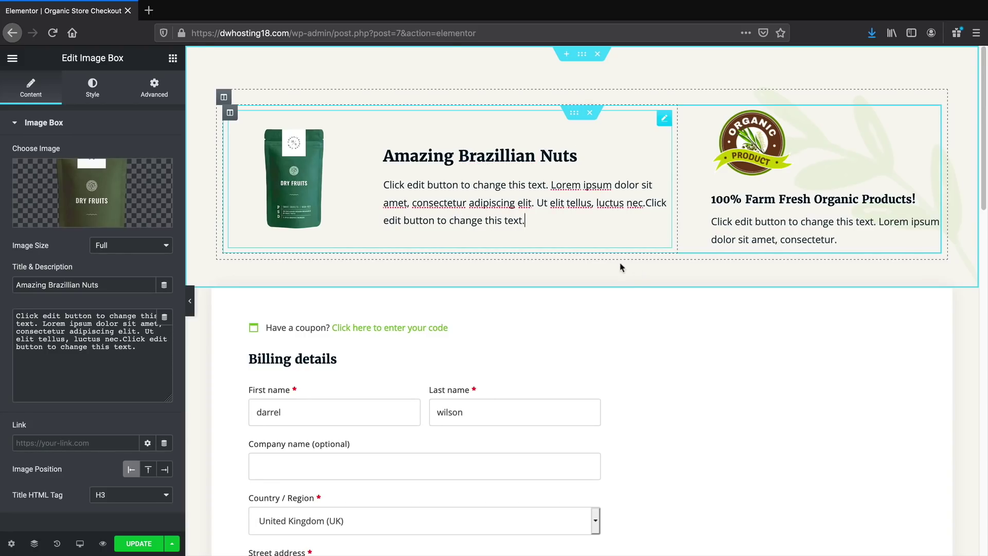
pyautogui.rightClick(778, 155)
pyautogui.click(811, 332)
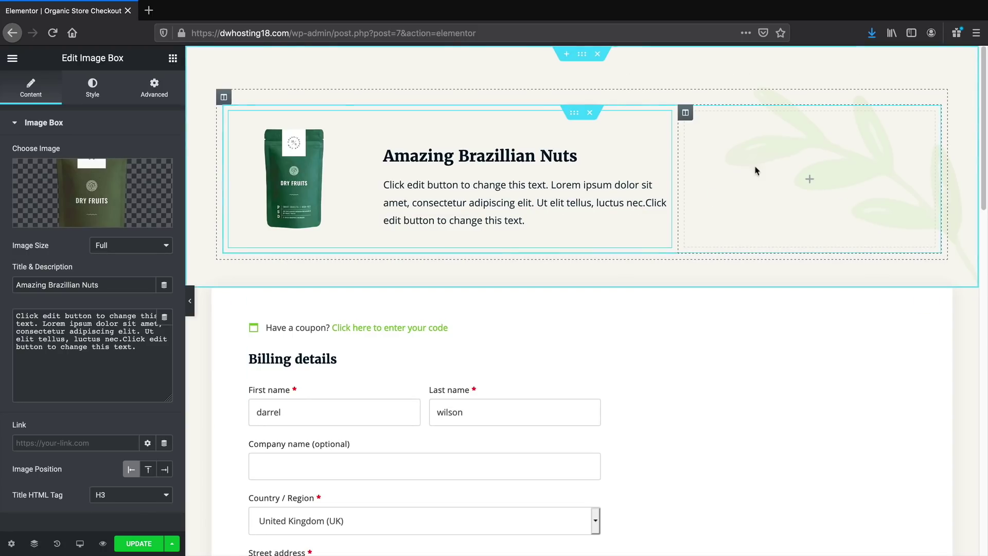
# Add a Testimonial widget to the empty right column
pyautogui.click(173, 59)
pyautogui.write('test')
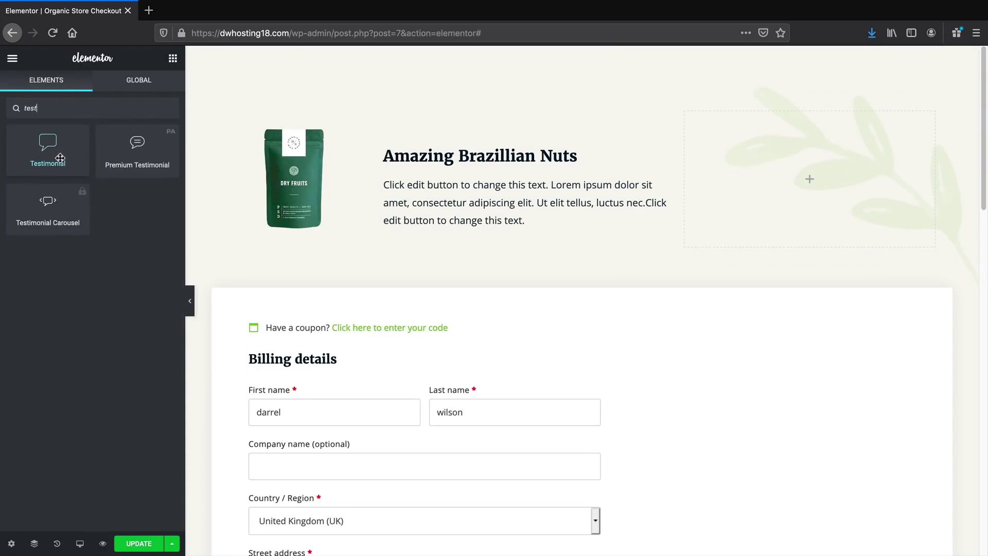
pyautogui.moveTo(48, 147); pyautogui.dragTo(799, 184)
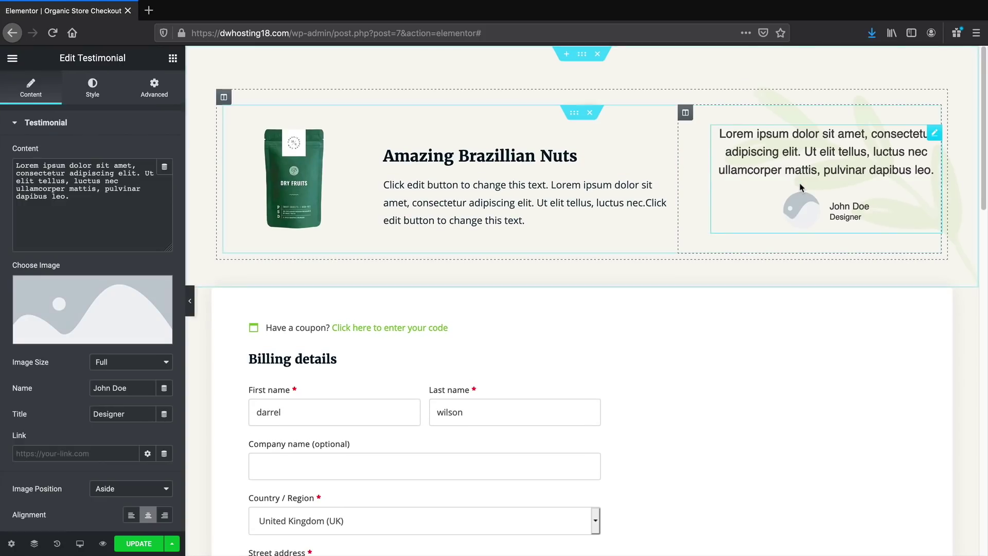
pyautogui.scroll(-1, 66, 363)
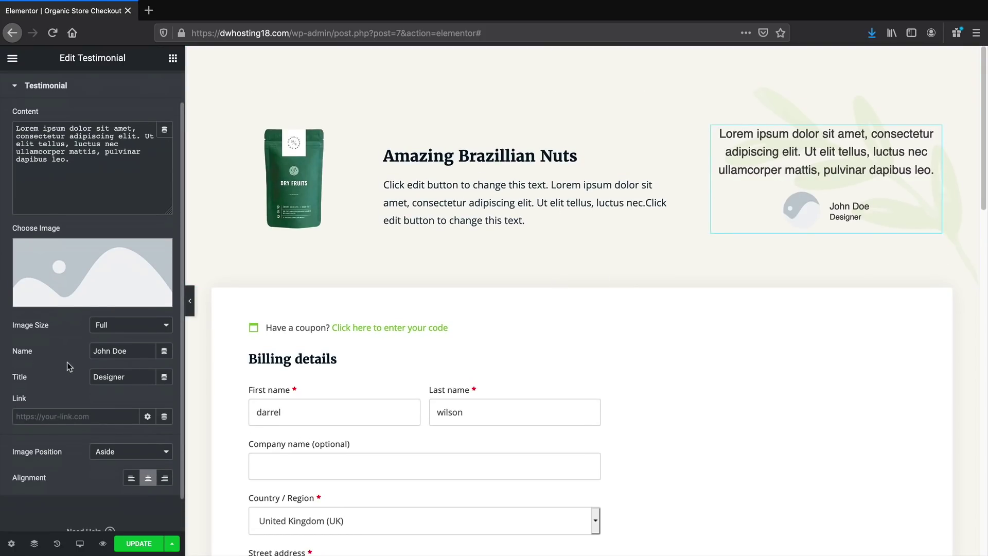
pyautogui.scroll(1, 67, 362)
pyautogui.click(86, 95)
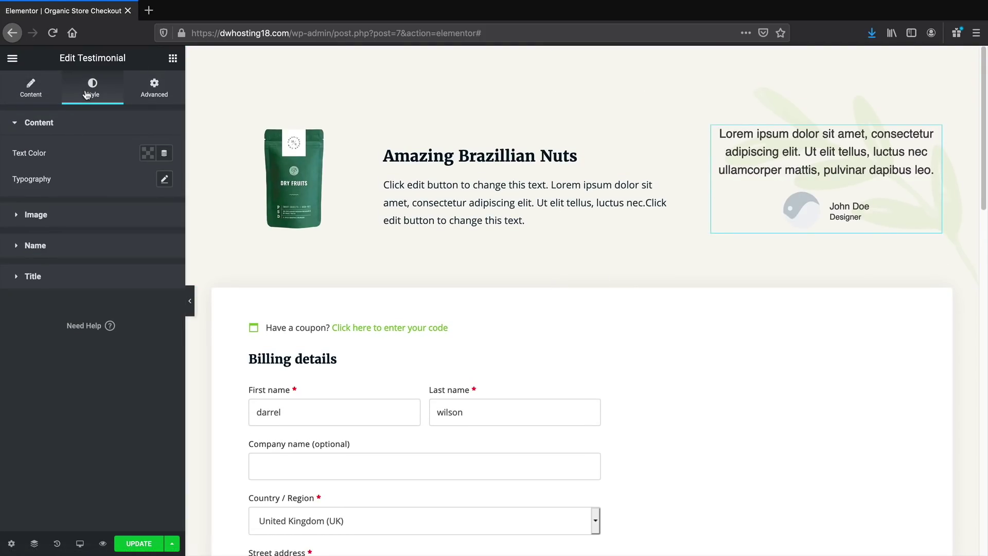
pyautogui.click(38, 101)
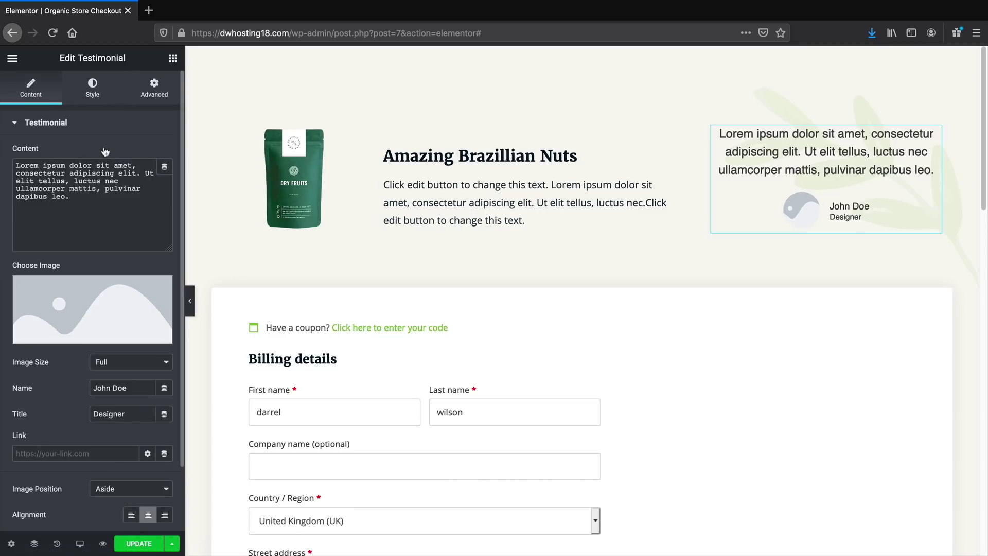
# Give the testimonial the bearded-man photo and the quote 'This is some great stuff that you can add! I loveed it!'
pyautogui.click(128, 303)
pyautogui.click(555, 300)
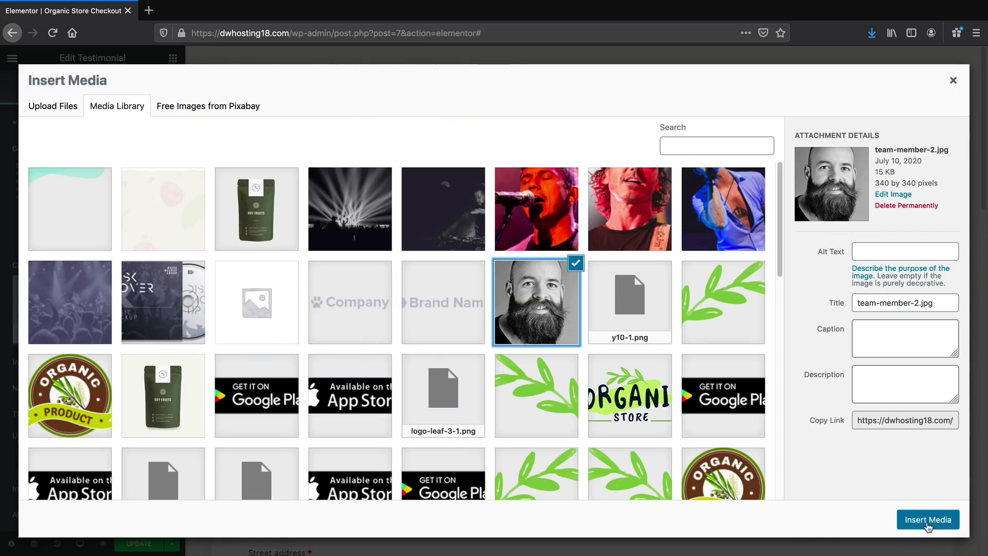
pyautogui.click(926, 521)
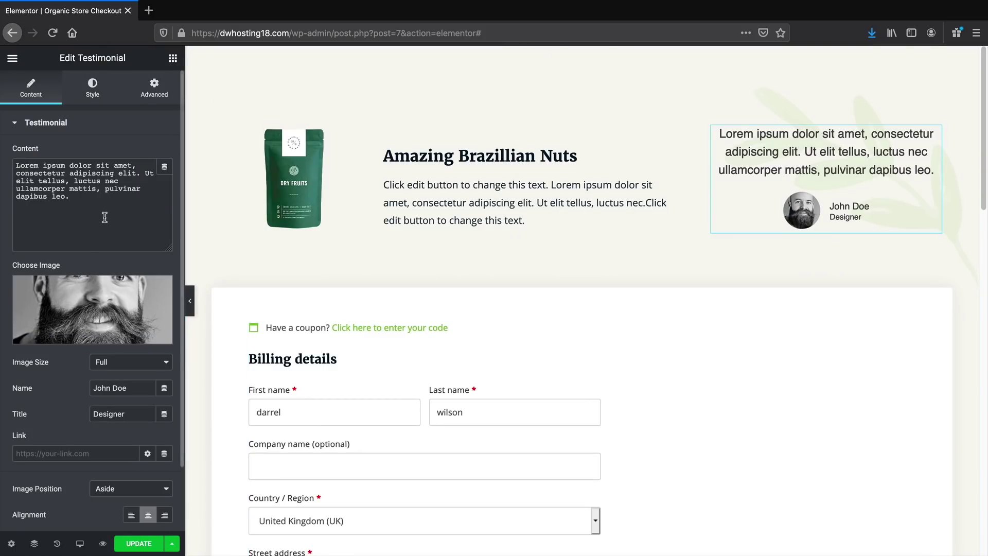
pyautogui.moveTo(103, 214); pyautogui.dragTo(2, 147)
pyautogui.write('T')
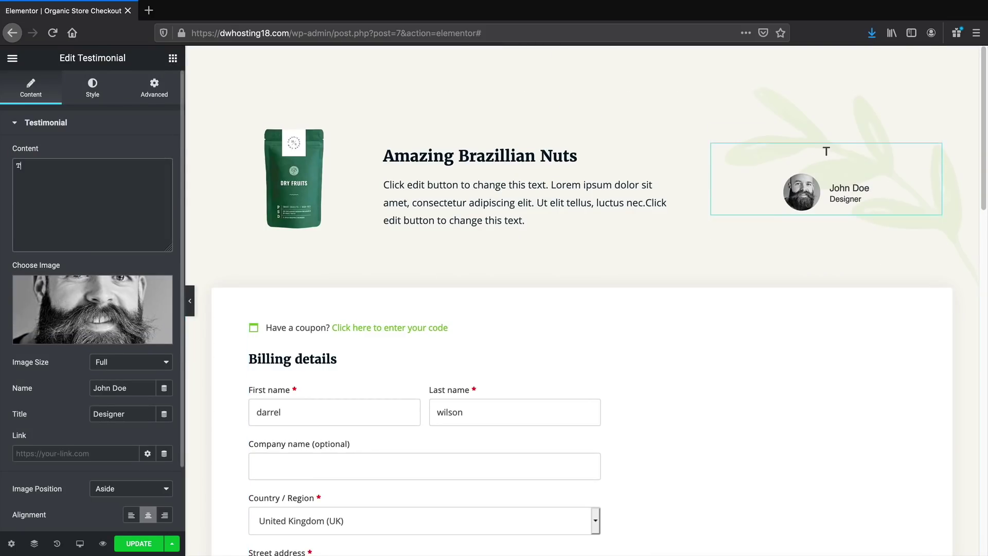
pyautogui.write('his is some great ')
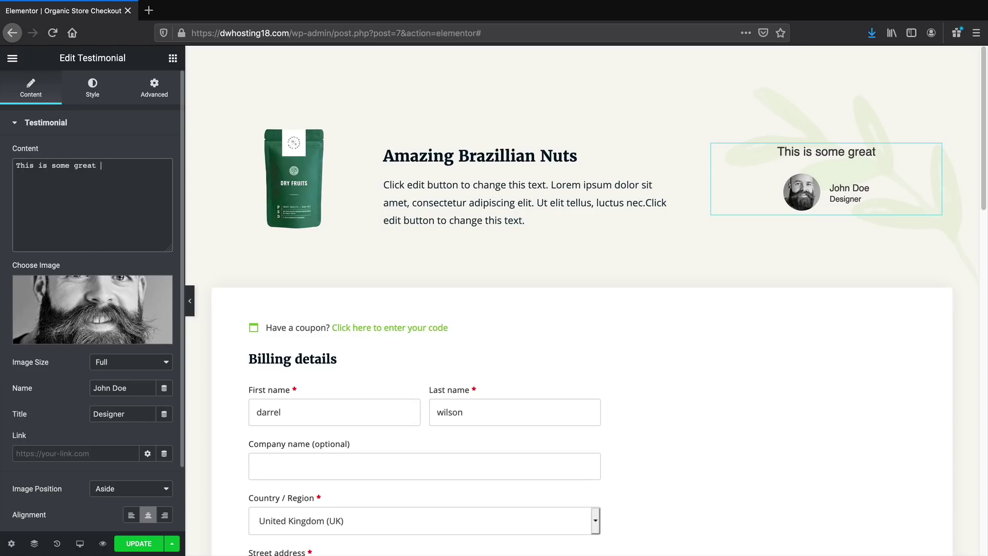
pyautogui.write('stuff that you can ad')
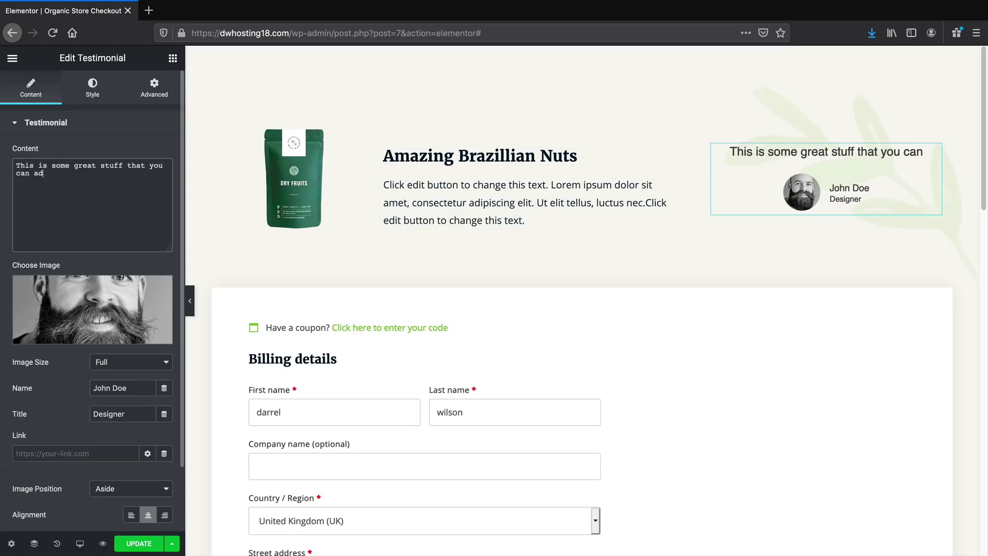
pyautogui.write('d! I loveed it!')
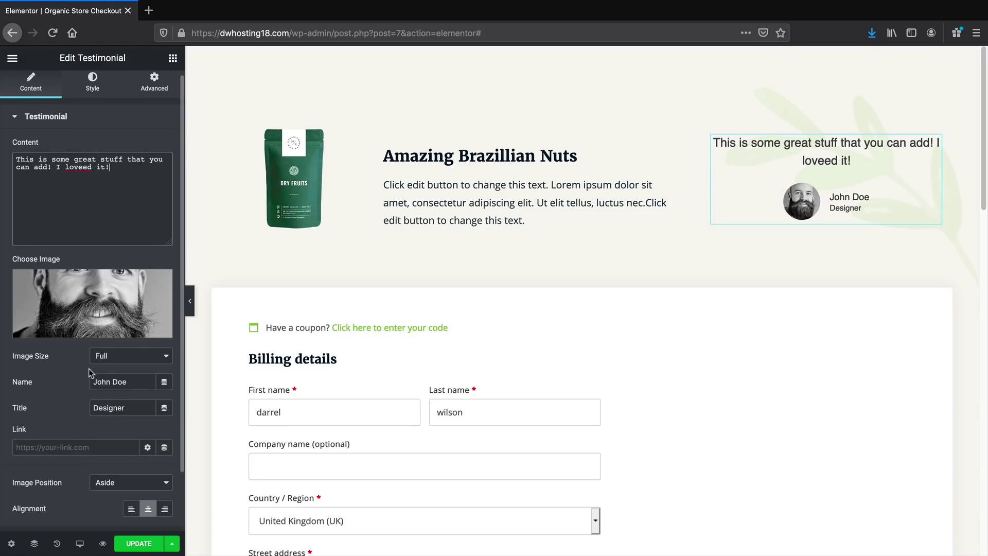
# Set the testimonial's image position to Aside and alignment to Left
pyautogui.scroll(-3, 88, 369)
pyautogui.click(108, 415)
pyautogui.click(115, 421)
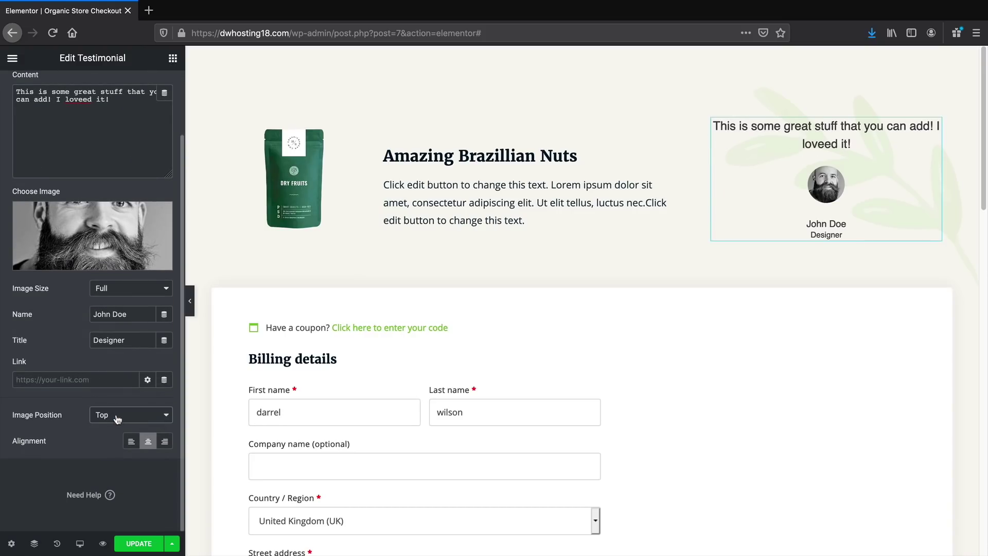
pyautogui.click(117, 420)
pyautogui.click(134, 404)
pyautogui.click(131, 441)
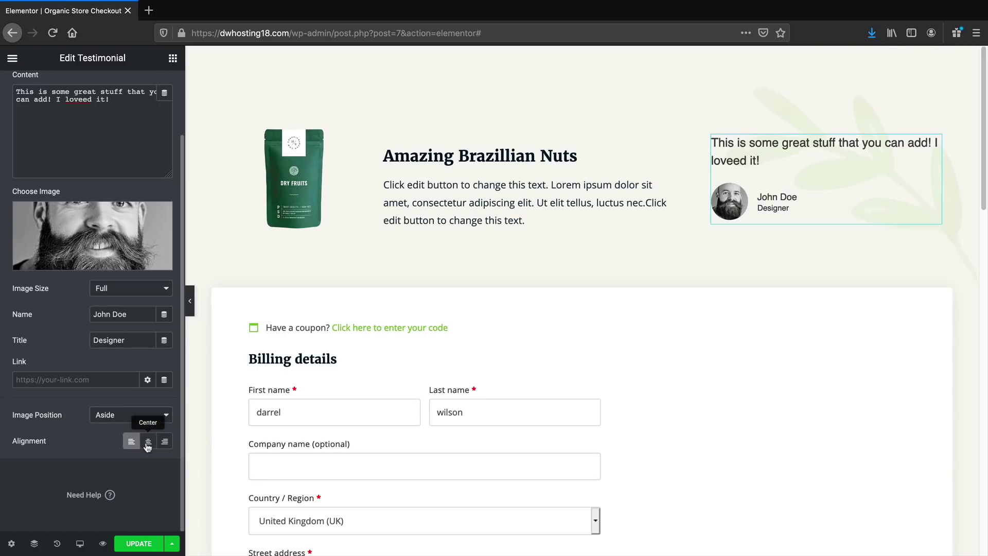
pyautogui.scroll(3, 88, 144)
pyautogui.click(93, 88)
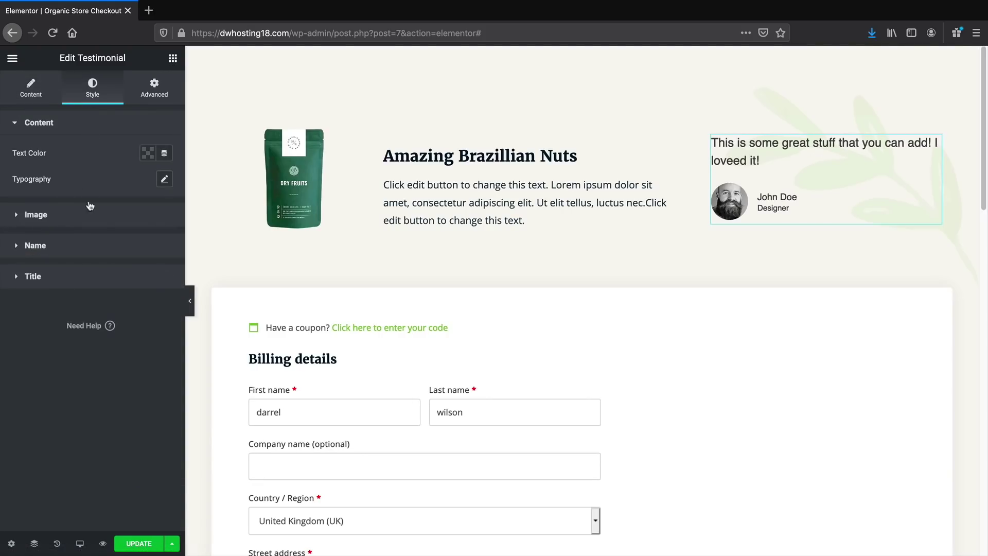
# Look through the testimonial's title, name, image and content style sections
pyautogui.click(89, 278)
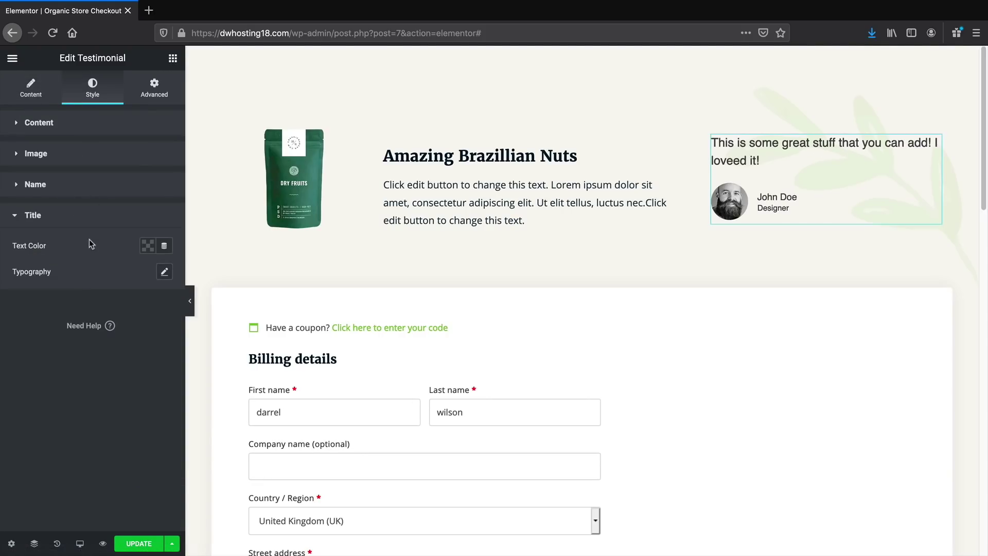
pyautogui.click(67, 185)
pyautogui.click(78, 153)
pyautogui.click(77, 123)
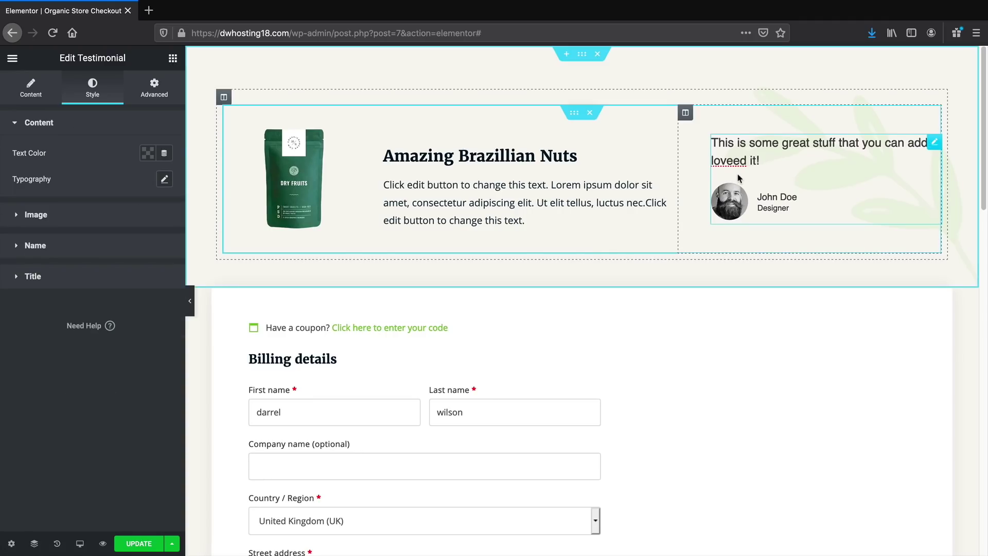
pyautogui.scroll(-1, 622, 254)
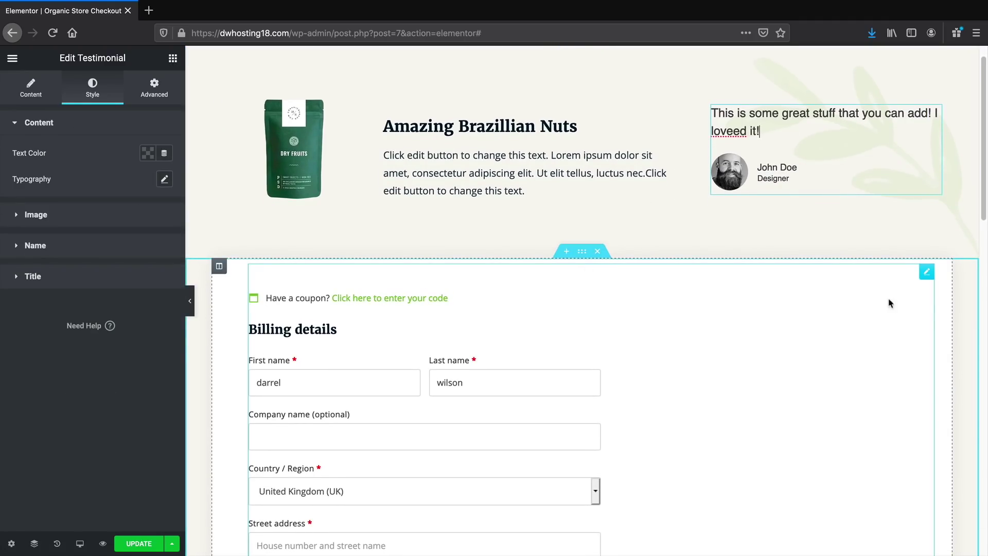
# Select the checkout form's section and try its text alignments, leaving it Left
pyautogui.click(927, 273)
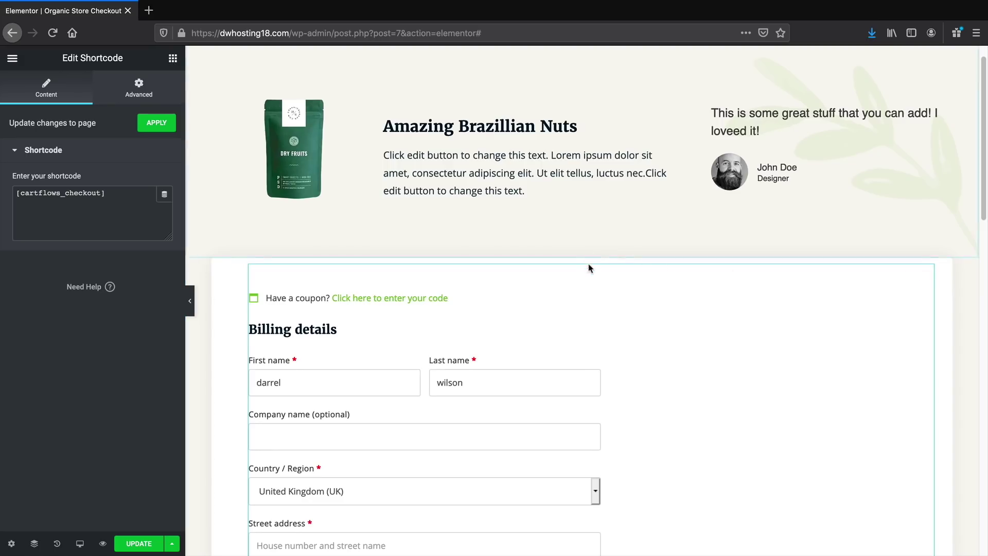
pyautogui.click(583, 252)
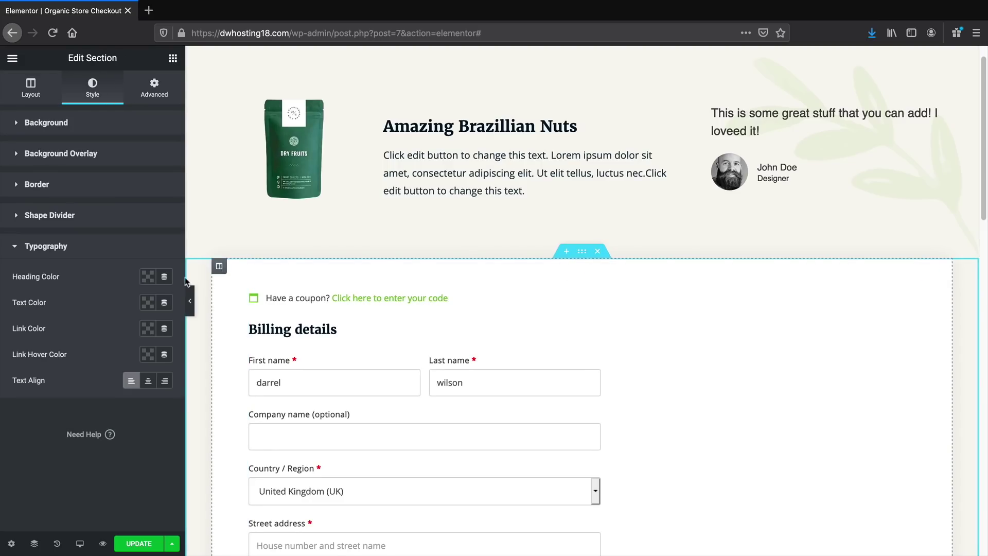
pyautogui.click(147, 277)
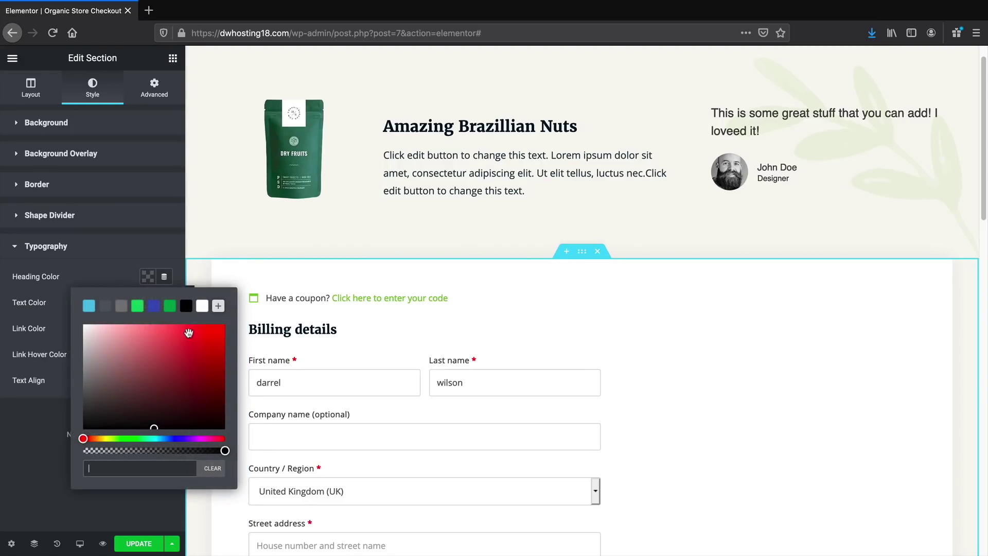
pyautogui.click(21, 435)
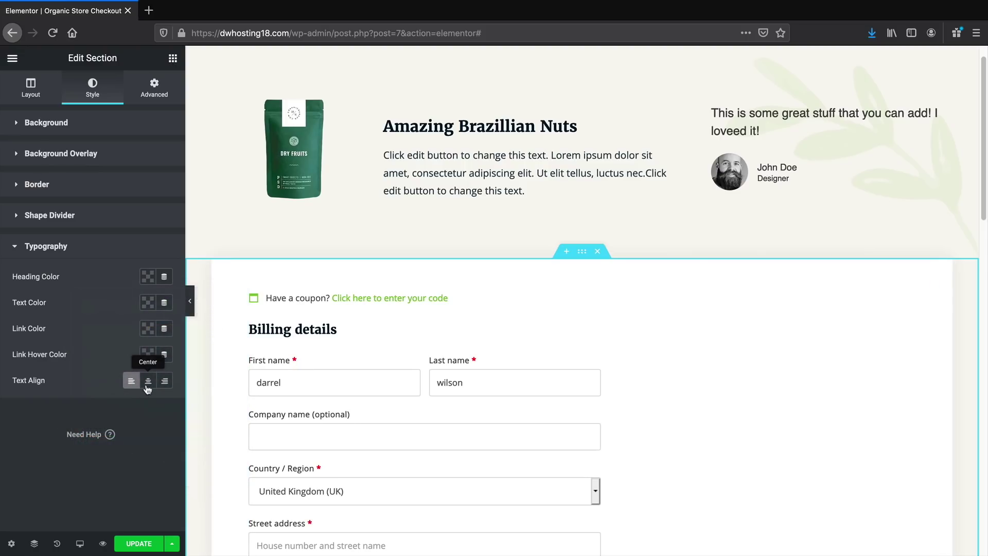
pyautogui.click(148, 381)
pyautogui.click(164, 381)
pyautogui.click(148, 386)
pyautogui.click(132, 382)
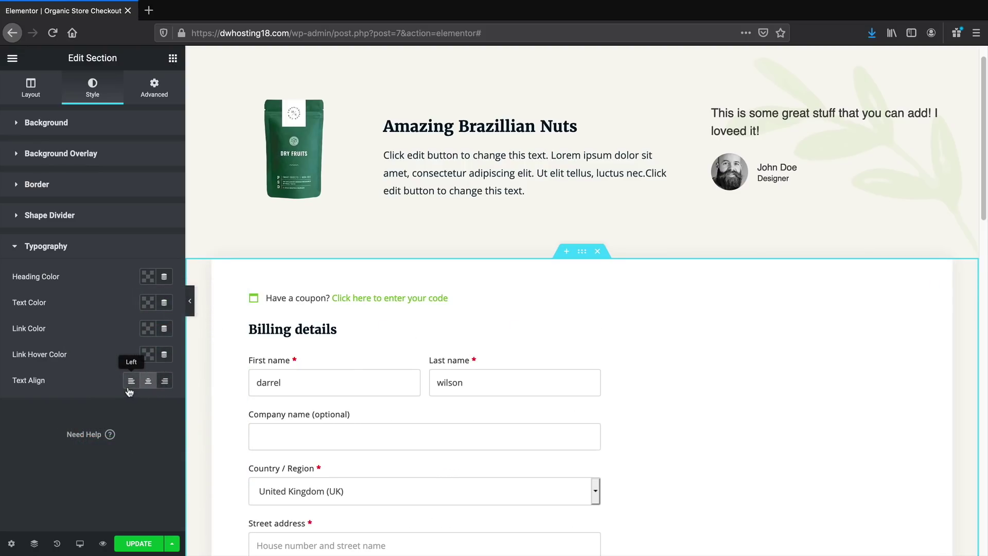
# Preview the full checkout page with the editing panel collapsed
pyautogui.click(190, 308)
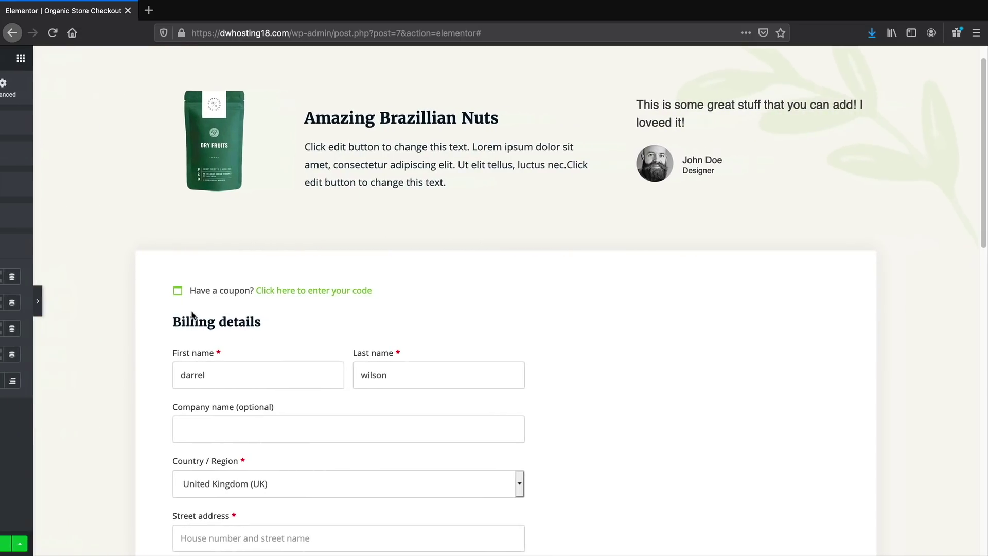
pyautogui.scroll(-5, 337, 426)
pyautogui.scroll(-10, 366, 392)
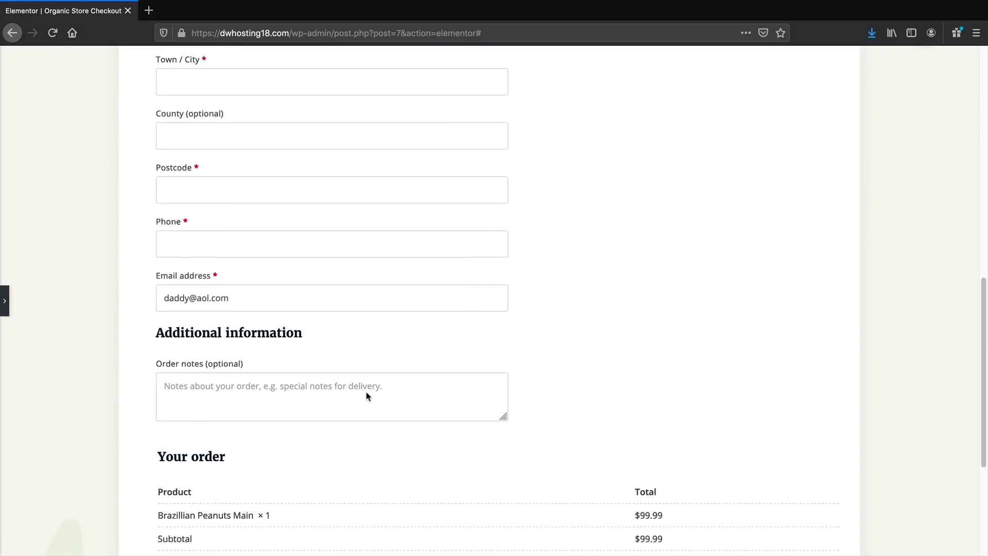
pyautogui.scroll(6, 369, 393)
pyautogui.scroll(7, 373, 396)
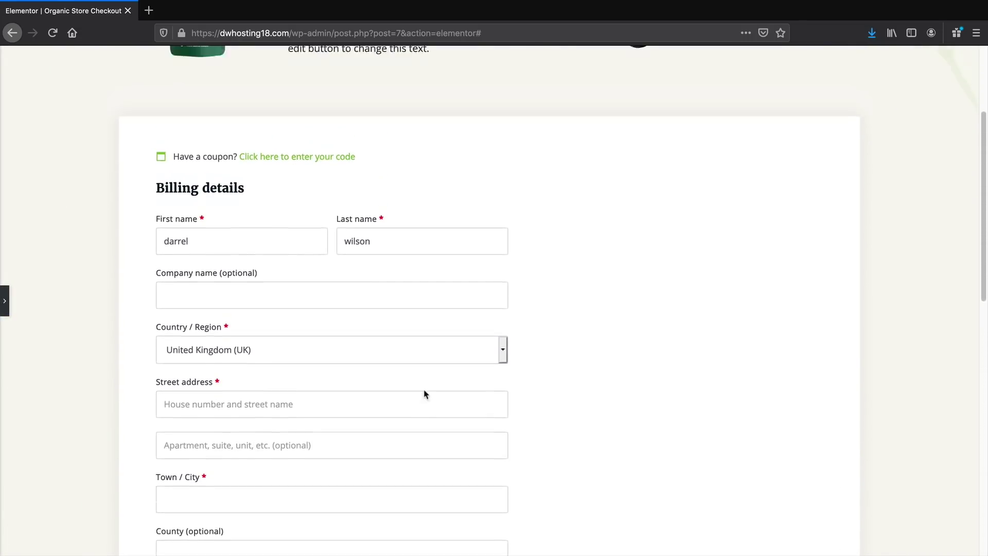
pyautogui.click(3, 302)
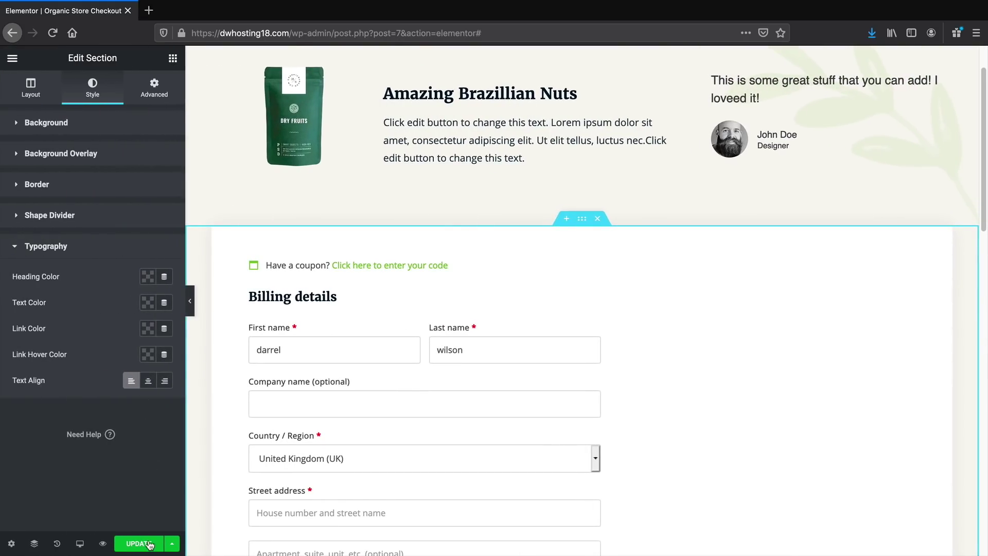
# Update the checkout design, view it live, and return to the Organic Store Checkout step editor
pyautogui.click(149, 544)
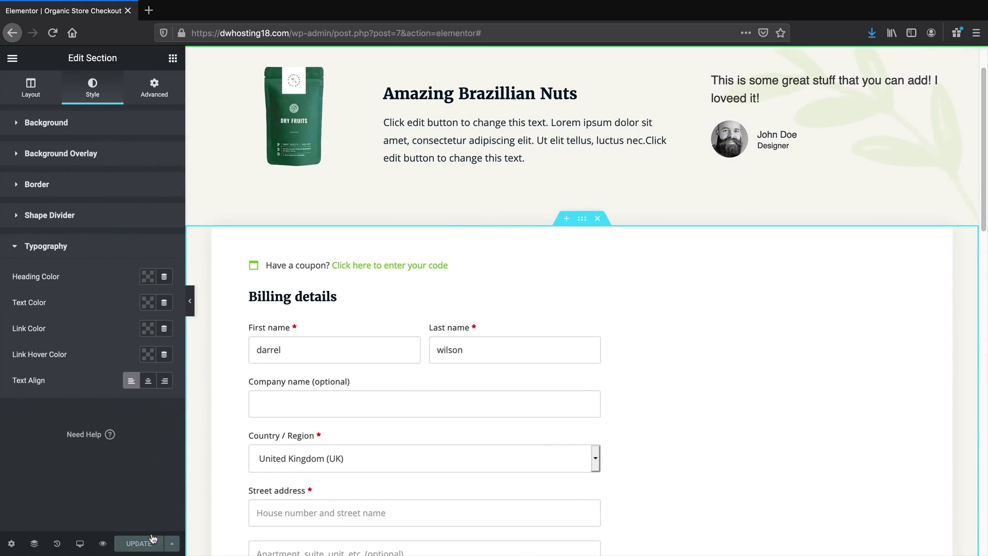
pyautogui.click(11, 58)
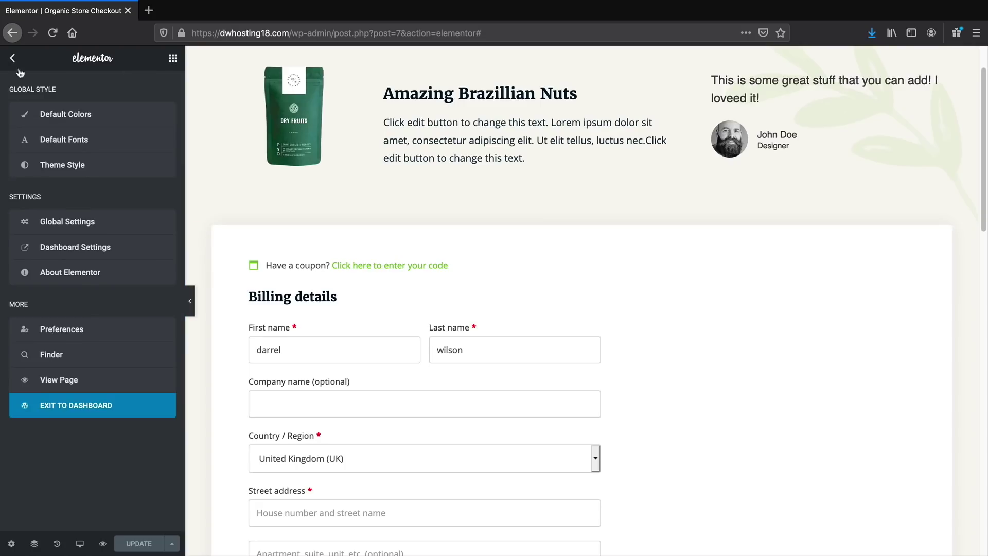
pyautogui.click(86, 382)
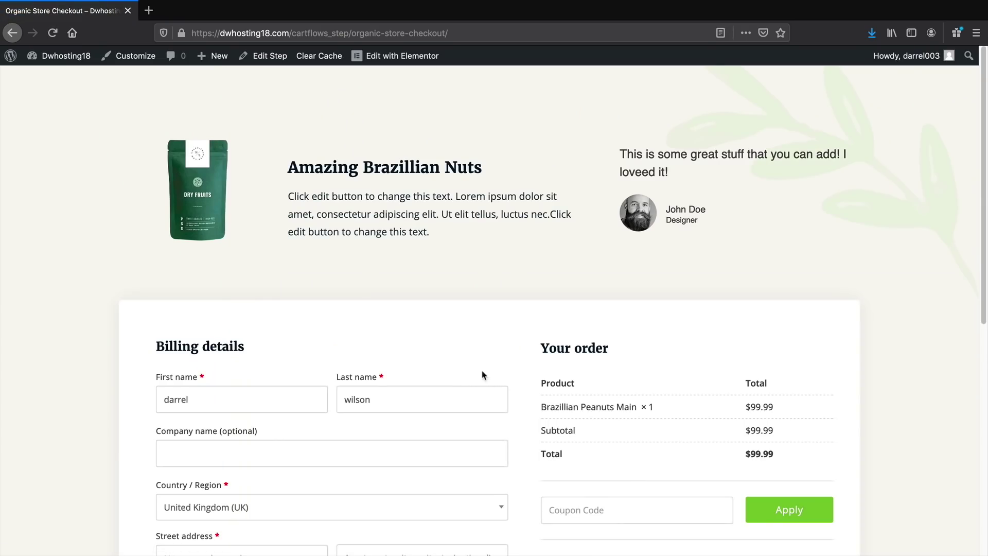
pyautogui.middleClick(497, 232)
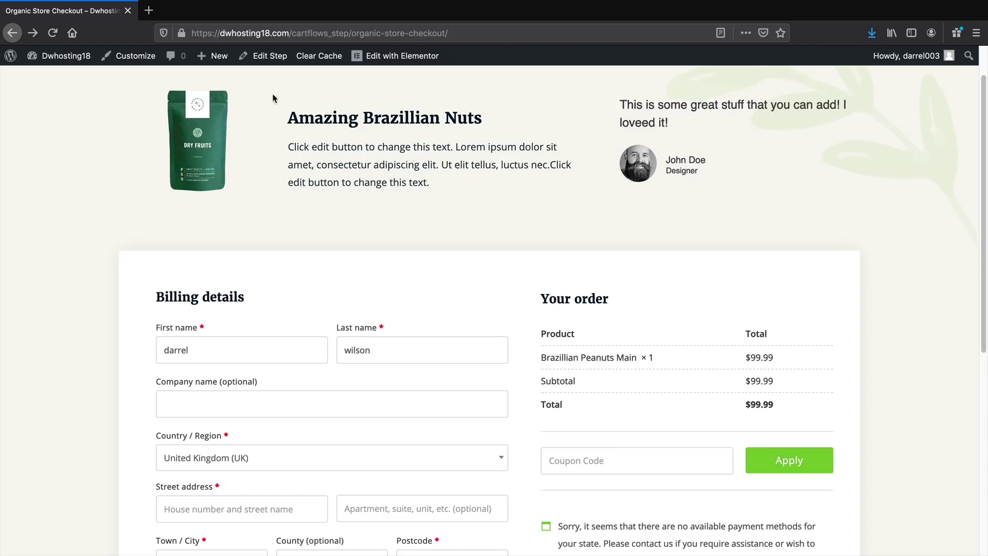
pyautogui.click(260, 60)
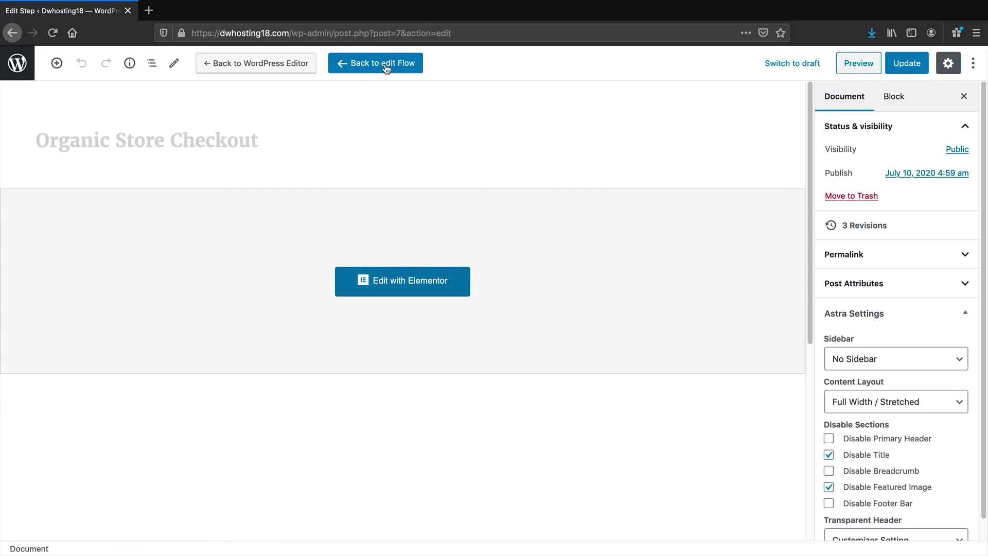
# View the Thank You Page from the flow's step list and launch the Astra Customizer
pyautogui.click(389, 64)
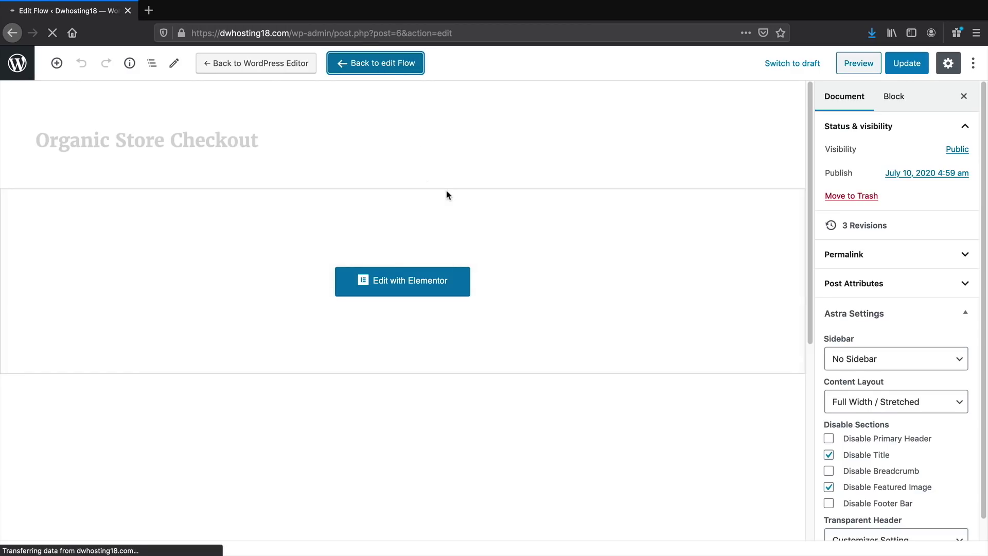
pyautogui.scroll(-3, 360, 268)
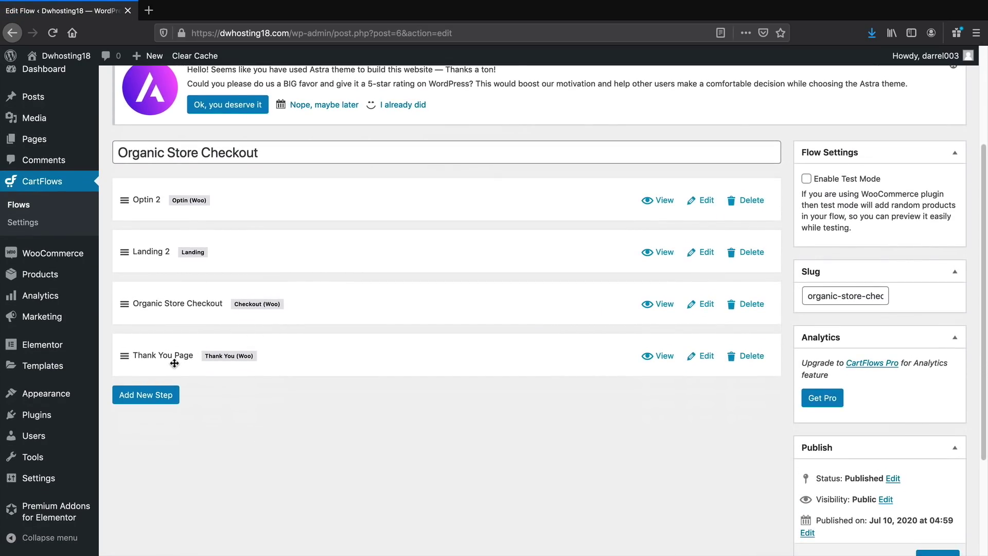
pyautogui.click(668, 358)
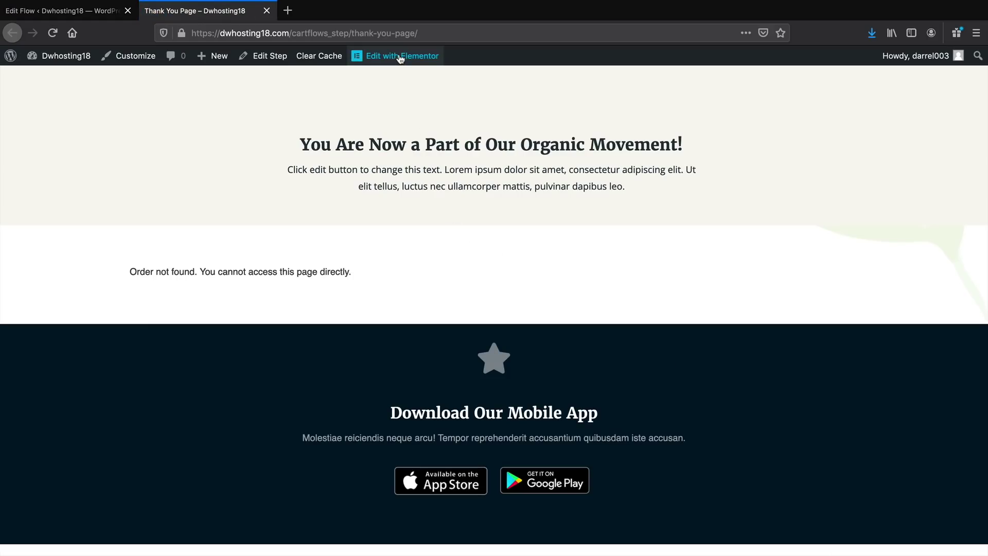
pyautogui.moveTo(400, 61)
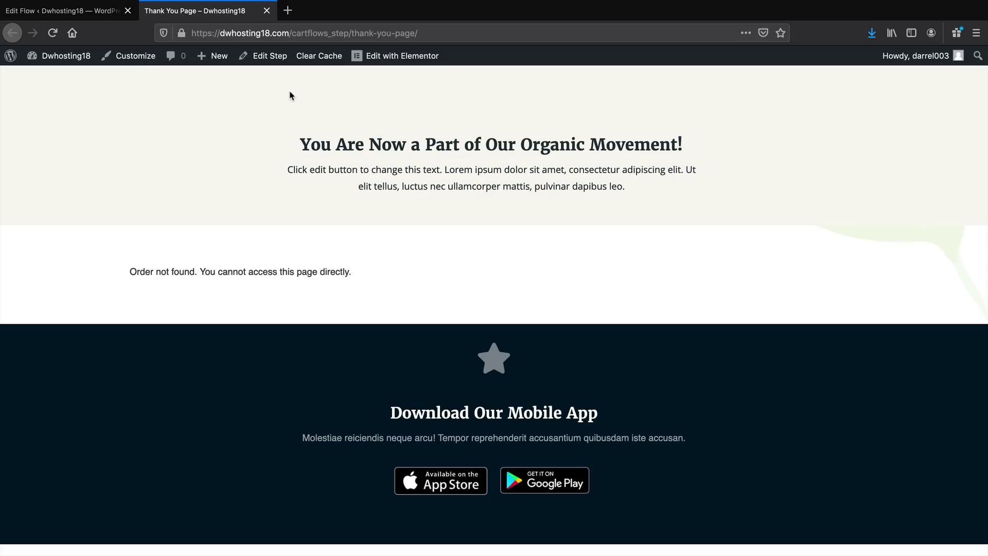
pyautogui.click(133, 58)
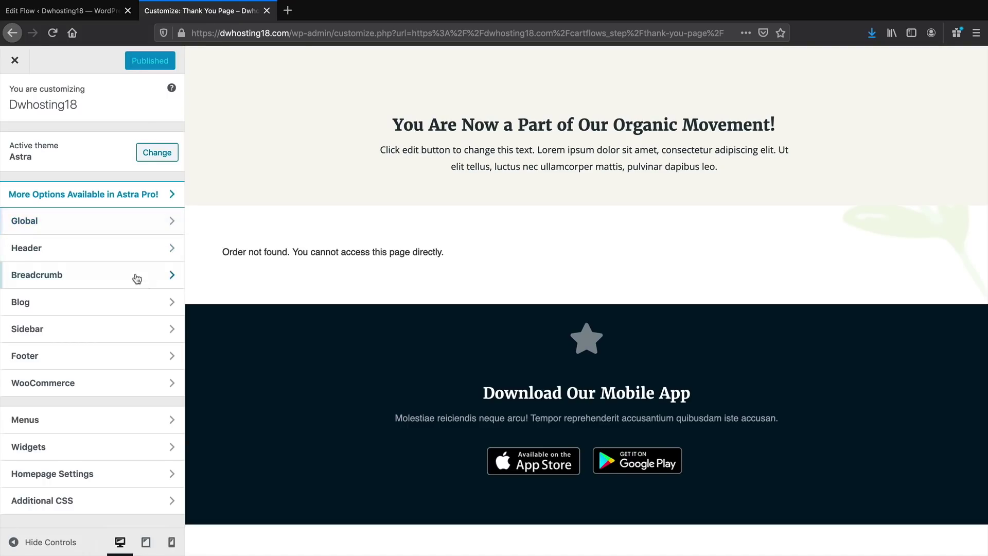
pyautogui.click(77, 474)
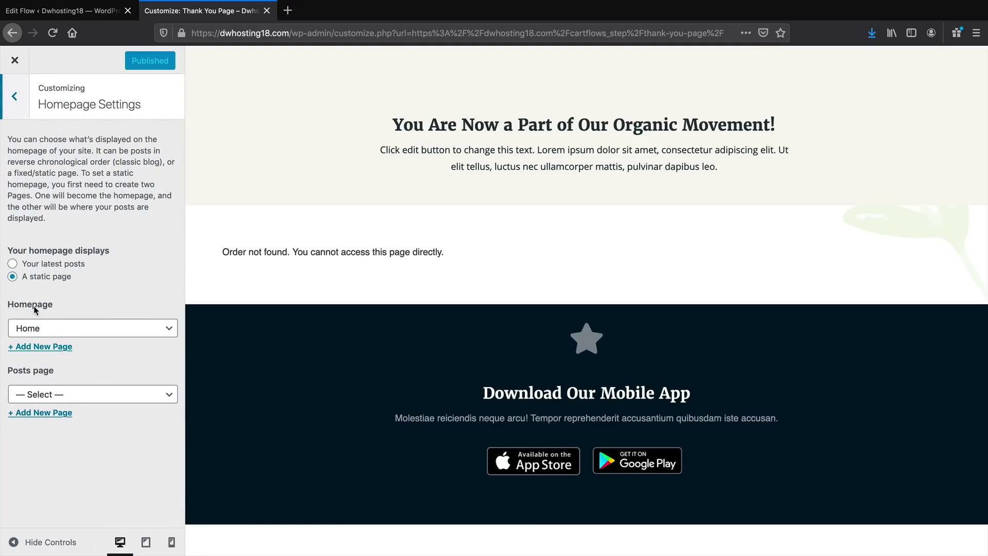
# Set the static homepage to Optin 2, publish, and close the Customizer
pyautogui.click(45, 330)
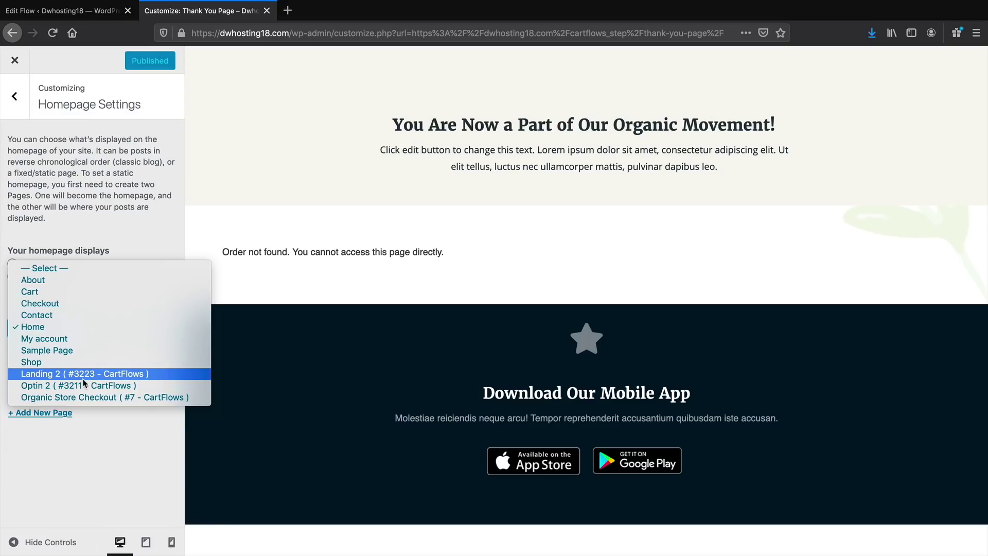
pyautogui.click(85, 385)
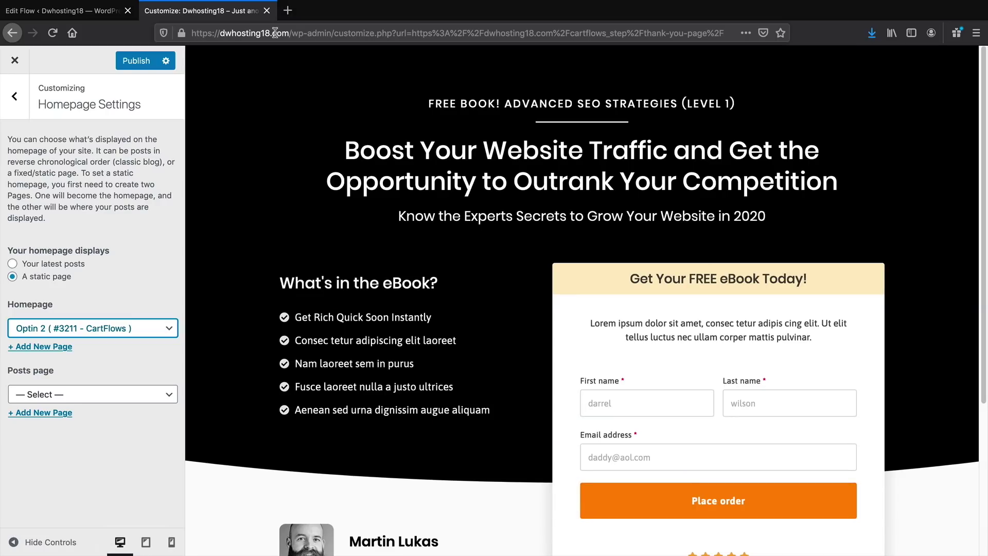
pyautogui.click(140, 62)
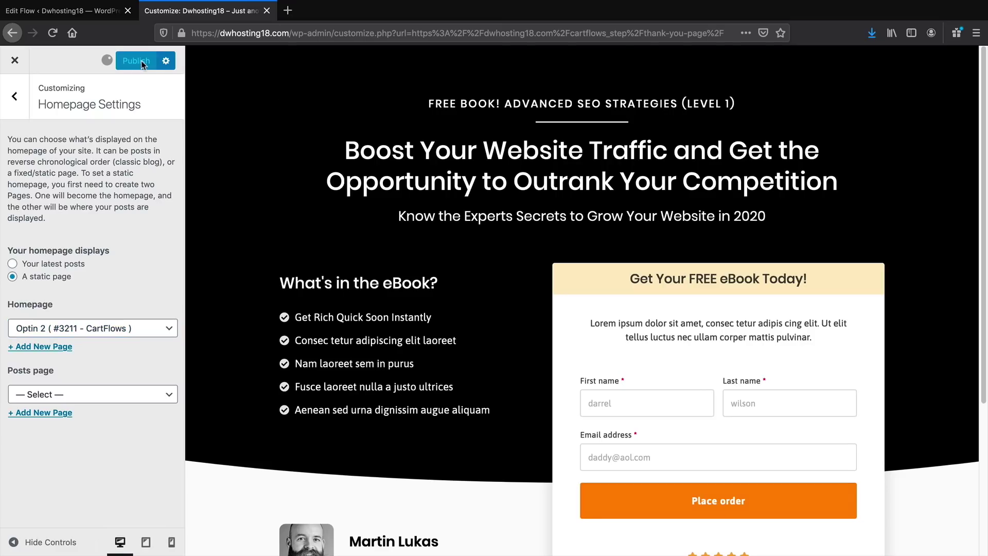
pyautogui.click(16, 62)
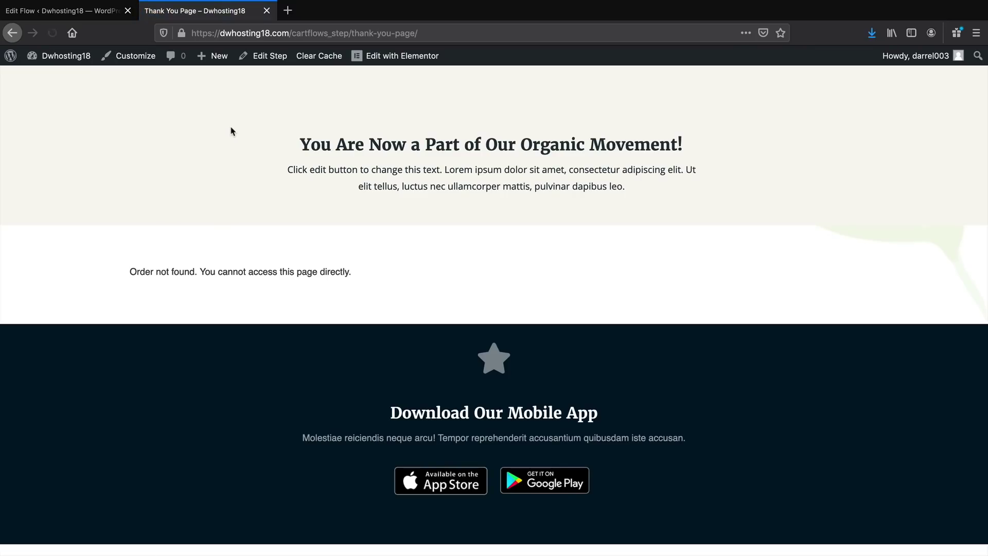
# Load the site's homepage by trimming the Thank You Page path from the address
pyautogui.moveTo(288, 33); pyautogui.dragTo(595, 47)
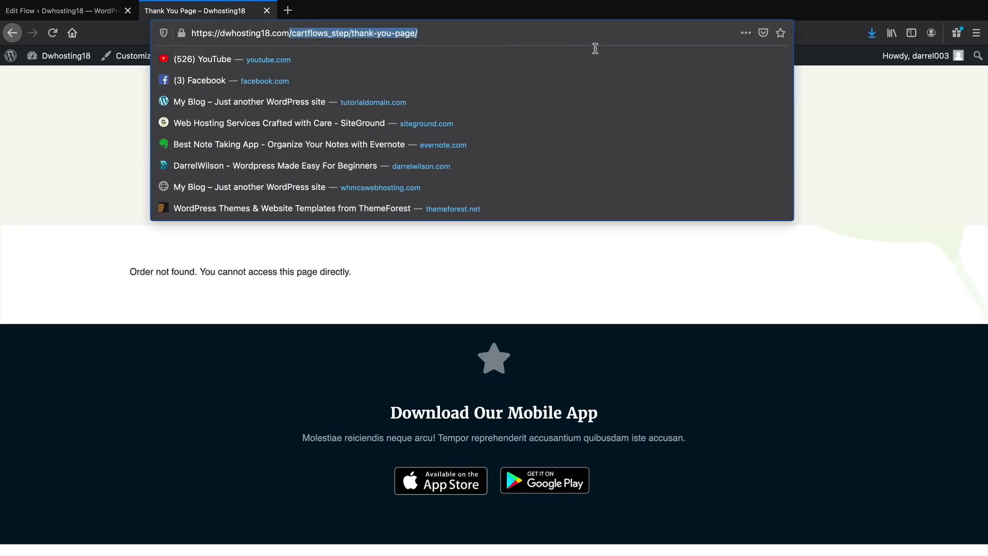
pyautogui.press('BackSpace')
pyautogui.press('Return')
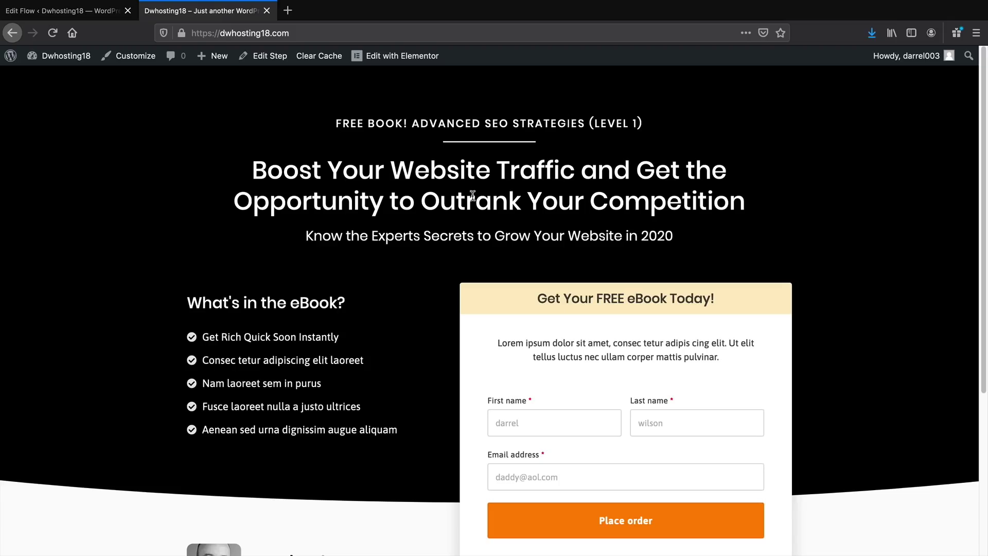
pyautogui.scroll(-5, 510, 247)
# Fill the optin form with a first name, last name and new email, then submit it
pyautogui.click(549, 308)
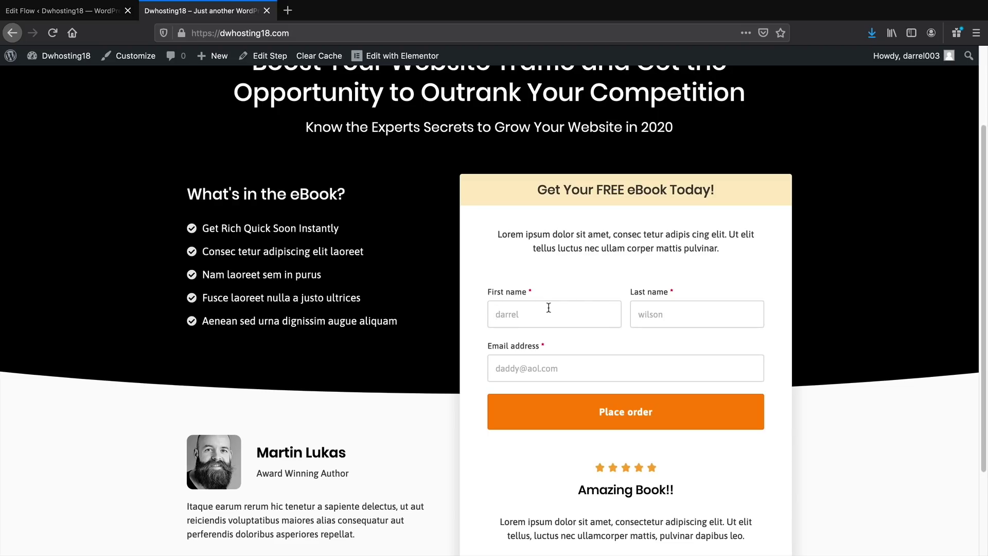
pyautogui.doubleClick(551, 310)
pyautogui.write('darrel')
pyautogui.press('Tab')
pyautogui.write('wilson')
pyautogui.press('Tab')
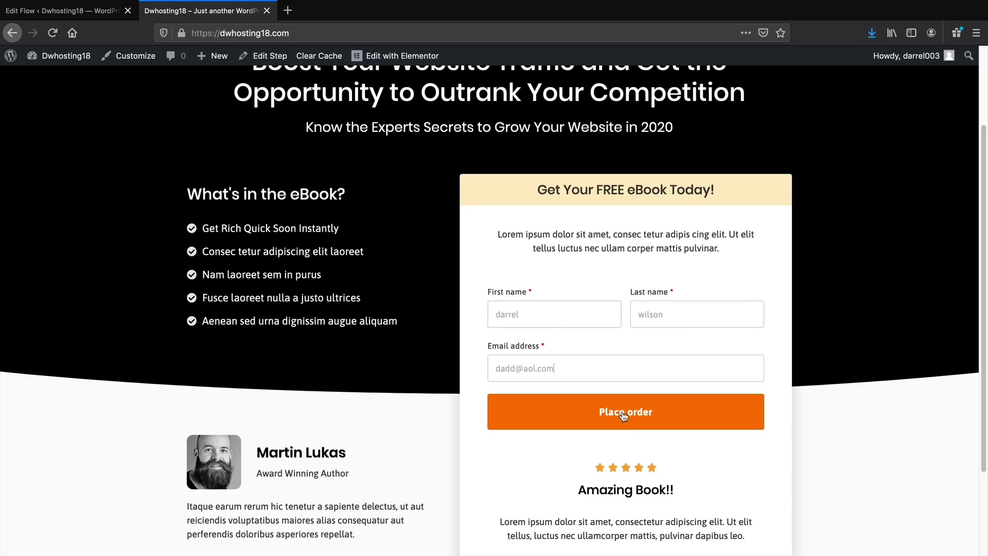
pyautogui.tripleClick(559, 369)
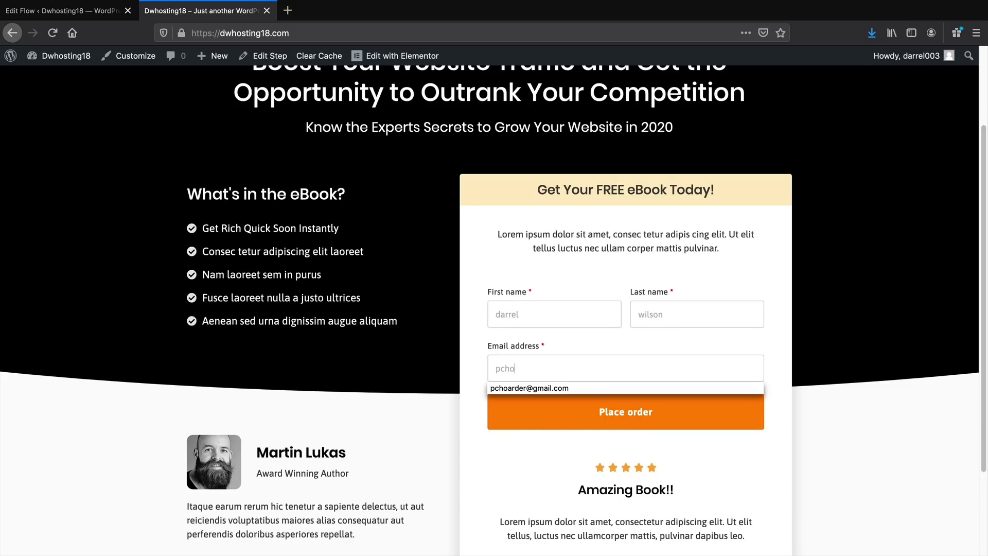
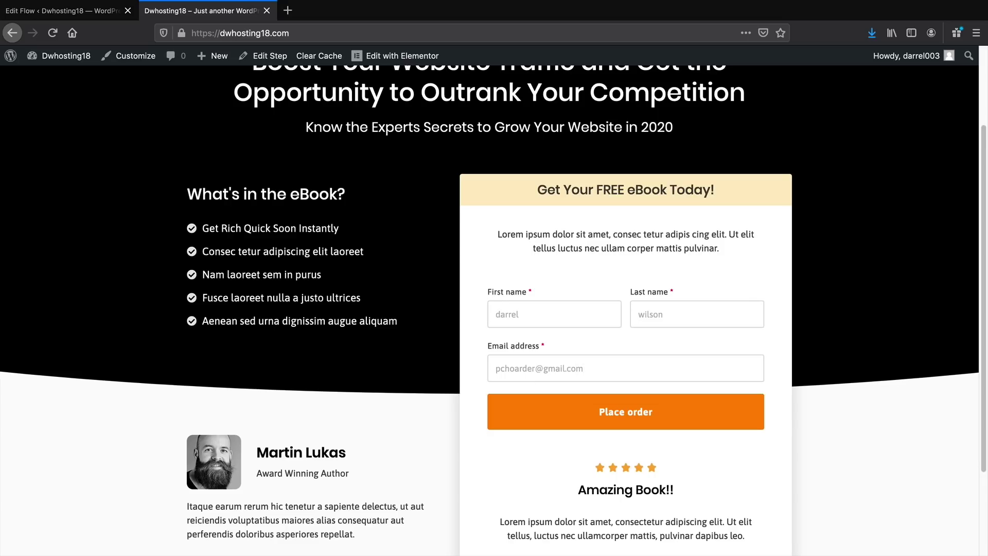
pyautogui.click(612, 410)
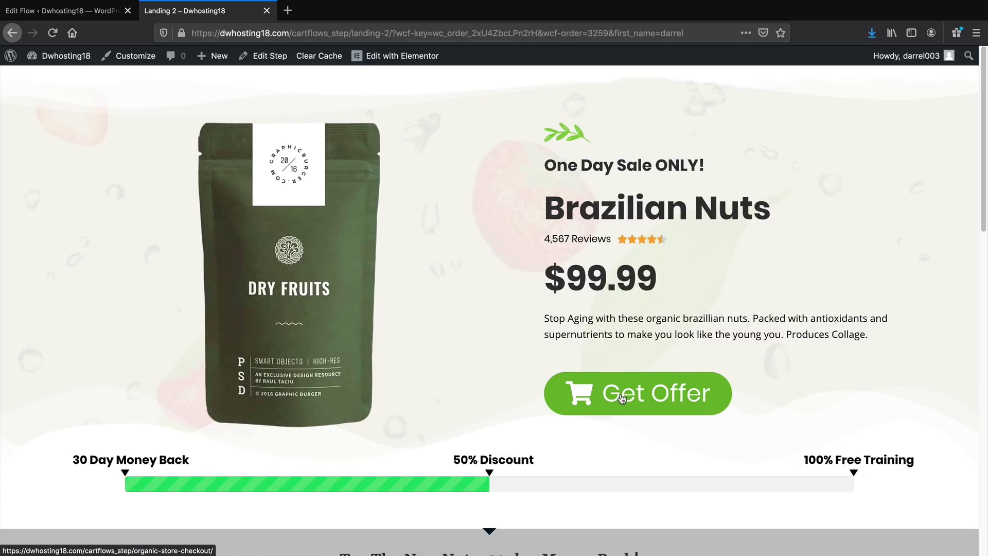
# Accept the Brazilian Nuts offer on the Landing 2 page with Get Offer
pyautogui.scroll(-17, 620, 393)
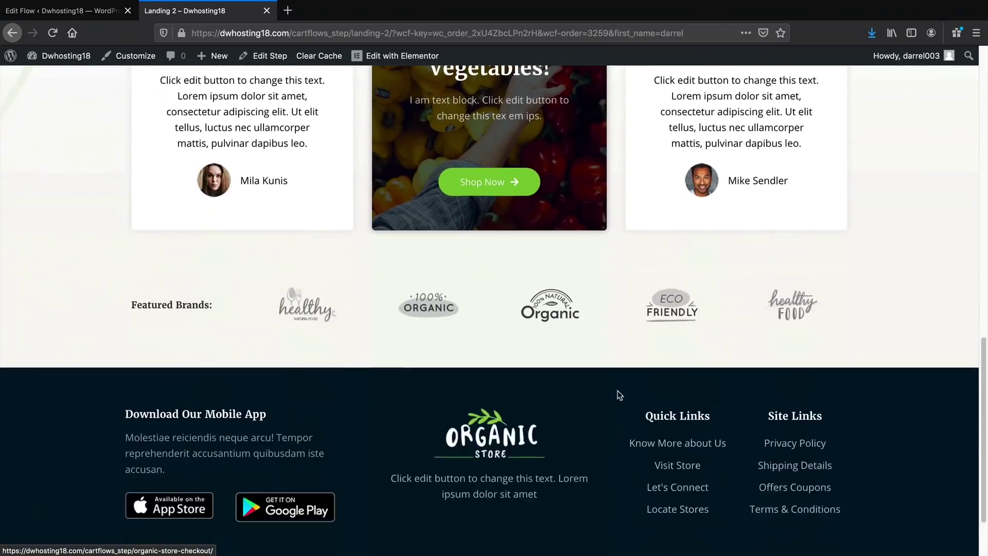
pyautogui.scroll(17, 617, 390)
pyautogui.click(617, 391)
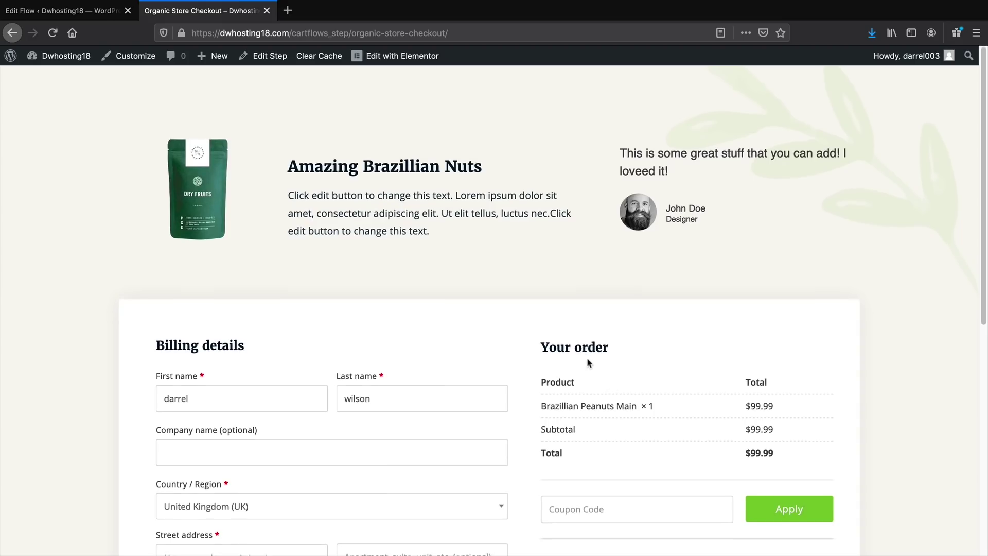
# Resubmit the homepage optin form and accept the offer again to reach checkout
pyautogui.scroll(-2, 589, 363)
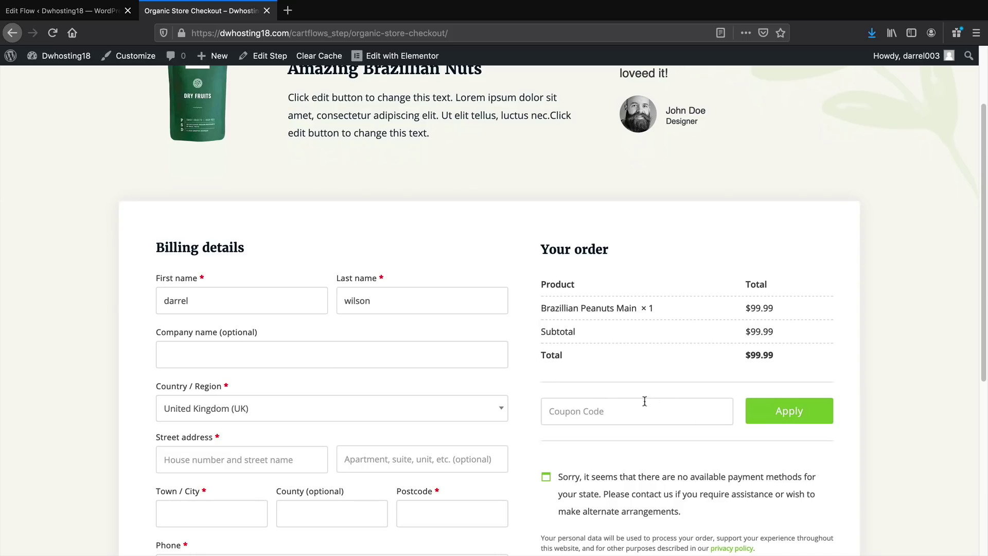
pyautogui.scroll(2, 633, 408)
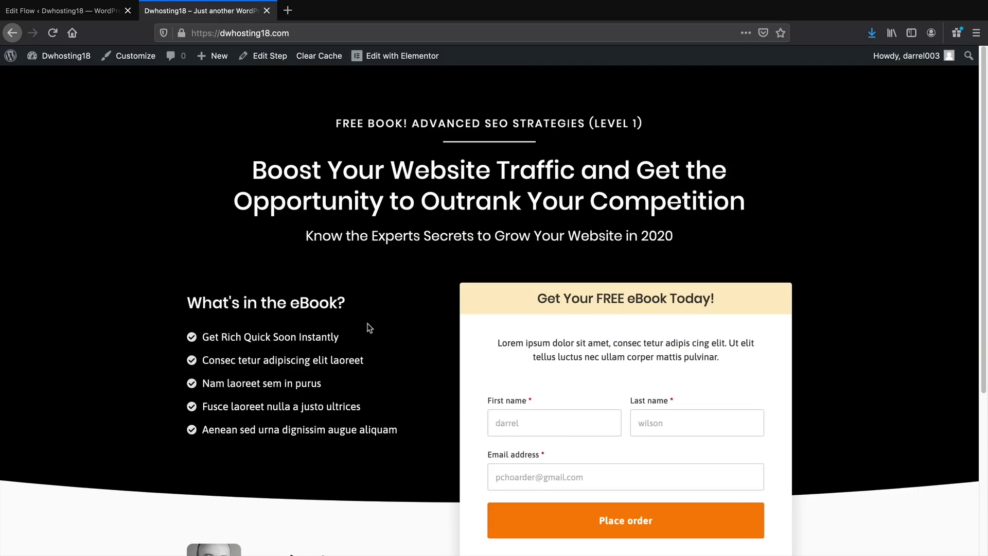
pyautogui.moveTo(638, 428); pyautogui.dragTo(551, 430)
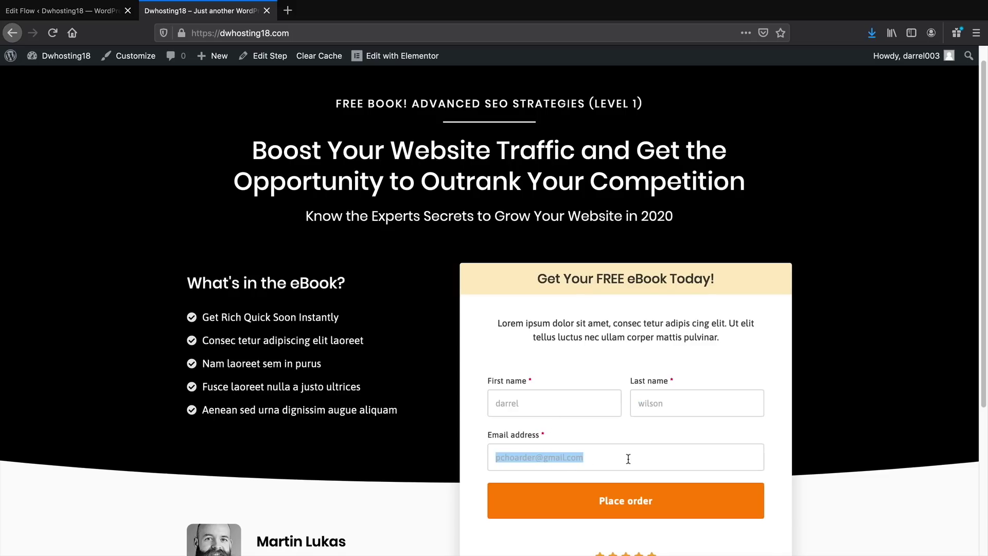
pyautogui.click(628, 458)
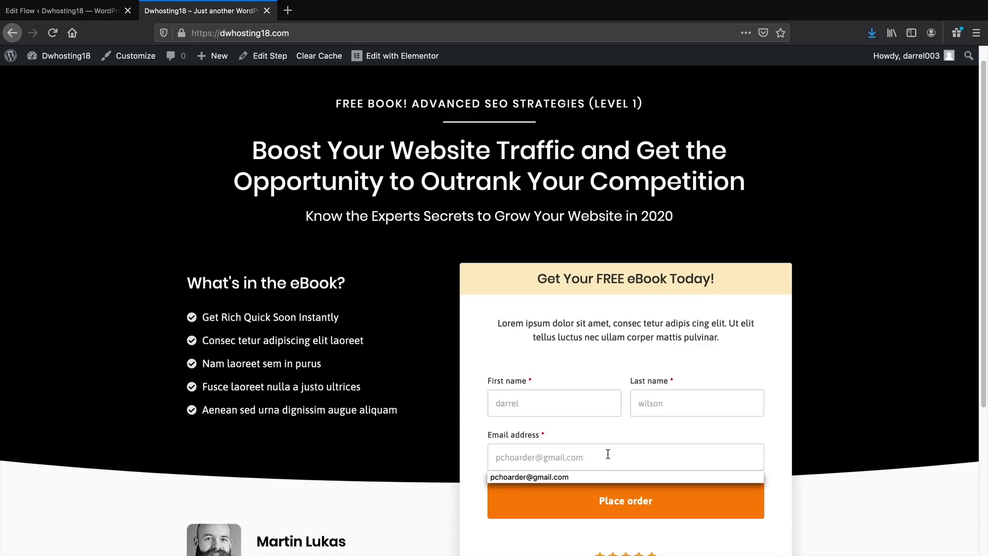
pyautogui.click(622, 503)
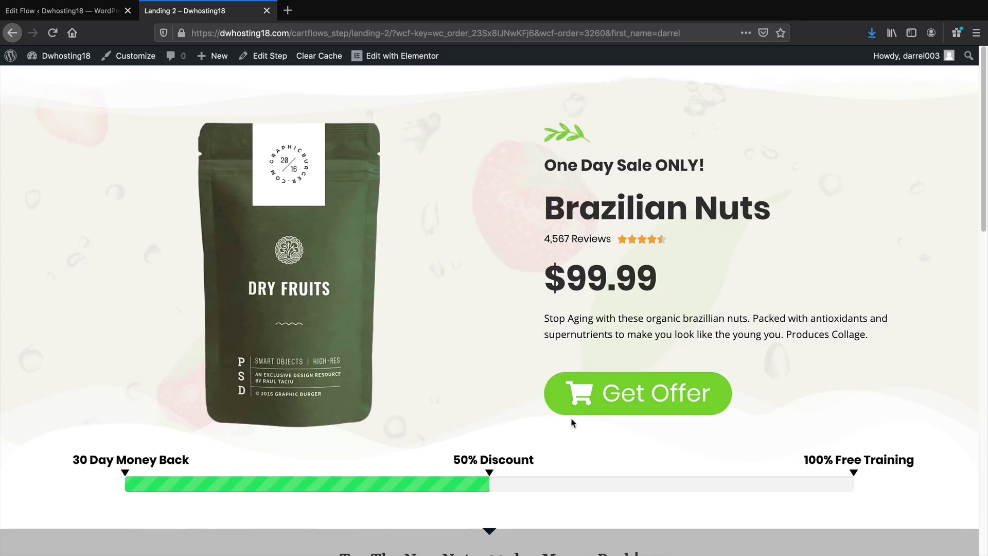
pyautogui.click(678, 397)
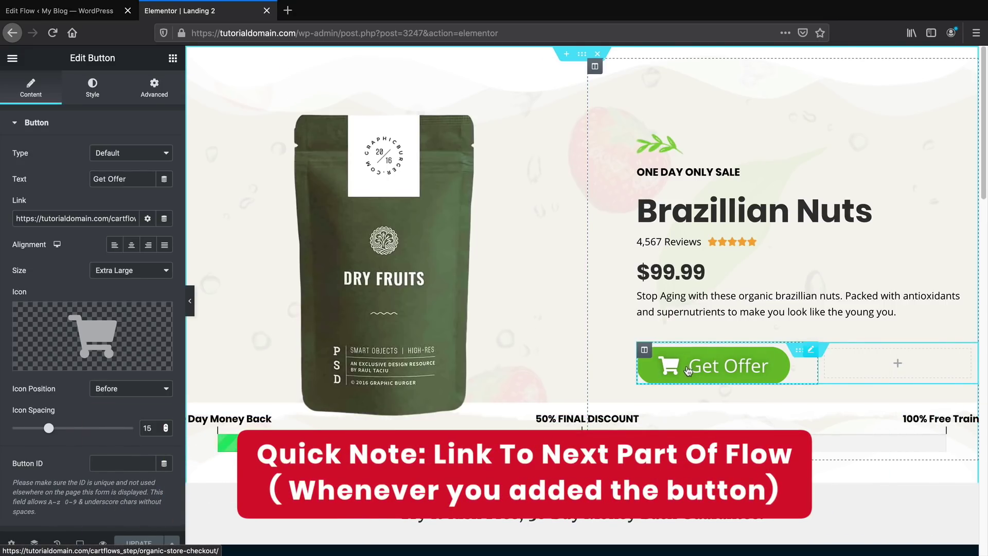
# Open the Organic Store Checkout step live and copy its URL
pyautogui.click(59, 10)
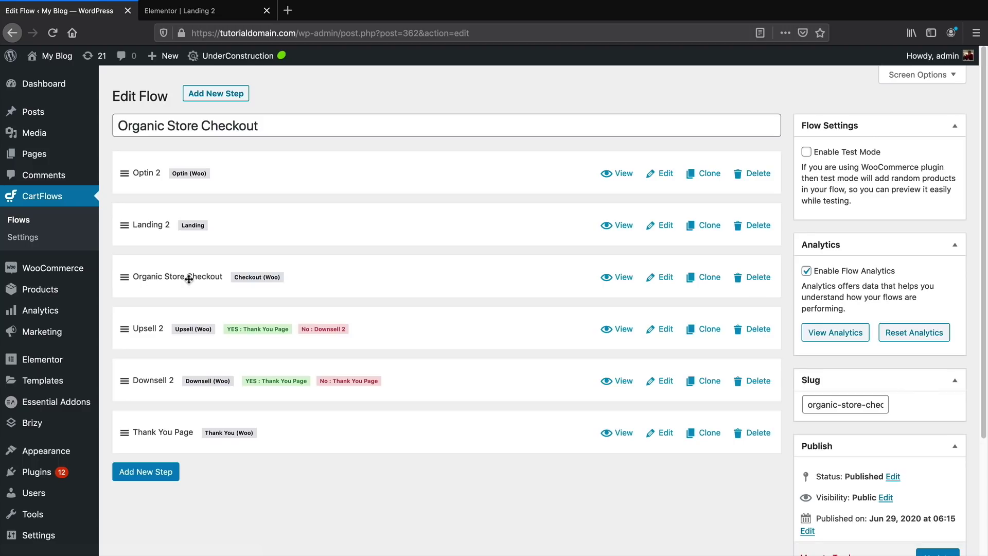
pyautogui.click(623, 278)
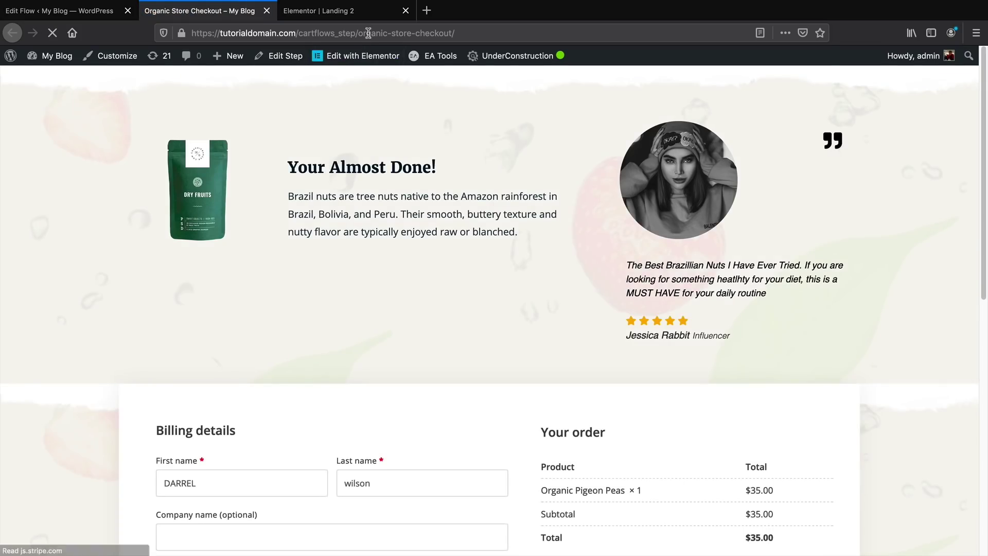
pyautogui.rightClick(369, 34)
pyautogui.click(391, 68)
# Paste the checkout URL into the Landing 2 Get Offer button's Link field
pyautogui.click(342, 13)
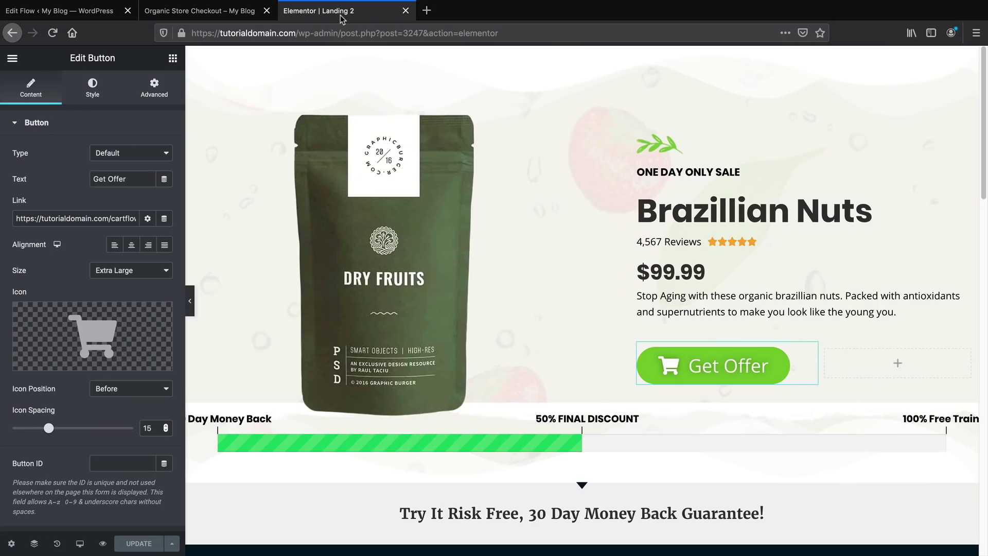
pyautogui.click(768, 366)
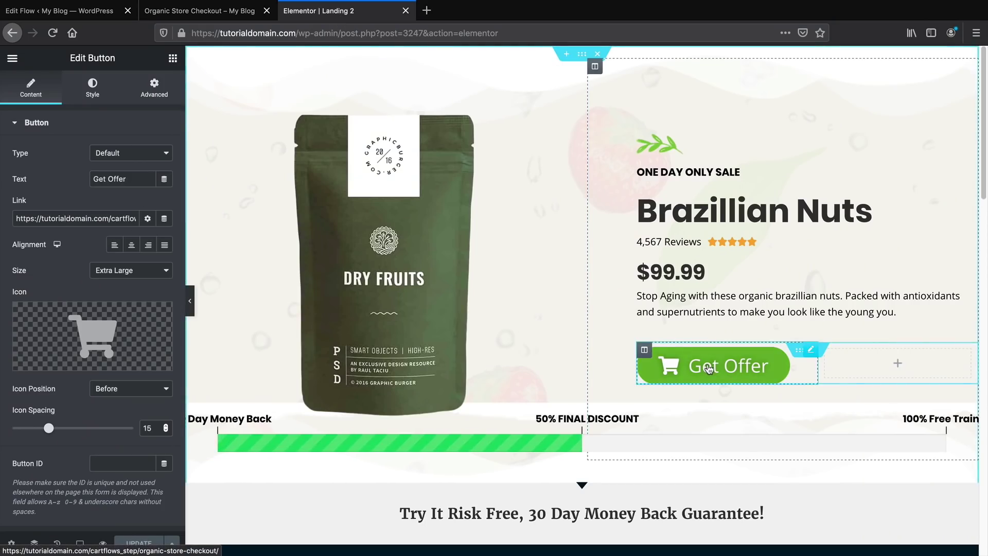
pyautogui.tripleClick(88, 218)
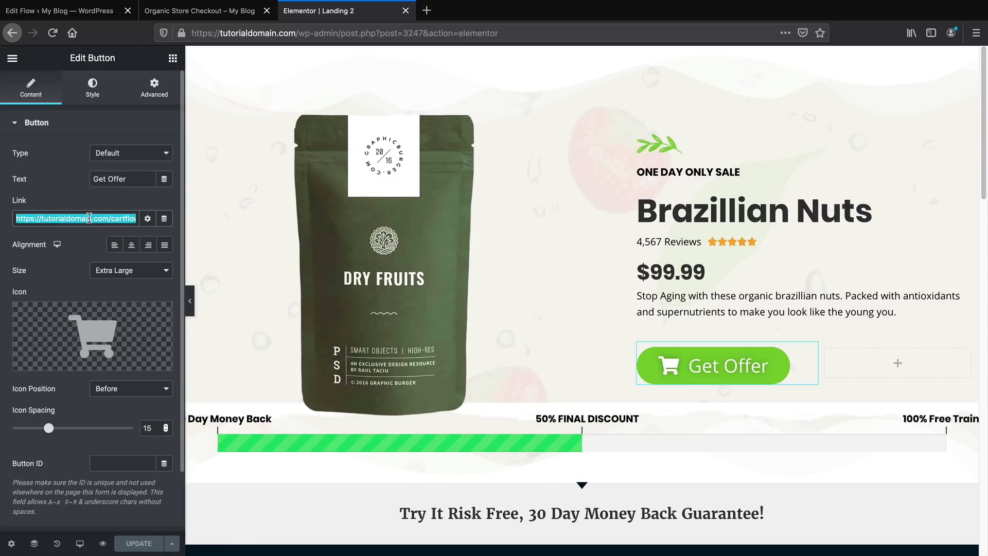
pyautogui.rightClick(91, 217)
pyautogui.click(114, 343)
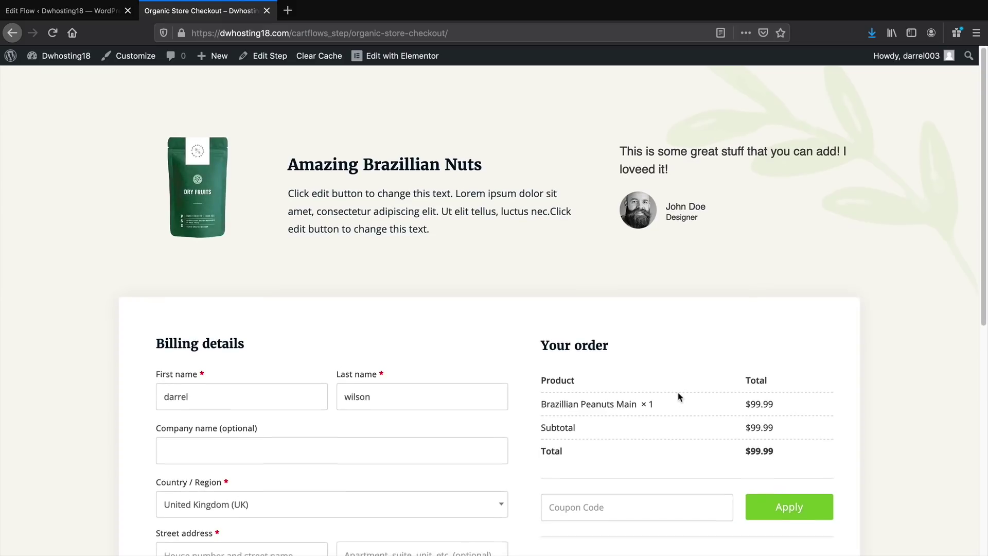
# Place the $99.99 cash-on-delivery order on the Organic Store Checkout page
pyautogui.scroll(-3, 678, 398)
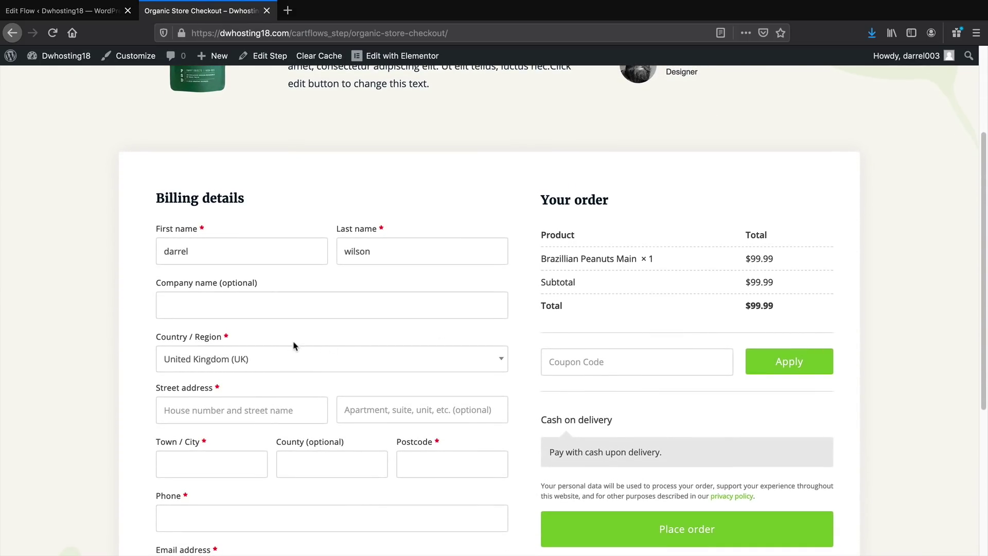
pyautogui.scroll(-2, 282, 373)
pyautogui.click(702, 464)
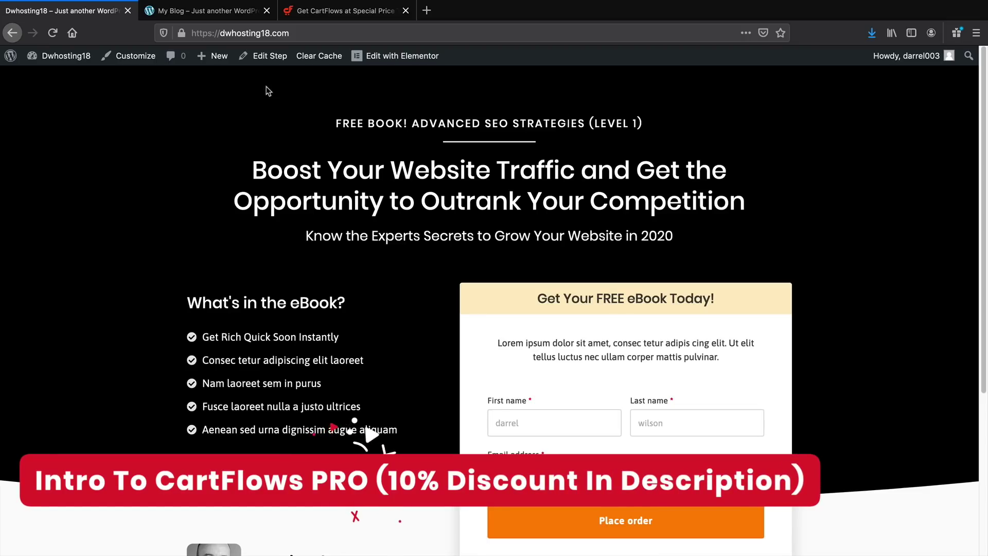
# Open the My Blog Brazillian Nuts sales page and proceed from the offer to checkout
pyautogui.click(232, 14)
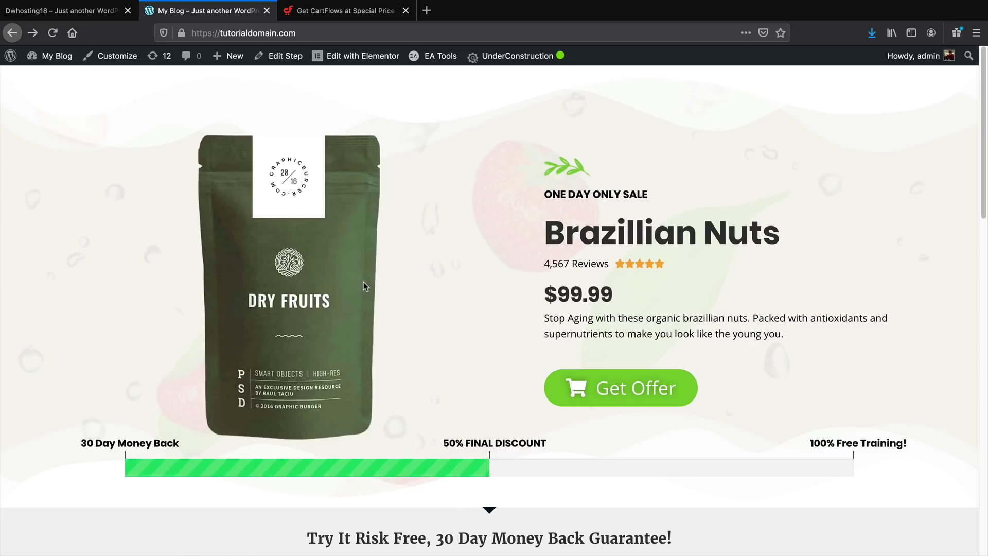
pyautogui.moveTo(35, 552)
pyautogui.click(619, 394)
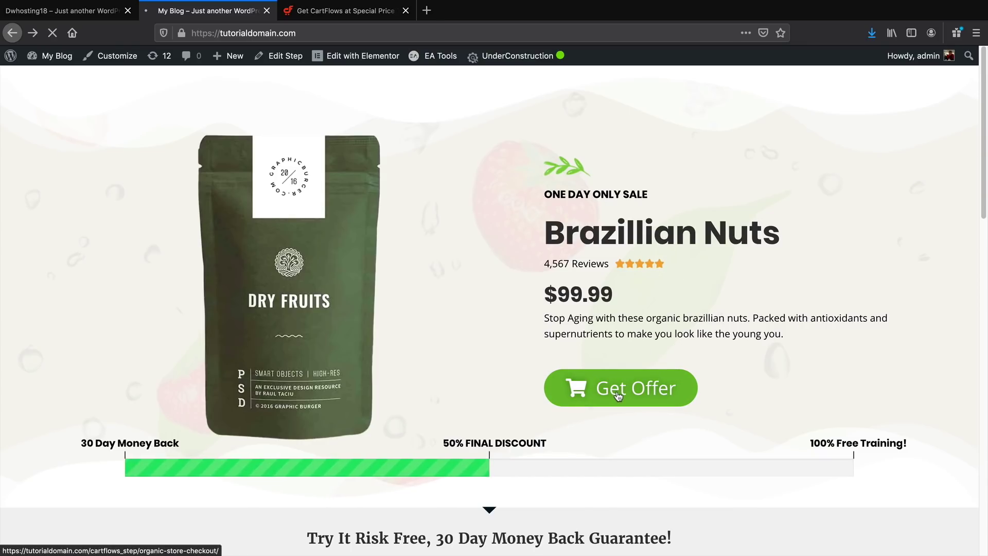
# Add the $25 Rich Organic Tea order bump for a $60.00 total and place the test order
pyautogui.scroll(-1, 609, 404)
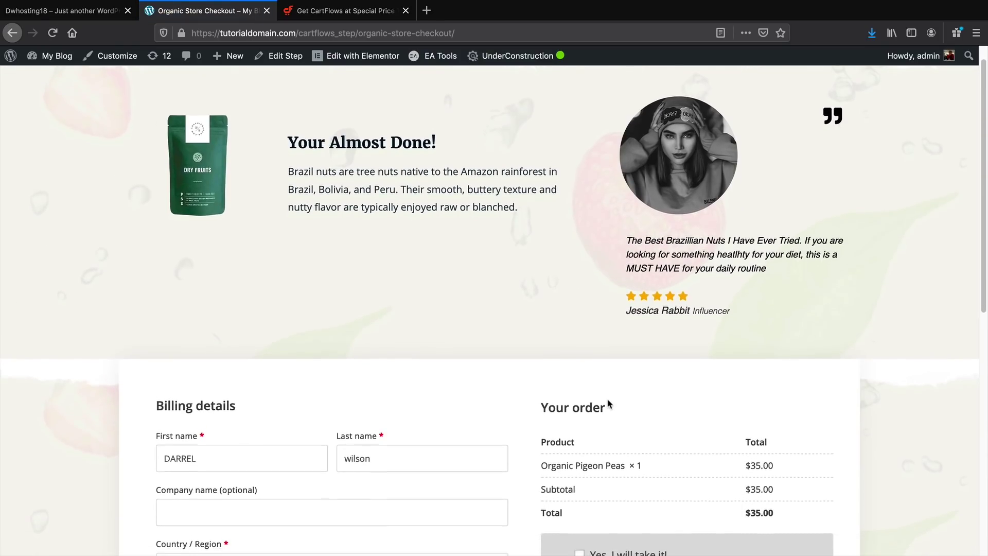
pyautogui.scroll(-3, 609, 404)
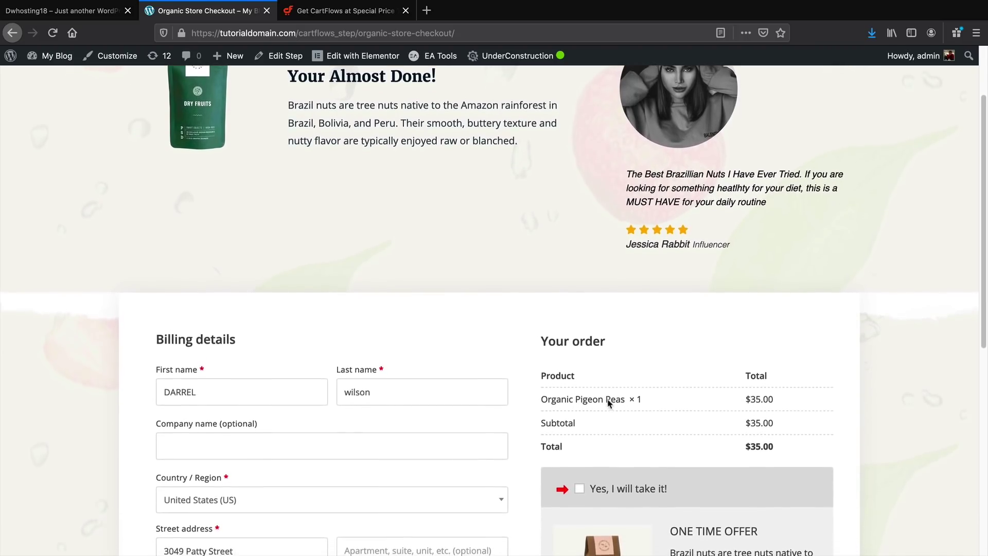
pyautogui.scroll(-4, 609, 404)
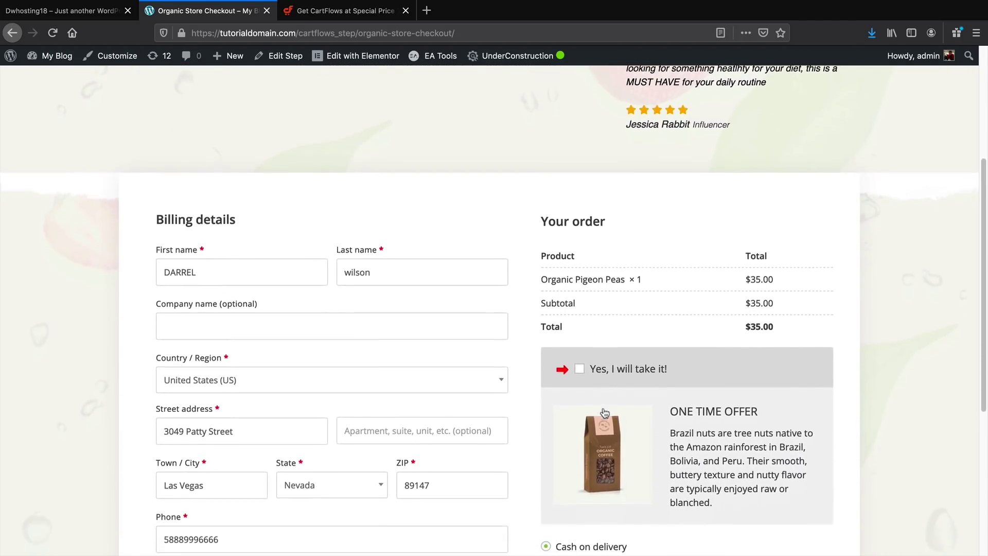
pyautogui.scroll(-4, 605, 412)
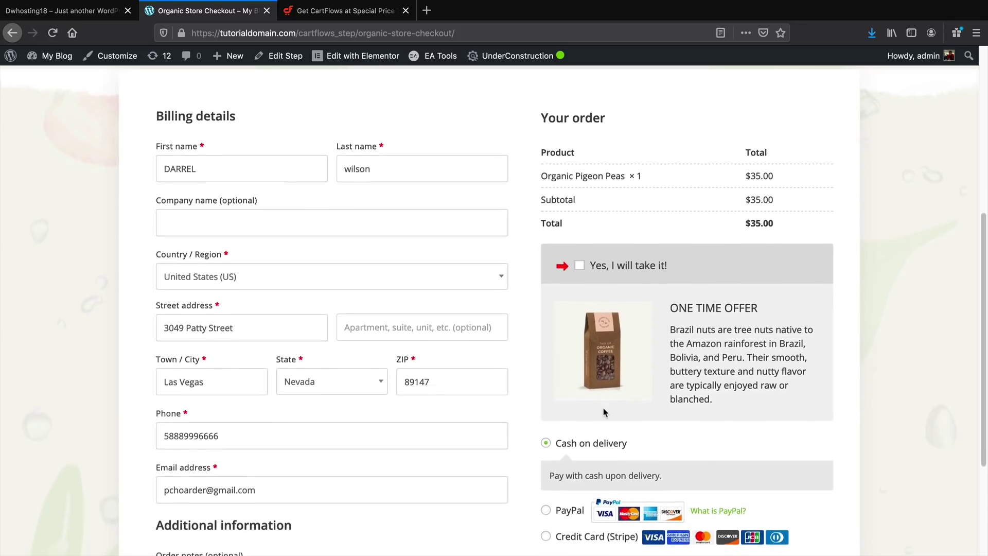
pyautogui.click(580, 263)
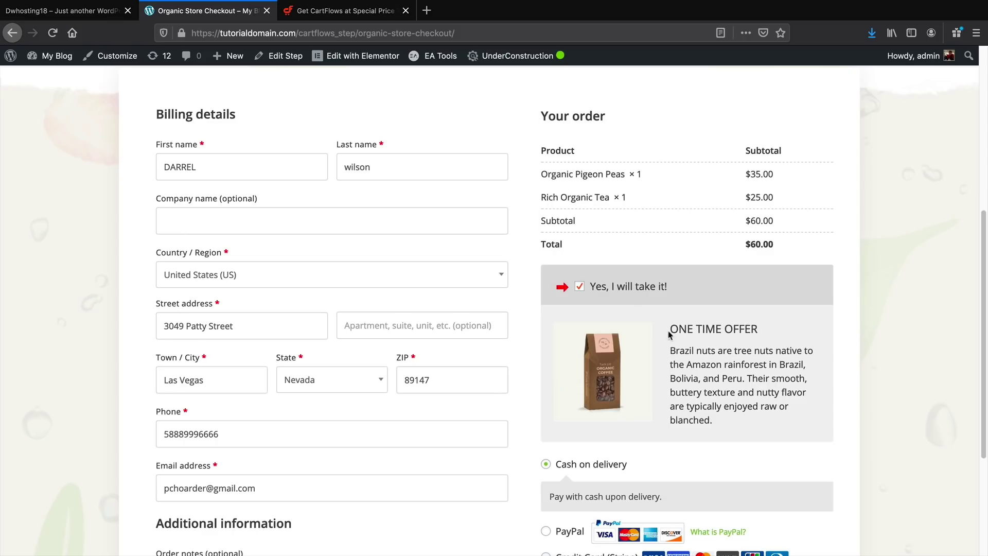
pyautogui.click(580, 286)
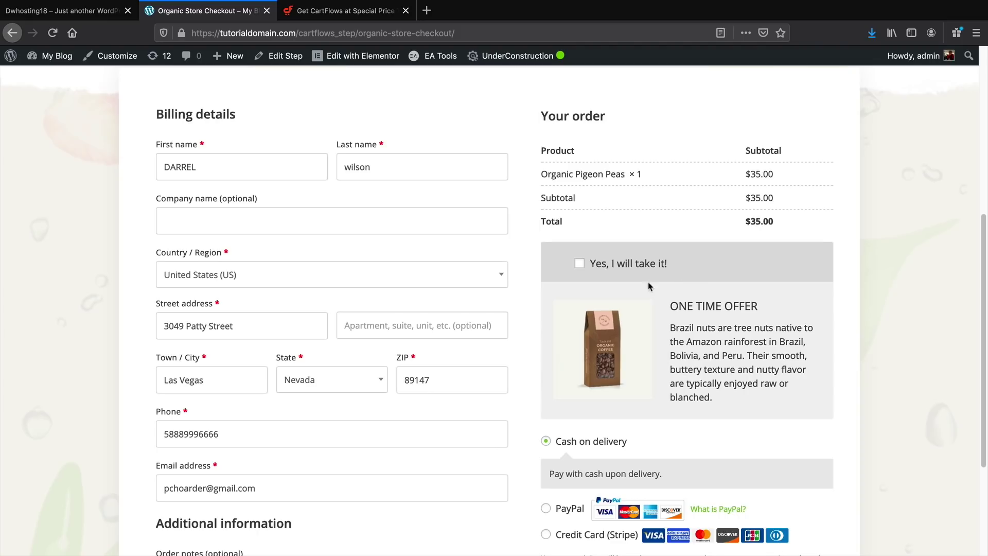
pyautogui.click(580, 263)
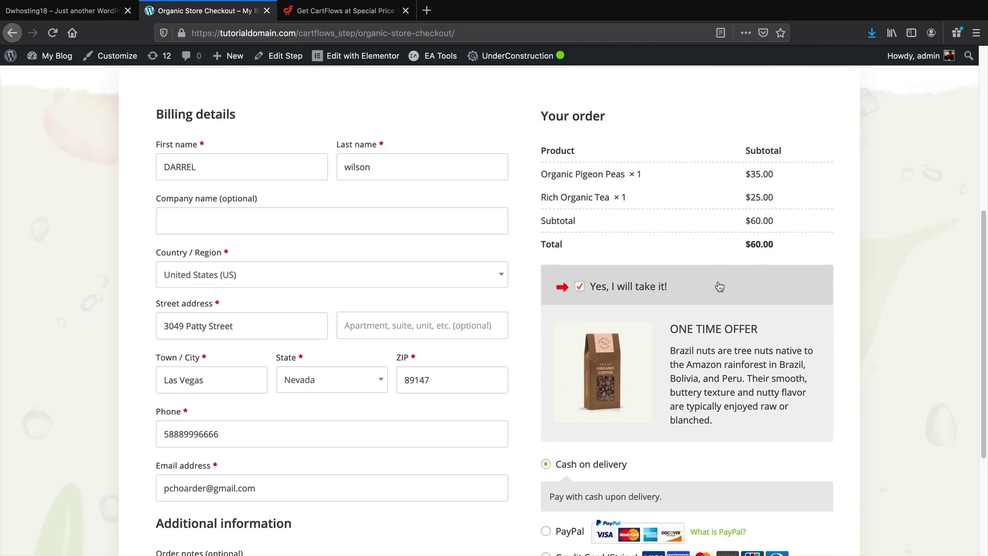
pyautogui.moveTo(769, 198); pyautogui.dragTo(746, 198)
pyautogui.scroll(-3, 592, 380)
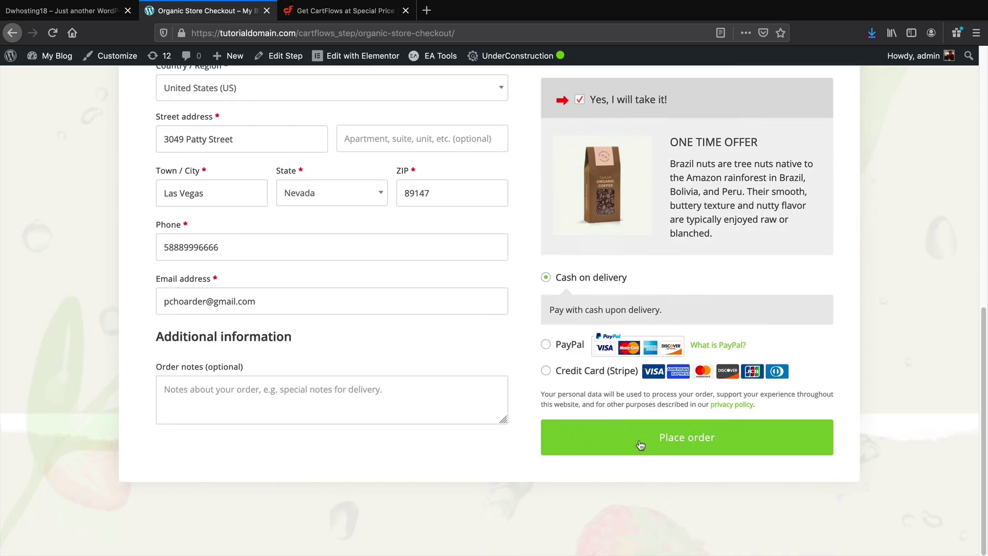
pyautogui.click(641, 444)
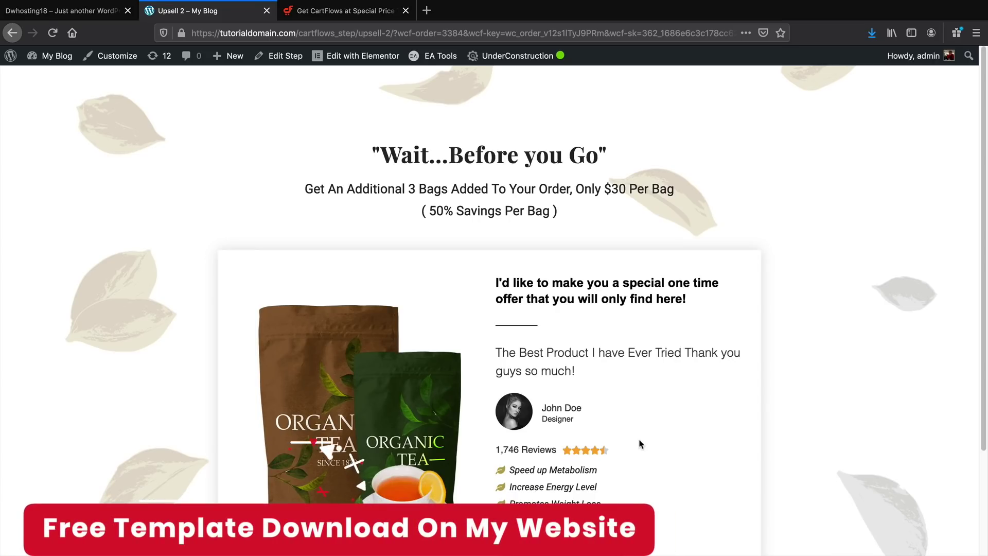
# Accept the organic tea upsell, review the thank-you order details, then go back to Upsell 2
pyautogui.scroll(-1, 640, 444)
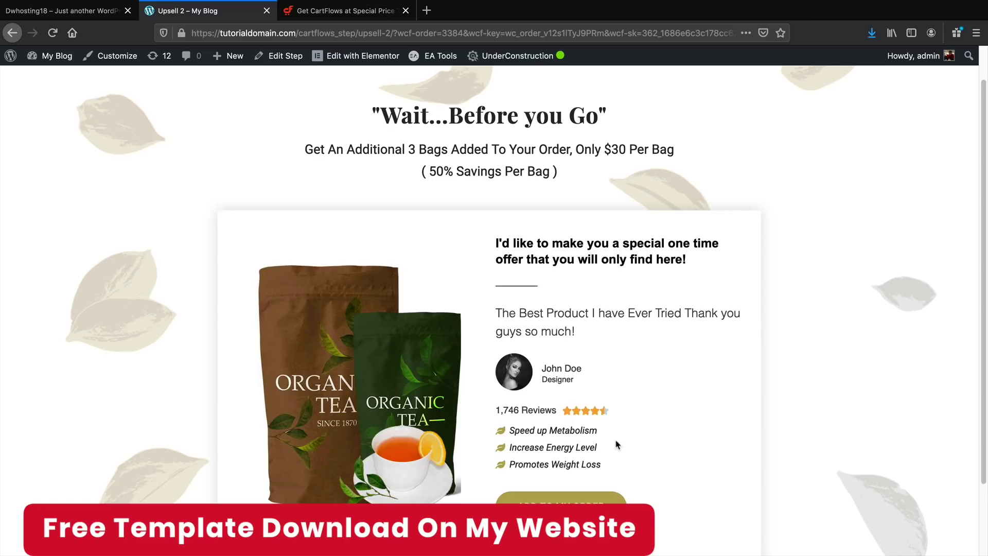
pyautogui.scroll(-1, 617, 443)
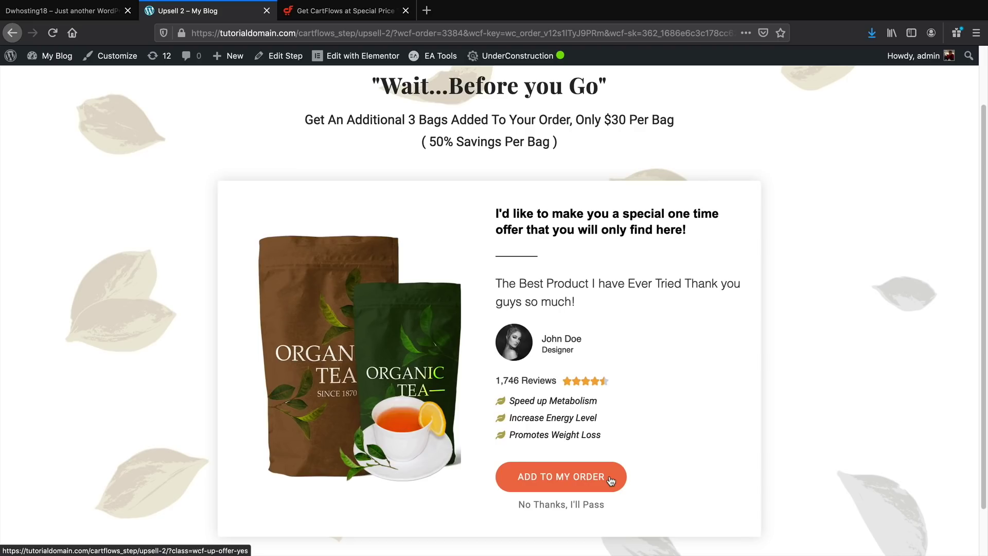
pyautogui.click(611, 480)
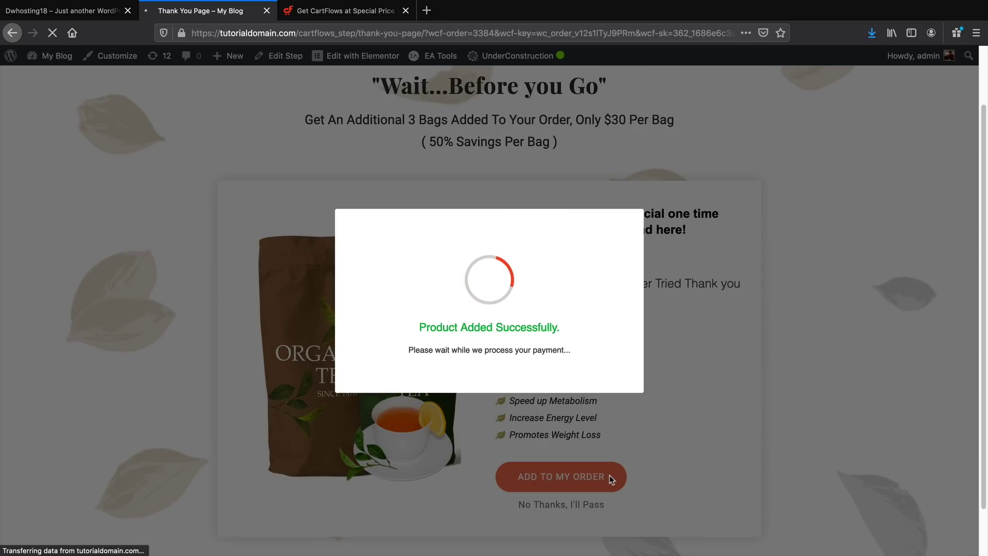
pyautogui.scroll(-4, 611, 480)
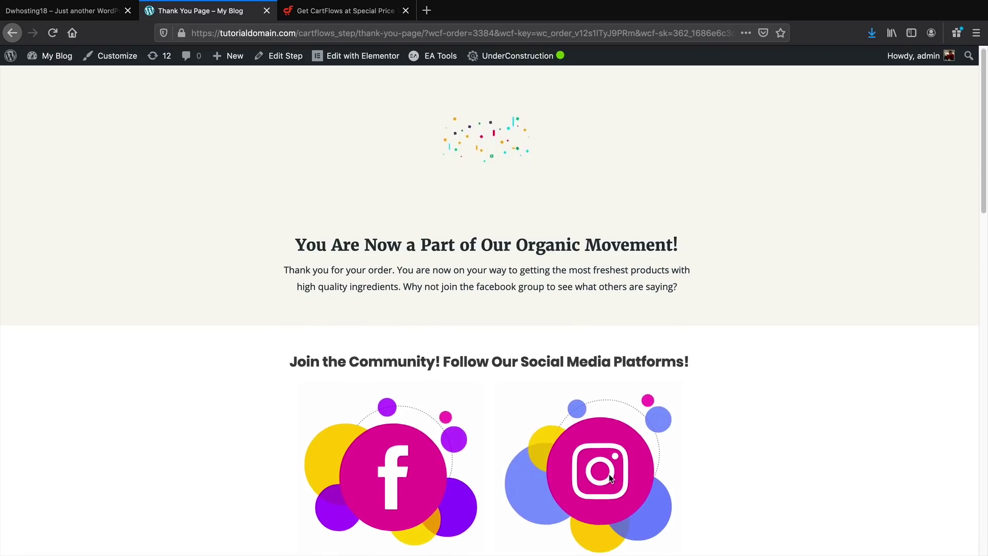
pyautogui.scroll(-10, 610, 482)
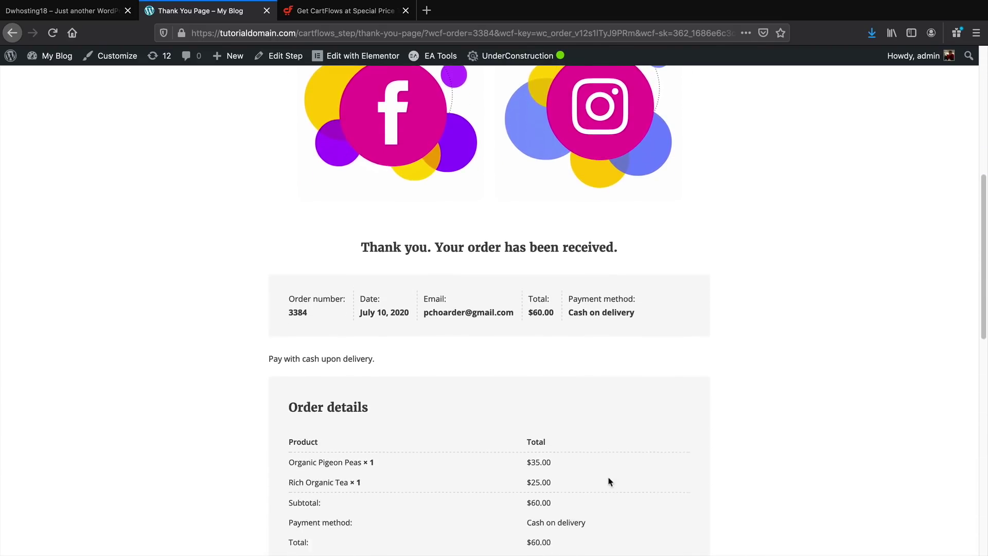
pyautogui.scroll(-2, 611, 482)
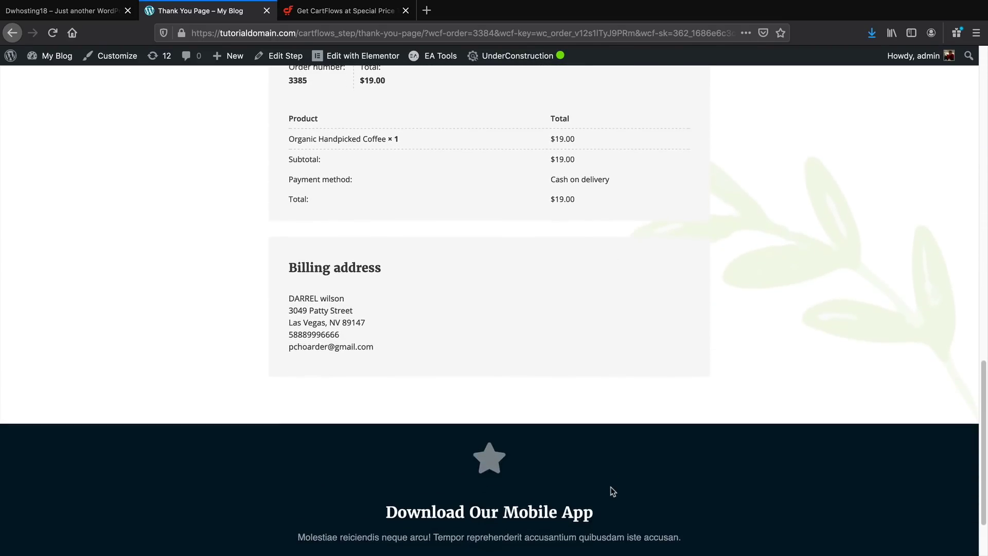
pyautogui.scroll(18, 610, 482)
pyautogui.click(12, 32)
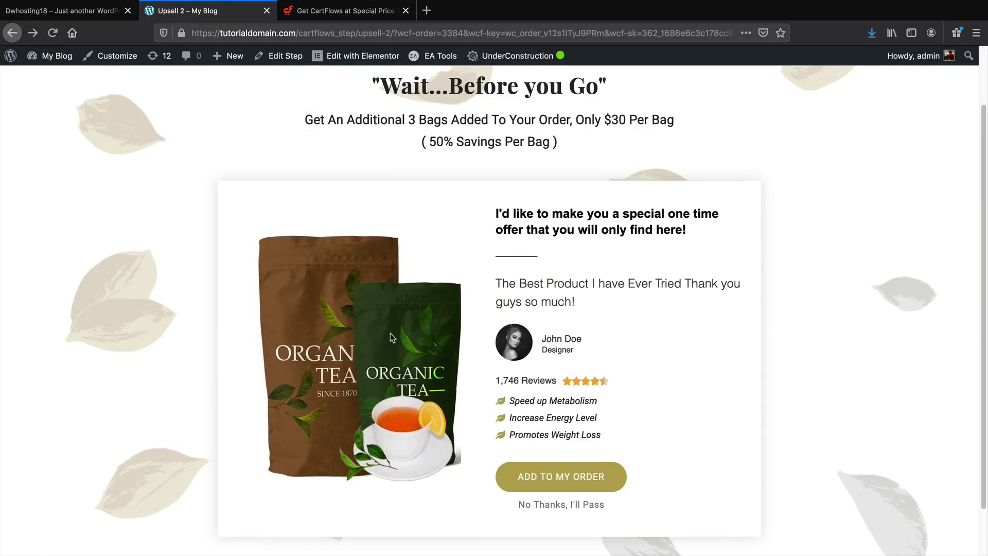
# Decline the tea upsell and Brazillian Granola downsell, then view CartFlows Pro pricing at $299/yr
pyautogui.click(536, 509)
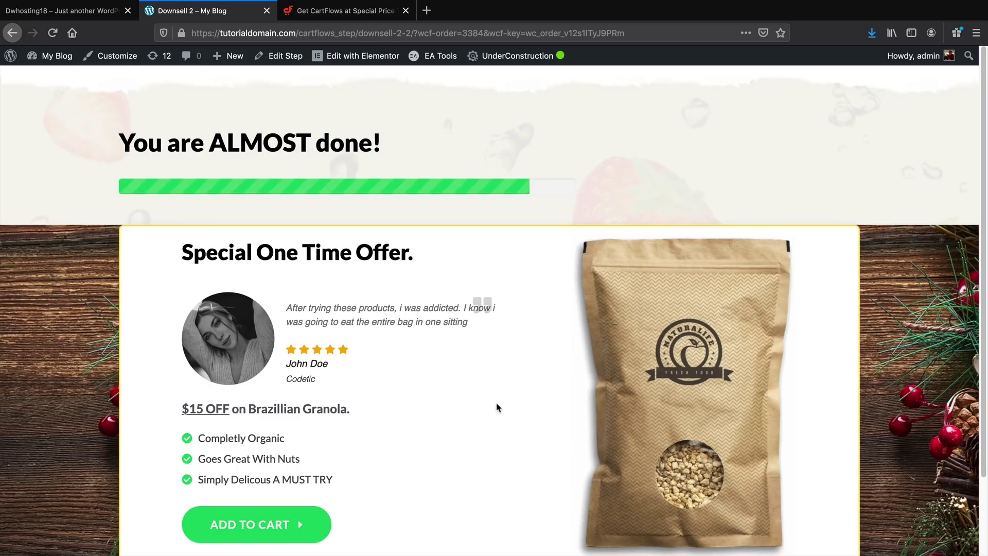
pyautogui.scroll(-2, 498, 408)
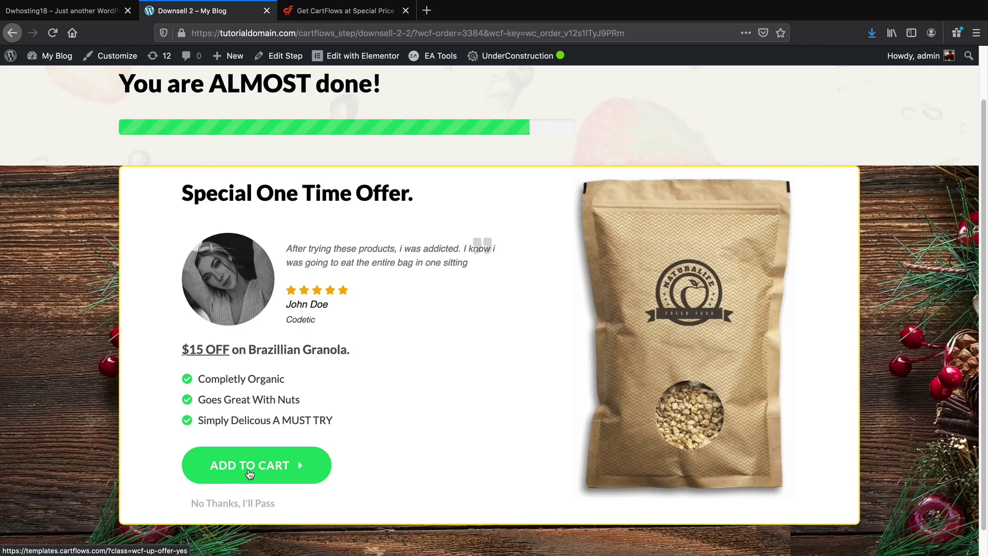
pyautogui.click(260, 503)
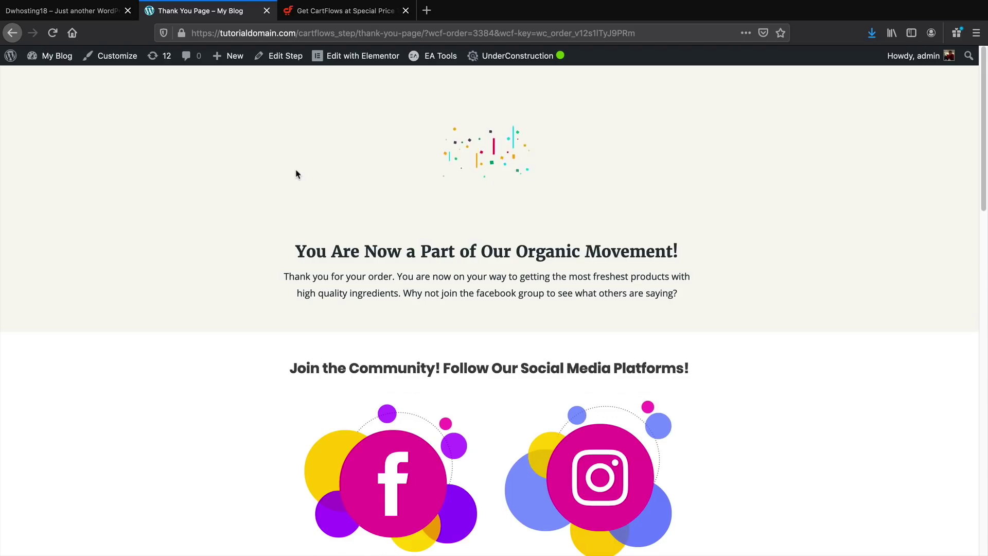
pyautogui.click(348, 17)
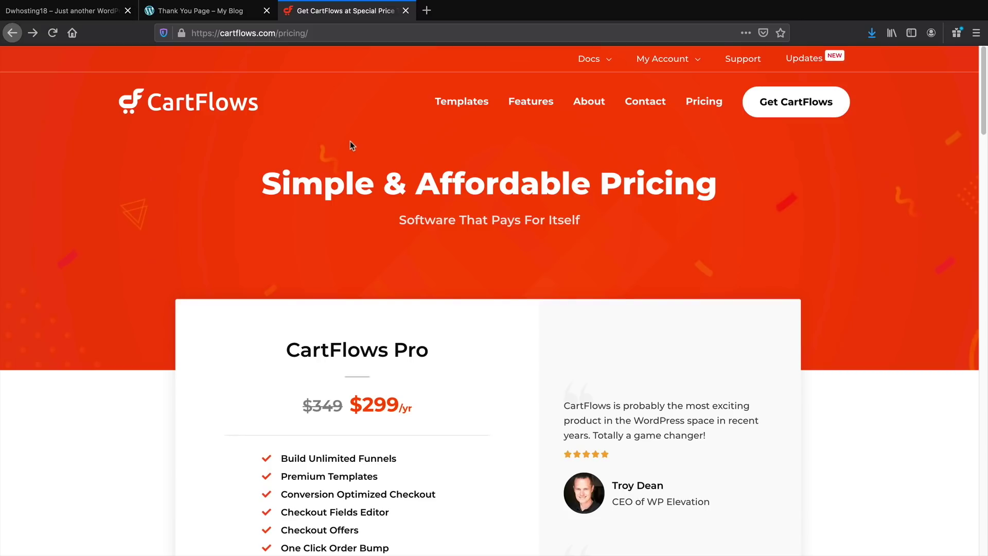
# Start the checkout for the CartFlows Pro annual plan
pyautogui.scroll(-5, 353, 139)
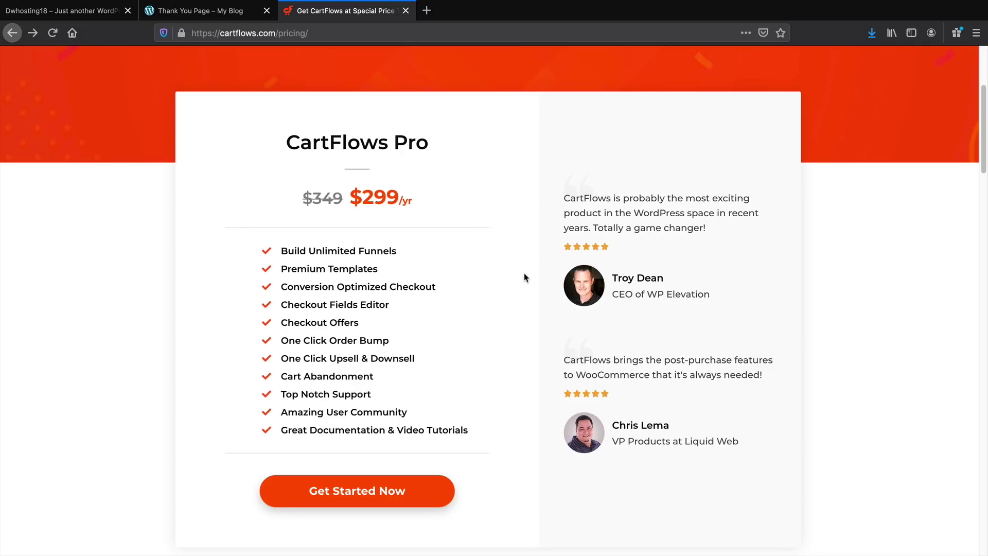
pyautogui.scroll(-1, 524, 274)
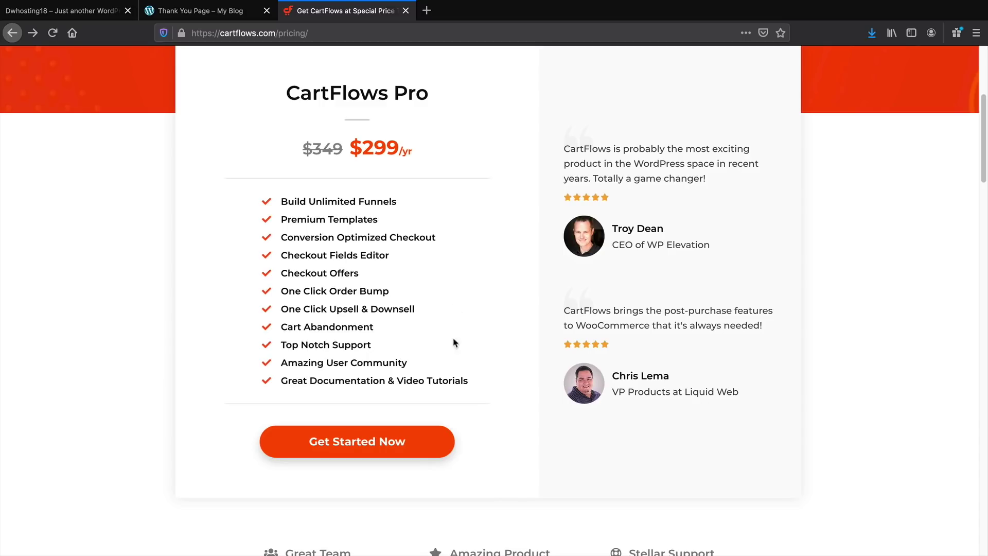
pyautogui.click(386, 446)
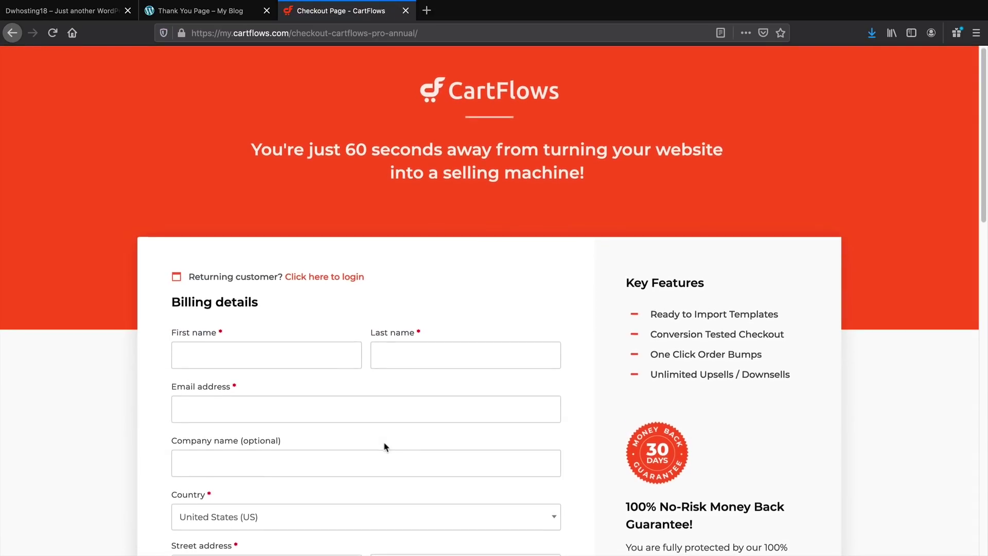
# Apply the 10% coupon code, cutting $29.90 for a $269.10 total
pyautogui.scroll(-3, 386, 447)
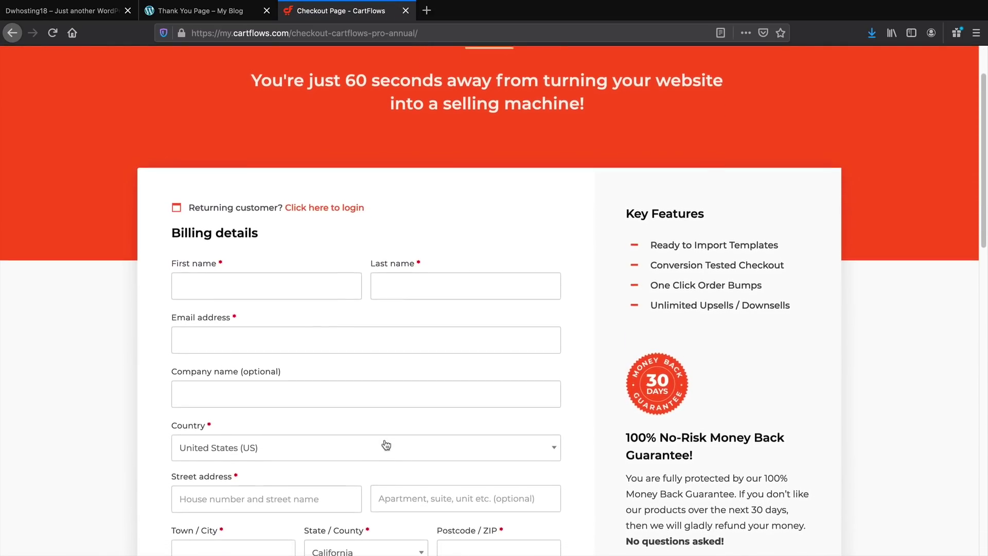
pyautogui.scroll(-5, 387, 446)
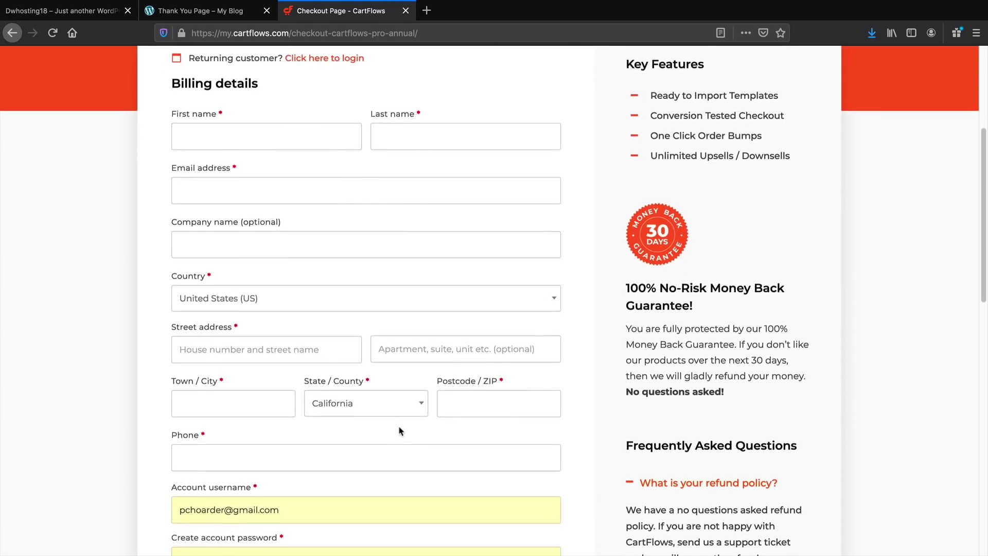
pyautogui.scroll(-2, 401, 431)
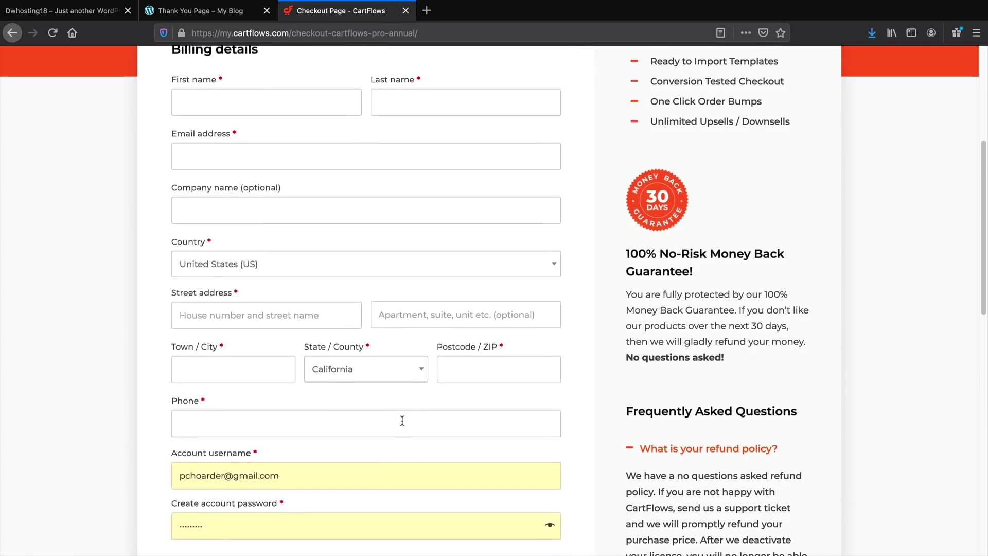
pyautogui.scroll(-2, 402, 421)
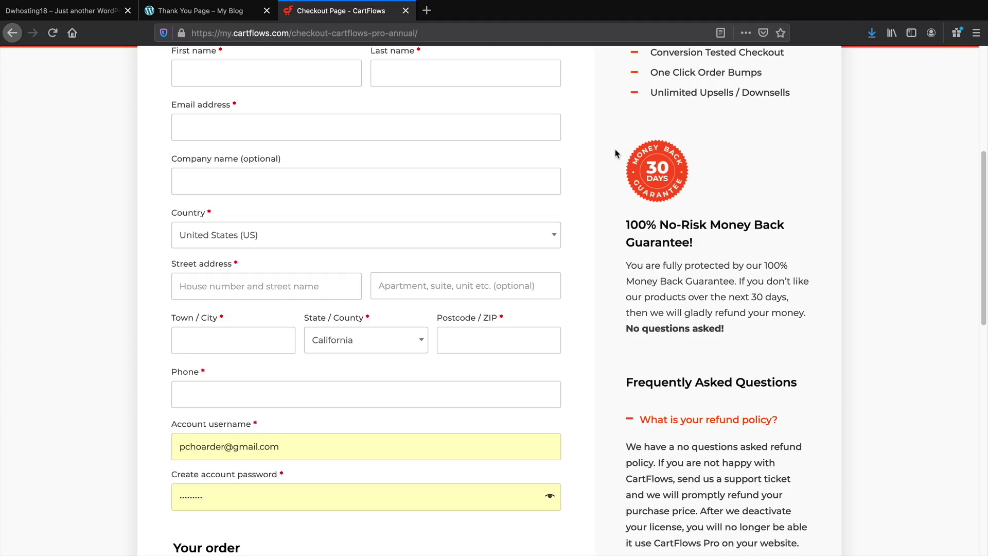
pyautogui.scroll(-3, 641, 196)
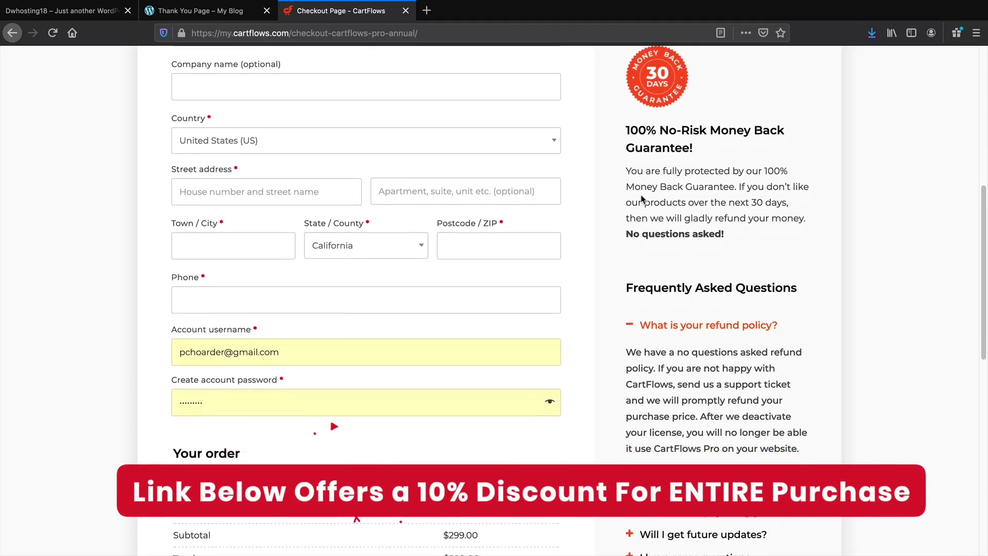
pyautogui.scroll(-10, 641, 198)
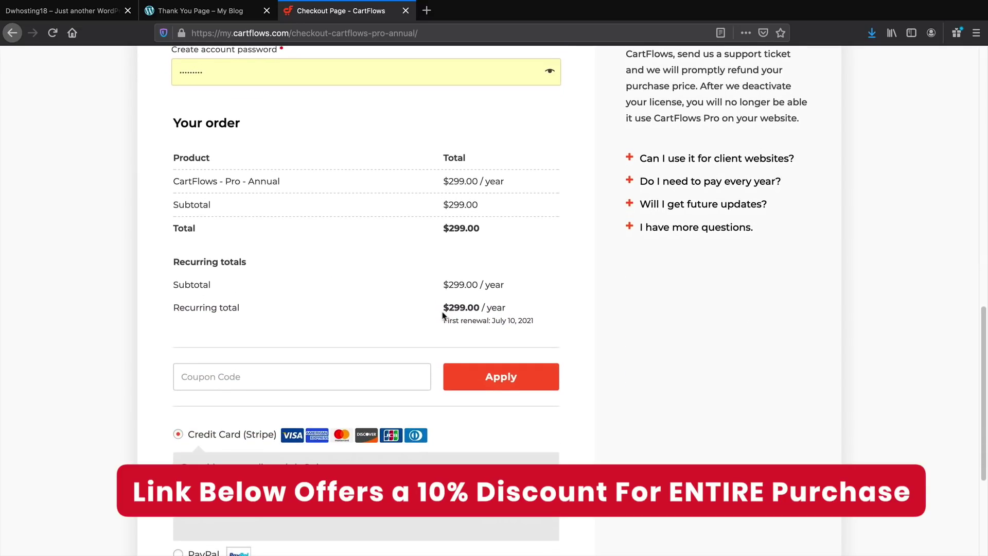
pyautogui.click(392, 369)
pyautogui.write('darrel10')
pyautogui.click(504, 369)
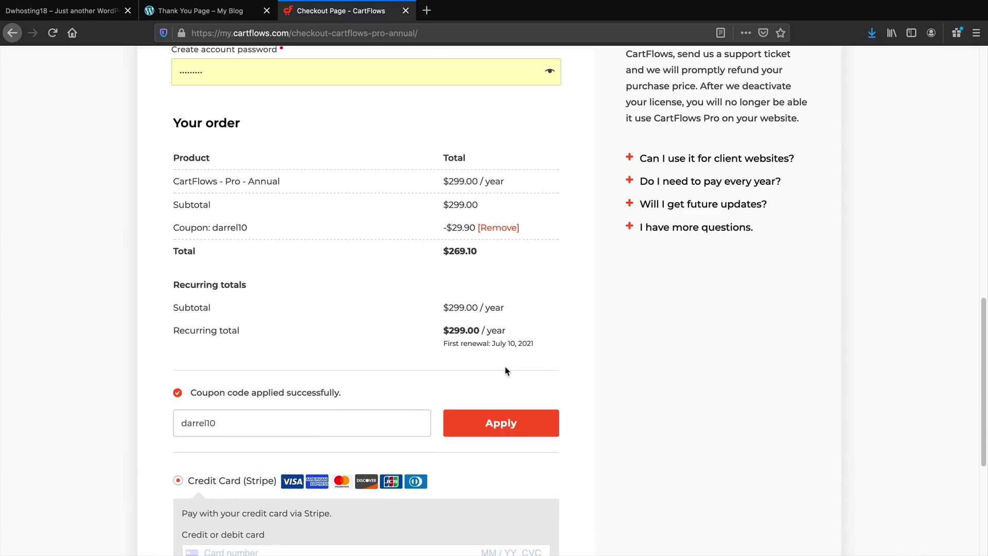
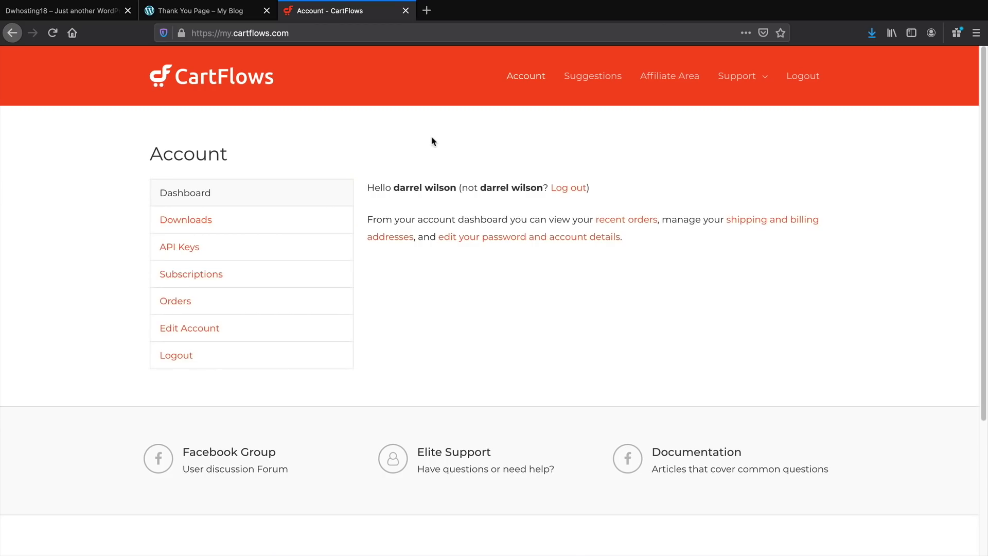
# Download the CartFlows Pro 1.5.6 zip from the account's Downloads page and save it
pyautogui.click(217, 221)
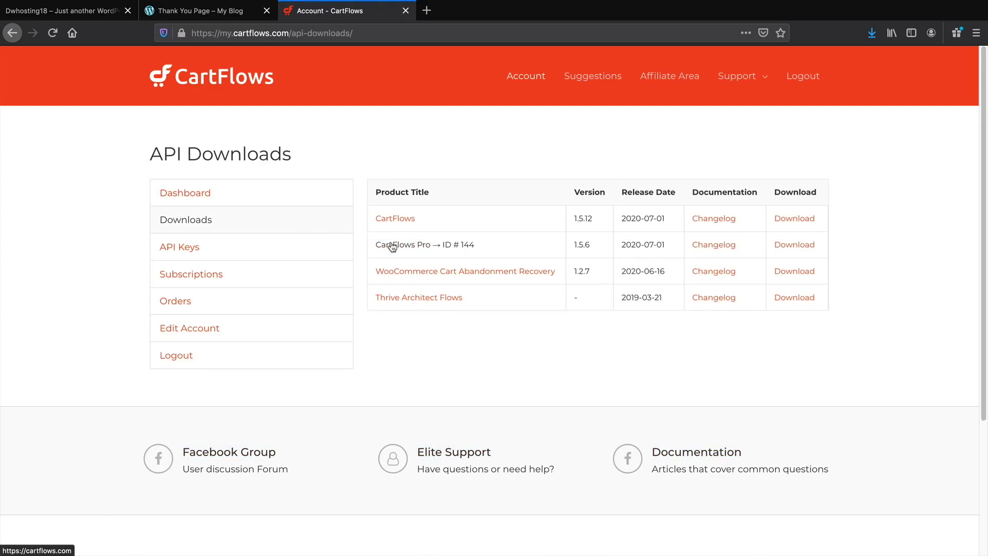
pyautogui.click(794, 246)
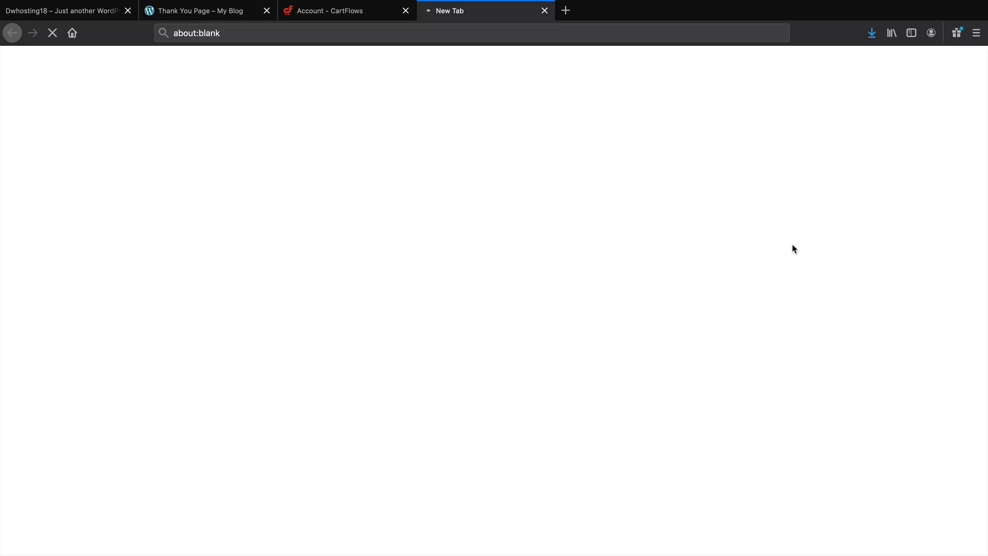
pyautogui.click(535, 187)
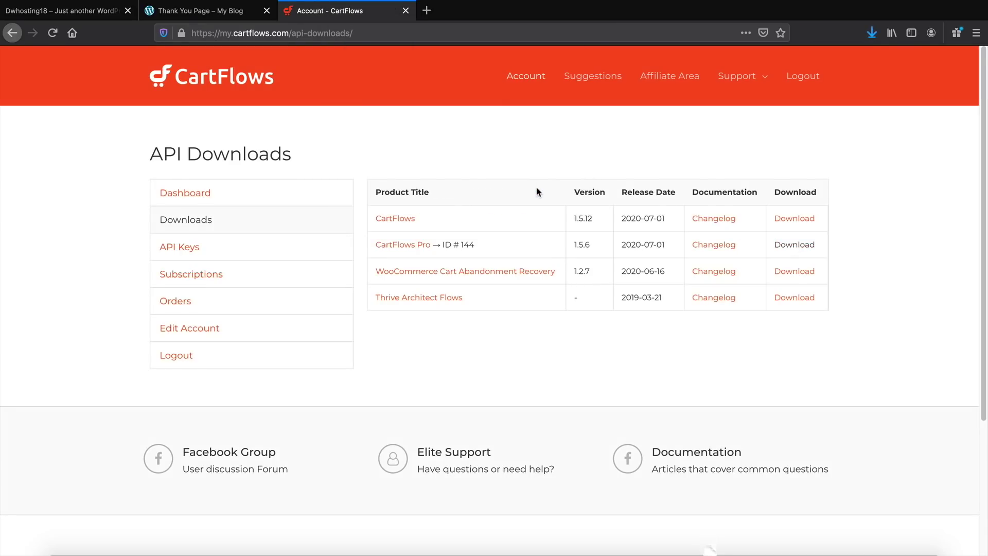
pyautogui.click(208, 254)
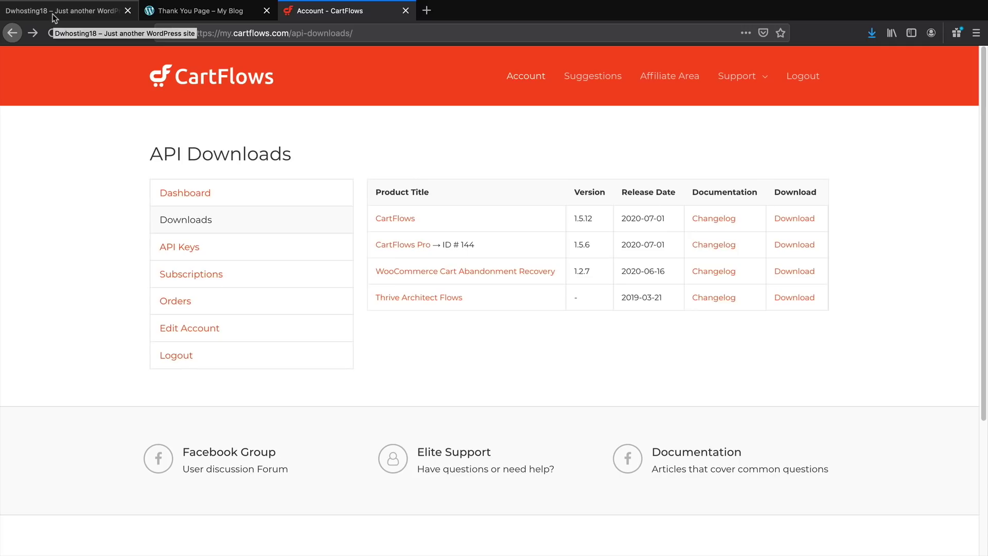
pyautogui.click(54, 15)
# Install CartFlows Pro by uploading its zip on the Add Plugins page
pyautogui.moveTo(57, 56)
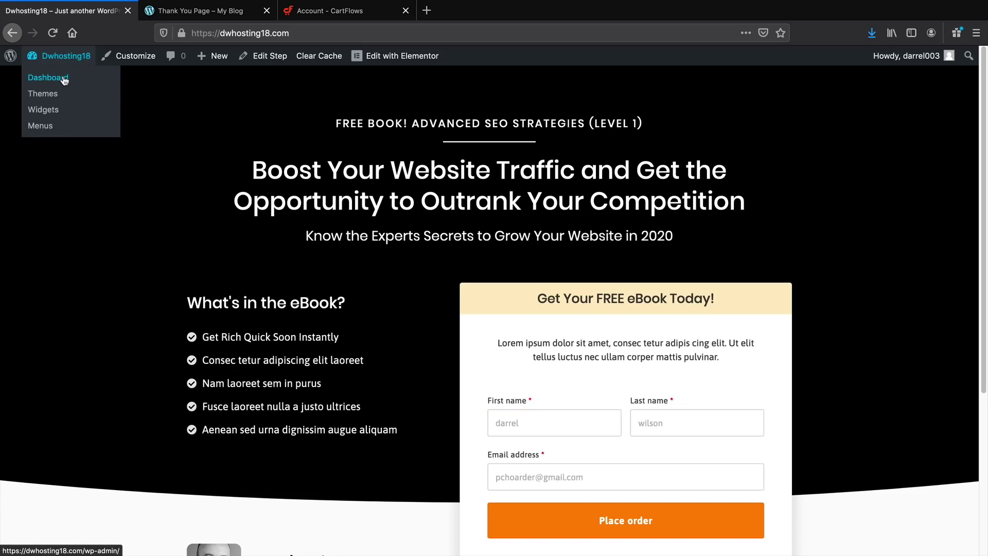
pyautogui.click(64, 78)
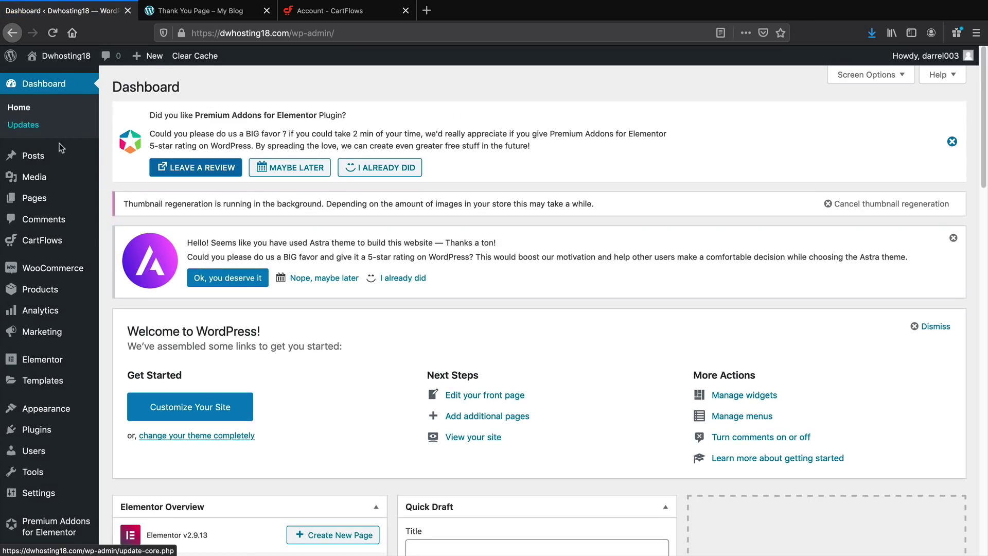
pyautogui.moveTo(60, 434)
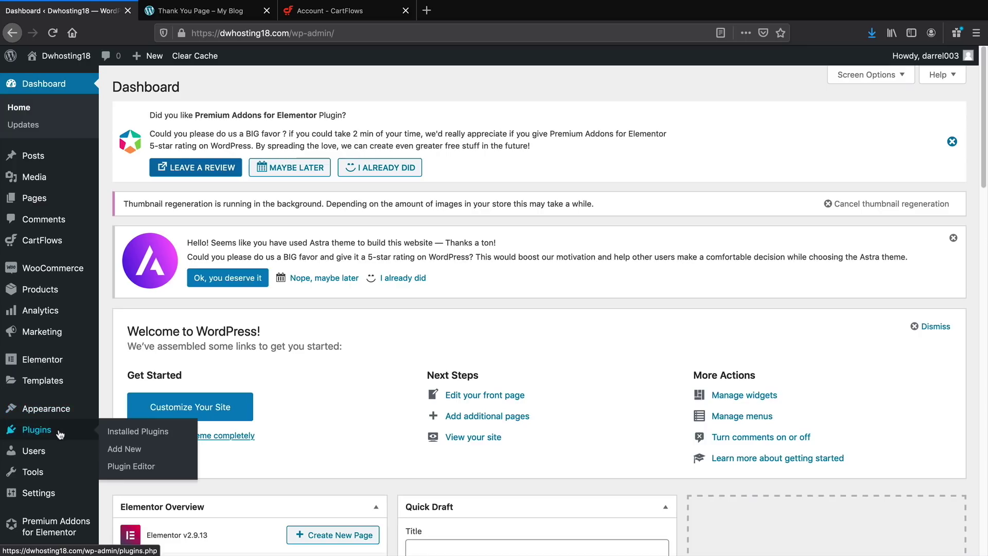
pyautogui.click(139, 451)
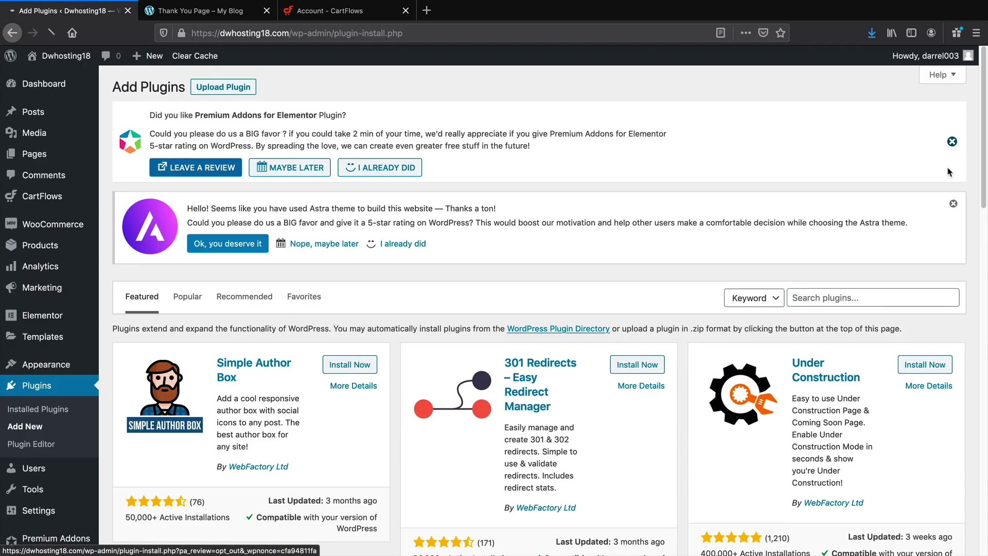
pyautogui.click(958, 141)
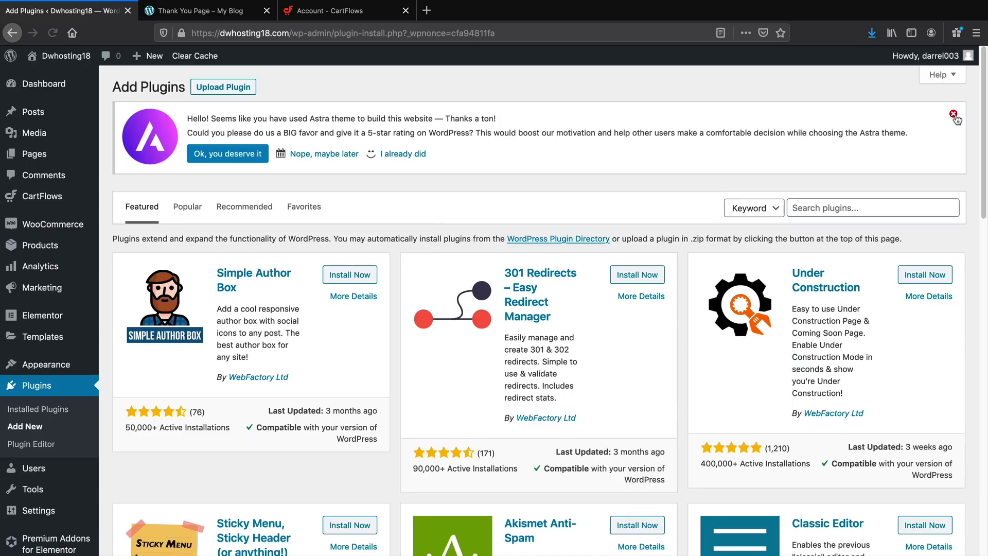
pyautogui.click(954, 115)
pyautogui.click(220, 91)
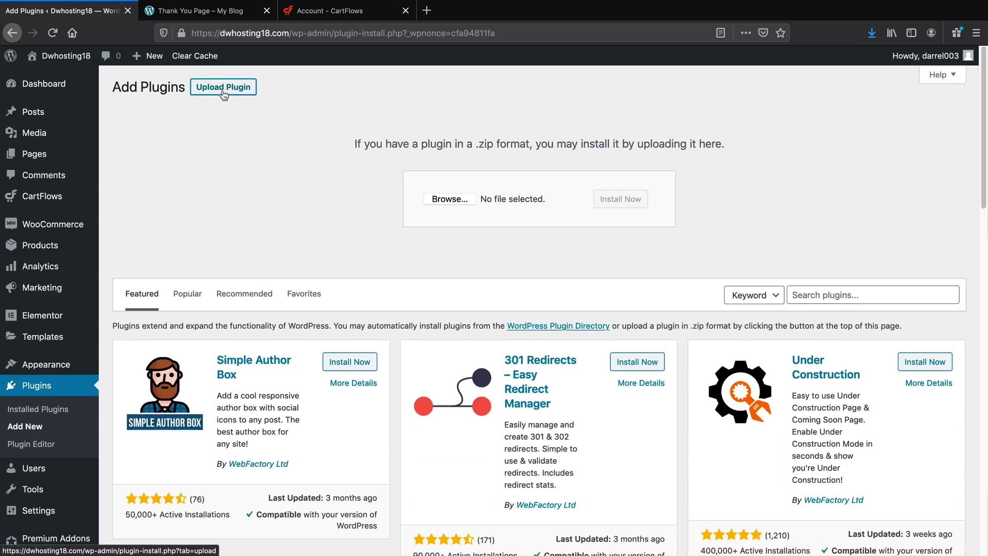
pyautogui.click(439, 196)
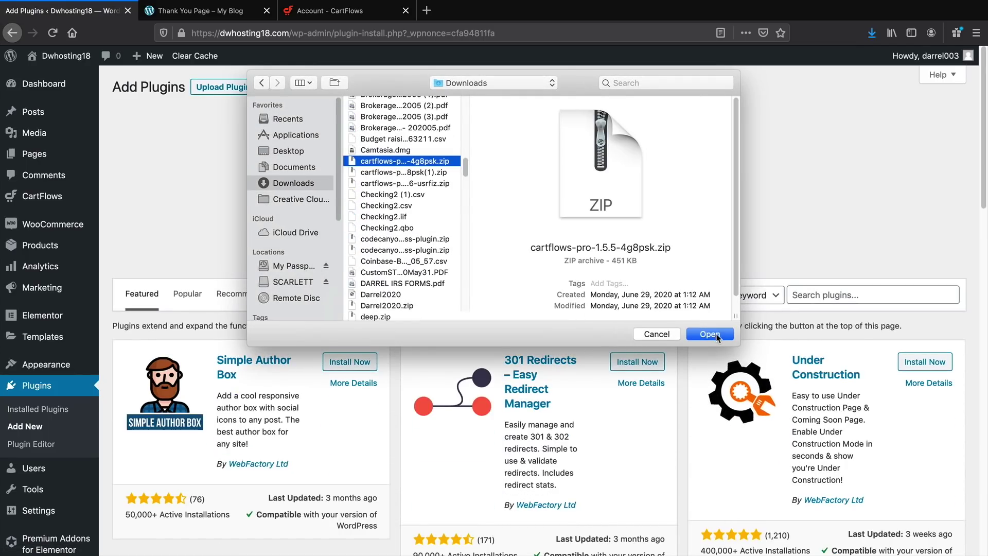
pyautogui.click(705, 335)
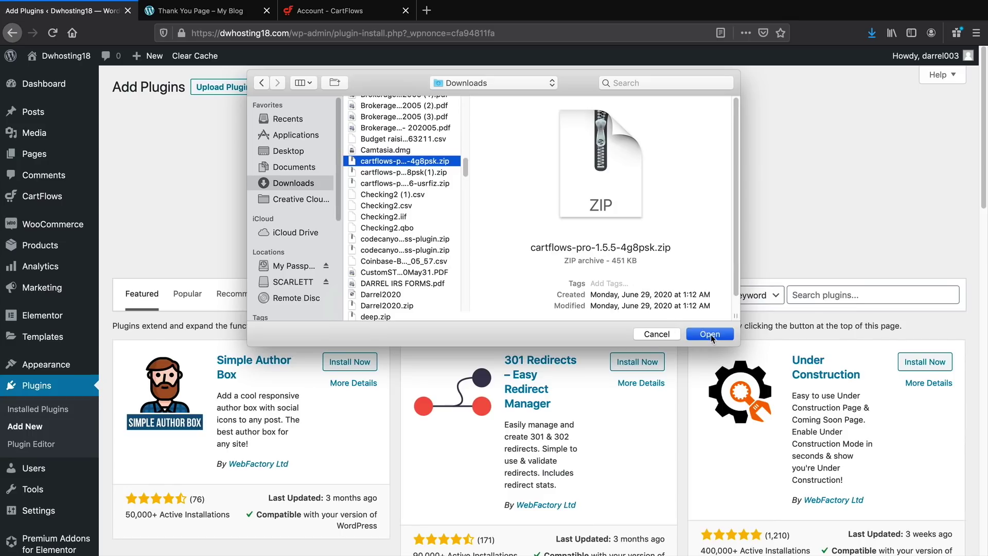
pyautogui.click(632, 206)
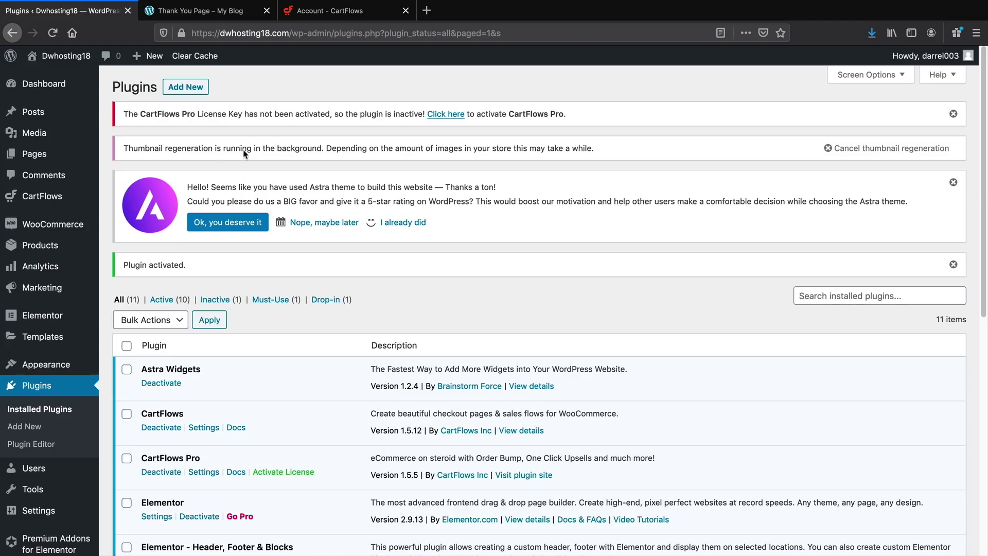
# Open the CartFlows Pro license activation prompt and fetch the key from the CartFlows account
pyautogui.click(450, 115)
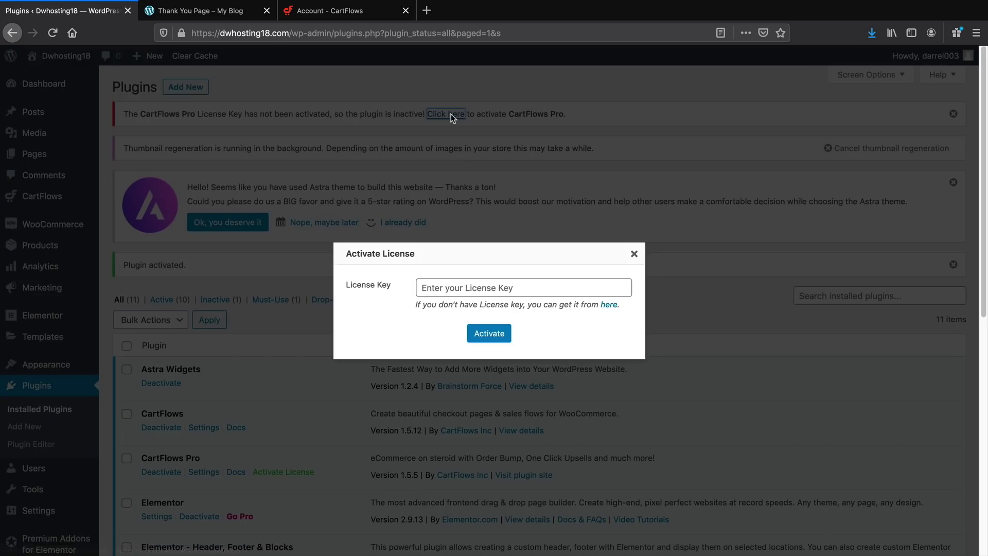
pyautogui.click(486, 290)
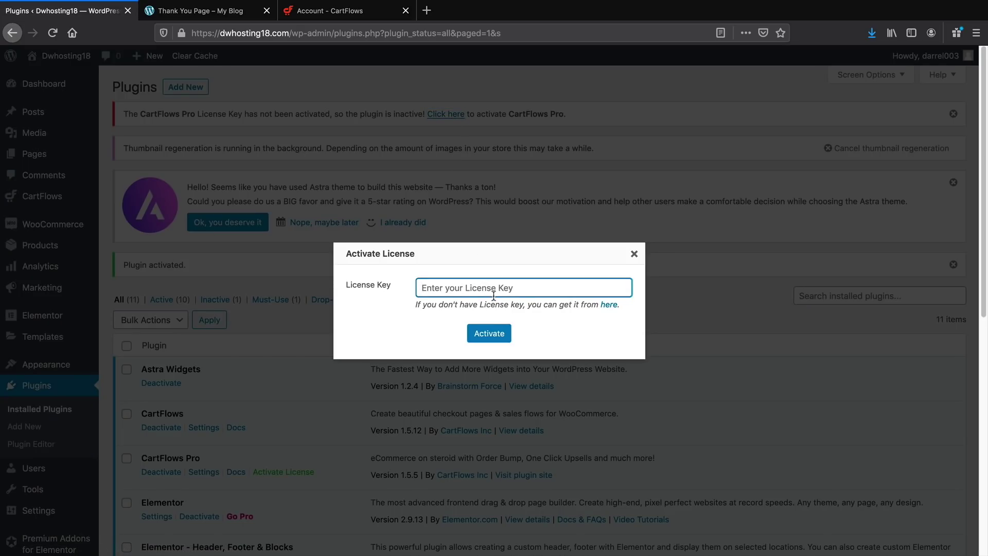
pyautogui.click(338, 16)
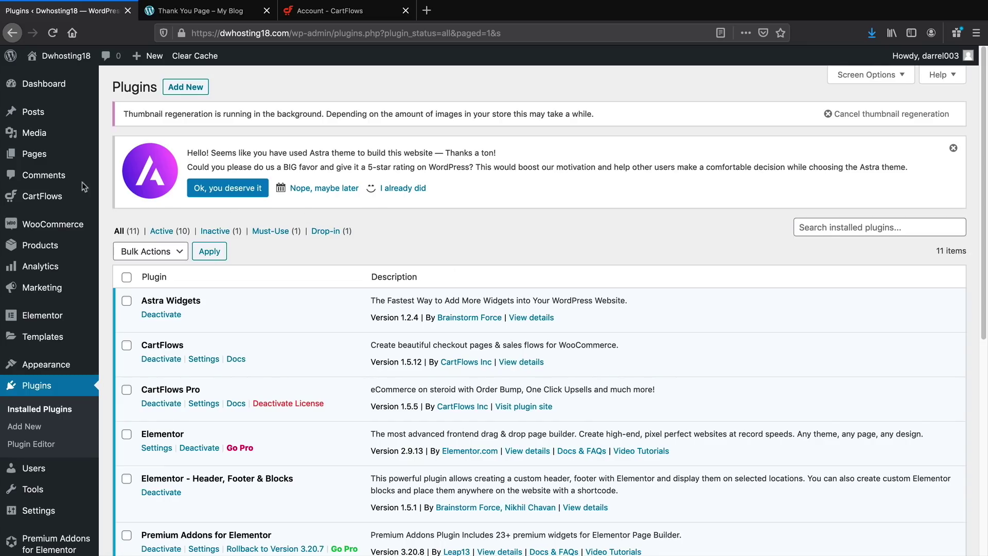
pyautogui.click(115, 199)
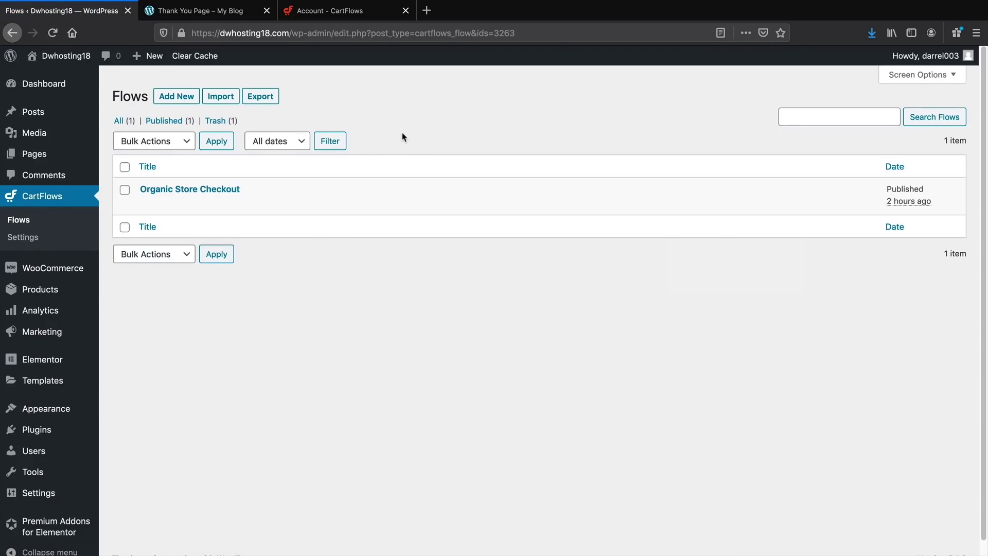
# Add a step to Organic Store Checkout and import the Upsell (Woo) template
pyautogui.click(216, 190)
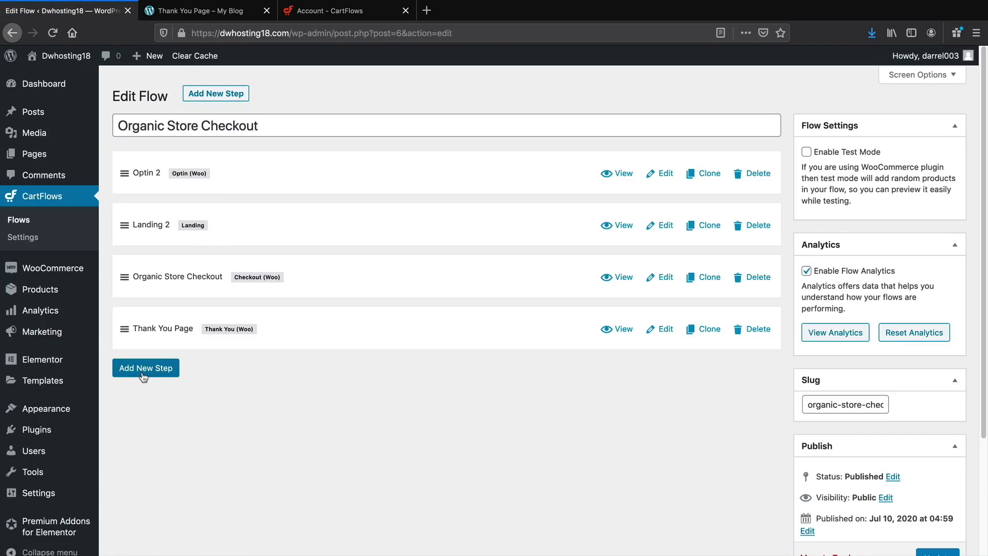
pyautogui.click(142, 375)
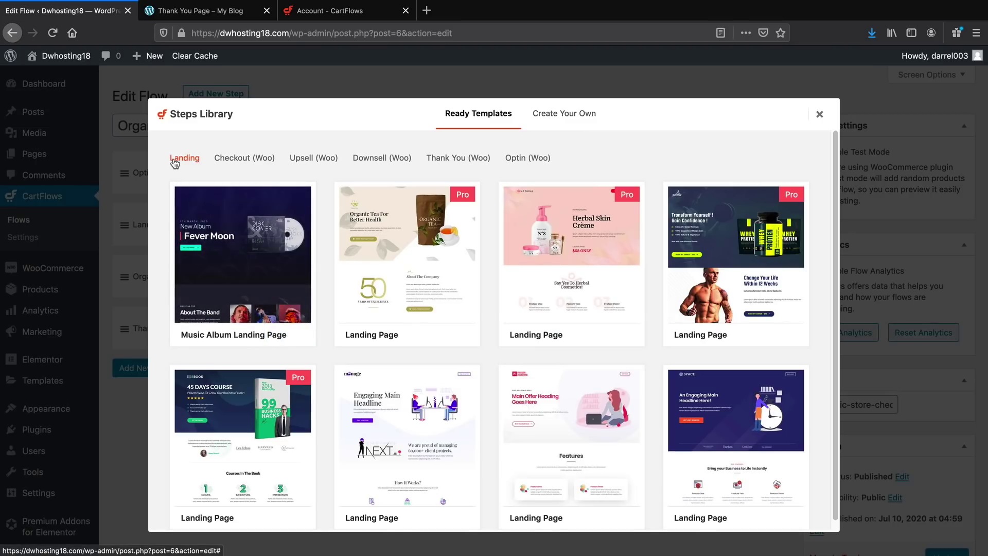
pyautogui.moveTo(272, 407)
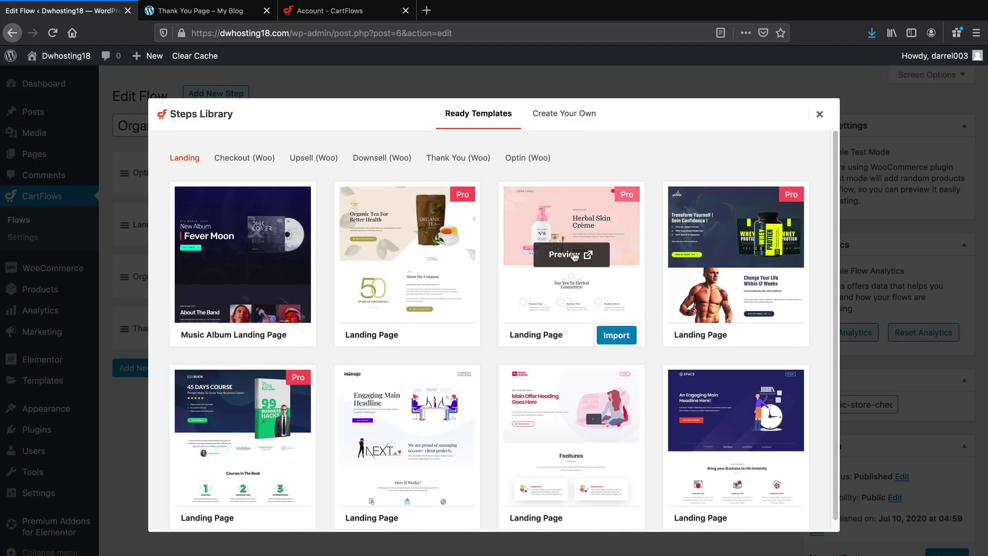
pyautogui.scroll(-1, 656, 297)
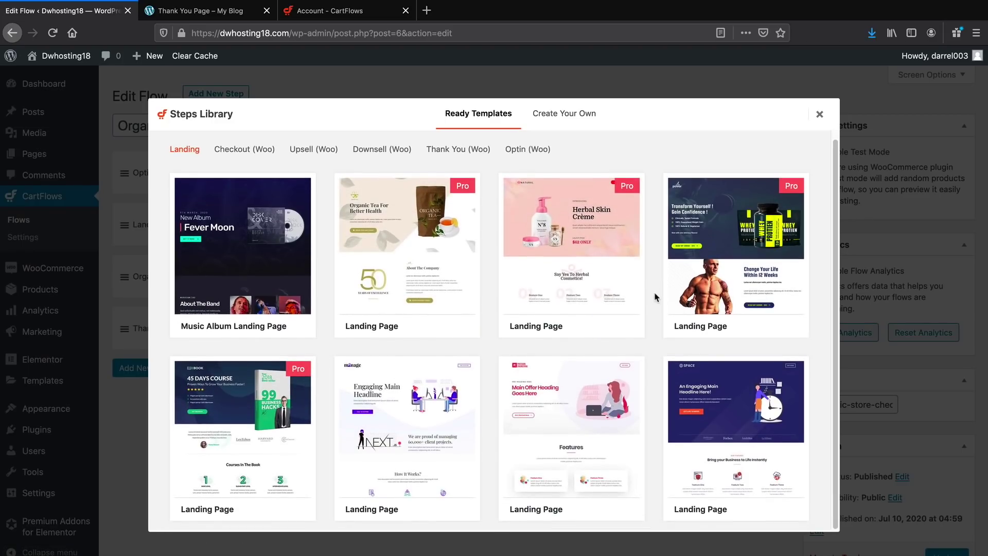
pyautogui.scroll(1, 654, 320)
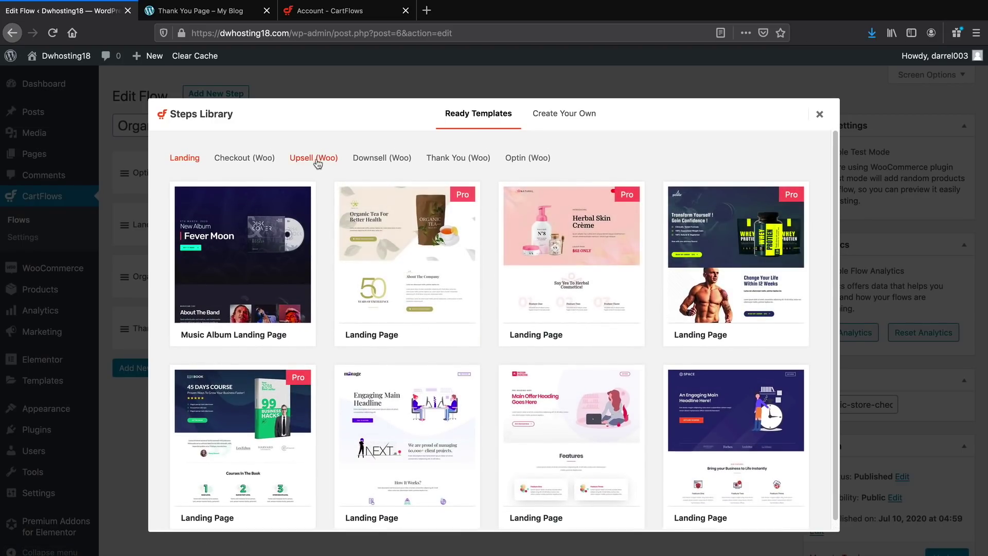
pyautogui.click(312, 160)
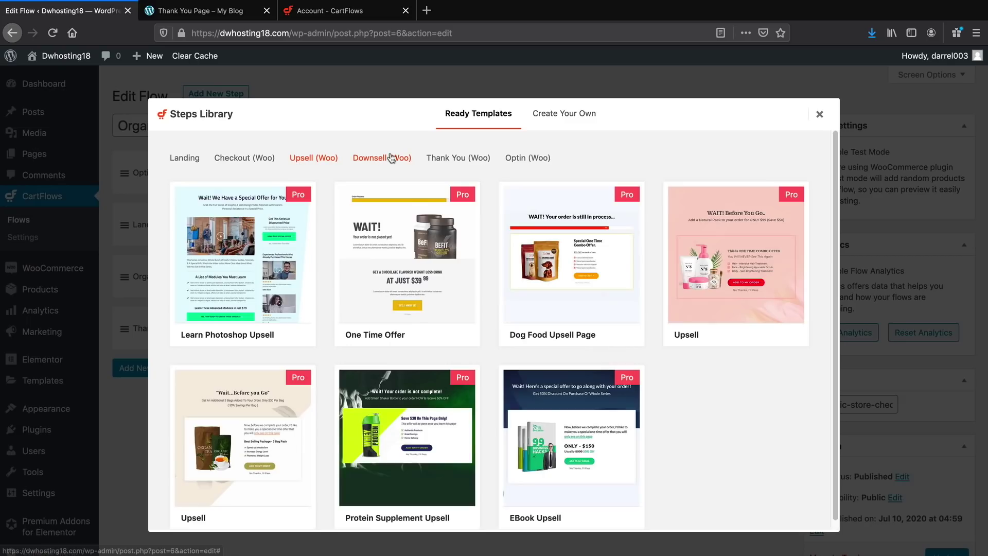
pyautogui.click(391, 158)
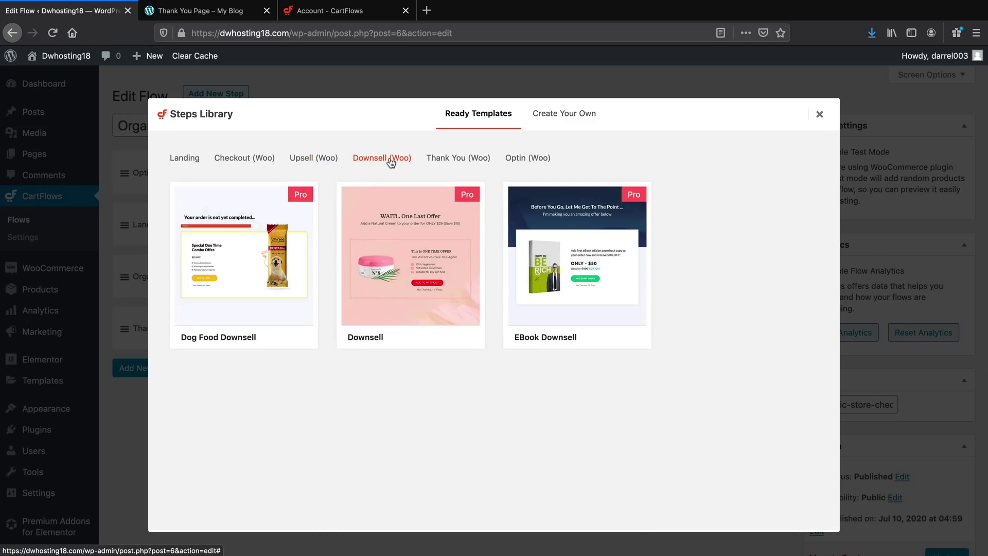
pyautogui.click(309, 160)
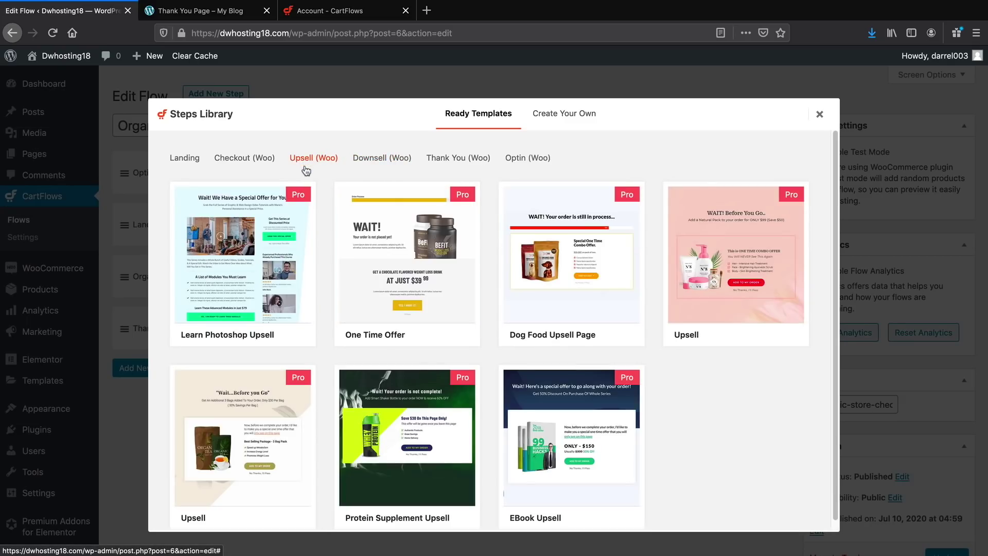
pyautogui.scroll(-1, 418, 334)
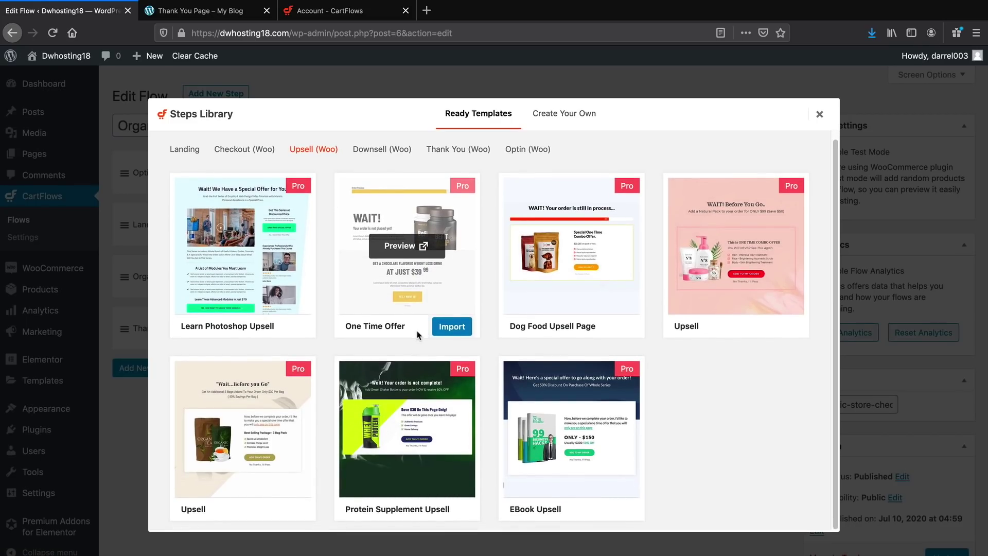
pyautogui.moveTo(222, 473)
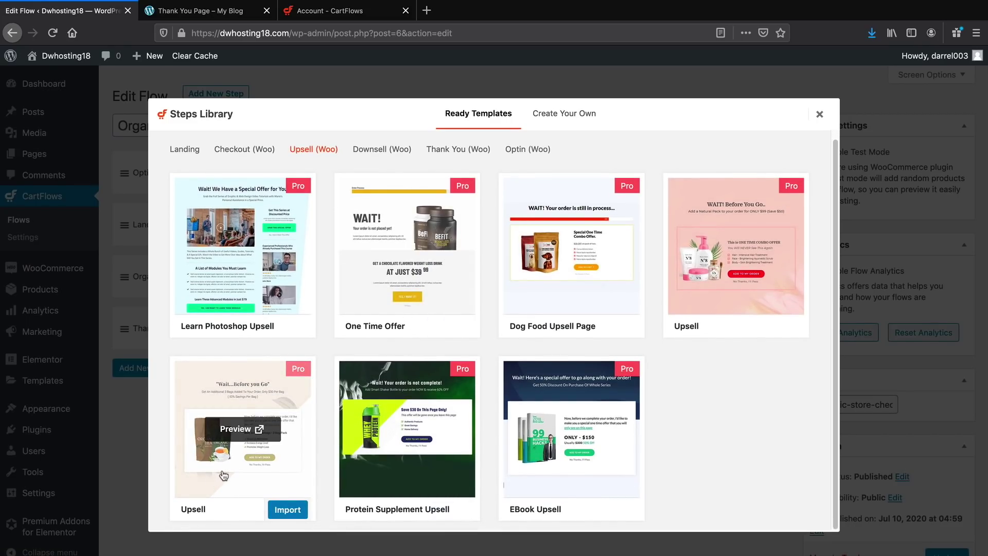
pyautogui.click(292, 510)
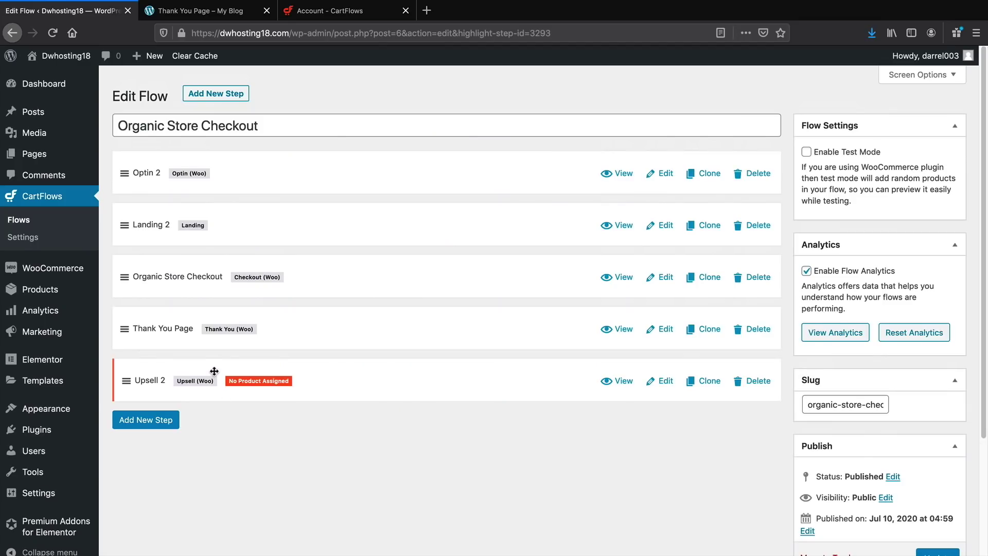
# Import the Downsell (Woo) template as a new step and move Upsell 2 above Thank You Page
pyautogui.click(173, 422)
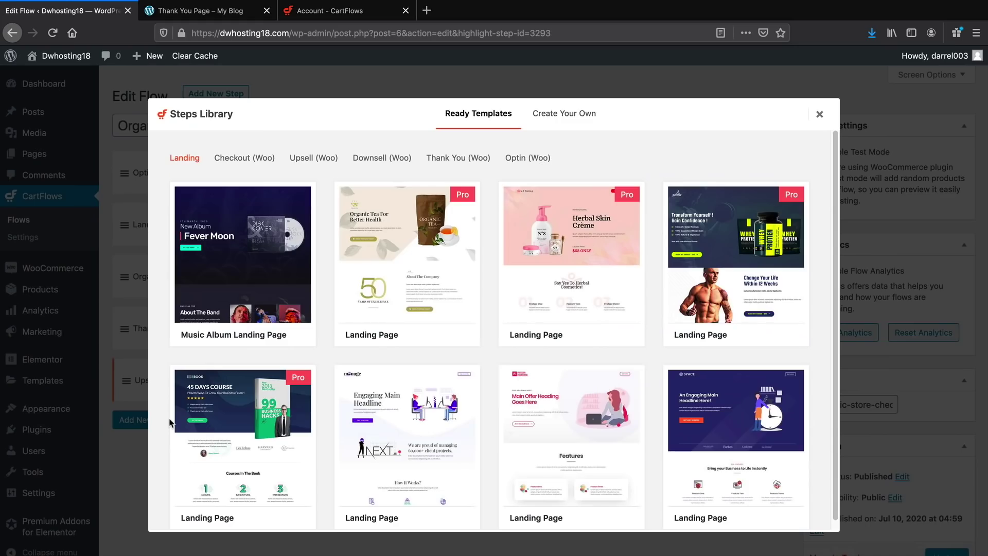
pyautogui.click(381, 158)
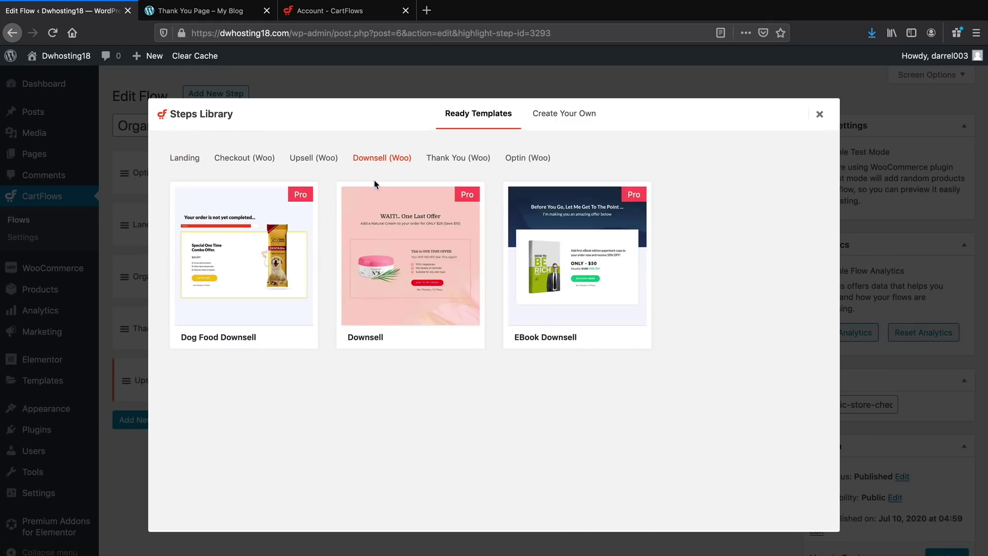
pyautogui.moveTo(407, 263)
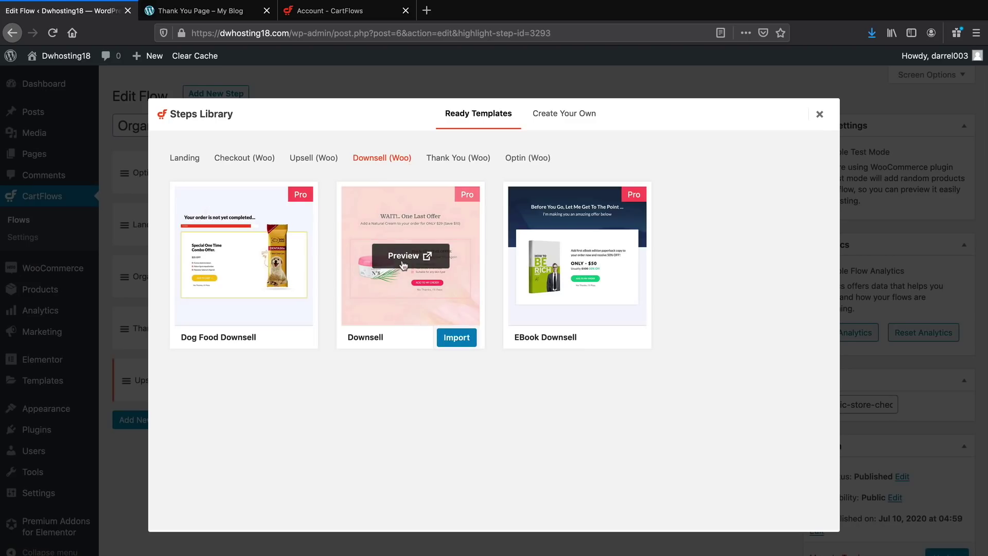
pyautogui.click(457, 338)
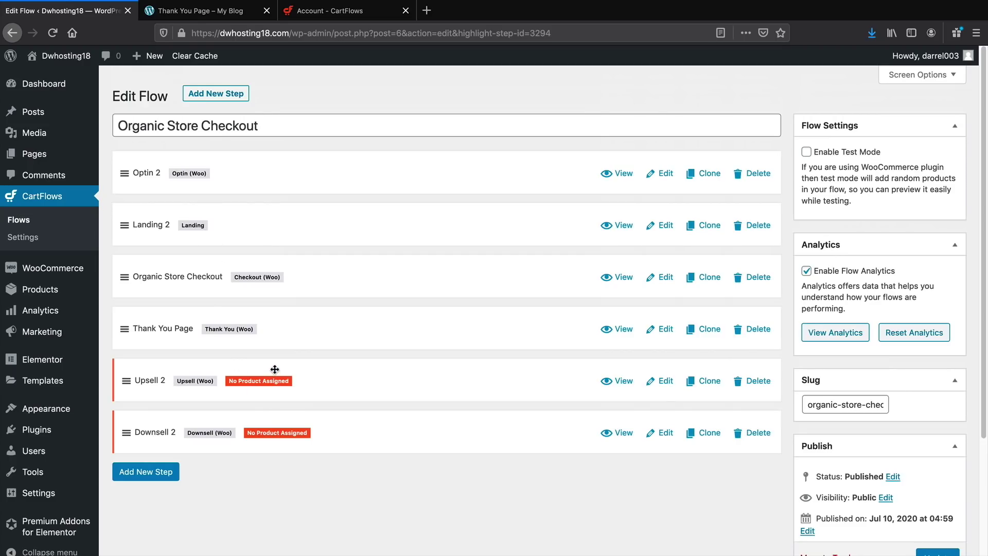
pyautogui.moveTo(275, 369); pyautogui.dragTo(295, 326)
# Move Downsell 2 above Thank You Page and update the flow
pyautogui.moveTo(326, 426); pyautogui.dragTo(341, 393)
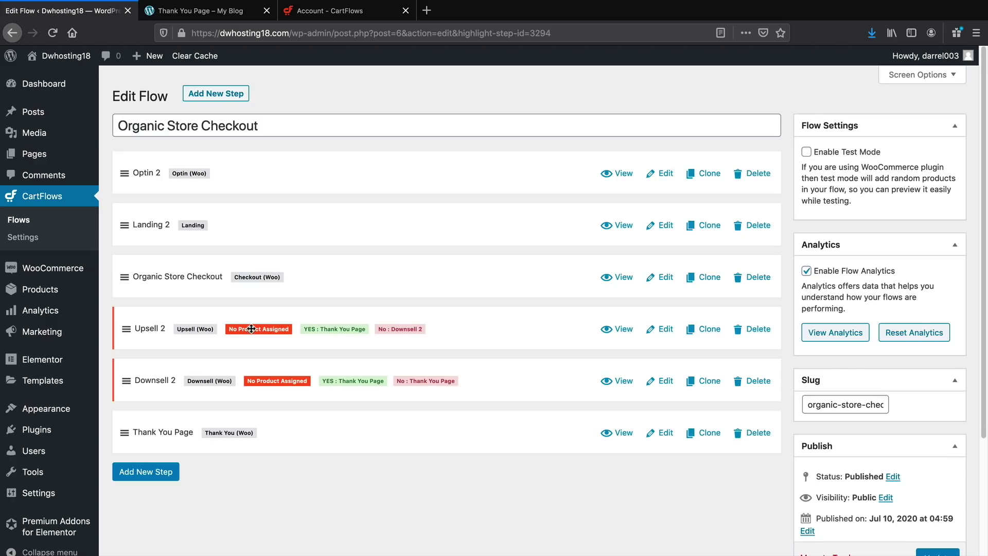
pyautogui.scroll(-1, 663, 343)
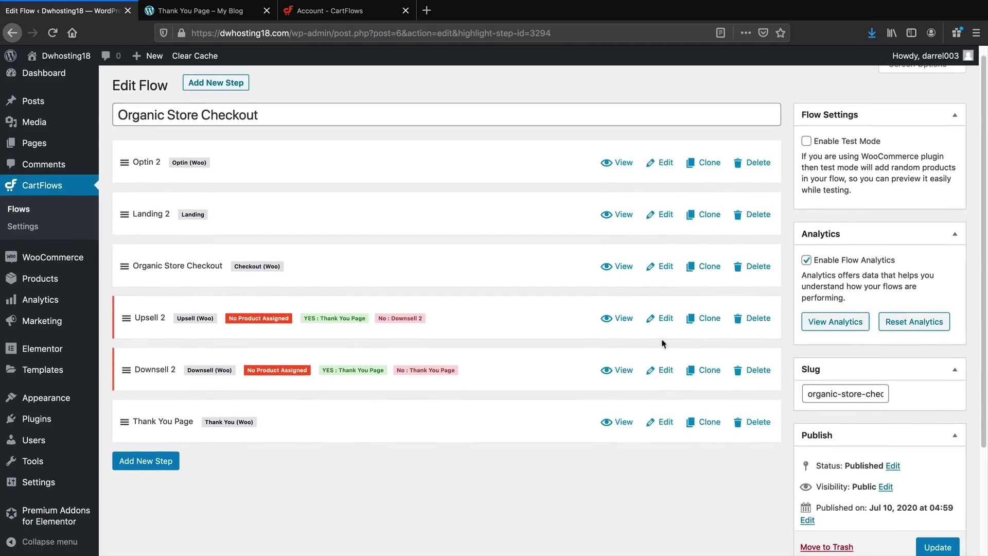
pyautogui.click(938, 539)
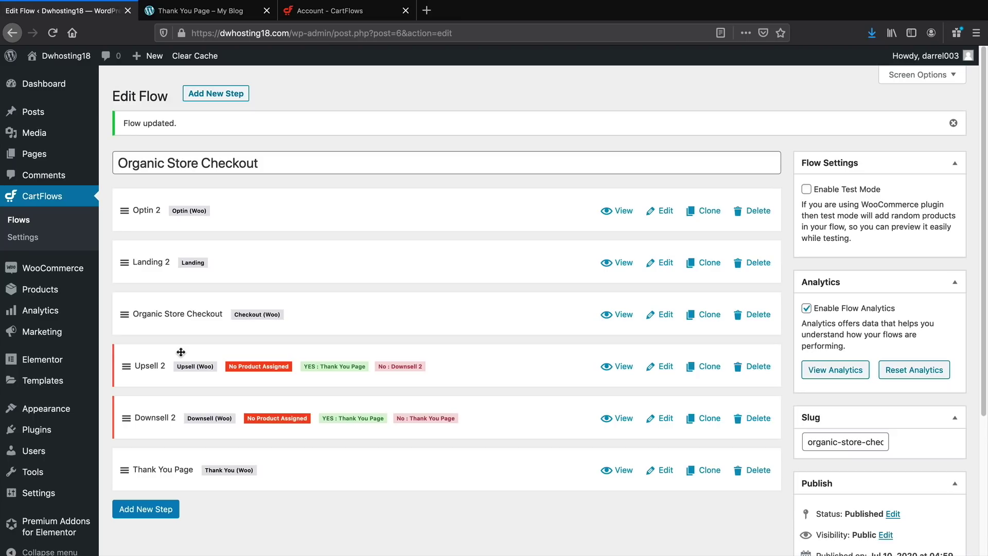
# Briefly visit the Add New product page, then return to the flow's steps
pyautogui.moveTo(41, 289)
pyautogui.click(132, 313)
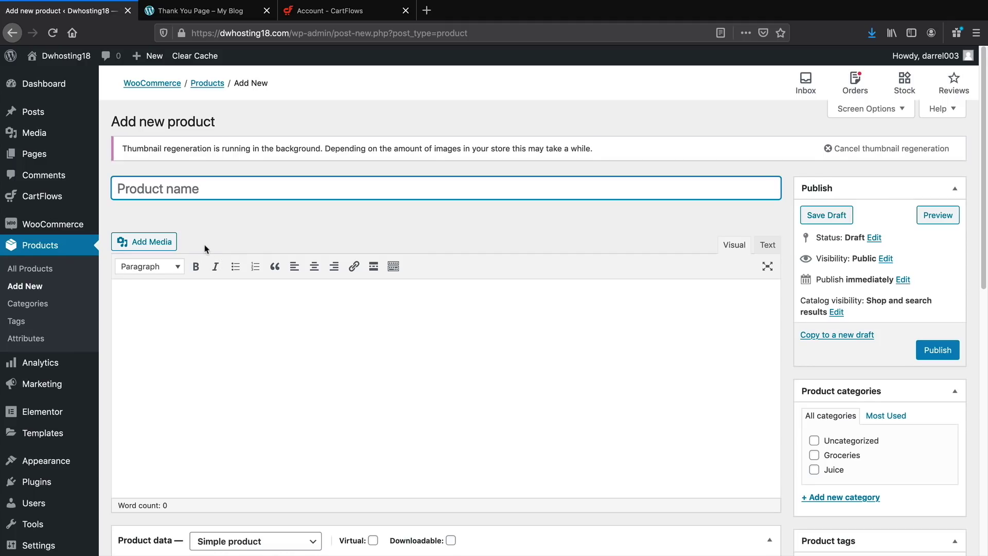
pyautogui.click(45, 268)
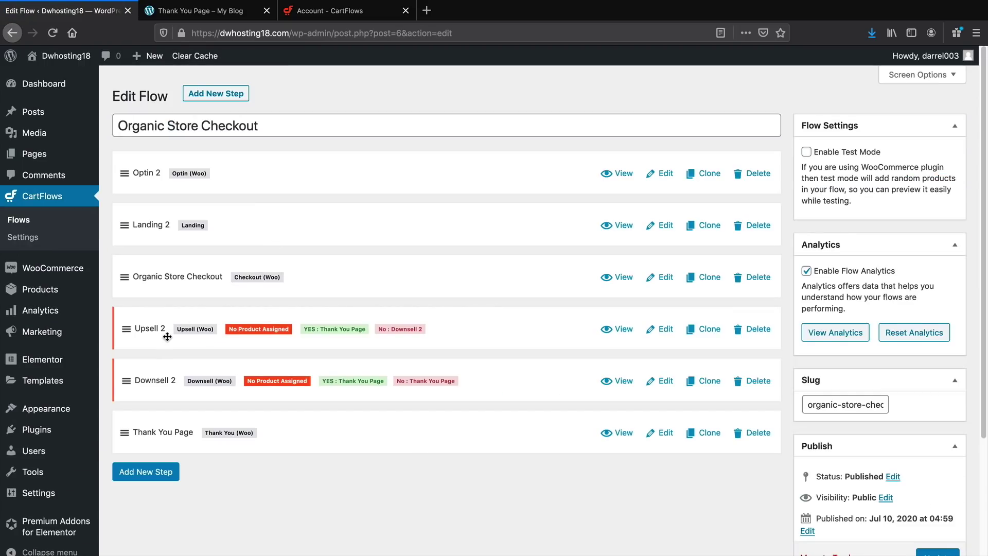
pyautogui.click(668, 331)
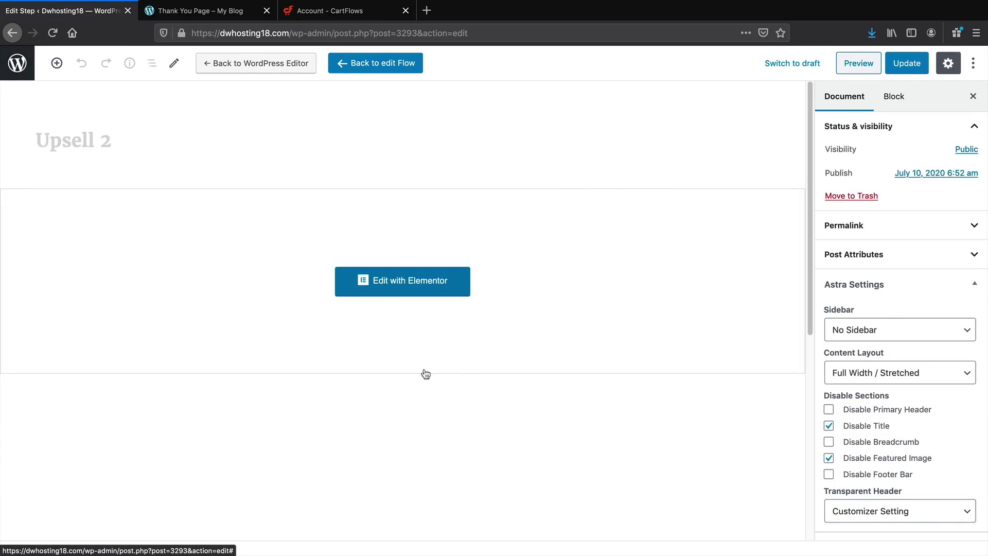
# Set Upsell 2's offer product to Assorted Dry Fruits (#243), keep the accepted-offer redirect at Default, and update
pyautogui.scroll(-5, 370, 355)
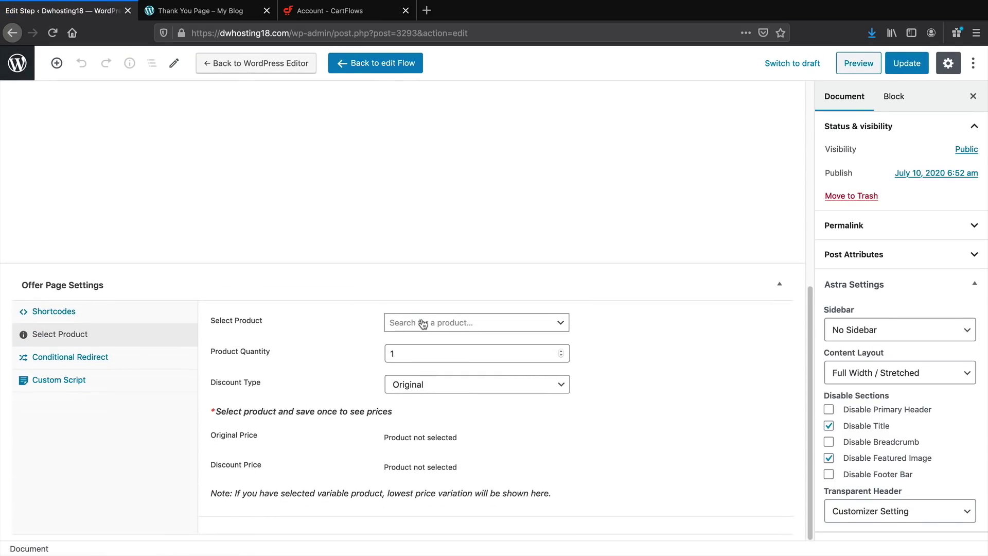
pyautogui.click(426, 323)
pyautogui.write('asso')
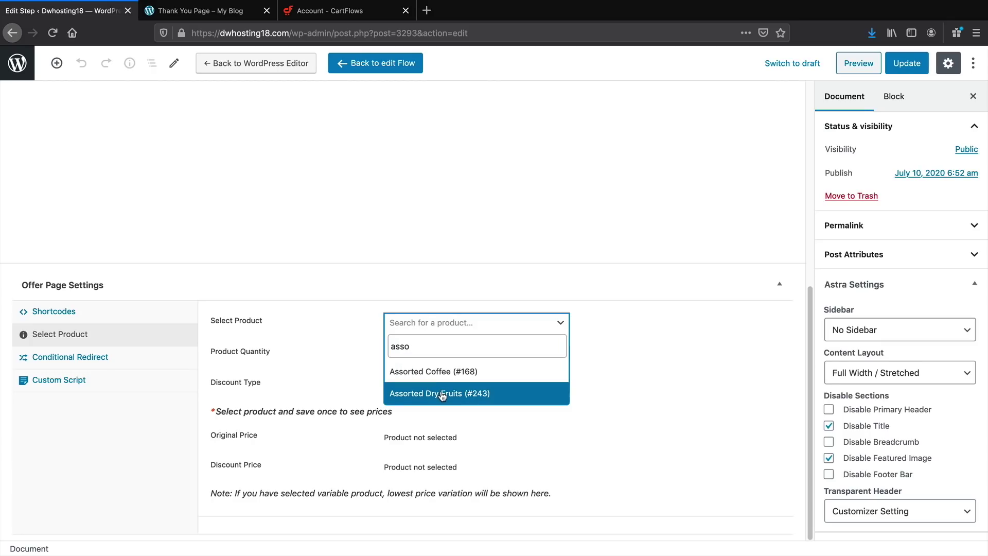
pyautogui.click(452, 397)
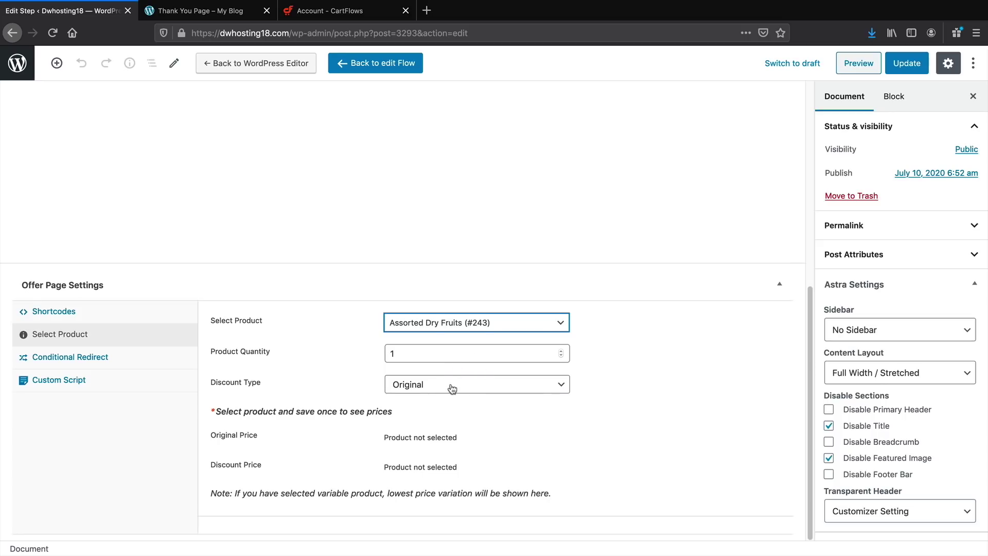
pyautogui.click(167, 363)
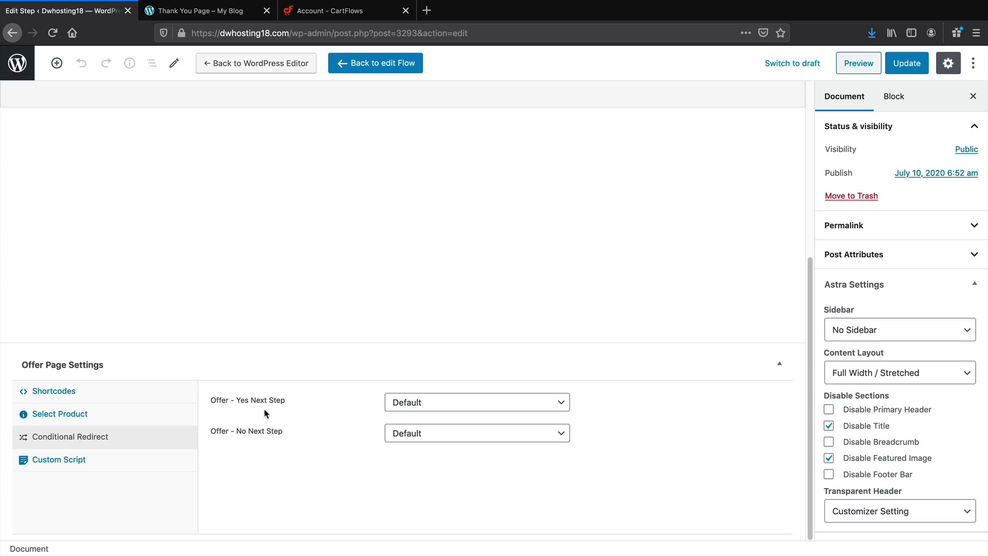
pyautogui.click(433, 402)
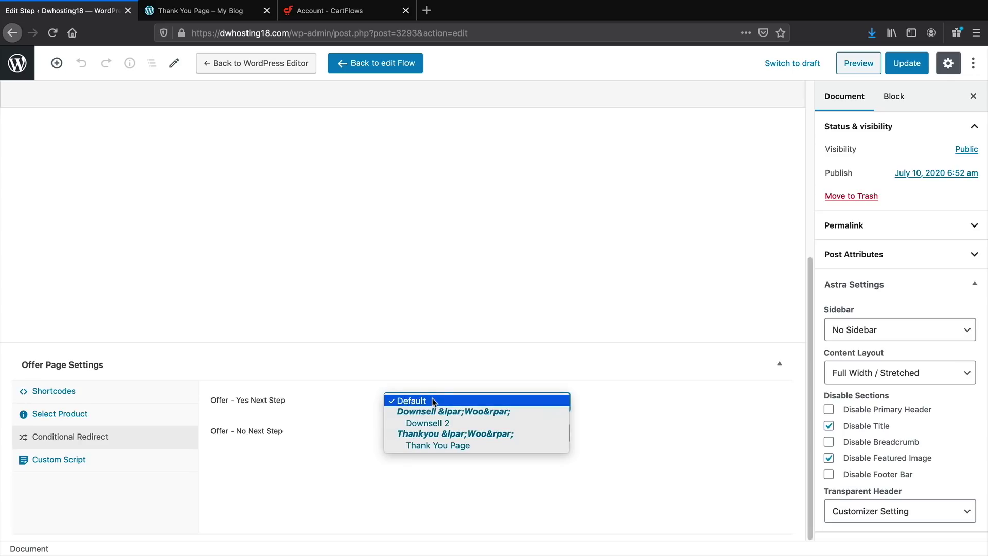
pyautogui.click(432, 401)
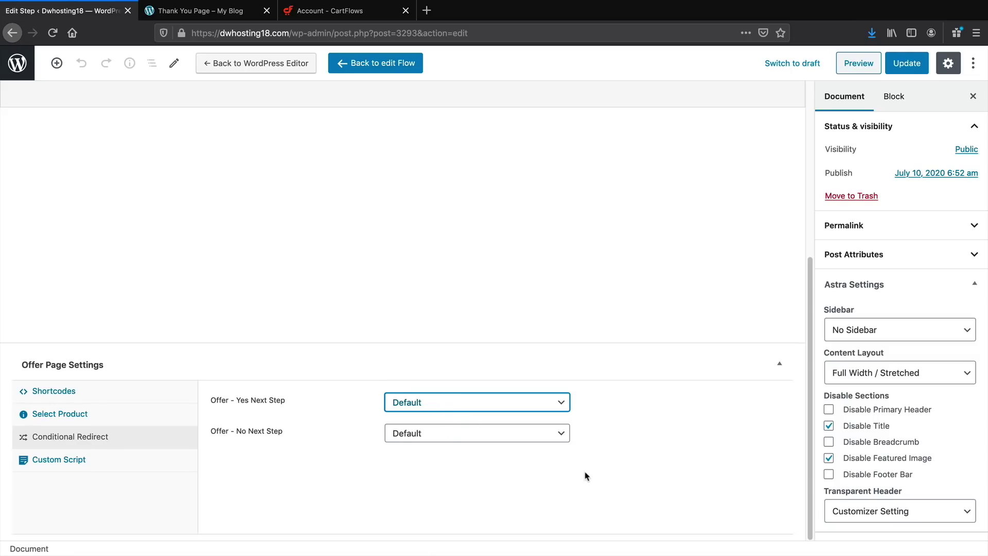
pyautogui.click(907, 63)
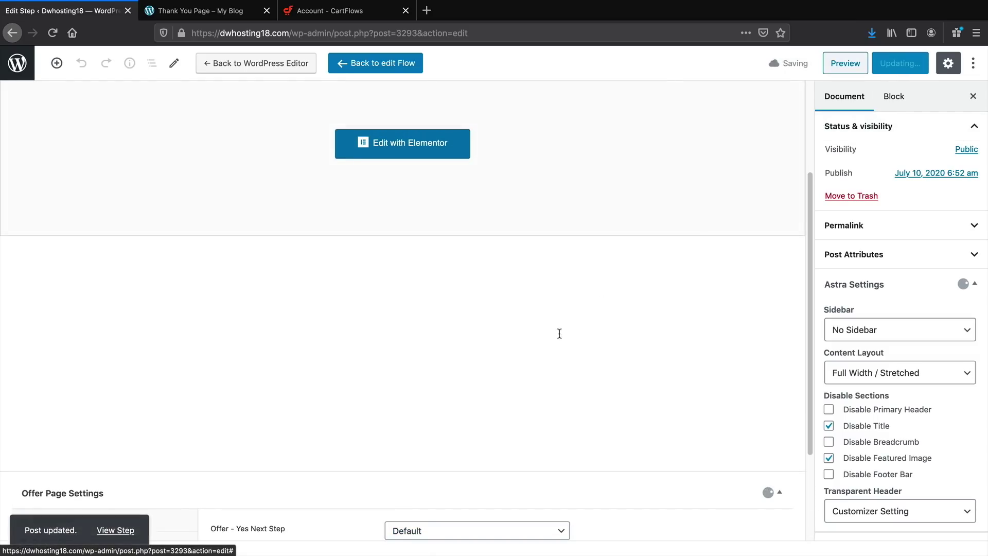
pyautogui.click(115, 530)
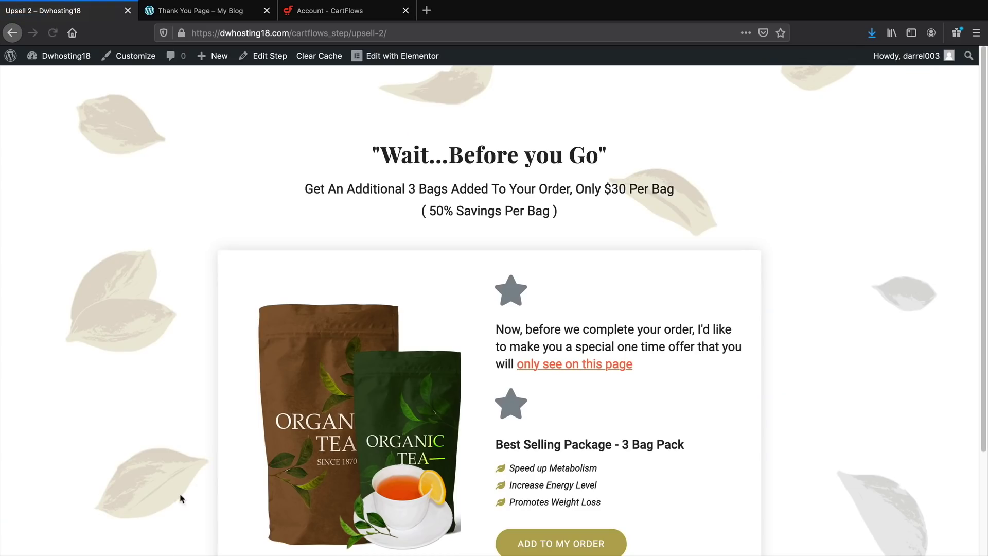
# In Elementor, replace the Upsell 2 tea image with the Pulses bag image from the media library
pyautogui.scroll(-3, 404, 369)
pyautogui.scroll(1, 406, 368)
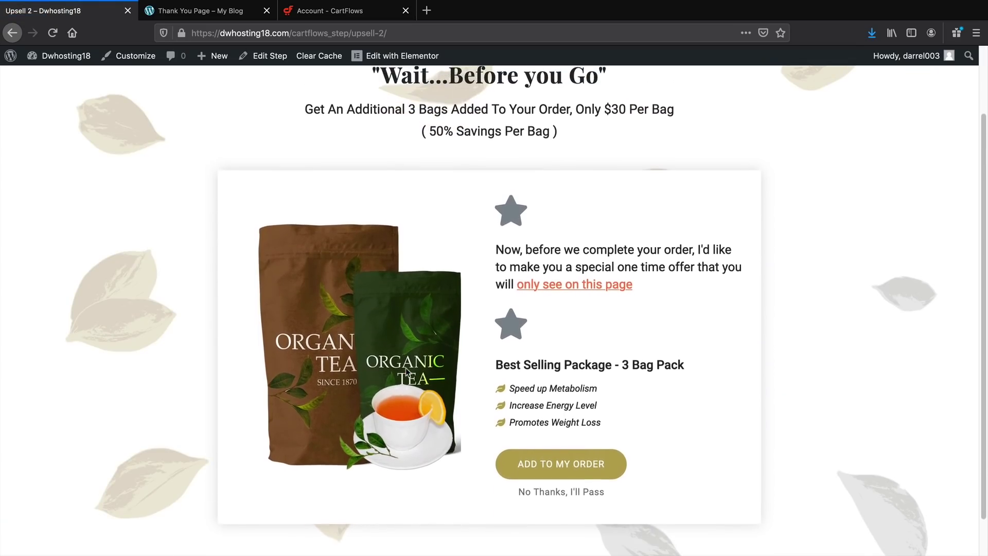
pyautogui.scroll(1, 406, 368)
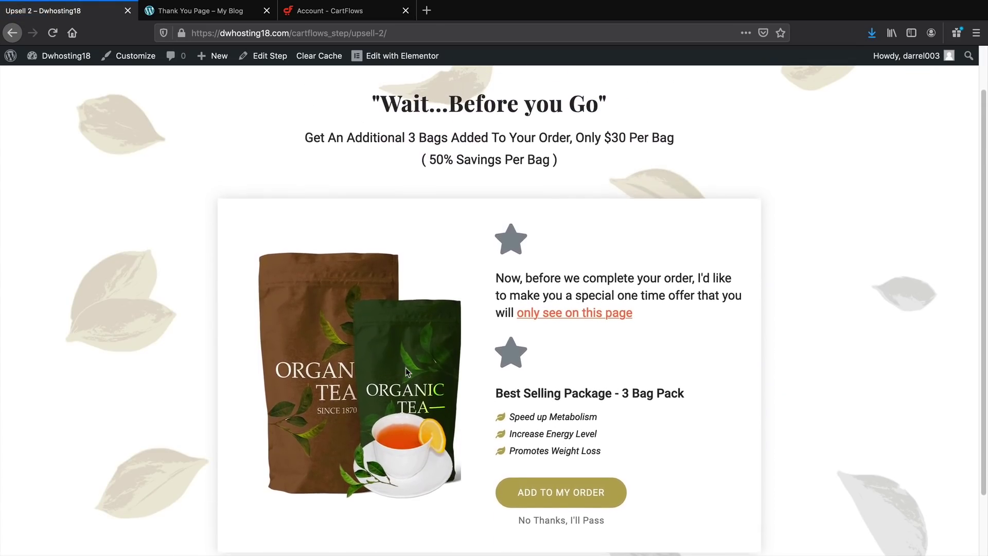
pyautogui.click(397, 57)
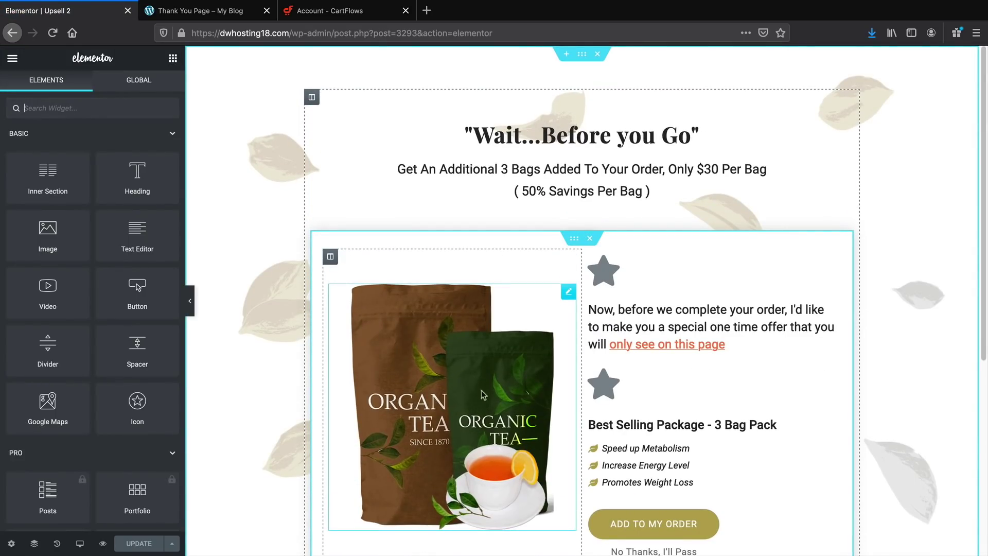
pyautogui.click(439, 408)
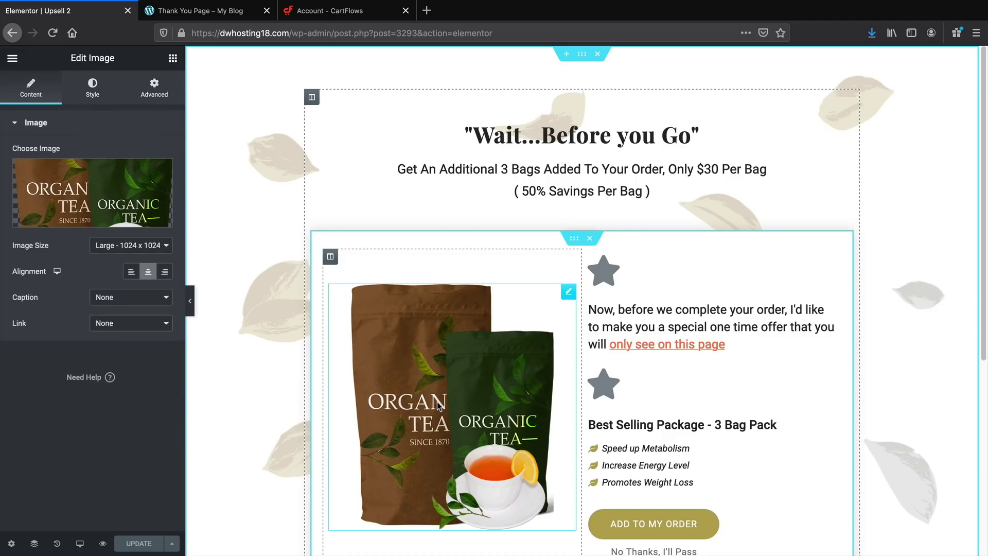
pyautogui.click(108, 223)
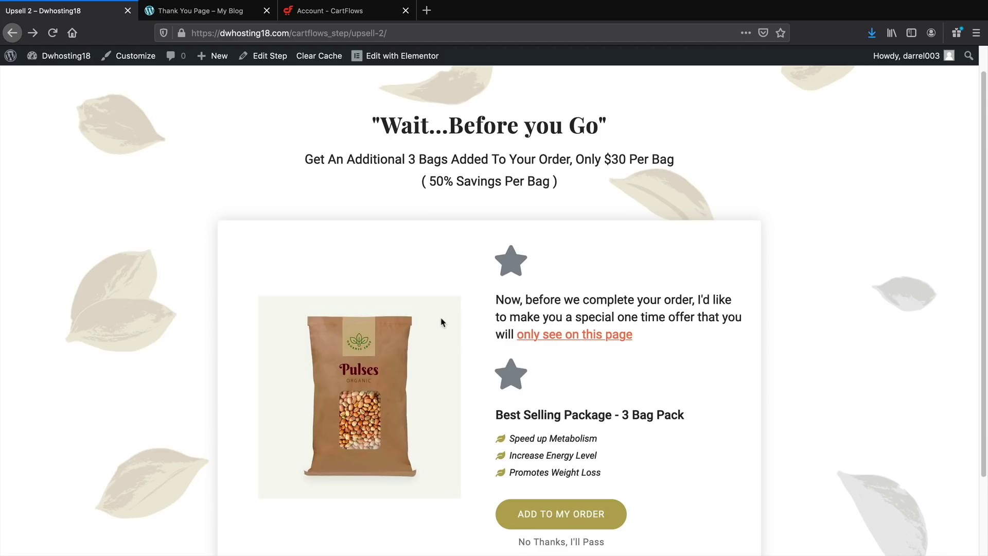
pyautogui.moveTo(67, 58)
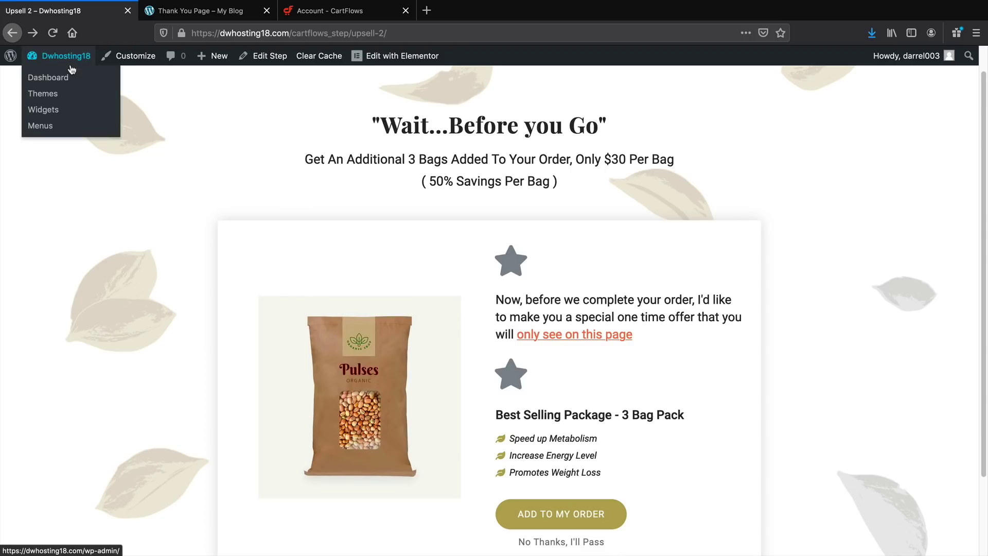
pyautogui.click(72, 78)
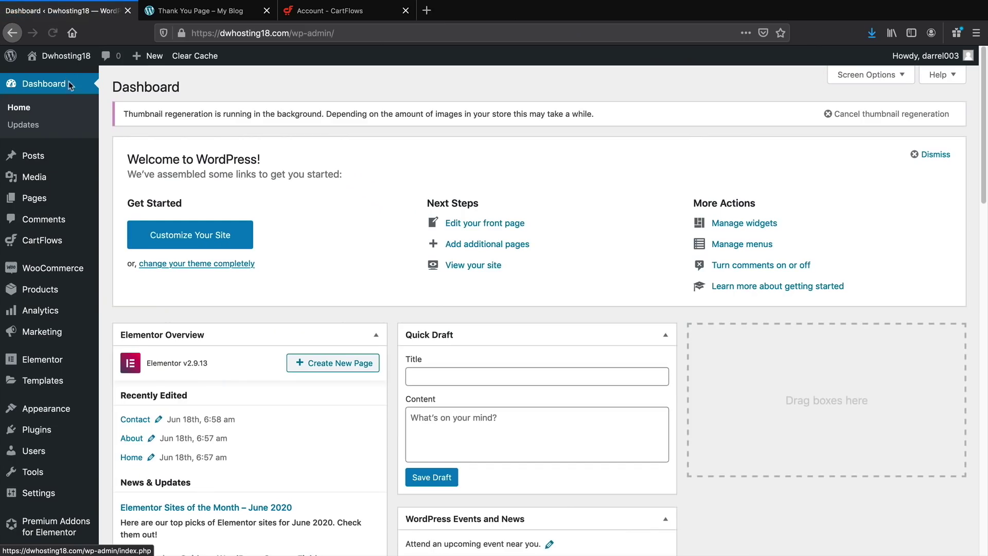
# Open Downsell 2 in Organic Store Checkout, select Fresh Orange Juice (#242), and update
pyautogui.moveTo(70, 242)
pyautogui.click(118, 242)
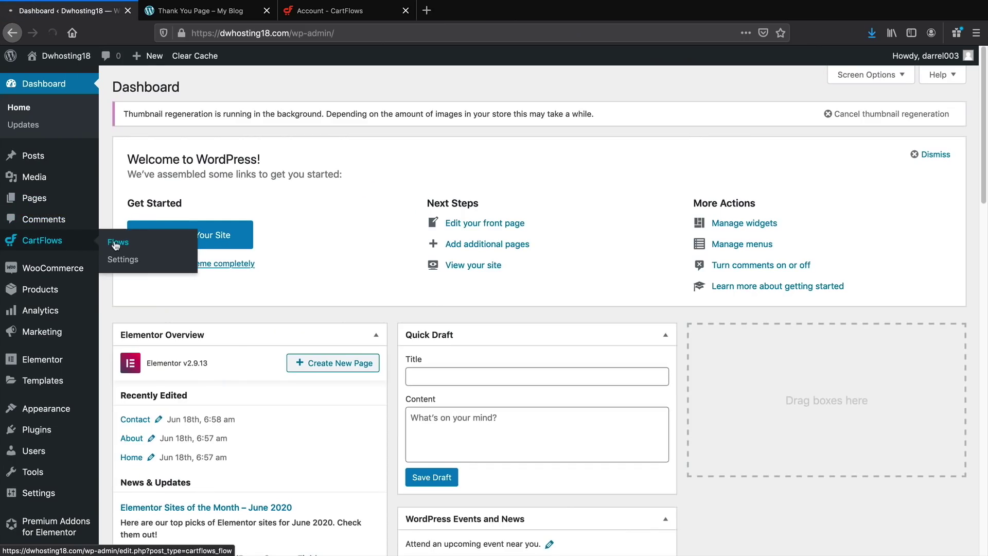
pyautogui.click(164, 190)
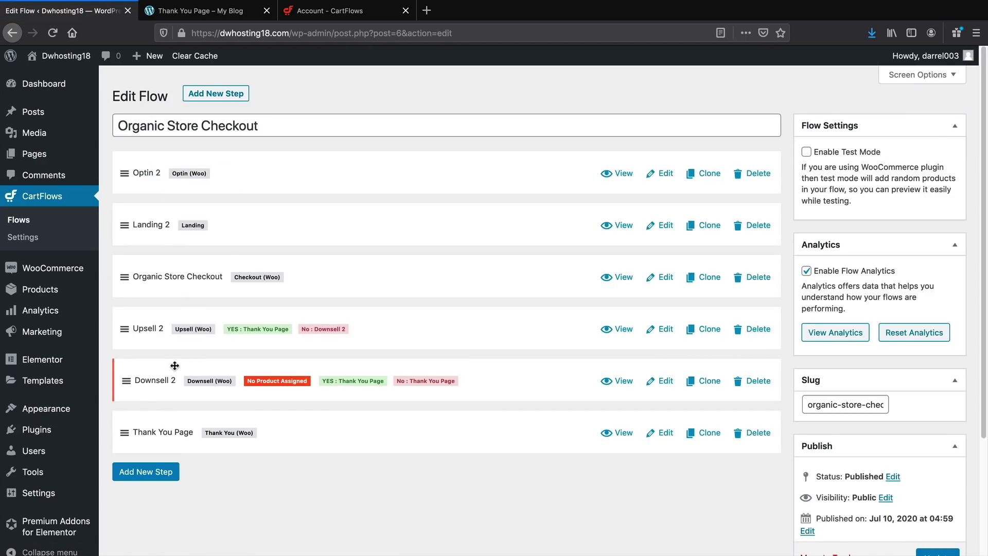
pyautogui.click(666, 382)
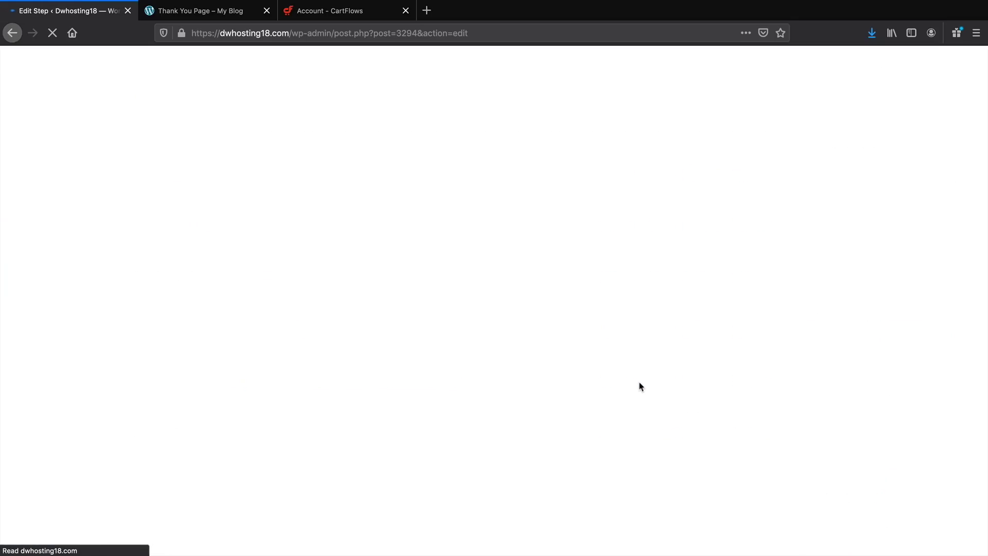
pyautogui.scroll(-2, 335, 334)
pyautogui.scroll(-5, 335, 334)
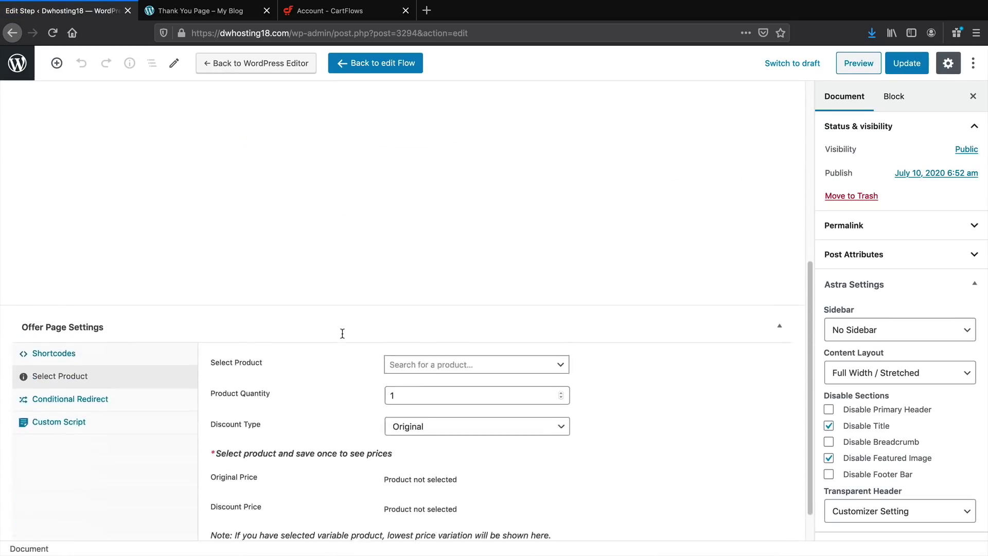
pyautogui.click(430, 324)
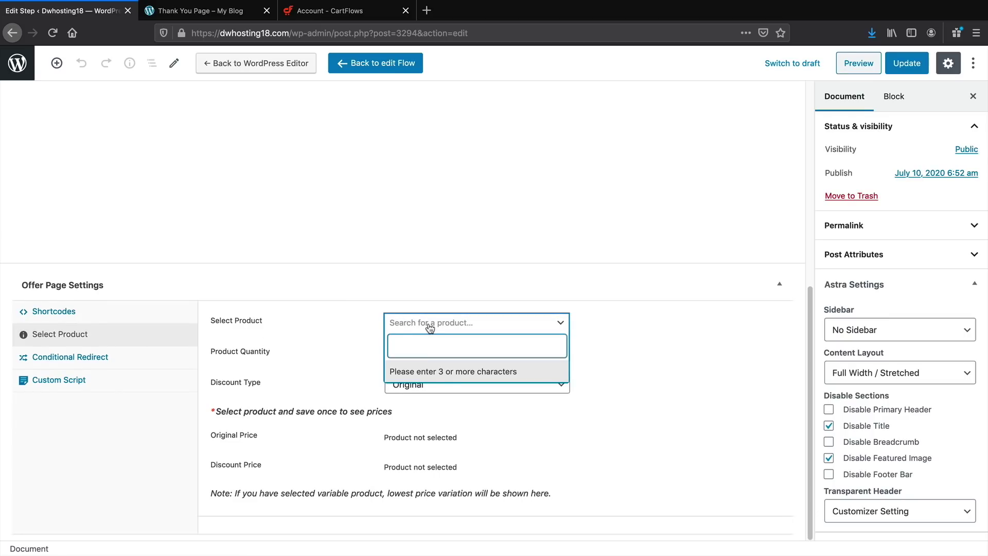
pyautogui.write('fresh')
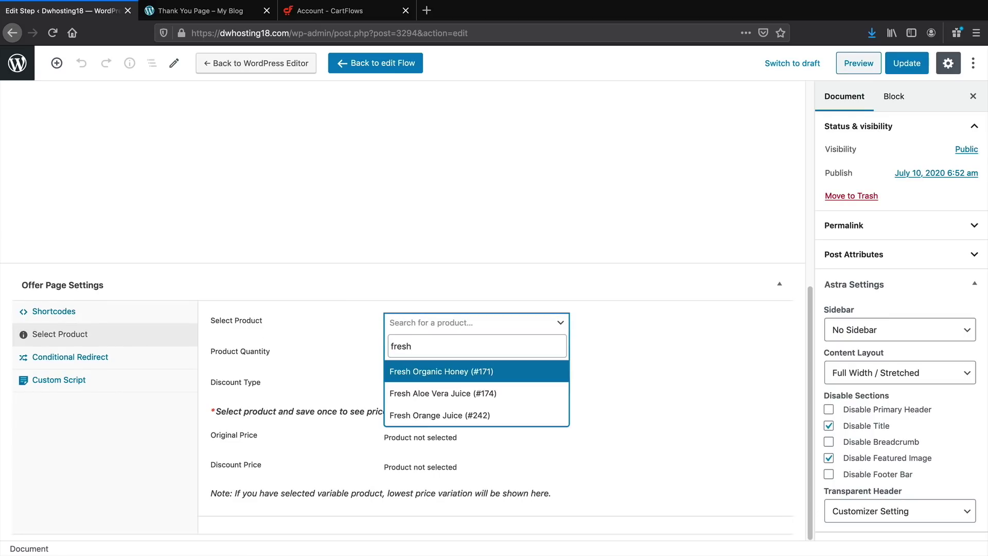
pyautogui.click(463, 417)
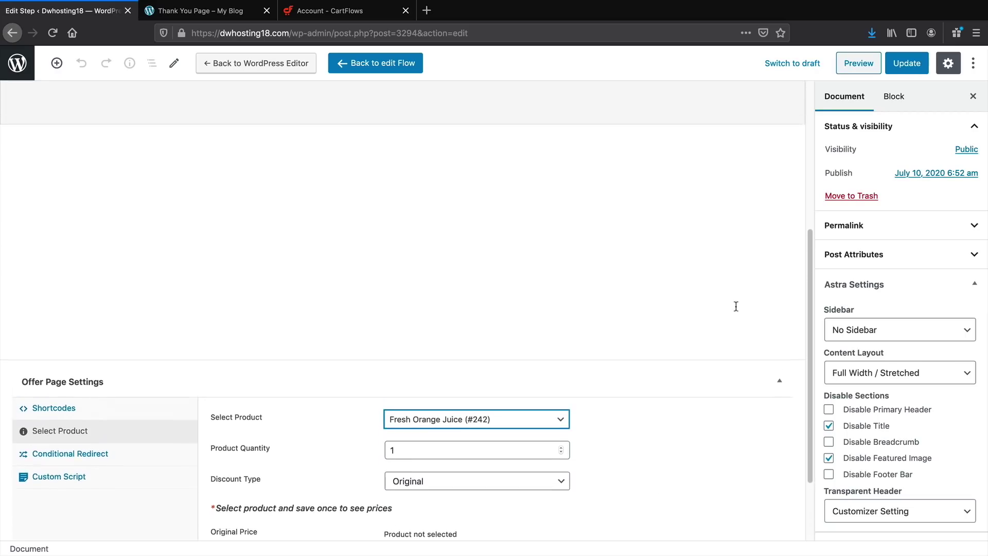
pyautogui.click(905, 63)
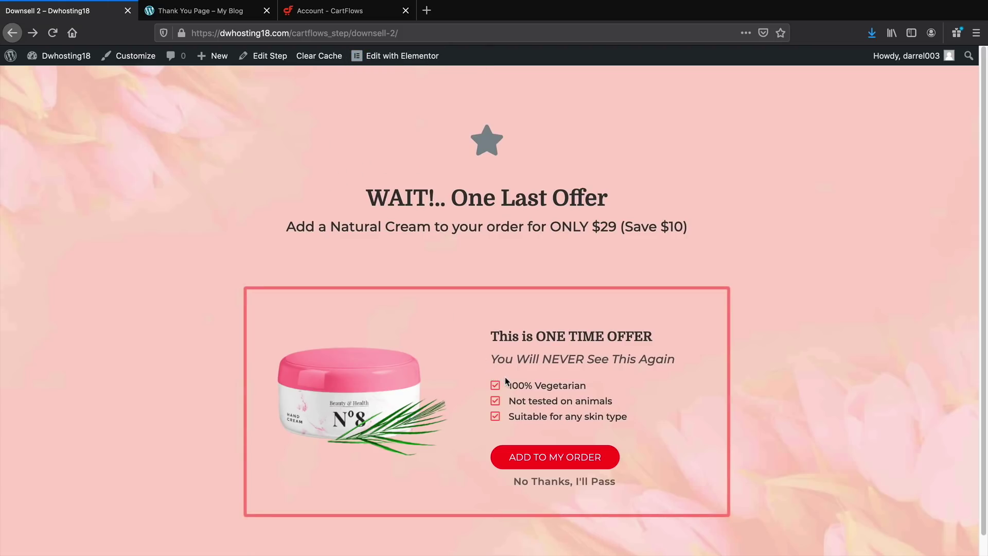
# Open Downsell 2 in Elementor and make the order button background green
pyautogui.click(407, 57)
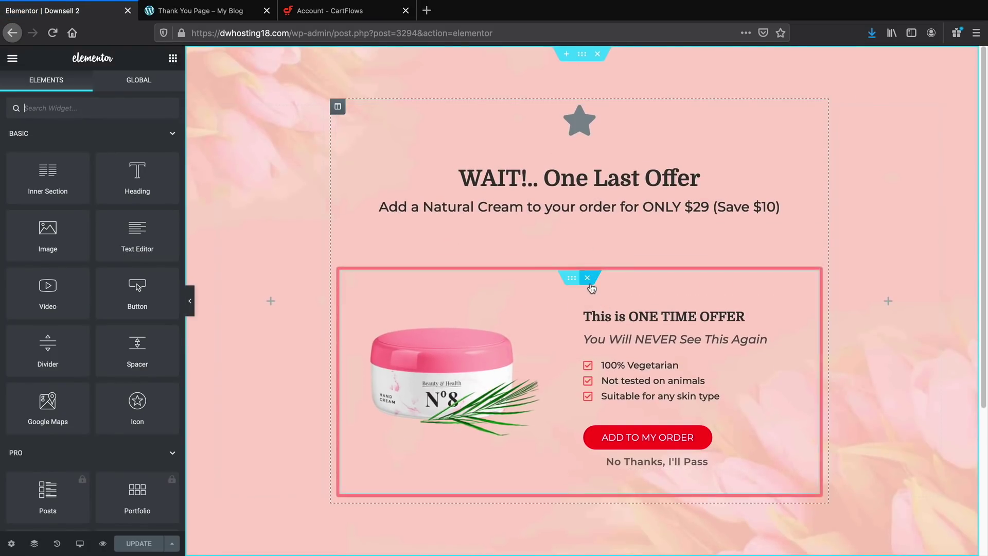
pyautogui.click(582, 54)
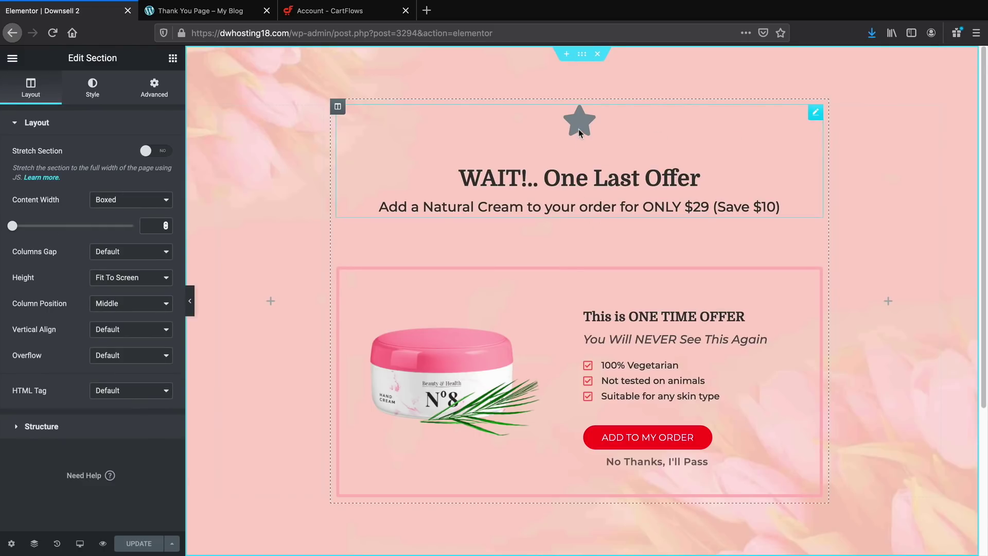
pyautogui.click(92, 88)
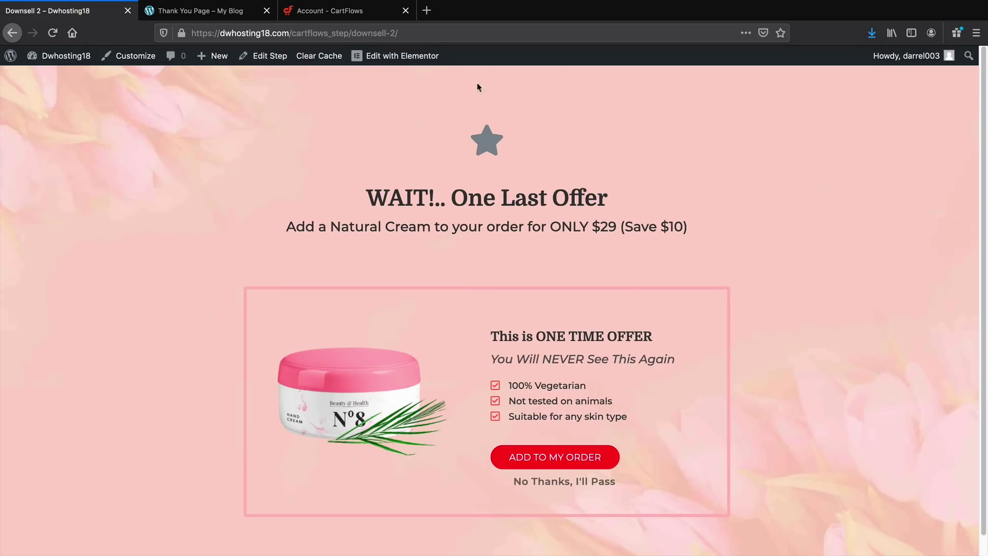
pyautogui.click(406, 53)
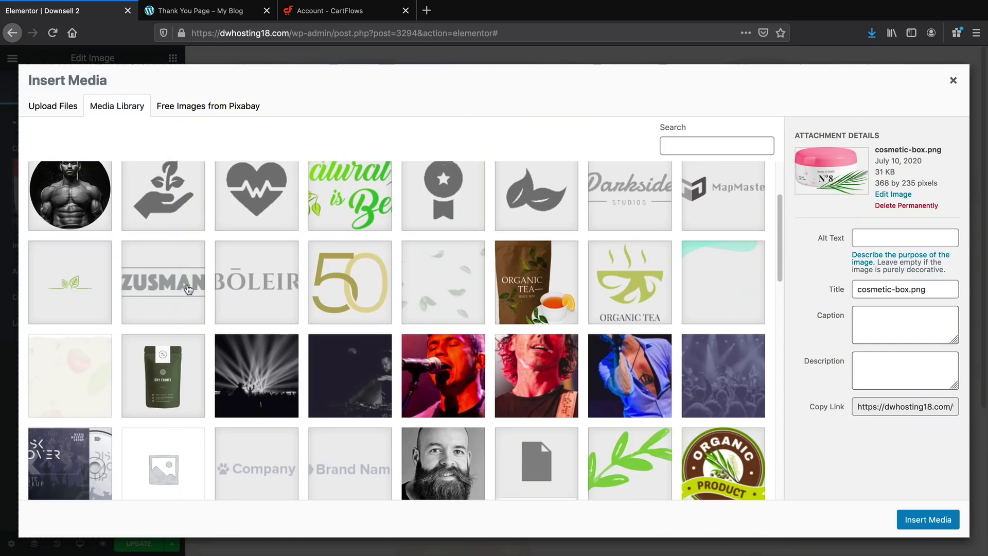
pyautogui.scroll(-10, 396, 334)
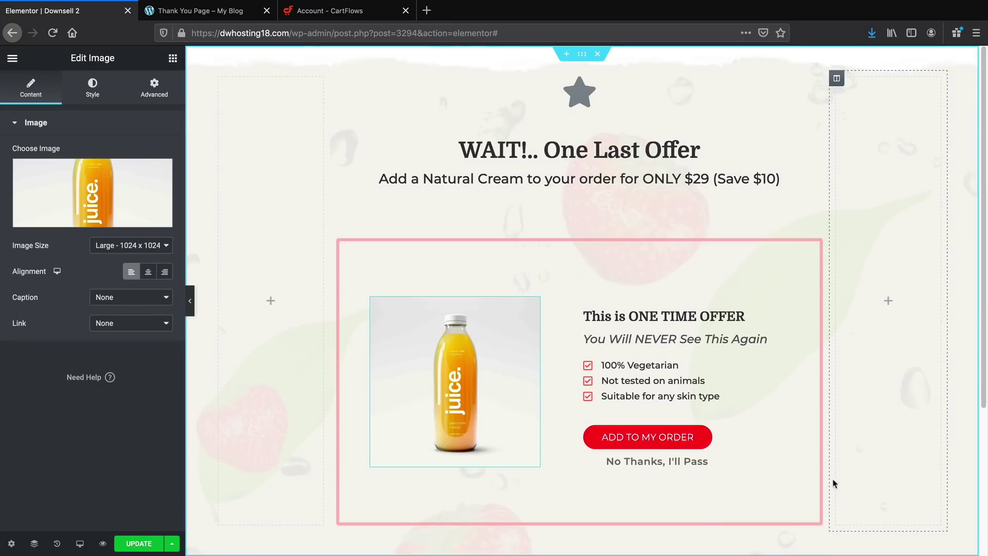
pyautogui.click(811, 434)
pyautogui.click(93, 88)
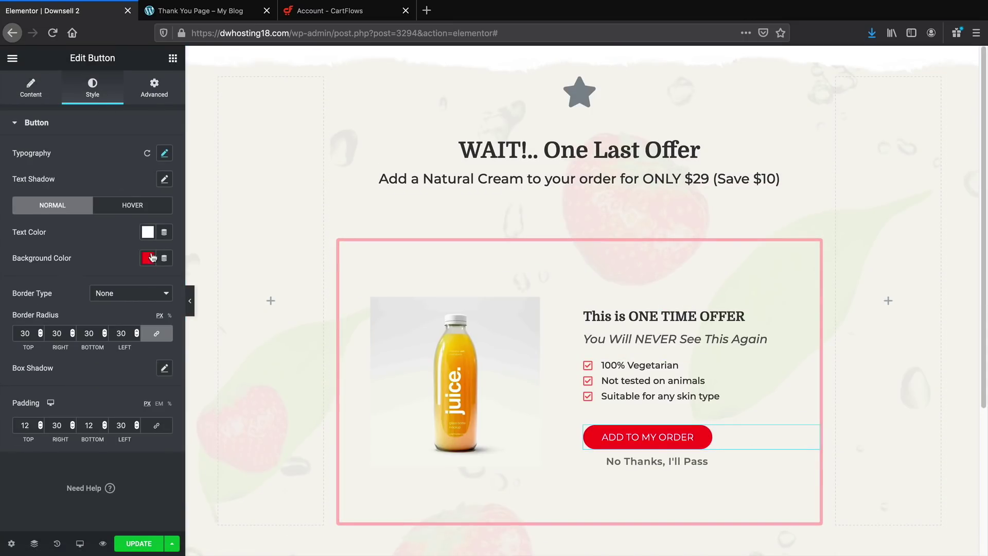
pyautogui.click(148, 258)
pyautogui.click(186, 288)
pyautogui.click(162, 358)
pyautogui.moveTo(161, 357); pyautogui.dragTo(151, 367)
pyautogui.click(137, 287)
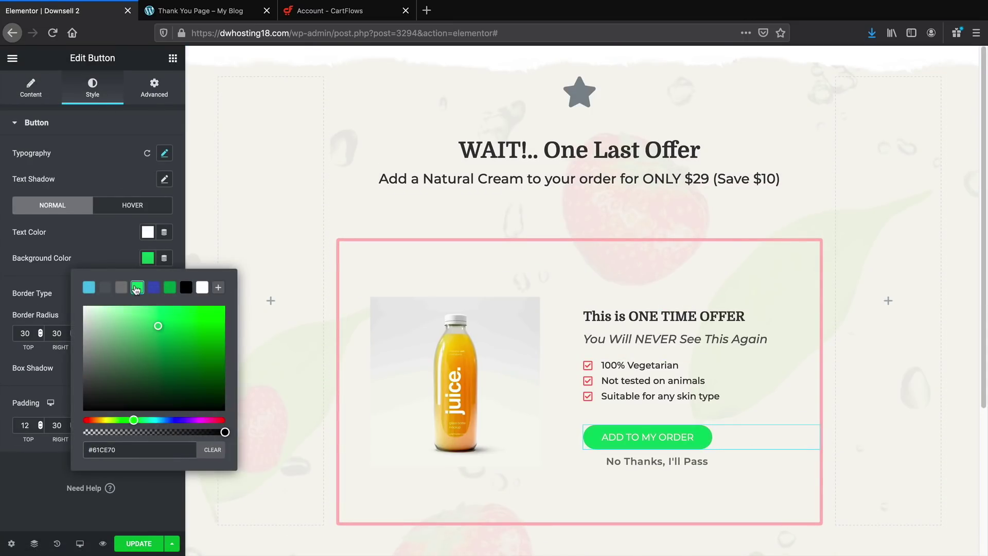
# Give the offer box a green border and save the changes
pyautogui.click(572, 249)
pyautogui.click(92, 88)
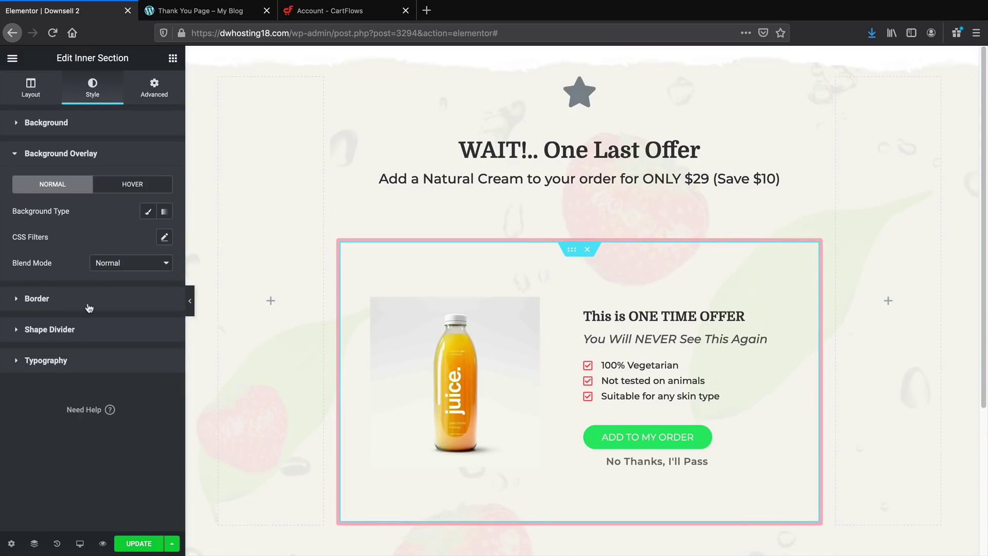
pyautogui.click(36, 294)
pyautogui.click(147, 325)
pyautogui.click(137, 355)
pyautogui.click(140, 543)
# Make the benefit checklist's checkmark icons green
pyautogui.click(690, 383)
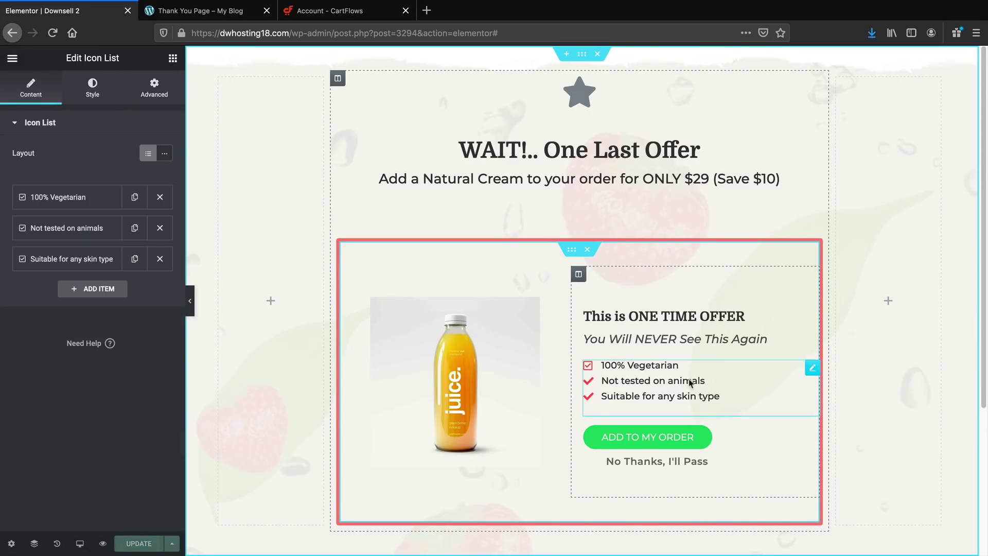
pyautogui.click(92, 87)
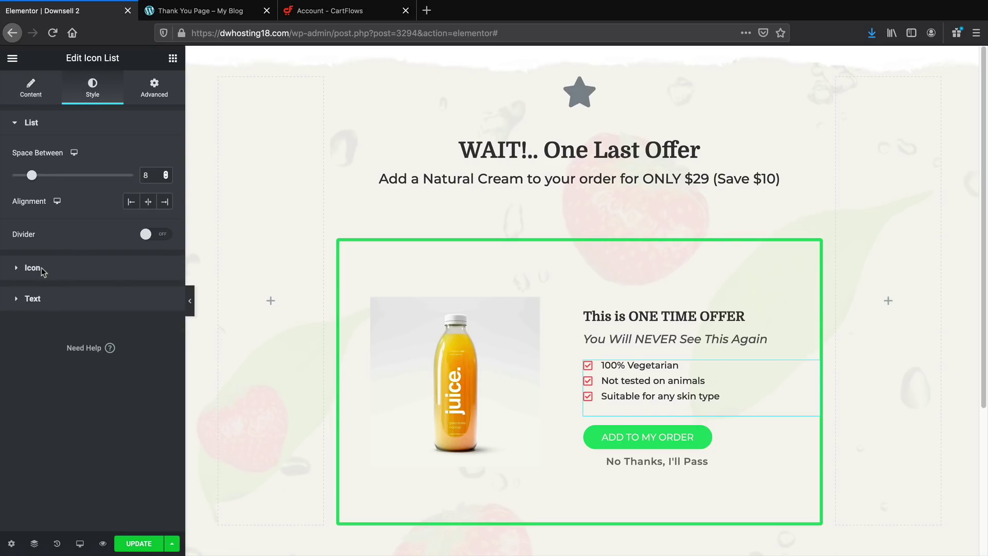
pyautogui.click(36, 267)
pyautogui.click(148, 183)
pyautogui.click(138, 213)
# Set the offer box's hover border colour to green
pyautogui.click(139, 430)
pyautogui.click(572, 249)
pyautogui.click(132, 215)
pyautogui.click(148, 325)
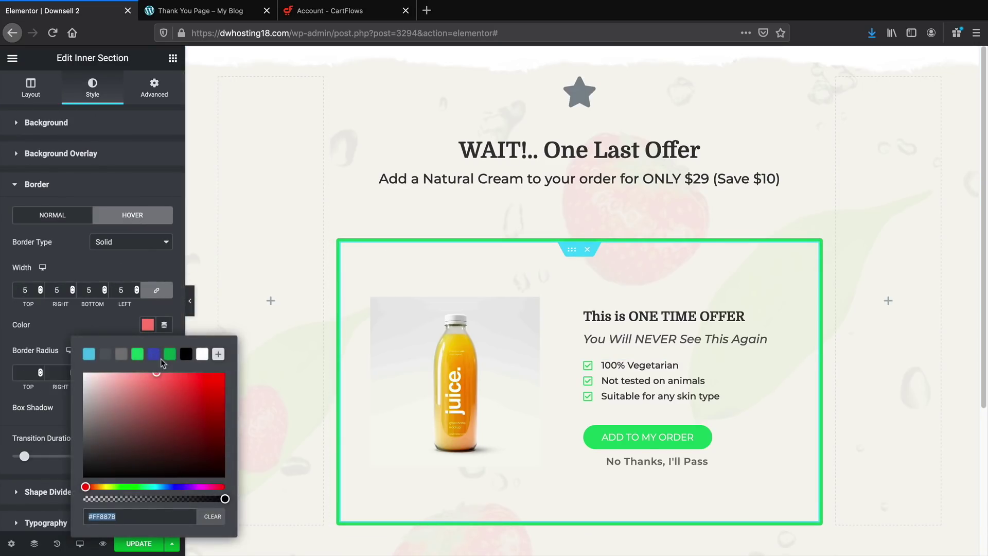
pyautogui.click(138, 355)
pyautogui.click(142, 544)
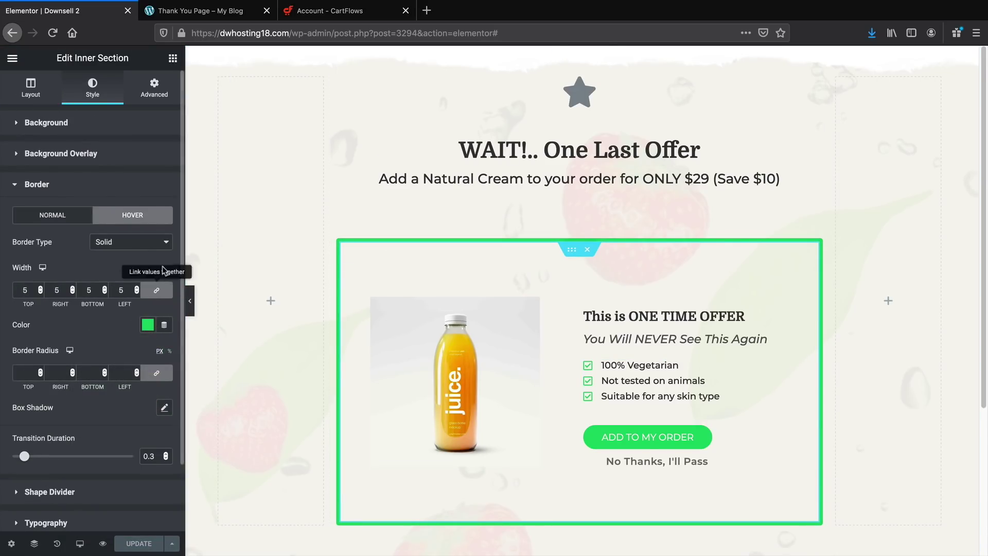
# Make the star above the headline green
pyautogui.click(584, 95)
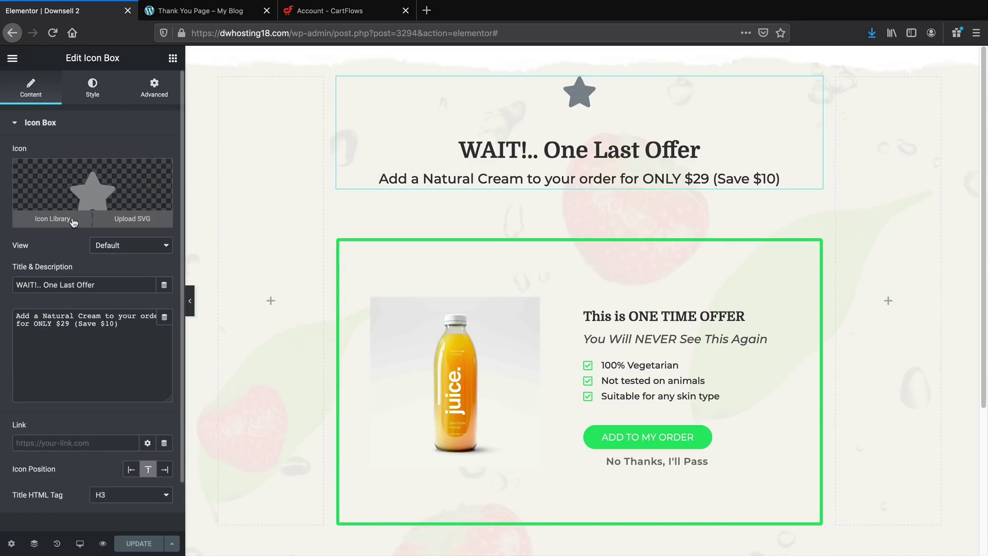
pyautogui.click(93, 87)
pyautogui.click(145, 180)
pyautogui.click(137, 210)
# Preview the restyled page full width, then view the live Downsell 2 page
pyautogui.click(194, 300)
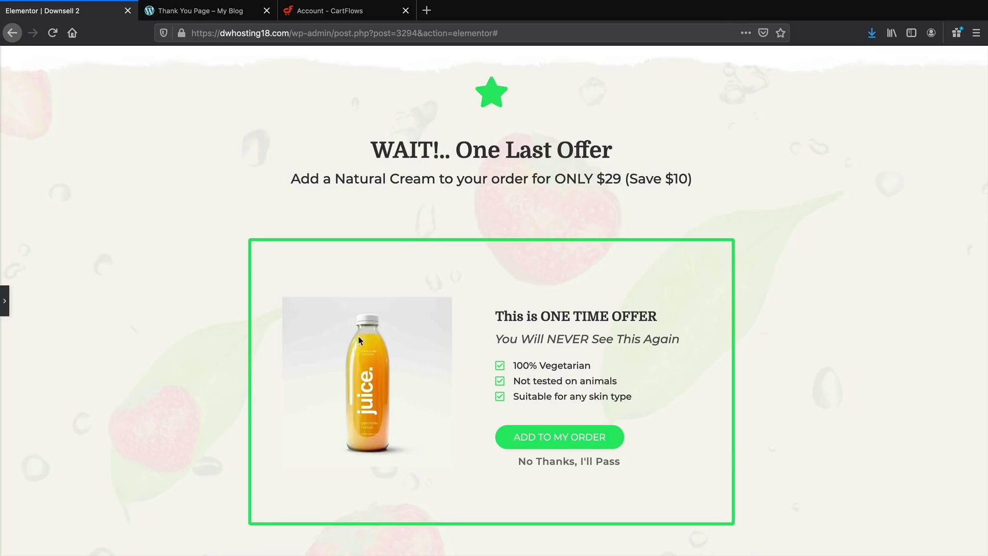
pyautogui.click(4, 301)
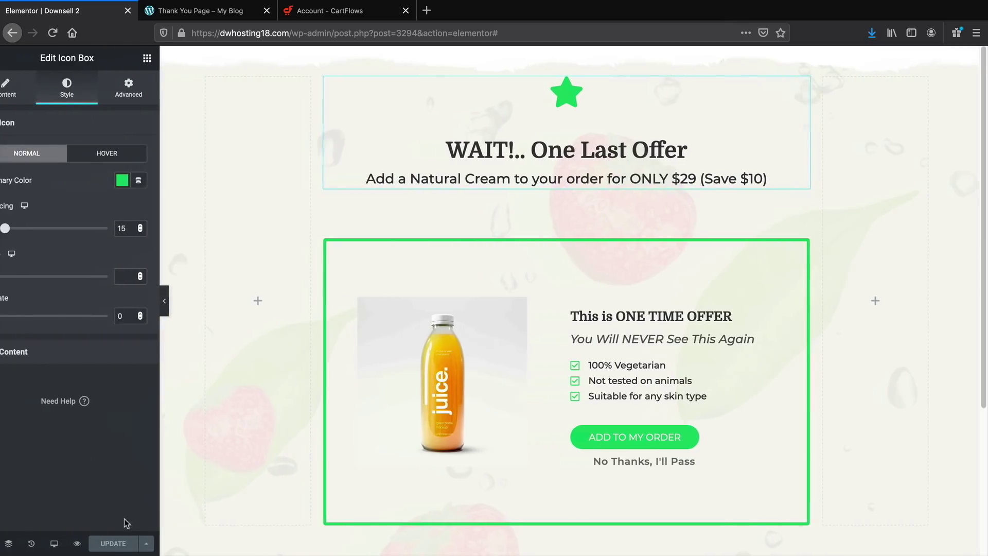
pyautogui.click(13, 58)
pyautogui.click(67, 381)
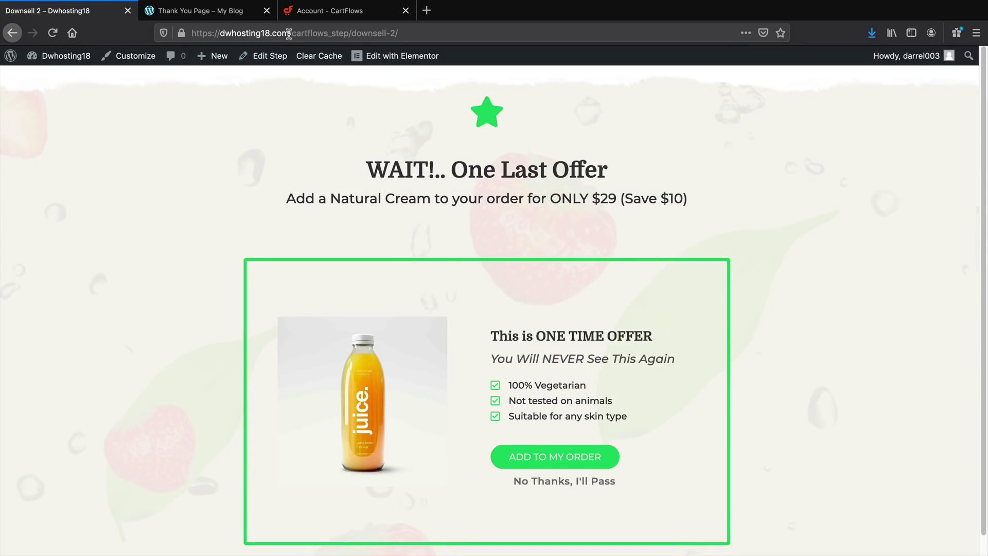
pyautogui.moveTo(290, 33); pyautogui.dragTo(525, 61)
# From the homepage, submit the ebook form, accept the Brazilian Nuts offer, and place the order
pyautogui.press('BackSpace')
pyautogui.press('Return')
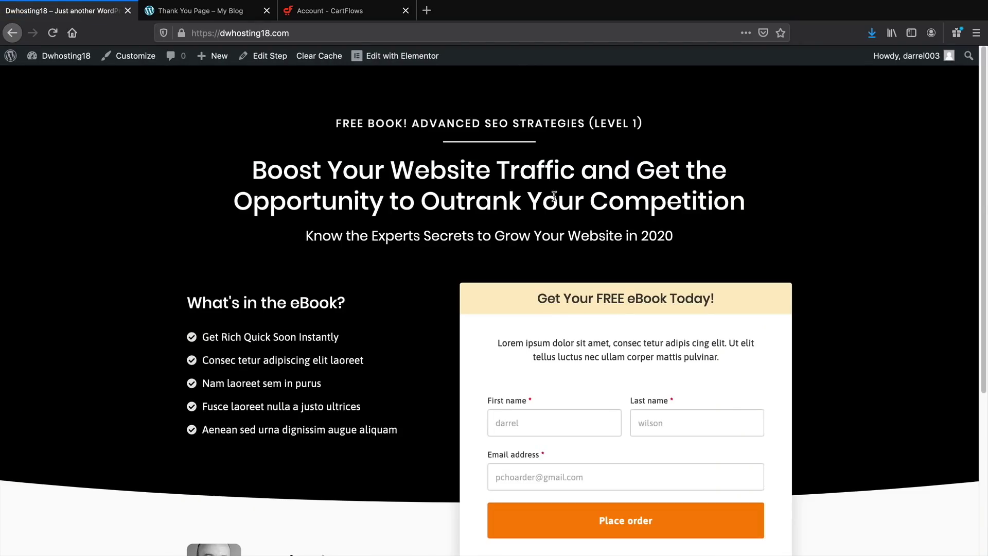
pyautogui.scroll(-1, 555, 193)
pyautogui.click(556, 488)
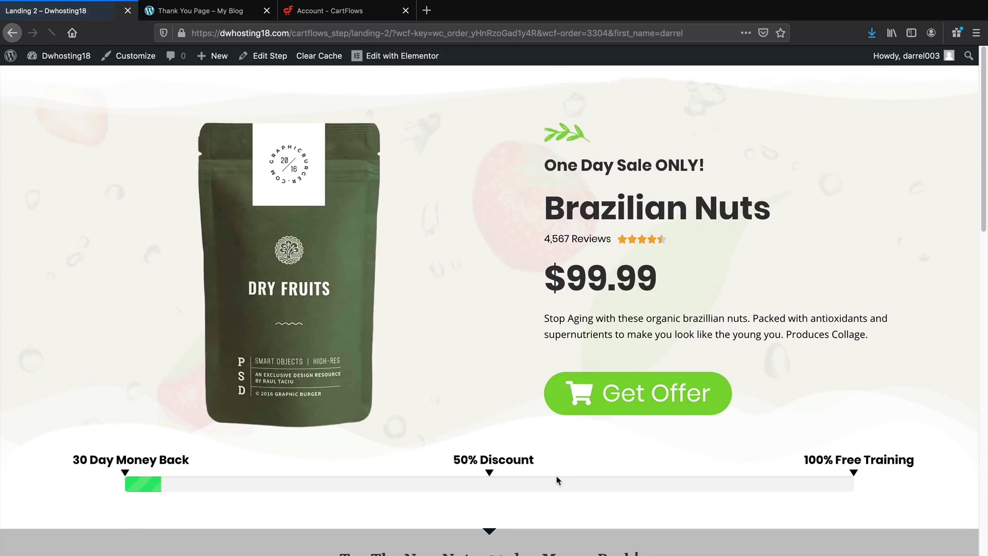
pyautogui.click(587, 406)
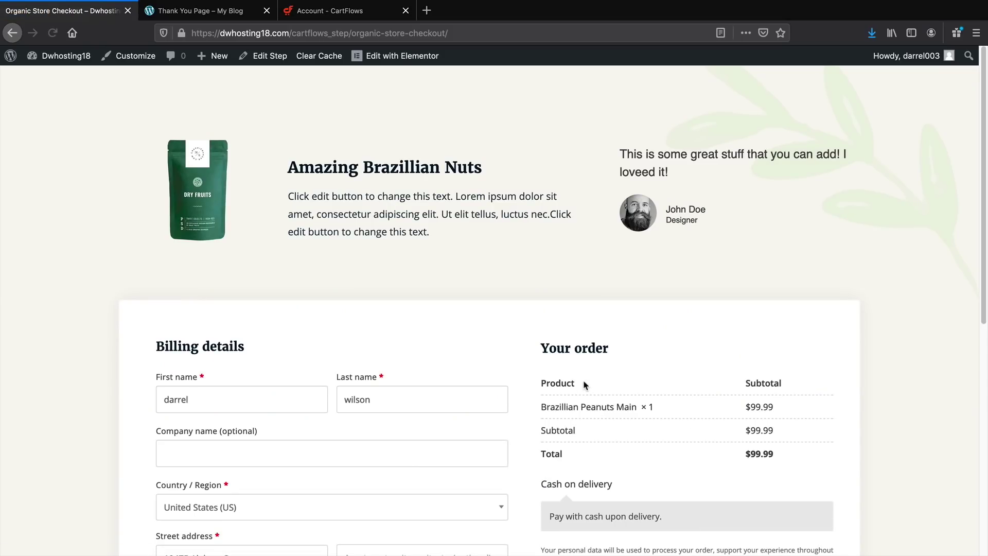
pyautogui.scroll(-3, 597, 376)
pyautogui.scroll(-3, 603, 371)
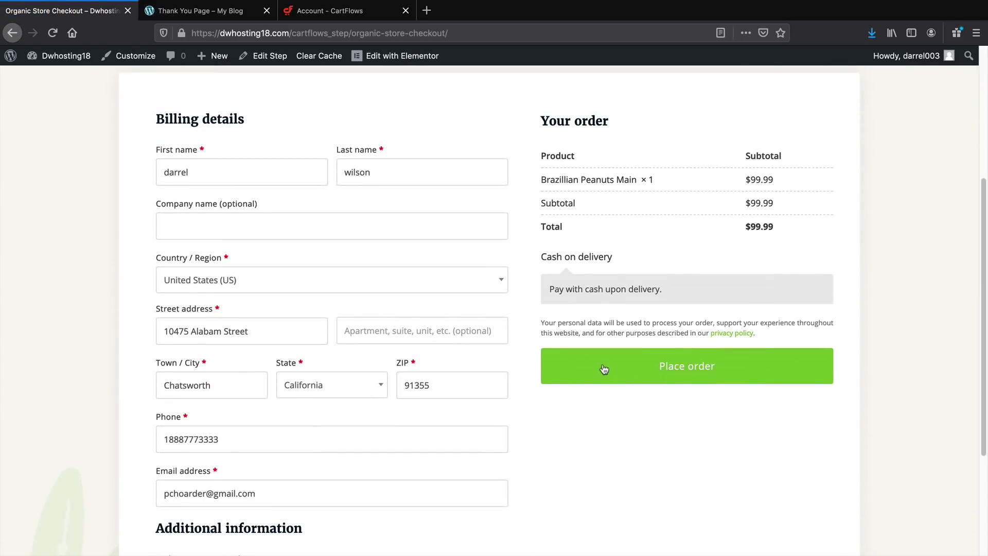
pyautogui.click(659, 375)
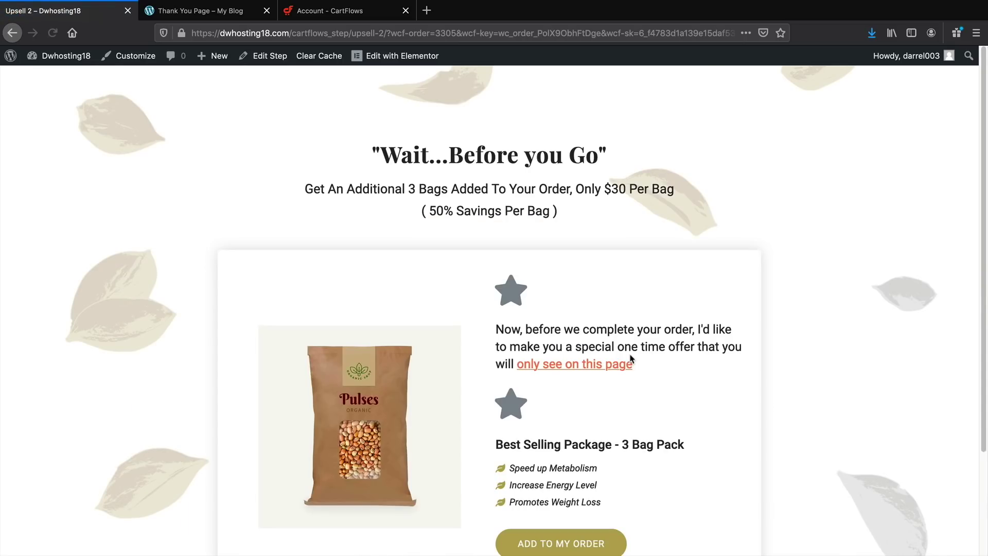
# Decline the upsell, accept the downsell, and review the received order on the thank-you page
pyautogui.scroll(-2, 627, 353)
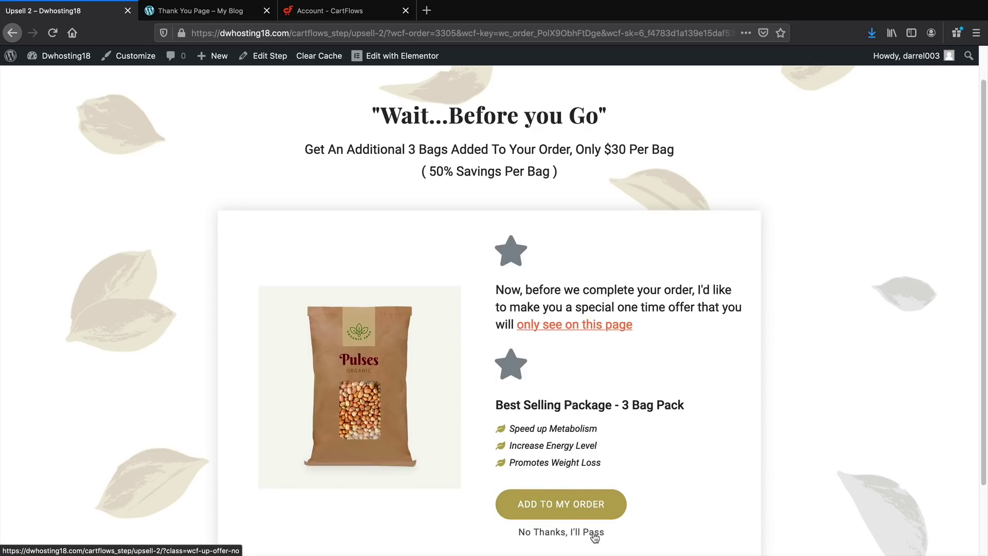
pyautogui.click(595, 535)
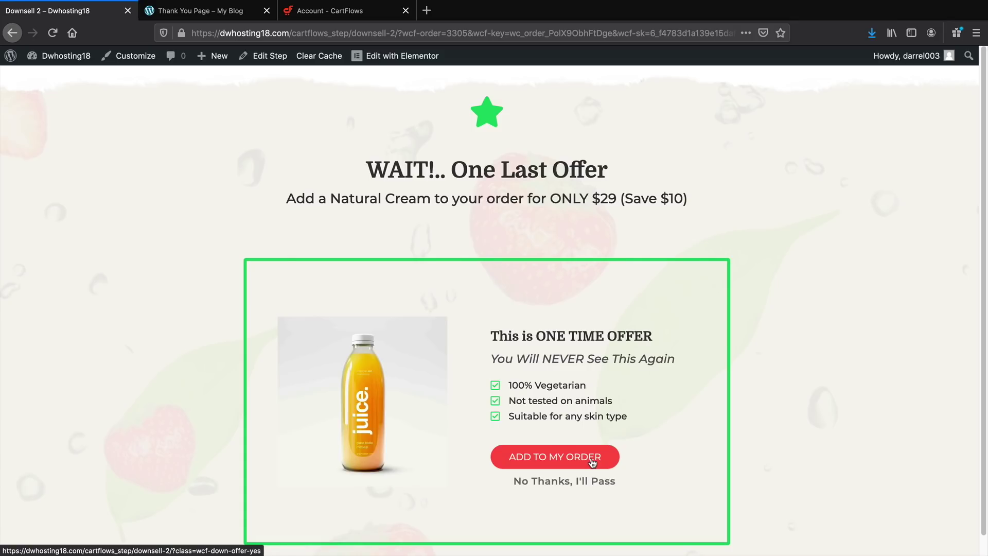
pyautogui.click(593, 463)
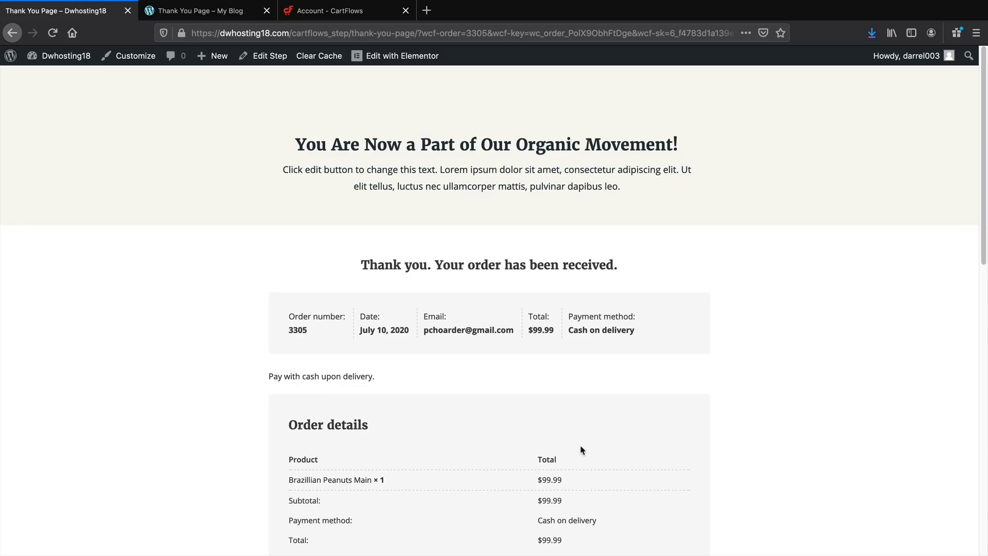
pyautogui.scroll(-10, 563, 408)
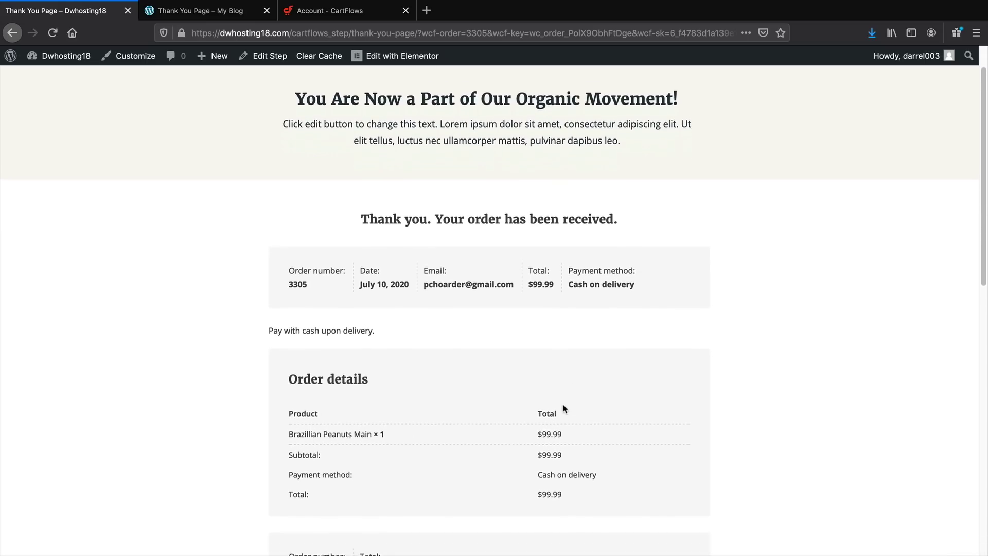
pyautogui.scroll(-2, 559, 400)
pyautogui.scroll(12, 561, 407)
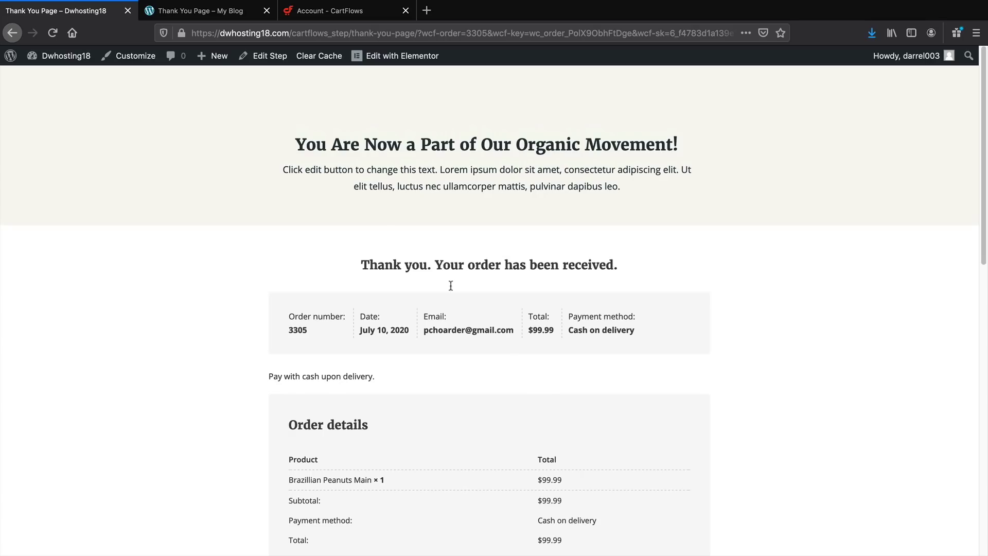
# Rerun the funnel from the homepage through to the checkout page
pyautogui.moveTo(32, 57)
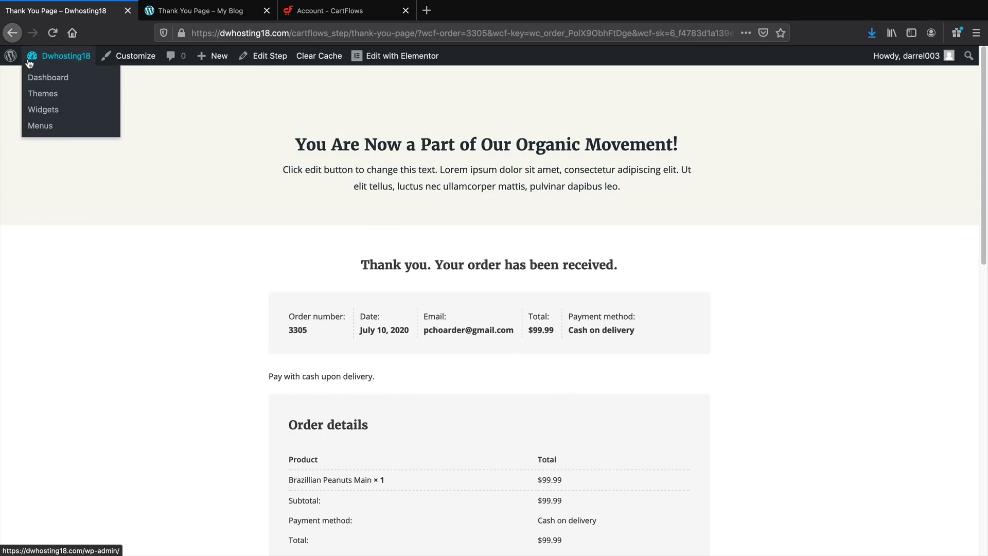
pyautogui.click(35, 78)
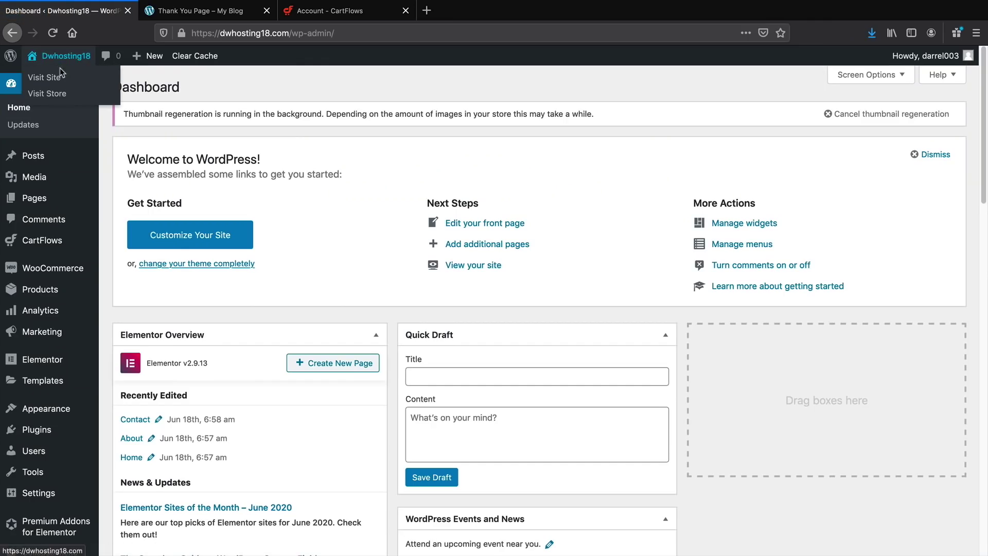
pyautogui.click(60, 72)
pyautogui.click(664, 511)
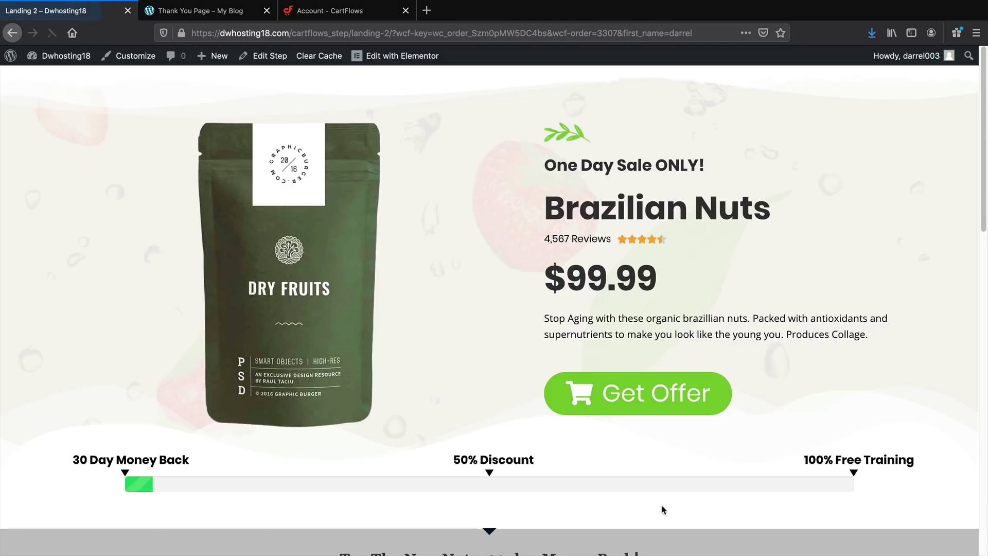
pyautogui.click(647, 388)
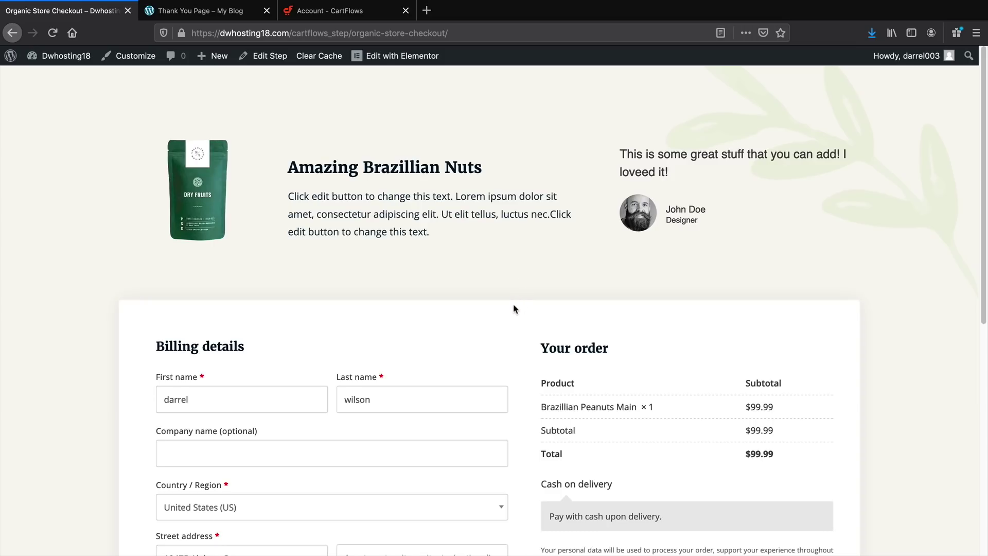
pyautogui.scroll(-2, 514, 304)
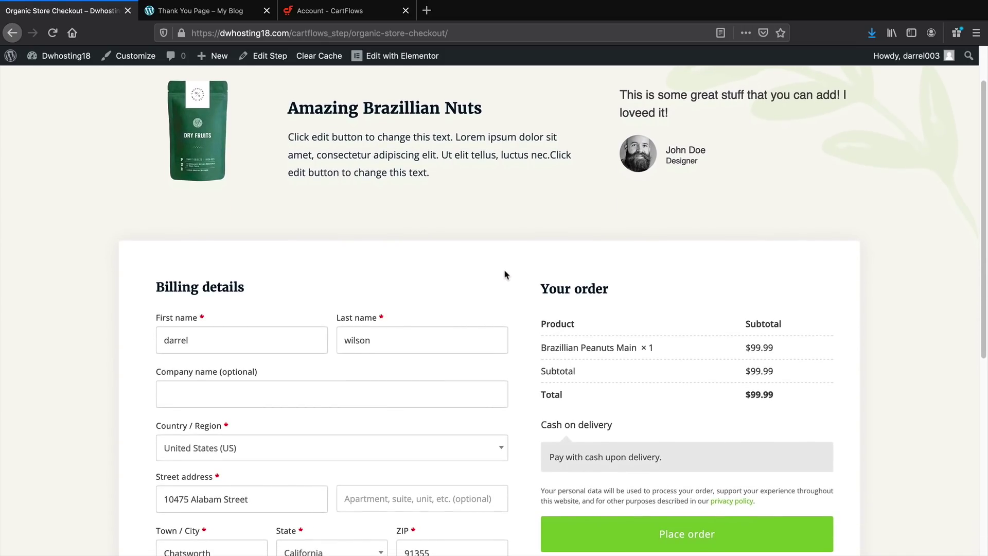
pyautogui.click(270, 56)
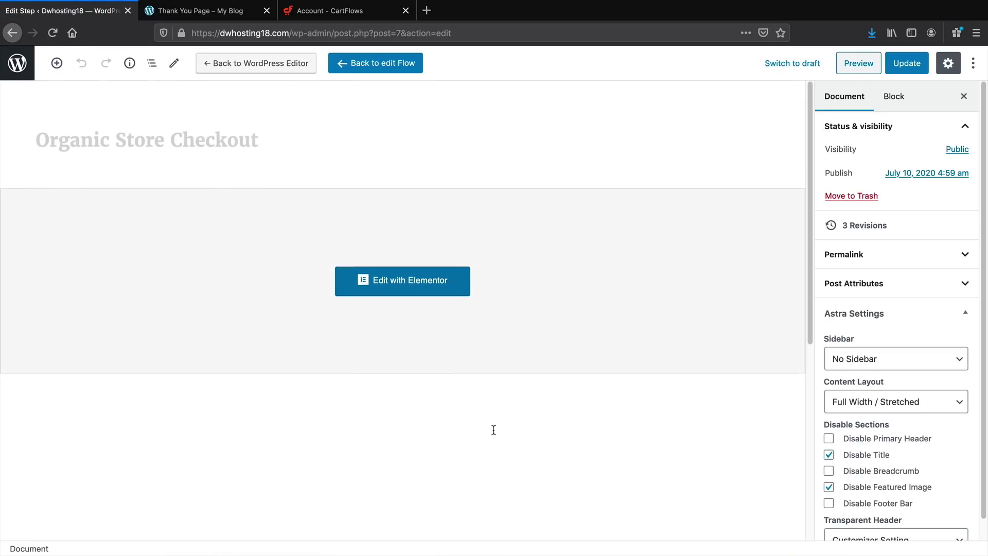
# Enable product options and buyer quantity selection on the Organic Store Checkout step
pyautogui.scroll(-6, 494, 429)
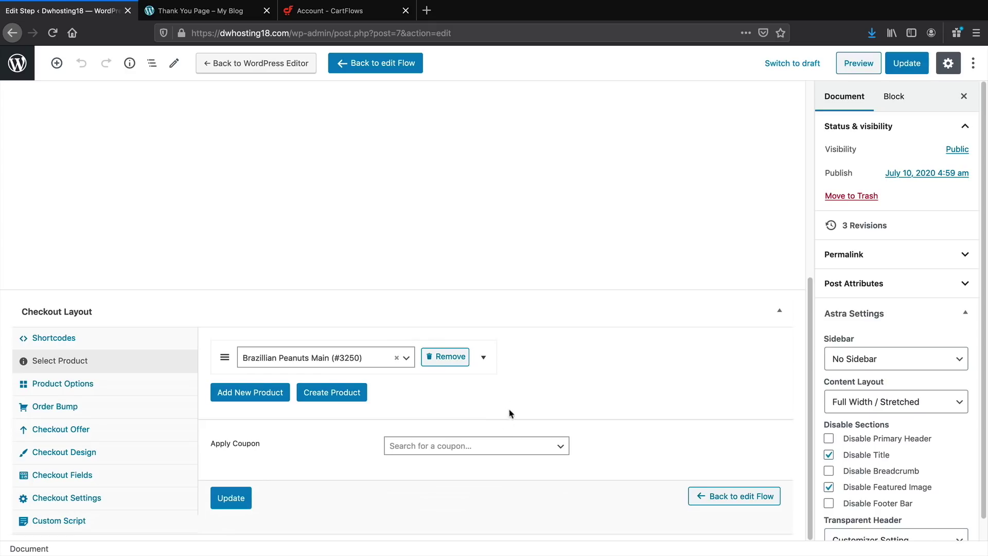
pyautogui.click(97, 384)
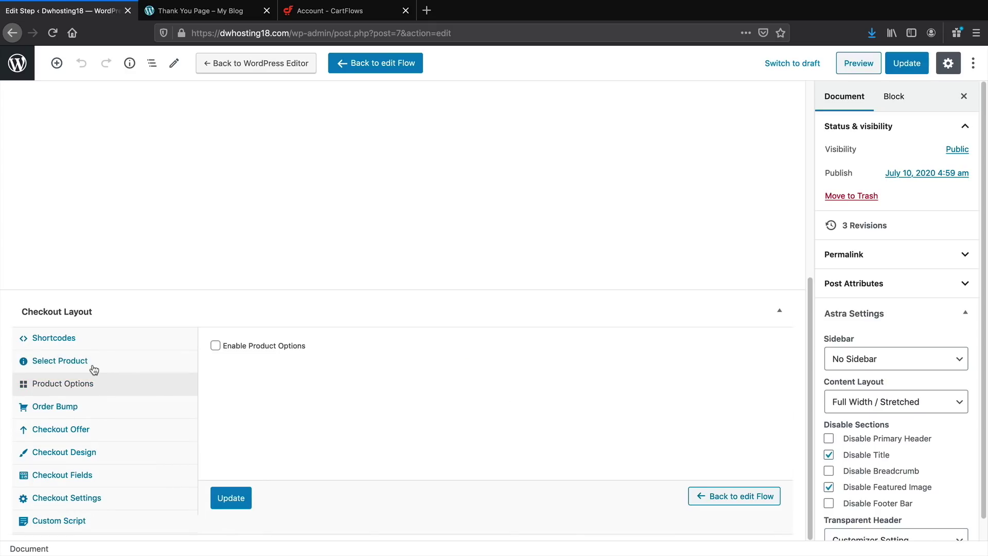
pyautogui.click(216, 346)
pyautogui.scroll(-2, 298, 345)
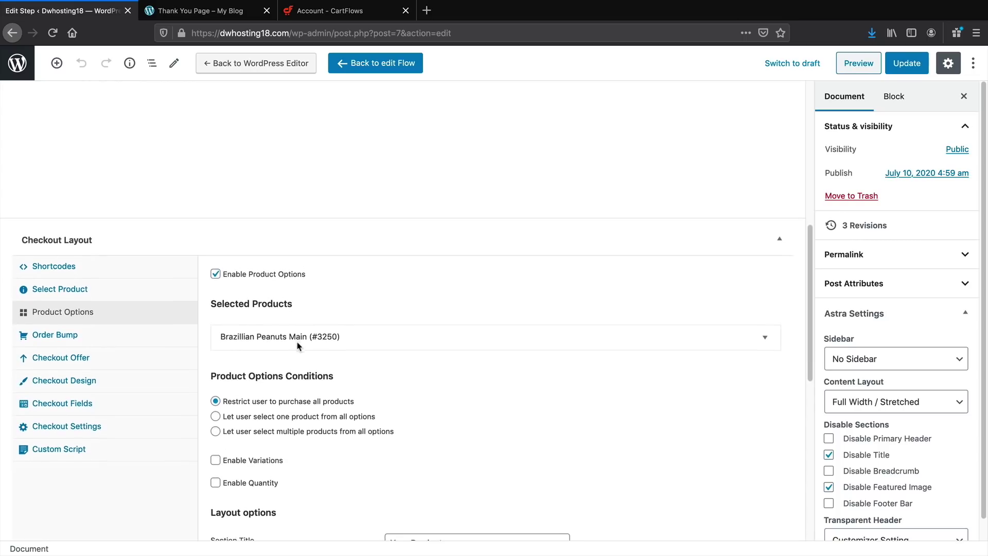
pyautogui.scroll(-2, 299, 345)
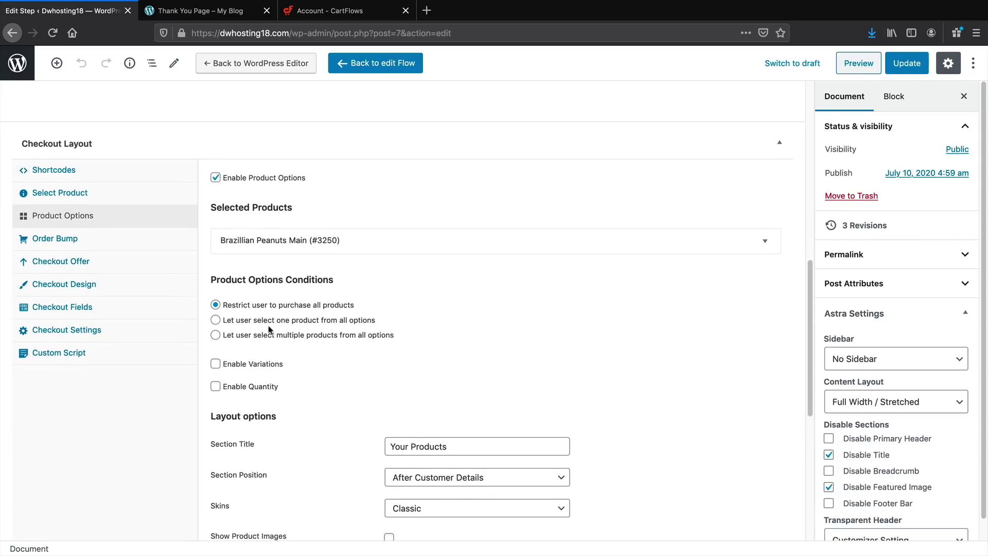
pyautogui.click(249, 385)
# Switch the products section to the Cards skin with product images, update the step, and preview it
pyautogui.scroll(-3, 293, 366)
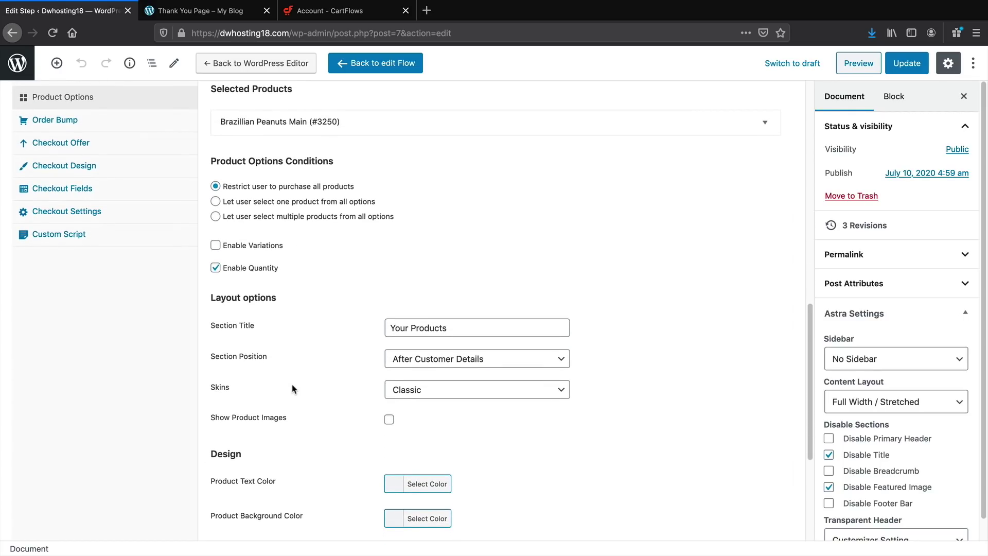
pyautogui.click(407, 395)
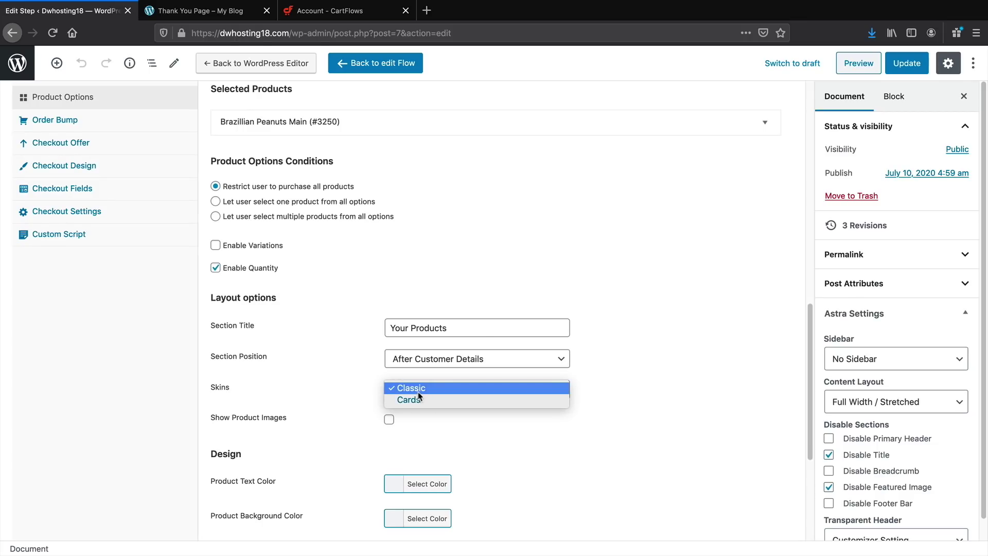
pyautogui.click(419, 401)
pyautogui.click(389, 419)
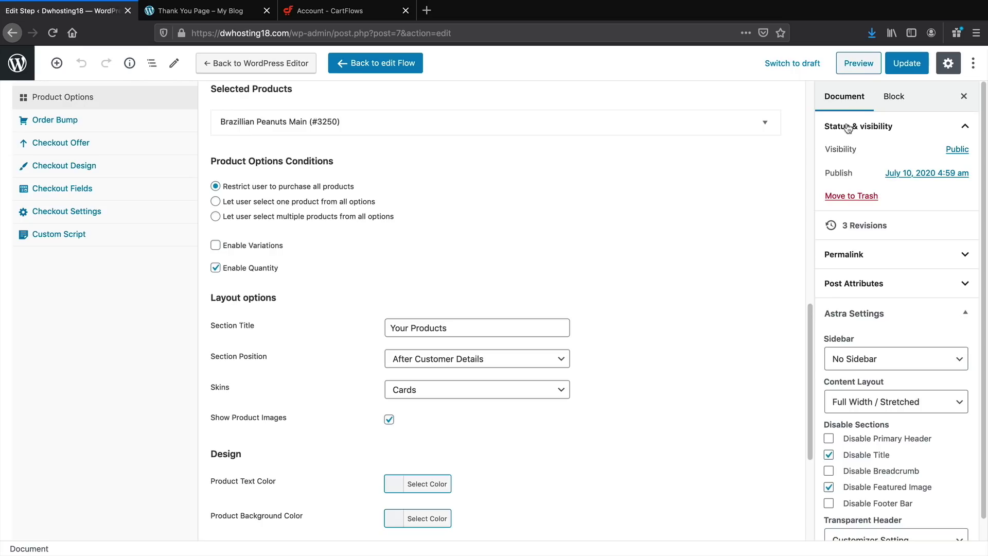
pyautogui.click(906, 64)
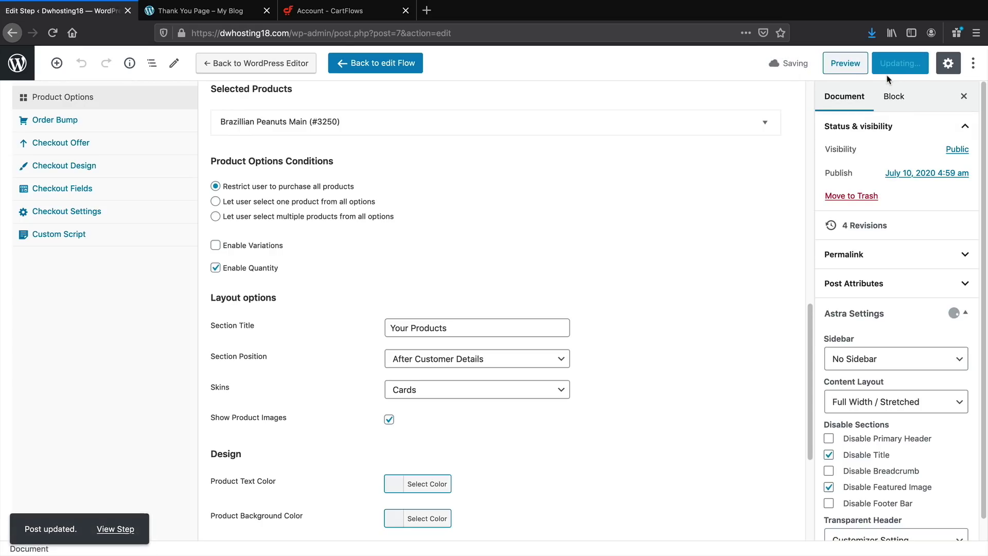
pyautogui.click(859, 63)
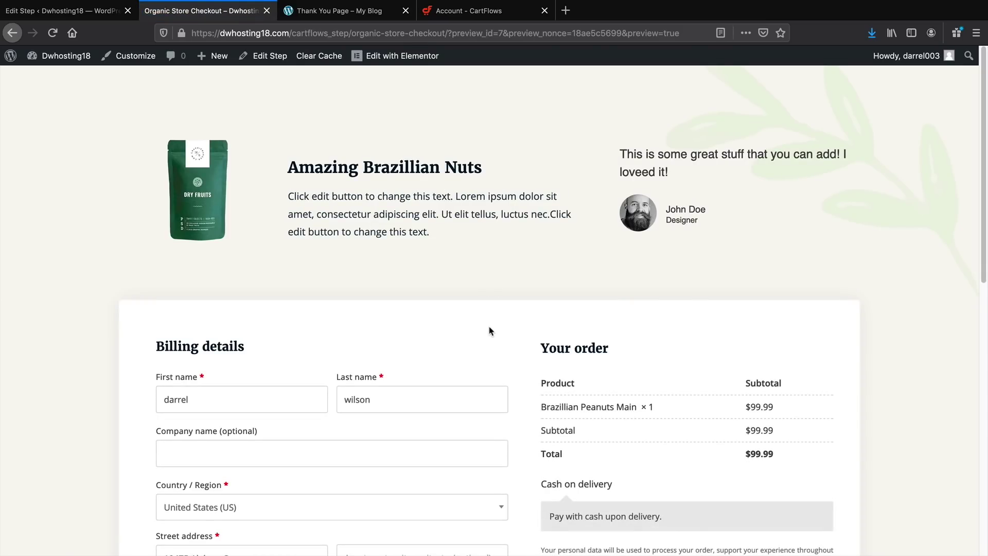
pyautogui.scroll(-10, 489, 331)
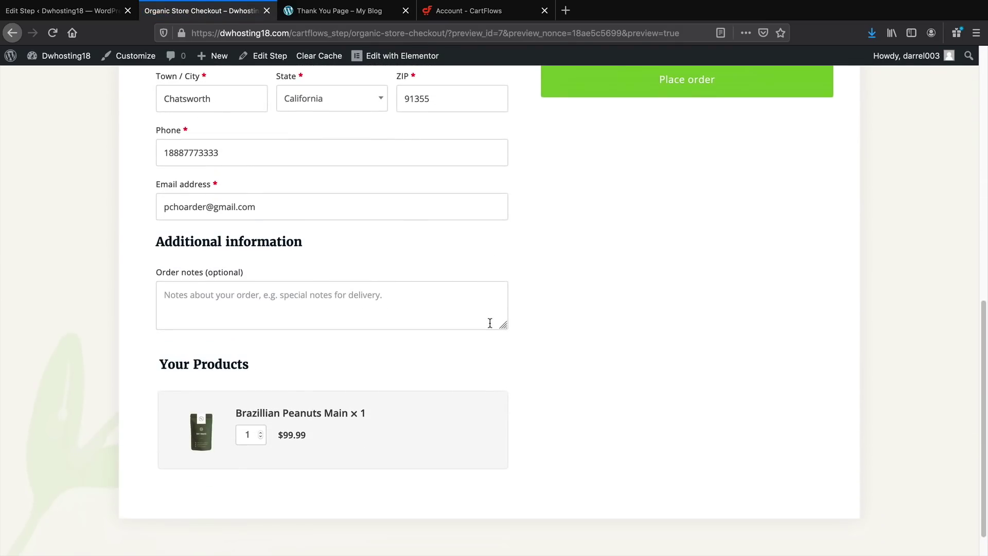
# In the preview, test the Your Products quantity by raising it to 2 and back to 1
pyautogui.scroll(-1, 490, 324)
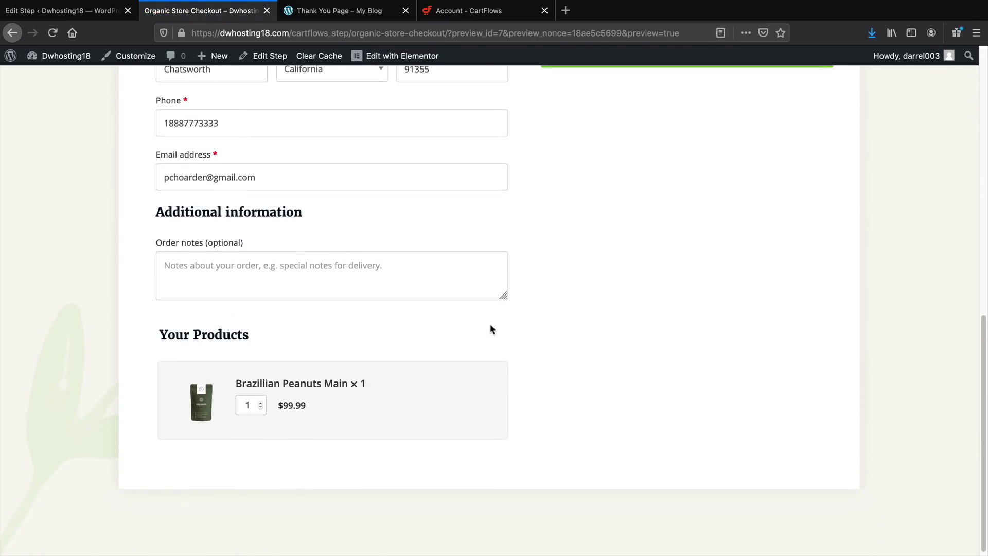
pyautogui.click(262, 413)
pyautogui.click(261, 418)
pyautogui.scroll(5, 262, 418)
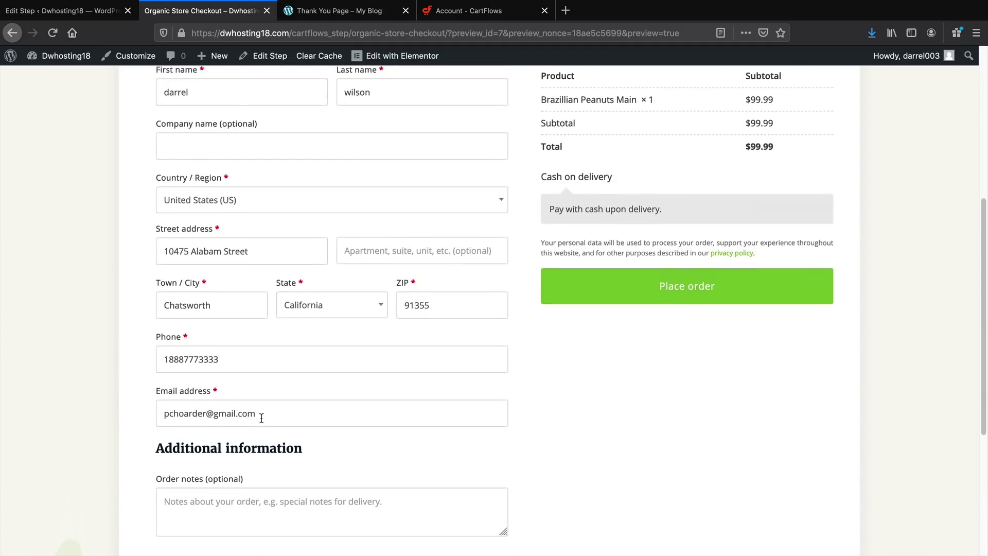
pyautogui.scroll(4, 262, 417)
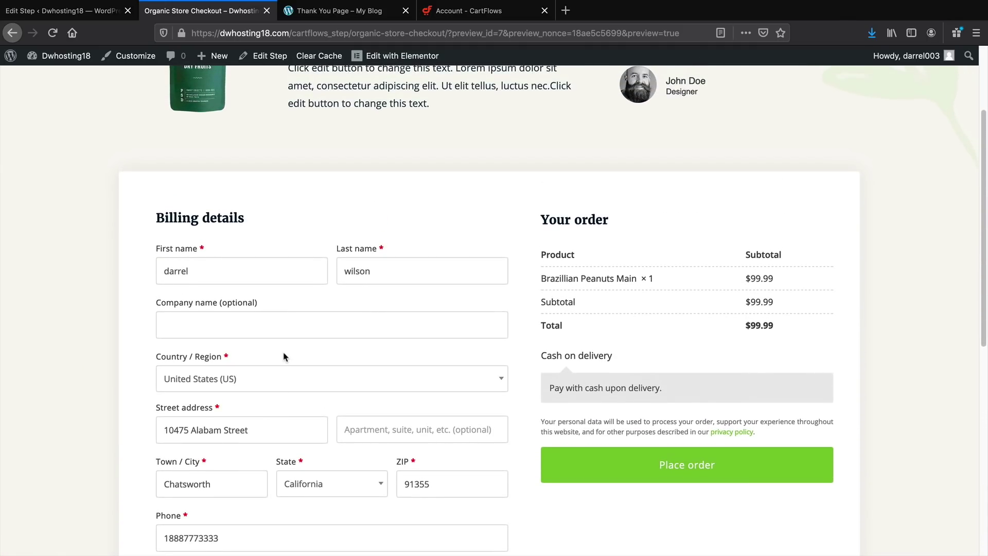
pyautogui.scroll(-8, 260, 273)
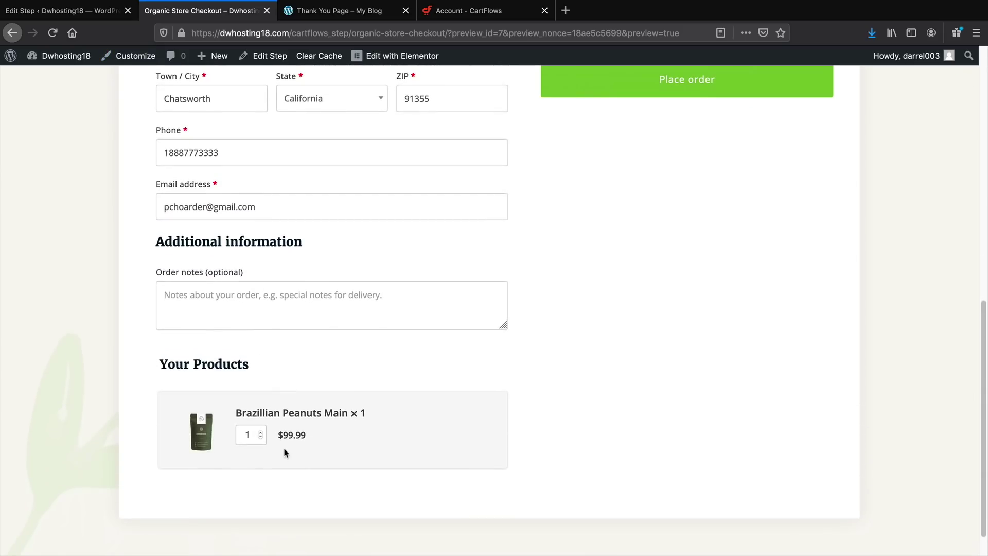
pyautogui.moveTo(253, 432); pyautogui.dragTo(236, 435)
# Back in the step editor, turn off product images, quantity, and product options
pyautogui.click(69, 13)
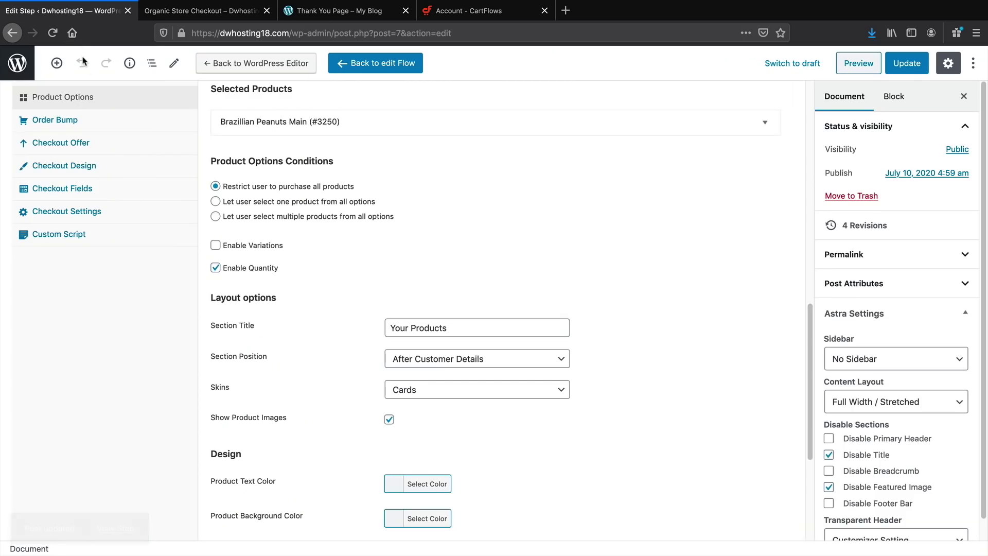
pyautogui.click(389, 419)
pyautogui.click(216, 268)
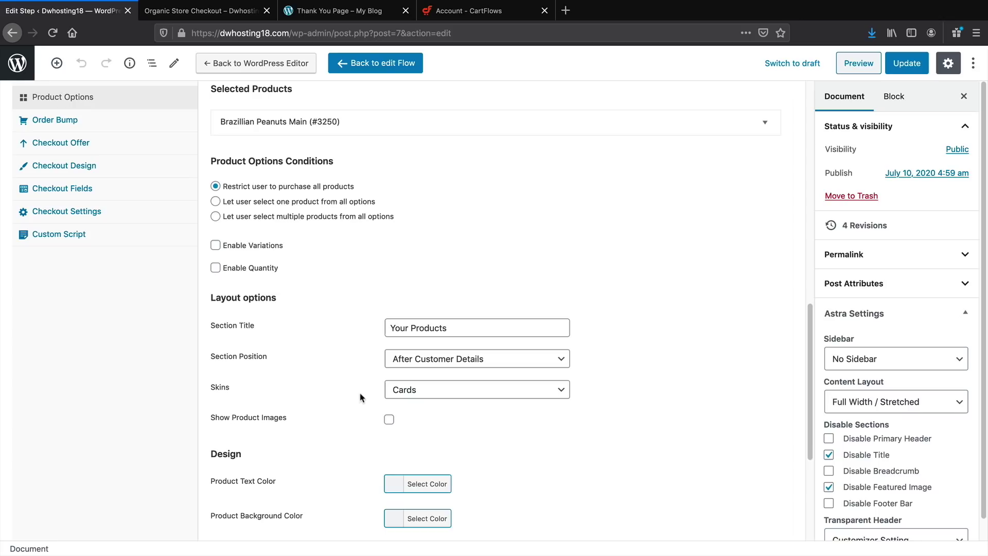
pyautogui.scroll(3, 360, 402)
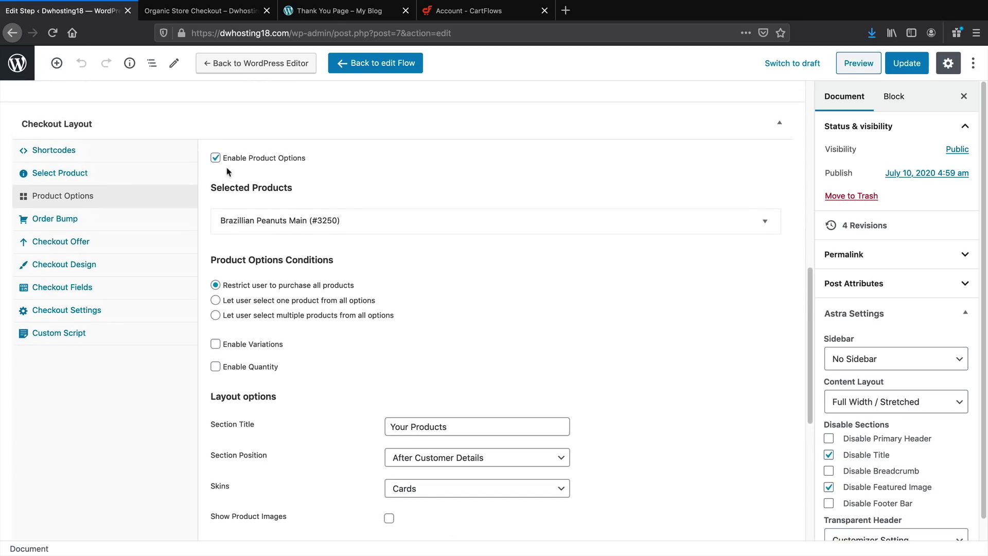
pyautogui.click(215, 158)
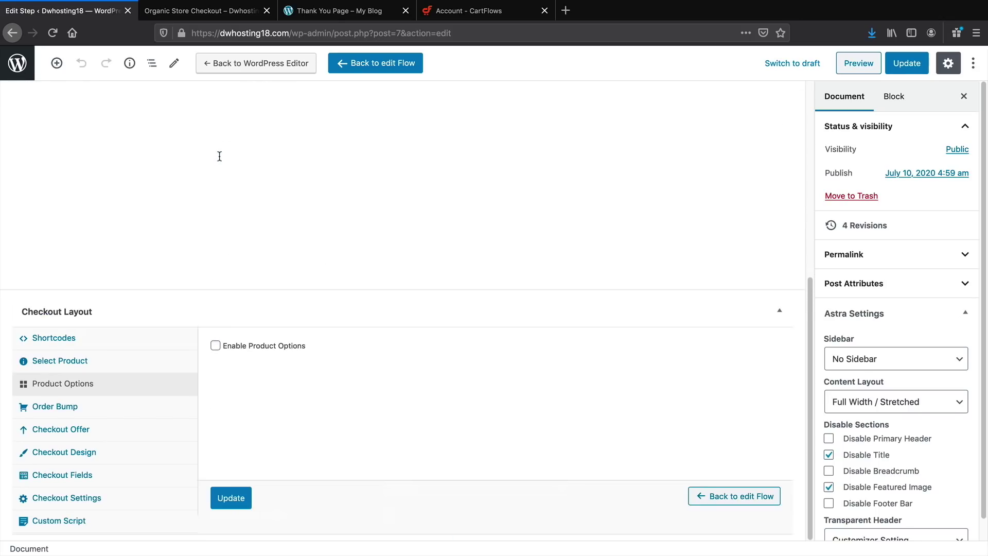
# Enable the order bump with Assorted Dry Fruits (#243) as its product
pyautogui.click(141, 415)
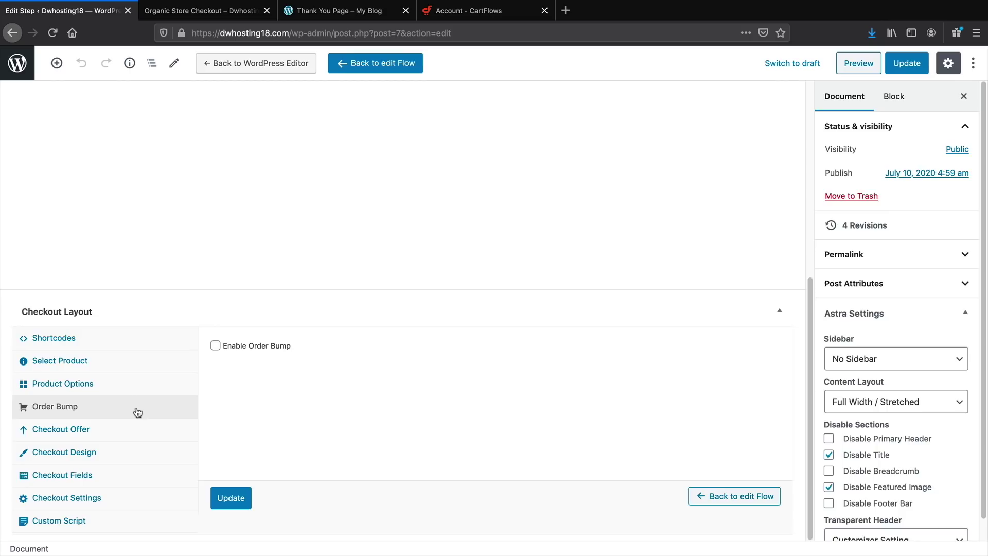
pyautogui.click(215, 345)
pyautogui.scroll(-2, 295, 370)
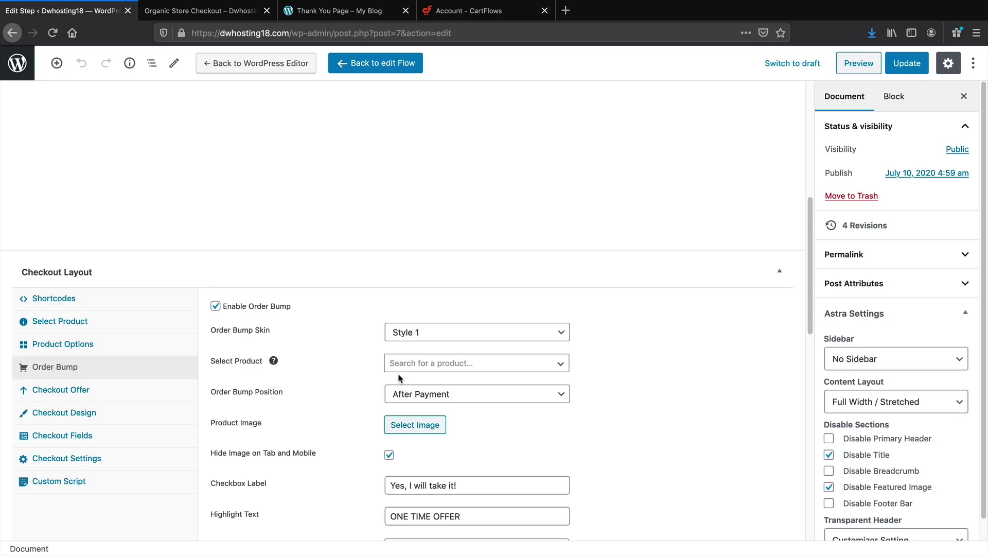
pyautogui.click(414, 366)
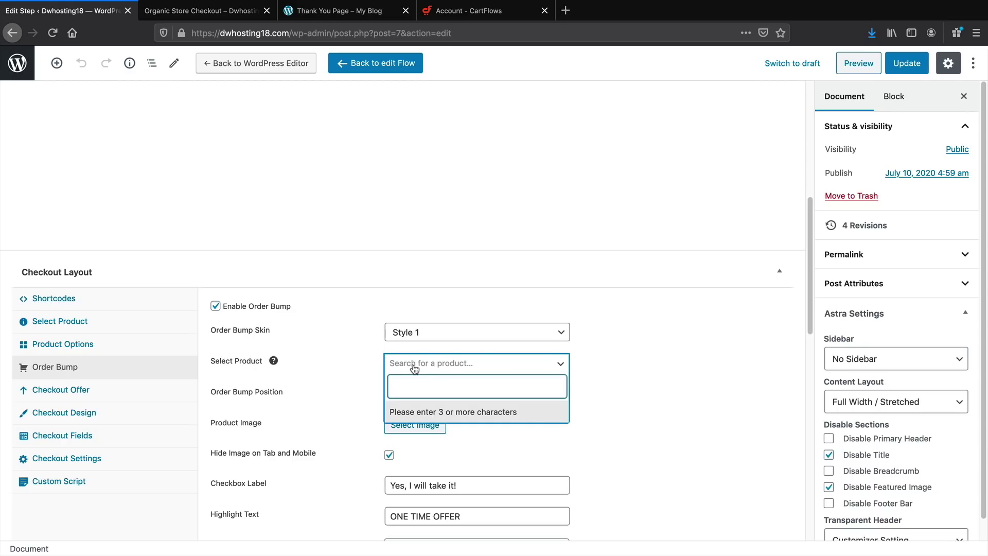
pyautogui.write('assort')
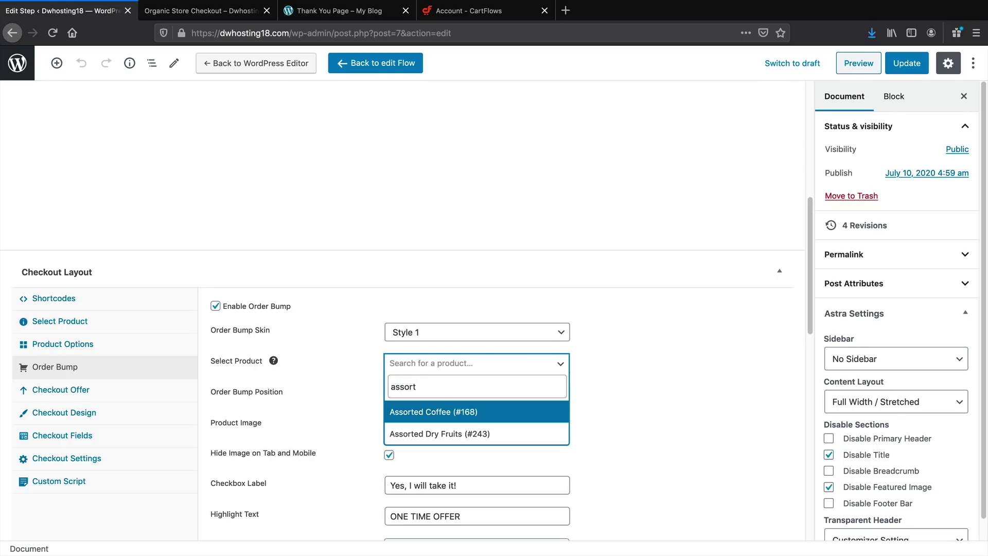
pyautogui.click(444, 430)
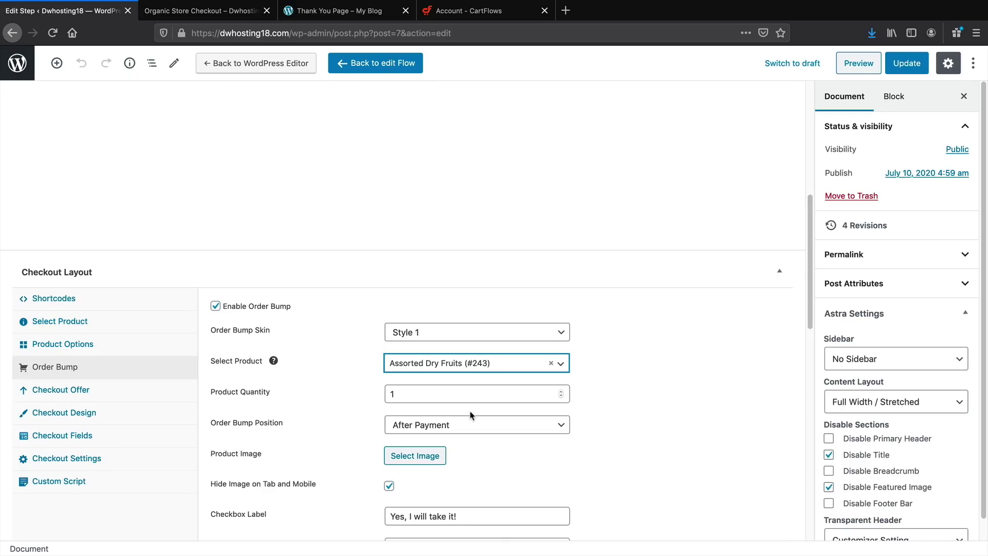
# Set the bump description to 'These are the best with the brilliant nuts!' and save the step
pyautogui.scroll(-6, 470, 414)
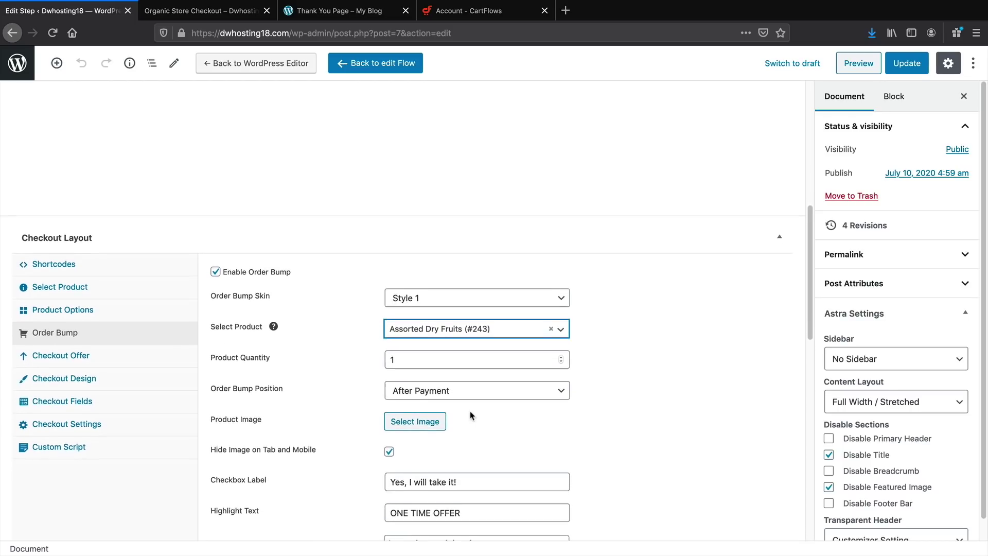
pyautogui.moveTo(488, 404); pyautogui.dragTo(337, 260)
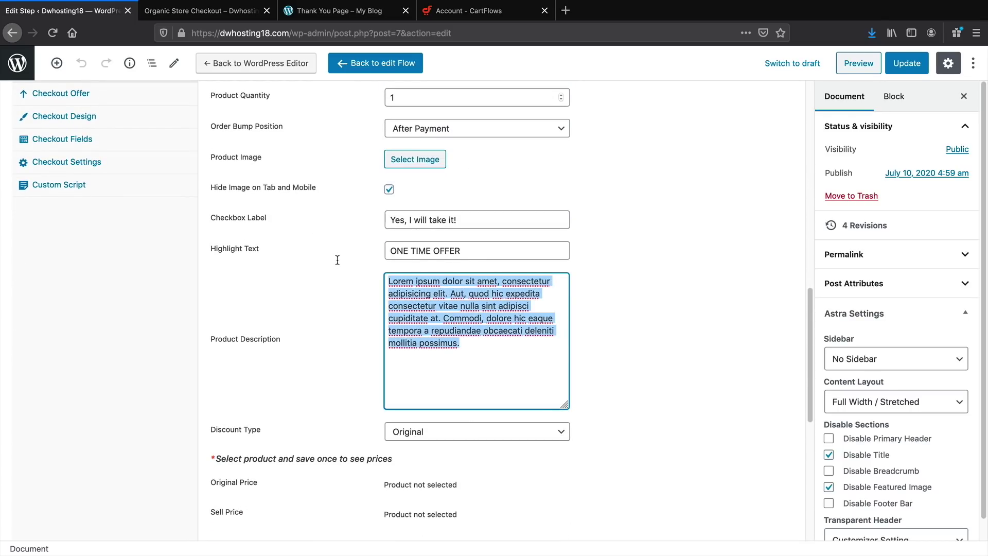
pyautogui.write('Thi')
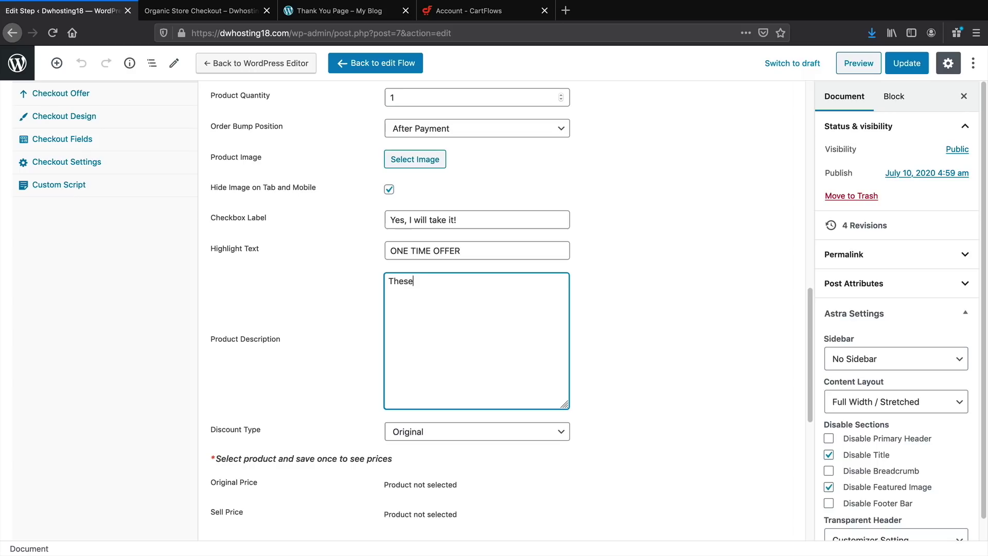
pyautogui.write('se are the best with the brazillian nue')
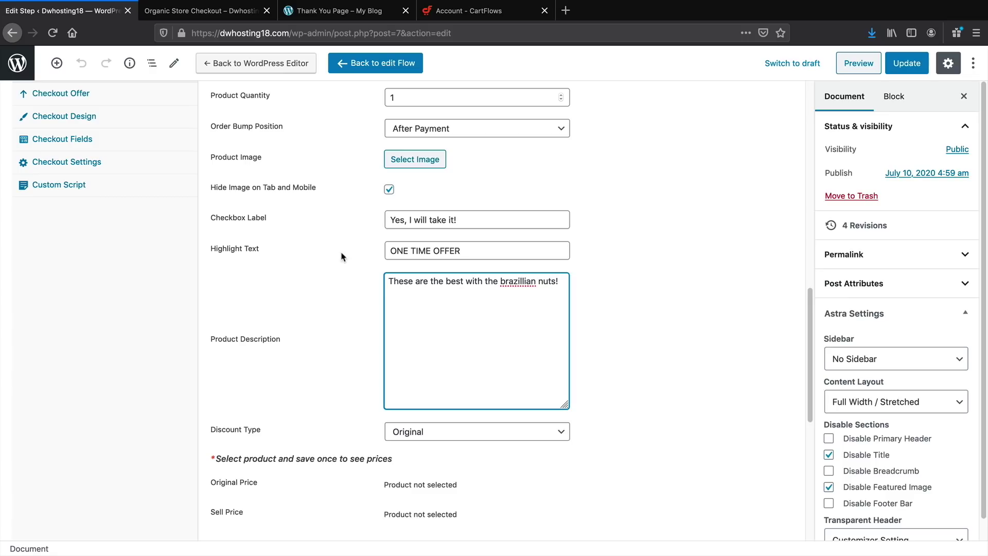
pyautogui.rightClick(518, 282)
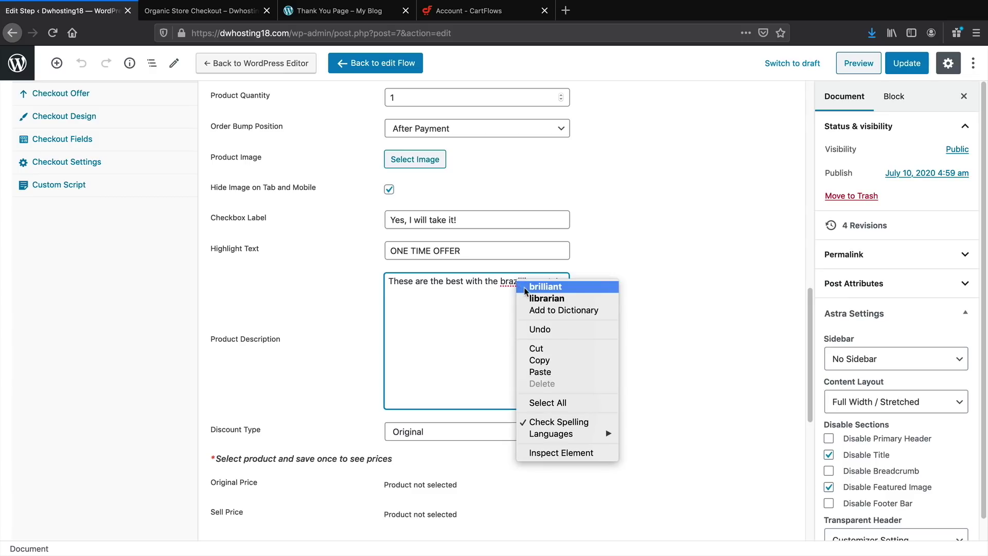
pyautogui.click(525, 288)
pyautogui.scroll(3, 589, 331)
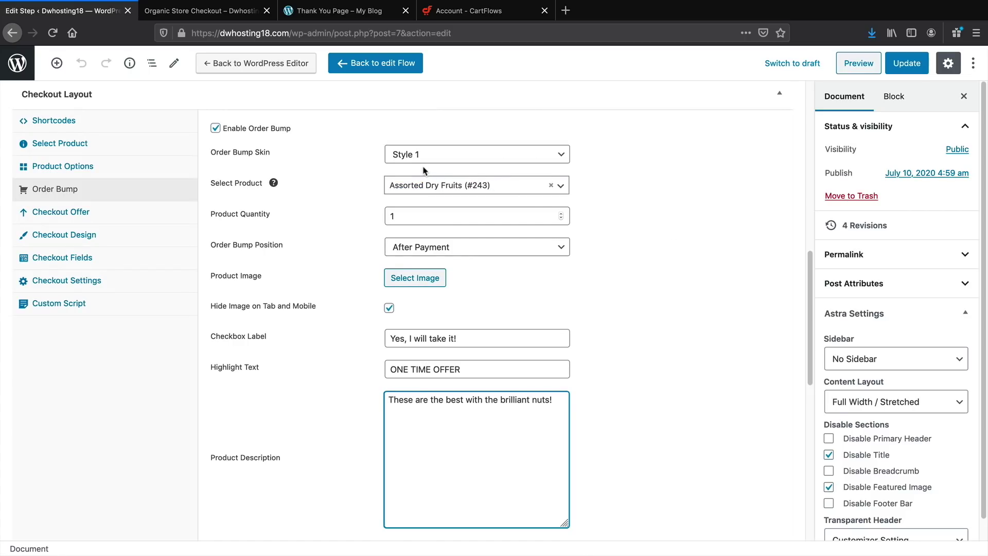
pyautogui.click(907, 72)
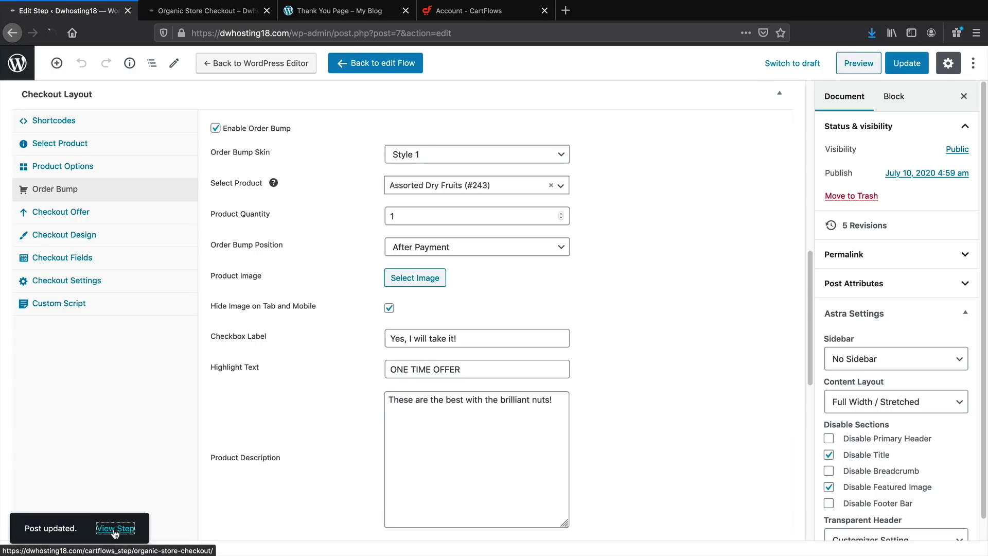
pyautogui.click(116, 529)
# On the live checkout, tick the Assorted Dry Fruits bump and check it appears in the order
pyautogui.scroll(-5, 282, 422)
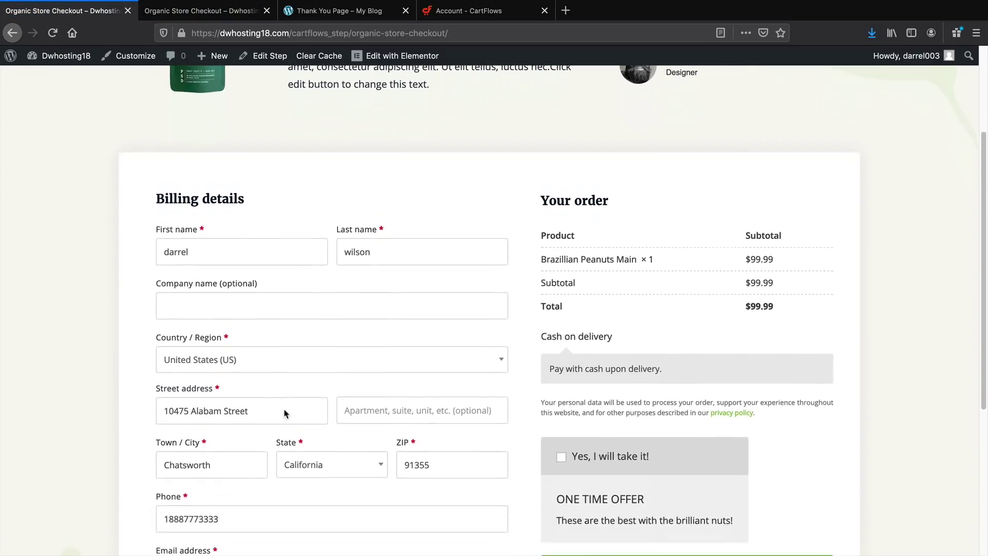
pyautogui.click(573, 376)
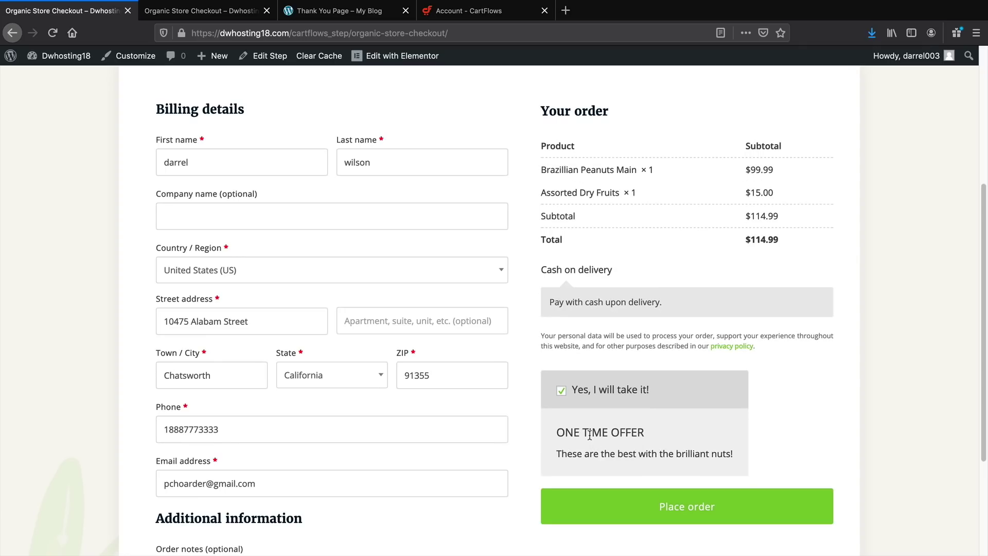
pyautogui.moveTo(760, 193); pyautogui.dragTo(549, 189)
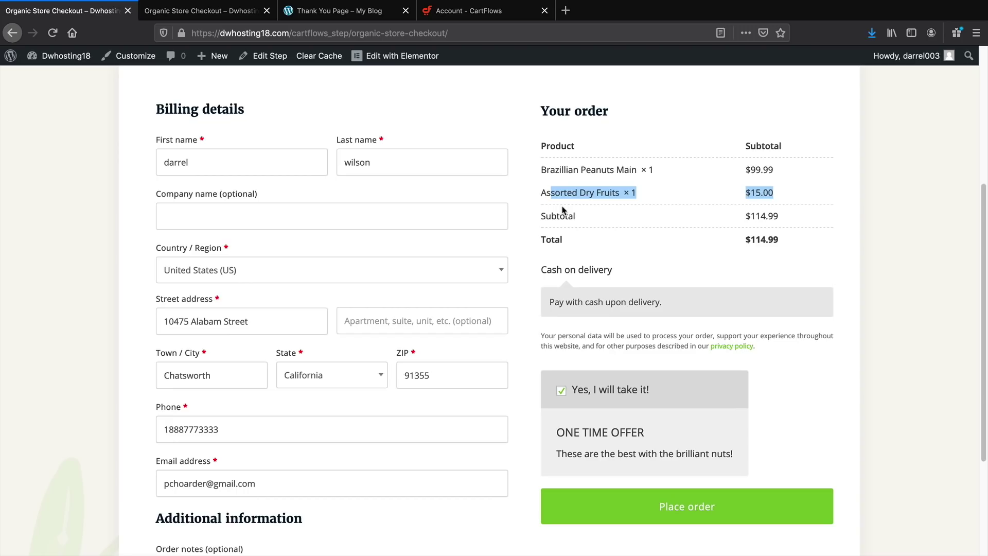
# Reopen the checkout step editor at the order bump's product image setting
pyautogui.click(265, 56)
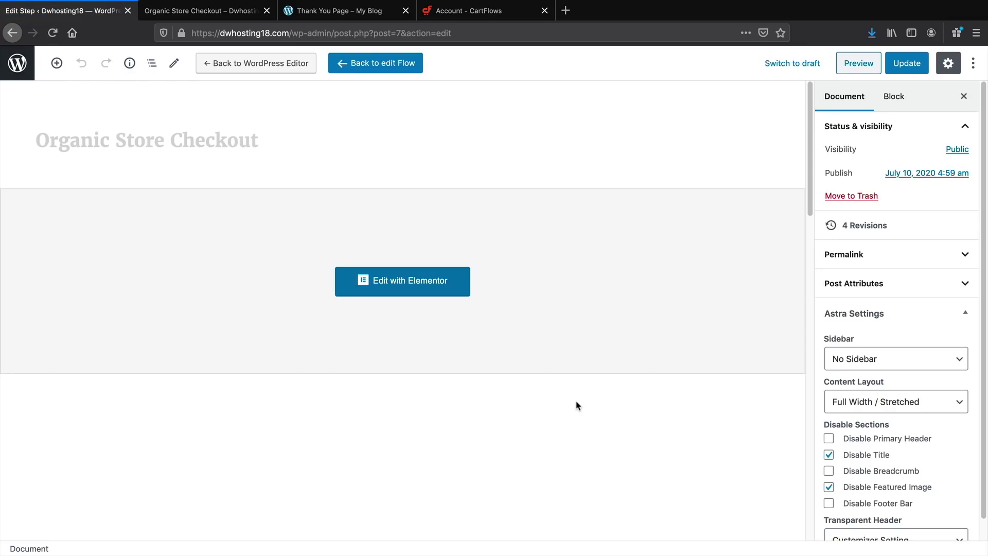
pyautogui.scroll(-5, 577, 405)
pyautogui.scroll(-1, 576, 405)
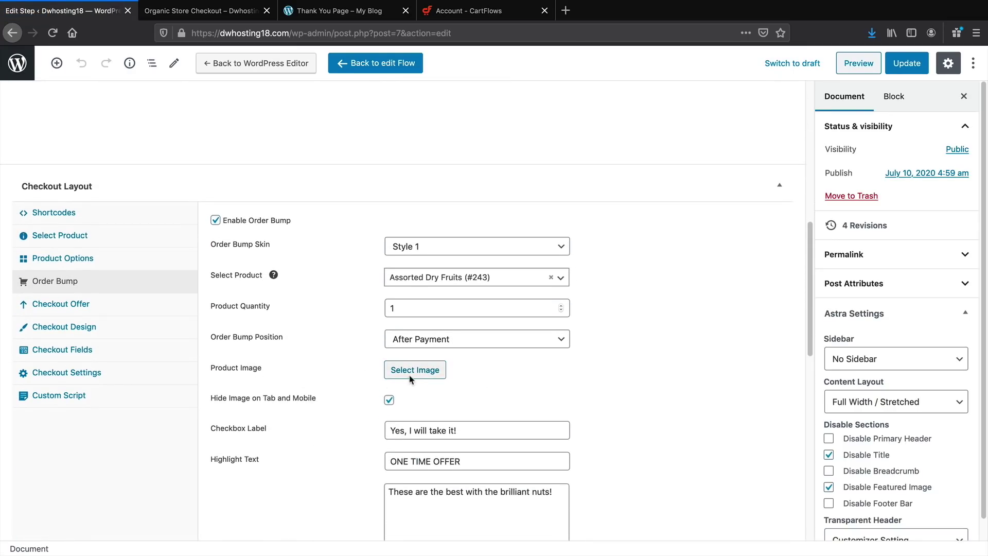
pyautogui.click(414, 371)
# Choose the Pulses bag picture from the Media Library as the bump's product image
pyautogui.scroll(-1, 335, 360)
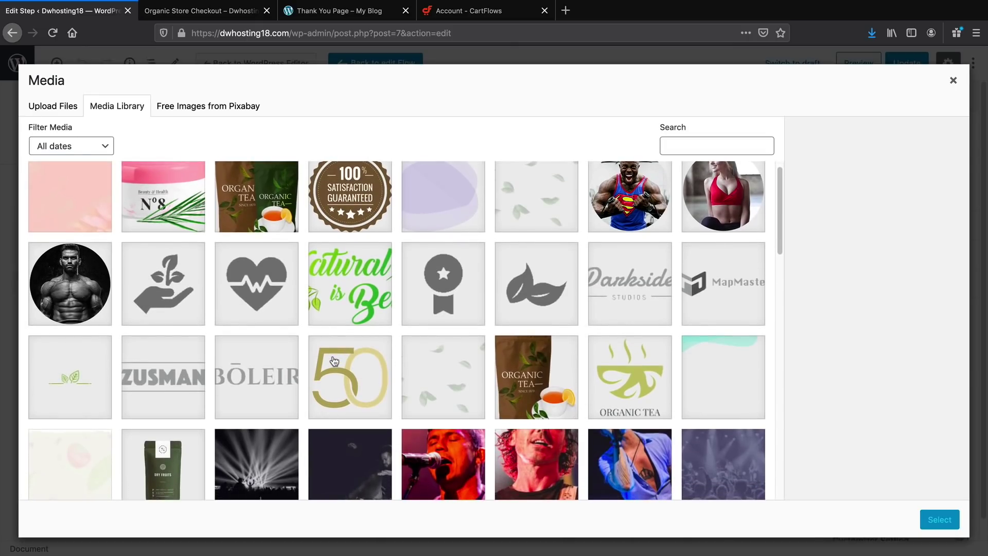
pyautogui.scroll(-2, 334, 360)
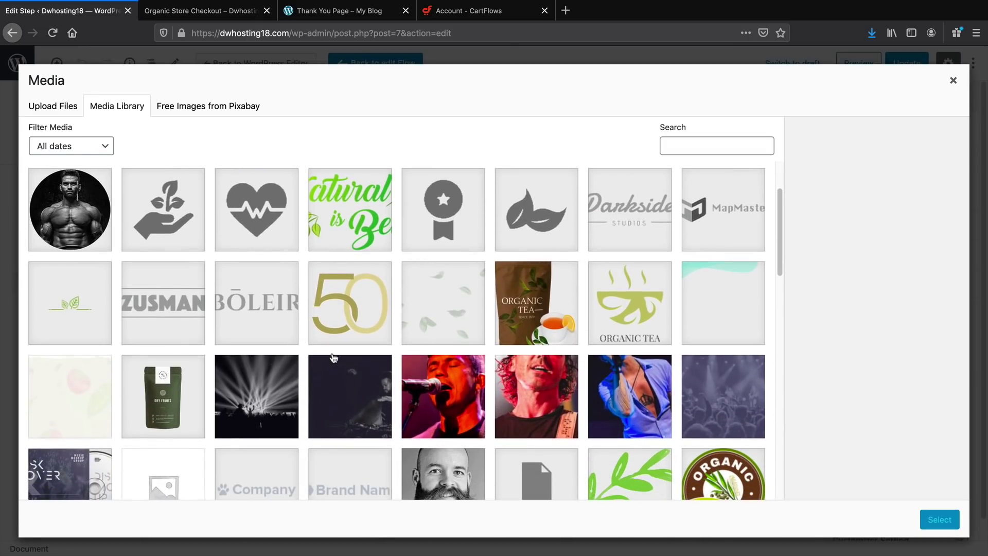
pyautogui.scroll(-15, 334, 358)
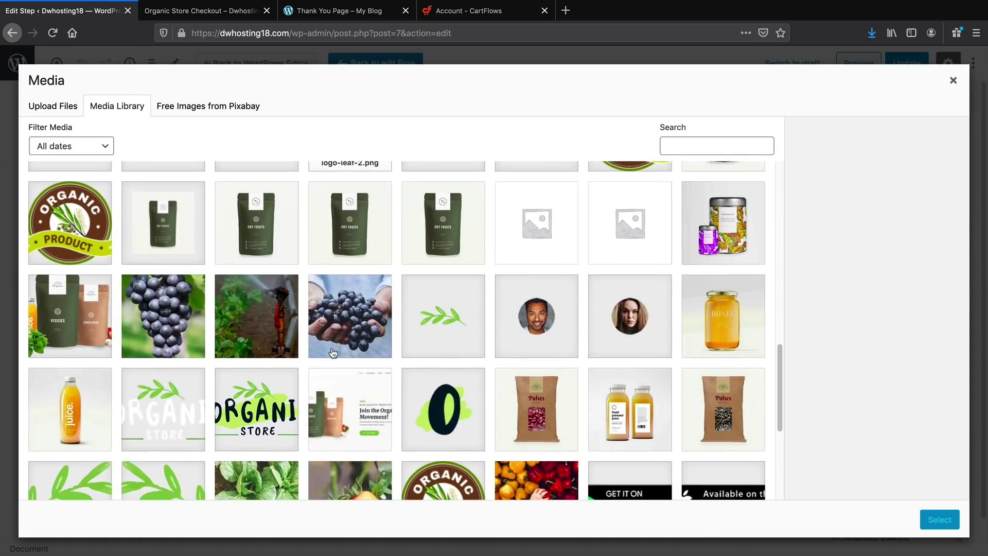
pyautogui.scroll(-5, 334, 353)
pyautogui.click(635, 363)
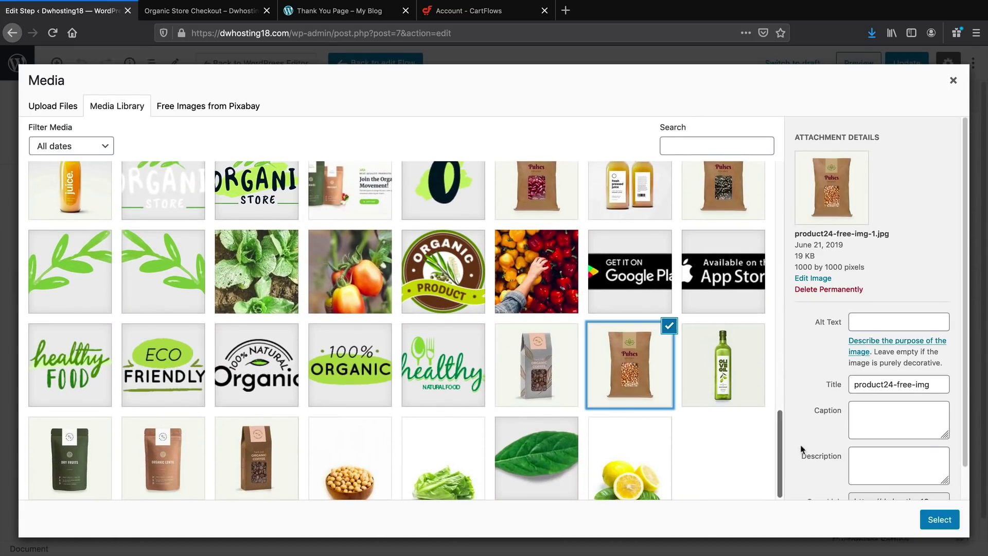
pyautogui.click(938, 520)
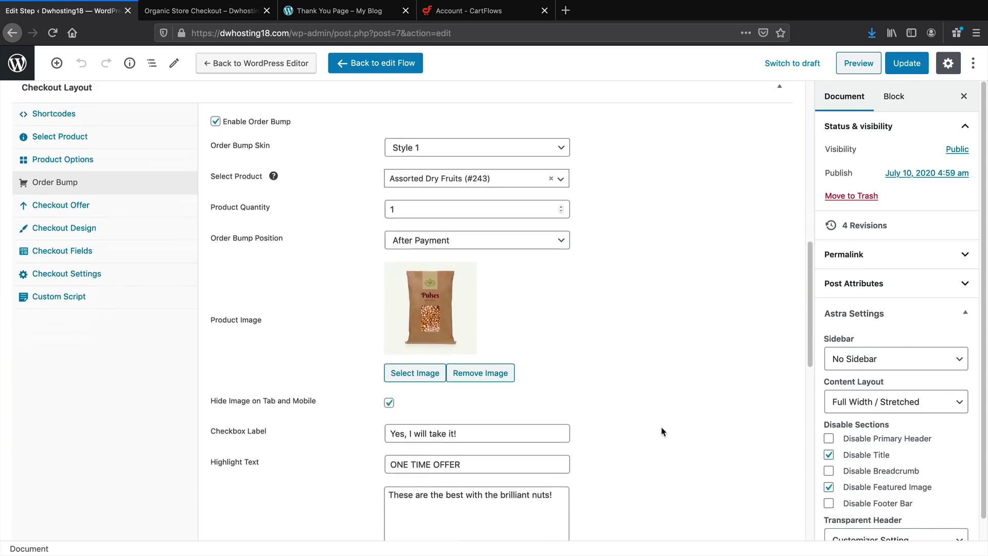
# Set the order bump position to After Order and update the step
pyautogui.click(468, 318)
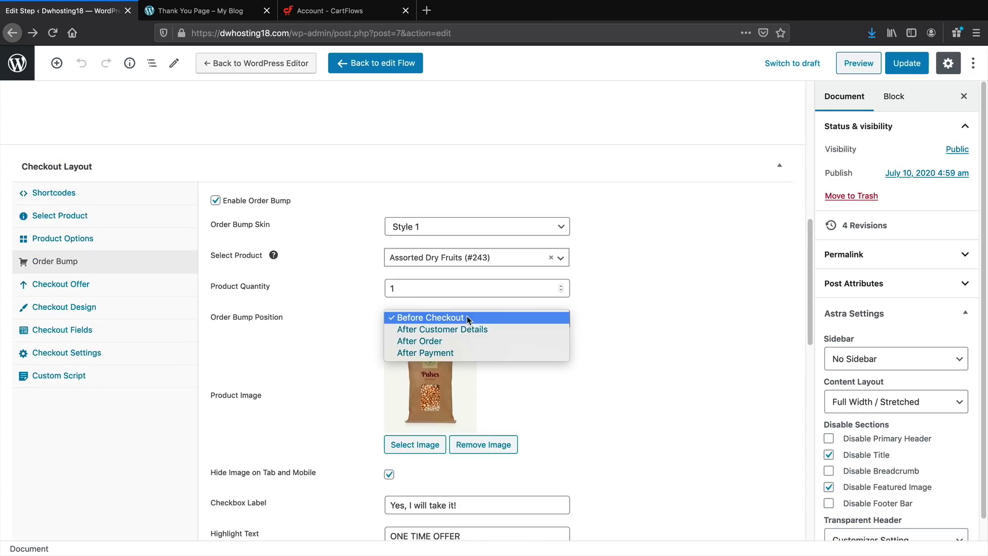
pyautogui.click(469, 342)
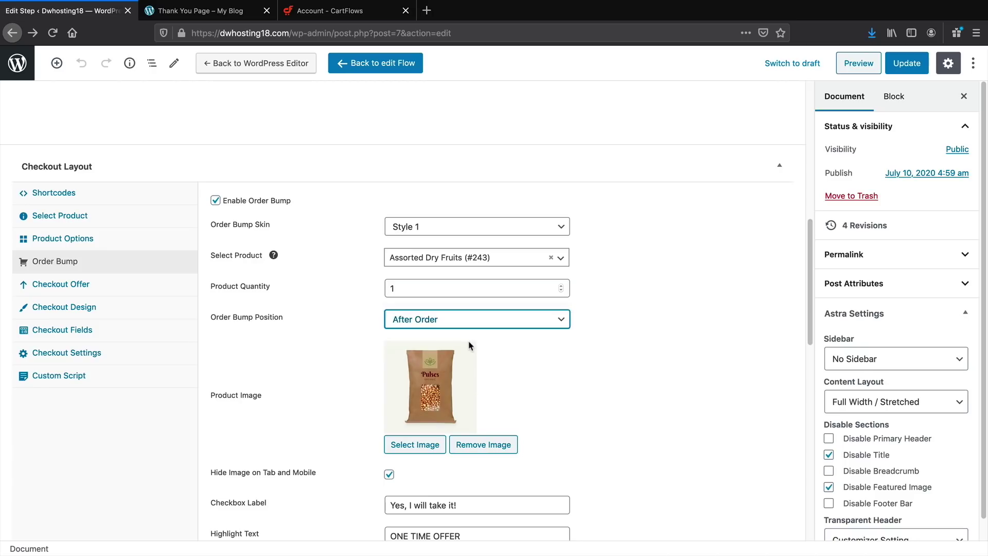
pyautogui.scroll(-1, 429, 359)
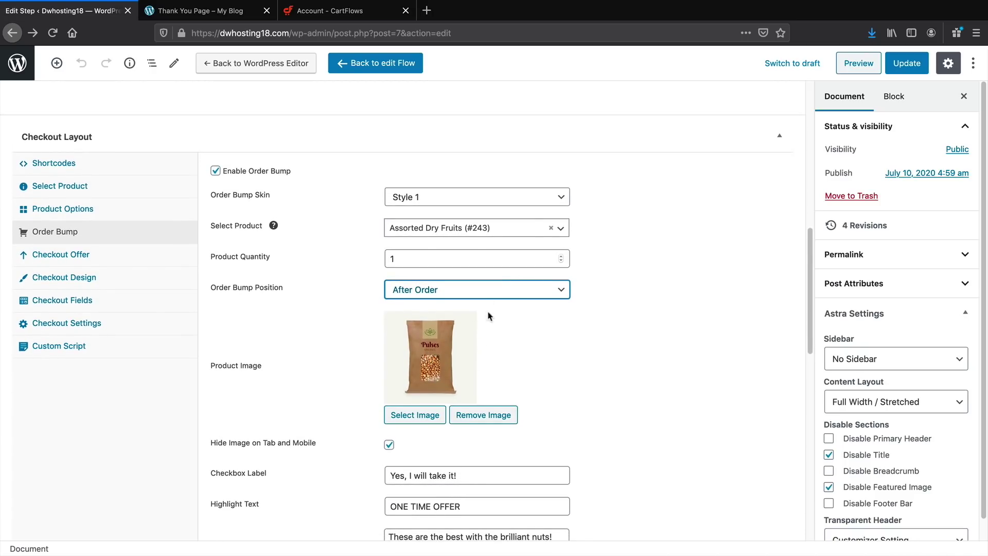
pyautogui.click(906, 64)
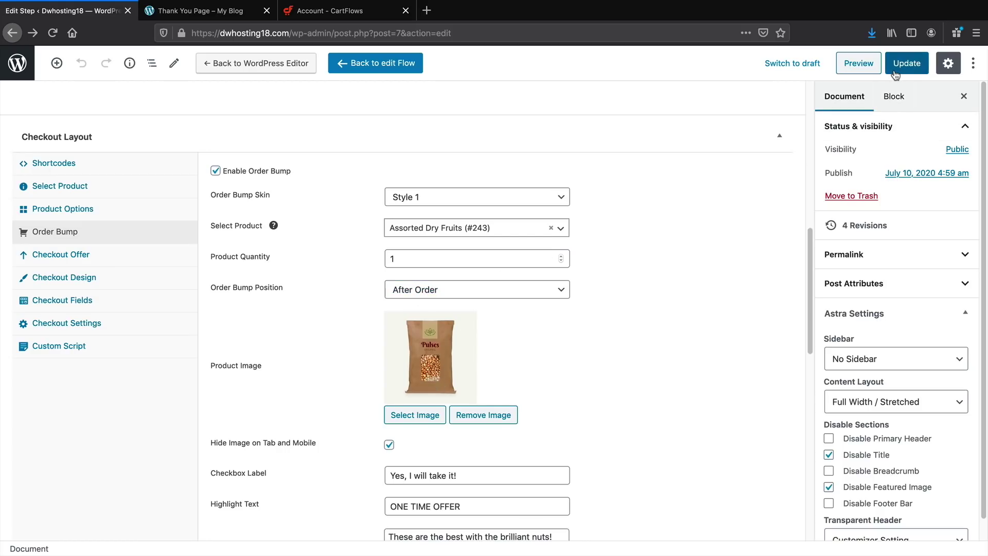
# In the preview, accept the bump offer to confirm the total becomes $114.99, then return to the editor
pyautogui.click(851, 70)
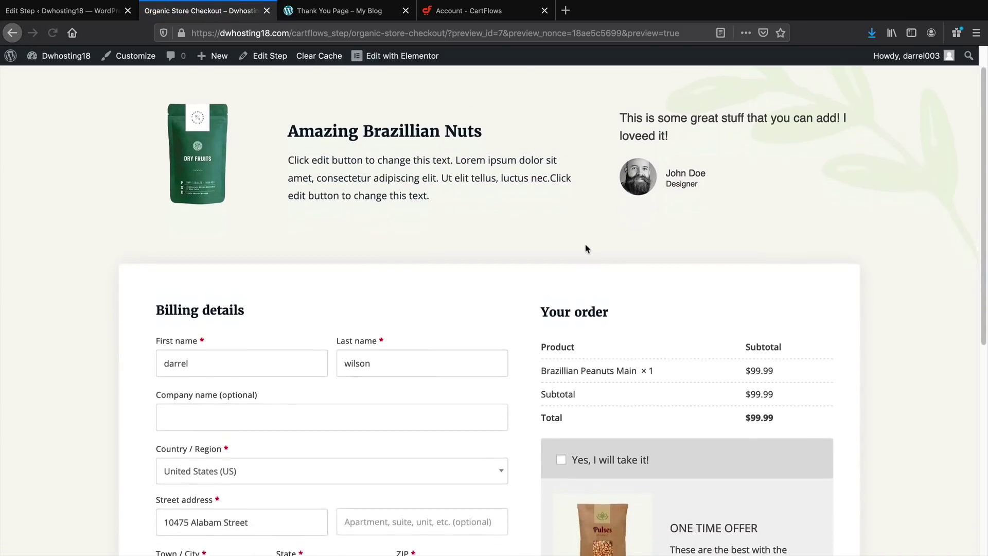
pyautogui.scroll(-5, 591, 235)
pyautogui.scroll(-1, 587, 273)
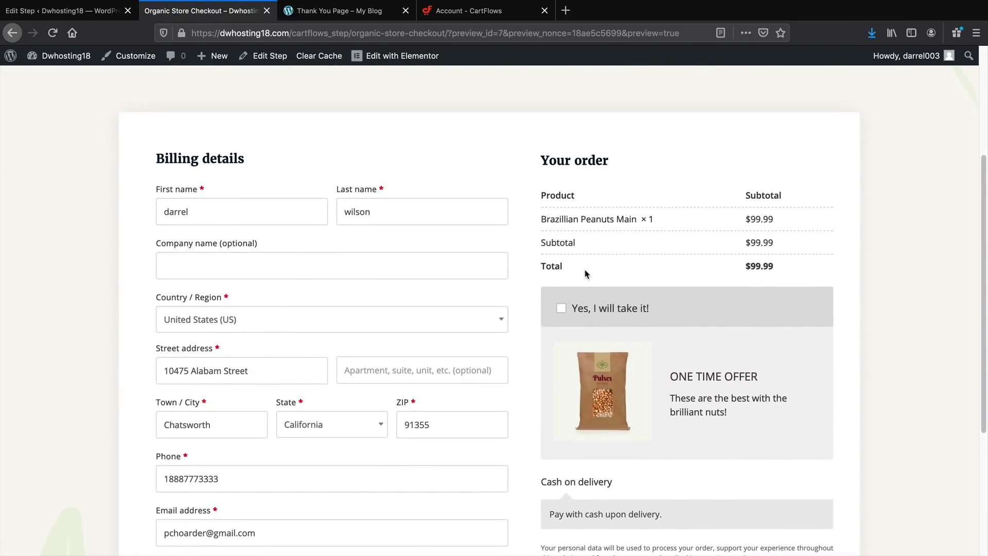
pyautogui.click(587, 279)
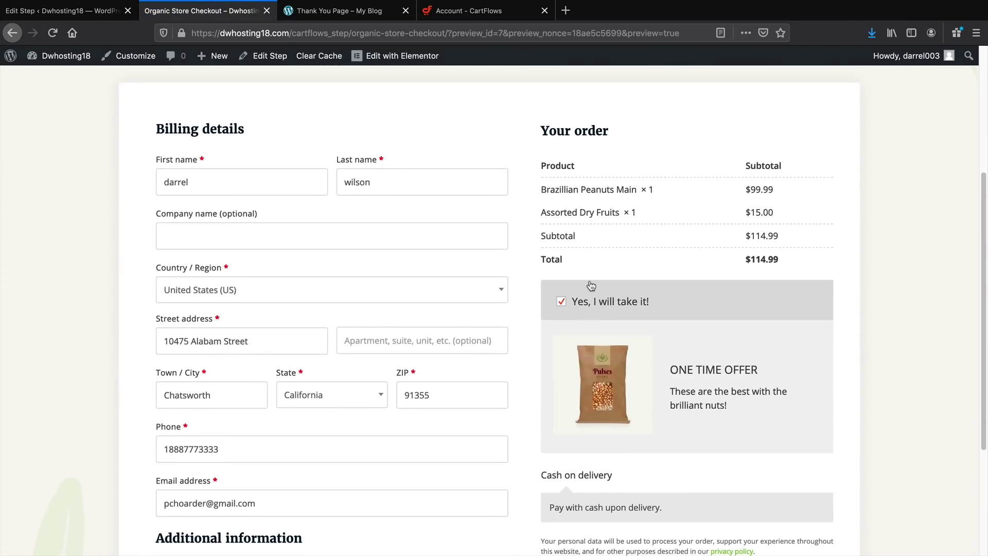
pyautogui.scroll(-3, 591, 287)
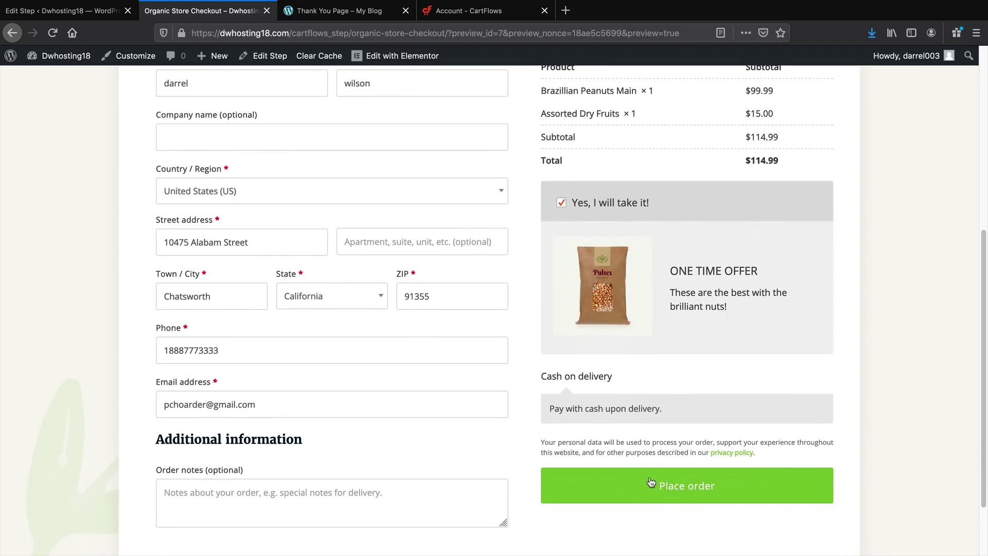
pyautogui.click(106, 11)
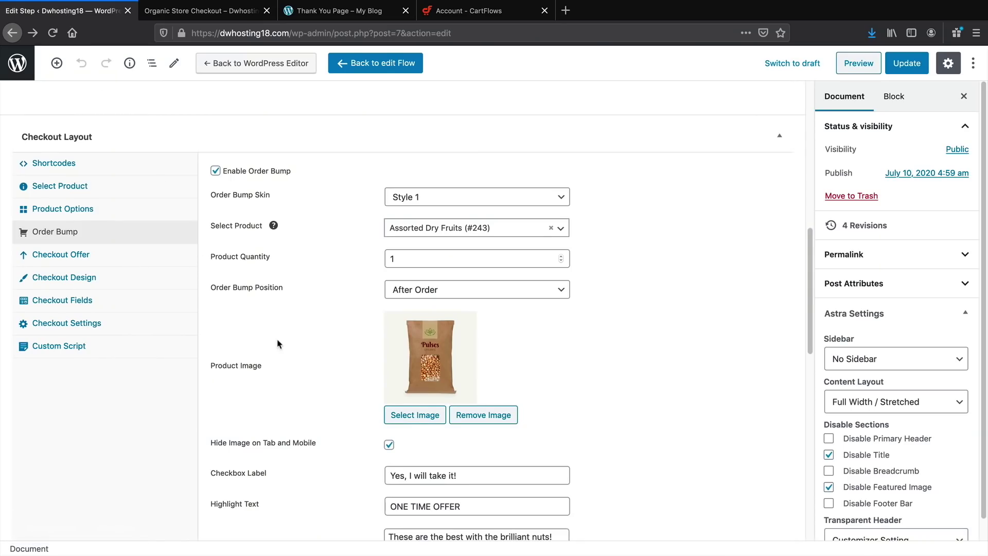
pyautogui.scroll(-5, 278, 344)
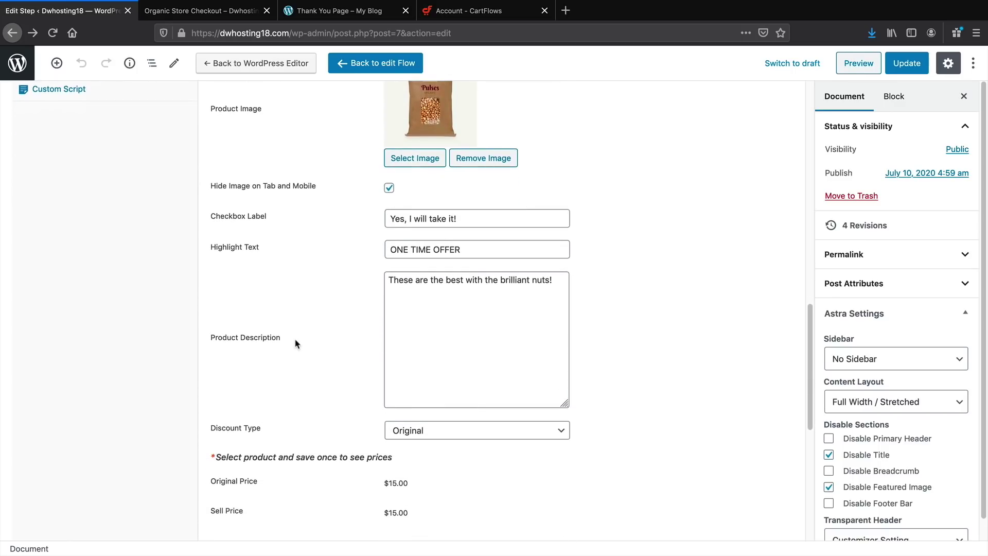
# Turn on the order bump's pointing arrow and its animation, then update the step
pyautogui.scroll(-6, 296, 344)
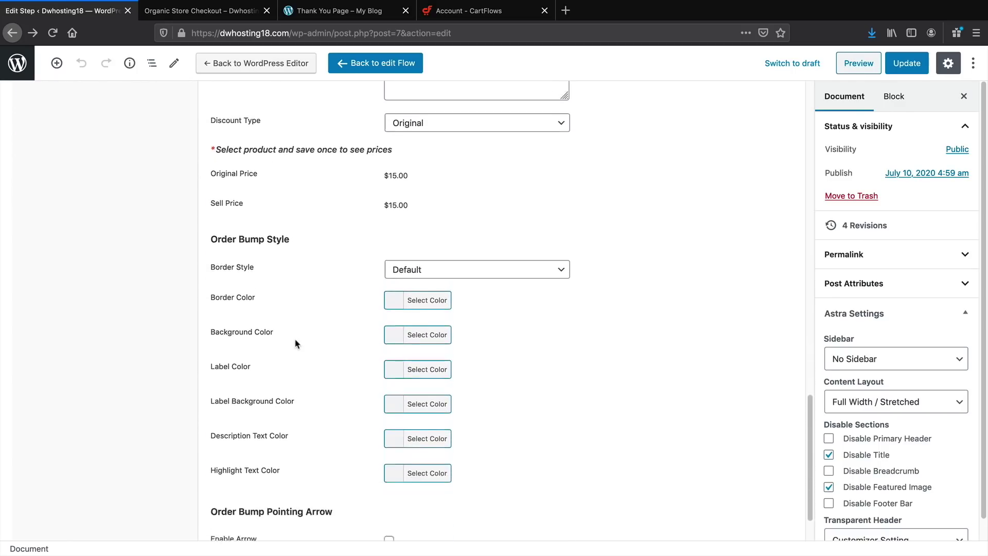
pyautogui.scroll(-2, 296, 344)
pyautogui.click(389, 477)
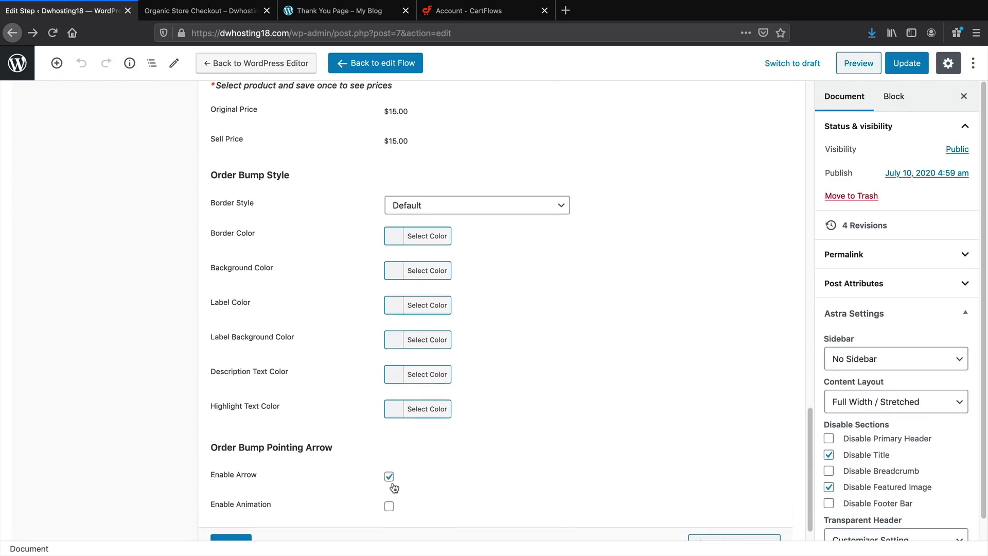
pyautogui.scroll(-1, 394, 487)
pyautogui.click(388, 476)
pyautogui.click(242, 516)
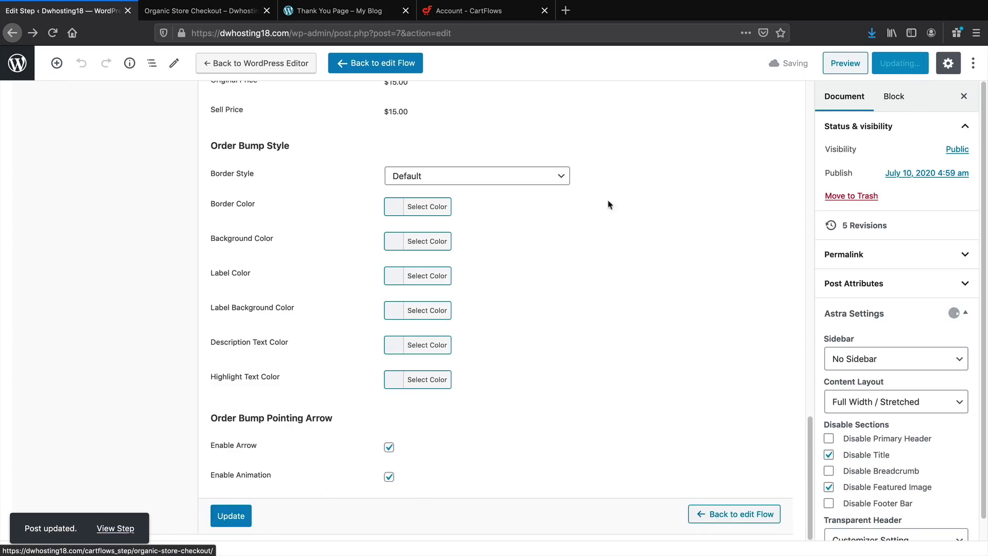
# Preview the checkout, tick the bump to add Assorted Dry Fruits, and return to the editor
pyautogui.click(835, 63)
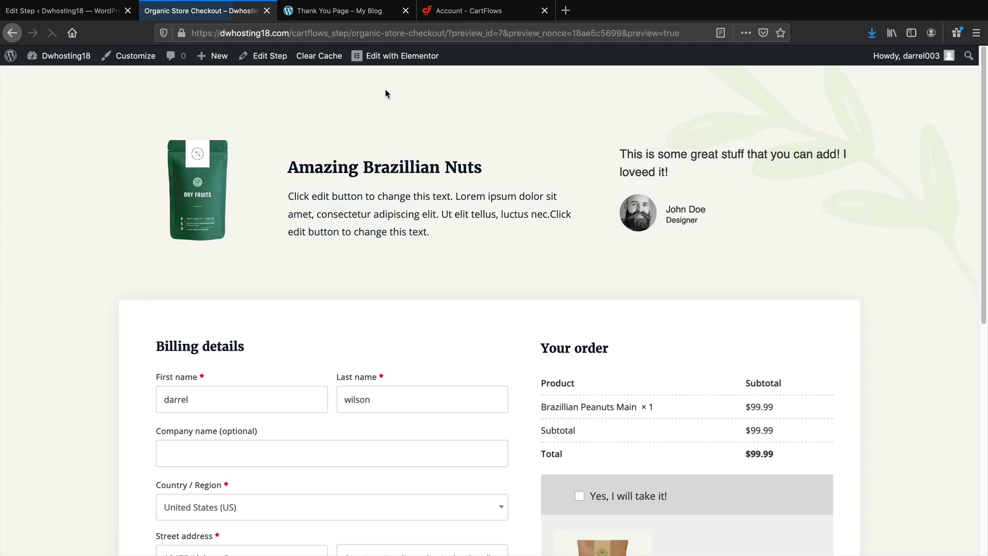
pyautogui.scroll(-2, 469, 309)
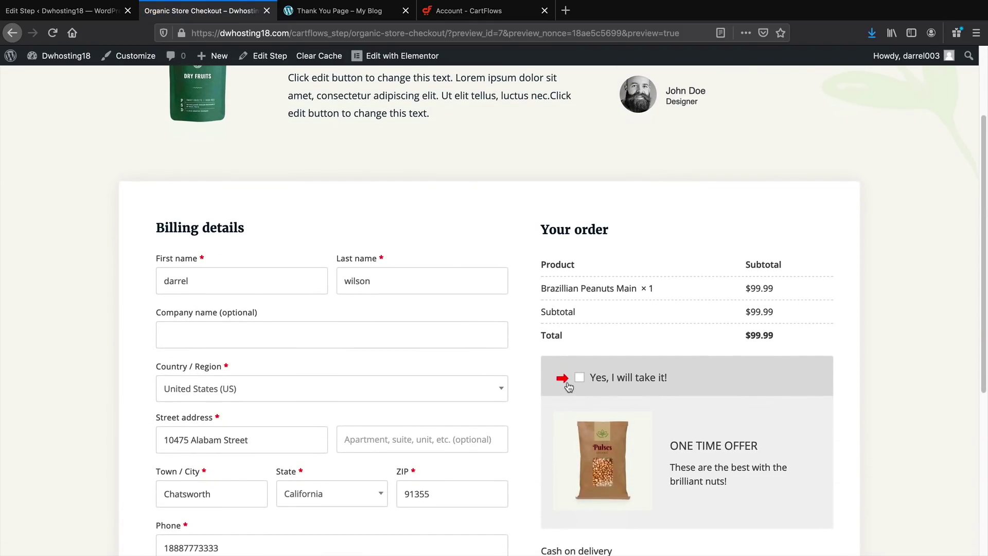
pyautogui.scroll(-2, 570, 384)
pyautogui.click(580, 280)
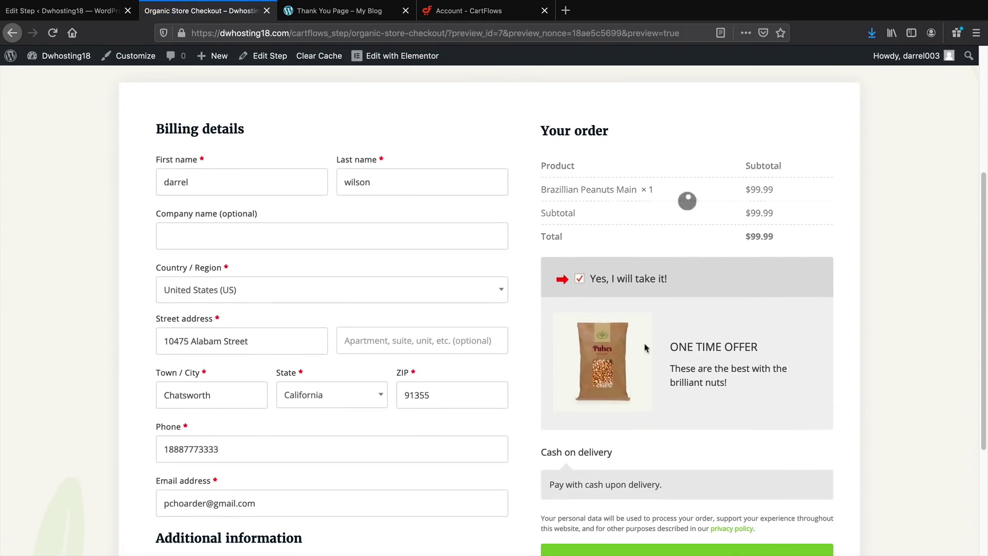
pyautogui.scroll(-2, 653, 355)
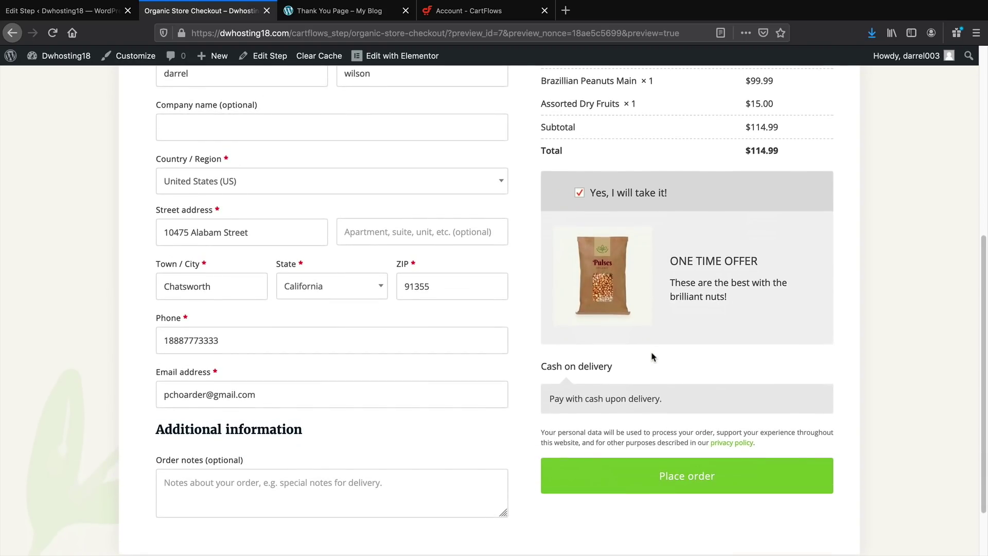
pyautogui.scroll(1, 654, 355)
pyautogui.click(67, 10)
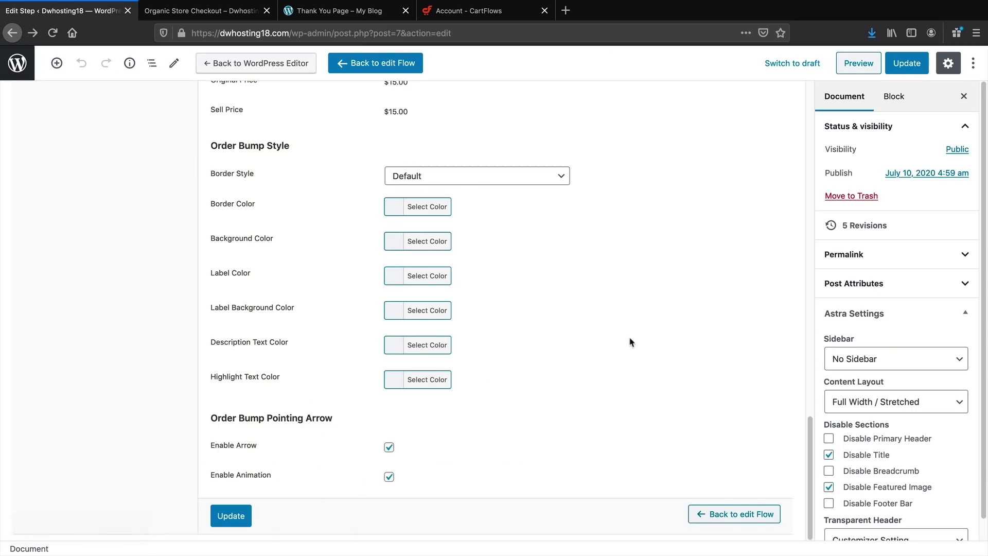
# Enable the Checkout Offer with its default 'Wait! Your Order Is Almost Complete' title and sub-title
pyautogui.scroll(10, 536, 503)
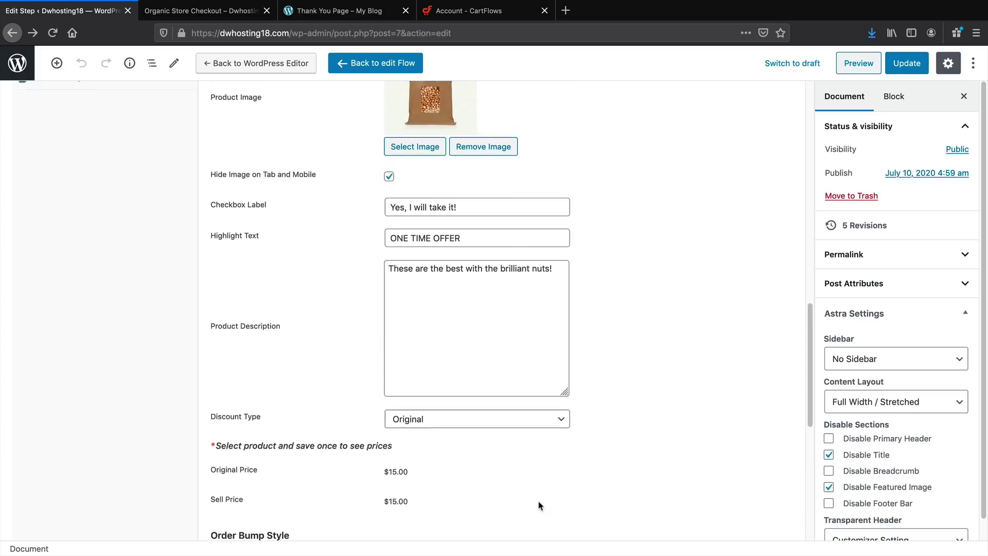
pyautogui.scroll(3, 538, 506)
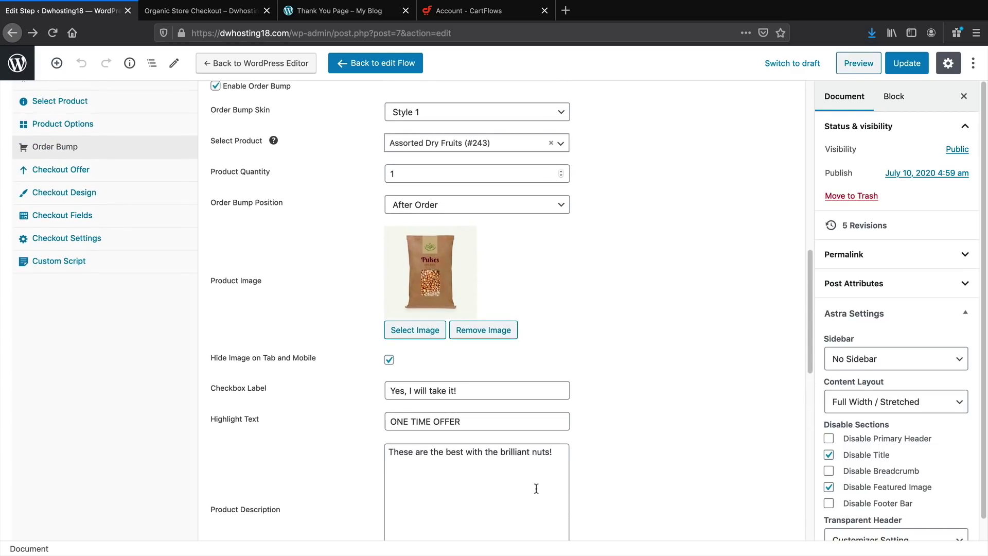
pyautogui.scroll(3, 541, 474)
pyautogui.click(105, 345)
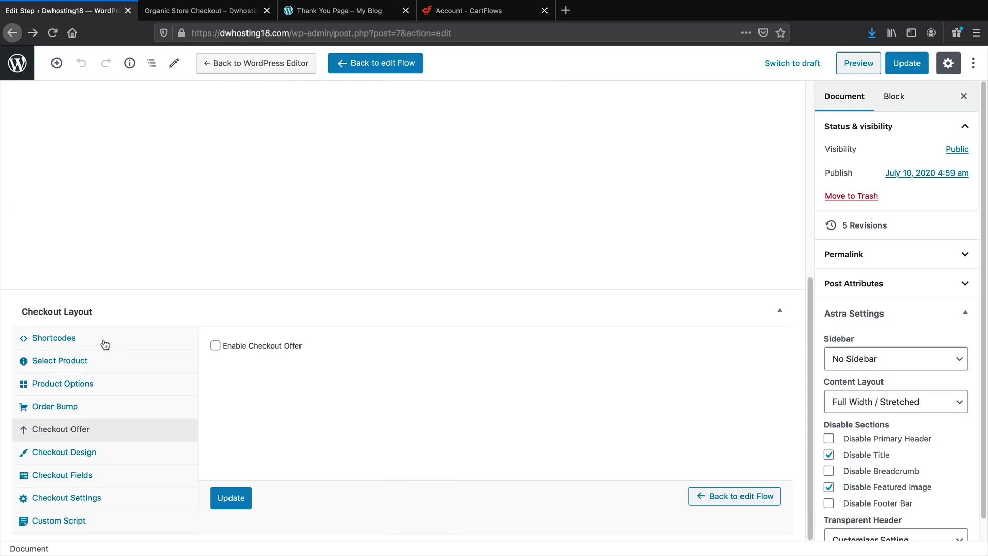
pyautogui.click(215, 345)
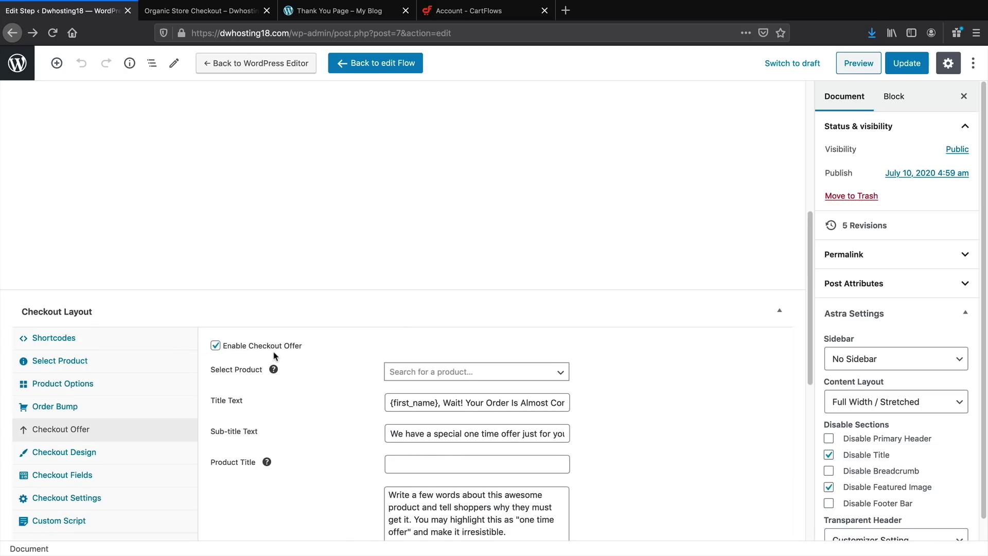
pyautogui.scroll(-3, 288, 352)
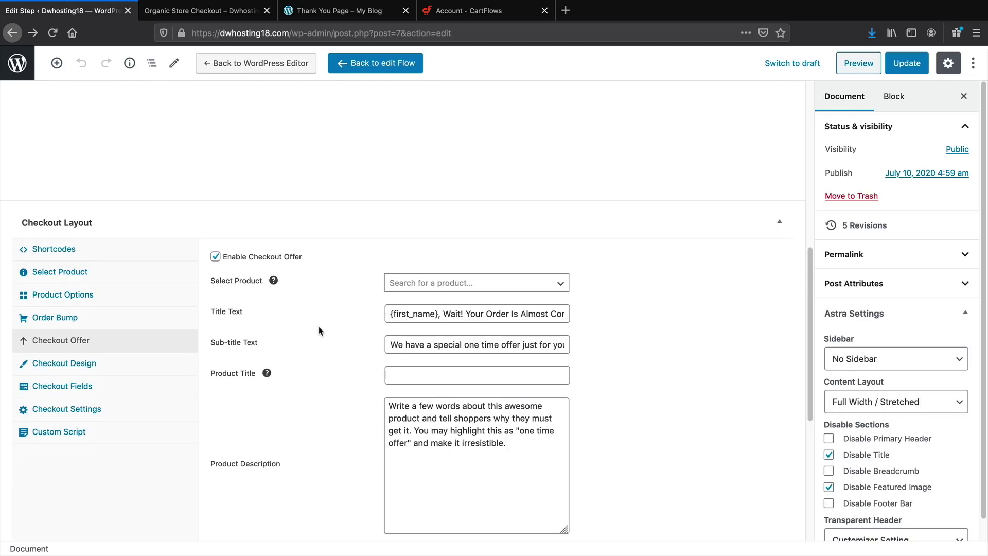
pyautogui.click(121, 364)
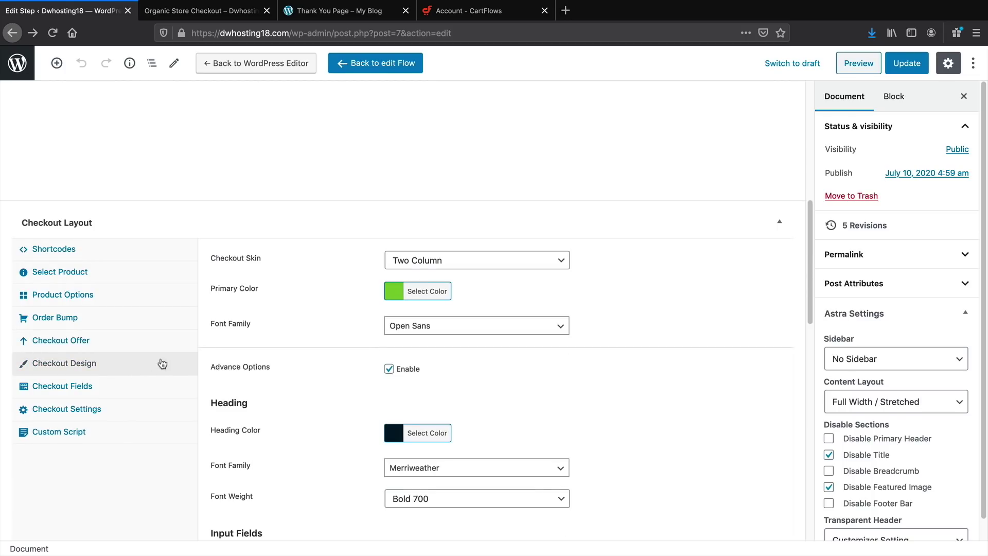
# Tick Enable Coupon Field under Checkout Fields, update the step, and view the checkout preview
pyautogui.click(123, 390)
pyautogui.click(86, 454)
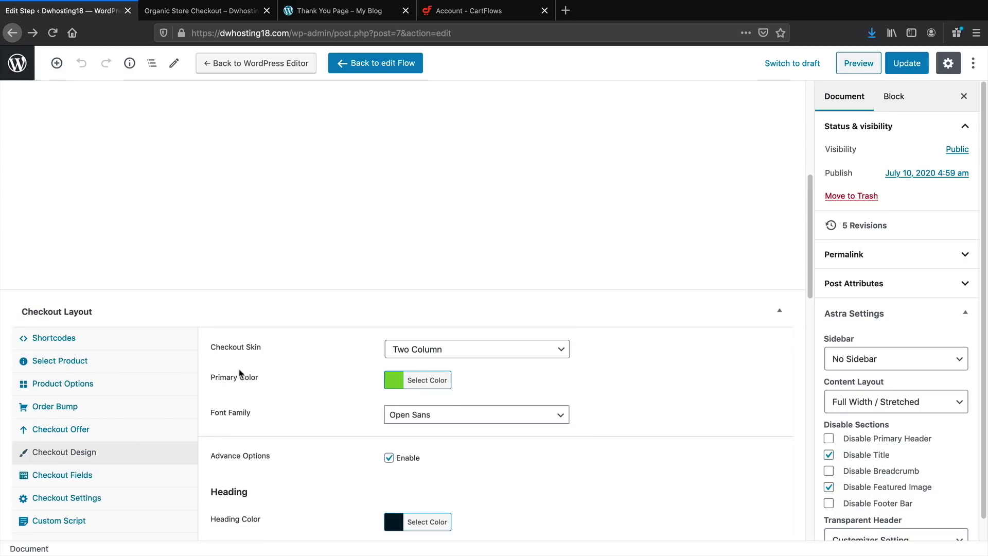
pyautogui.scroll(-1, 329, 395)
pyautogui.click(103, 436)
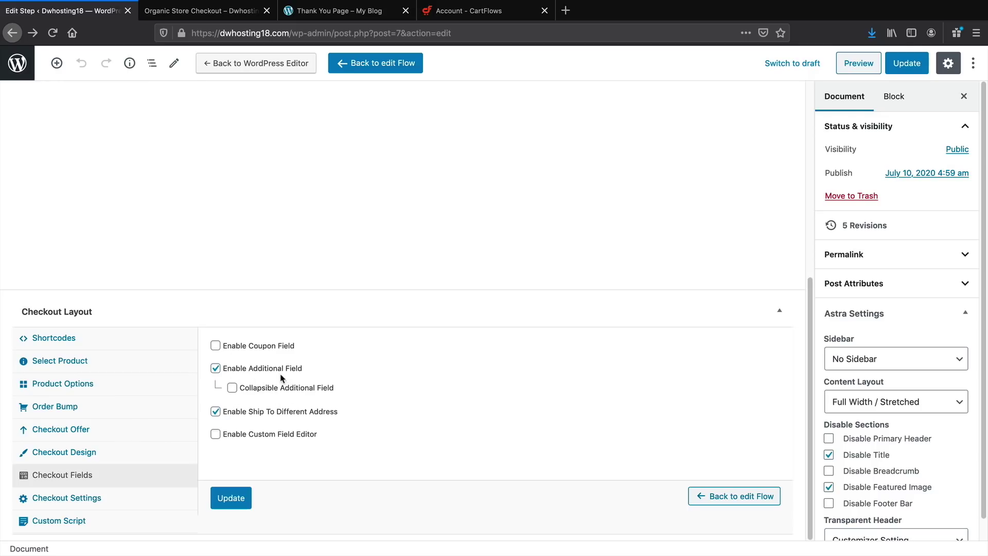
pyautogui.click(216, 347)
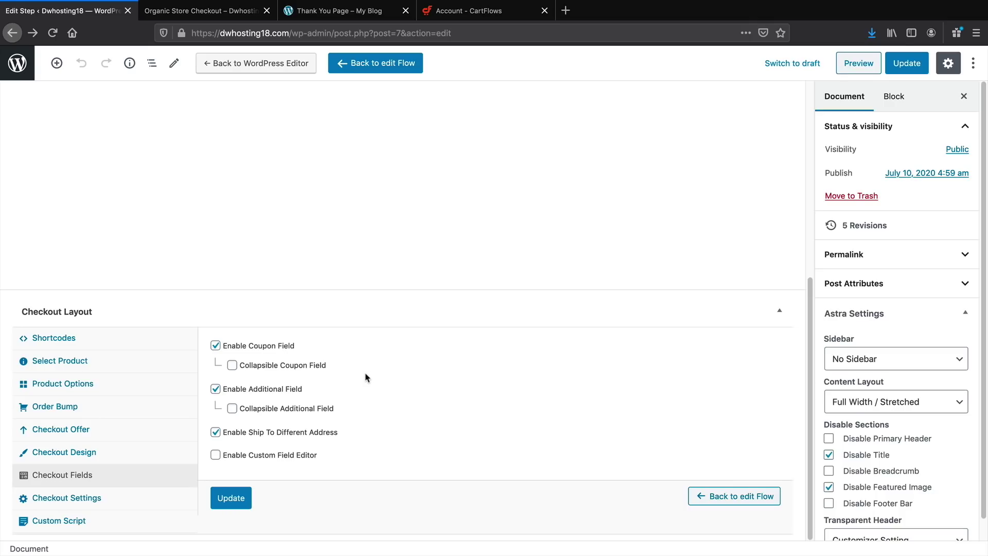
pyautogui.click(910, 69)
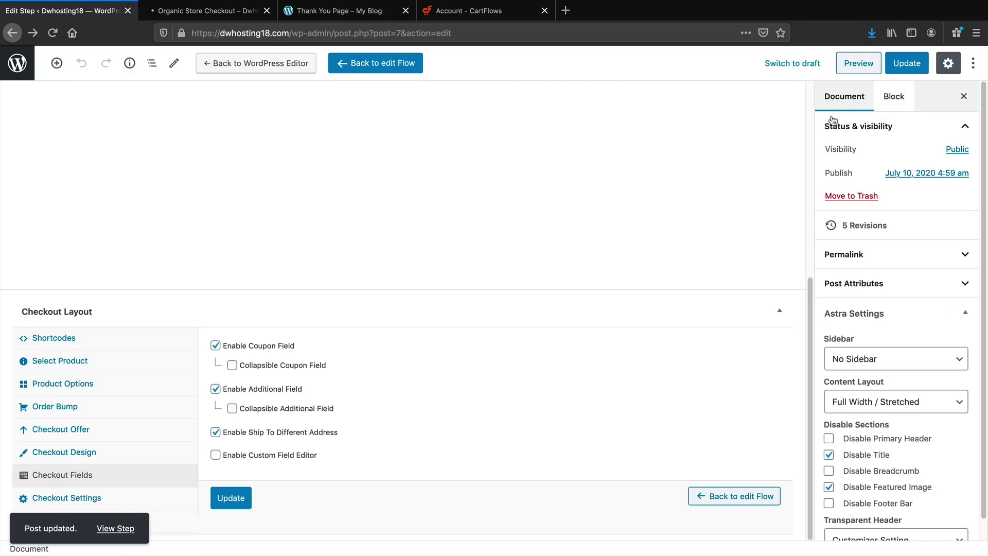
pyautogui.click(221, 10)
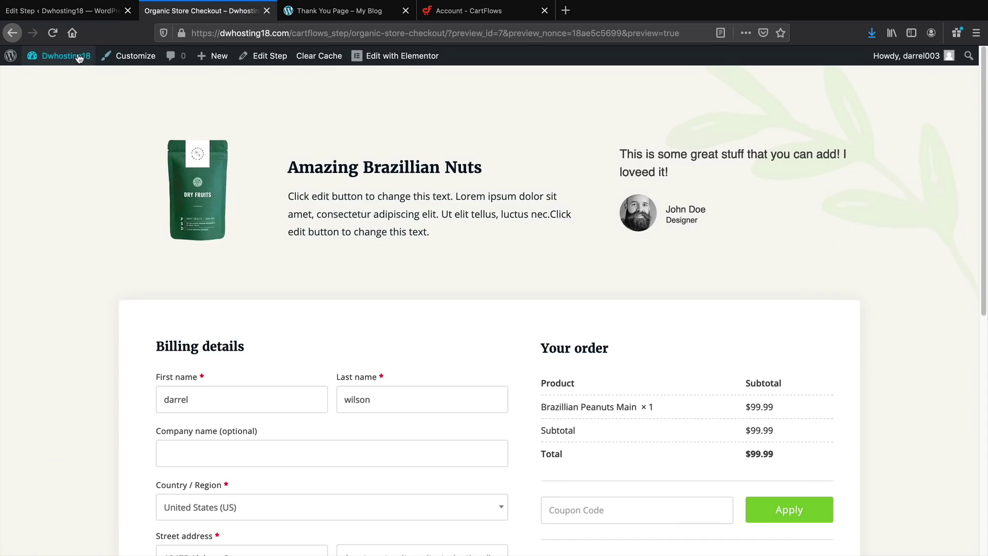
# Start the first WooCommerce coupon and give it the code Darrel10
pyautogui.moveTo(79, 57)
pyautogui.click(73, 81)
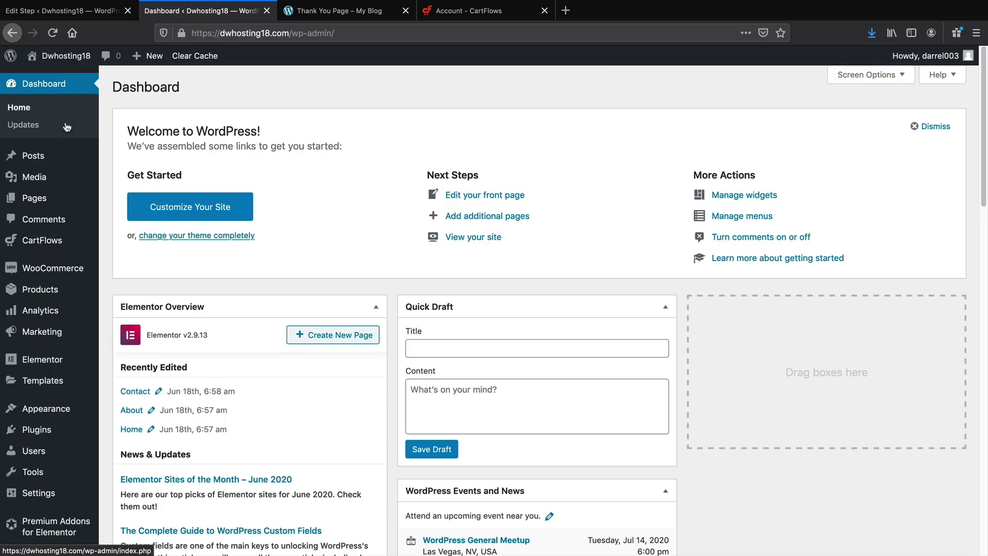
pyautogui.moveTo(29, 270)
pyautogui.click(125, 307)
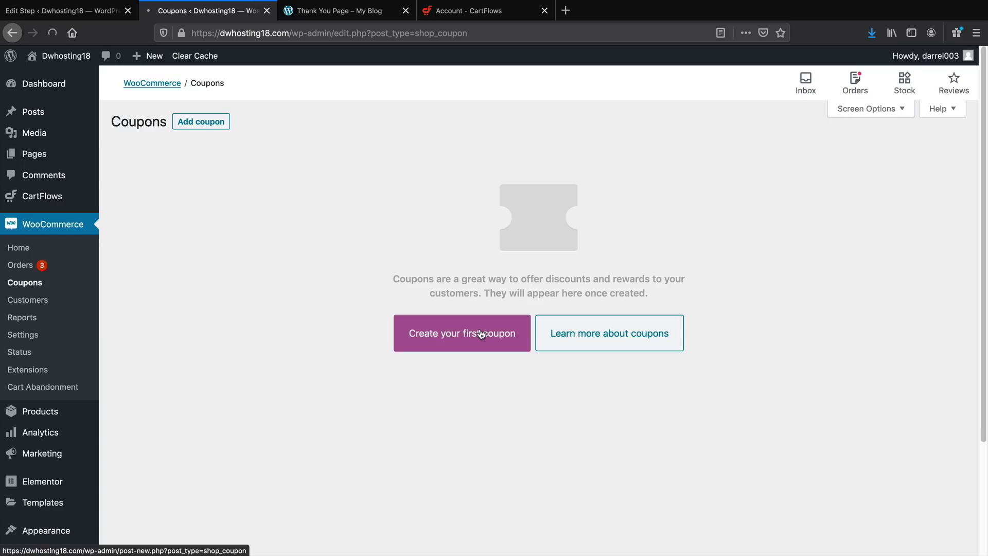
pyautogui.click(481, 335)
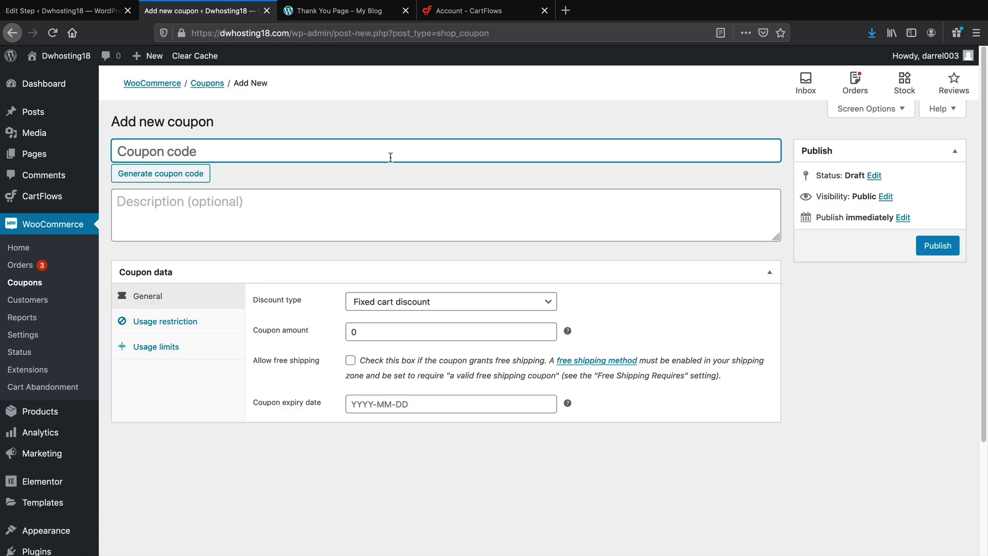
pyautogui.write('Coupon 10')
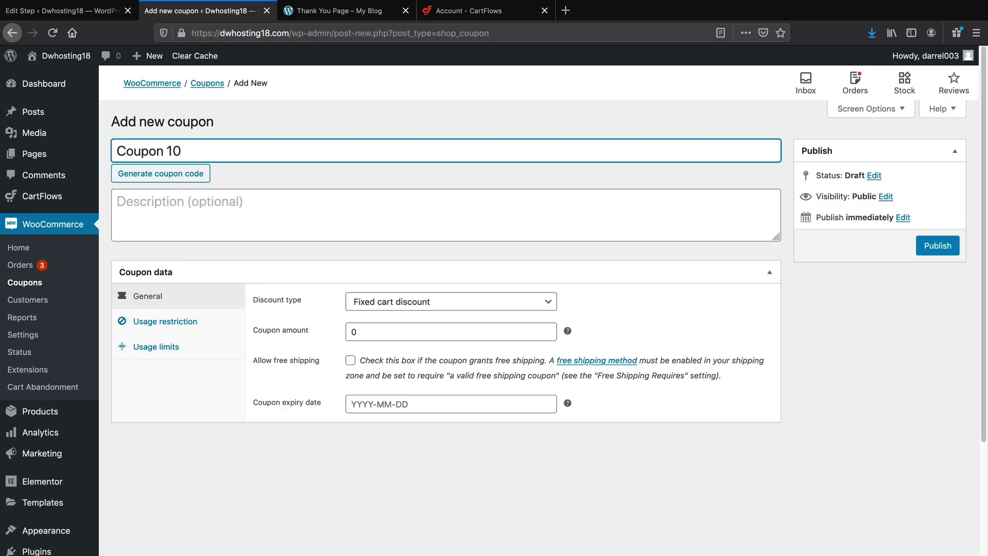
pyautogui.hotkey('alt', 'shift', 'Left')
pyautogui.hotkey('alt', 'shift', 'Left')
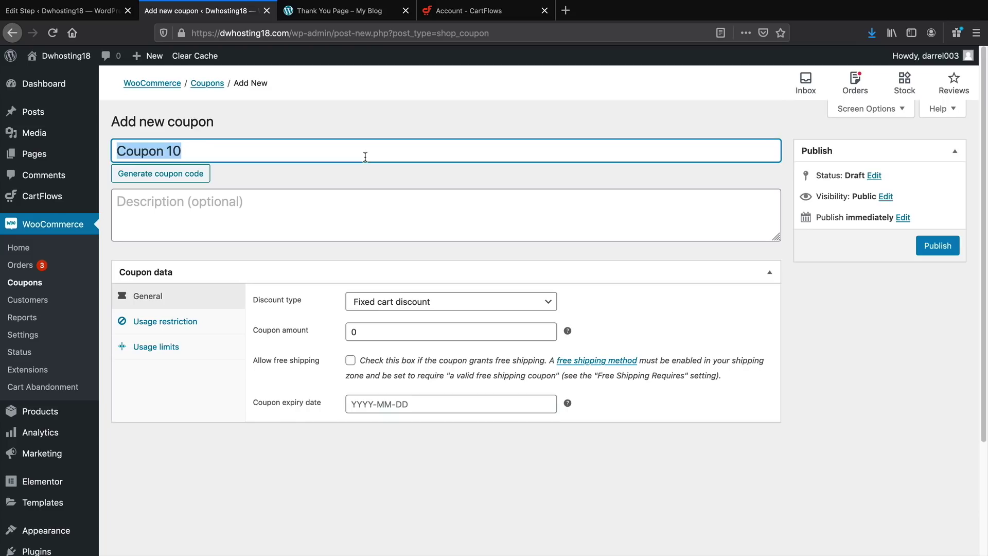
pyautogui.write('Darrel10')
pyautogui.press('Tab')
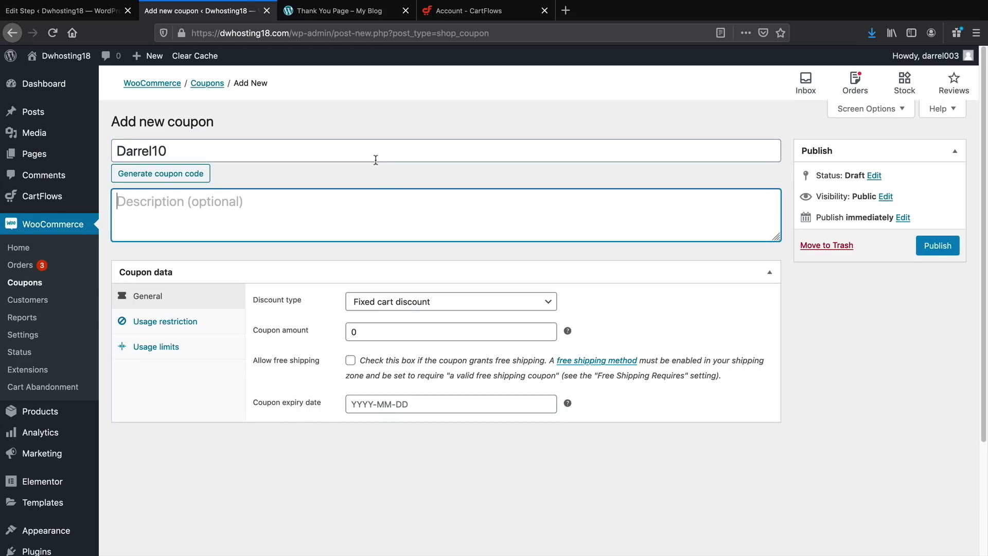
# Make it a 10% percentage discount expiring 2020-07-31, publish it, then resave the checkout step
pyautogui.click(421, 304)
pyautogui.click(428, 288)
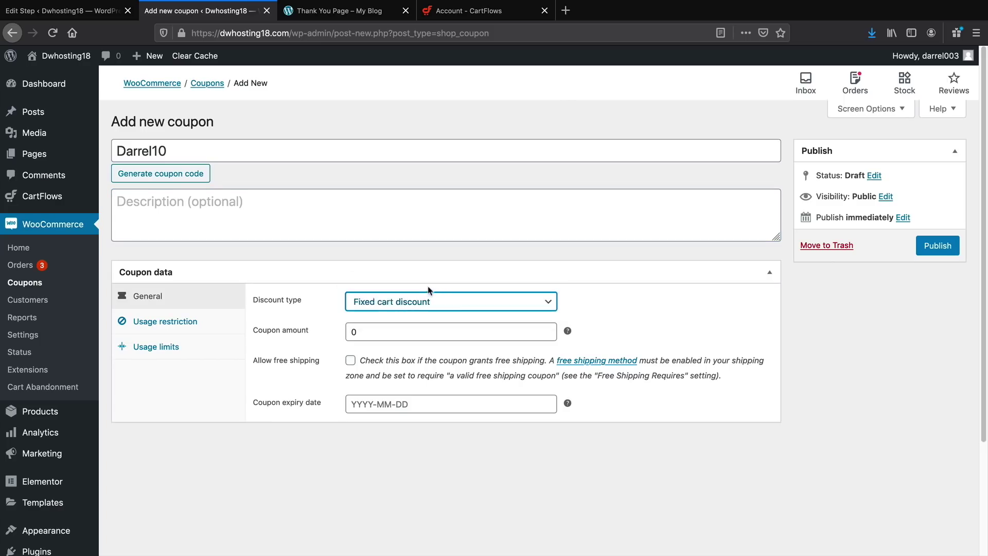
pyautogui.click(456, 326)
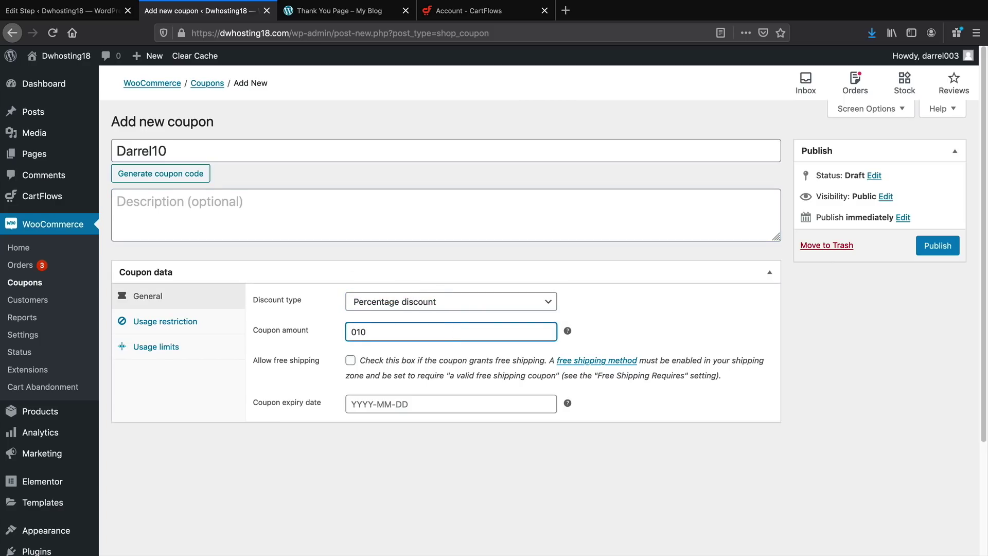
pyautogui.doubleClick(455, 330)
pyautogui.write('1')
pyautogui.click(446, 404)
pyautogui.click(456, 361)
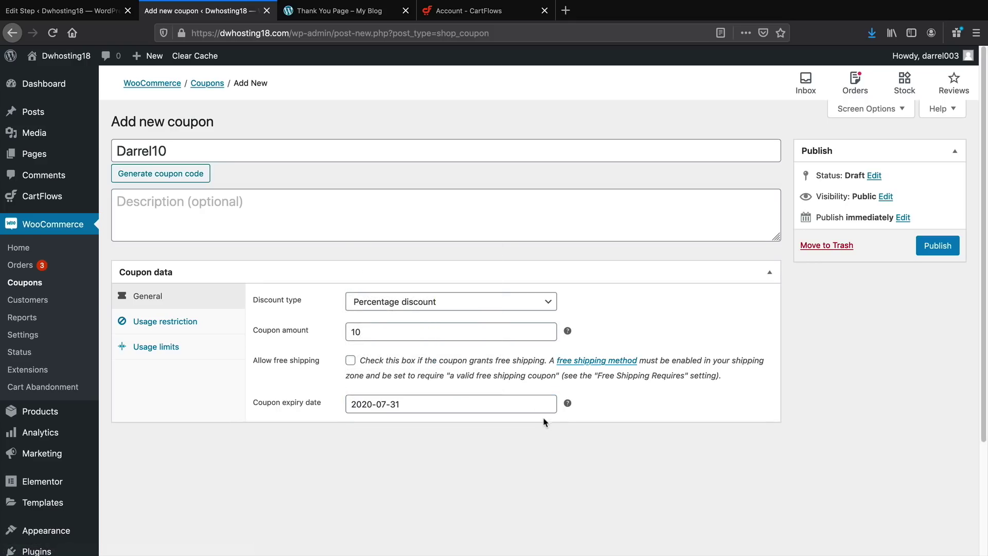
pyautogui.click(934, 247)
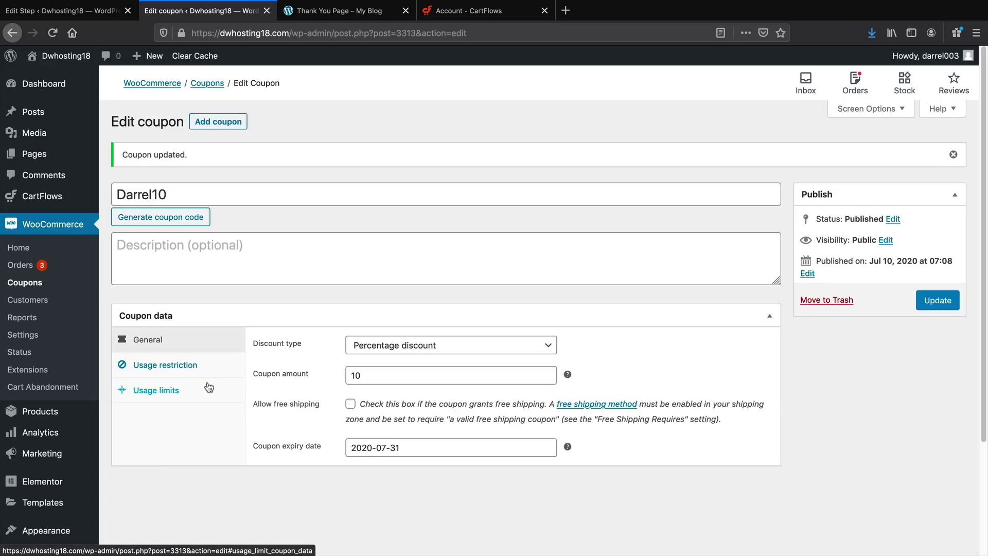
pyautogui.click(100, 11)
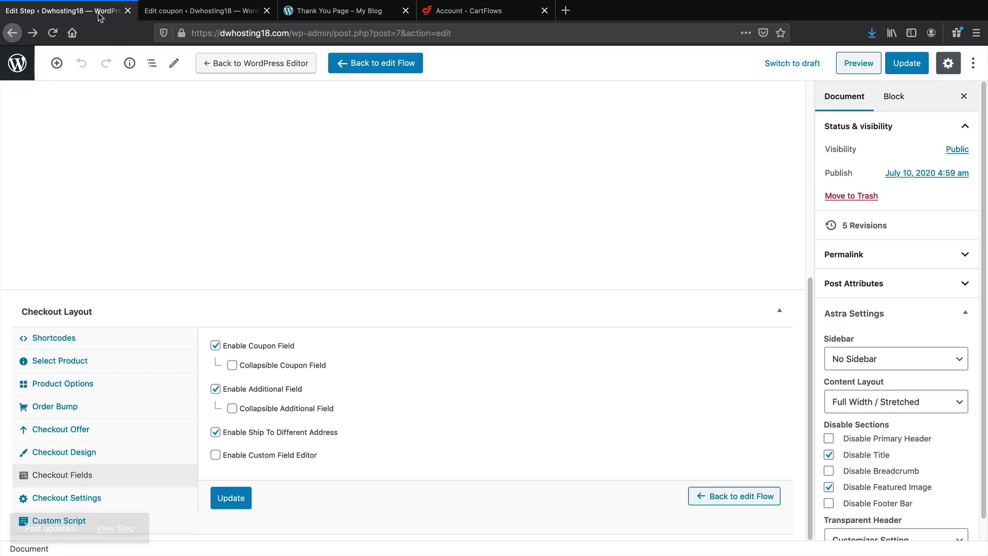
pyautogui.click(231, 499)
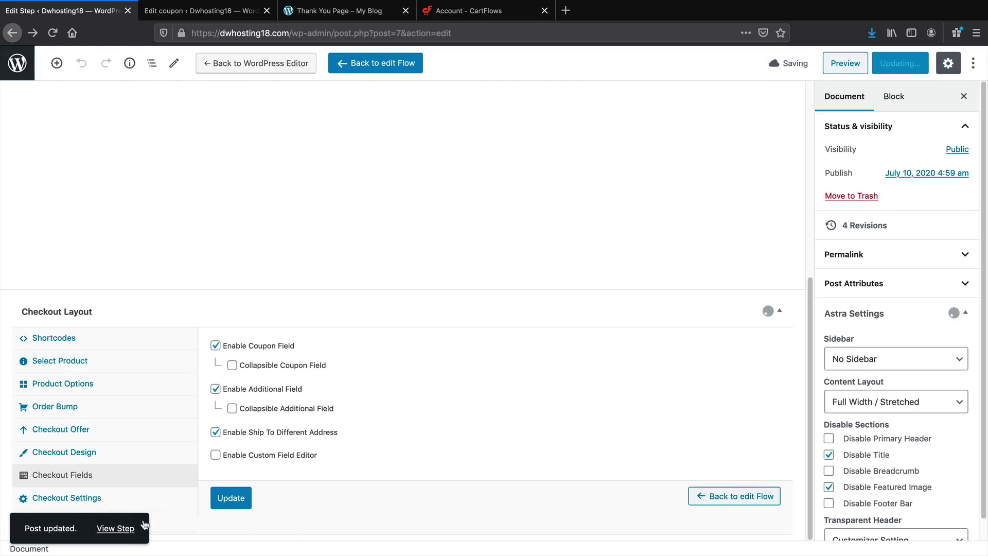
# Apply coupon darrel10 on the live checkout, check the $10 discount and $89.99 total, then return to editing
pyautogui.click(115, 535)
pyautogui.scroll(-4, 295, 402)
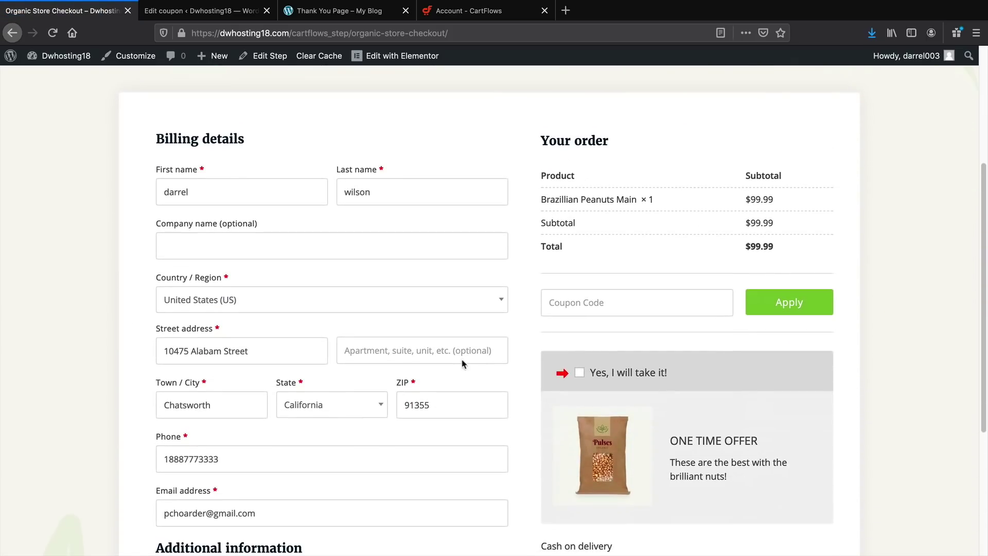
pyautogui.click(597, 298)
pyautogui.write('darrel10')
pyautogui.click(780, 309)
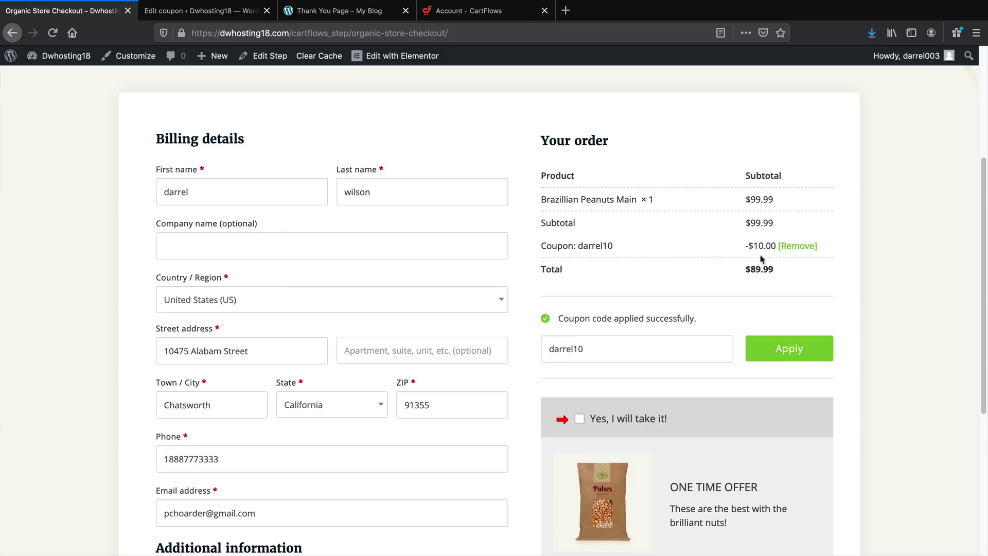
pyautogui.moveTo(751, 241); pyautogui.dragTo(782, 242)
pyautogui.scroll(-1, 732, 273)
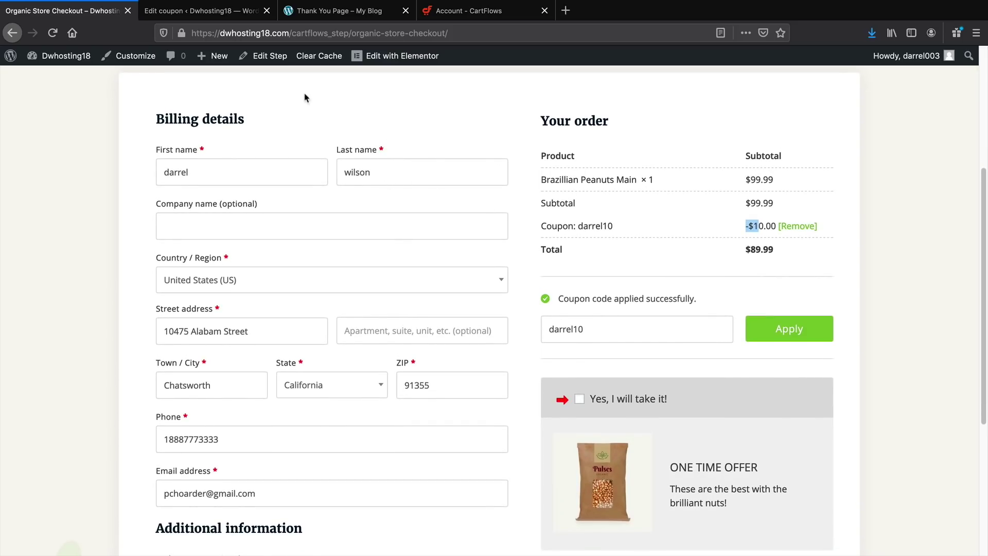
pyautogui.click(276, 63)
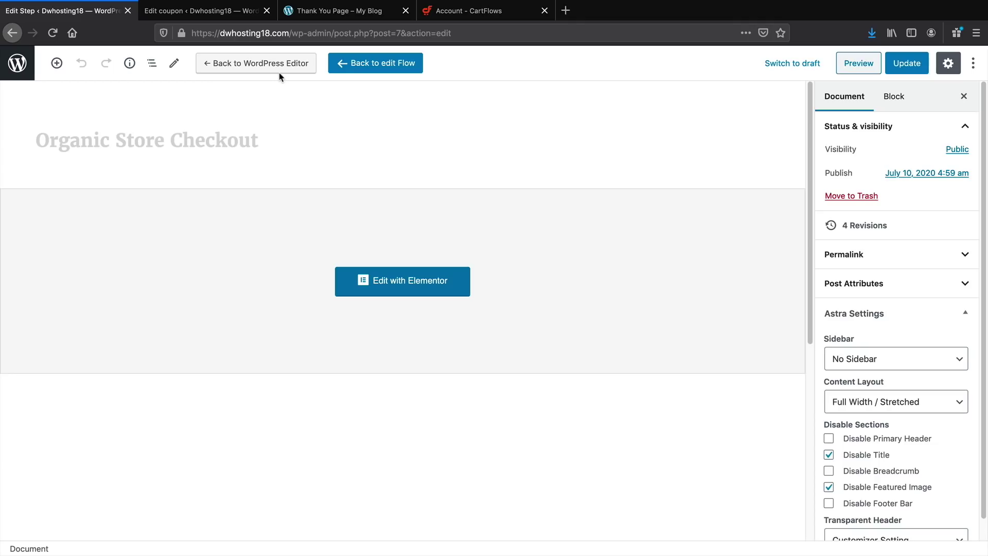
# Try the browser tab animation and cart editing checkout options, then switch both back off
pyautogui.scroll(-5, 321, 165)
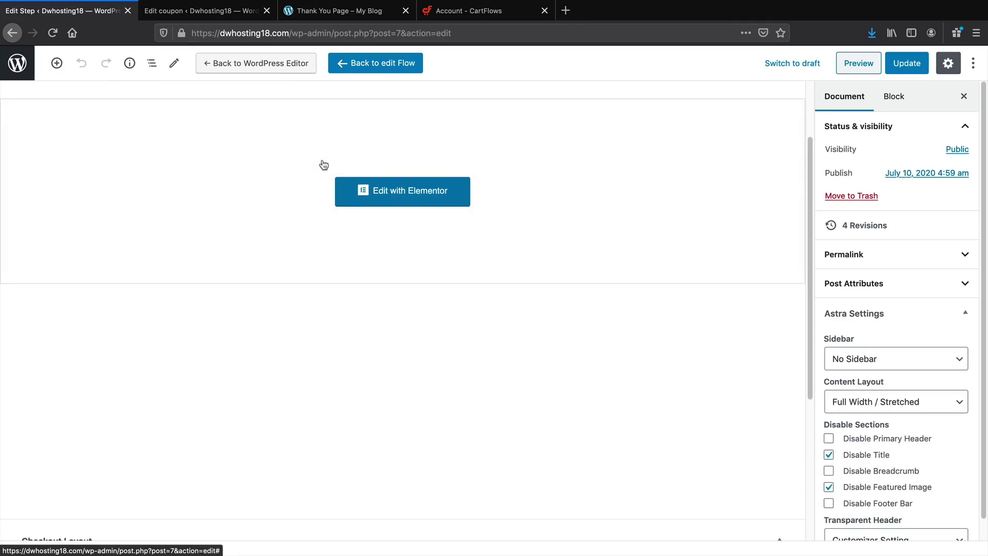
pyautogui.scroll(-2, 323, 163)
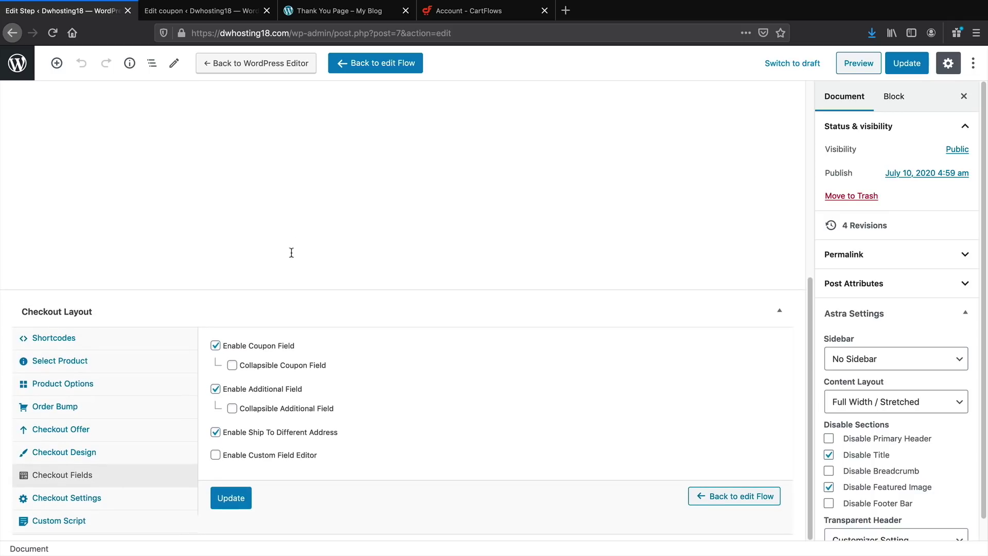
pyautogui.click(123, 503)
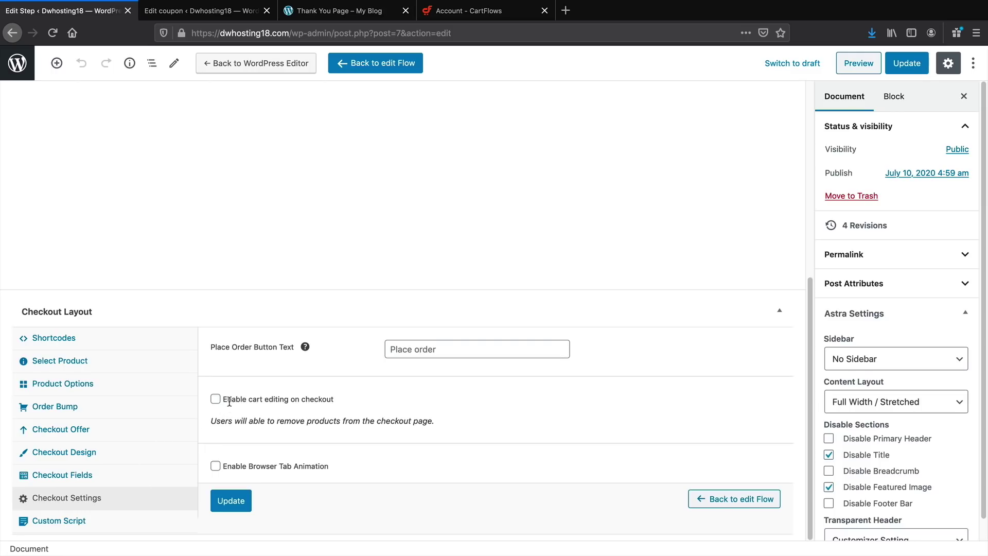
pyautogui.click(215, 467)
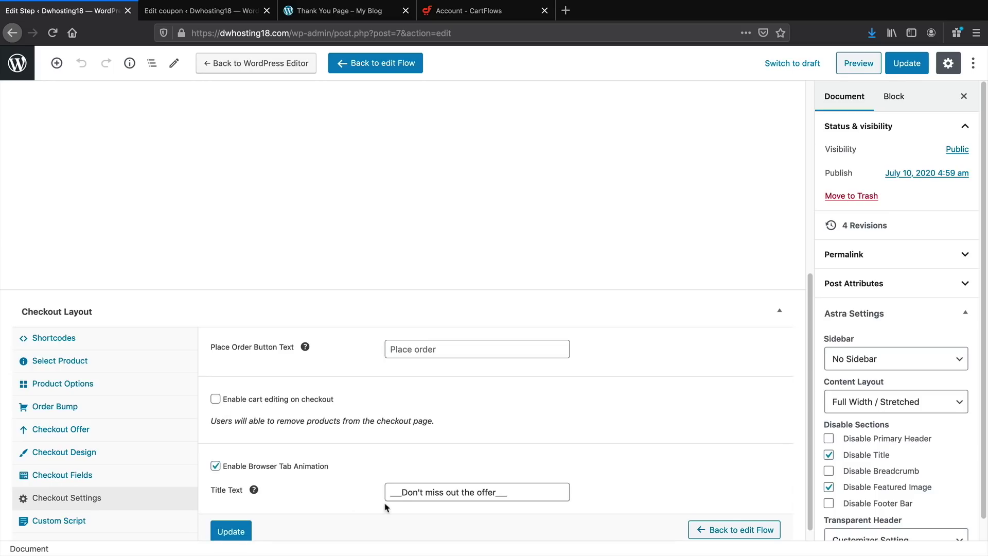
pyautogui.click(215, 406)
pyautogui.moveTo(264, 400); pyautogui.dragTo(299, 397)
pyautogui.click(215, 399)
pyautogui.moveTo(235, 466); pyautogui.dragTo(329, 466)
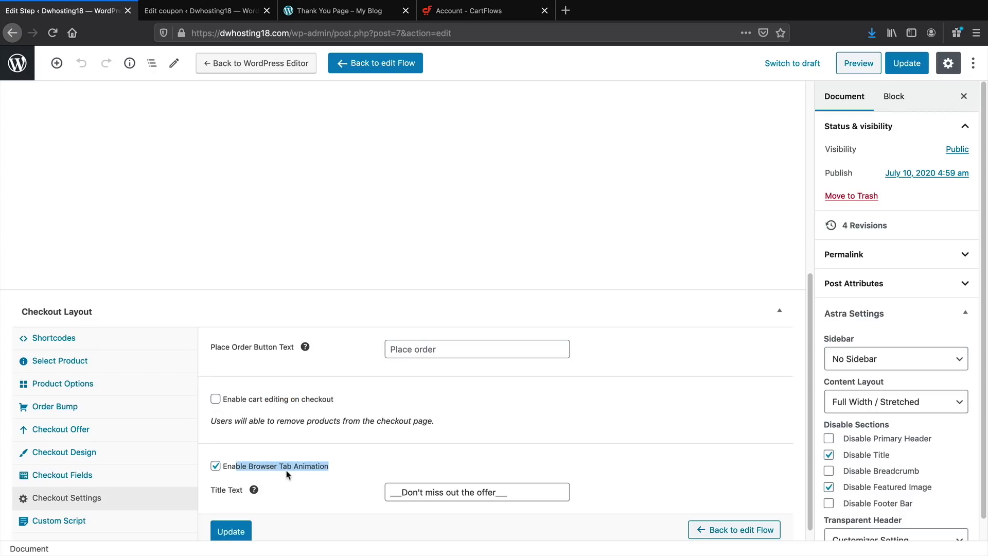
pyautogui.click(216, 466)
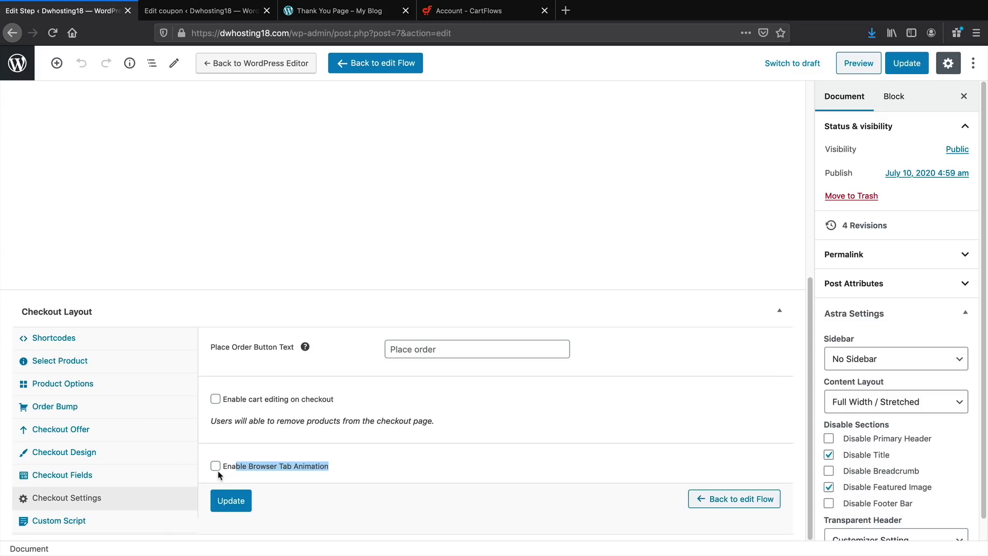
# Save the checkout step settings and view the live checkout showing a $99.99 total
pyautogui.scroll(10, 584, 330)
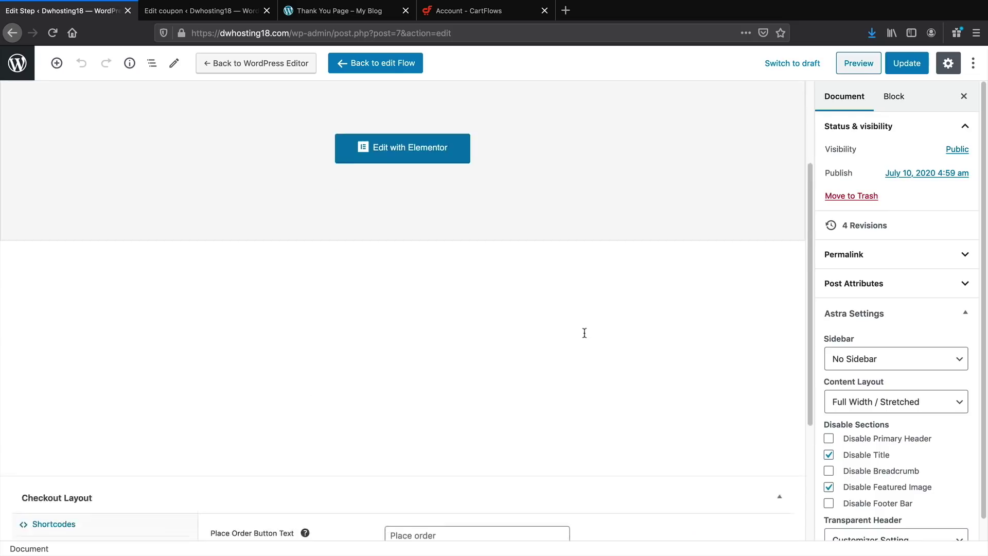
pyautogui.click(907, 63)
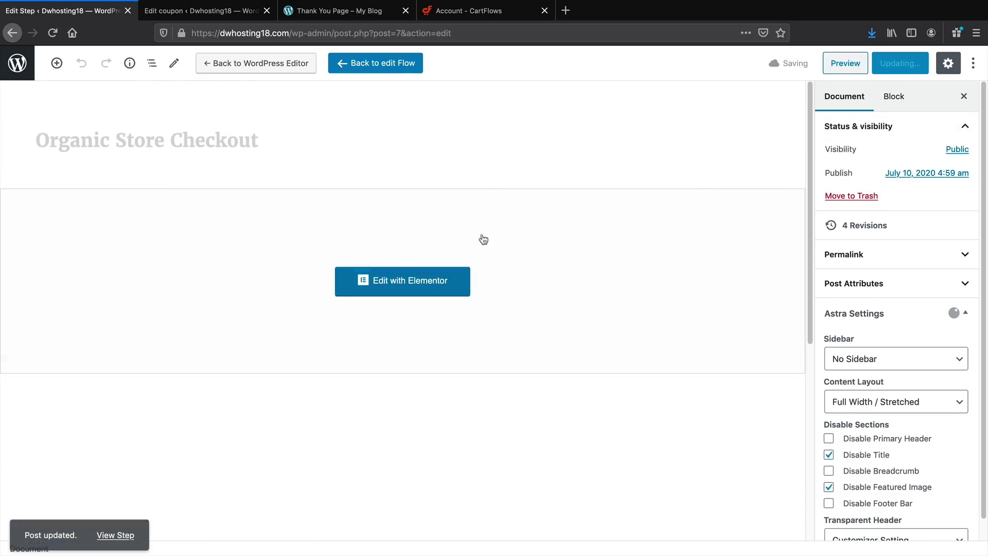
pyautogui.click(124, 530)
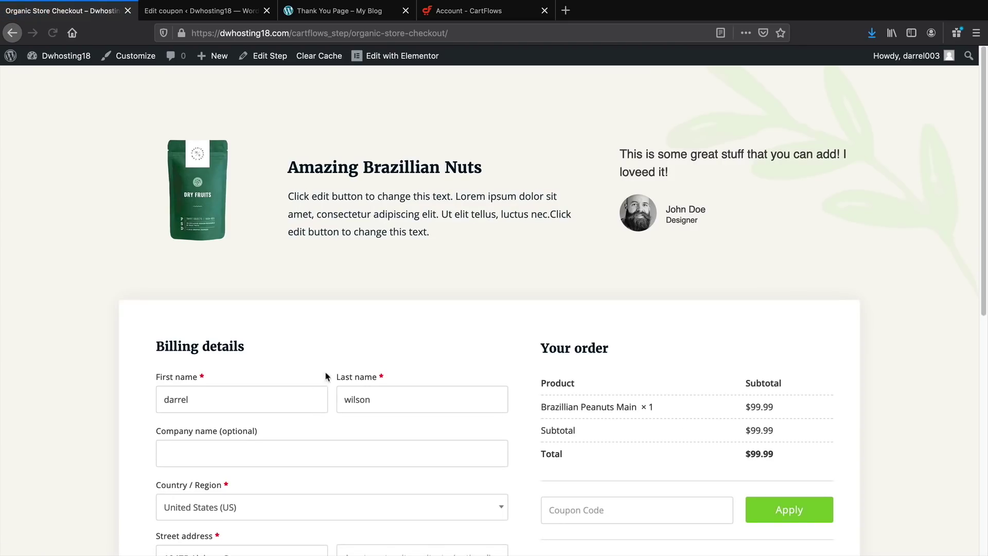
# Place the checkout order twice to reach the Upsell 2 offer, then open Upsell 2 (Assorted Dry Fruits) for editing
pyautogui.scroll(-3, 412, 360)
pyautogui.scroll(-5, 425, 370)
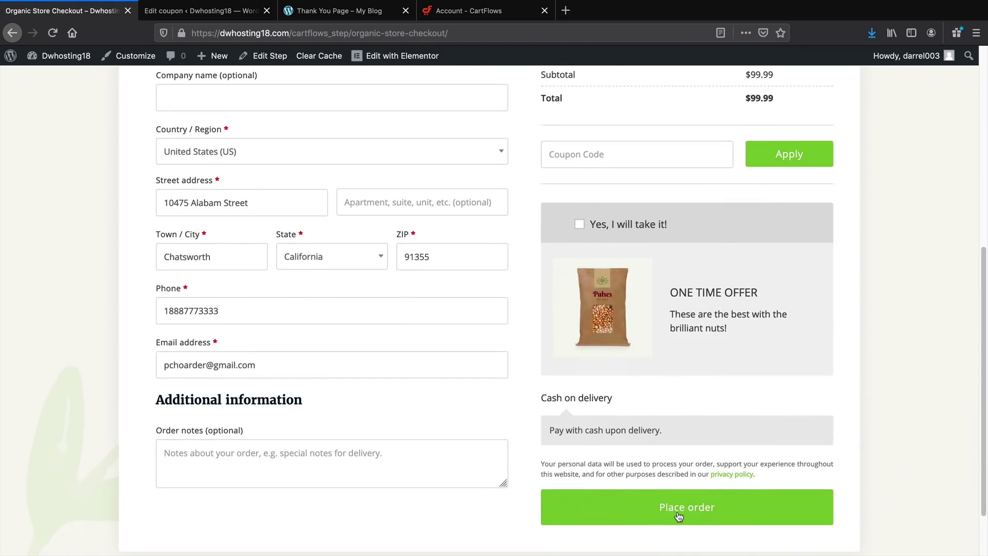
pyautogui.click(678, 508)
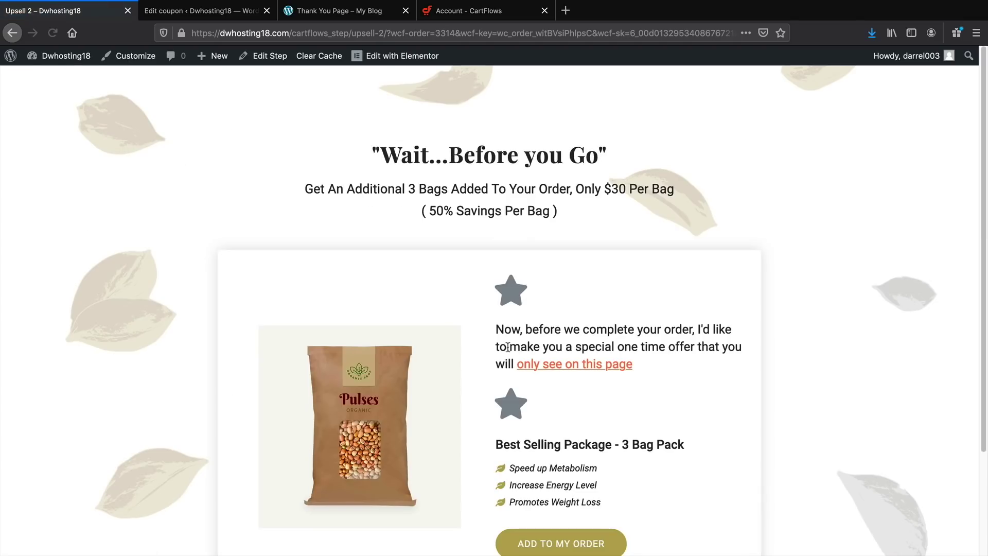
pyautogui.click(12, 32)
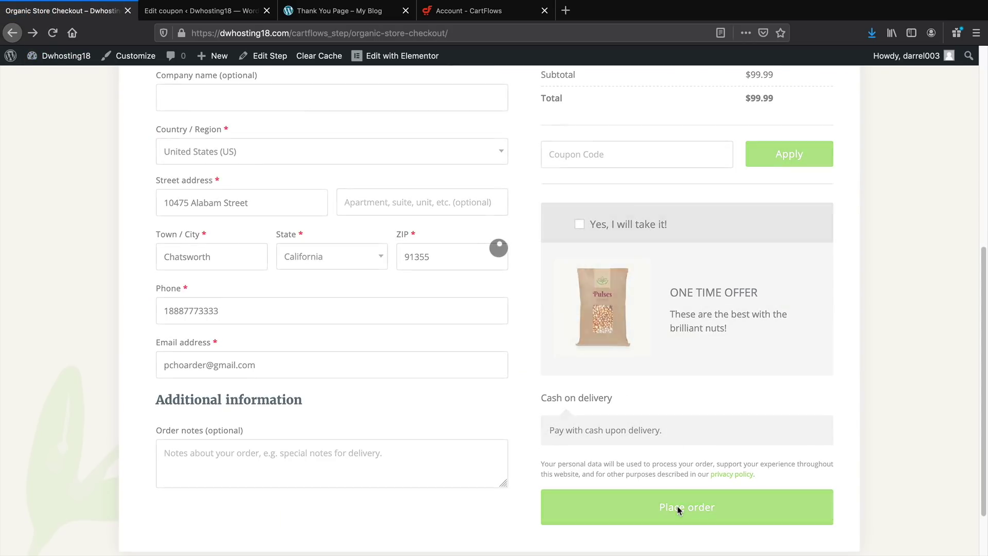
pyautogui.click(677, 506)
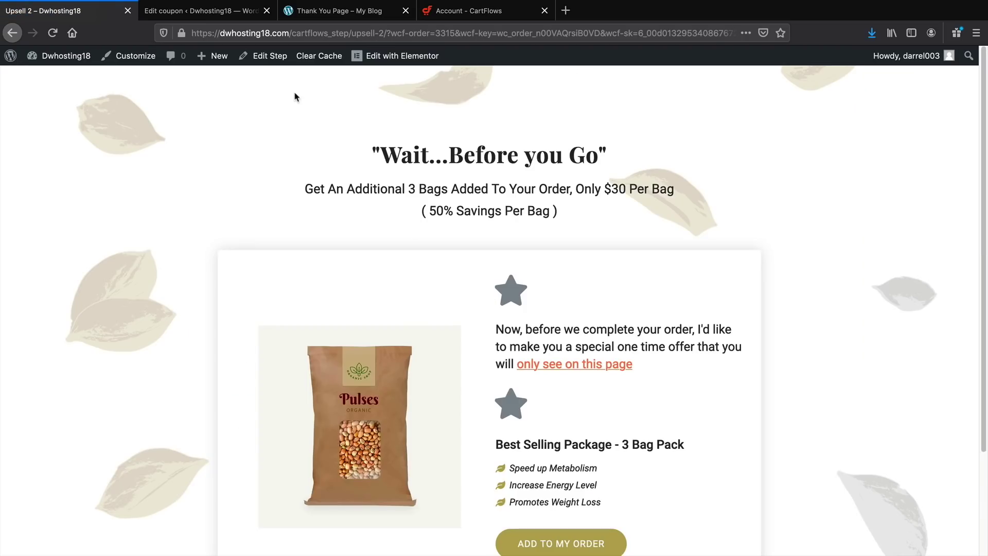
pyautogui.click(273, 61)
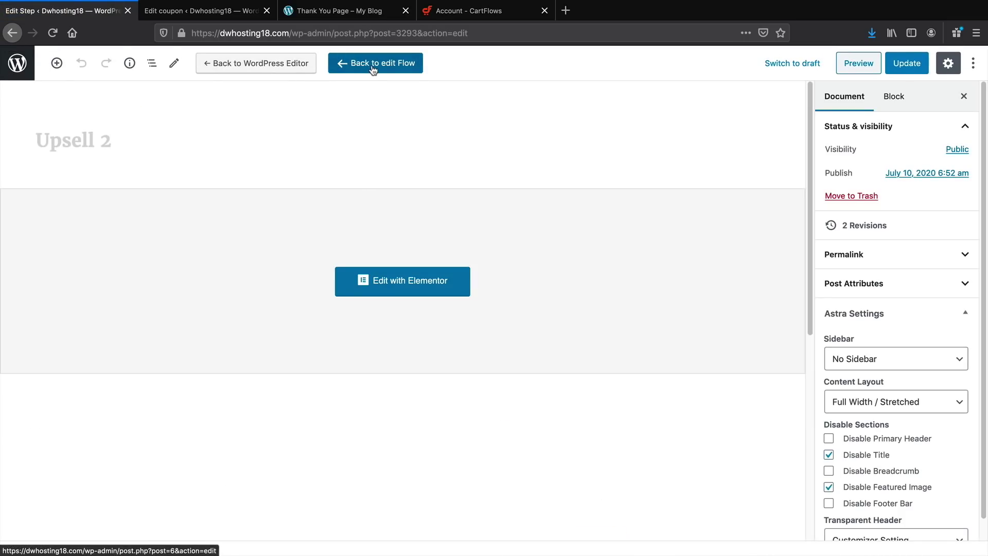
# Delete the Upsell 2 step from the Organic Store Checkout flow
pyautogui.click(372, 66)
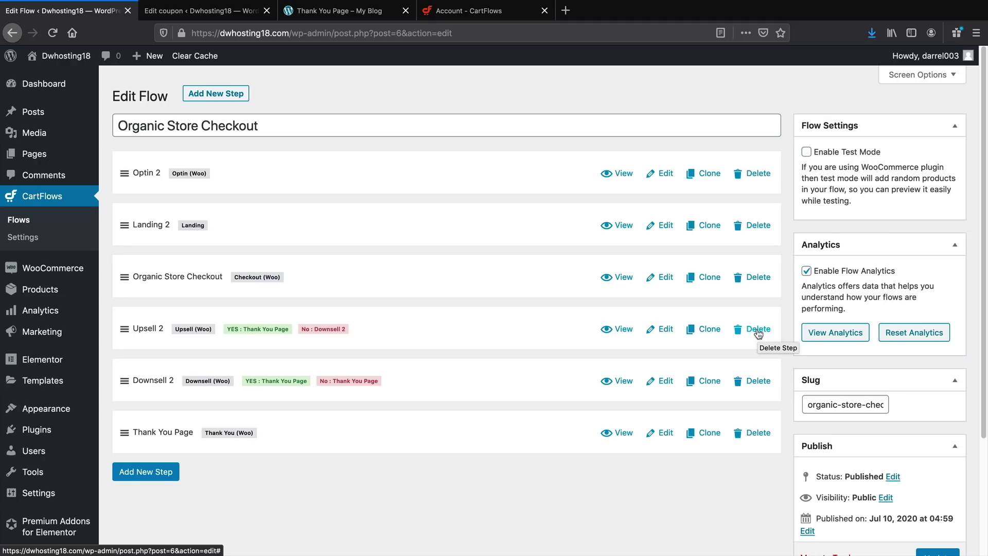
pyautogui.click(758, 330)
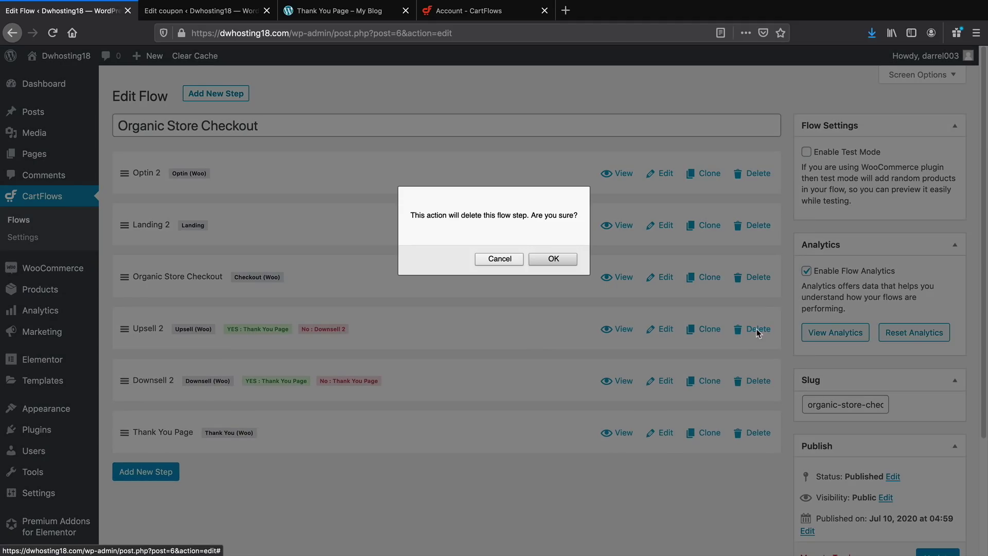
pyautogui.click(547, 258)
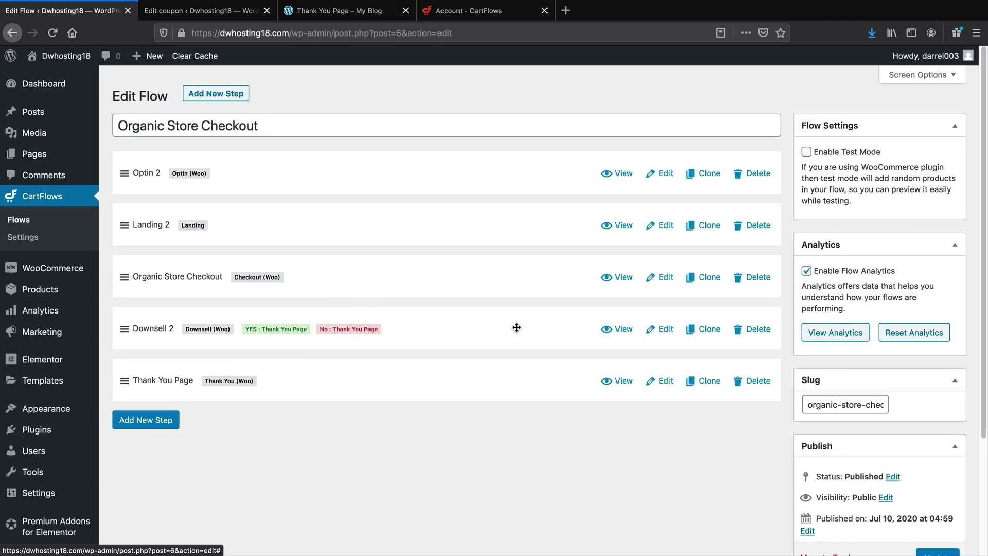
# Review Downsell 2's conditional redirect and product settings, then go back to the flow
pyautogui.click(671, 334)
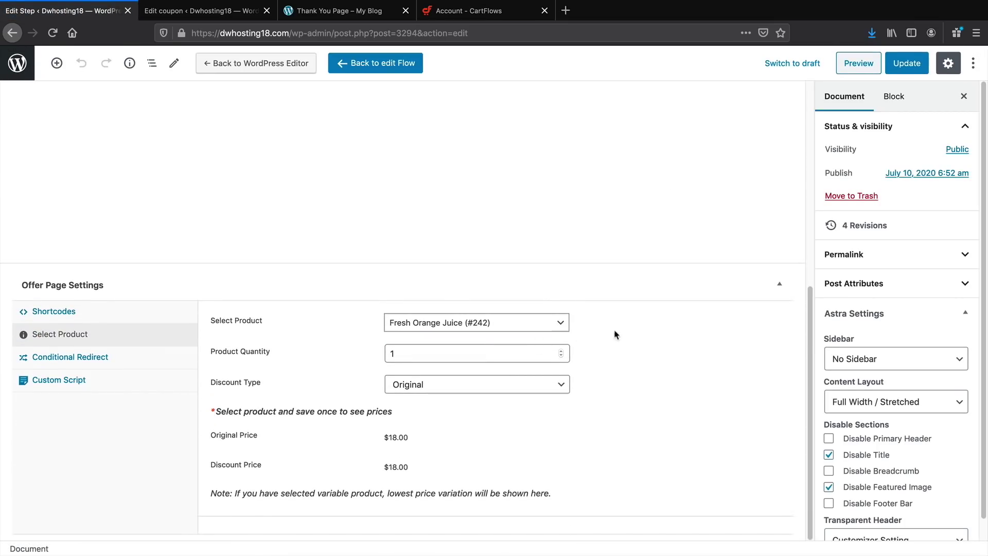
pyautogui.click(138, 360)
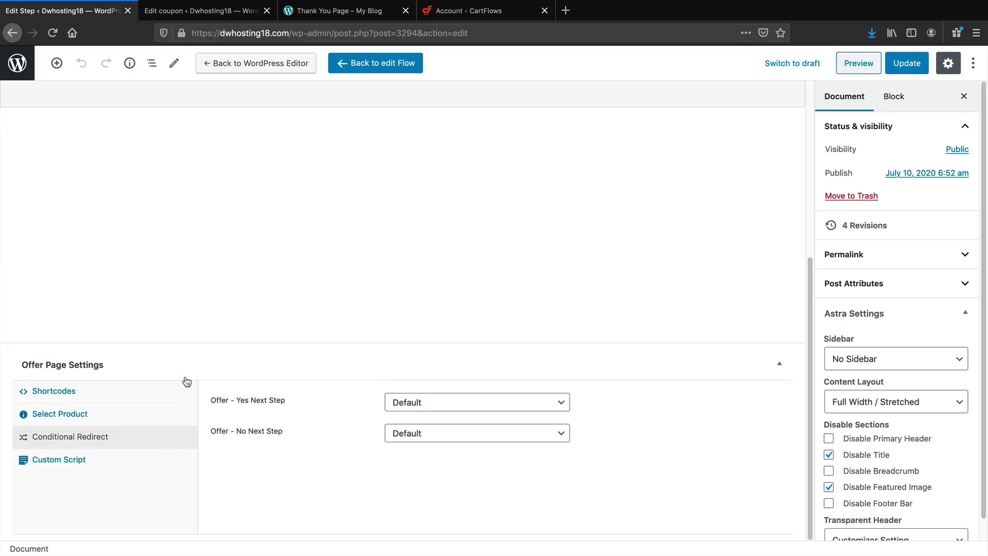
pyautogui.click(136, 419)
pyautogui.scroll(-1, 291, 419)
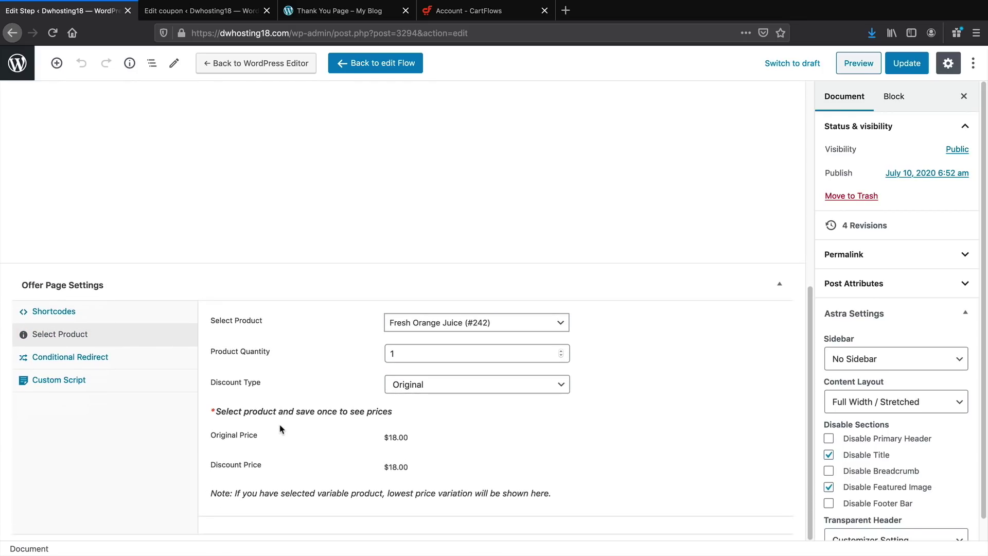
pyautogui.click(9, 35)
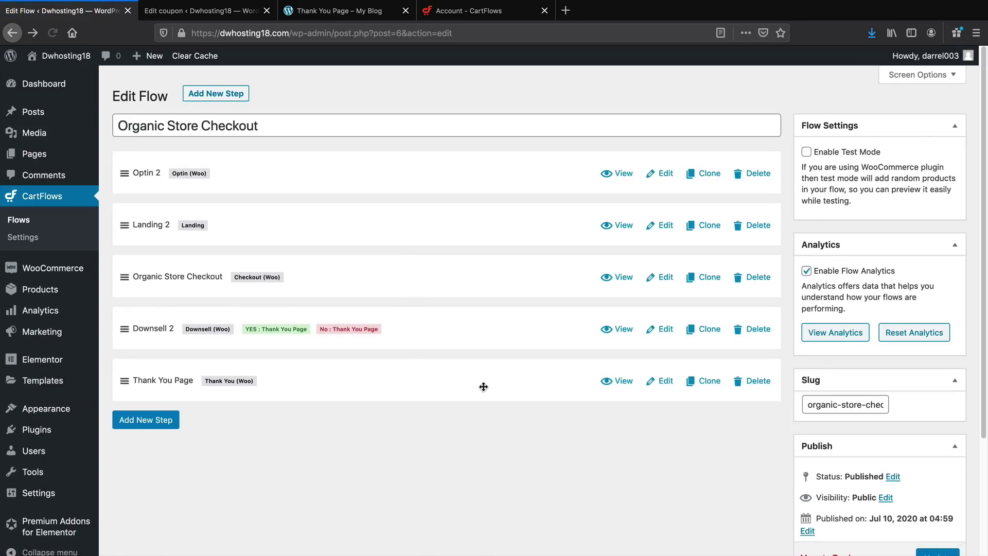
# Leave Redirect After Purchase off on the Thank You Page step, update it, and view the page
pyautogui.click(667, 384)
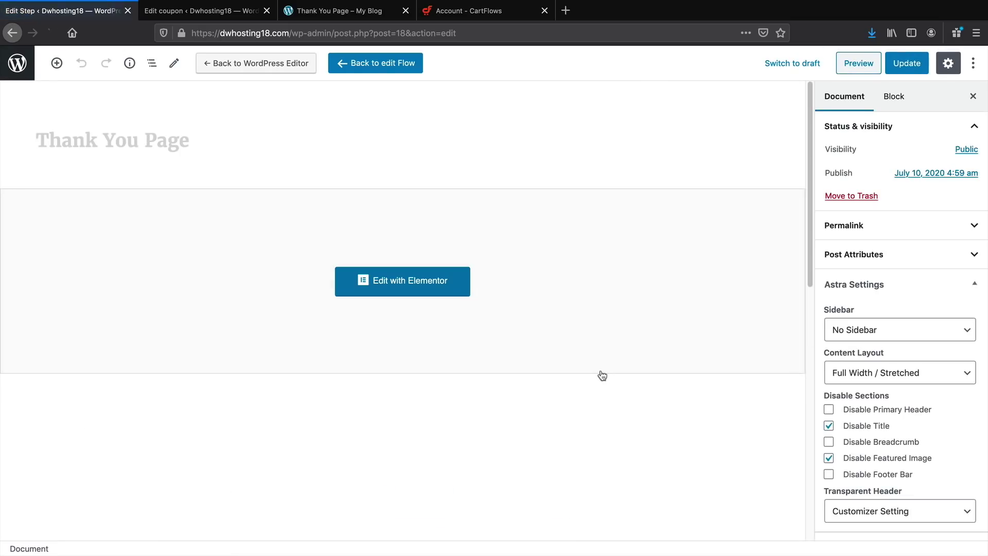
pyautogui.scroll(-5, 600, 375)
pyautogui.click(95, 220)
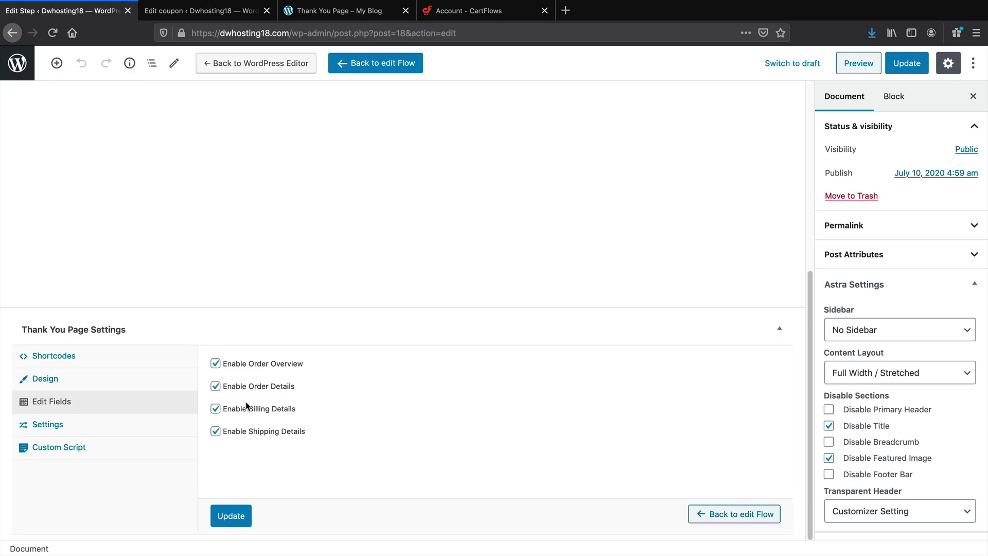
pyautogui.click(140, 432)
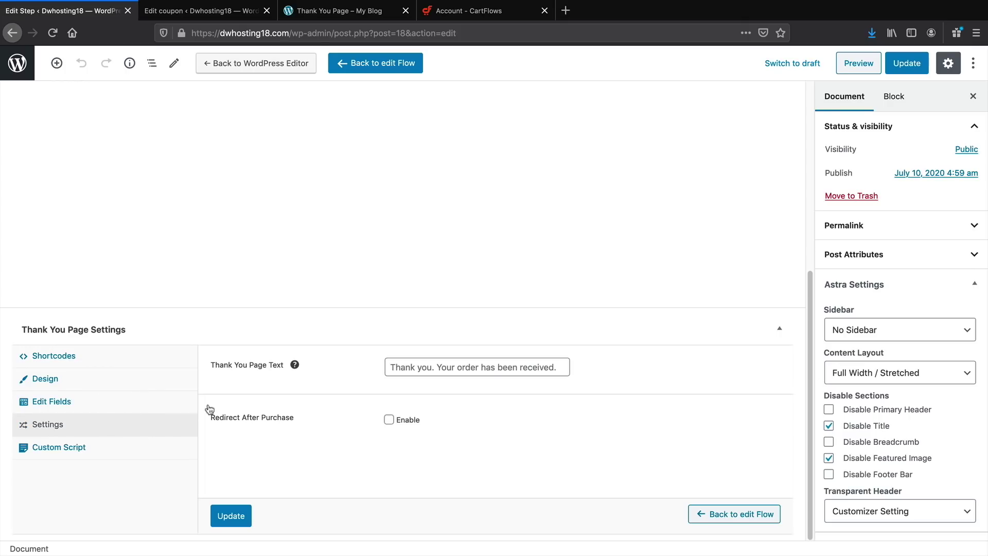
pyautogui.click(389, 420)
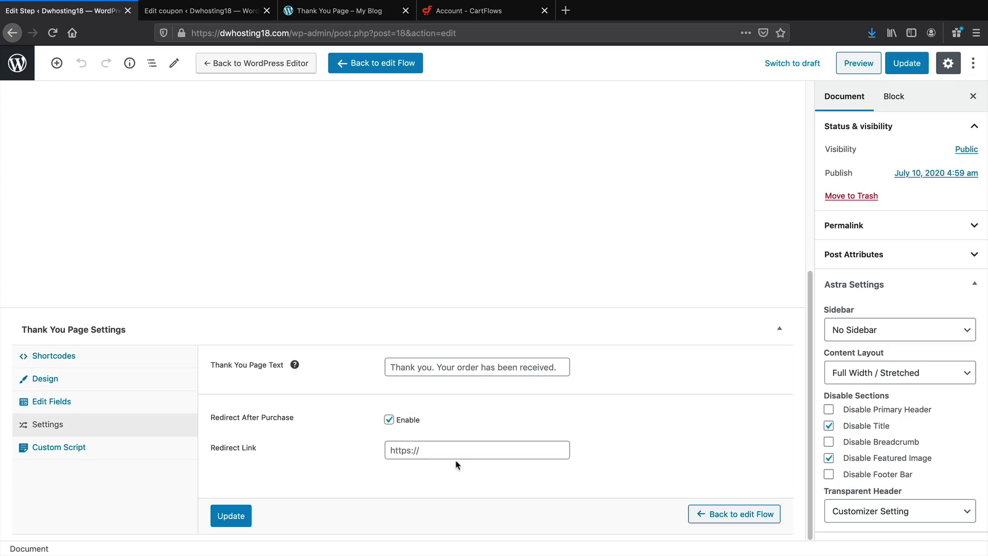
pyautogui.click(457, 451)
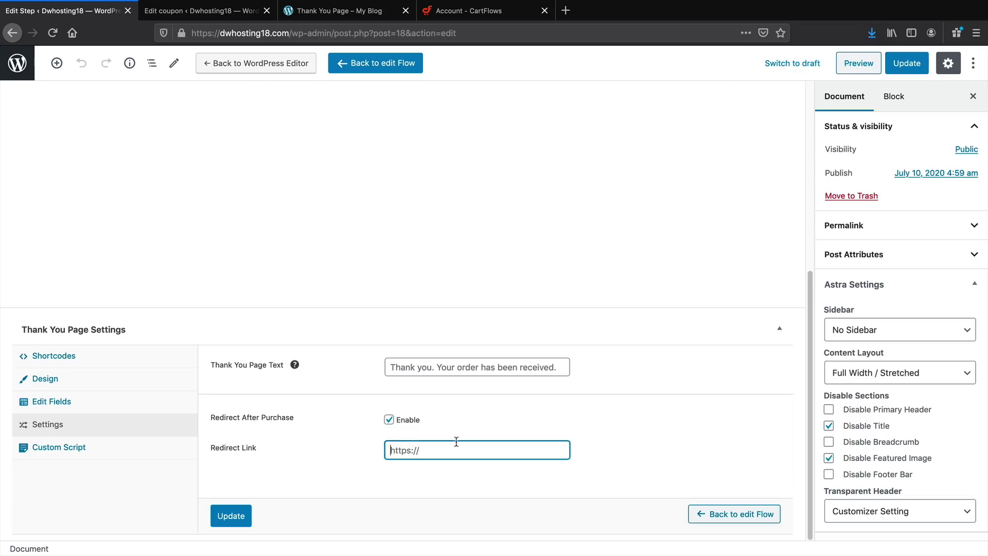
pyautogui.click(391, 421)
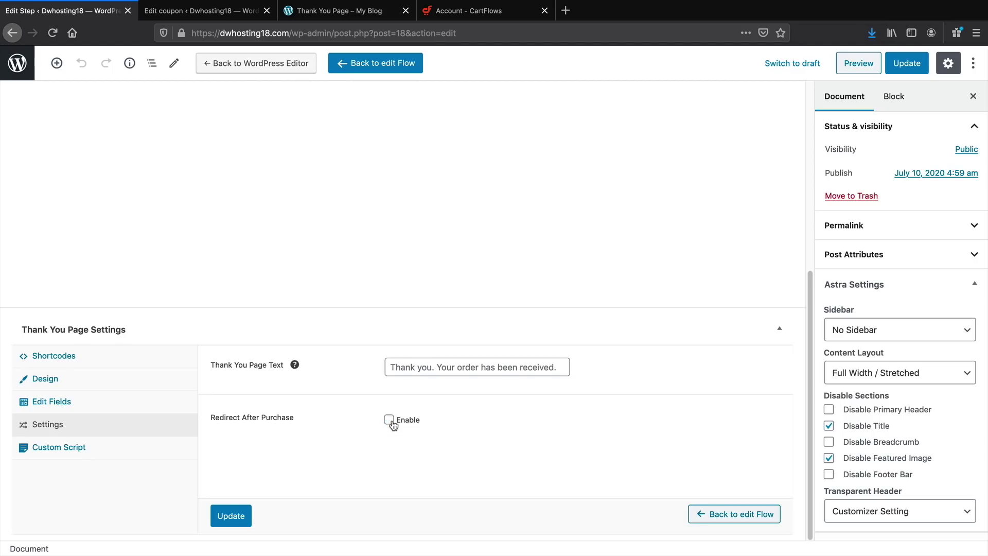
pyautogui.scroll(6, 392, 422)
pyautogui.click(911, 62)
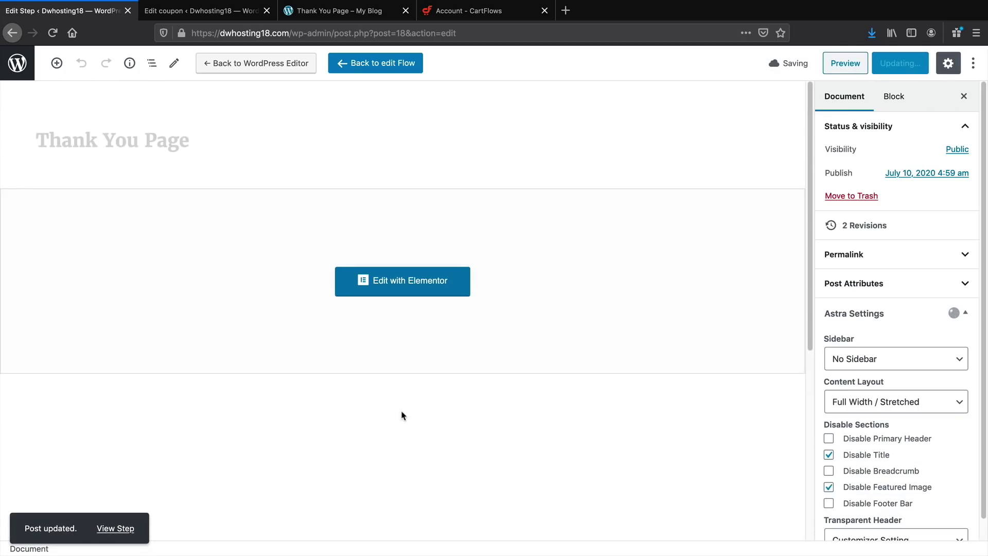
pyautogui.click(116, 528)
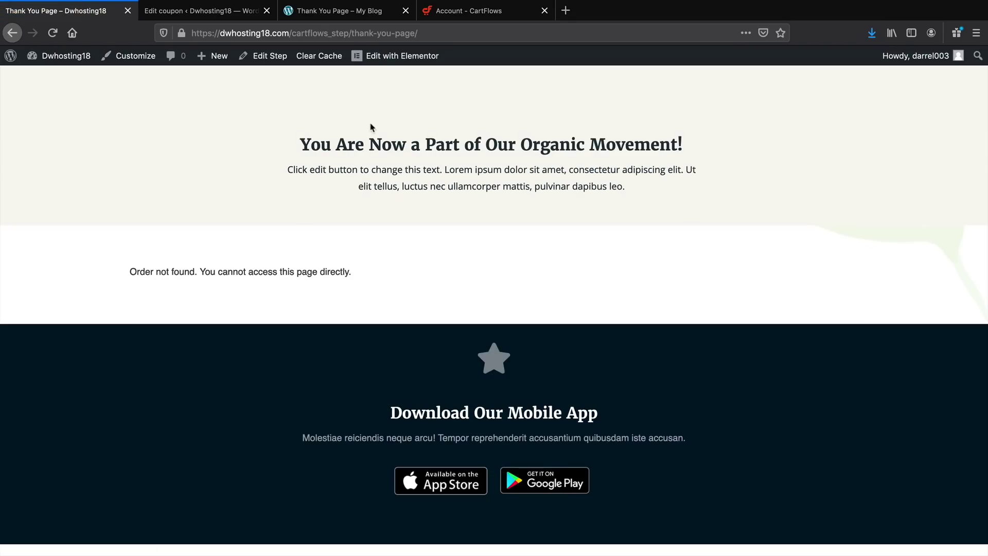
# Load the site home page, submit the prefilled optin form, and accept the Brazilian Nuts offer
pyautogui.moveTo(292, 33); pyautogui.dragTo(439, 36)
pyautogui.press('BackSpace')
pyautogui.press('Return')
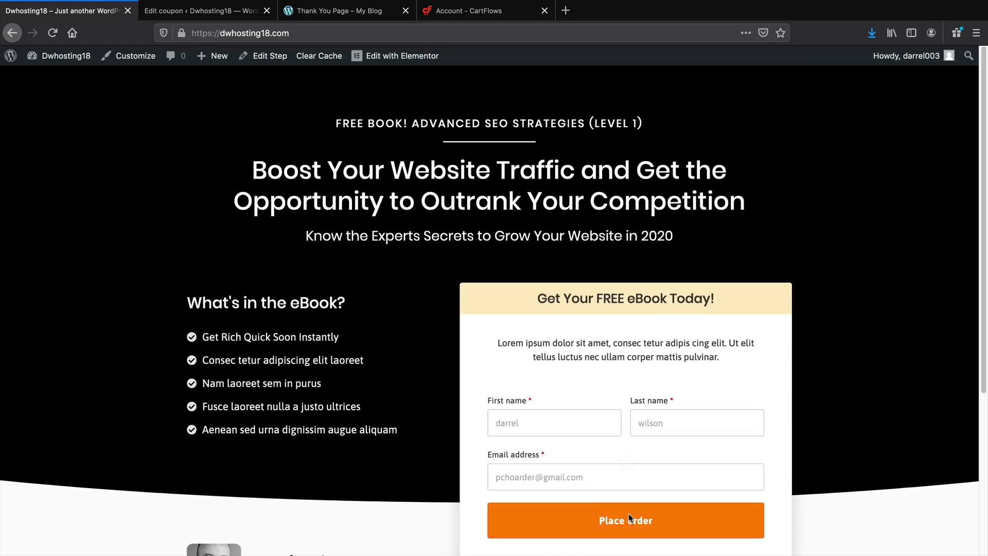
pyautogui.click(628, 514)
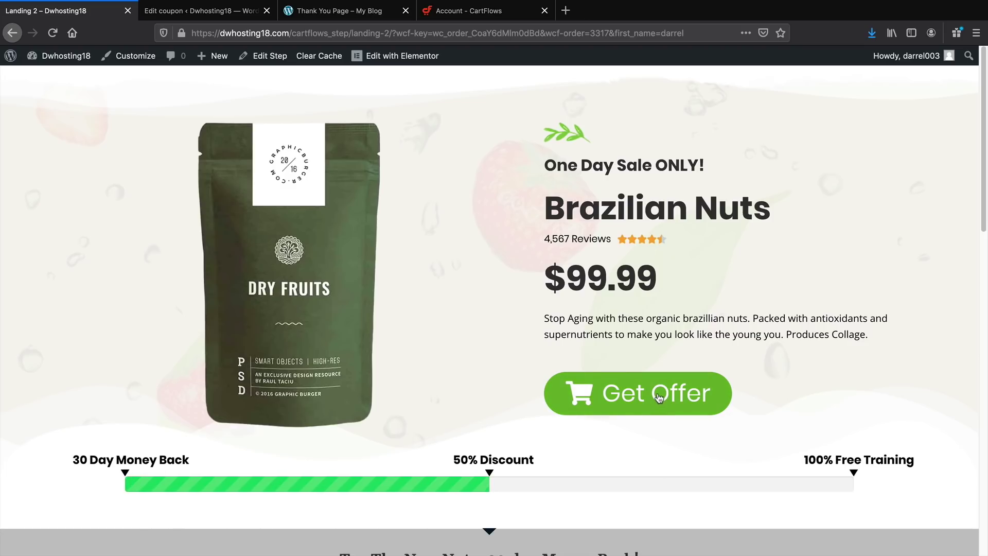
pyautogui.click(658, 397)
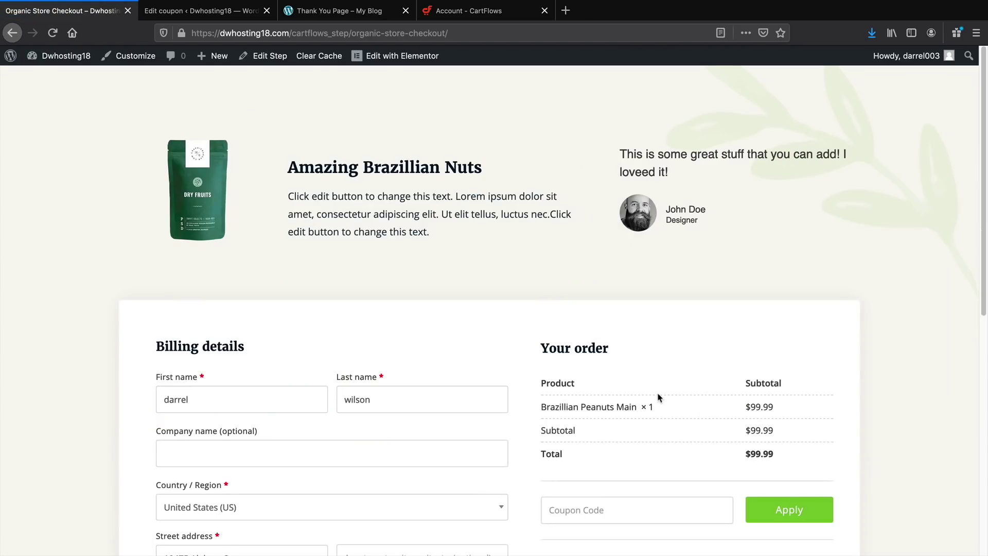
# Add the order bump, apply coupon darrel10, place the order and decline the downsell for a $103.49 total
pyautogui.scroll(-3, 628, 389)
pyautogui.click(582, 433)
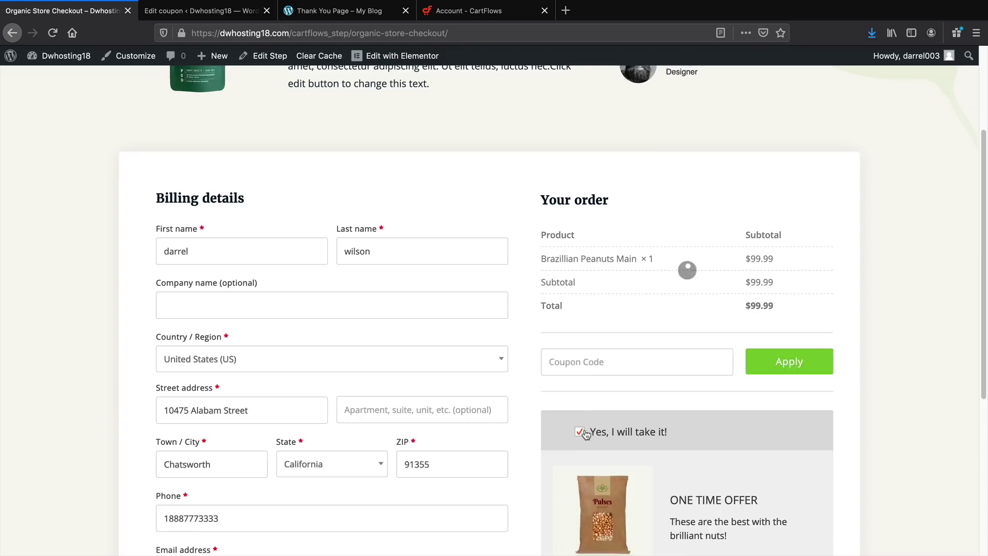
pyautogui.write('darrel10')
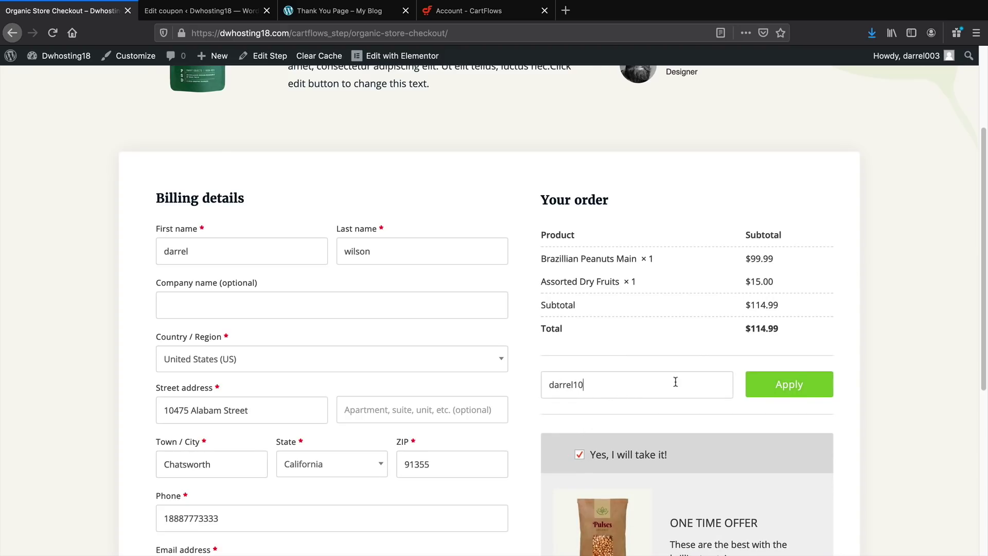
pyautogui.click(786, 390)
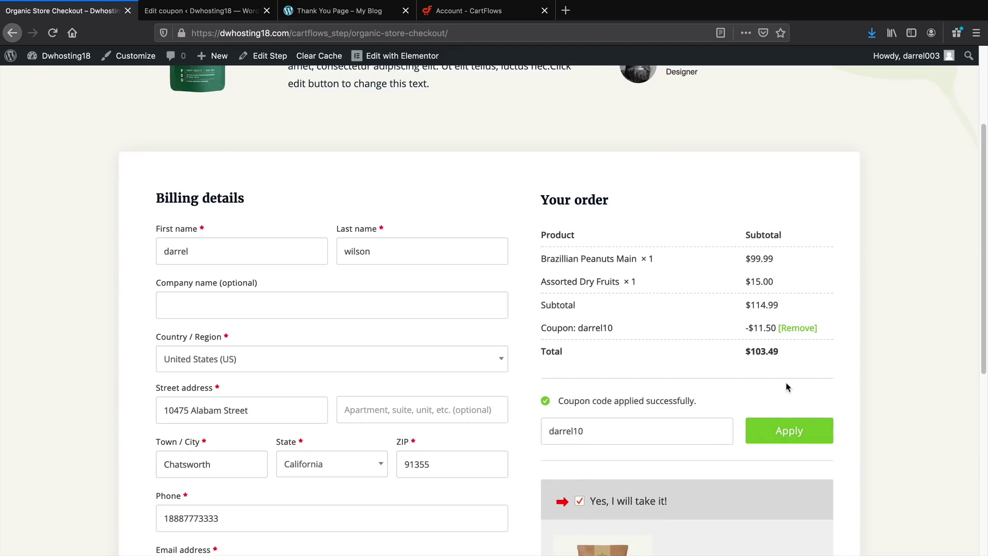
pyautogui.scroll(-5, 772, 361)
pyautogui.scroll(2, 772, 227)
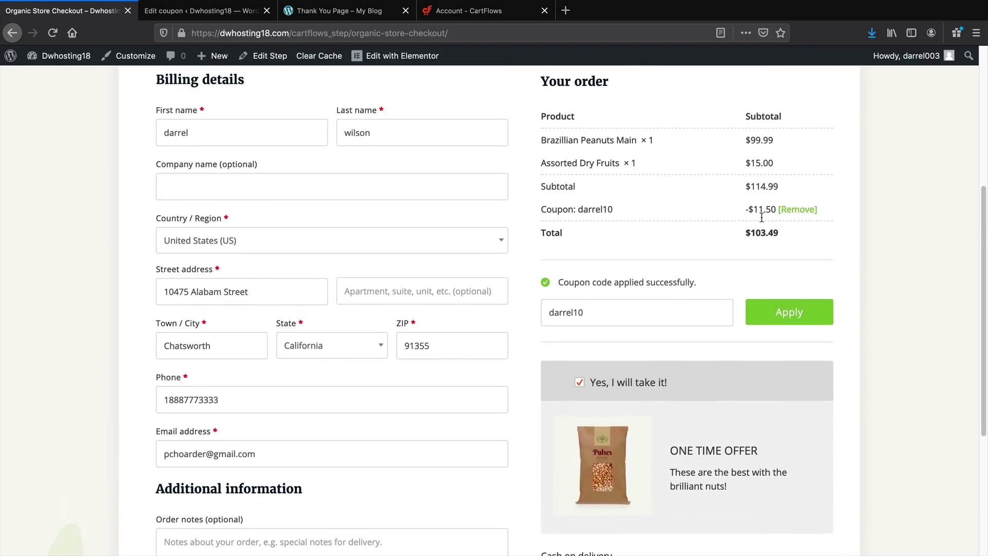
pyautogui.scroll(-4, 721, 309)
pyautogui.click(689, 442)
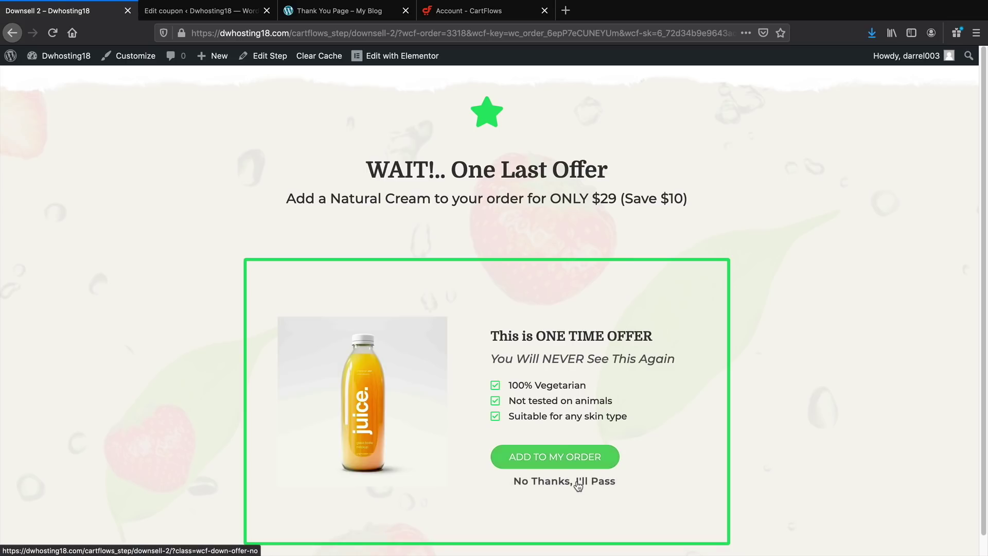
pyautogui.click(576, 481)
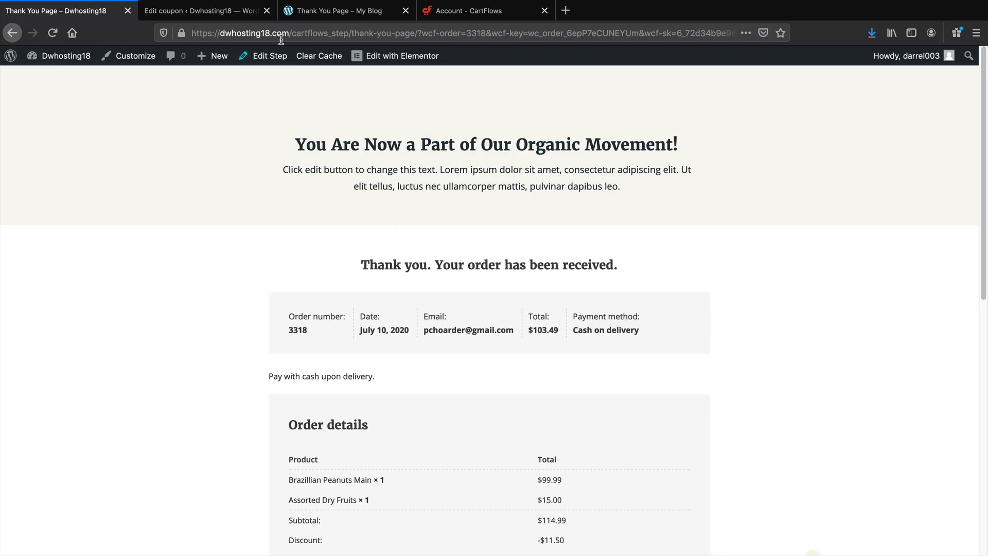
# Return to the site's home page from the thank-you page
pyautogui.moveTo(290, 33); pyautogui.dragTo(706, 72)
pyautogui.press('BackSpace')
pyautogui.press('Return')
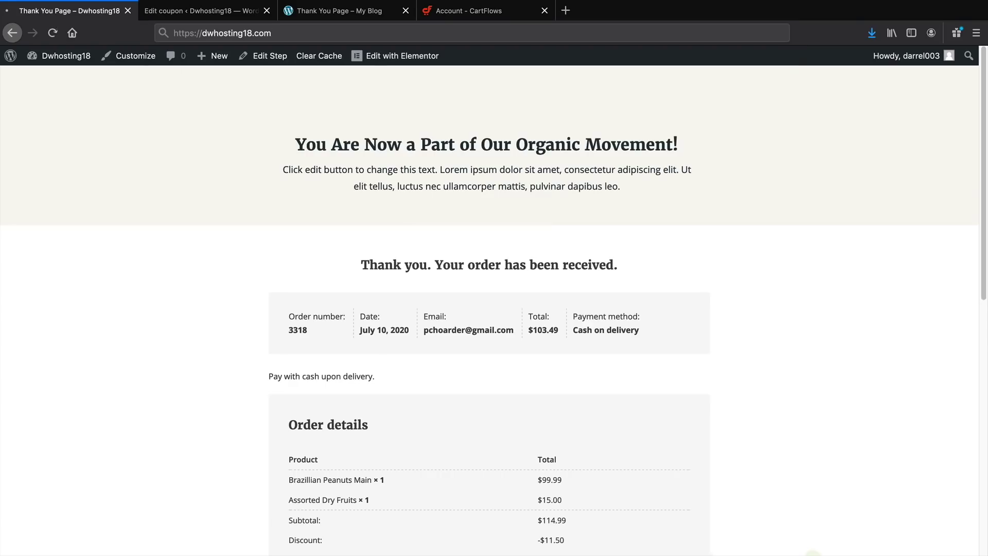
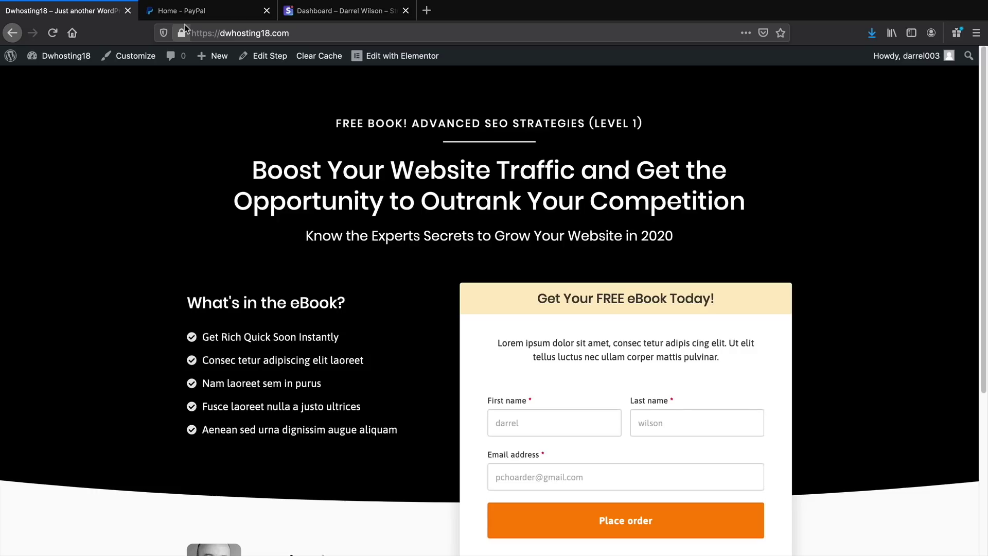
# Check the site's connection info, then switch to the 'Home - PayPal' tab
pyautogui.click(184, 25)
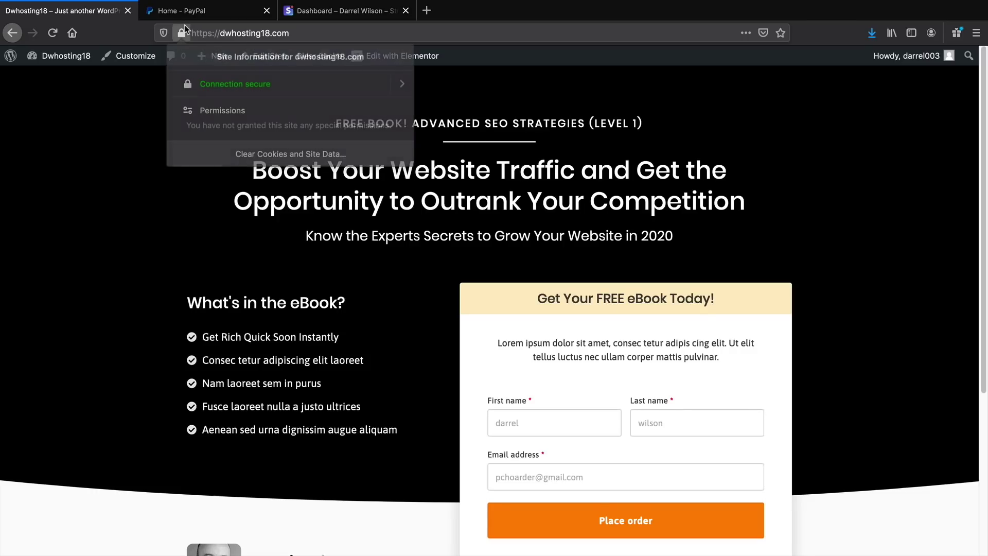
pyautogui.click(187, 17)
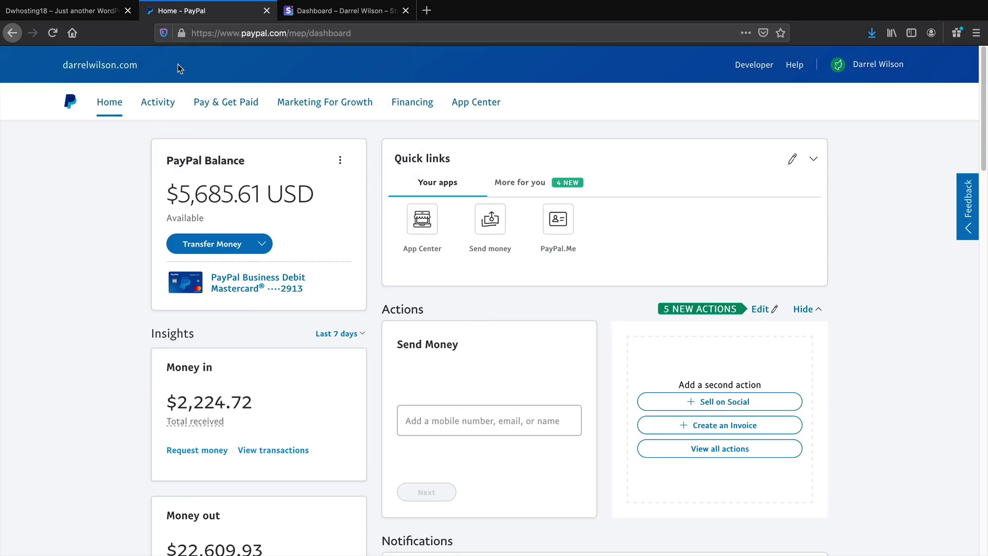
# Log out of PayPal, open its Personal/Business sign-up page, then go to Stripe
pyautogui.click(857, 70)
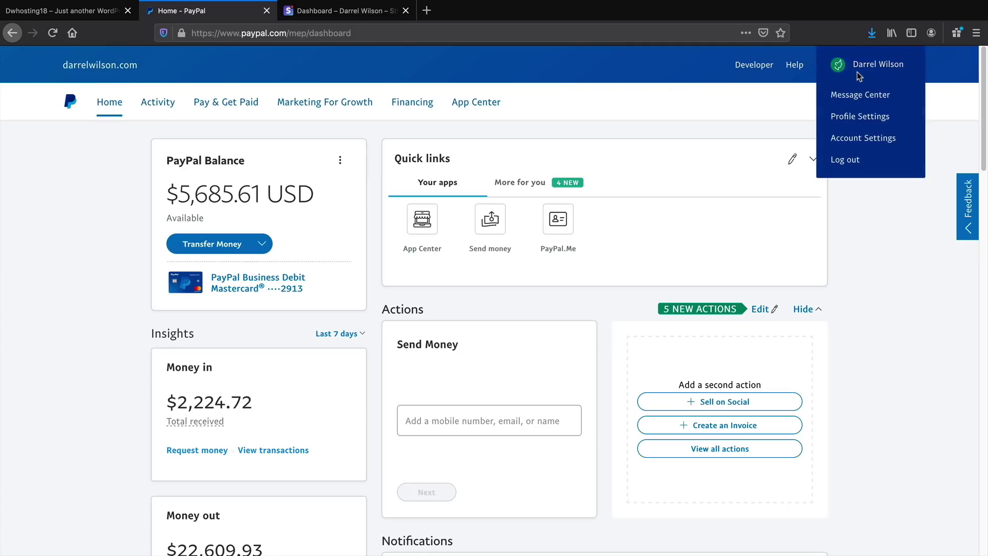
pyautogui.click(849, 165)
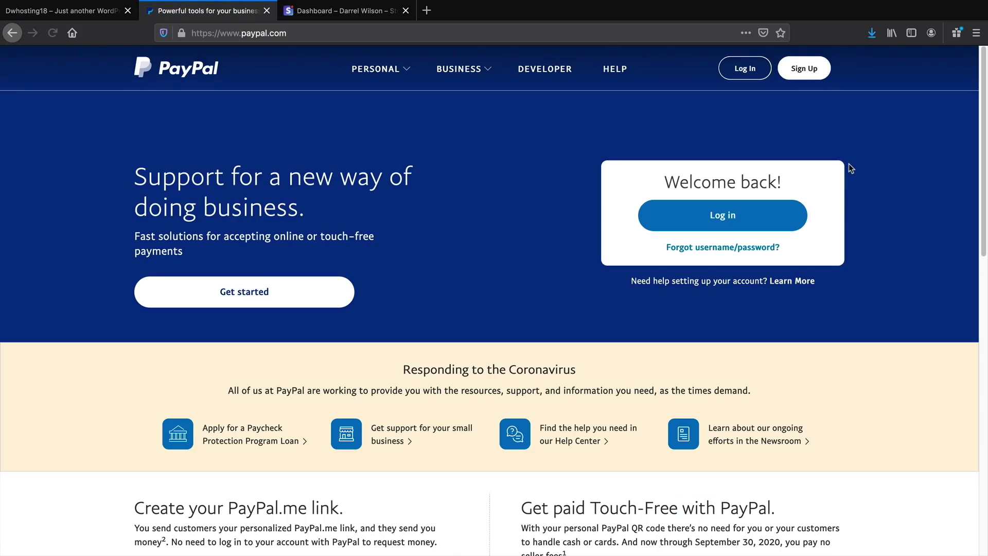
pyautogui.click(801, 78)
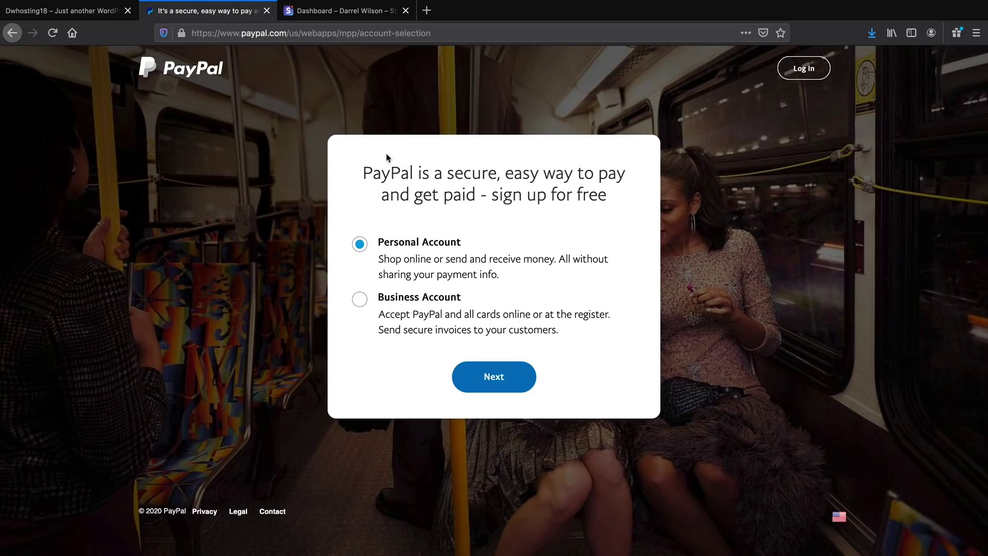
pyautogui.click(358, 14)
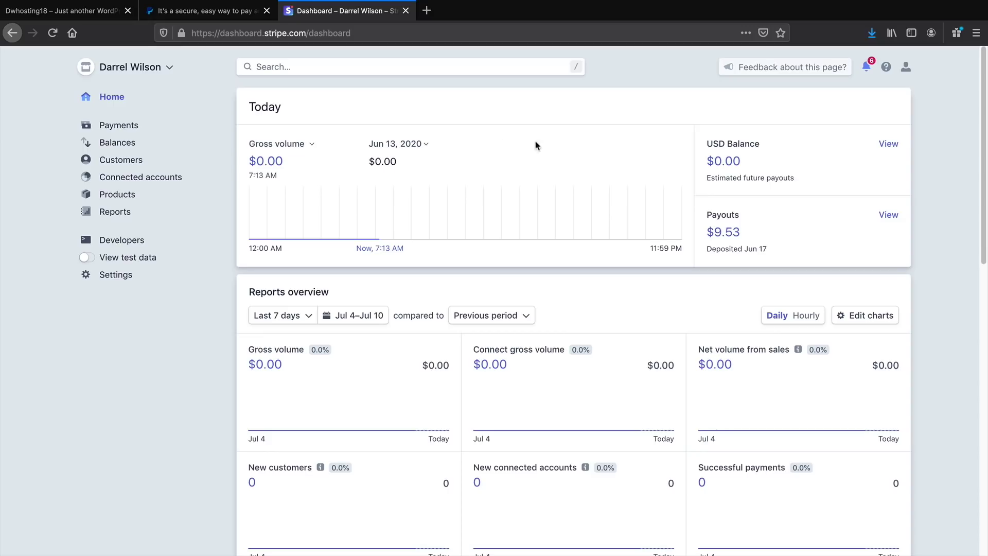
pyautogui.click(906, 67)
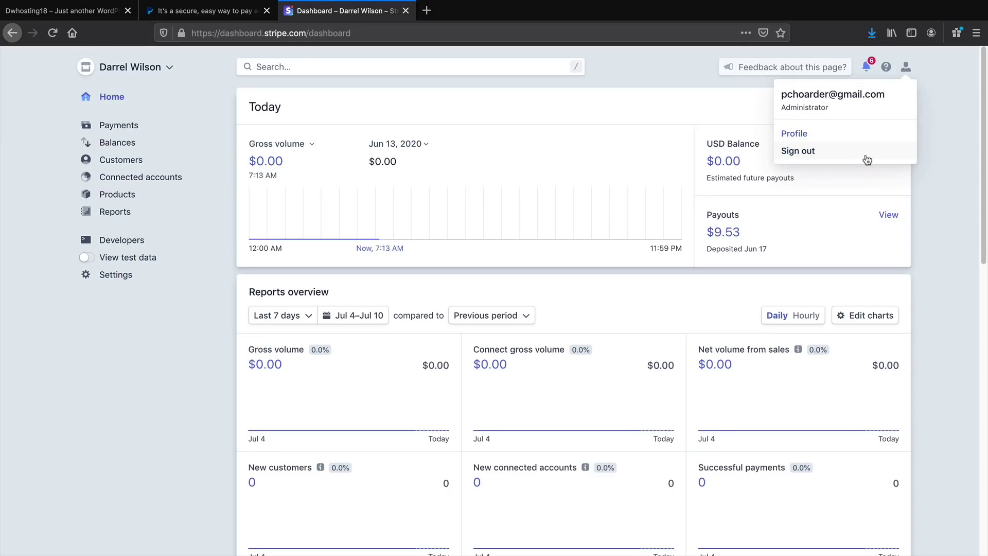
pyautogui.click(866, 153)
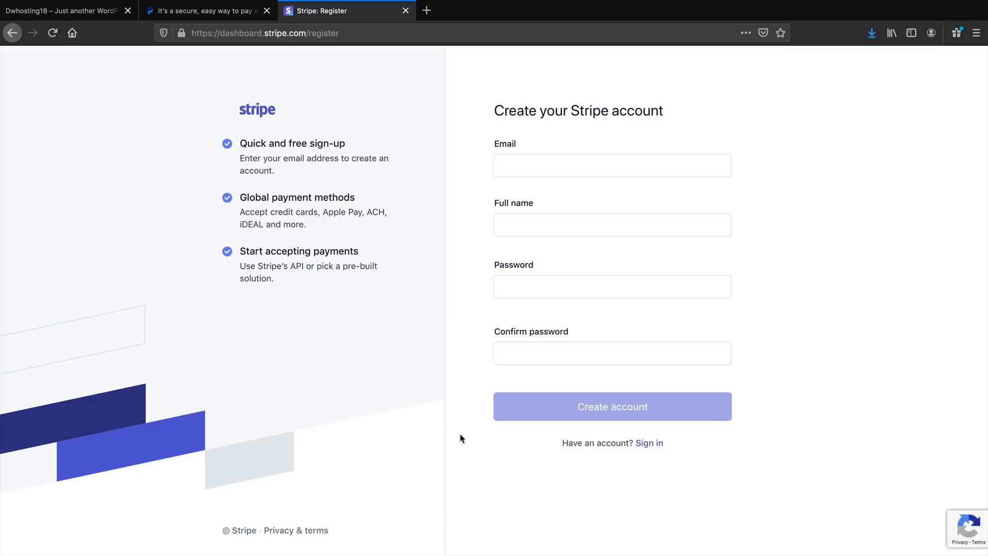
pyautogui.click(211, 12)
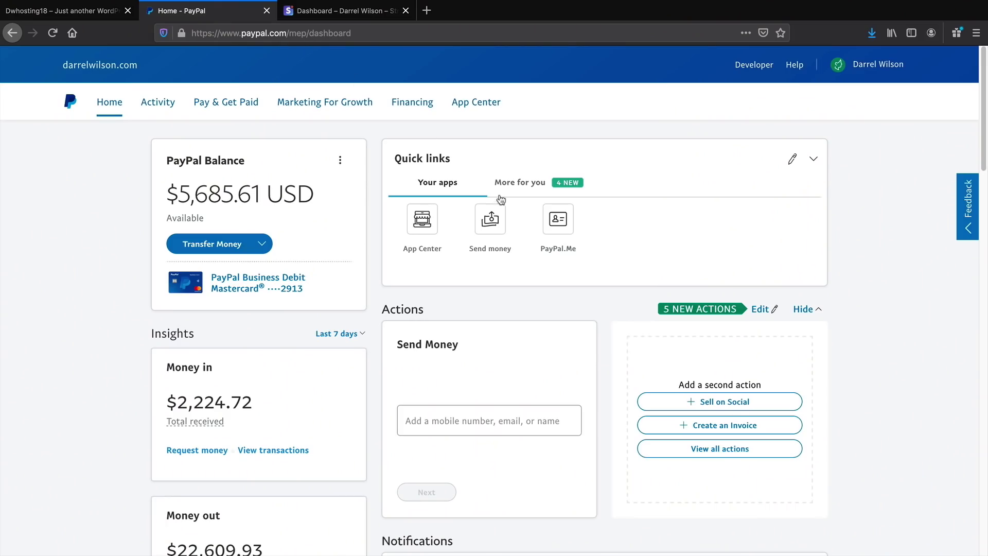
pyautogui.scroll(-2, 490, 219)
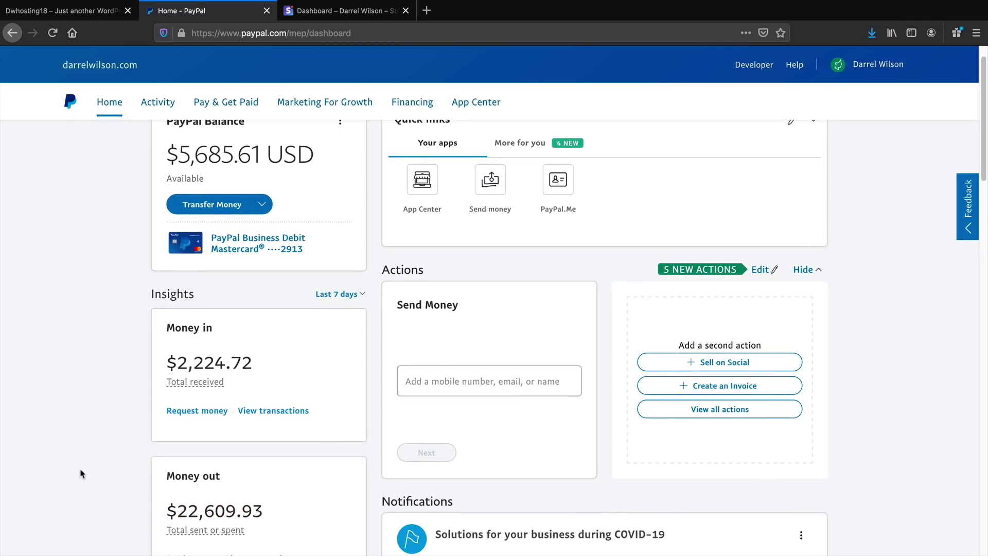
pyautogui.scroll(2, 99, 476)
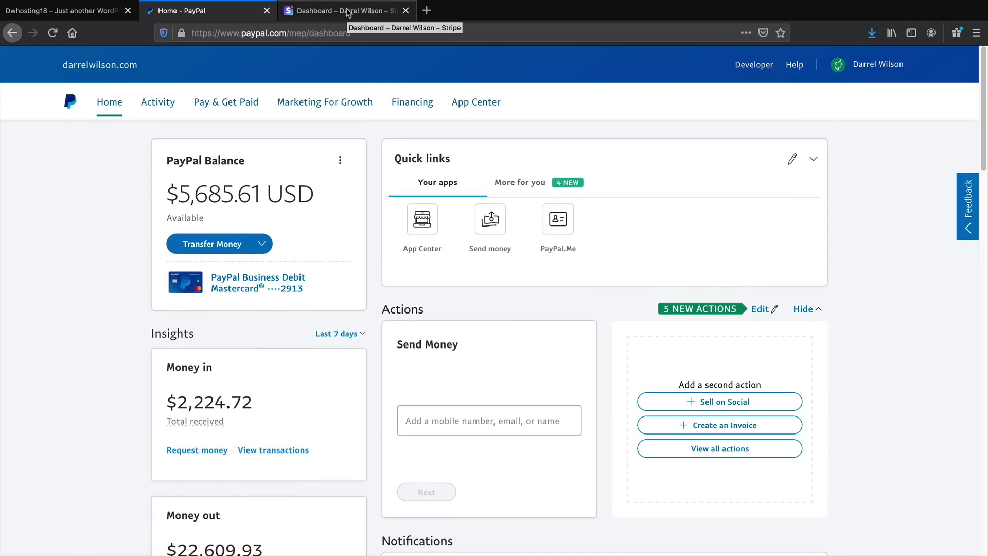
pyautogui.moveTo(314, 194); pyautogui.dragTo(252, 198)
pyautogui.click(256, 197)
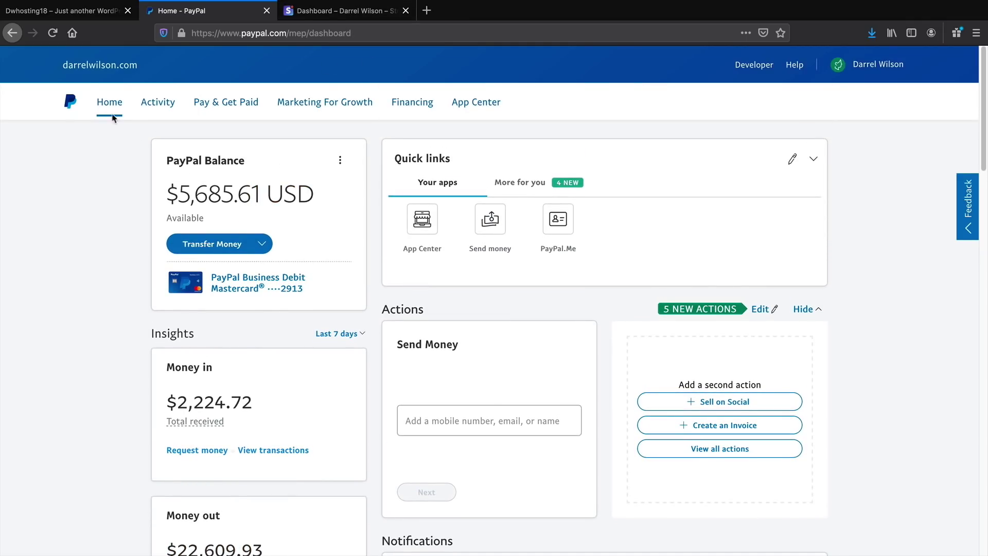
pyautogui.click(53, 33)
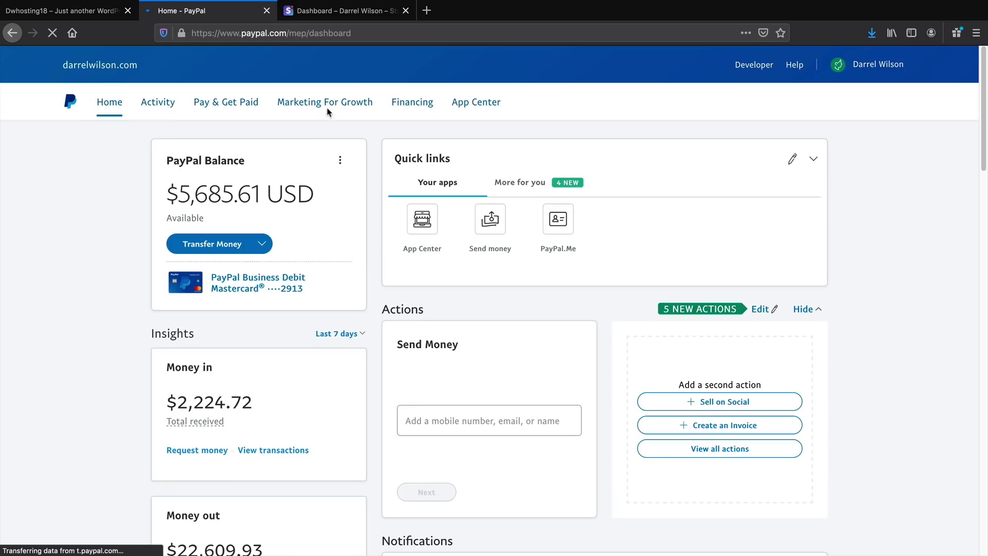
pyautogui.click(342, 10)
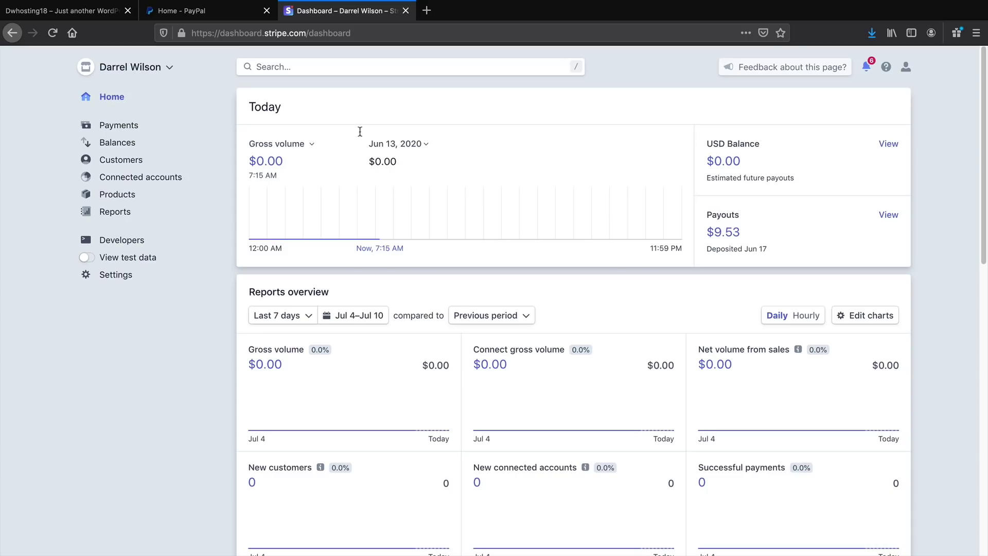
# Search for 'stripe' under Plugins > Add New in the WordPress admin
pyautogui.click(82, 15)
pyautogui.moveTo(82, 56)
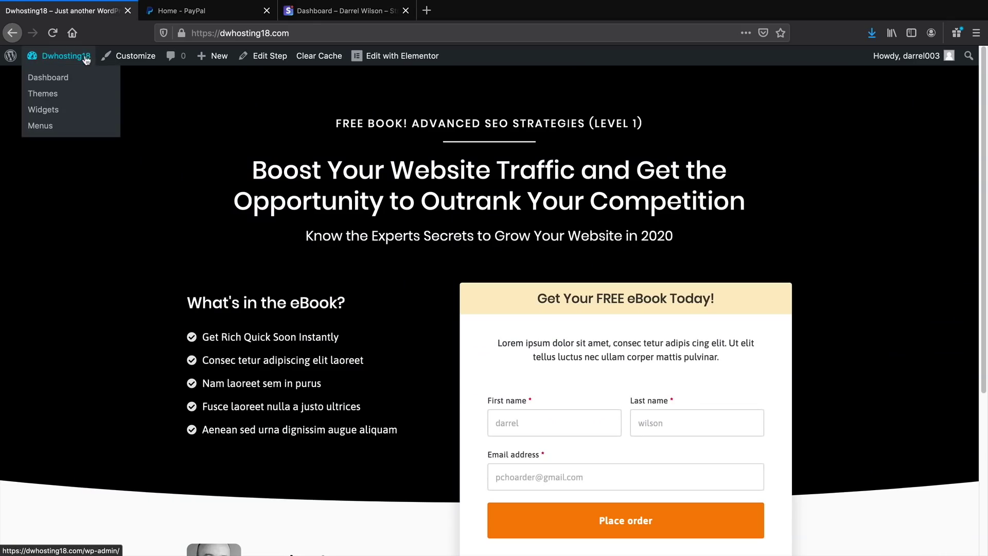
pyautogui.click(81, 80)
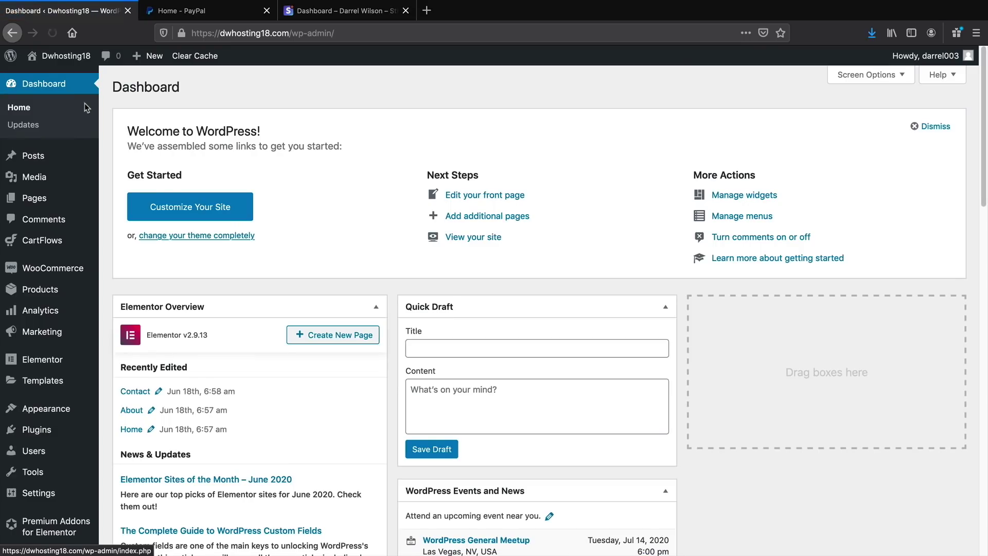
pyautogui.moveTo(92, 431)
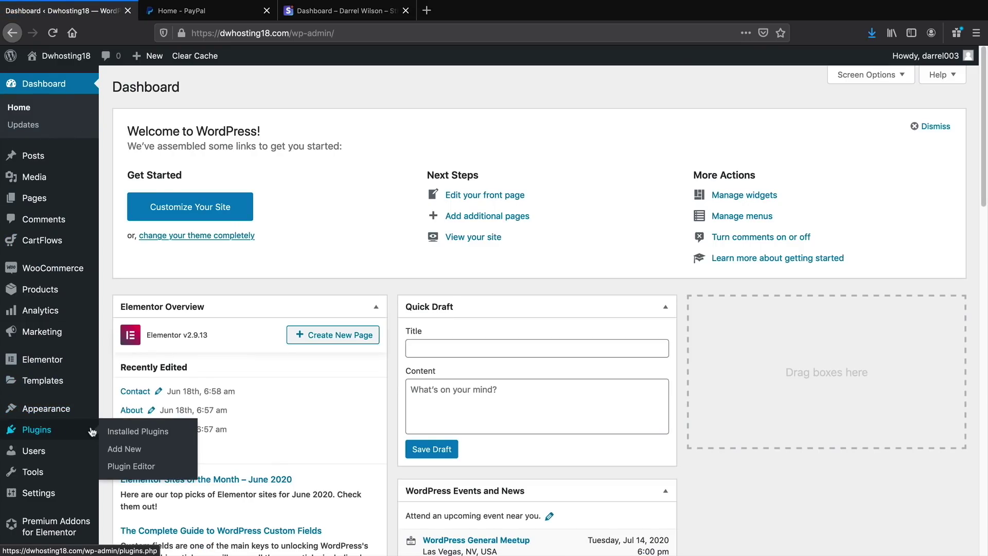
pyautogui.click(117, 449)
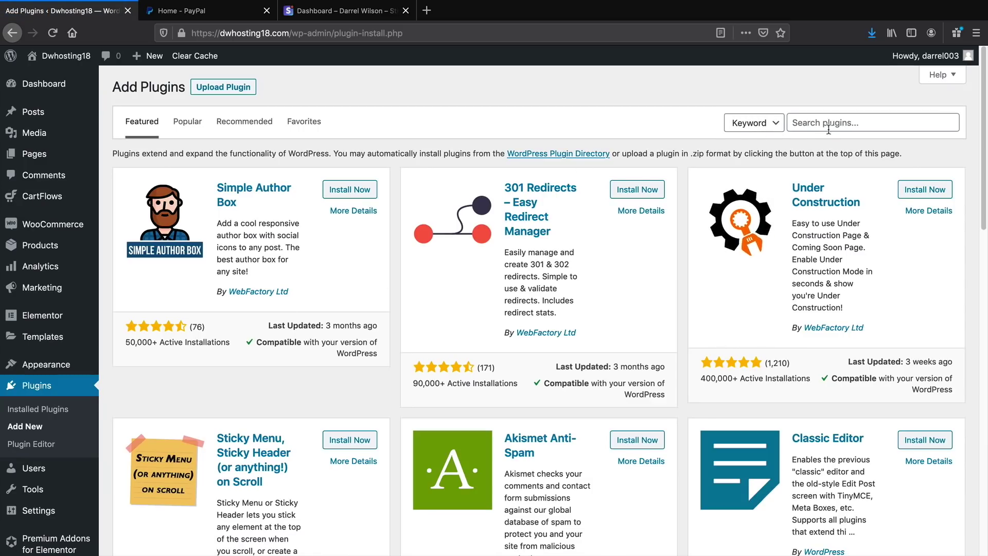
pyautogui.click(834, 127)
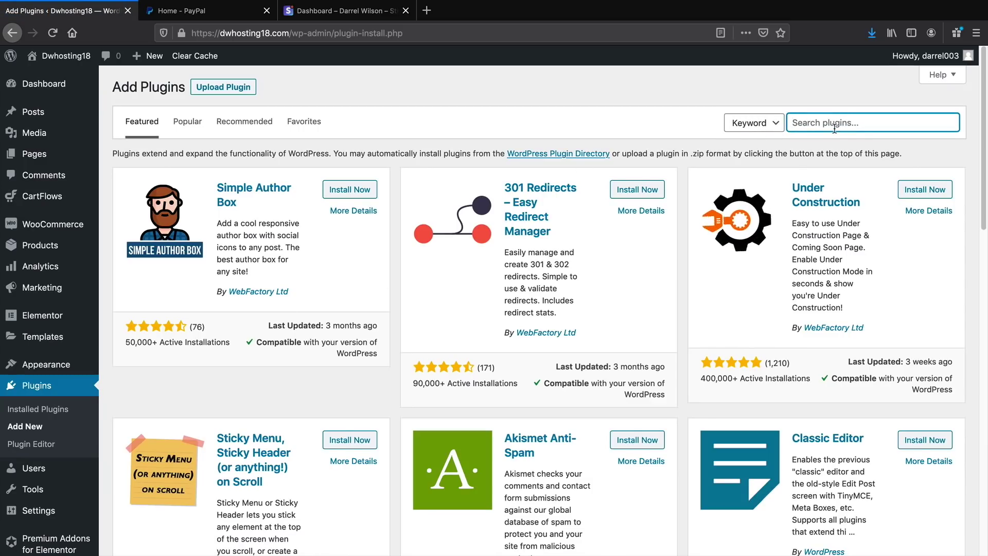
pyautogui.write('stripe')
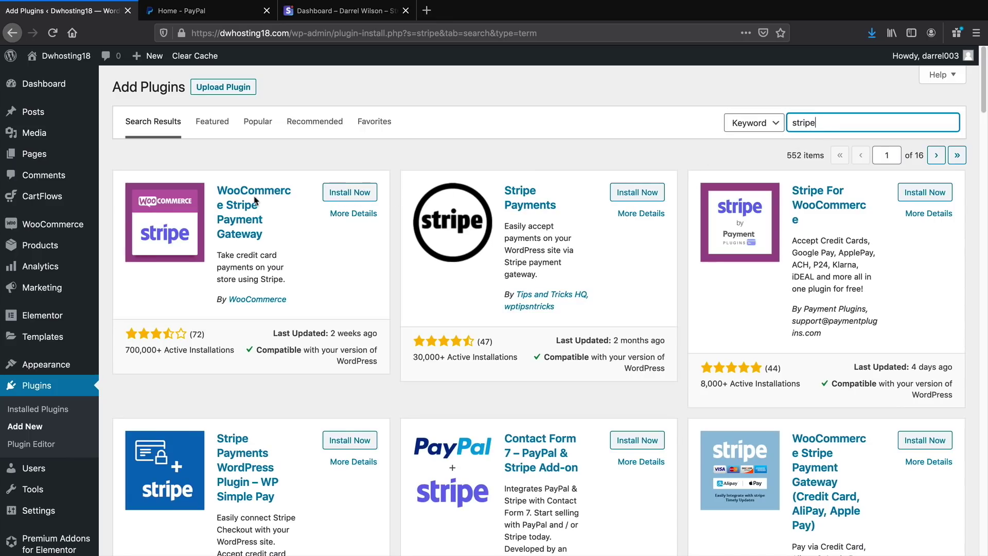
# Install and activate the WooCommerce Stripe Payment Gateway plugin
pyautogui.moveTo(135, 350); pyautogui.dragTo(209, 346)
pyautogui.scroll(-5, 316, 302)
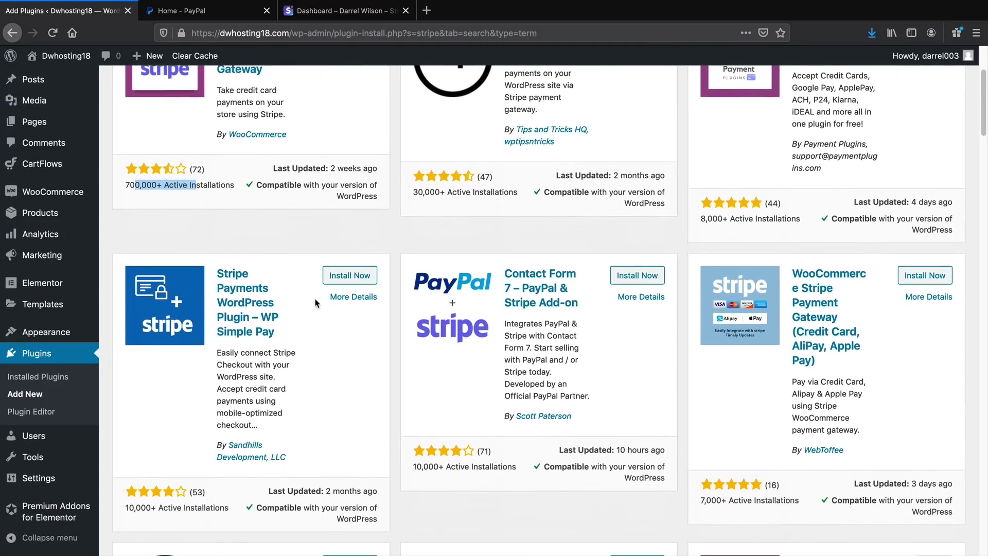
pyautogui.scroll(5, 316, 303)
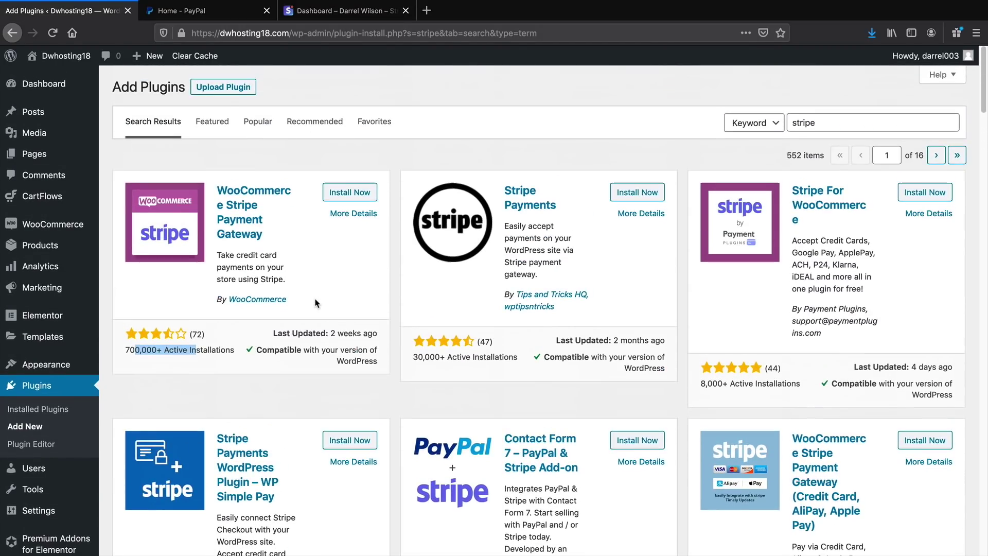
pyautogui.click(354, 192)
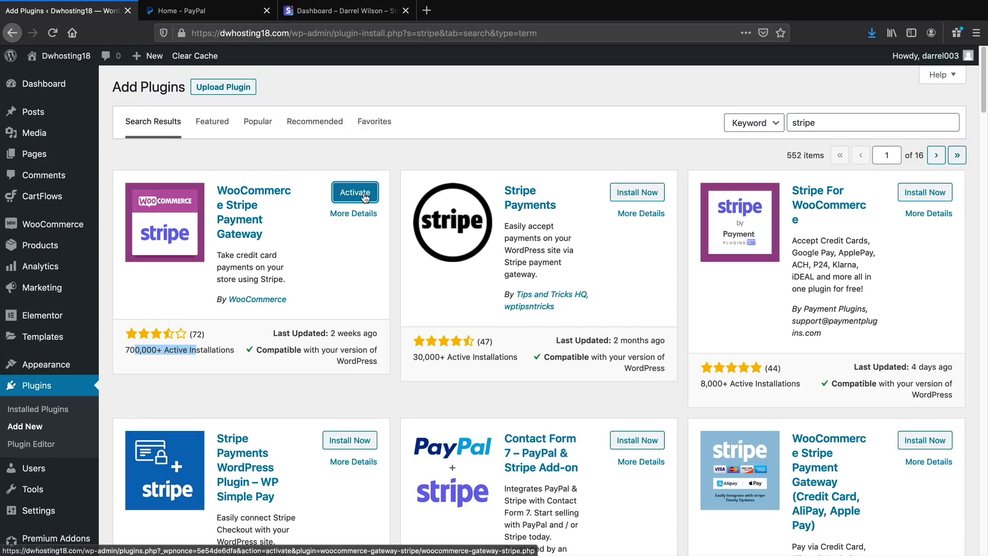
pyautogui.click(363, 195)
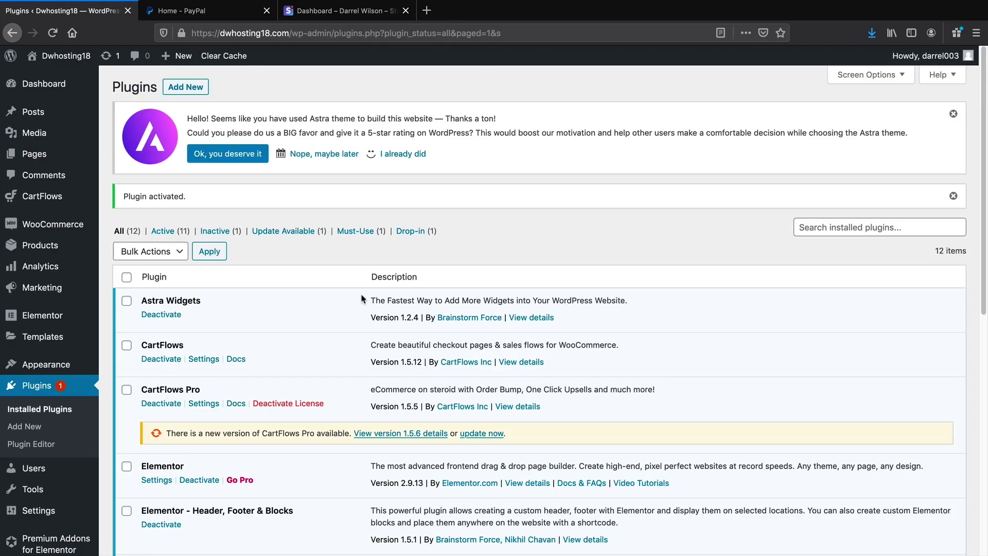
# Review WooCommerce's General settings (store address, currency), then go to the Payments tab
pyautogui.moveTo(72, 226)
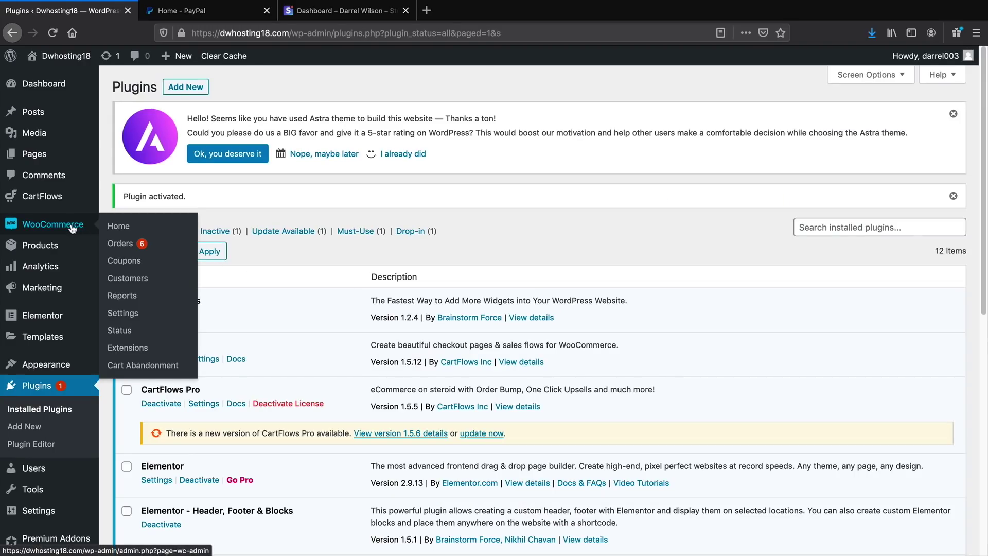
pyautogui.click(140, 316)
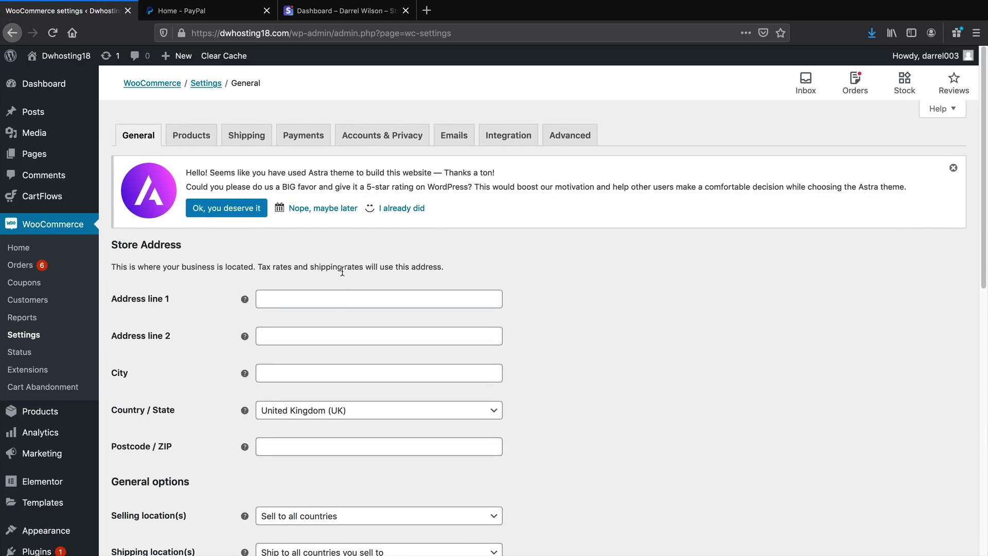
pyautogui.scroll(-5, 342, 271)
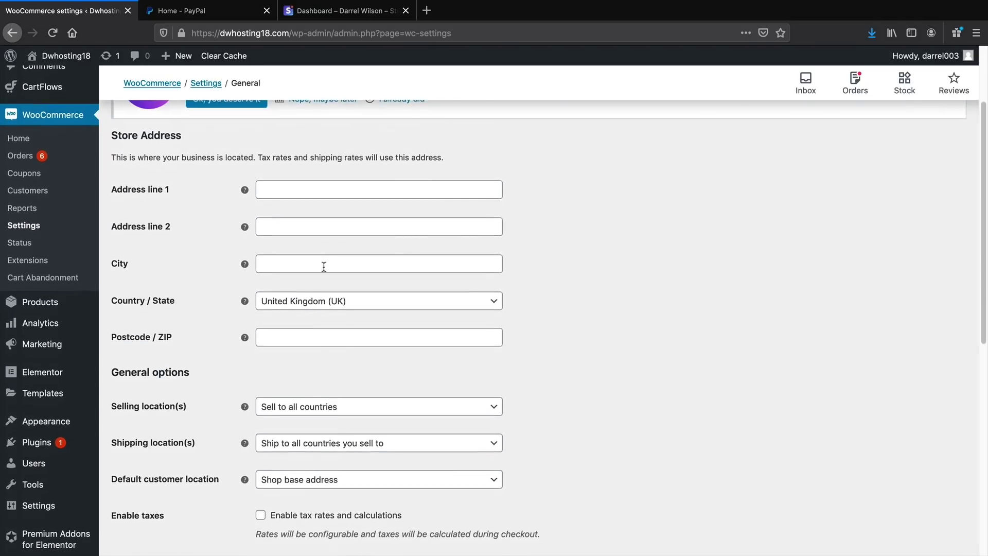
pyautogui.scroll(-10, 325, 286)
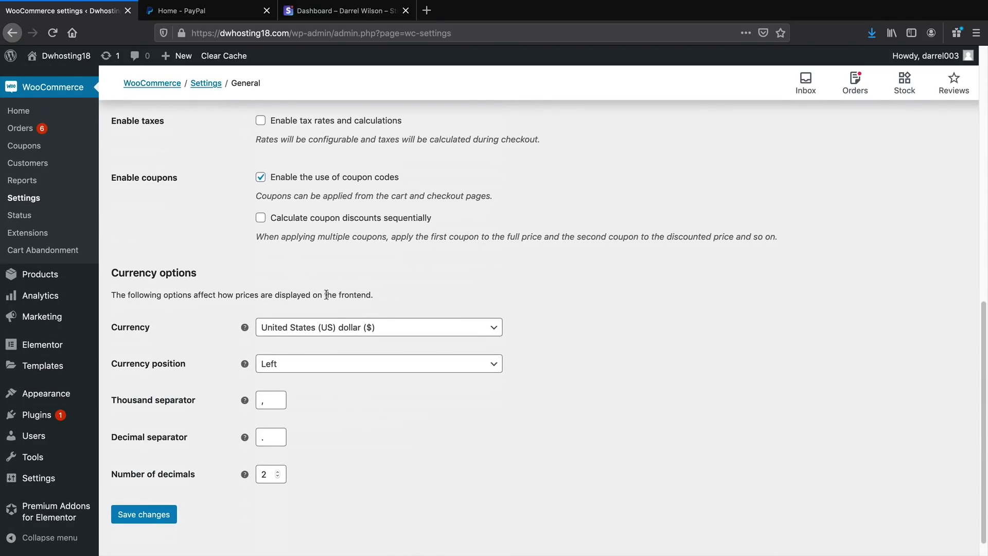
pyautogui.scroll(15, 317, 340)
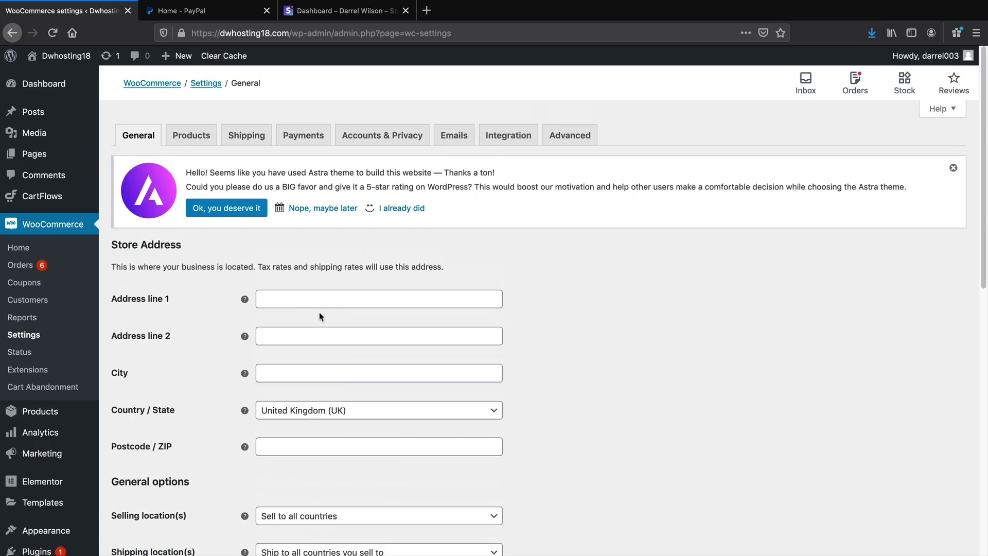
pyautogui.click(300, 143)
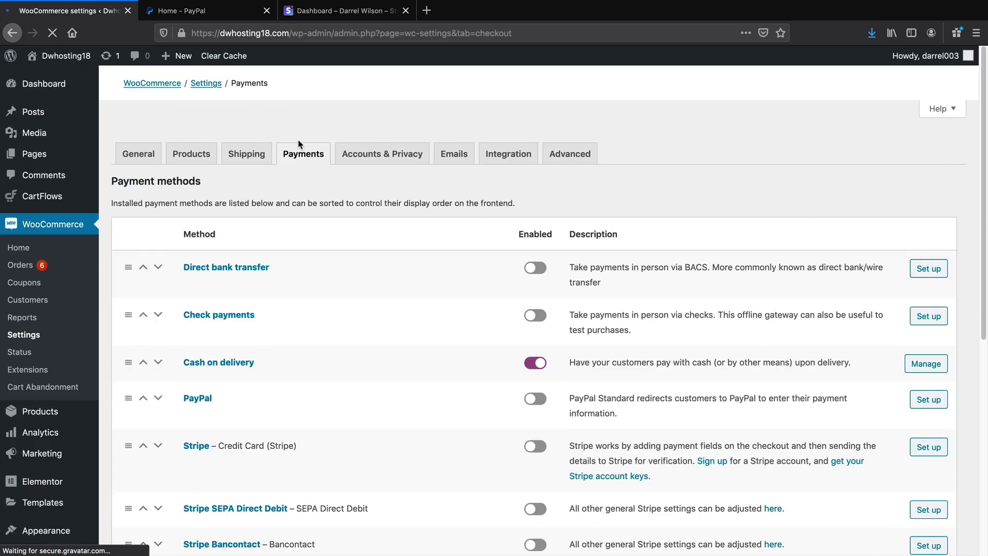
# Enable PayPal Standard in WooCommerce payments and open its setup
pyautogui.scroll(-3, 356, 341)
pyautogui.scroll(-2, 356, 341)
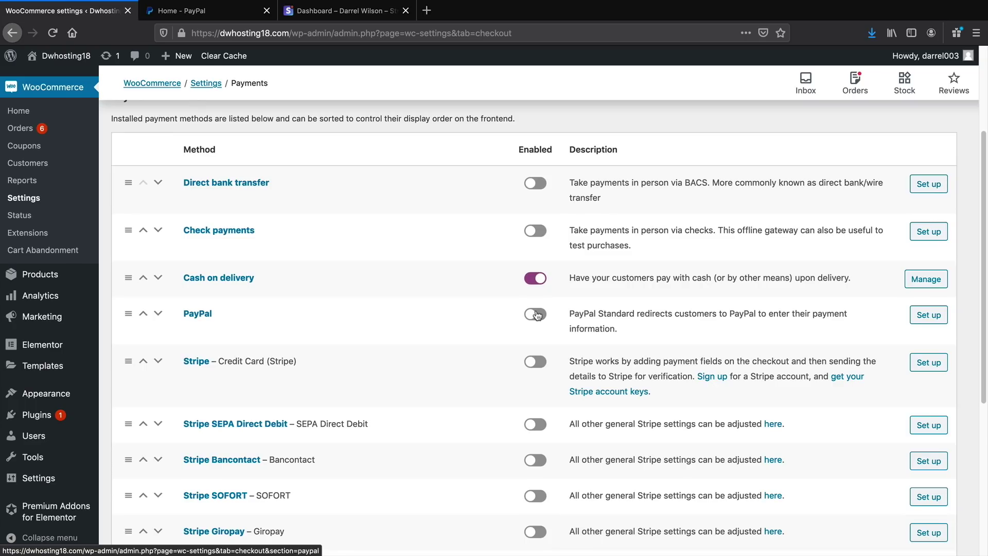
pyautogui.click(225, 18)
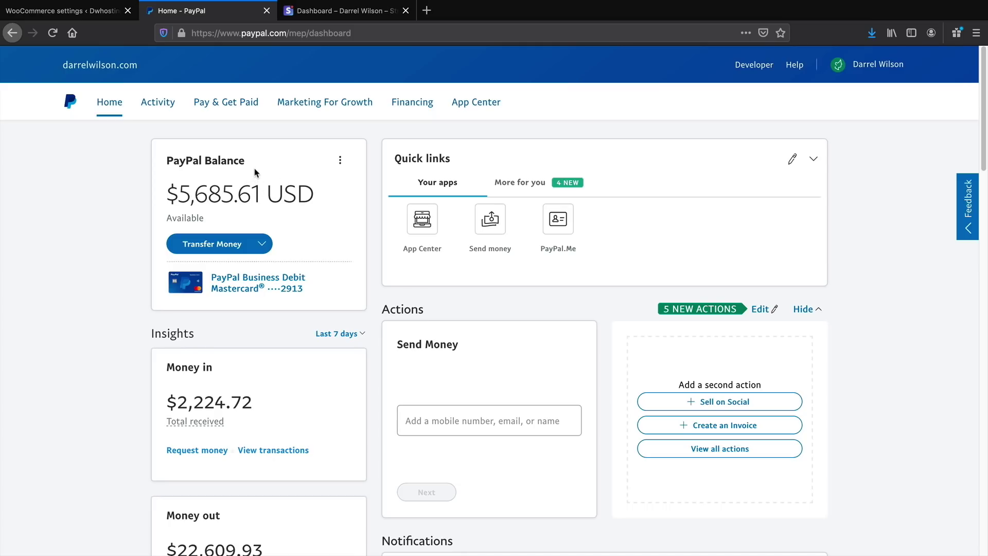
pyautogui.click(69, 13)
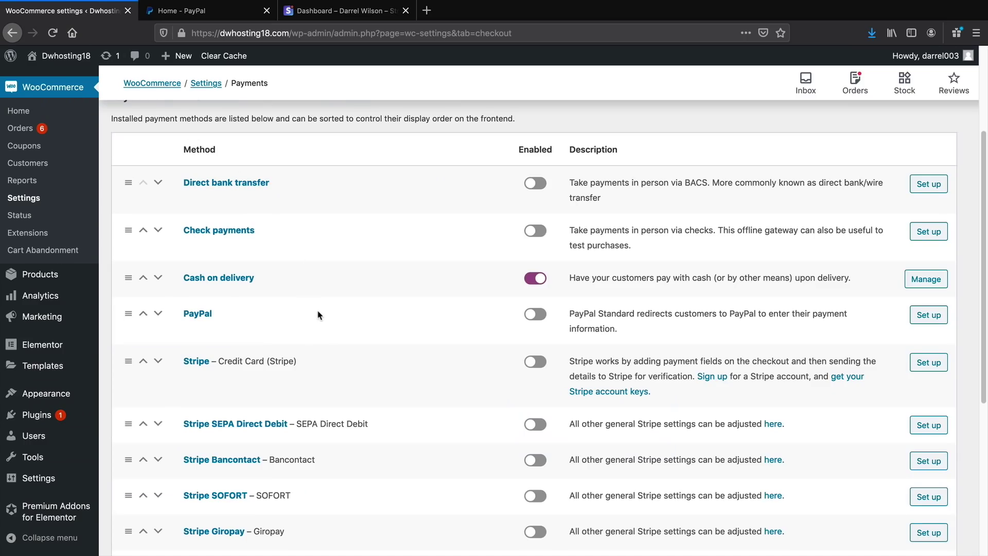
pyautogui.click(536, 315)
pyautogui.click(940, 317)
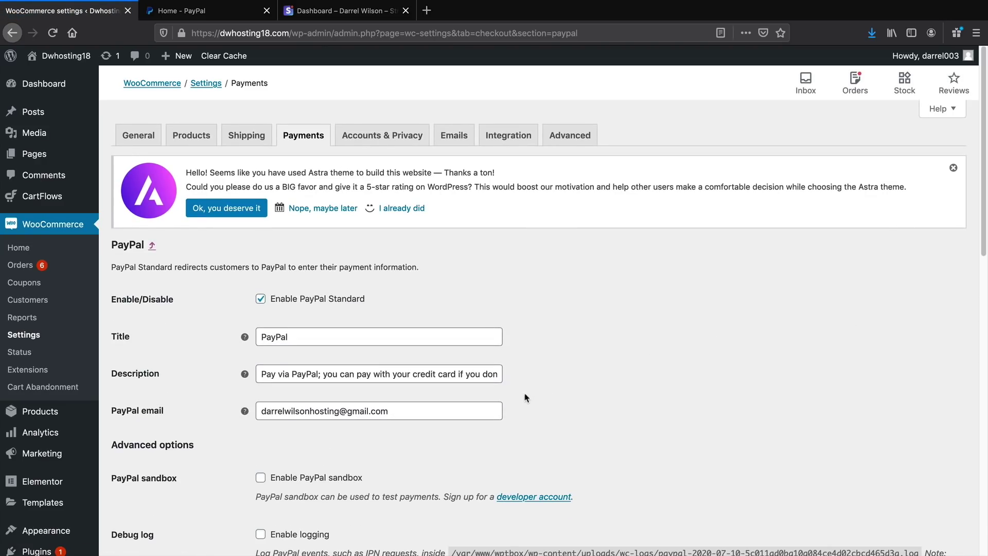
# Replace the PayPal email with the new account address, save, and check the PayPal balance
pyautogui.scroll(-3, 525, 393)
pyautogui.tripleClick(349, 304)
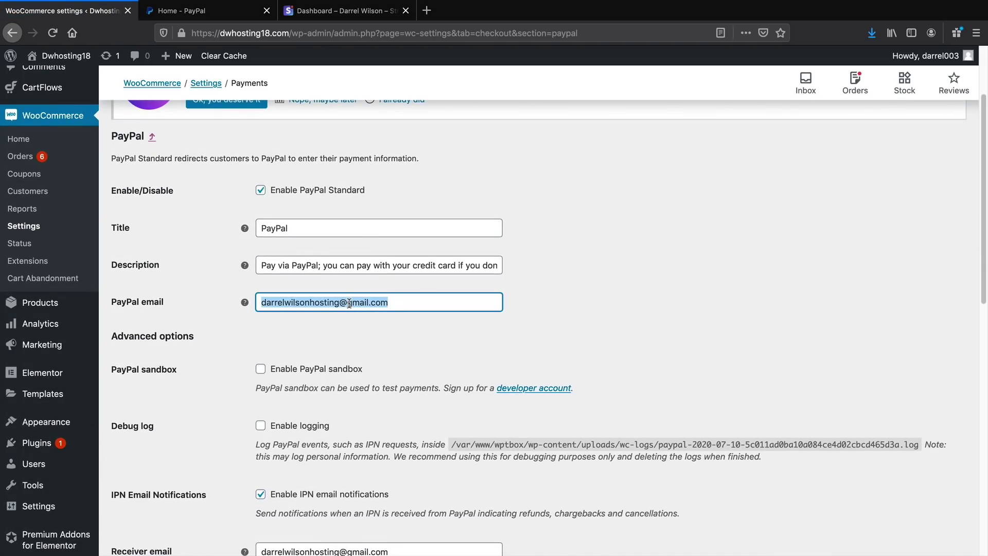
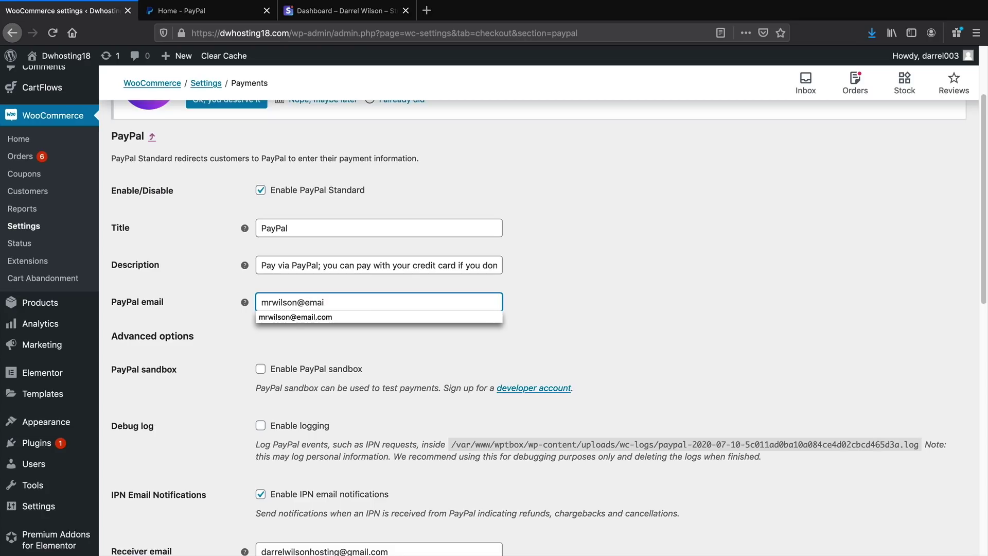
pyautogui.press('Tab')
pyautogui.scroll(-10, 364, 514)
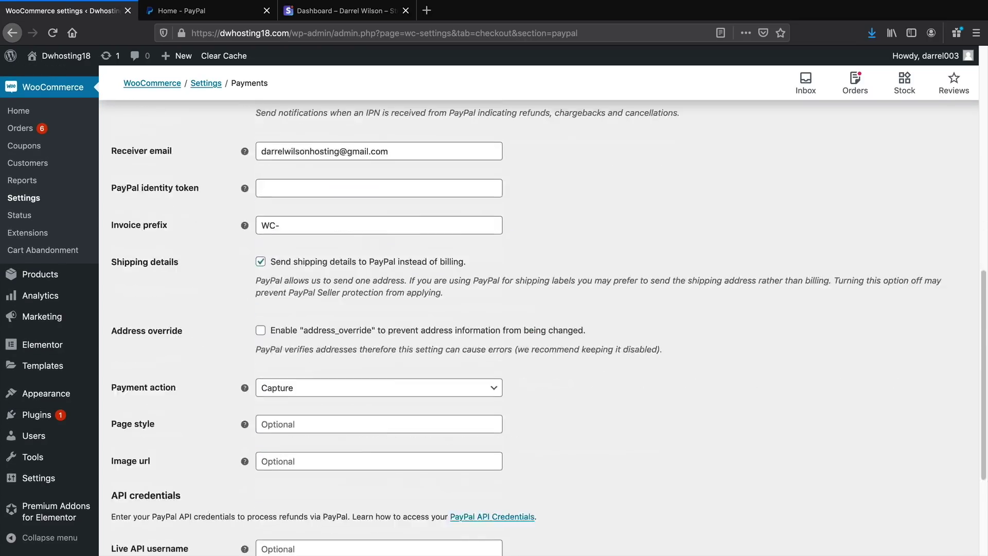
pyautogui.click(139, 492)
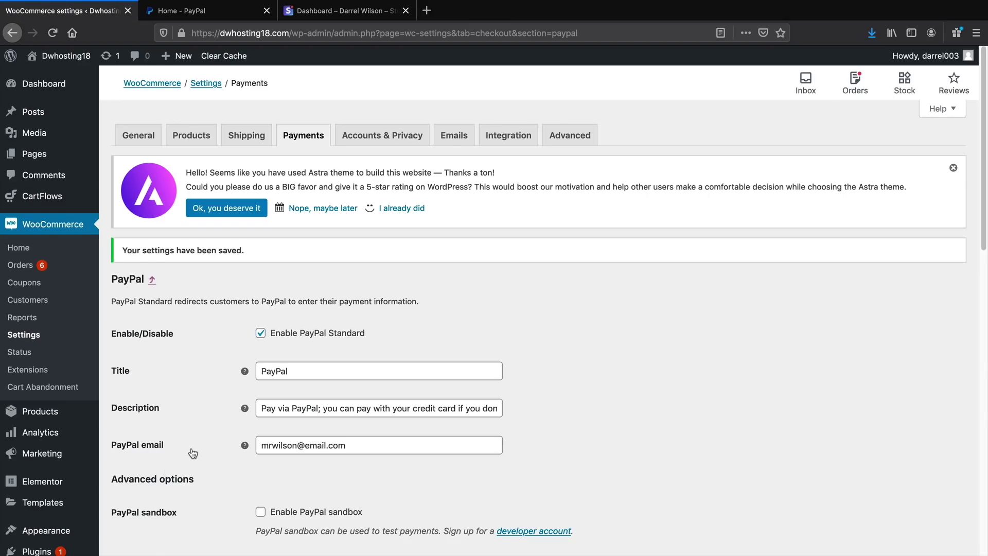
pyautogui.click(192, 15)
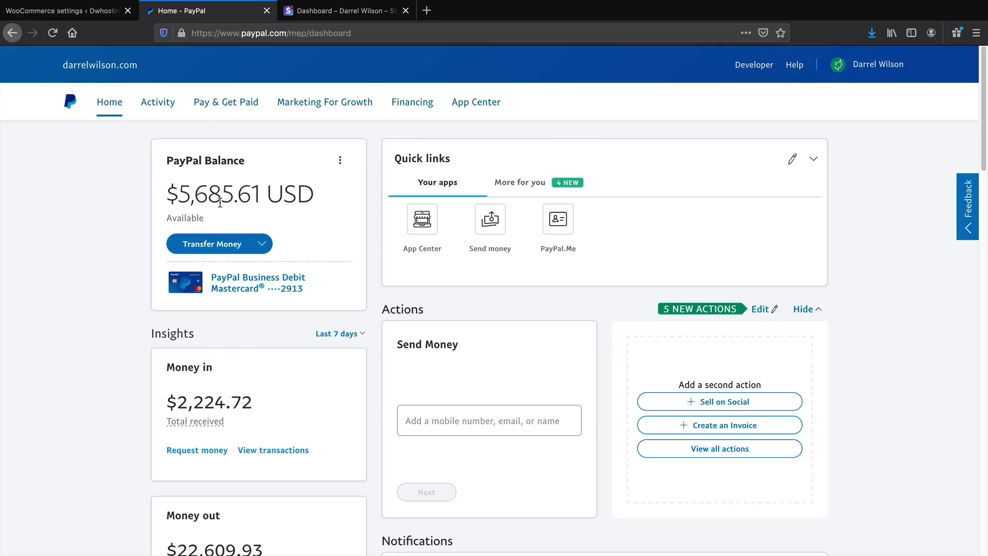
pyautogui.moveTo(314, 194); pyautogui.dragTo(190, 187)
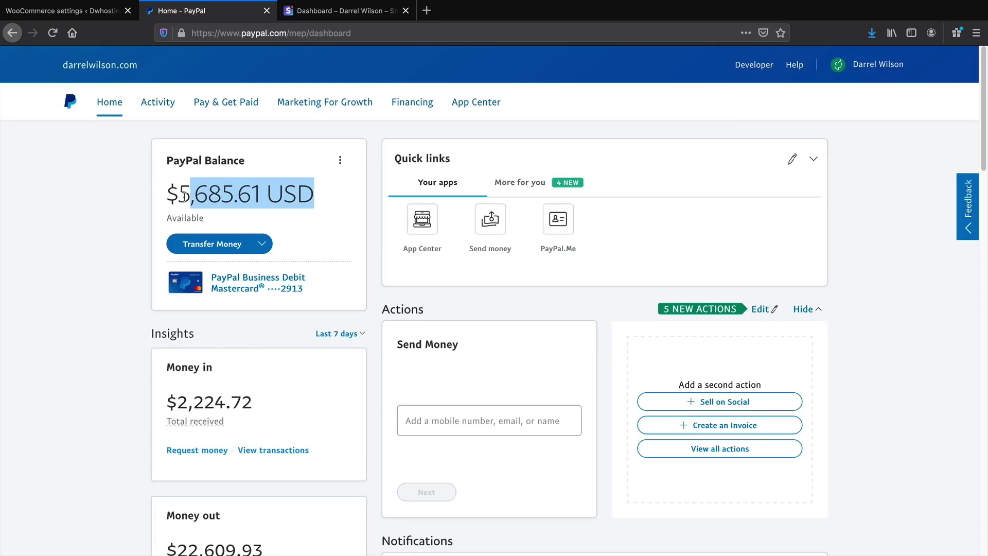
# Glance at the Stripe dashboard, then reload WooCommerce's Payments list
pyautogui.click(331, 12)
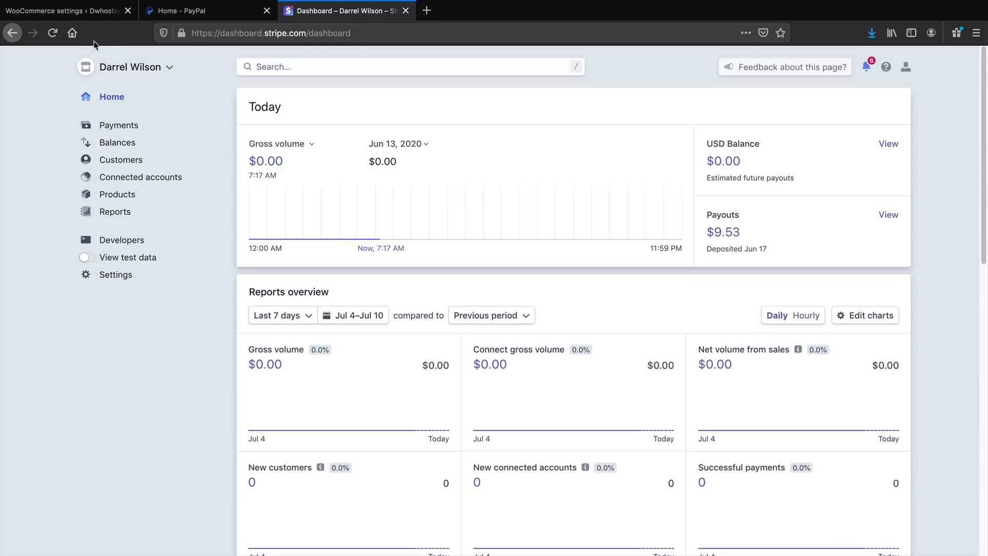
pyautogui.hotkey('ctrl', 'Tab')
pyautogui.click(303, 138)
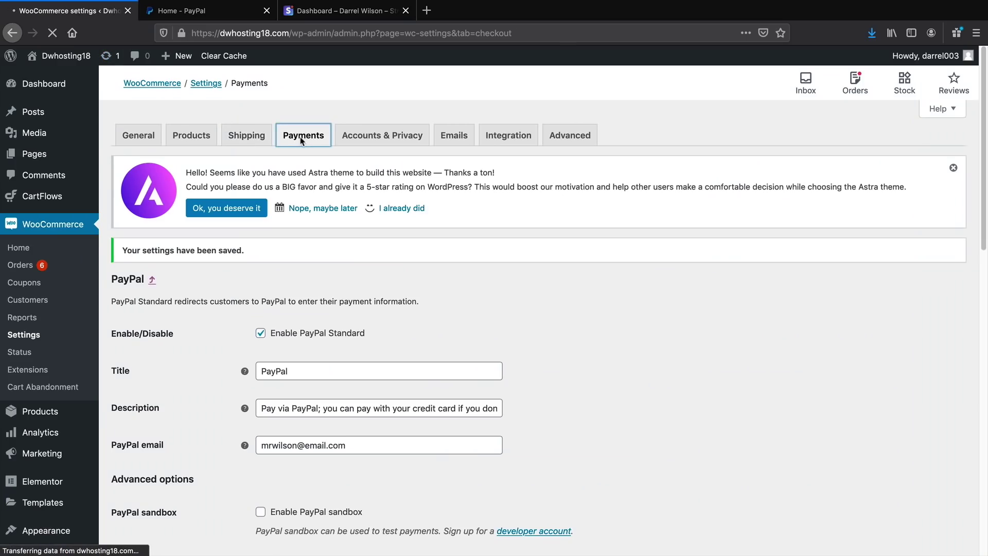
# Enable Stripe – Credit Card payments and open its settings
pyautogui.scroll(-2, 311, 177)
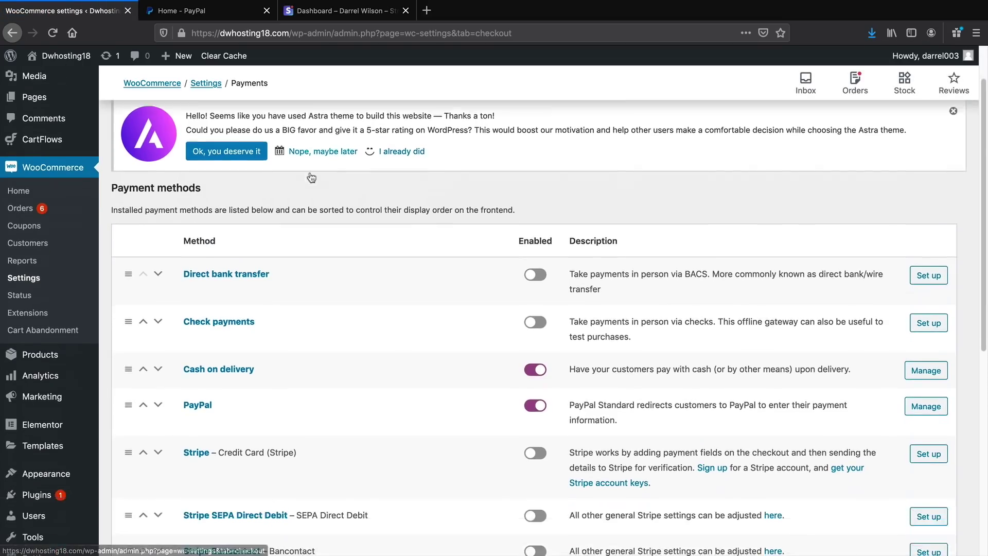
pyautogui.scroll(-5, 312, 178)
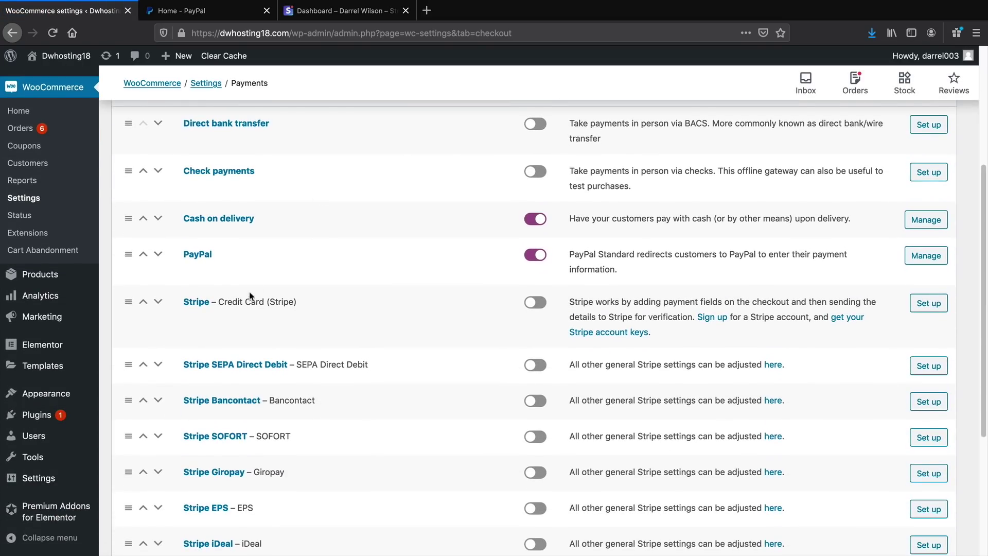
pyautogui.click(535, 302)
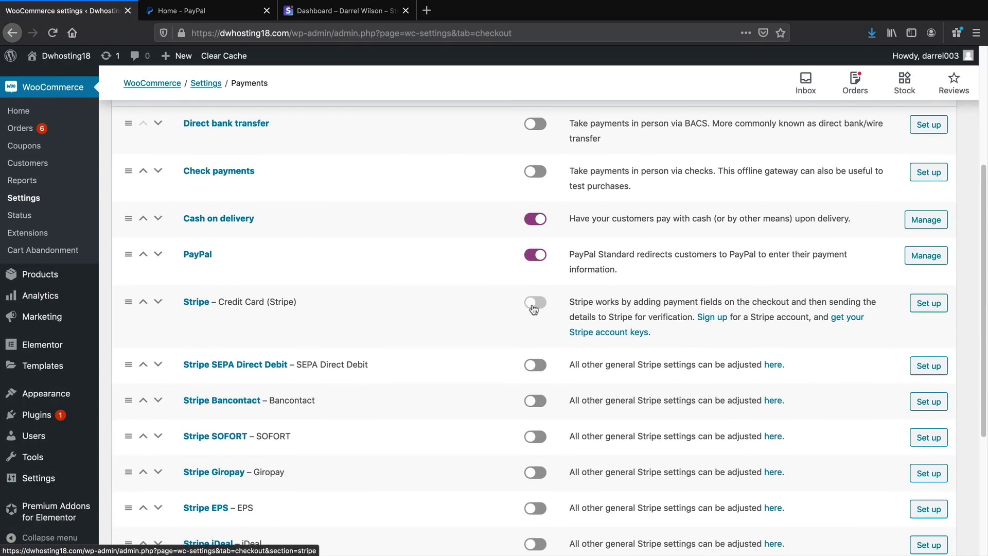
pyautogui.click(927, 303)
# Change the title to 'Credit Card' and description to 'Pay with your credit card.'
pyautogui.scroll(-2, 832, 308)
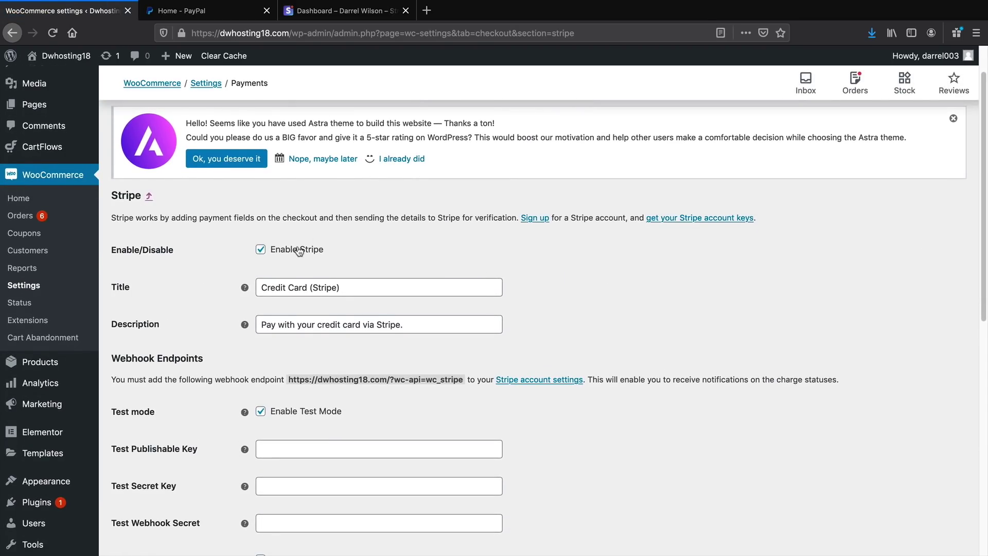
pyautogui.scroll(-1, 299, 251)
pyautogui.moveTo(312, 277); pyautogui.dragTo(446, 289)
pyautogui.press('BackSpace')
pyautogui.press('BackSpace')
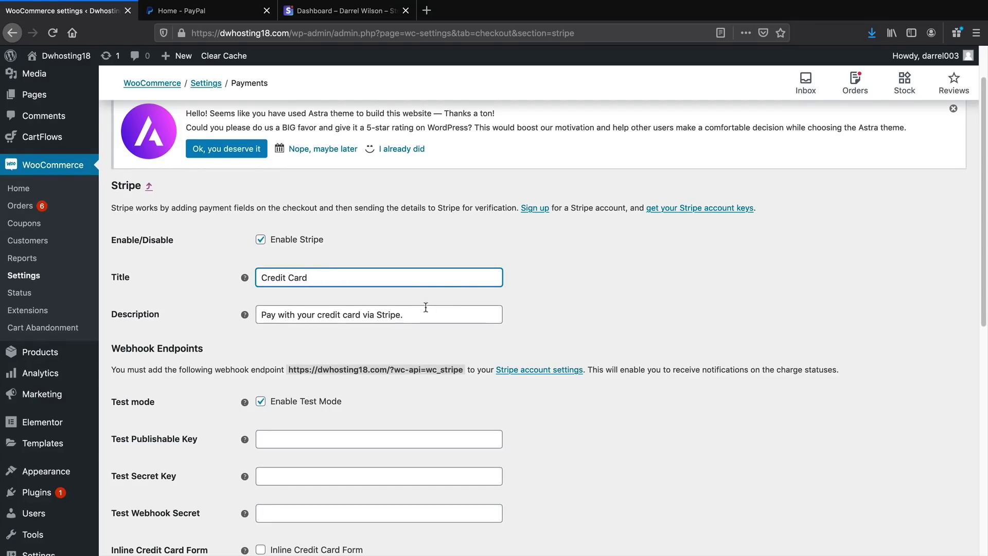
pyautogui.moveTo(363, 315); pyautogui.dragTo(490, 325)
pyautogui.press('BackSpace')
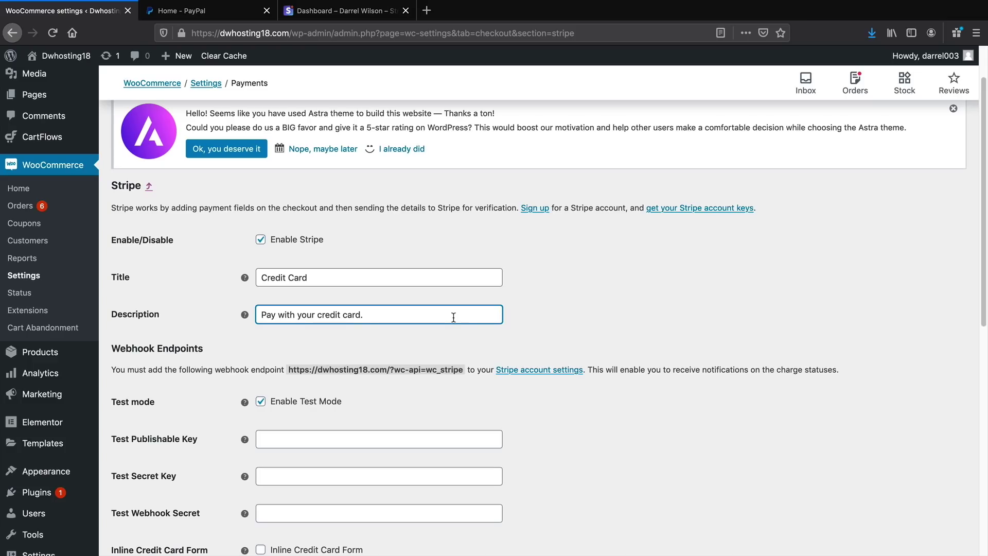
pyautogui.scroll(-5, 453, 317)
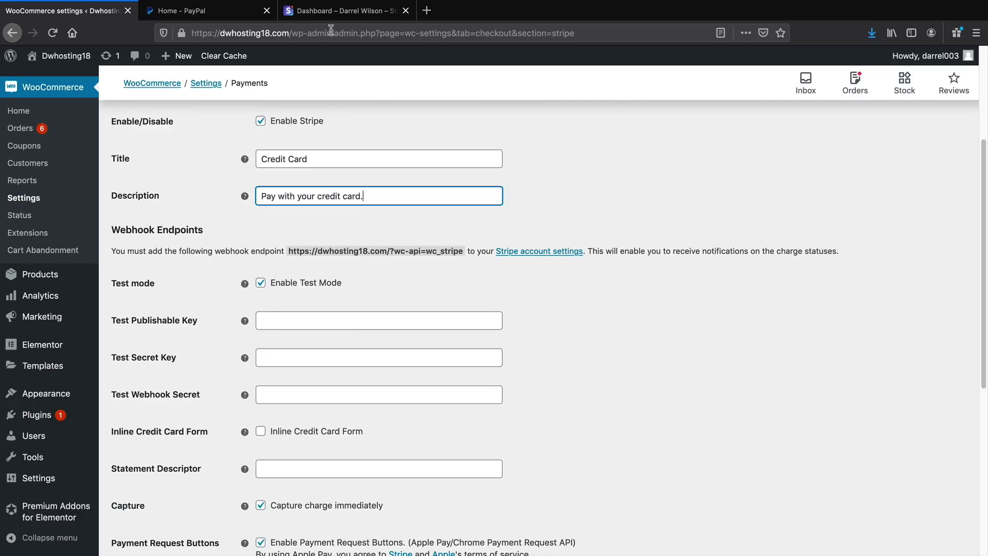
pyautogui.click(334, 11)
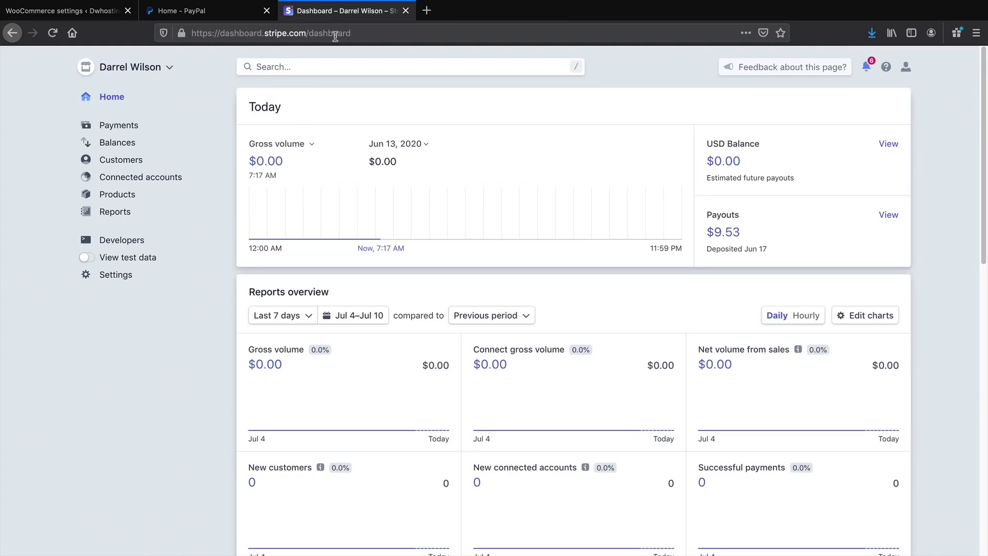
# Switch Stripe to test data, reveal the test API keys, and copy the publishable key
pyautogui.click(87, 258)
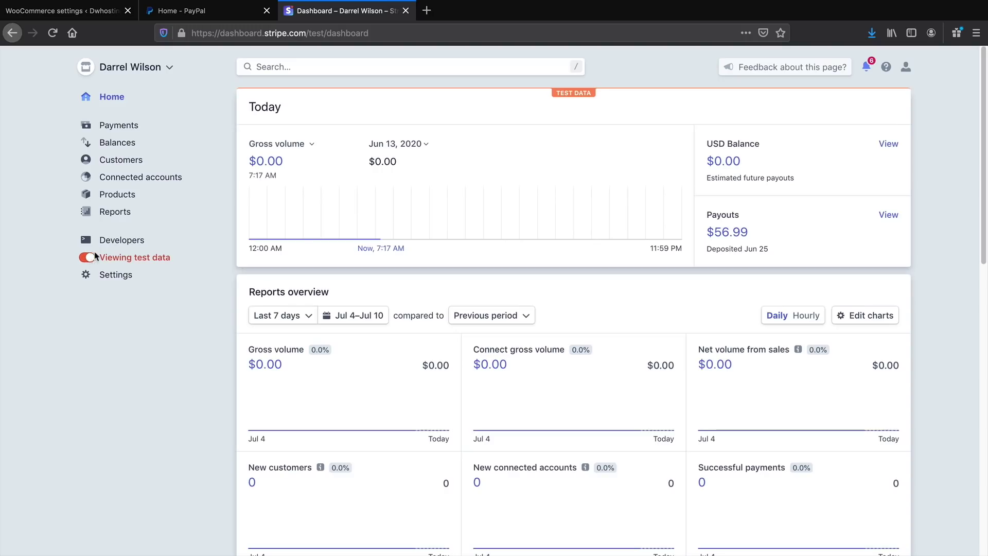
pyautogui.click(142, 242)
pyautogui.click(121, 258)
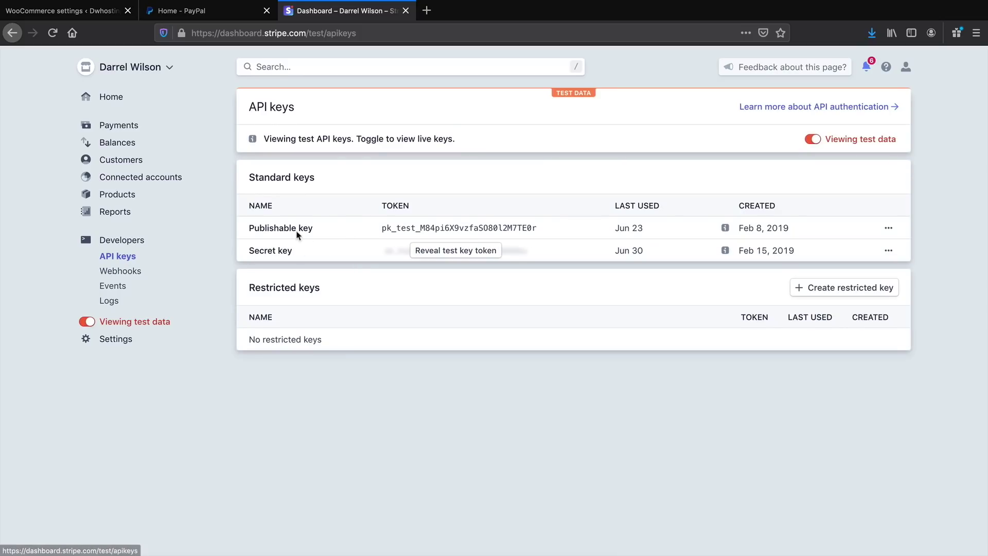
pyautogui.moveTo(254, 228); pyautogui.dragTo(305, 228)
pyautogui.moveTo(254, 251); pyautogui.dragTo(305, 255)
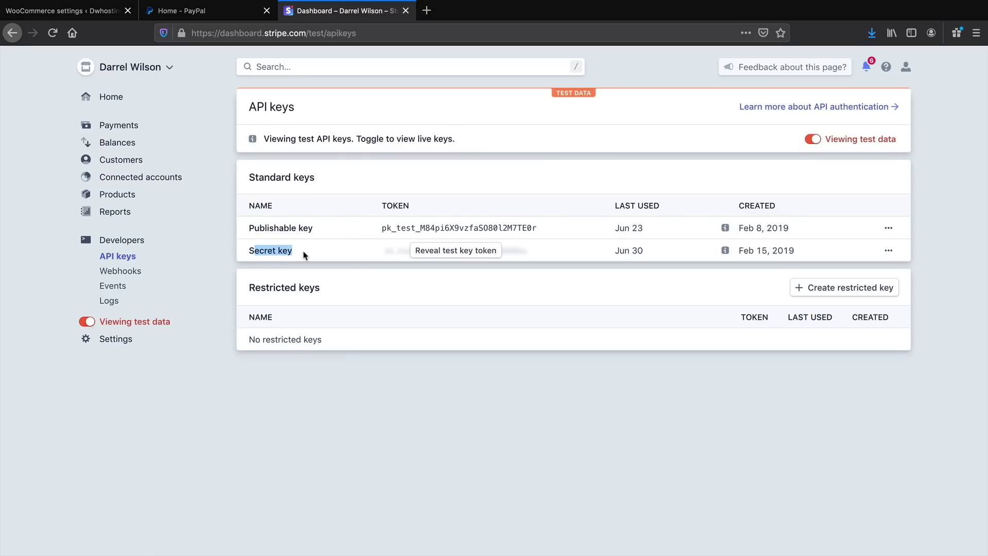
pyautogui.click(425, 251)
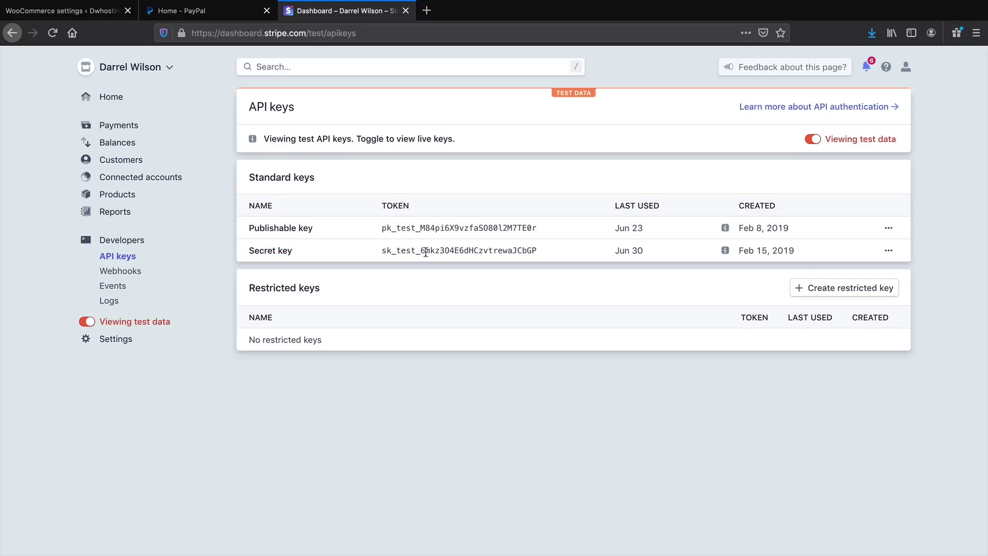
pyautogui.doubleClick(428, 230)
pyautogui.rightClick(432, 229)
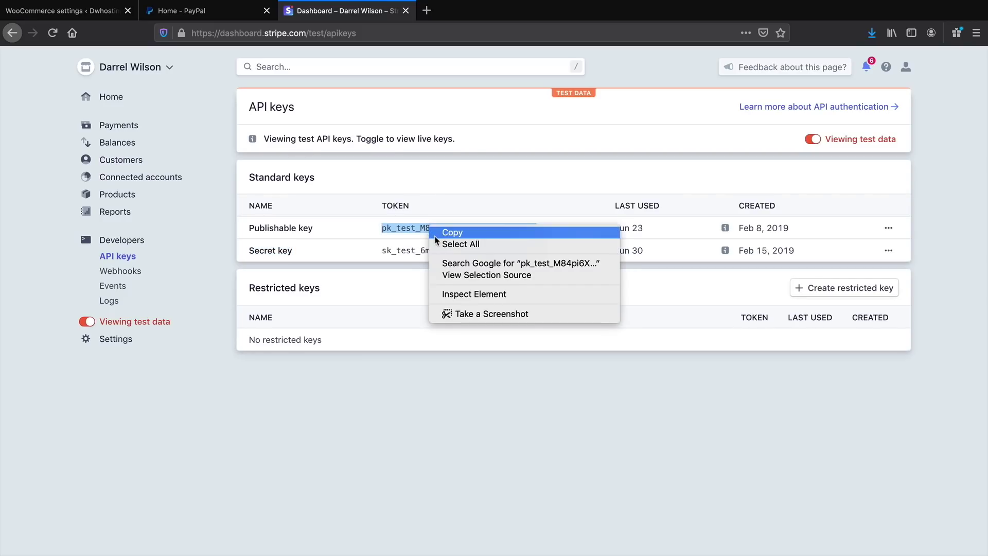
pyautogui.click(437, 233)
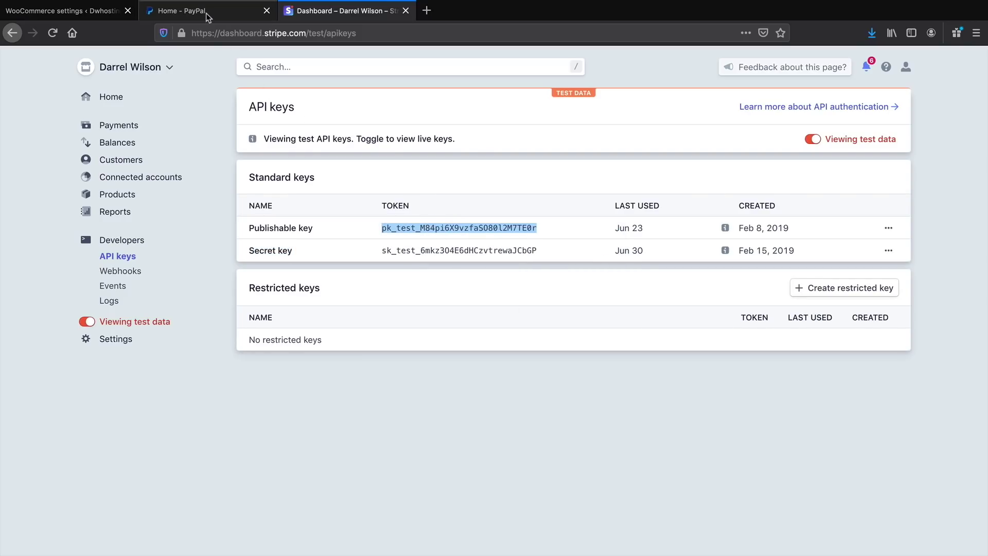
pyautogui.click(81, 14)
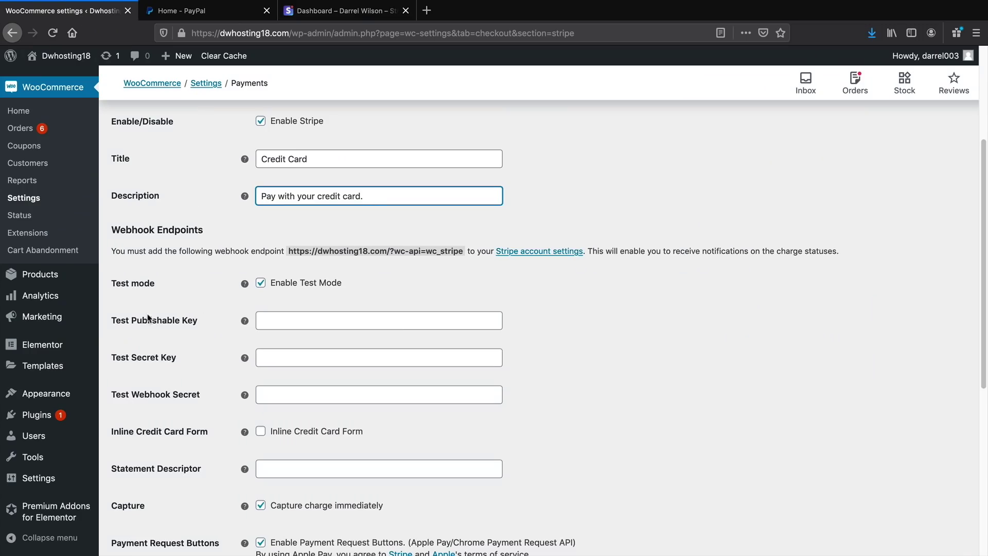
# Paste the publishable key into WooCommerce's Test Publishable Key field
pyautogui.rightClick(264, 318)
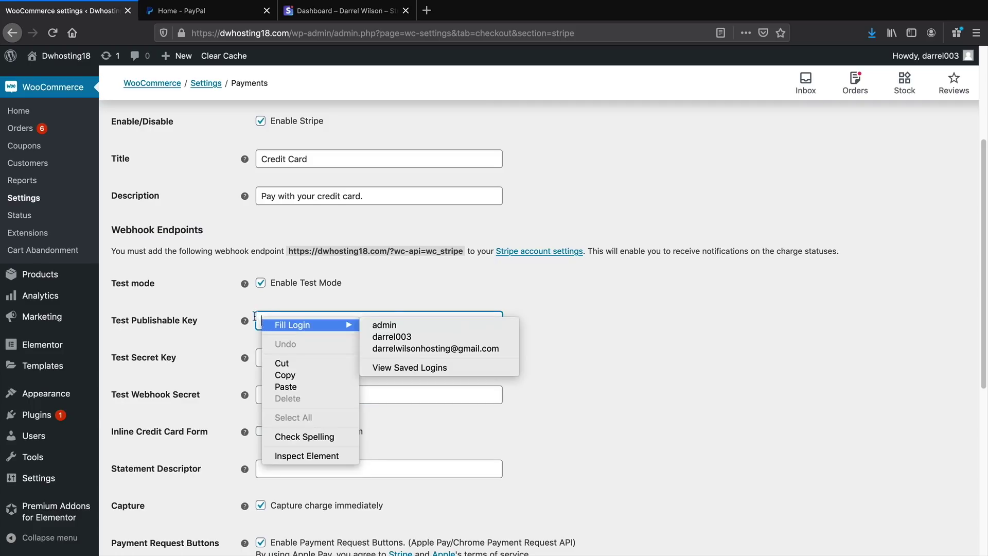
pyautogui.click(261, 319)
pyautogui.rightClick(262, 318)
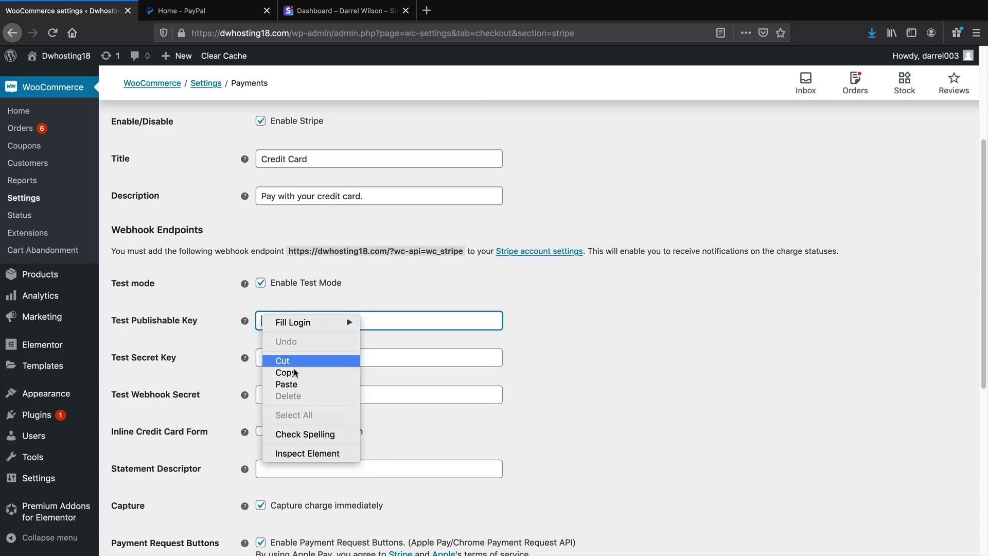
pyautogui.click(298, 383)
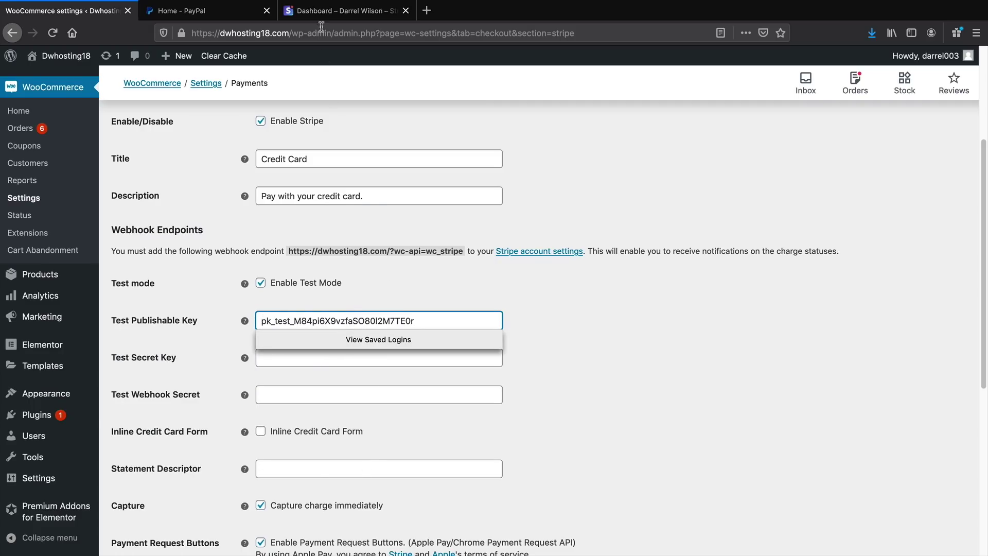
# Copy the Stripe test secret key and paste it into Test Secret Key
pyautogui.click(322, 13)
pyautogui.doubleClick(396, 250)
pyautogui.rightClick(396, 250)
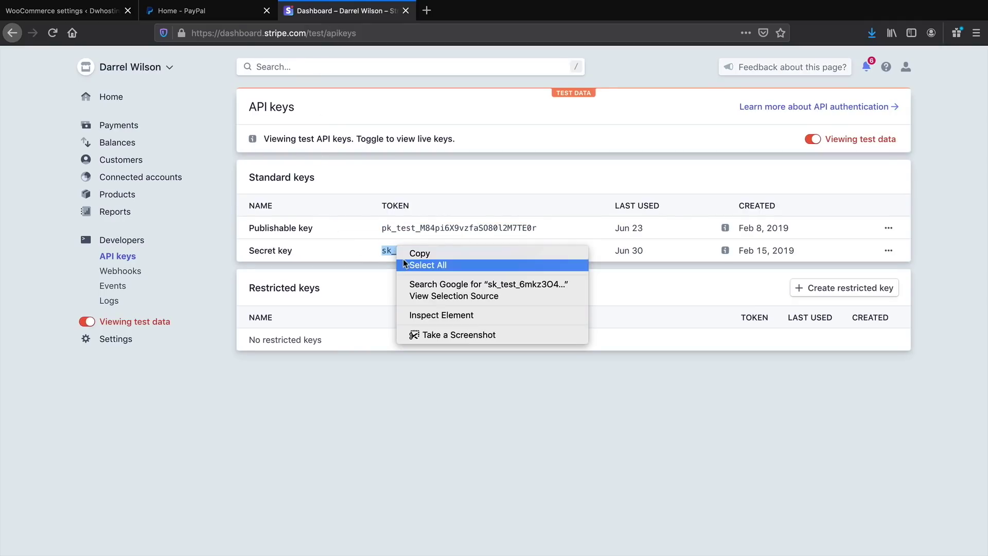
pyautogui.click(428, 264)
pyautogui.click(67, 11)
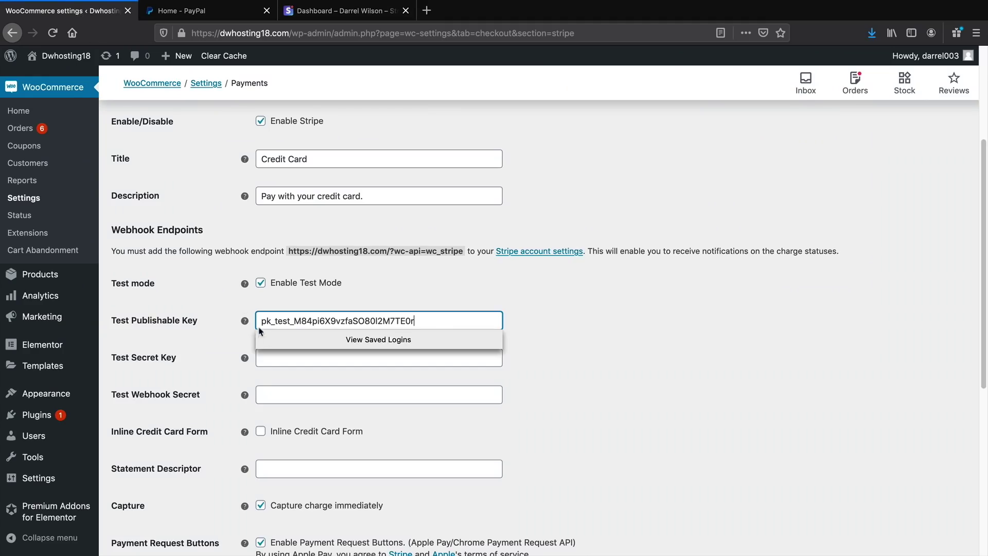
pyautogui.click(278, 358)
pyautogui.rightClick(259, 414)
pyautogui.click(301, 496)
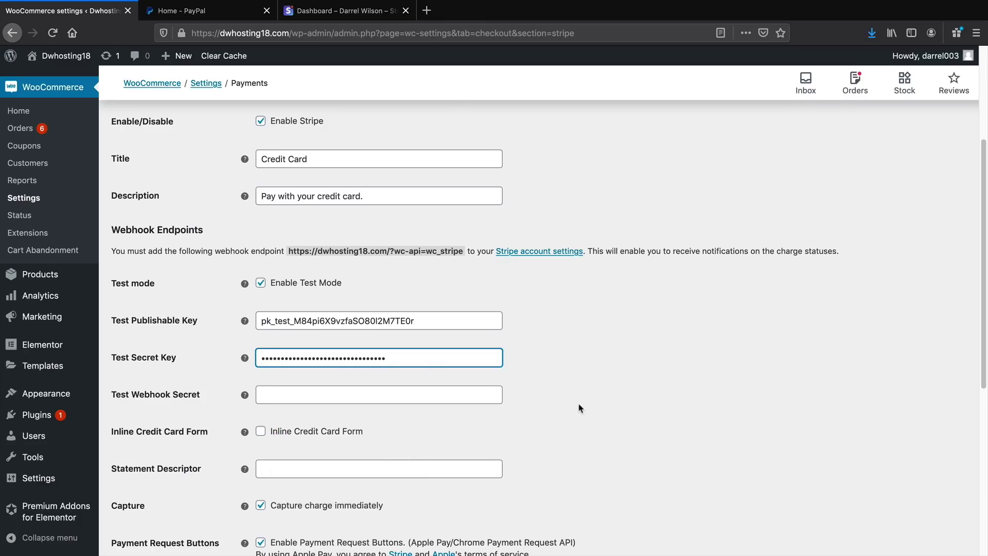
# Save the Stripe gateway settings, let Firefox remember the login, and visit the site
pyautogui.scroll(-6, 565, 385)
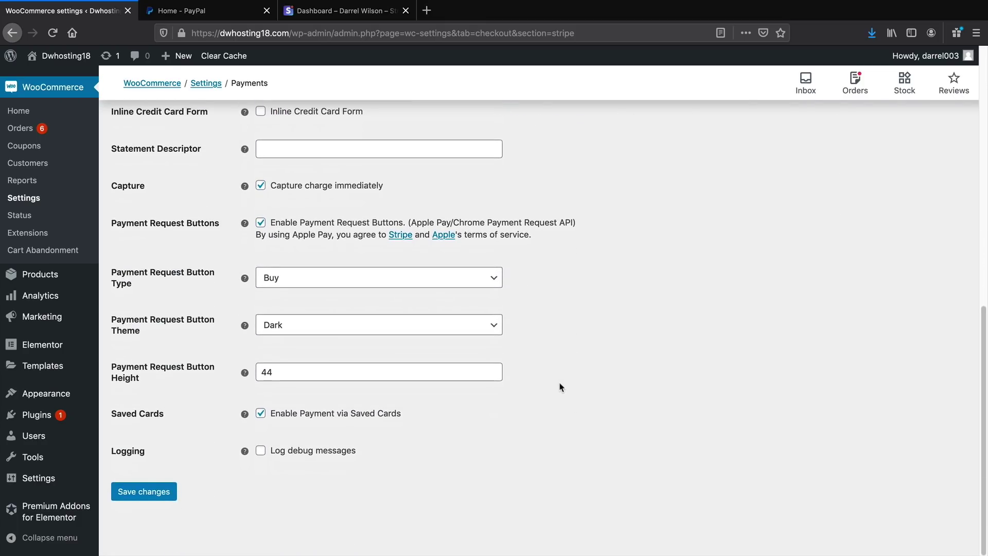
pyautogui.click(173, 490)
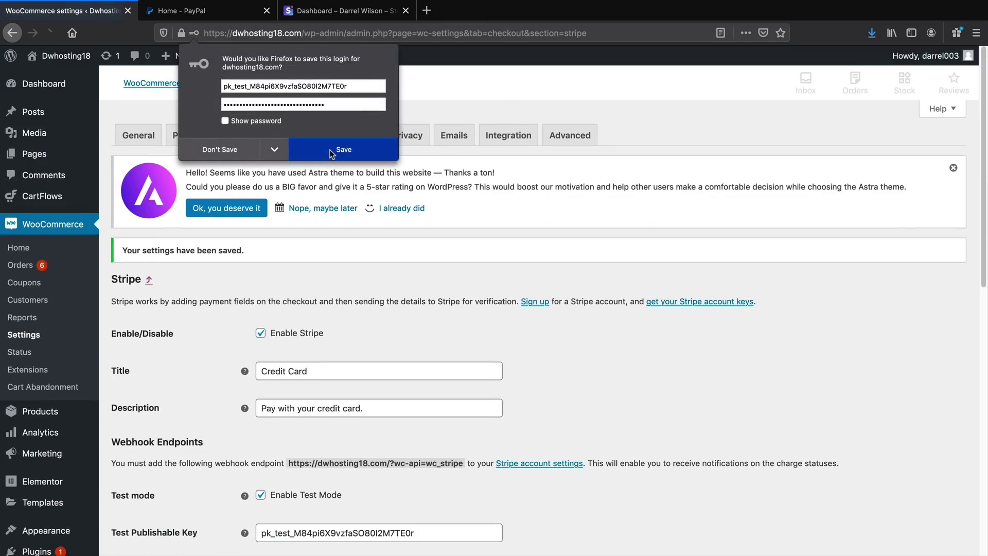
pyautogui.click(330, 152)
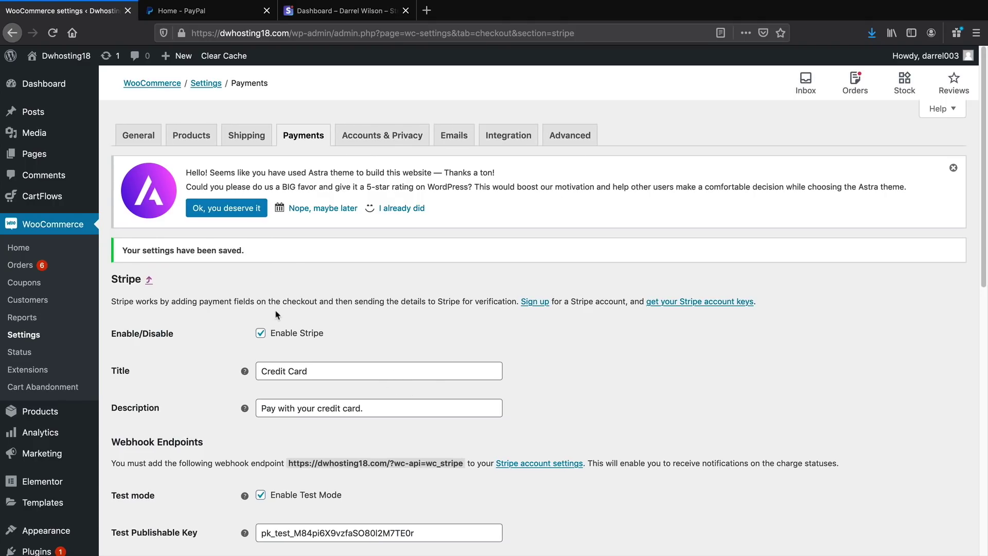
pyautogui.scroll(-2, 277, 315)
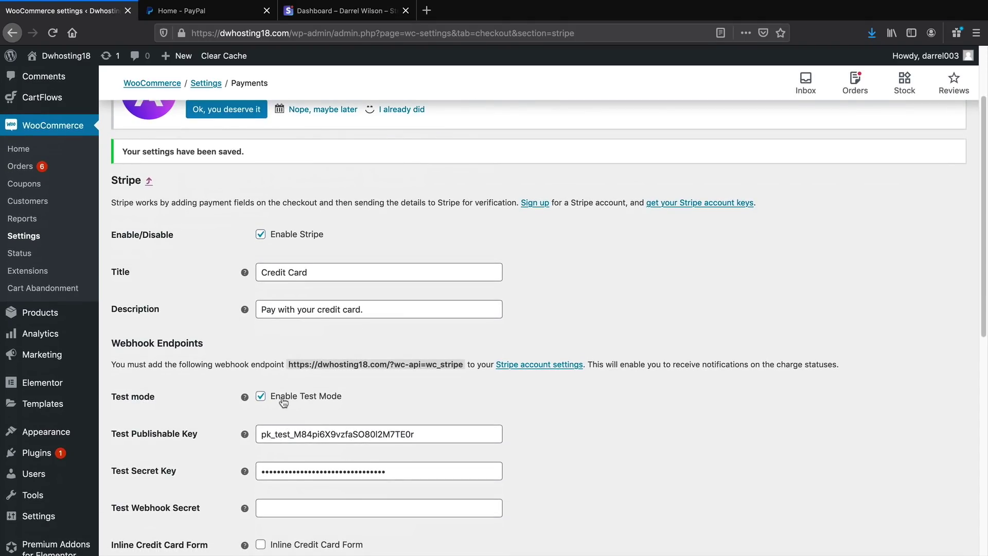
pyautogui.click(73, 81)
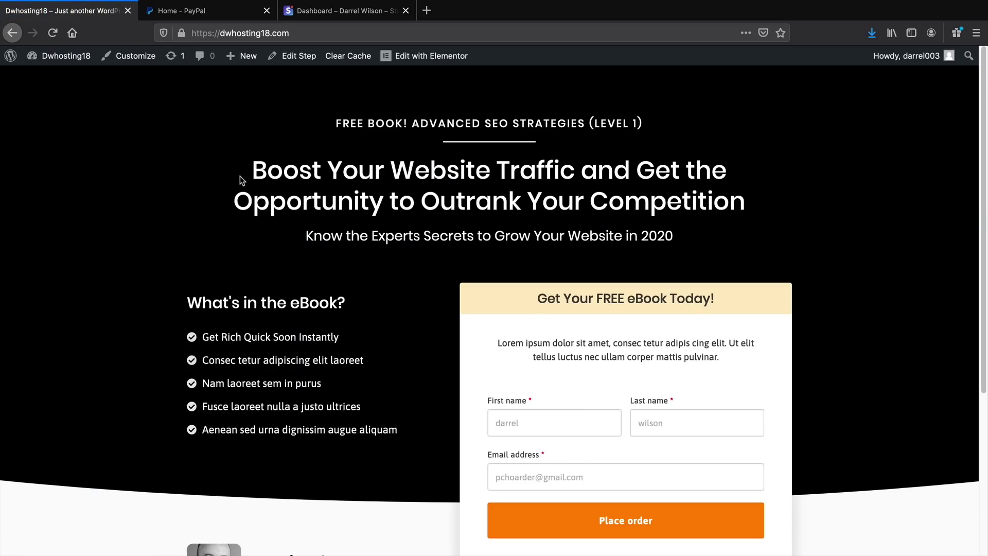
# Order the free eBook on the homepage and accept the Brazilian Nuts offer
pyautogui.scroll(-1, 347, 264)
pyautogui.click(618, 482)
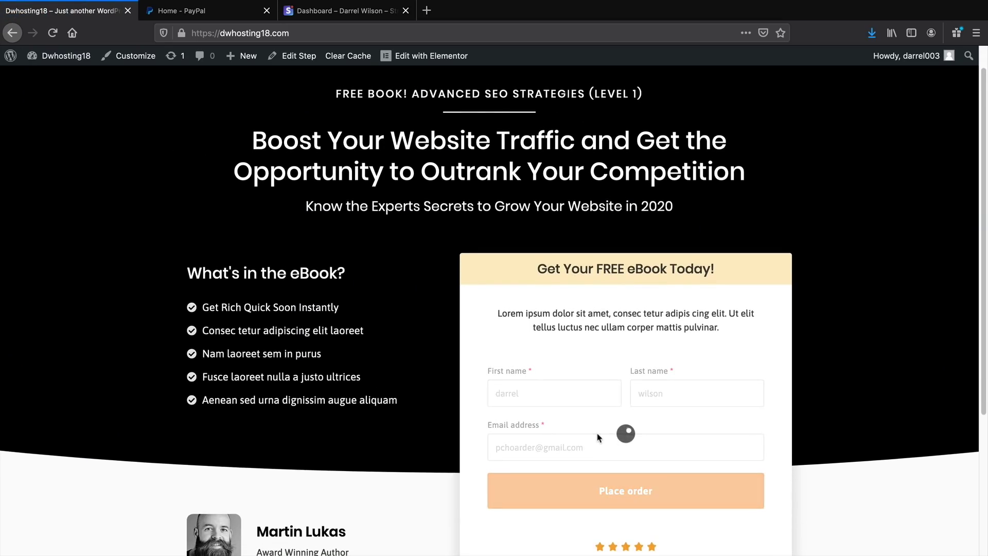
pyautogui.scroll(1, 438, 278)
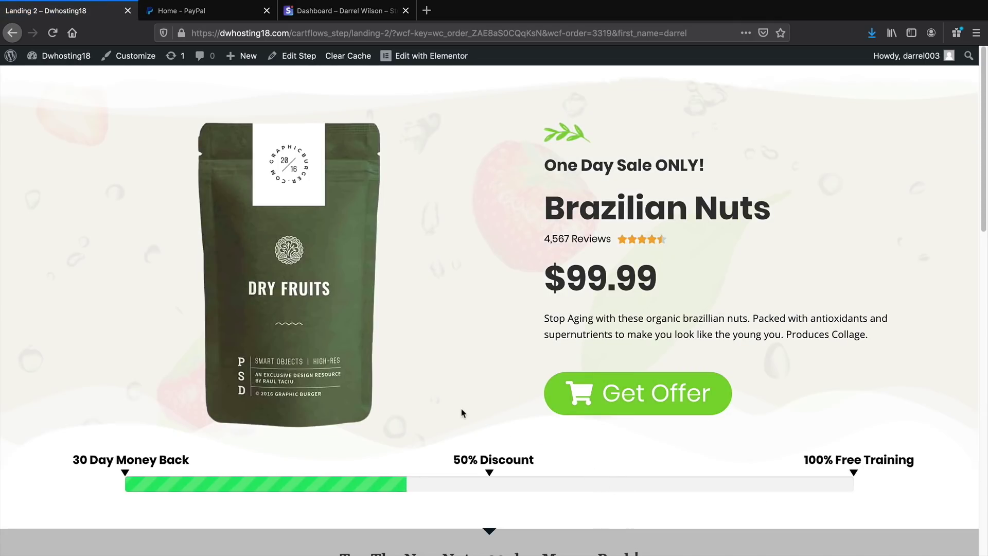
pyautogui.click(579, 402)
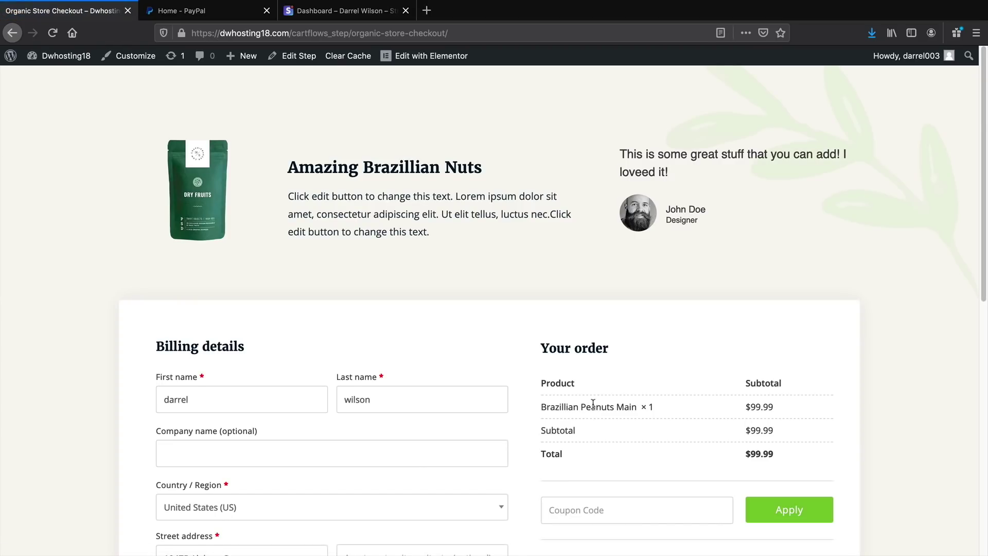
# Add the Assorted Dry Fruits bump offer and apply coupon darrel10
pyautogui.scroll(-3, 593, 404)
pyautogui.click(596, 397)
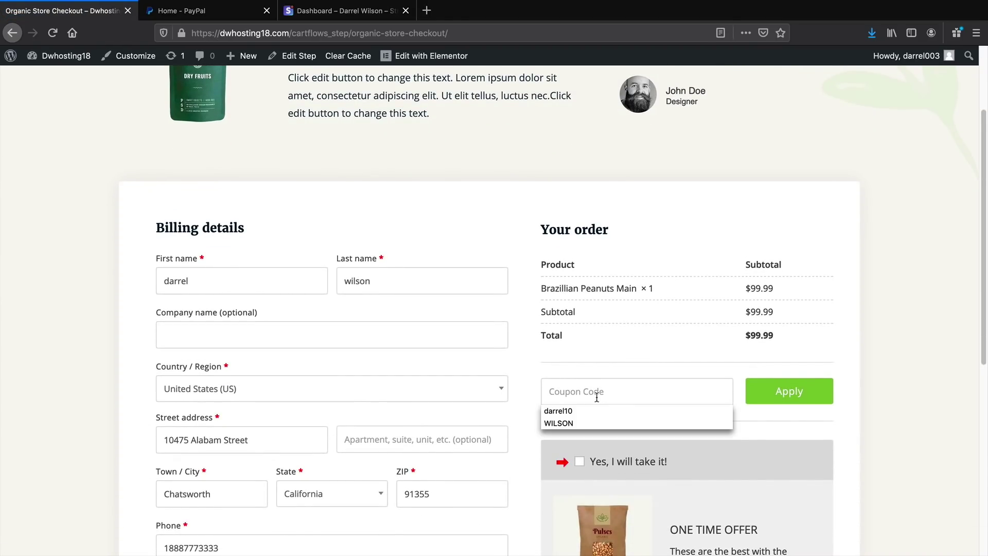
pyautogui.click(596, 411)
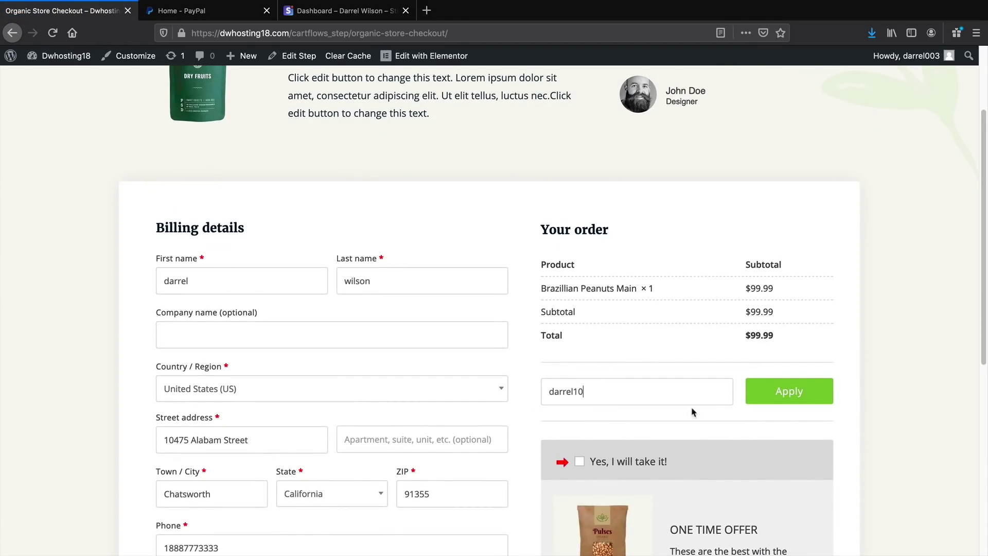
pyautogui.click(579, 461)
pyautogui.click(790, 427)
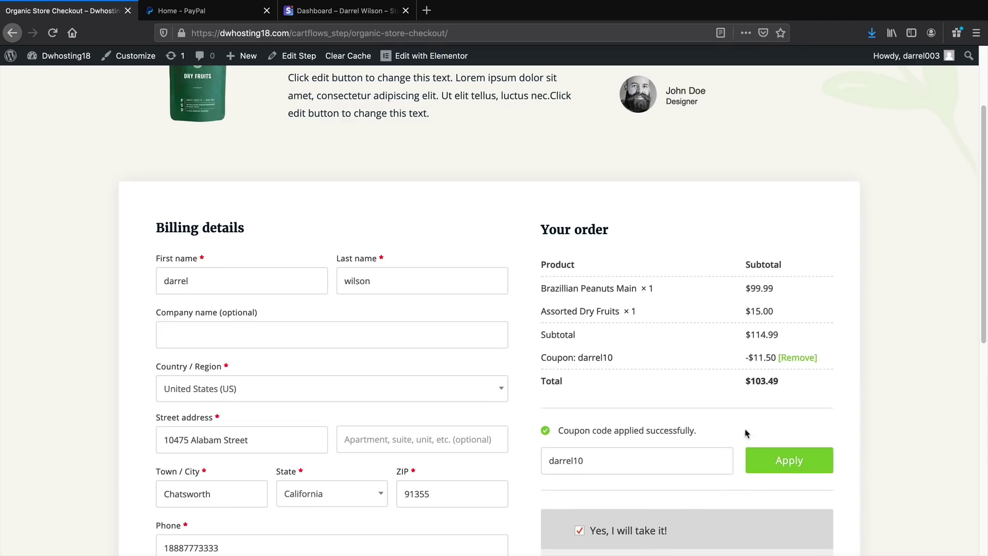
pyautogui.scroll(-8, 665, 428)
pyautogui.scroll(-2, 666, 427)
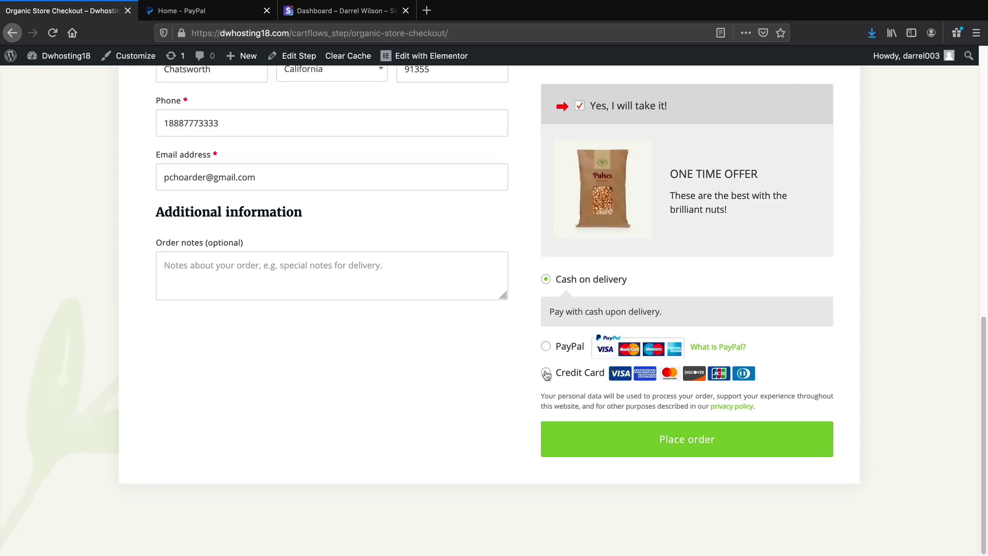
# Pay by Credit Card with the Stripe test card details and place the order
pyautogui.click(546, 372)
pyautogui.scroll(-2, 592, 360)
pyautogui.click(630, 338)
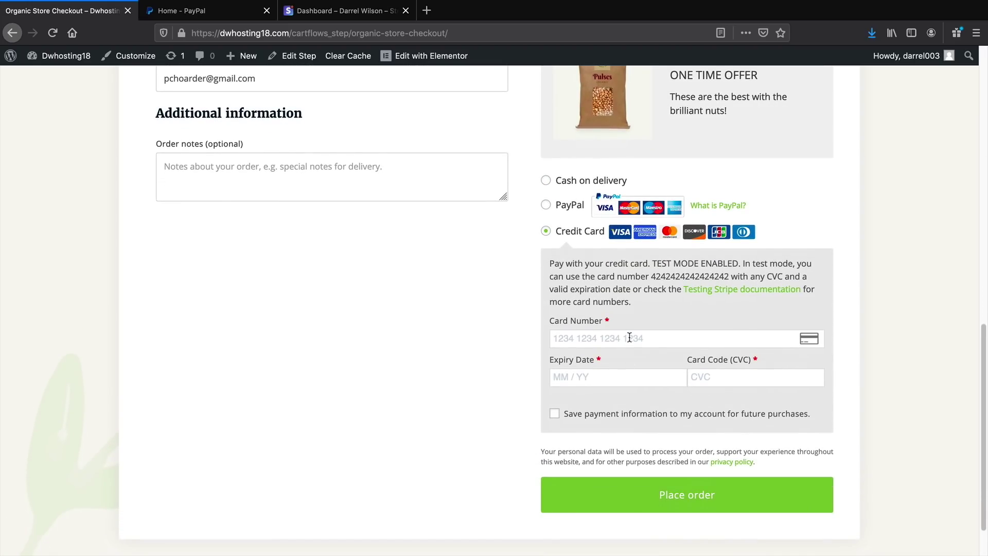
pyautogui.write('4242 4242 4242 4242')
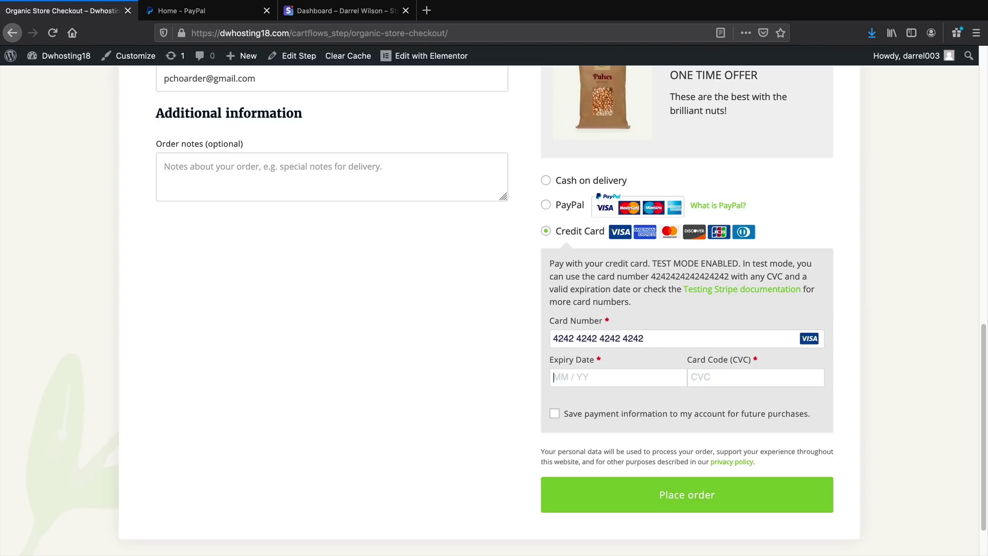
pyautogui.write('023')
pyautogui.write('2 / 32')
pyautogui.click(682, 494)
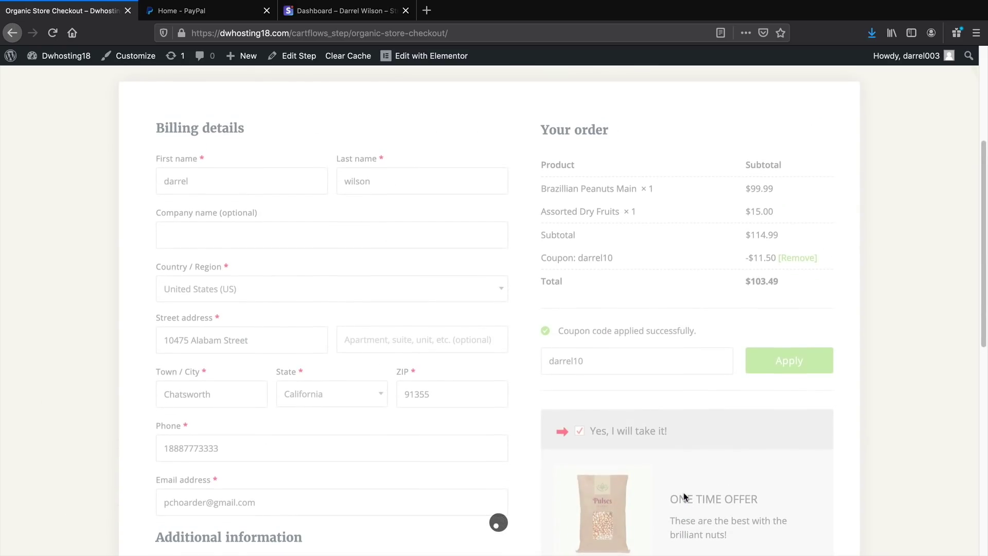
# Decline the Natural Cream downsell and confirm the $103.49 credit-card order on the thank-you page
pyautogui.scroll(-2, 685, 495)
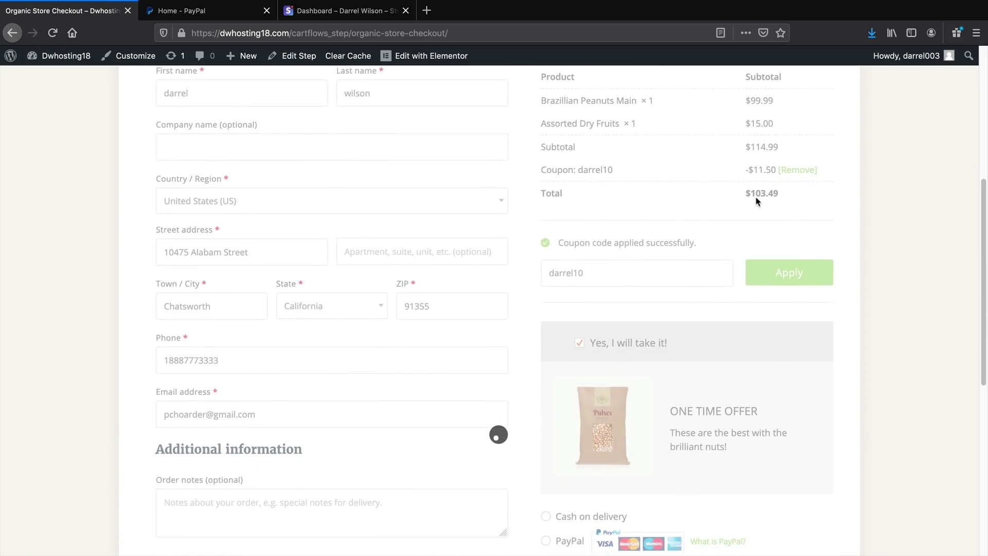
pyautogui.scroll(-5, 731, 340)
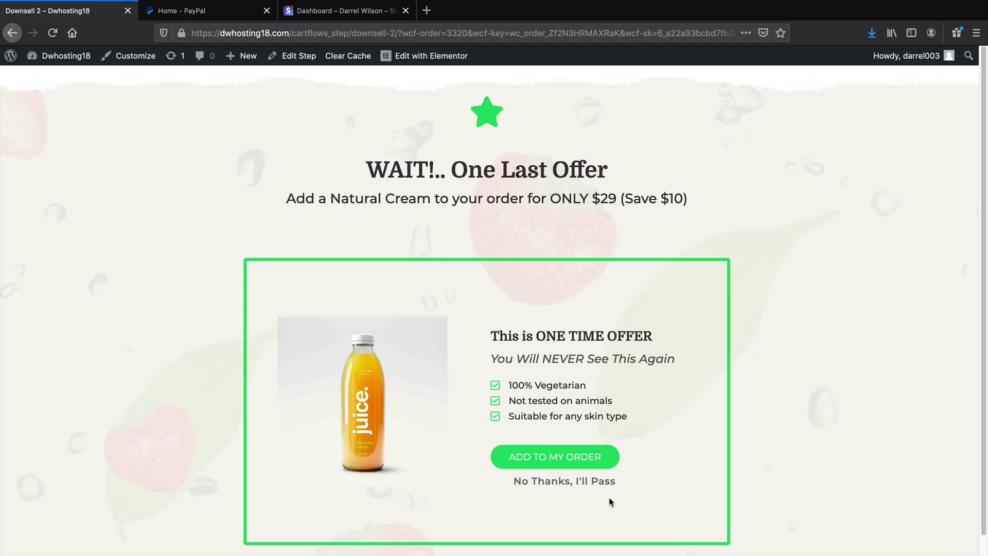
pyautogui.click(596, 484)
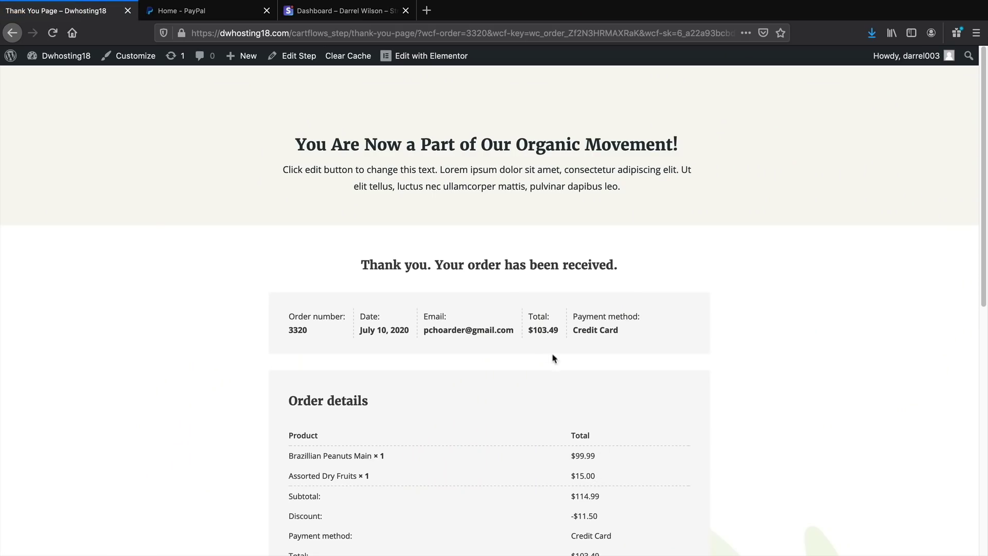
pyautogui.moveTo(518, 339); pyautogui.dragTo(578, 332)
pyautogui.click(664, 393)
pyautogui.scroll(-5, 669, 393)
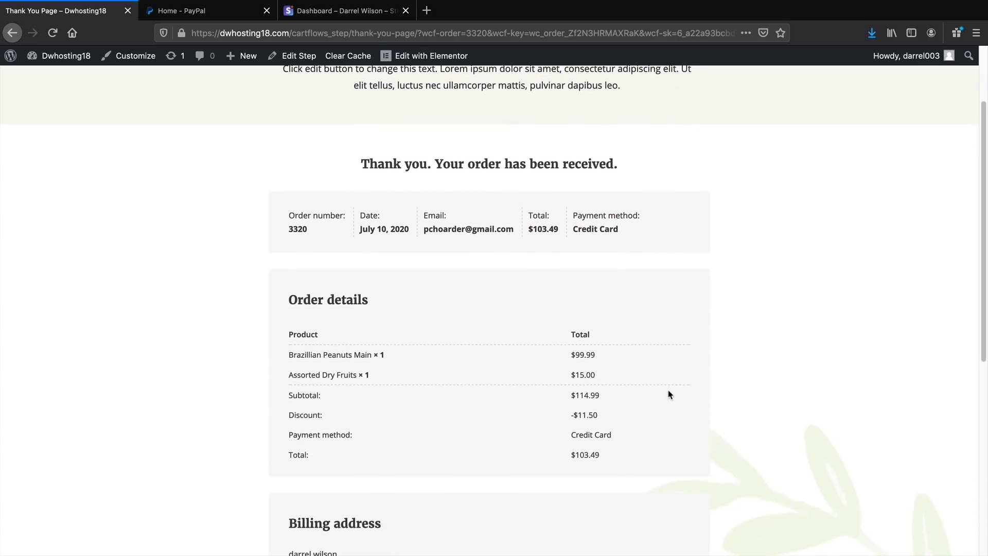
pyautogui.scroll(-4, 407, 399)
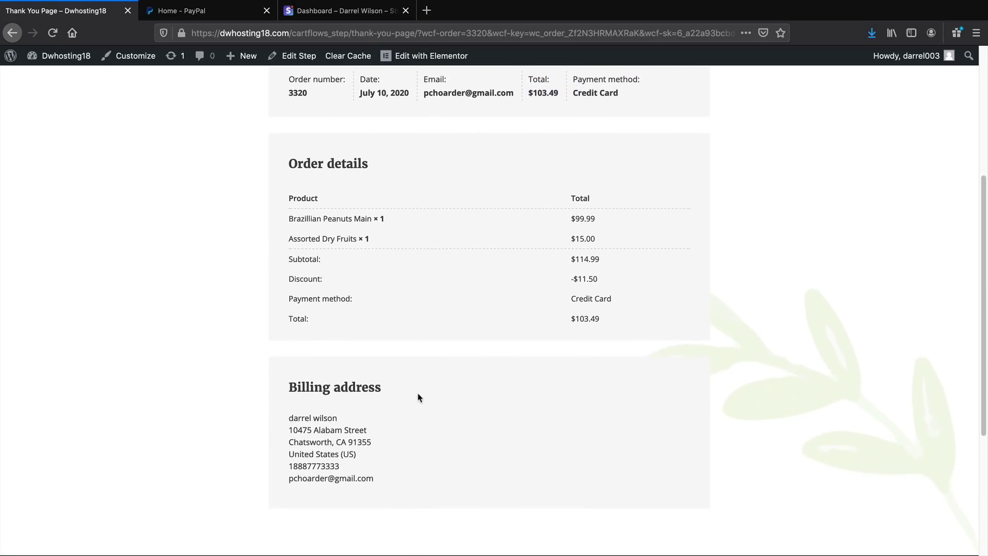
pyautogui.scroll(9, 422, 399)
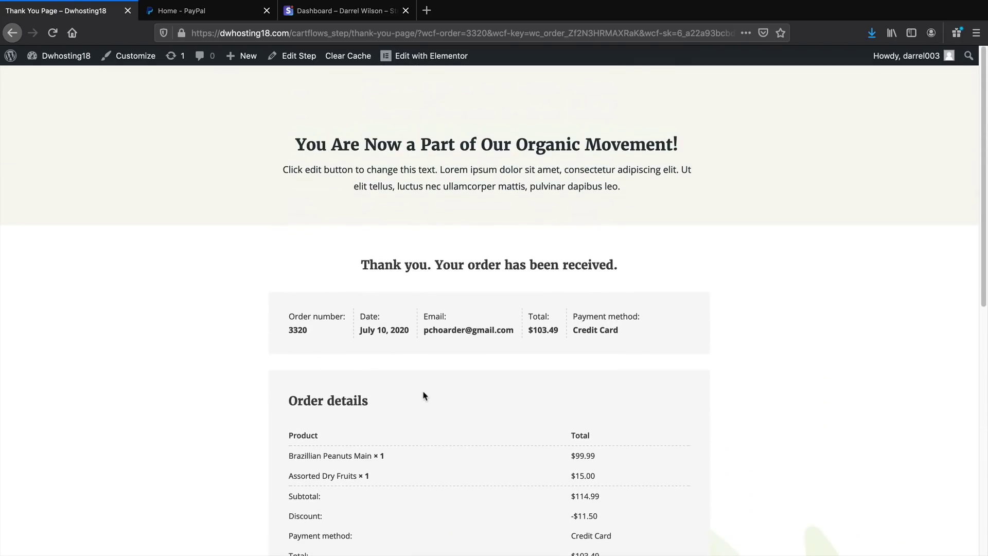
# Review the $103.49 test payment on the Stripe dashboard, then switch to live data
pyautogui.click(349, 12)
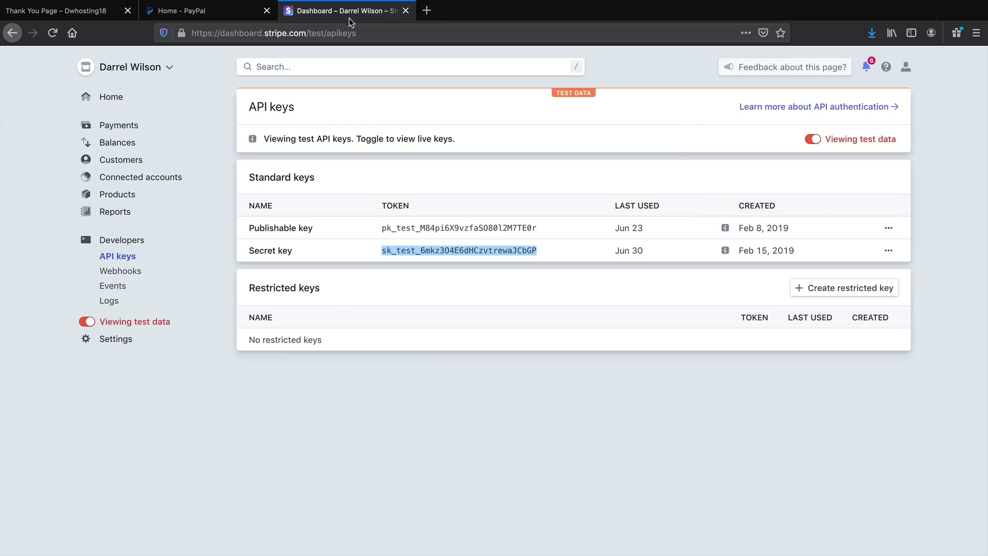
pyautogui.click(111, 105)
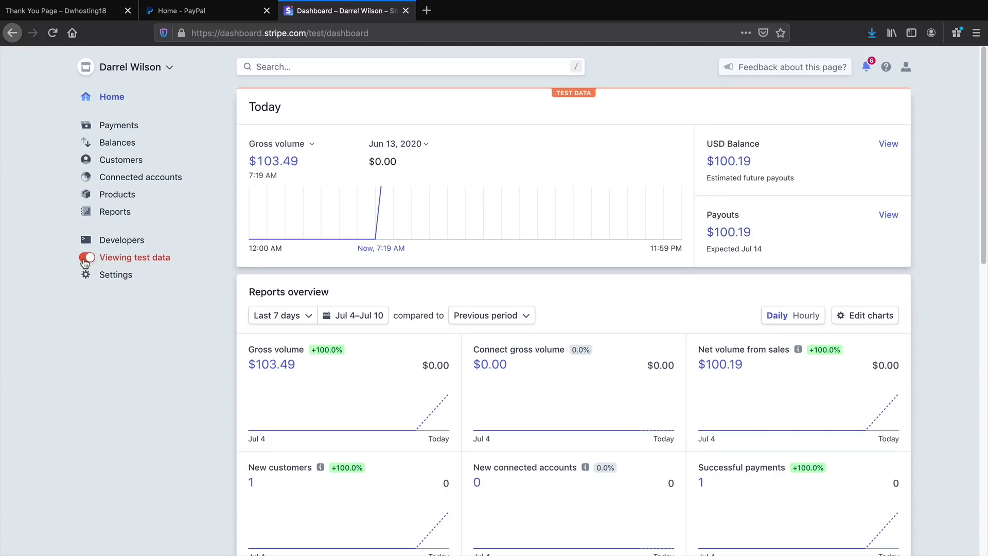
pyautogui.click(86, 258)
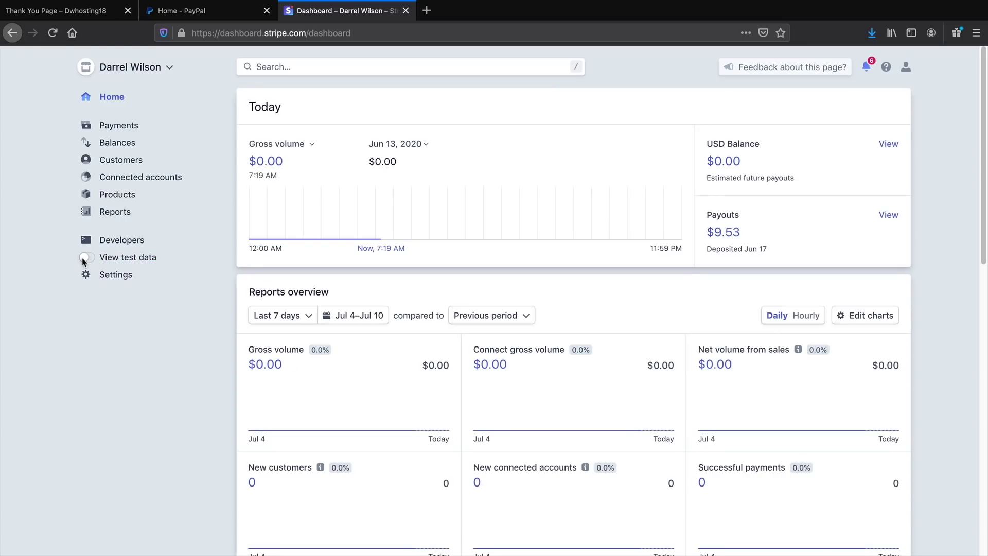
# Bring up Stripe's live API keys, then return to the WordPress admin dashboard
pyautogui.click(105, 242)
pyautogui.click(107, 256)
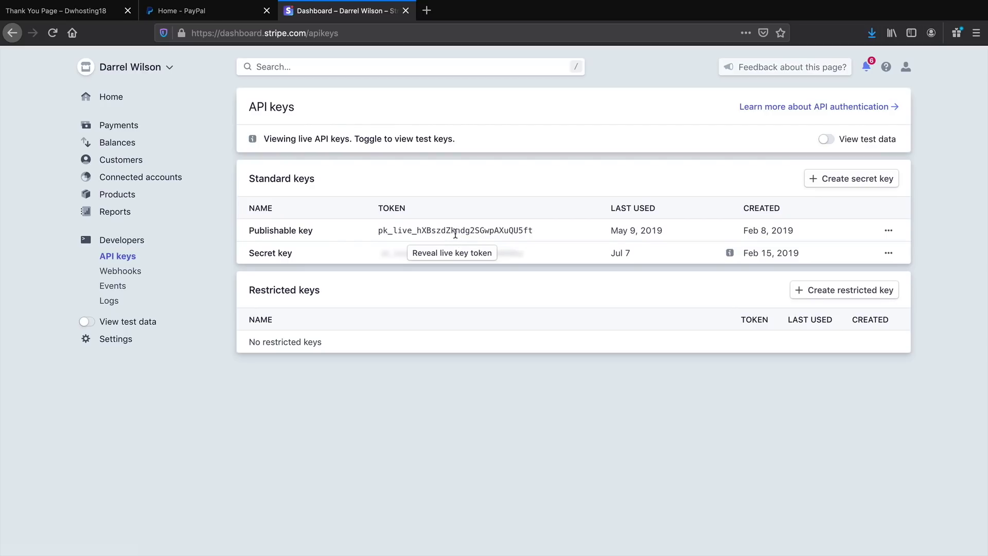
pyautogui.click(91, 11)
pyautogui.moveTo(76, 60)
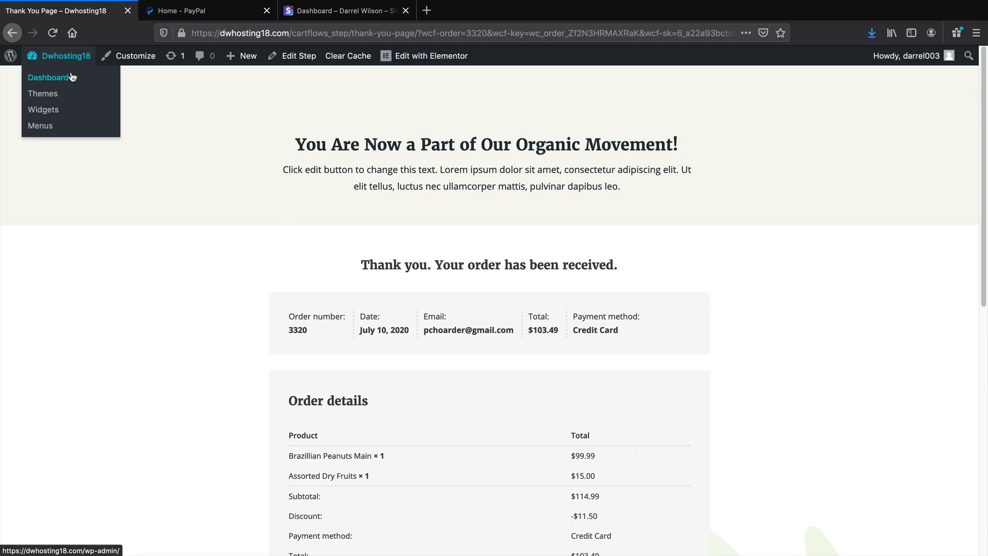
pyautogui.click(66, 80)
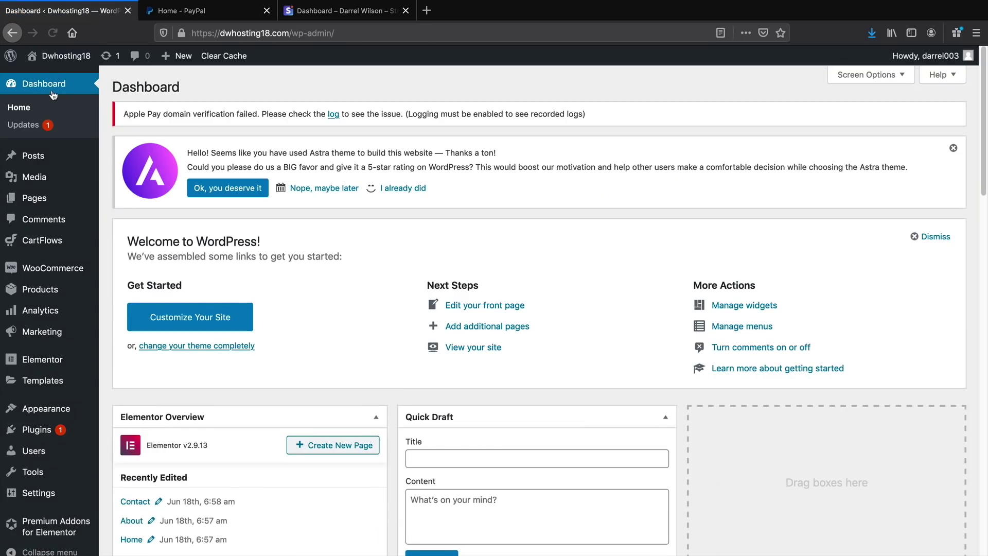
# Open the WooCommerce Stripe credit card gateway settings and toggle Stripe test mode
pyautogui.moveTo(56, 267)
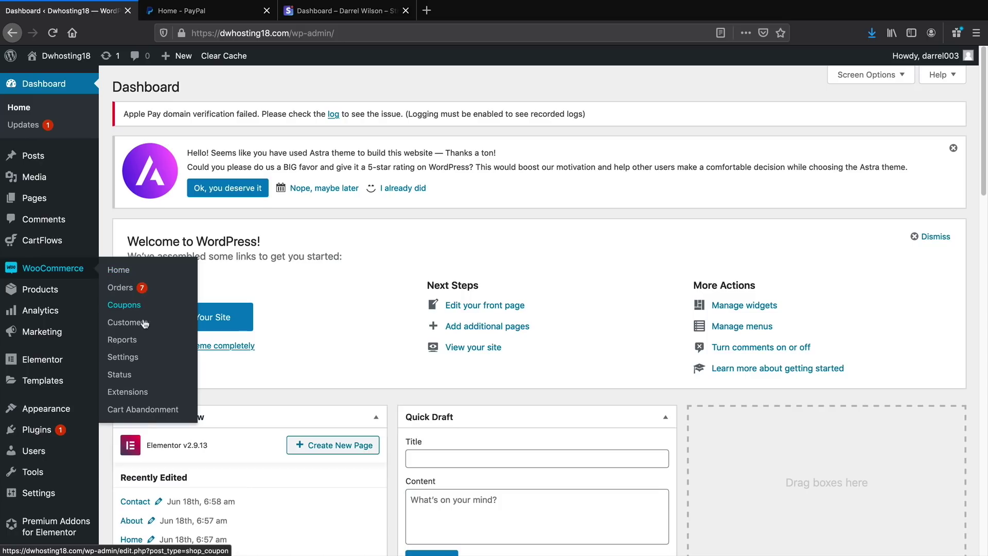
pyautogui.click(153, 352)
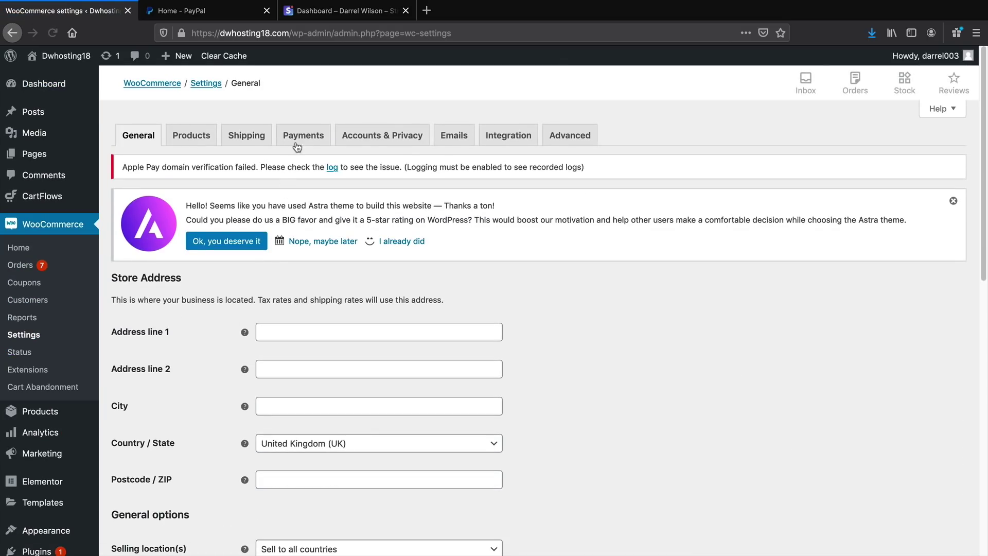
pyautogui.click(301, 135)
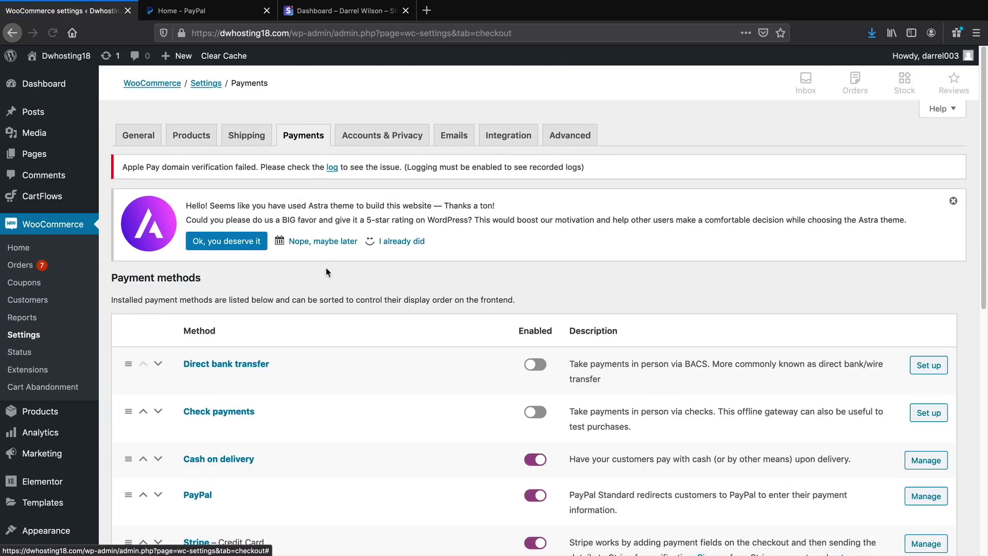
pyautogui.scroll(-2, 257, 463)
pyautogui.scroll(-1, 246, 470)
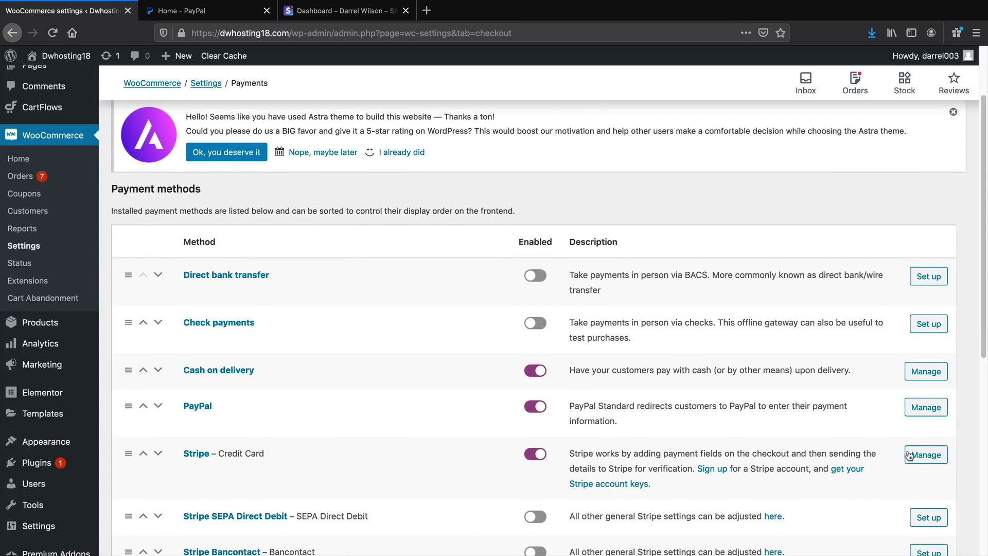
pyautogui.click(922, 483)
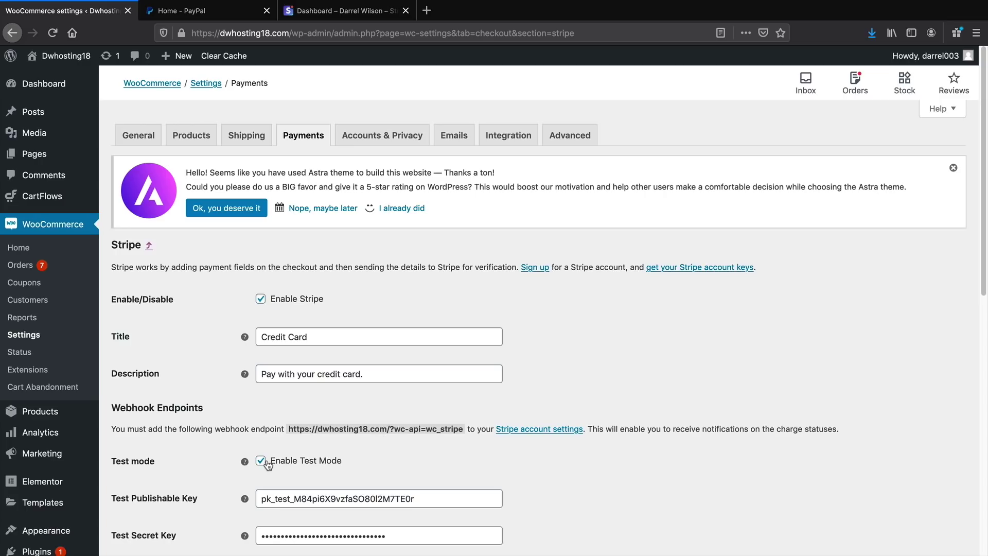
pyautogui.click(261, 461)
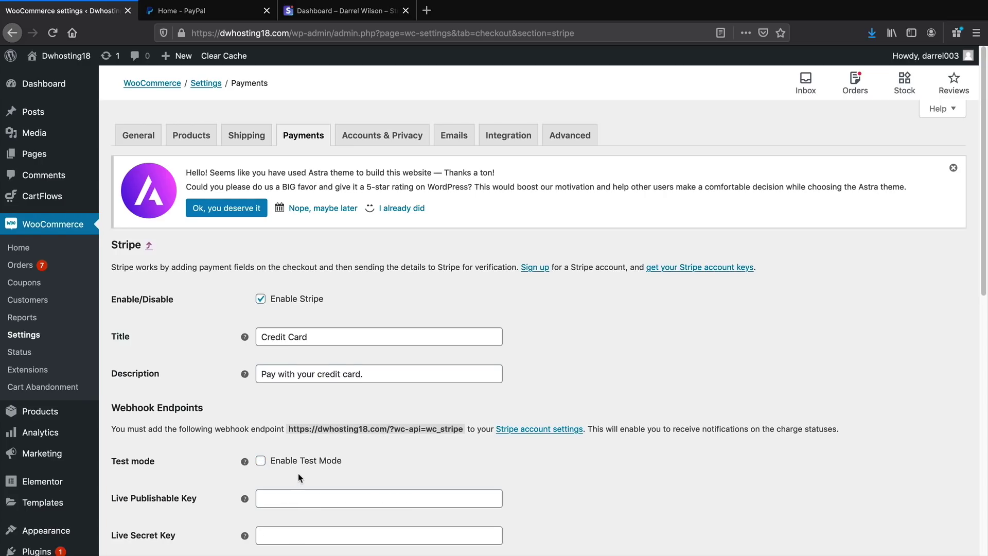
pyautogui.scroll(-2, 301, 478)
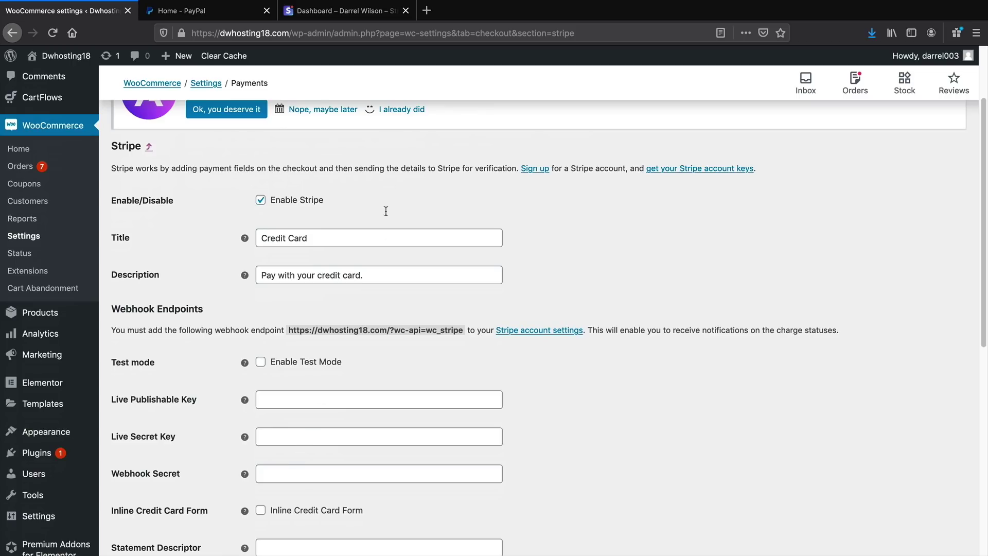
# Copy the publishable and secret keys from Stripe into the WooCommerce Stripe key fields
pyautogui.click(346, 12)
pyautogui.doubleClick(407, 228)
pyautogui.rightClick(407, 227)
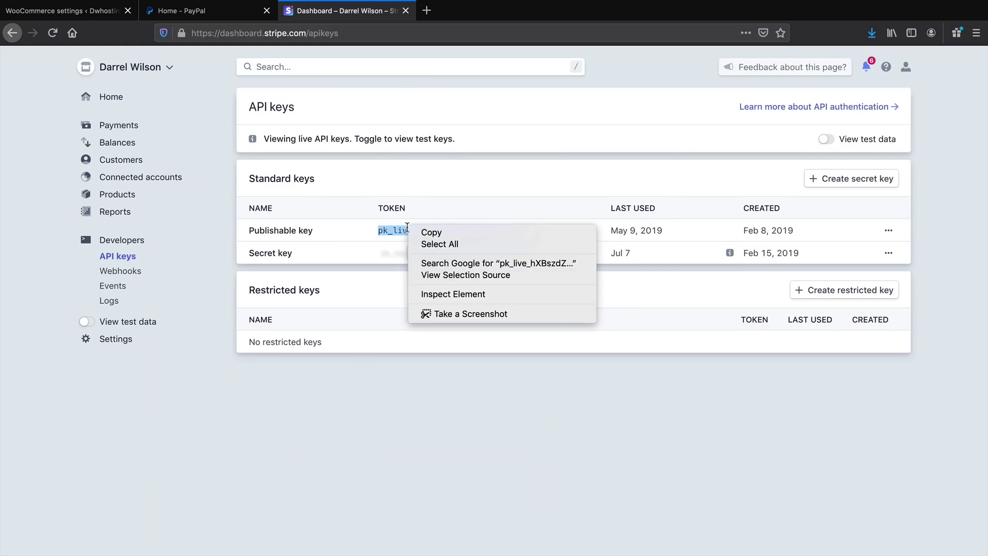
pyautogui.click(431, 232)
pyautogui.click(69, 11)
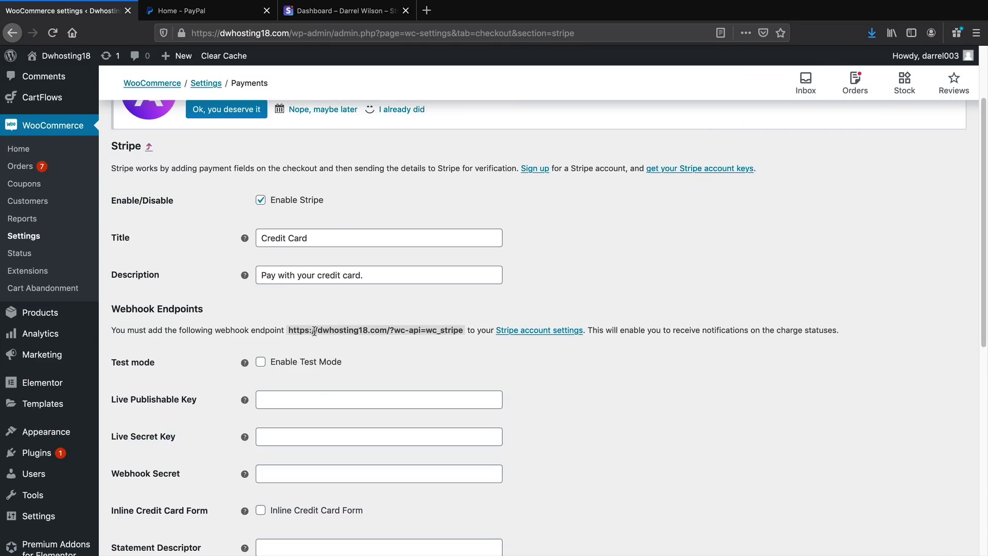
pyautogui.click(301, 399)
pyautogui.click(346, 11)
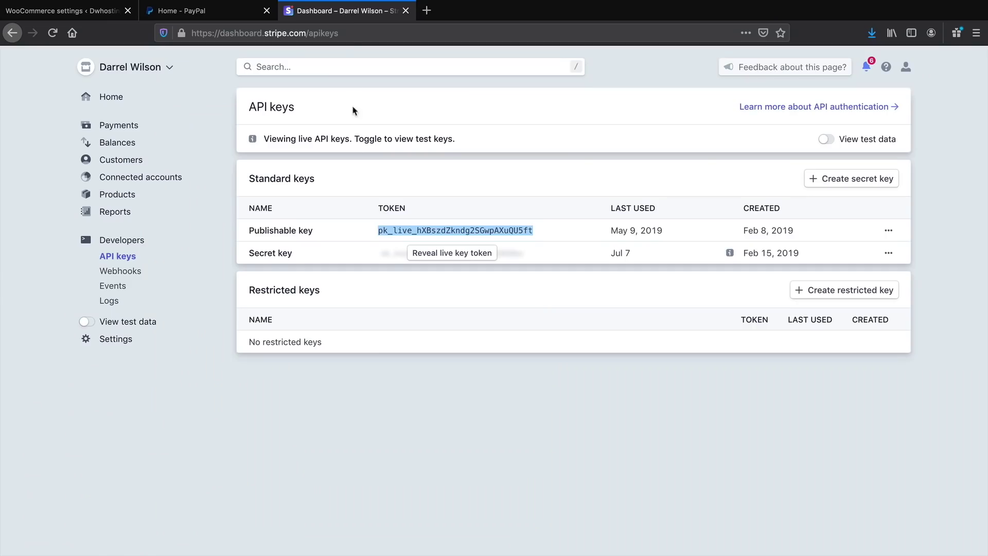
pyautogui.click(445, 254)
pyautogui.click(109, 15)
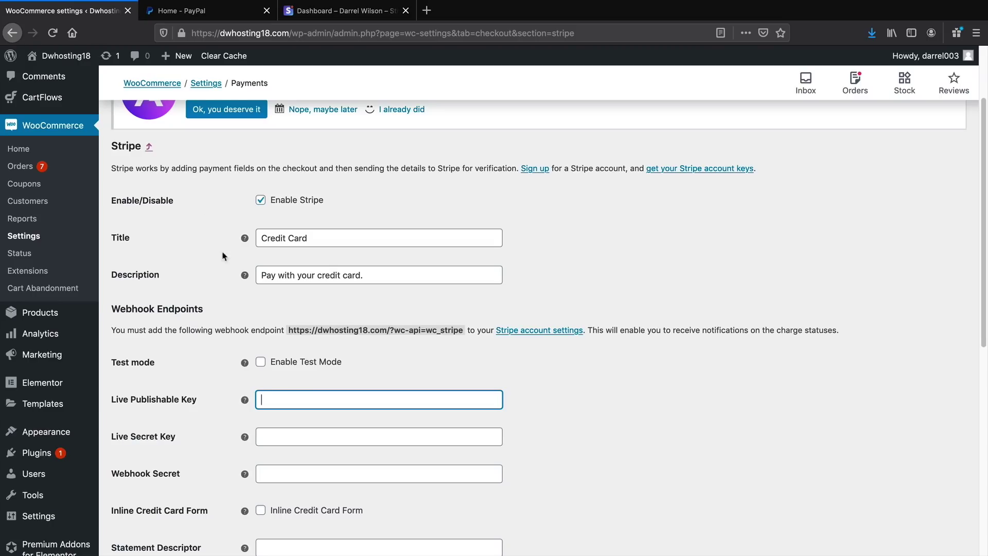
pyautogui.click(285, 434)
# Save the Stripe payment settings and view the site's front page
pyautogui.scroll(-8, 533, 381)
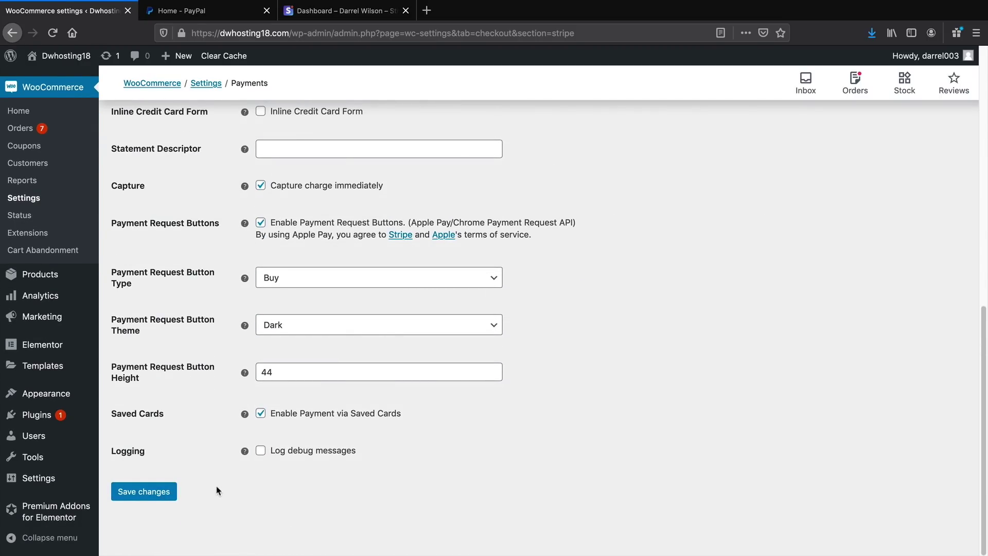
pyautogui.scroll(4, 613, 309)
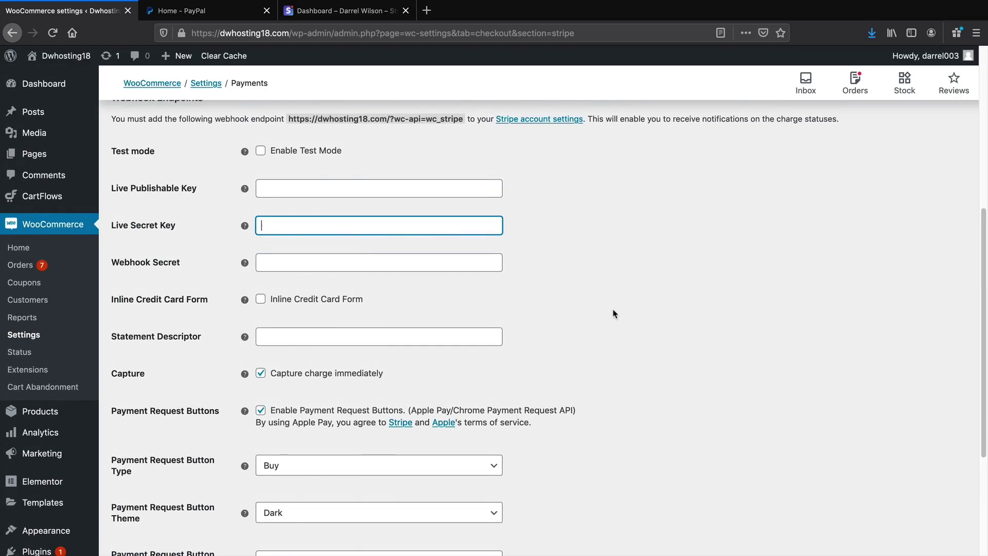
pyautogui.click(198, 11)
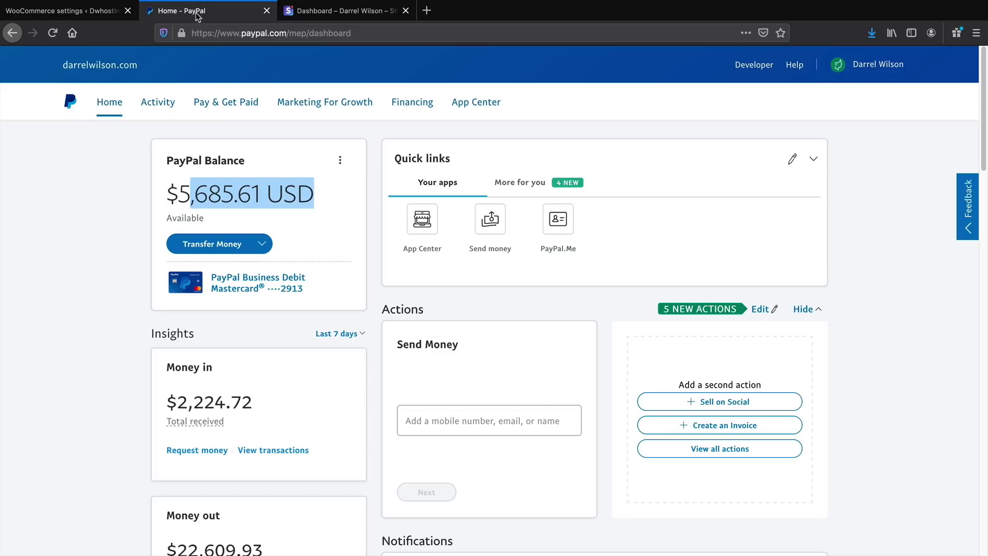
pyautogui.click(96, 12)
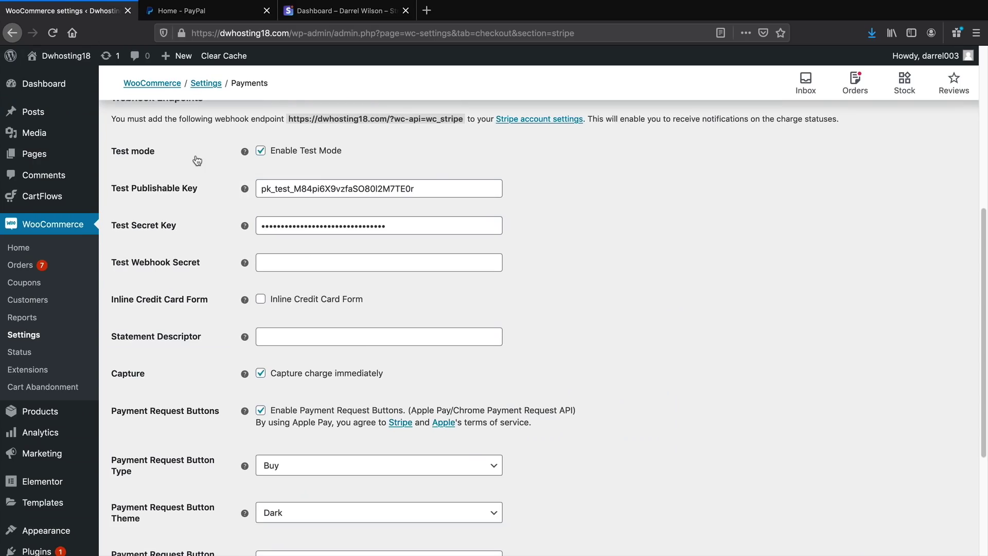
pyautogui.scroll(3, 195, 157)
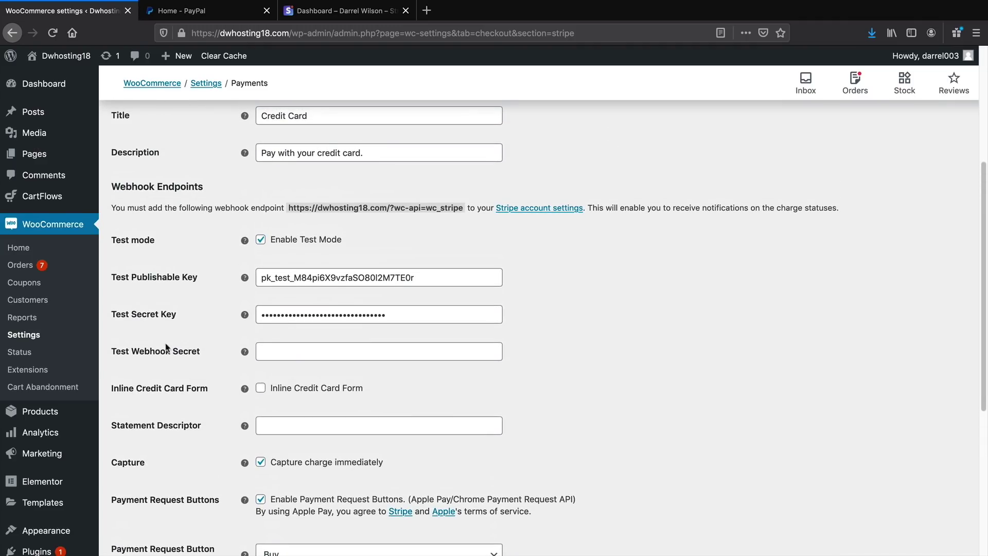
pyautogui.scroll(-5, 166, 348)
pyautogui.click(156, 498)
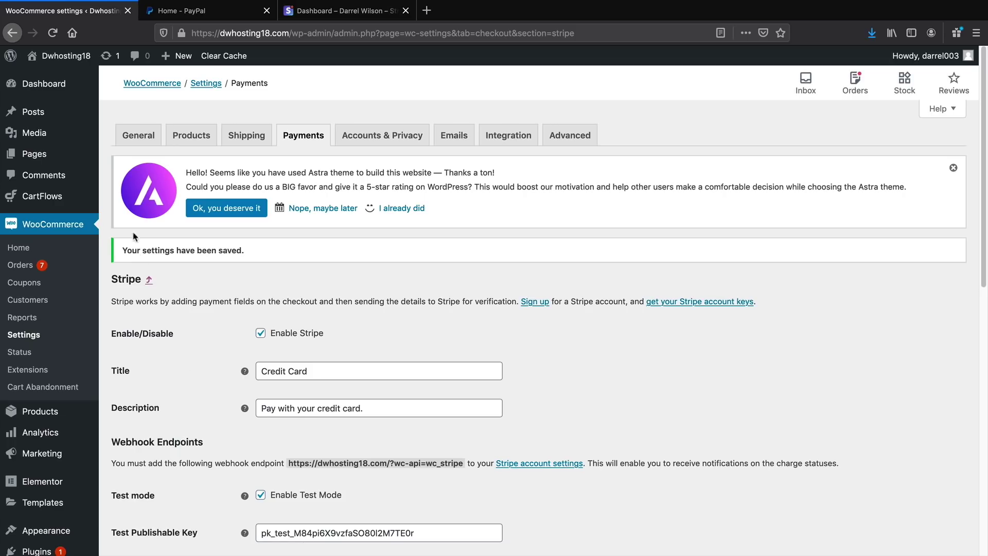
pyautogui.moveTo(64, 56)
pyautogui.click(75, 82)
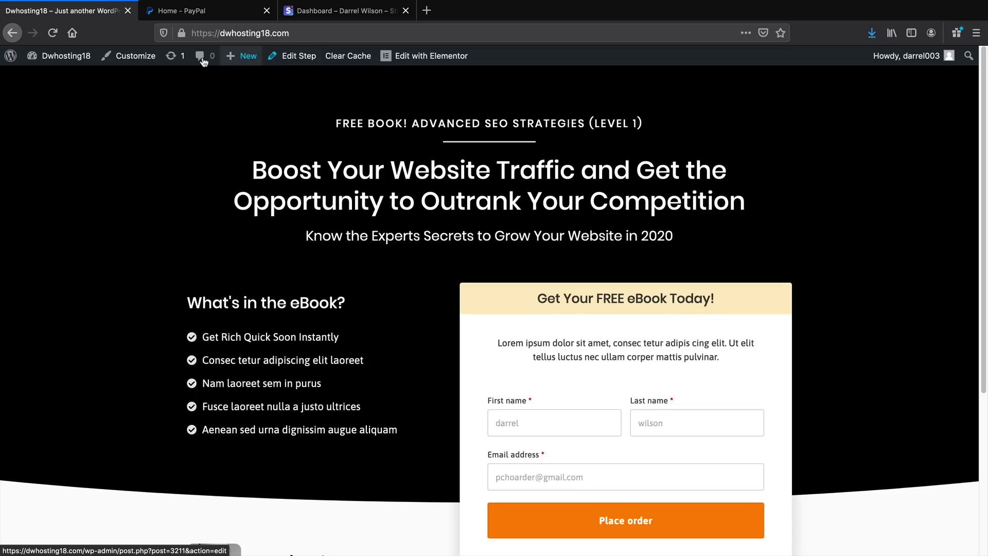
# Go to the admin Dashboard and list the CartFlows flows, showing Organic Store Checkout
pyautogui.moveTo(59, 59)
pyautogui.click(60, 79)
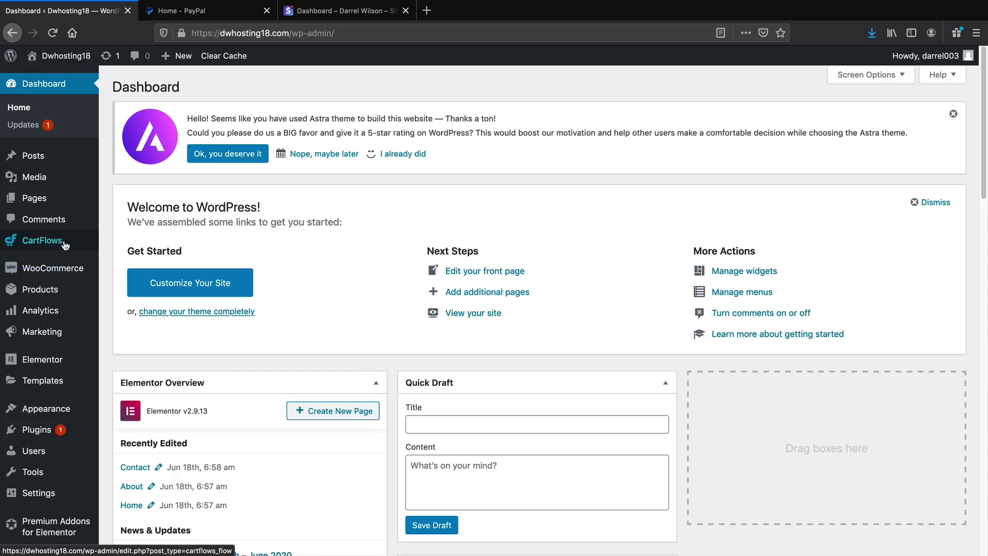
pyautogui.click(111, 246)
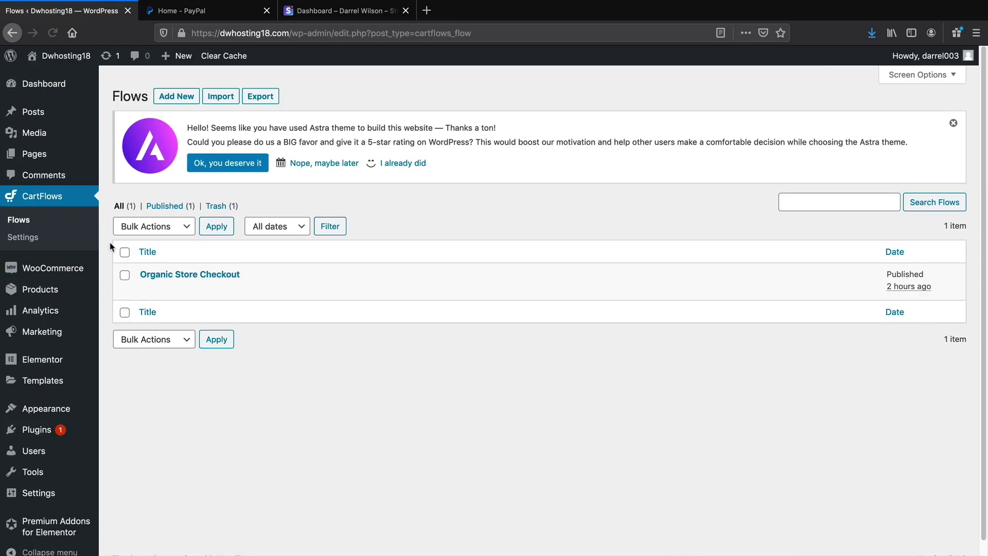
# Delete Optin 2 from Organic Store Checkout and update the flow so it starts at Landing 2
pyautogui.click(142, 273)
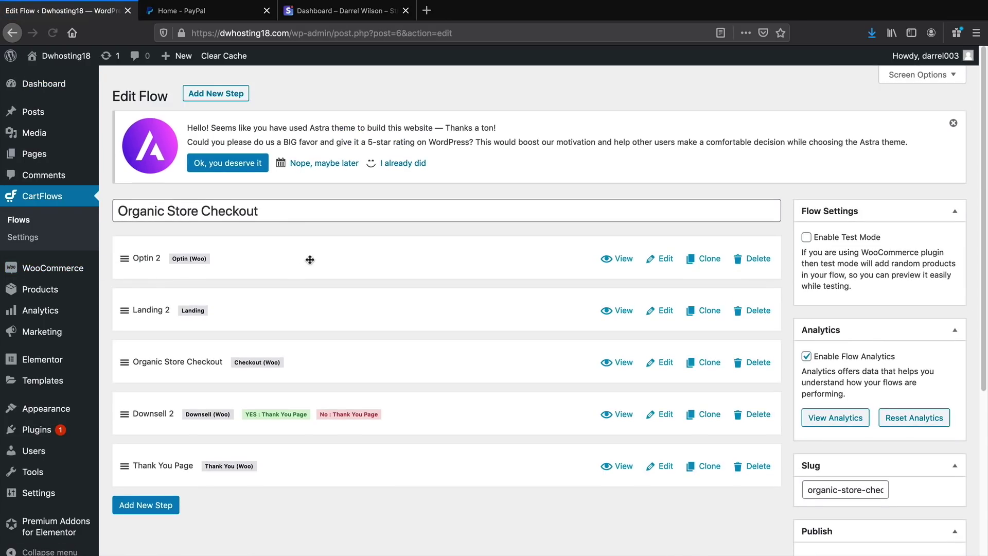
pyautogui.click(752, 262)
pyautogui.click(547, 259)
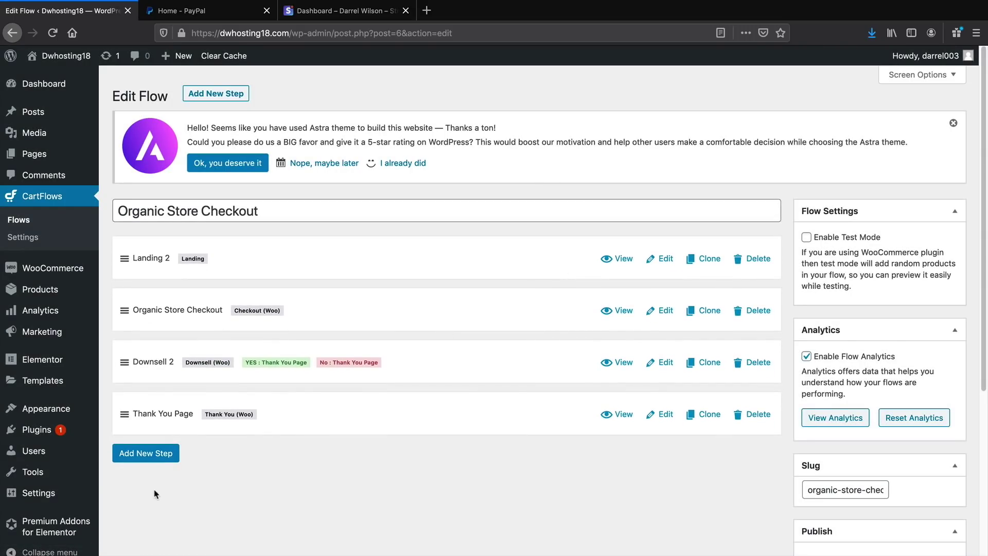
pyautogui.scroll(-1, 824, 437)
pyautogui.scroll(-3, 843, 458)
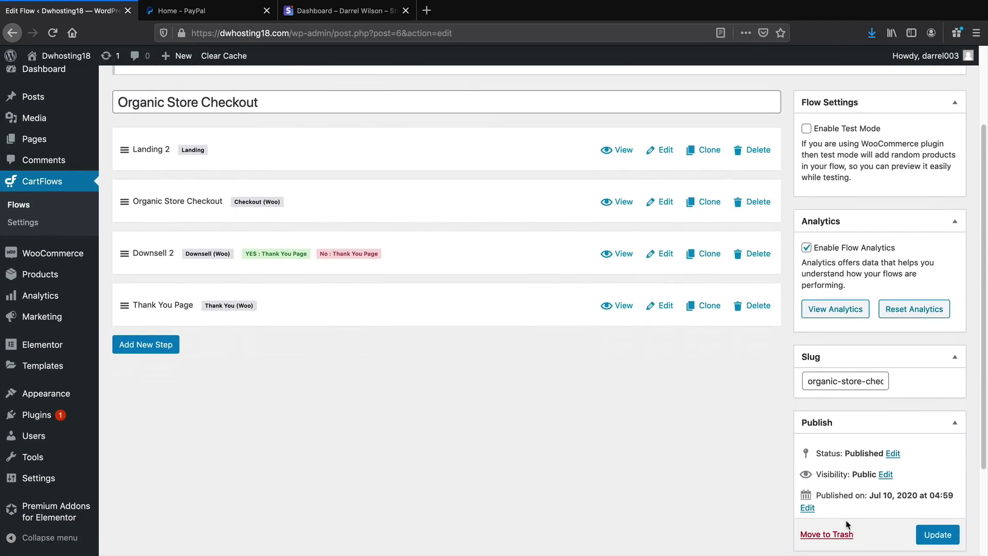
pyautogui.click(929, 534)
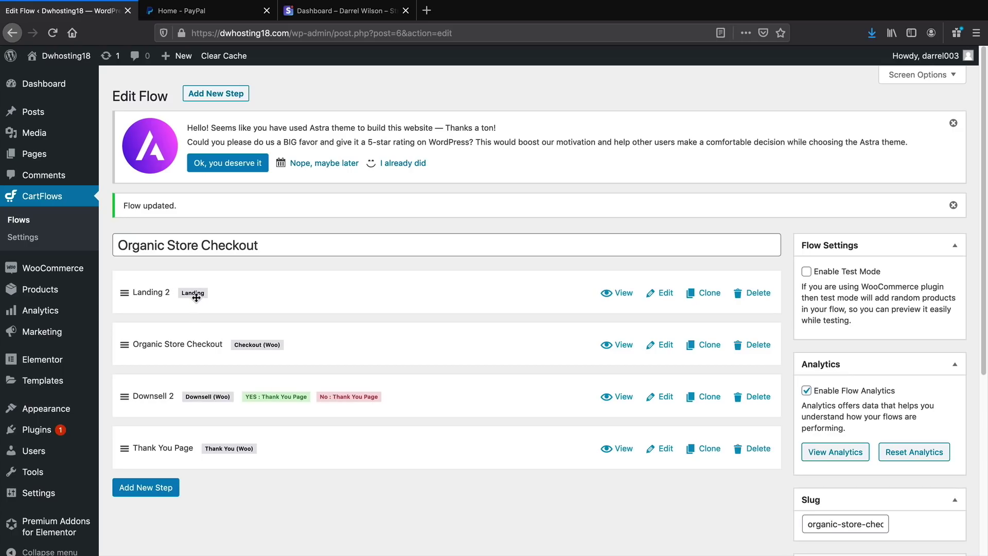
pyautogui.moveTo(62, 56)
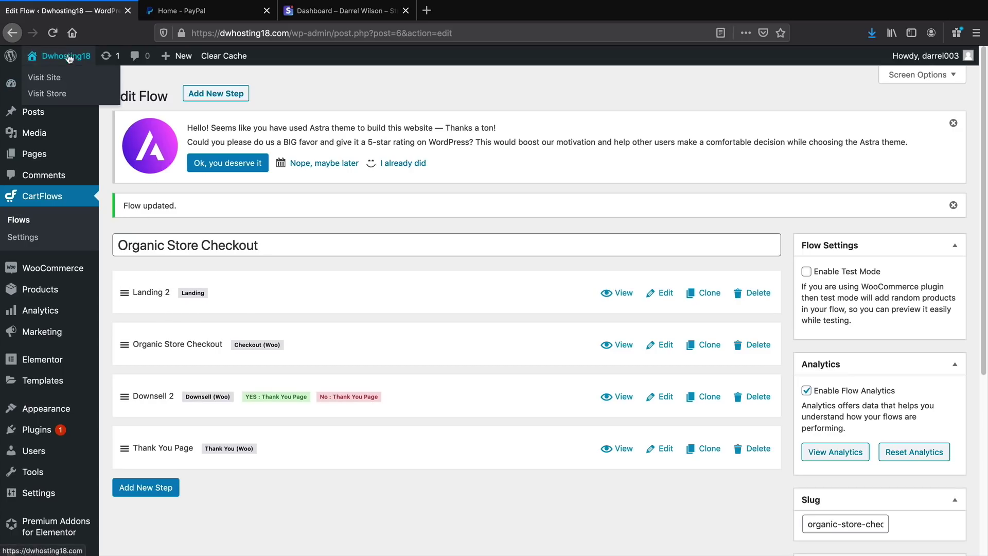
pyautogui.click(69, 80)
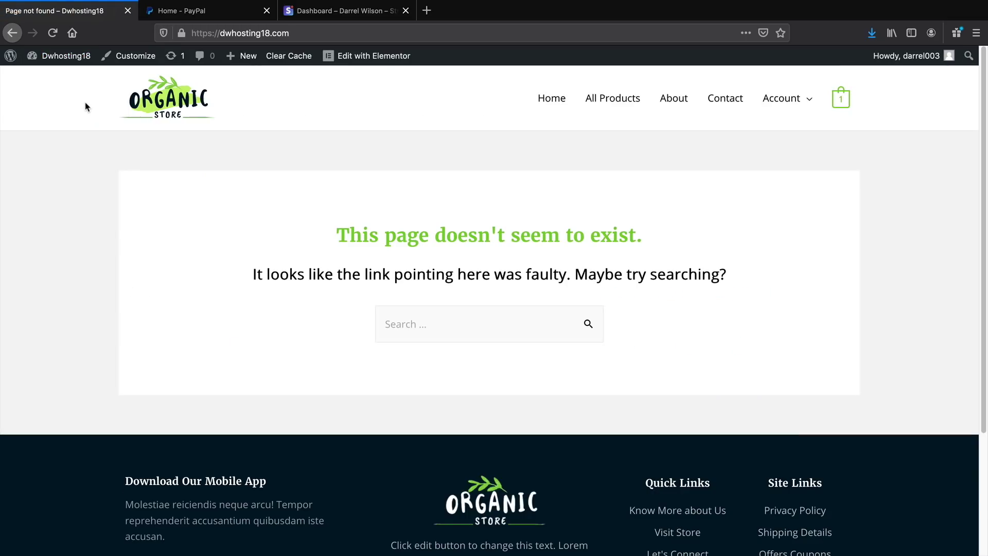
# Set Landing 2 (#3223 - CartFlows) as the static homepage in the Customizer and publish
pyautogui.click(124, 59)
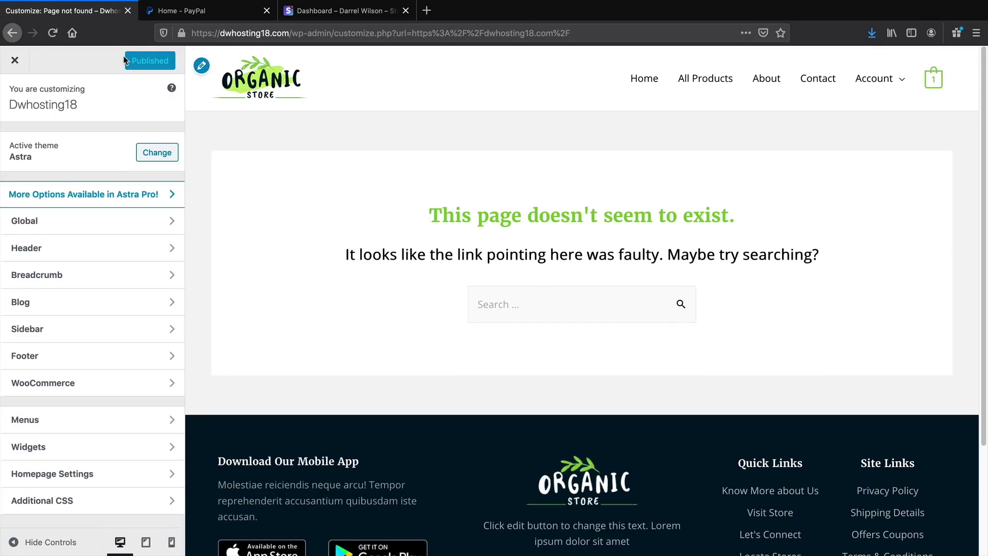
pyautogui.click(104, 474)
pyautogui.click(102, 328)
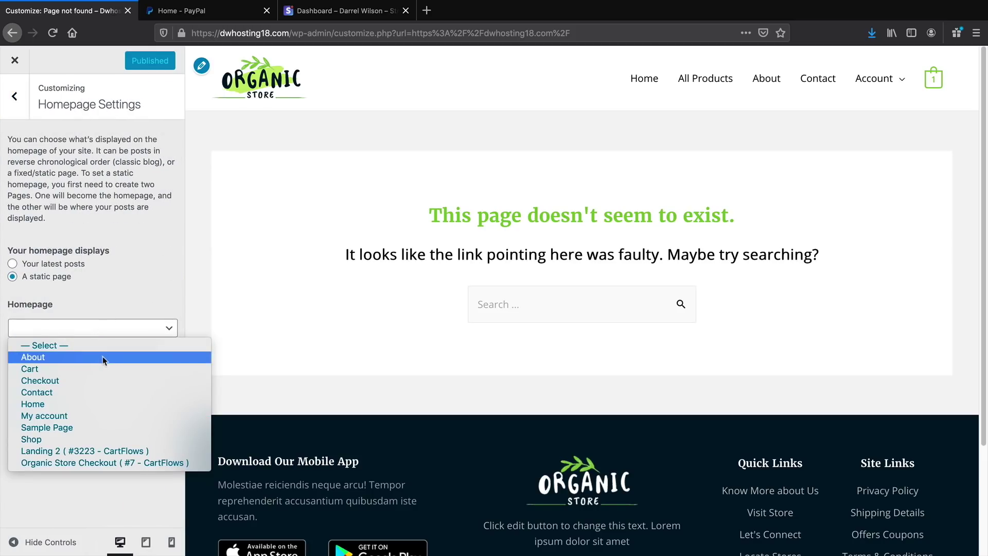
pyautogui.click(85, 451)
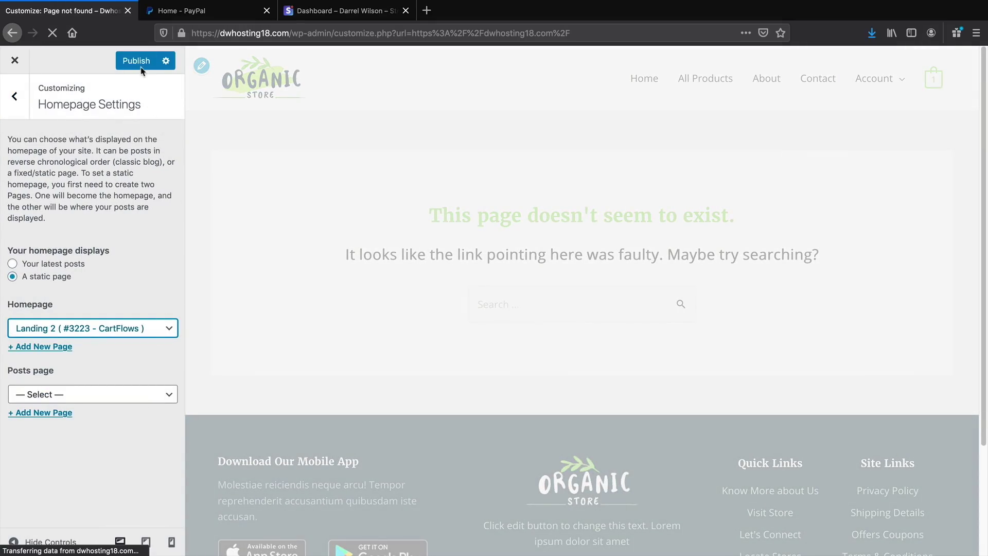
pyautogui.click(137, 60)
pyautogui.click(8, 62)
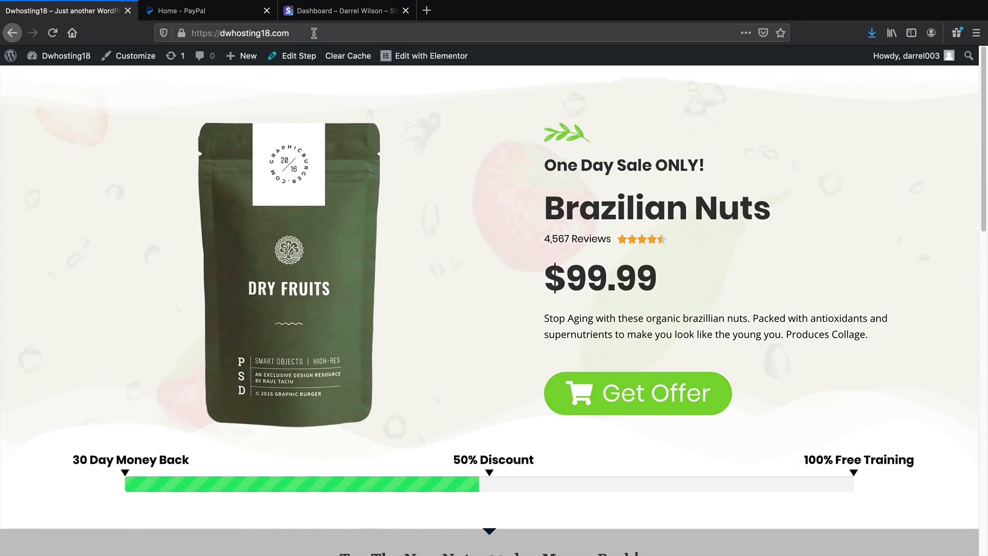
# Reload the front page to confirm the Brazilian Nuts $99.99 offer, then go to the Dashboard
pyautogui.click(314, 33)
pyautogui.press('Return')
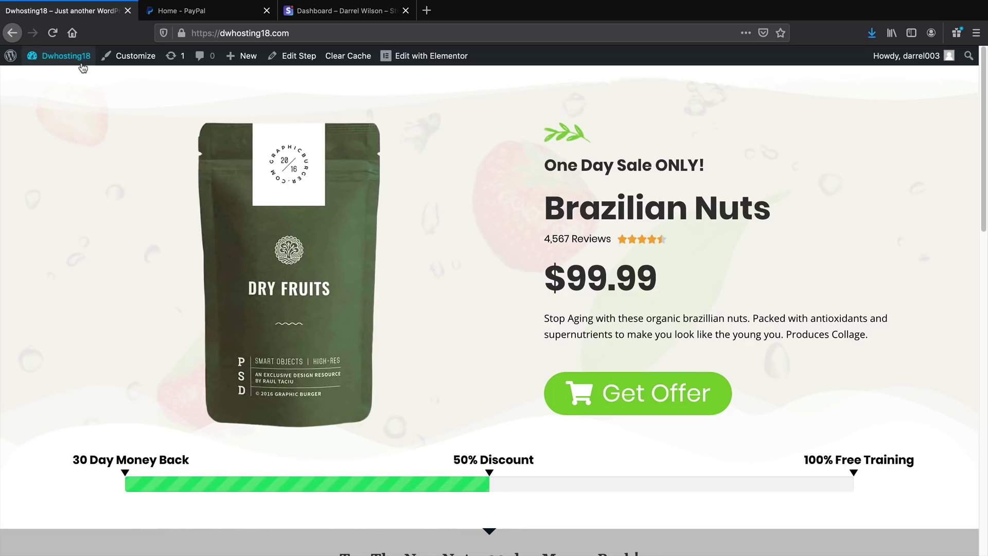
pyautogui.moveTo(82, 67)
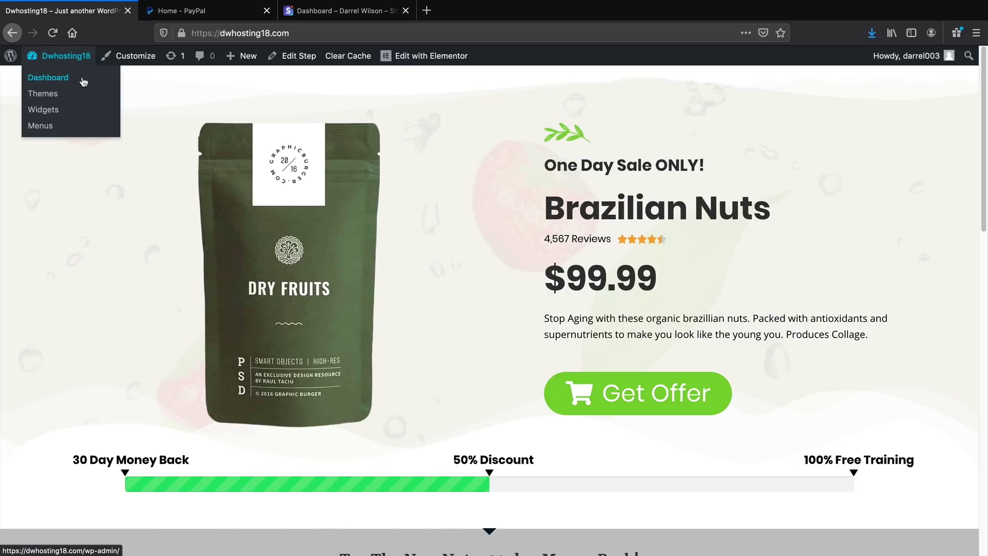
pyautogui.click(82, 78)
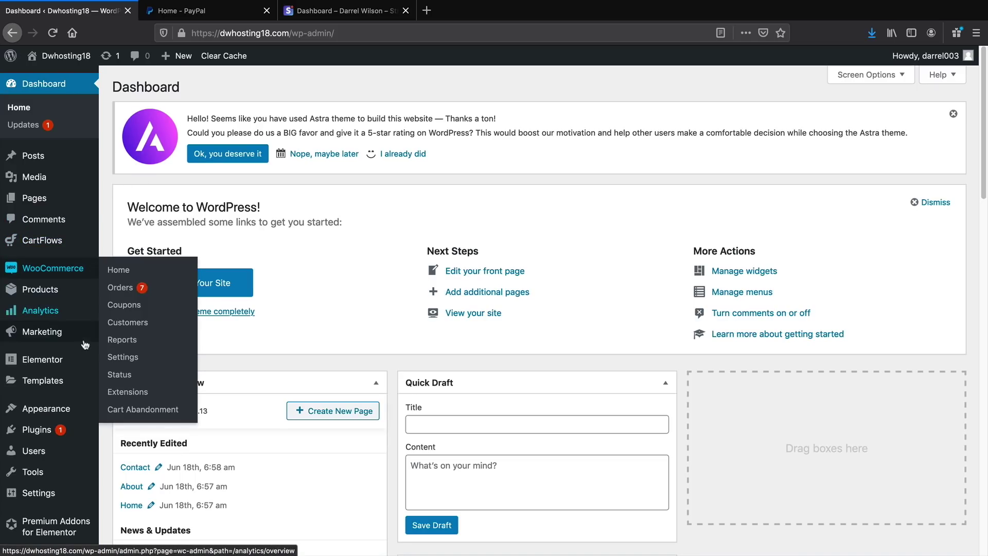
# Search Add New plugins for 'ka' and install Kadence WooCommerce Email Designer
pyautogui.moveTo(82, 429)
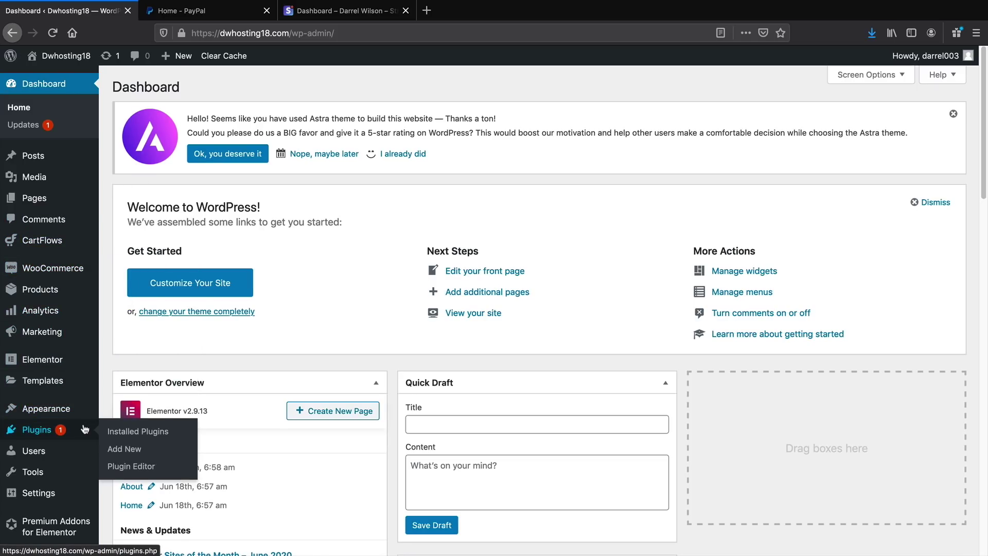
pyautogui.click(124, 450)
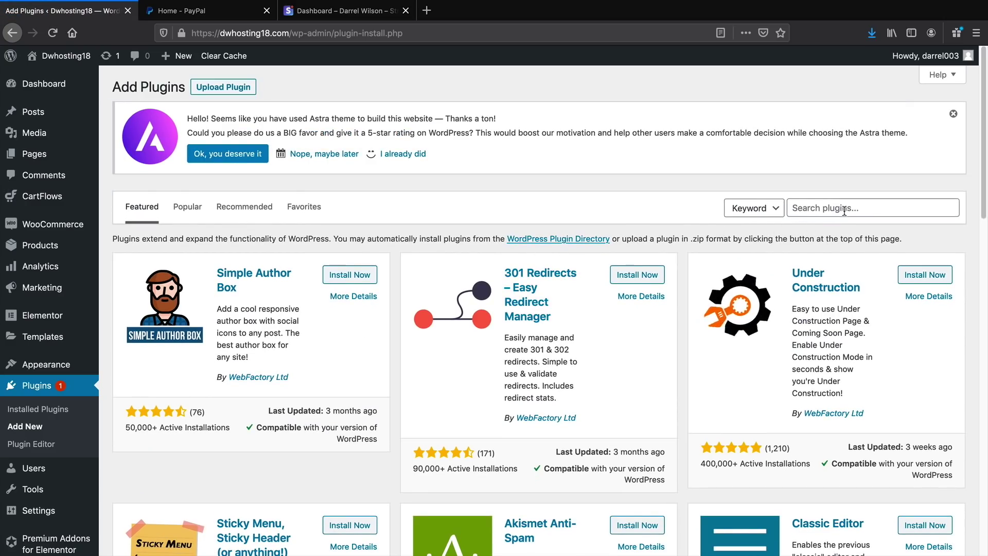
pyautogui.click(844, 211)
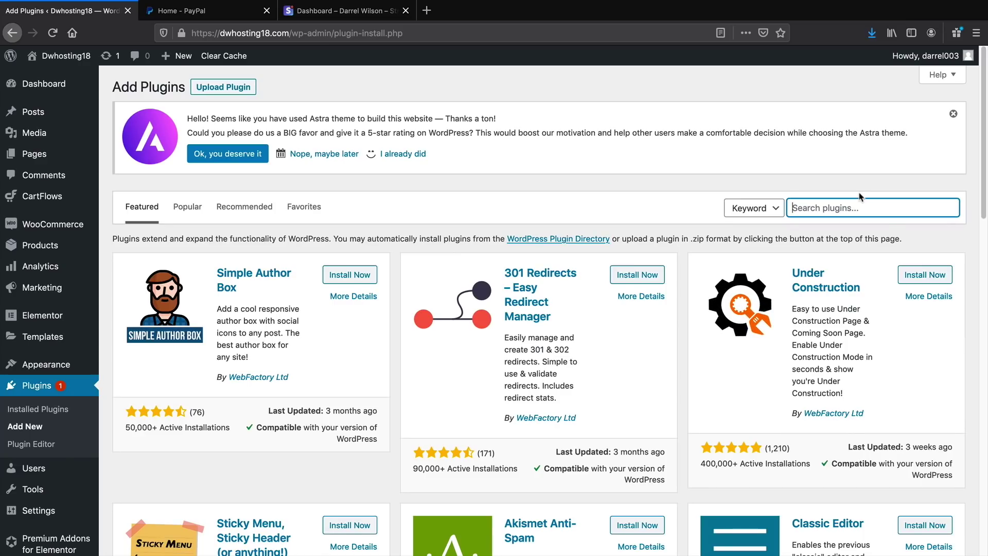
pyautogui.write('kadence')
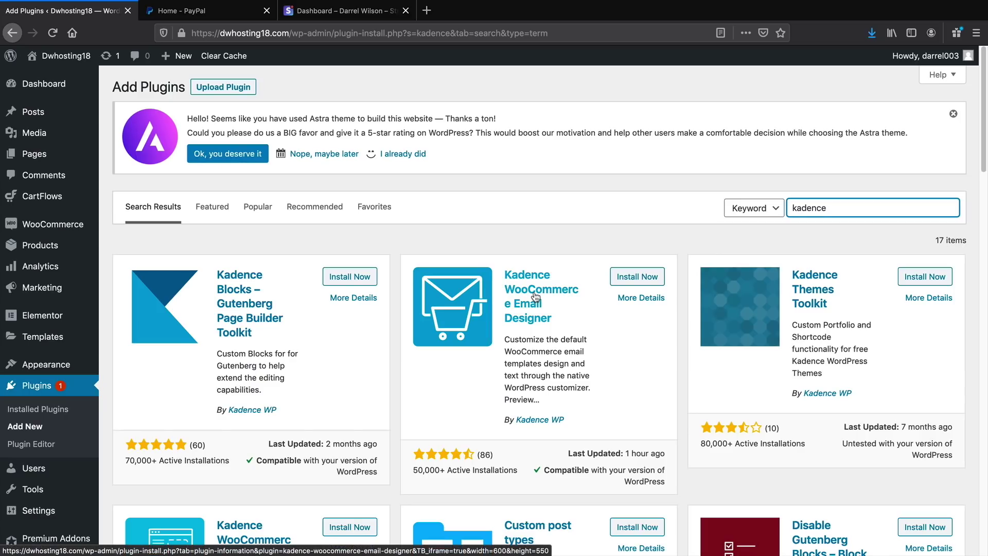
pyautogui.click(628, 282)
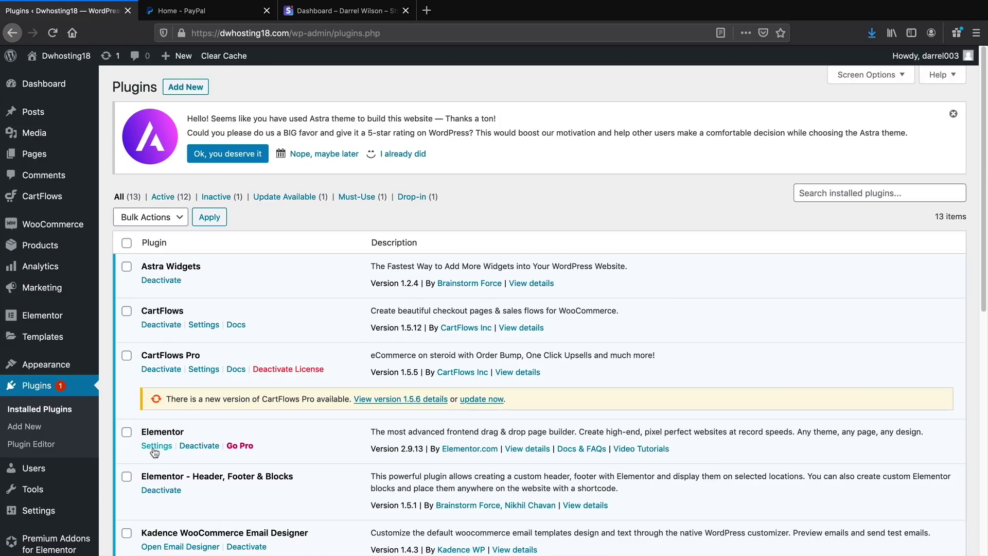
# Open the WooCommerce email designer and browse its prebuilt templates and email type settings
pyautogui.moveTo(59, 224)
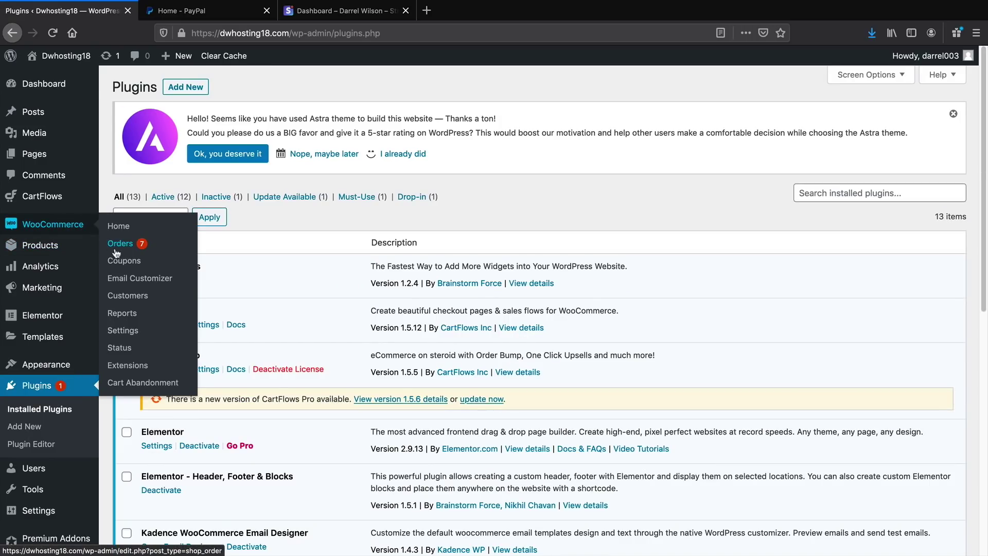
pyautogui.click(131, 279)
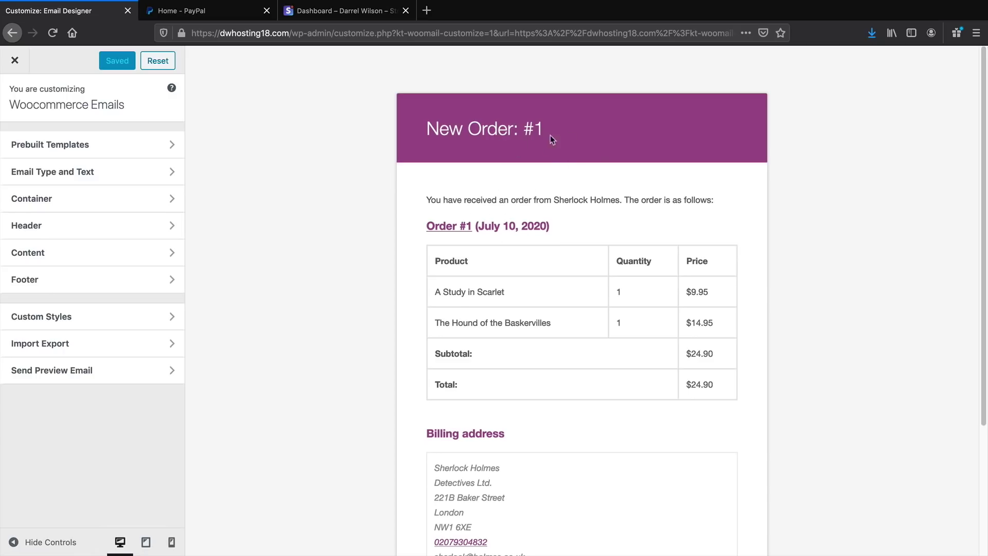
pyautogui.scroll(-5, 503, 262)
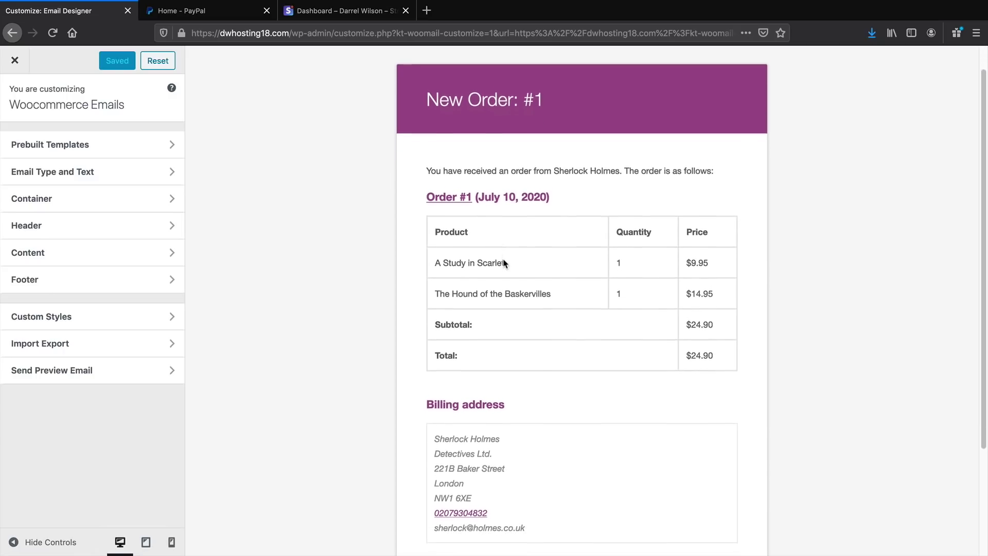
pyautogui.scroll(5, 490, 346)
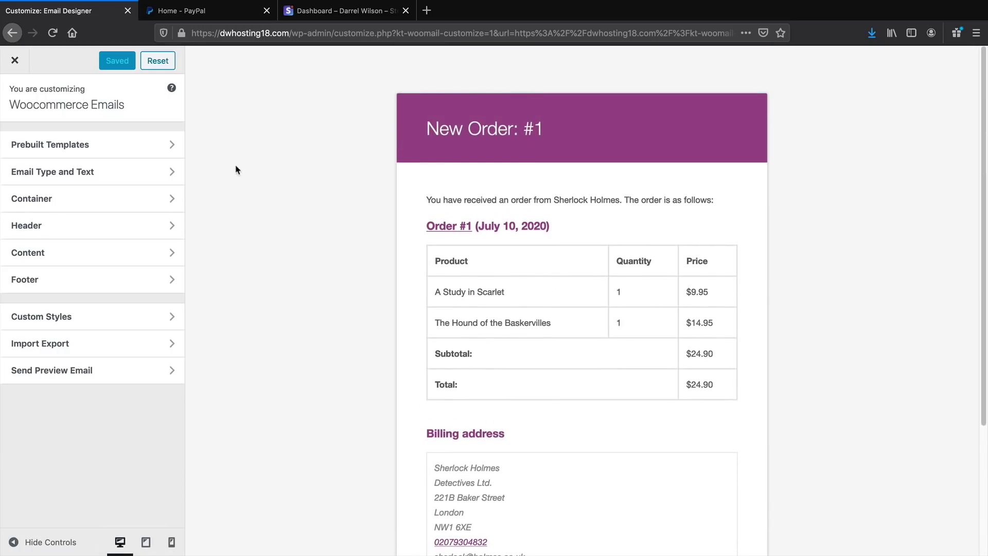
pyautogui.click(132, 147)
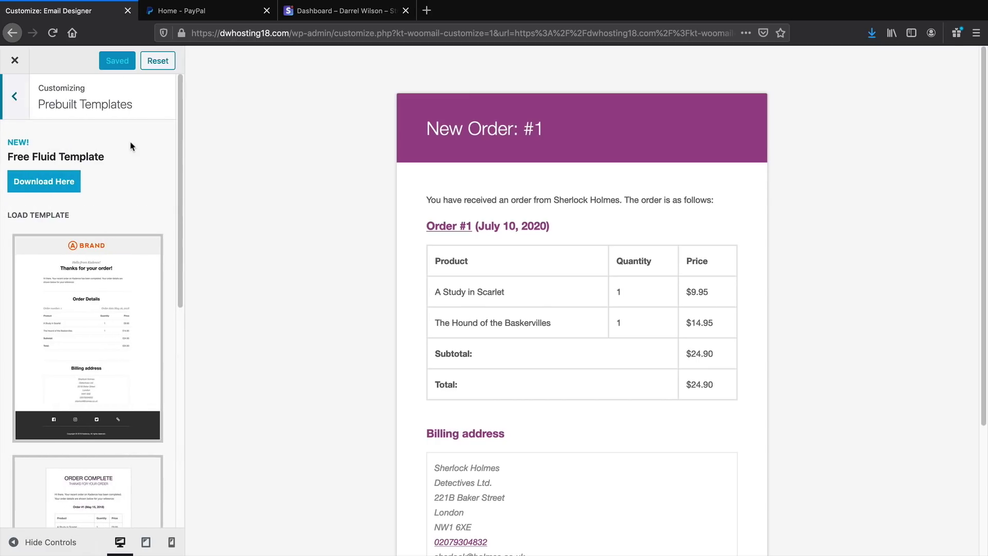
pyautogui.click(12, 96)
pyautogui.click(85, 175)
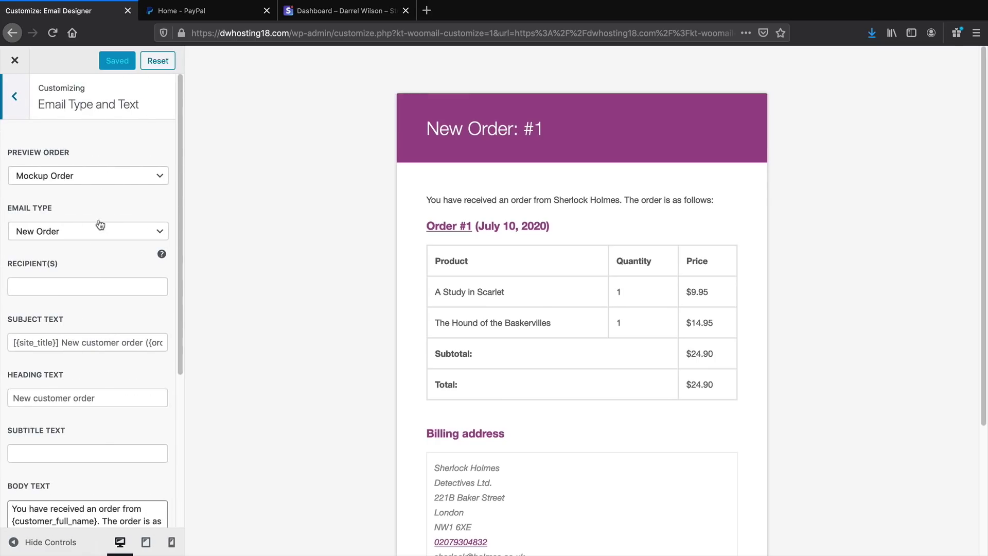
pyautogui.scroll(-3, 492, 316)
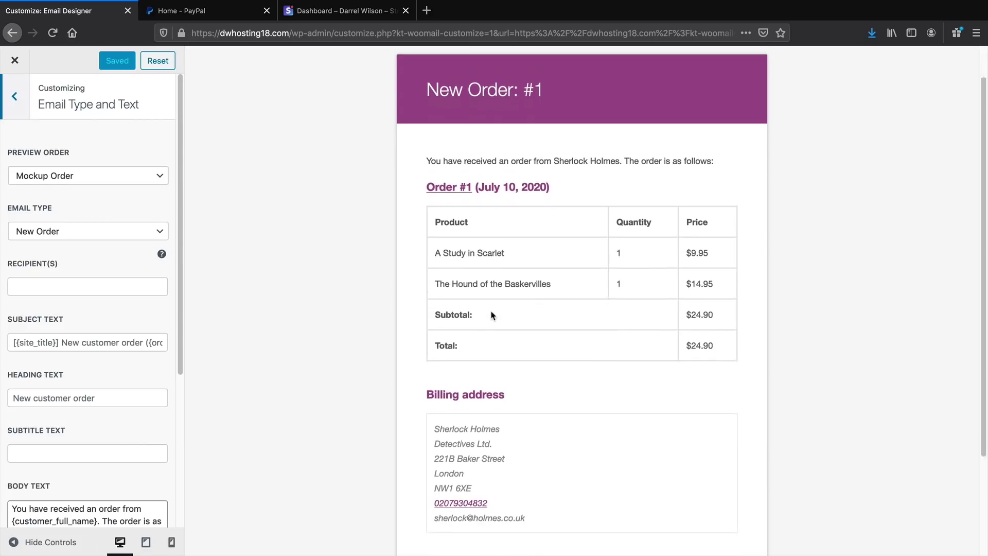
pyautogui.scroll(3, 489, 316)
pyautogui.click(14, 97)
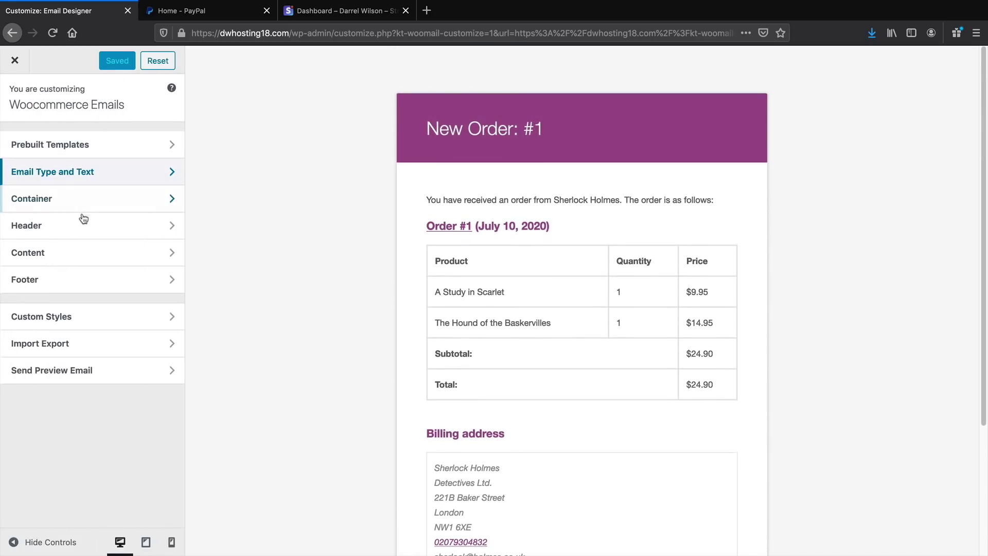
# Set the email Header Style background colour to black
pyautogui.click(81, 222)
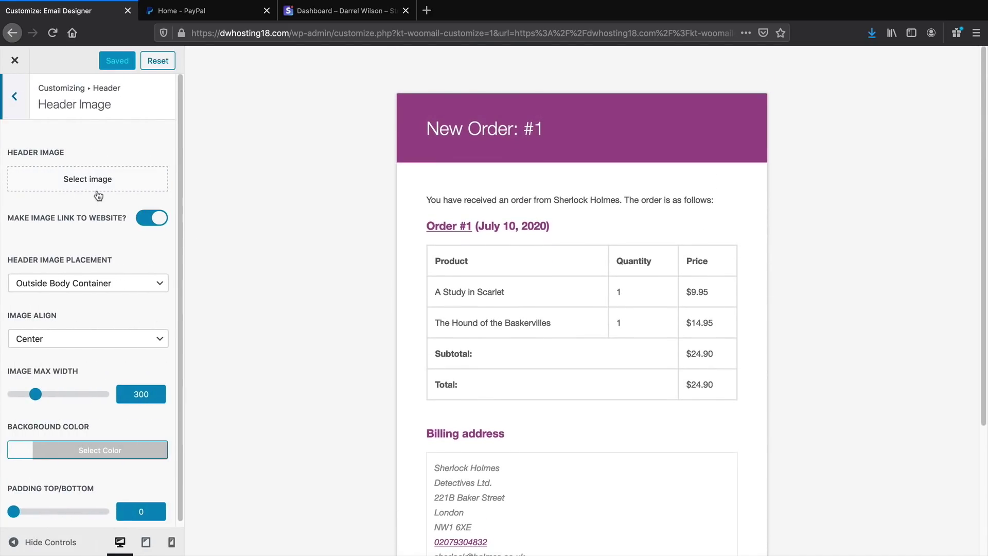
pyautogui.click(19, 109)
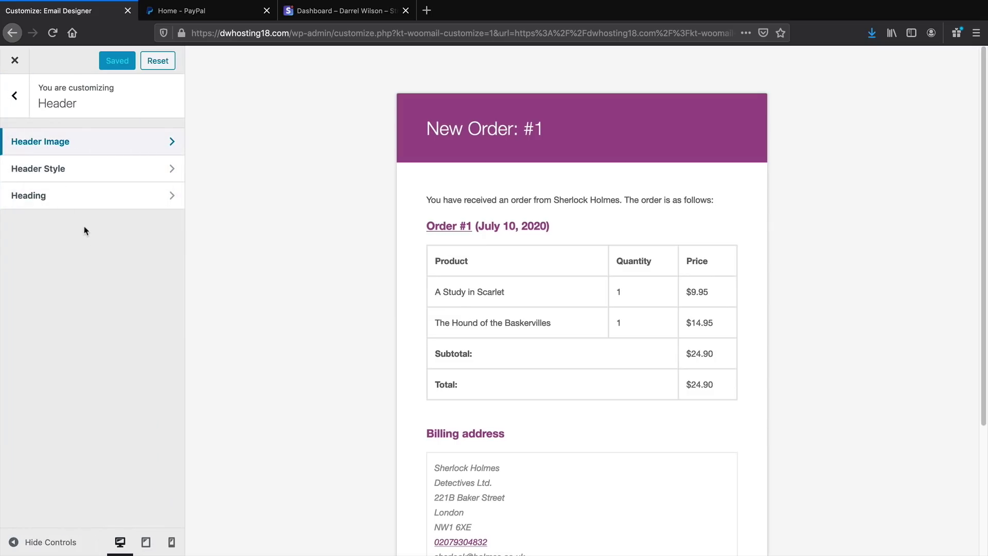
pyautogui.click(62, 168)
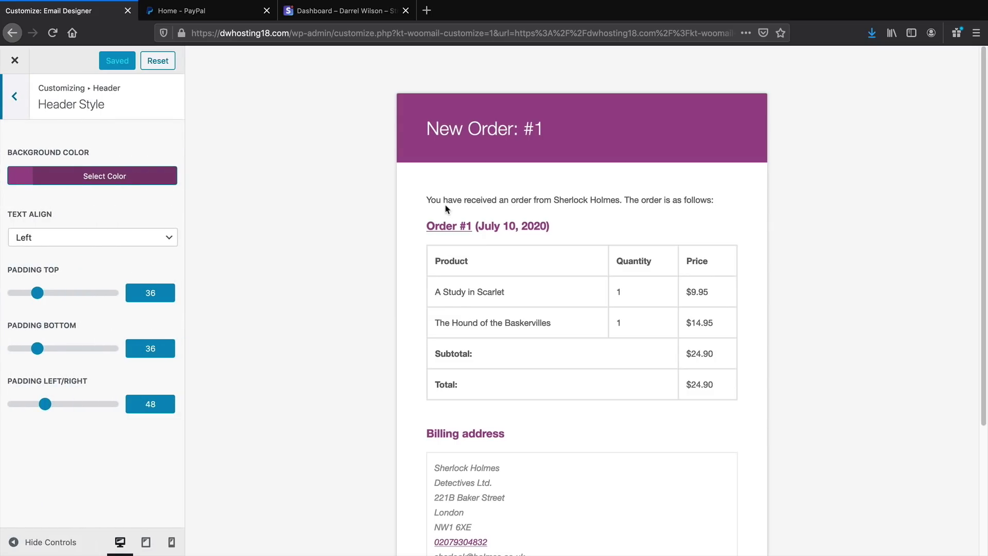
pyautogui.click(164, 180)
pyautogui.click(130, 208)
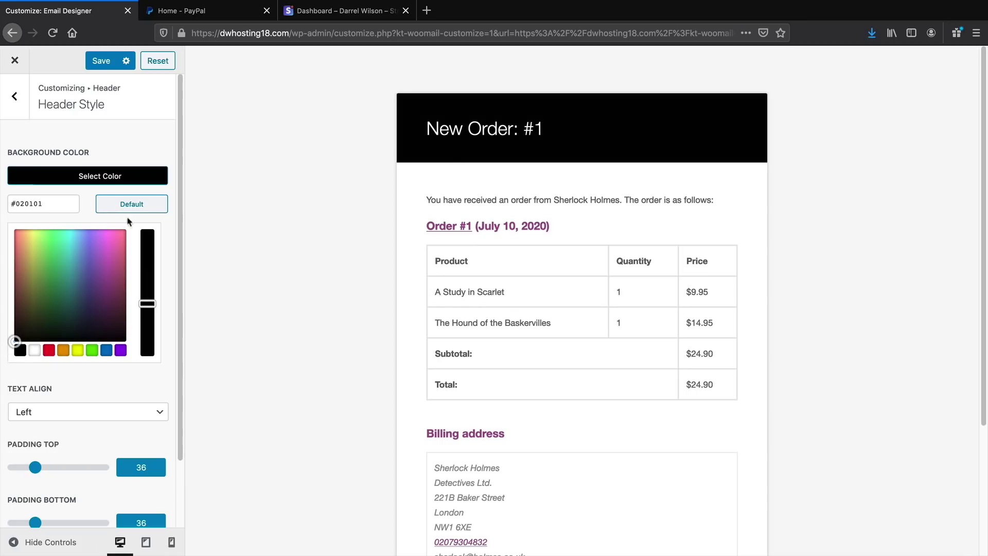
pyautogui.click(27, 105)
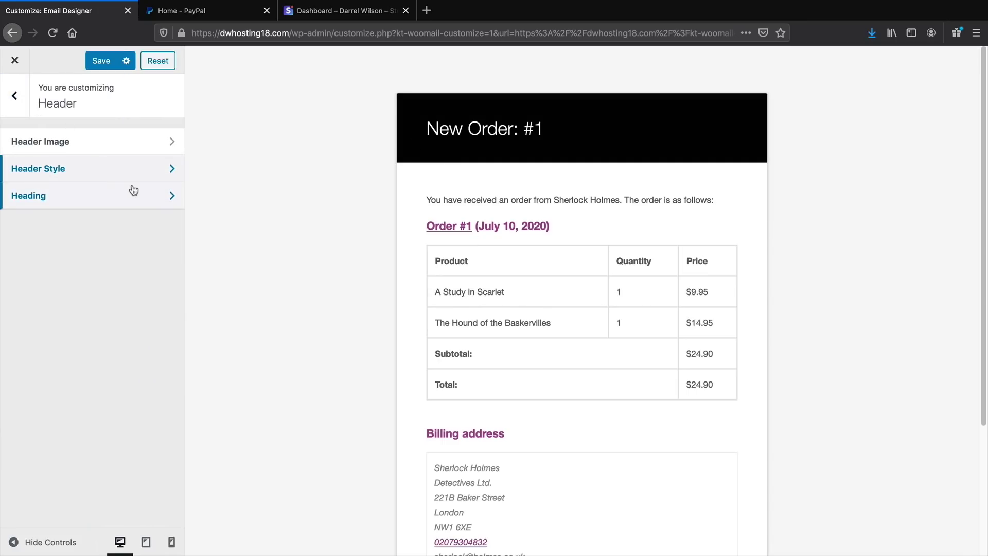
pyautogui.click(17, 97)
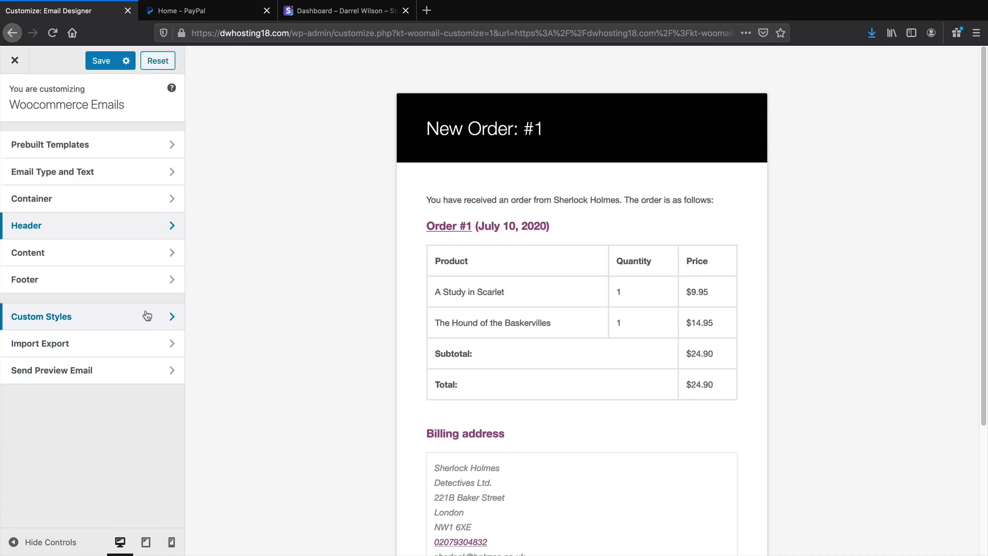
# Select the Brand-logo prebuilt template and load it, accepting the override warning
pyautogui.click(75, 145)
pyautogui.scroll(-3, 82, 298)
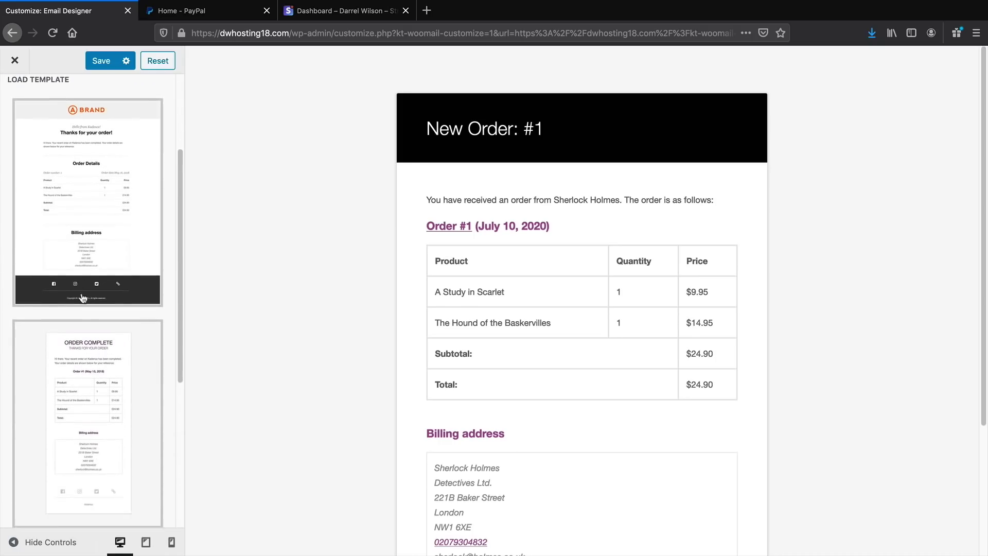
pyautogui.scroll(-5, 98, 316)
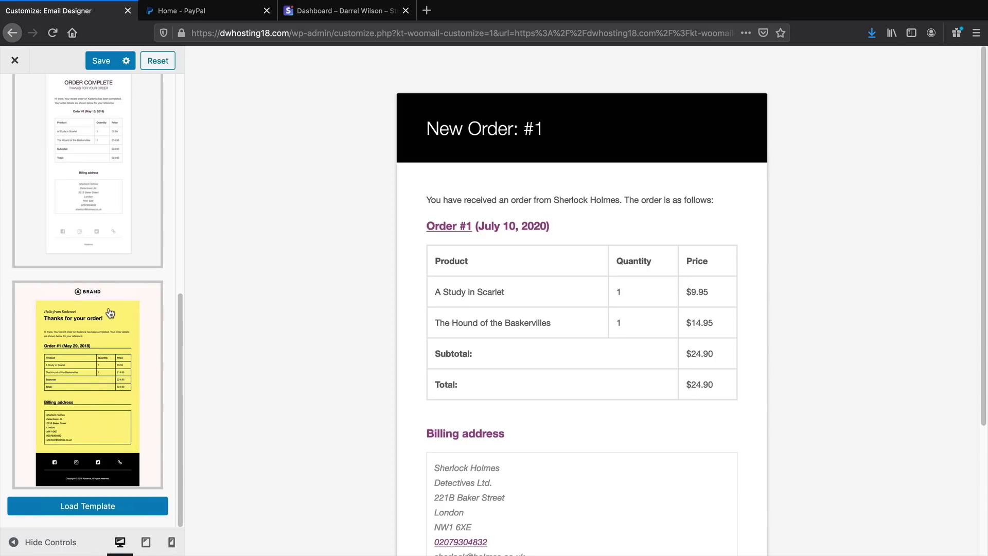
pyautogui.scroll(10, 114, 344)
pyautogui.scroll(-1, 118, 360)
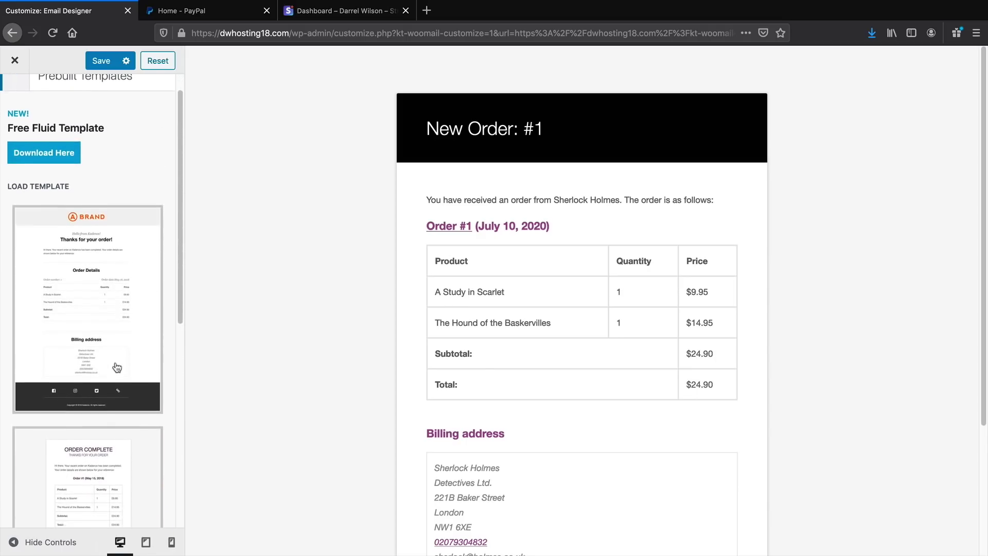
pyautogui.click(104, 322)
pyautogui.scroll(-5, 103, 329)
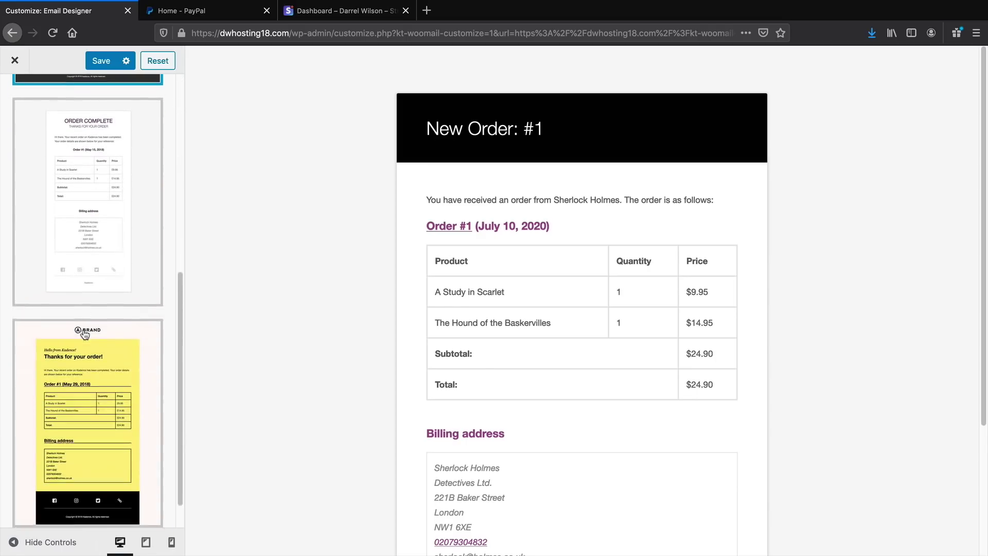
pyautogui.scroll(-2, 85, 335)
pyautogui.click(77, 506)
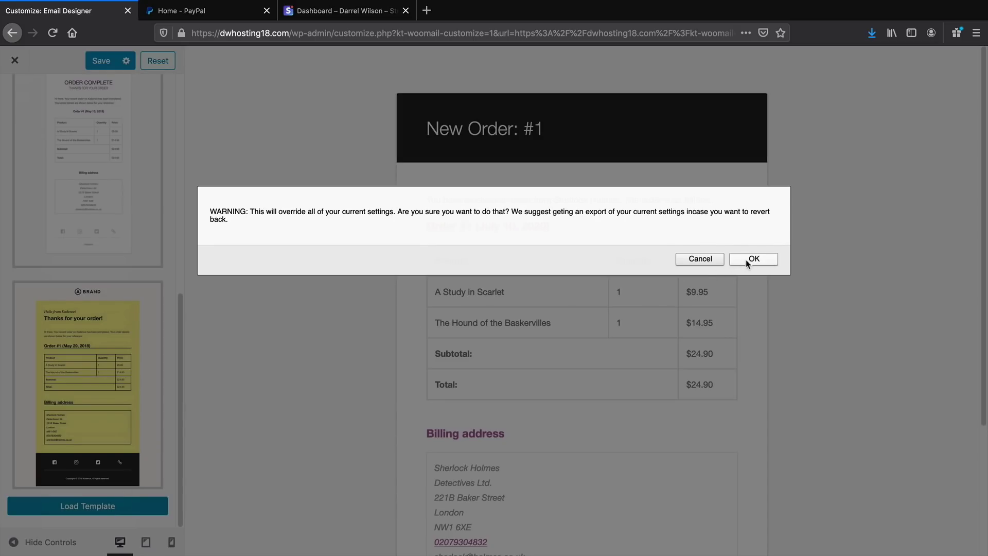
pyautogui.click(752, 259)
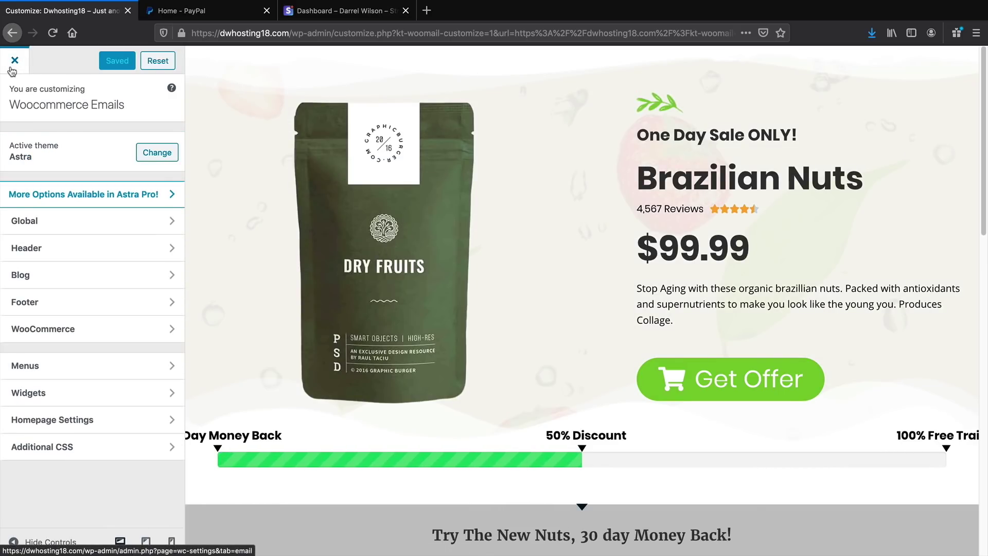
# Set the Natural is Best logo as the email header image and save the design
pyautogui.click(12, 33)
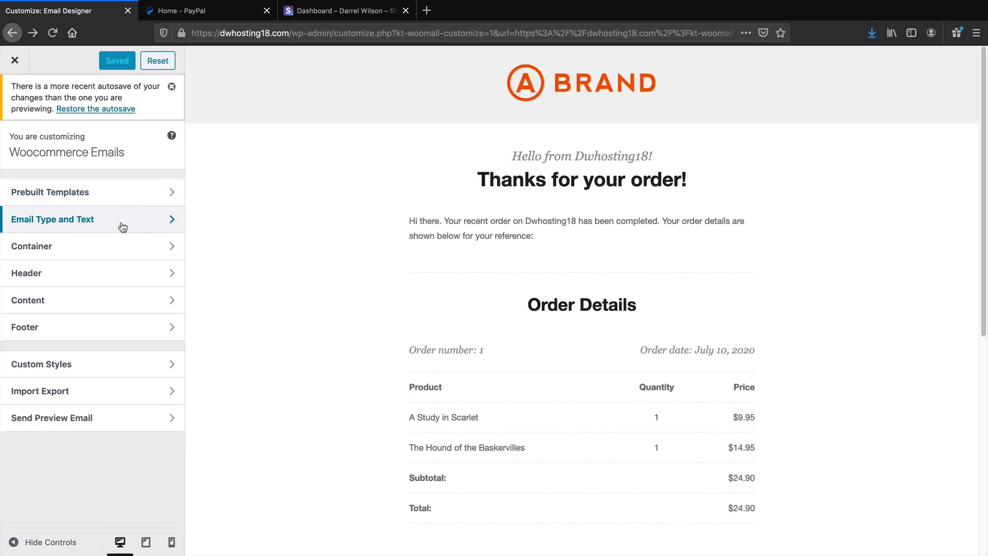
pyautogui.click(115, 273)
pyautogui.click(111, 193)
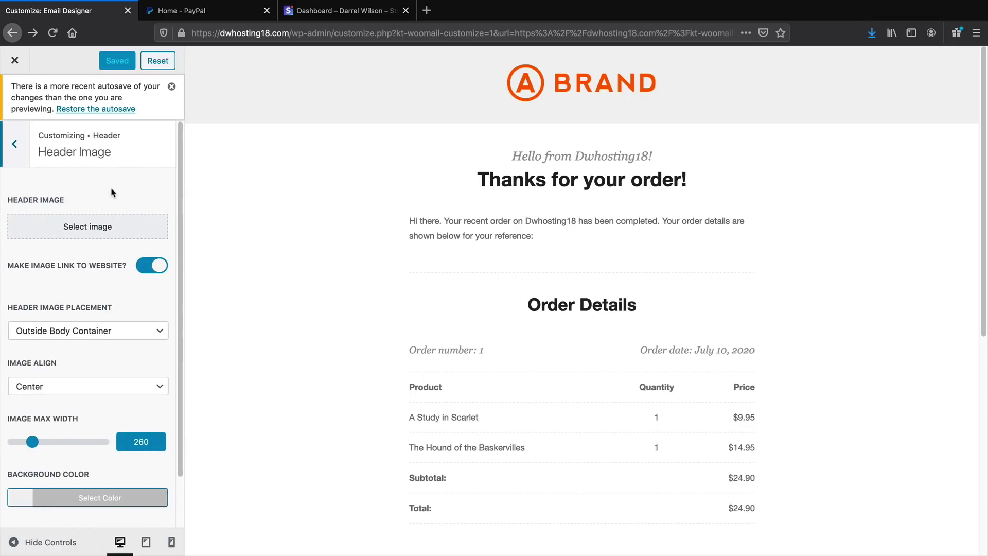
pyautogui.scroll(-1, 103, 237)
pyautogui.scroll(-1, 103, 237)
pyautogui.scroll(2, 103, 232)
pyautogui.click(106, 223)
pyautogui.click(382, 290)
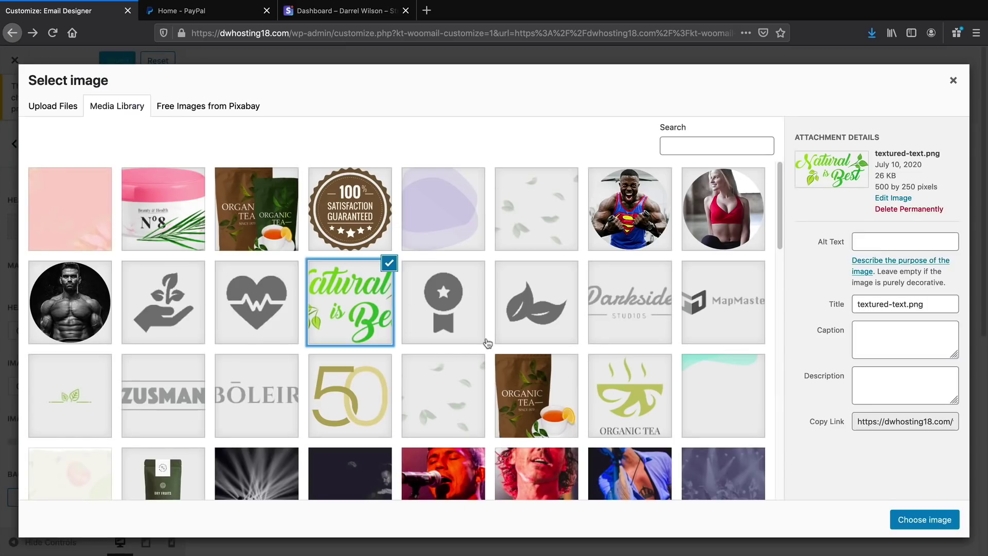
pyautogui.click(922, 520)
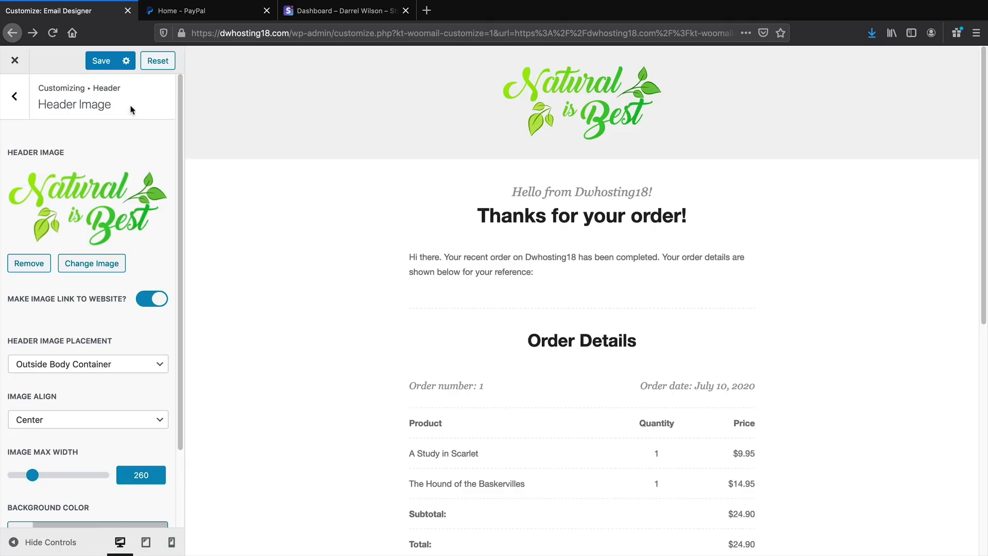
pyautogui.click(101, 61)
pyautogui.click(15, 60)
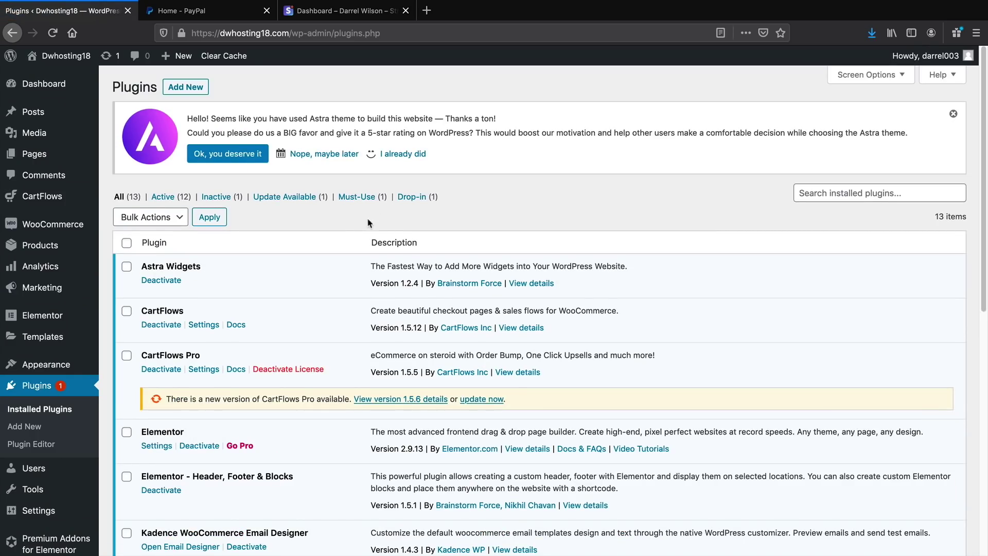
# Reopen the email designer to check the result, then close it and visit the front page
pyautogui.moveTo(80, 227)
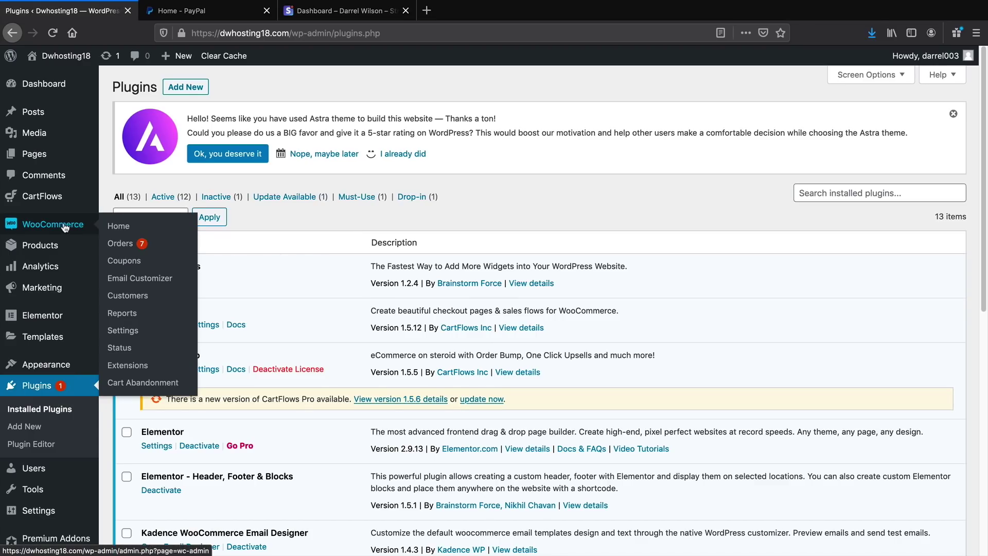
pyautogui.click(126, 280)
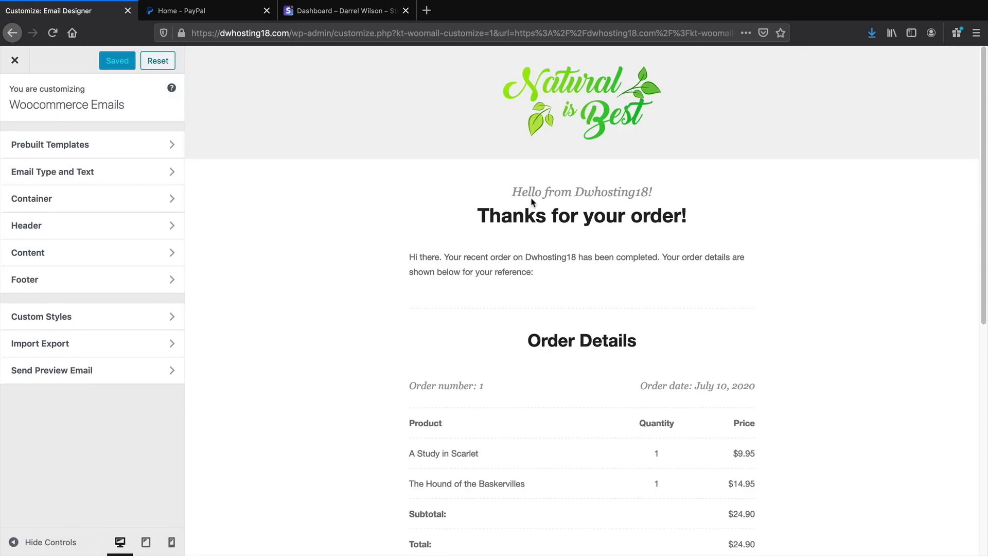
pyautogui.scroll(-8, 532, 201)
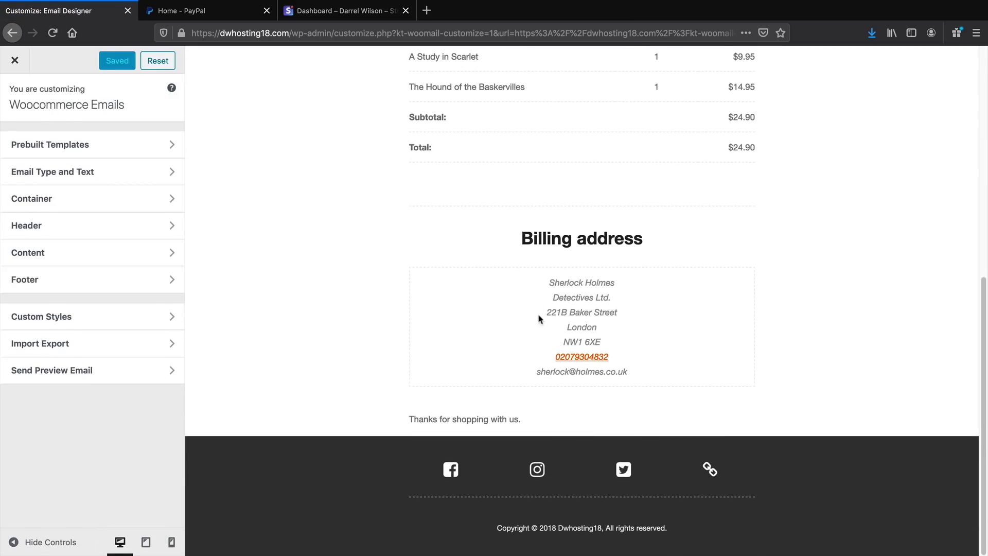
pyautogui.scroll(6, 546, 321)
pyautogui.scroll(3, 548, 323)
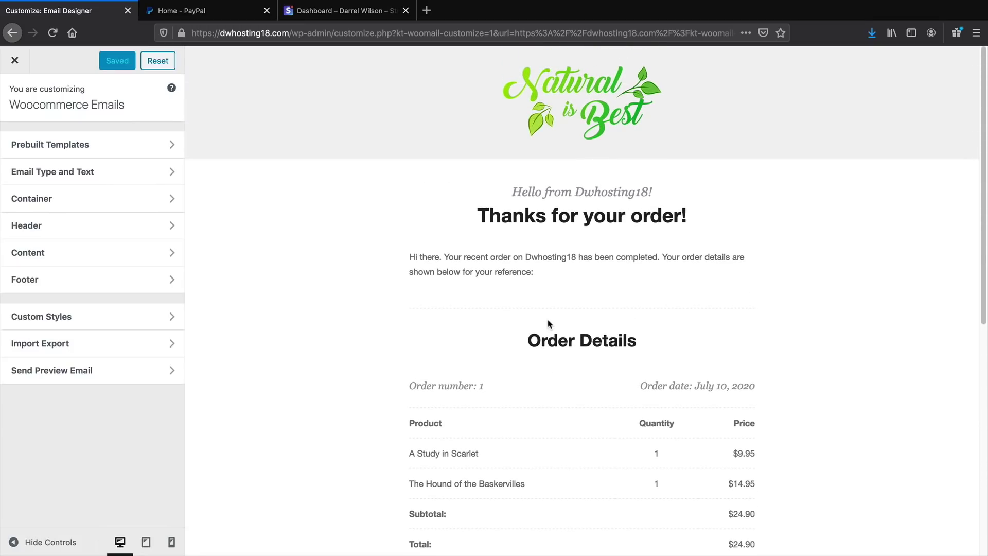
pyautogui.click(12, 60)
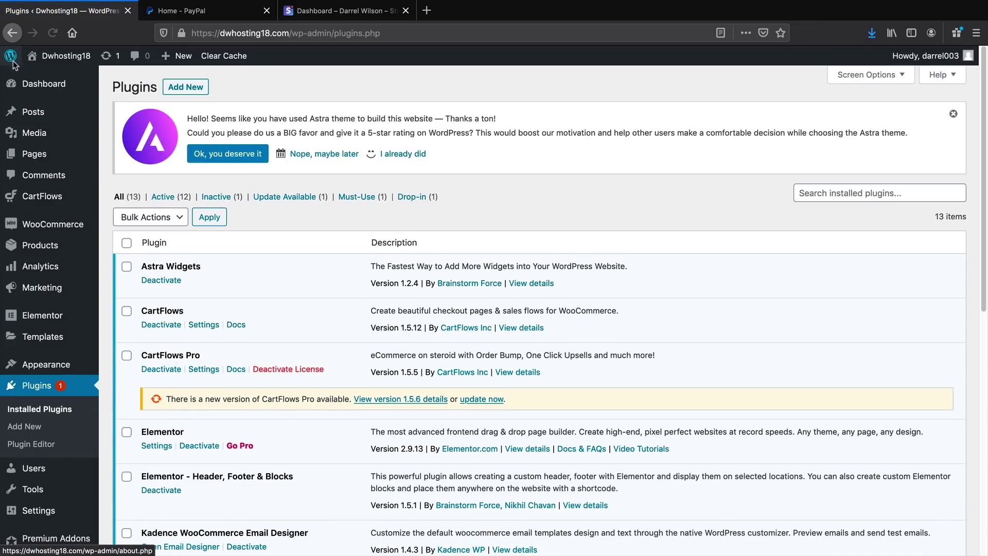
pyautogui.moveTo(55, 59)
pyautogui.click(57, 78)
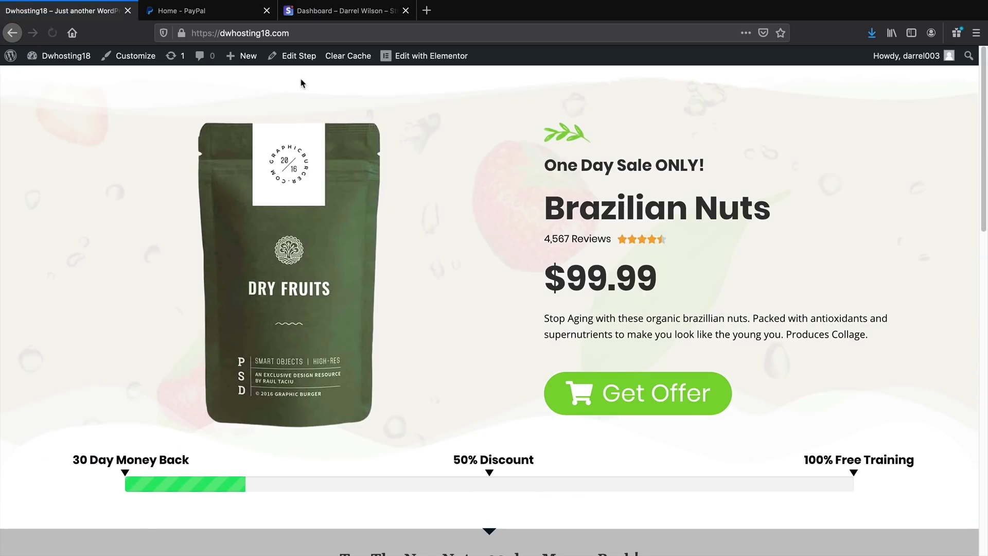